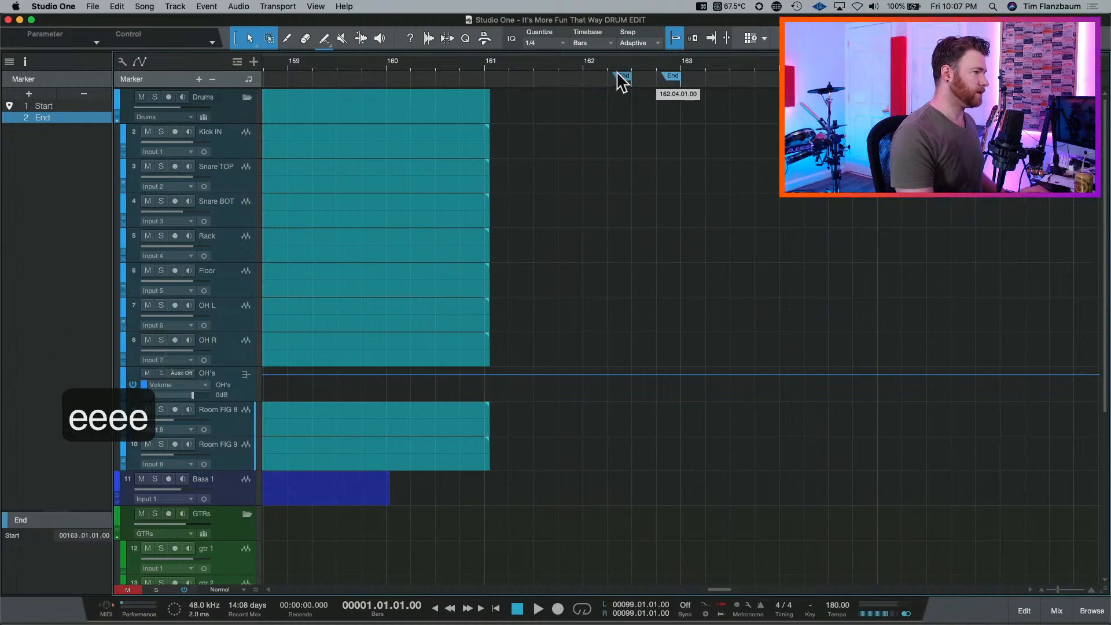
Select the events in the Drums folder and check their extent across the whole song.
key(w)
key(w)
key(w)
key(w)
key(w)
key(w)
key(w)
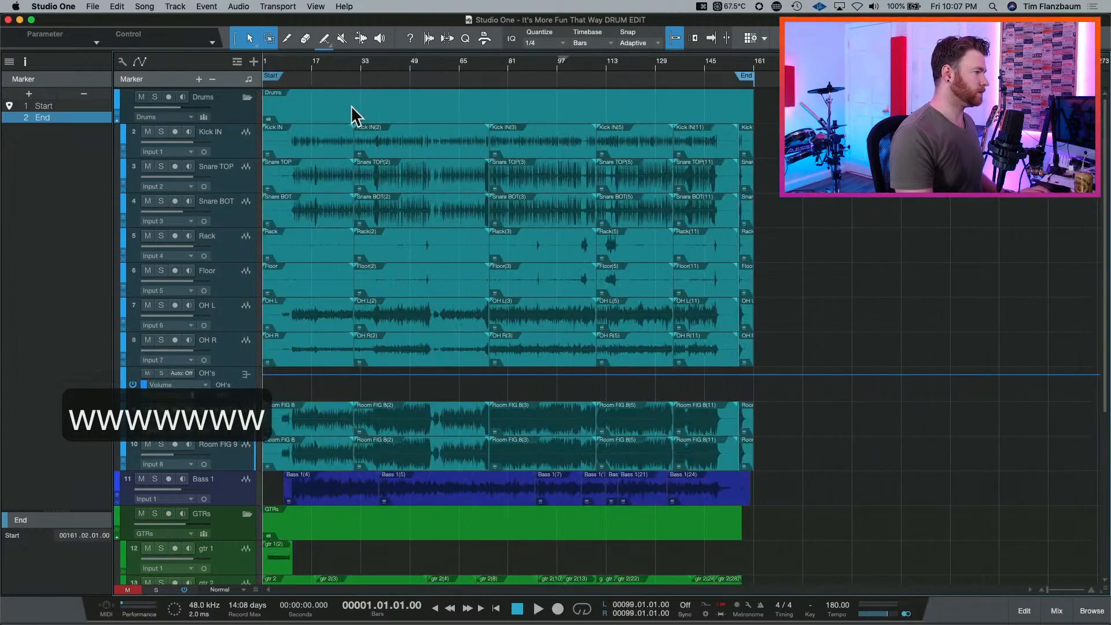
click(349, 108)
key(e)
key(e)
key(w)
key(w)
key(w)
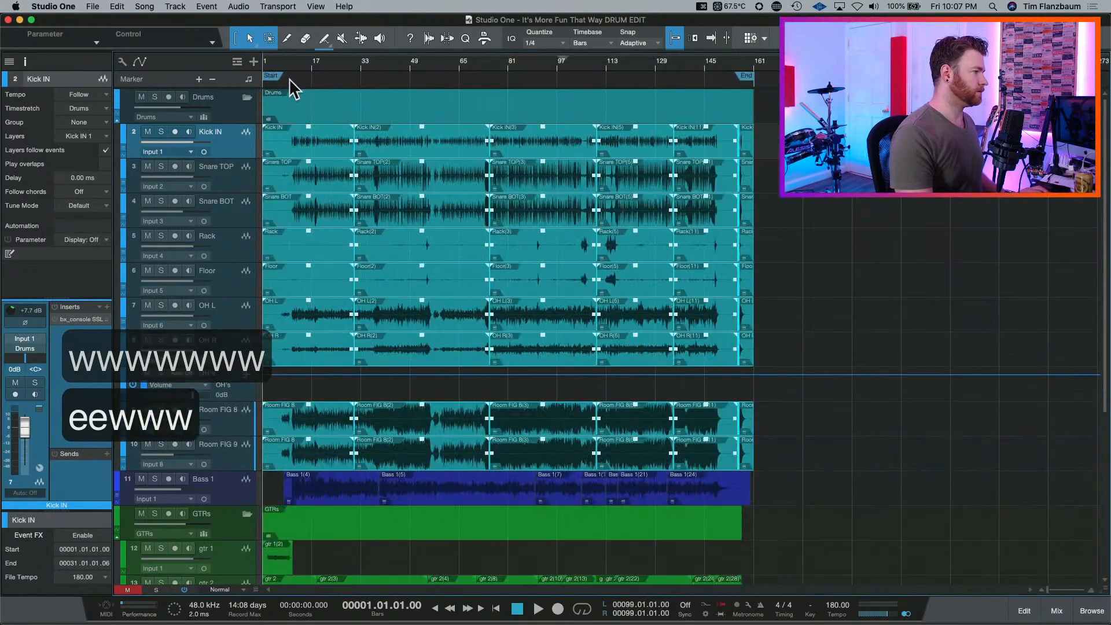
Place the playback cursor at bar 4 and bring the song's opening bars into close view.
click(270, 58)
key(e)
key(e)
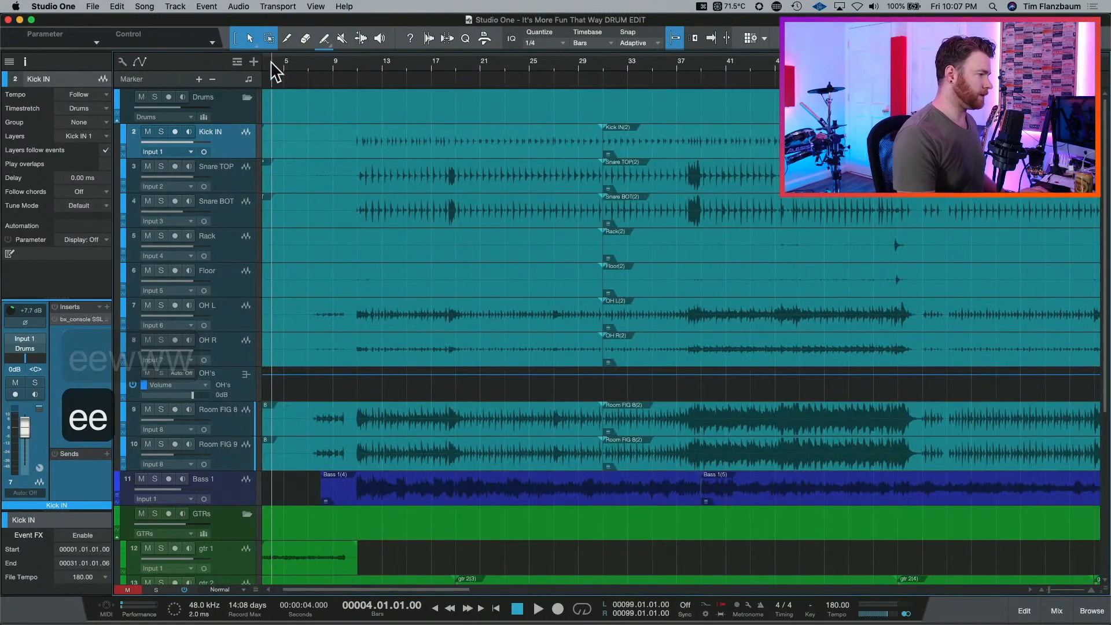
key(e)
key(e)
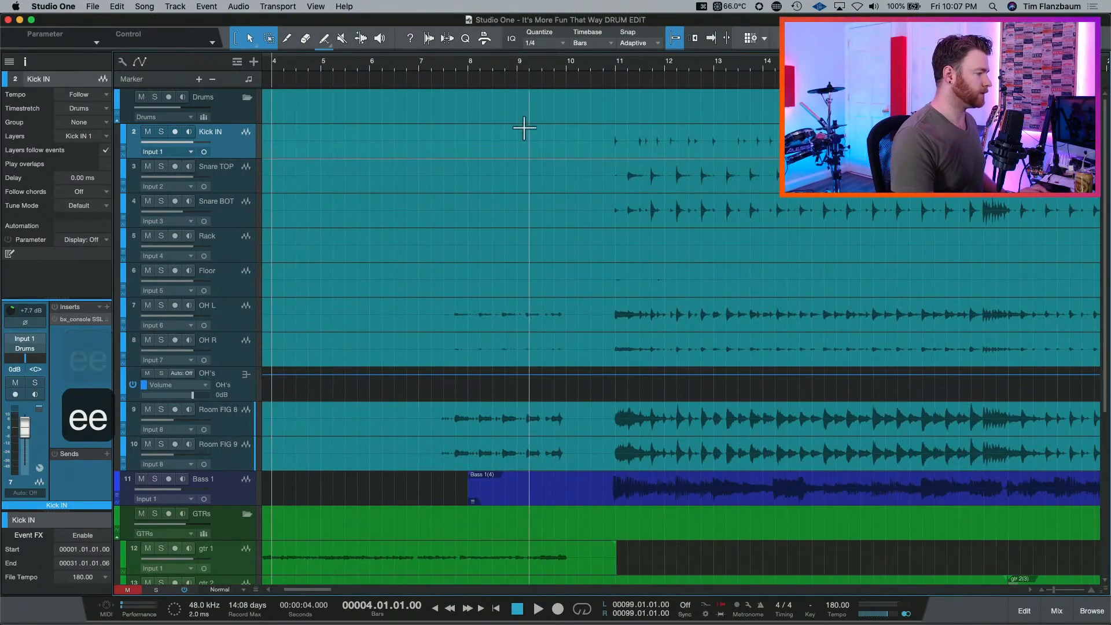
scroll(357, 302, left, 3)
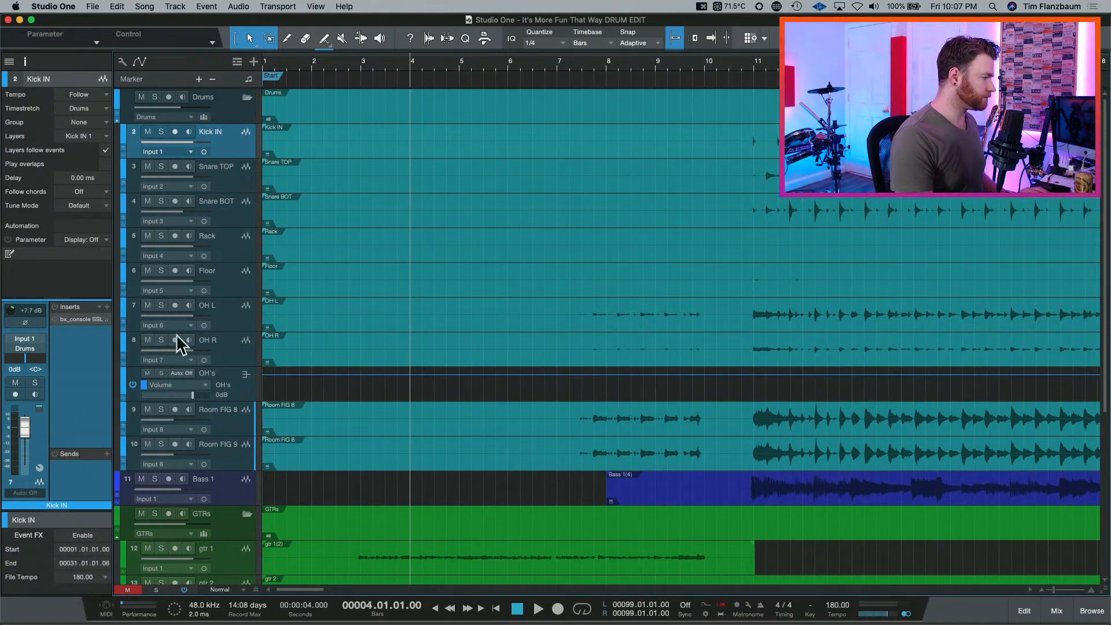
Mute the Bass 1 track and the GTRs folder, and collapse the GTRs folder.
click(142, 478)
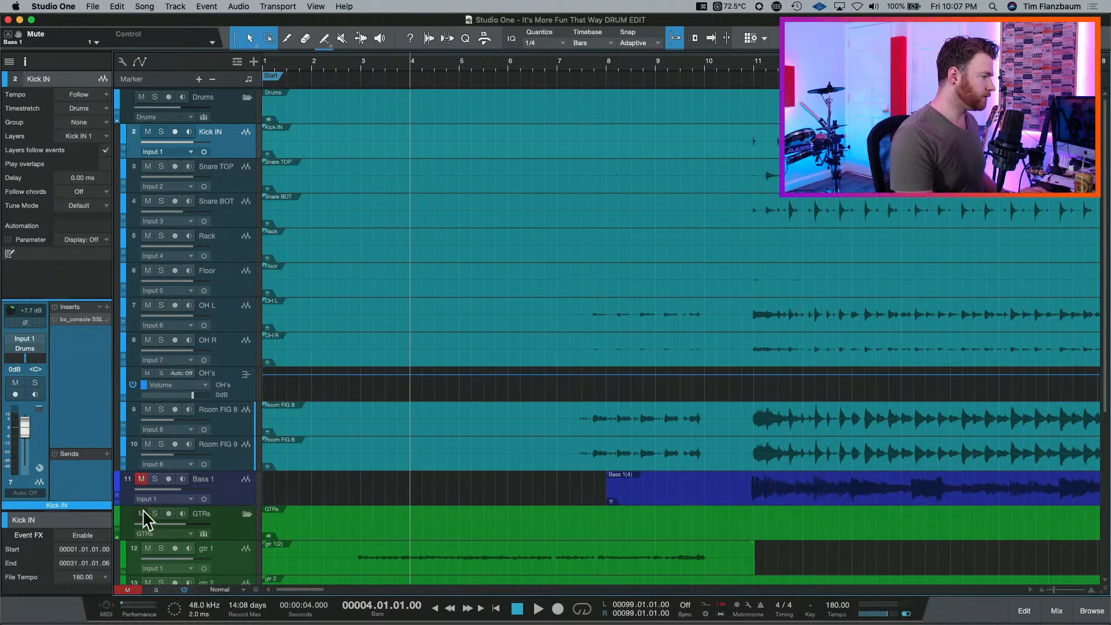
click(141, 513)
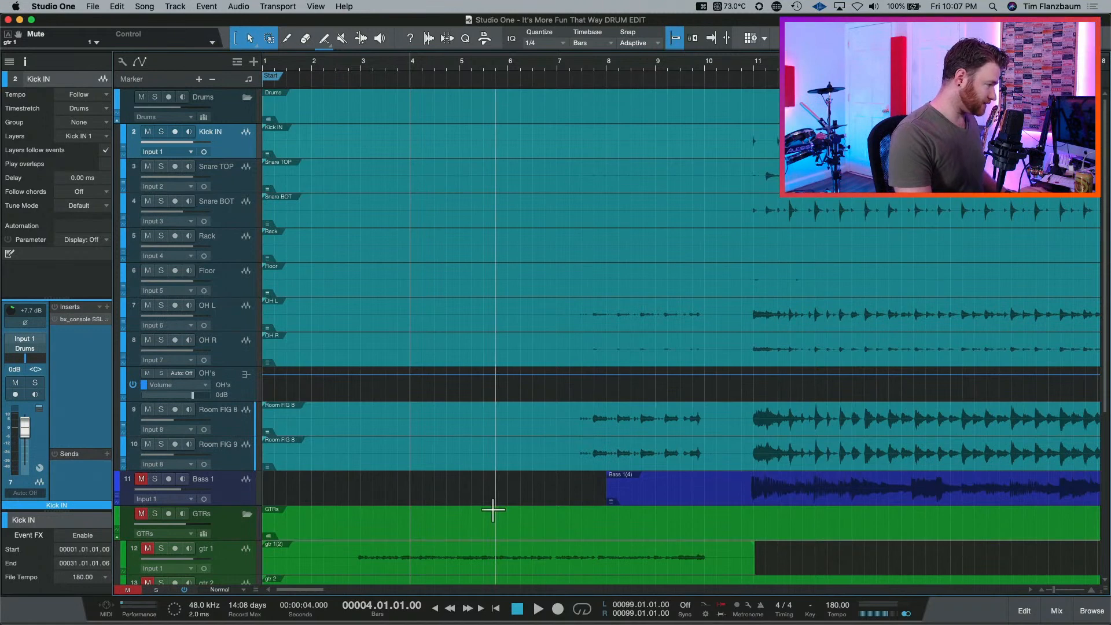
click(247, 514)
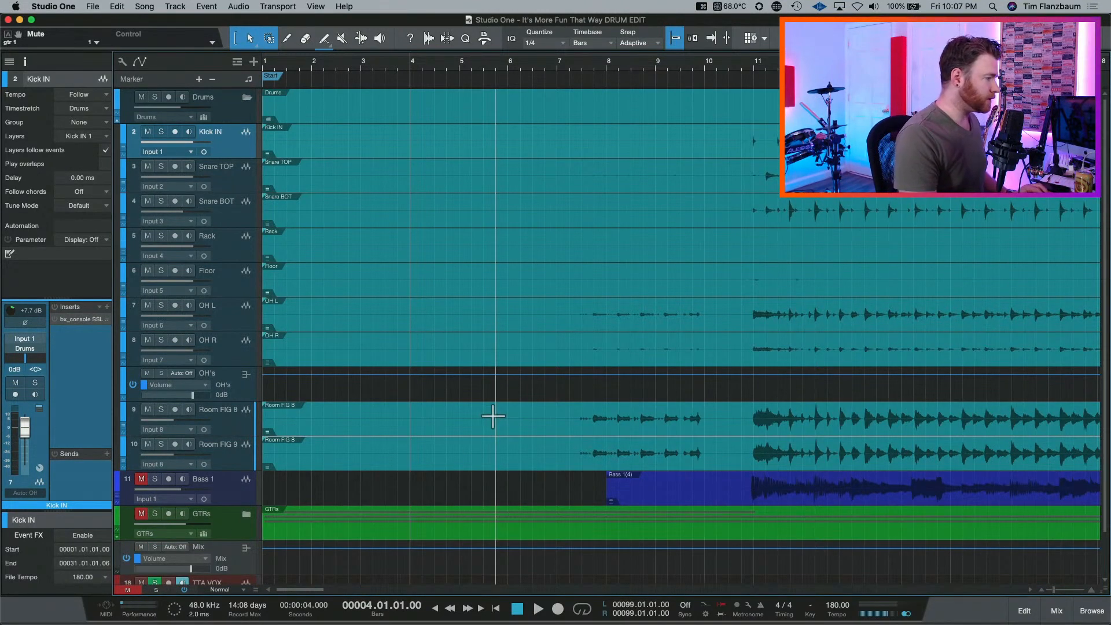
scroll(457, 314, right, 10)
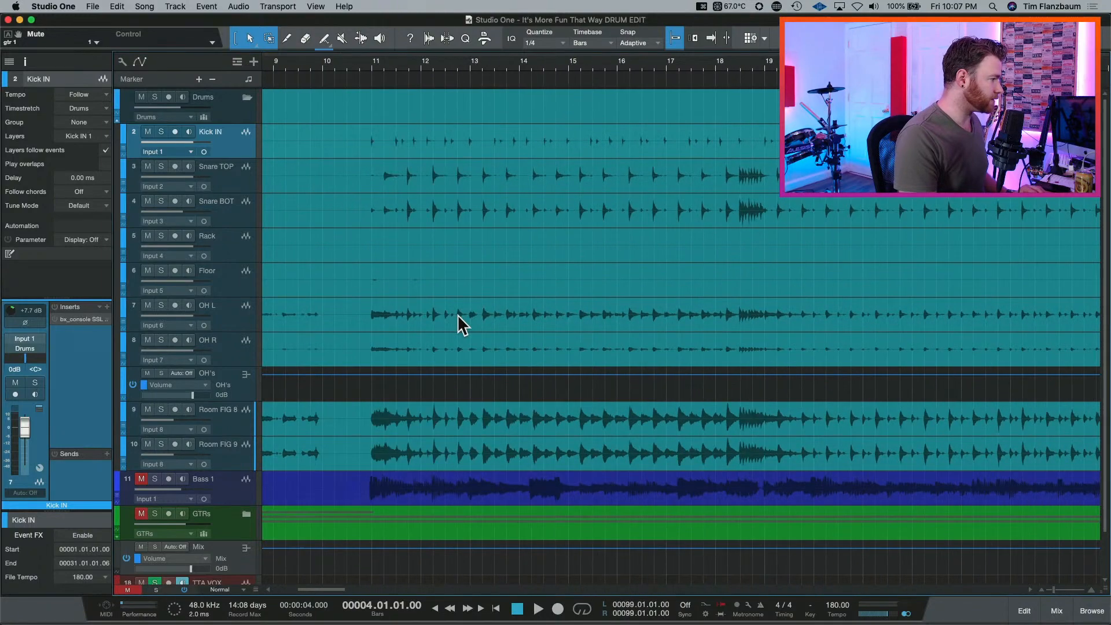
scroll(457, 314, left, 2)
Hide the inspector and group all tracks from Kick IN through Room FIG 9 under the name Drums.
key(F4)
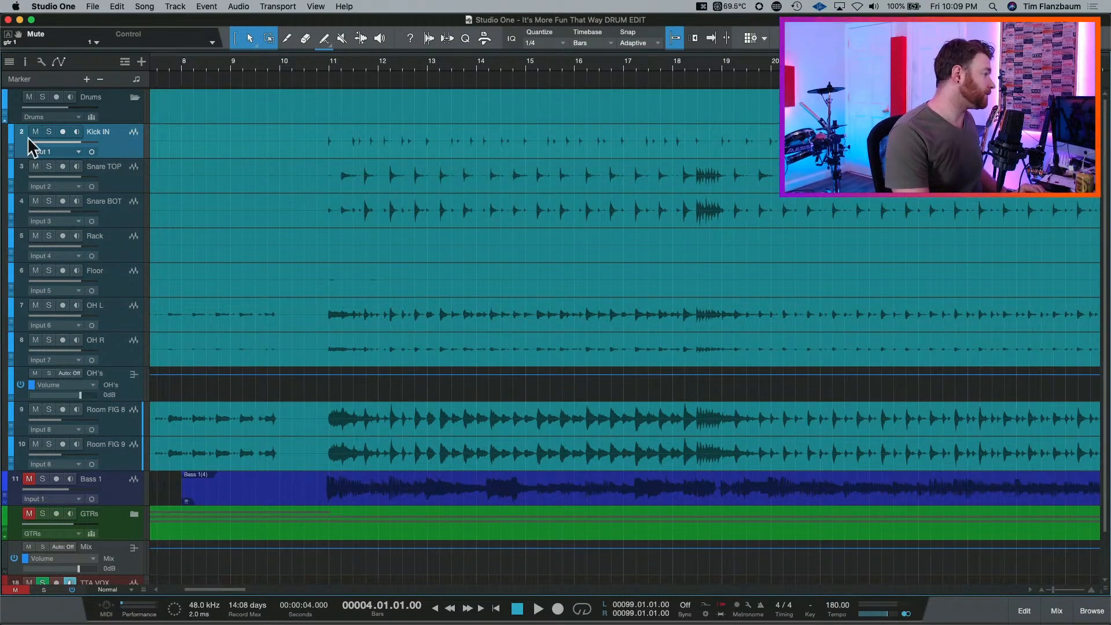
click(114, 117)
click(119, 140)
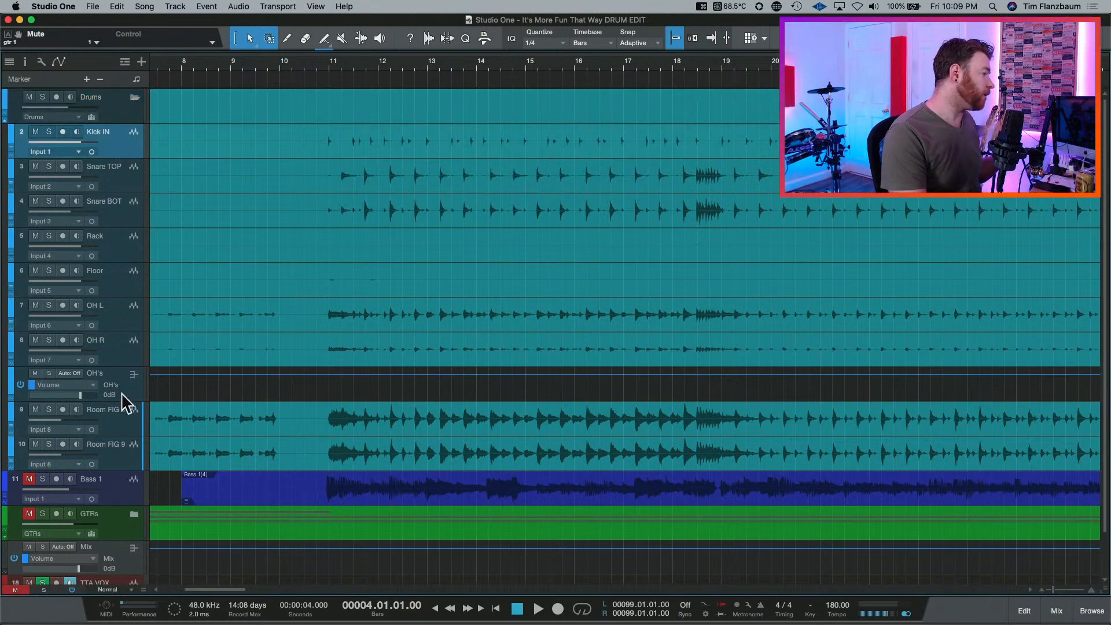
shift+click(120, 452)
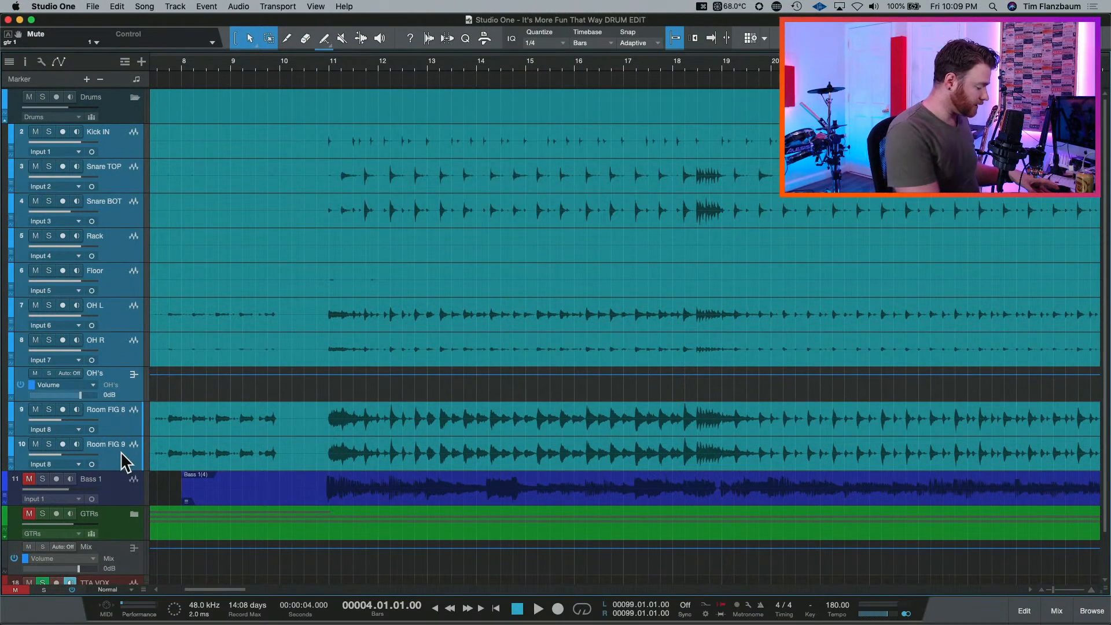
key(super+g)
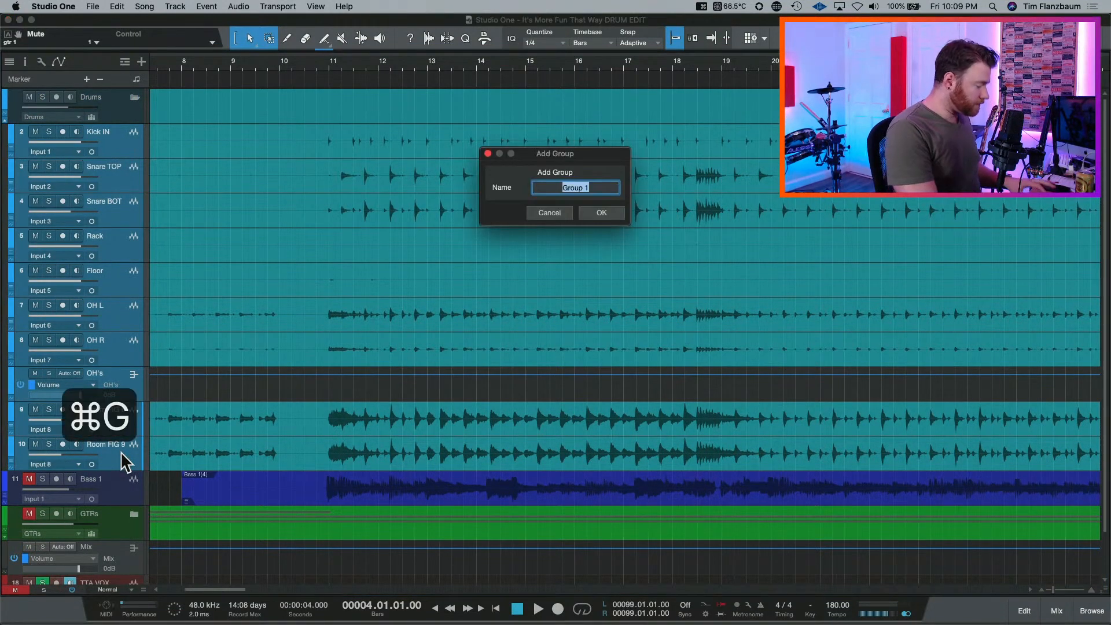
text(Drums)
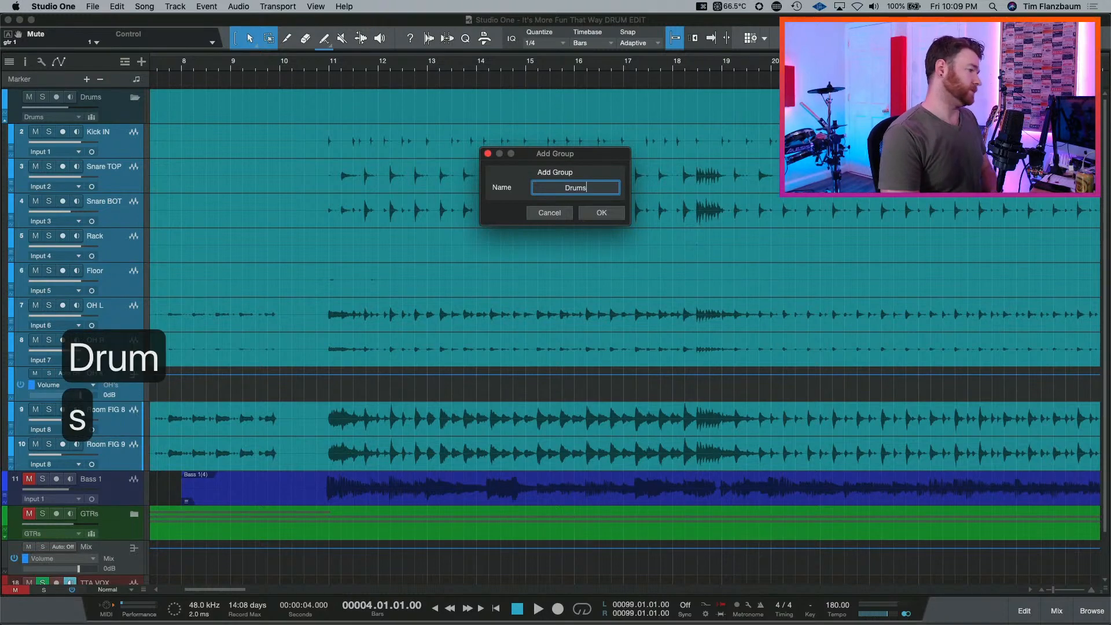
key(Return)
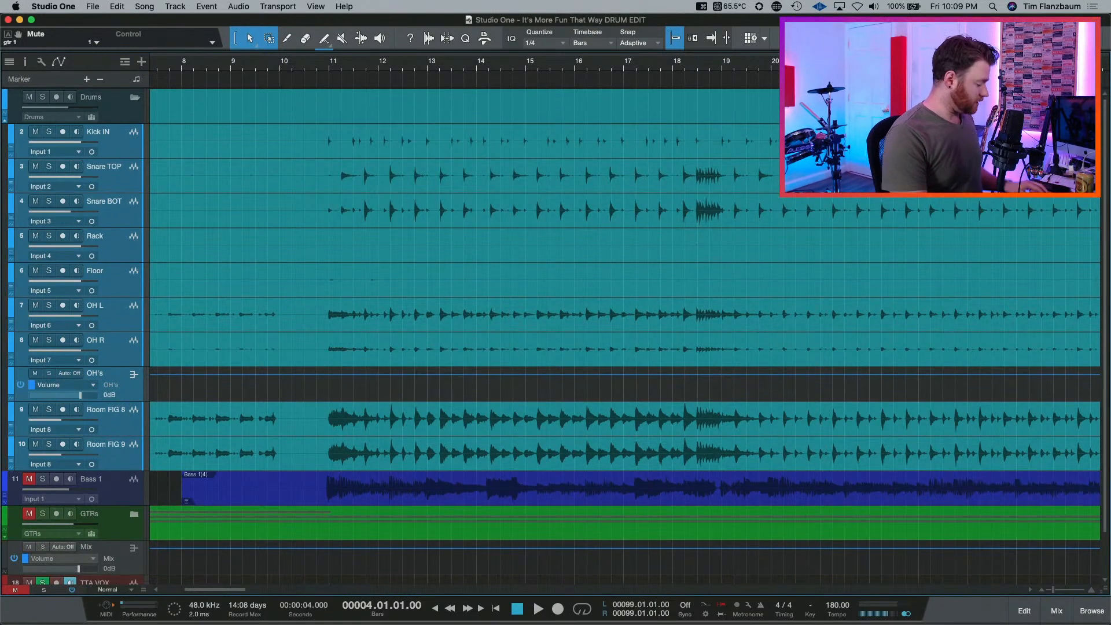
Expand the take layers of all grouped drum tracks and look through the takes across the whole song.
key(ctrl+a)
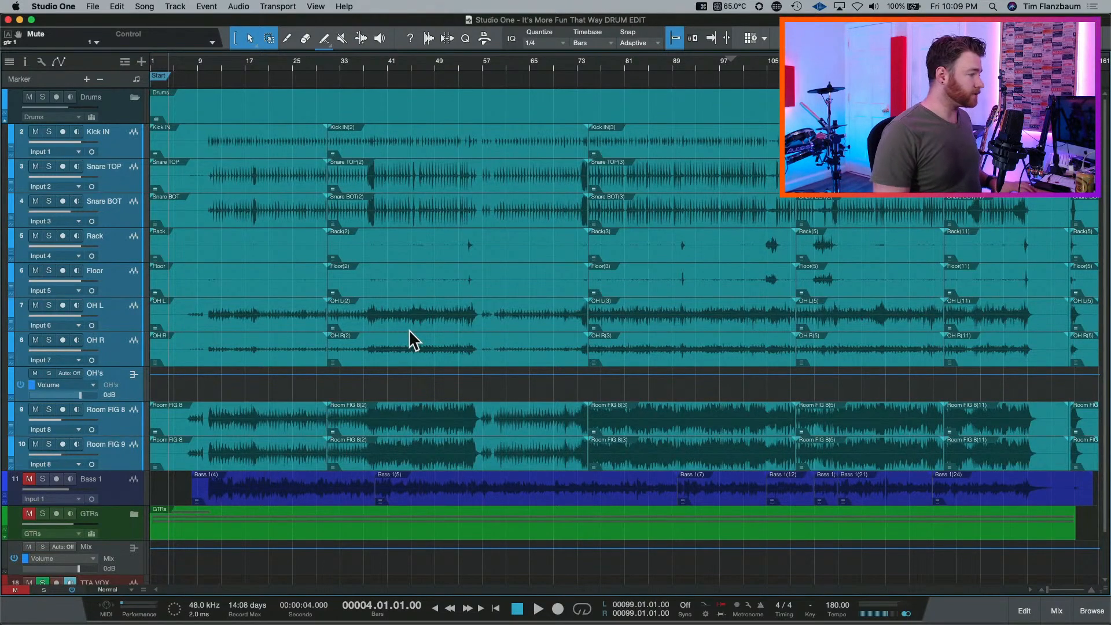
key(alt+super+Down)
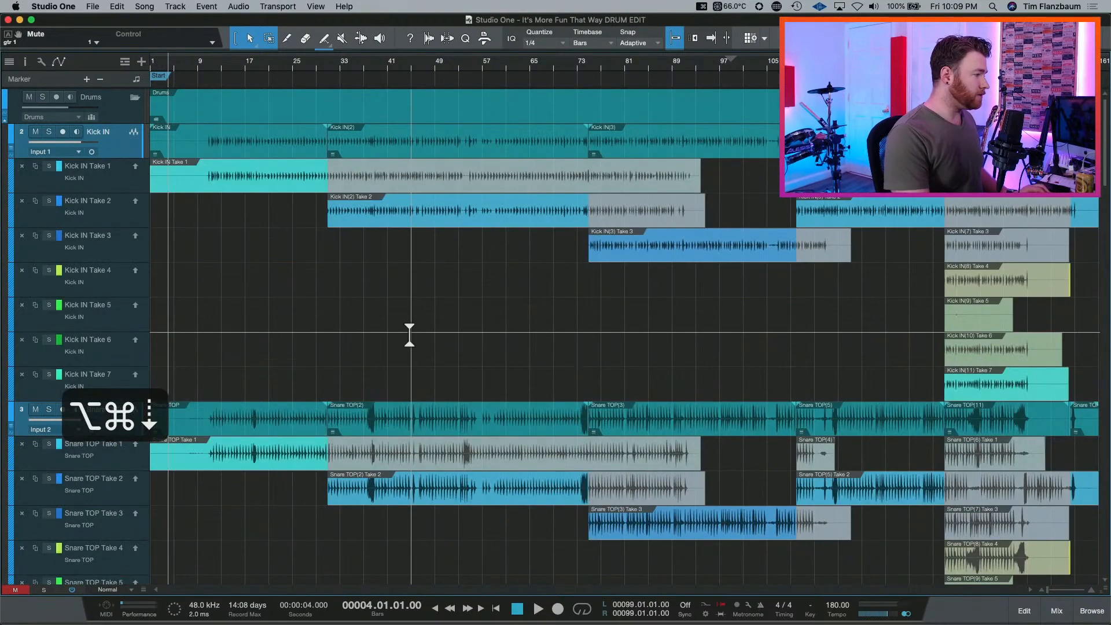
key(w)
key(w)
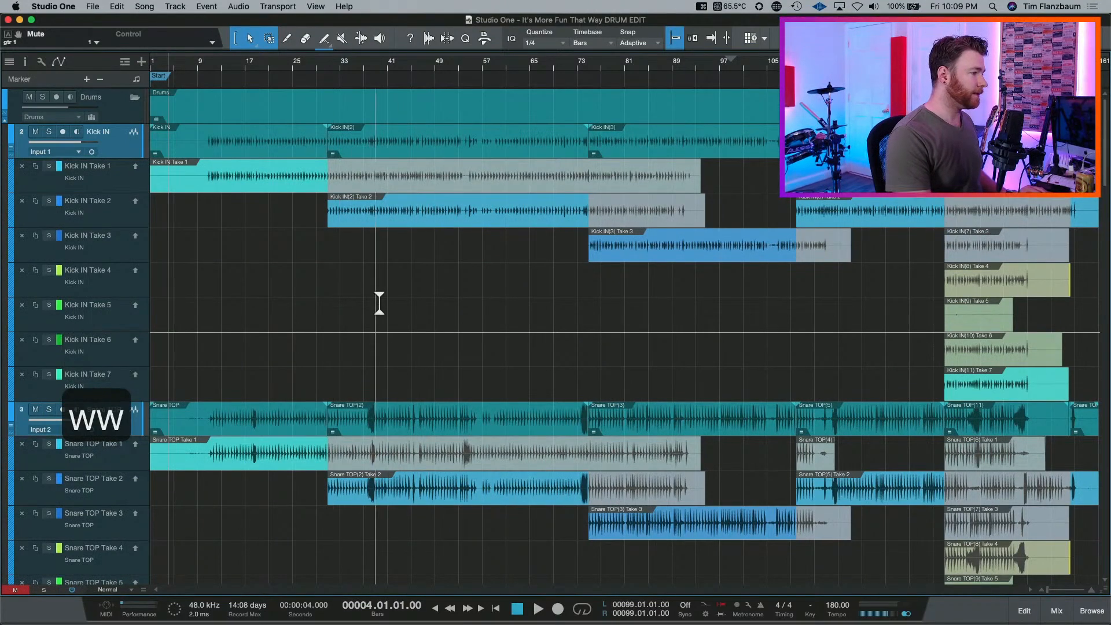
scroll(709, 301, down, 15)
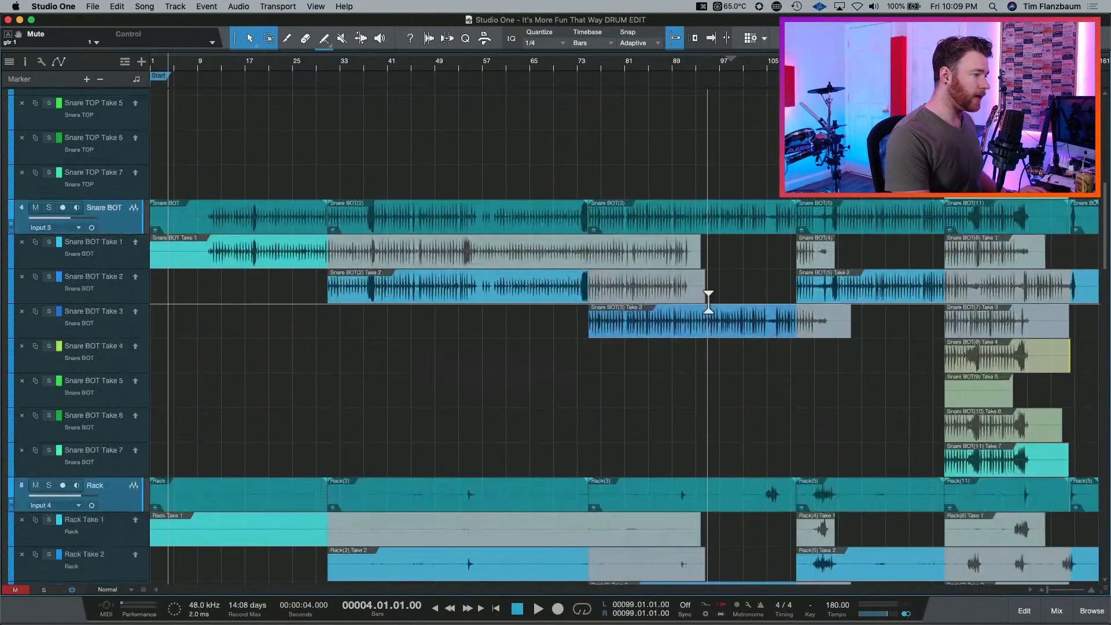
scroll(709, 301, down, 4)
scroll(708, 302, up, 12)
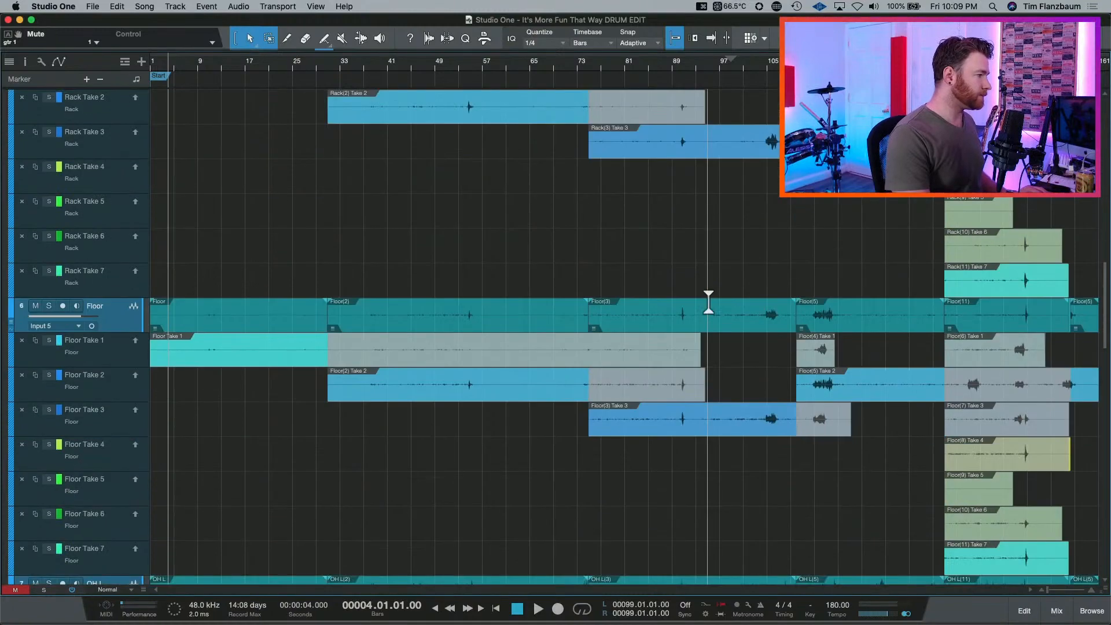
scroll(709, 302, up, 5)
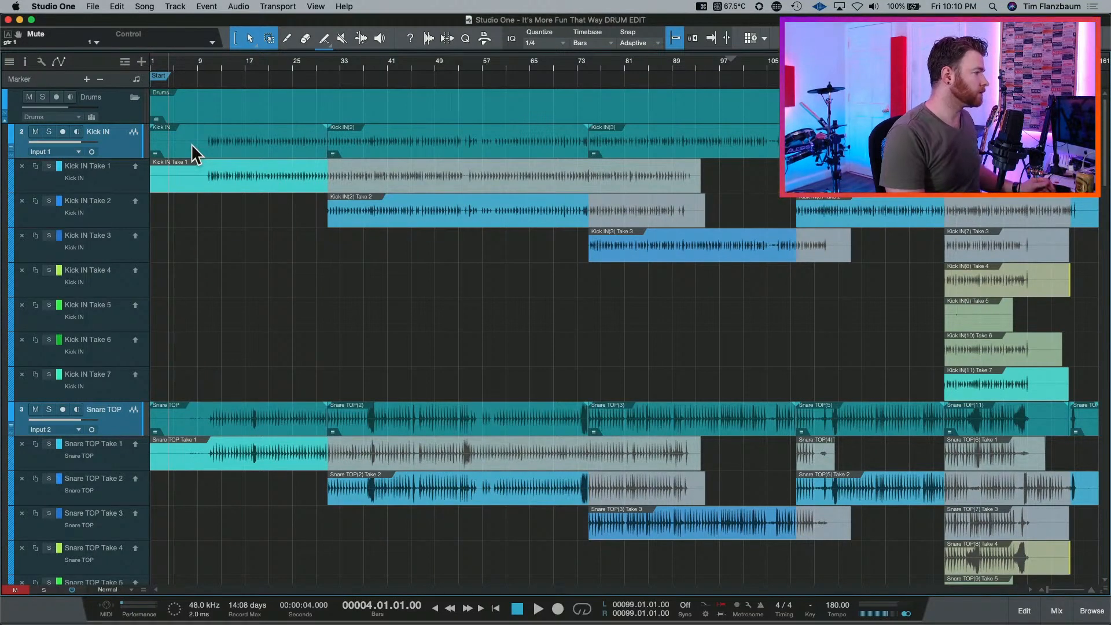
Add a new empty layer to all grouped drum tracks and go to the takes of the OH L track.
key(i)
key(Return)
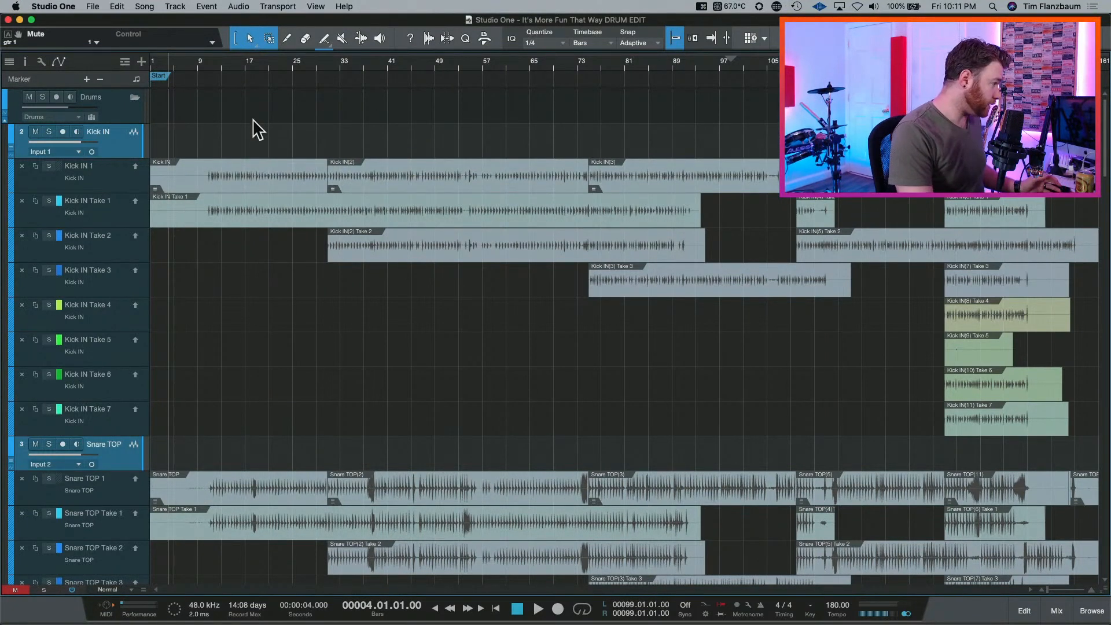
scroll(212, 236, down, 3)
scroll(212, 236, down, 14)
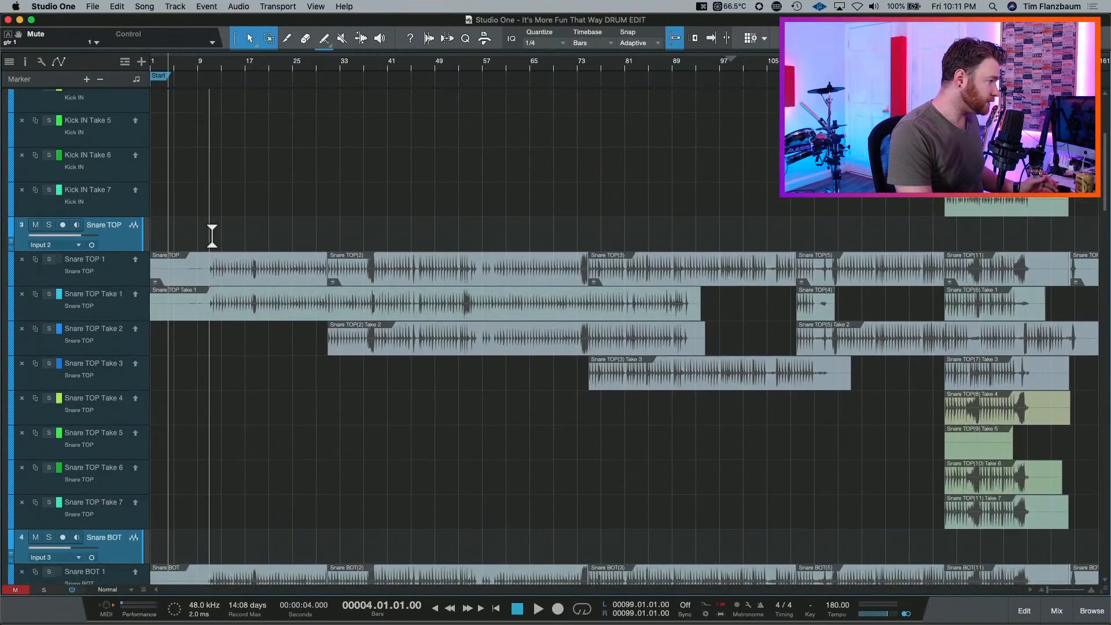
scroll(212, 235, down, 18)
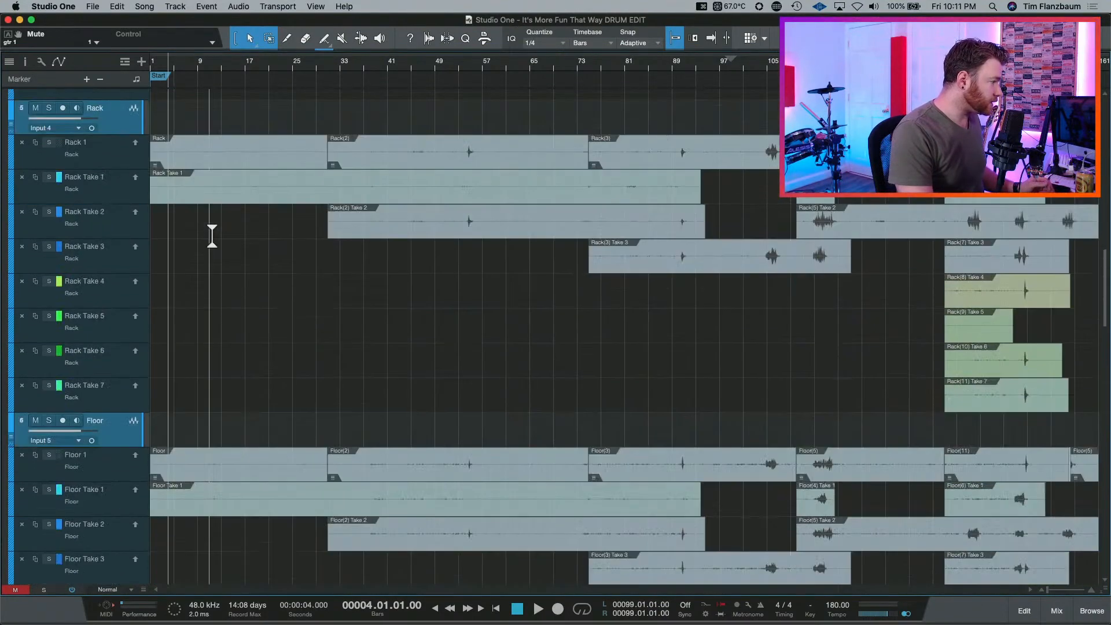
scroll(212, 235, down, 2)
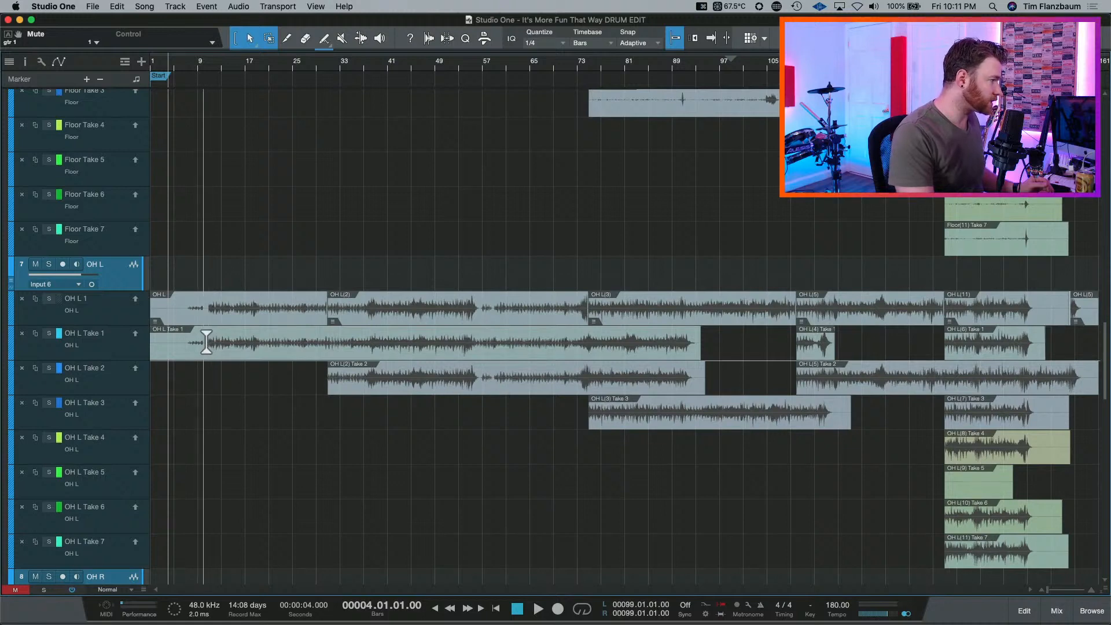
Comp the song's opening from Take 1 on the grouped drum tracks, extending the section to just before bar 11.
key(super+z)
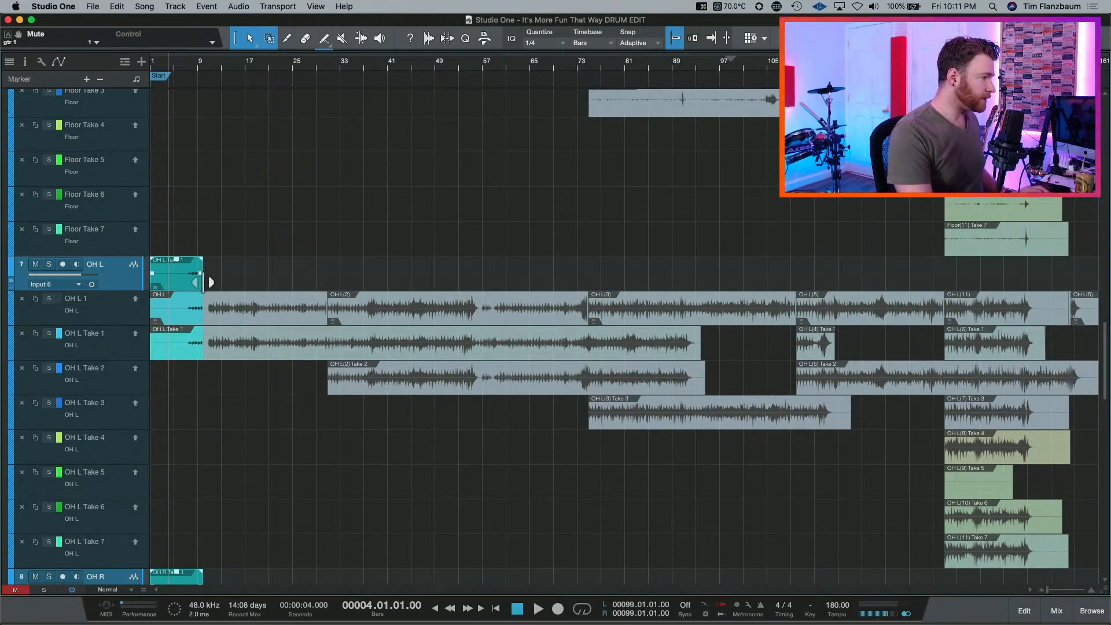
key(e)
key(e)
key(e)
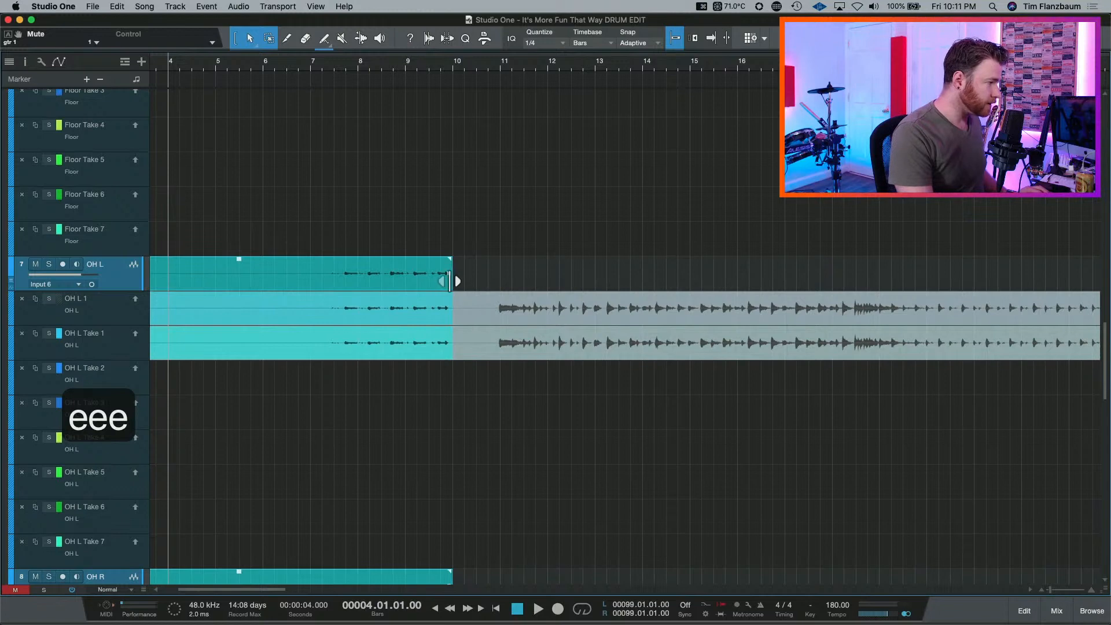
drag(450, 281, 488, 339)
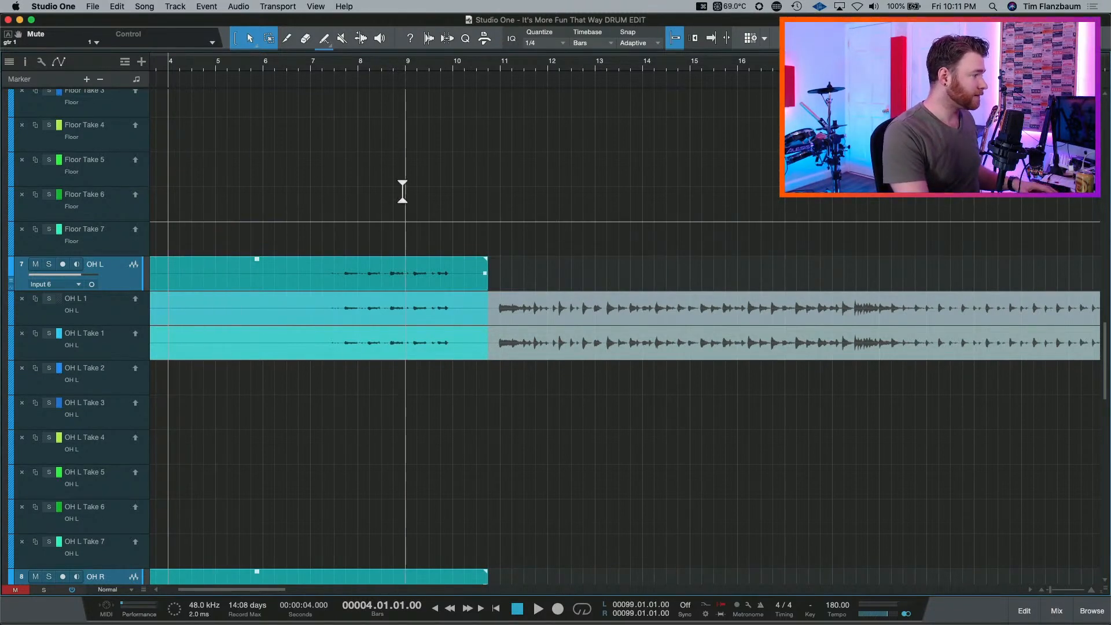
Place the playback cursor at 7.03 and play back the comped opening to check it.
key(space)
key(space)
click(334, 66)
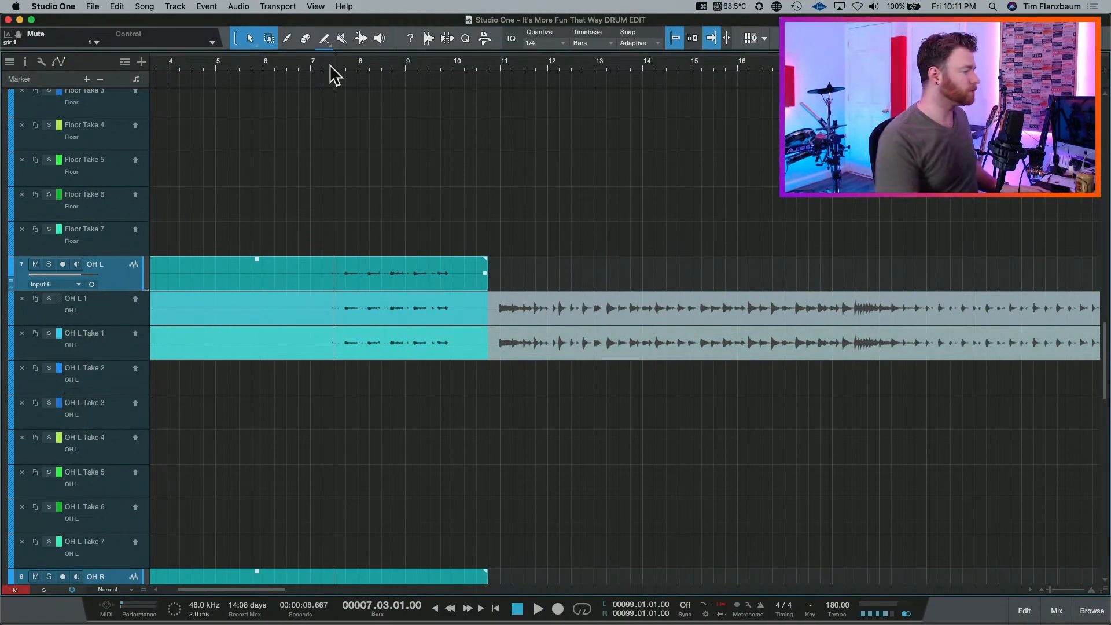
key(space)
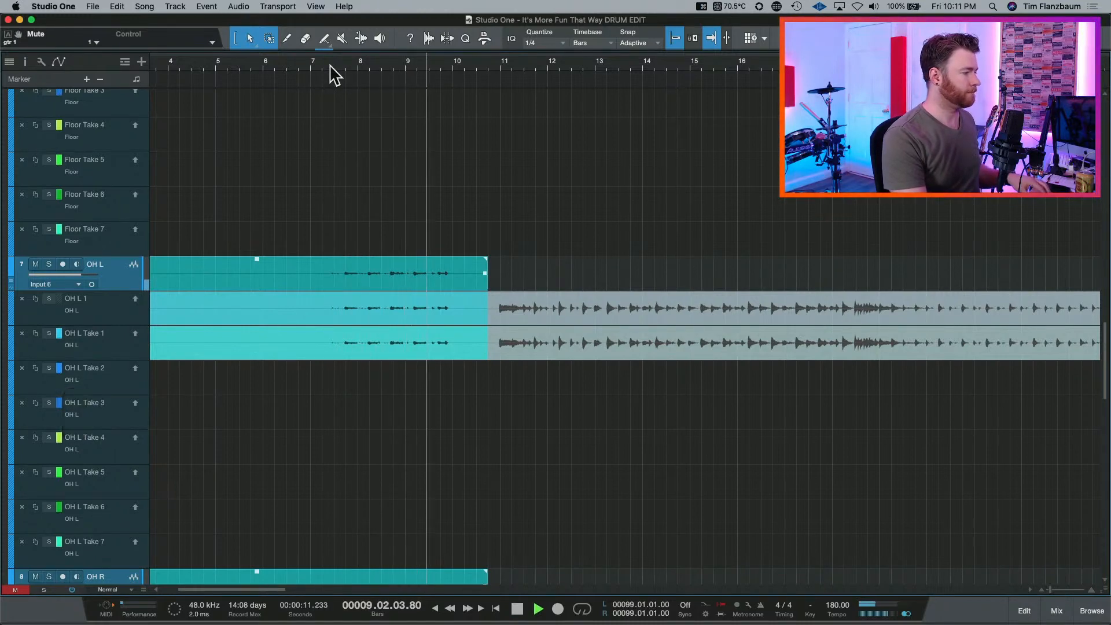
key(space)
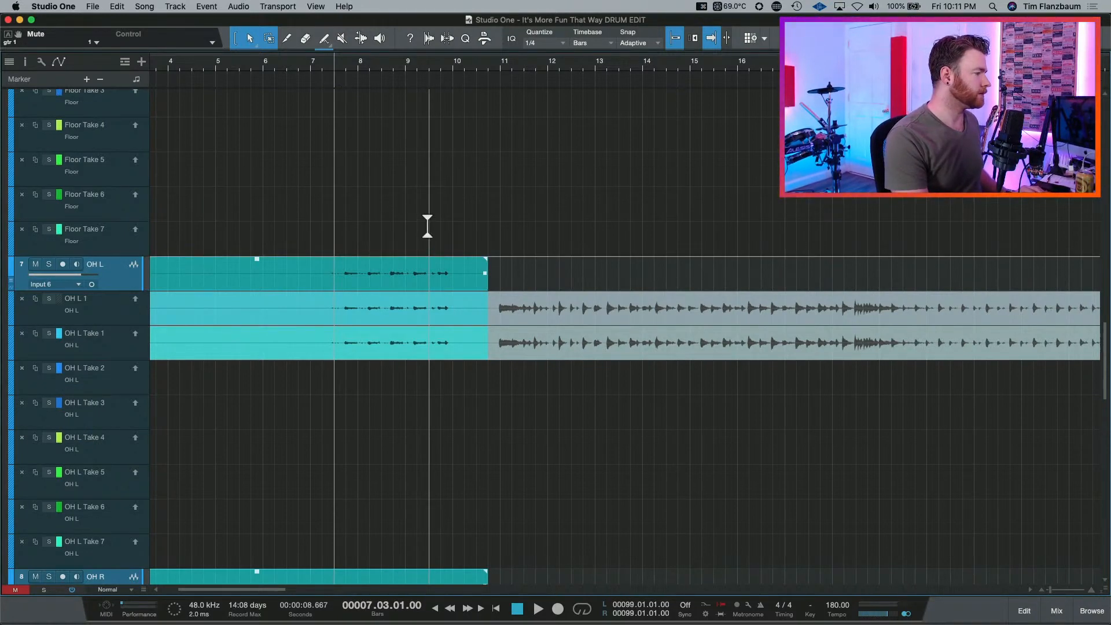
key(space)
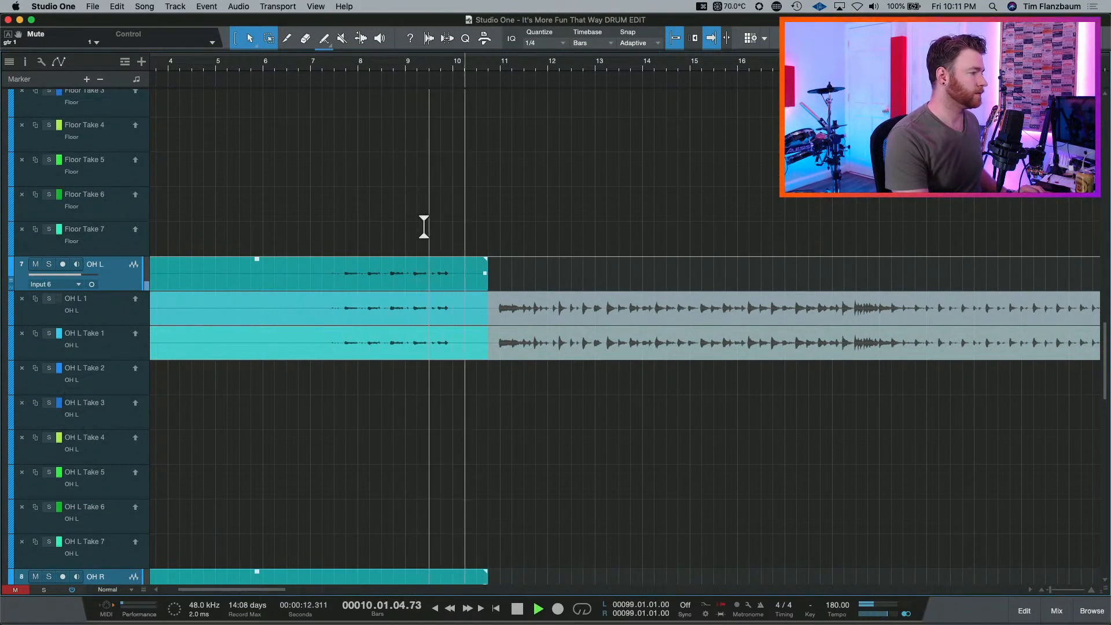
key(space)
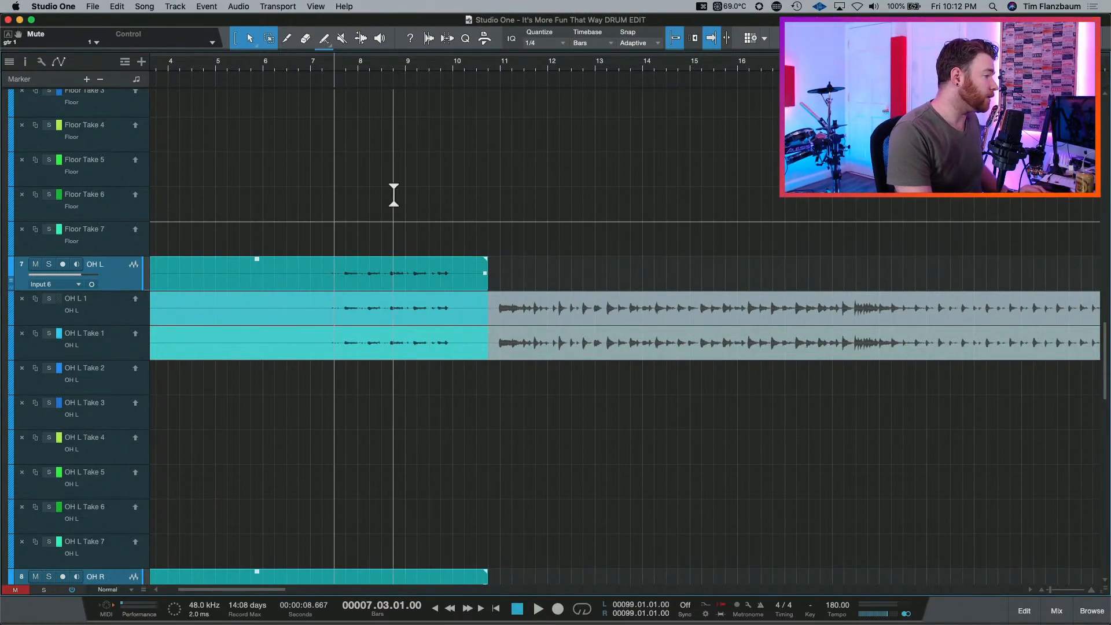
Solo the Kick IN 1 layer, along with the matching layers of the grouped drum tracks.
key(w)
key(w)
key(w)
scroll(439, 215, up, 15)
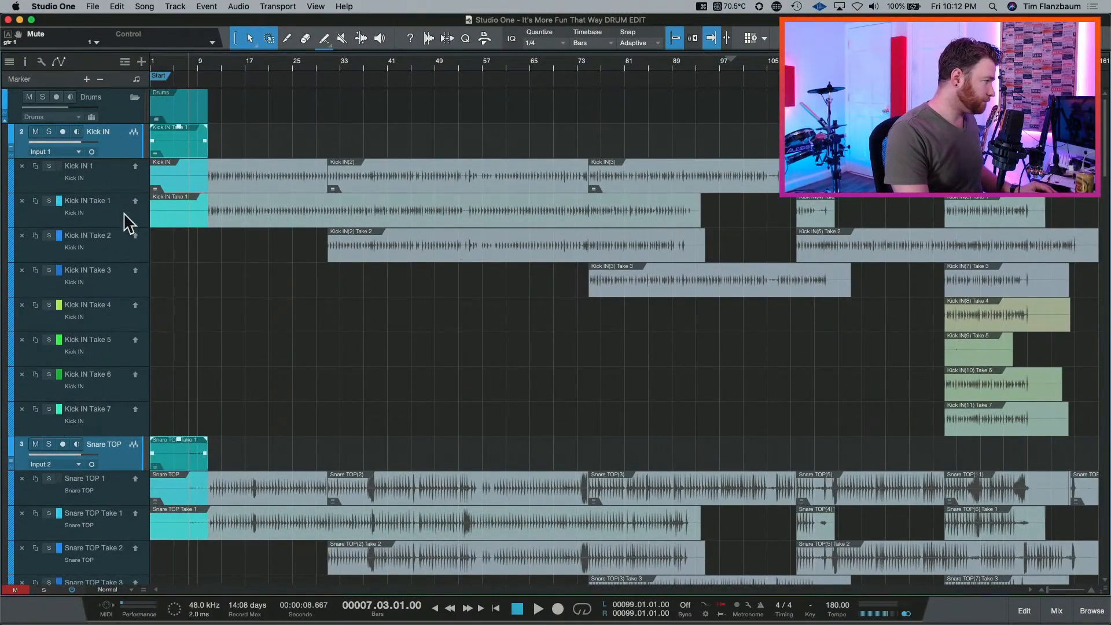
click(49, 167)
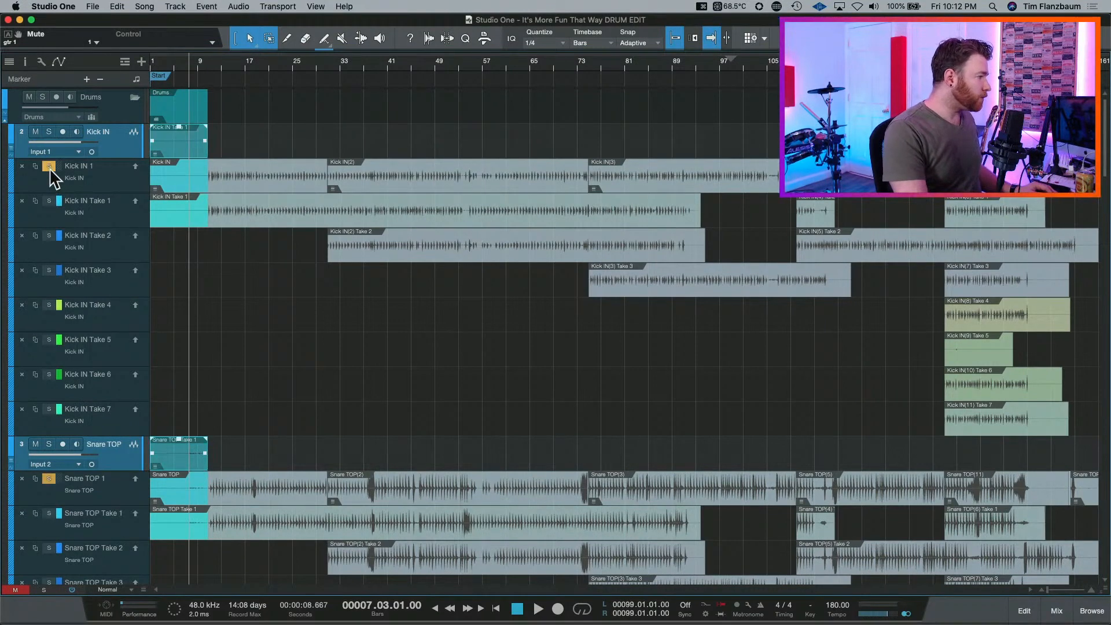
Turn off the solo on the Kick IN 1 layer, select that layer and solo it again across the grouped drum tracks.
click(49, 166)
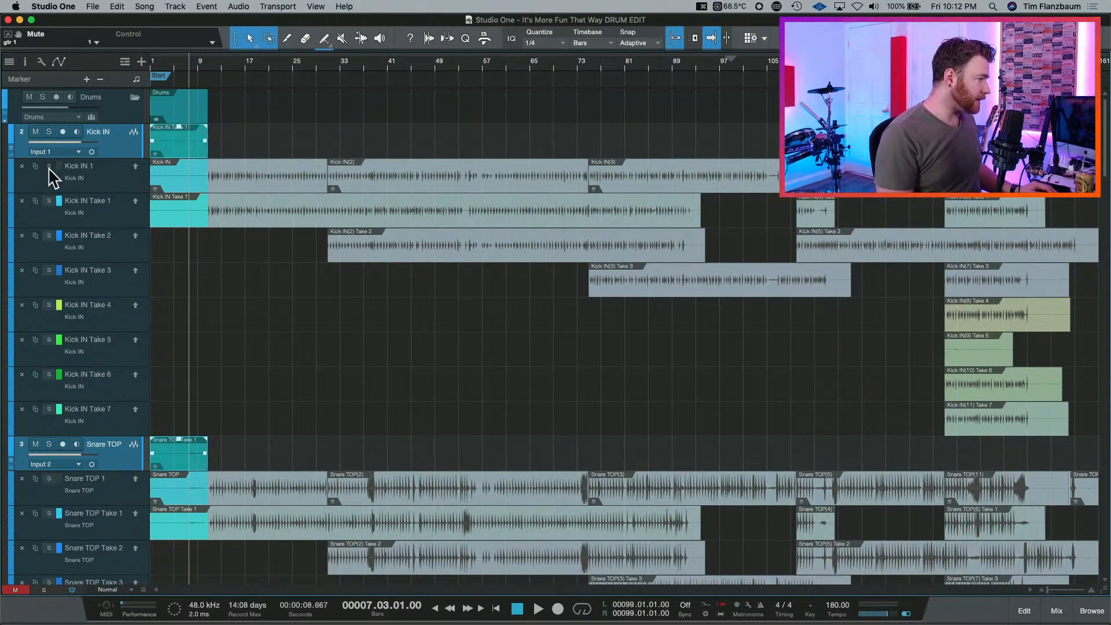
click(112, 186)
key(Down)
key(Up)
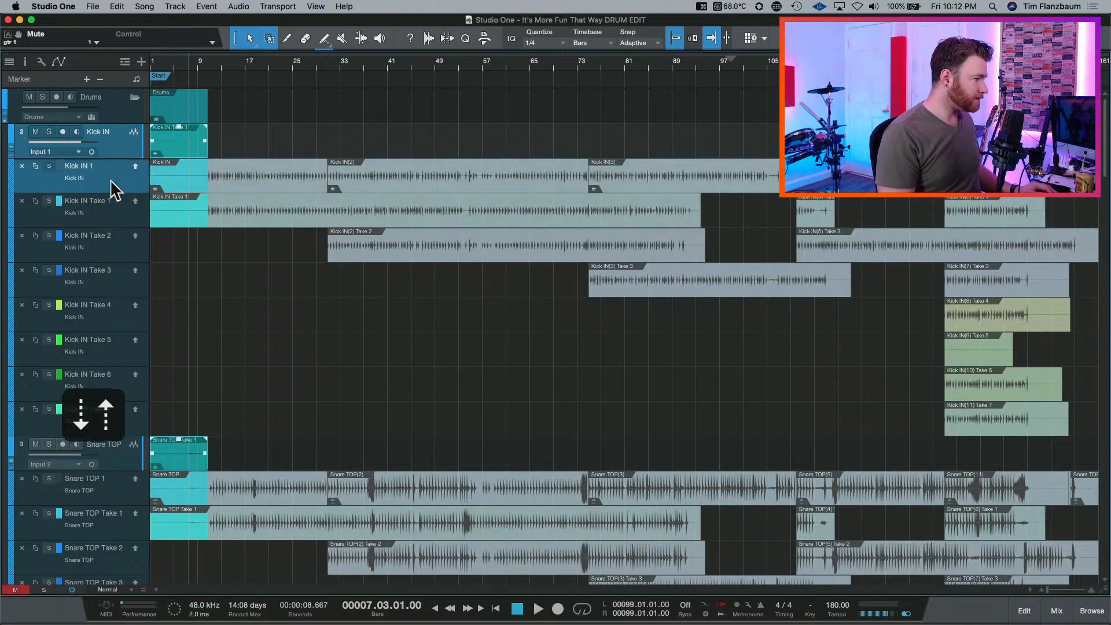
key(Down)
key(Down)
key(Up)
key(Up)
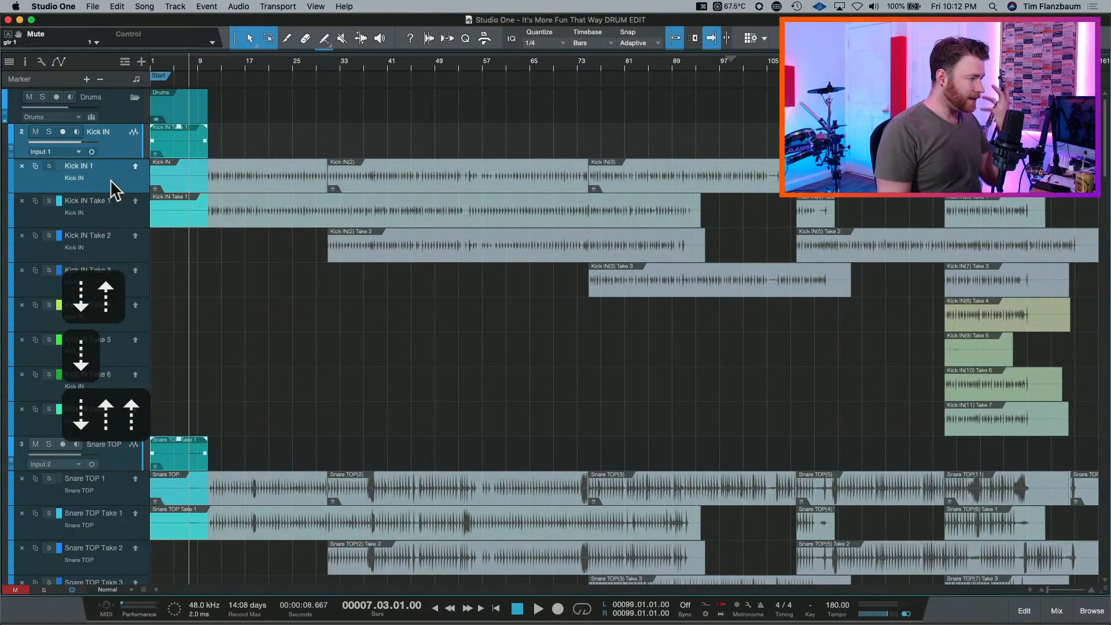
key(s)
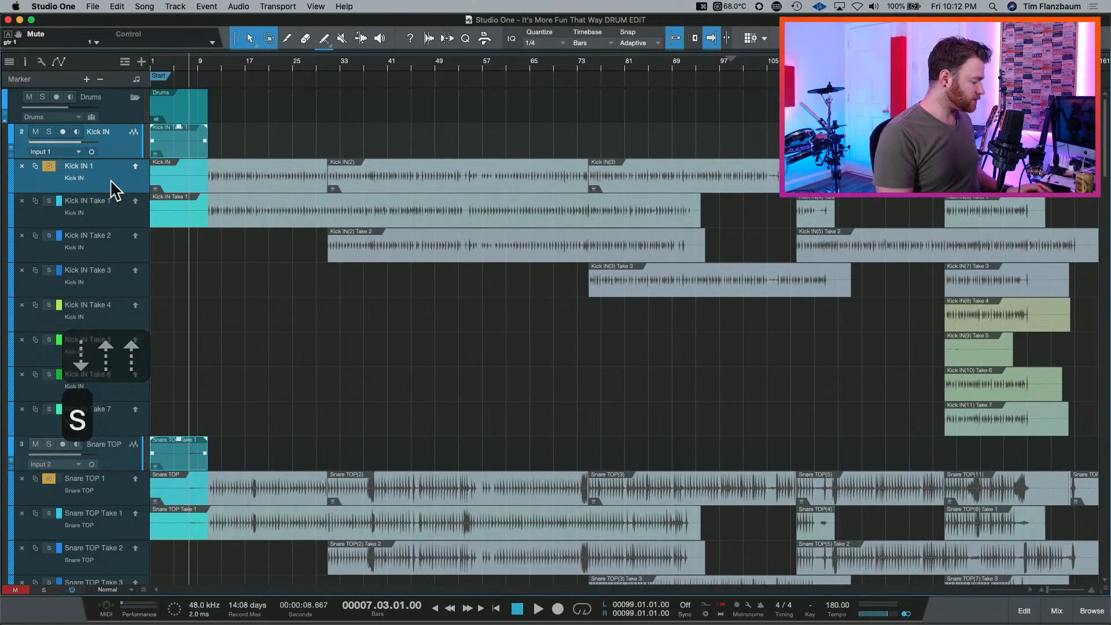
Switch the soloed layer back and forth between Kick IN 1, Take 1 and Take 2, ending with Kick IN Take 1 soloed.
key(Down)
key(Down)
key(Up)
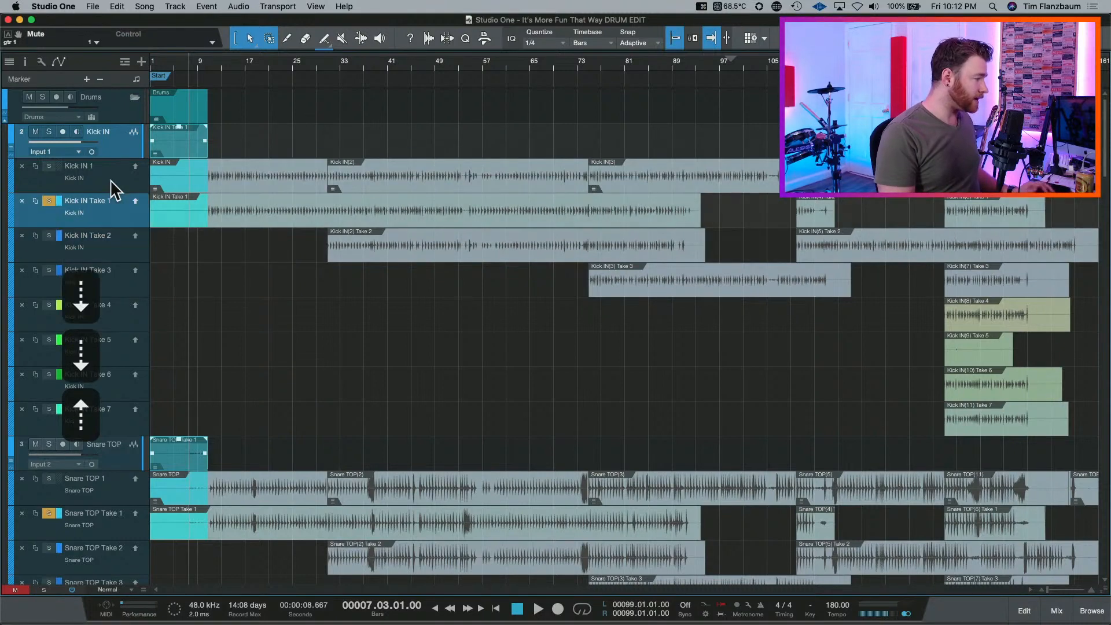
key(Up)
key(Down)
key(Down)
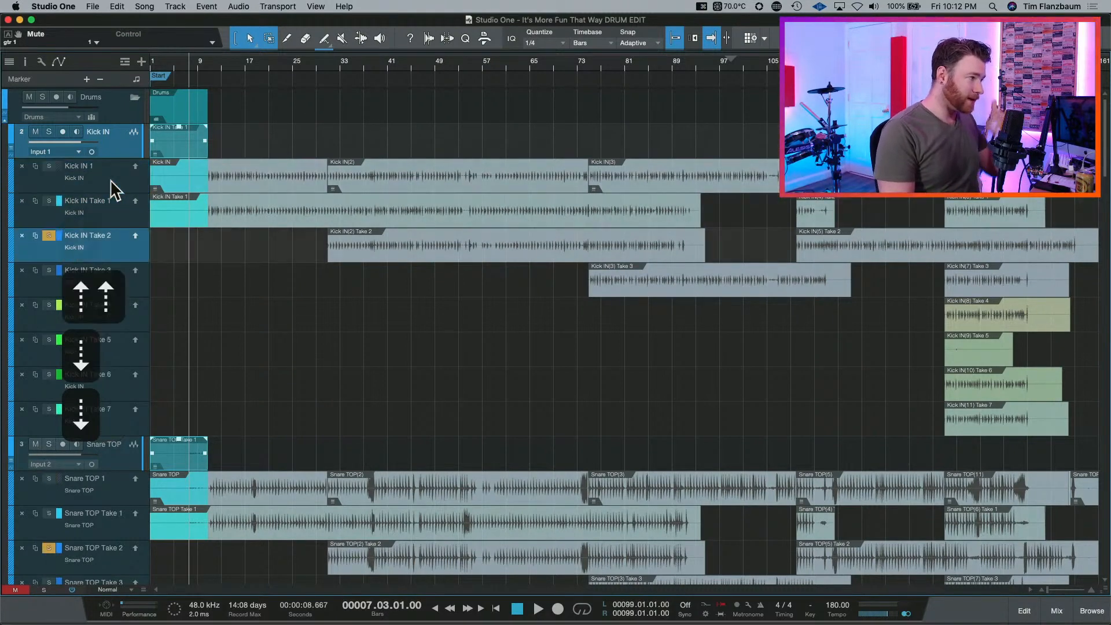
key(Up)
key(Up)
key(Down)
key(Up)
key(Down)
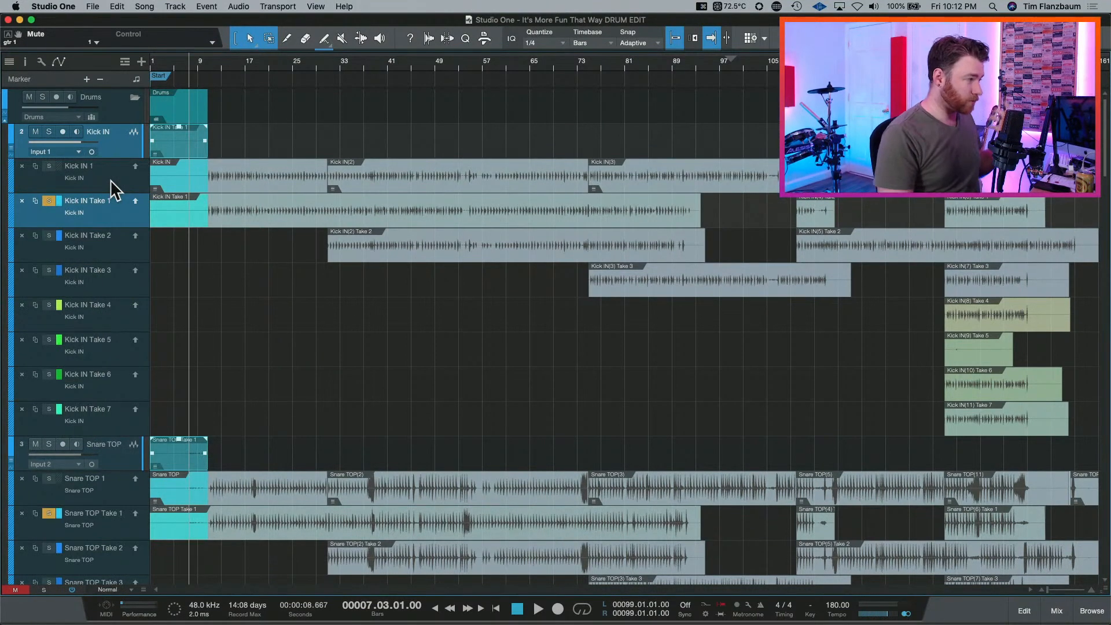
key(Up)
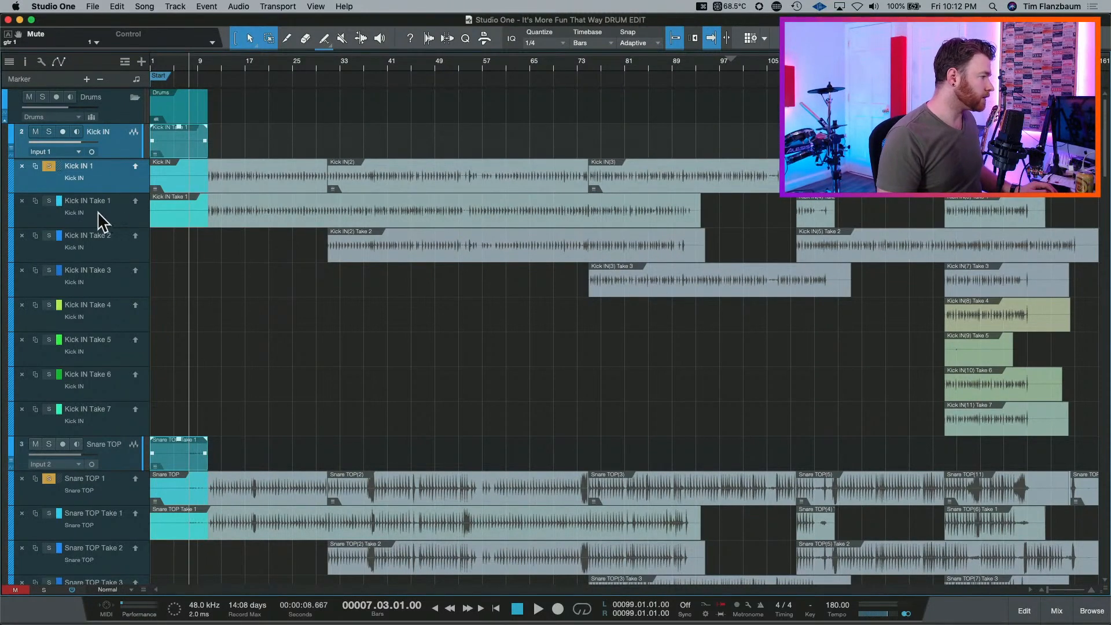
key(Down)
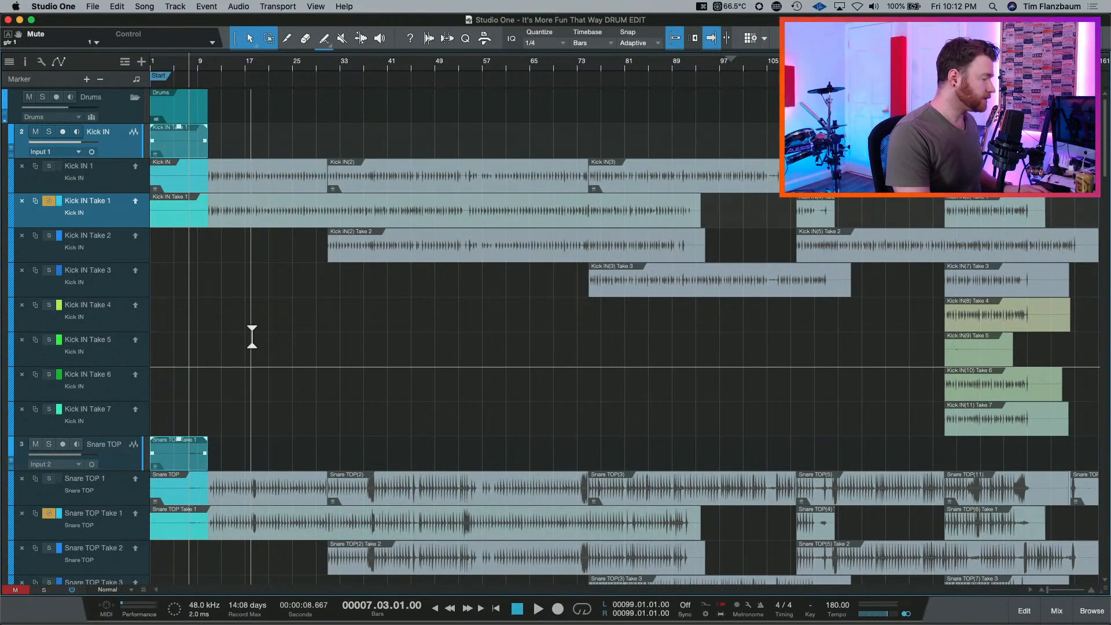
Place the playback cursor at bar 10 and play back the soloed Take 1 layers.
key(e)
key(e)
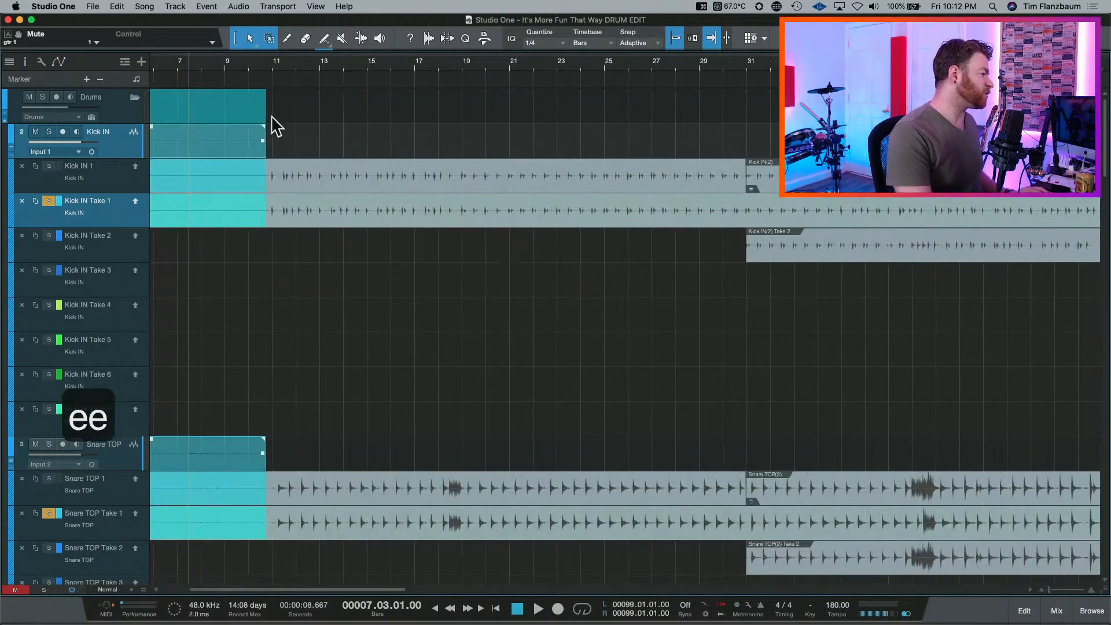
click(251, 62)
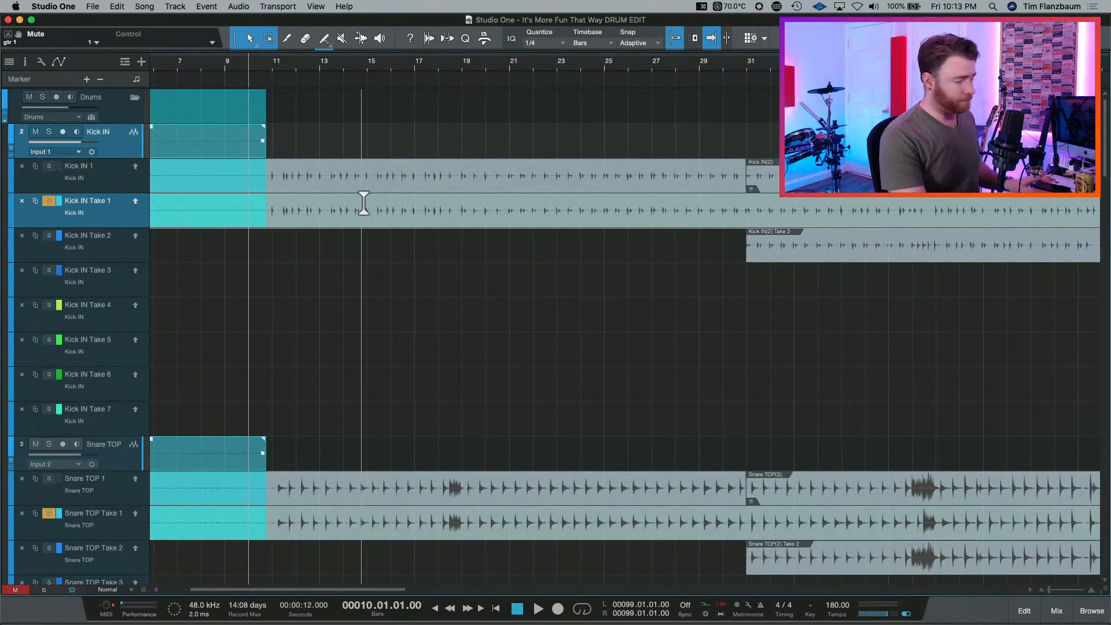
key(space)
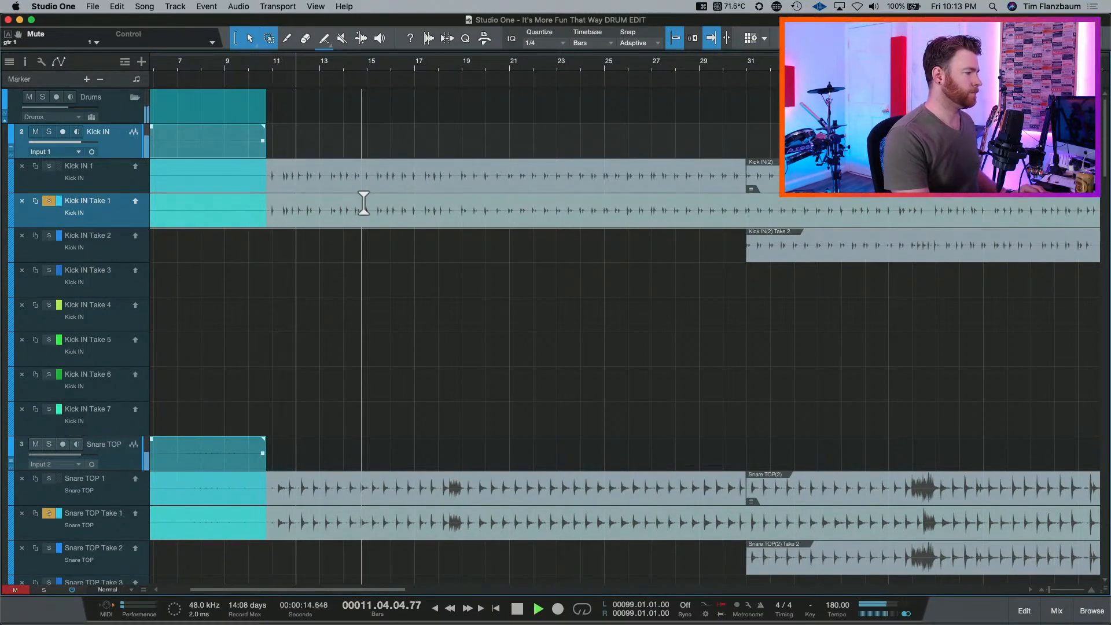
key(space)
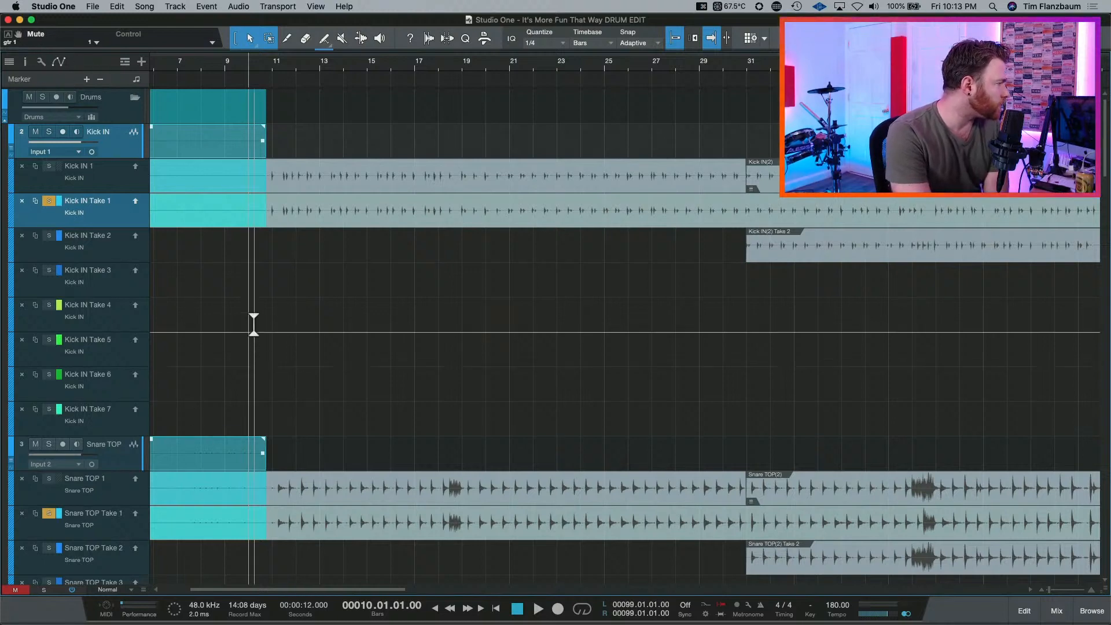
Disable the Solo follows Selection option for the arrangement.
click(42, 61)
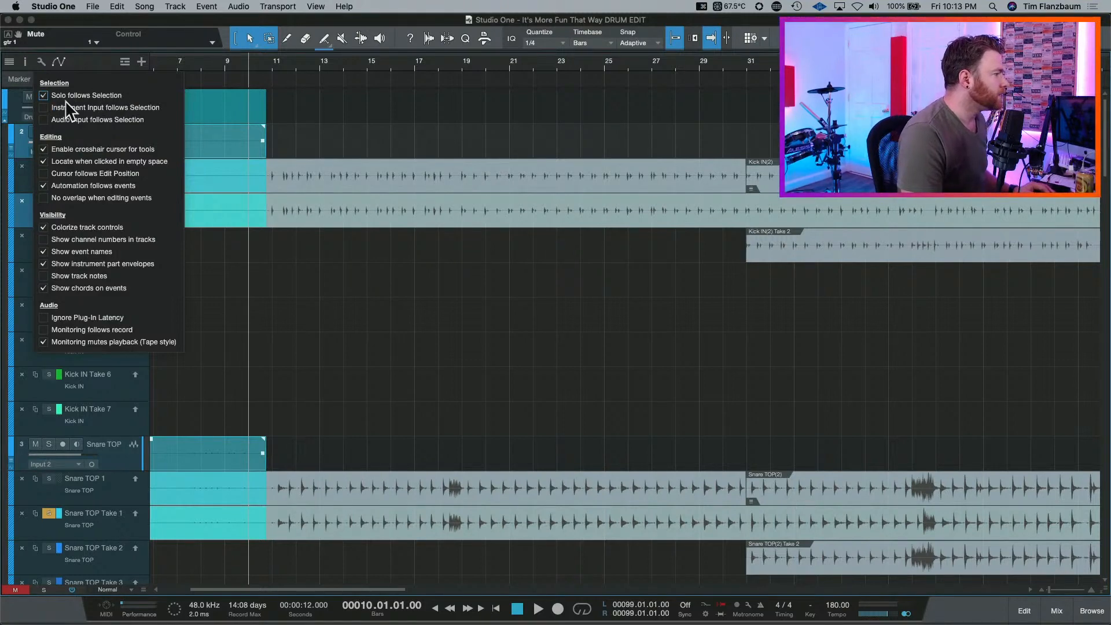
click(41, 64)
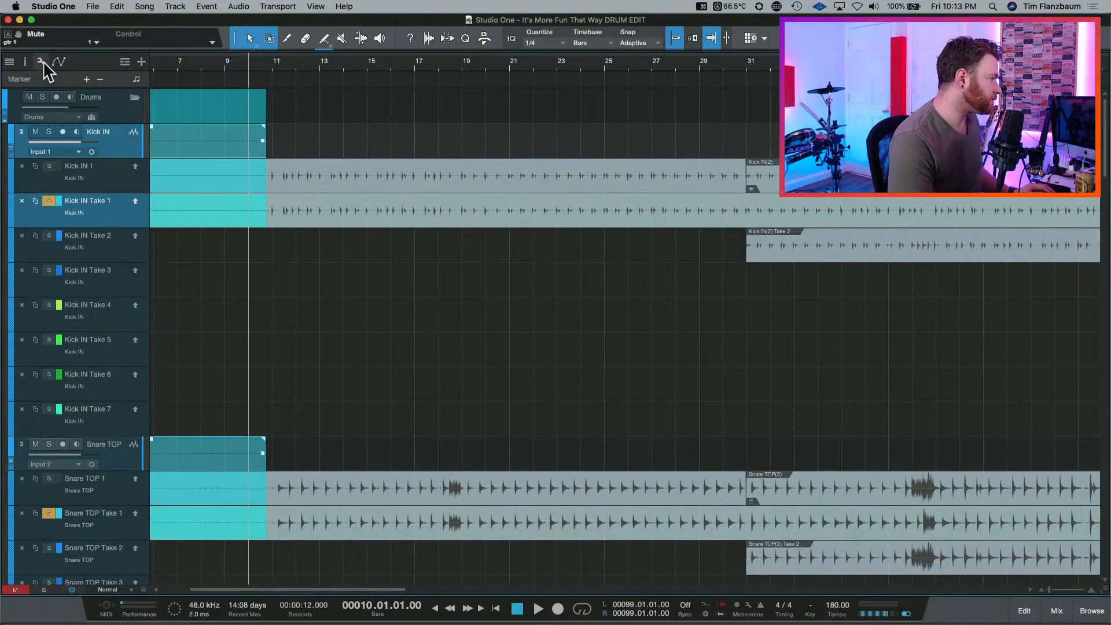
click(41, 64)
click(42, 60)
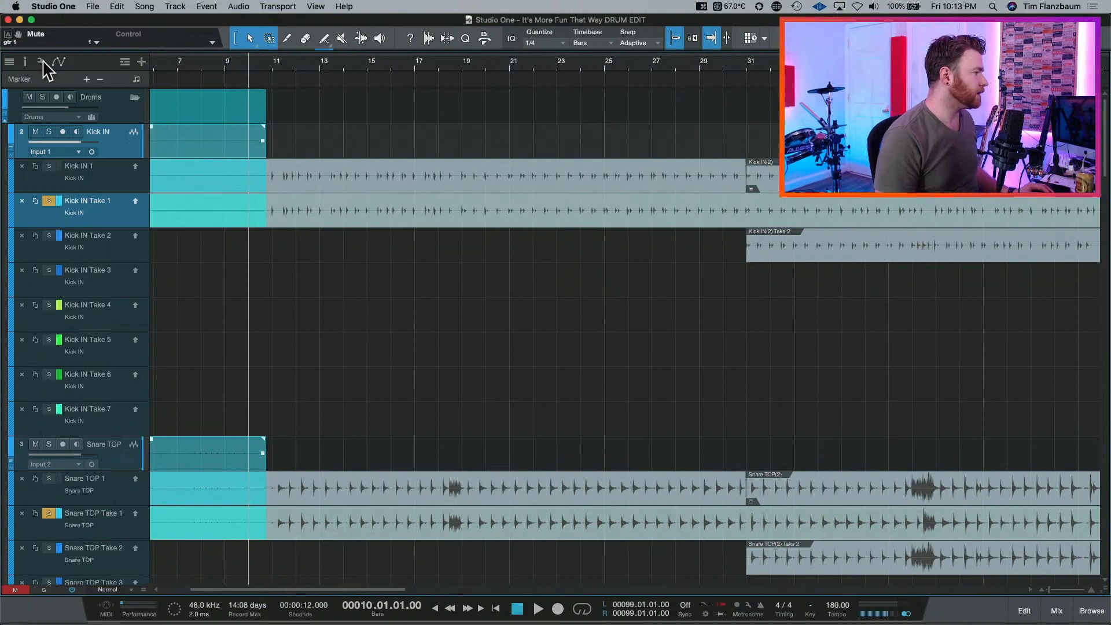
Select and individually solo Kick IN Take 2, Take 3 and Take 4, go back to Take 3, and solo Take 1 again.
key(Down)
key(s)
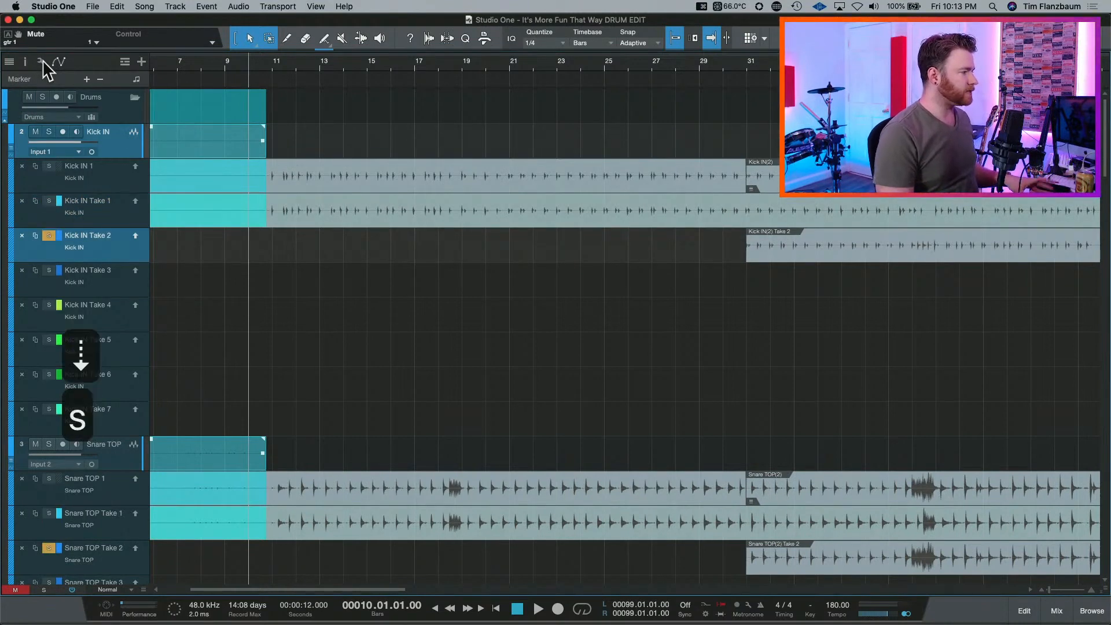
key(Down)
key(s)
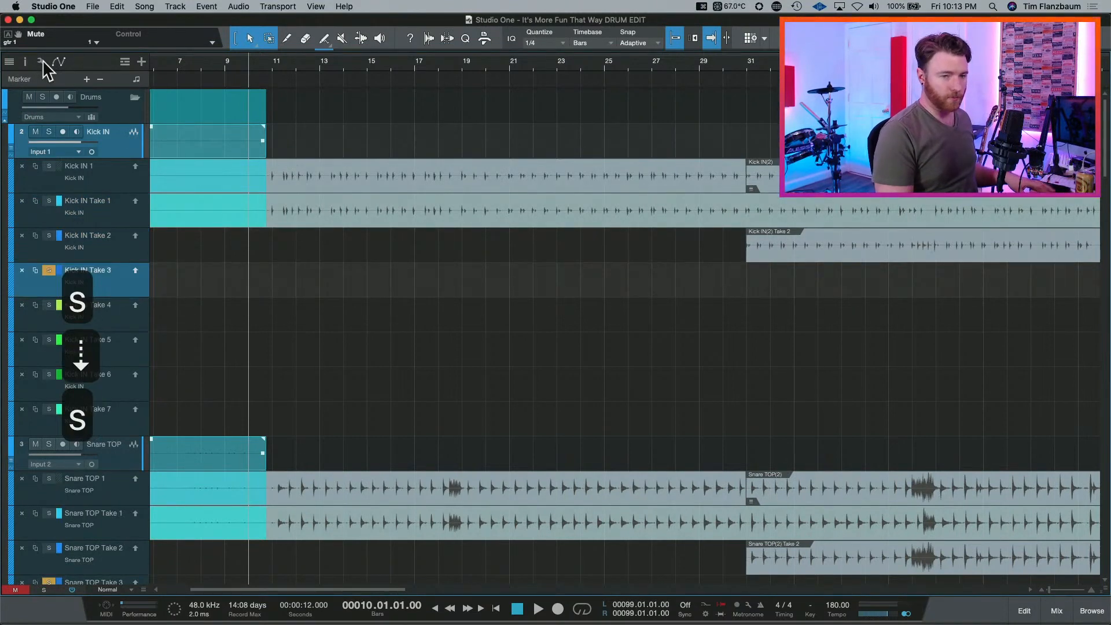
key(Down)
key(s)
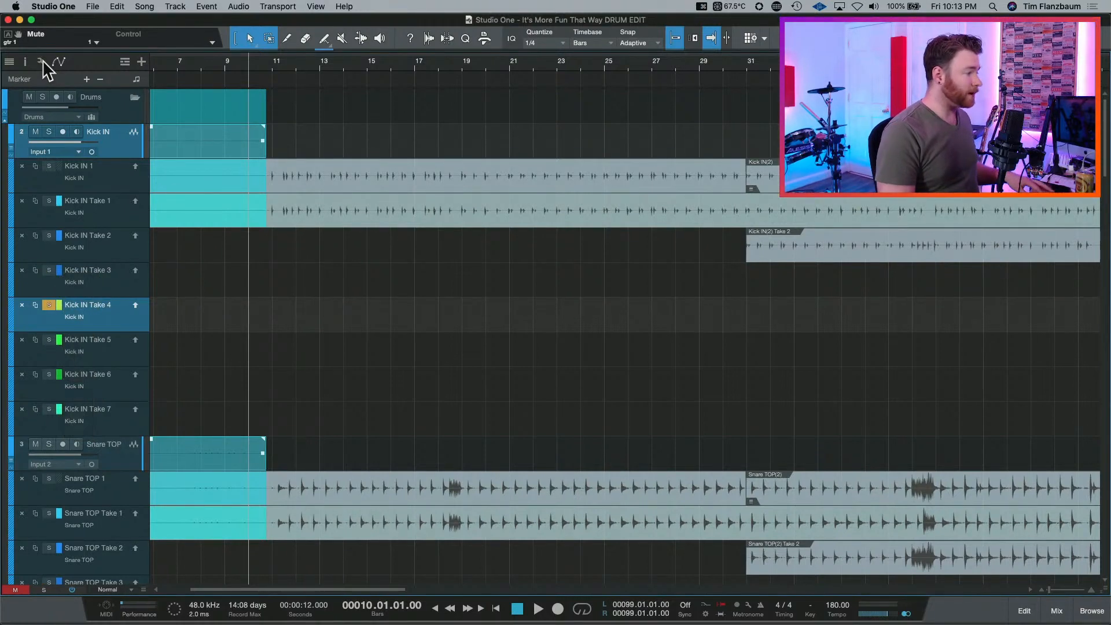
key(Up)
key(s)
key(Up)
key(Up)
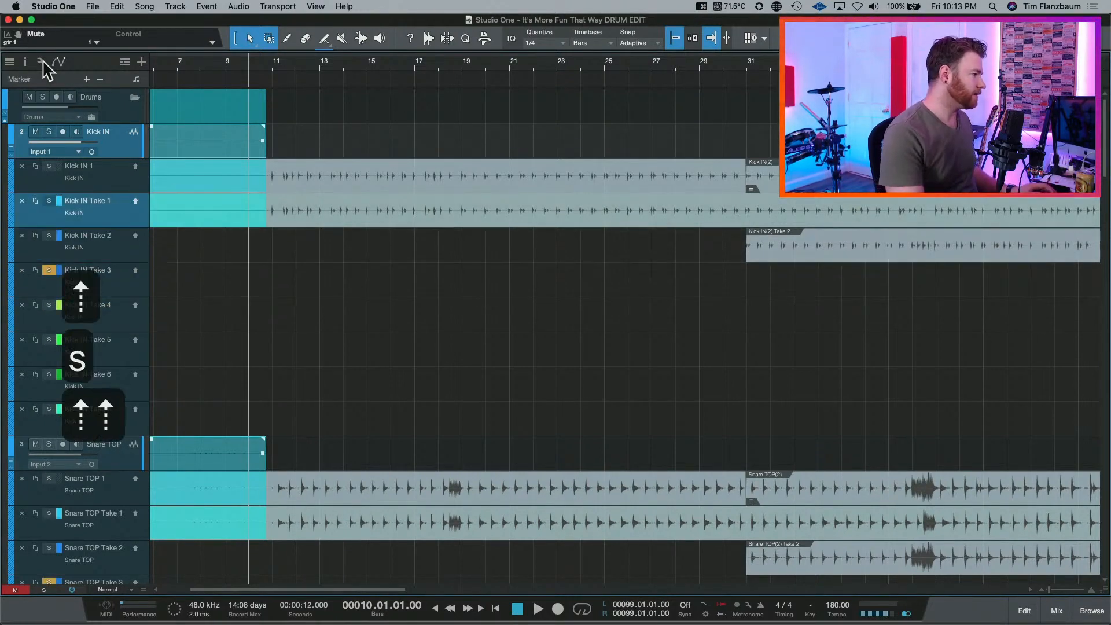
key(s)
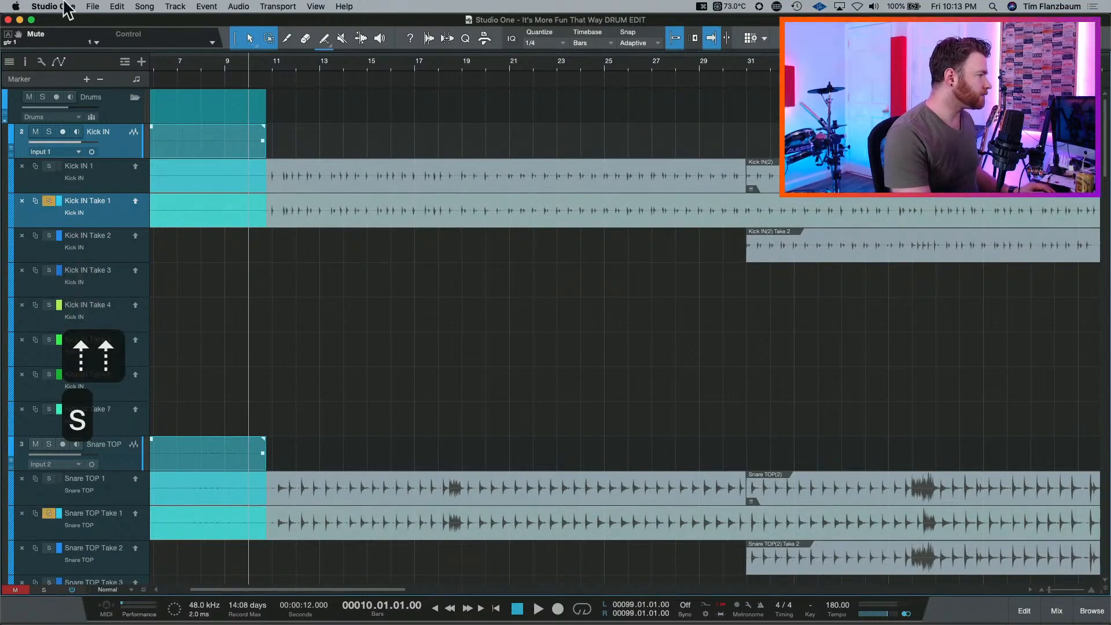
Turn the Solo follows Selection option back on and close the arrangement options.
click(26, 62)
click(26, 61)
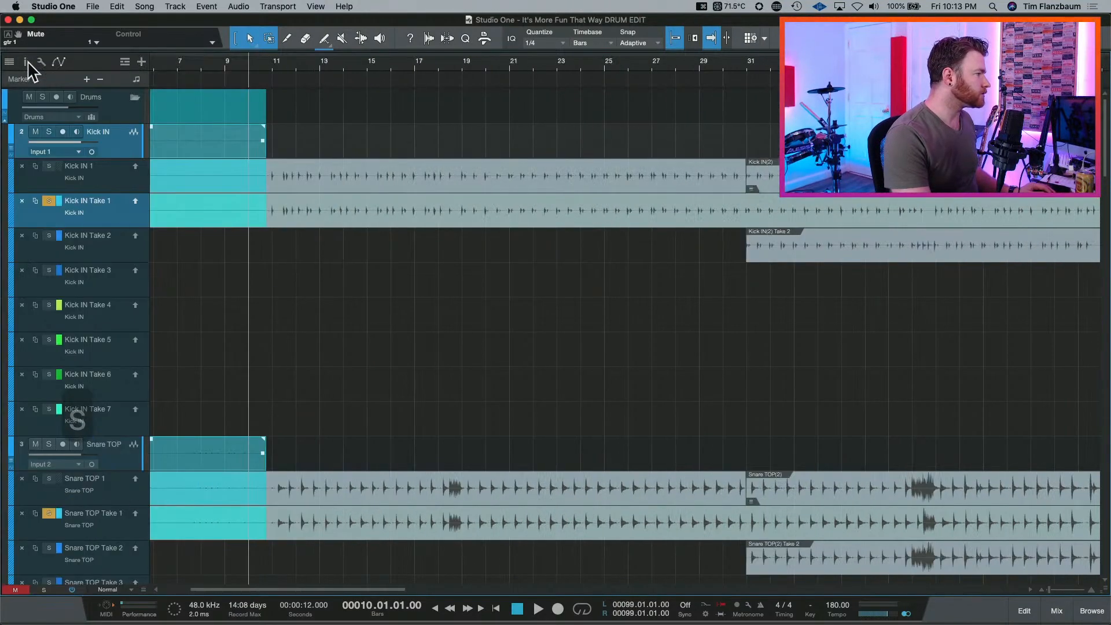
click(35, 61)
key(Escape)
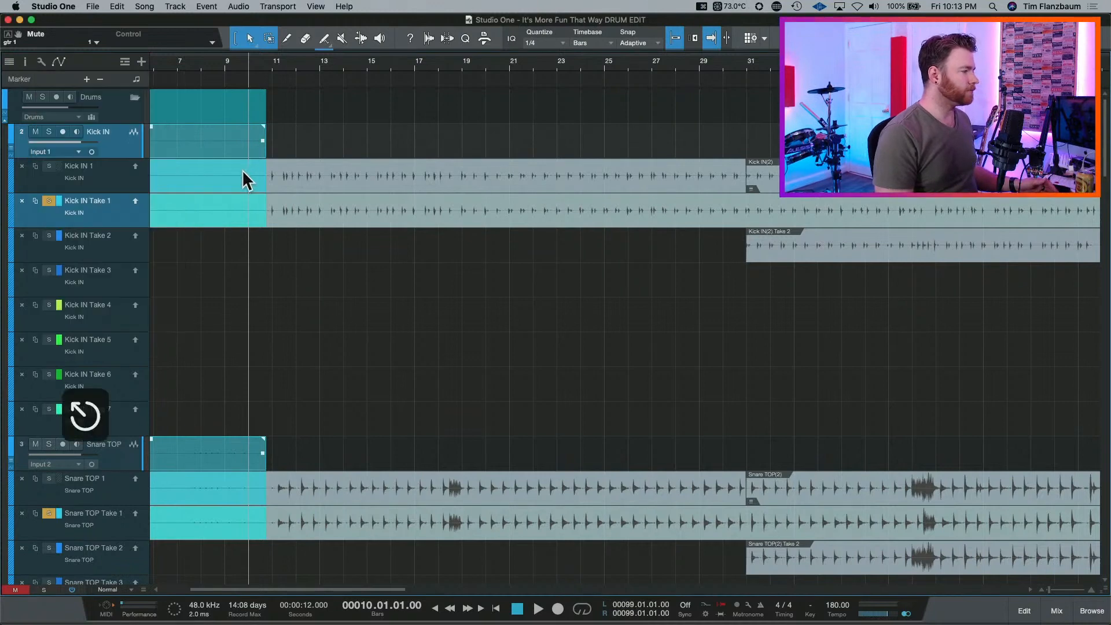
Move the layer selection down through the Kick IN takes and back so the solo returns to Take 1.
key(Down)
key(Down)
key(Up)
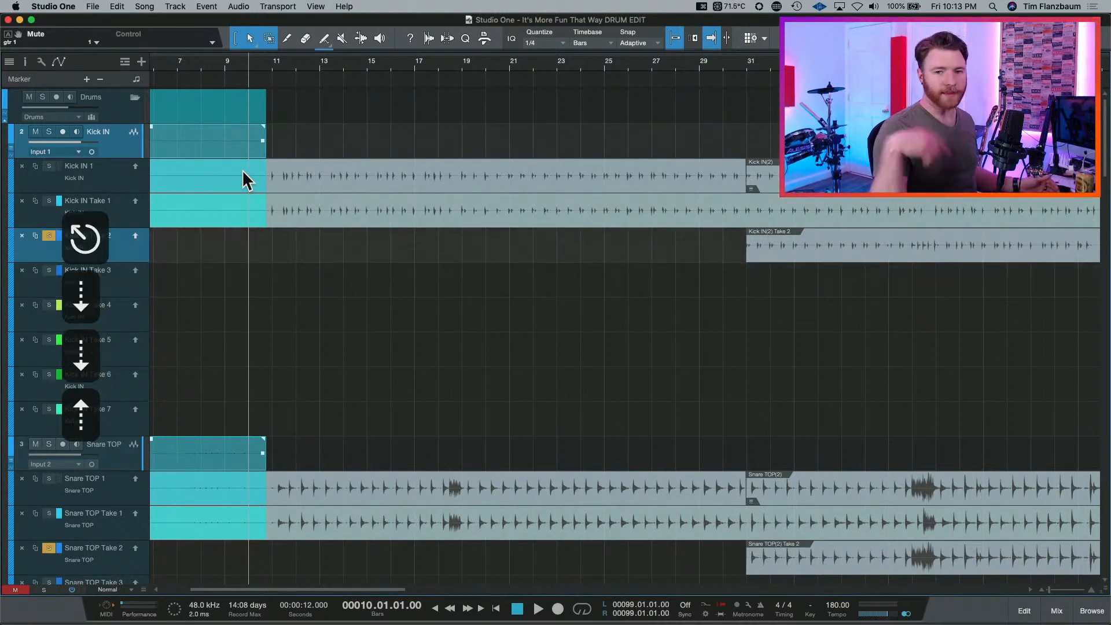
key(Up)
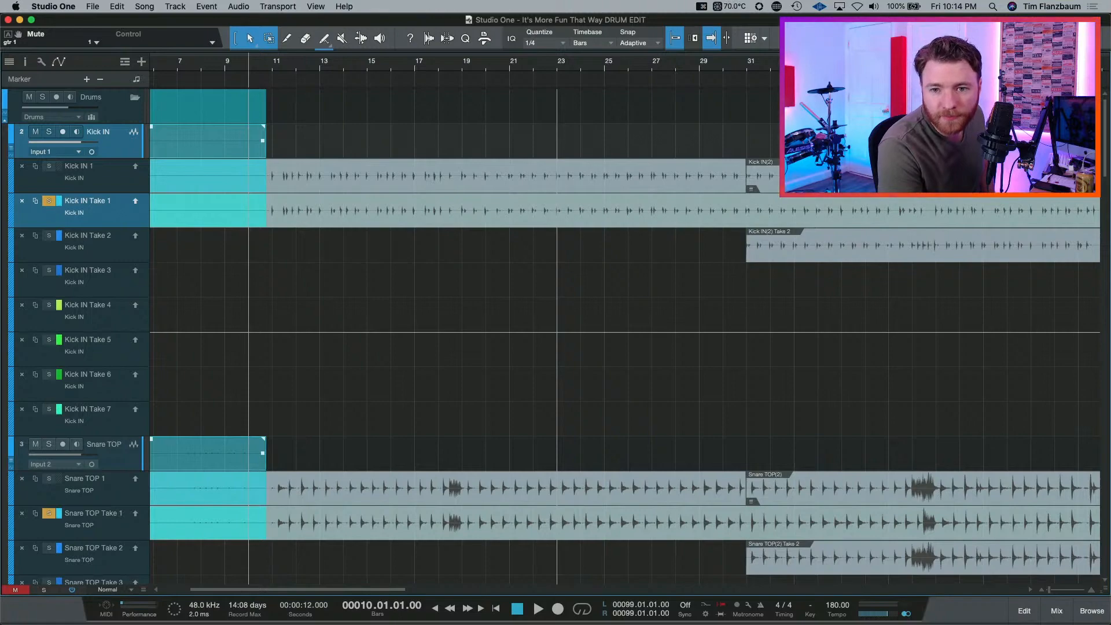
Examine the layer solo states of all grouped drum tracks from Kick IN to Room FIG 9, and check the arrangement options.
scroll(530, 377, down, 20)
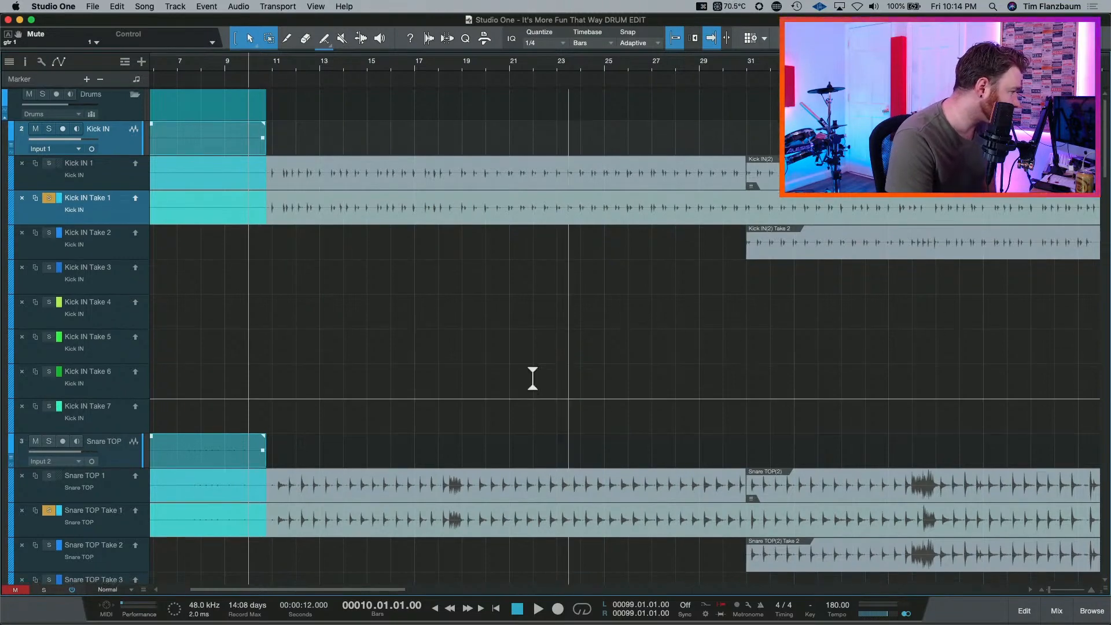
scroll(490, 384, down, 7)
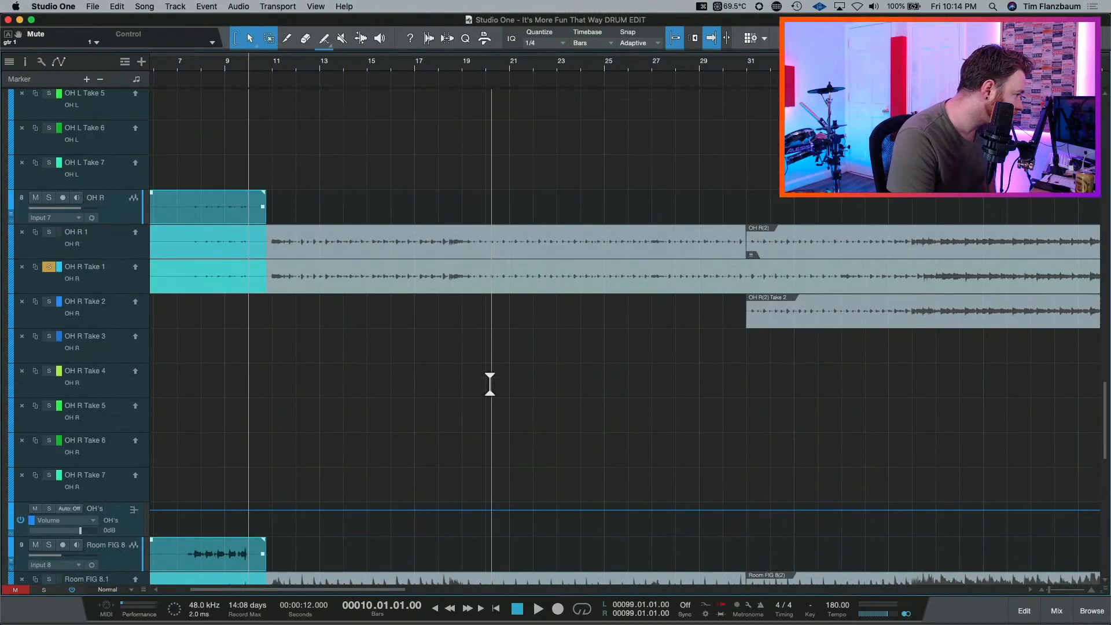
scroll(489, 384, down, 1)
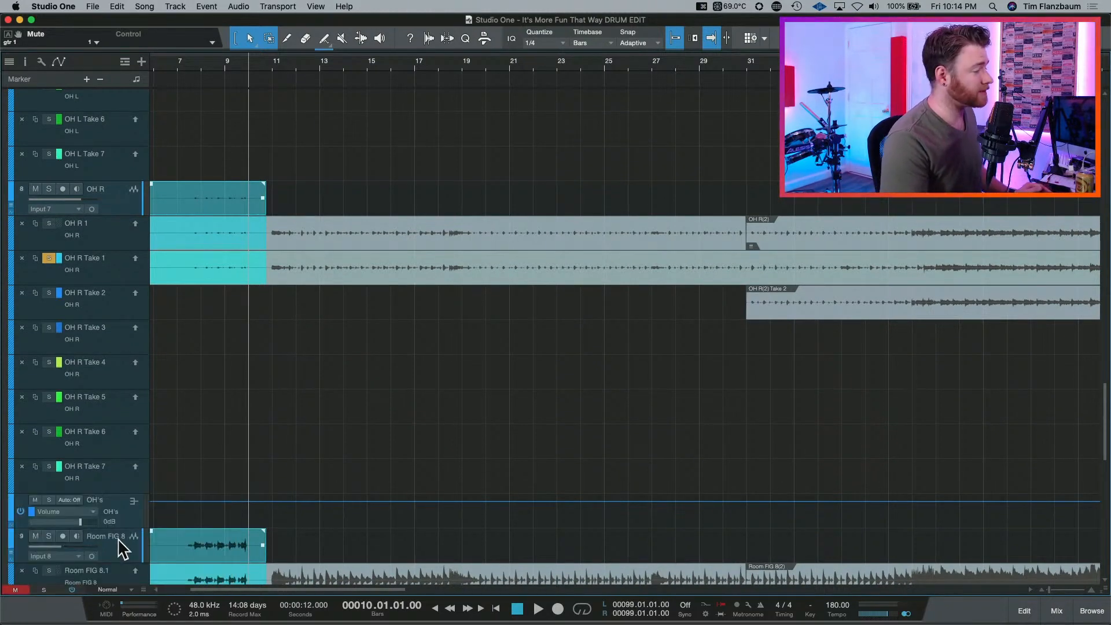
scroll(551, 419, up, 10)
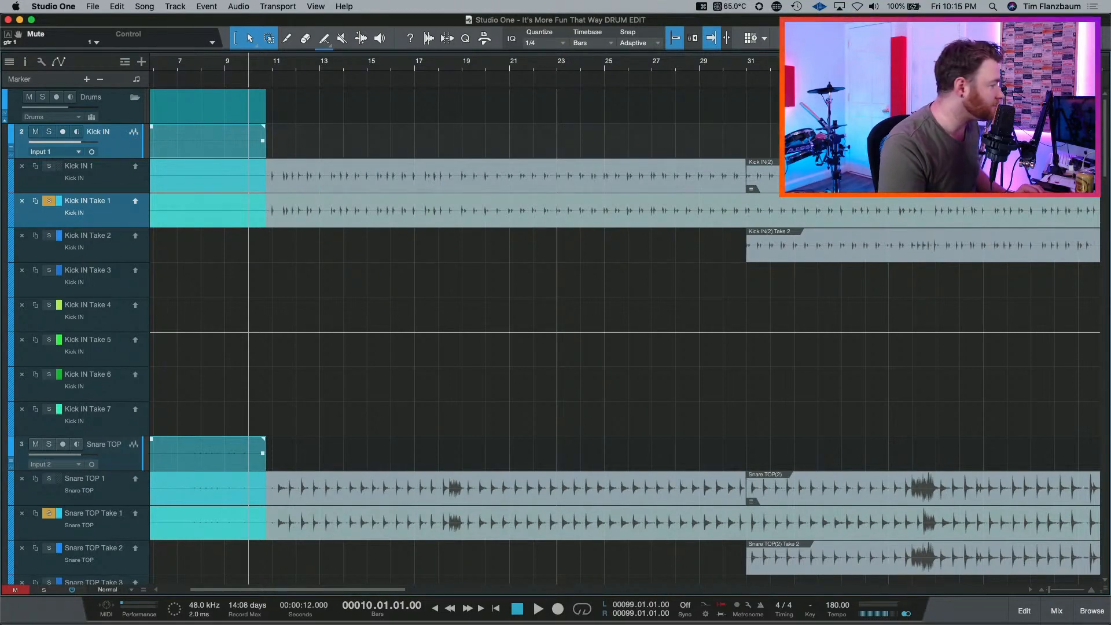
scroll(390, 397, down, 15)
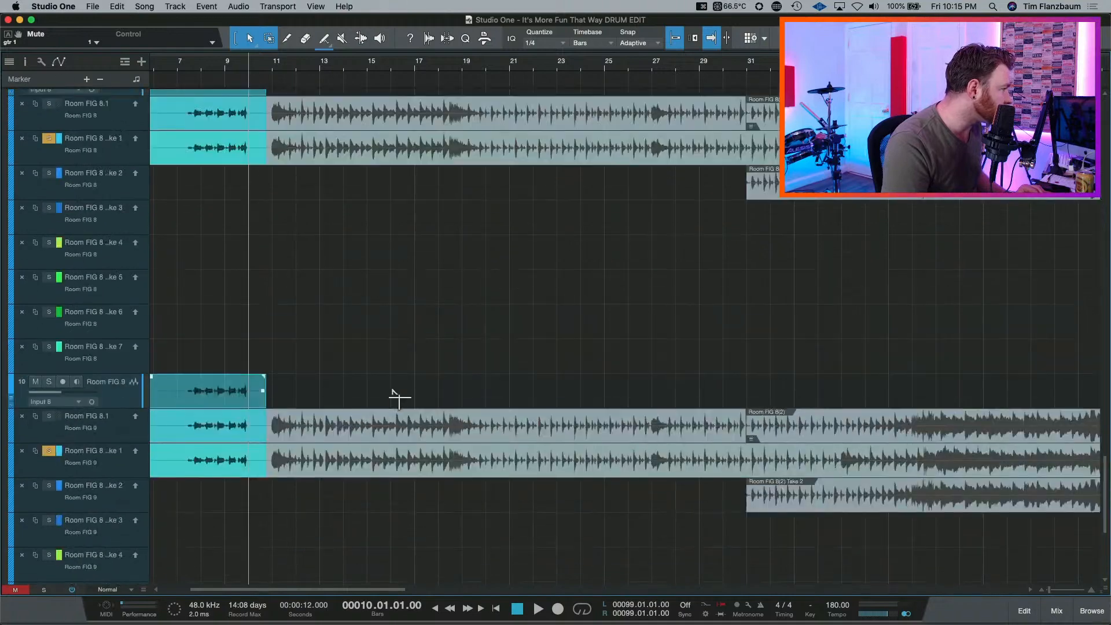
scroll(400, 398, down, 5)
scroll(422, 385, up, 2)
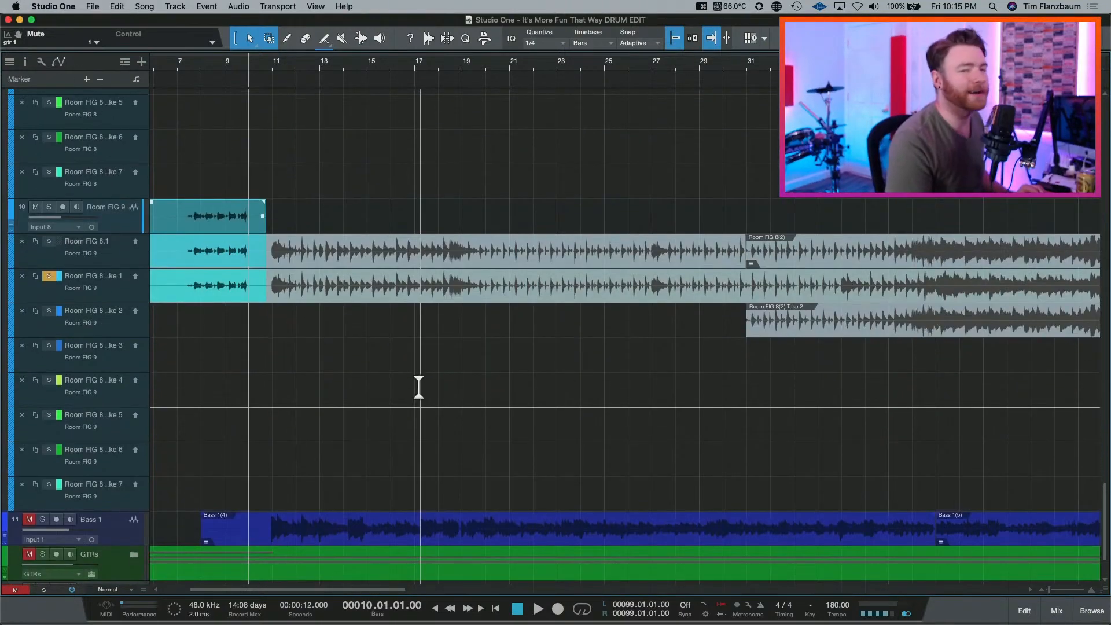
scroll(402, 355, up, 10)
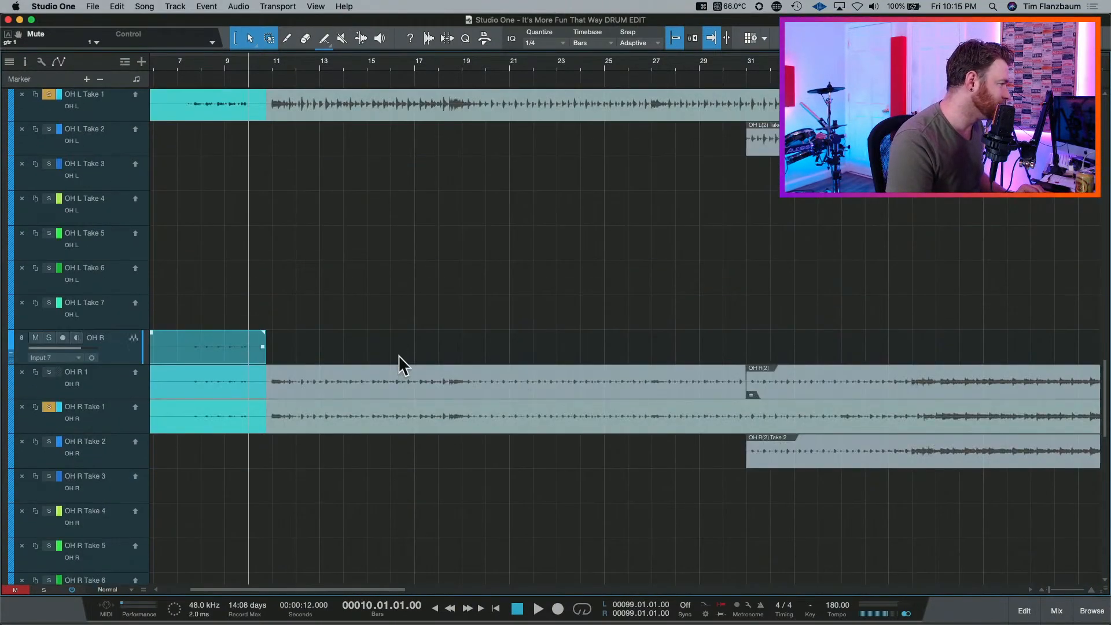
scroll(399, 356, up, 10)
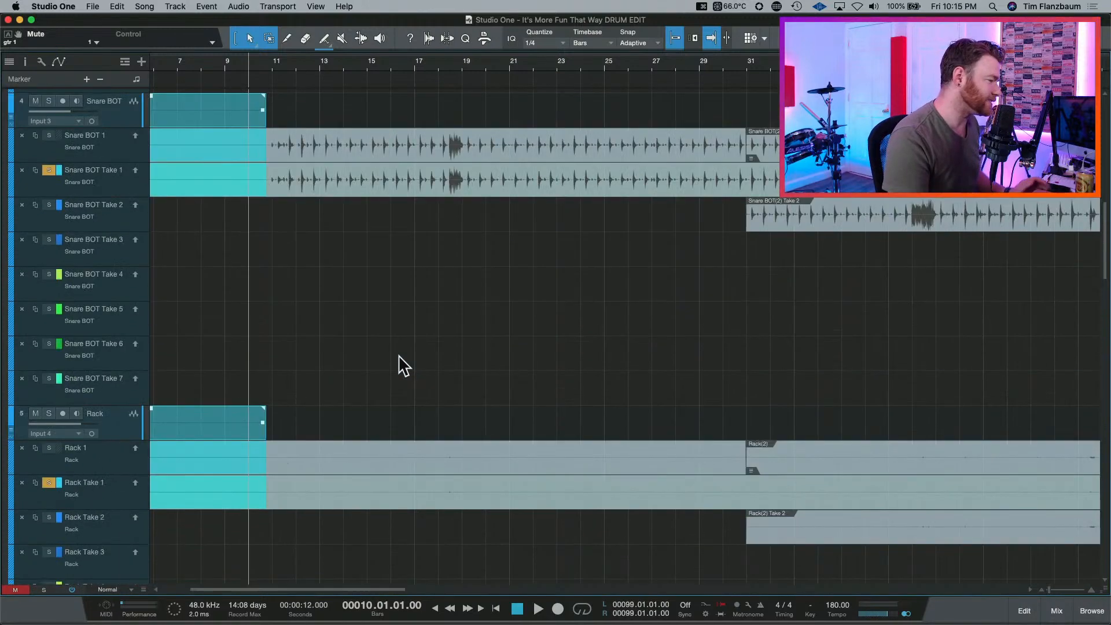
scroll(398, 355, up, 10)
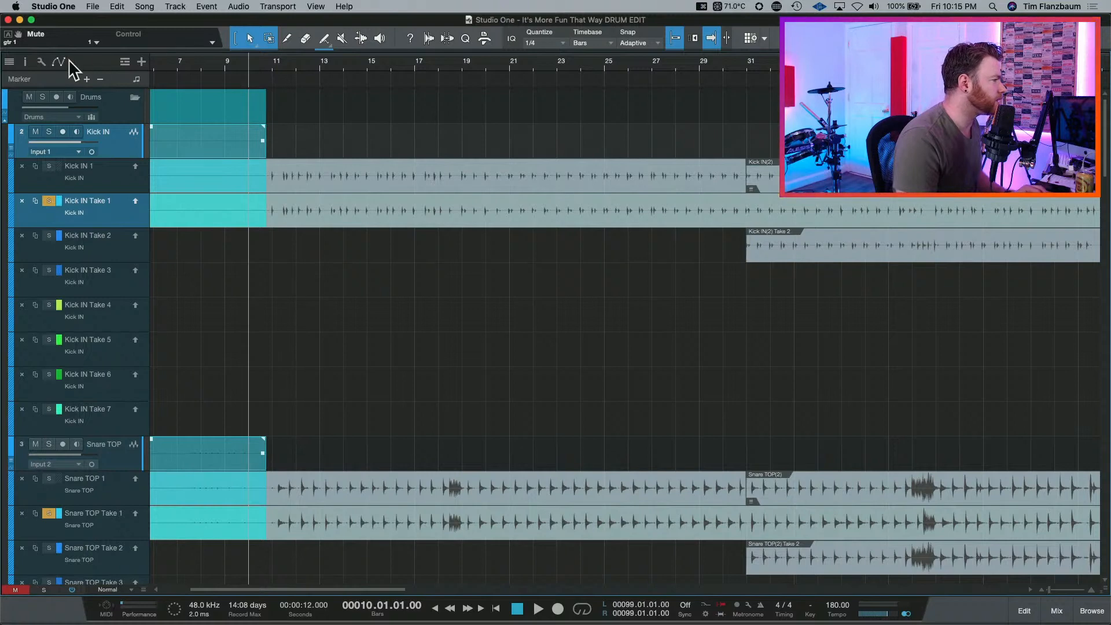
click(46, 61)
key(Escape)
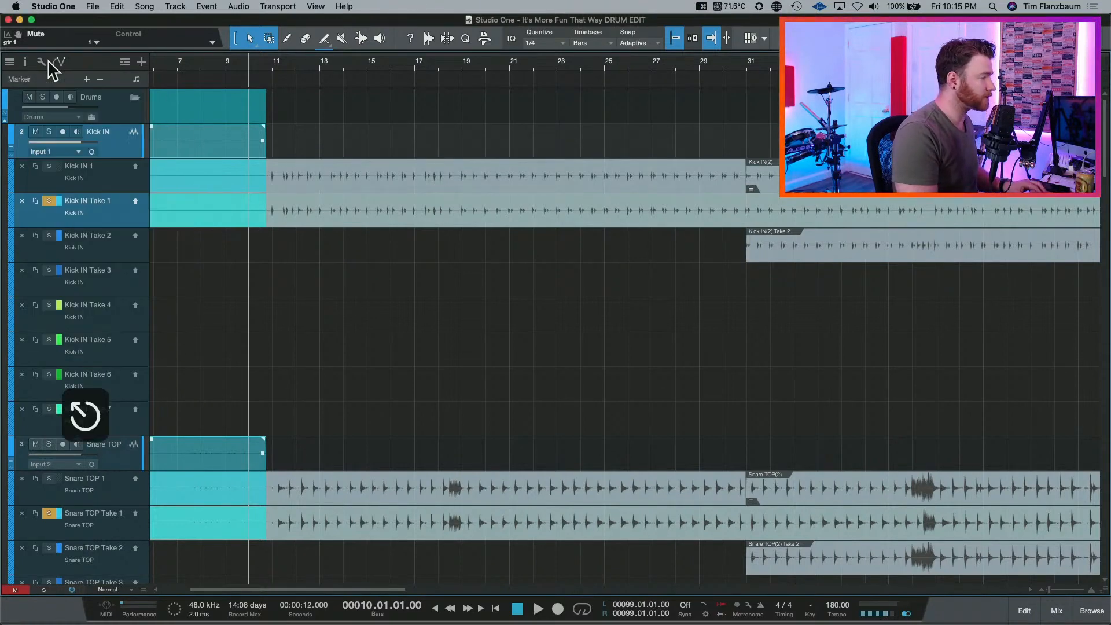
Search the keyboard shortcuts for "solo fol" and close the preferences.
key(super+k)
text(solo fol)
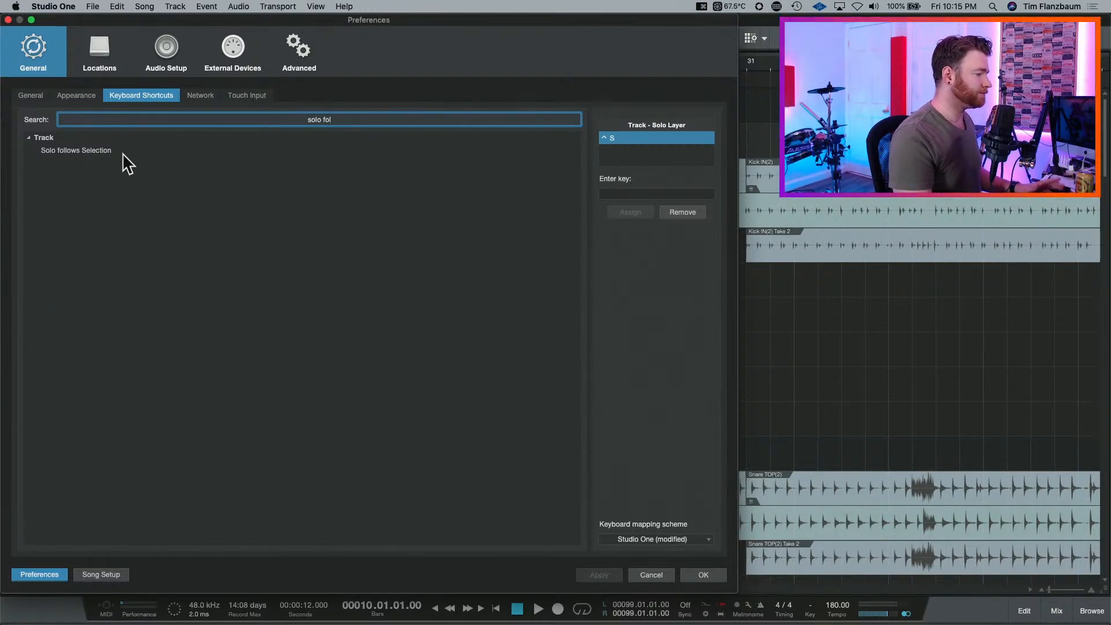
key(Escape)
key(Escape)
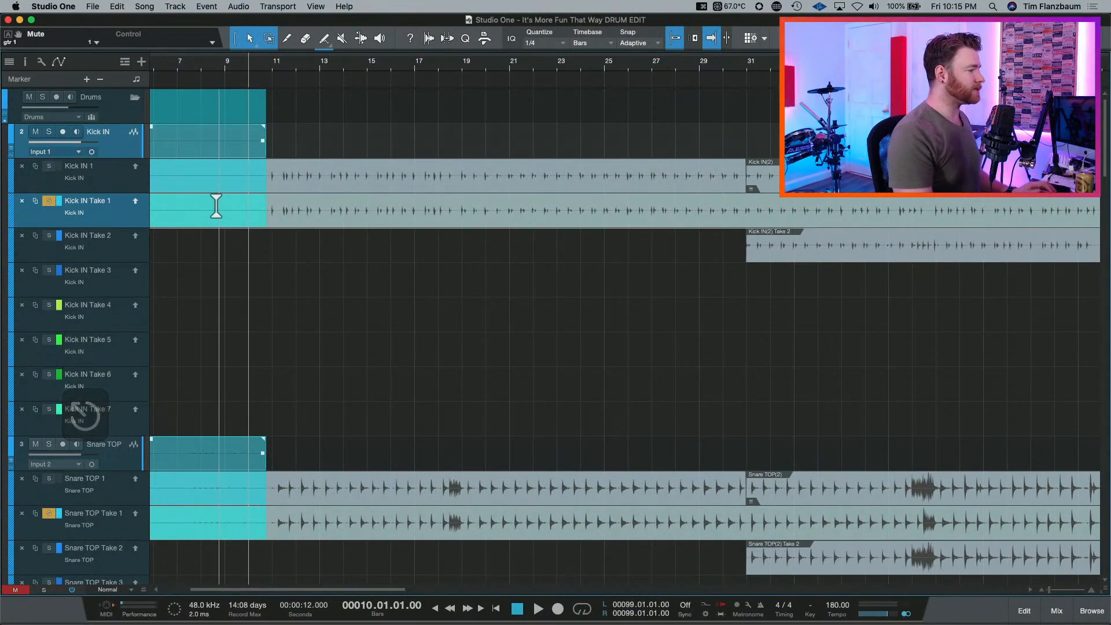
scroll(313, 218, down, 10)
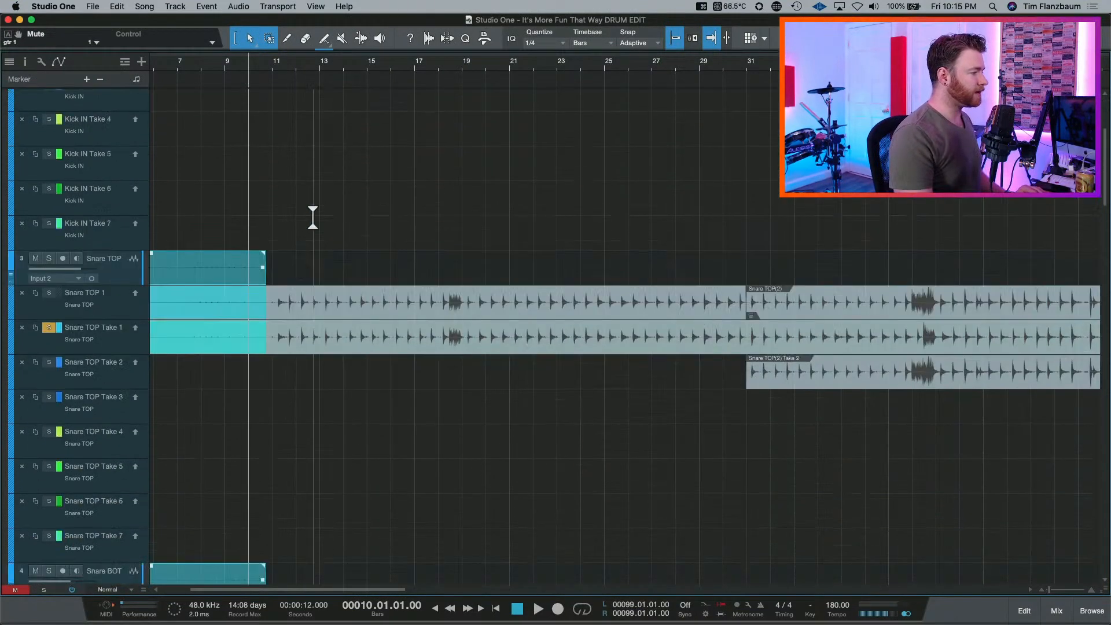
scroll(313, 218, up, 12)
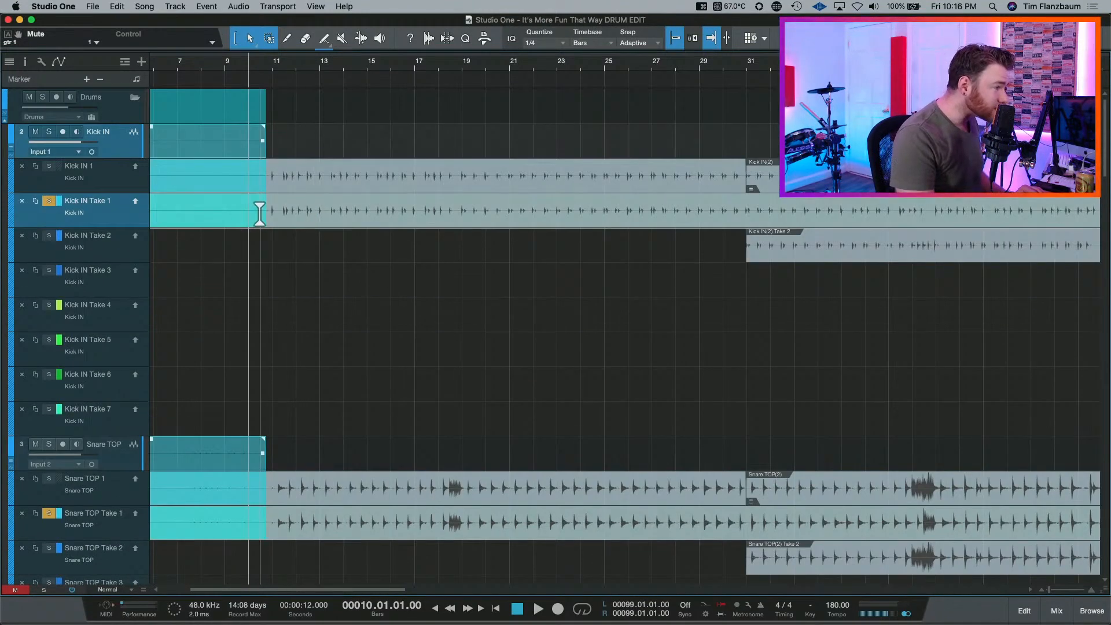
drag(258, 211, 747, 227)
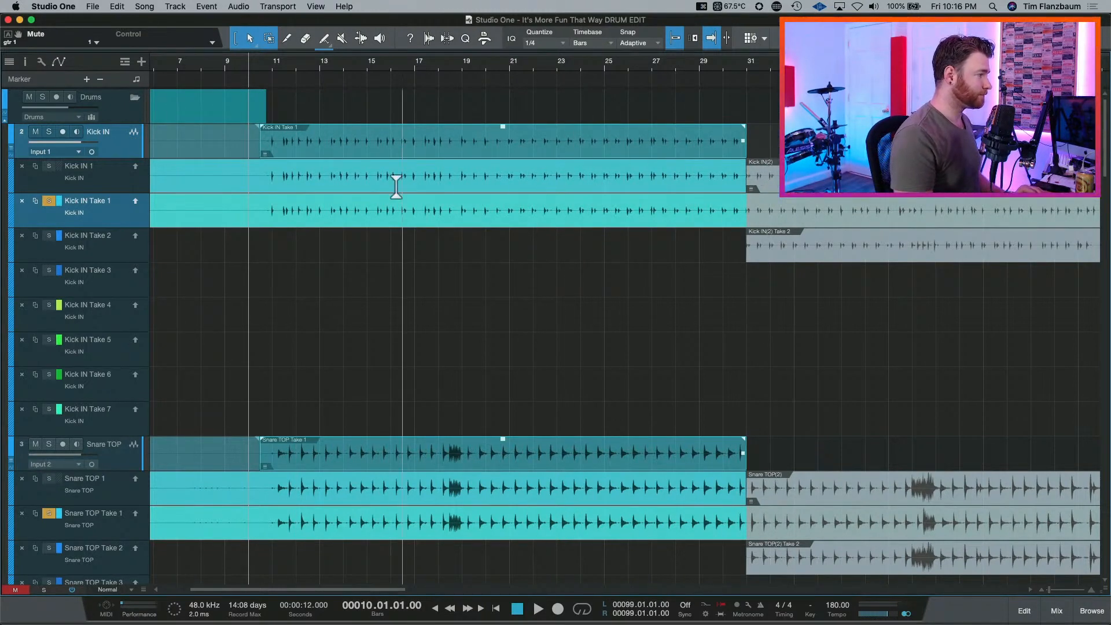
click(253, 208)
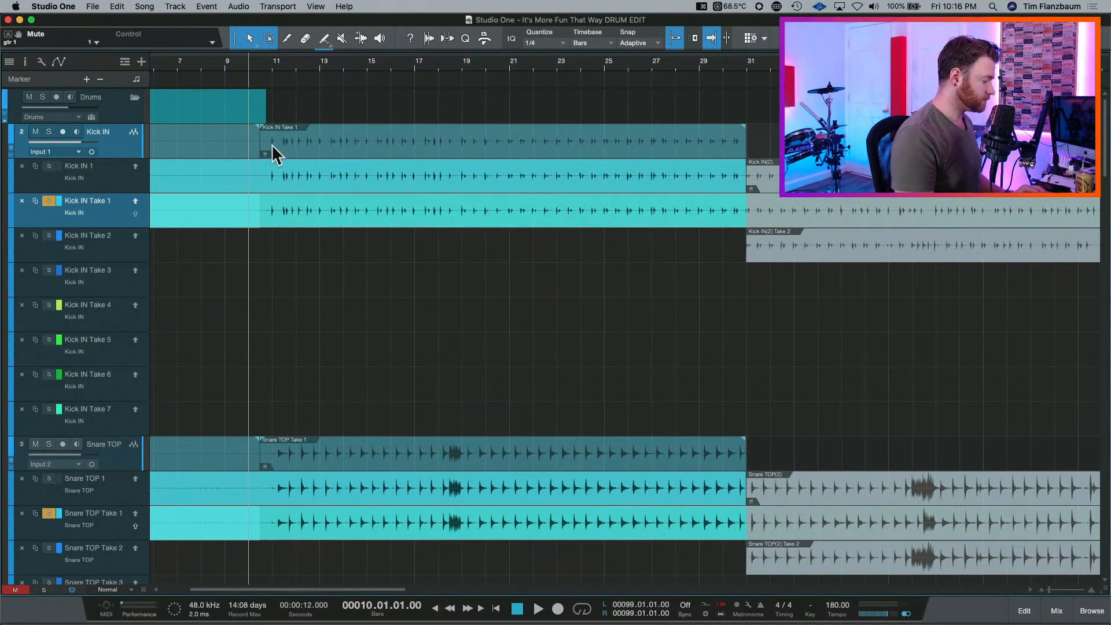
key(super+z)
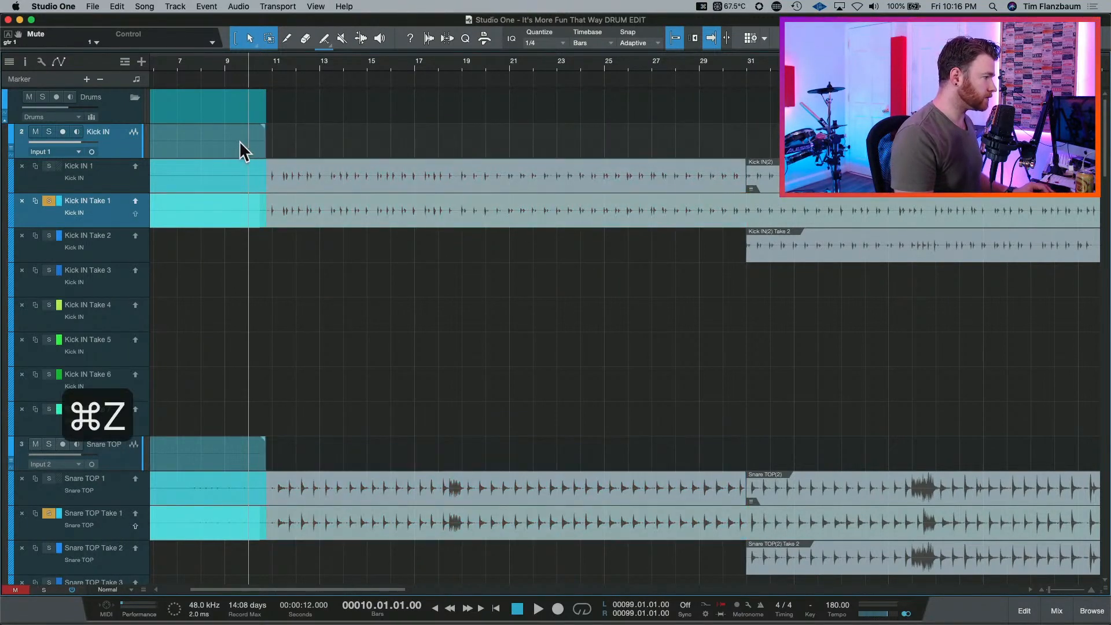
Extend the comped Kick IN event to bar 31, switch the solo to the Kick IN 1 layer and return it to Take 1.
drag(266, 146, 745, 143)
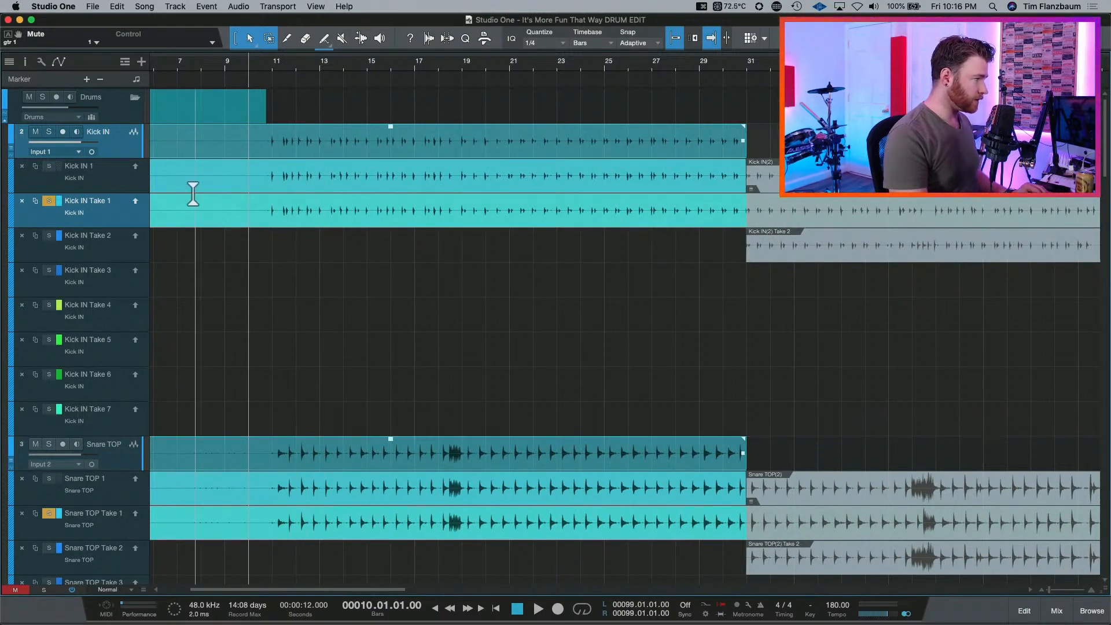
click(103, 176)
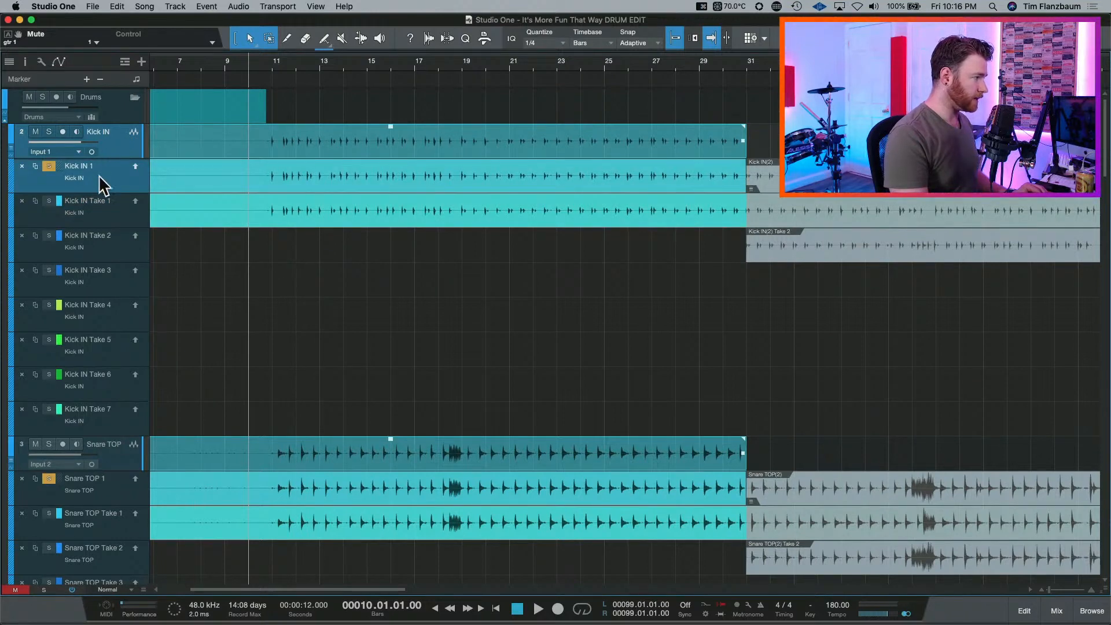
click(95, 208)
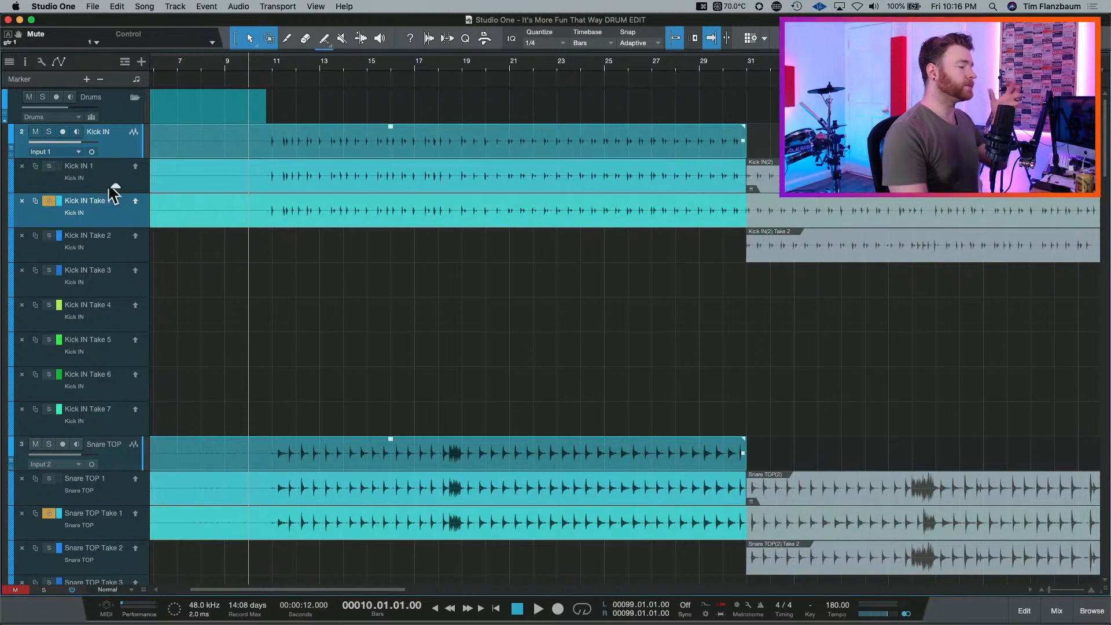
Check the record mode options and close them again.
click(706, 616)
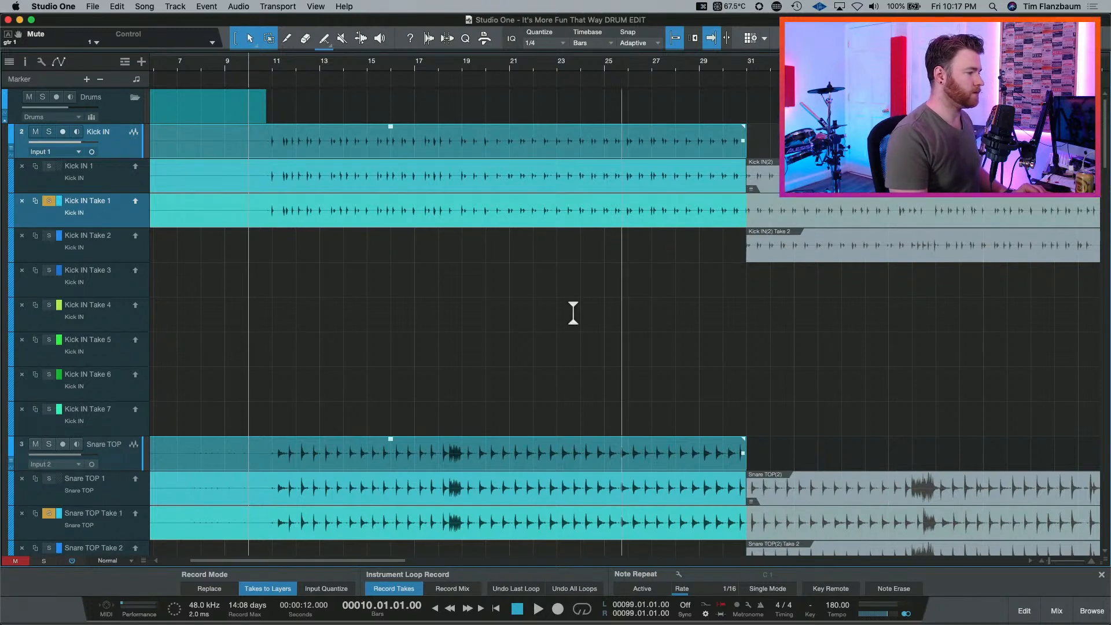
click(706, 615)
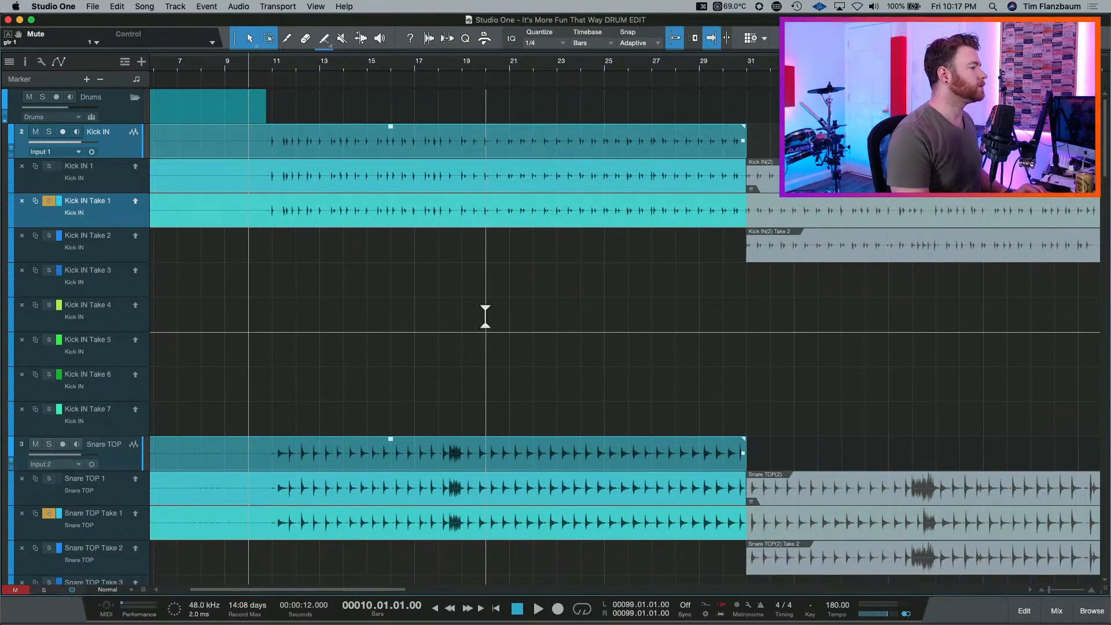
Play the soloed Take 1 drums from bar 10, beat 4, for a few bars and stop.
click(268, 66)
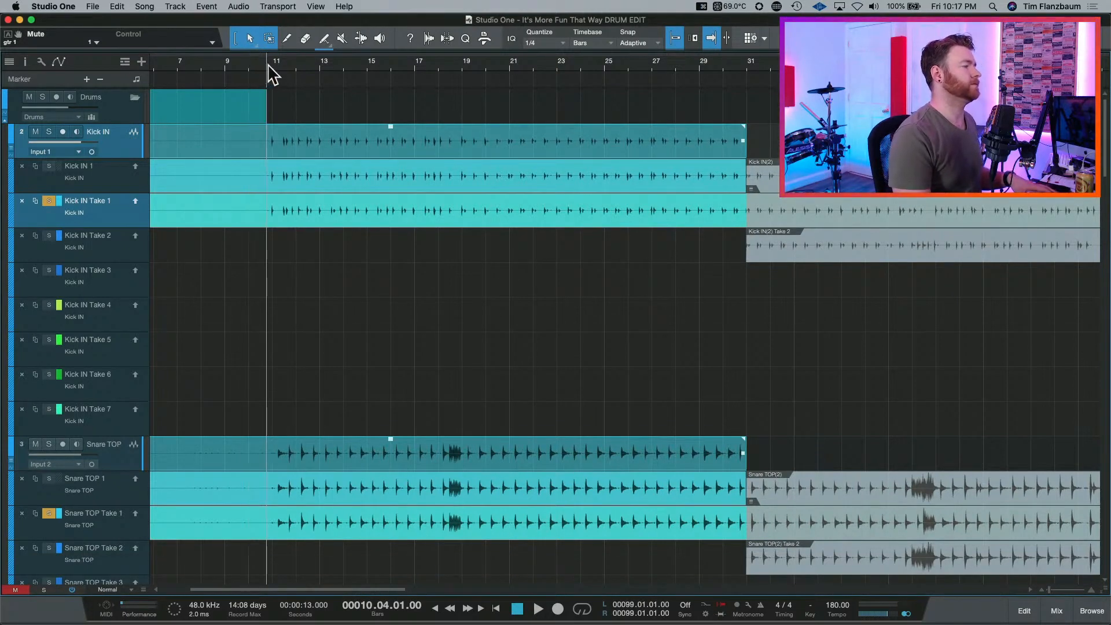
key(space)
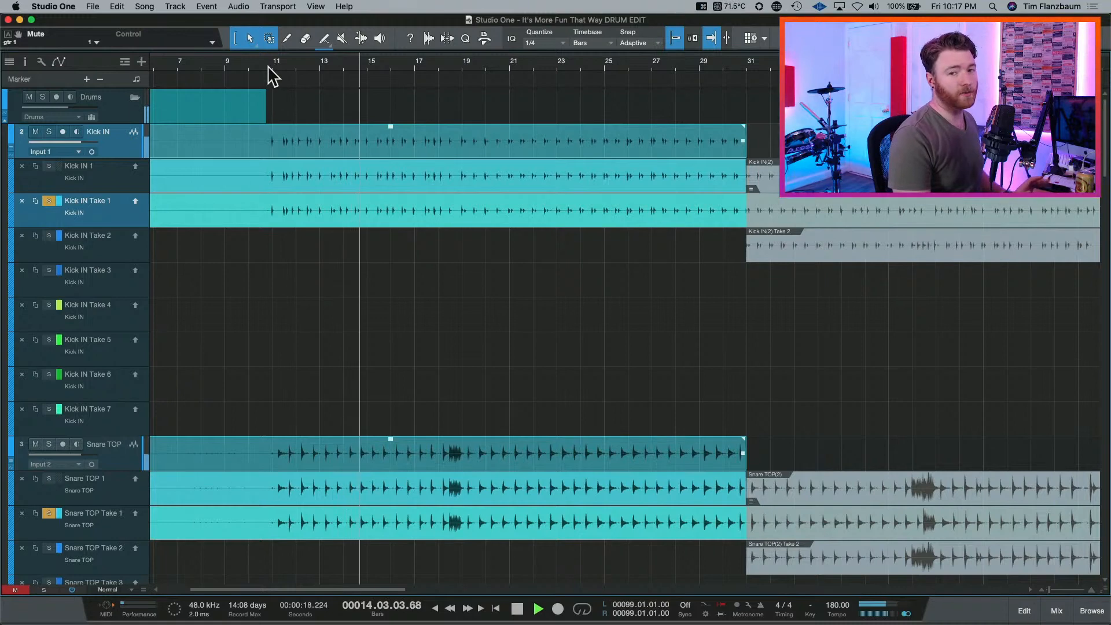
key(space)
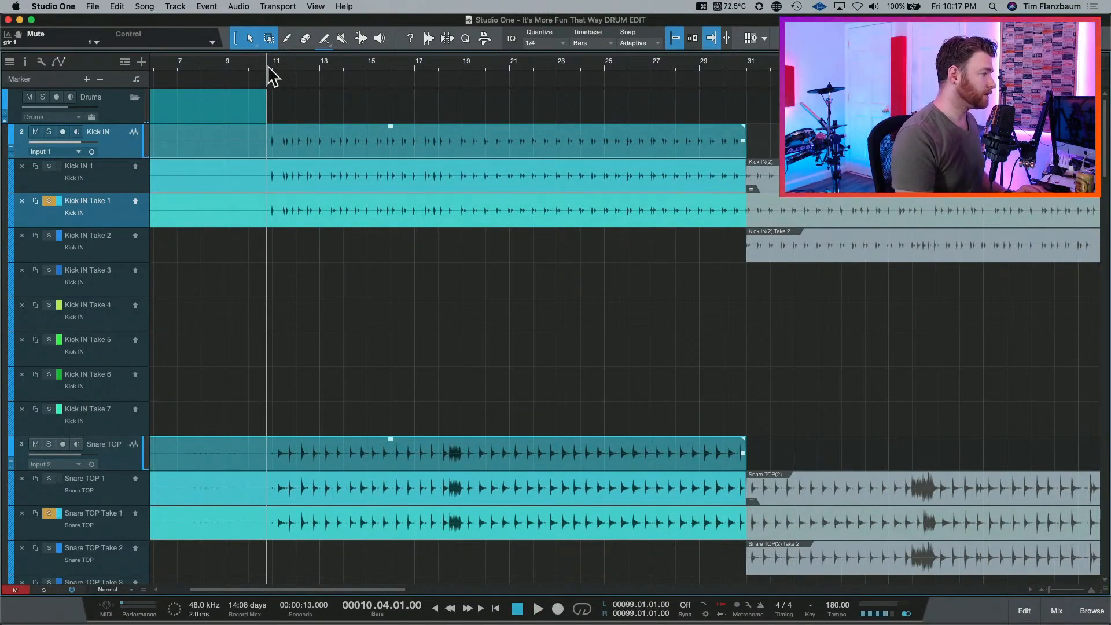
Audition the soloed Kick IN Take 1 from bar 30 past bar 38 and stop playback.
click(407, 62)
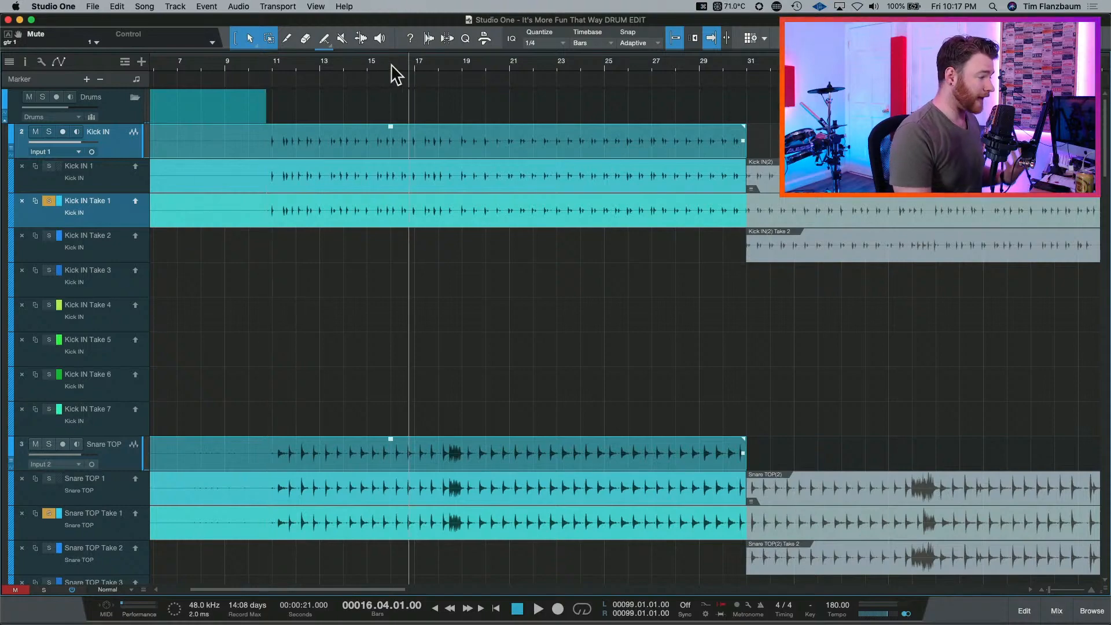
scroll(438, 282, down, 3)
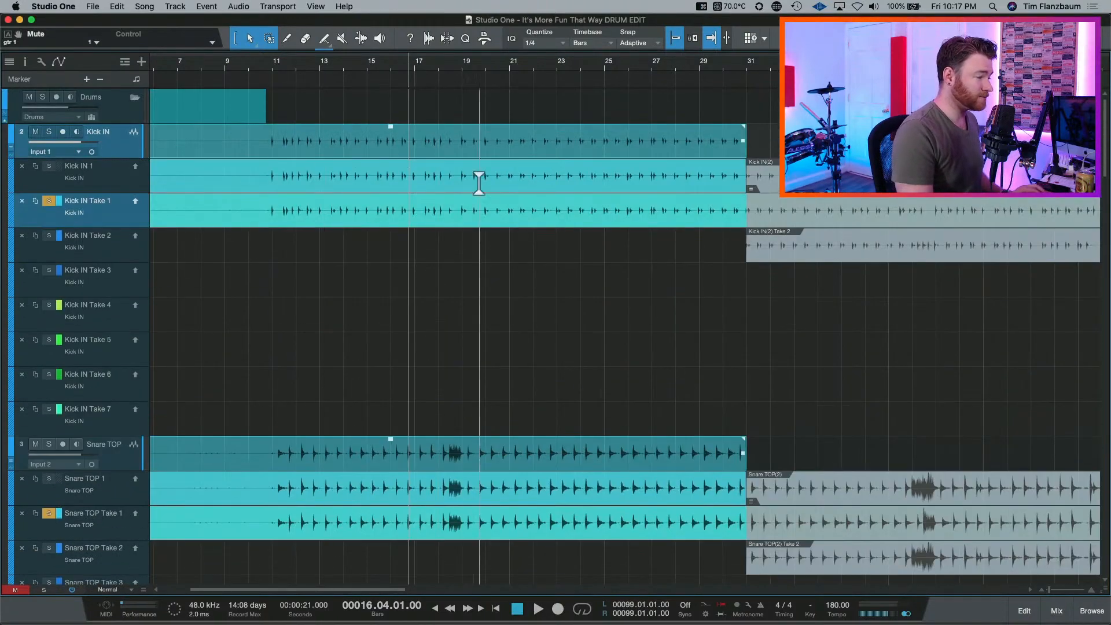
scroll(647, 138, down, 5)
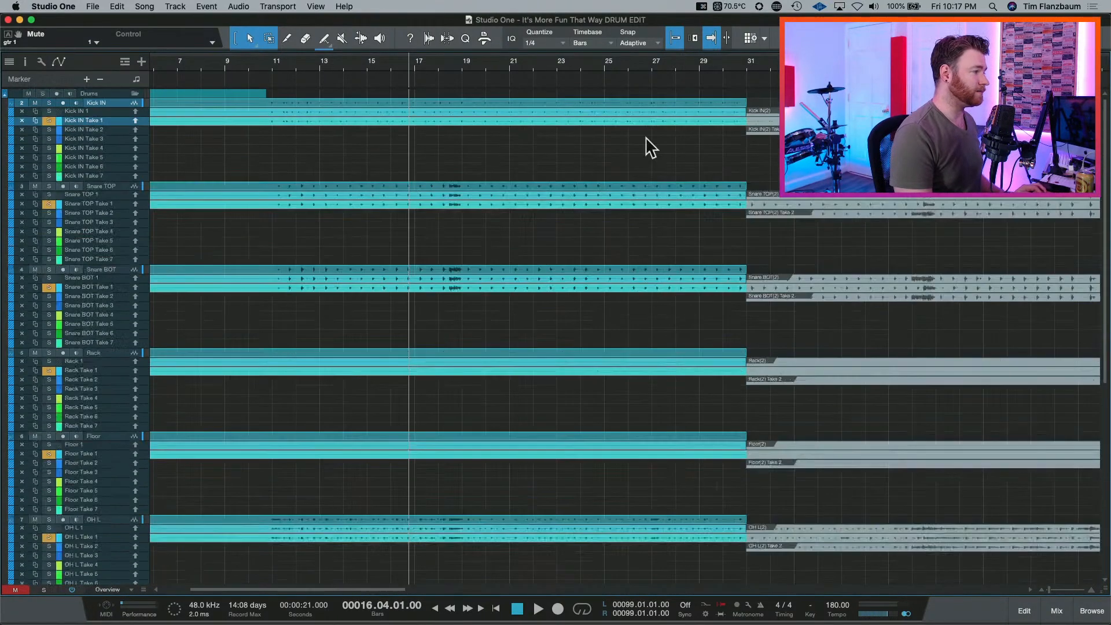
scroll(647, 138, up, 8)
scroll(646, 138, up, 2)
scroll(647, 139, right, 10)
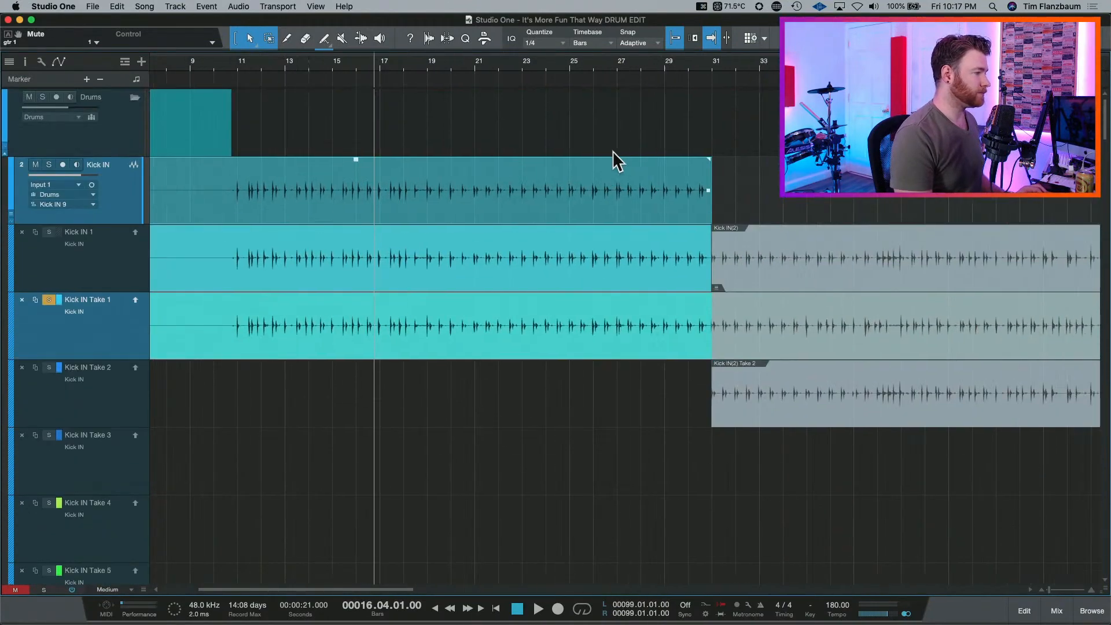
scroll(524, 139, right, 3)
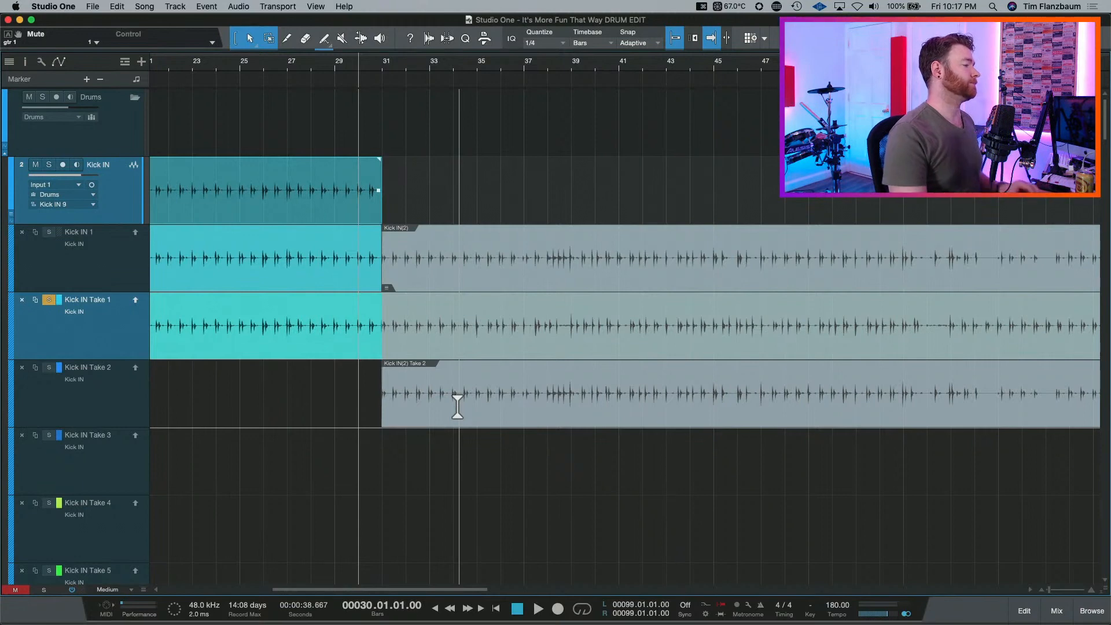
key(space)
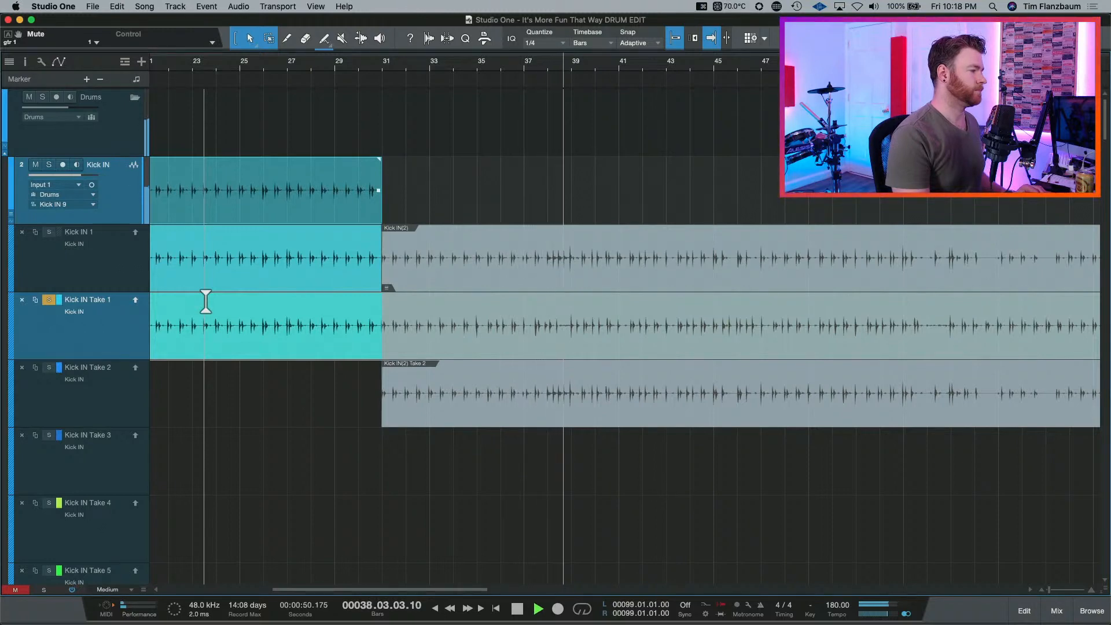
key(space)
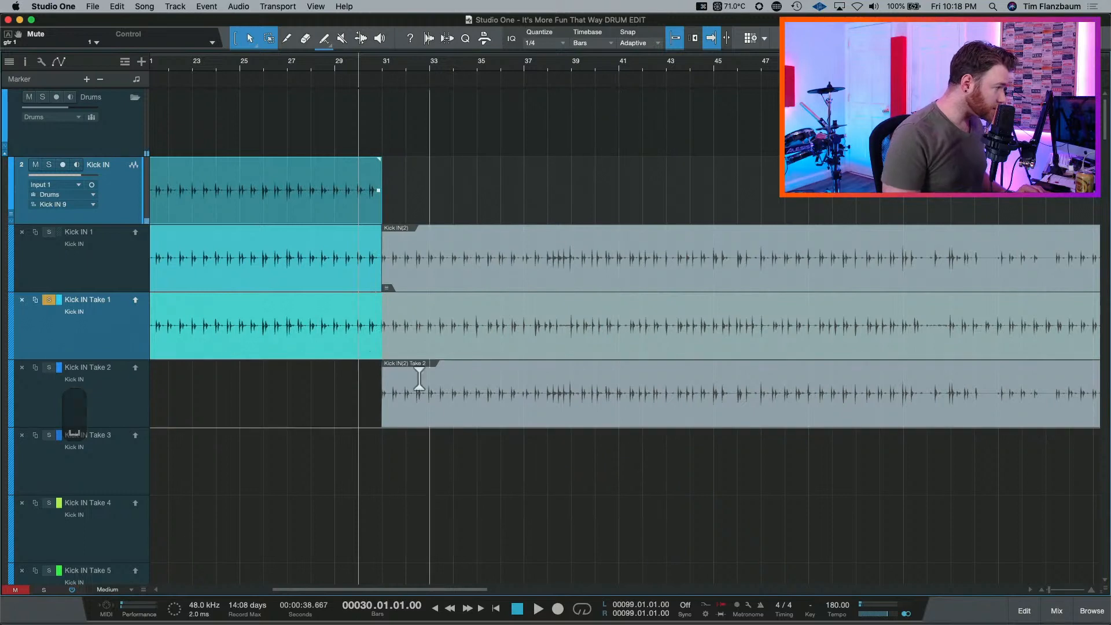
Solo Kick IN Take 2 and audition it from bar 30 past bar 38.
key(Down)
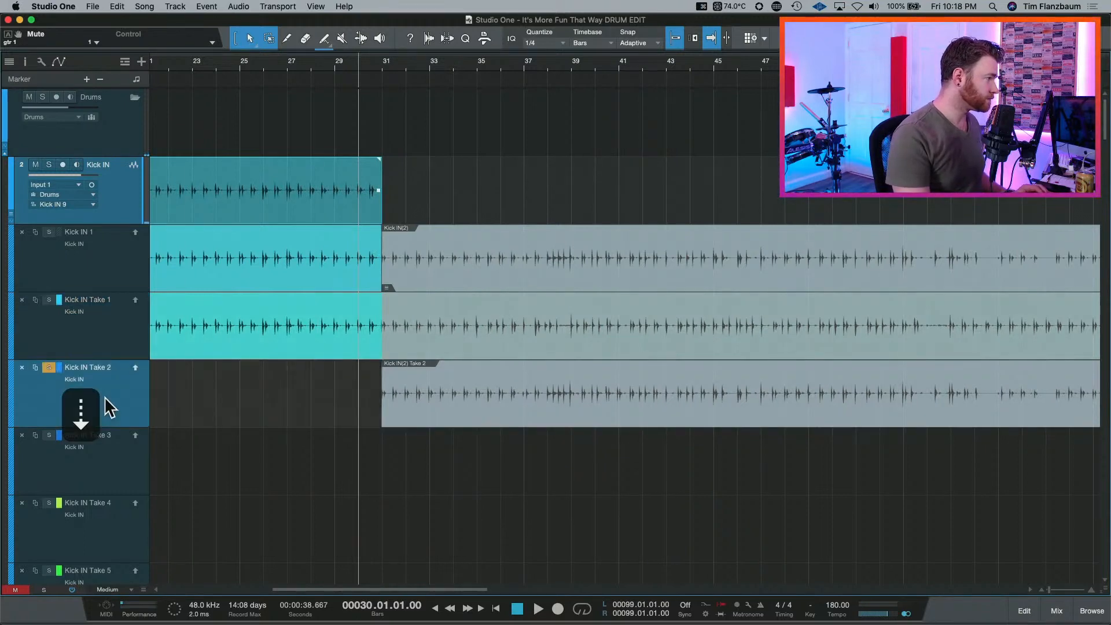
key(space)
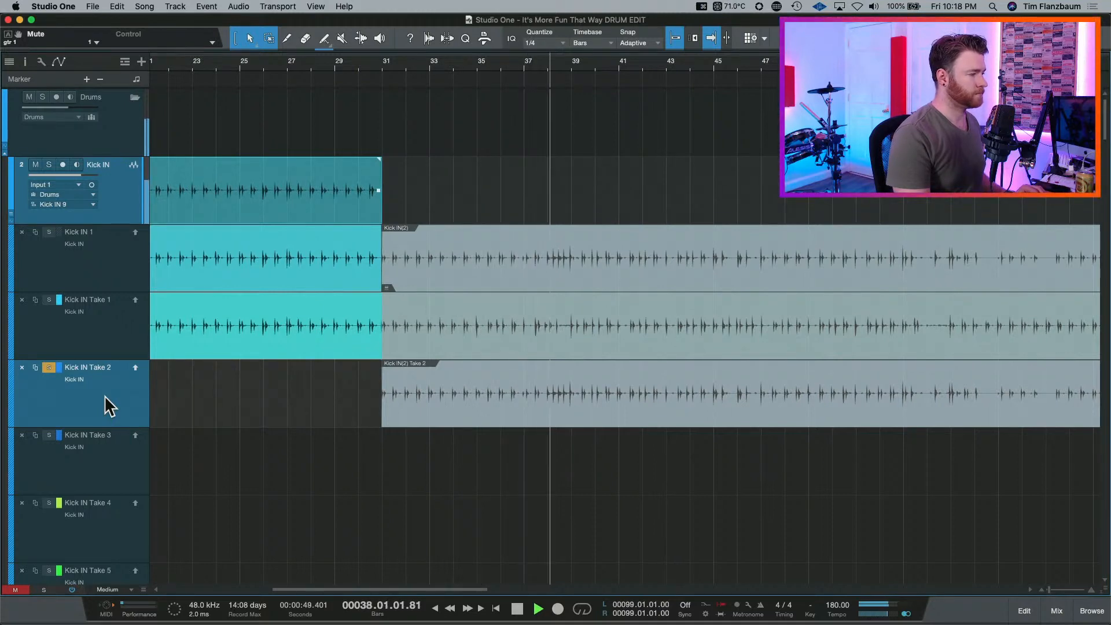
key(space)
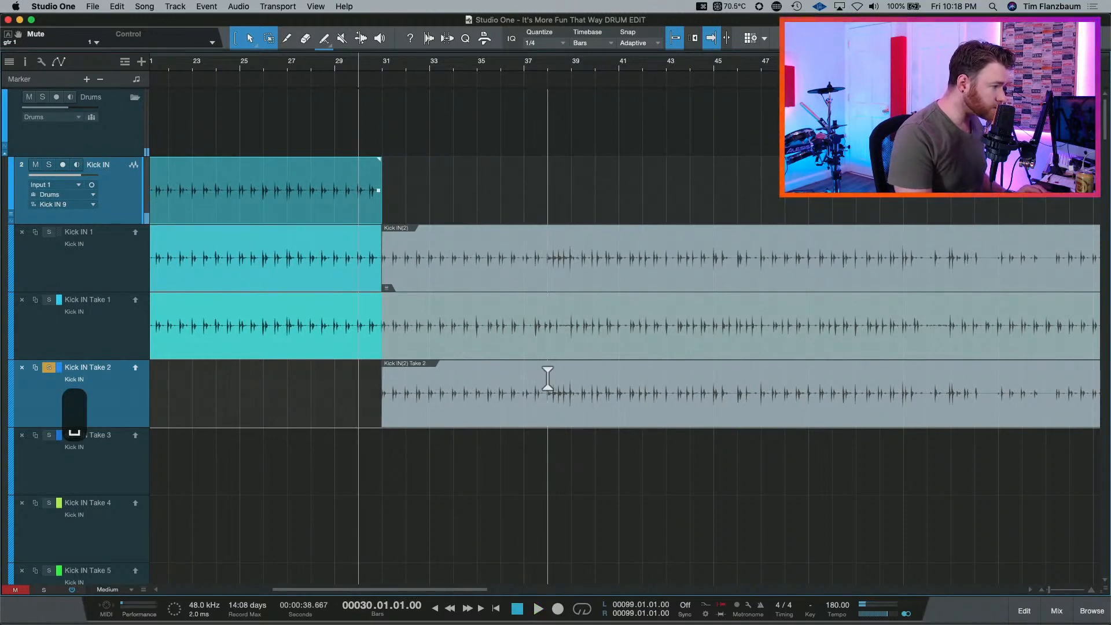
Comp Kick IN Take 2 from bar 38 to bar 39 into the main track.
key(e)
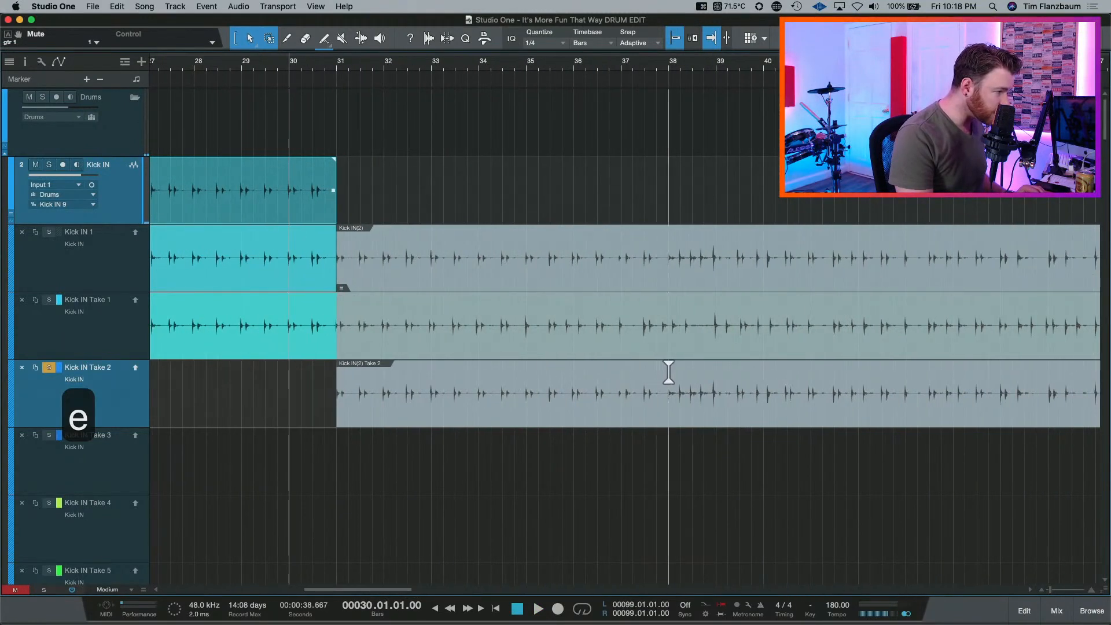
drag(668, 372, 716, 375)
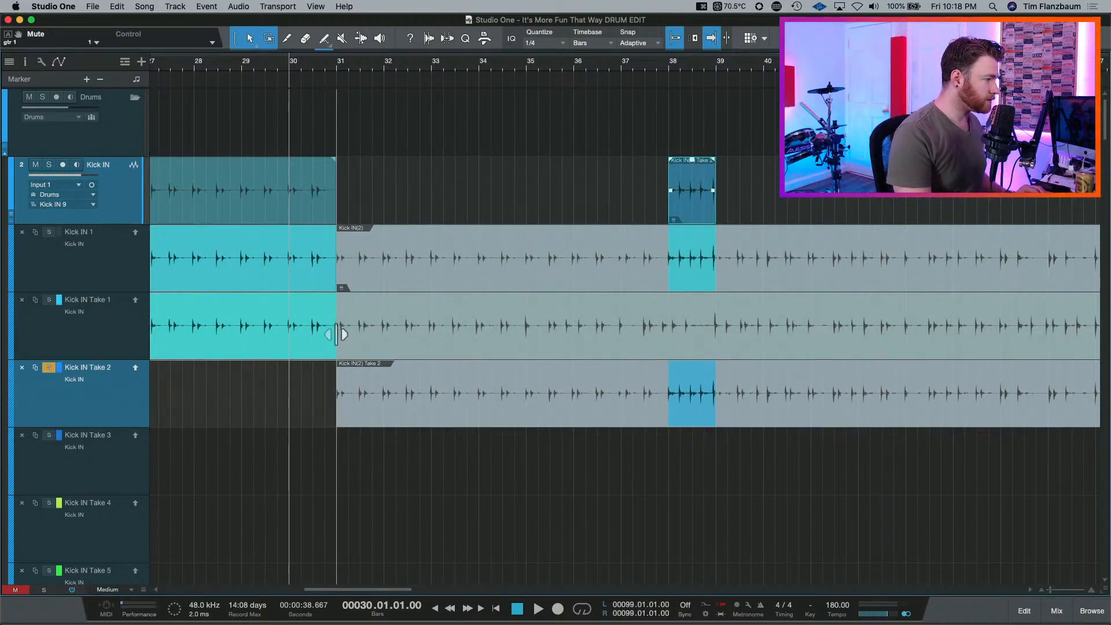
Extend the comped Take 1 event to the middle of bar 34 and fill the gap up to bar 38 from Kick IN Take 2.
drag(333, 216, 504, 228)
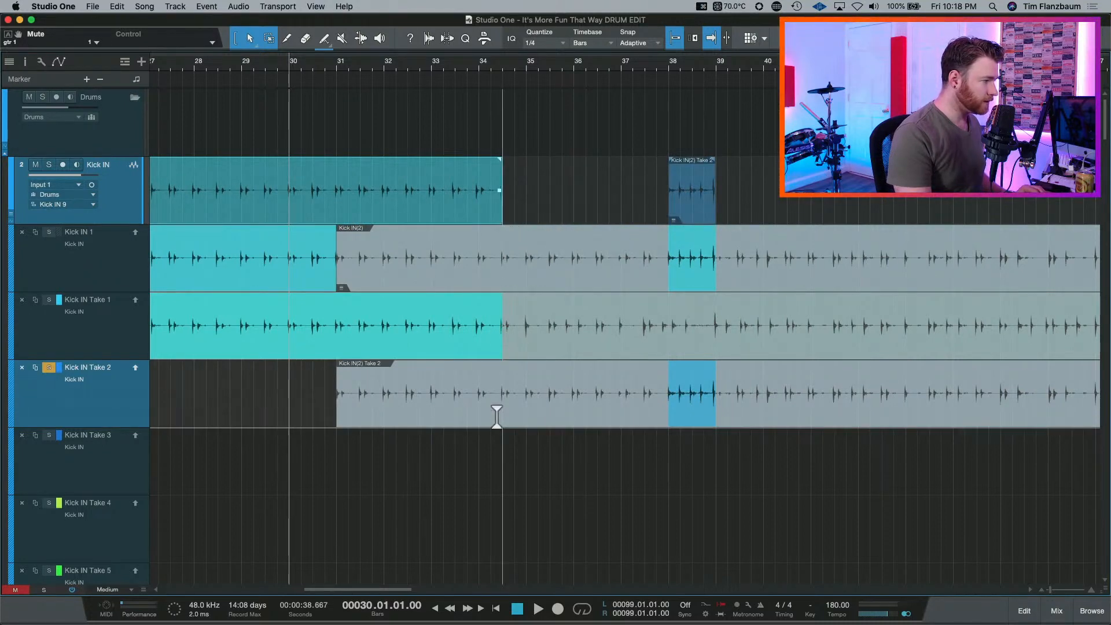
drag(502, 409, 668, 412)
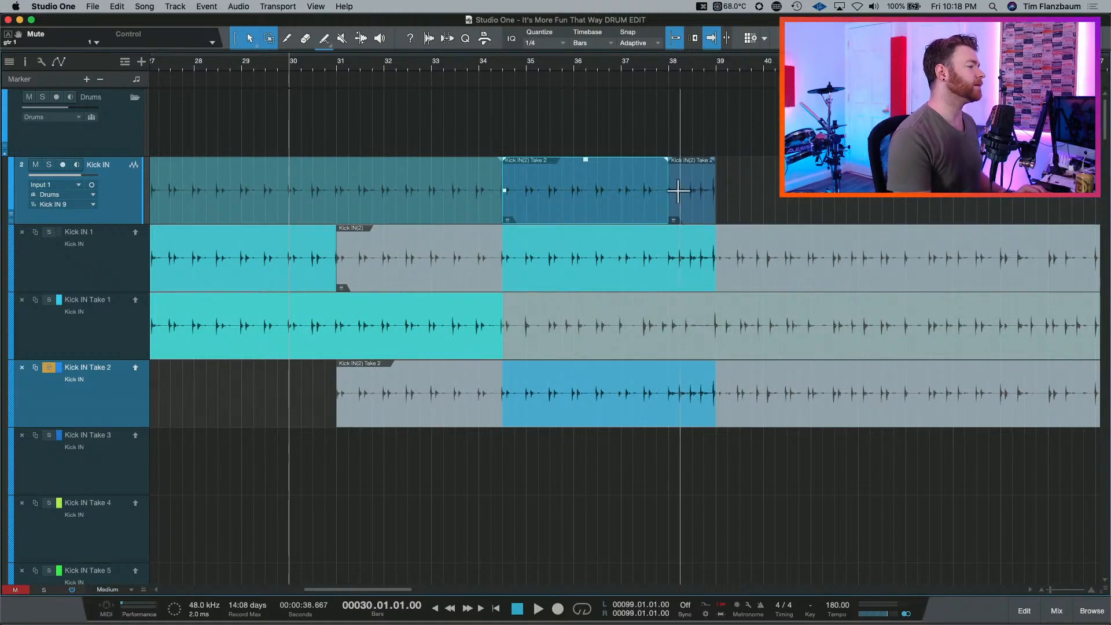
Start playback from bar 30 and turn off the solo on the Kick IN Take 2 layer.
key(space)
key(space)
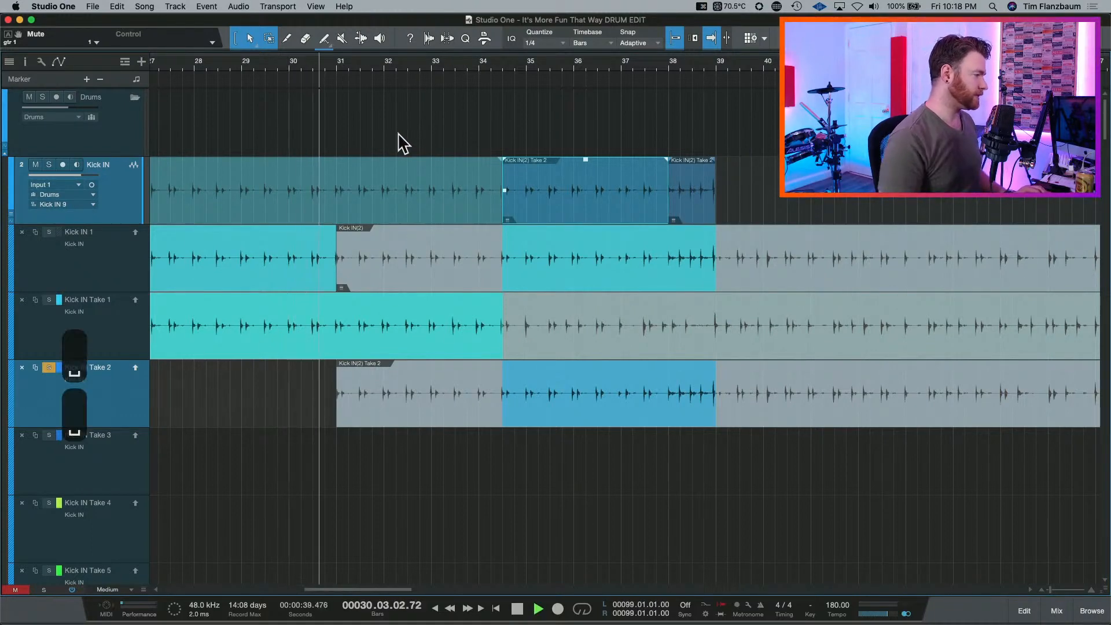
click(48, 366)
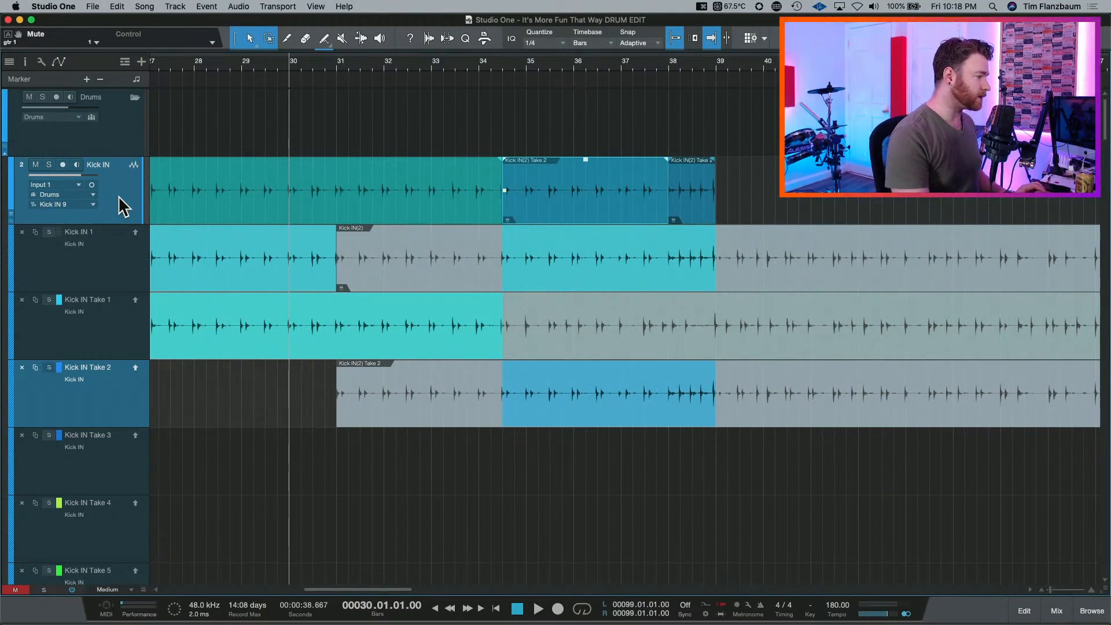
key(s)
key(s)
key(s)
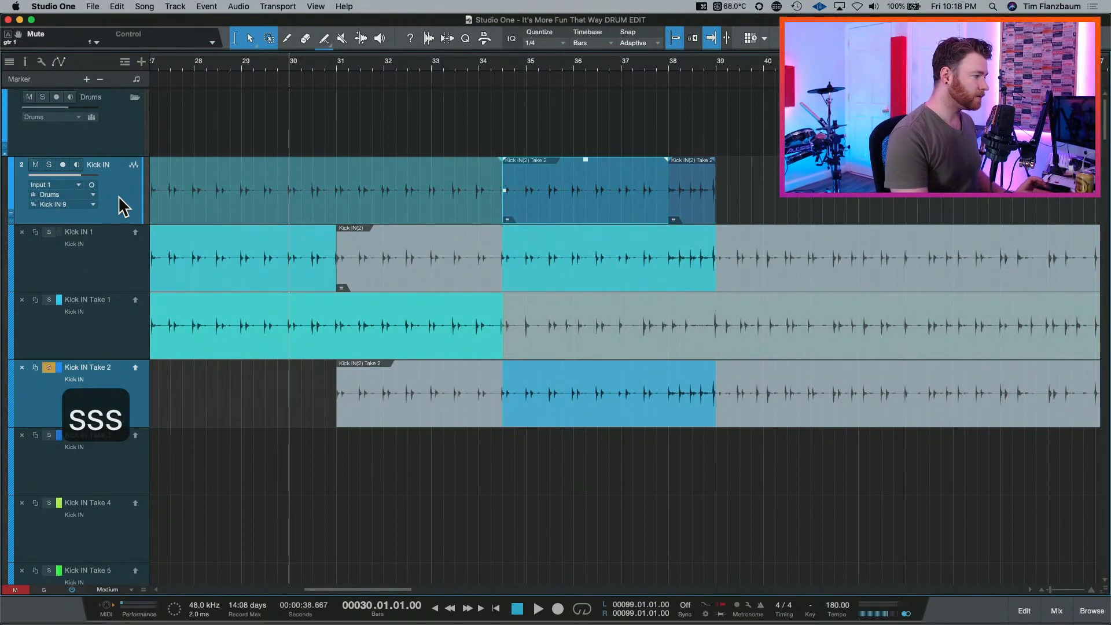
key(s)
Play the comped drums from bar 30 up to the Take 2 section at bar 38 and stop.
key(space)
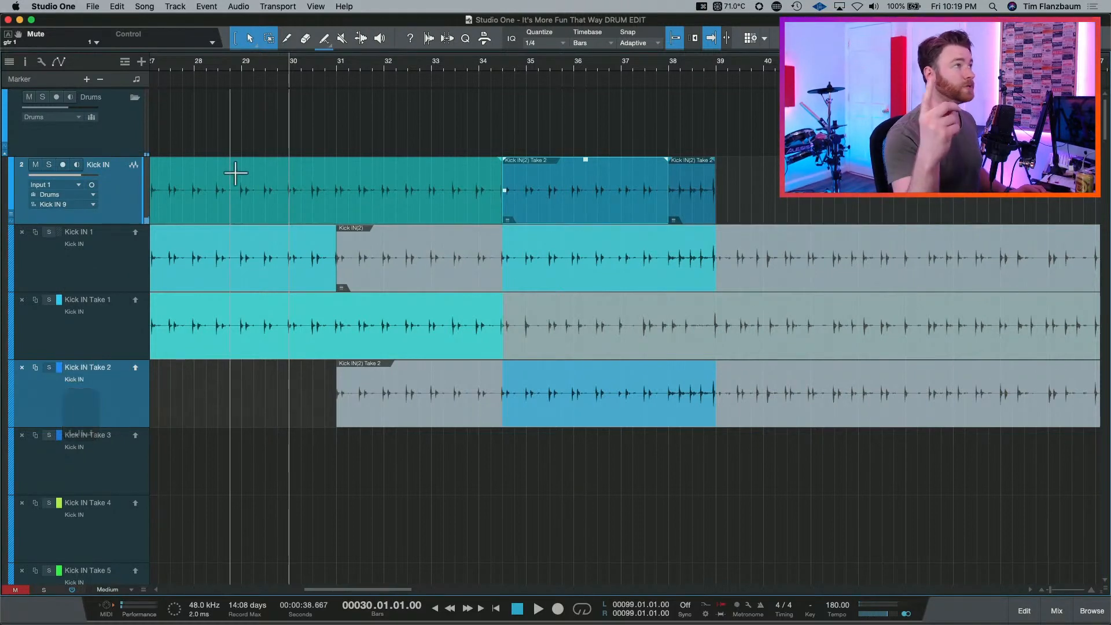
key(space)
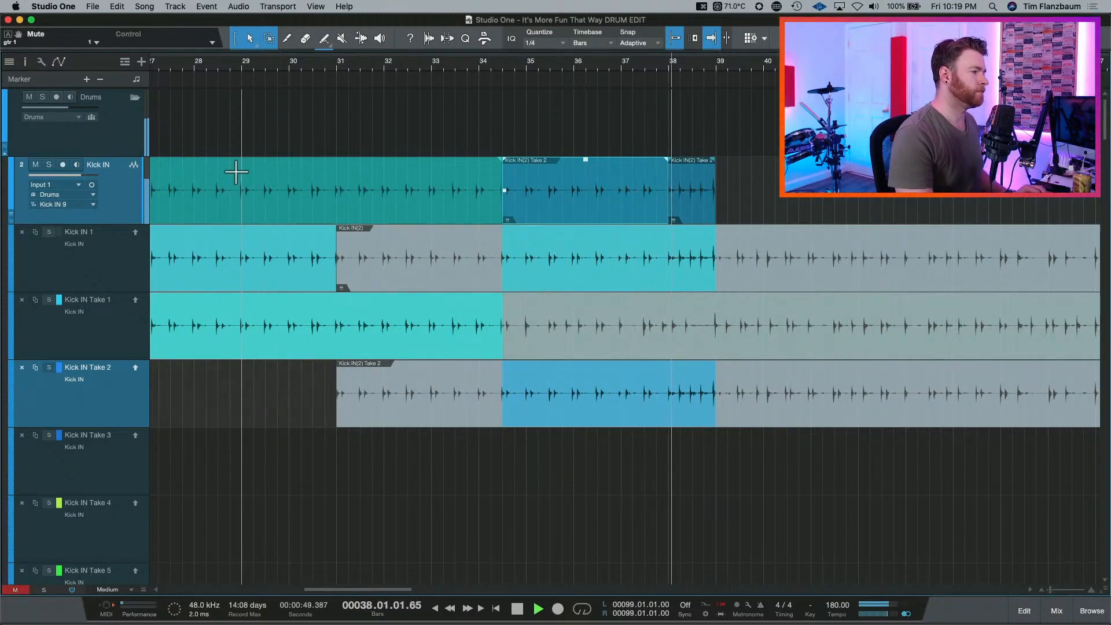
key(space)
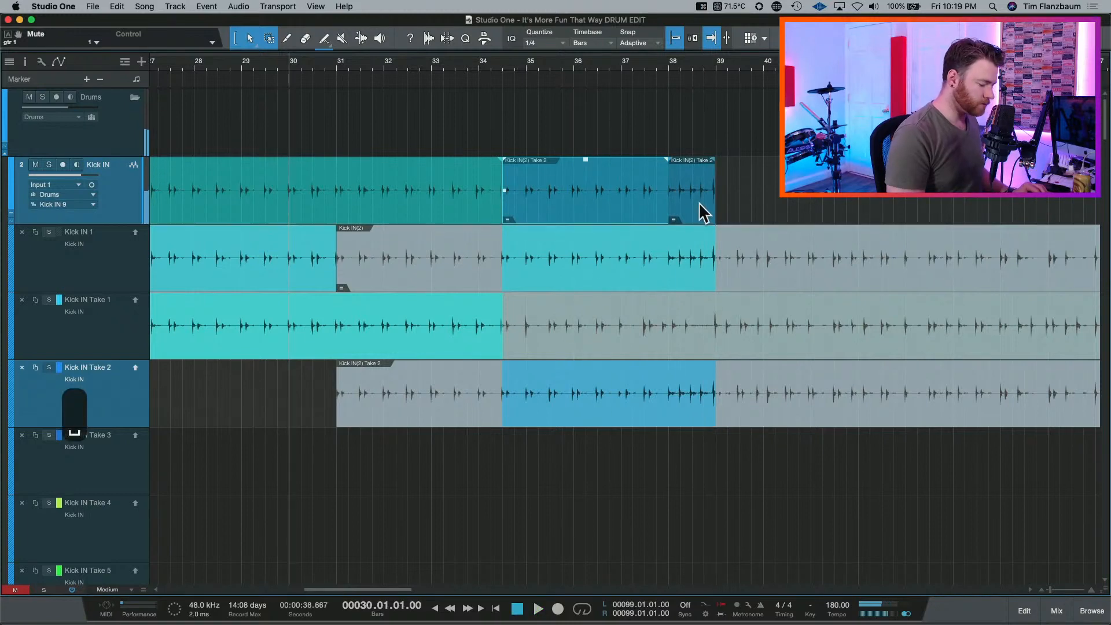
Delete the short Take 2 event after bar 38 on the Kick IN track and extend the preceding Take 2 event to bar 39.
click(699, 203)
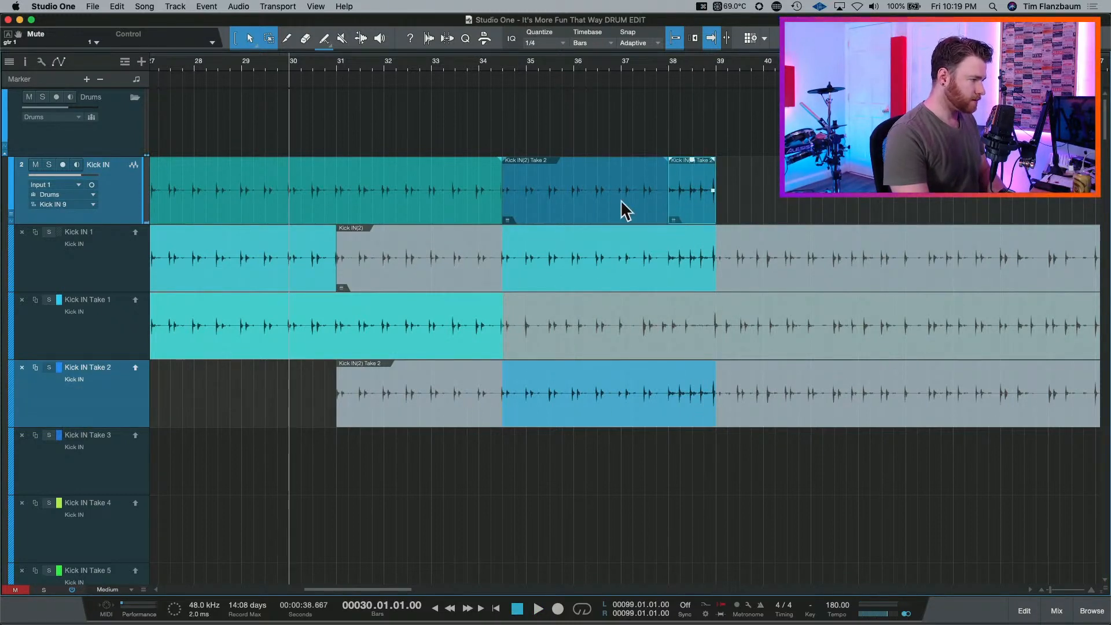
key(BackSpace)
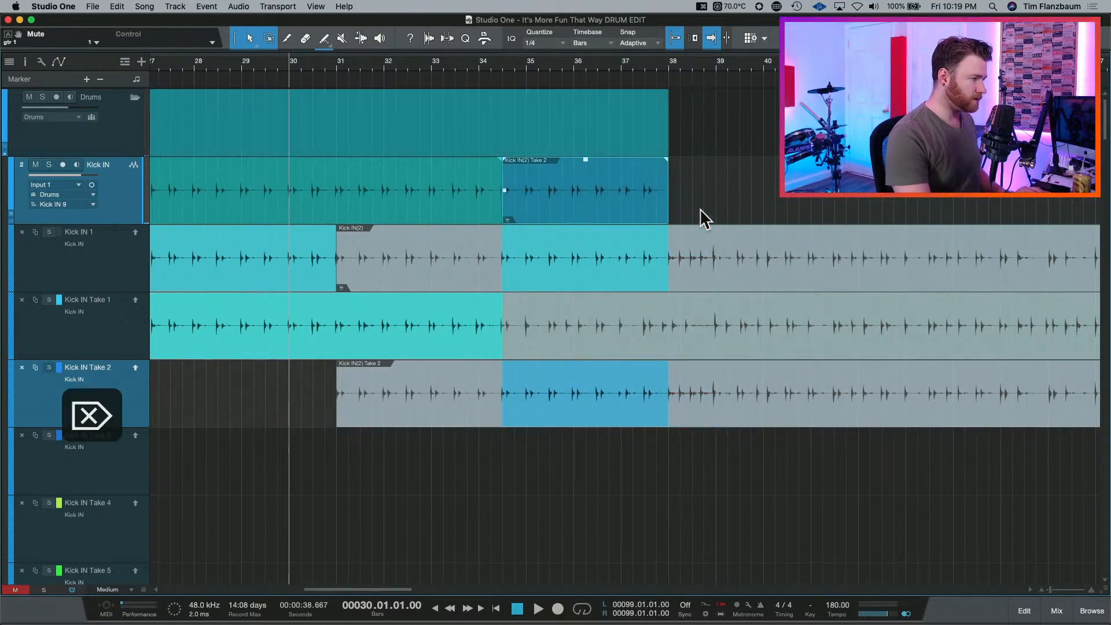
drag(672, 215, 716, 224)
Play the comp from bar 33 to check the Take 1 to Take 2 transition, and stop.
click(484, 67)
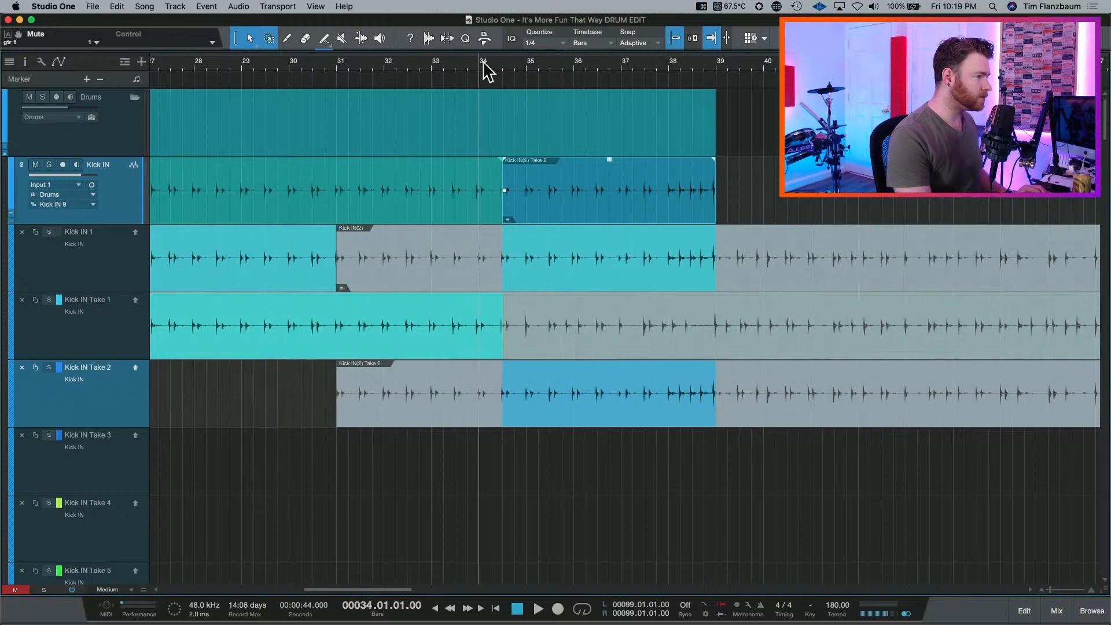
key(e)
key(e)
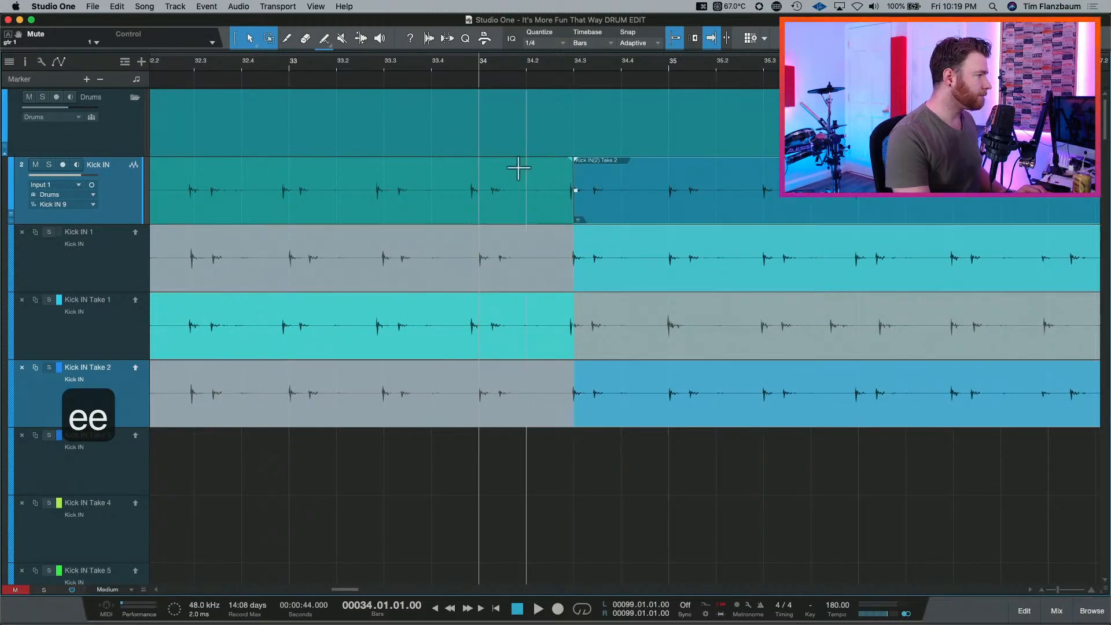
click(282, 65)
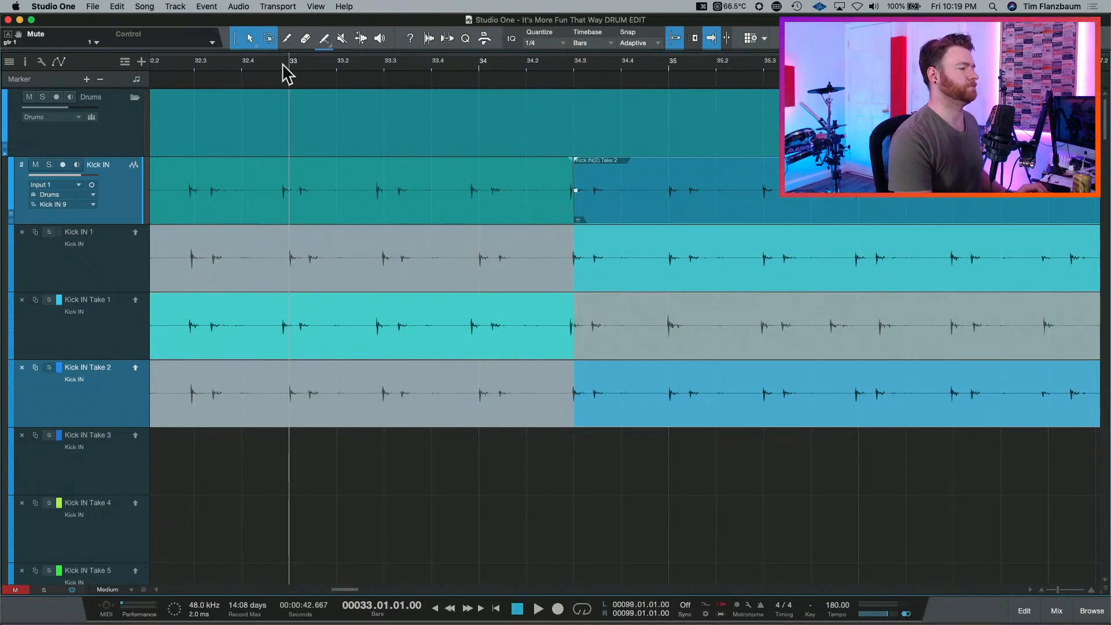
key(space)
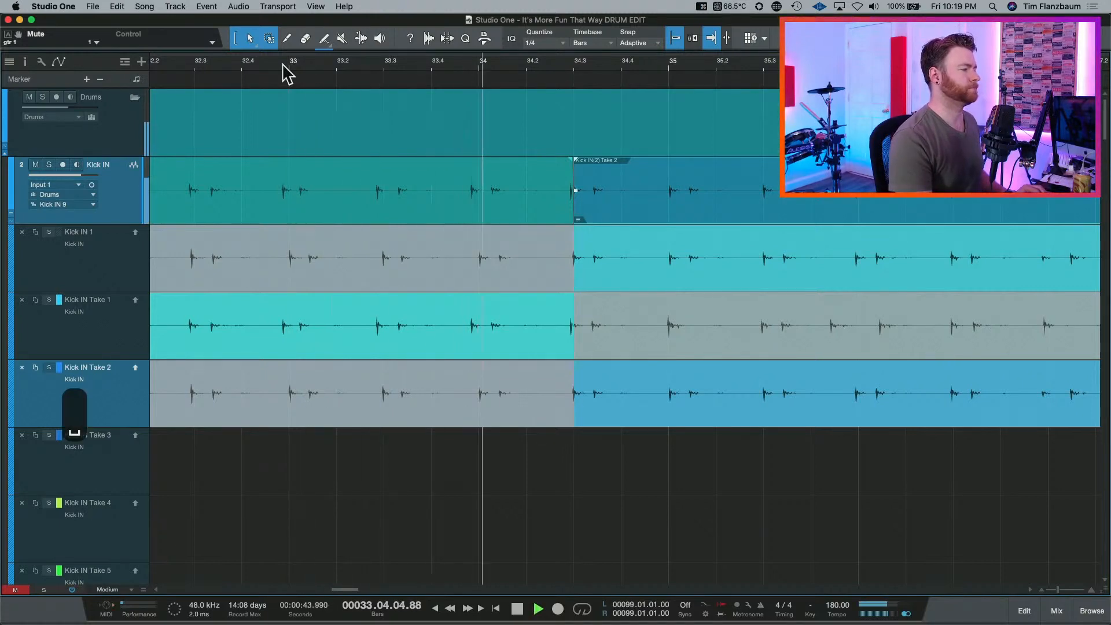
key(space)
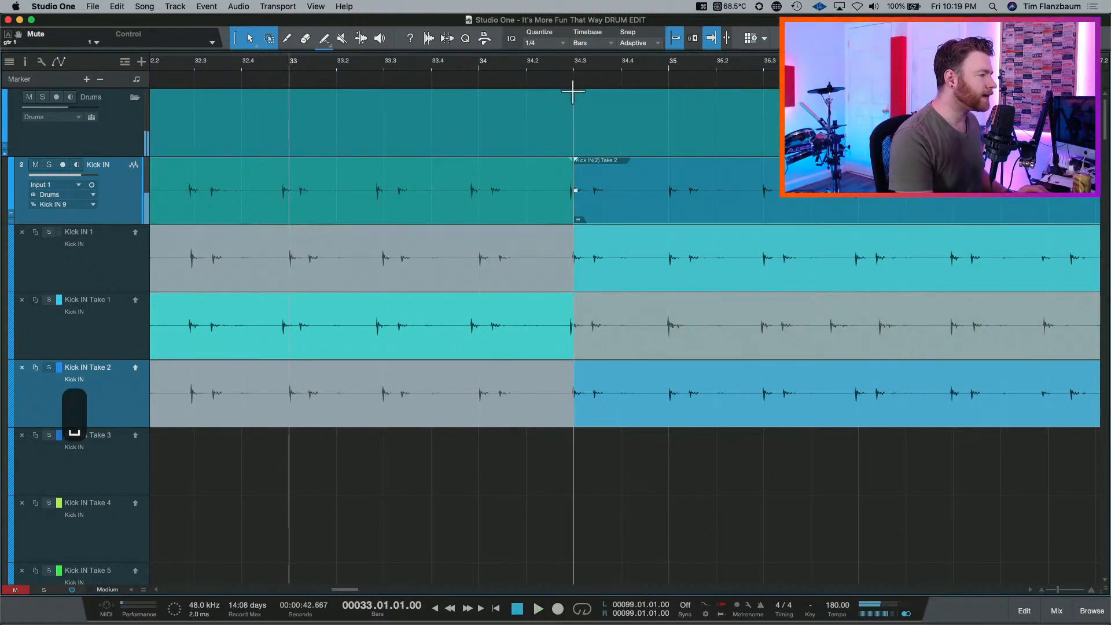
Place the playhead at 34.3 and examine the crossfade between the Take 1 and Take 2 events up close.
click(577, 65)
key(e)
key(e)
key(e)
key(e)
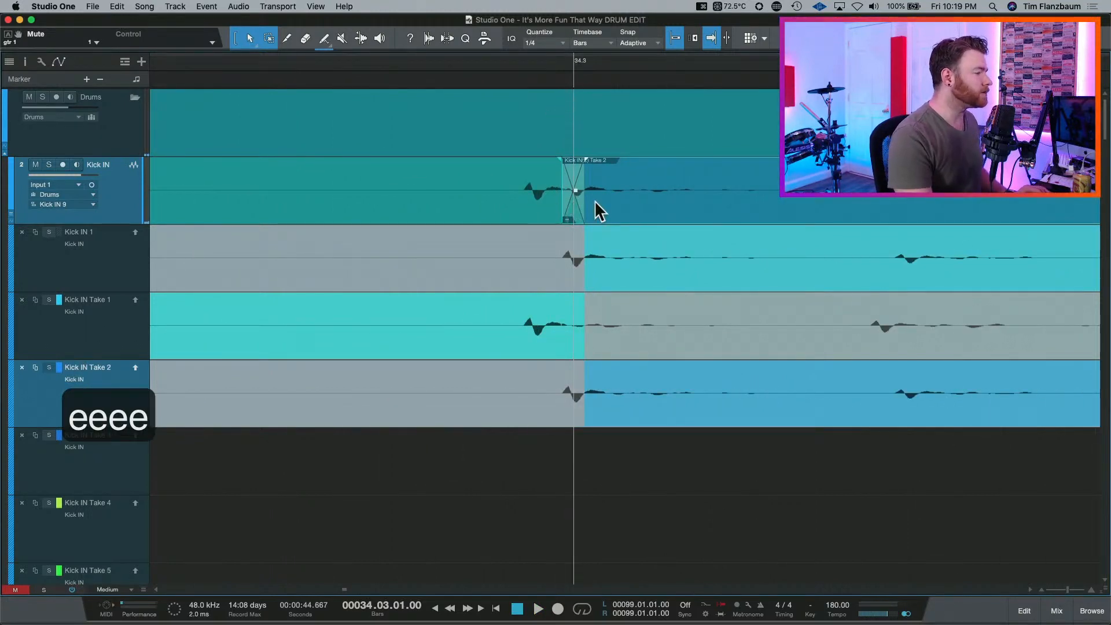
key(w)
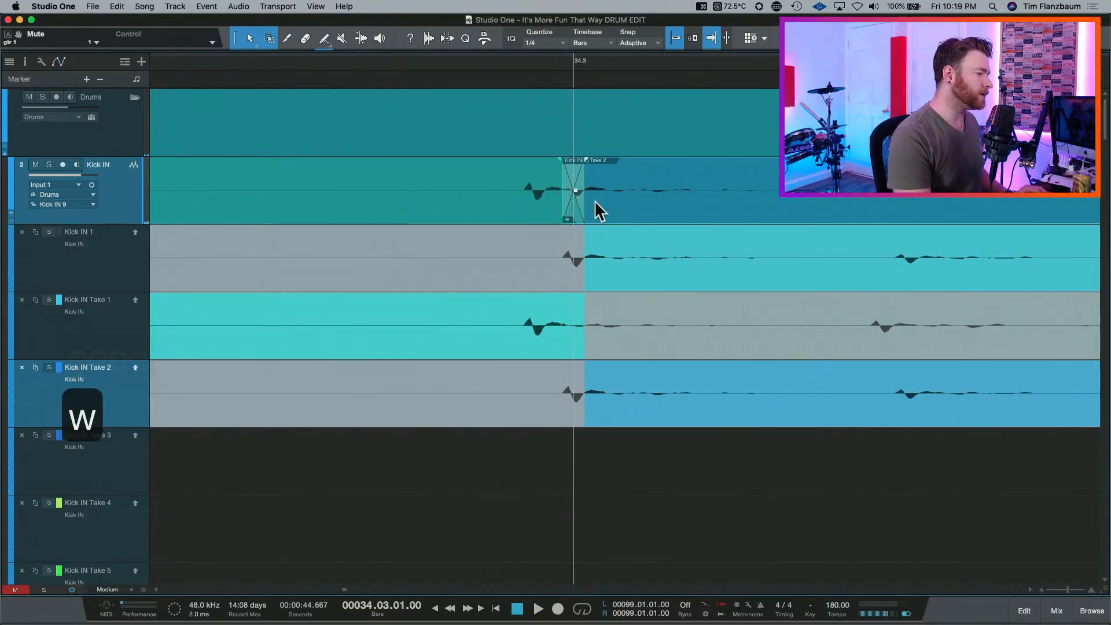
key(e)
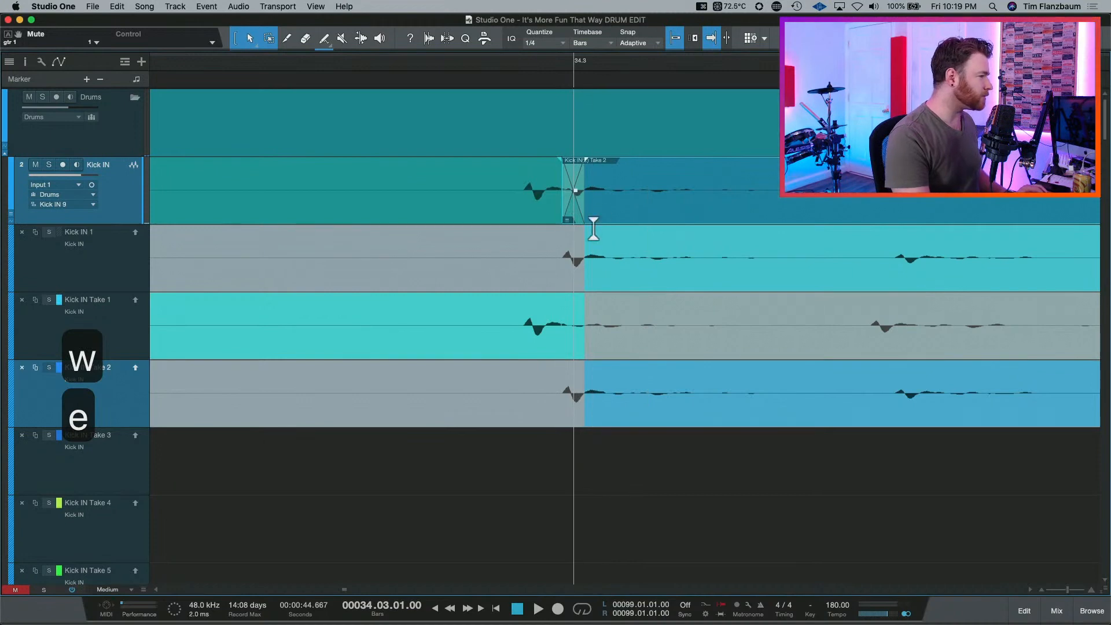
key(w)
key(w)
key(w)
key(w)
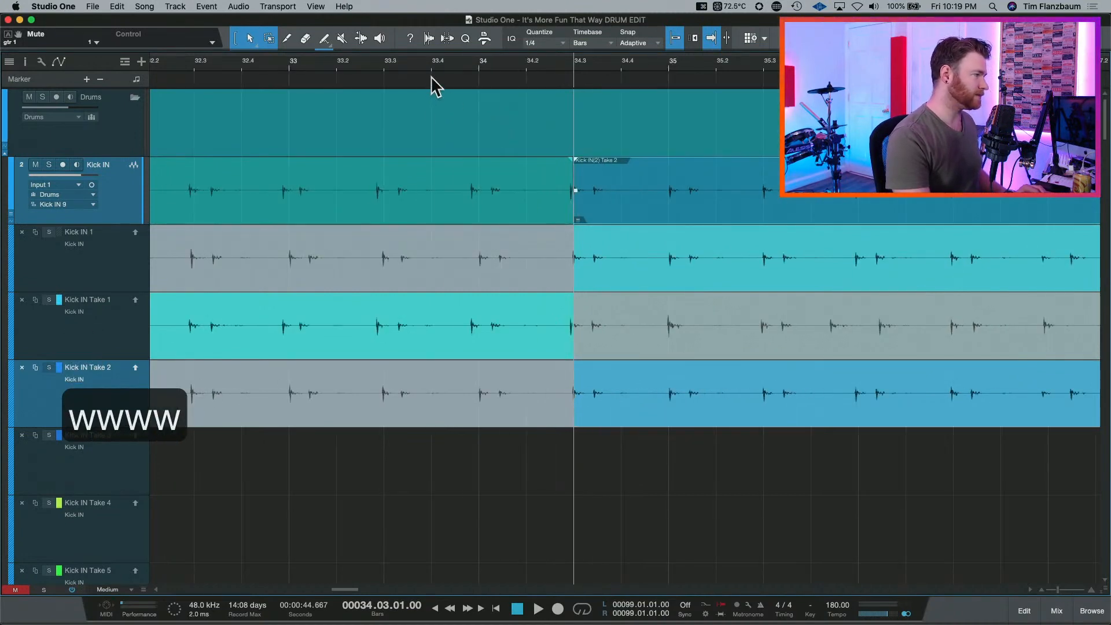
Play the take transition repeatedly from 33.4 and stop.
key(space)
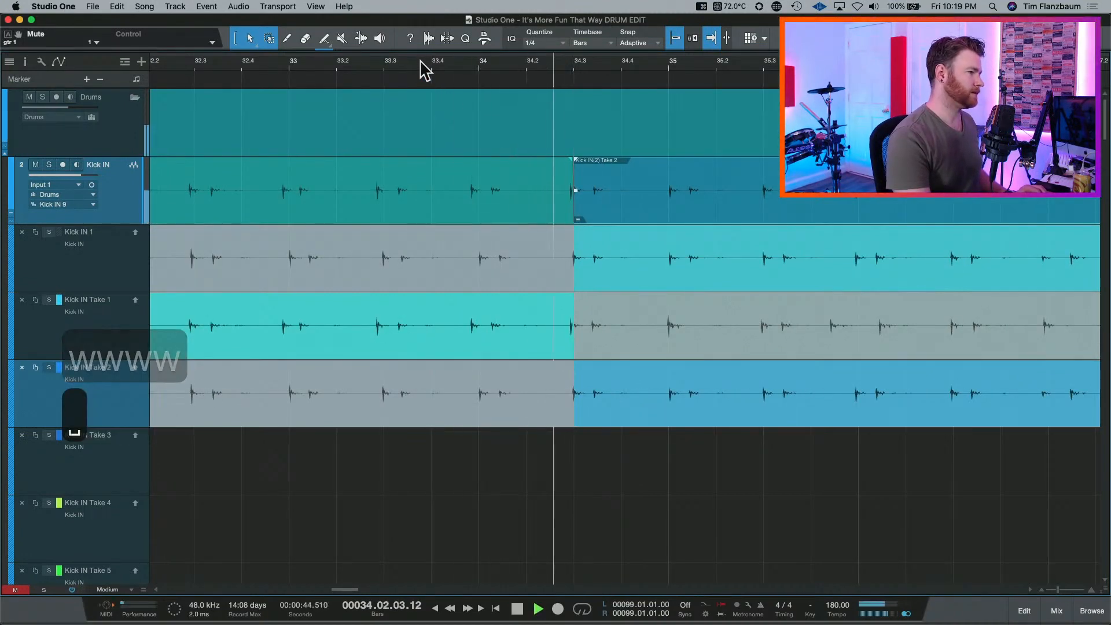
key(space)
key(space)
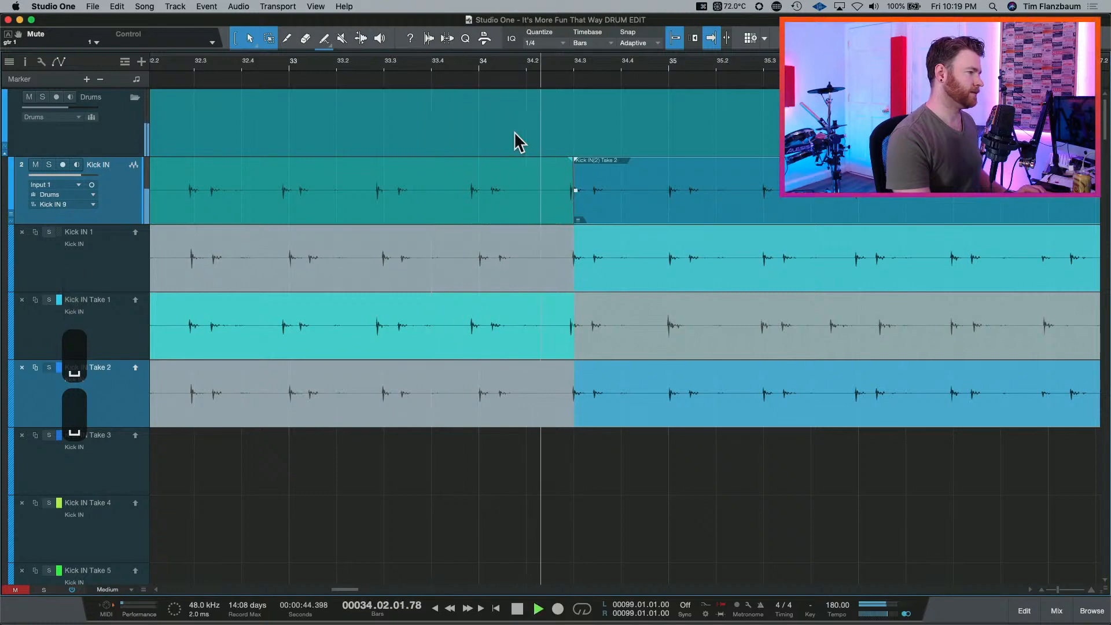
key(space)
Move the crossfade between the Take 1 and Take 2 events earlier, ahead of both takes' kick hits near 34.3.
key(e)
key(e)
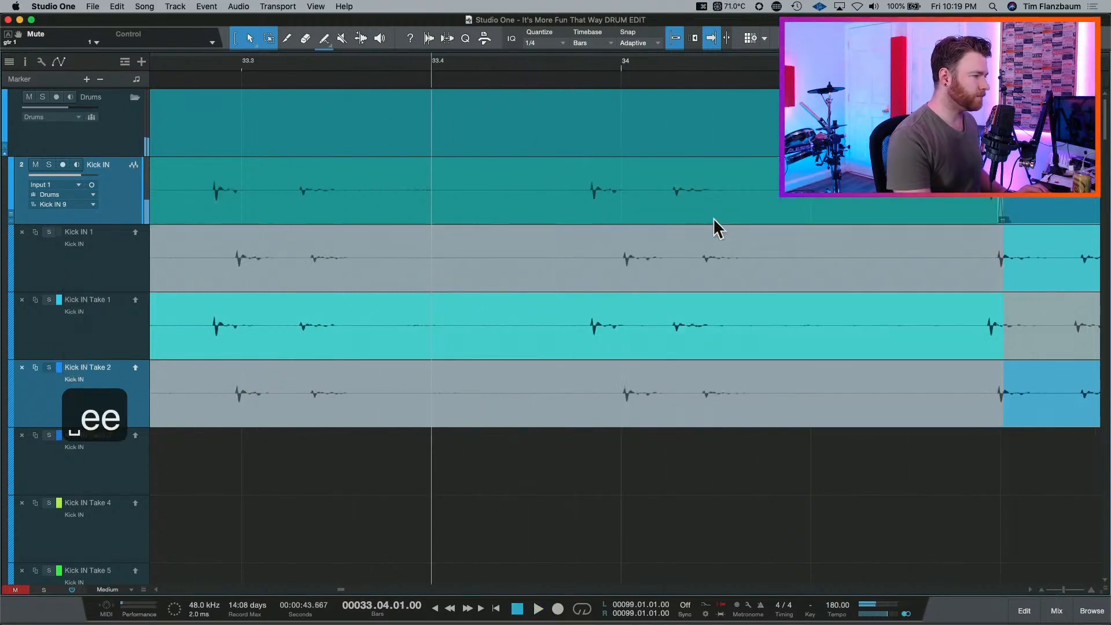
key(e)
scroll(727, 221, right, 8)
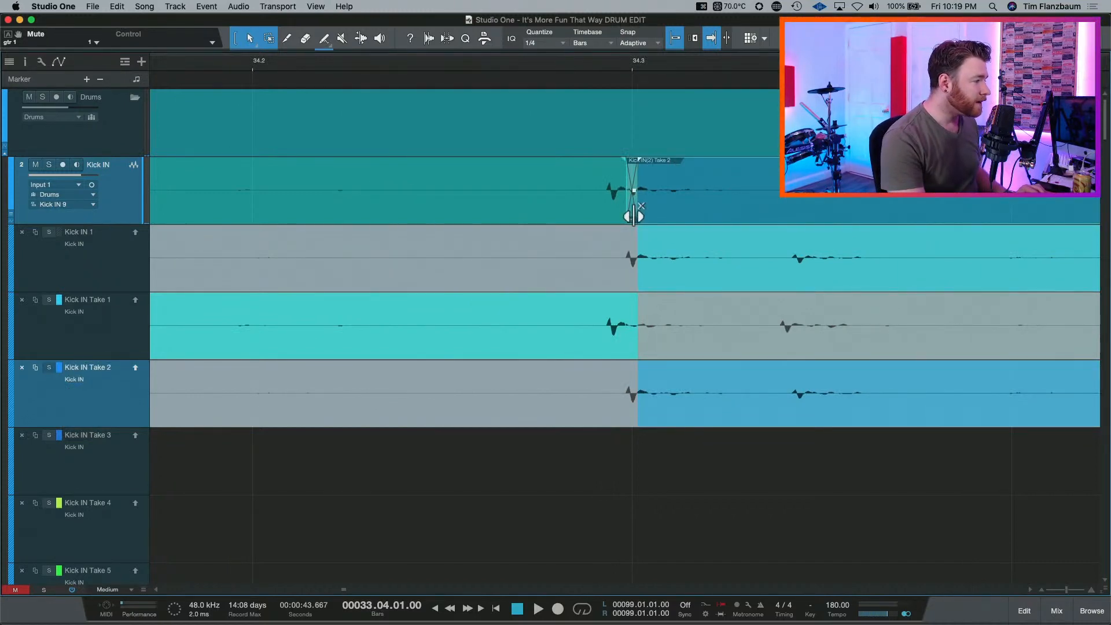
drag(621, 216, 597, 217)
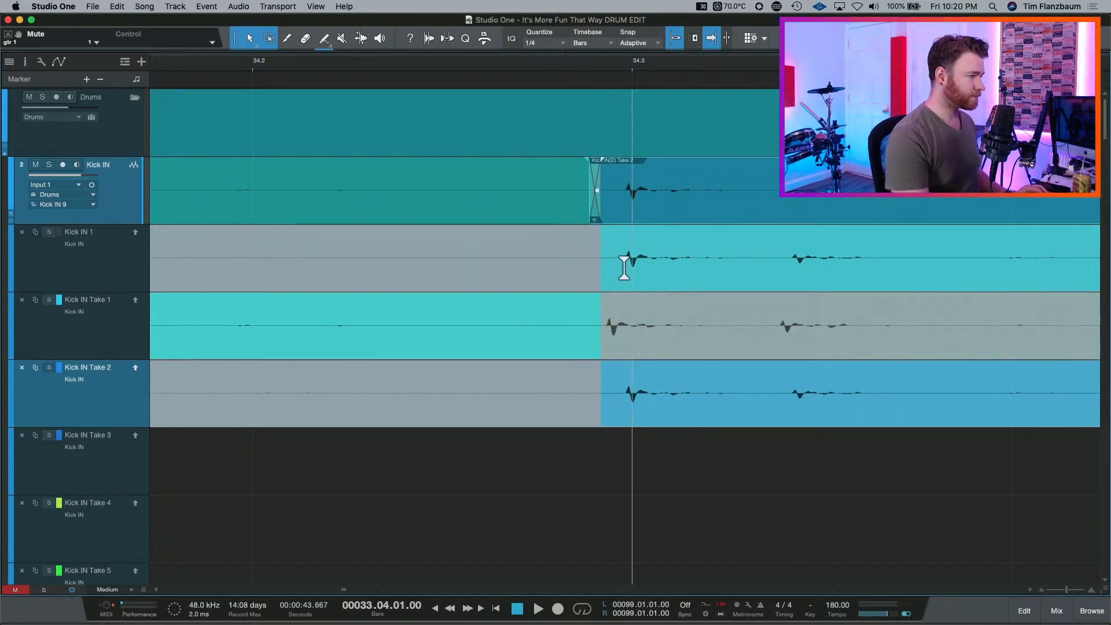
Play the adjusted take transition from bar 33 and stop.
key(w)
key(w)
key(w)
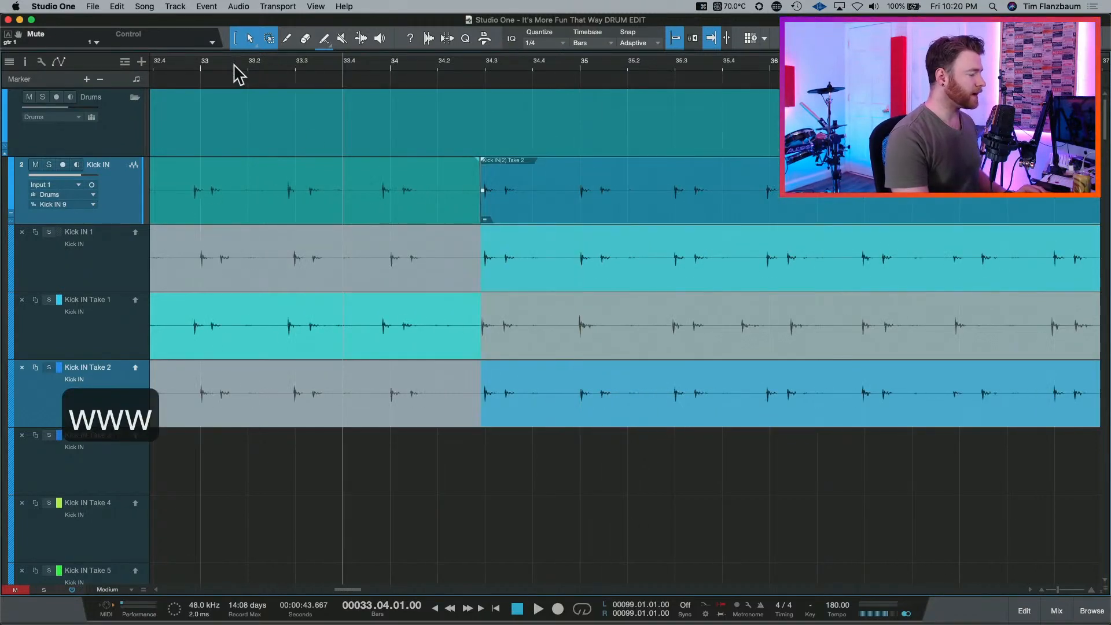
click(202, 64)
key(space)
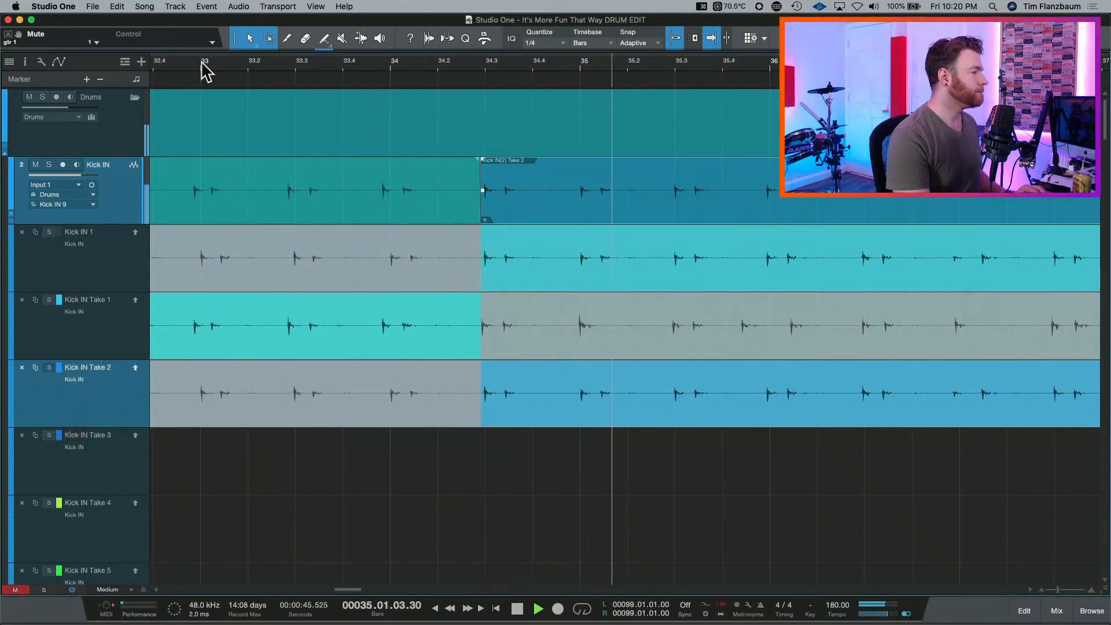
key(space)
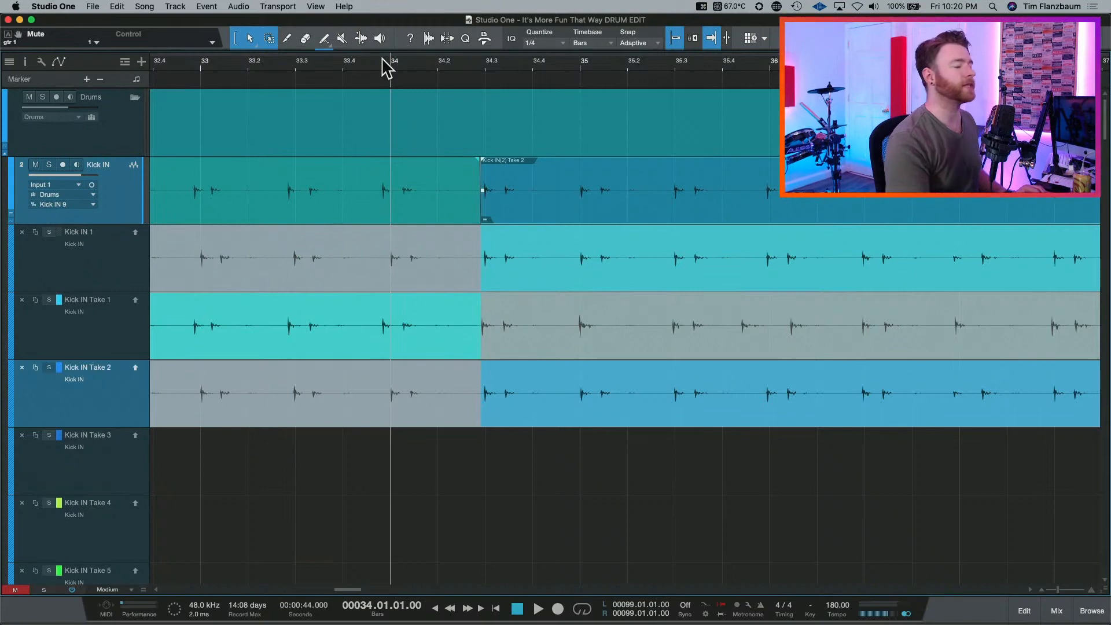
Replay the adjusted take transition several times from 33.2.
click(234, 61)
key(space)
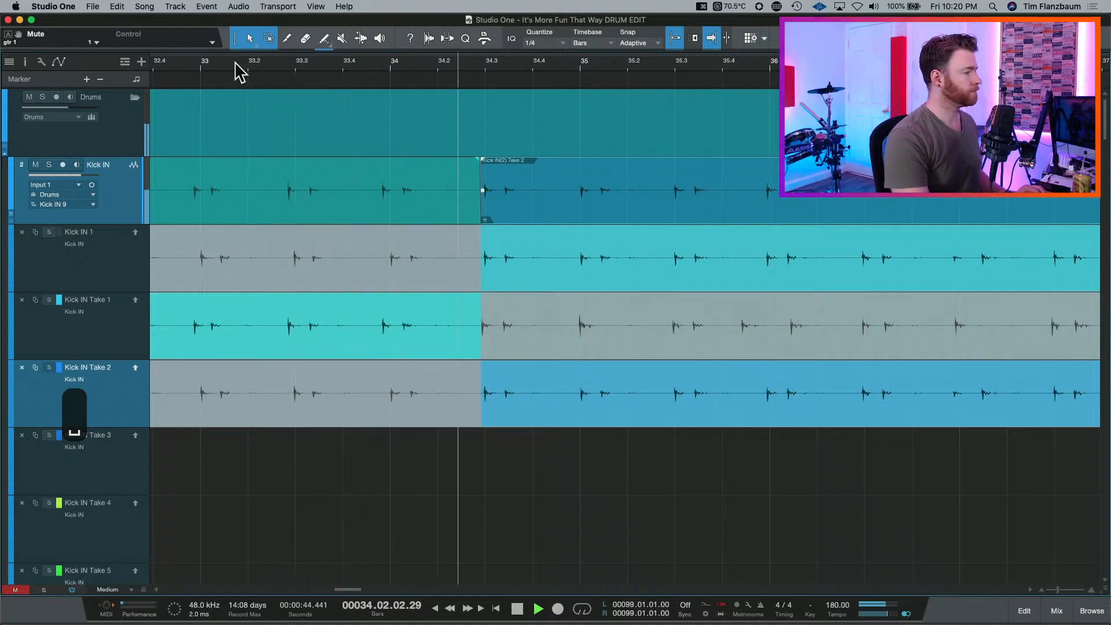
key(space)
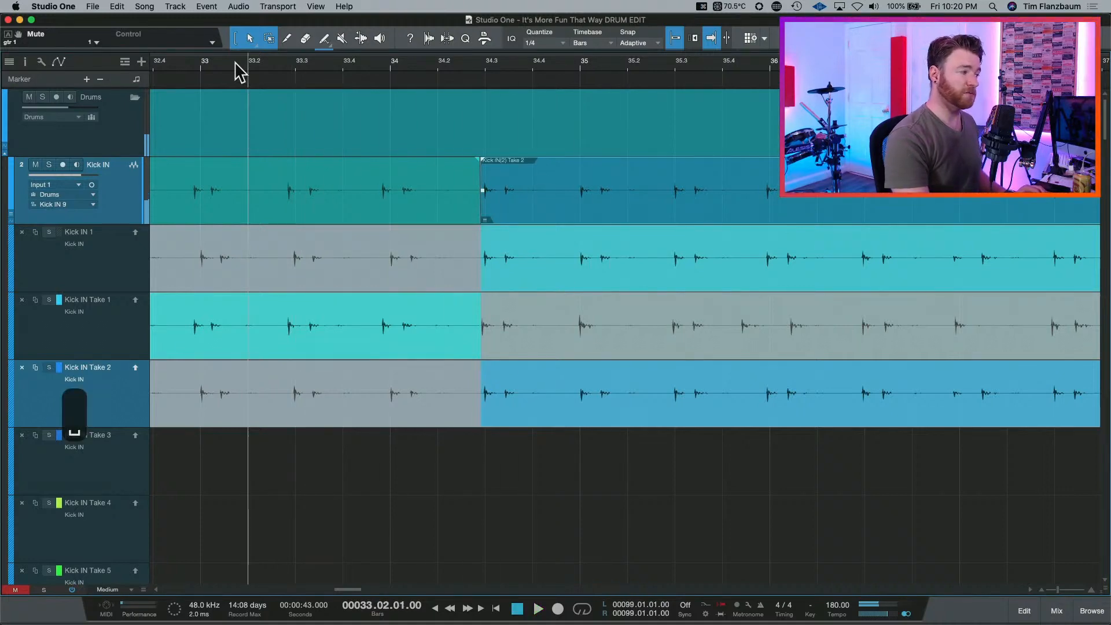
key(space)
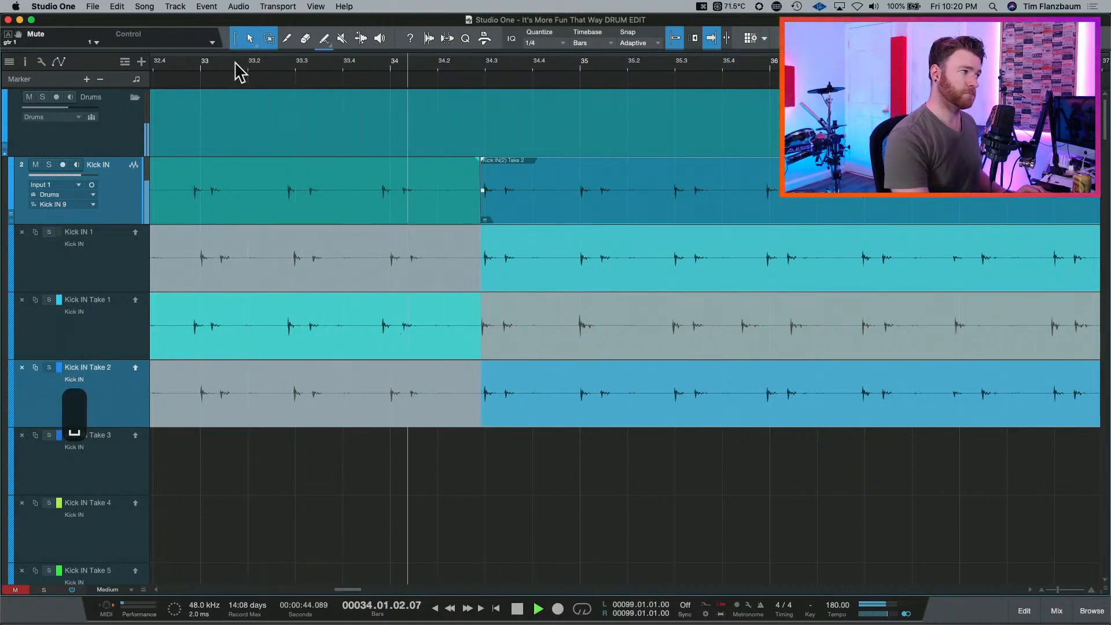
key(space)
key(space)
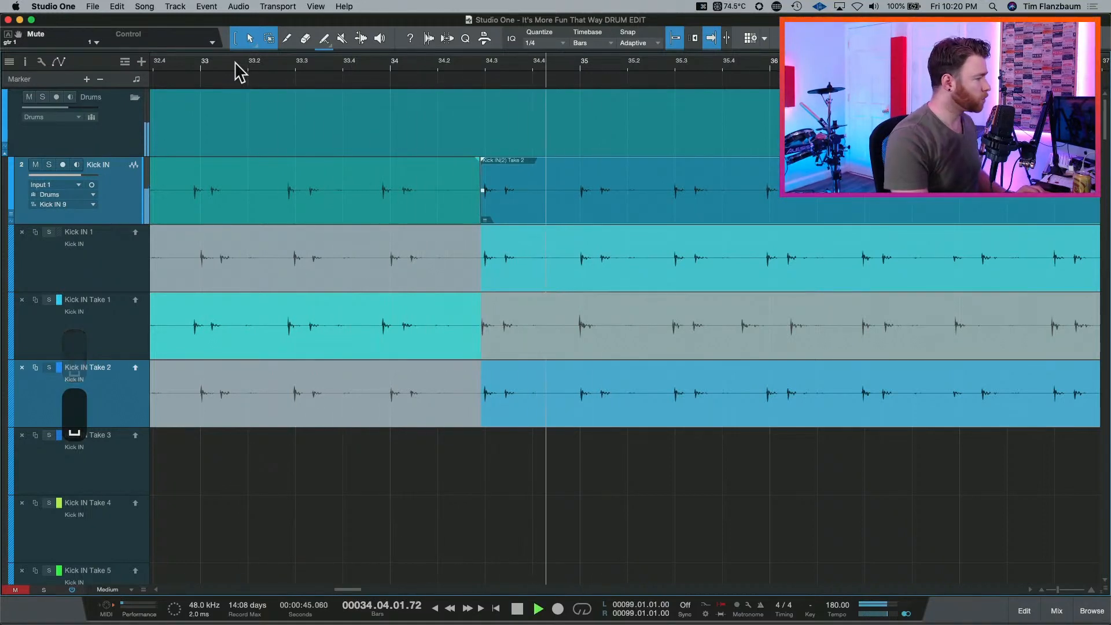
key(space)
Solo the Kick IN Take 2 layer and audition it from bar 38.
scroll(561, 304, right, 3)
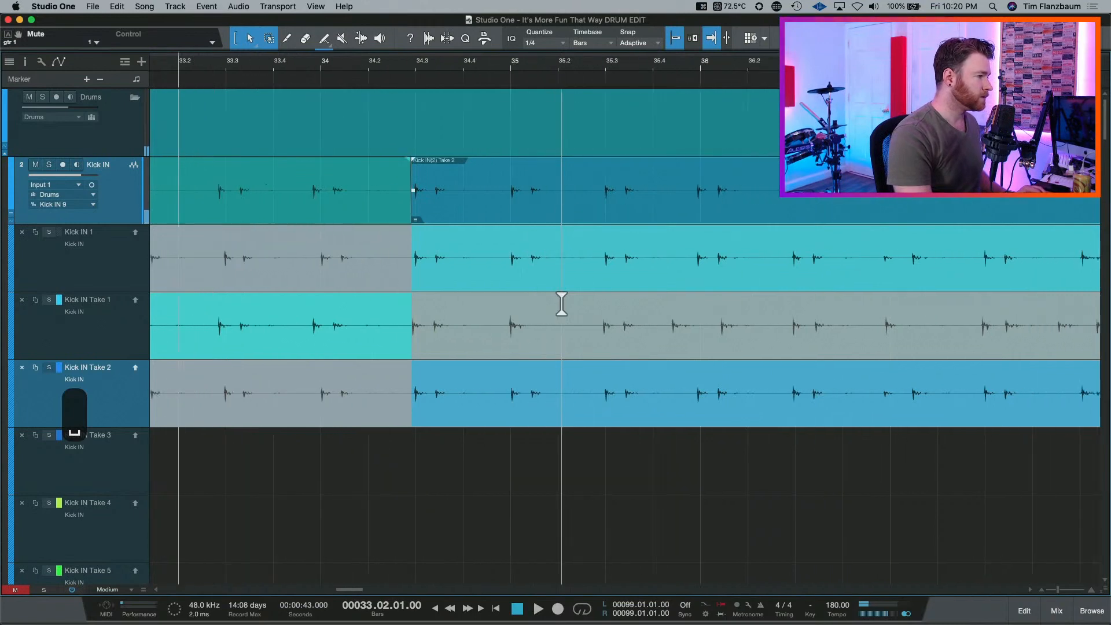
key(w)
key(w)
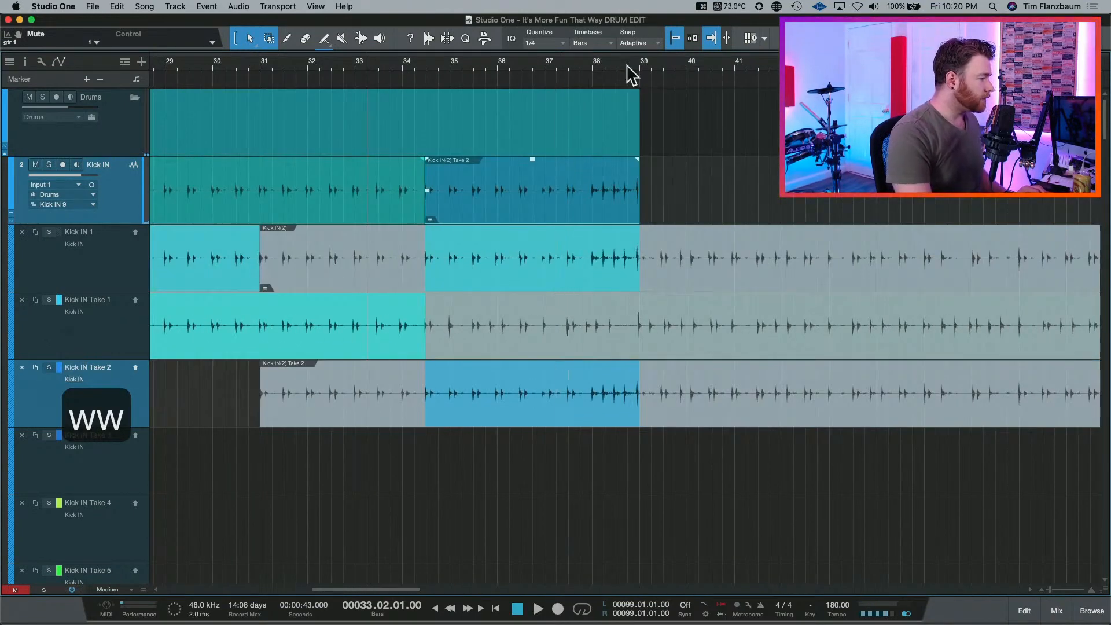
click(627, 64)
key(s)
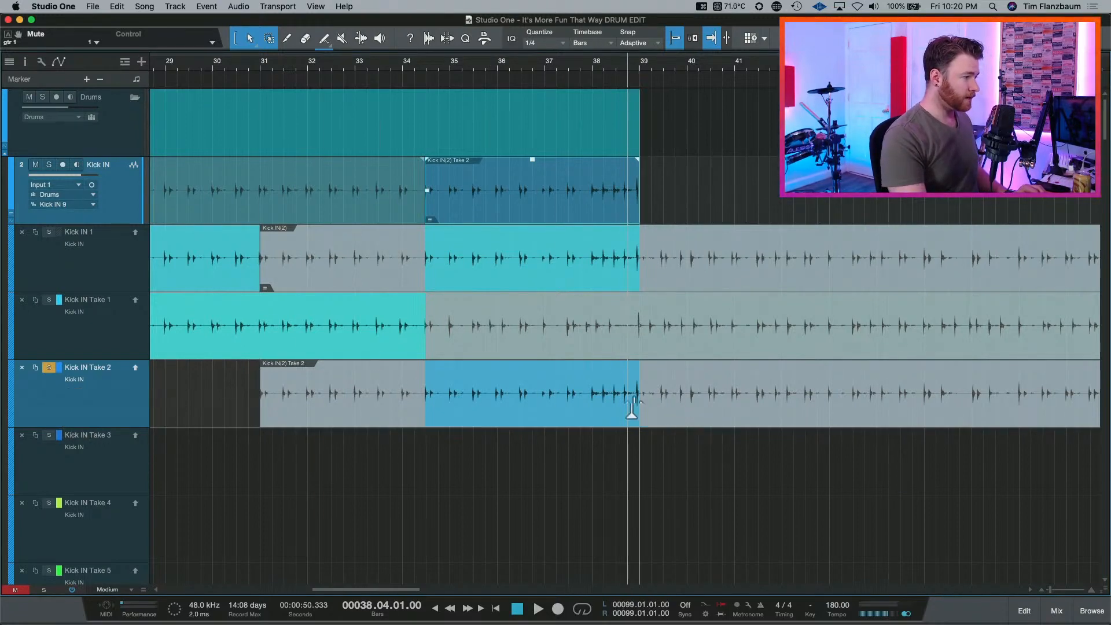
click(589, 58)
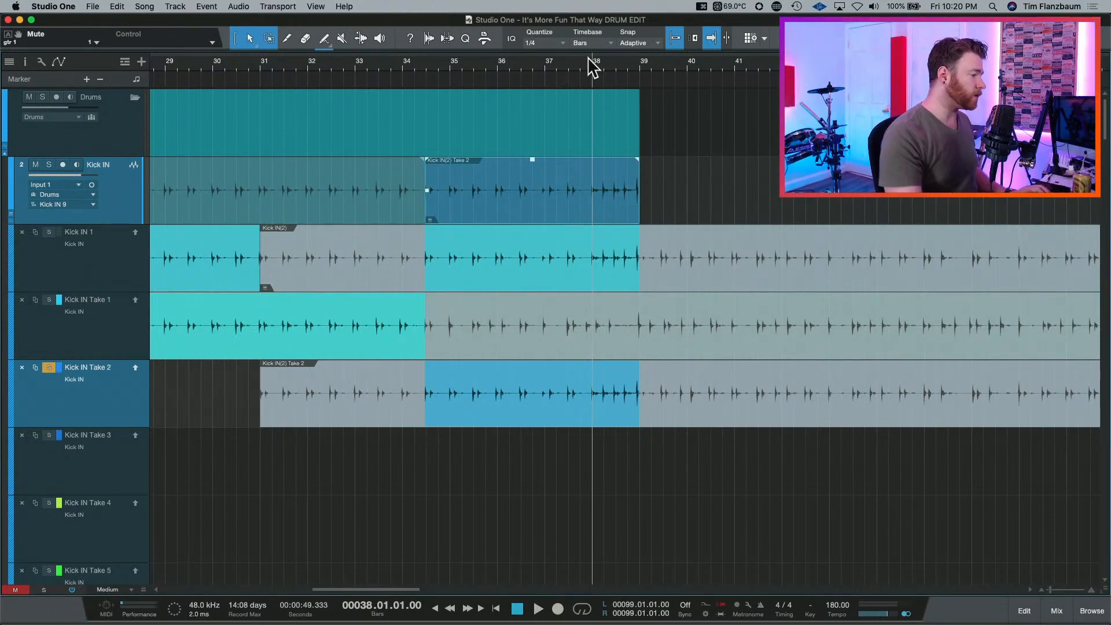
key(space)
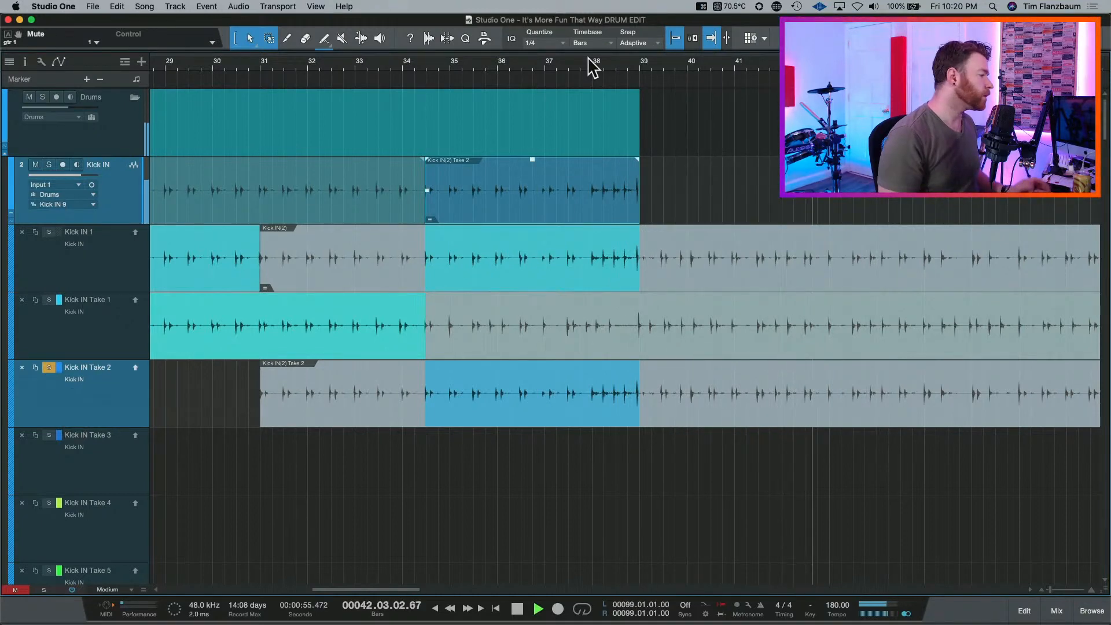
key(space)
Switch the layer solo to Kick IN Take 1 and audition it from bar 38.
key(Up)
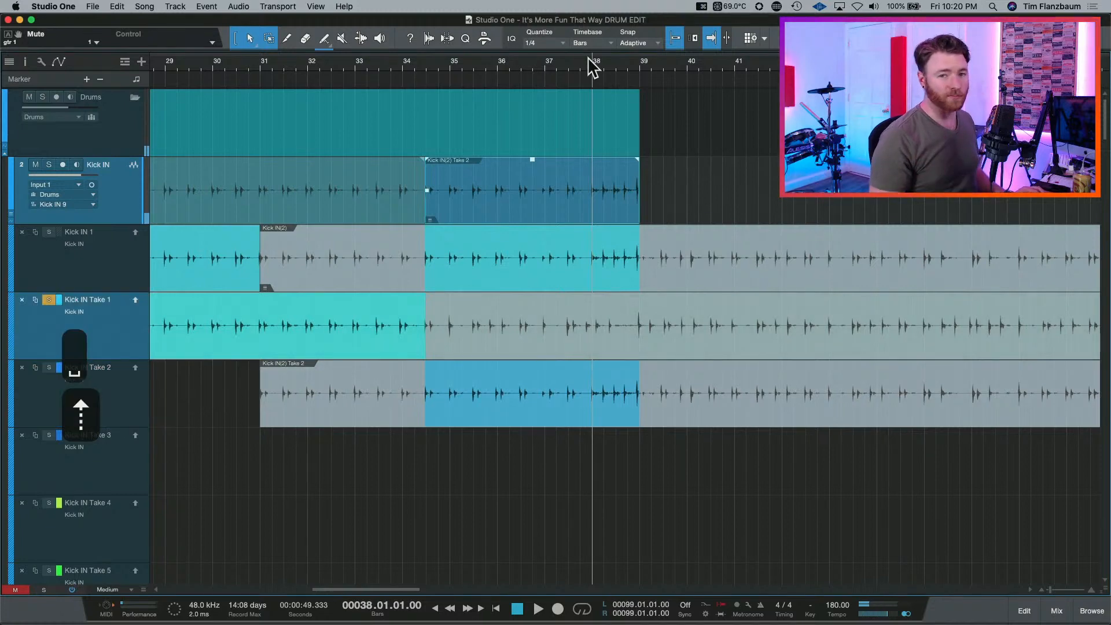
key(space)
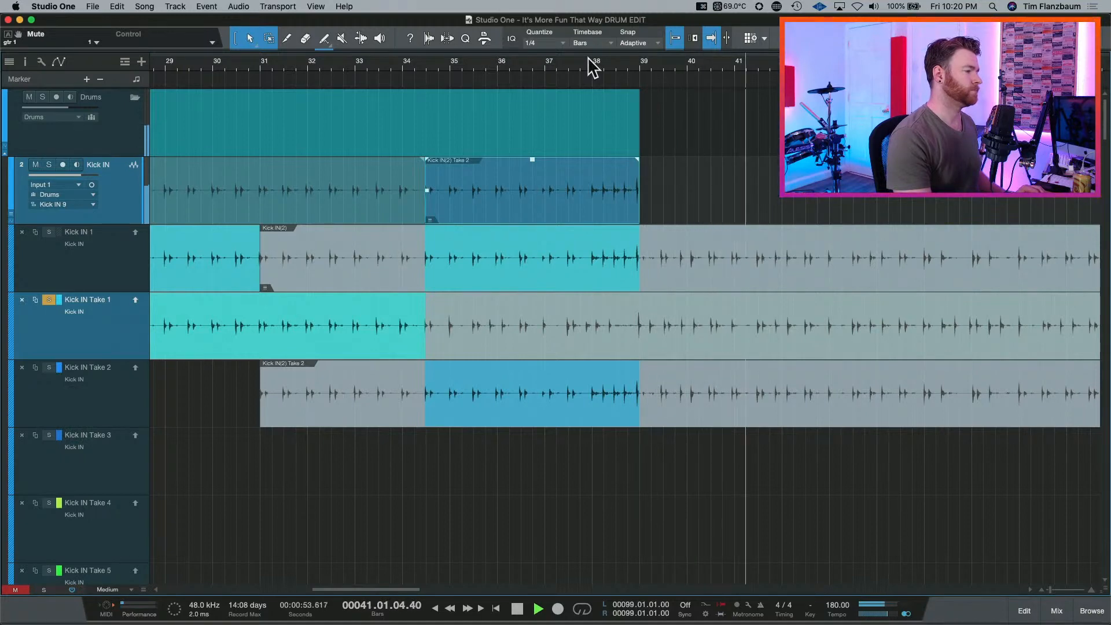
key(space)
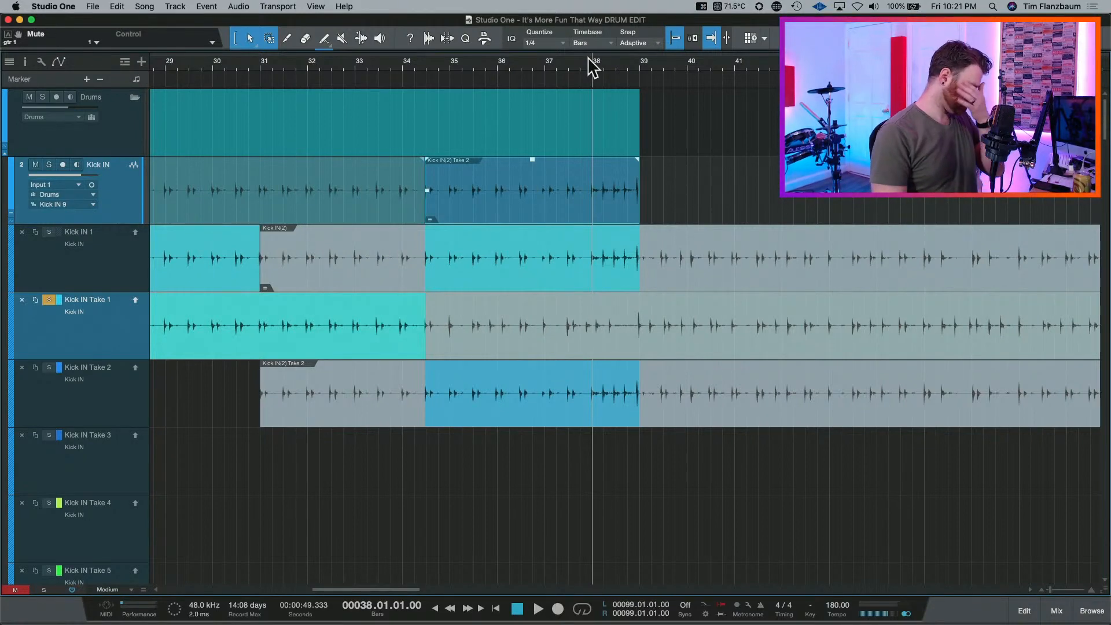
Replay Take 1 from bar 38, switch the layer solo to Kick IN Take 2 during playback, and stop.
key(space)
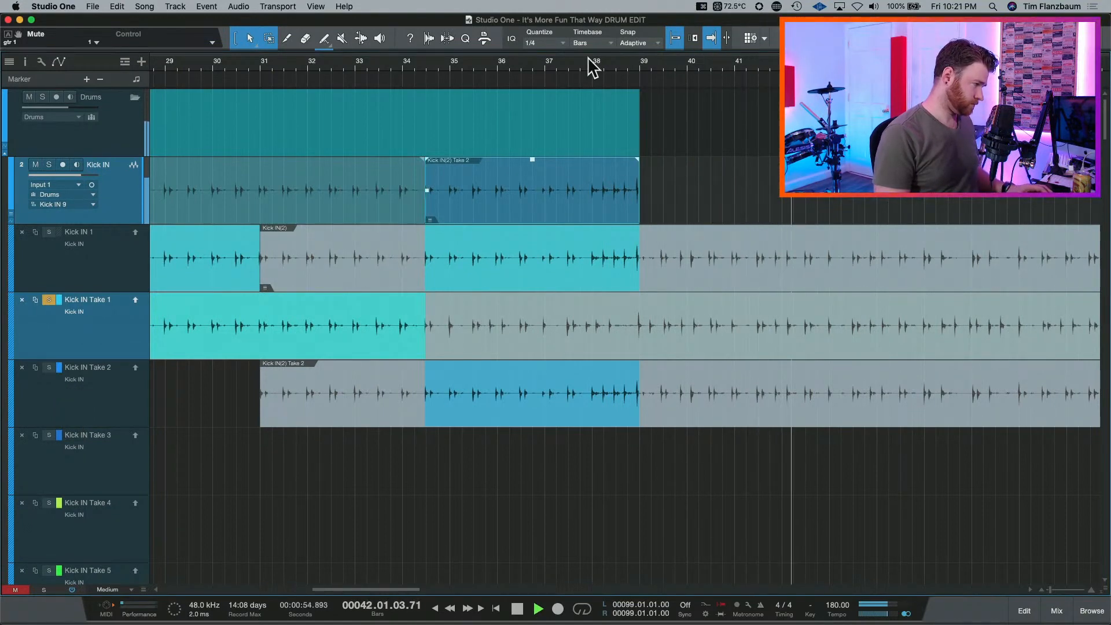
key(Down)
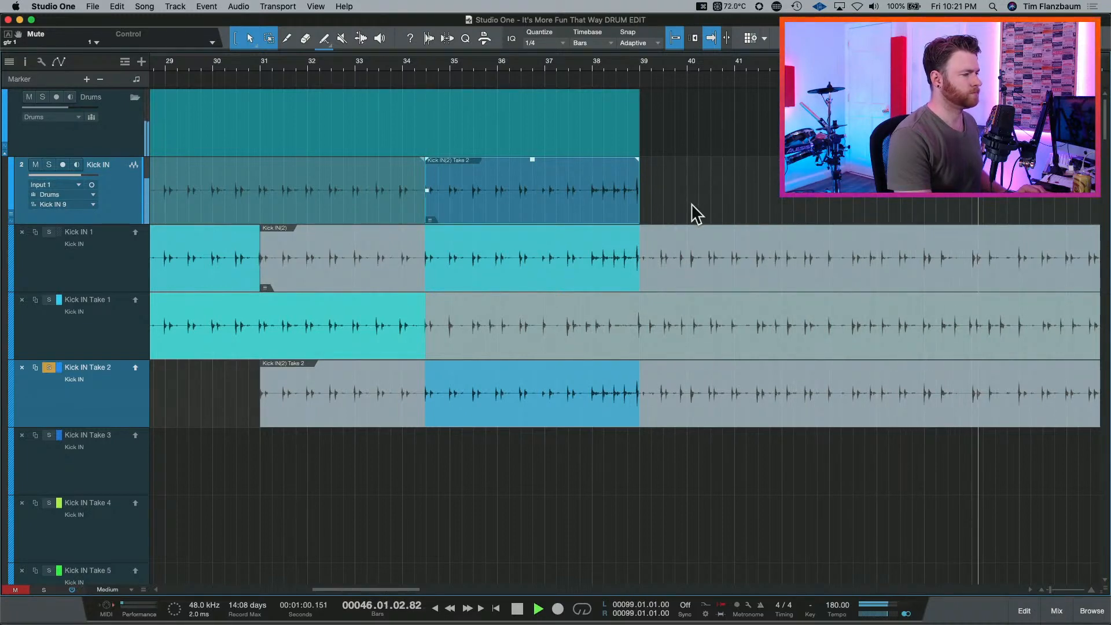
key(space)
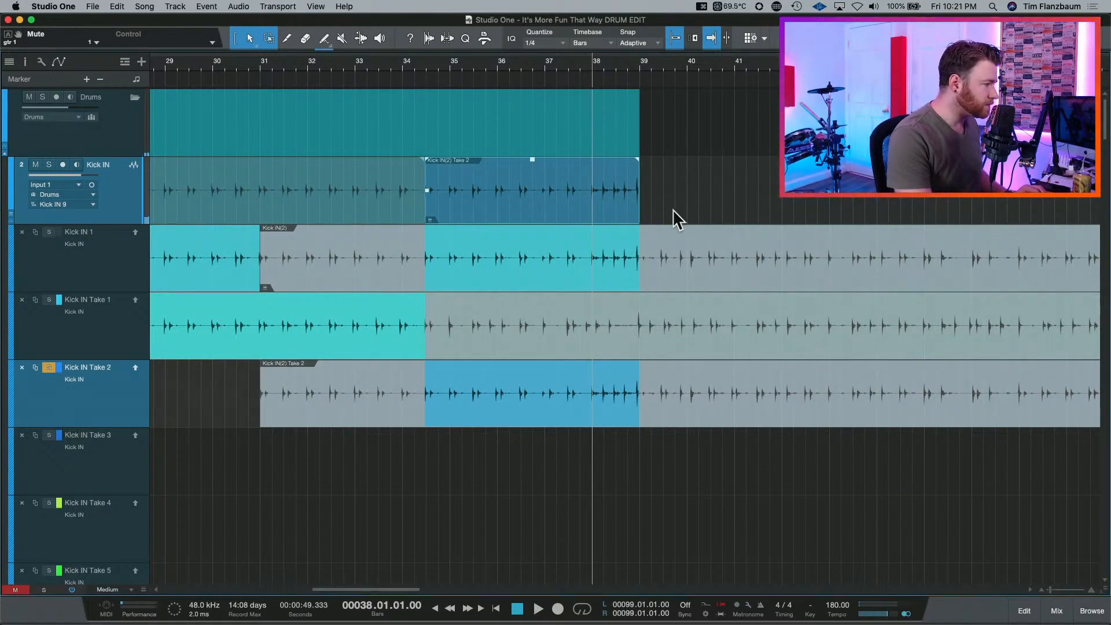
Extend the comped Take 2 event on the Kick IN track from bar 39 to bar 47.
drag(640, 211, 1019, 210)
scroll(422, 317, right, 10)
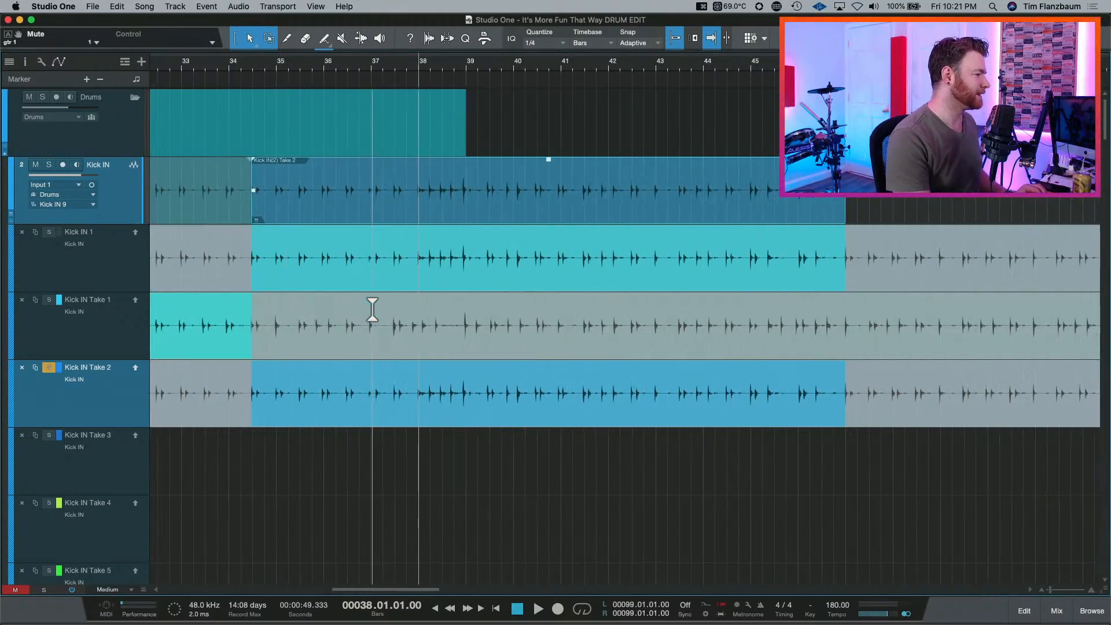
Audition the soloed Kick IN Take 2 layer from bar 45.
scroll(372, 310, right, 1)
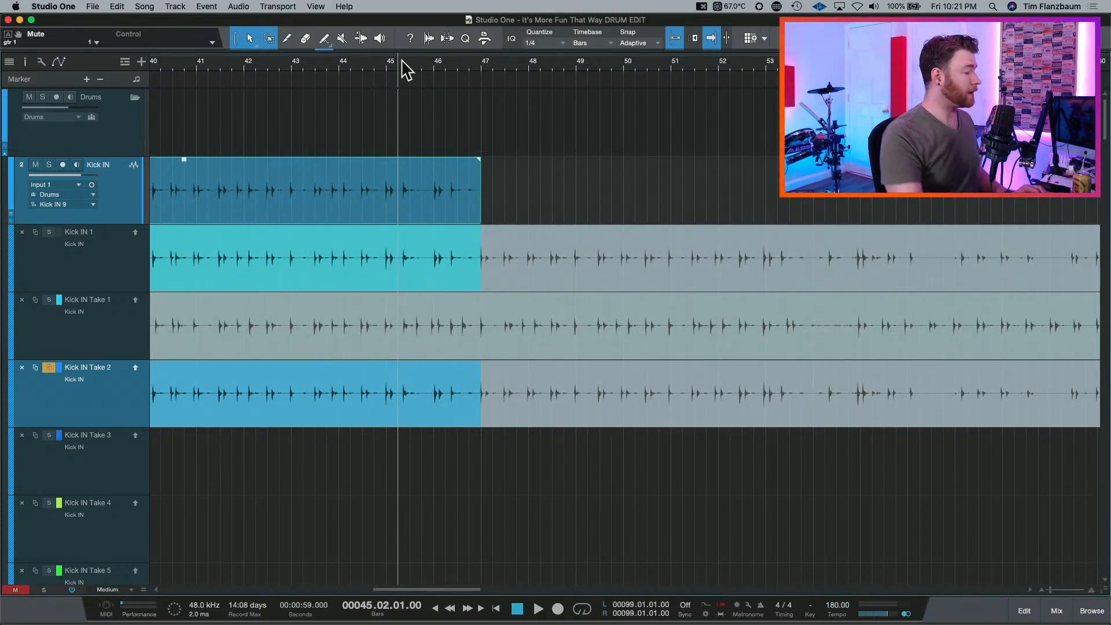
key(space)
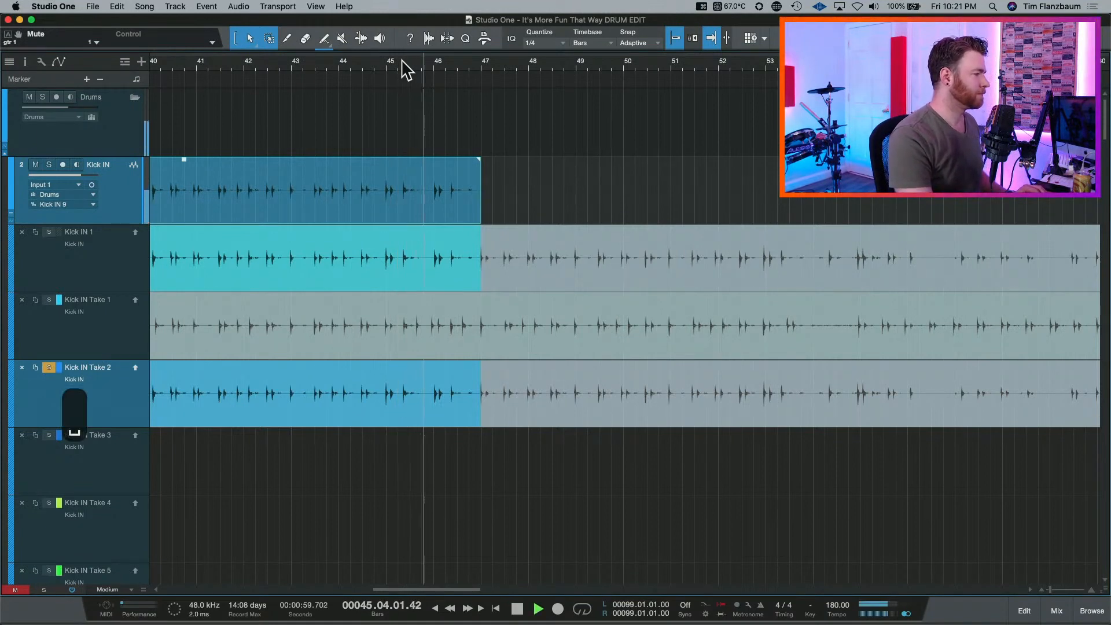
key(space)
Audition the soloed Kick IN Take 2 layer from bar 42 beat 4 past the end of its comped section.
scroll(303, 119, left, 2)
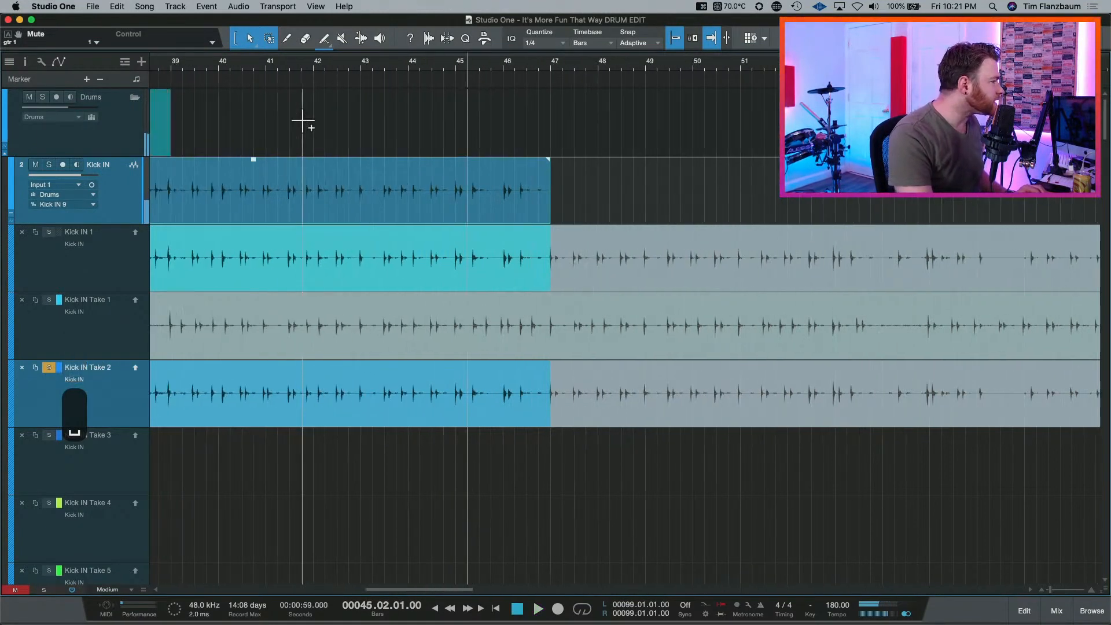
click(348, 68)
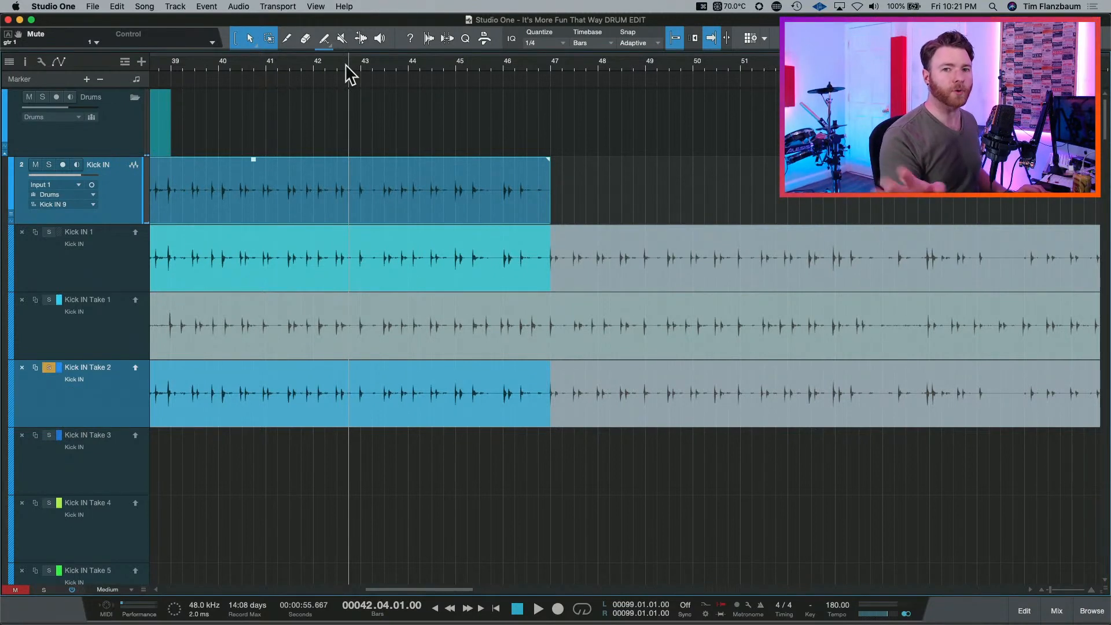
key(space)
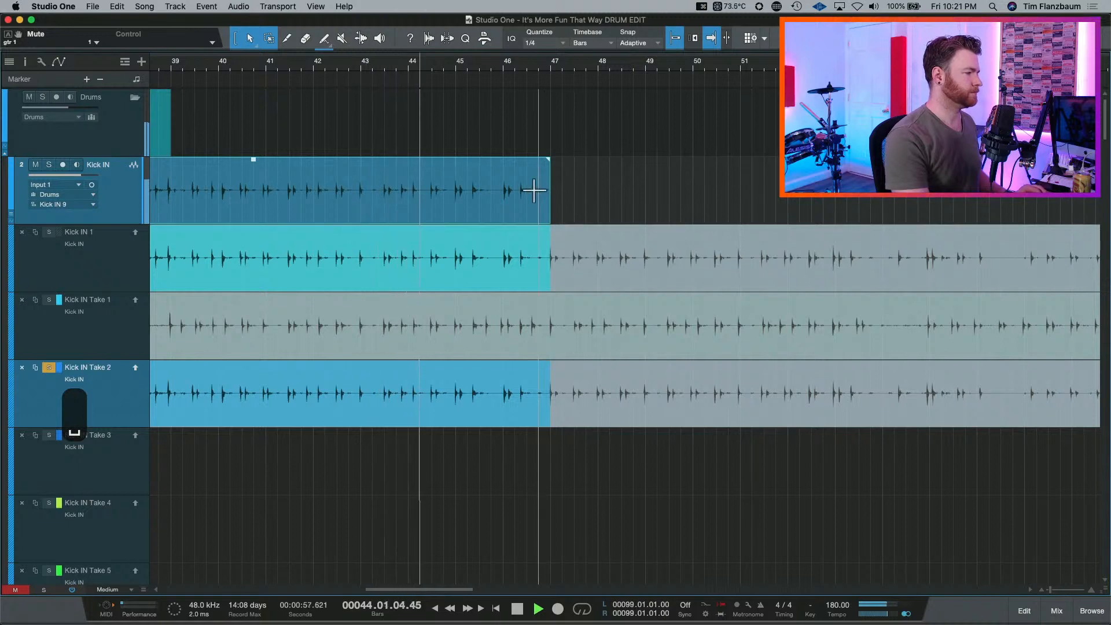
key(w)
key(w)
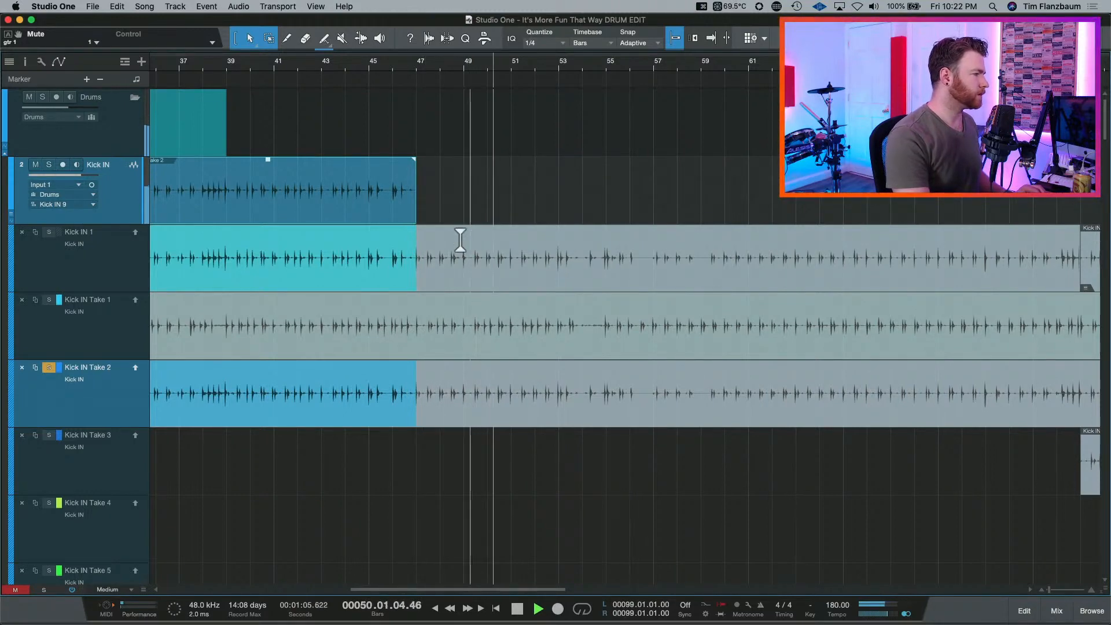
key(space)
Play the soloed Kick IN Take 1 layer from bar 46, switch the layer solo to Take 2 during playback, and stop.
key(Up)
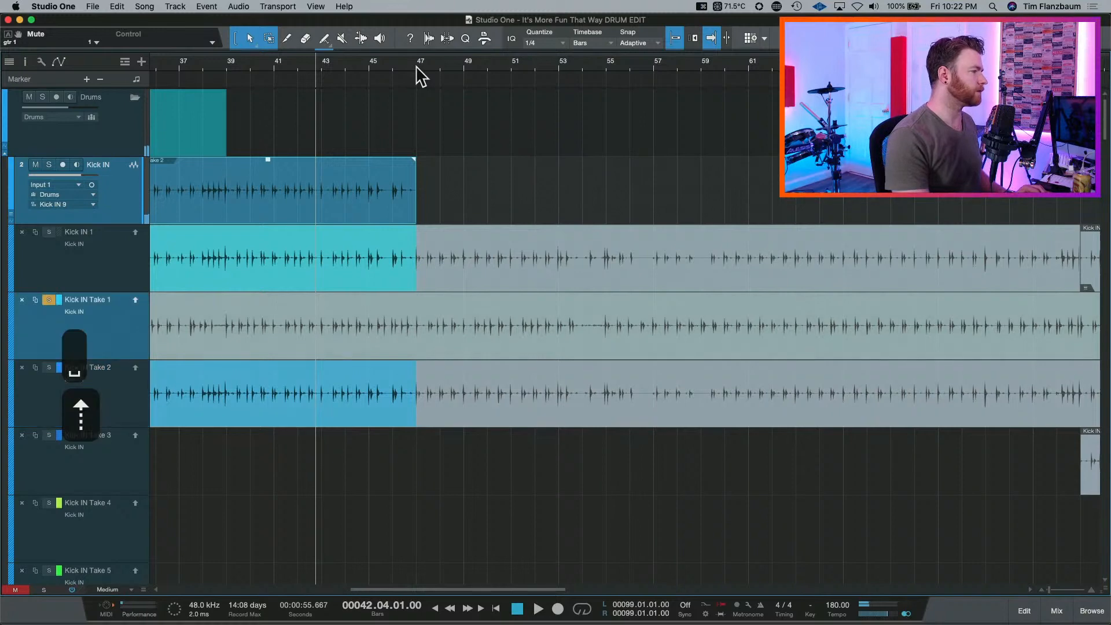
click(416, 67)
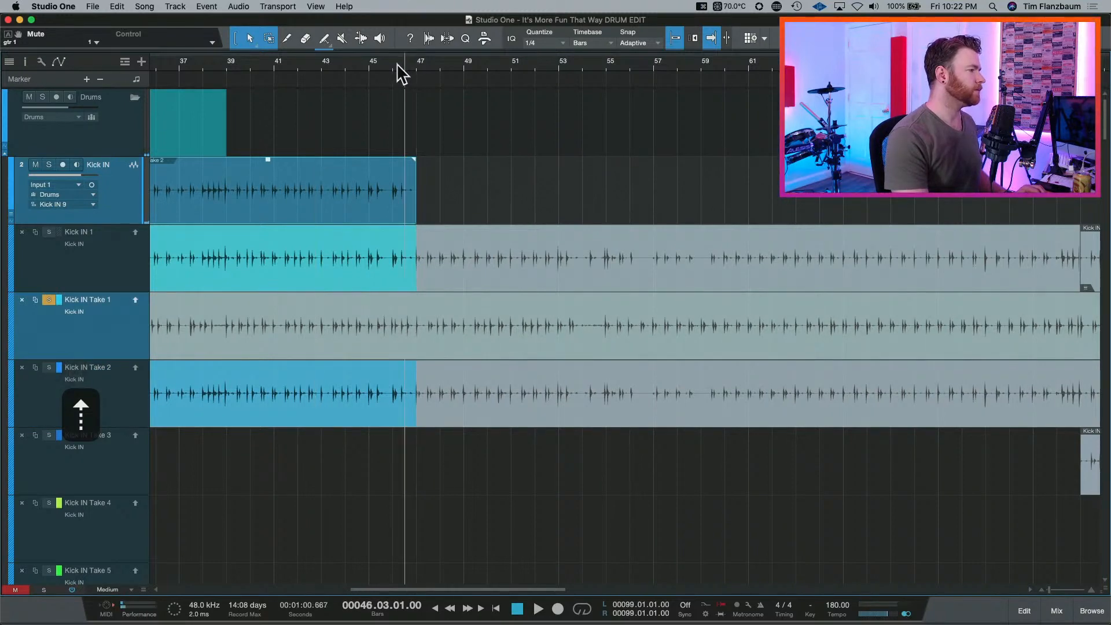
drag(397, 63, 392, 68)
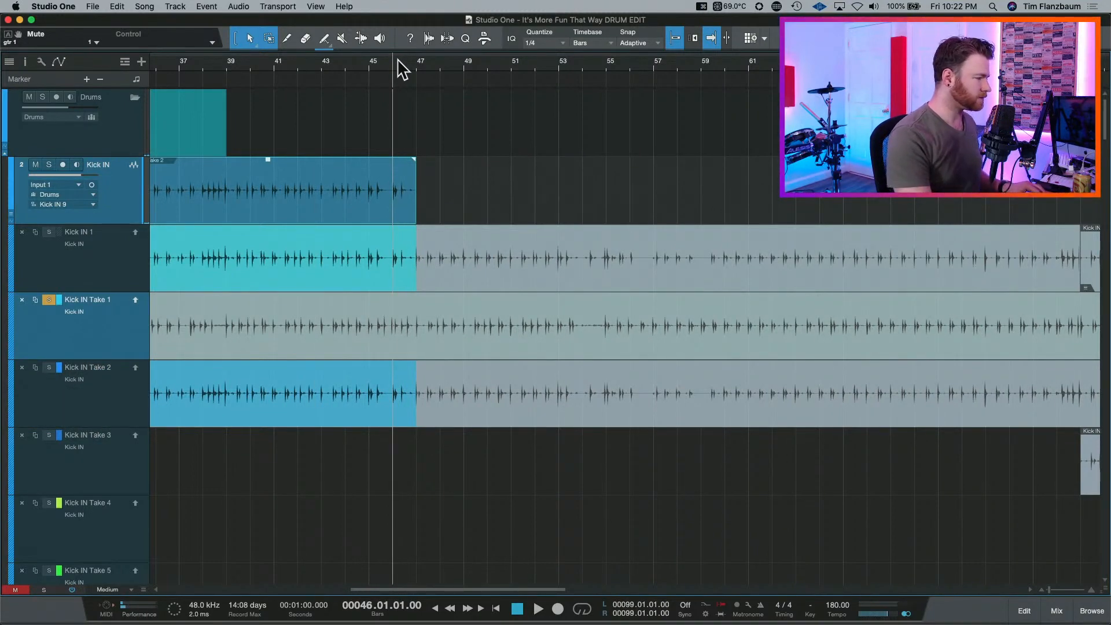
key(space)
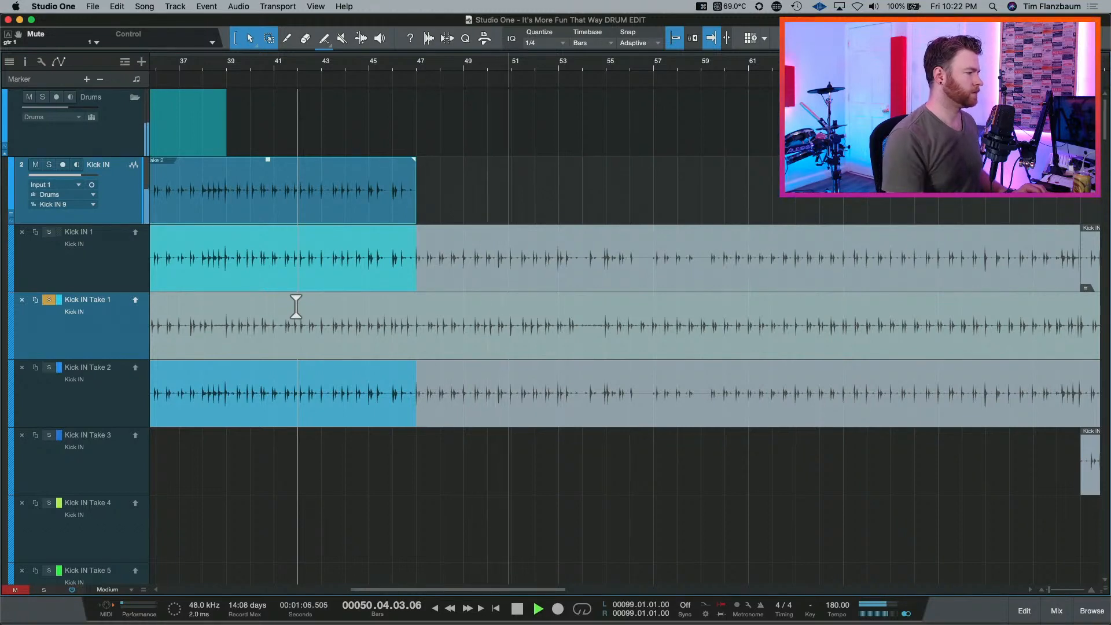
key(Down)
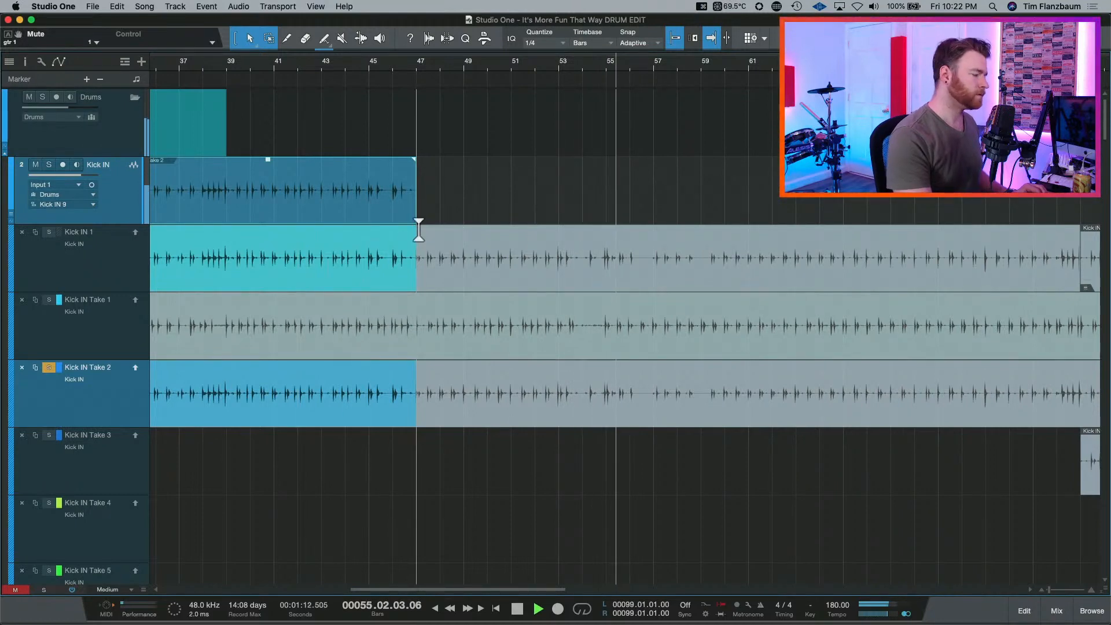
key(space)
key(Down)
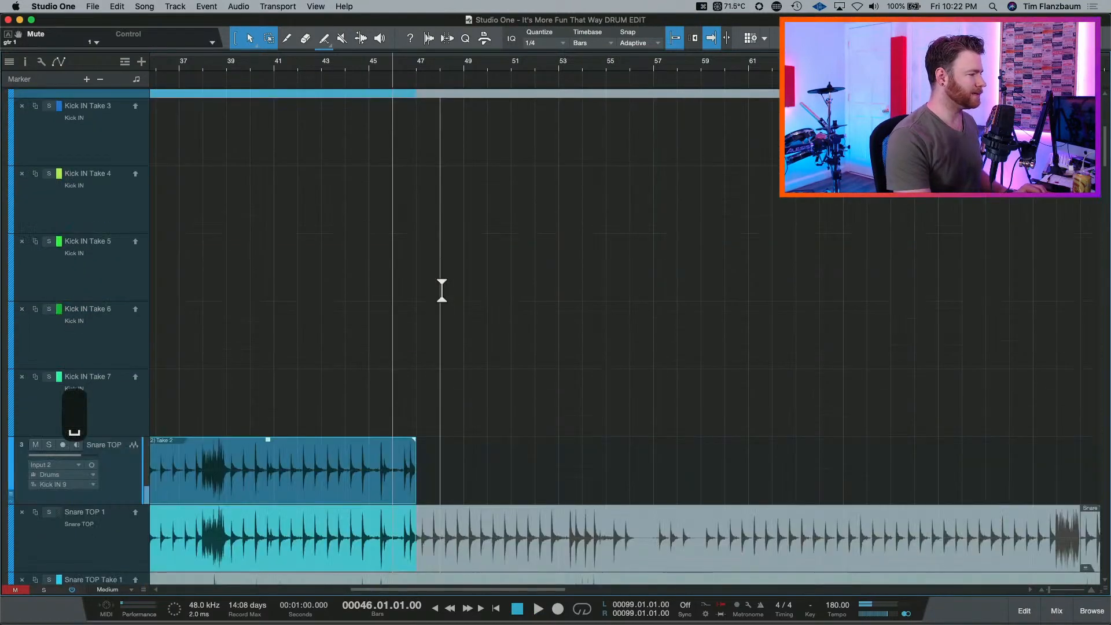
key(Up)
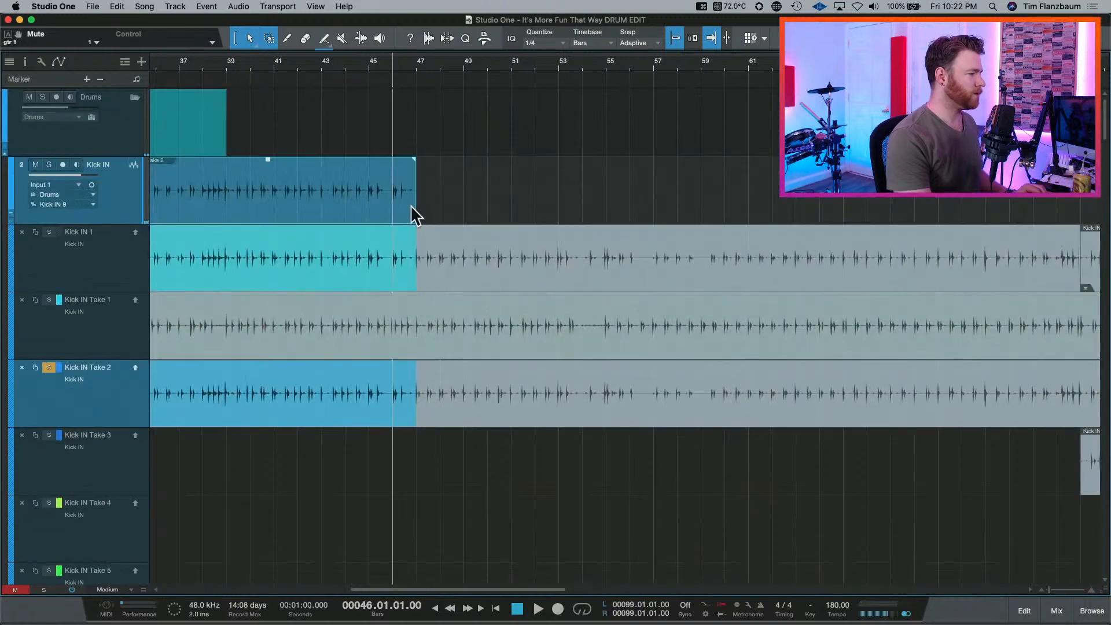
Extend the comped Take 2 event on the Kick IN track to bar 57 and audition it from bar 53.
drag(414, 207, 654, 235)
click(565, 62)
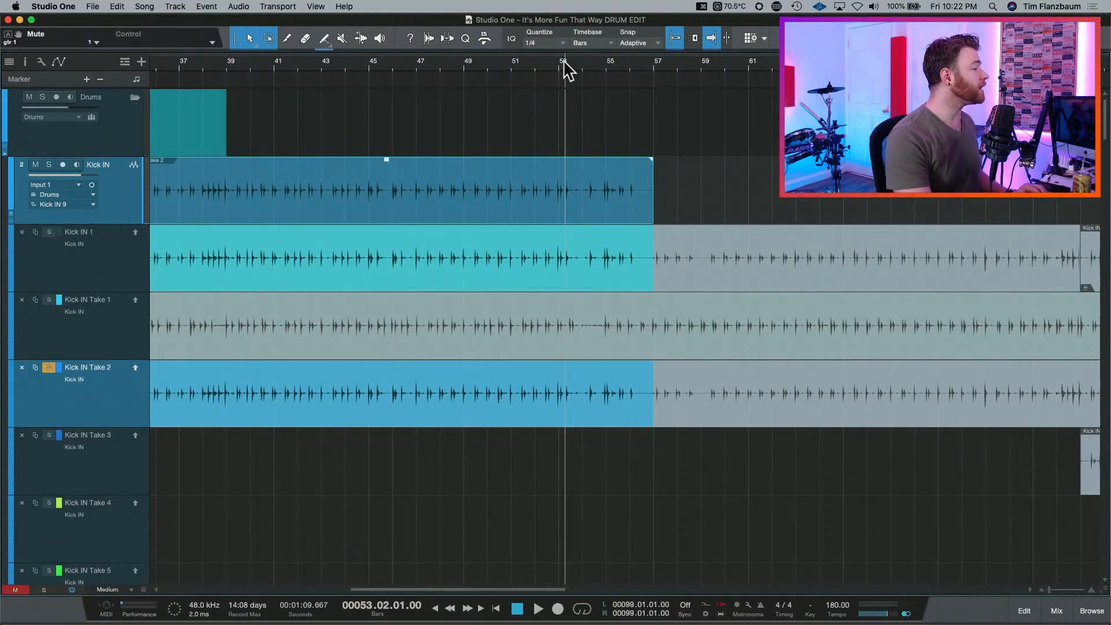
key(space)
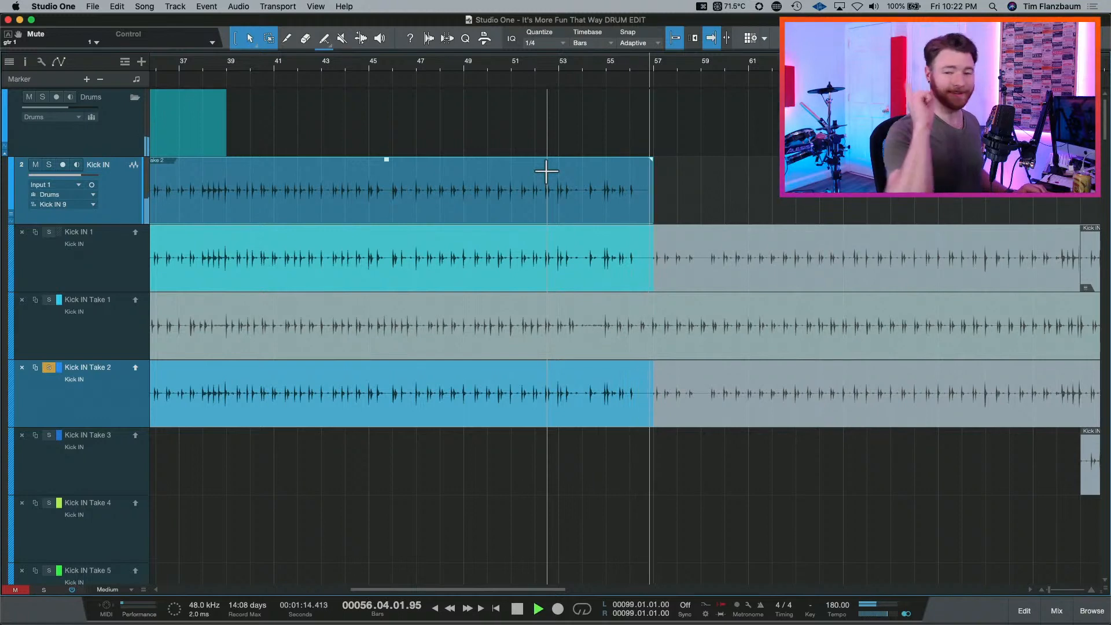
key(space)
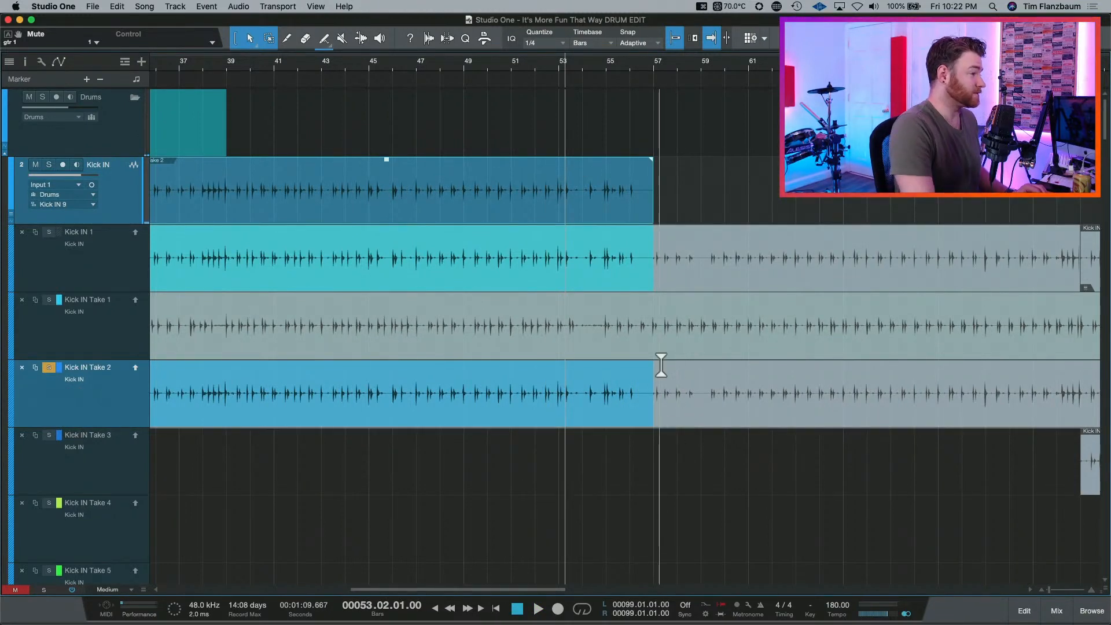
Extend the comped Take 2 event on the Kick IN track to bar 60 and audition it from bar 55.
drag(651, 219, 724, 219)
click(615, 74)
right_click(615, 74)
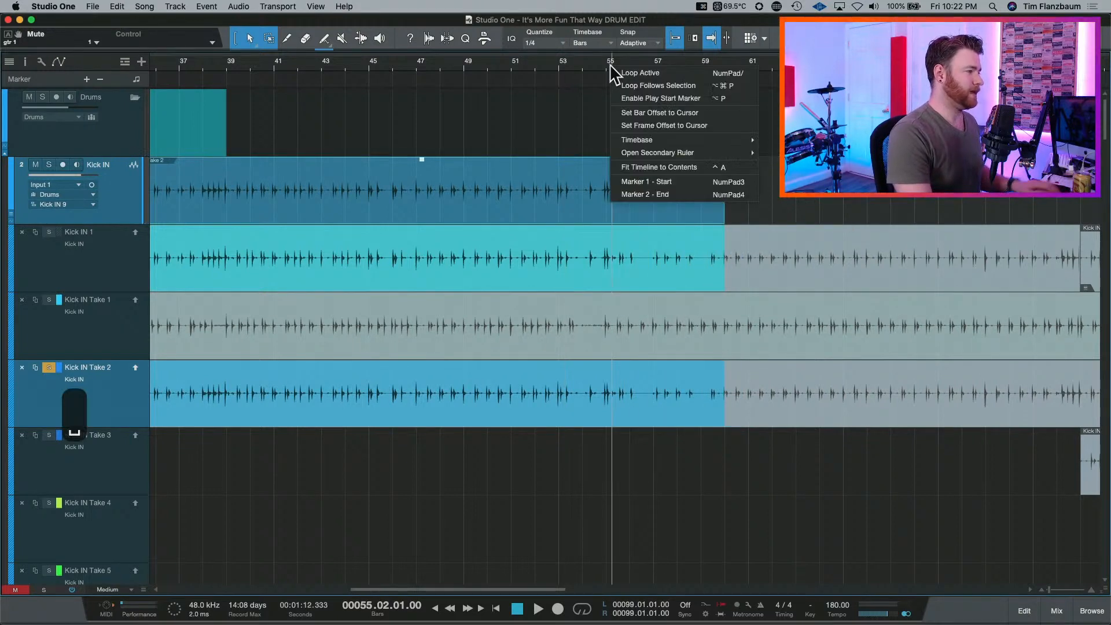
key(Escape)
key(space)
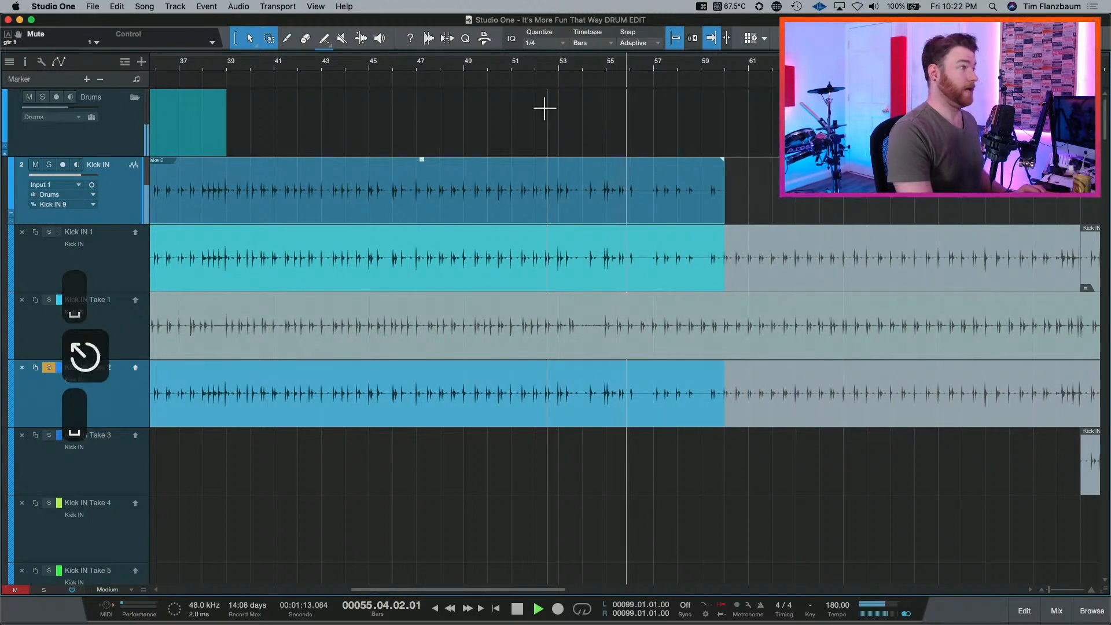
key(space)
key(space)
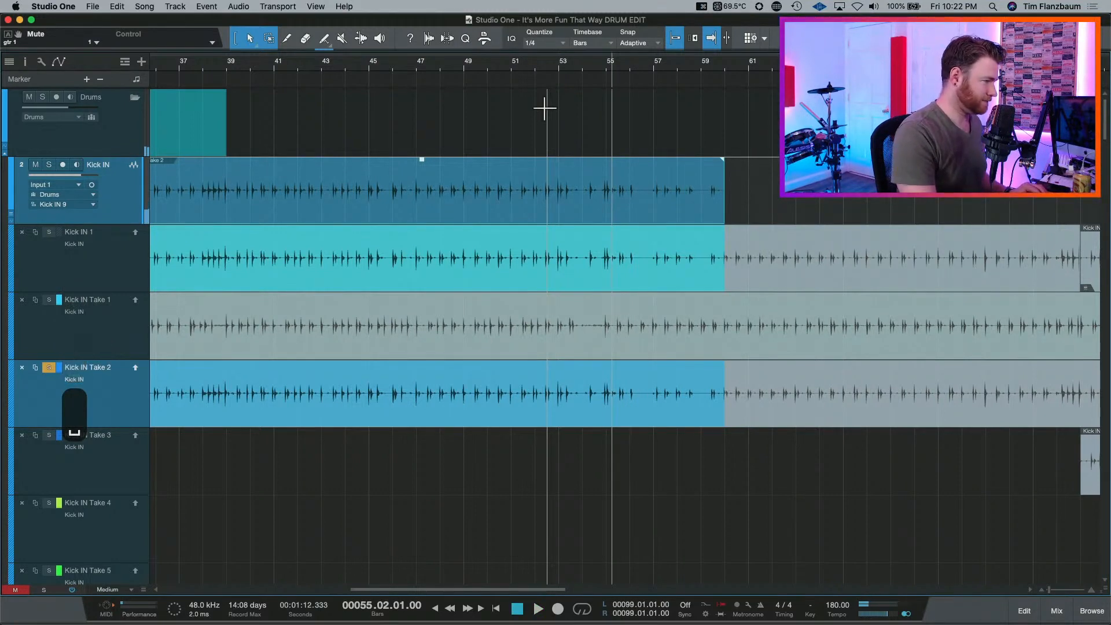
key(space)
Trim the comped Take 2 event back to bar 56 and comp in Kick IN Take 1 from bar 56 to bar 59.
key(e)
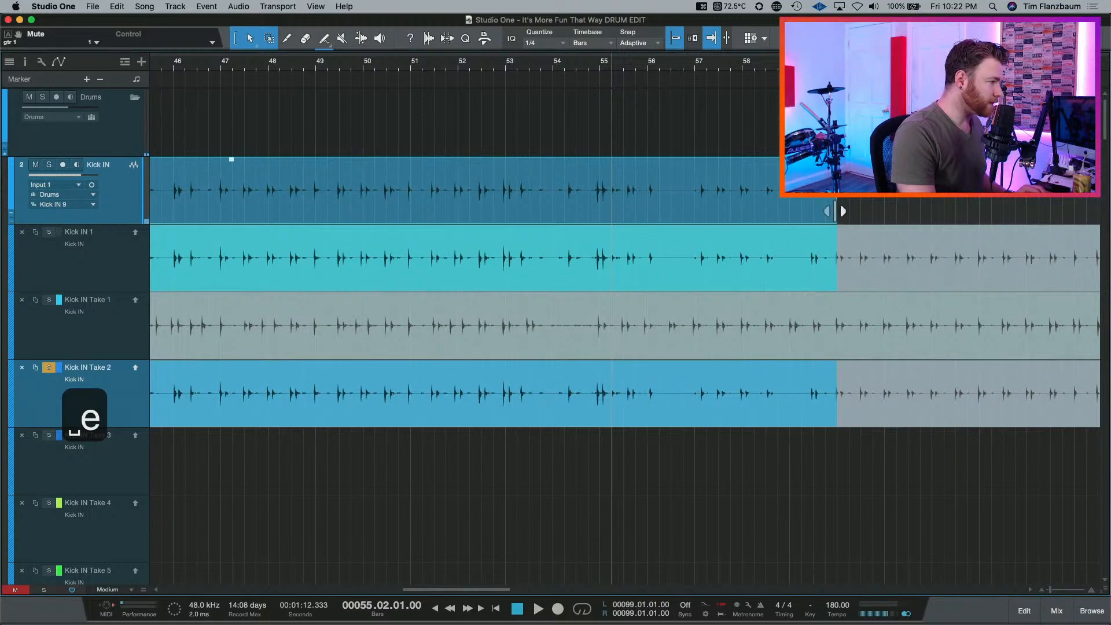
drag(835, 211, 645, 210)
drag(647, 325, 789, 326)
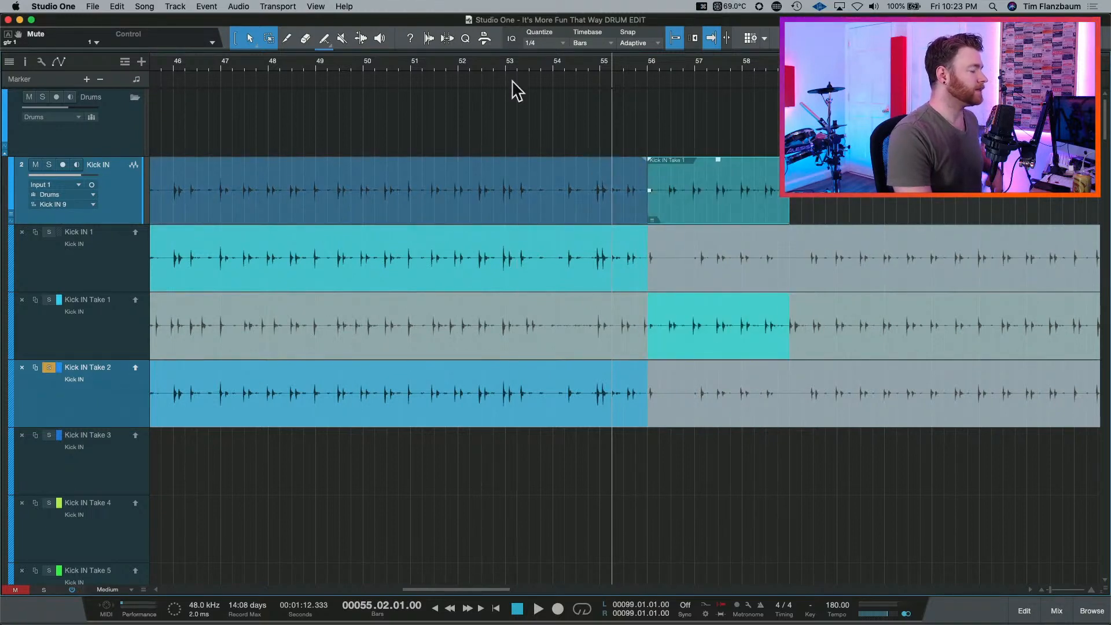
Turn off the Kick IN Take 2 layer solo and audition the comp from bar 52 beat 4 across the take change.
click(496, 64)
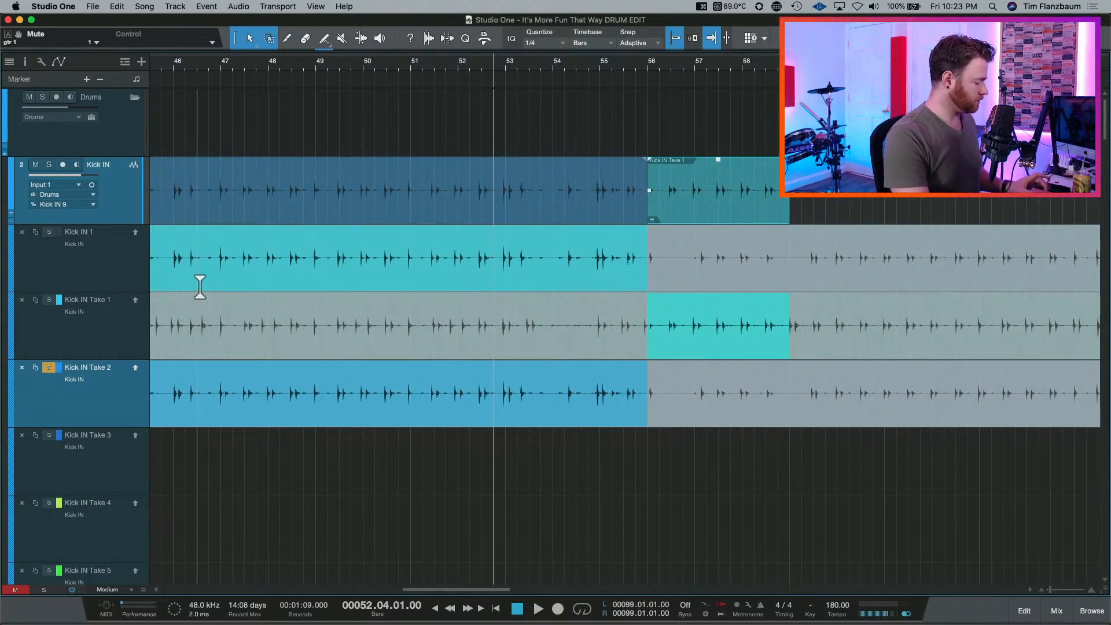
key(s)
key(s)
key(s)
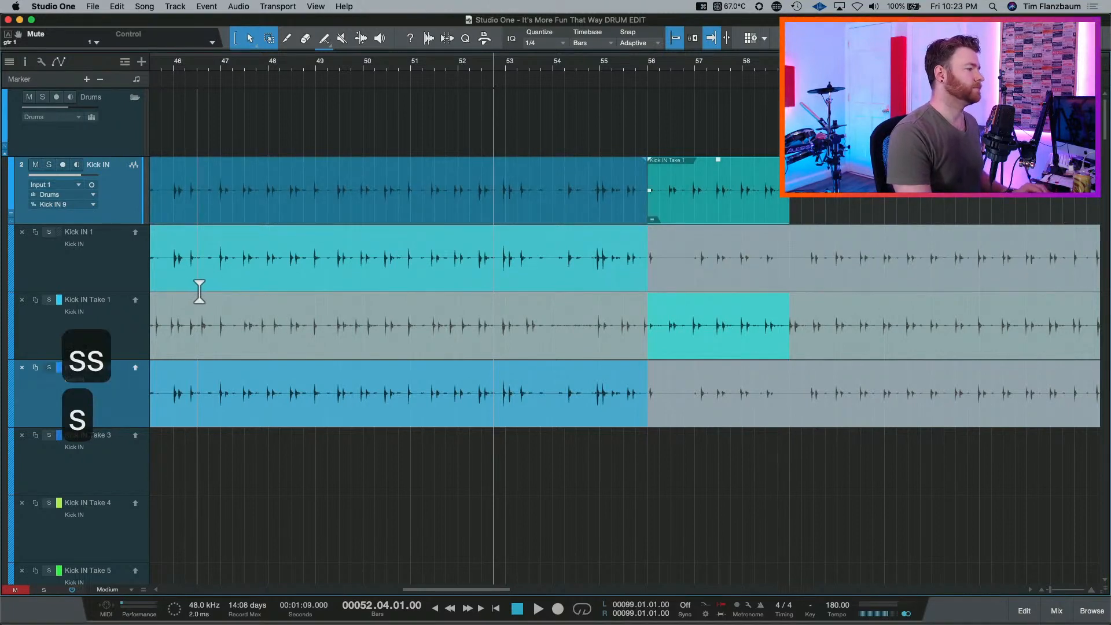
key(space)
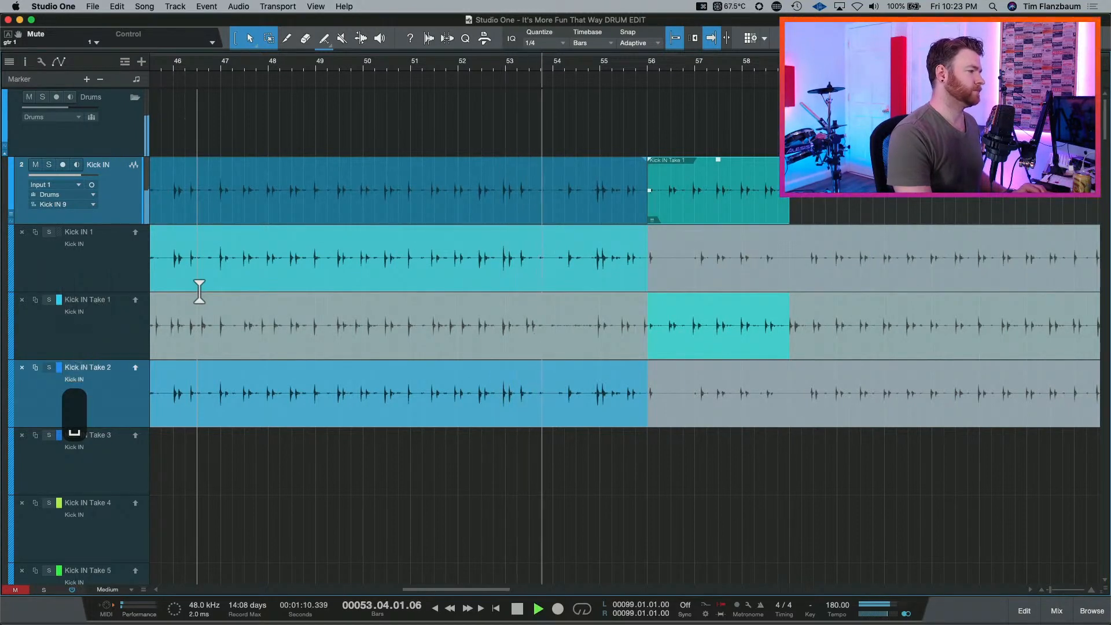
scroll(199, 292, right, 2)
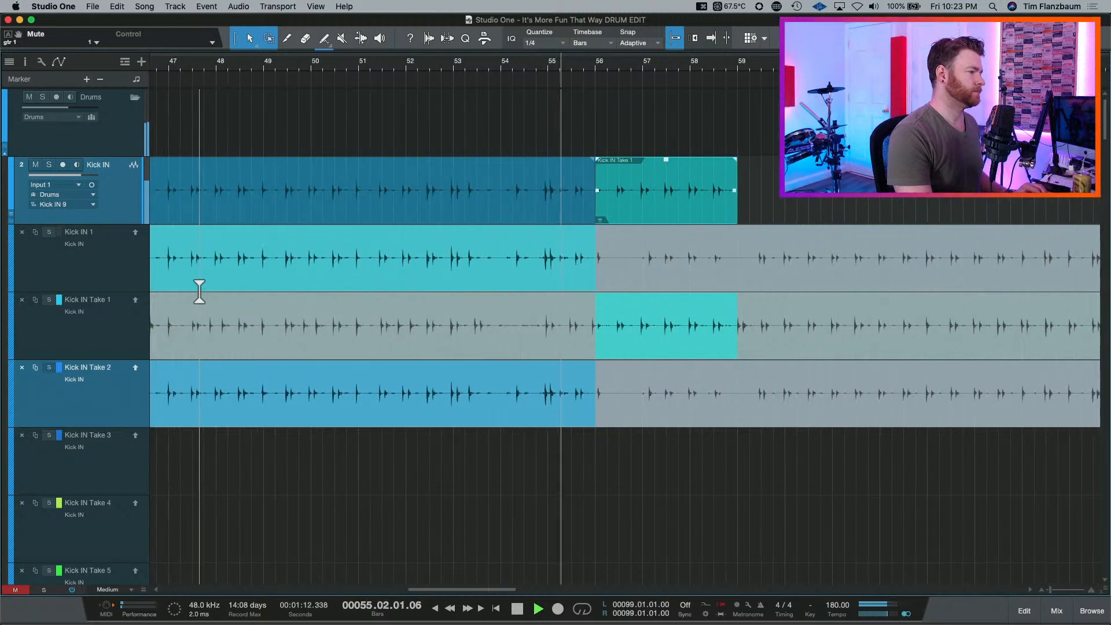
scroll(199, 292, right, 2)
key(space)
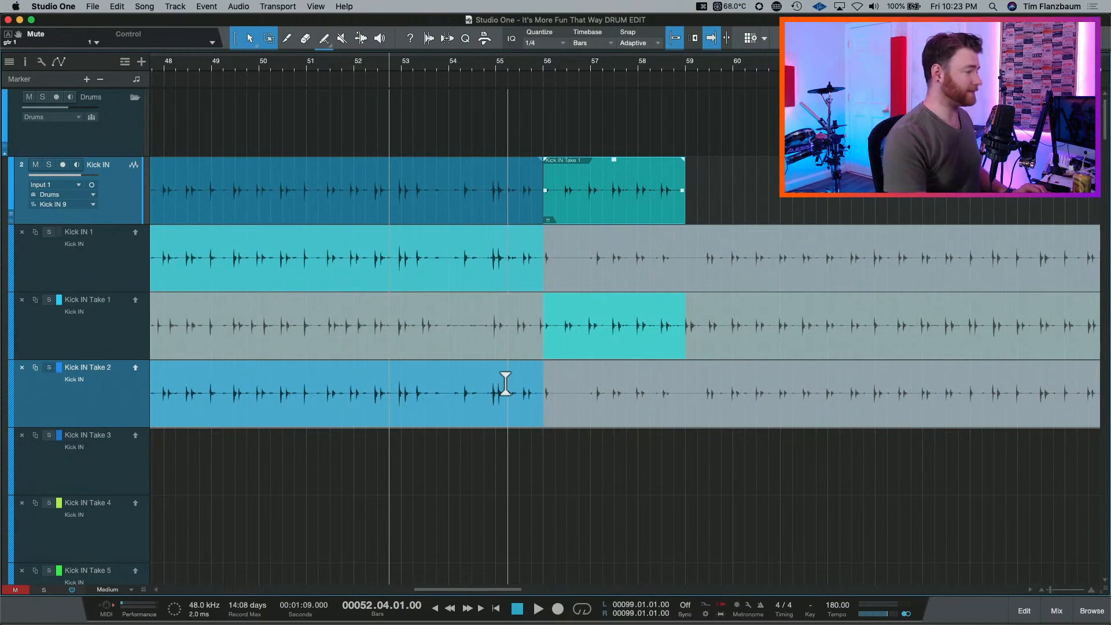
Replay the take change at bar 56 from bar 52 beat 4 and extend the comped Take 1 section to bar 60.
key(space)
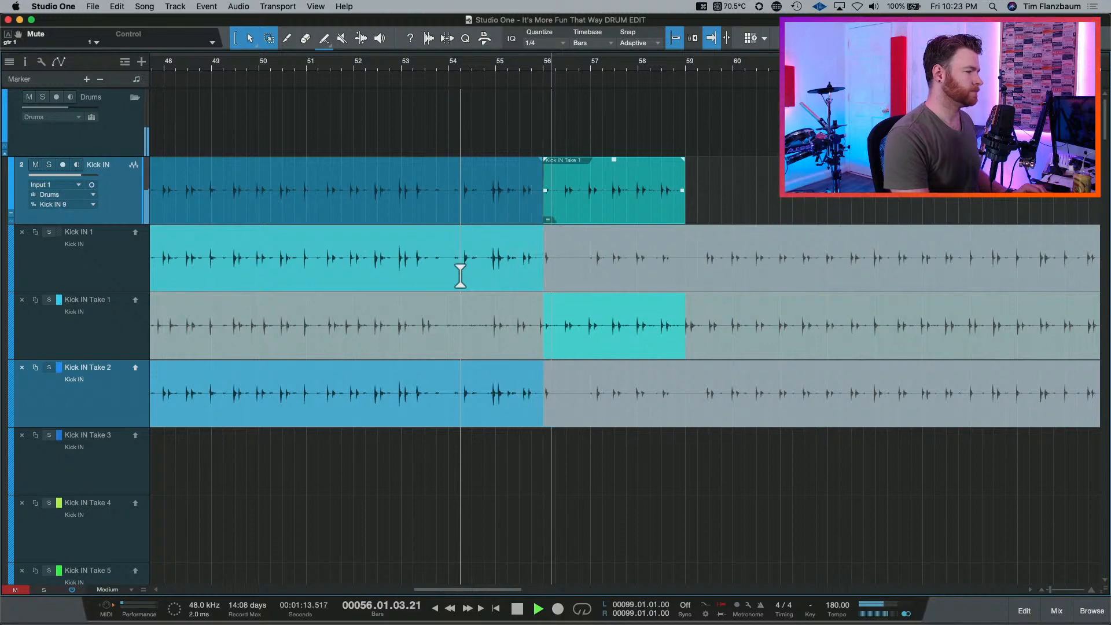
key(space)
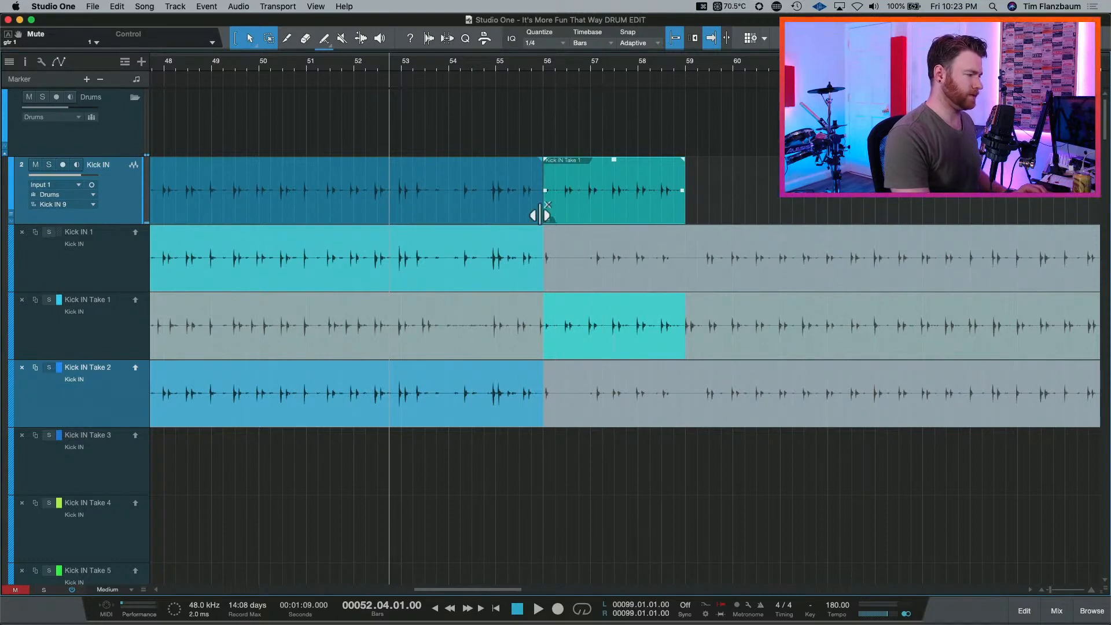
key(space)
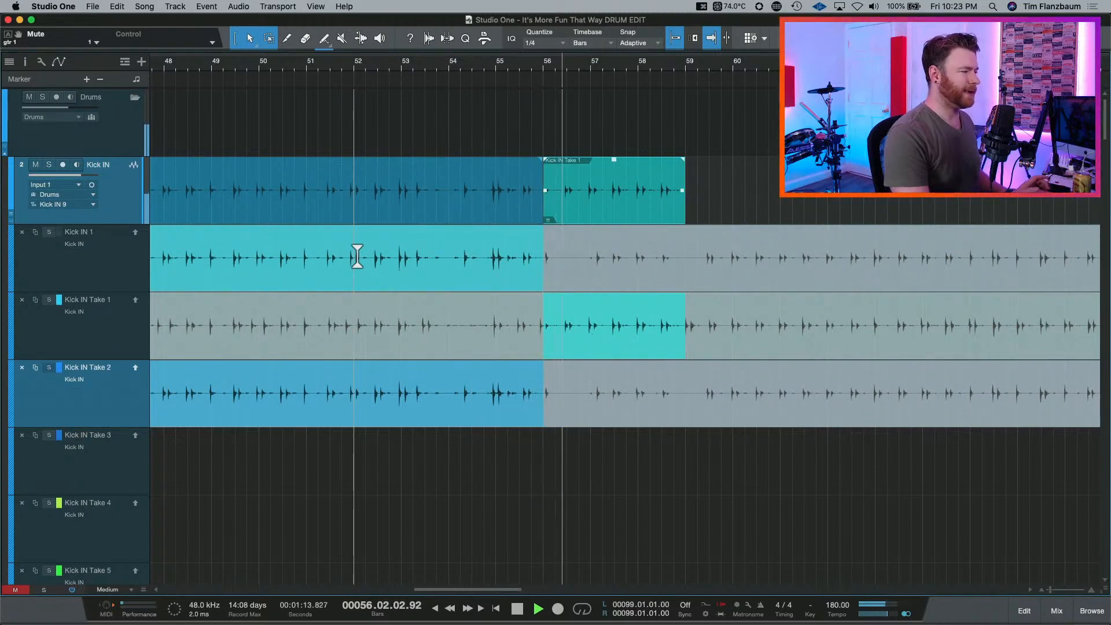
key(space)
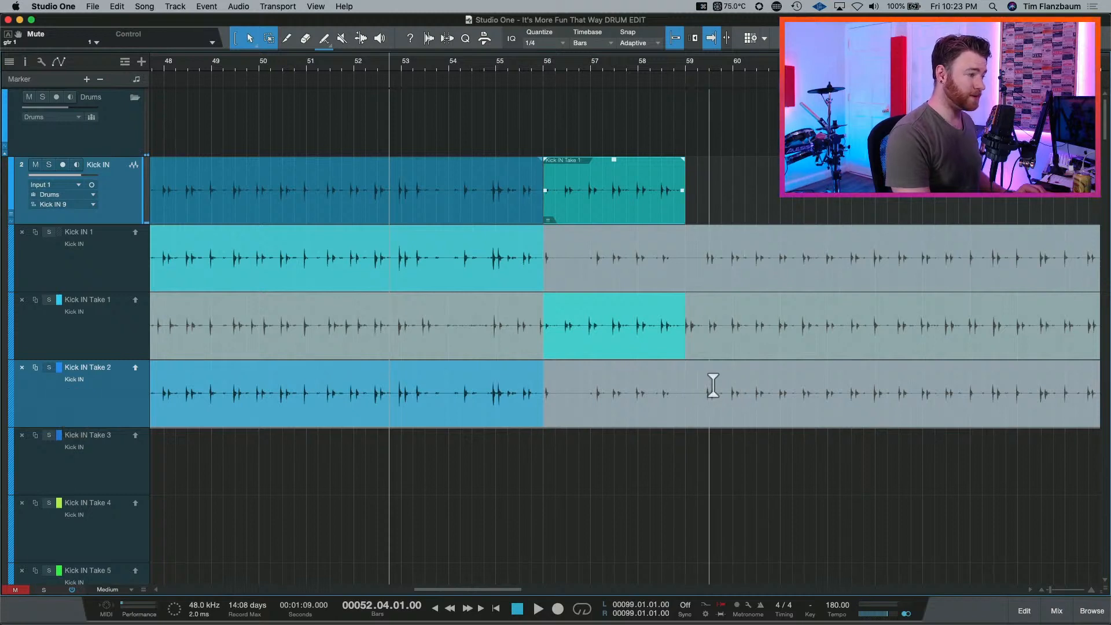
drag(686, 346, 734, 346)
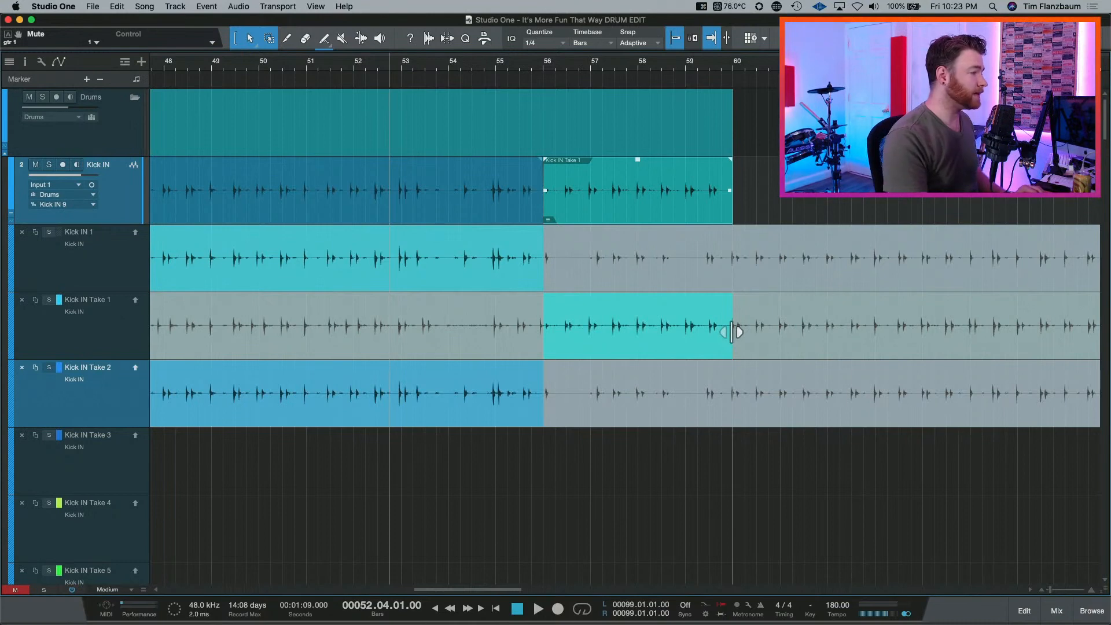
Insert a marker named "Fly Crash Hit" at bar 56, where the comp changes from Take 2 to Take 1.
click(543, 67)
text(y)
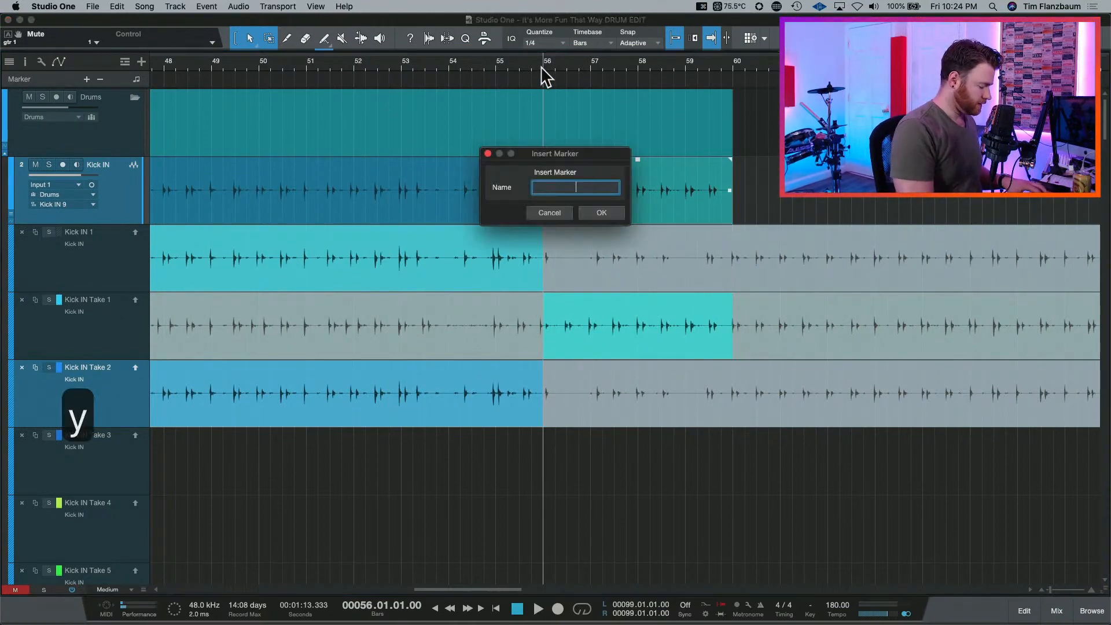
text(Fly Crash)
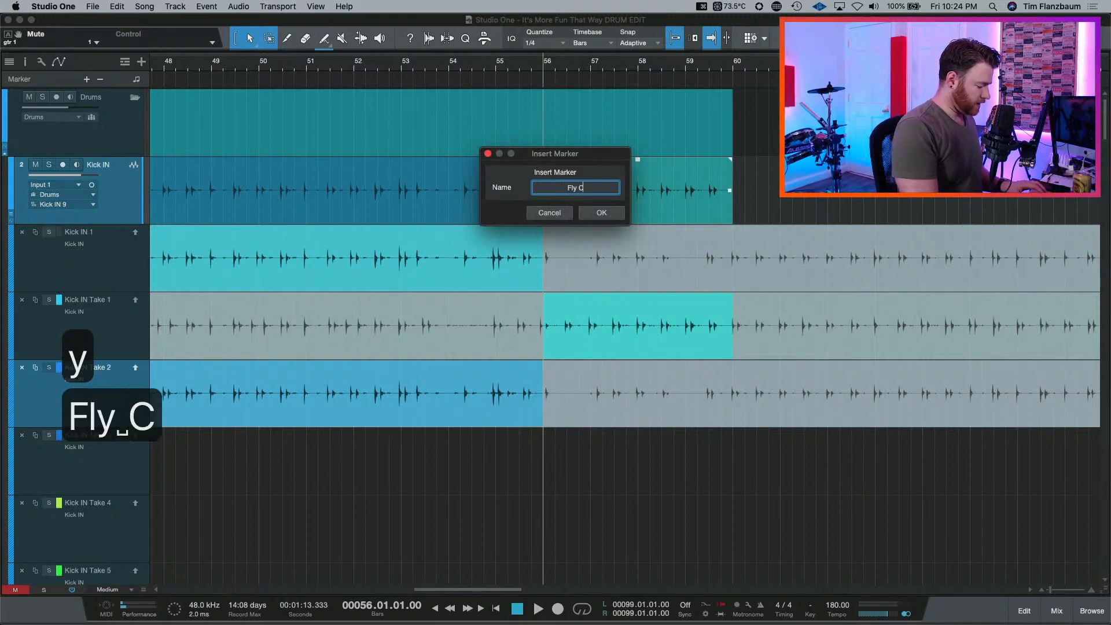
text(t)
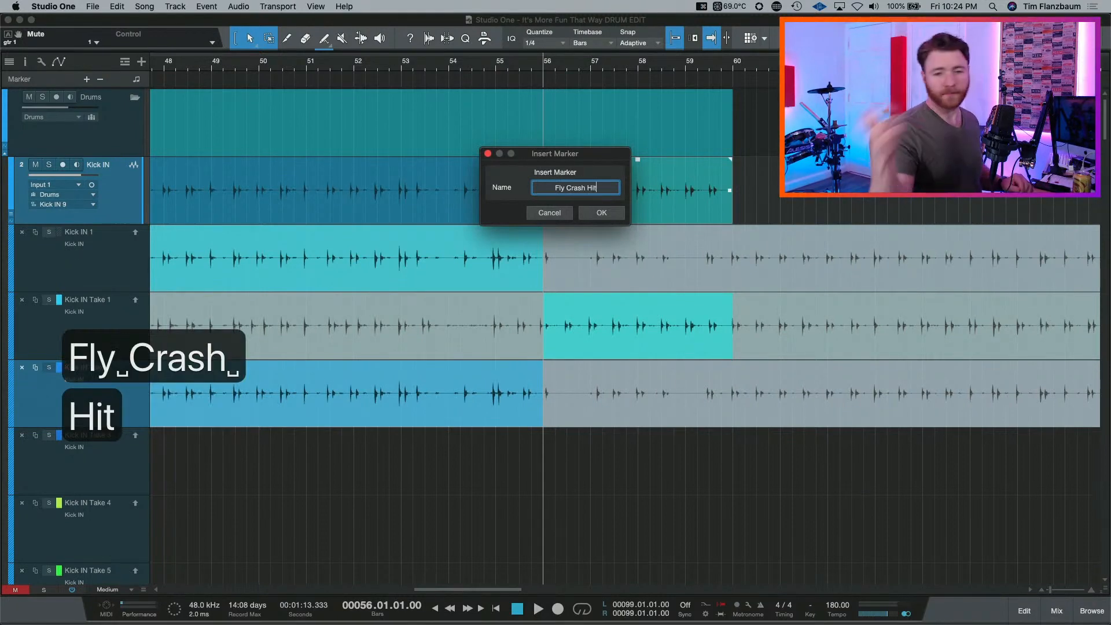
key(Return)
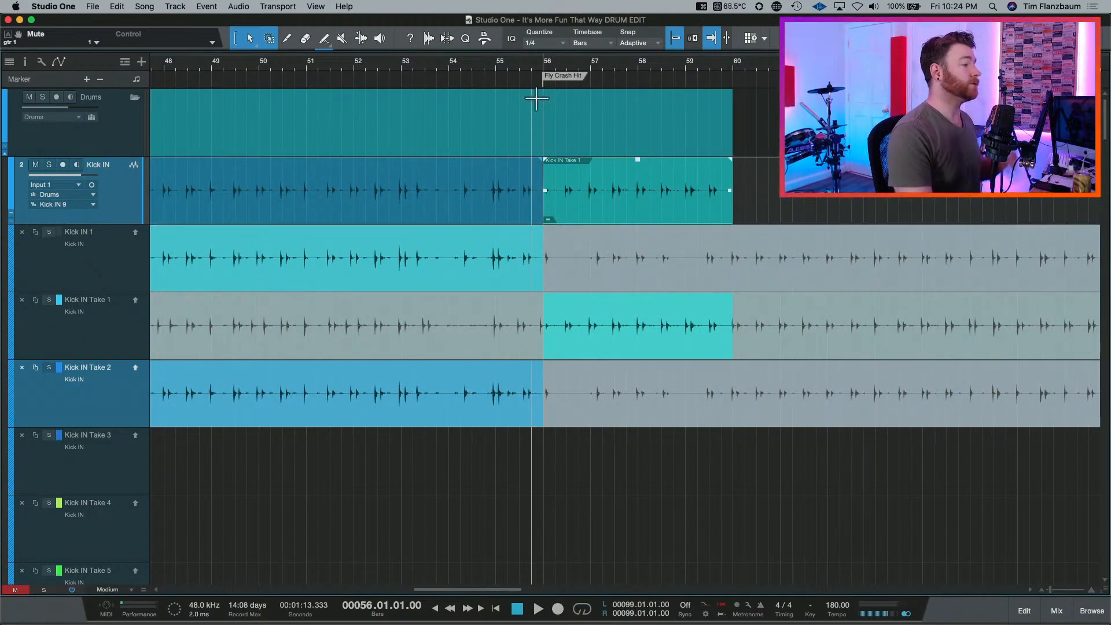
Audition the comp from bar 54 across the Take 2 to Take 1 change at bar 56.
click(455, 70)
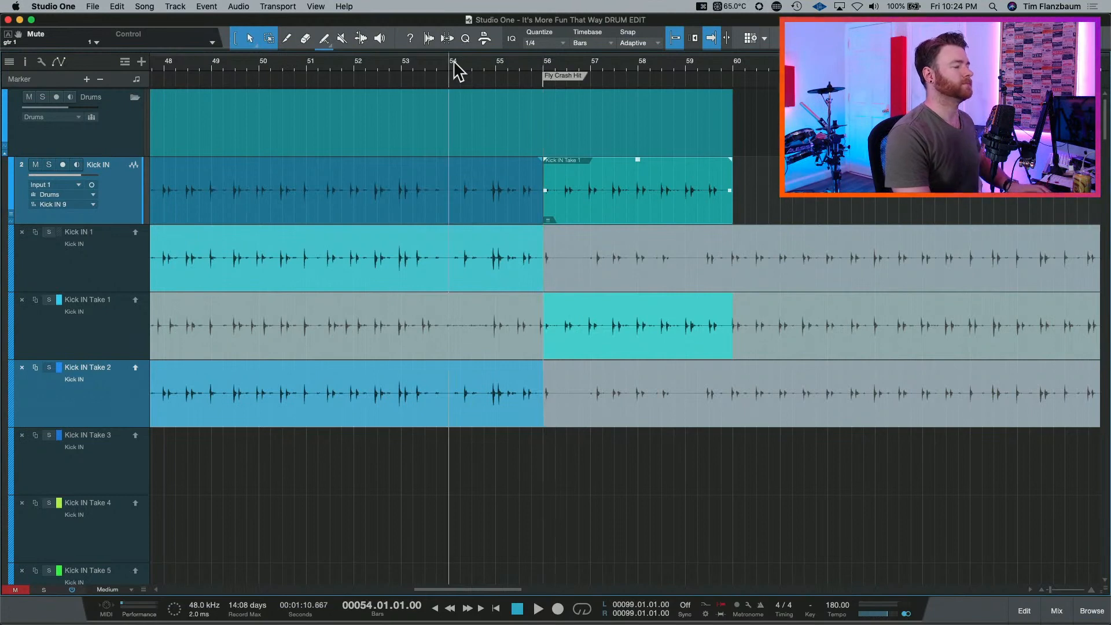
key(space)
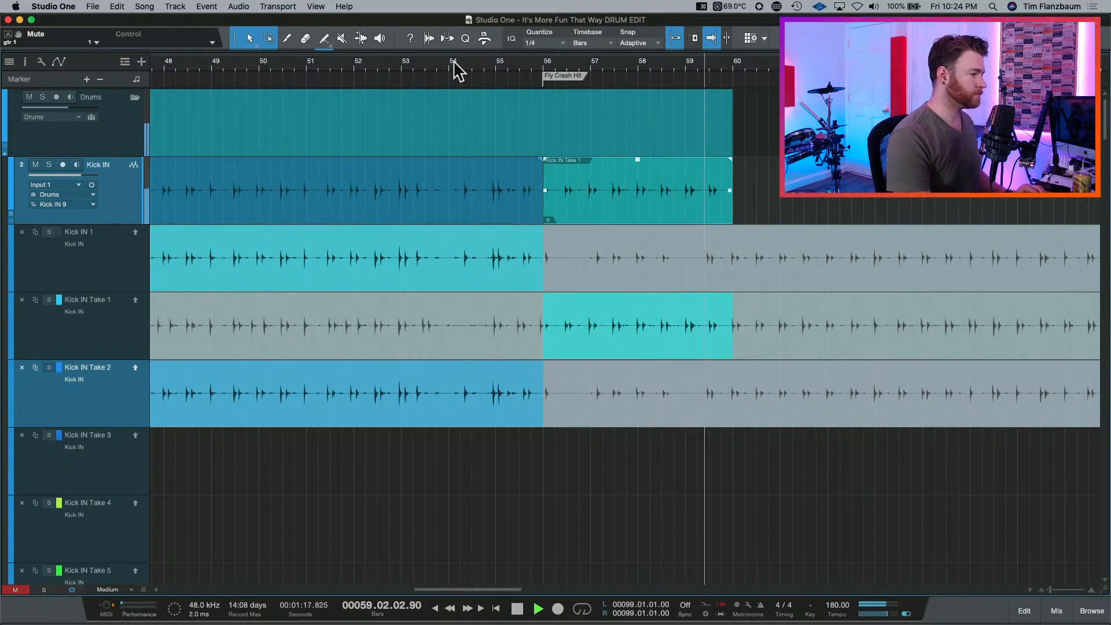
key(space)
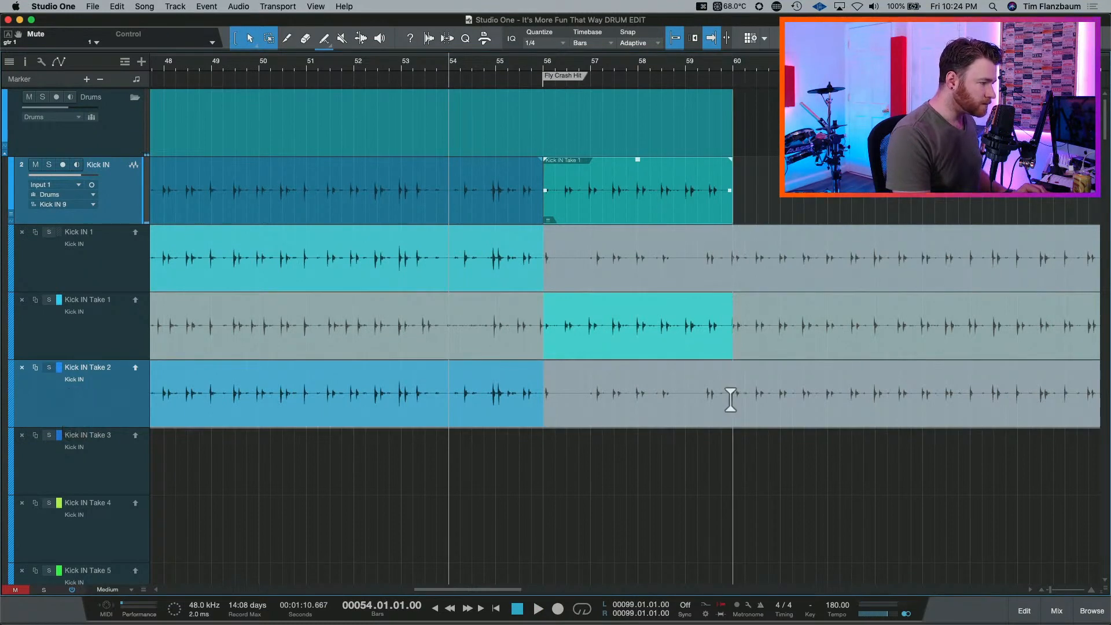
Comp in Kick IN Take 2 from bar 60 to bar 66 and audition the take change from bar 58.
drag(732, 397, 1014, 393)
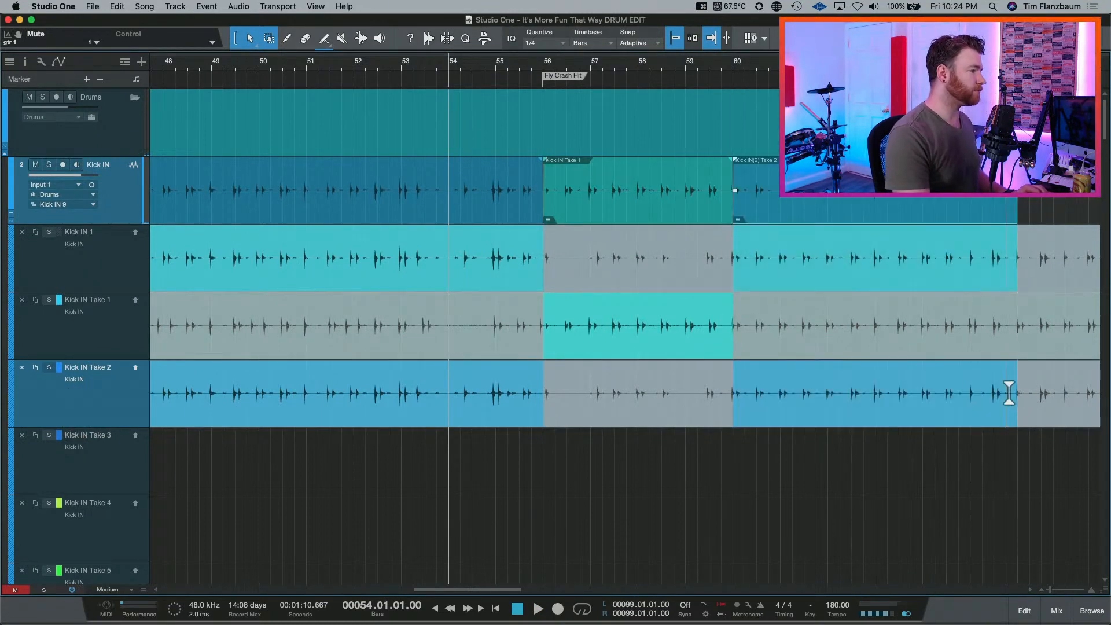
click(678, 64)
key(space)
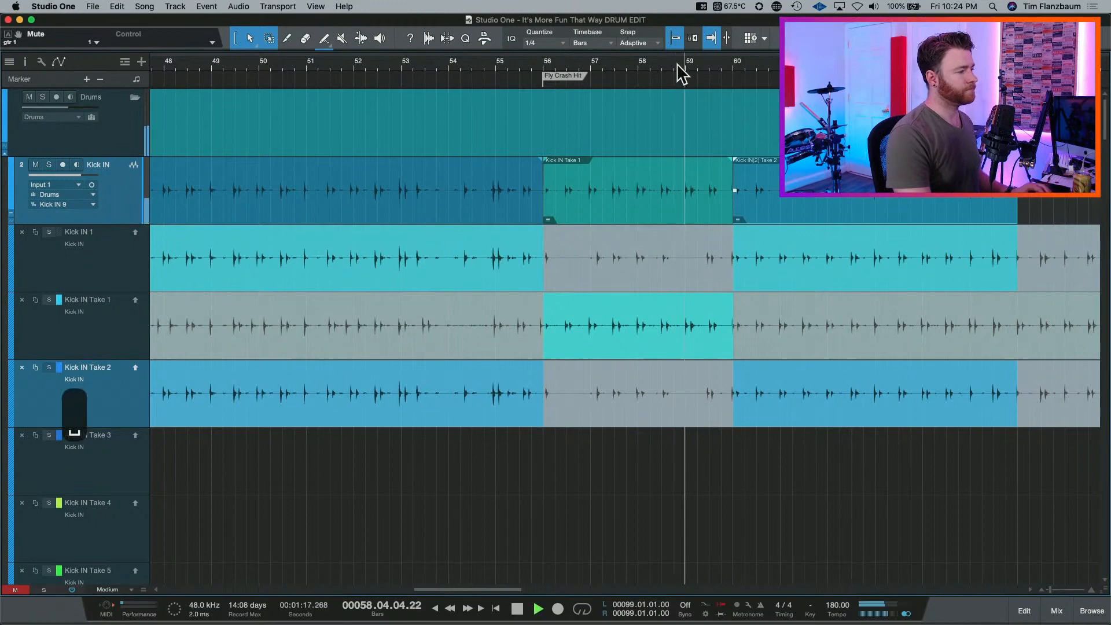
key(space)
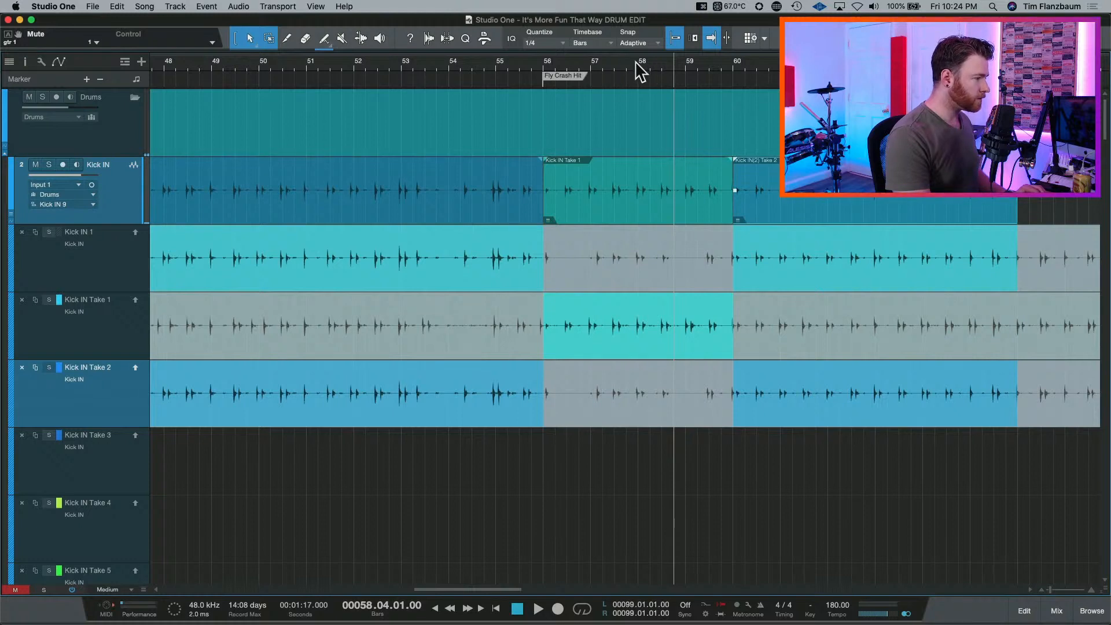
key(space)
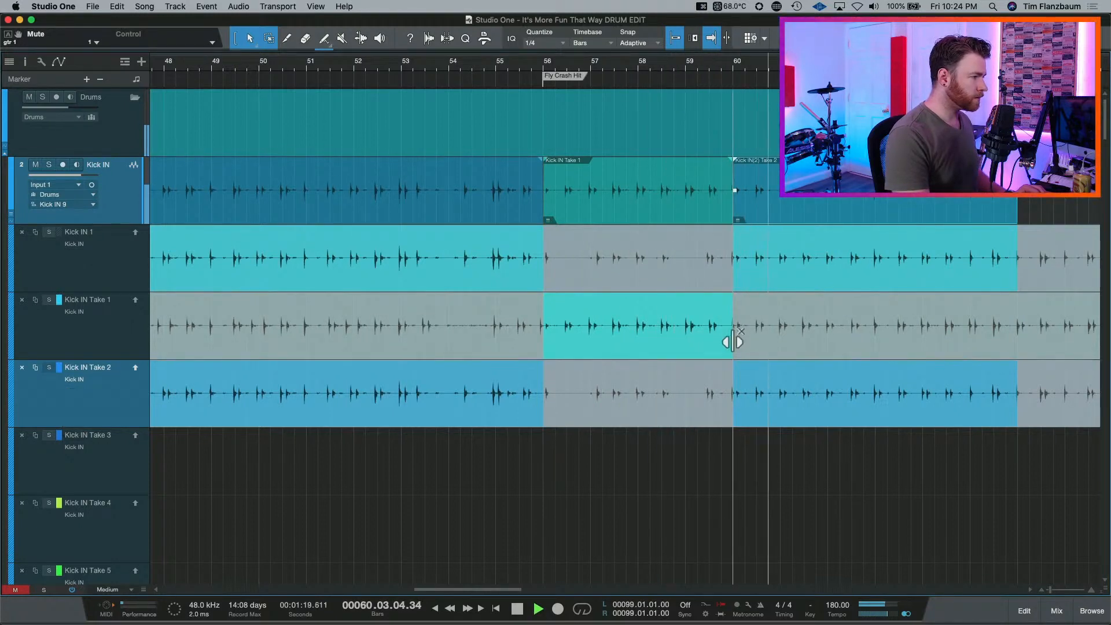
key(space)
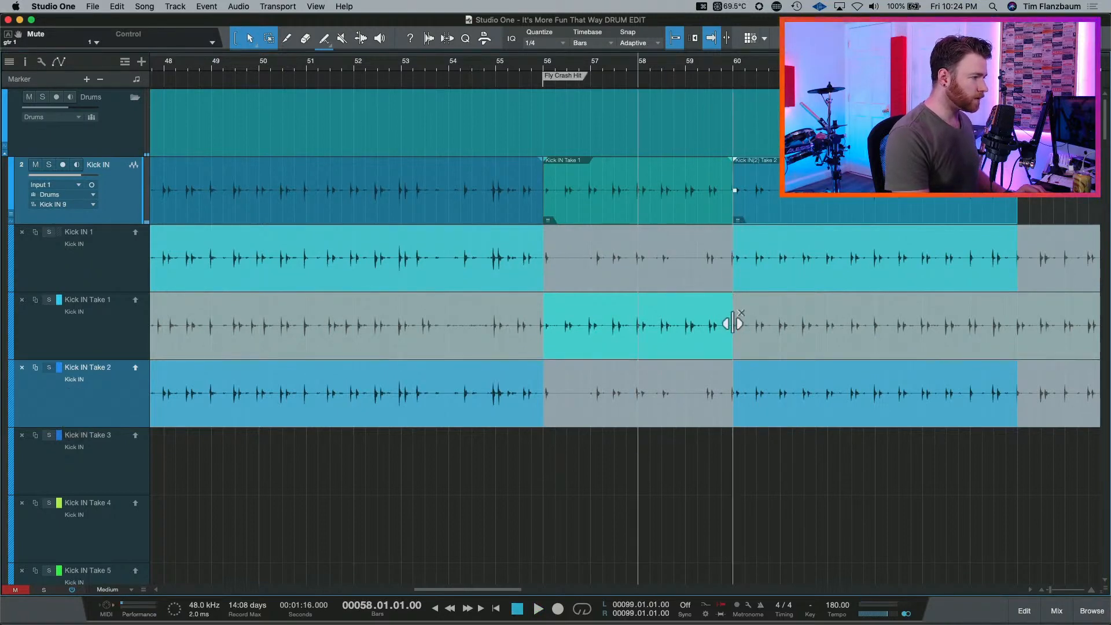
Extend the comped Take 1 section to bar 62 and audition the moved take change from bar 58.
drag(734, 215, 828, 215)
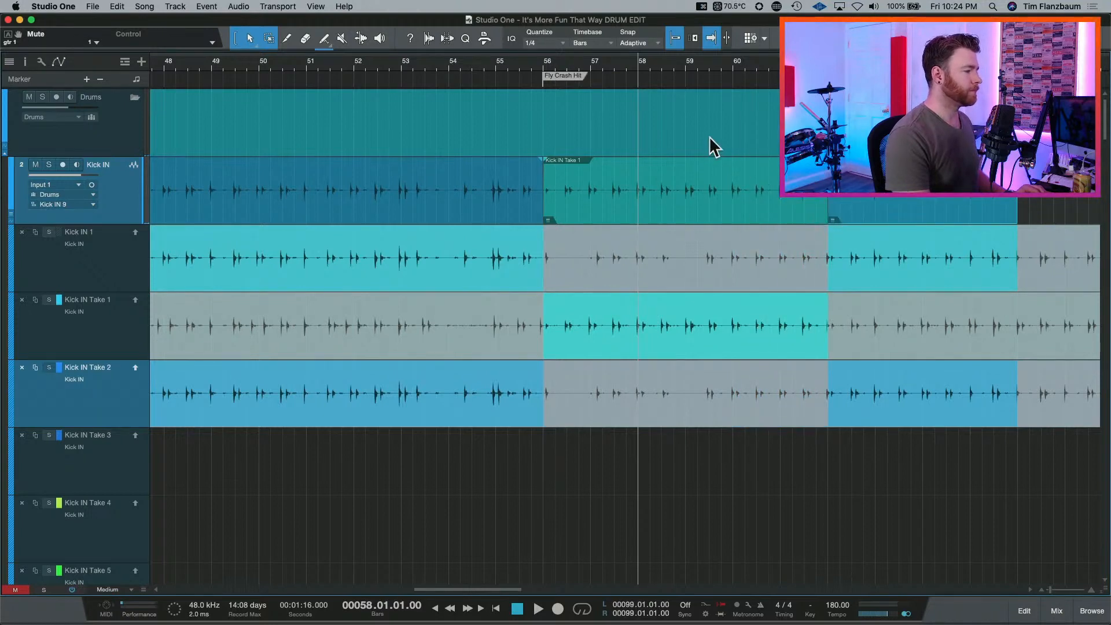
key(space)
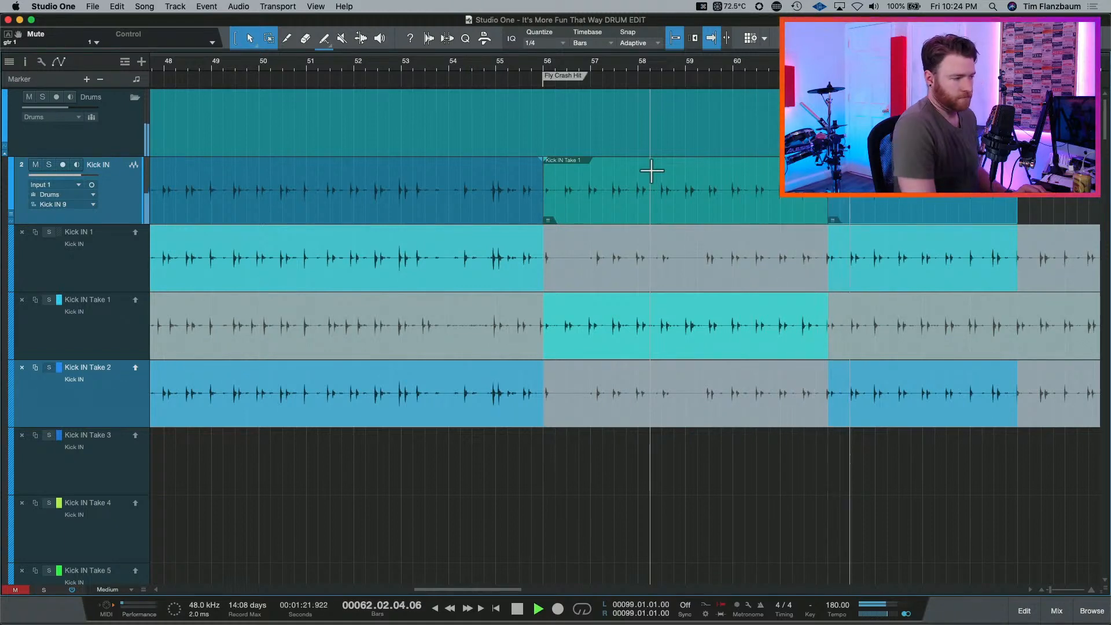
key(space)
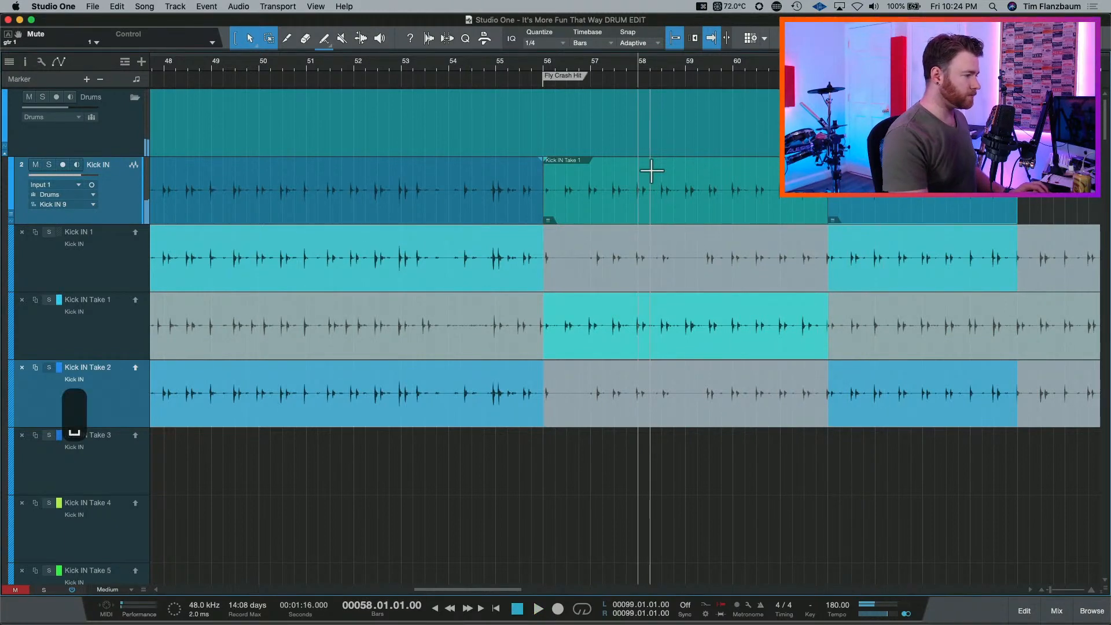
Replay the comp from bar 58 while examining the waveforms around the take change at bar 62.
scroll(515, 290, right, 8)
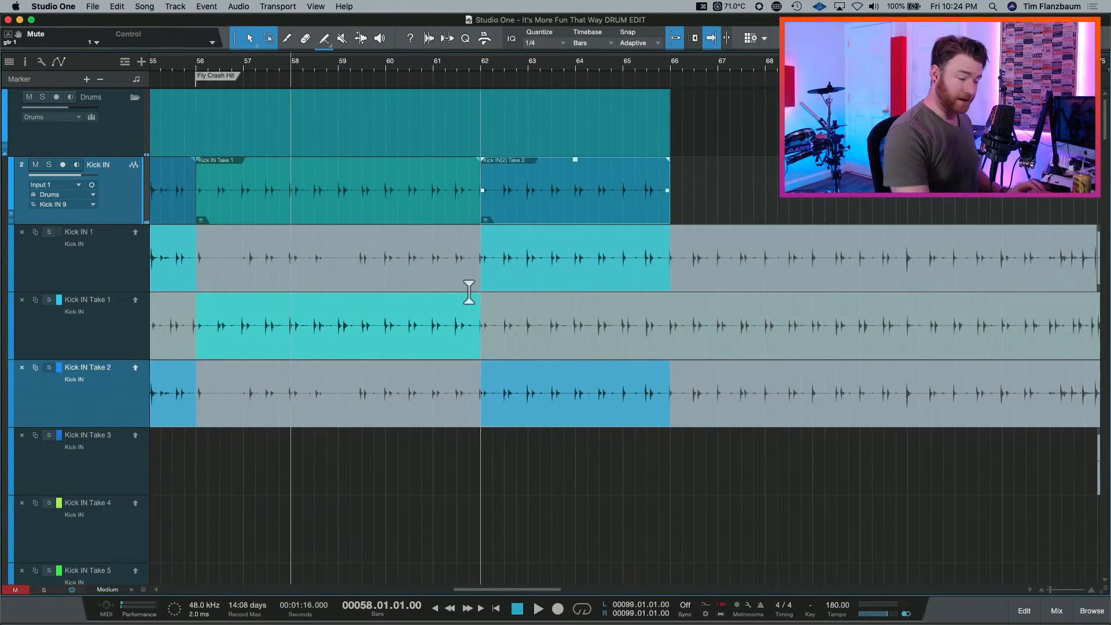
scroll(466, 292, right, 2)
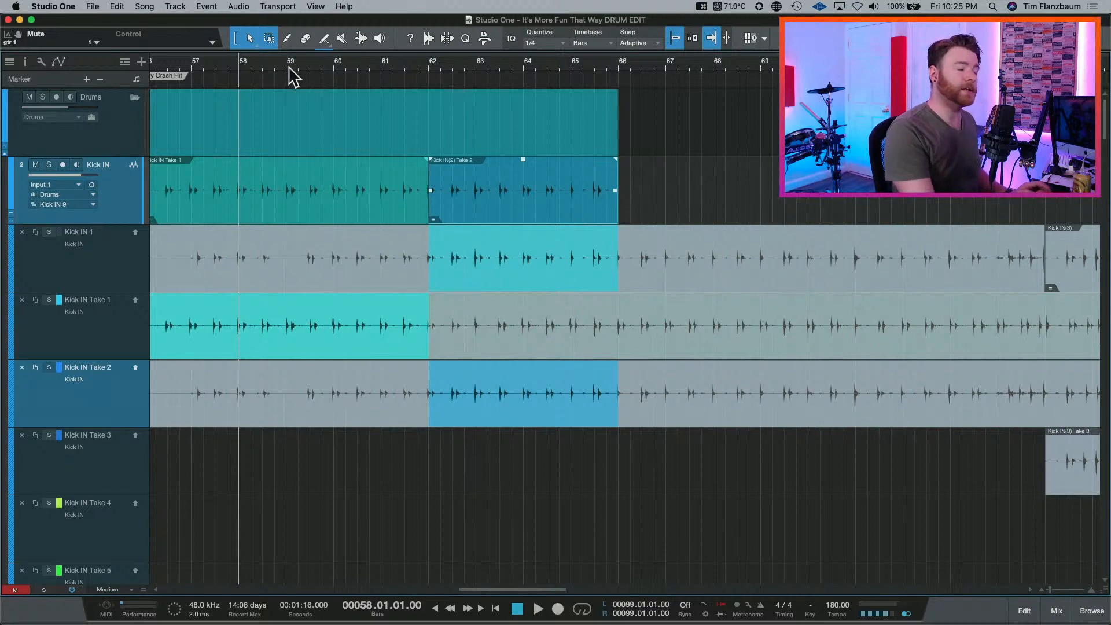
key(space)
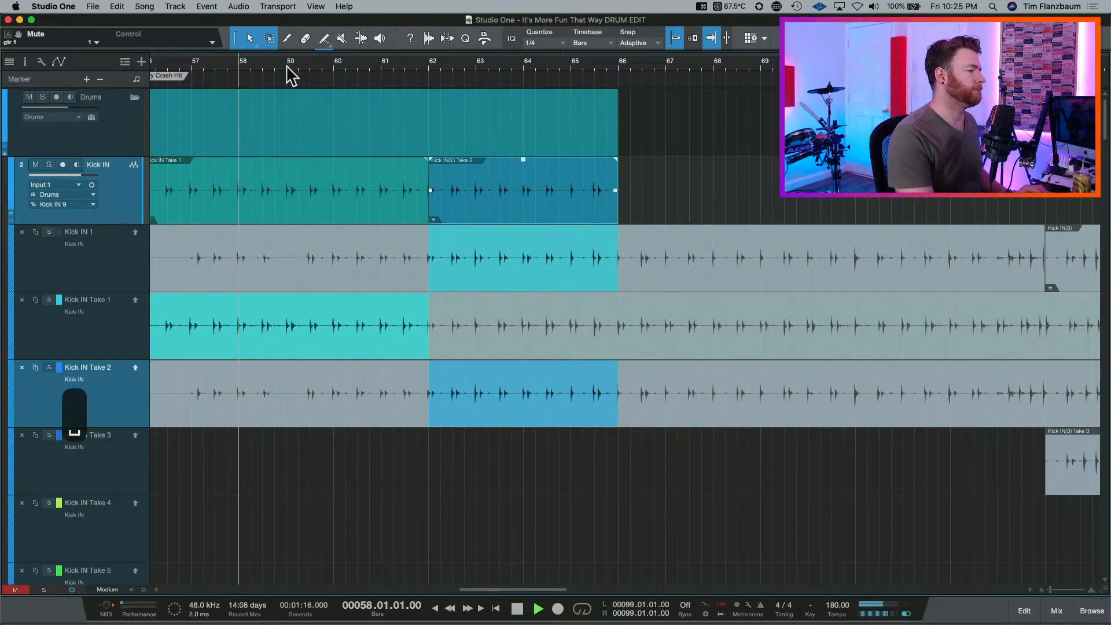
key(e)
key(e)
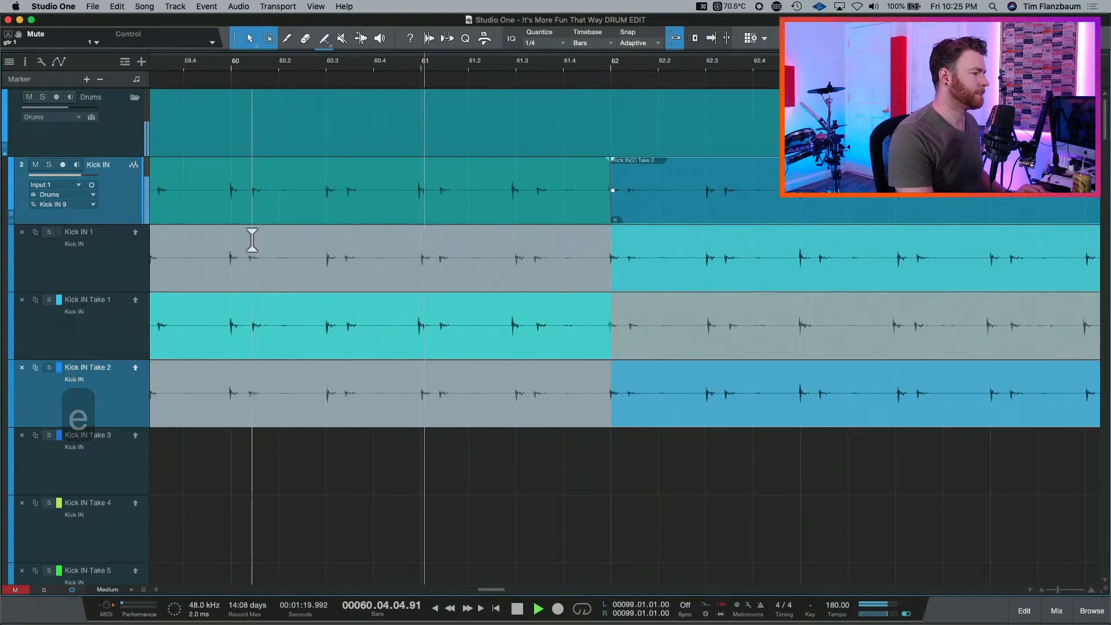
key(space)
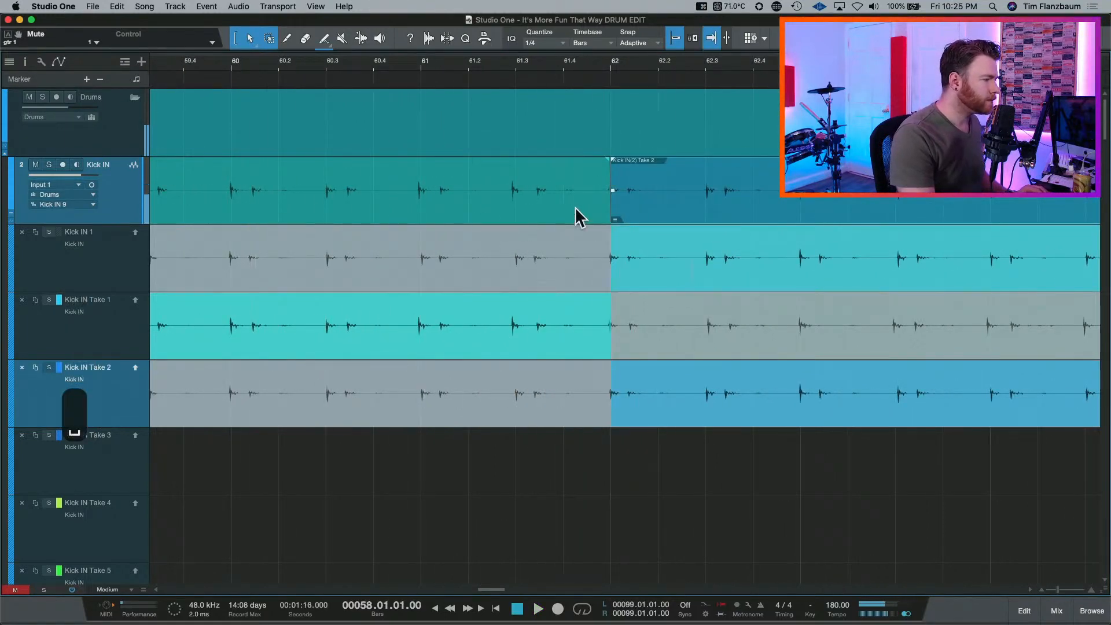
Trim the Take 1 to Take 2 transition back to 61.04.04.76, just before the kick hit at bar 62.
key(e)
key(w)
key(w)
key(w)
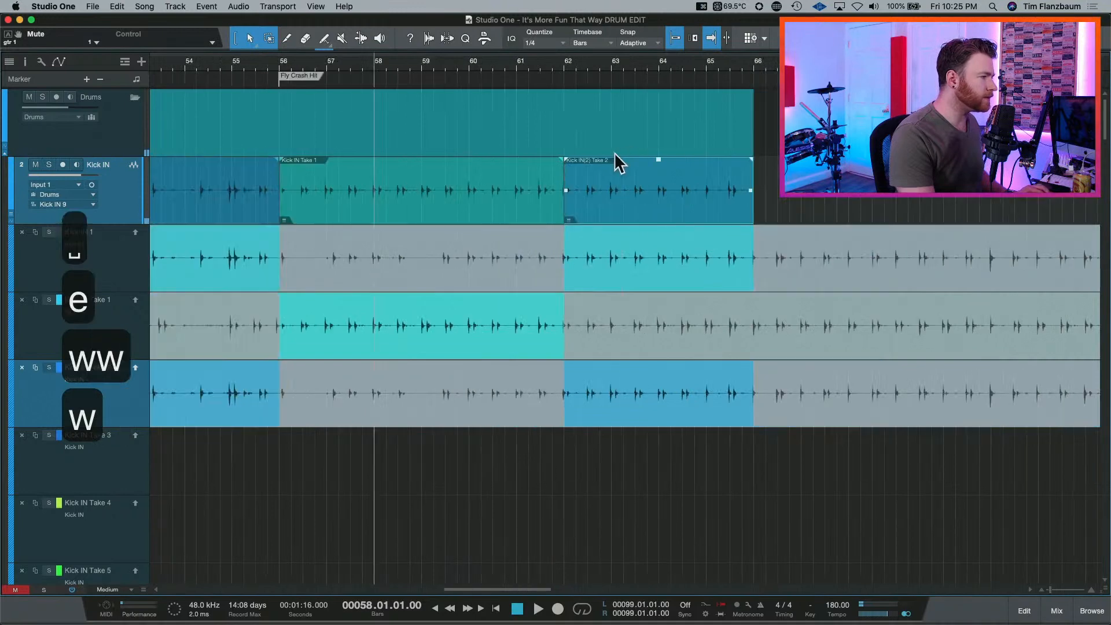
click(550, 68)
scroll(516, 269, right, 2)
key(e)
key(e)
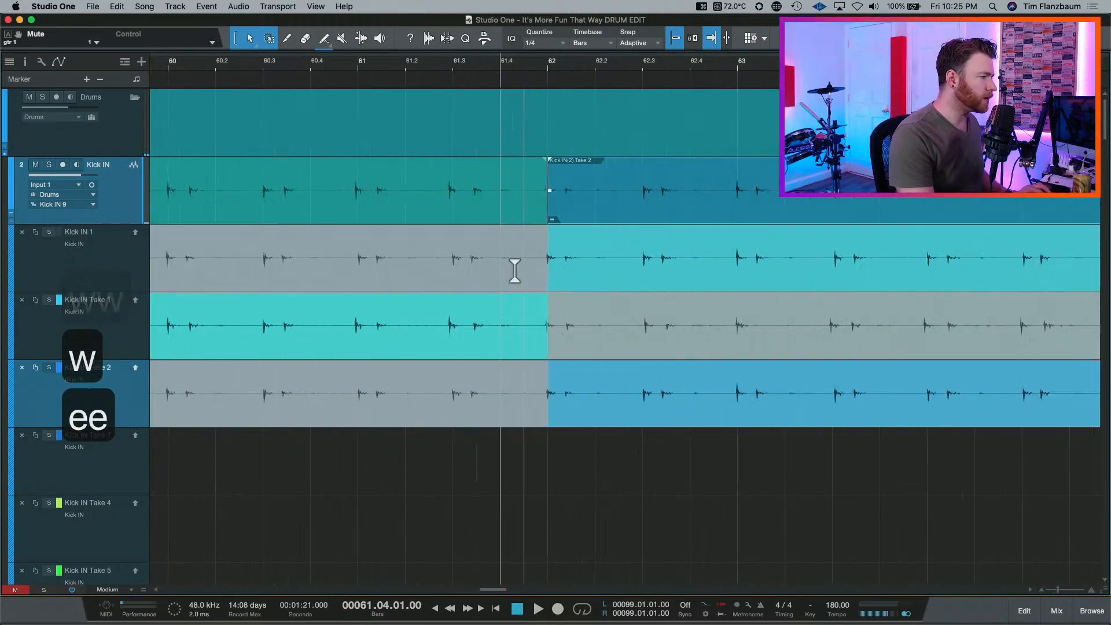
key(e)
key(e)
key(e)
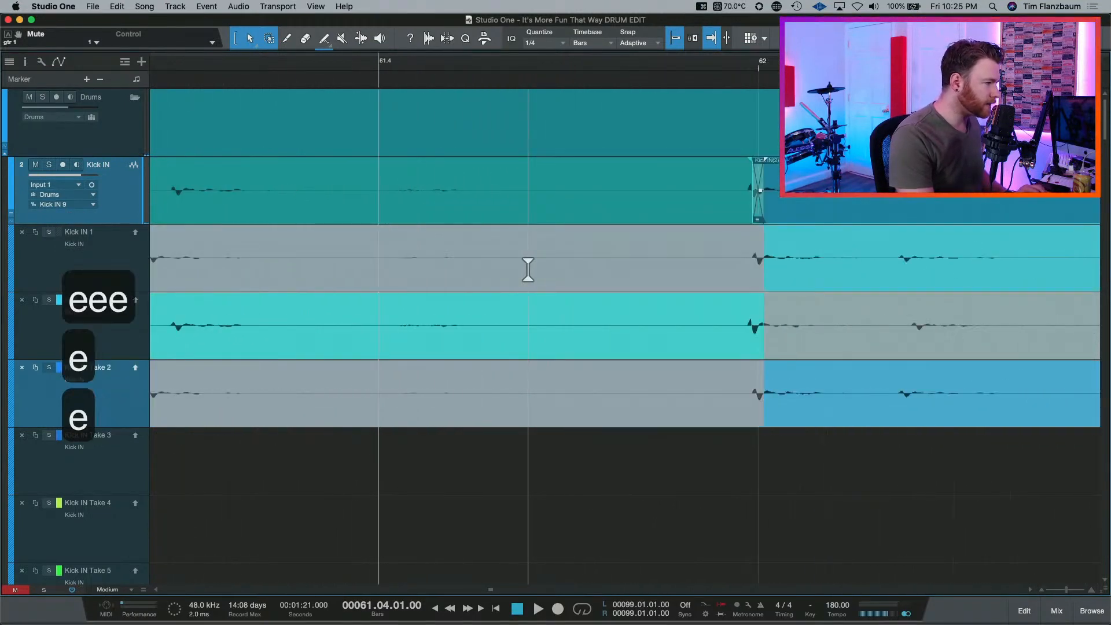
scroll(528, 270, right, 3)
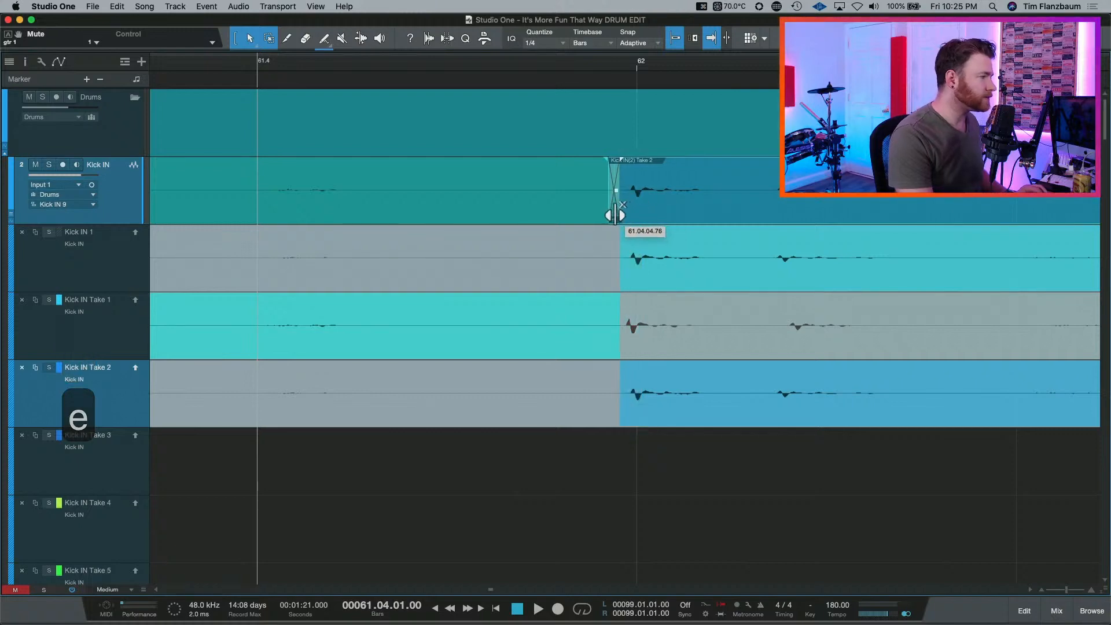
key(w)
key(w)
key(w)
key(w)
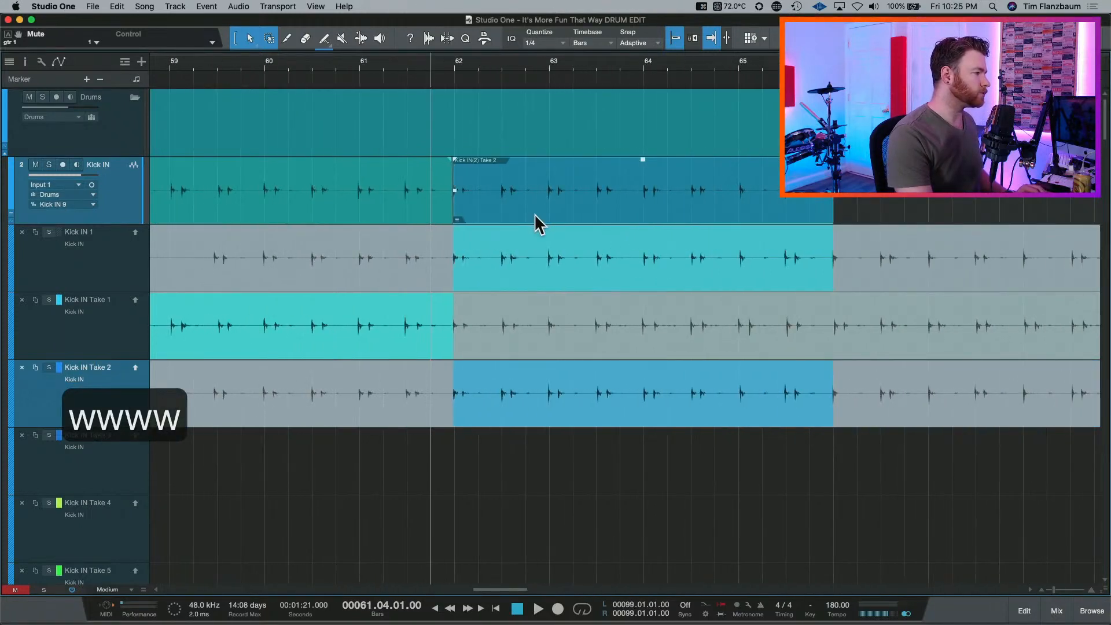
key(w)
Audition the bar 62 transition from bar 60 beat 2 and extend the comped Take 2 event to about bar 71.
key(space)
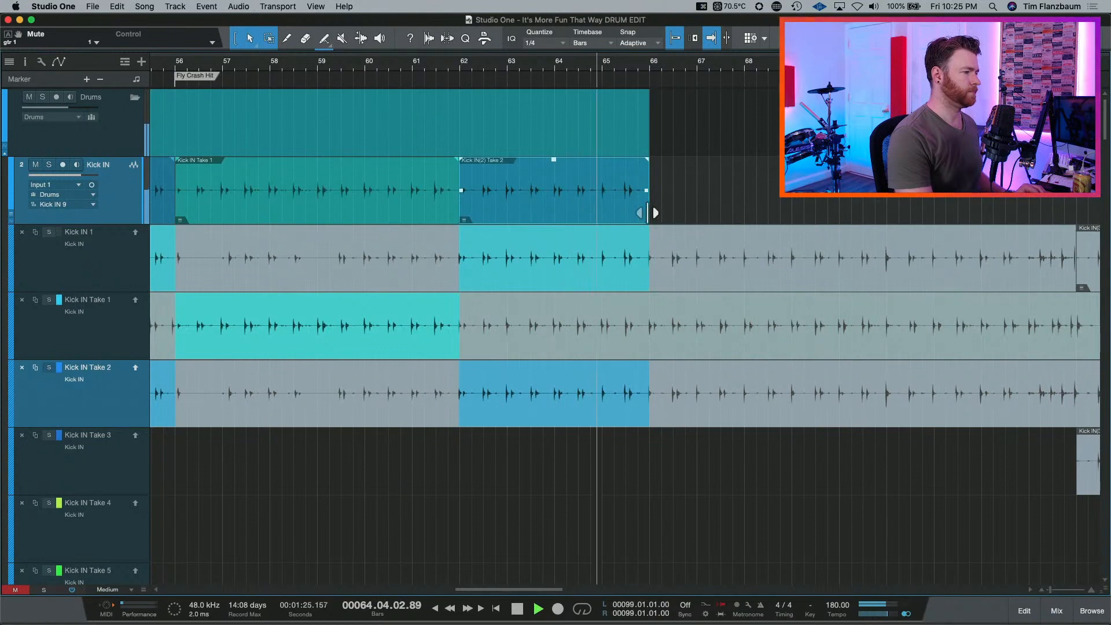
drag(647, 213, 891, 211)
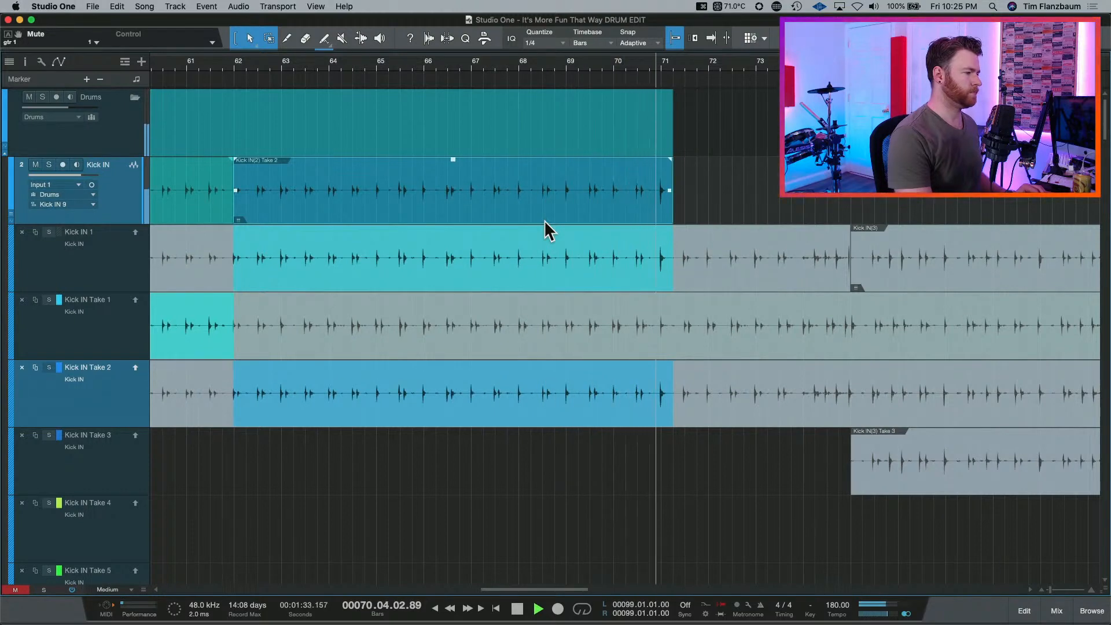
key(space)
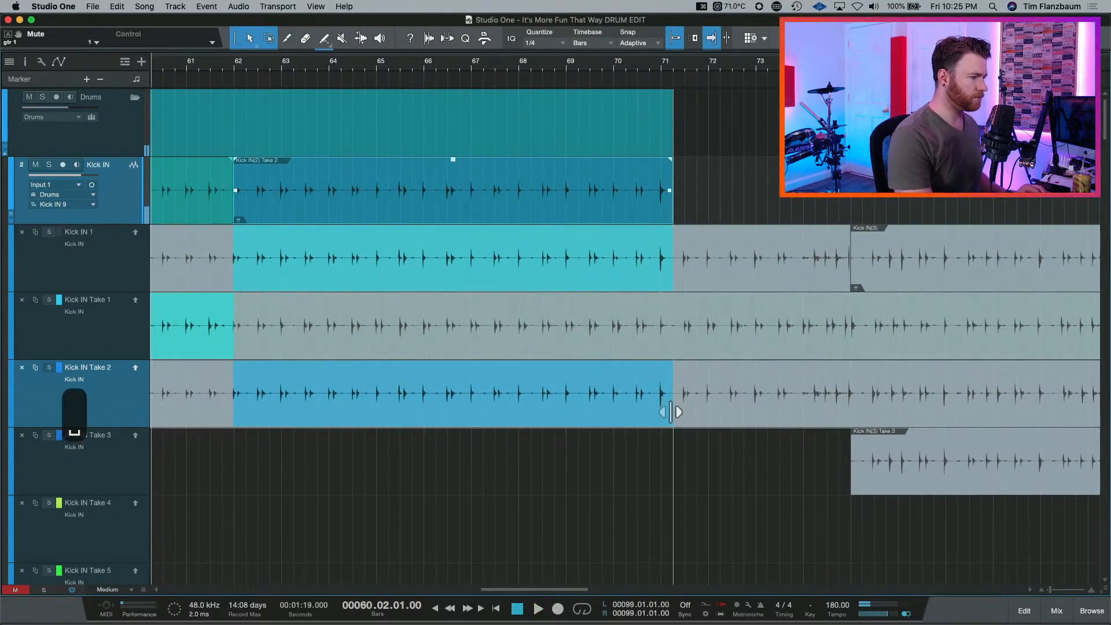
Extend the comped Kick IN Take 2 section to bar 75 and audition it from bar 70 beat 4.
drag(675, 409, 852, 409)
click(650, 68)
key(space)
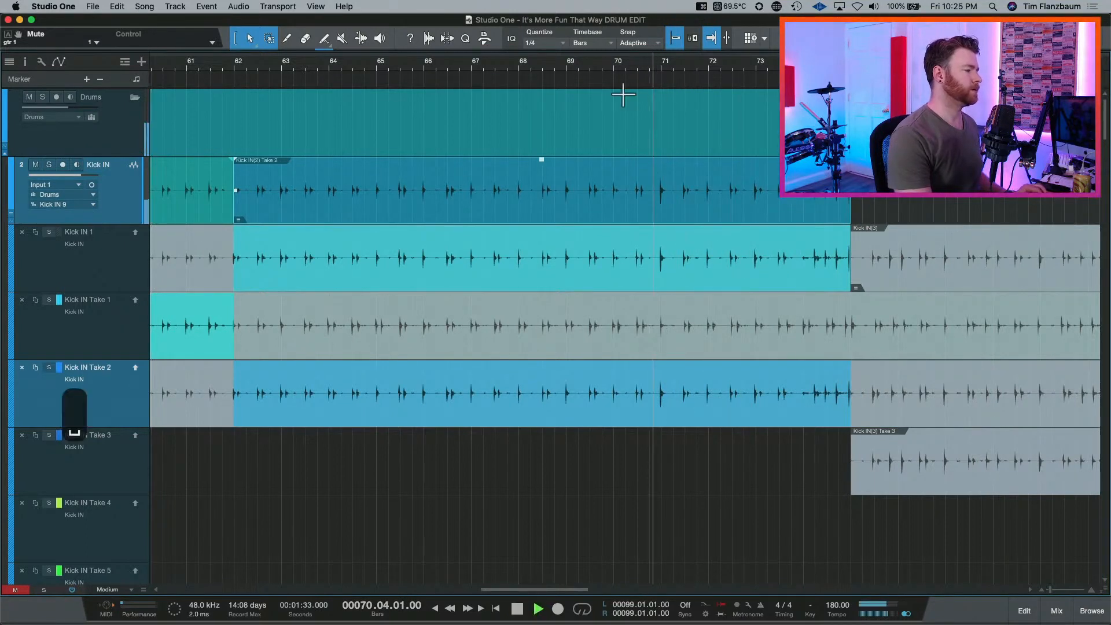
scroll(436, 230, right, 4)
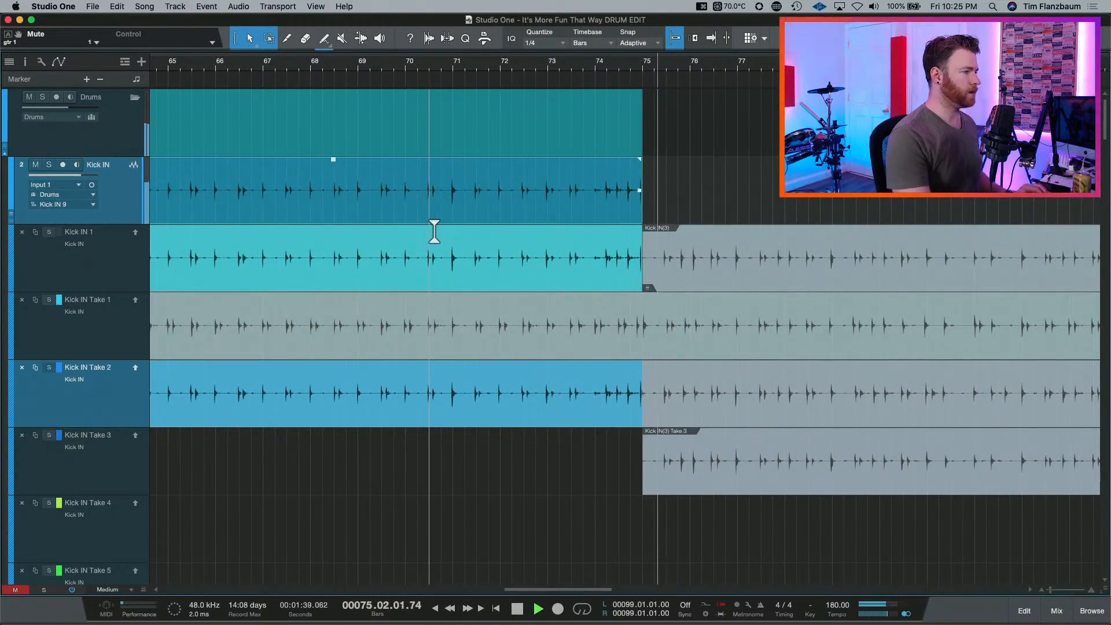
key(space)
Try to add a new layer named "Kick IN COMP" to the Kick IN track.
scroll(419, 216, right, 7)
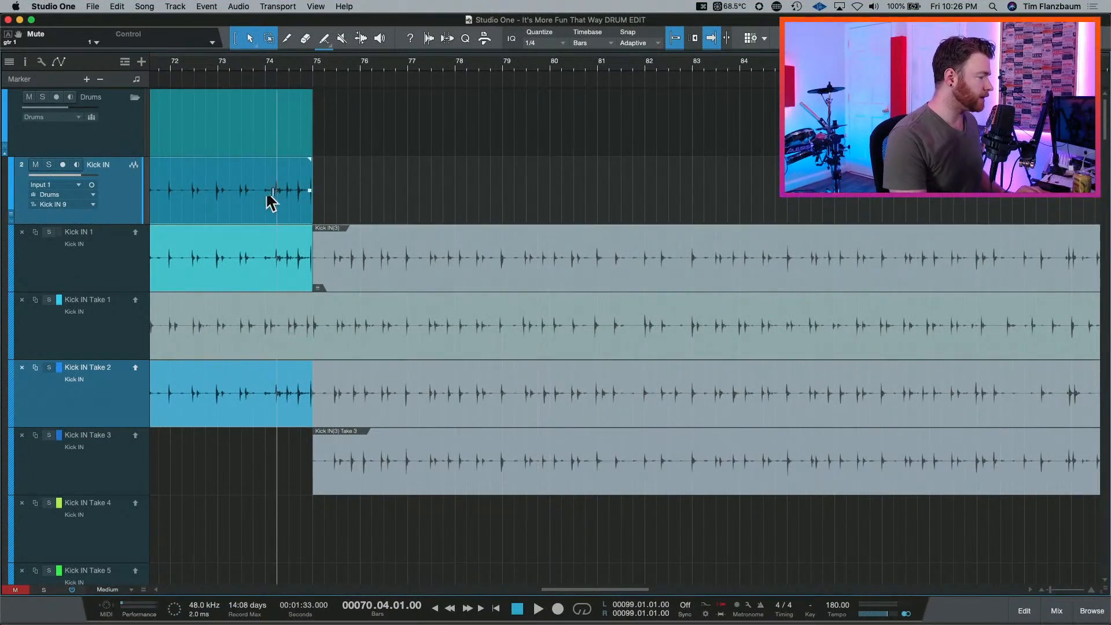
right_click(127, 201)
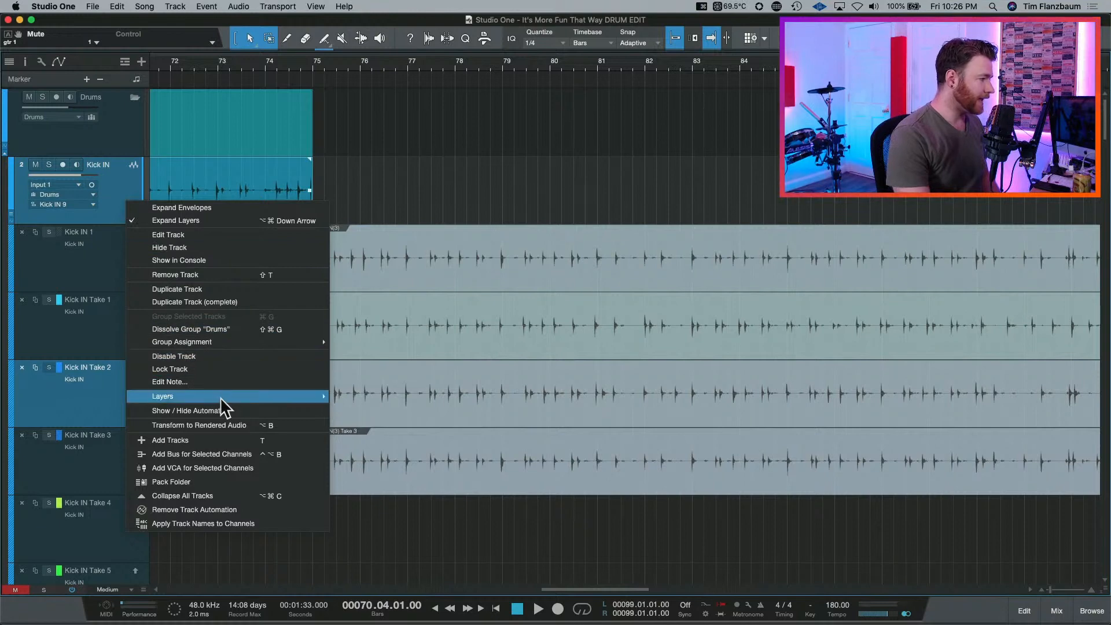
mouse_move(220, 397)
click(343, 398)
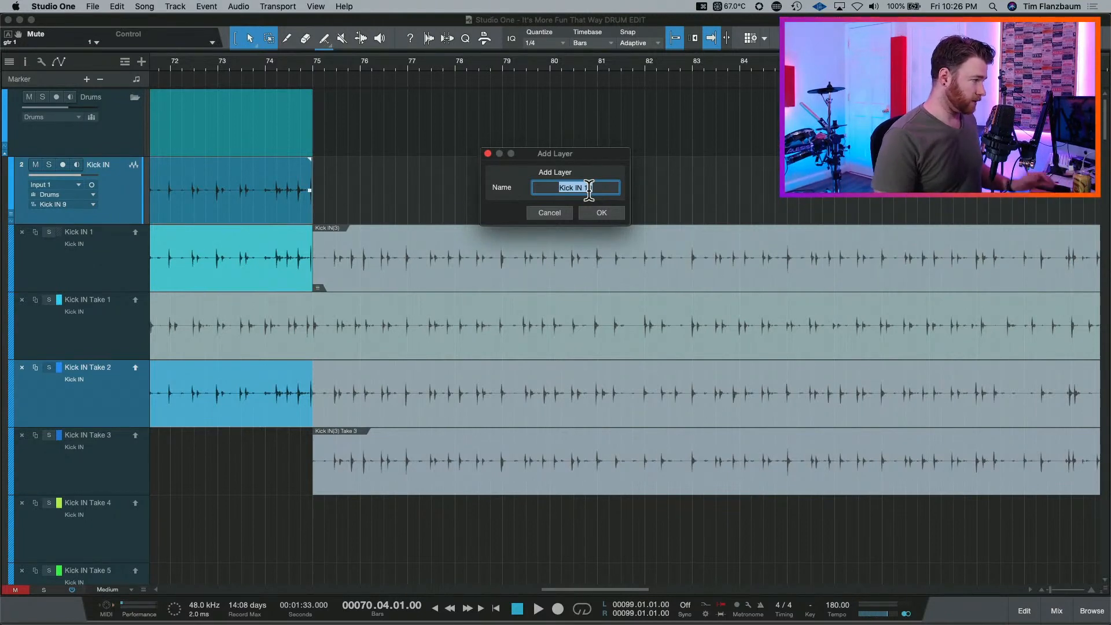
key(Right)
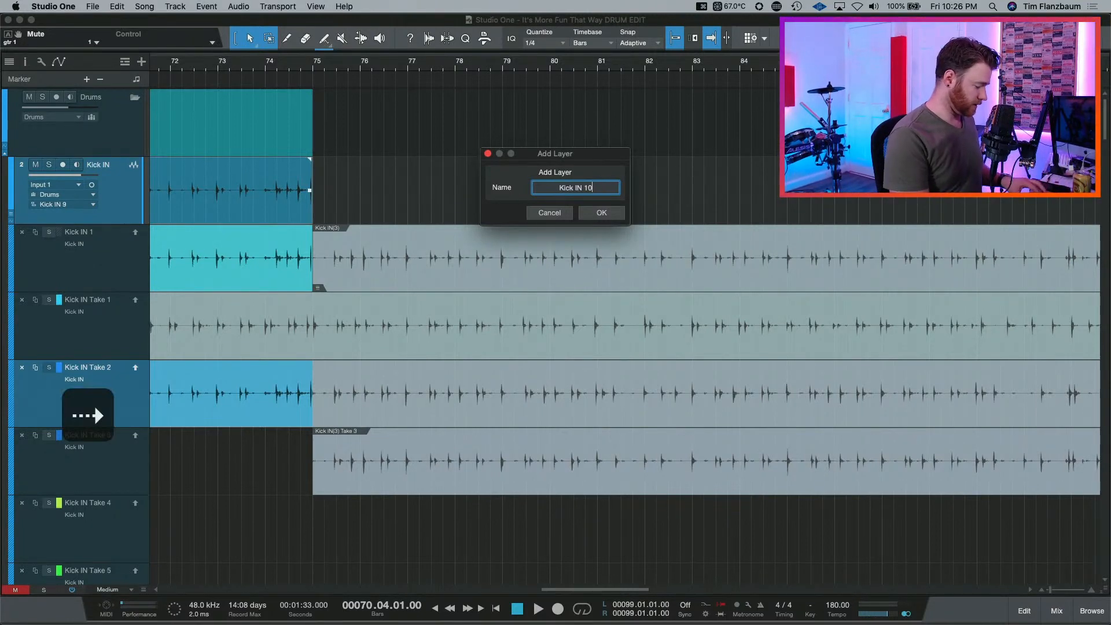
key(BackSpace)
key(BackSpace)
text(COMP)
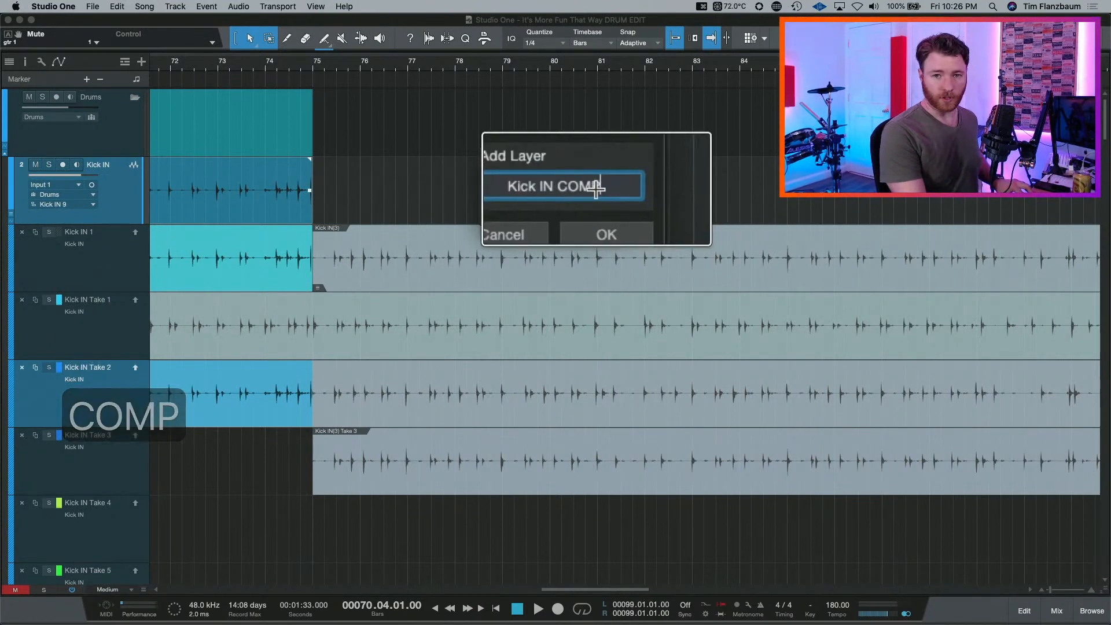
key(Return)
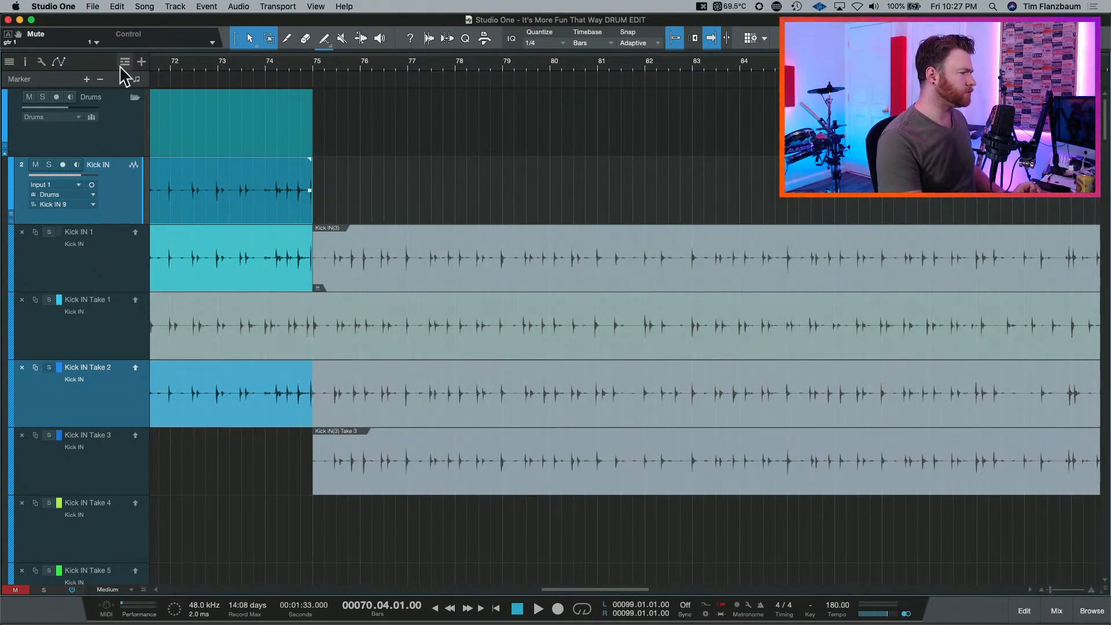
Check the Solo follows Selection option and step the selection from the Kick IN 1 layer to Kick IN Take 1.
click(43, 61)
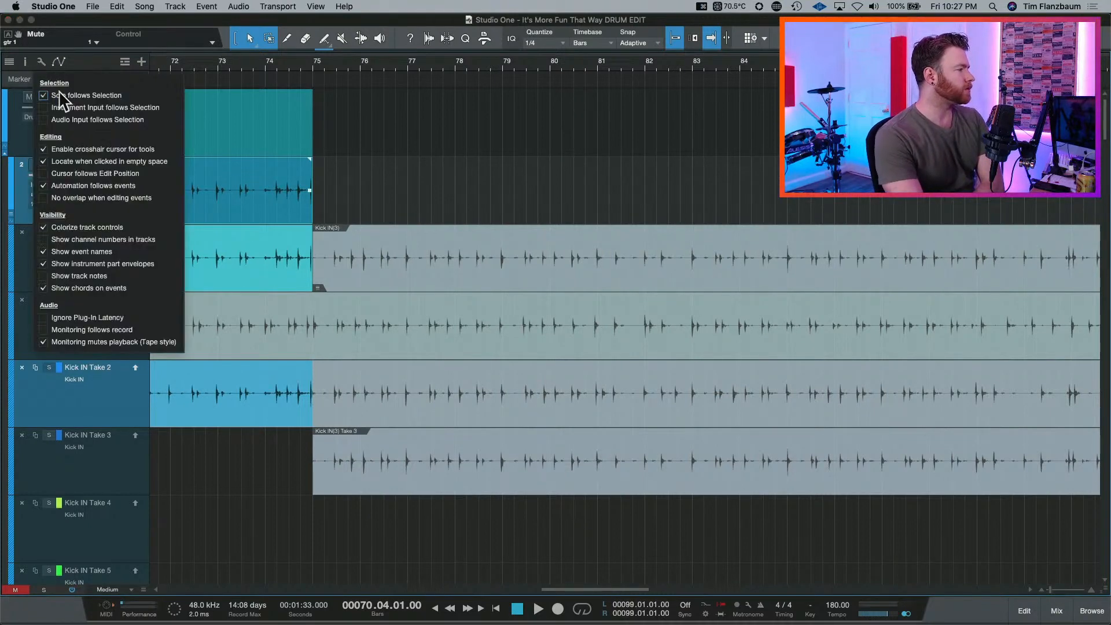
click(39, 60)
click(123, 262)
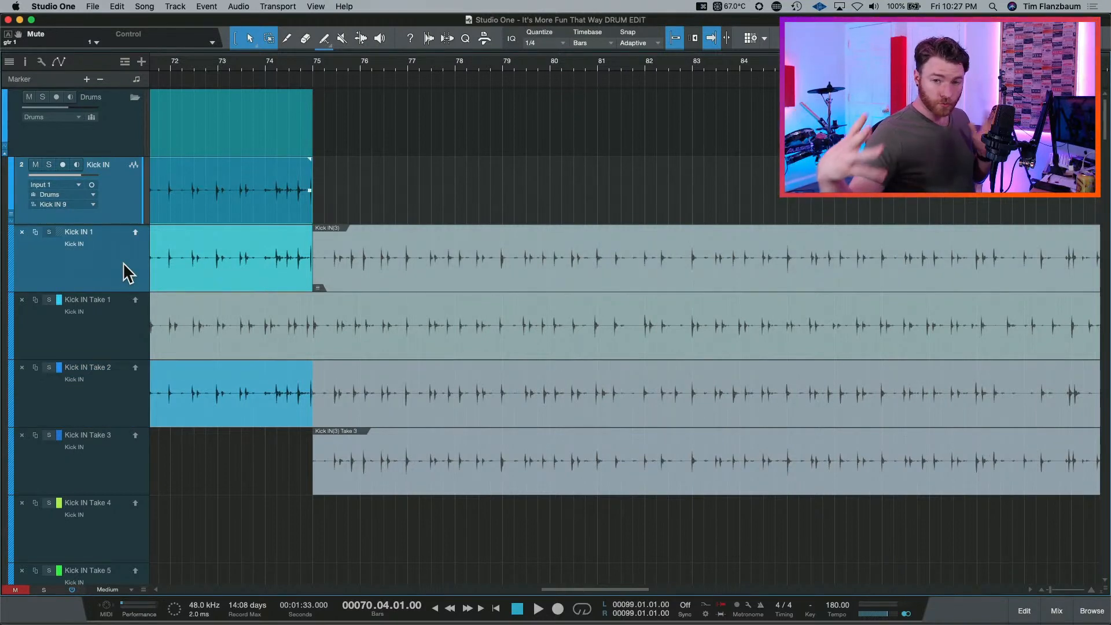
key(Down)
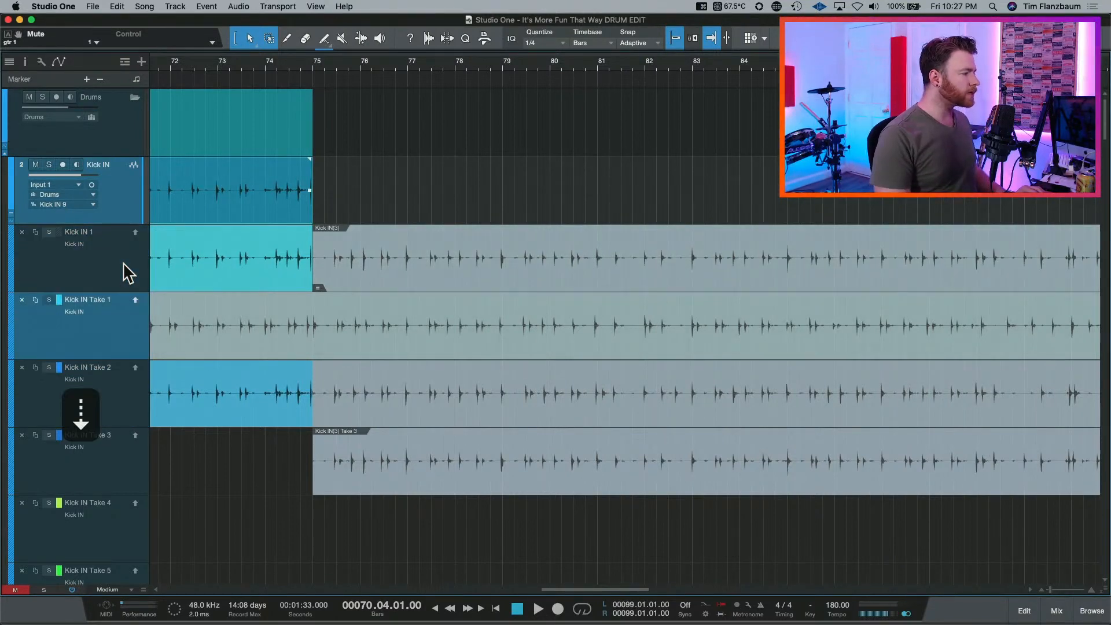
Step the selection up and down through the Kick IN take layers.
key(Down)
key(Up)
key(Up)
key(Down)
key(Down)
key(Down)
key(Up)
key(Up)
key(Up)
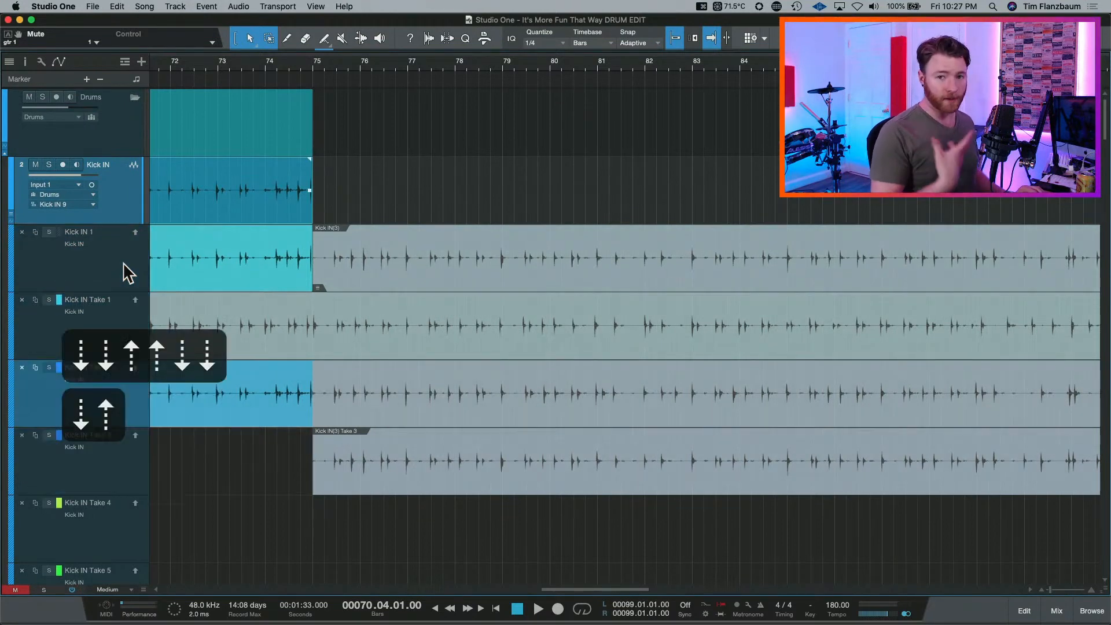
Toggle solo on and off for the Kick IN 1 layer and step the selection down to Kick IN Take 2.
key(s)
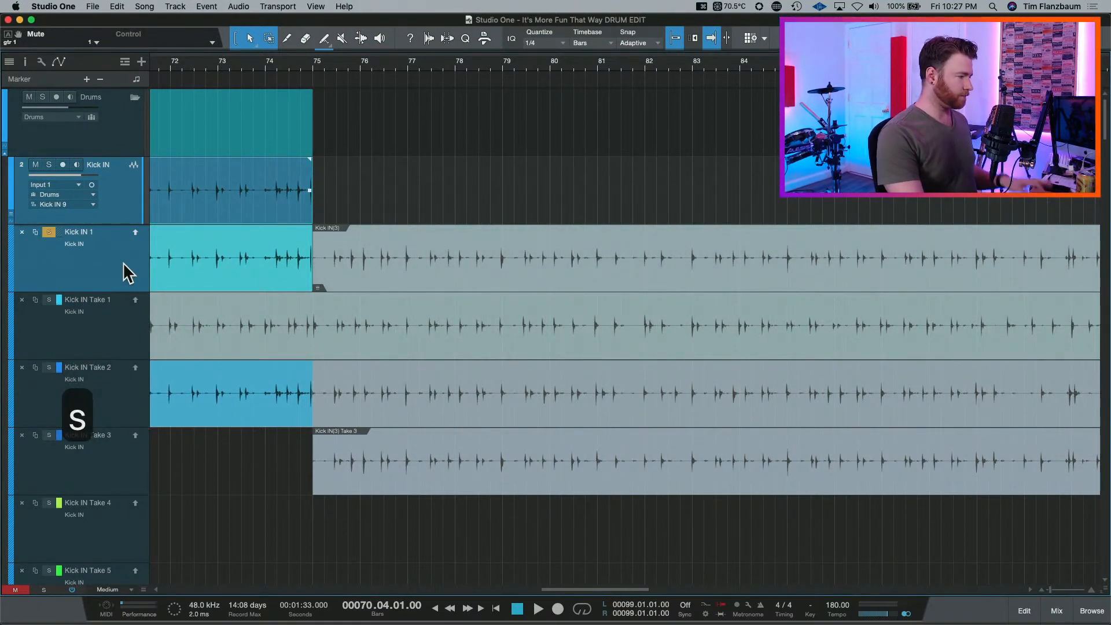
key(s)
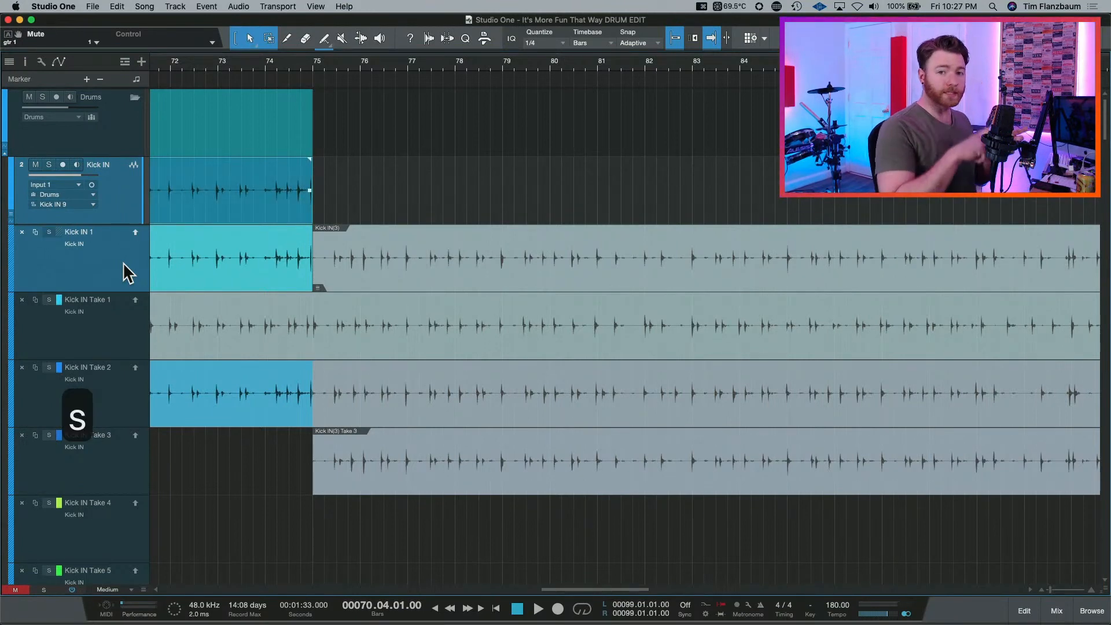
key(Down)
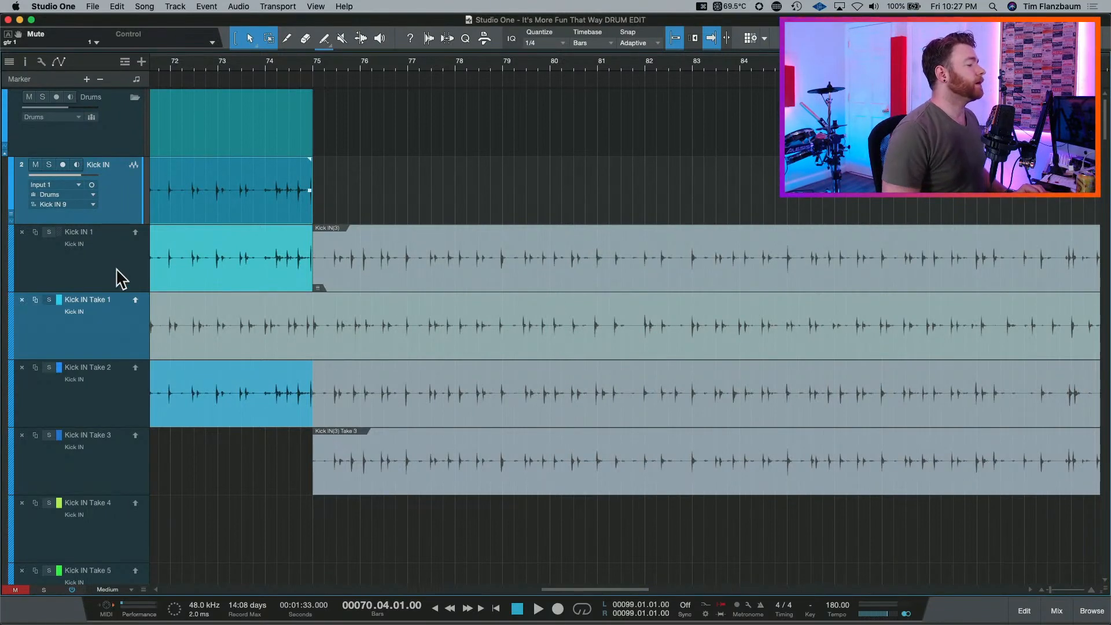
key(Down)
key(Up)
key(Down)
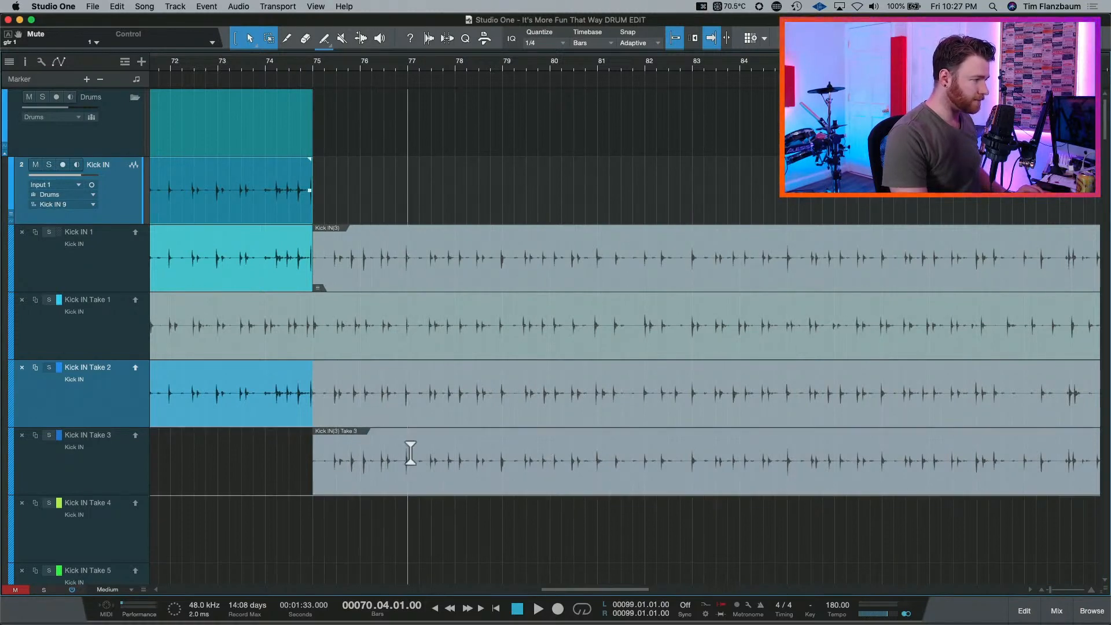
Add a section of Kick IN Take 3 to the comp from bar 92 to about bar 98.
scroll(382, 449, right, 4)
scroll(354, 449, right, 10)
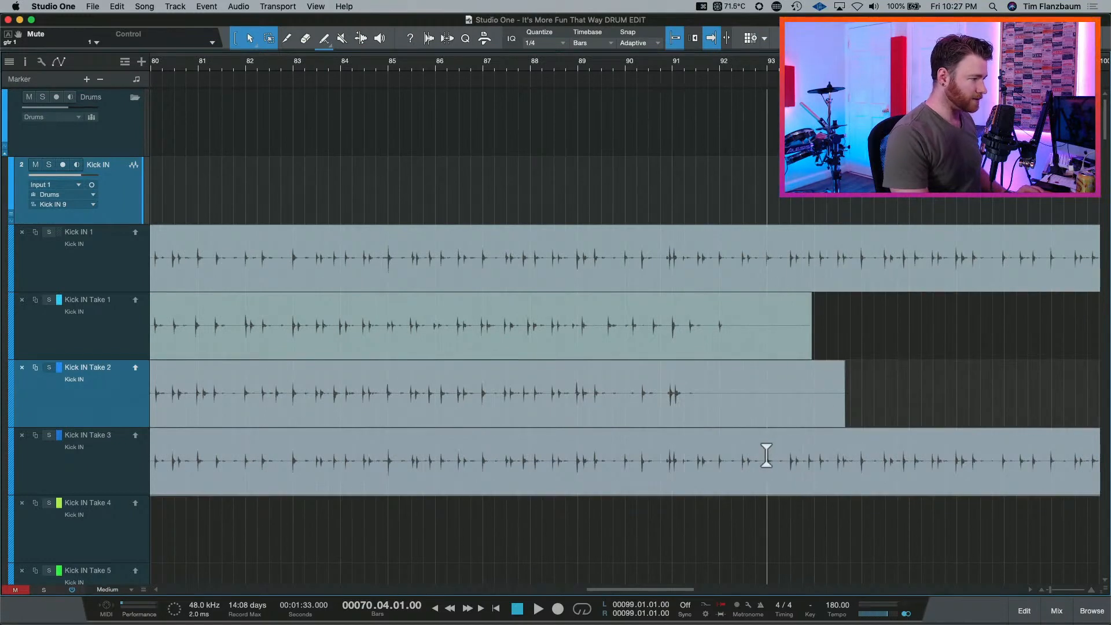
drag(720, 460, 1029, 461)
scroll(650, 436, left, 6)
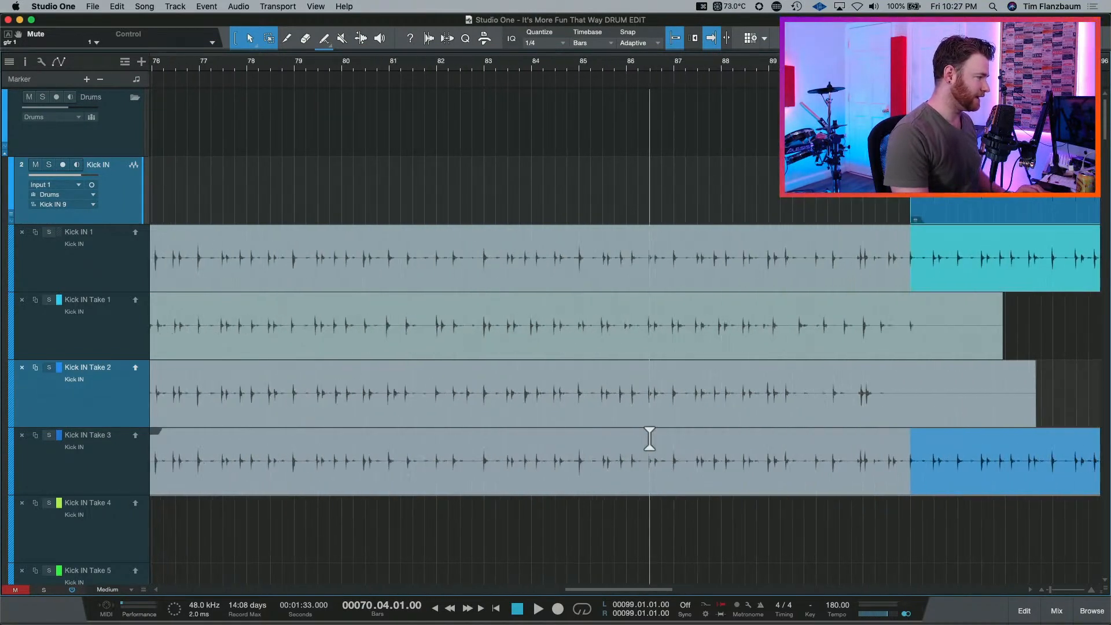
scroll(409, 446, left, 8)
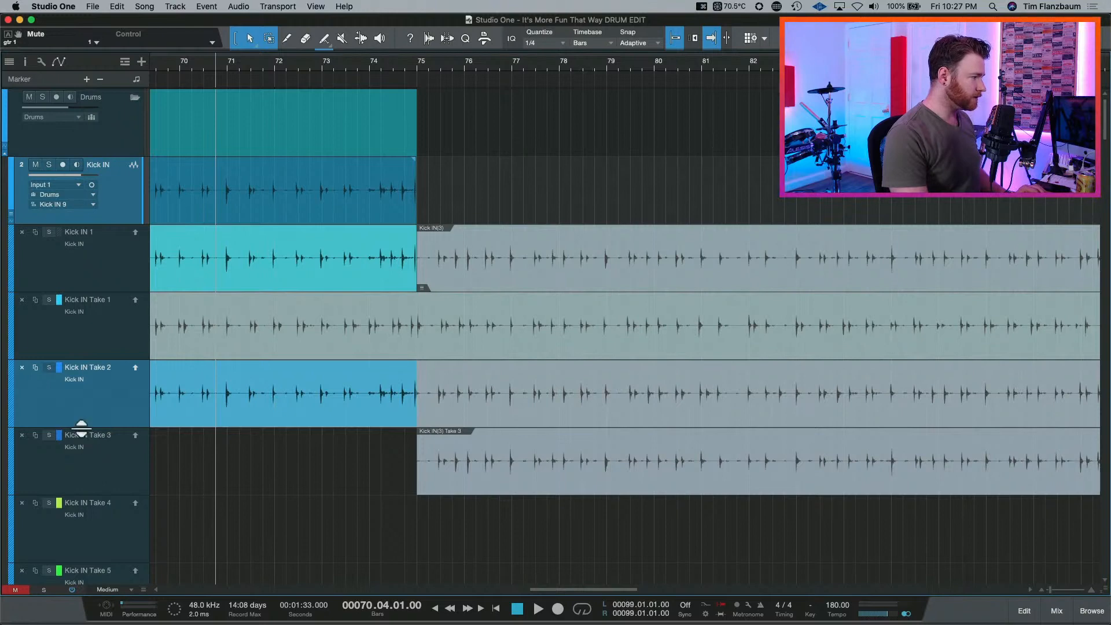
scroll(266, 450, right, 15)
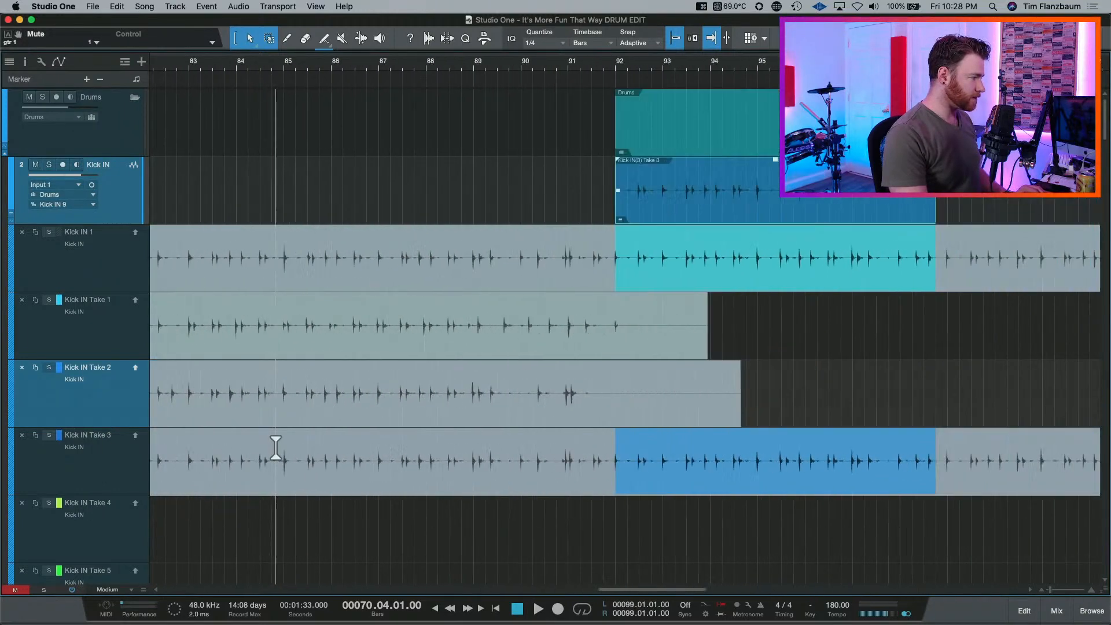
Try a red color on the Kick IN Take 3 layer, and undo it together with the section comped from bar 92.
click(59, 436)
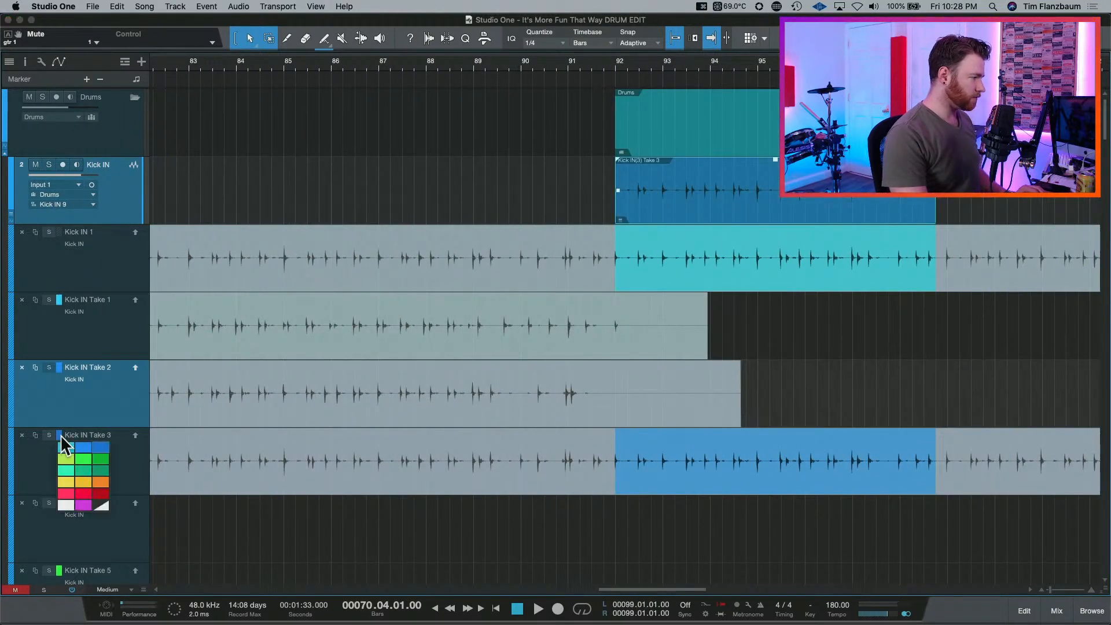
click(81, 491)
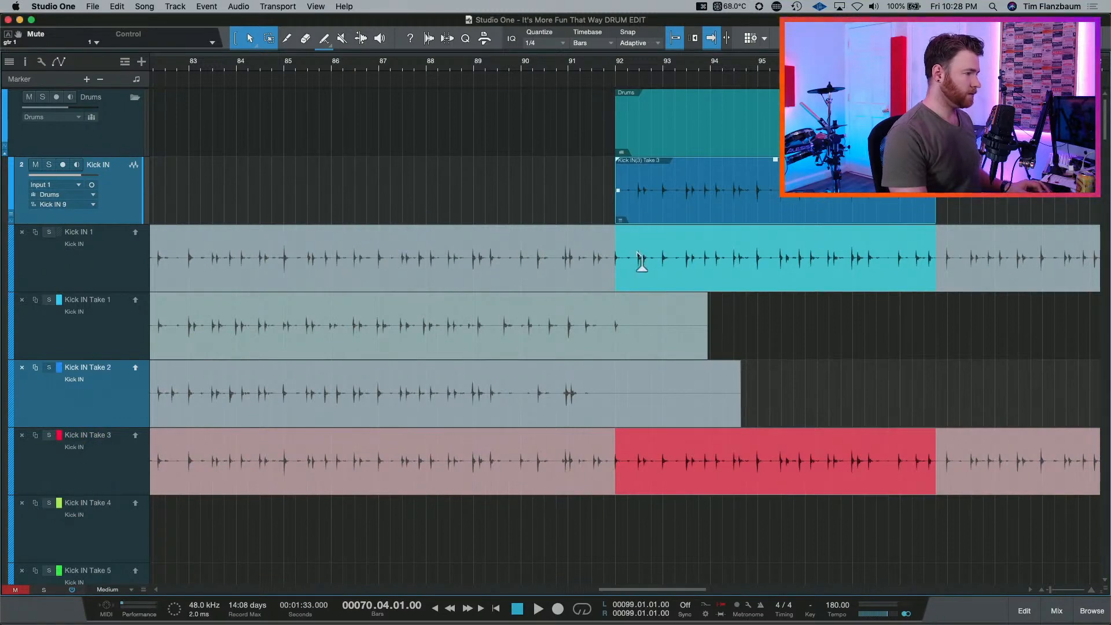
key(super+z)
key(super+z)
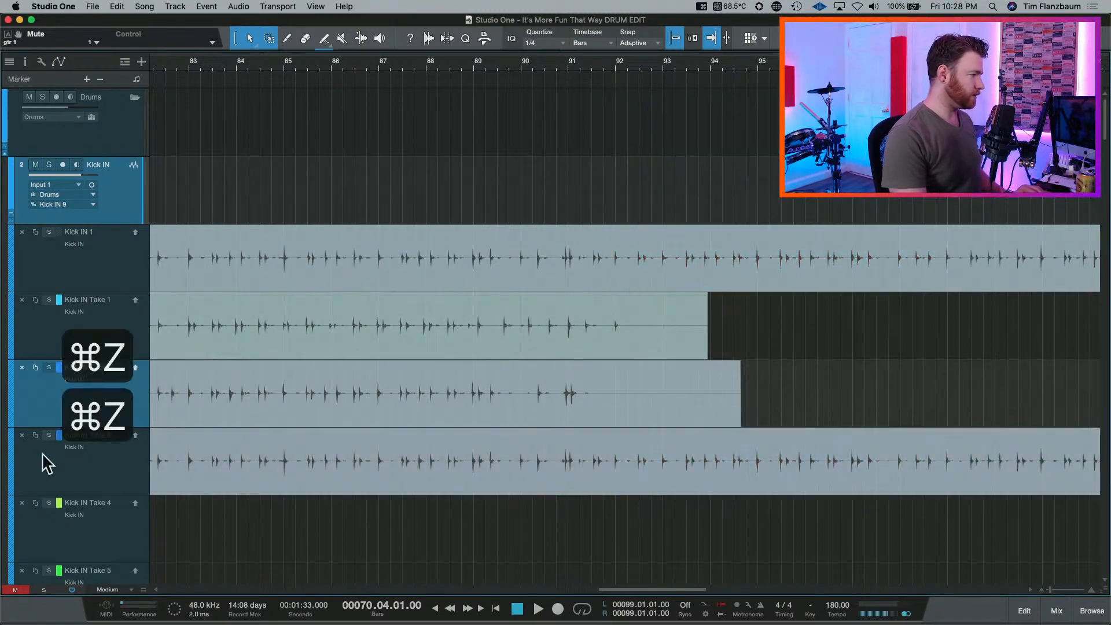
Color the Kick IN Take 3 layer red and comp a section of it from bar 90 to about bar 98.
click(60, 436)
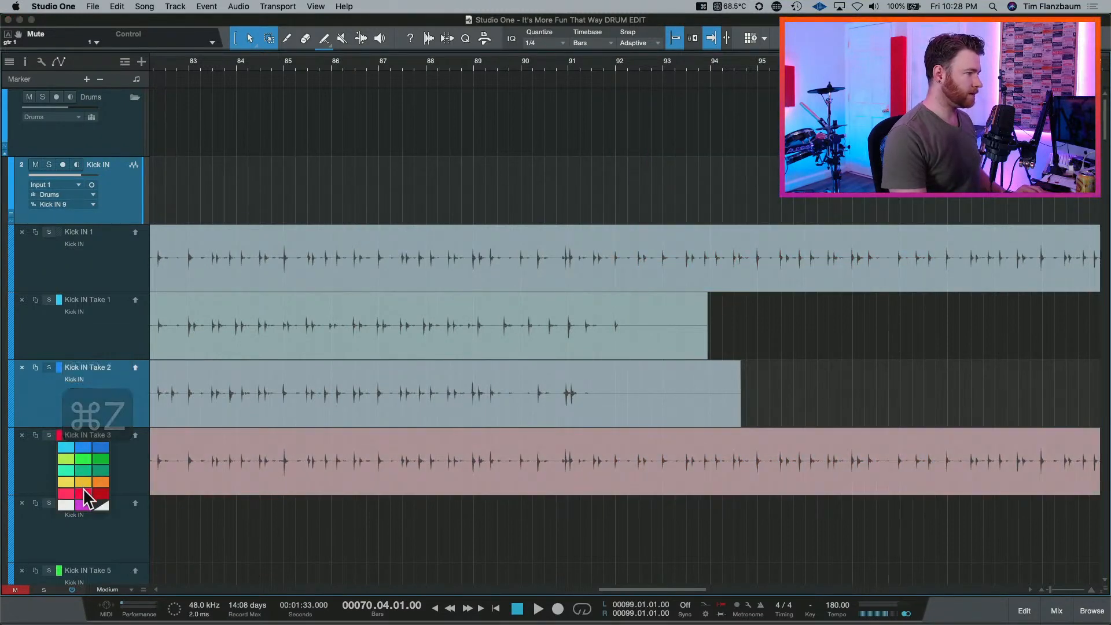
click(84, 492)
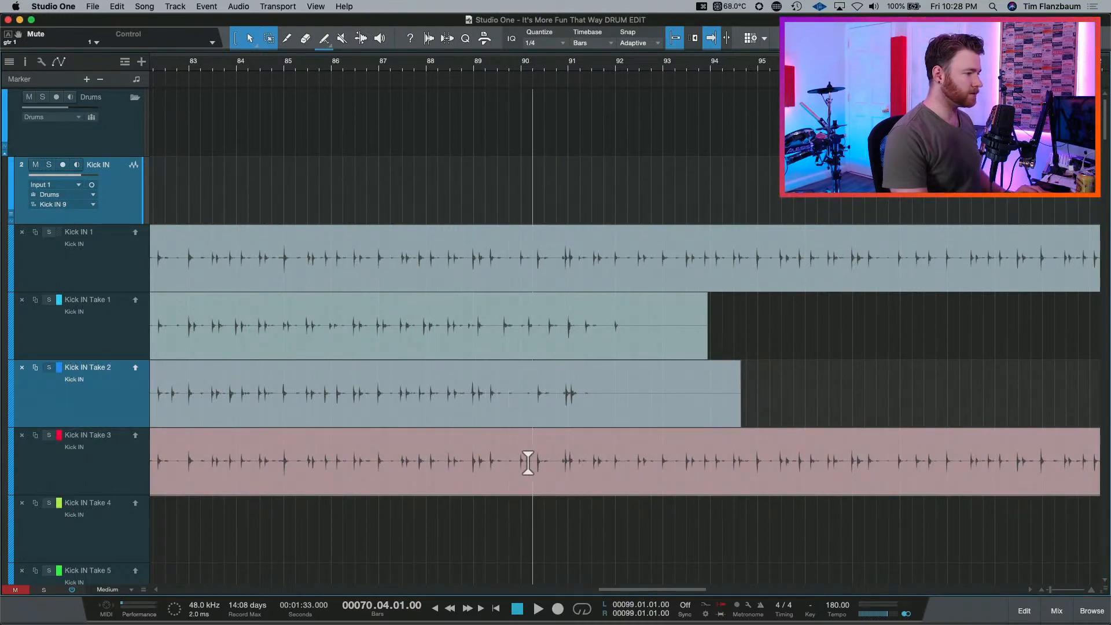
drag(521, 464, 903, 467)
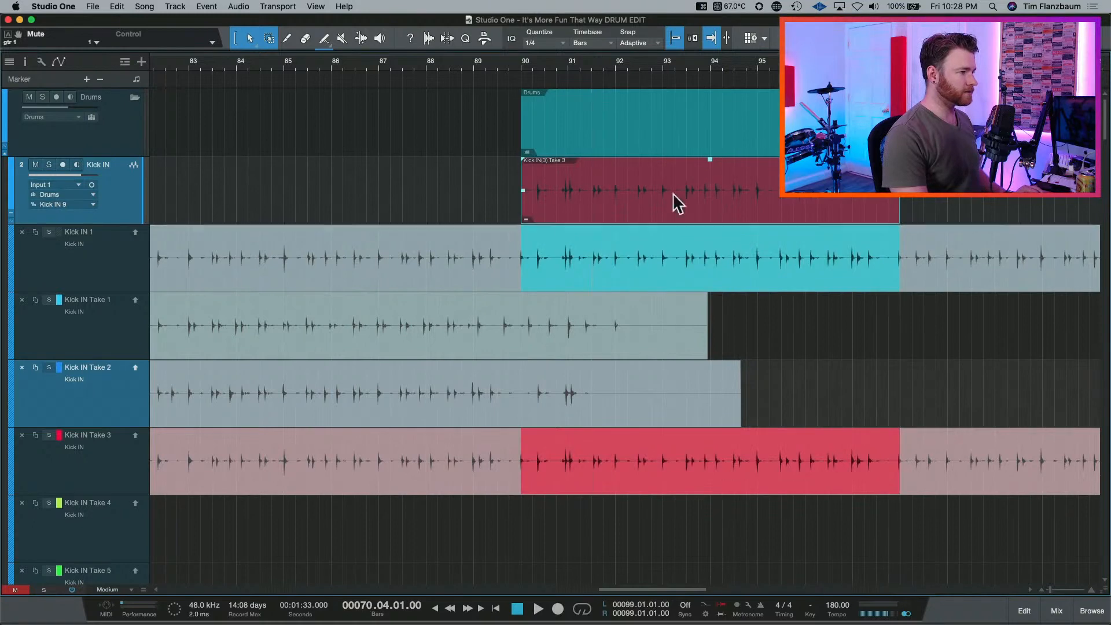
Compare the Take 3 section's color across the other drum tracks, and undo the bar 90 section and the red layer color.
key(w)
key(w)
key(w)
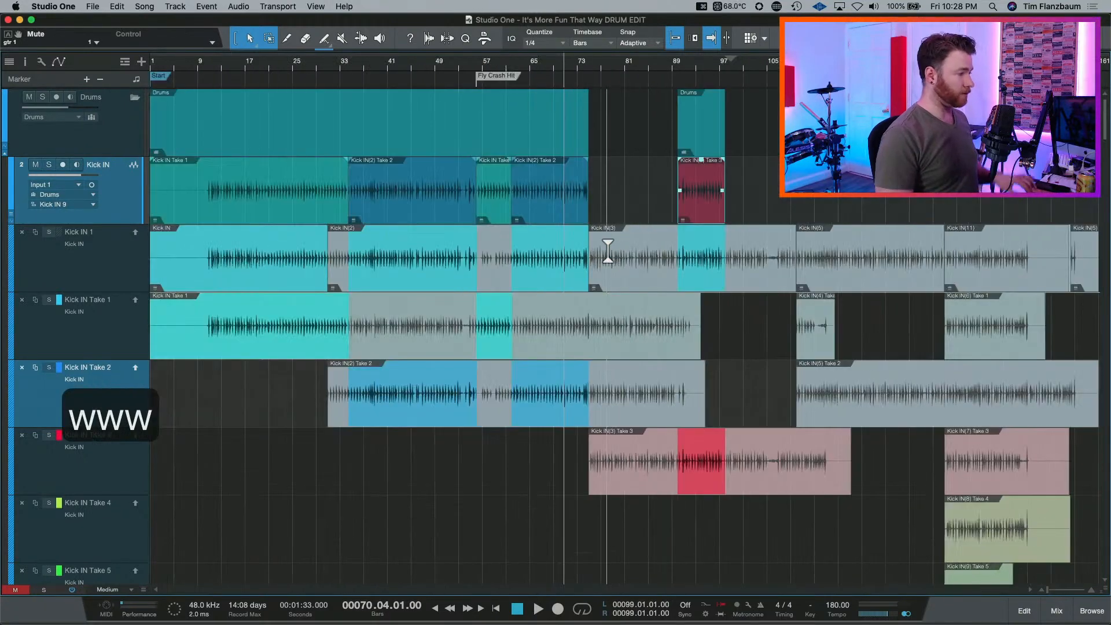
key(alt+super+Down)
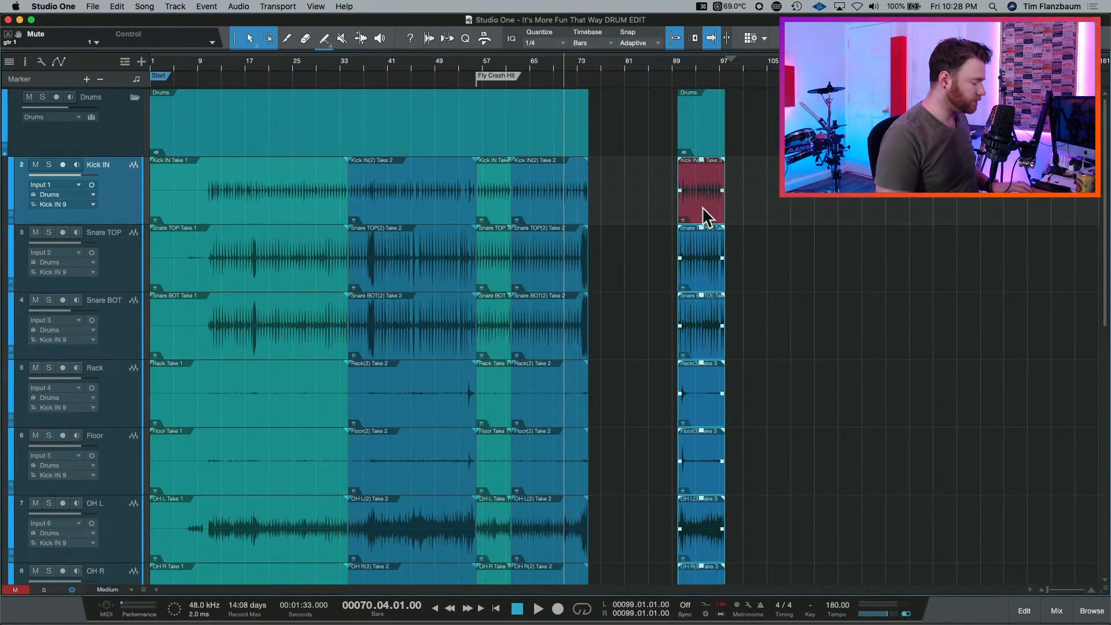
key(super+Down)
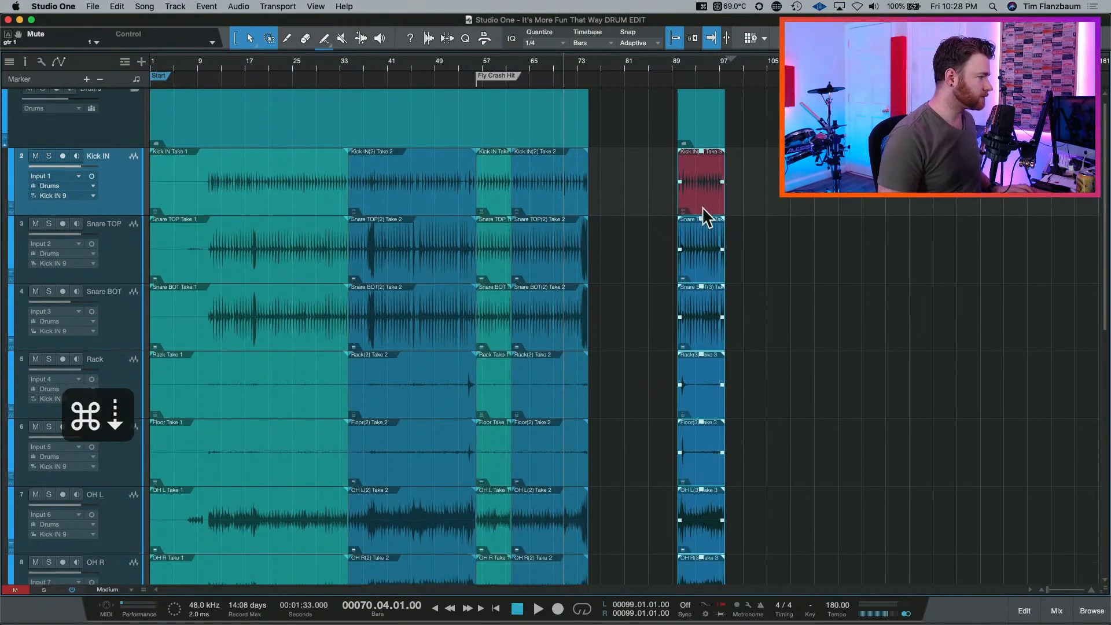
key(alt+super+Down)
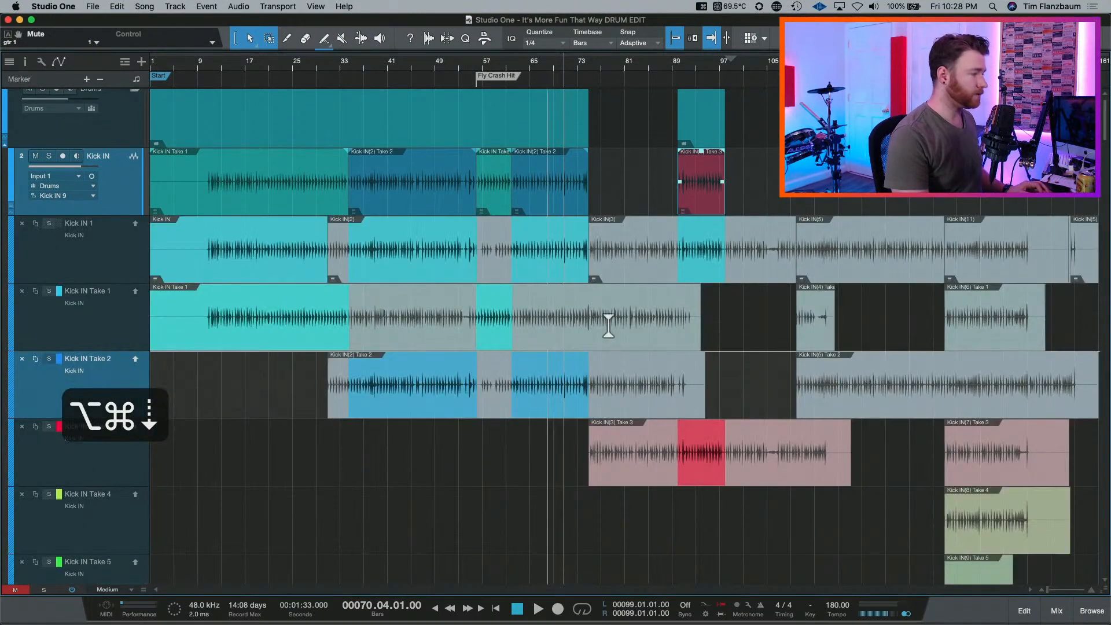
key(super+z)
key(super+z)
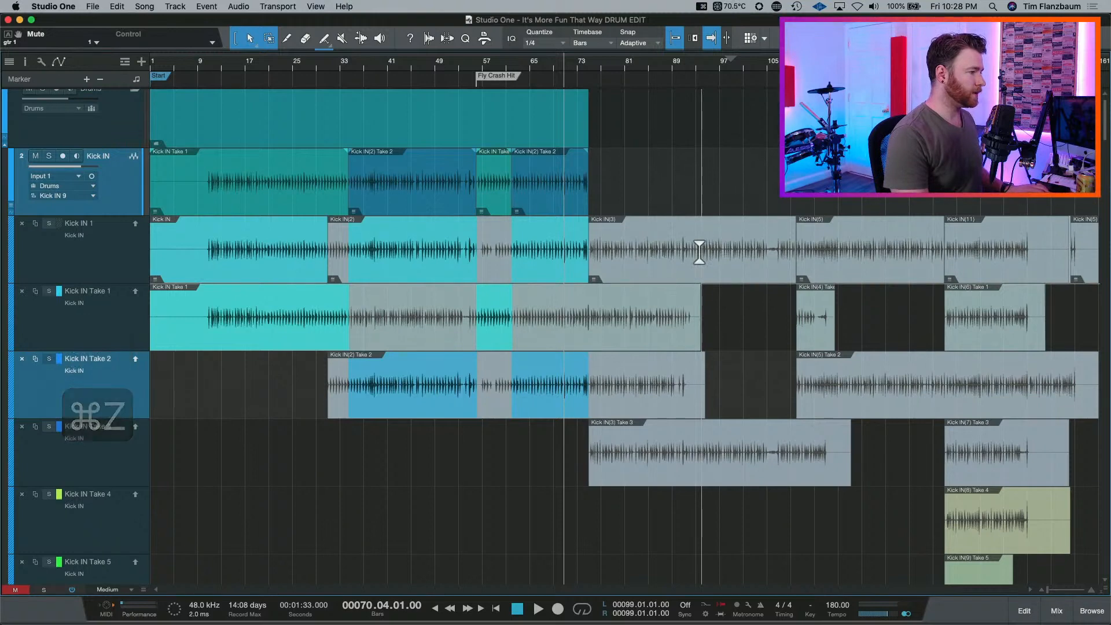
Add a section of Kick IN Take 3 to the comp from bar 89 to just before bar 96.
key(e)
key(e)
key(e)
scroll(636, 272, right, 10)
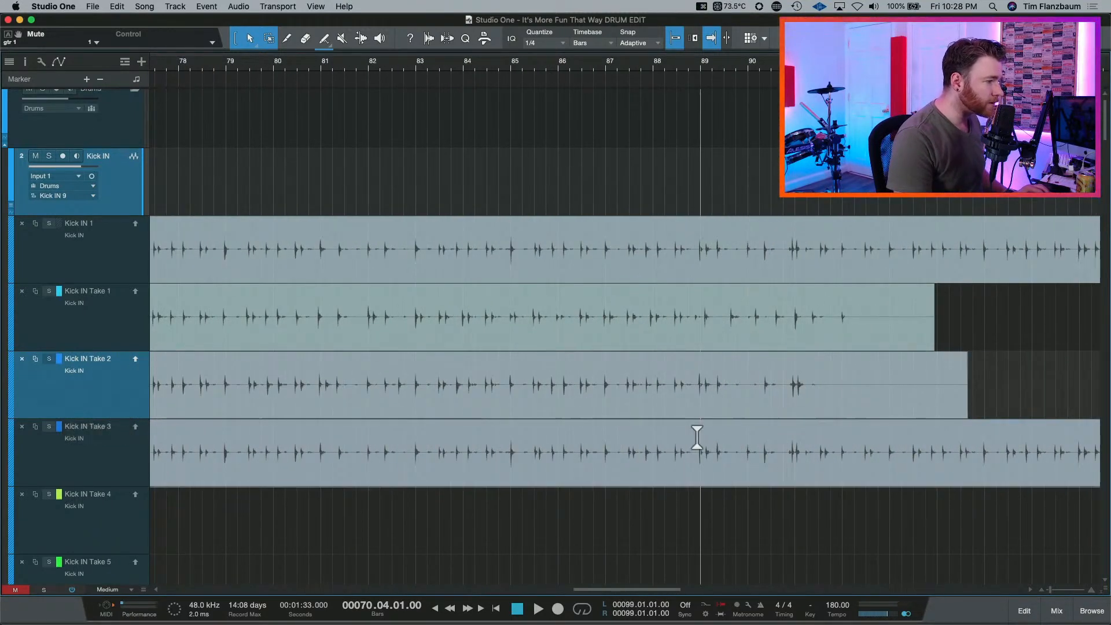
drag(697, 442, 1019, 440)
scroll(764, 390, left, 2)
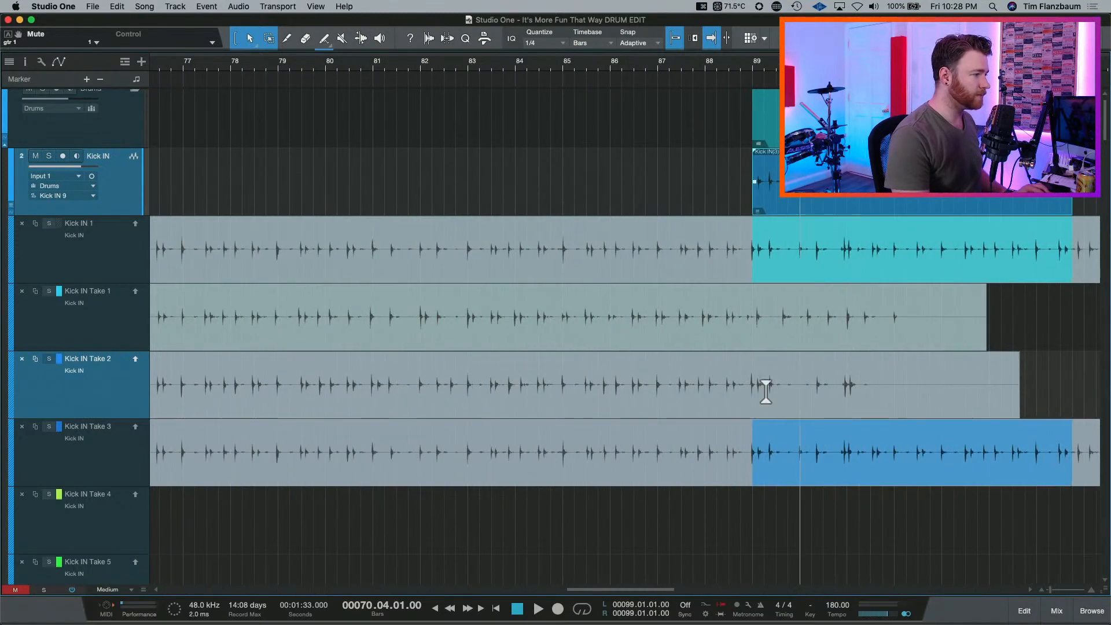
Audition Kick IN Take 2 and Kick IN Take 3 in turn with layer solo, playing each from bar 74.
scroll(610, 389, left, 5)
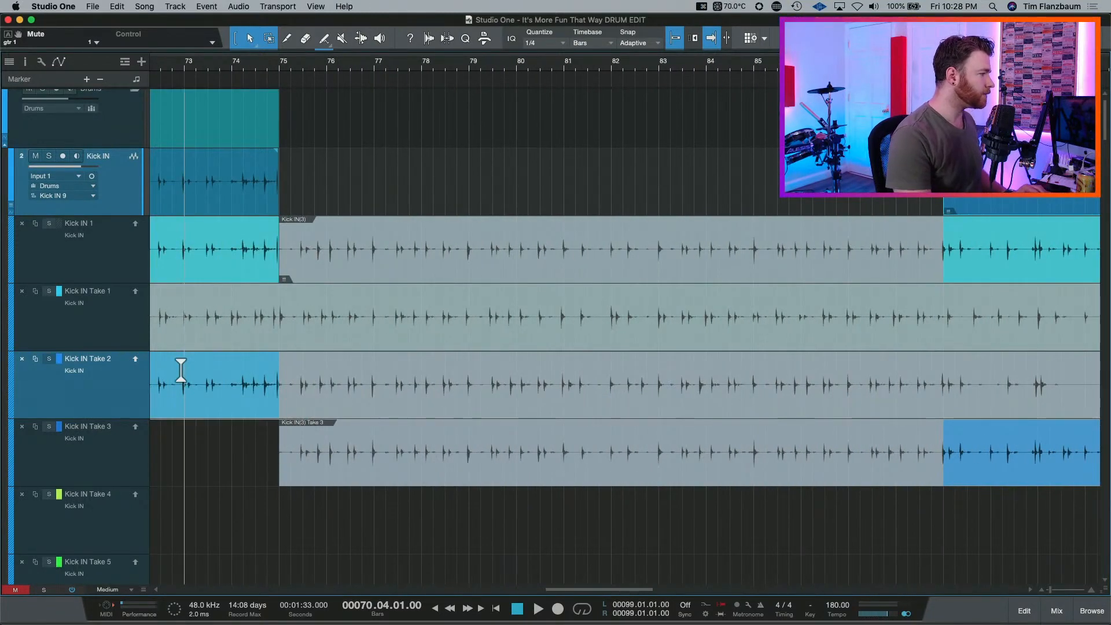
key(s)
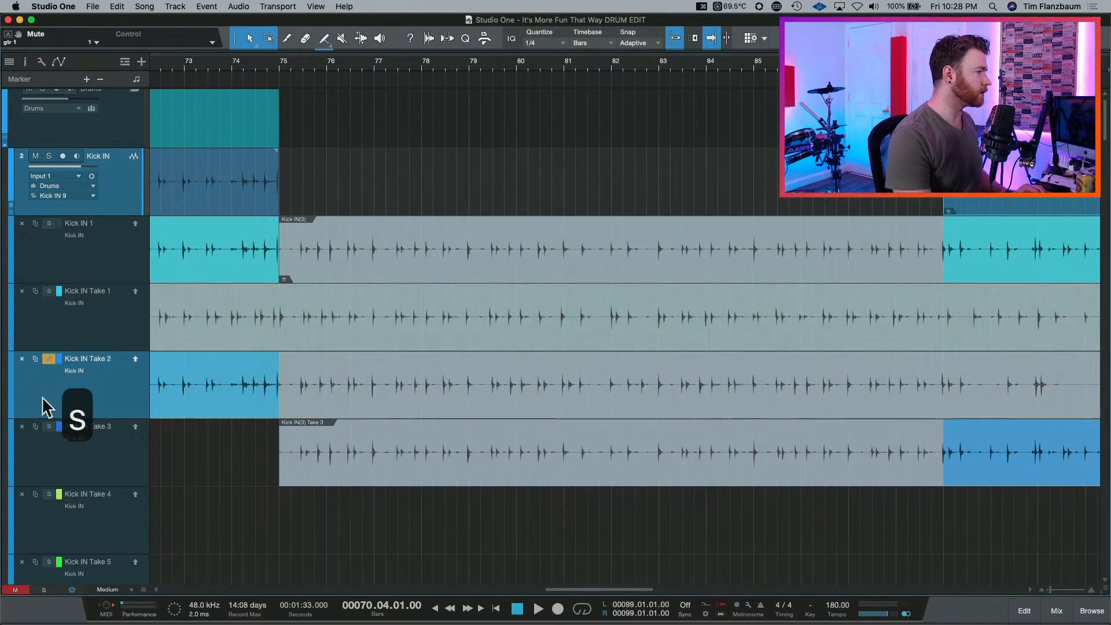
click(236, 69)
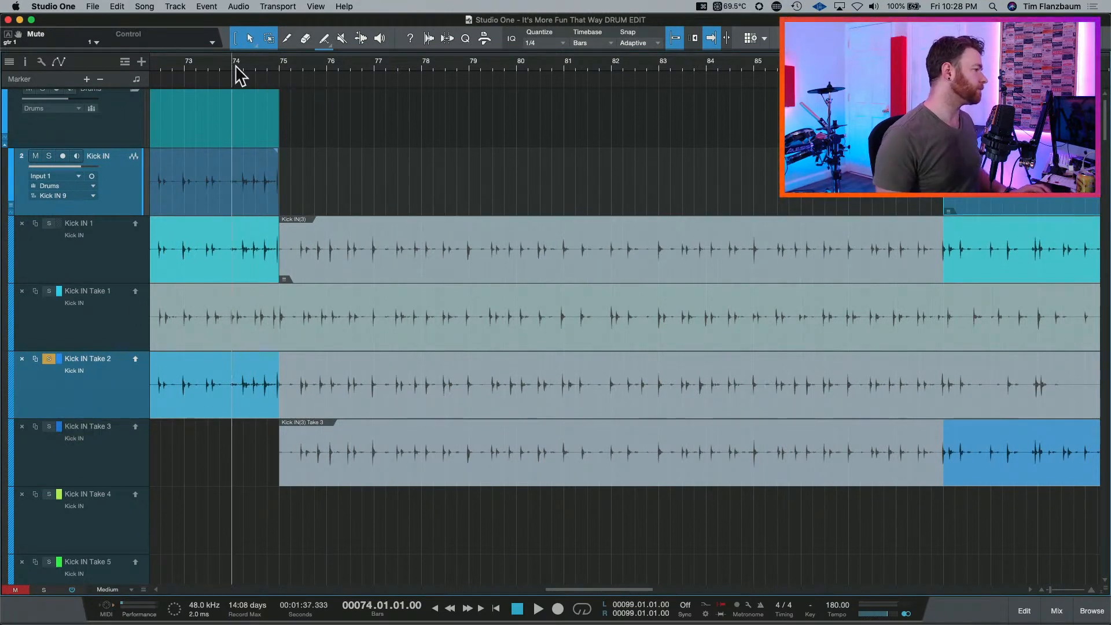
key(space)
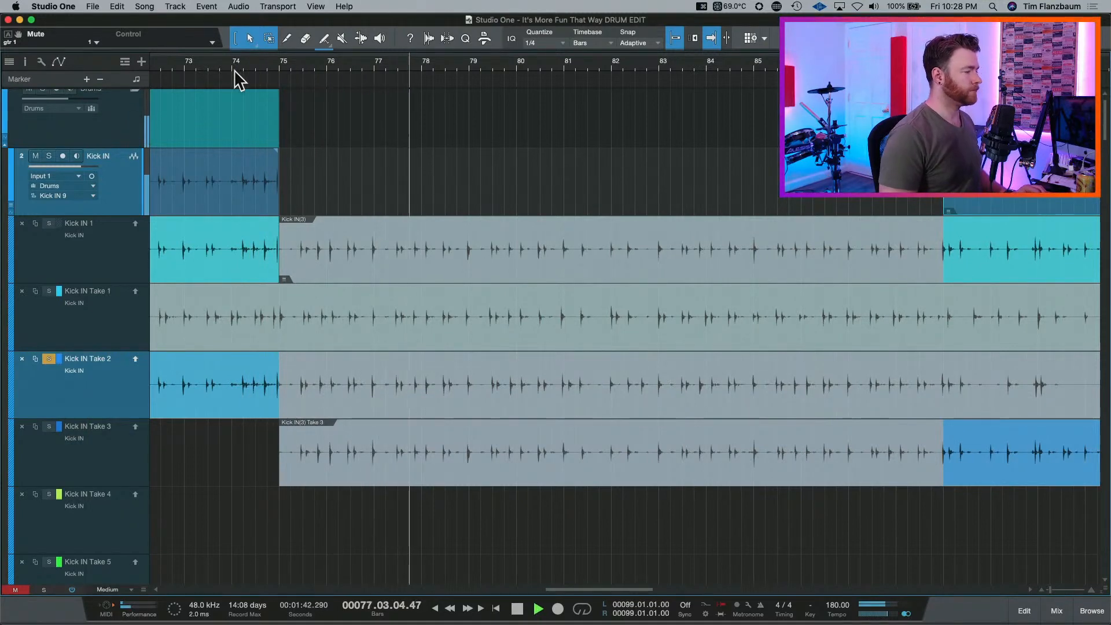
key(space)
key(Down)
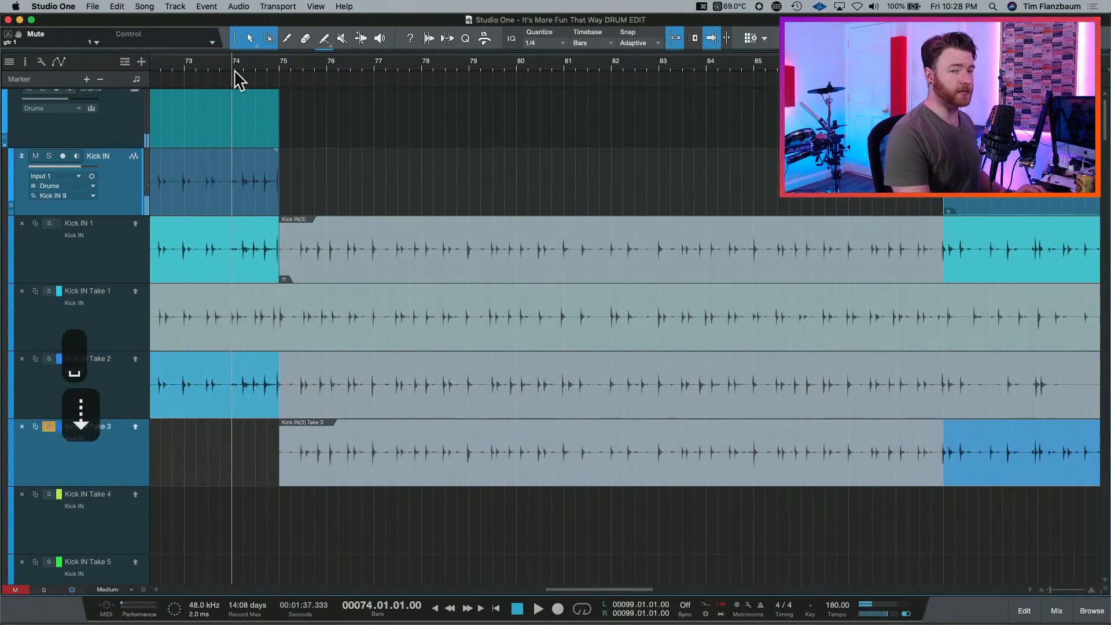
key(space)
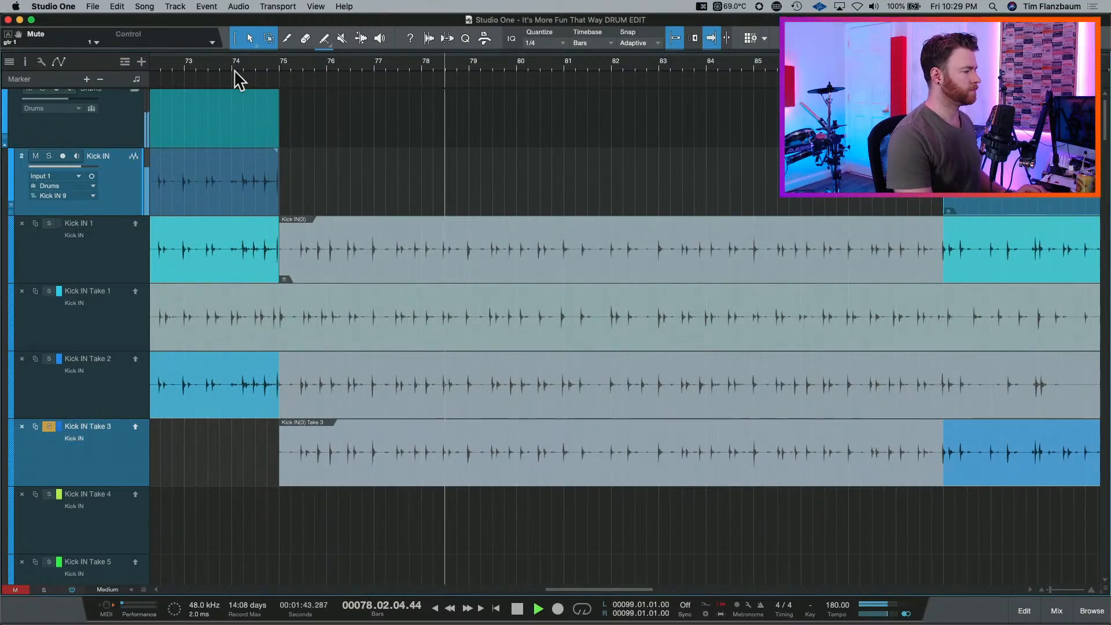
key(space)
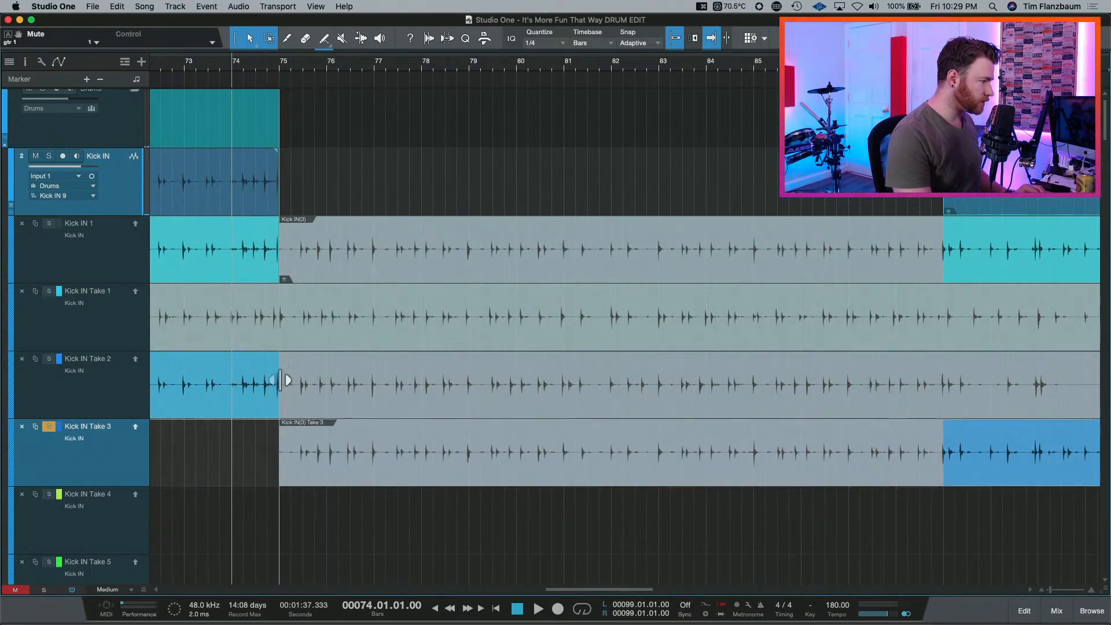
Extend the comped Take 2 section to bar 77 and comp Kick IN Take 3 from bar 77 to bar 81.
drag(280, 204, 374, 185)
drag(374, 449, 564, 449)
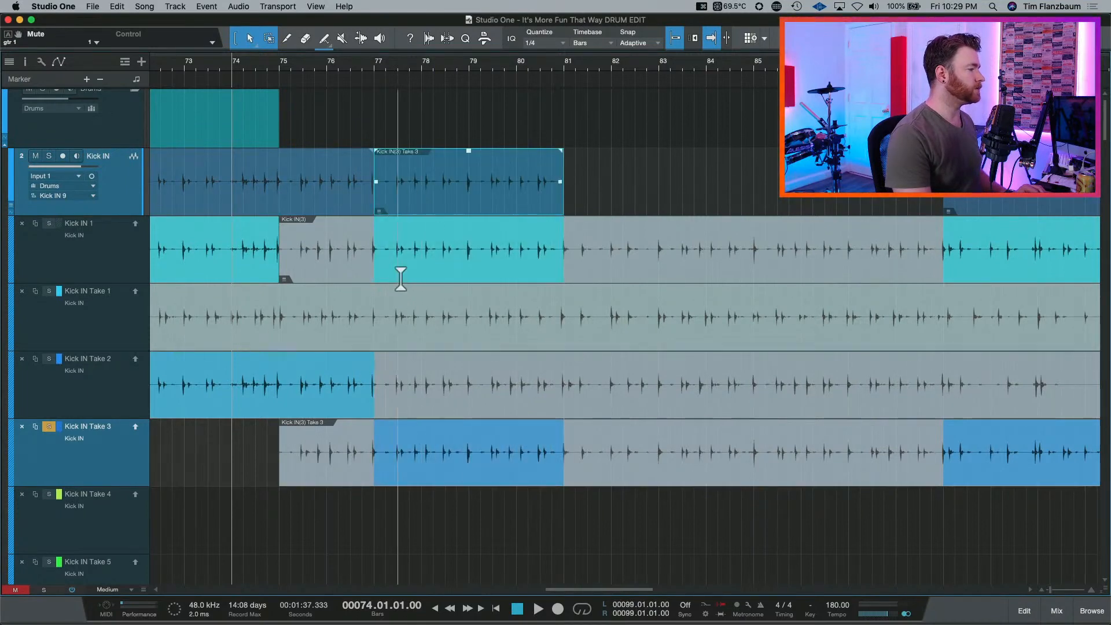
Turn off solo on the Kick IN Take 3 layer and audition the comp from bar 73 through the bar 77 transition.
click(186, 63)
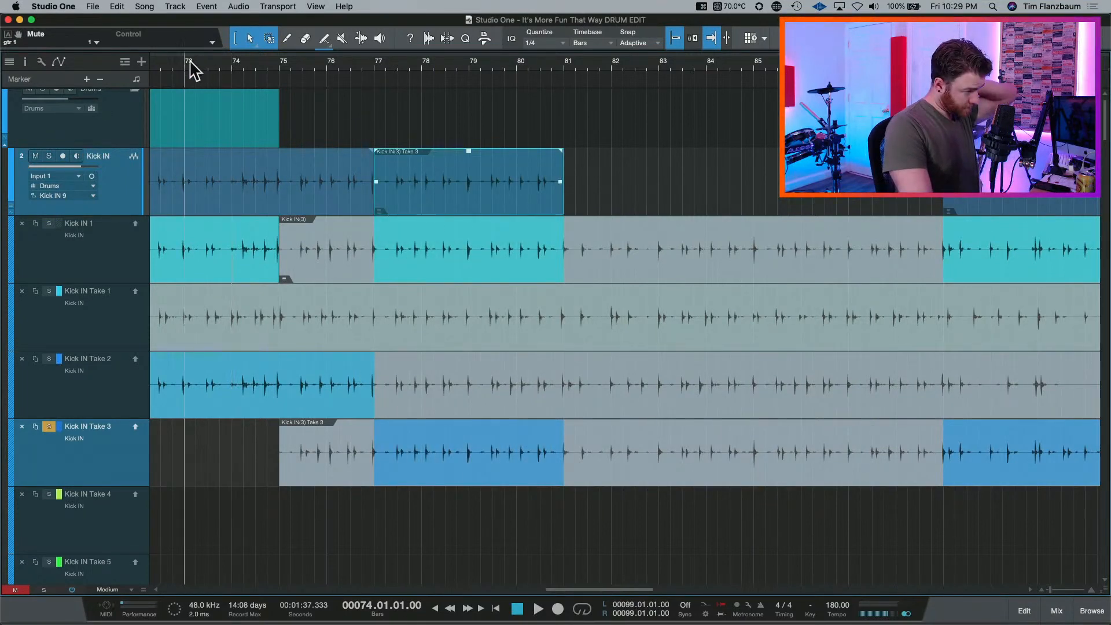
key(space)
key(space)
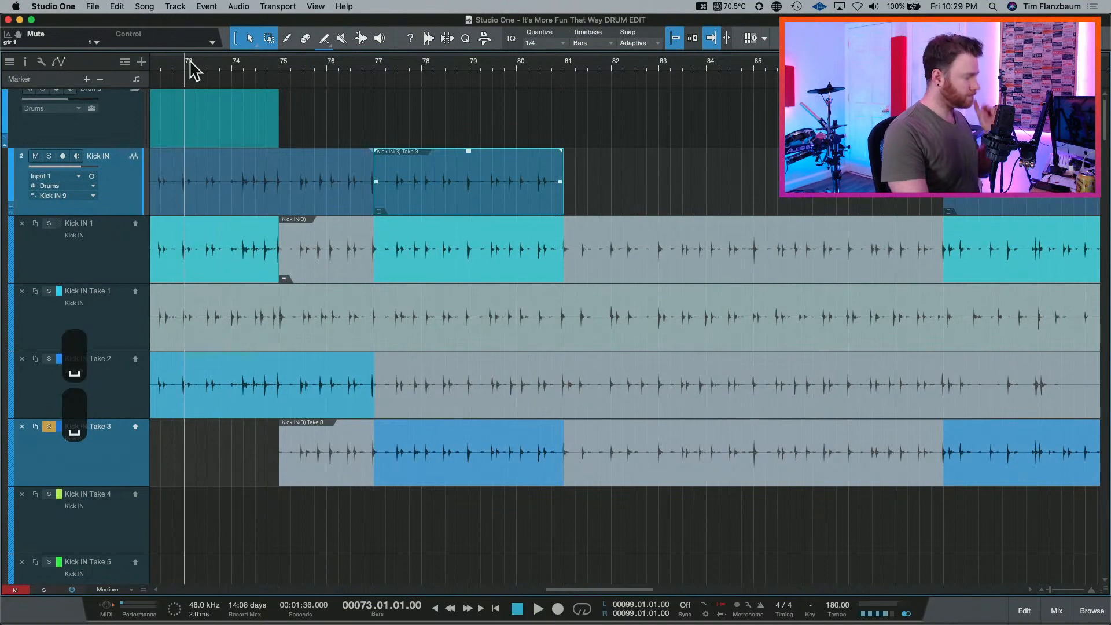
key(s)
key(space)
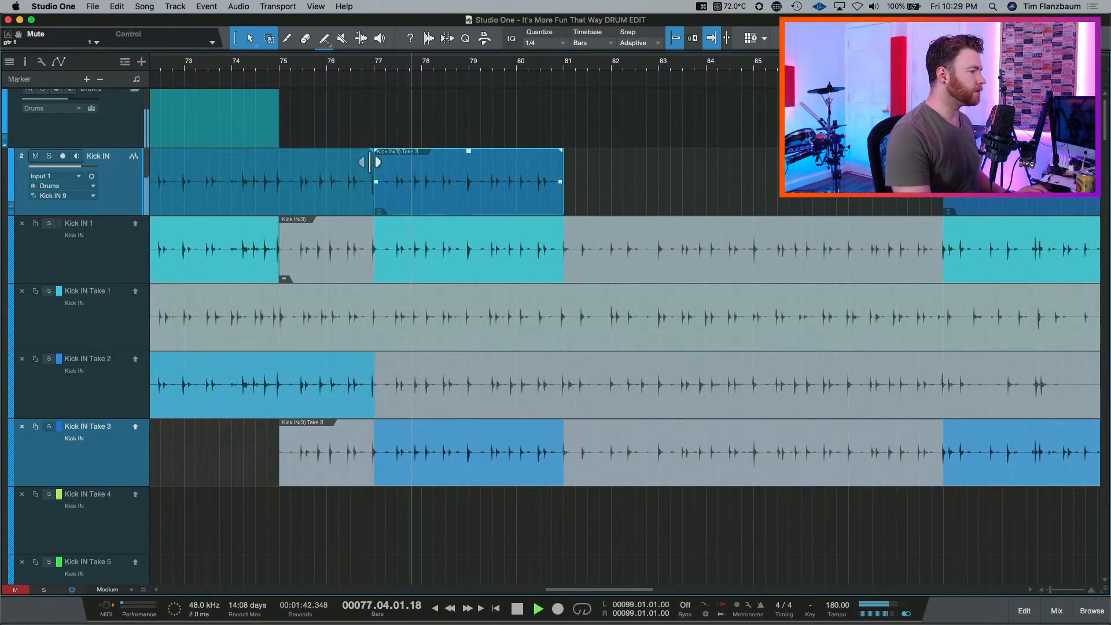
key(space)
Move the transition between Take 2 and Take 3 slightly earlier, just ahead of the kick hit at bar 77.
key(e)
key(e)
key(e)
key(e)
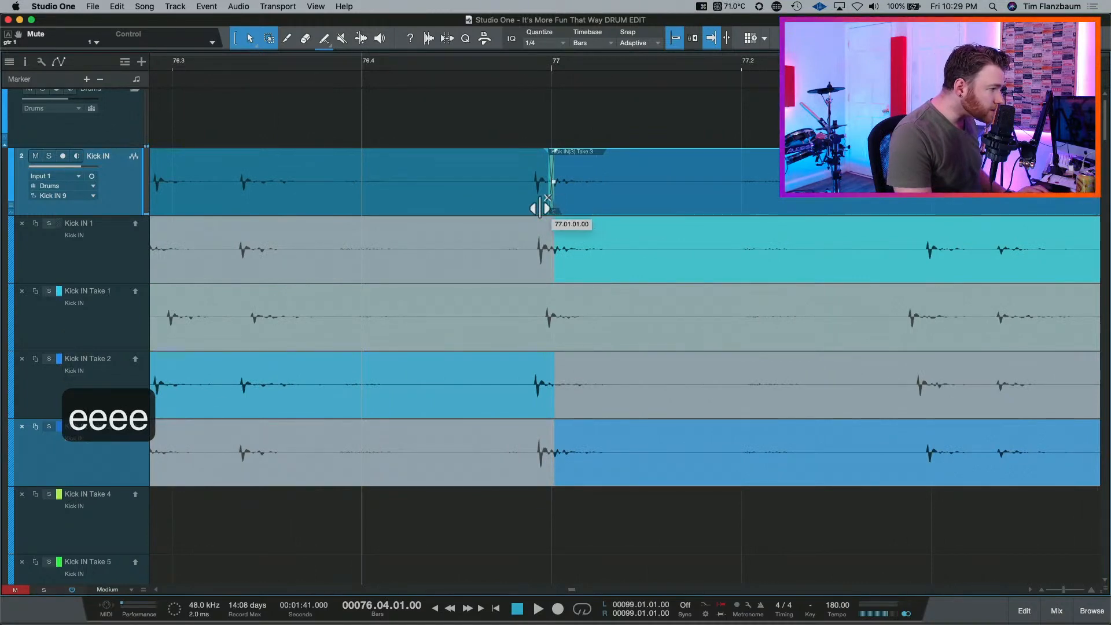
drag(539, 209, 518, 207)
key(w)
key(w)
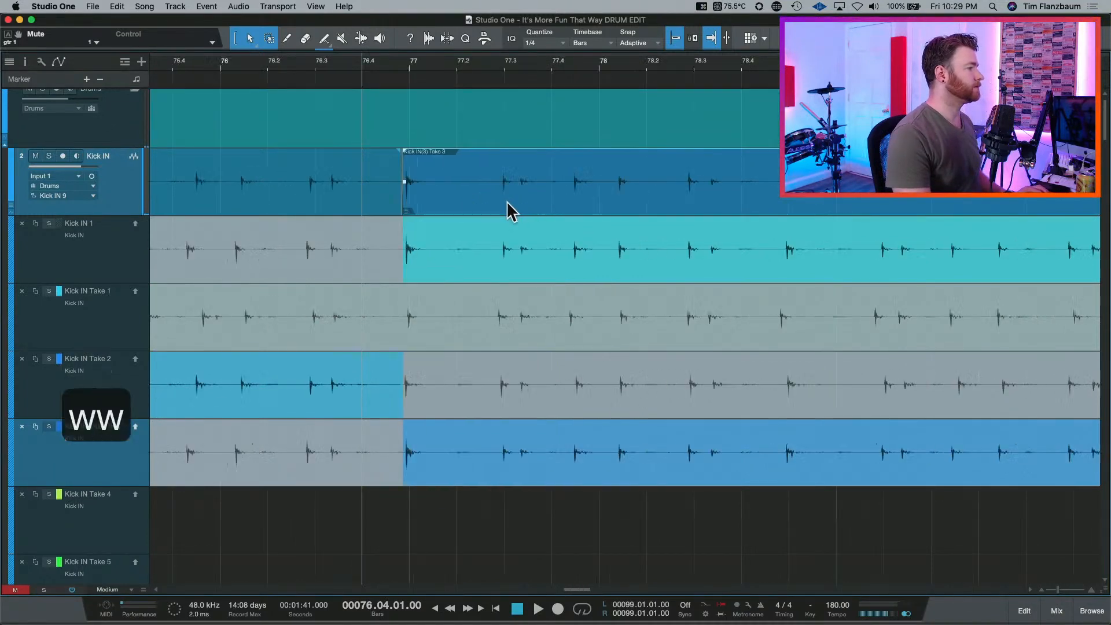
Audition the kick comp from 74.03 through the bar 77 transition between Take 2 and Take 3.
key(w)
key(w)
key(space)
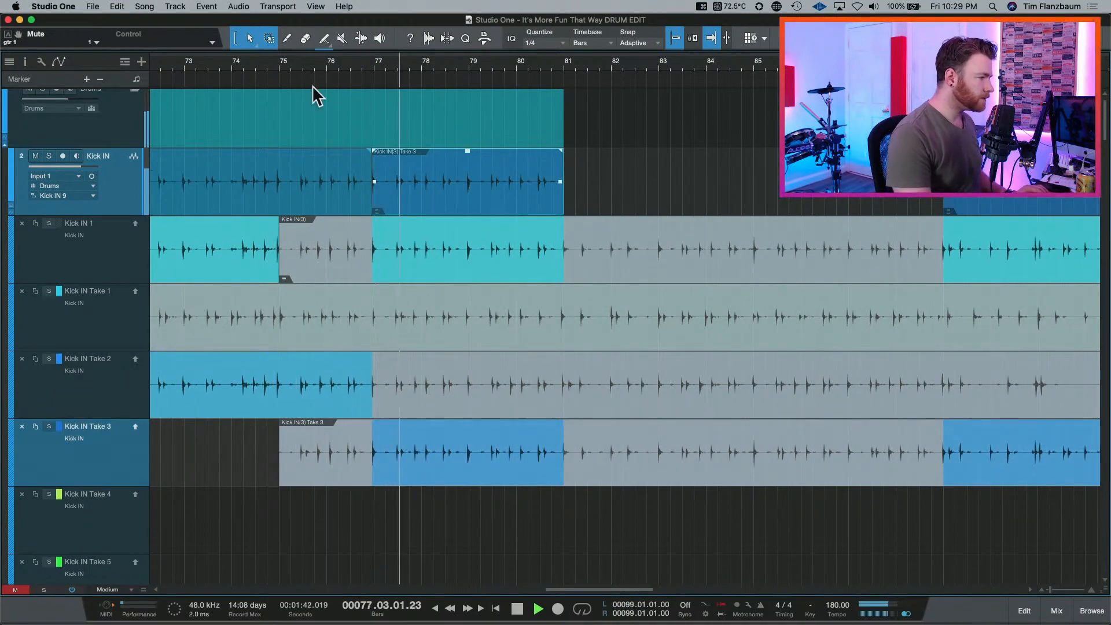
key(space)
Try the Take 2 to Take 3 transition just ahead of the kick hit at 77.3 and audition it.
key(e)
key(e)
scroll(694, 249, right, 3)
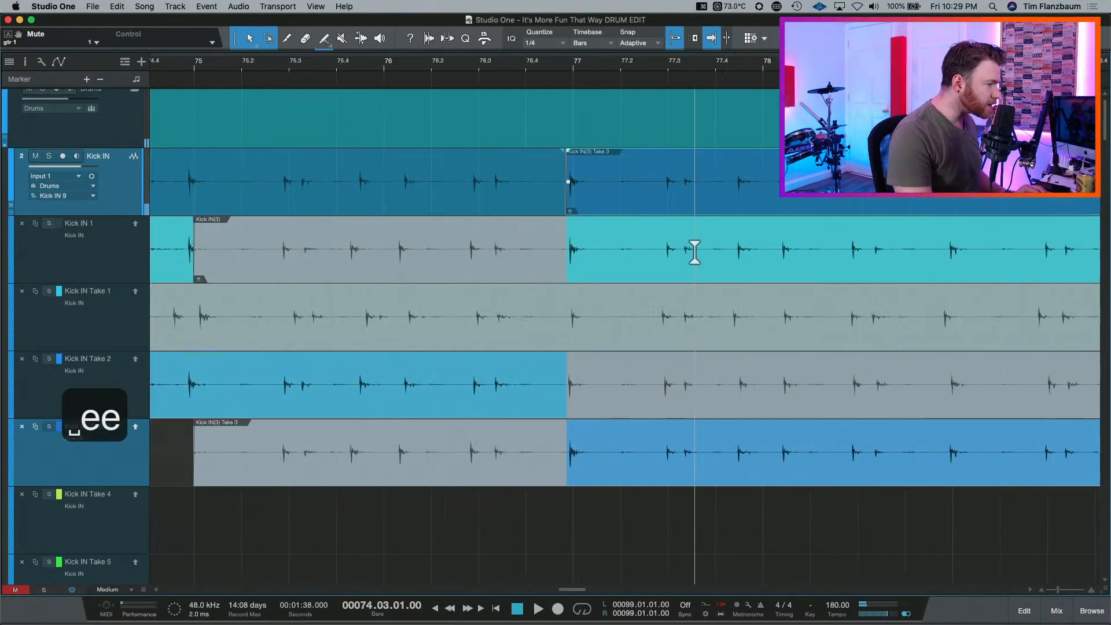
key(e)
scroll(589, 195, left, 2)
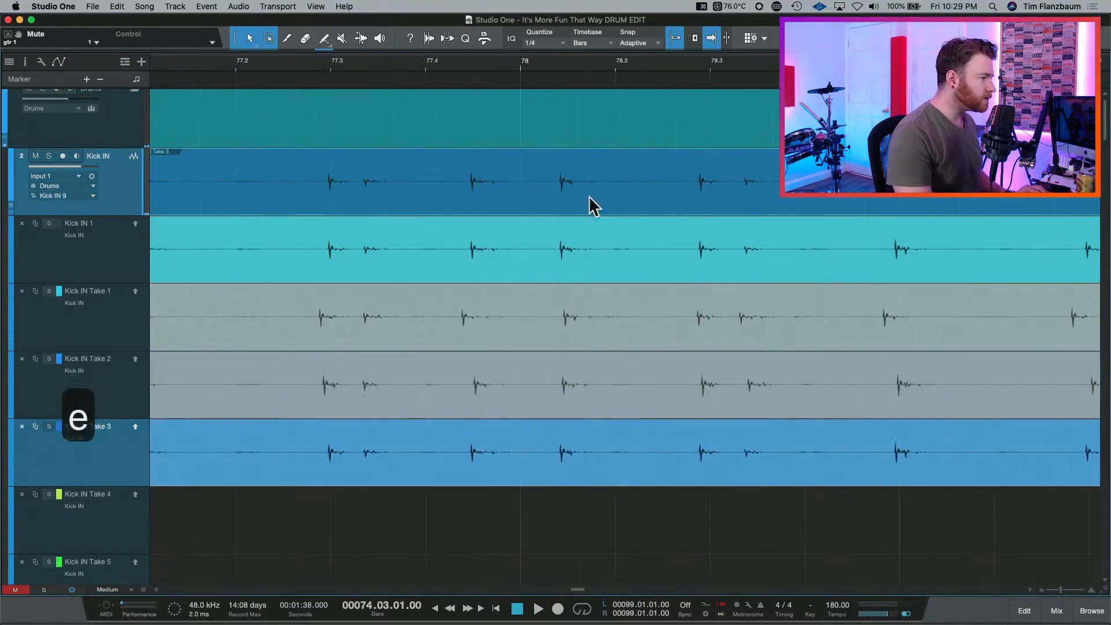
key(w)
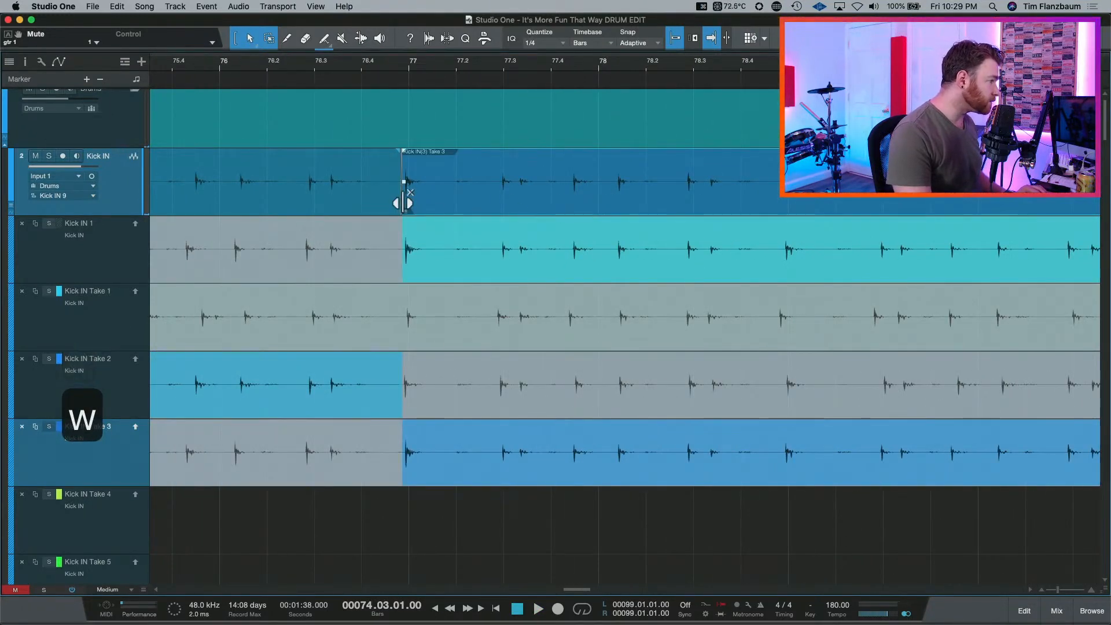
drag(403, 203, 493, 212)
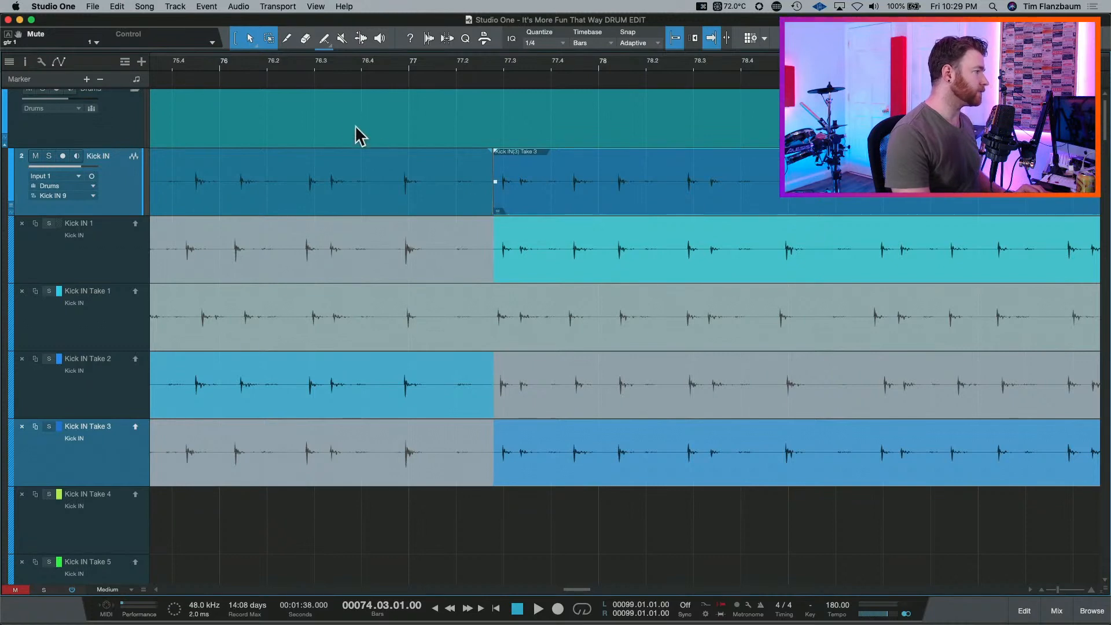
key(space)
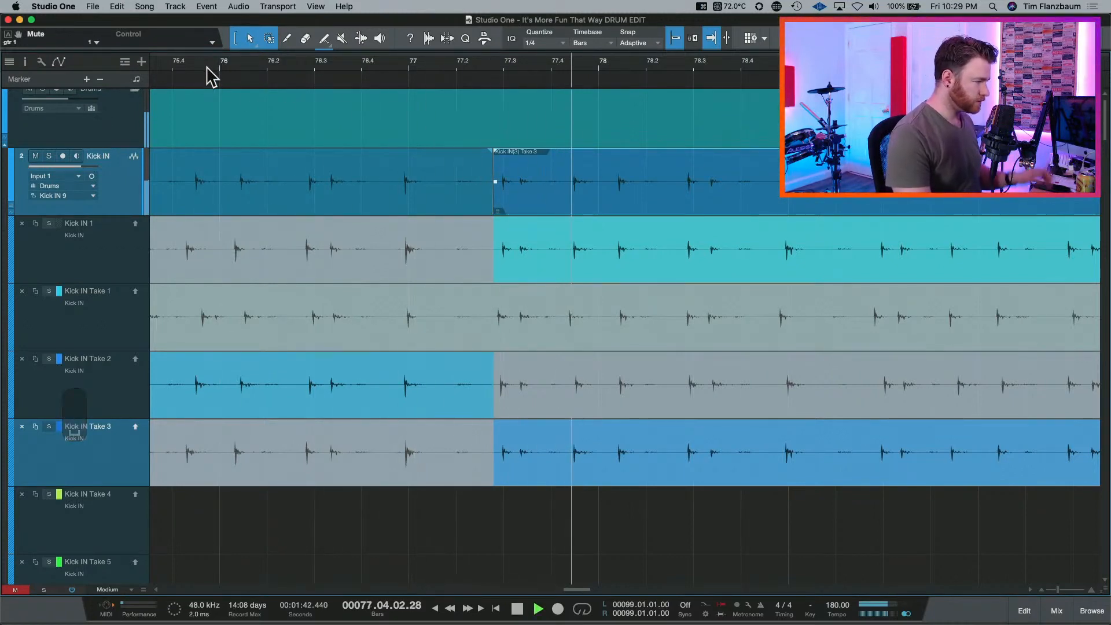
key(space)
Try the Take 2 to Take 3 transition at different points around the middle of bar 78, auditioning from bar 76.
key(w)
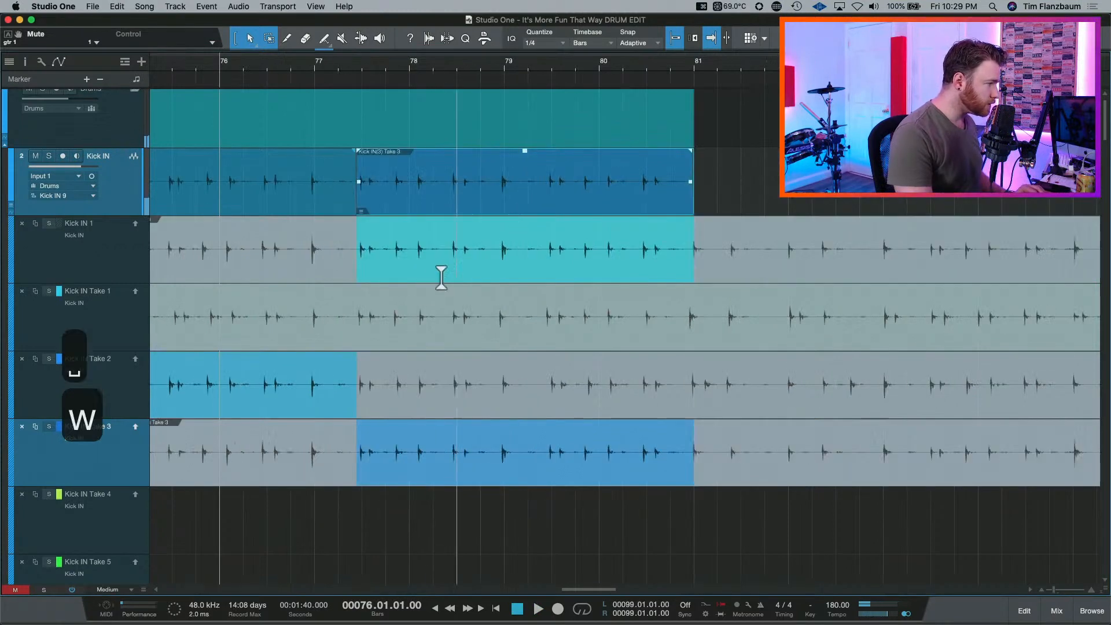
drag(363, 200, 455, 208)
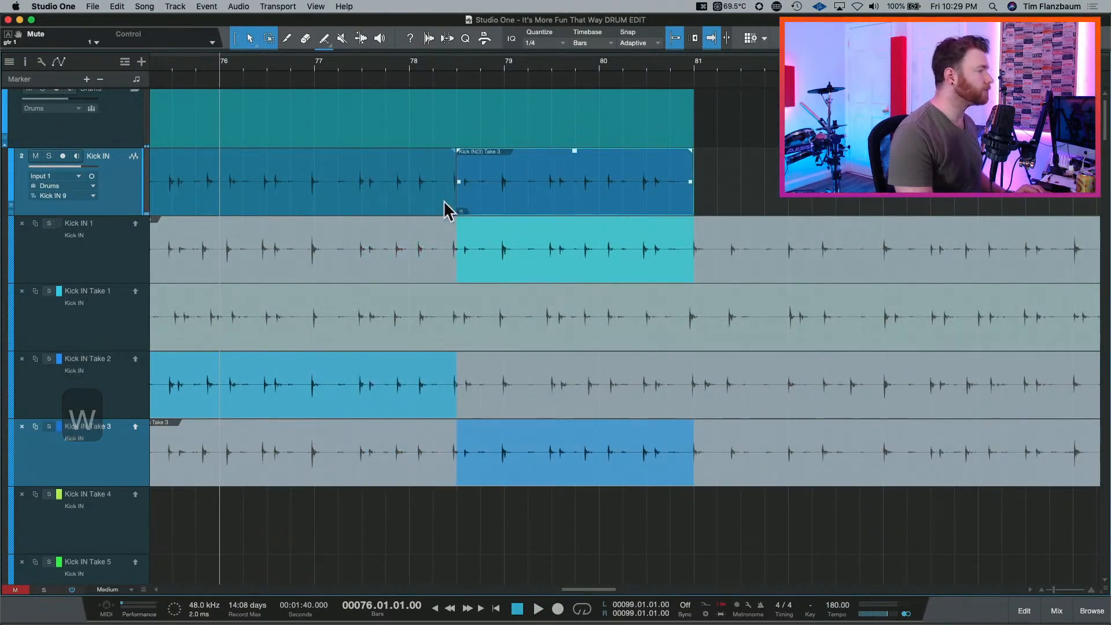
key(space)
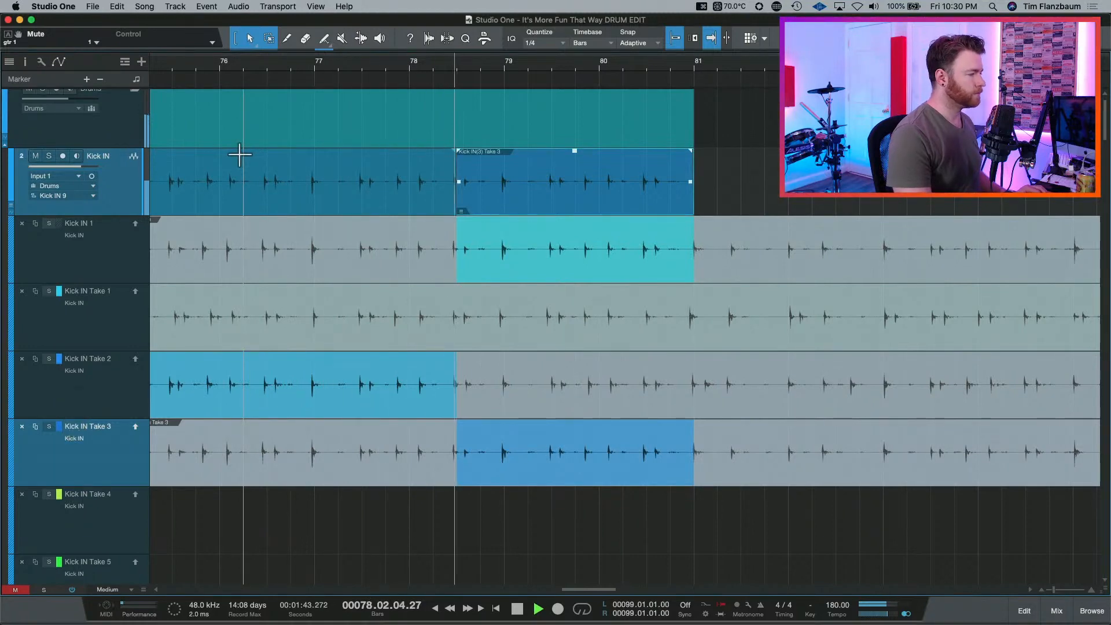
key(space)
drag(459, 201, 452, 198)
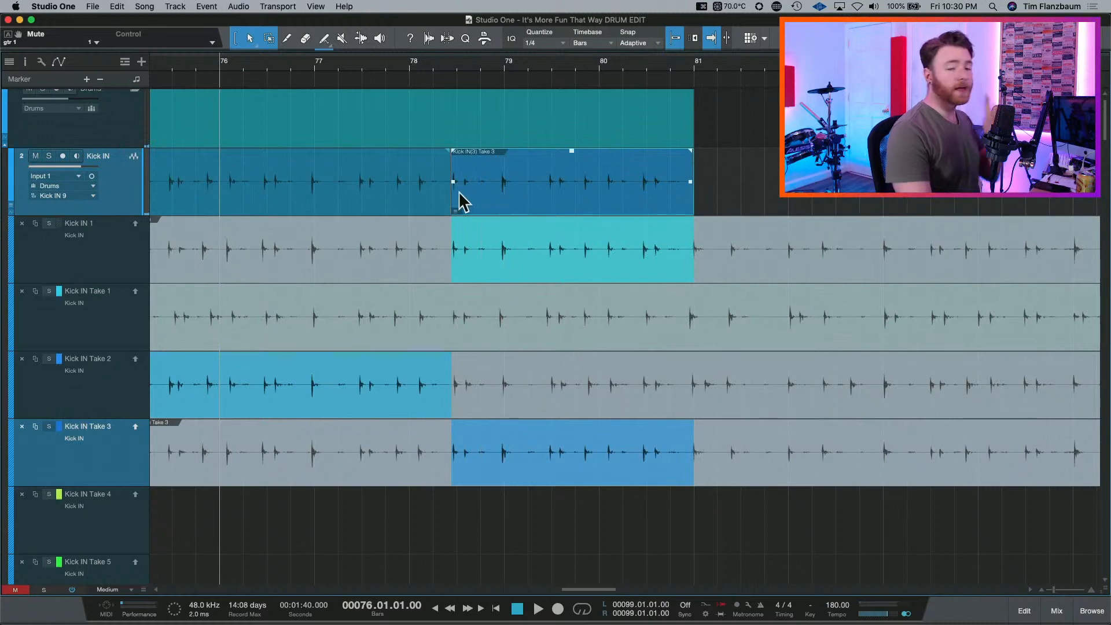
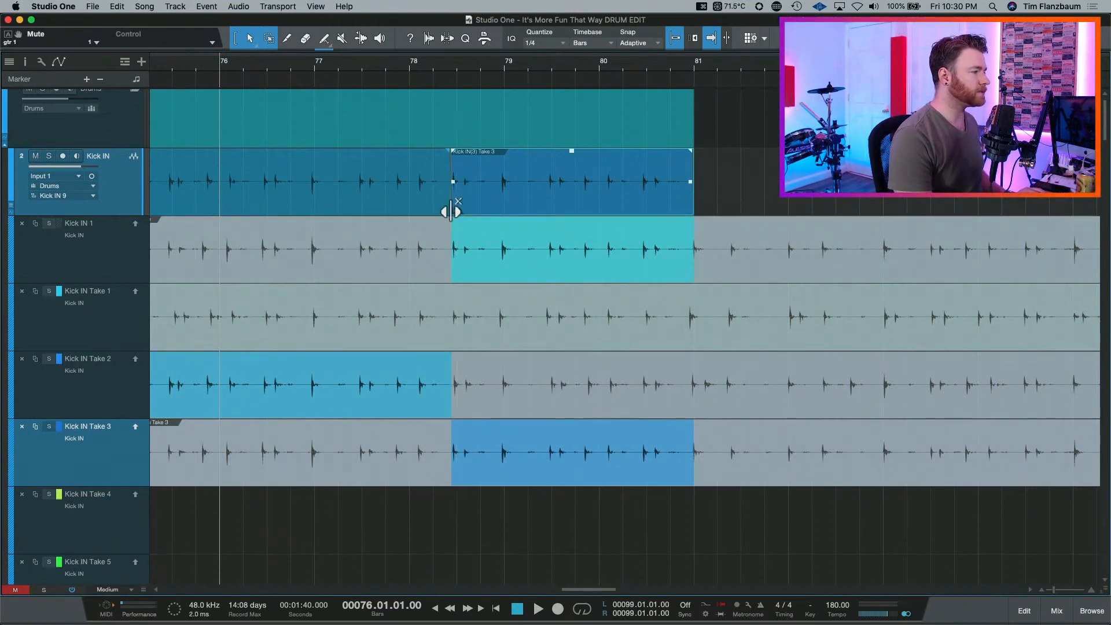
drag(451, 211, 433, 211)
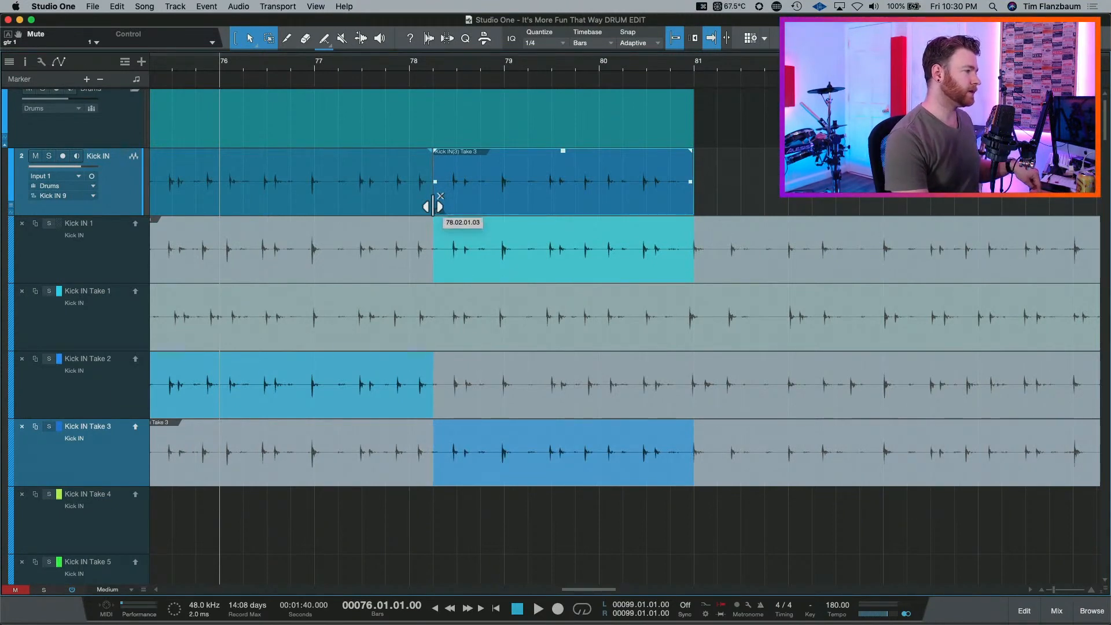
Move the Take 2 to Take 3 transition just ahead of bar 79 and audition it from bar 76.
drag(433, 207, 498, 215)
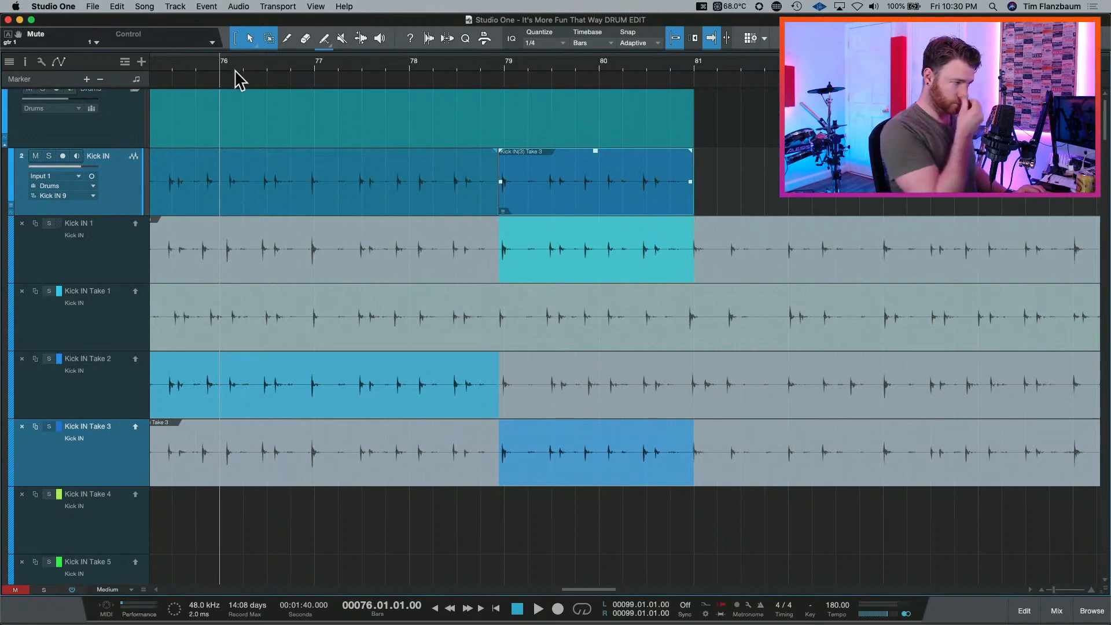
key(space)
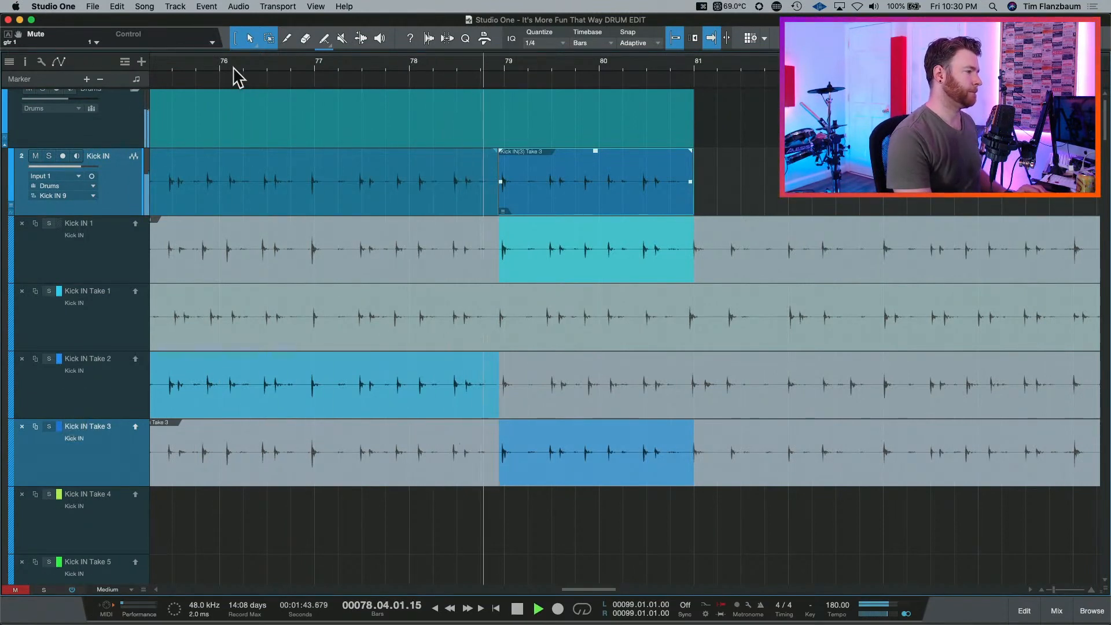
key(space)
Fine-tune the Take 2 to Take 3 transition to 78.04.04.74, so its crossfade ends right before the Take 3 kick hit.
key(e)
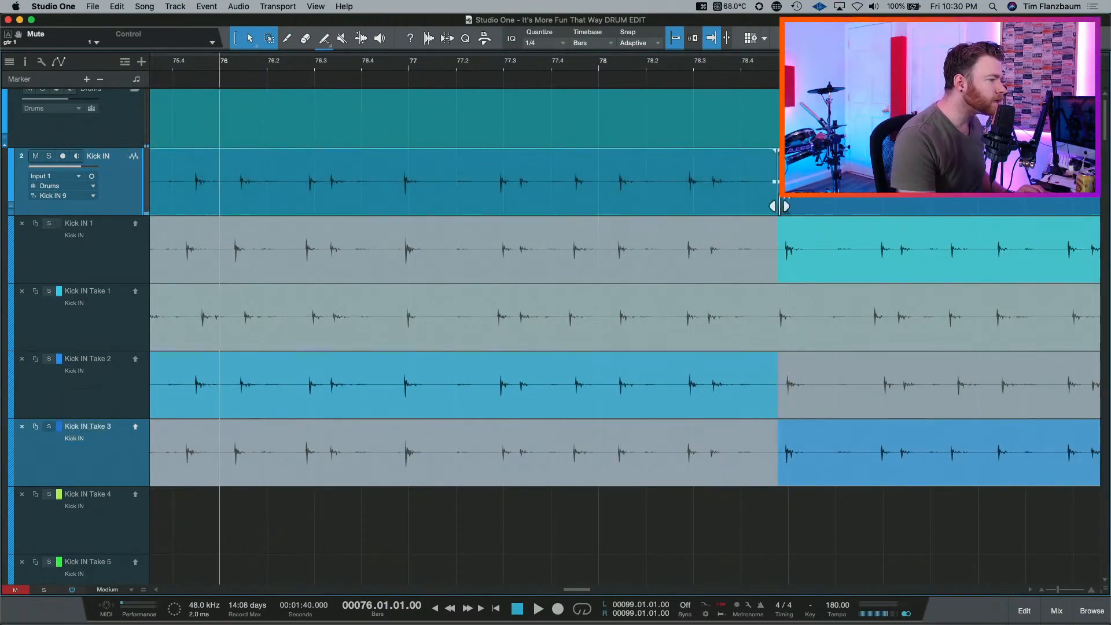
drag(777, 206, 785, 213)
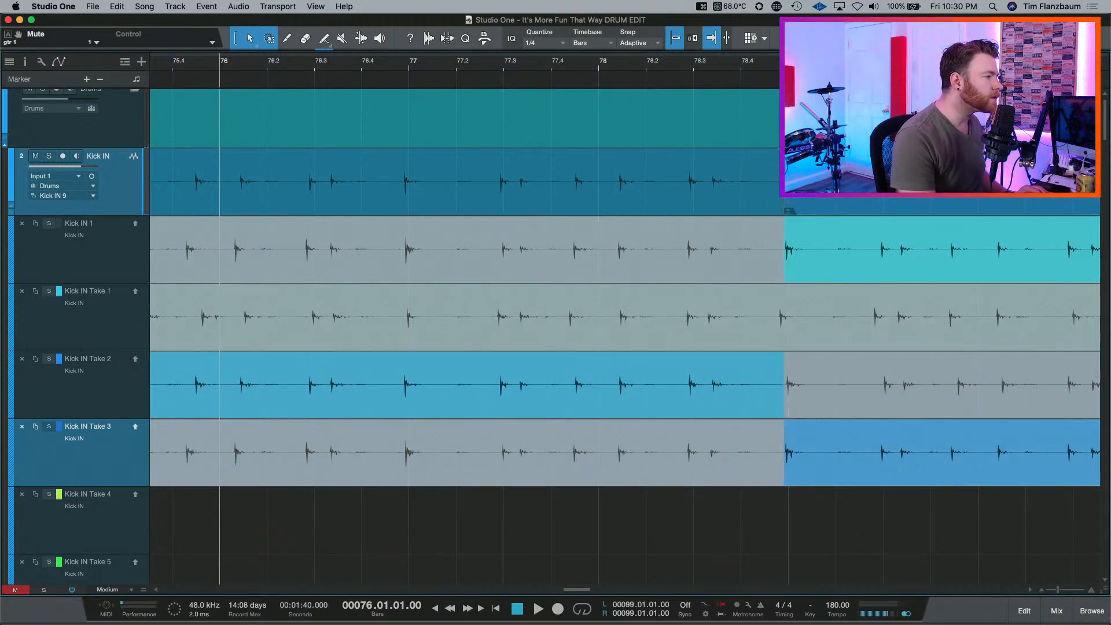
scroll(789, 210, up, 10)
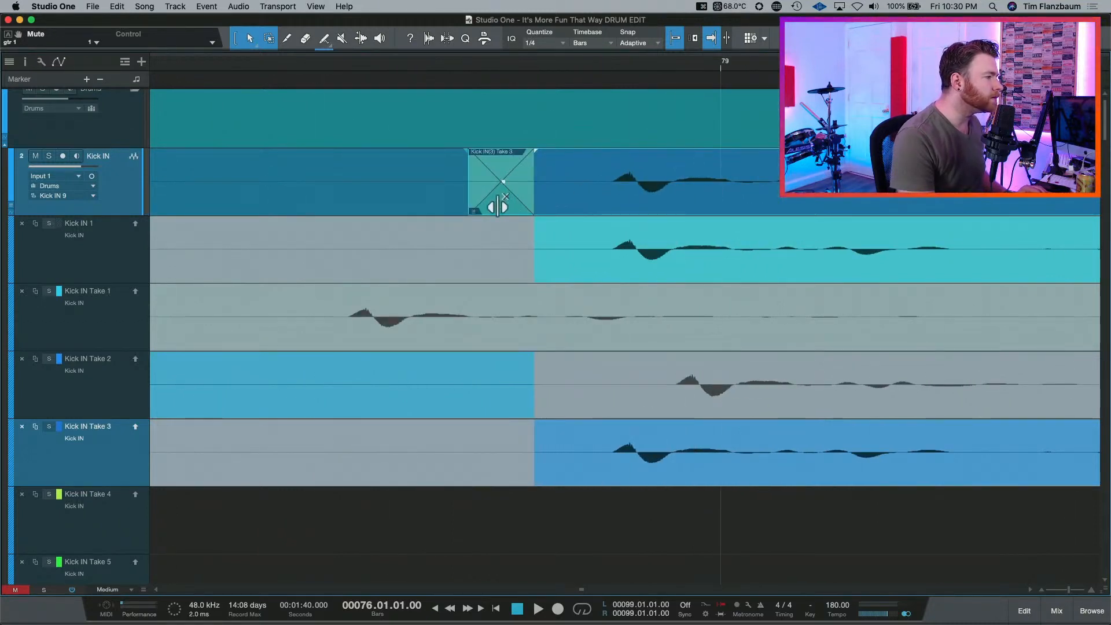
drag(498, 208, 578, 215)
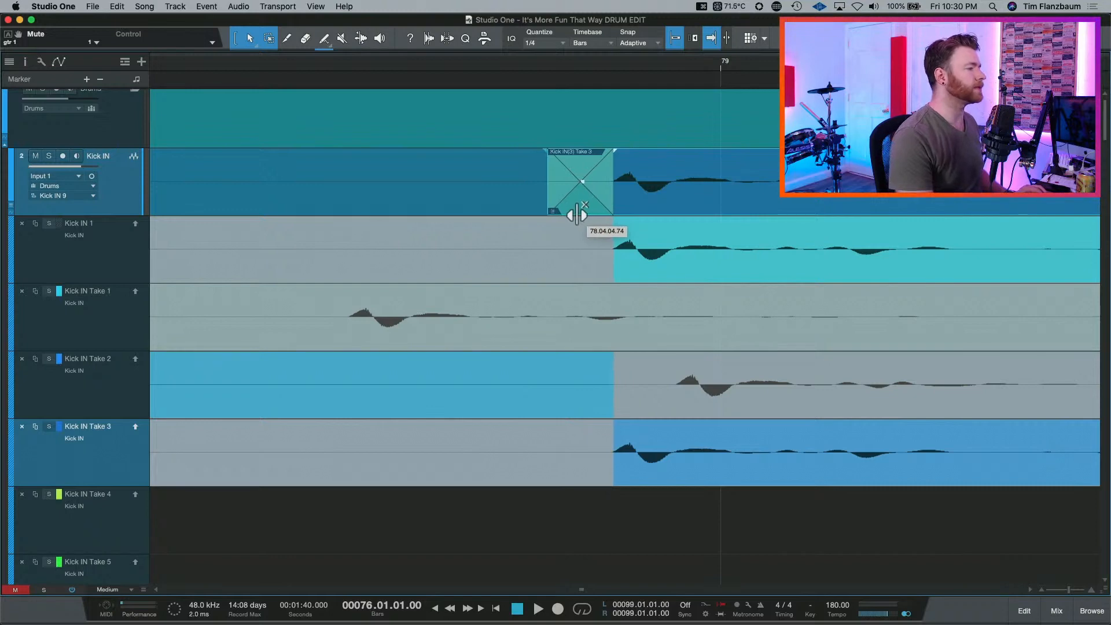
Audition the comp from bar 76 through the bar 79 transition up to bar 81.
key(w)
key(w)
key(w)
key(w)
key(w)
key(w)
key(w)
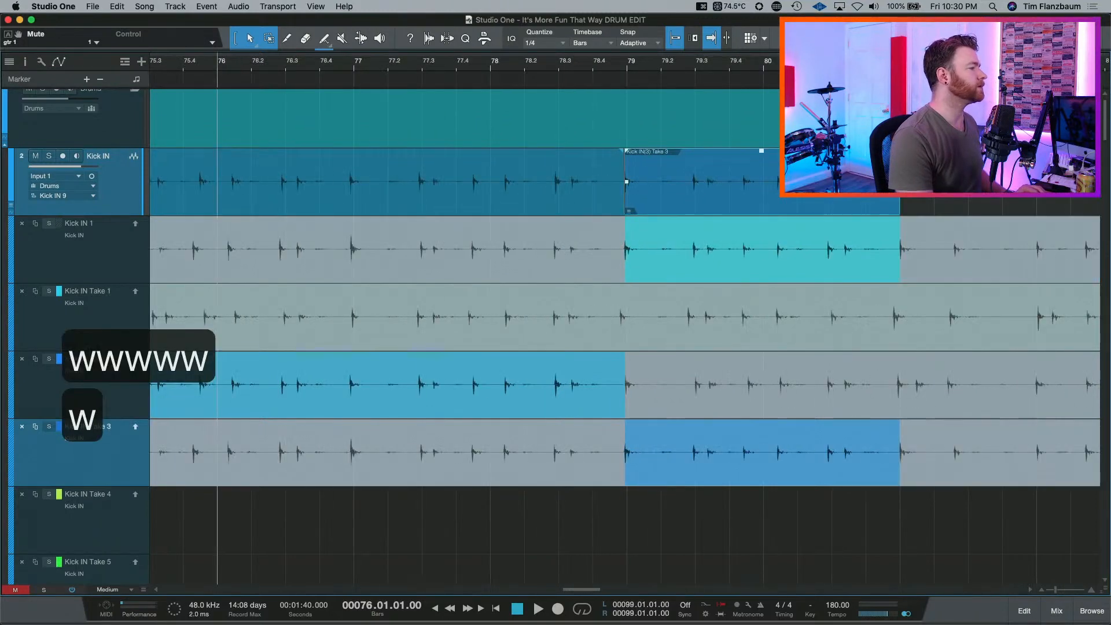
key(space)
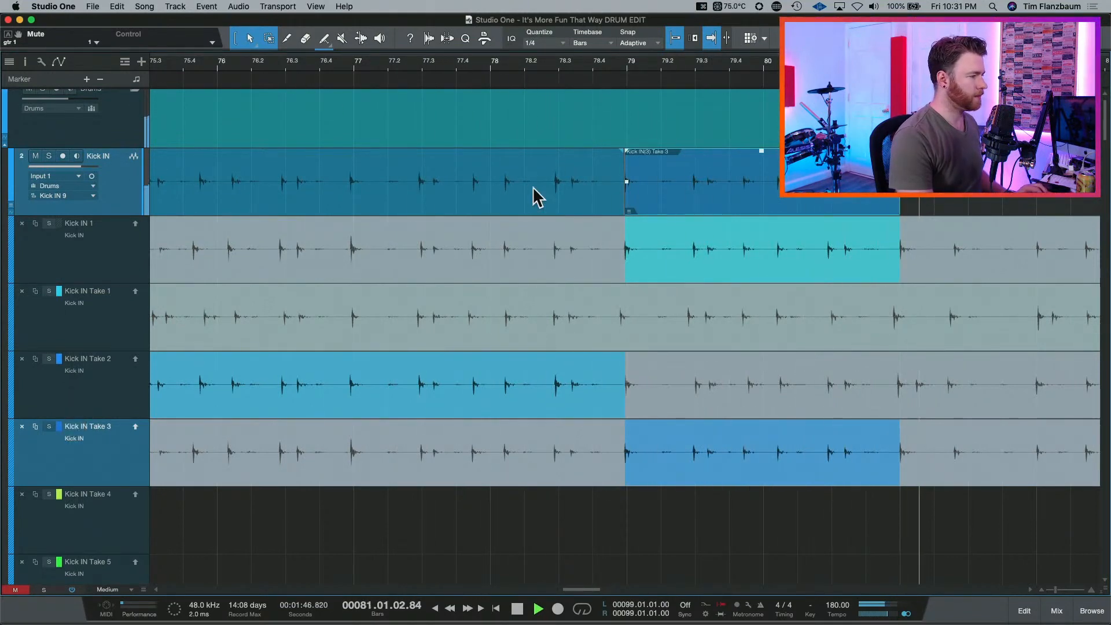
key(space)
Try extending the Take 3 section past bar 85, audition it from bar 80, and return its end to bar 81.
key(w)
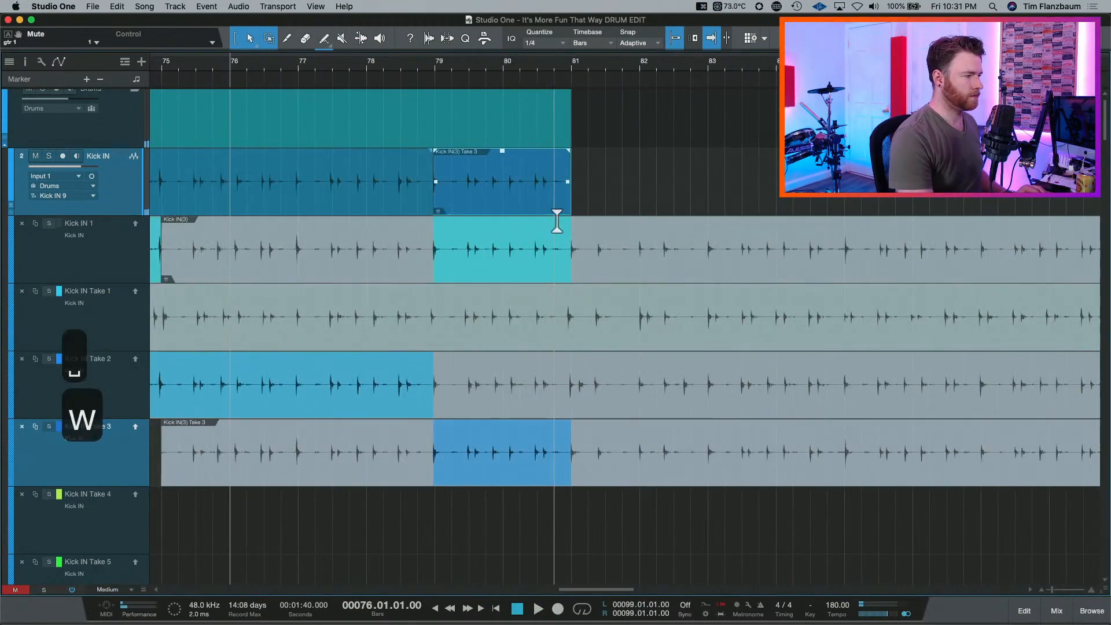
drag(570, 213, 894, 214)
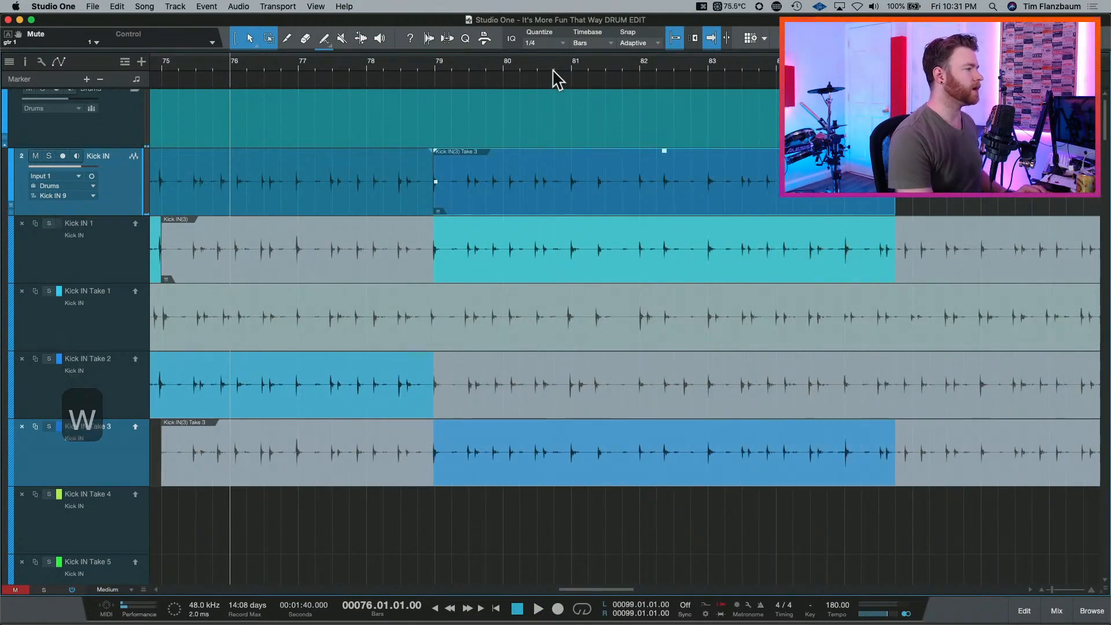
click(510, 65)
key(space)
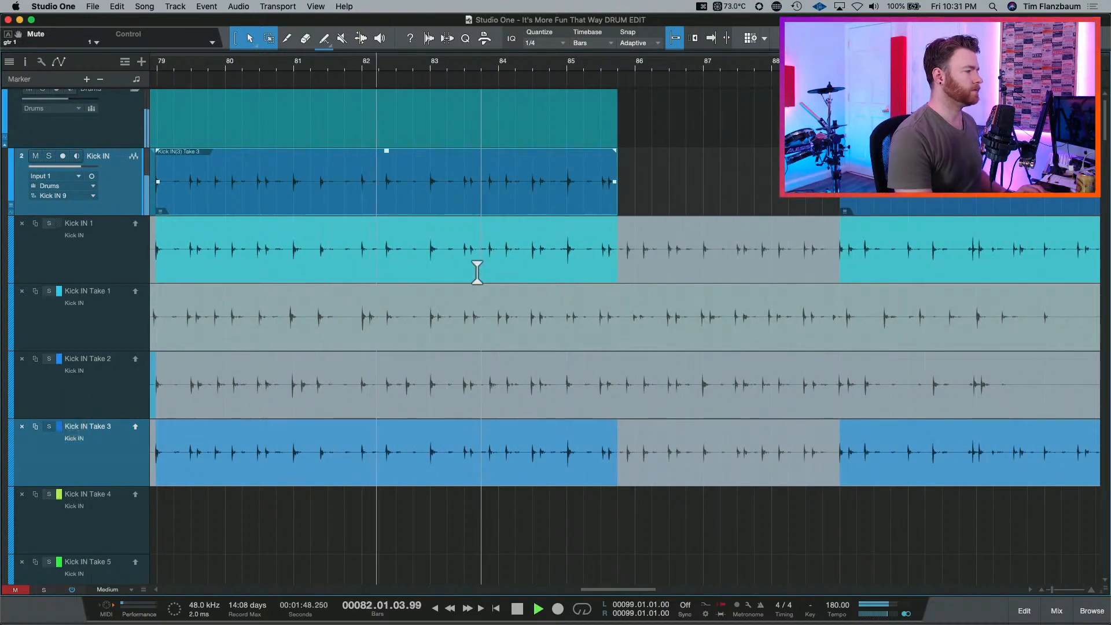
key(space)
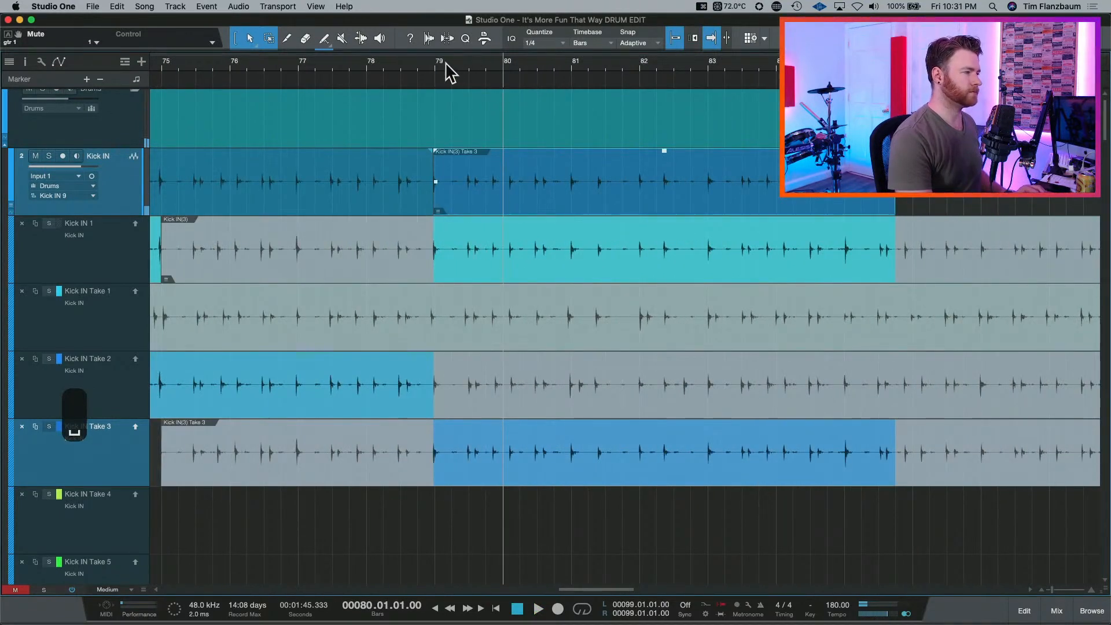
key(space)
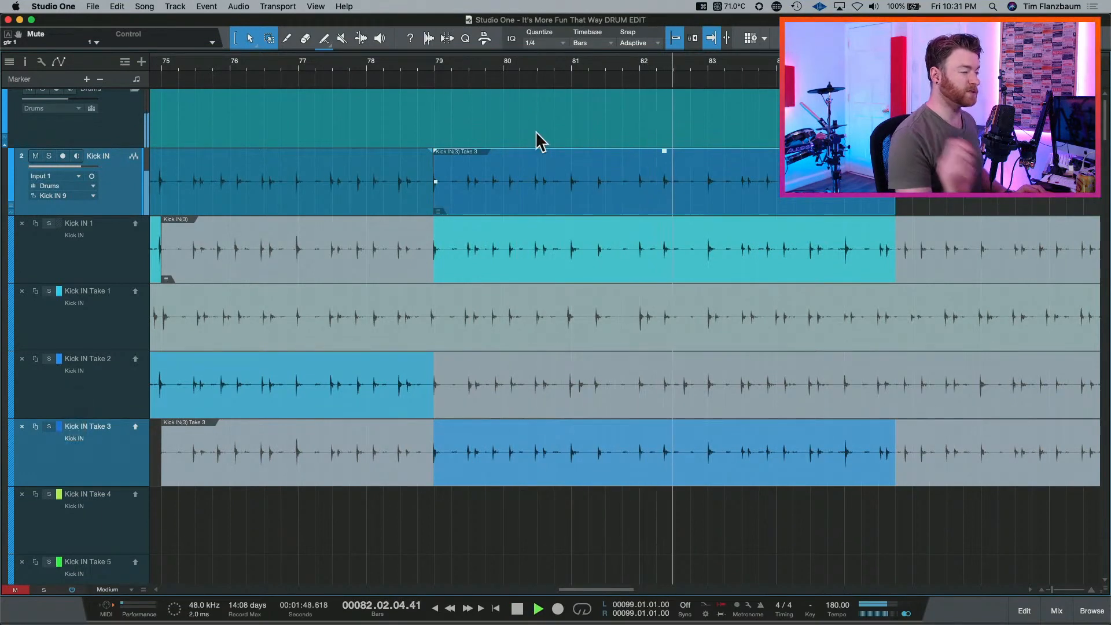
key(space)
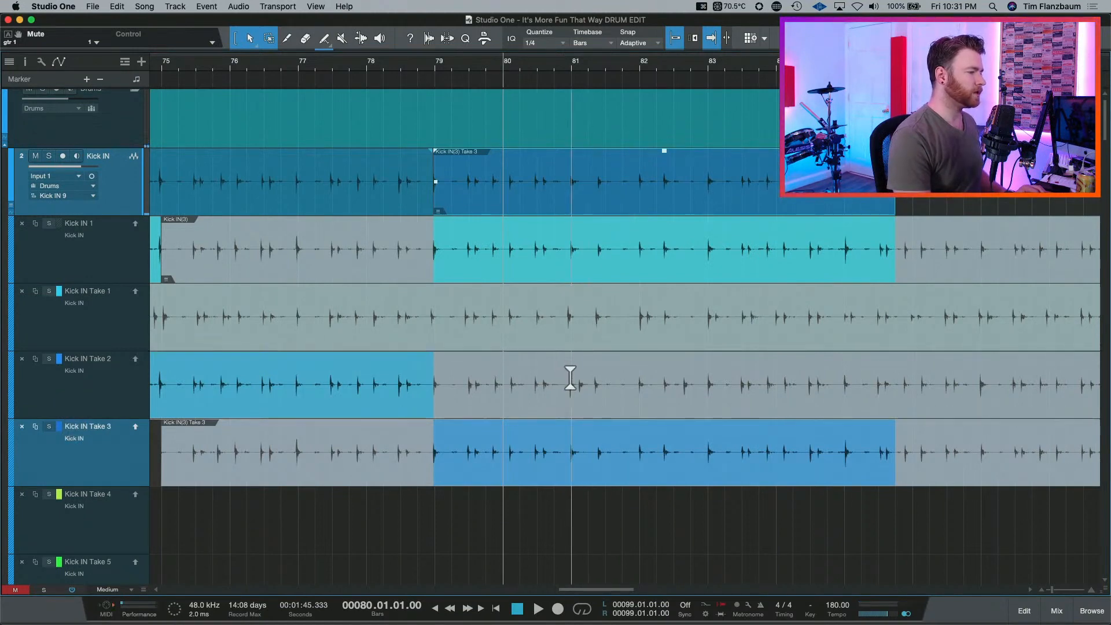
drag(897, 206, 571, 220)
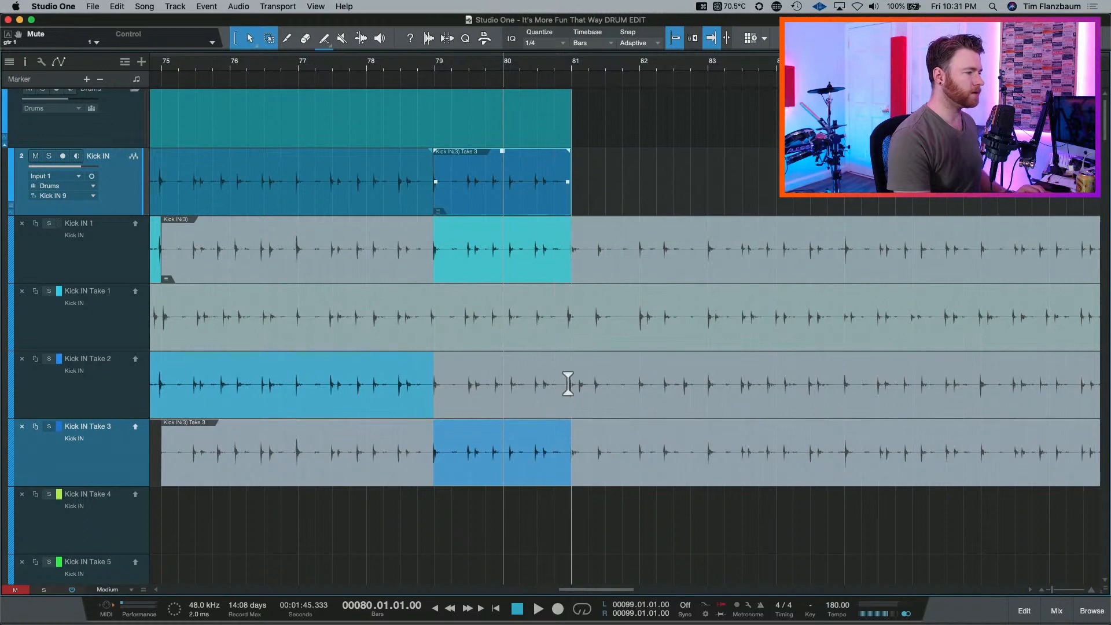
Comp Kick IN Take 2 from bar 81 to about the middle of bar 85 and audition the comp from 78.03.
drag(571, 376, 880, 370)
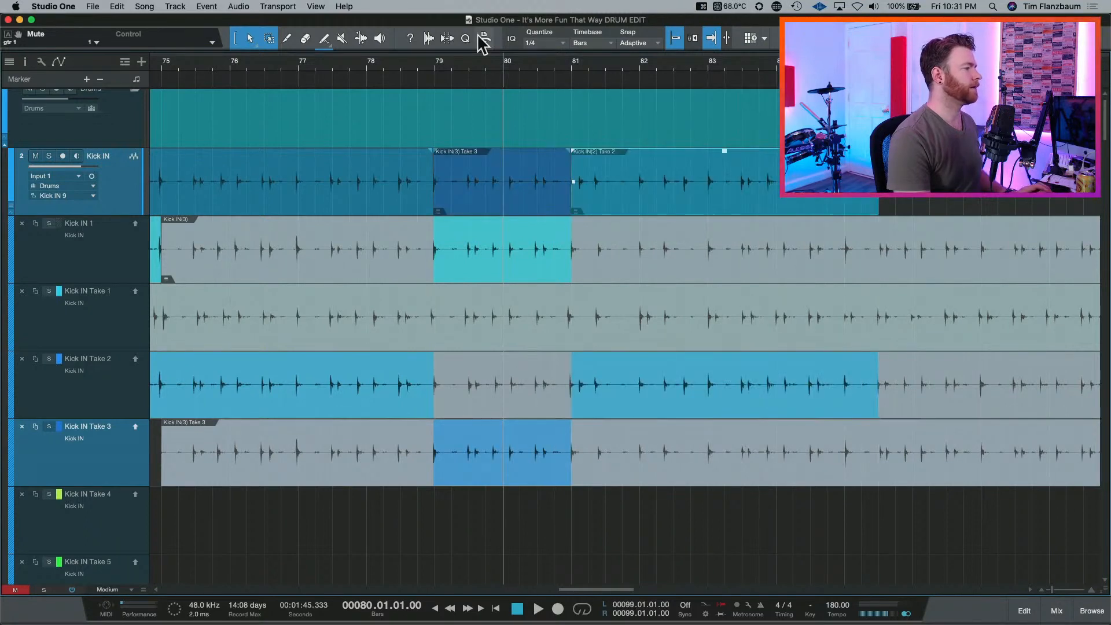
click(398, 62)
key(space)
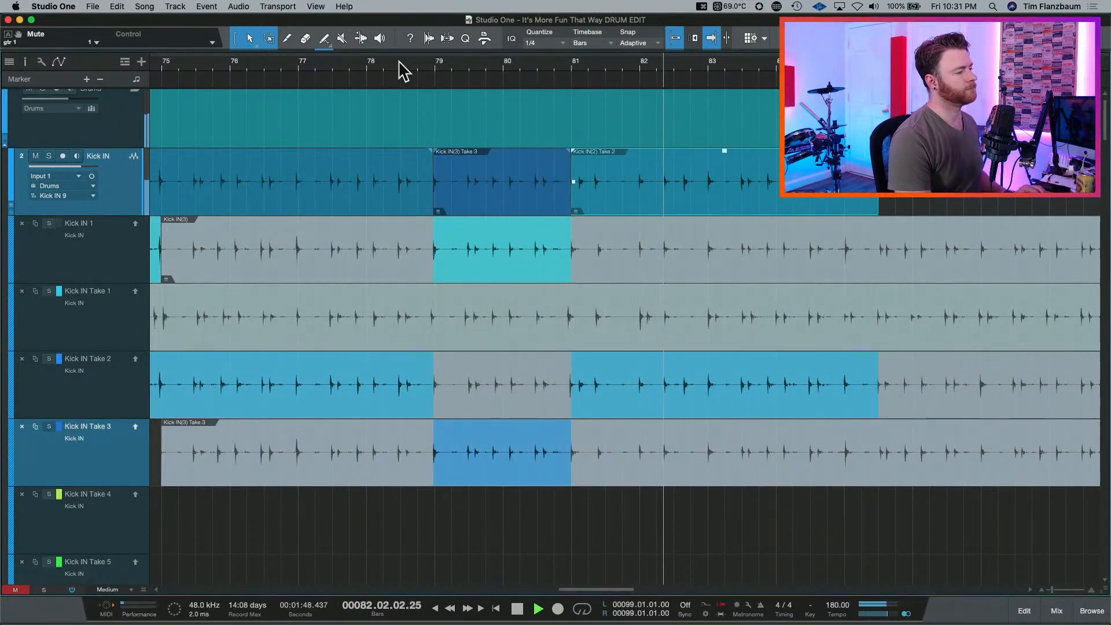
key(space)
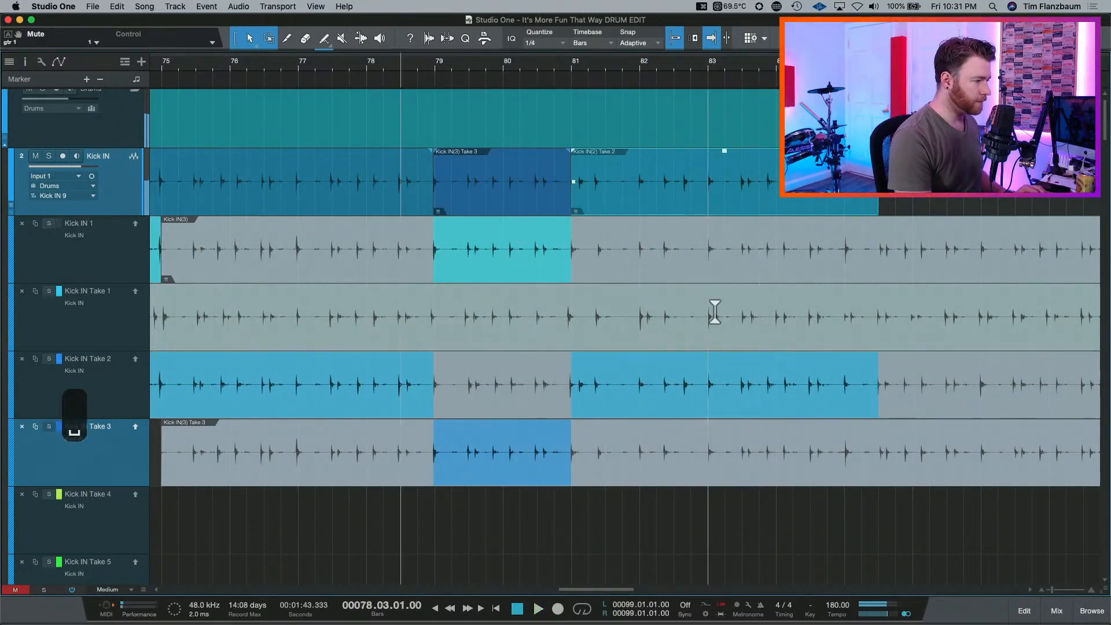
End the second Take 2 section at bar 83 and comp Kick IN Take 3 from there to about the middle of bar 86.
drag(878, 403, 707, 403)
drag(710, 450, 947, 450)
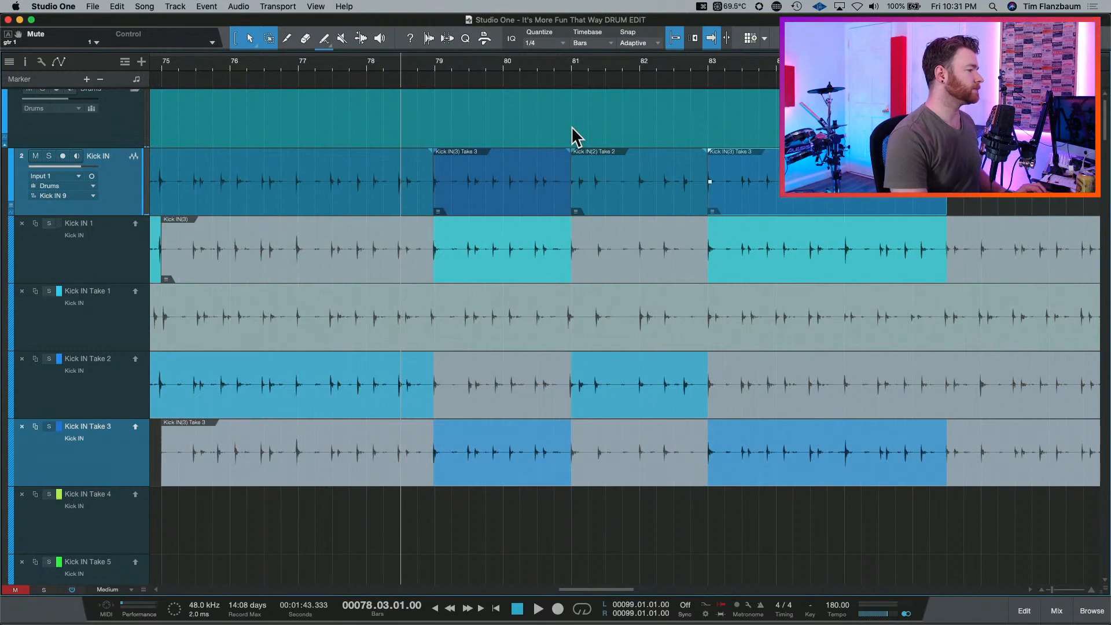
Audition the comp from 78.03 past bar 86 and extend the Take 3 section to meet the existing Take 3 section near bar 89.
scroll(340, 208, right, 5)
key(space)
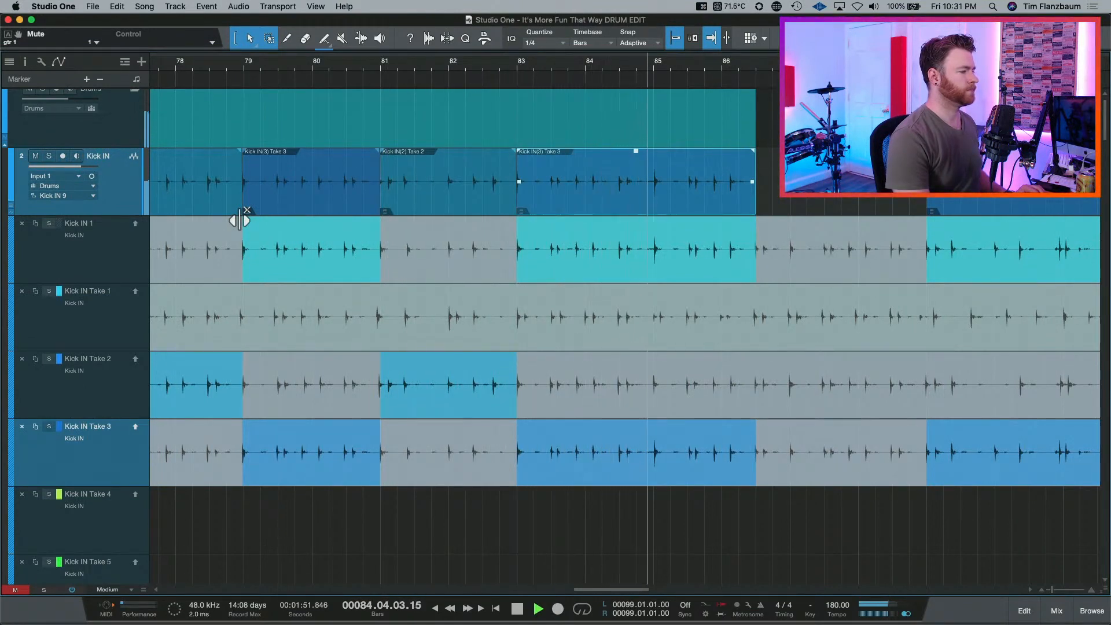
scroll(315, 228, right, 3)
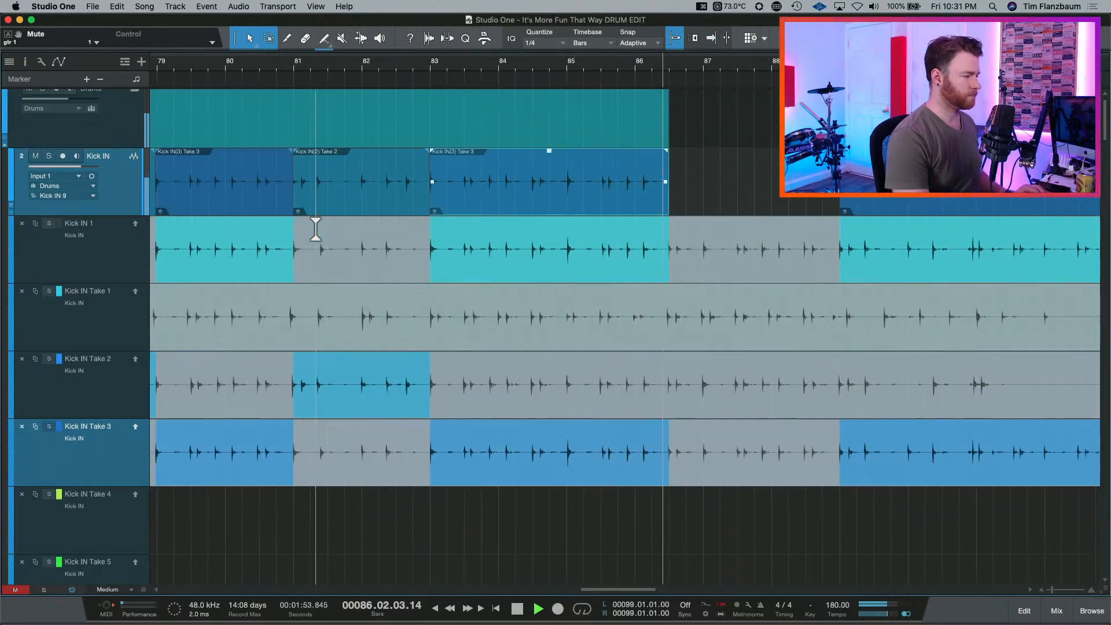
key(space)
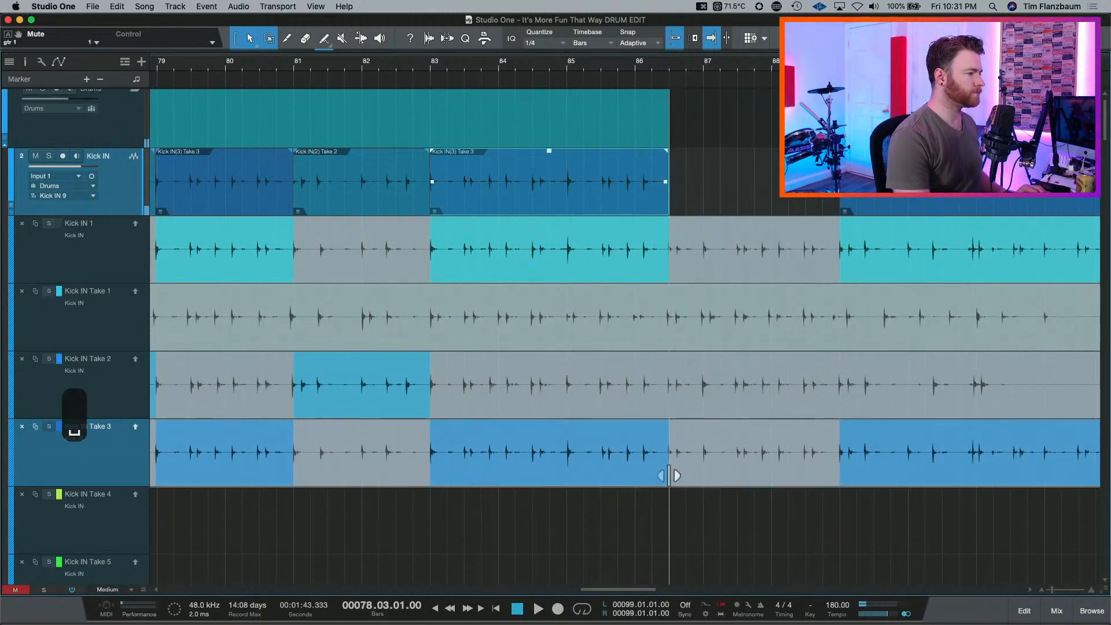
drag(670, 475, 840, 484)
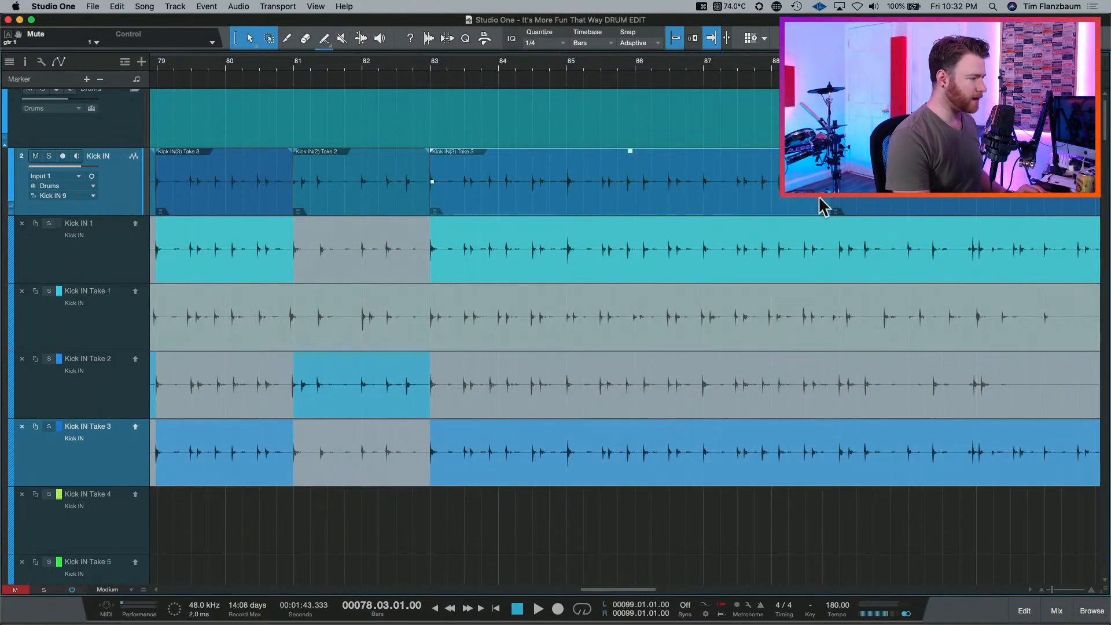
Audition the comp from 82.04 through the Take 3 section that follows bar 83.
scroll(759, 260, right, 5)
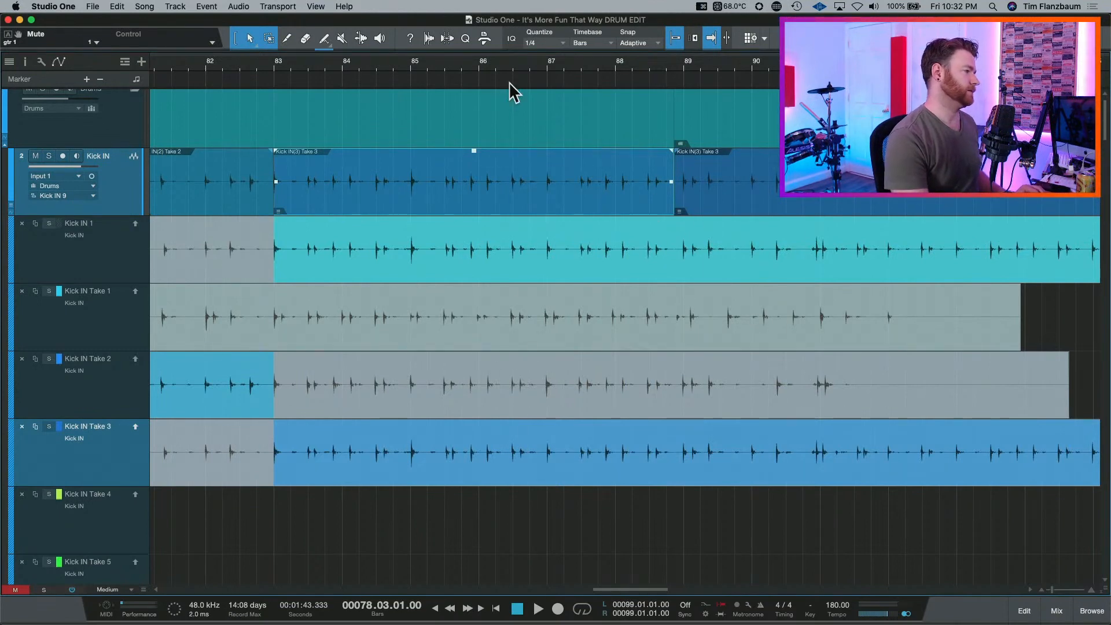
click(265, 65)
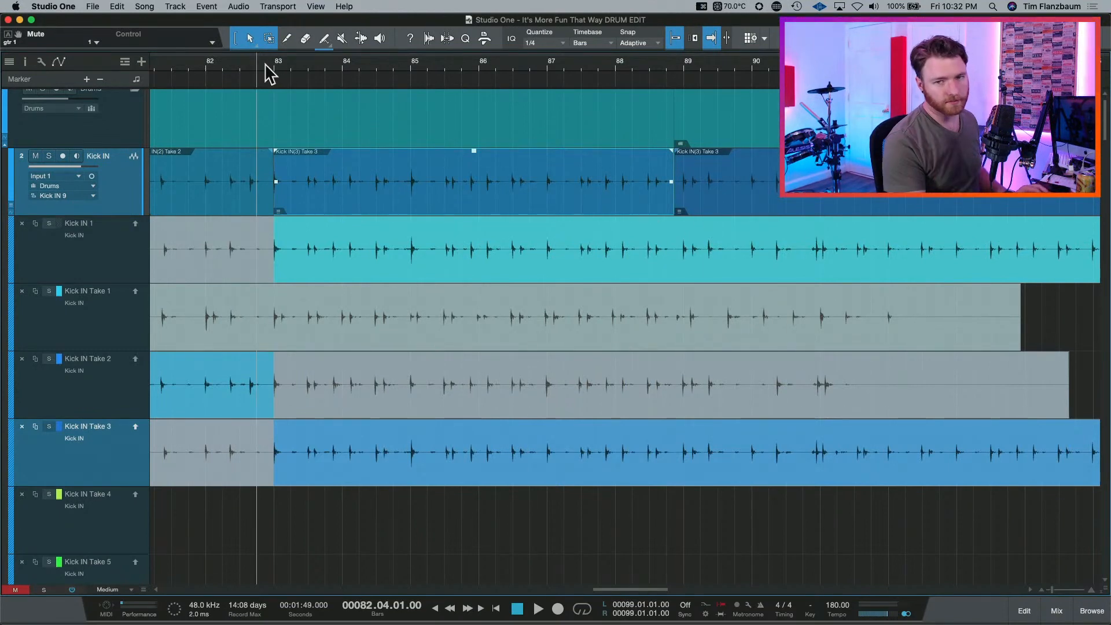
key(space)
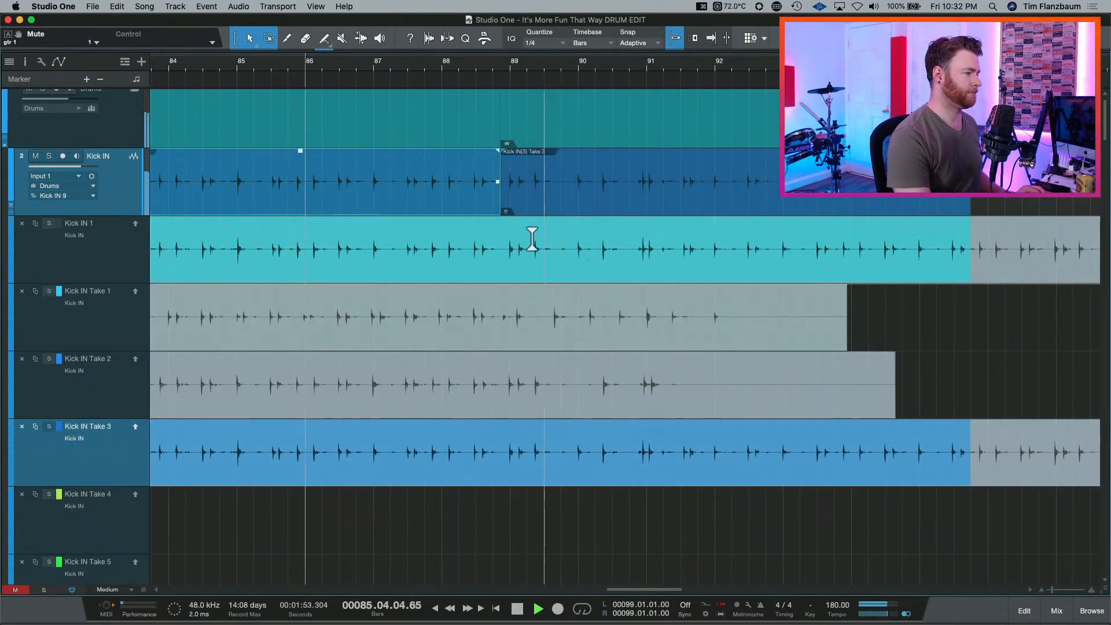
key(w)
key(space)
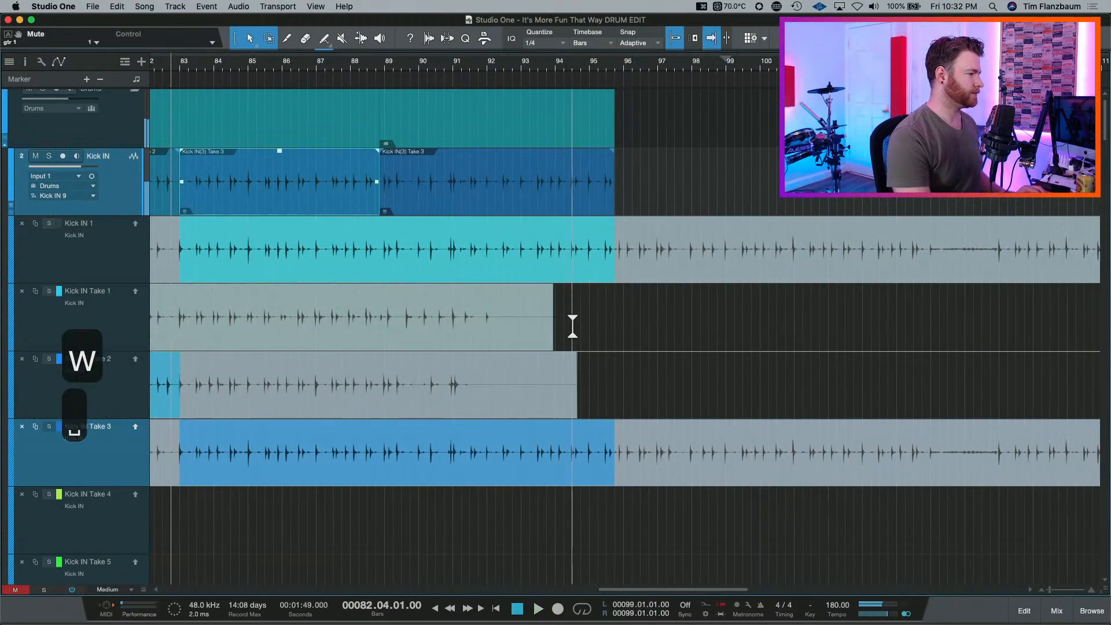
Extend the end of the last Take 3 section to the start of the next recorded takes near bar 110 and check the Snare TOP comp.
key(w)
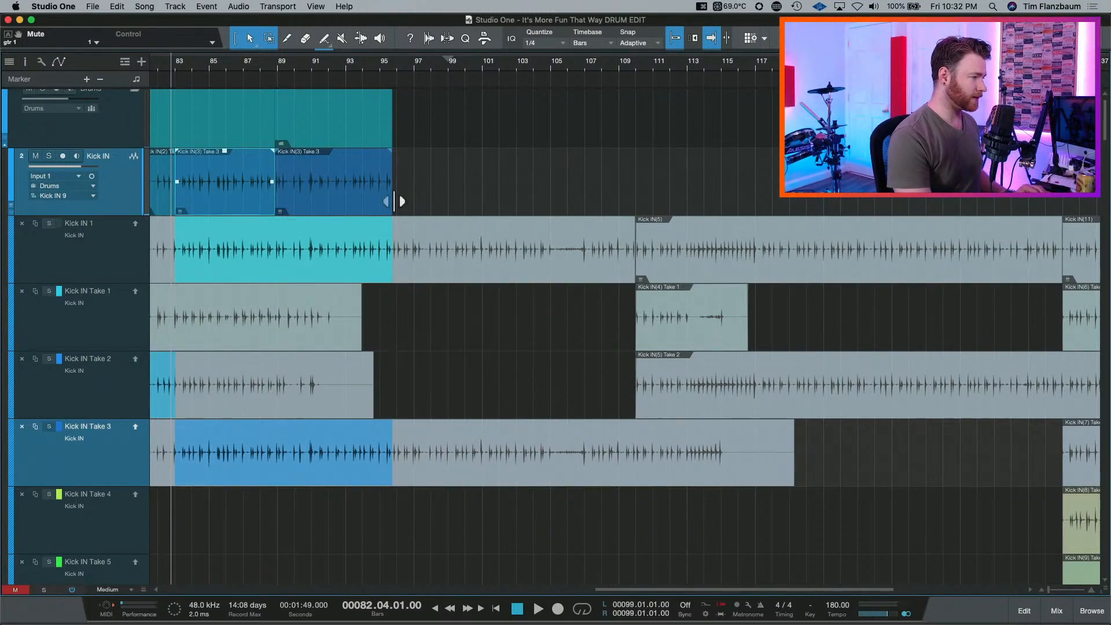
drag(395, 201, 642, 208)
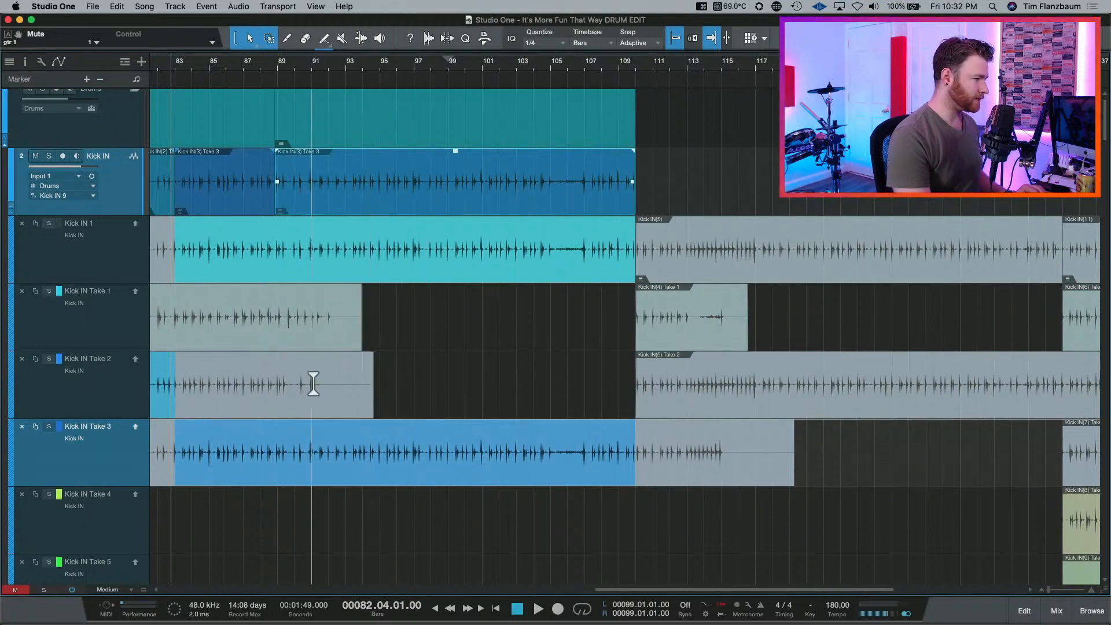
scroll(385, 400, up, 3)
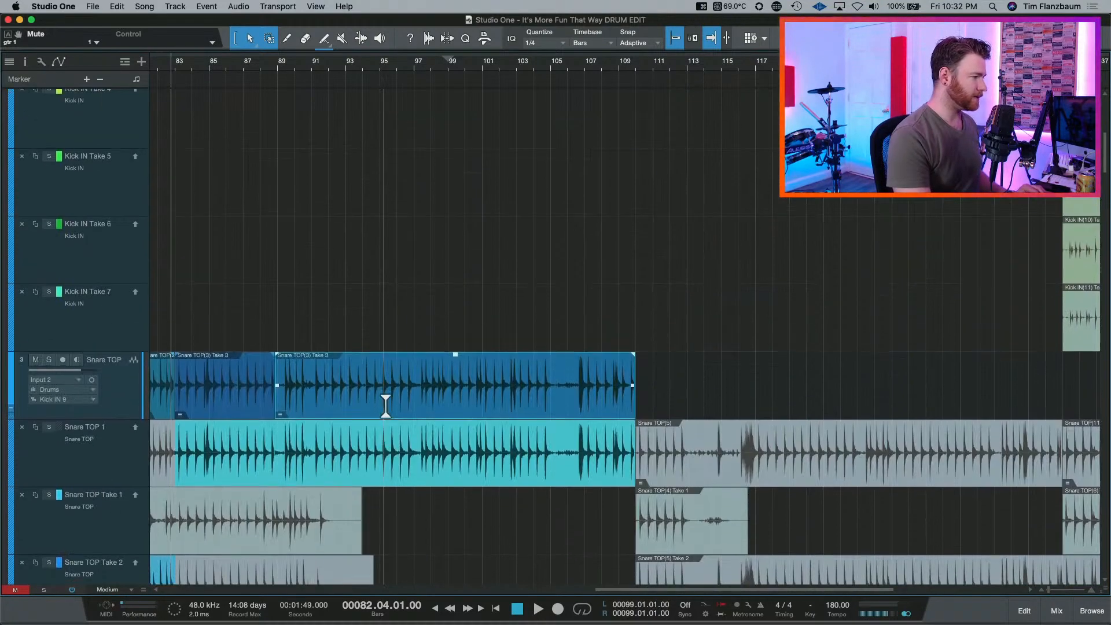
scroll(379, 409, down, 6)
scroll(379, 409, up, 3)
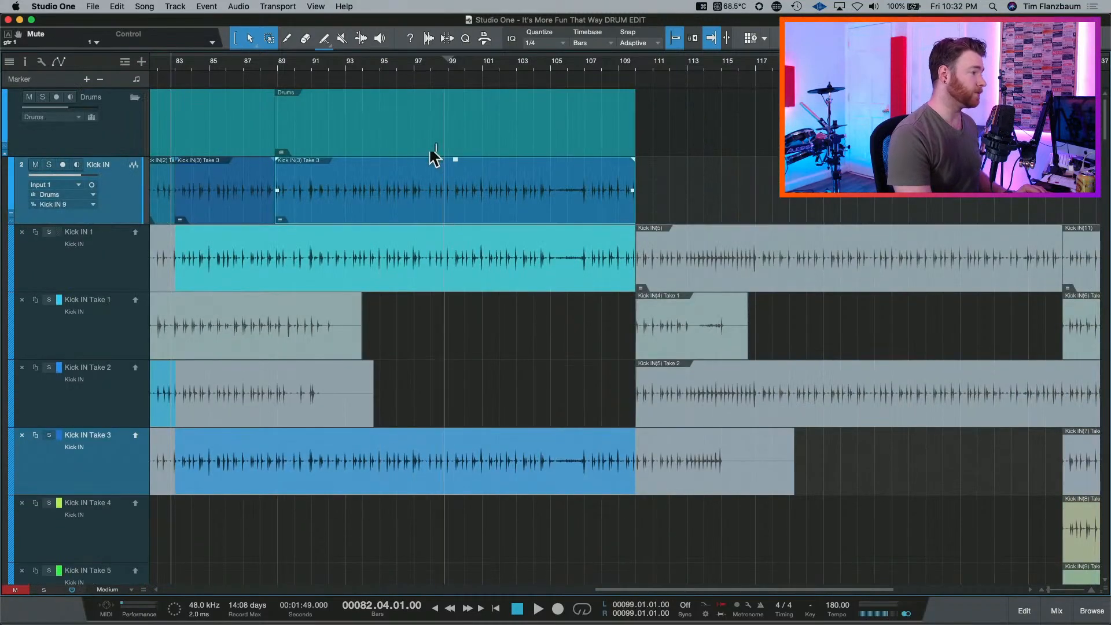
Audition the Take 3 section twice from bar 89.
click(276, 64)
key(space)
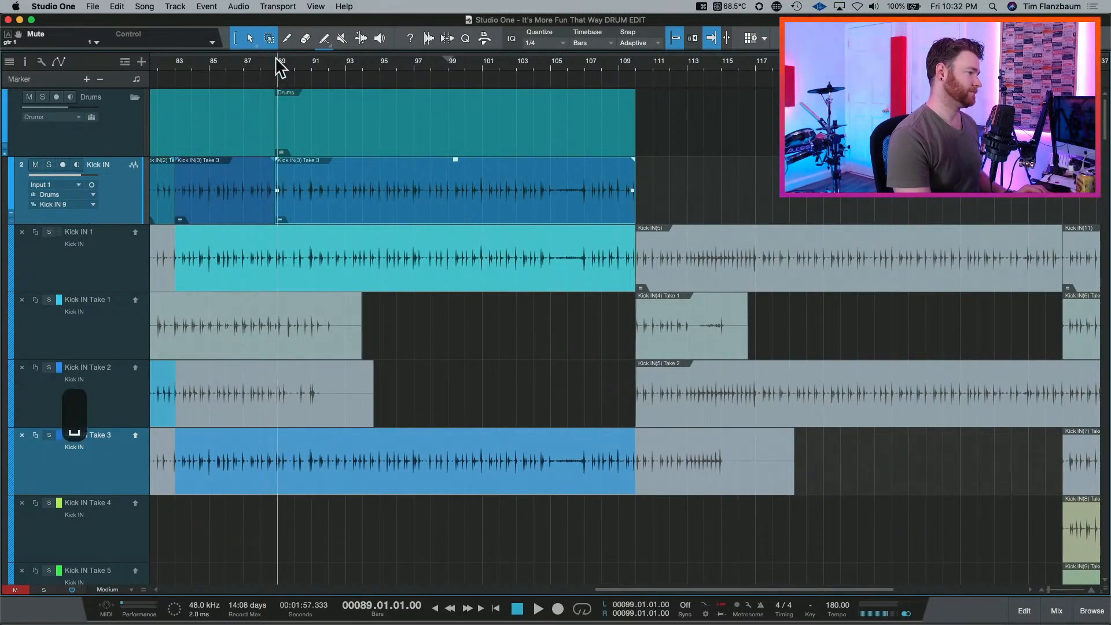
key(e)
key(e)
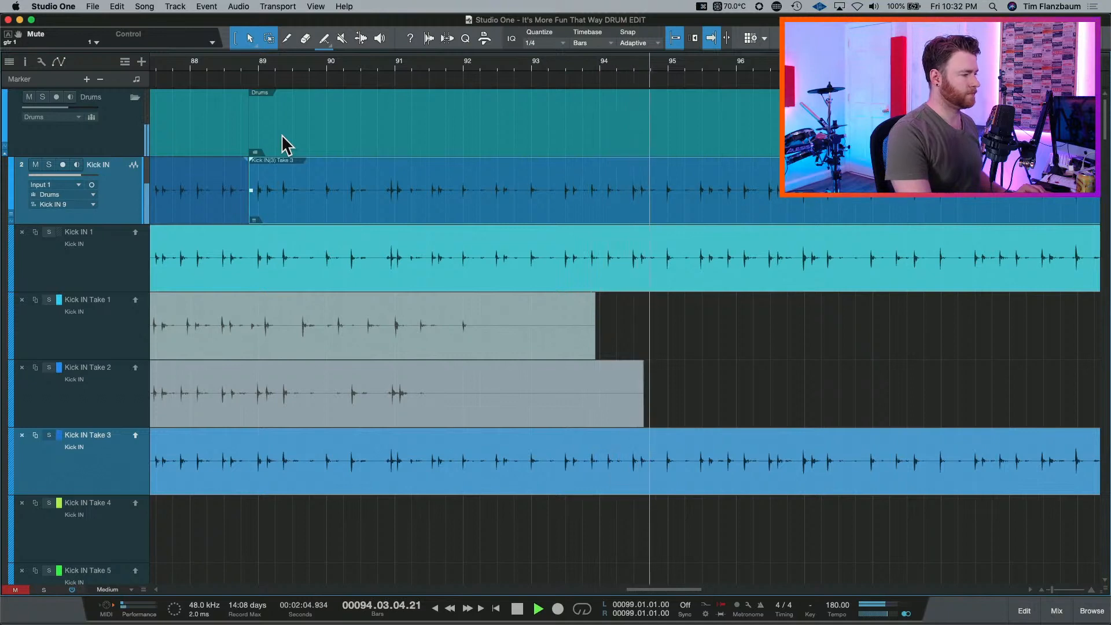
key(space)
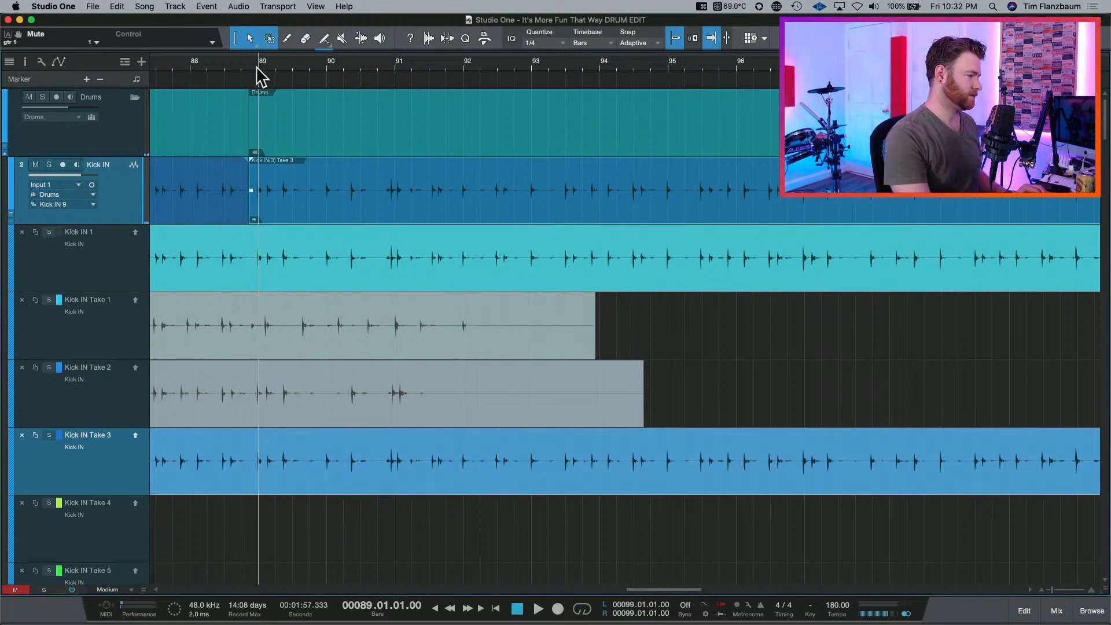
key(space)
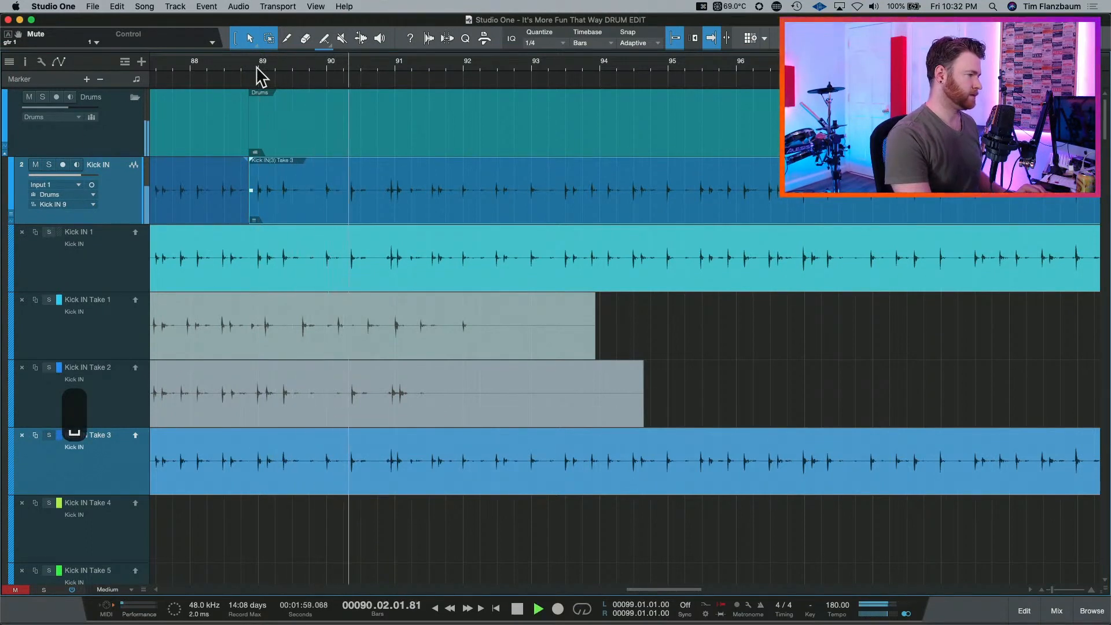
key(space)
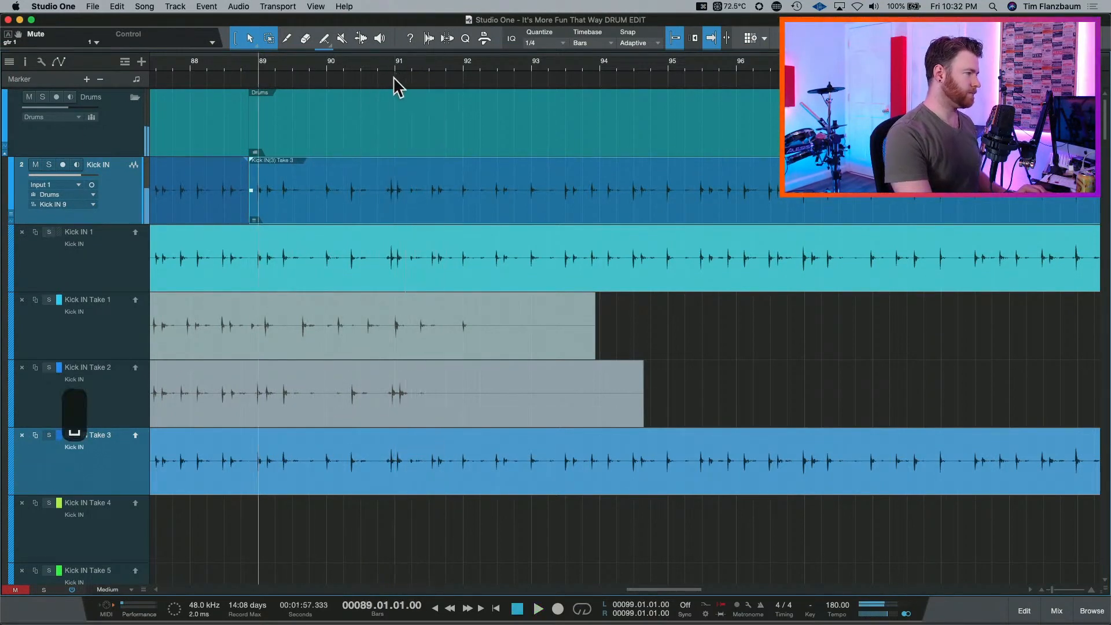
Insert a marker named "Pattern Swap" at bar 91.
click(395, 77)
text(y)
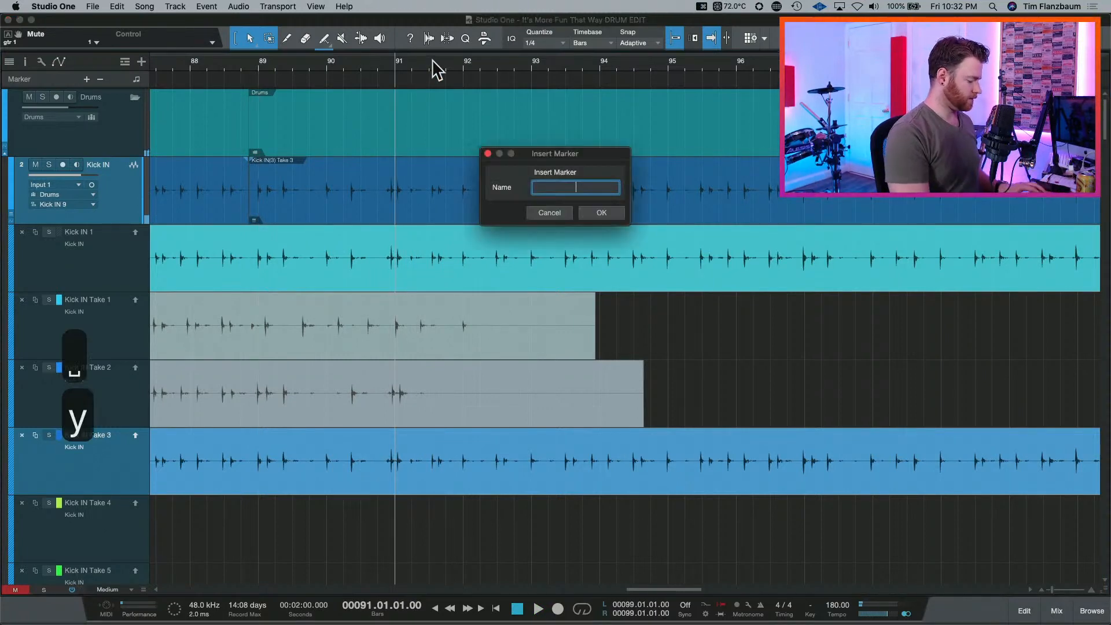
text(Patter)
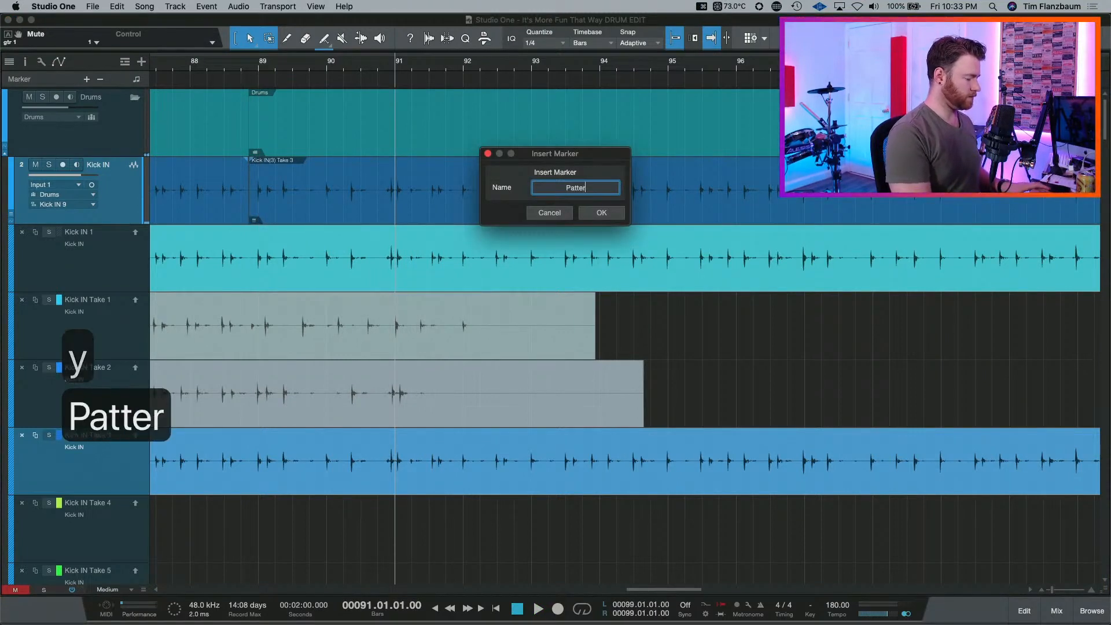
text(n Swap)
key(Return)
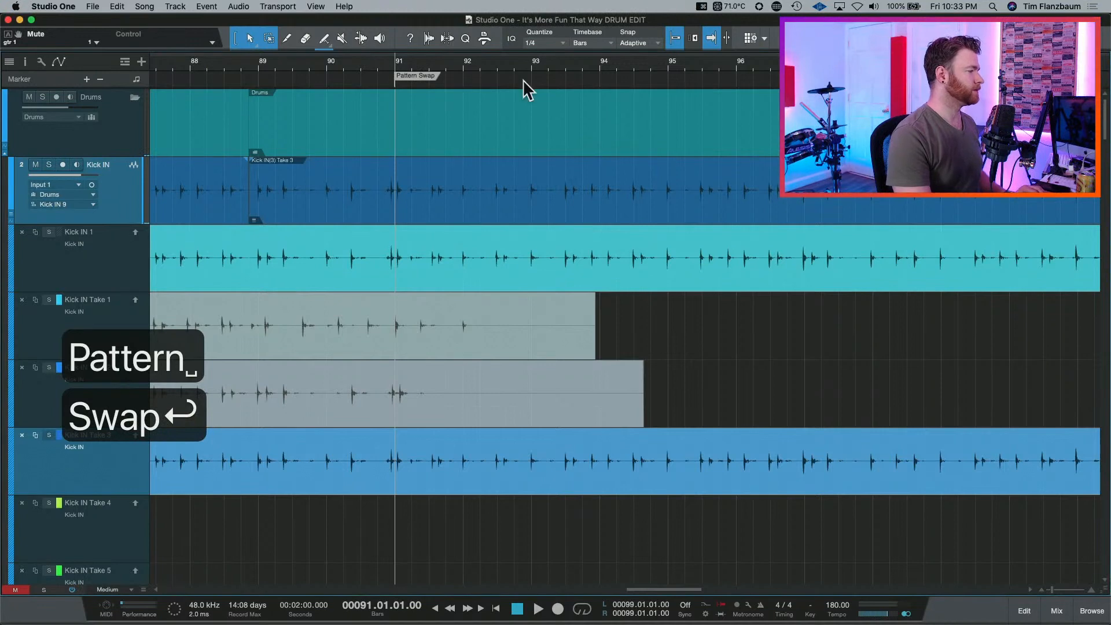
Audition the comp from bar 91 and insert a marker named "take from here" at bar 95.
key(space)
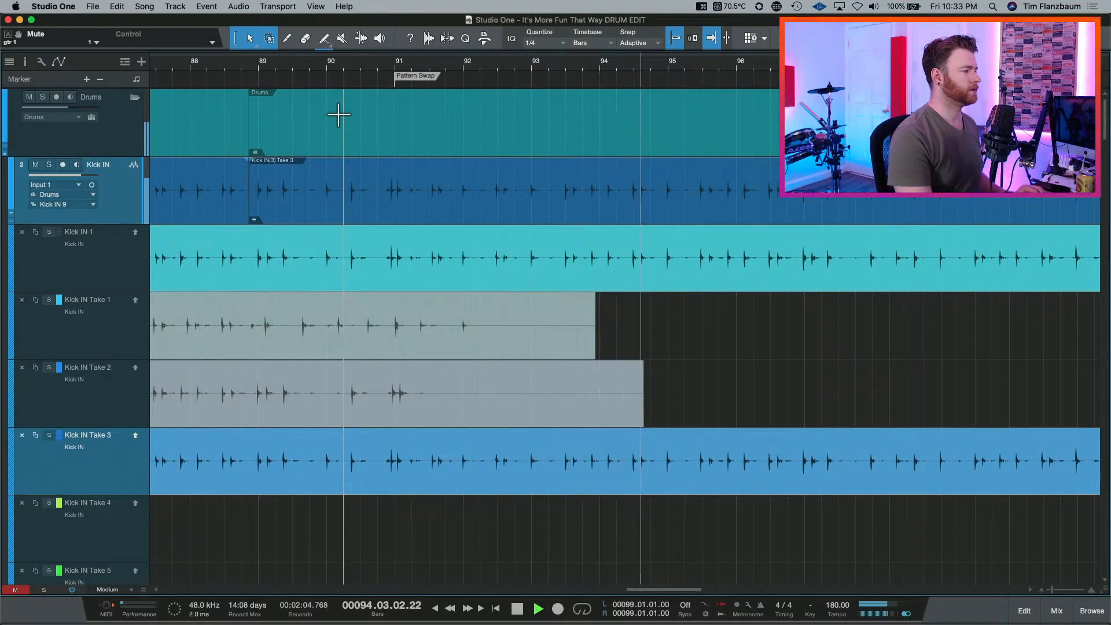
key(space)
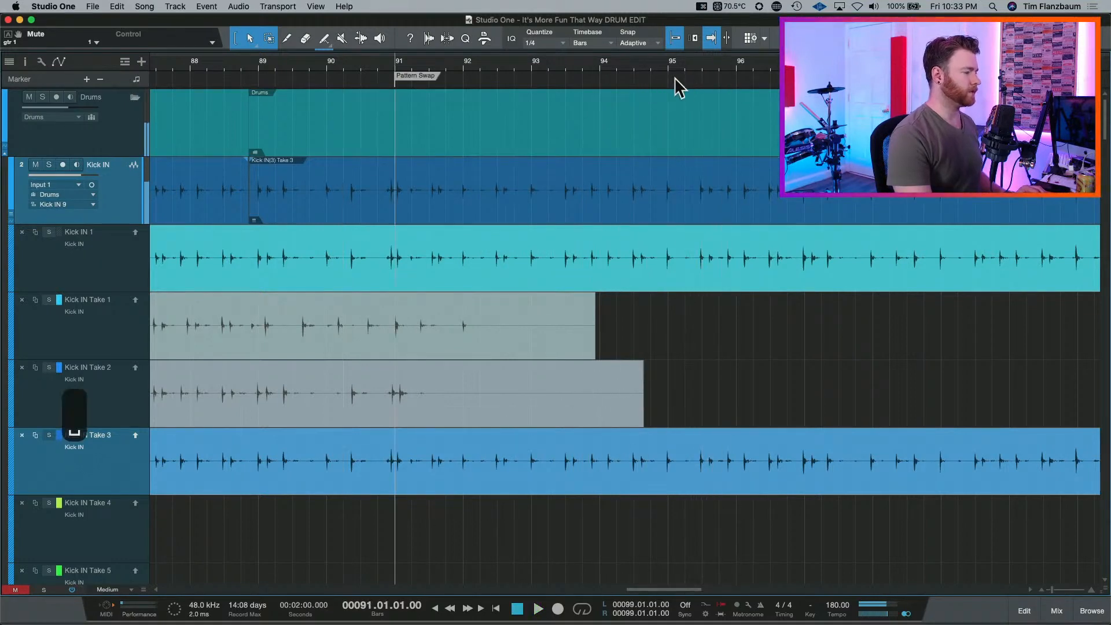
click(717, 76)
text(y)
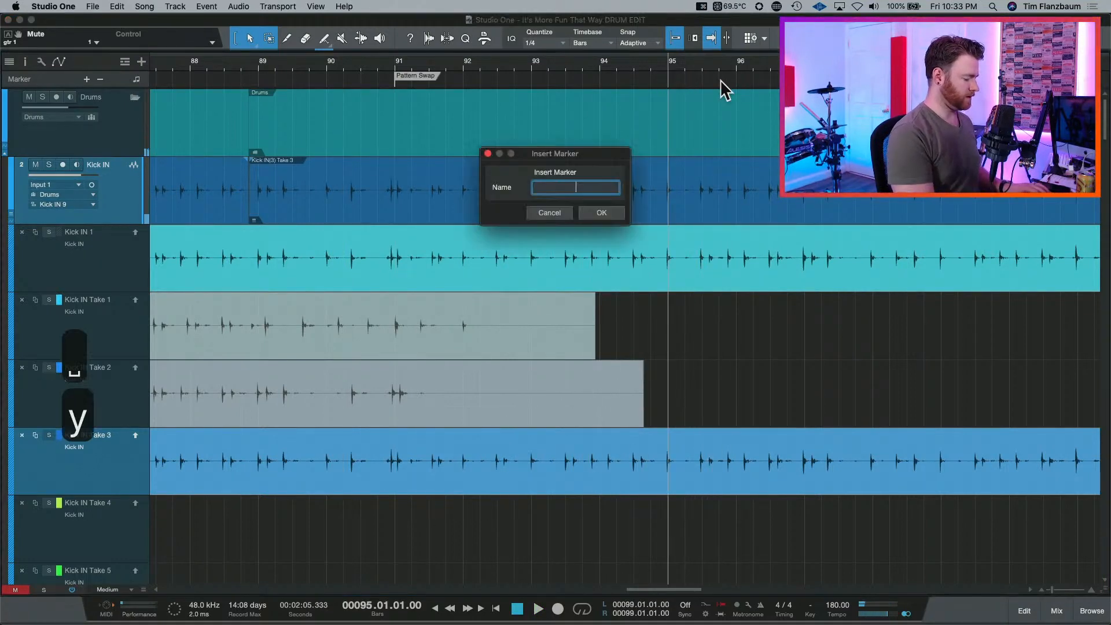
text(take from here)
key(Return)
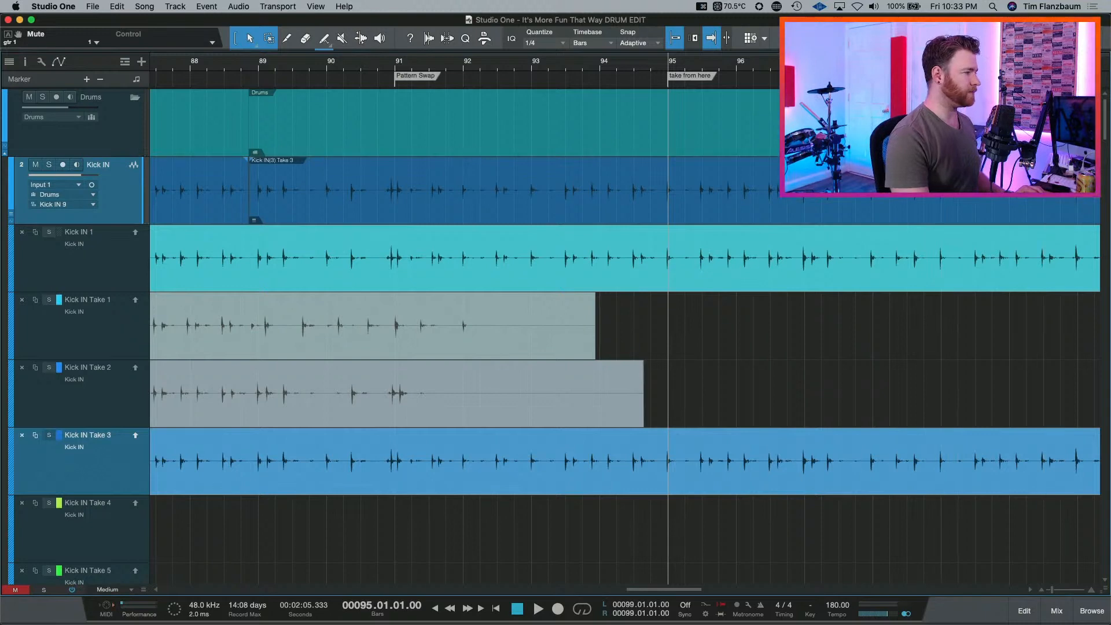
Audition the marked Take 3 passage from 90.04 with the whole section up to bar 110 in view.
click(382, 58)
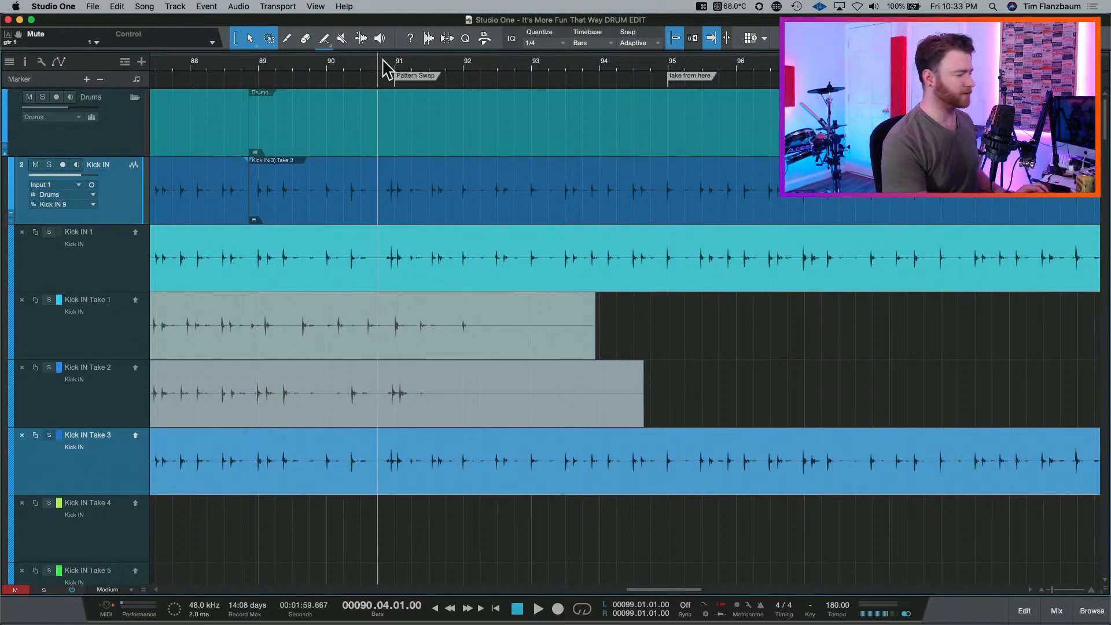
key(w)
key(w)
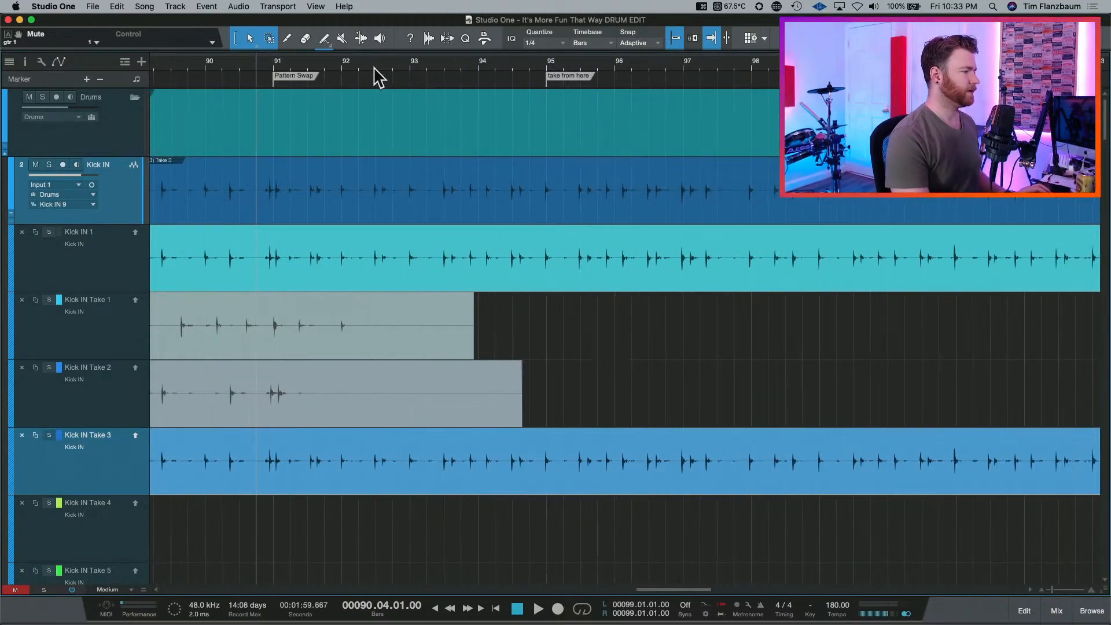
key(w)
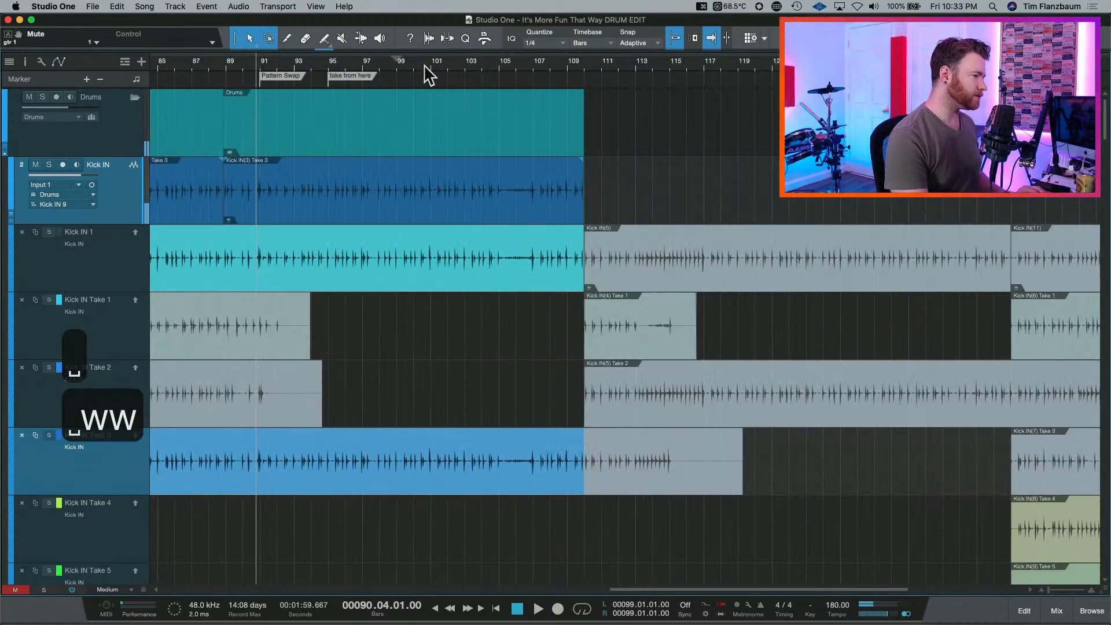
Audition the break in Take 3 from 104.02 and place the playback cursor at bar 107.
click(487, 64)
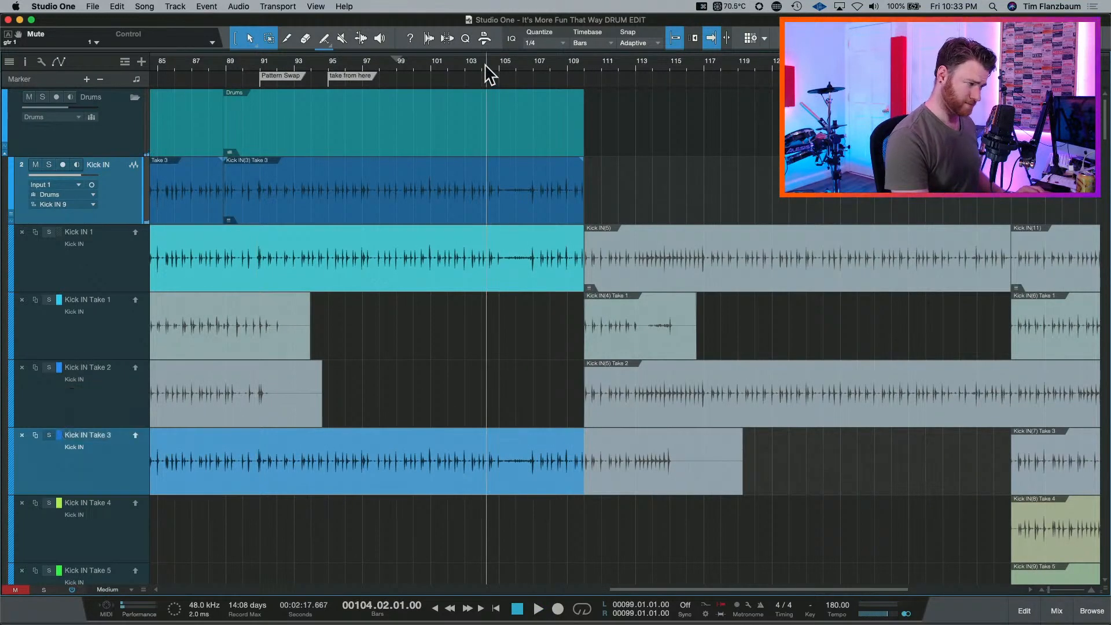
key(space)
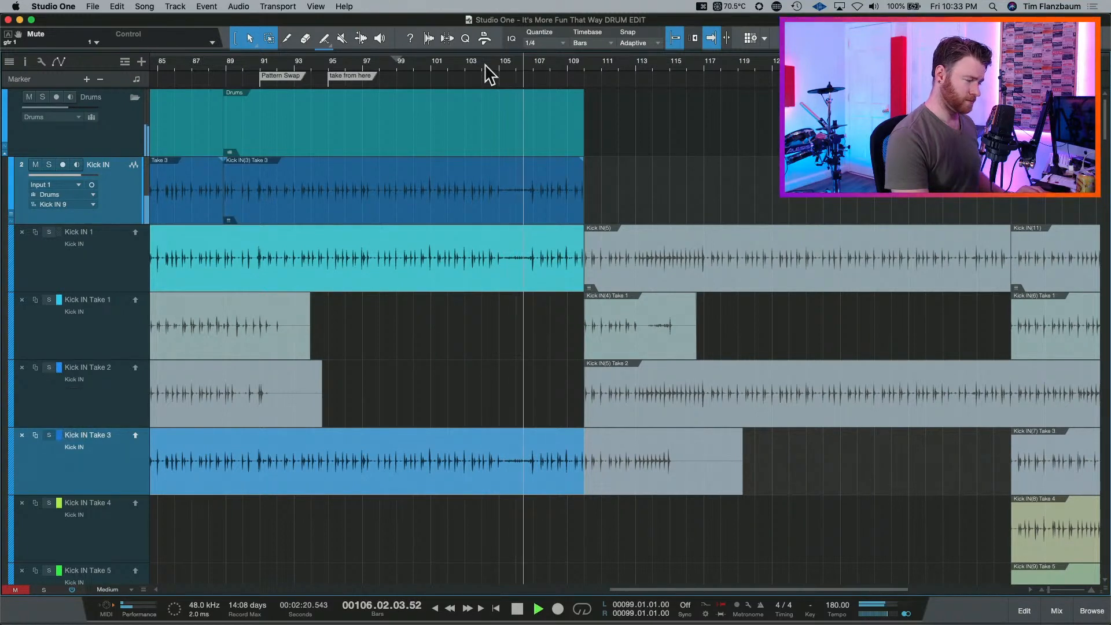
key(space)
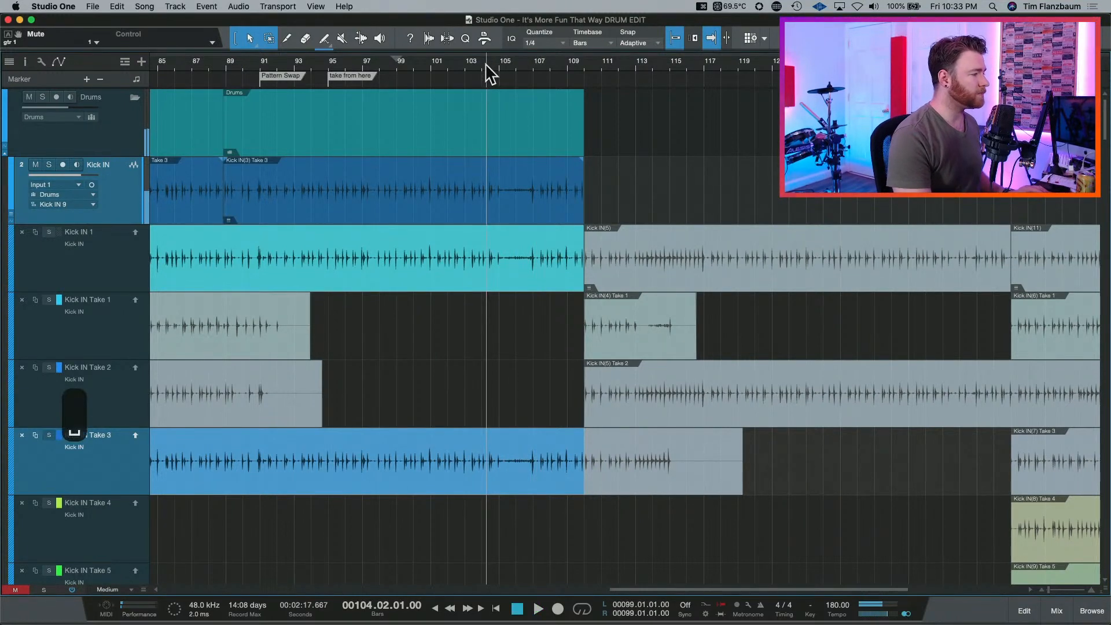
key(e)
key(e)
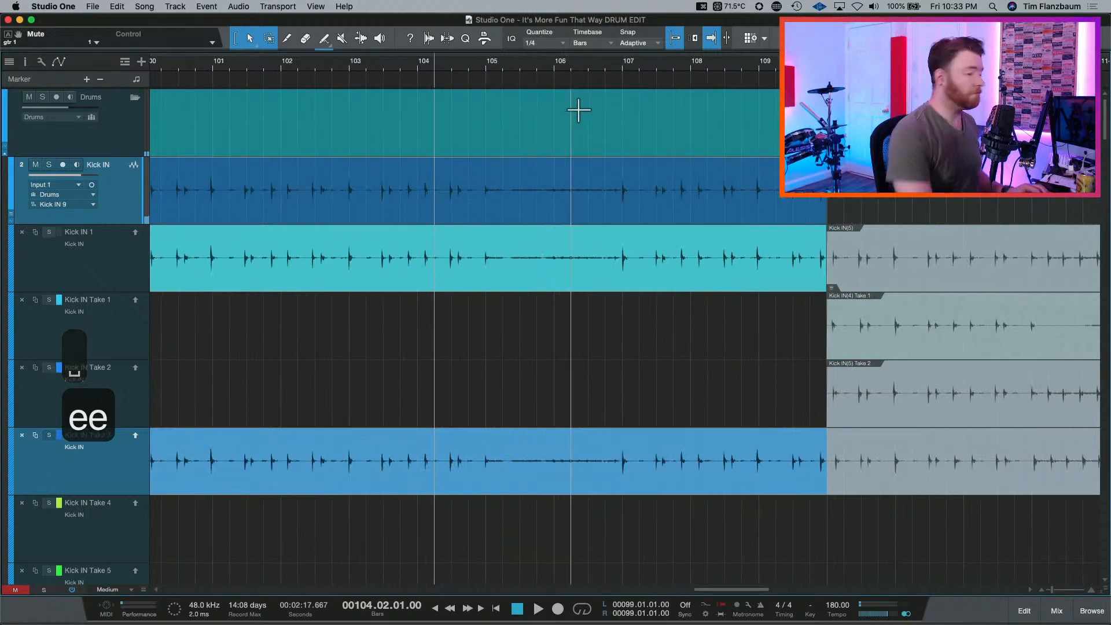
click(620, 76)
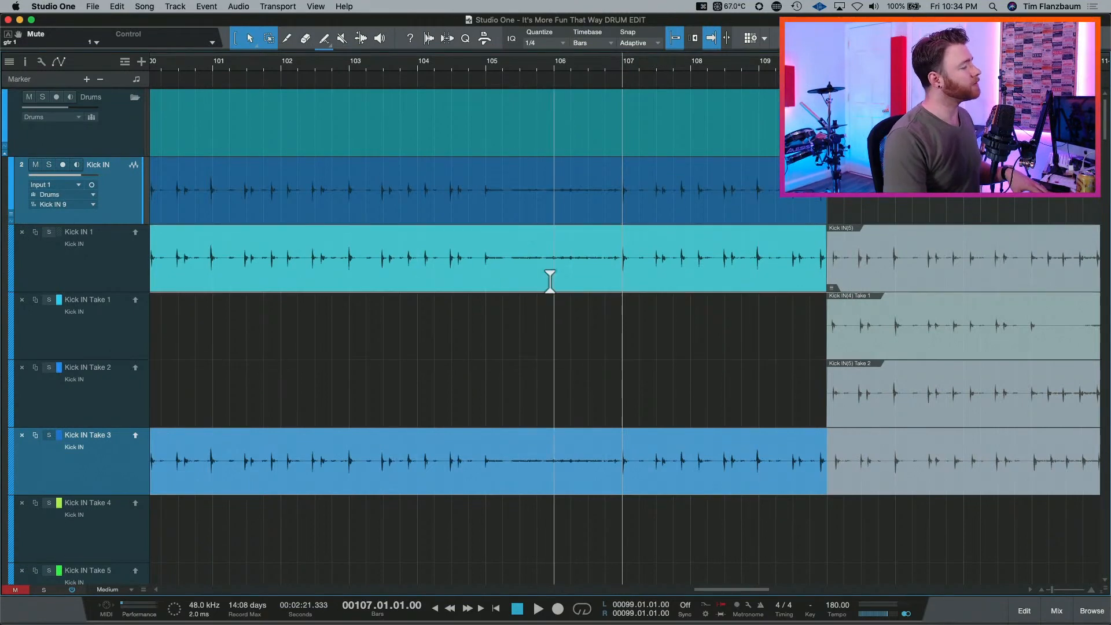
Examine the takes available after bar 110 and audition the end of the current comp from bar 109.
scroll(551, 282, right, 3)
scroll(550, 282, right, 4)
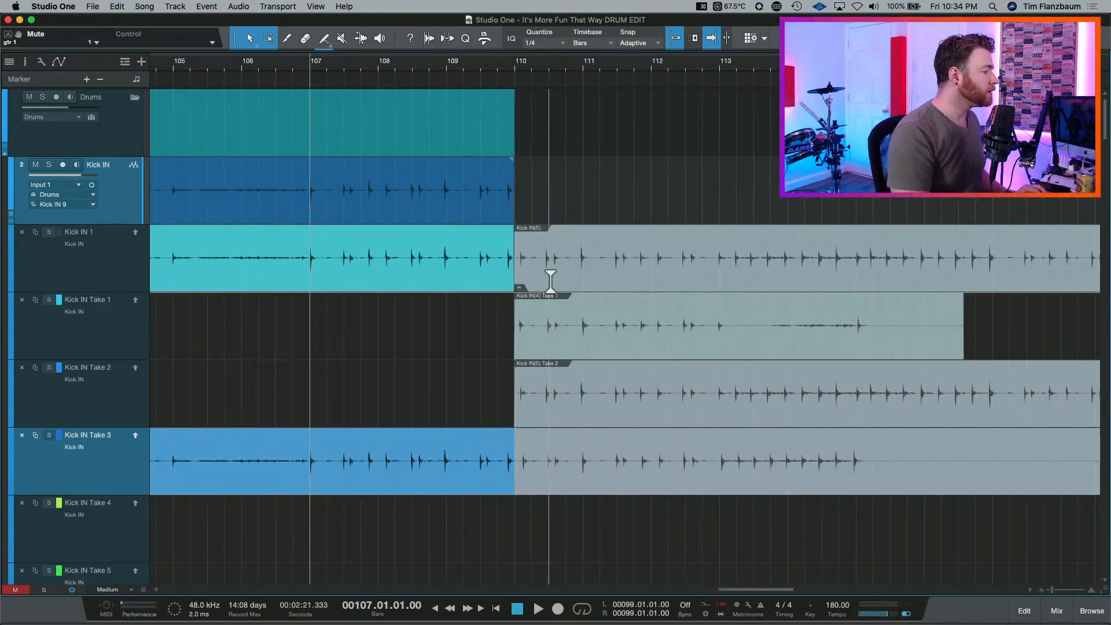
scroll(557, 275, right, 4)
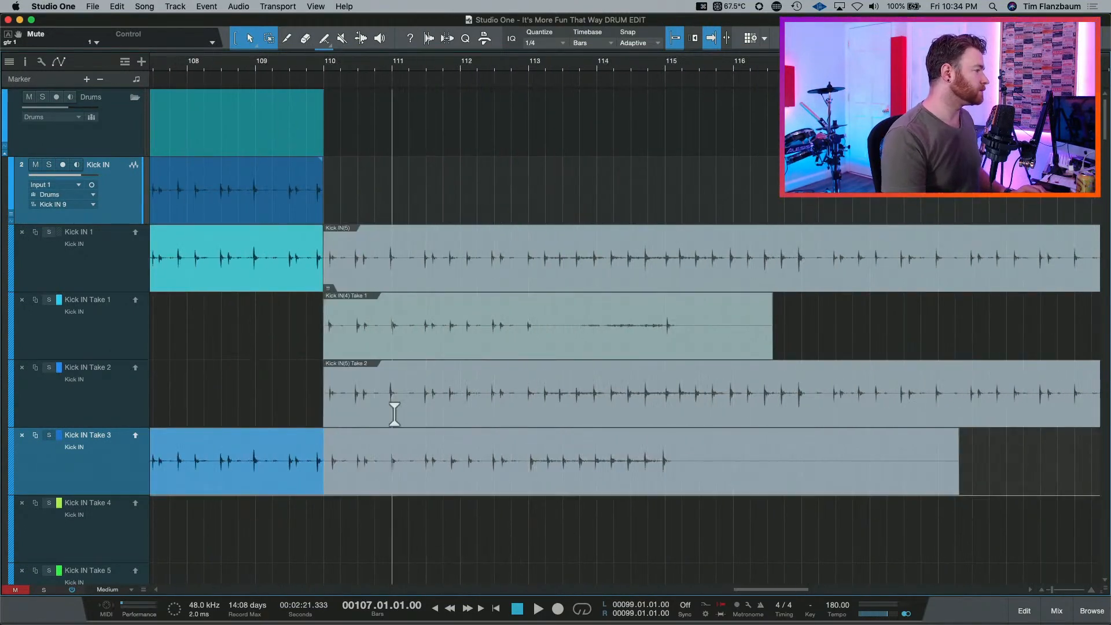
click(255, 61)
key(space)
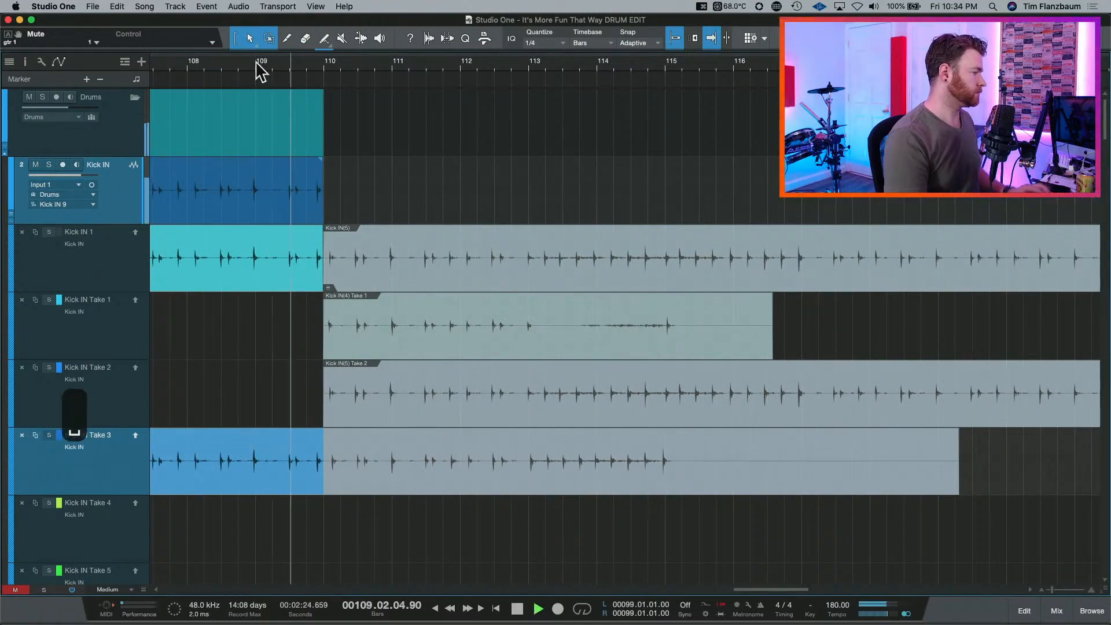
key(space)
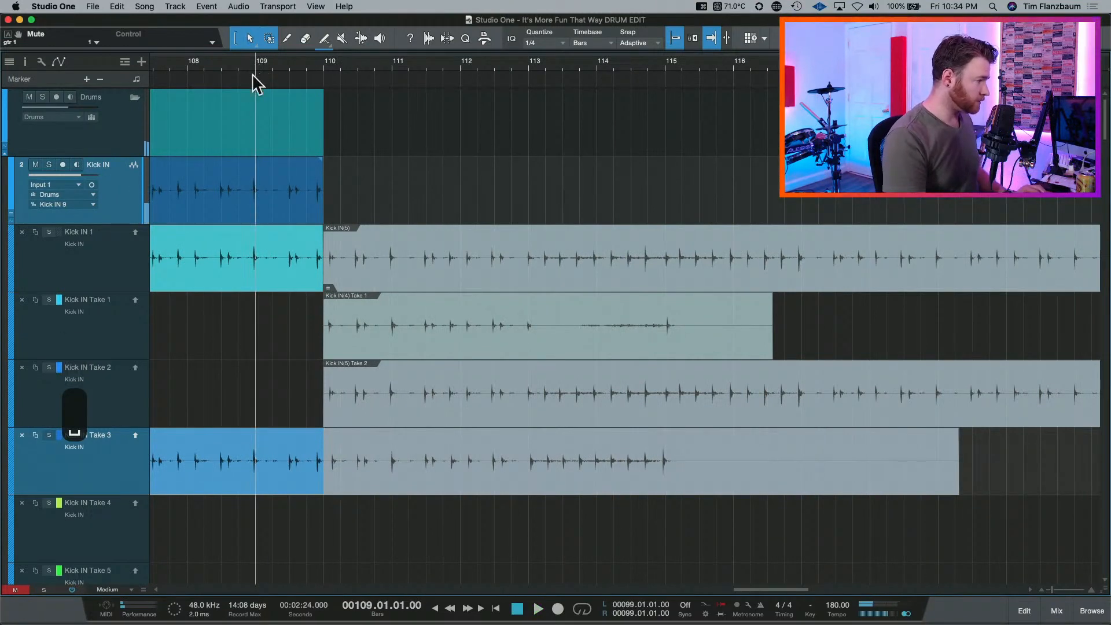
Solo the Kick IN track, audition it from bar 109, and switch the solo to its Take 3 layer.
key(s)
click(179, 470)
click(829, 459)
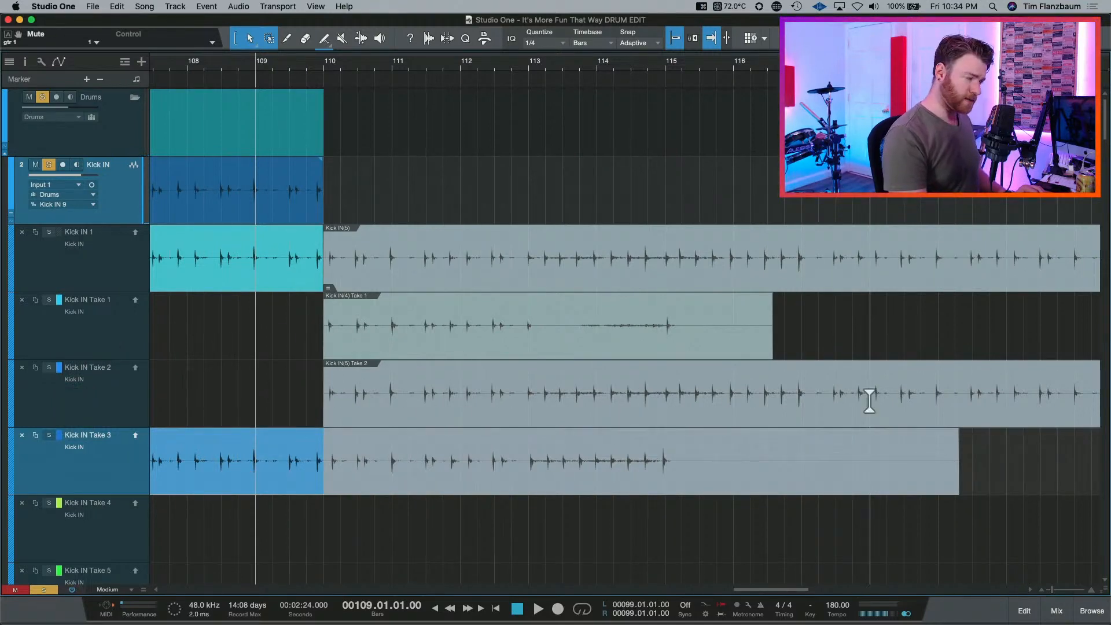
key(space)
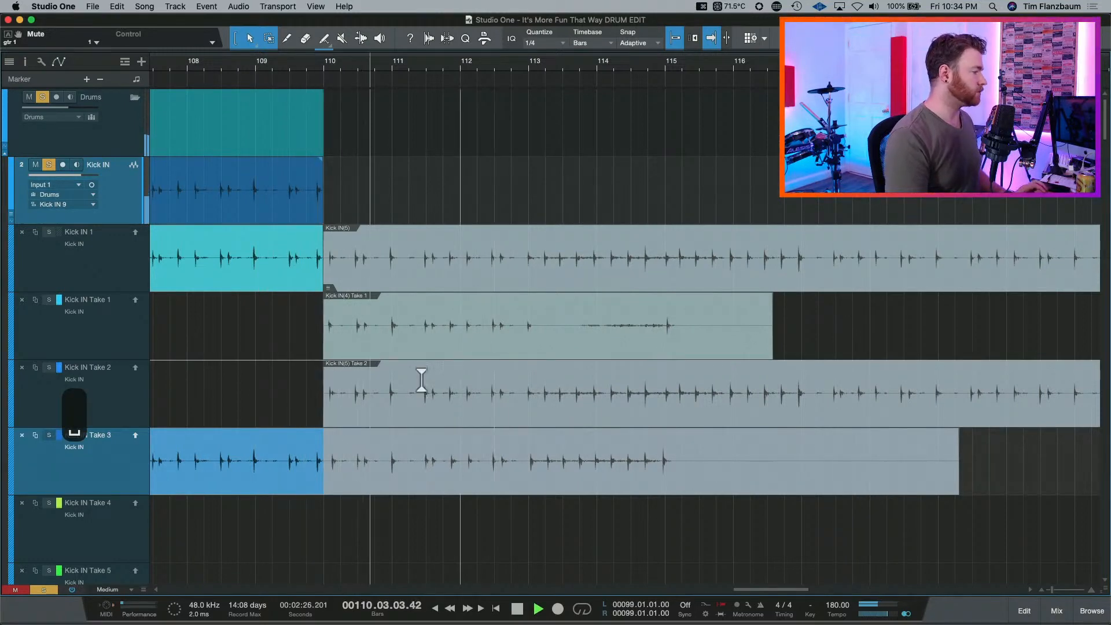
key(space)
key(s)
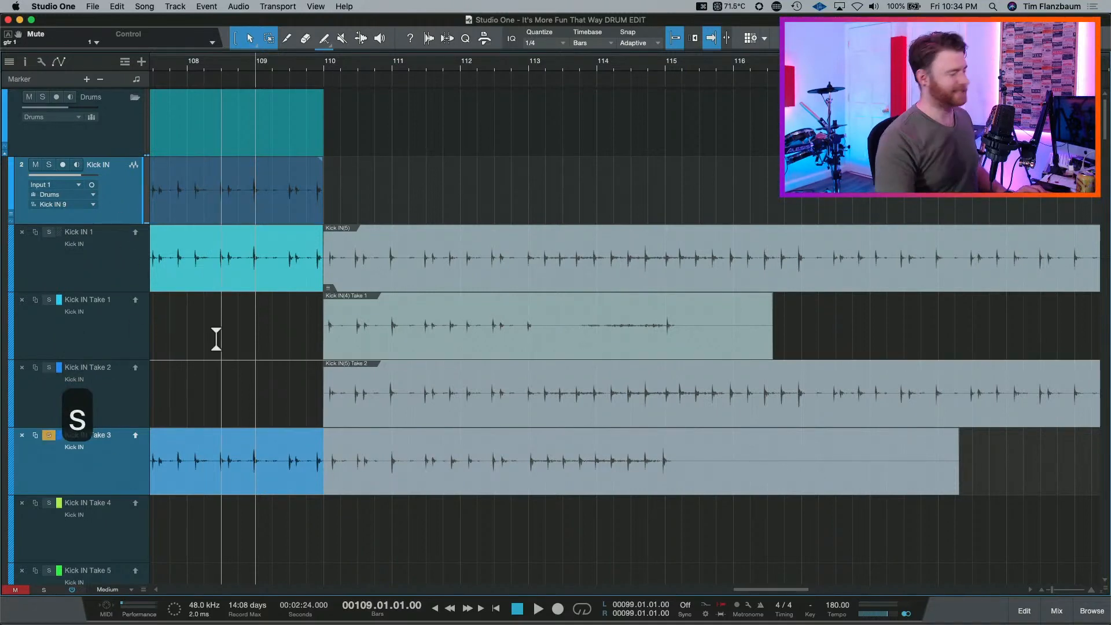
Audition the soloed Take 3 layer of Kick IN from bar 109 and extend its comp range to bar 113.
key(space)
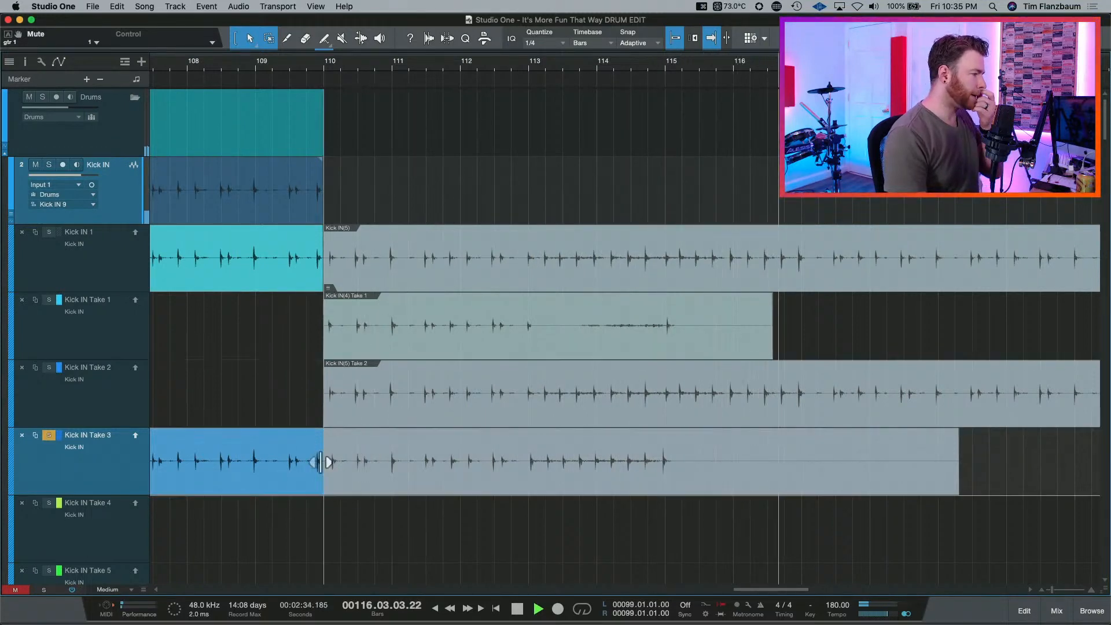
key(space)
drag(322, 469, 521, 482)
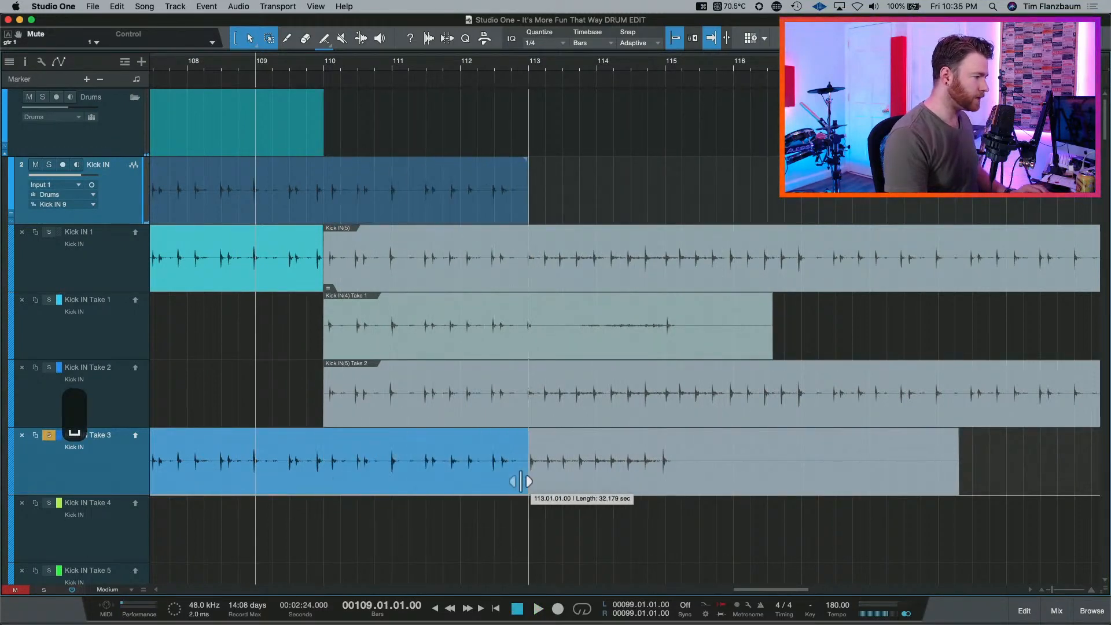
Comp Take 2 from bar 113 to just past bar 120, unsolo the Take 3 layer, and audition from bar 109.
drag(528, 411, 1040, 405)
key(s)
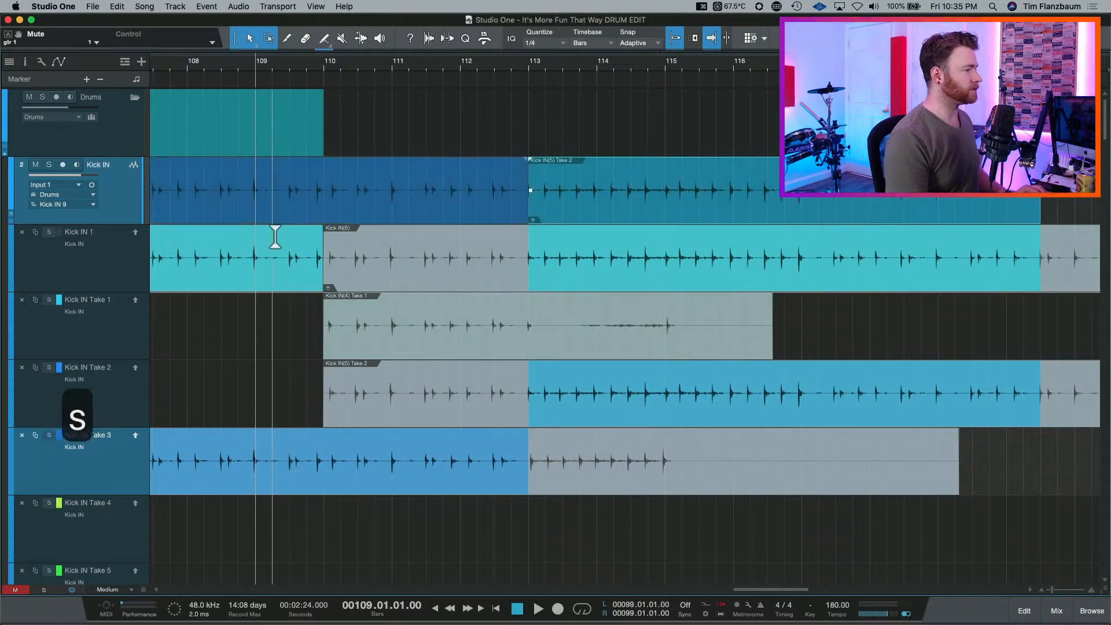
key(space)
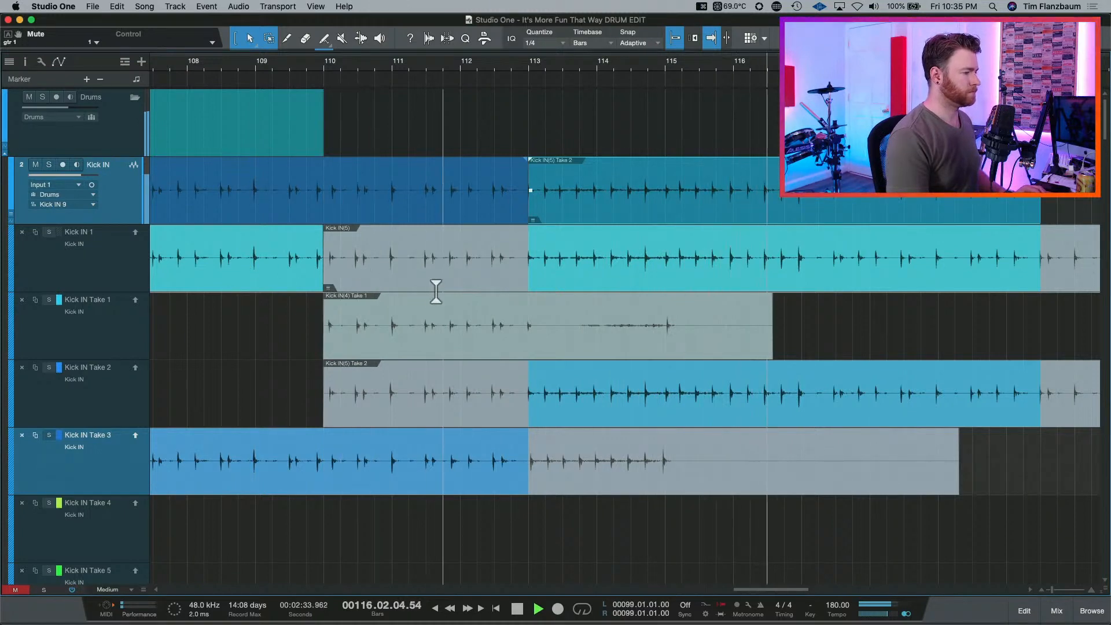
key(space)
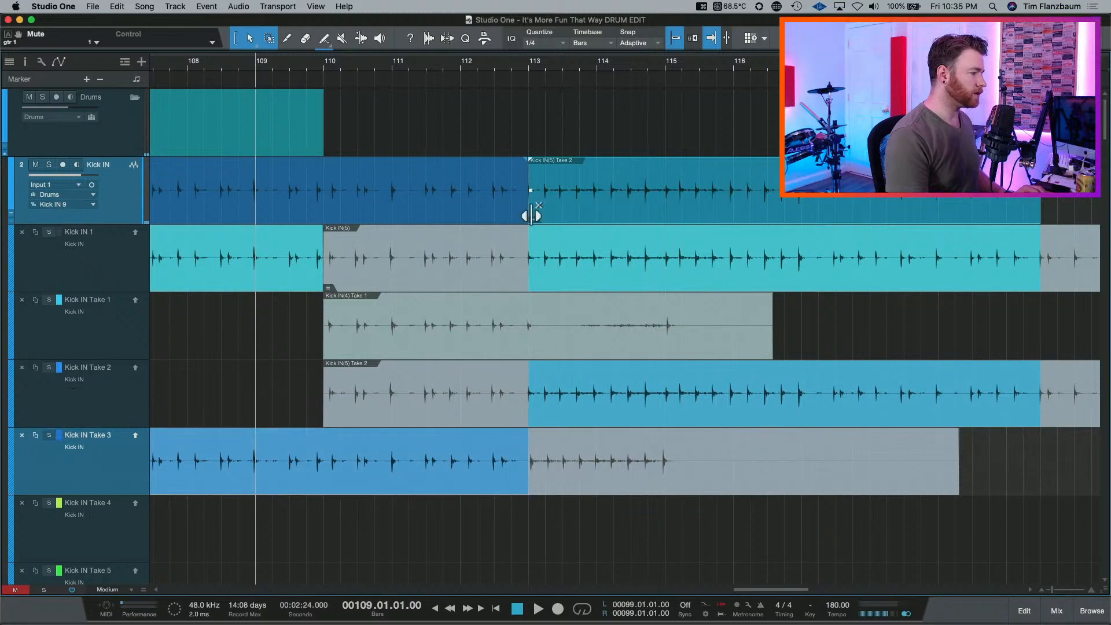
Move the transition between Take 3 and Take 2 to bar 115 and audition it from 112.04.
drag(529, 216, 665, 214)
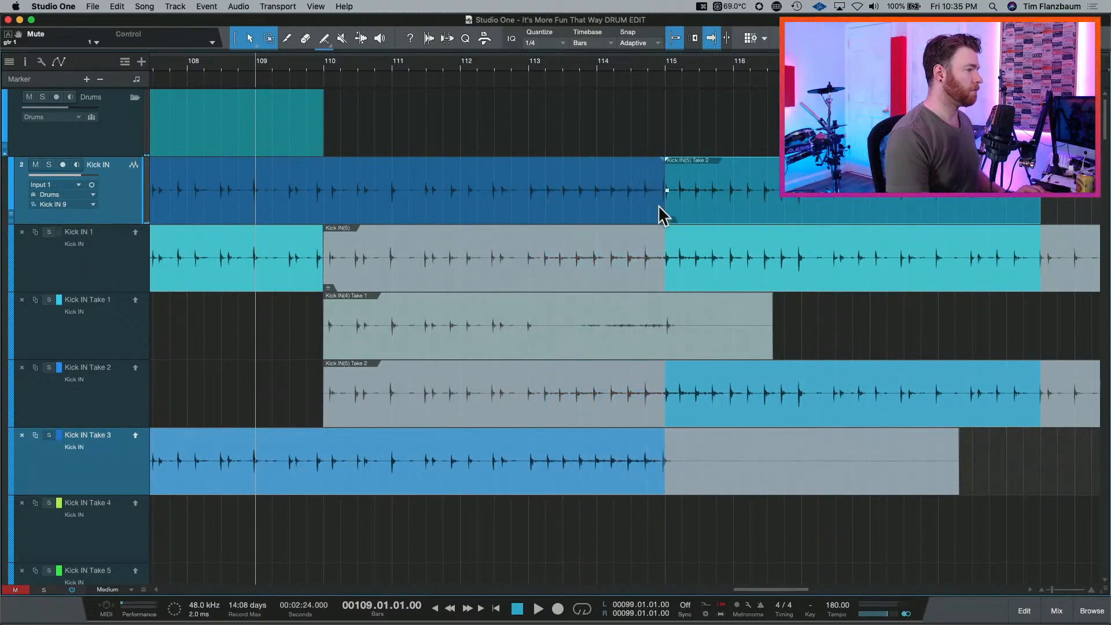
click(512, 67)
key(space)
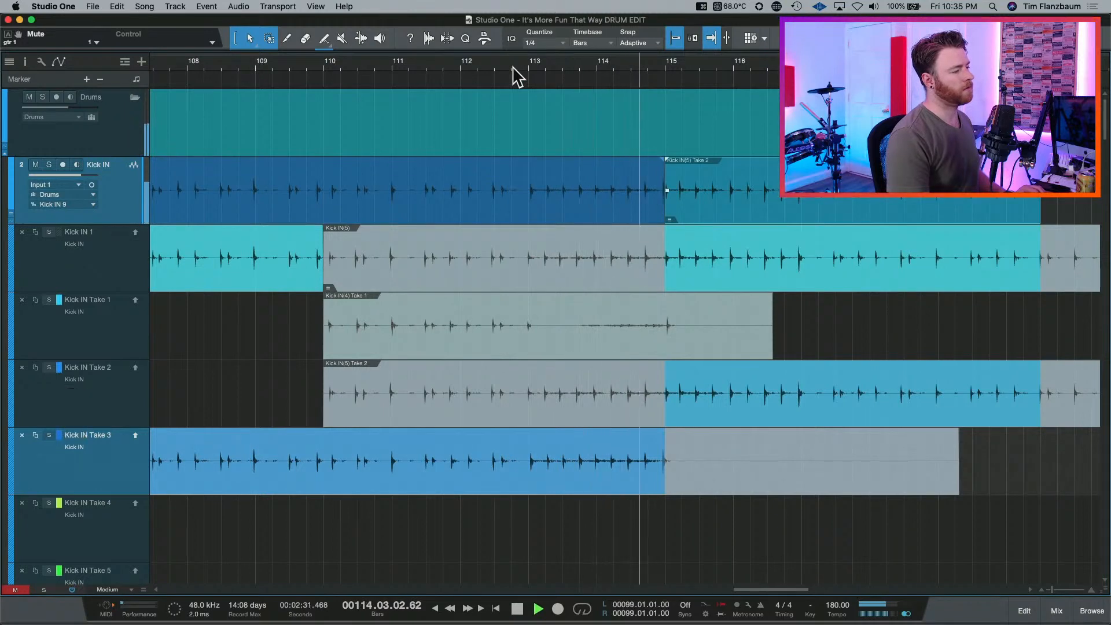
key(space)
Move the Take 3 to Take 2 transition ahead of Take 3's last kick hit before bar 115, at about 114.04.04, and audition it.
key(e)
key(e)
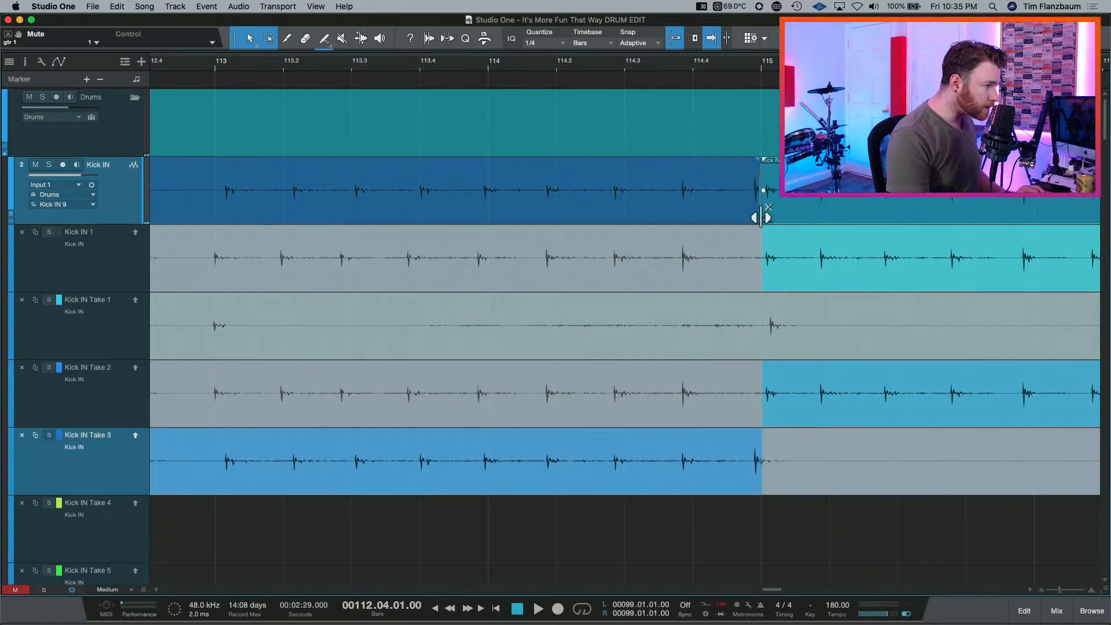
drag(762, 216, 747, 218)
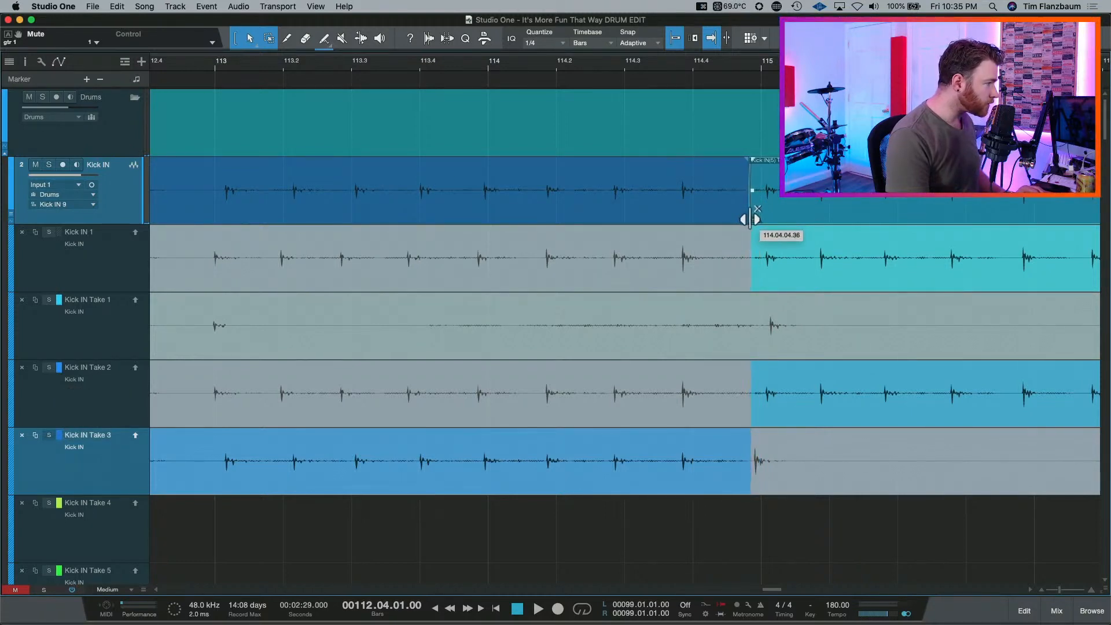
click(470, 69)
key(space)
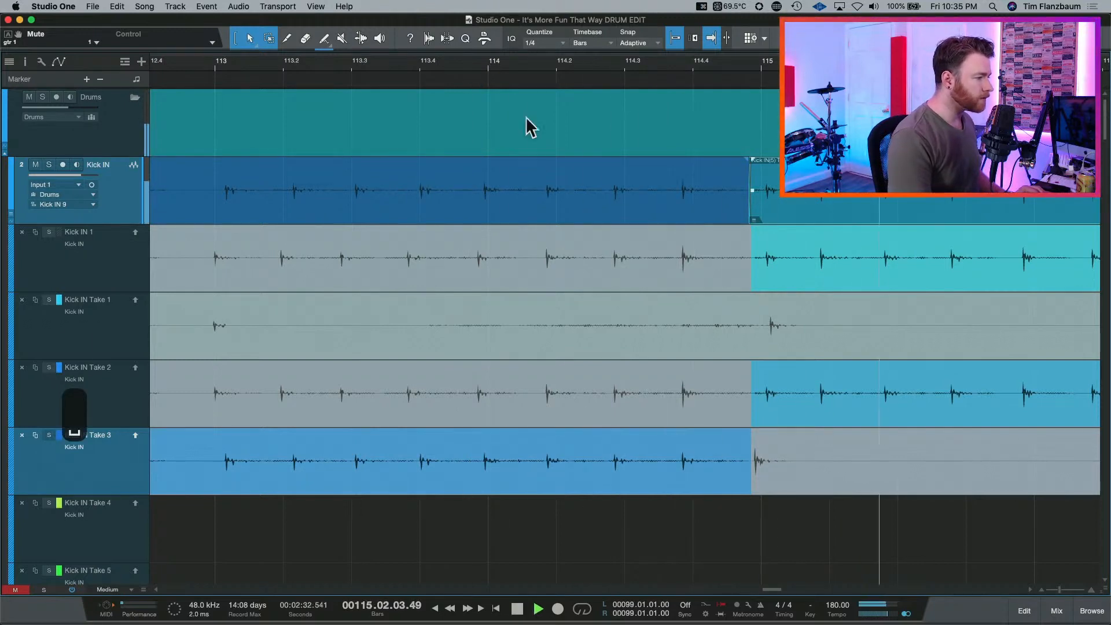
key(space)
Move the Take 3 to Take 2 transition to just before the kick hit at beat 114.4 and audition it.
drag(748, 218, 679, 219)
key(space)
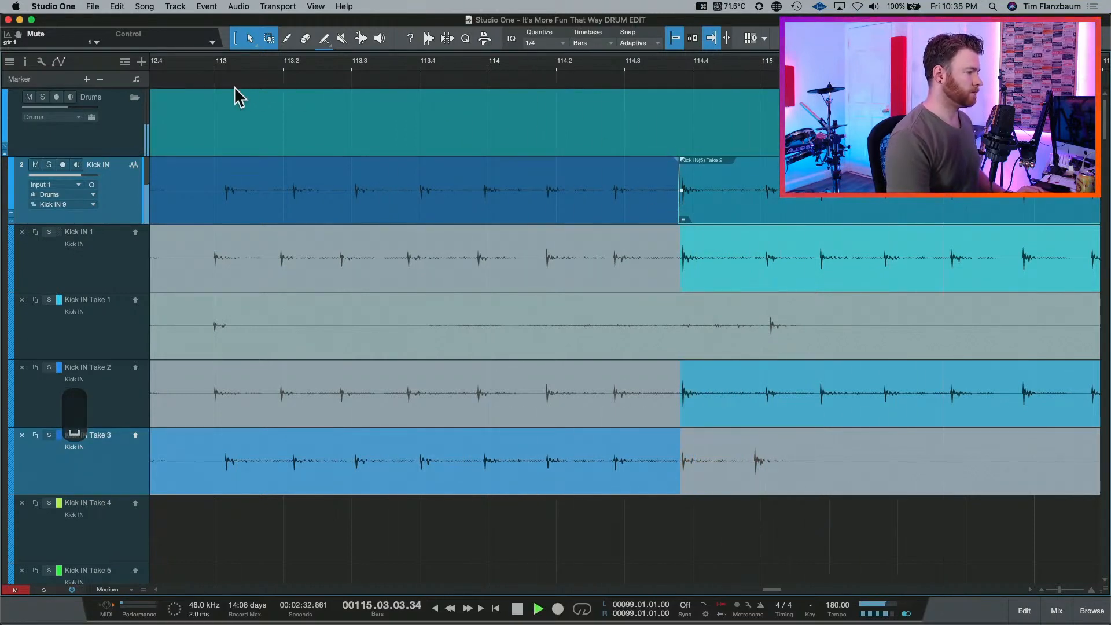
key(space)
Audition the relocated Take 3 to Take 2 transition from bar 112.
key(w)
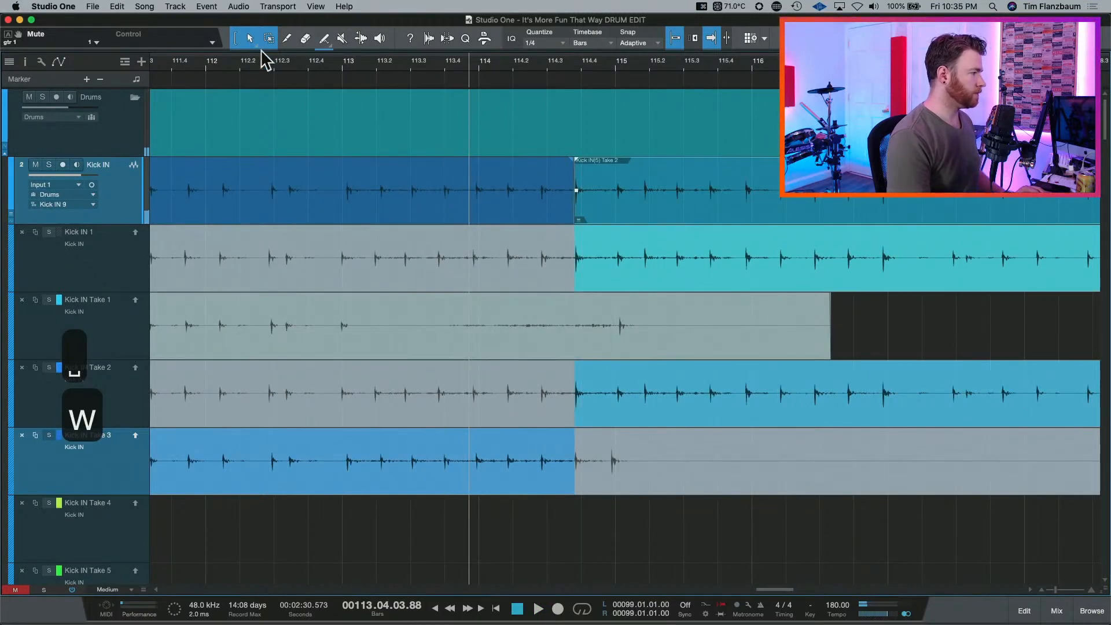
click(198, 64)
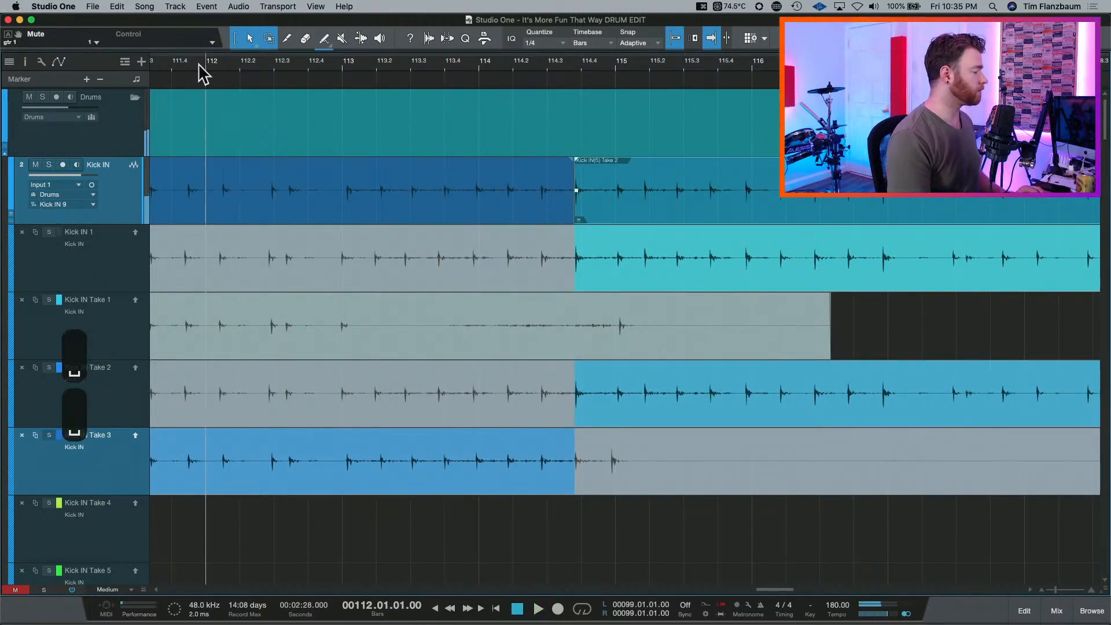
key(space)
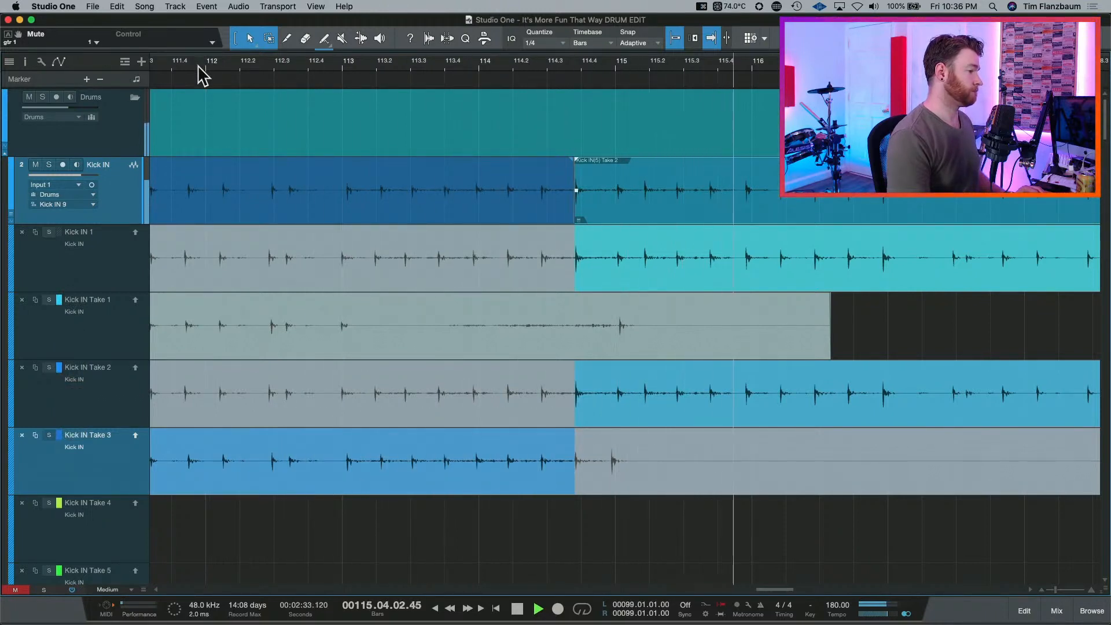
right_click(199, 66)
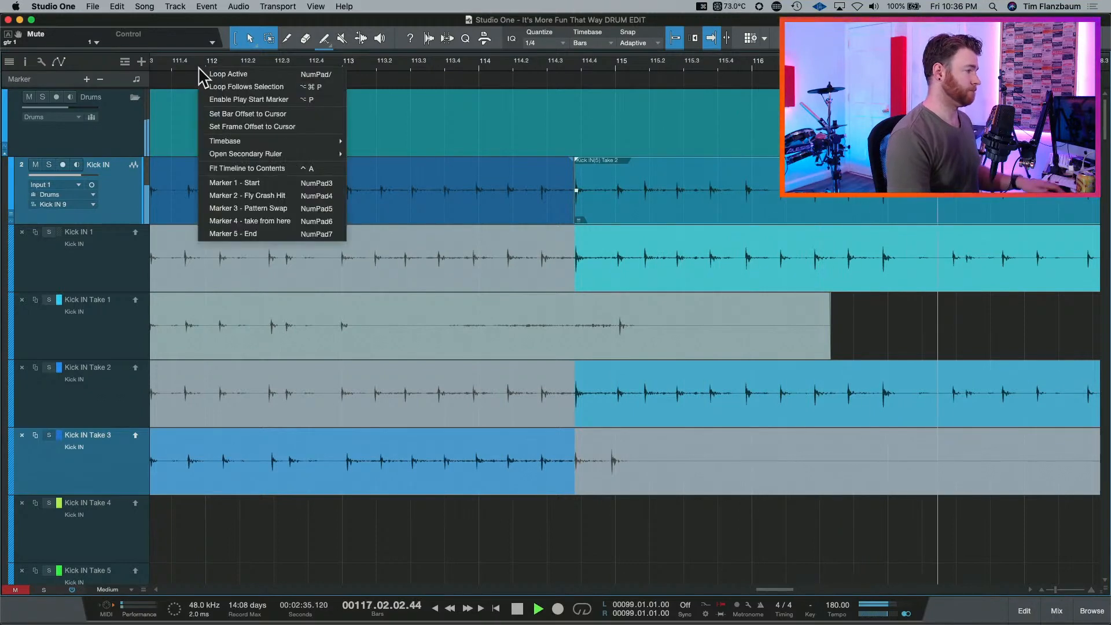
key(space)
key(Escape)
key(space)
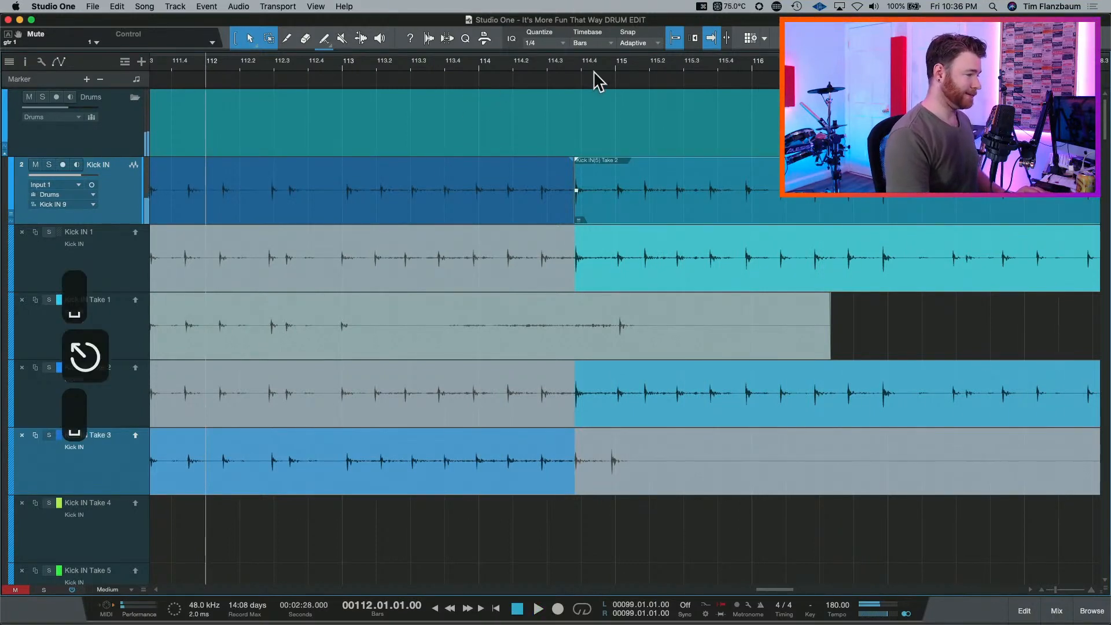
Review the comped section around the transition into Take 2 and audition it from bar 114.
scroll(588, 150, right, 2)
scroll(586, 162, down, 2)
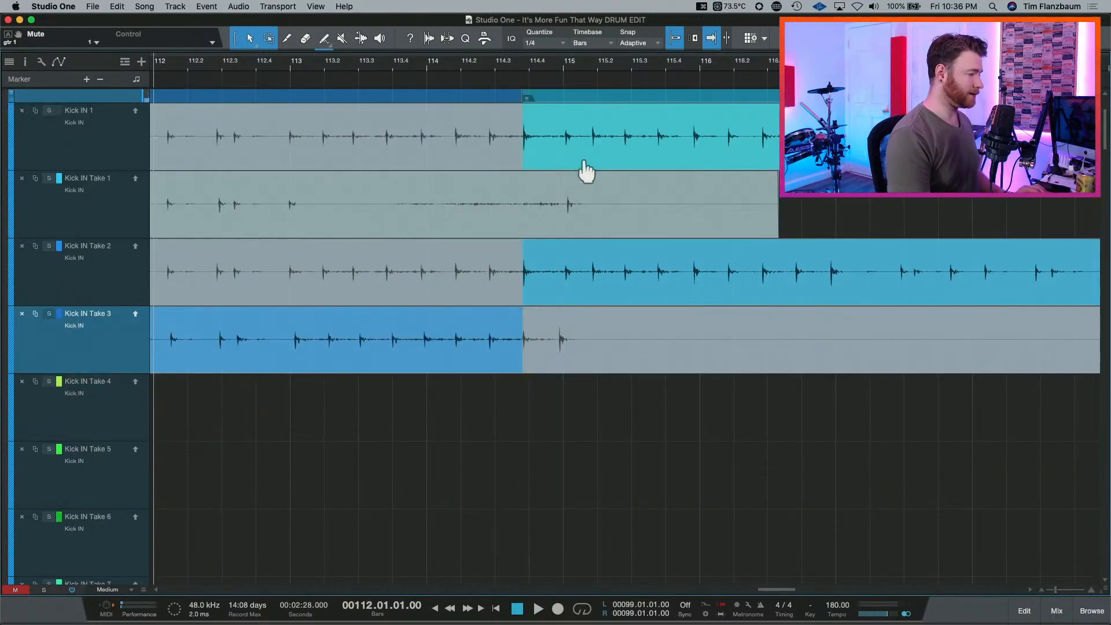
scroll(585, 173, up, 2)
scroll(582, 189, right, 2)
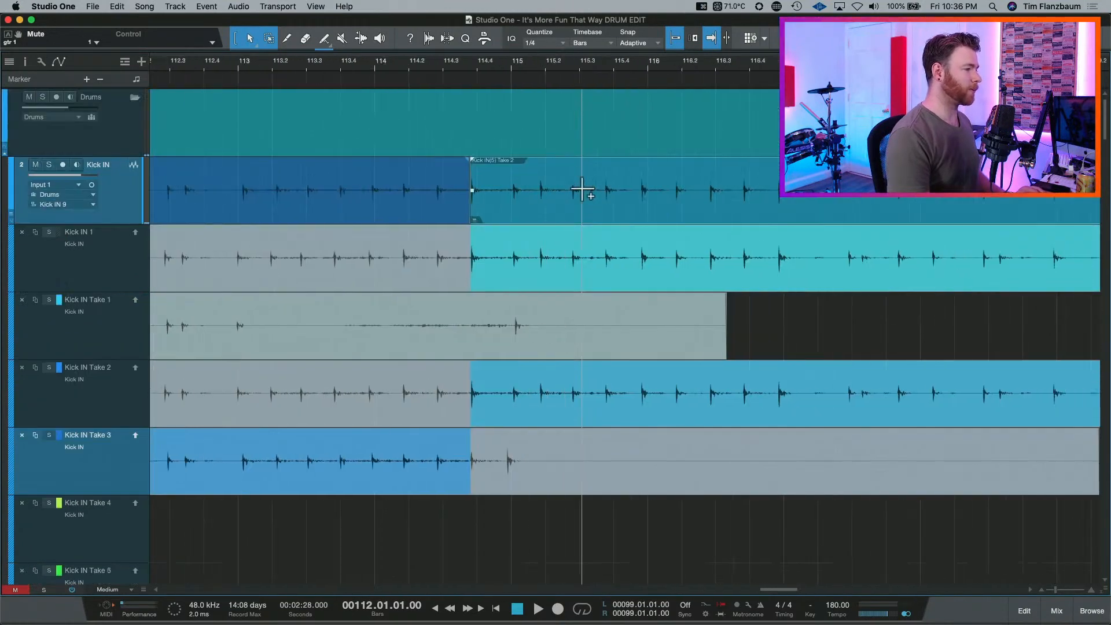
scroll(582, 189, right, 6)
key(w)
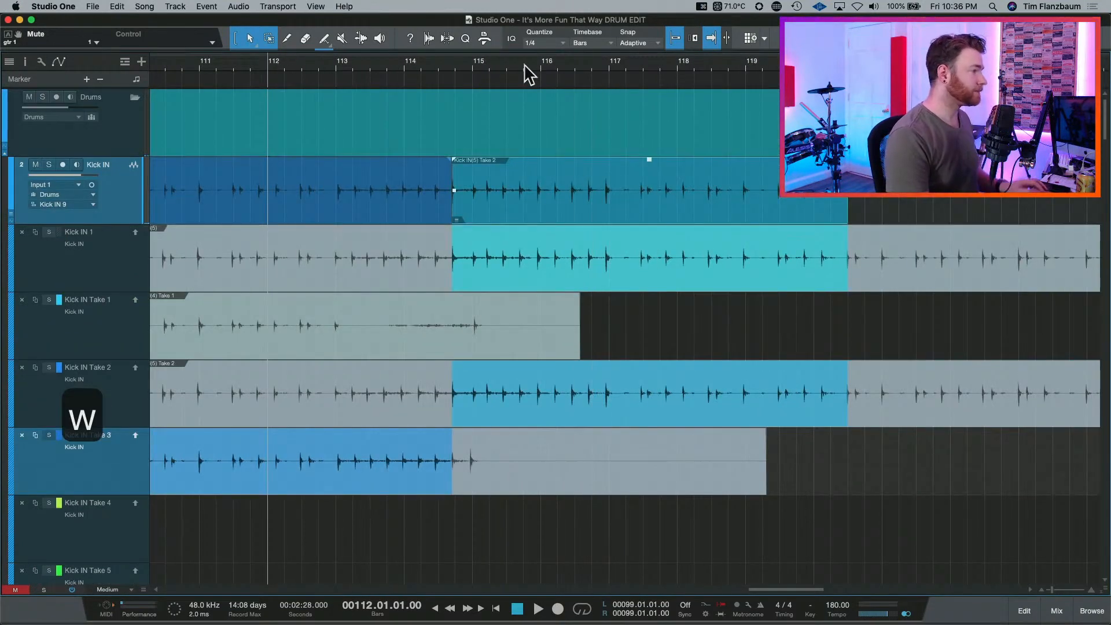
click(409, 70)
key(space)
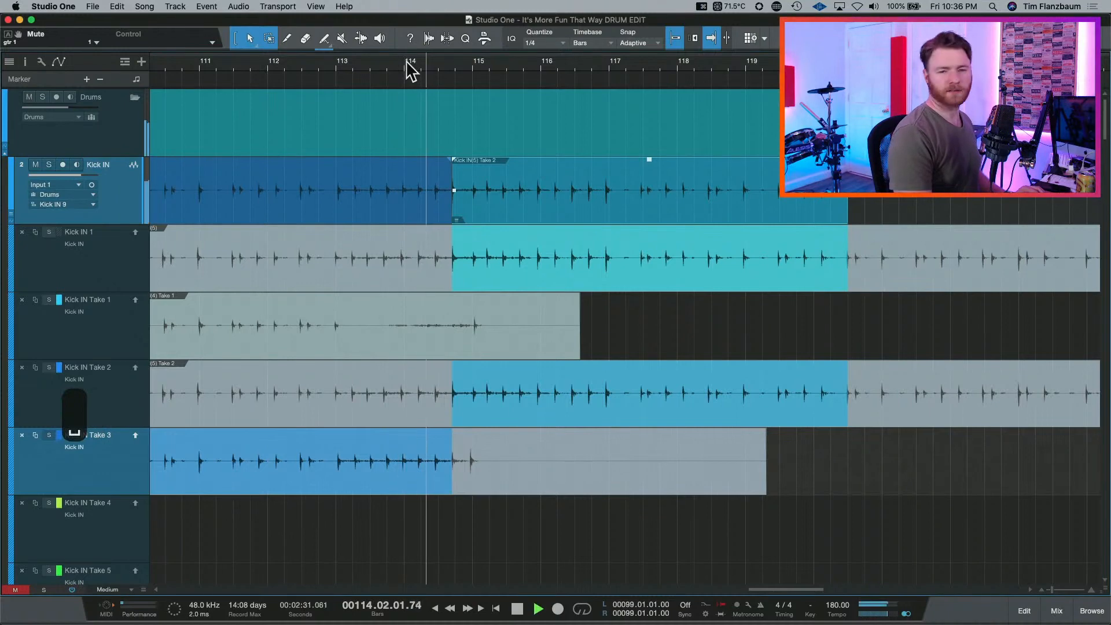
key(space)
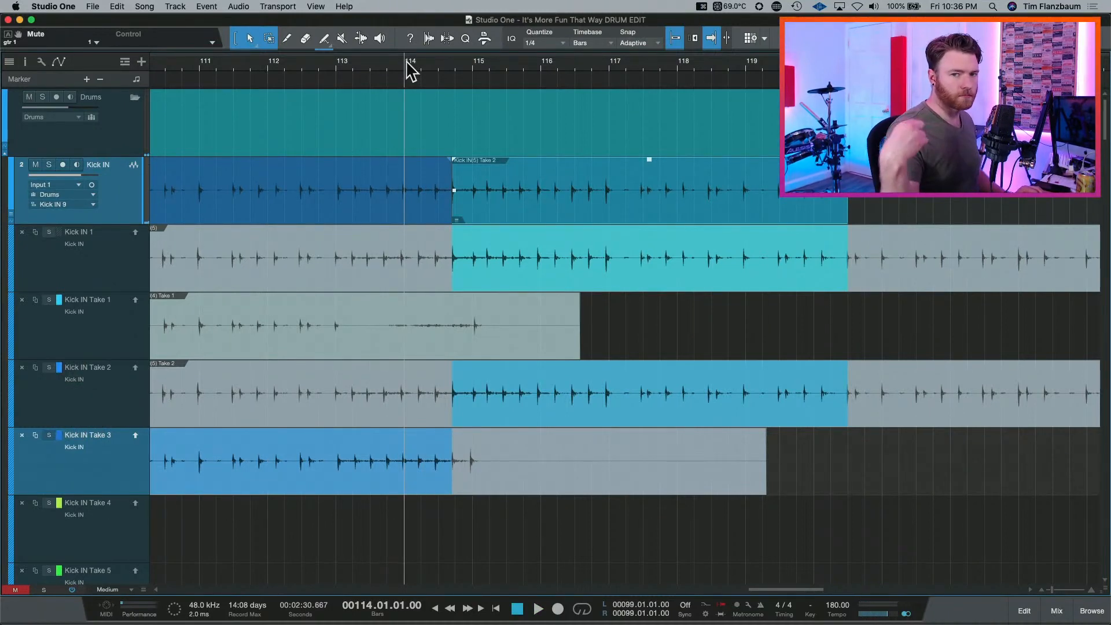
Extend the Take 2 comp range to bar 135, where the next set of takes begins.
scroll(271, 151, right, 12)
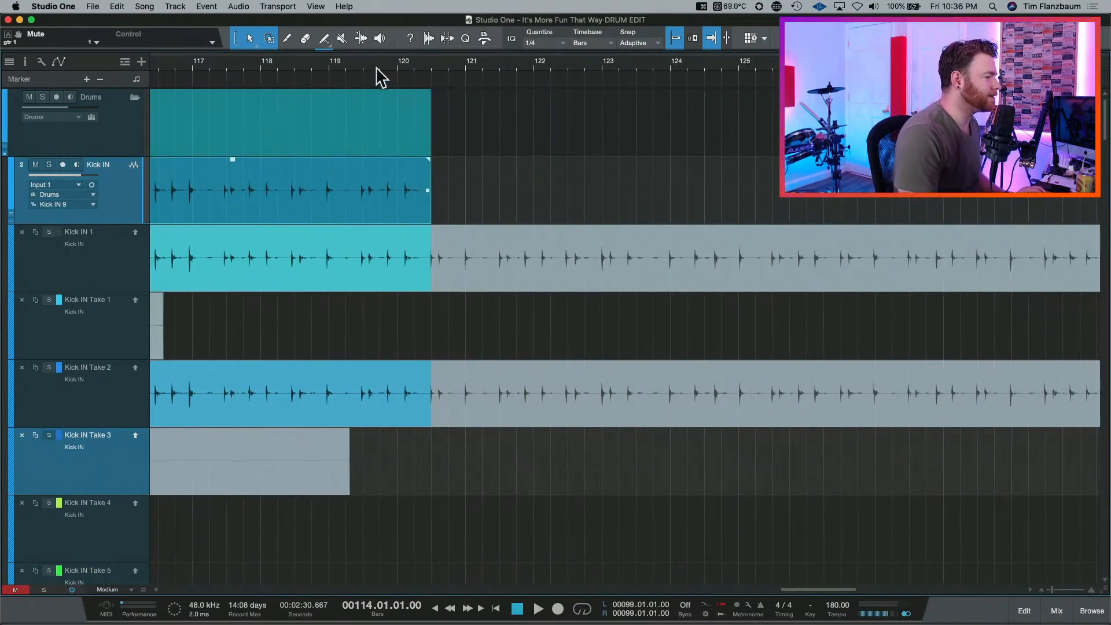
key(w)
key(w)
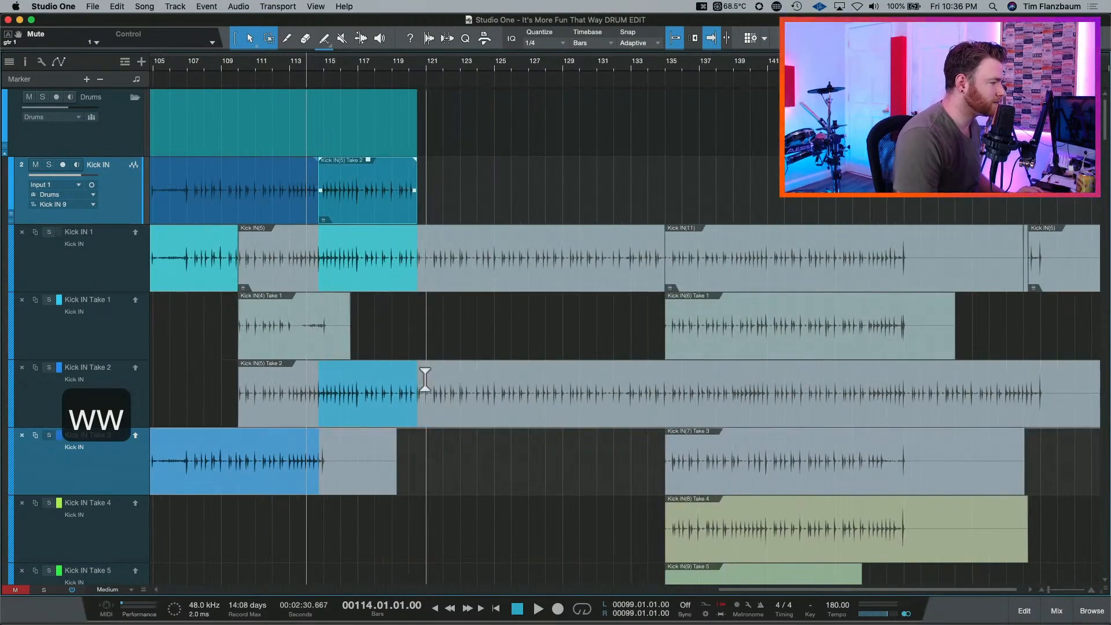
drag(417, 409, 663, 408)
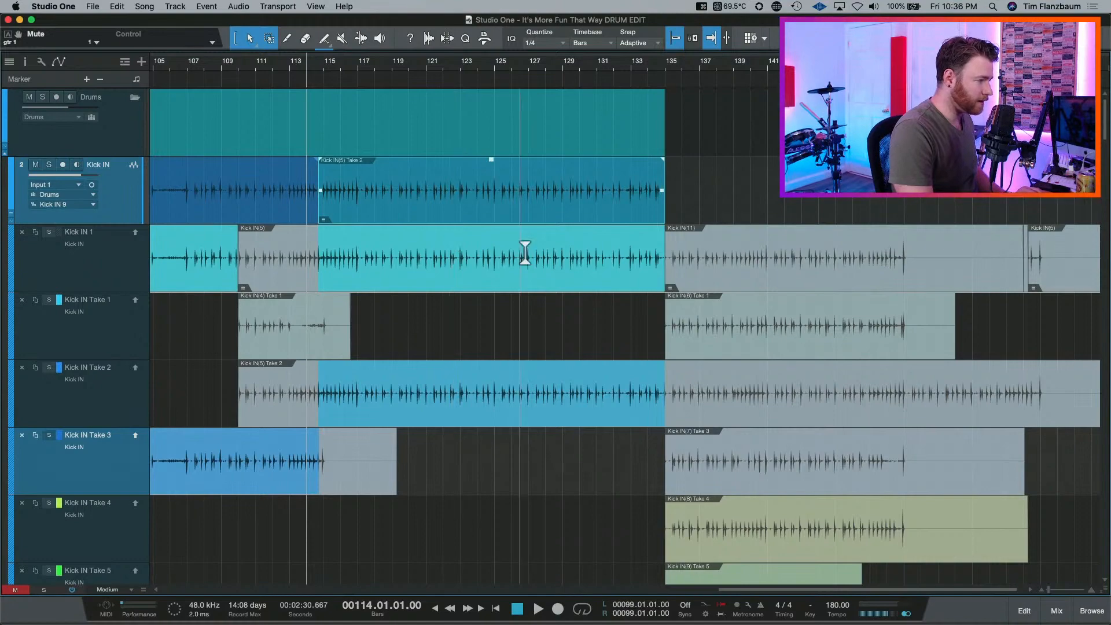
Examine the Kick IN and Snare TOP takes available after bar 135 against the current comp.
scroll(874, 355, down, 5)
scroll(844, 349, right, 1)
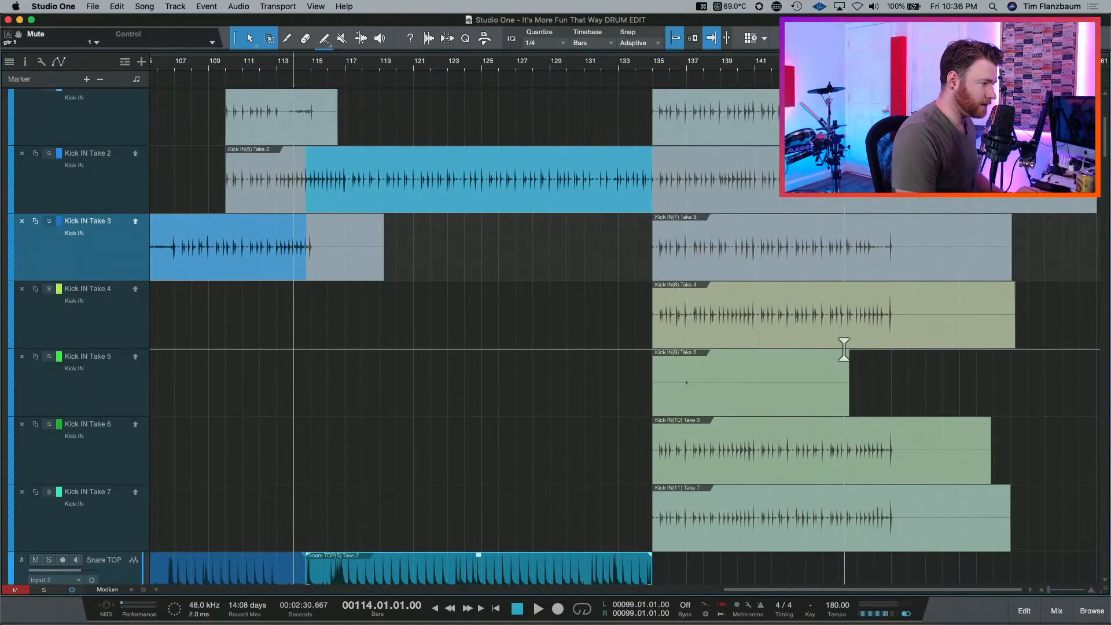
scroll(842, 346, up, 5)
scroll(856, 335, down, 5)
scroll(857, 336, down, 10)
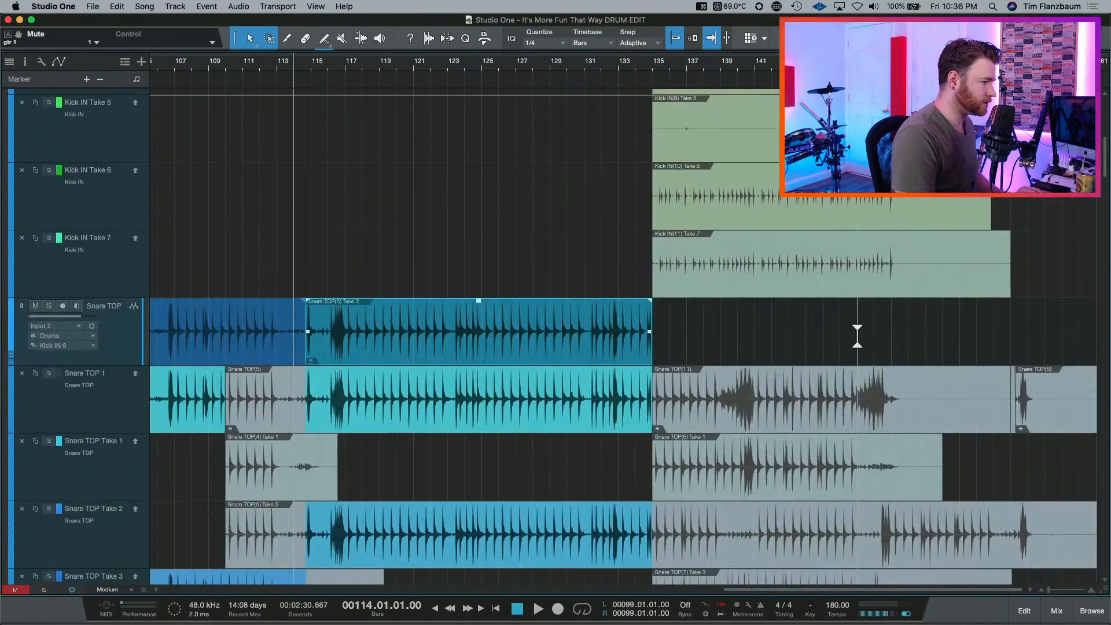
scroll(705, 278, up, 10)
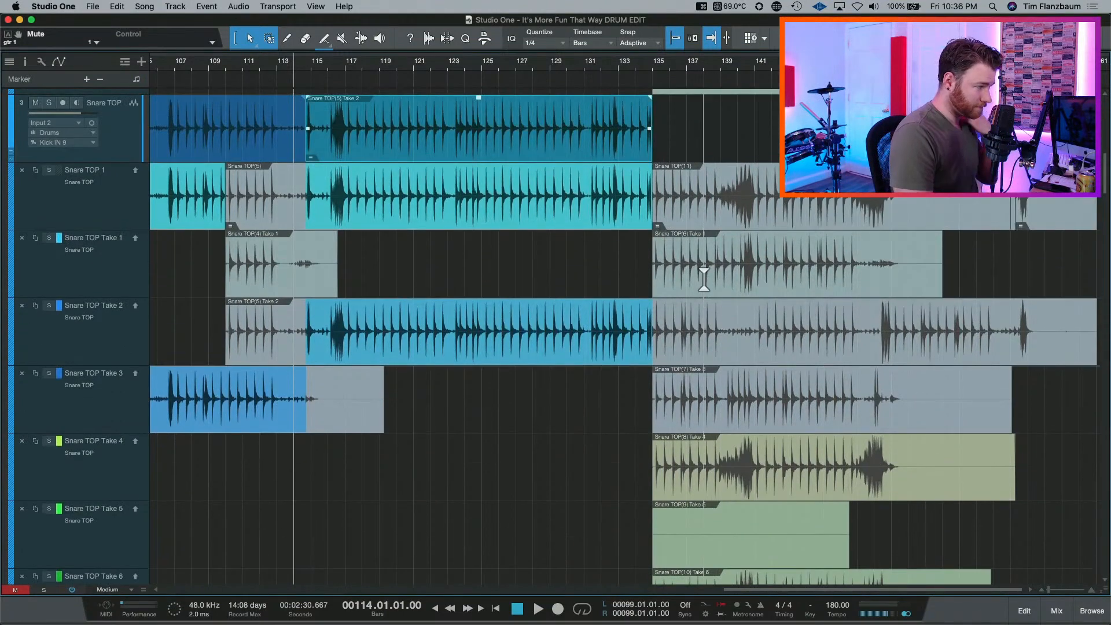
scroll(704, 279, down, 2)
scroll(704, 279, up, 3)
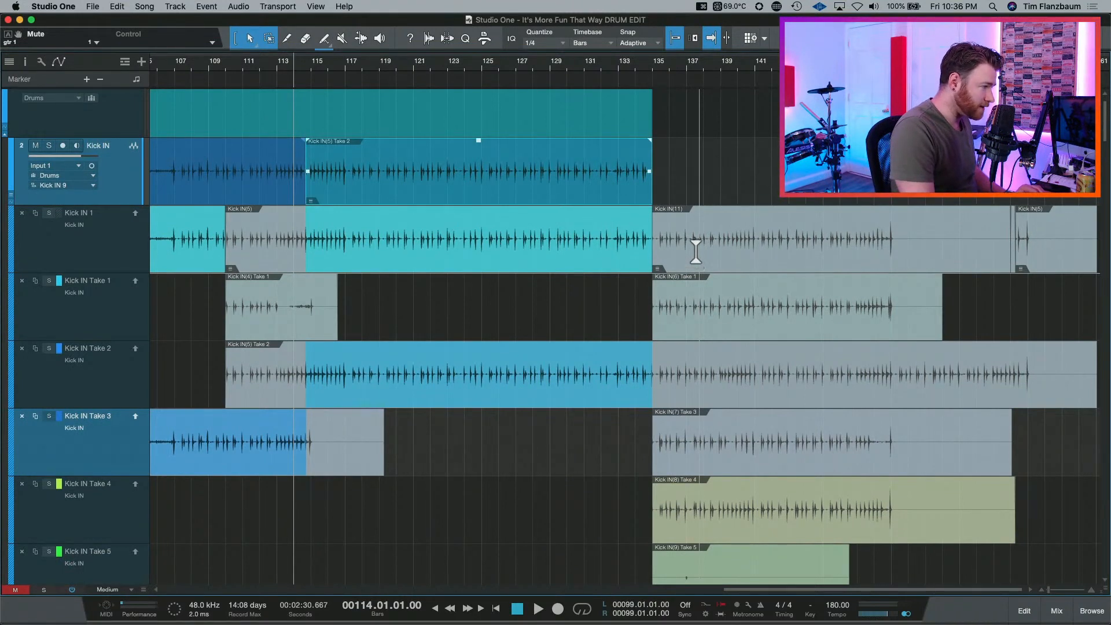
scroll(513, 330, down, 1)
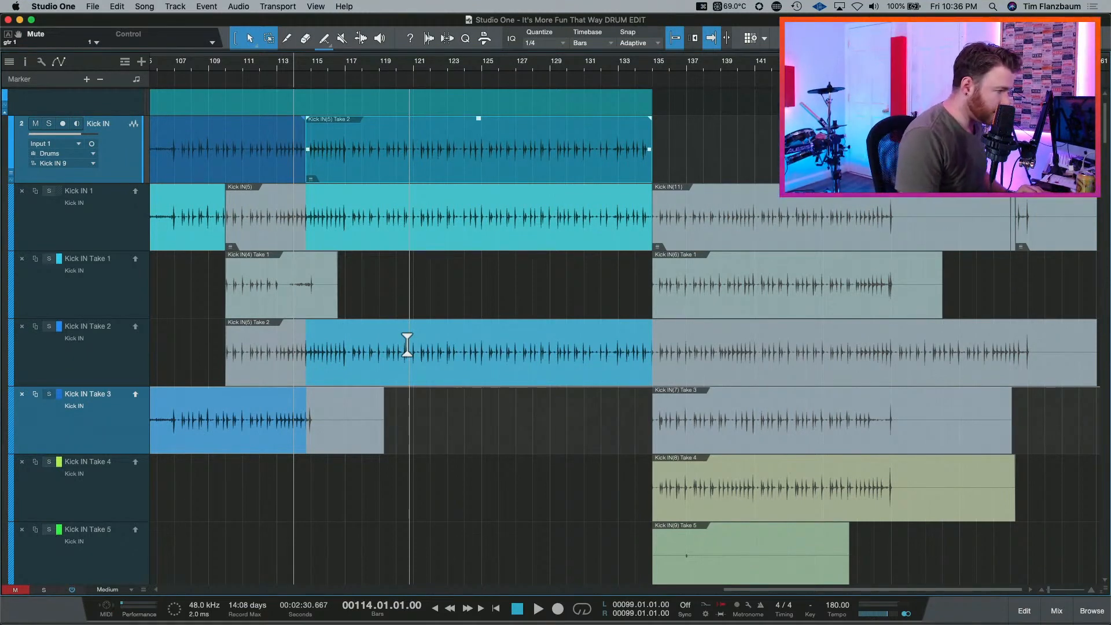
scroll(821, 471, down, 8)
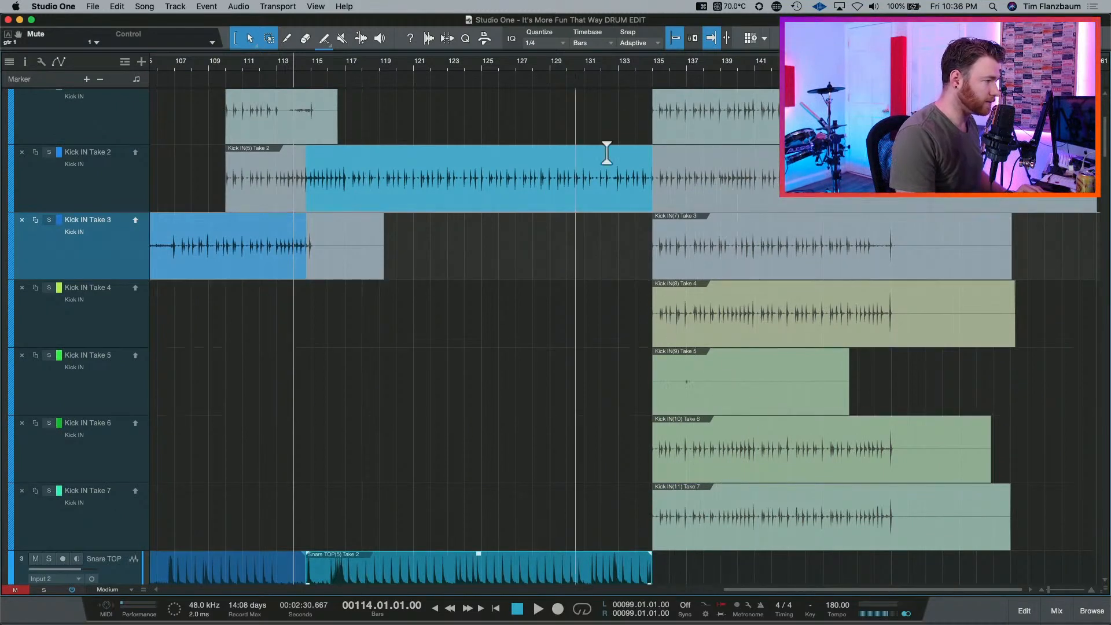
scroll(687, 327, up, 3)
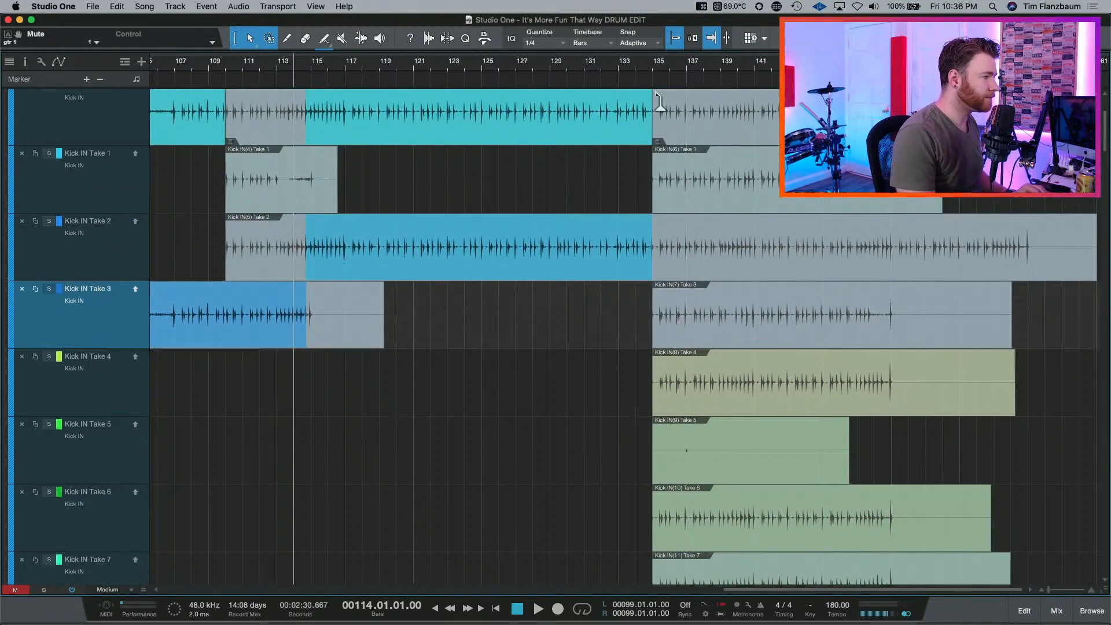
scroll(655, 252, up, 4)
Inspect the end of the comp at bar 135 up close and place the playback cursor at 133.02.
click(659, 66)
key(e)
key(e)
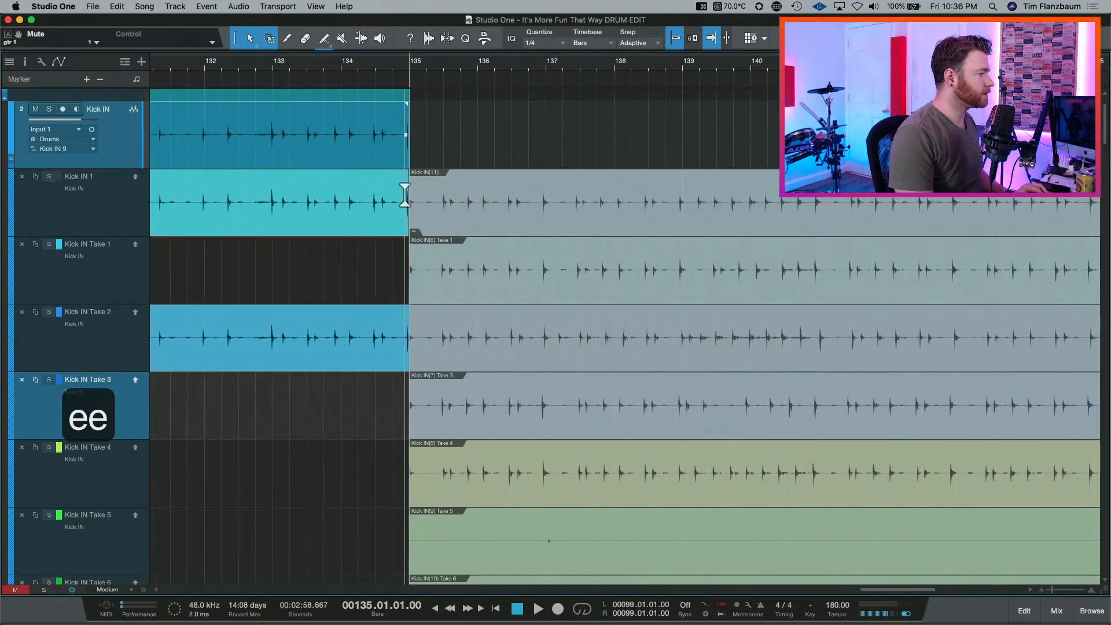
key(w)
key(w)
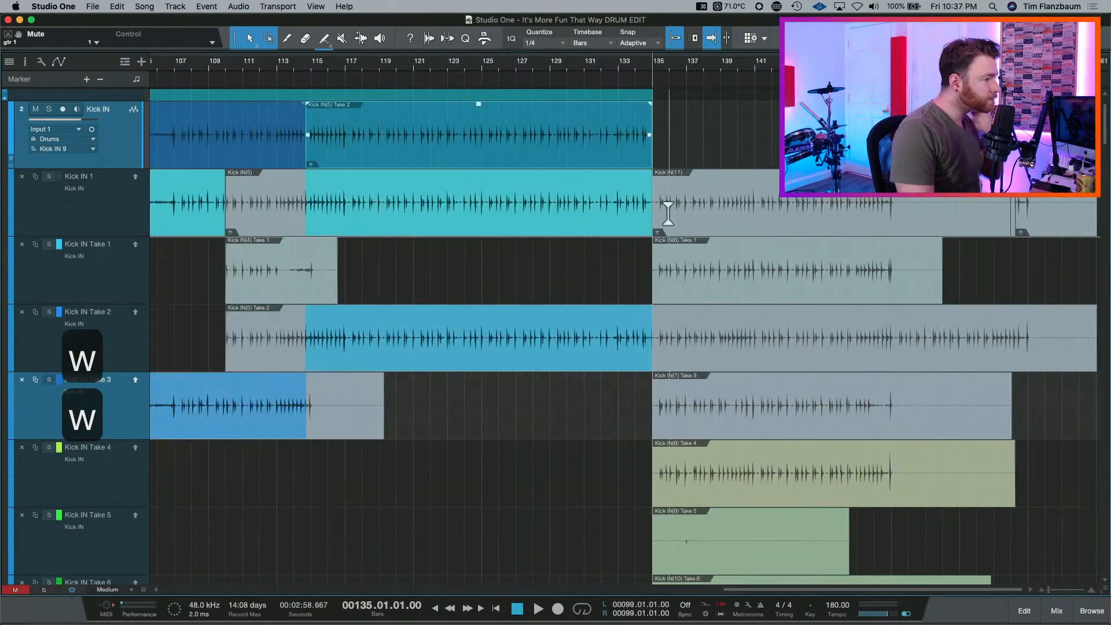
scroll(603, 255, down, 6)
scroll(585, 111, up, 8)
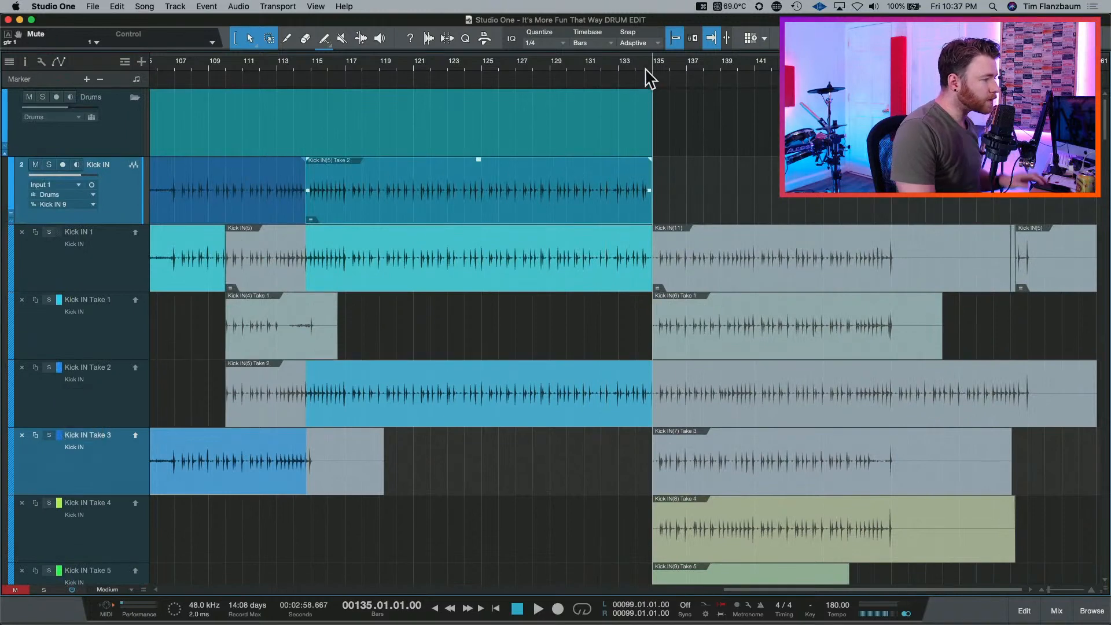
click(623, 61)
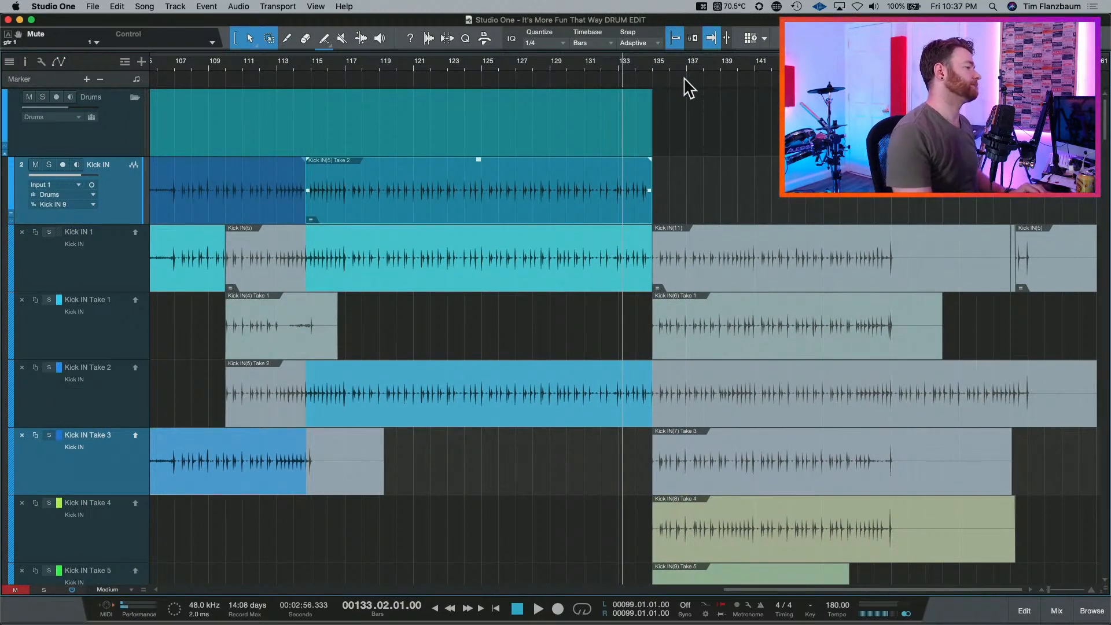
Audition the end of the Take 2 comp from 133.02 and inspect its waveform up close near bar 135.
key(space)
key(e)
key(e)
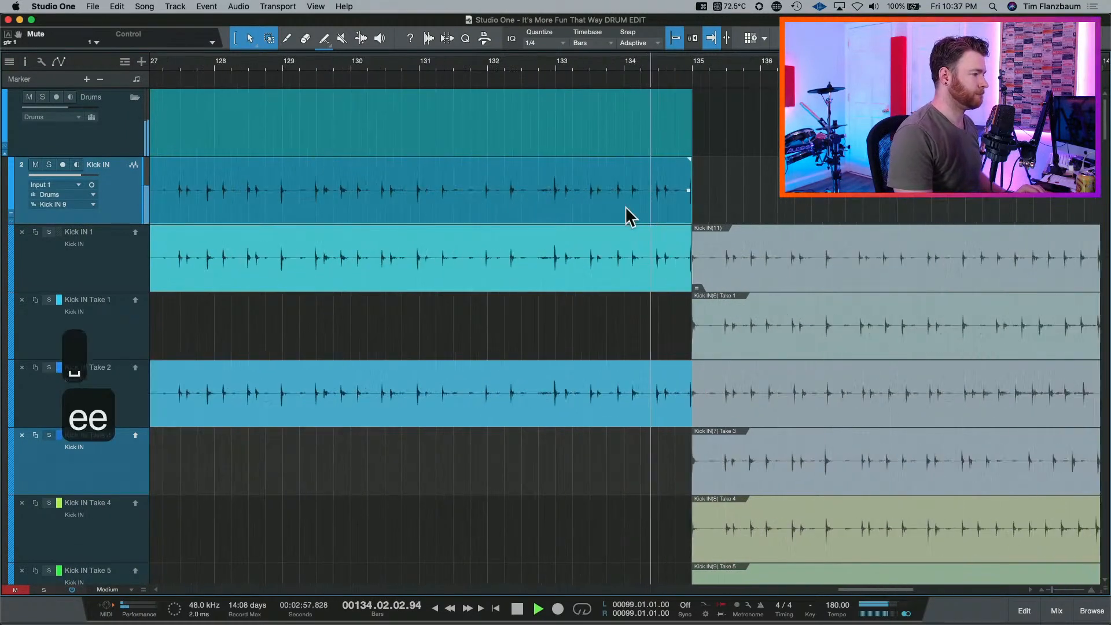
key(space)
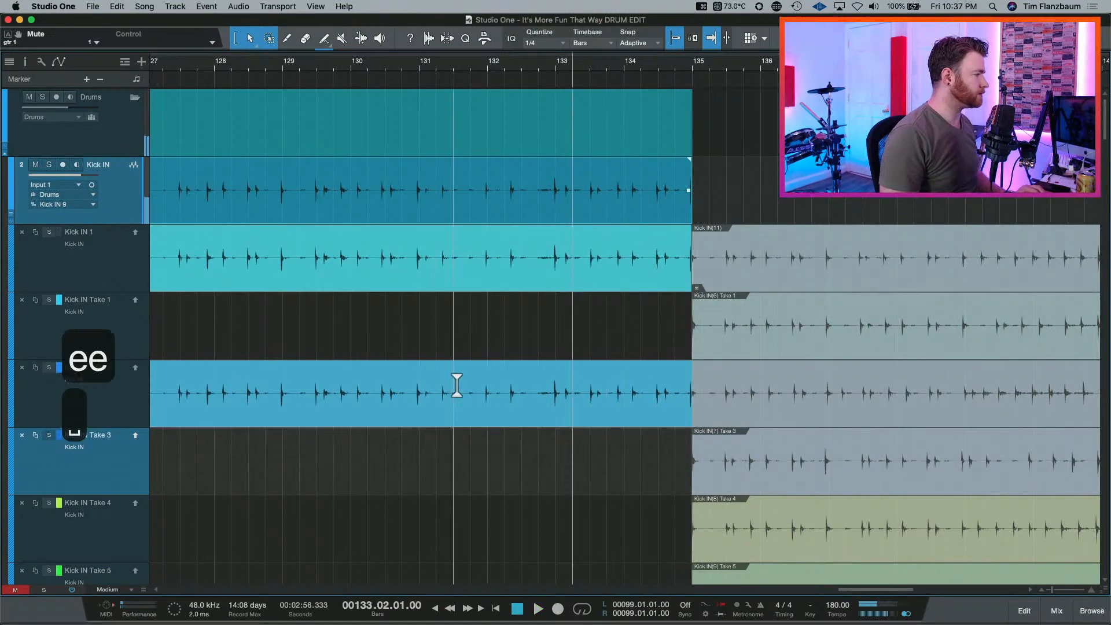
Solo Kick IN Take 1 and audition it from 133.02 across bar 135.
key(Up)
key(Up)
key(Up)
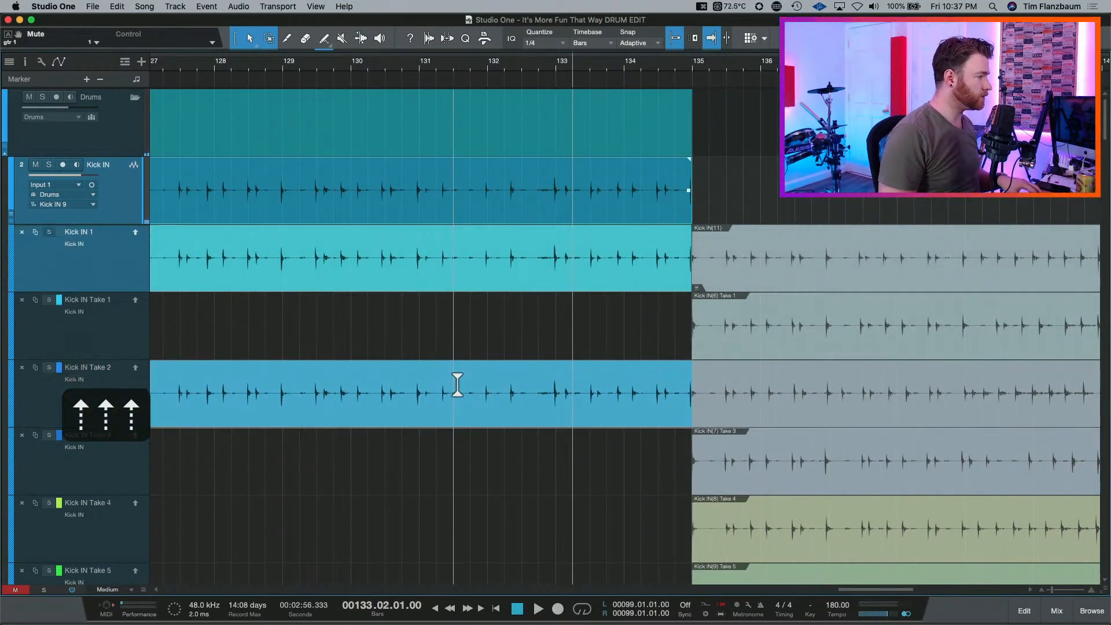
key(Down)
key(s)
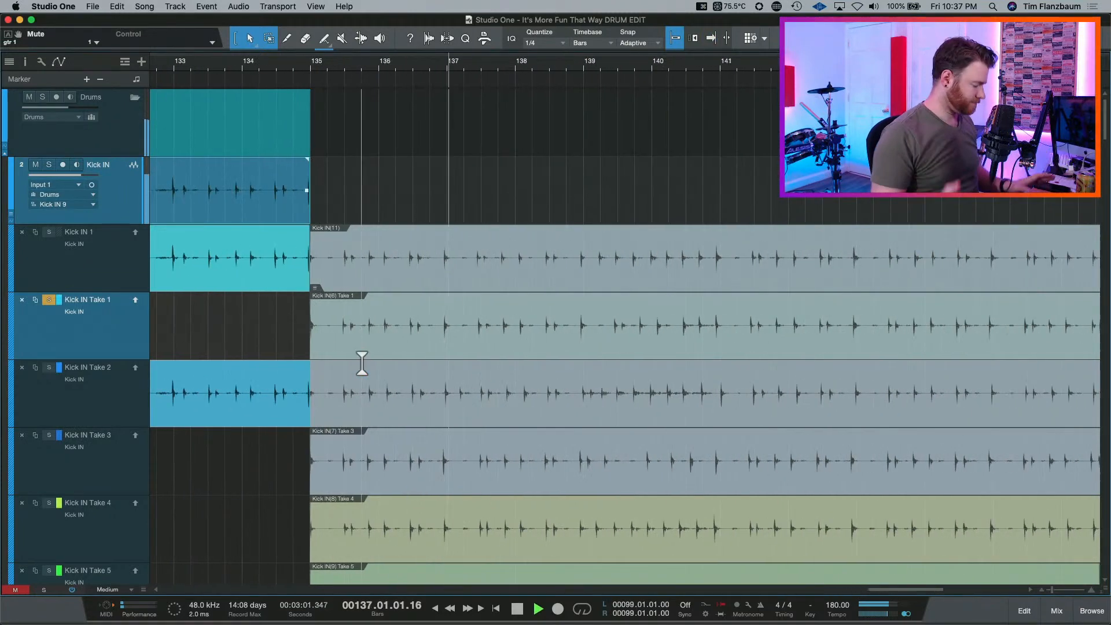
key(w)
key(space)
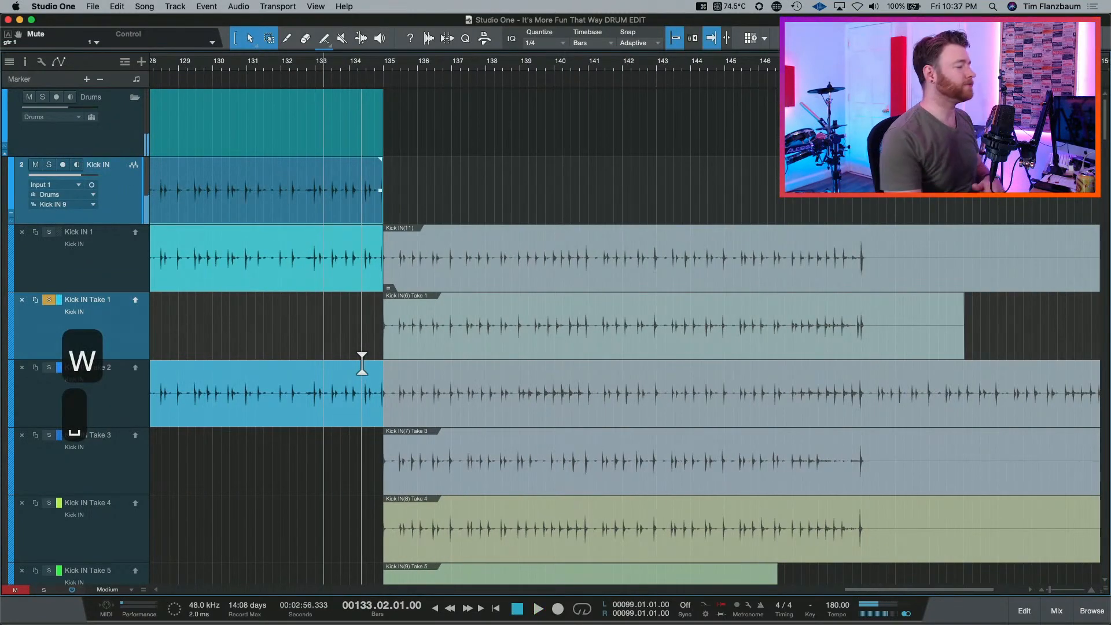
Solo Kick IN Take 6 and comp it from bar 135 to just past bar 149.
scroll(364, 353, down, 2)
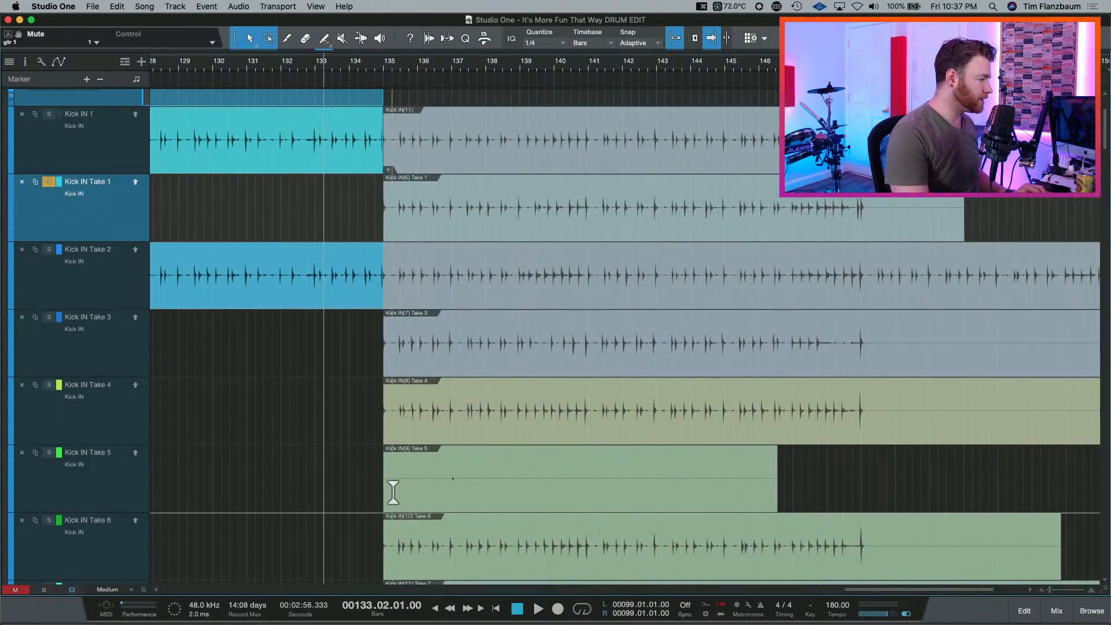
scroll(493, 486, down, 1)
scroll(493, 486, down, 5)
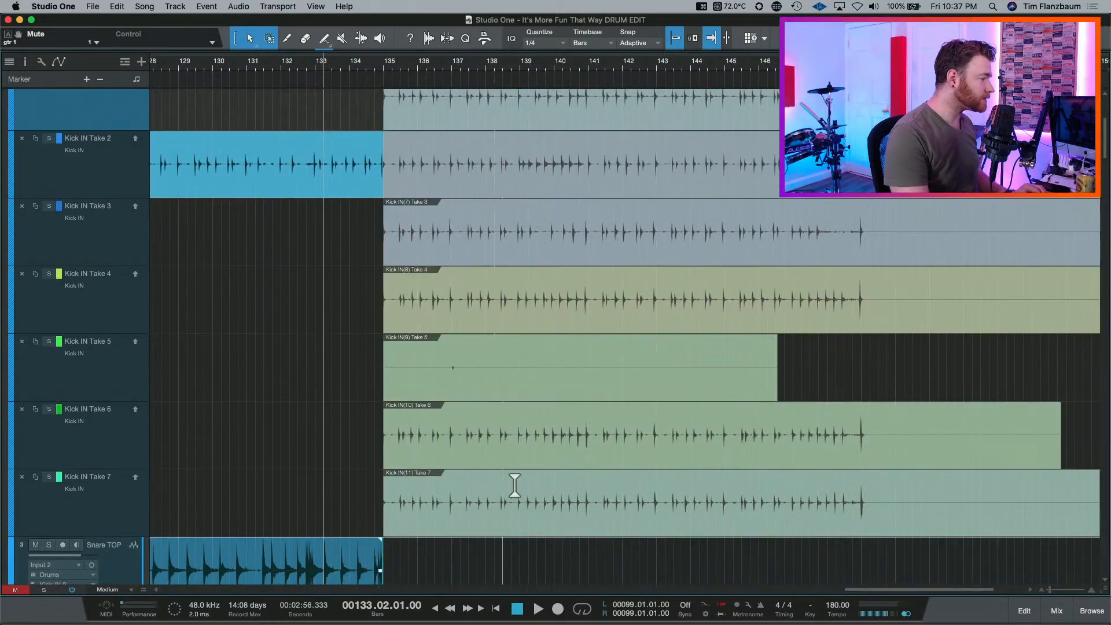
click(109, 448)
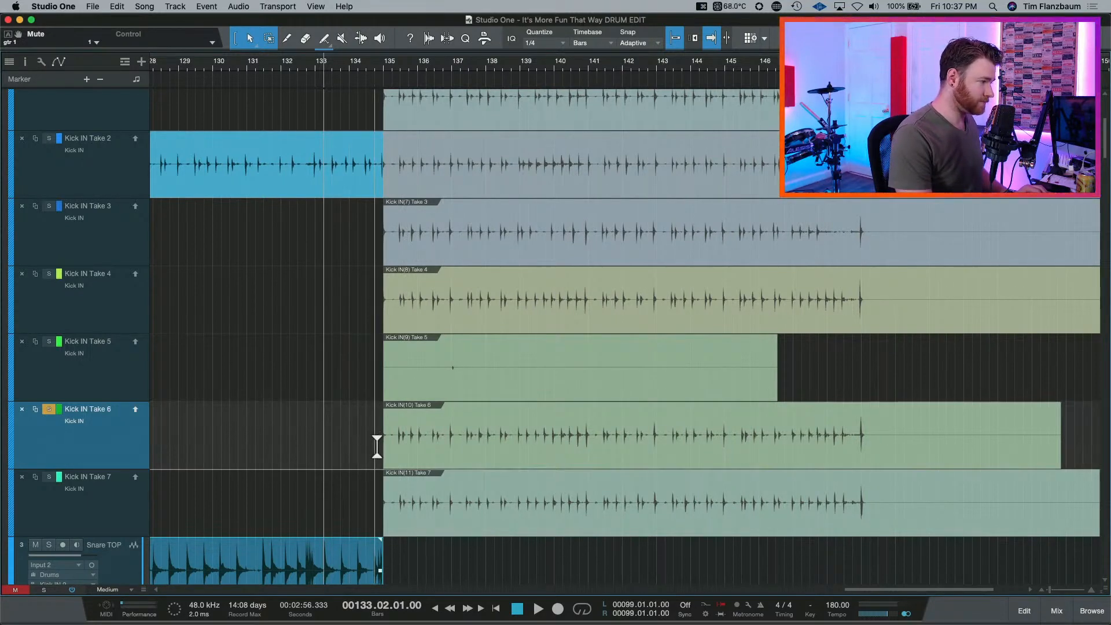
drag(380, 446, 878, 445)
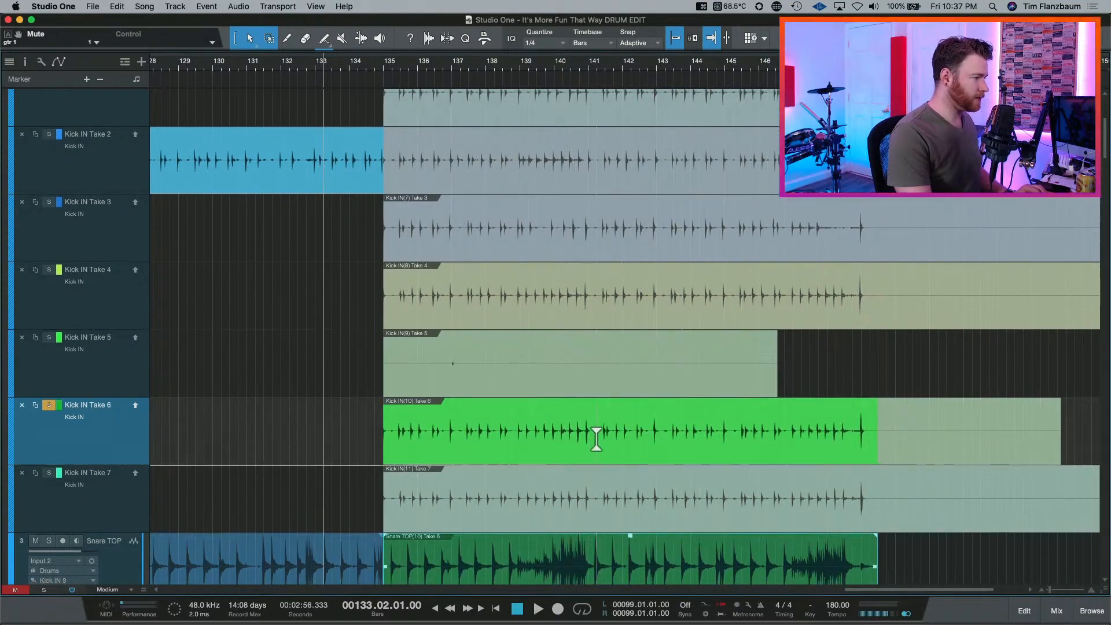
Compare the comped Take 6 range with the other Kick IN and Snare TOP takes, and turn off its solo.
scroll(521, 406, down, 3)
scroll(468, 386, down, 3)
scroll(612, 303, up, 7)
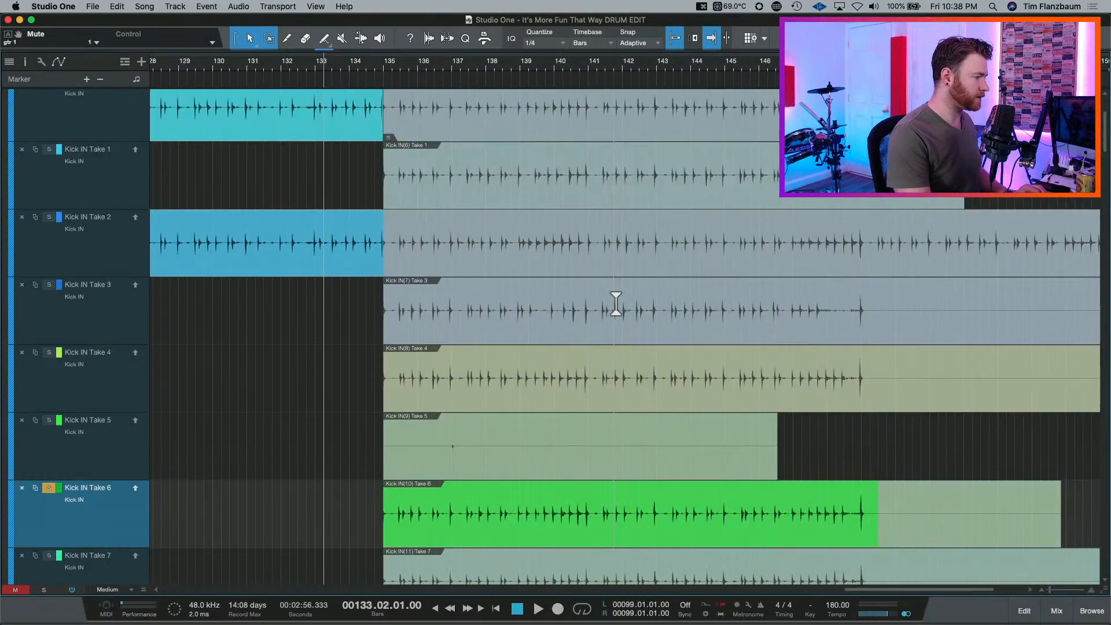
scroll(611, 306, down, 1)
scroll(612, 307, up, 3)
scroll(505, 337, down, 6)
key(s)
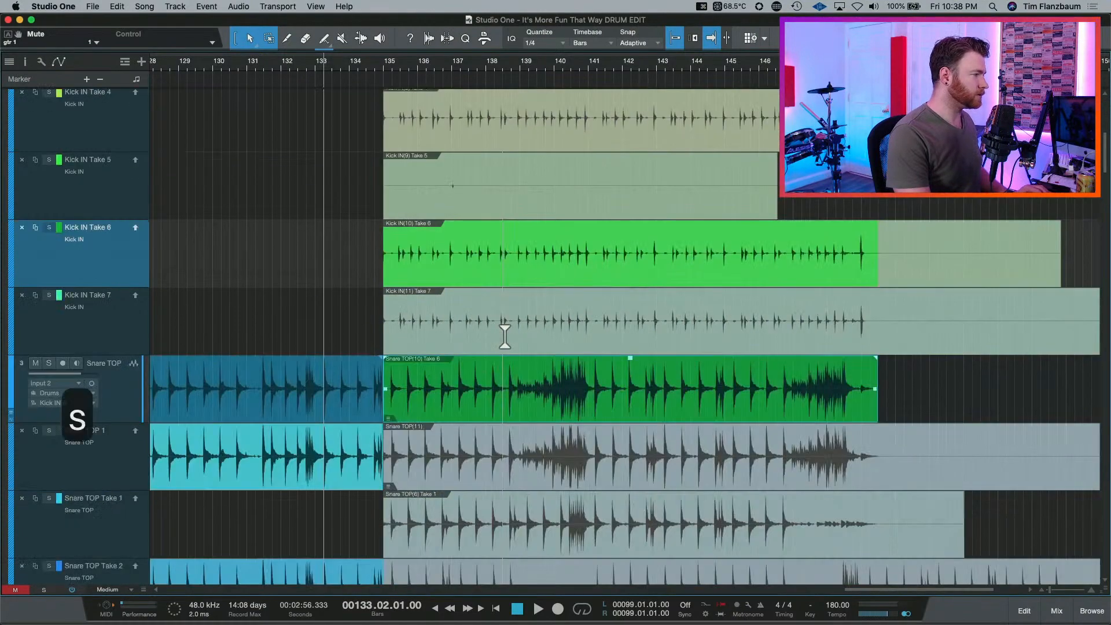
Audition the transition from Take 2 into Take 6 at bar 135, starting from 133.02.
scroll(505, 337, up, 6)
key(space)
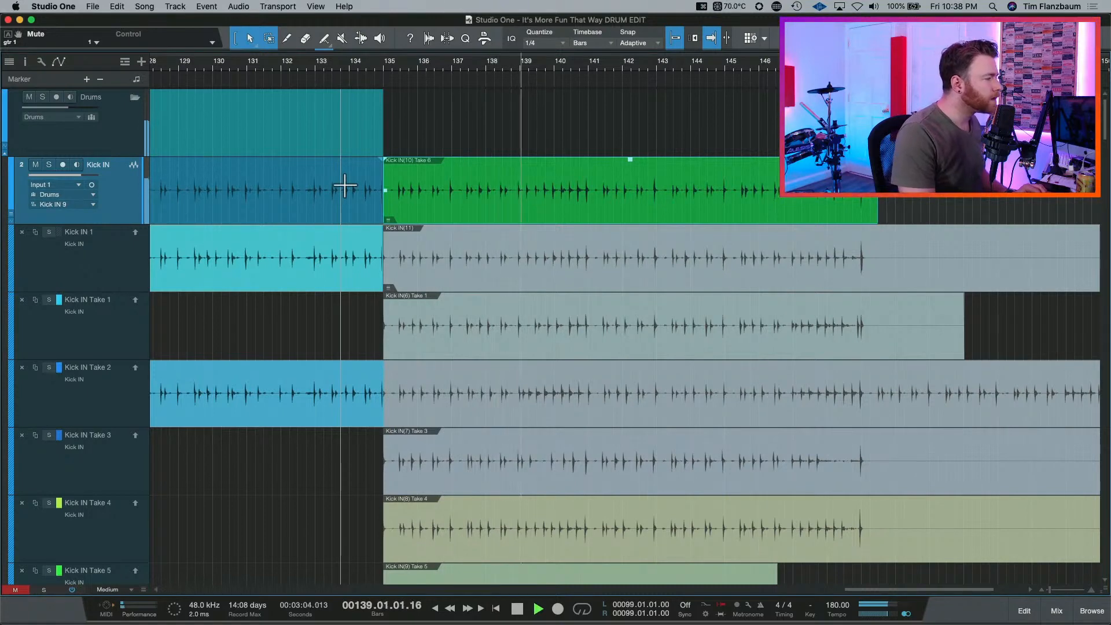
key(space)
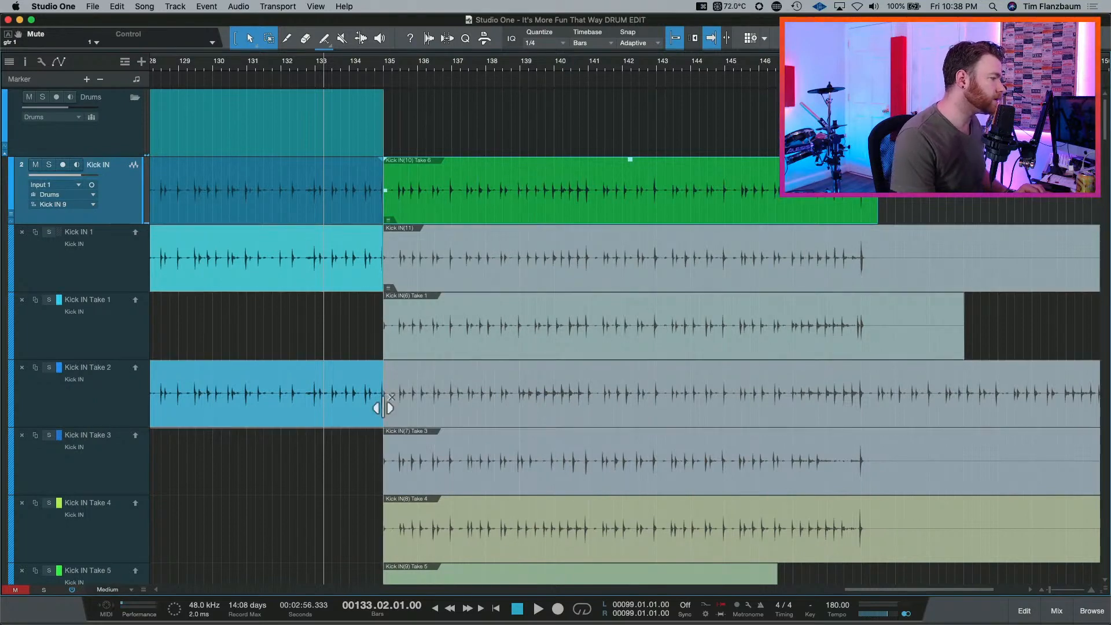
Try the transition from Take 2 into Take 6 at bar 138 and audition it from 133.02.
drag(383, 408, 487, 405)
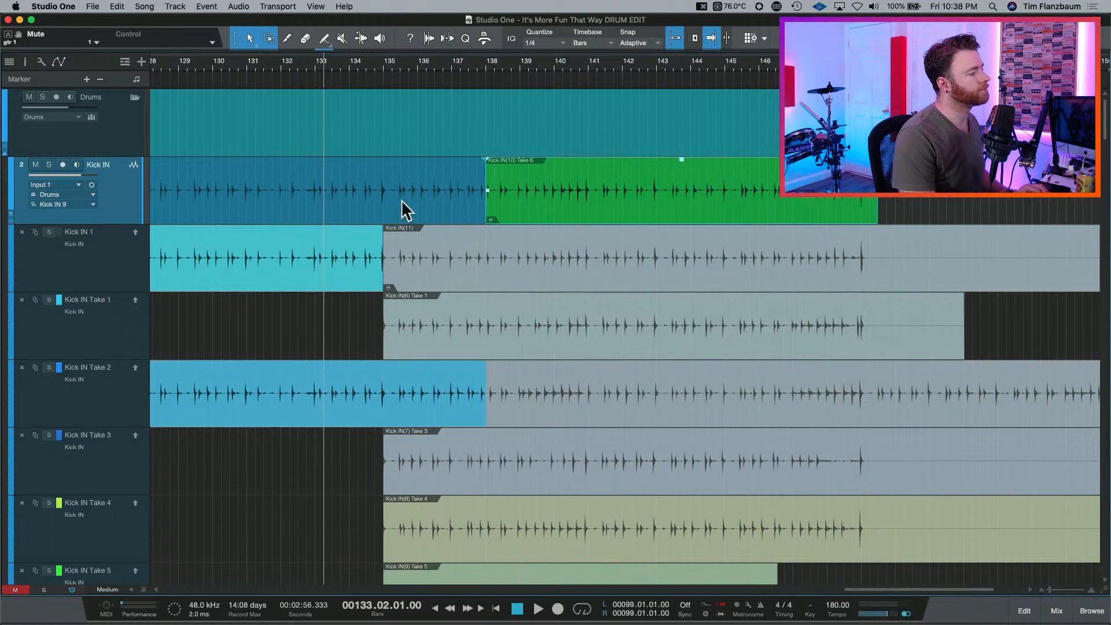
key(space)
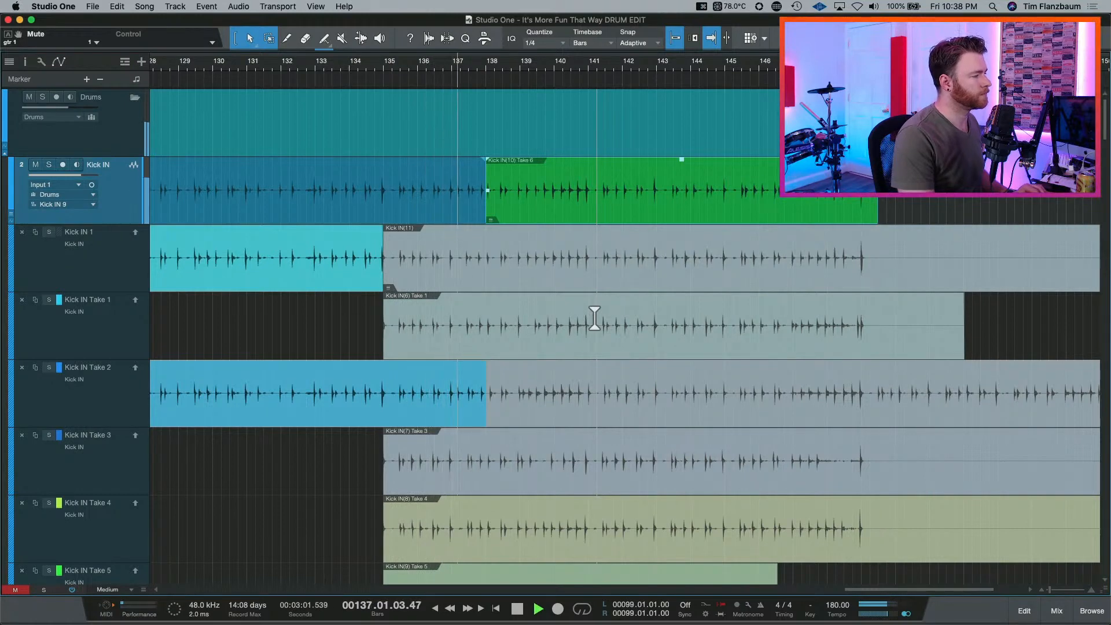
key(e)
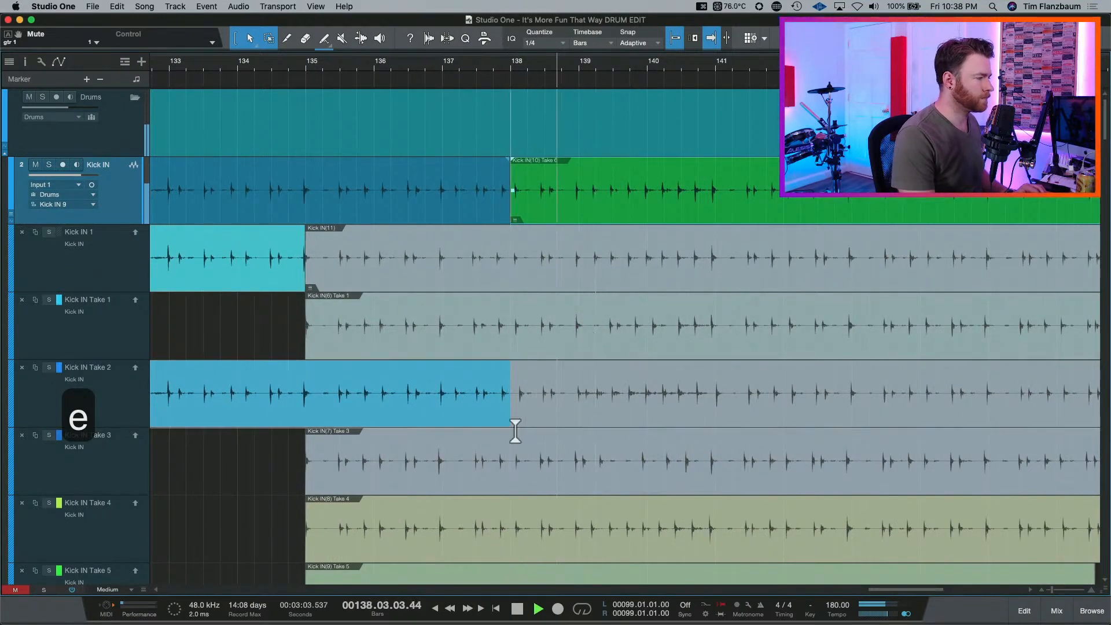
key(space)
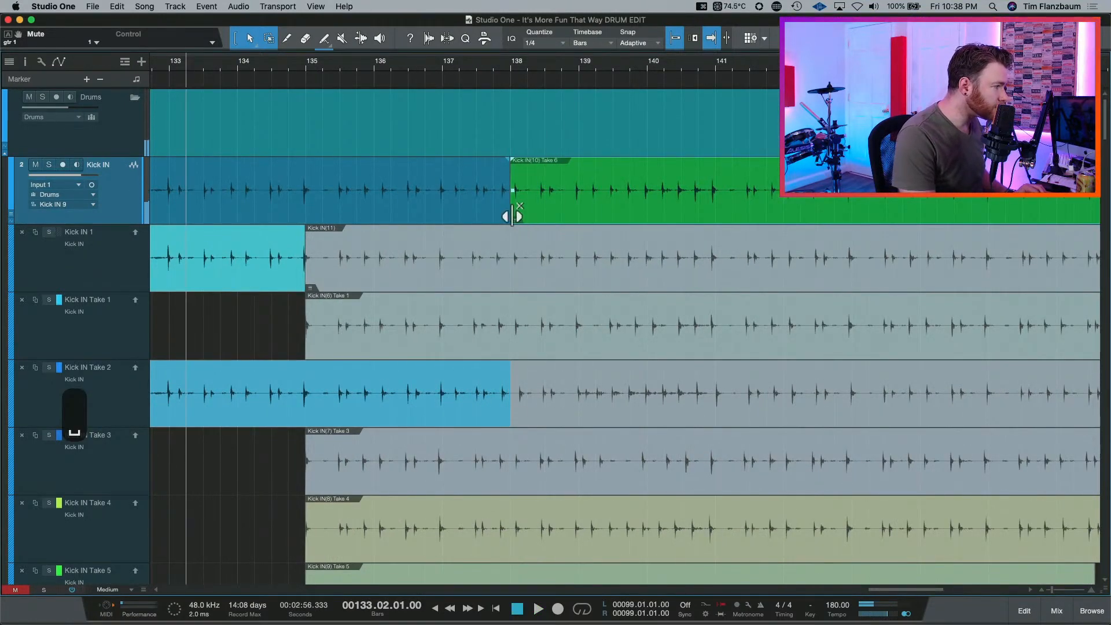
Move the transition from Take 2 into Take 6 to bar 137 and audition the comp past it.
drag(512, 216, 441, 216)
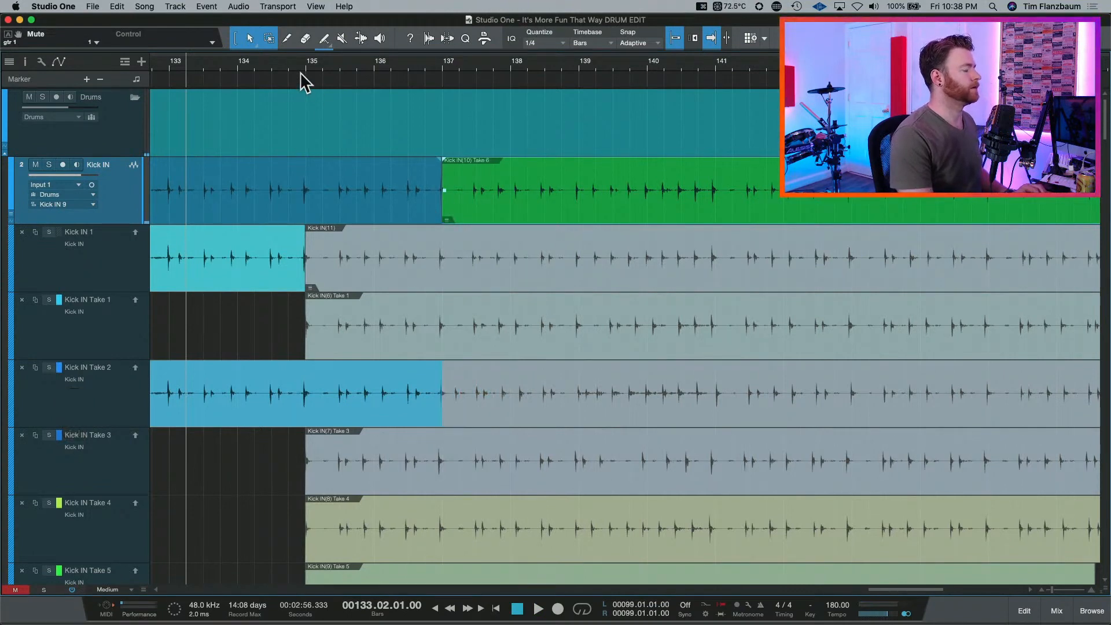
key(space)
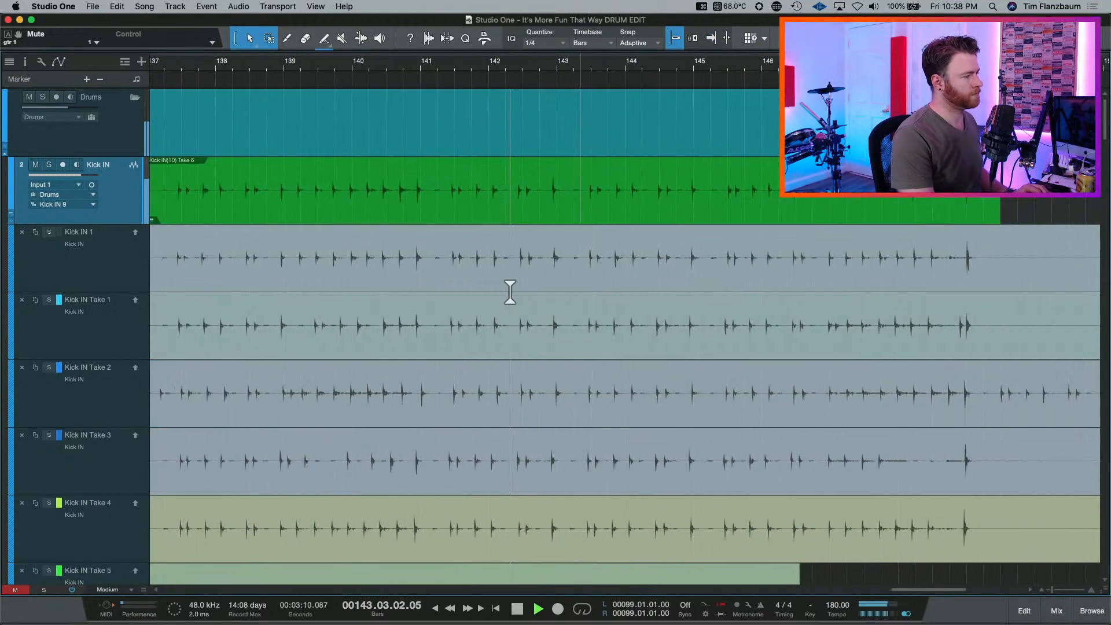
key(space)
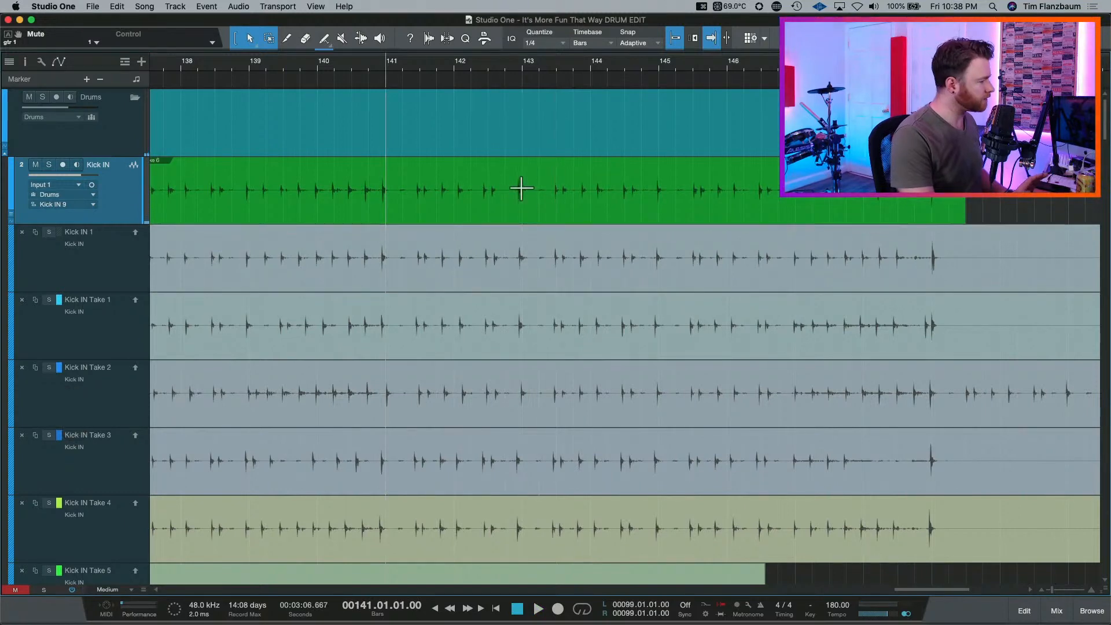
Audition the comp from bar 141 and replace Take 6 with Take 7 from bar 142 to about 144.02.
key(space)
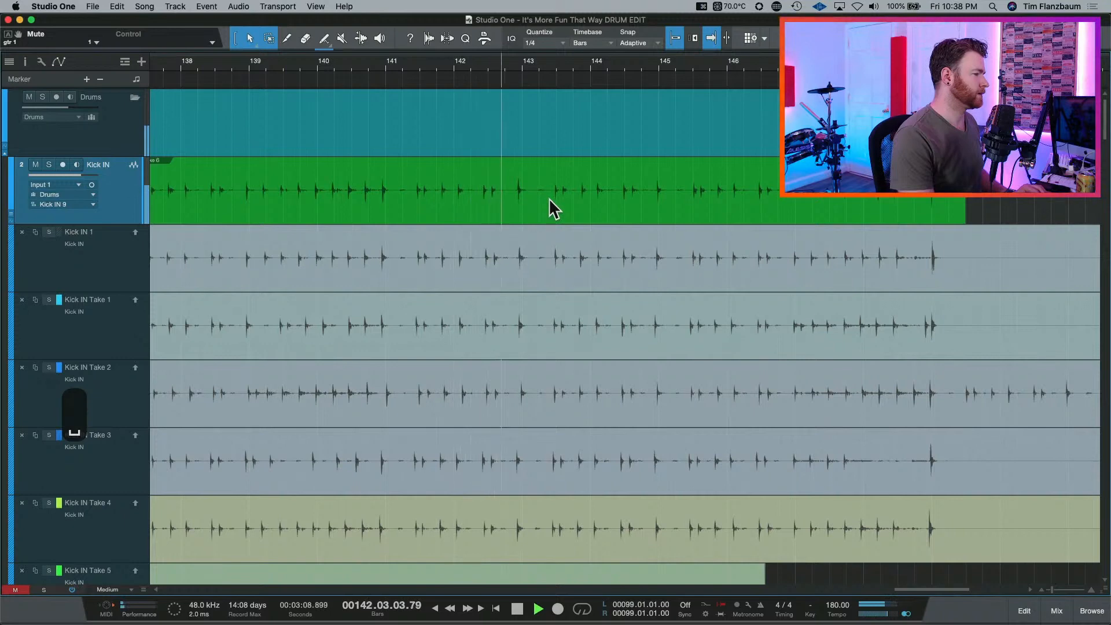
key(space)
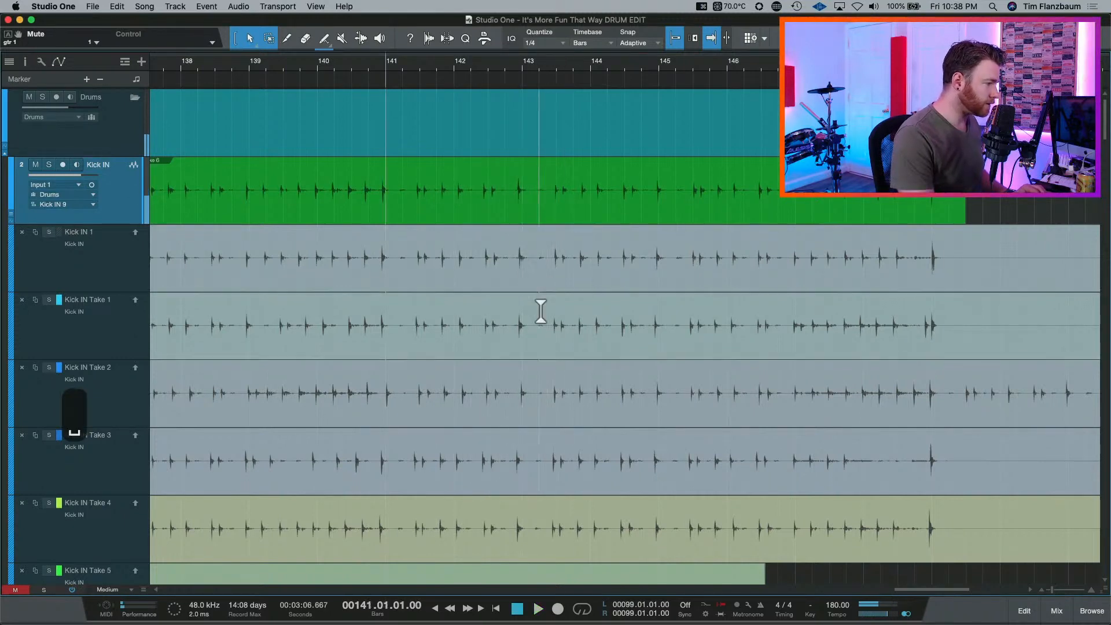
scroll(541, 311, down, 5)
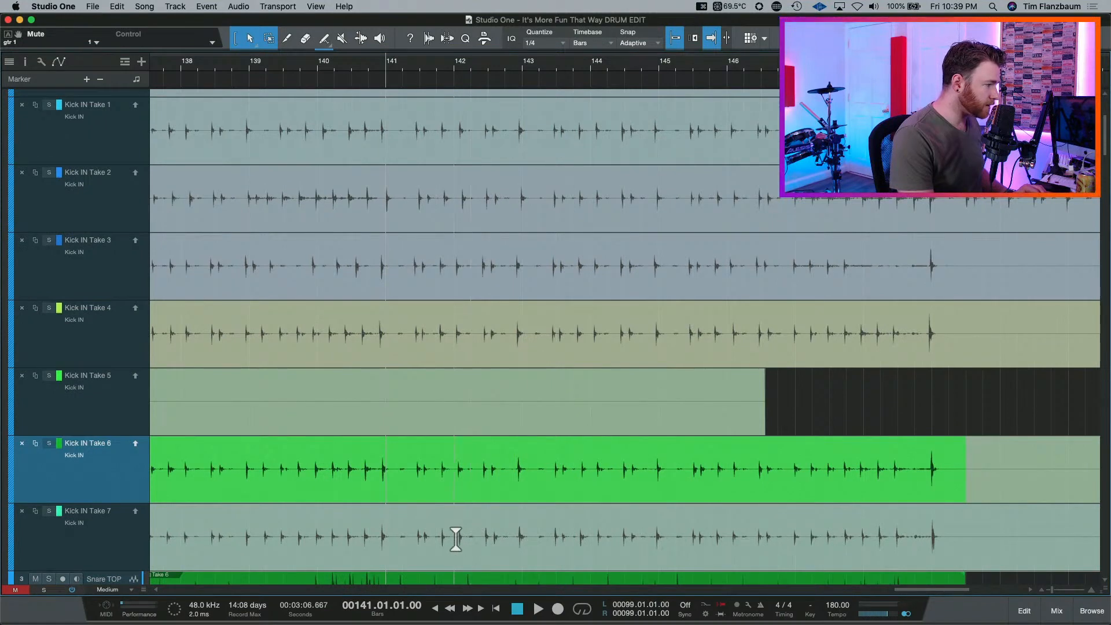
drag(456, 538, 606, 537)
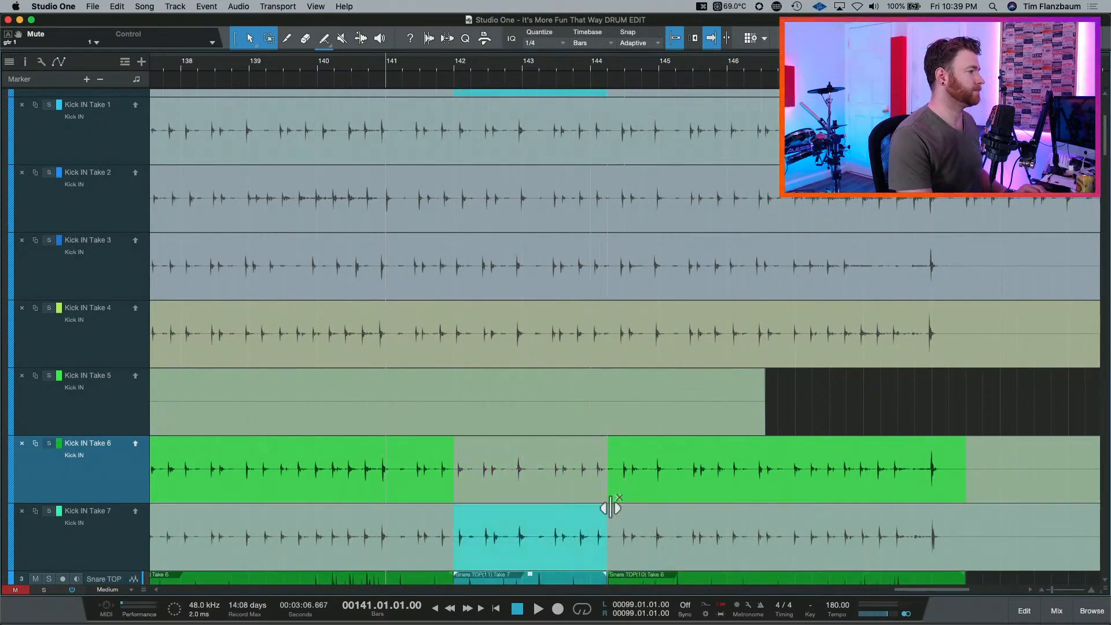
Place the playback cursor at bar 140 and audition the inserted Take 7 section.
scroll(585, 492, up, 5)
click(325, 70)
key(space)
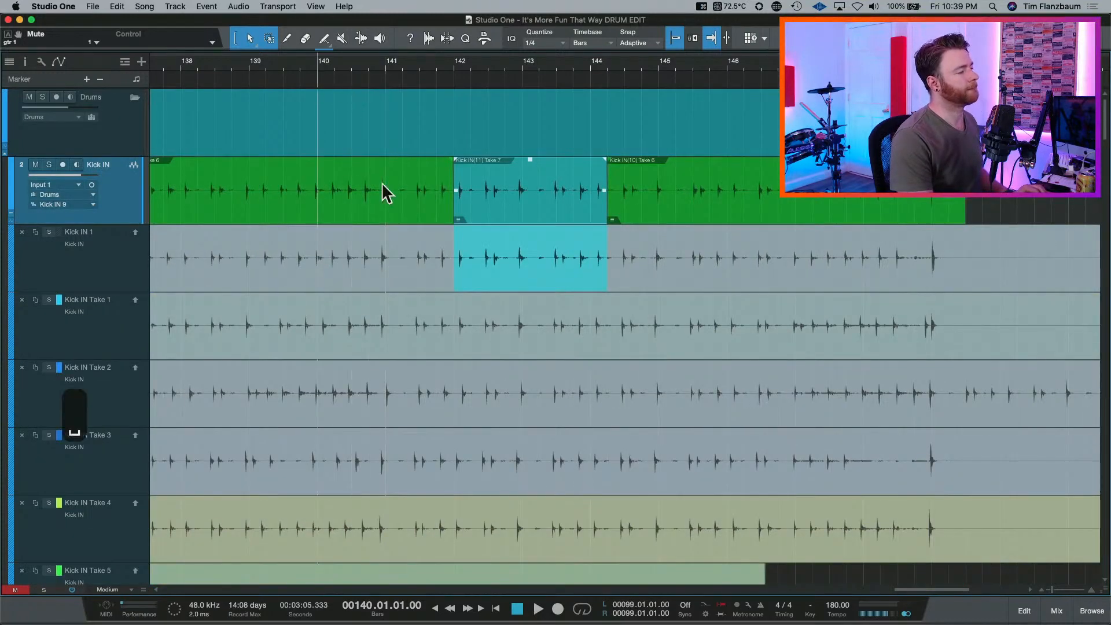
right_click(311, 197)
key(Escape)
key(space)
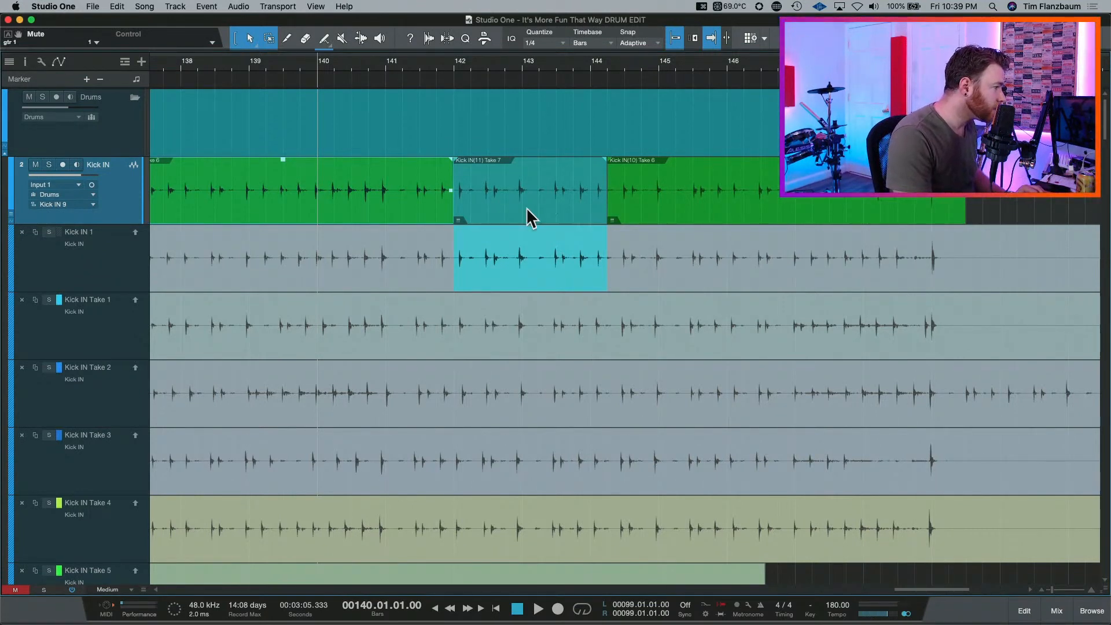
Move the start of the Take 7 section to bar 141 and audition it from bar 140.
drag(454, 214, 396, 211)
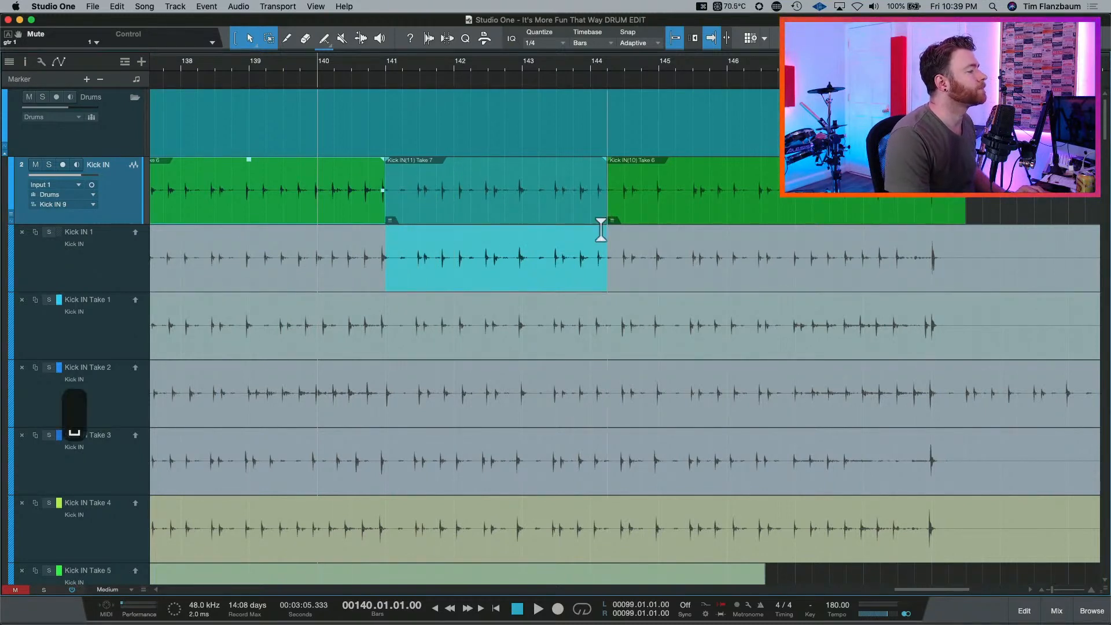
key(space)
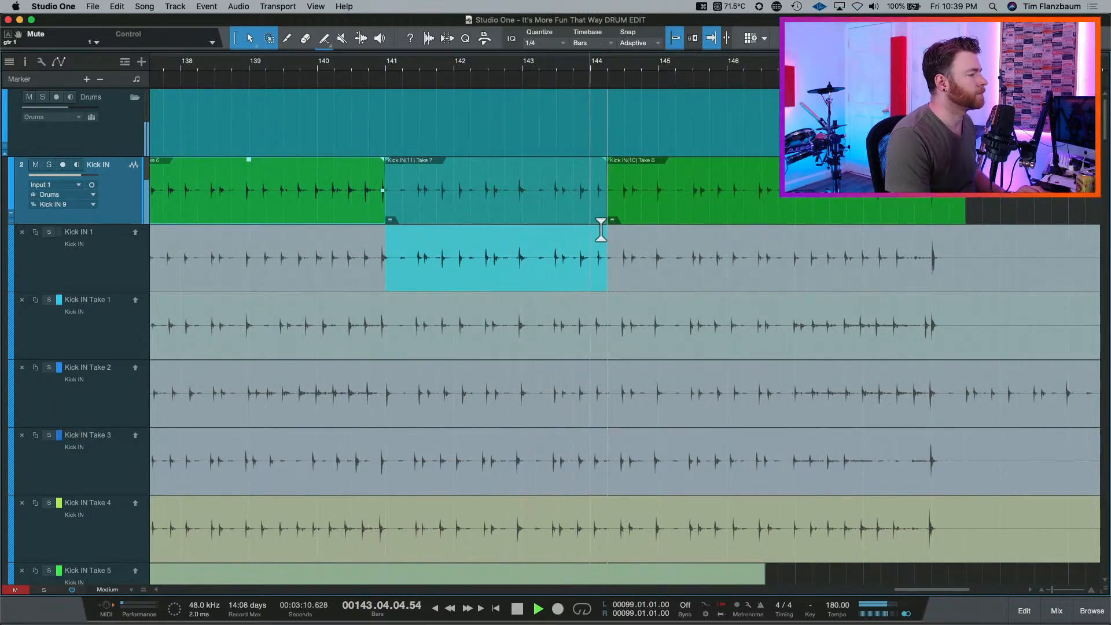
key(space)
Try extending the end of the Take 7 section to about 144.03 and audition the transition from bar 143.
drag(607, 218, 619, 216)
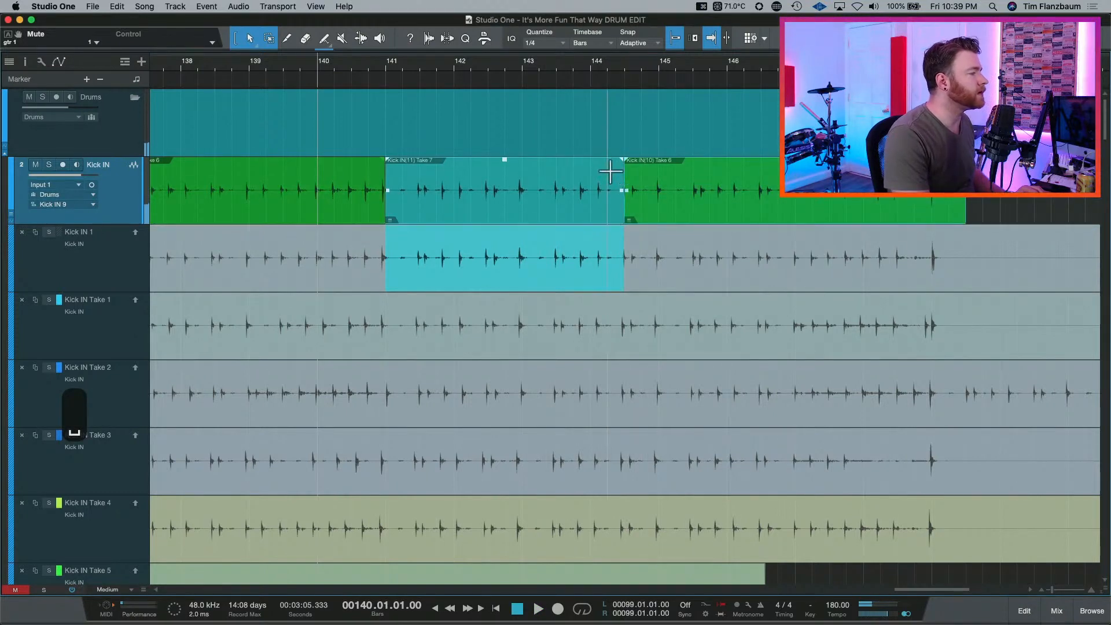
click(528, 70)
key(space)
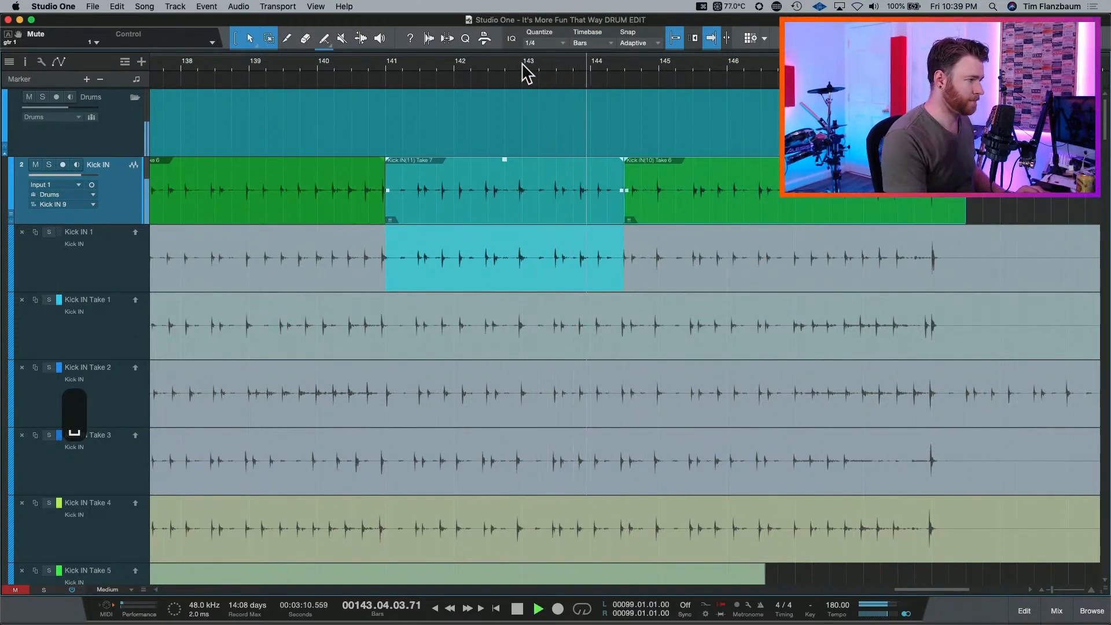
key(space)
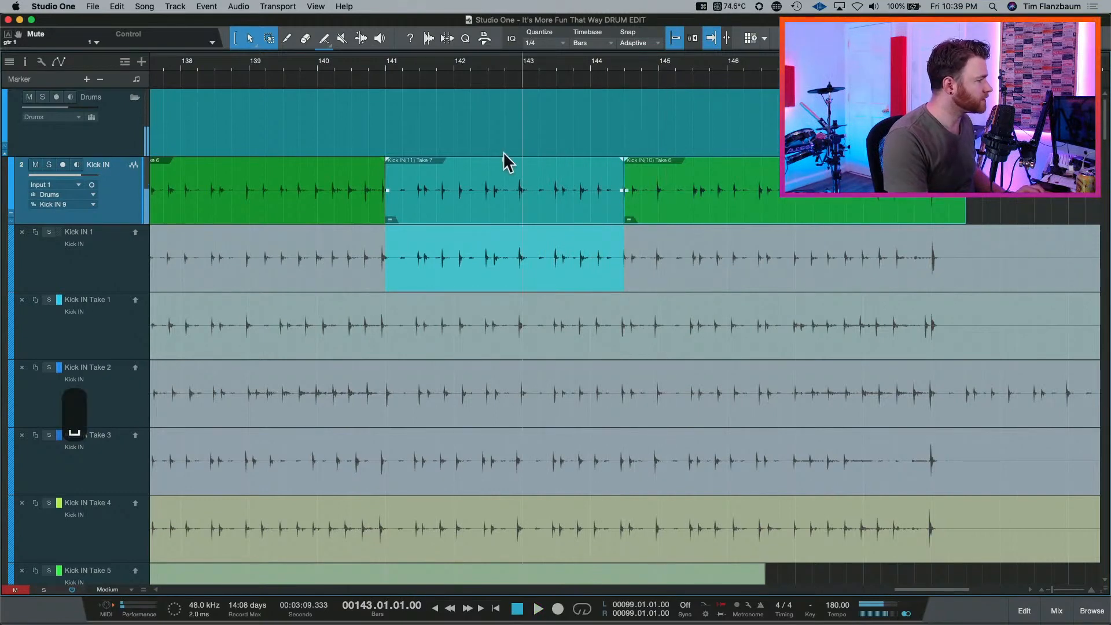
Audition the Take 7 section from 140.03 and extend its end to just before bar 145.
scroll(486, 185, right, 2)
scroll(463, 215, right, 5)
click(198, 65)
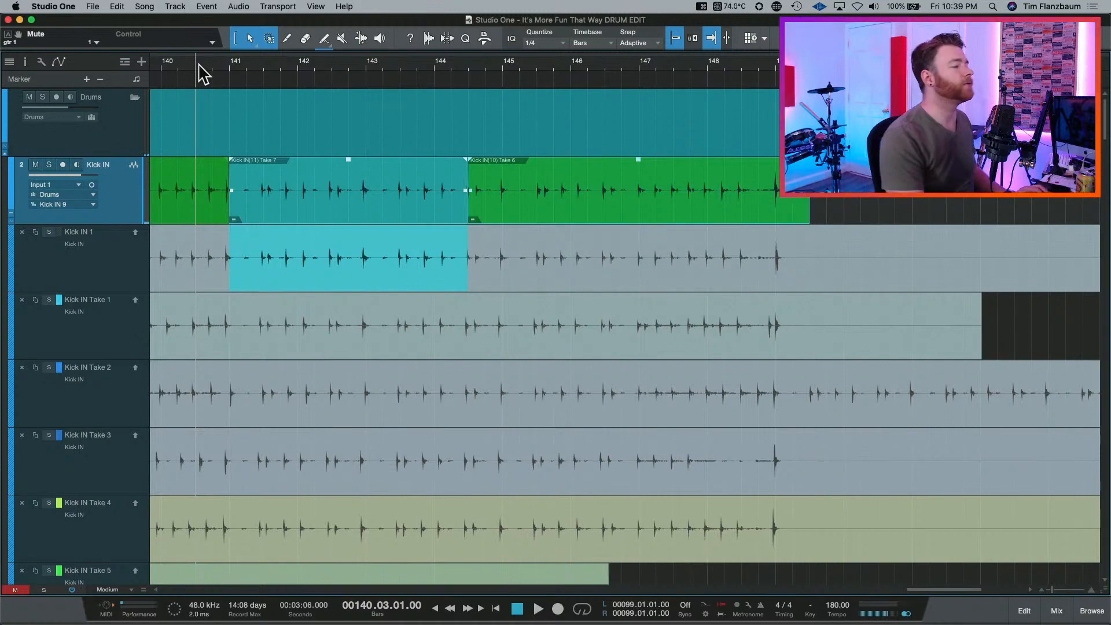
key(space)
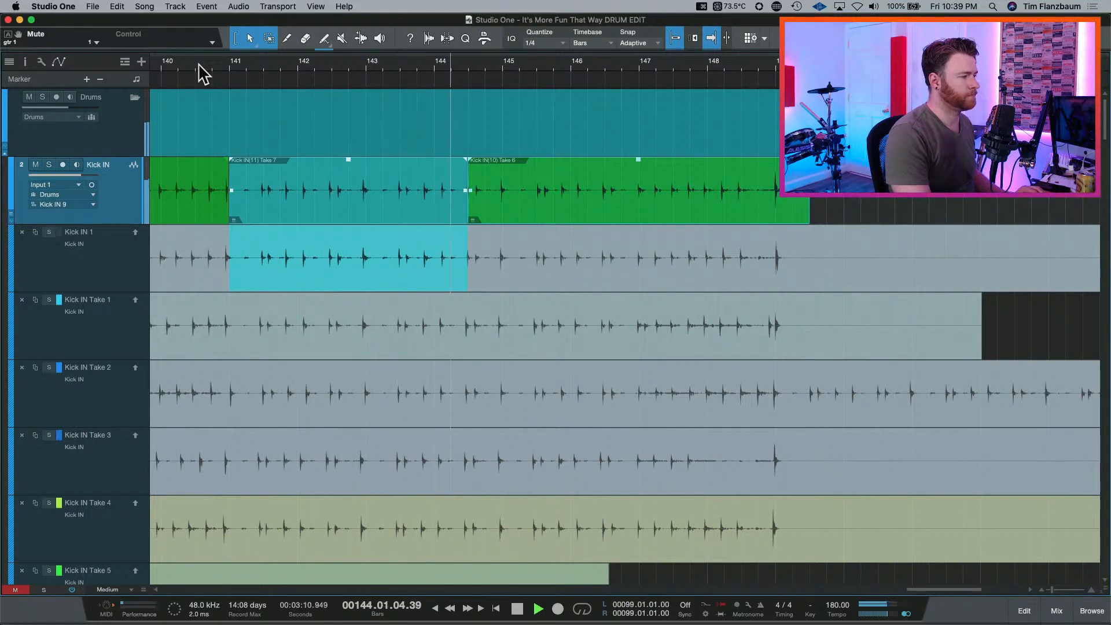
key(space)
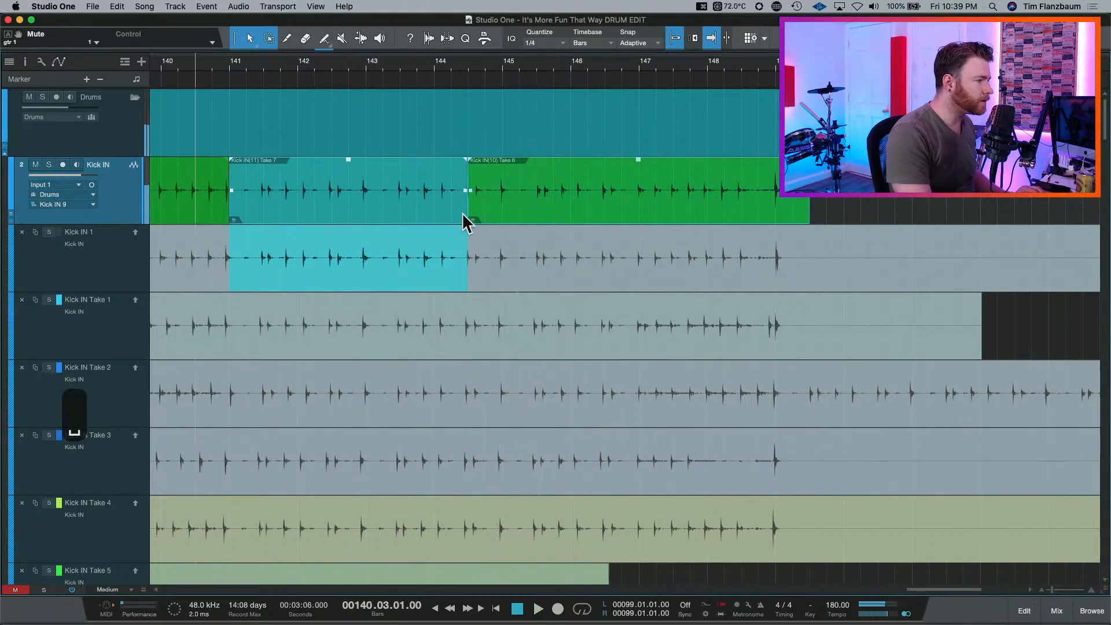
drag(468, 219, 500, 214)
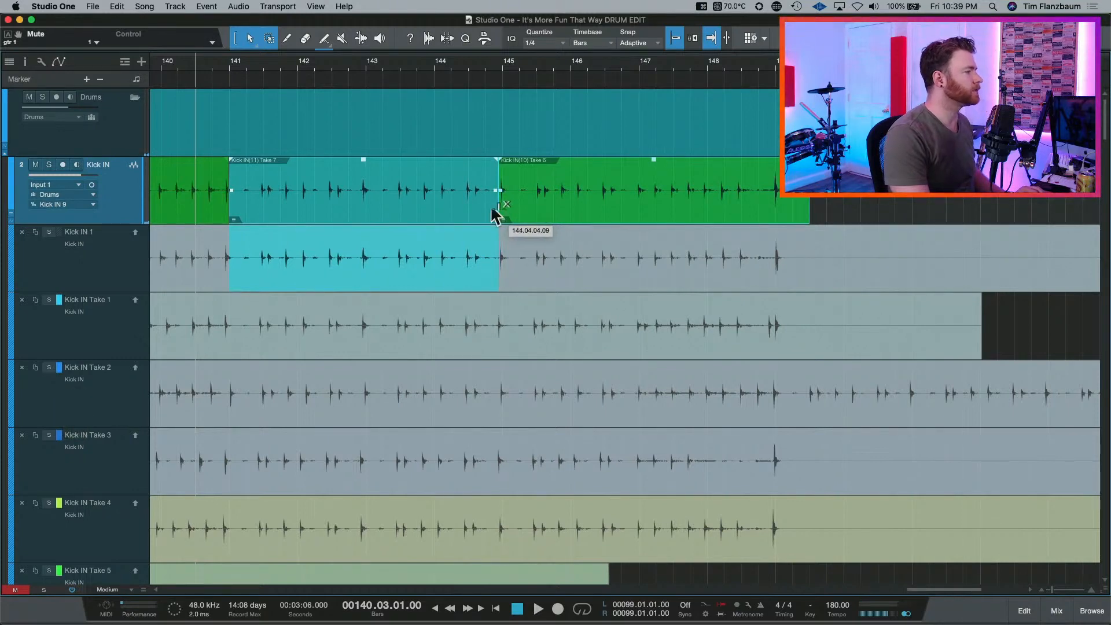
Audition the Take 7 section from 140.03 and place the playback cursor at 142.04.
key(space)
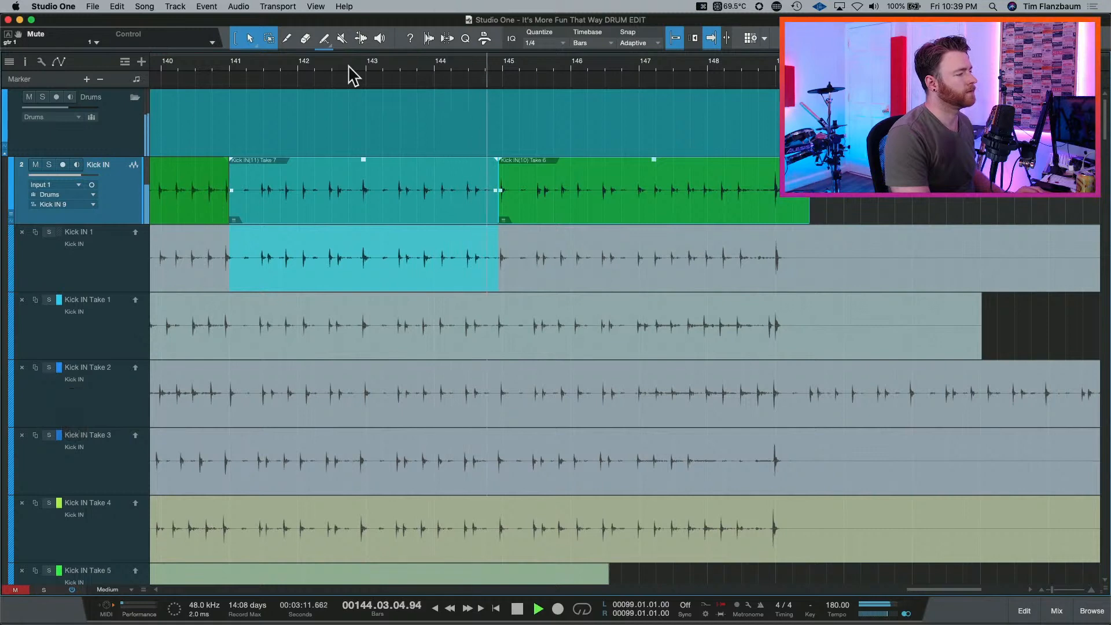
key(space)
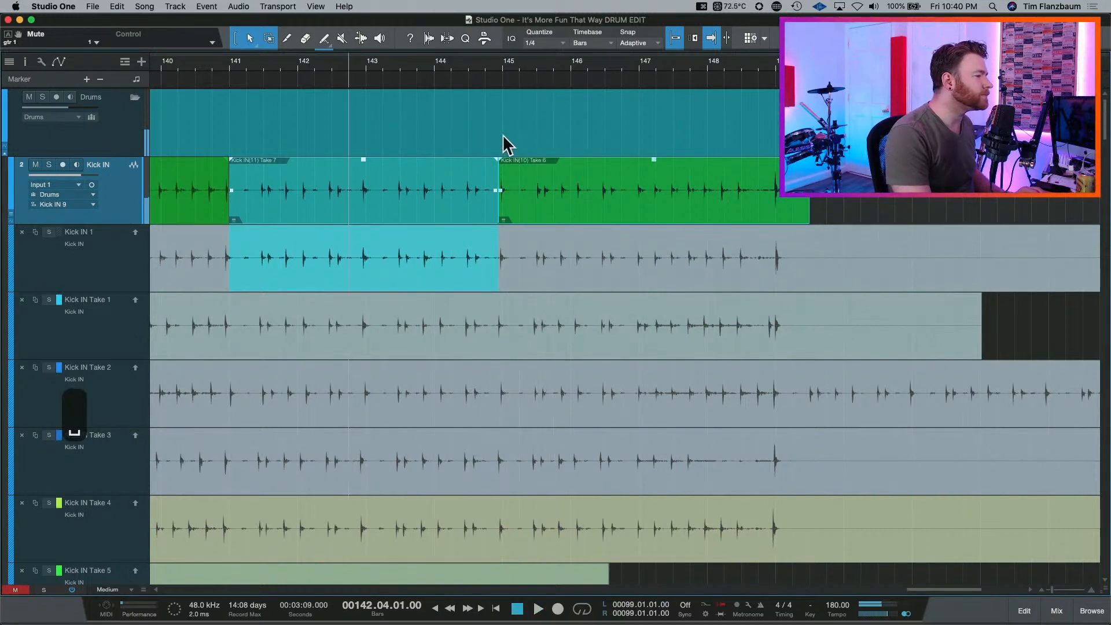
Extend the Take 7 section over the remaining Take 6 section to the end of the comp and audition it from 142.04.
key(w)
key(w)
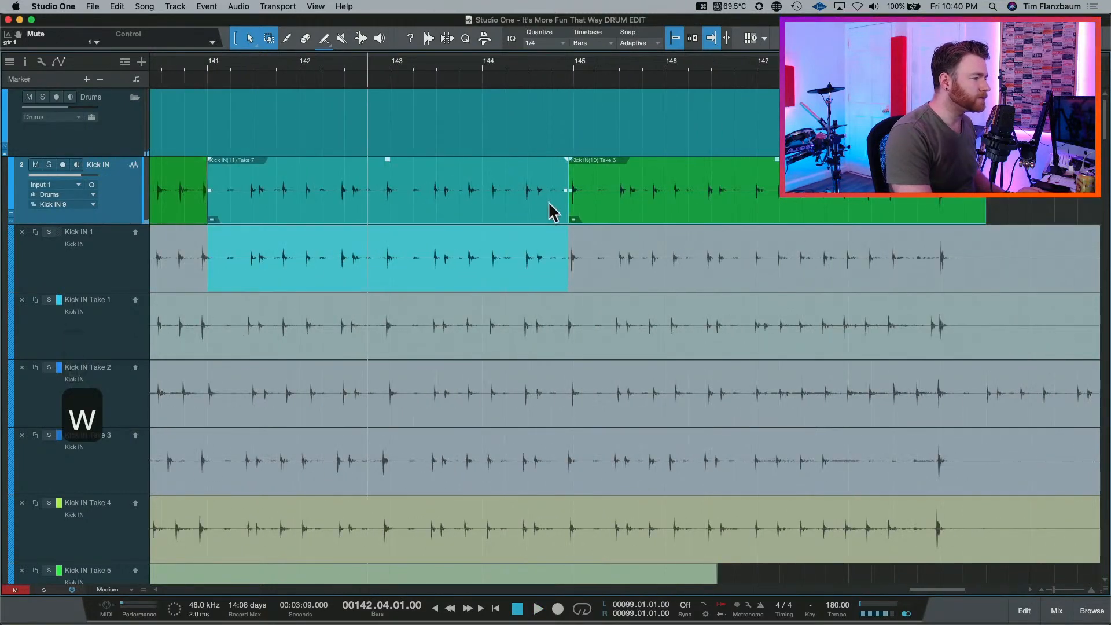
drag(568, 211, 1005, 203)
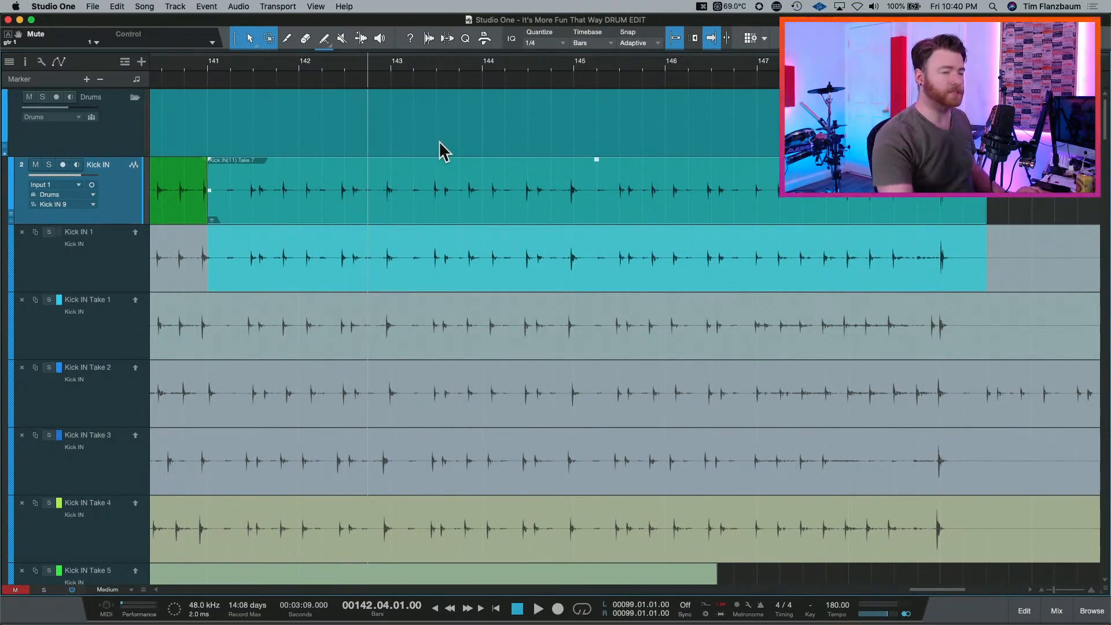
scroll(439, 141, right, 3)
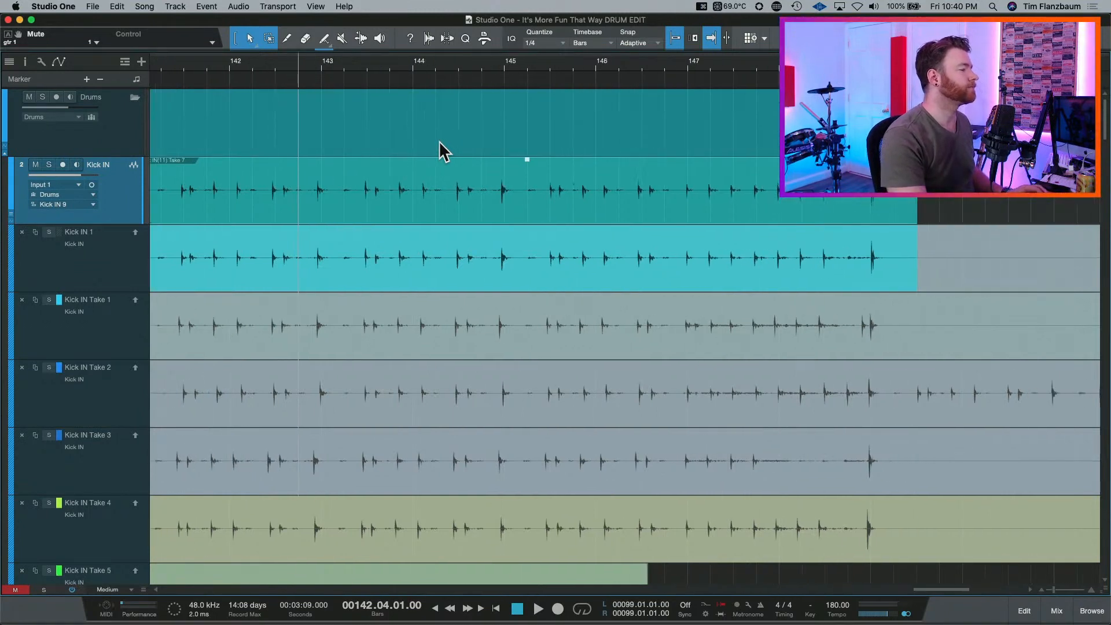
key(space)
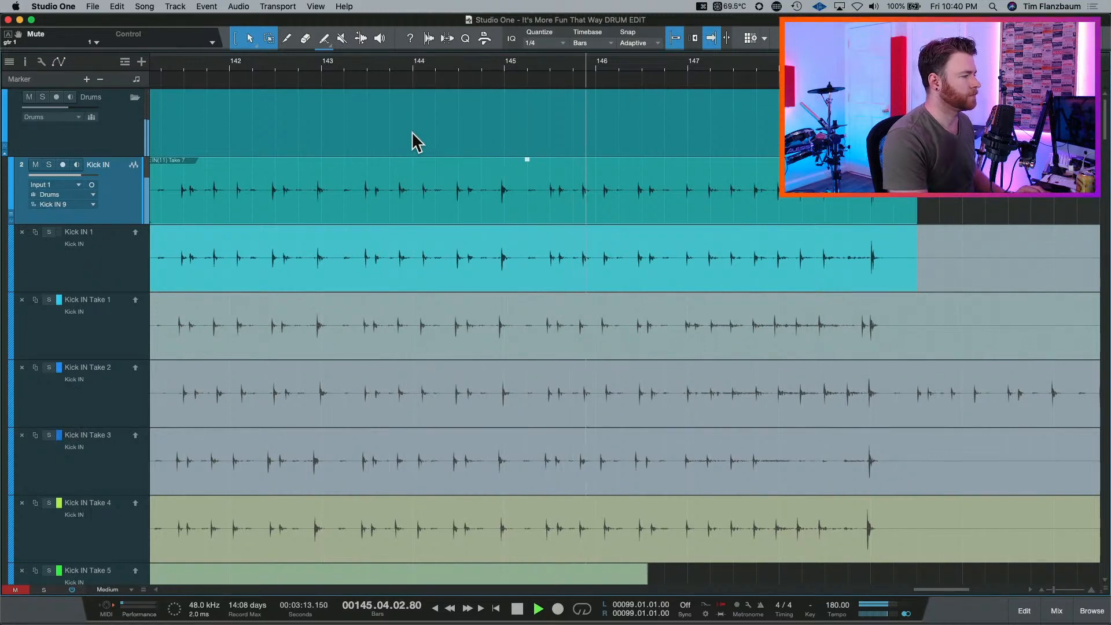
Audition the comped drums from bar 142 beat 4 and then from bar 146.
key(space)
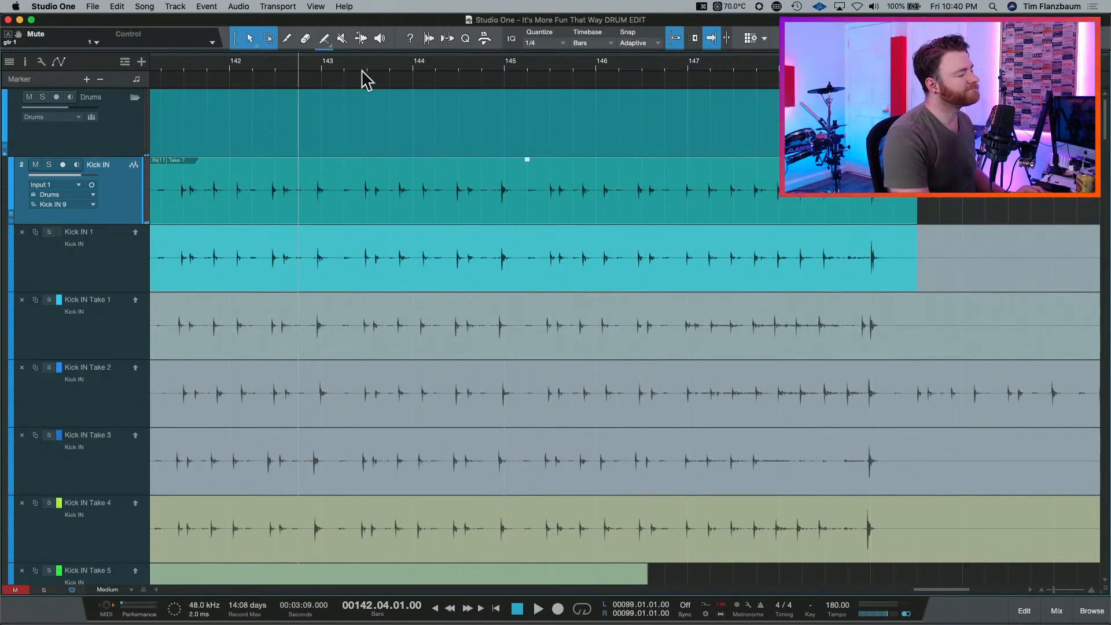
key(space)
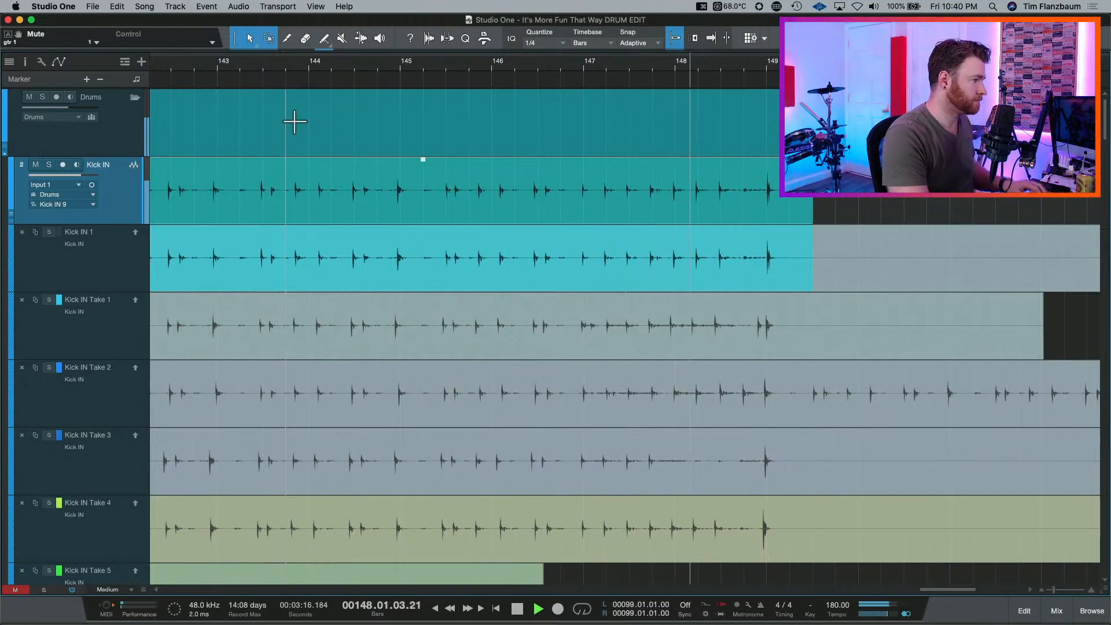
key(space)
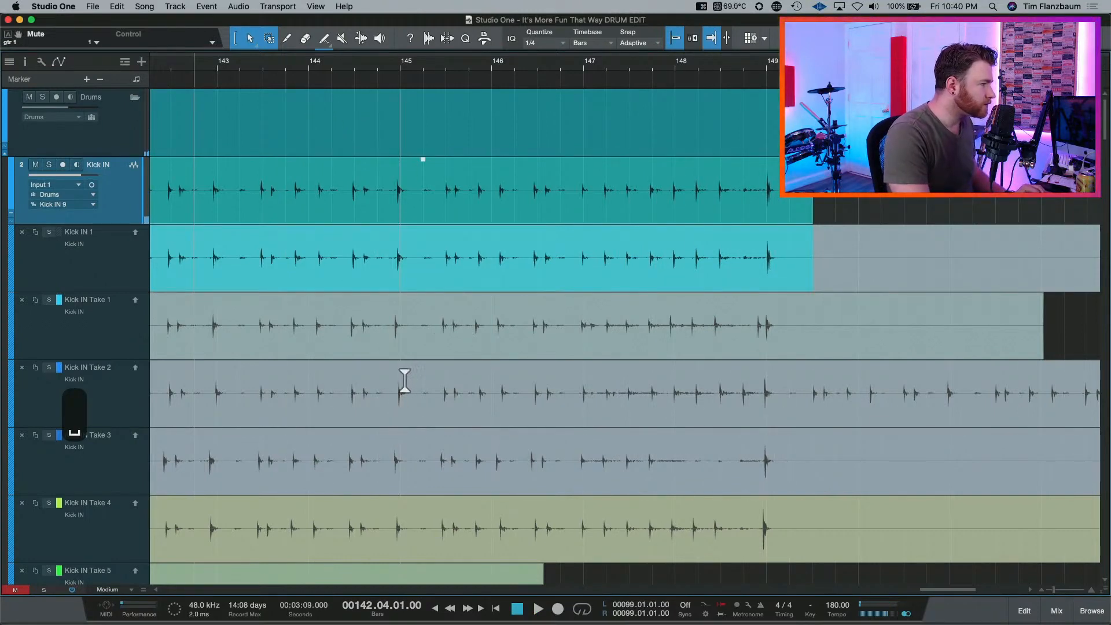
click(491, 64)
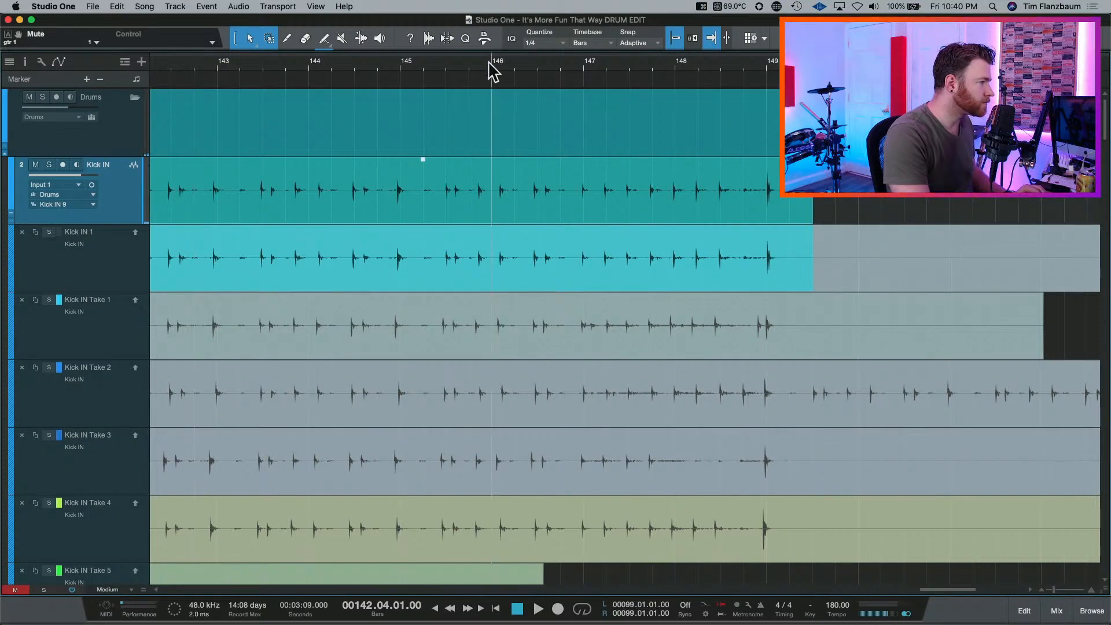
key(space)
key(space)
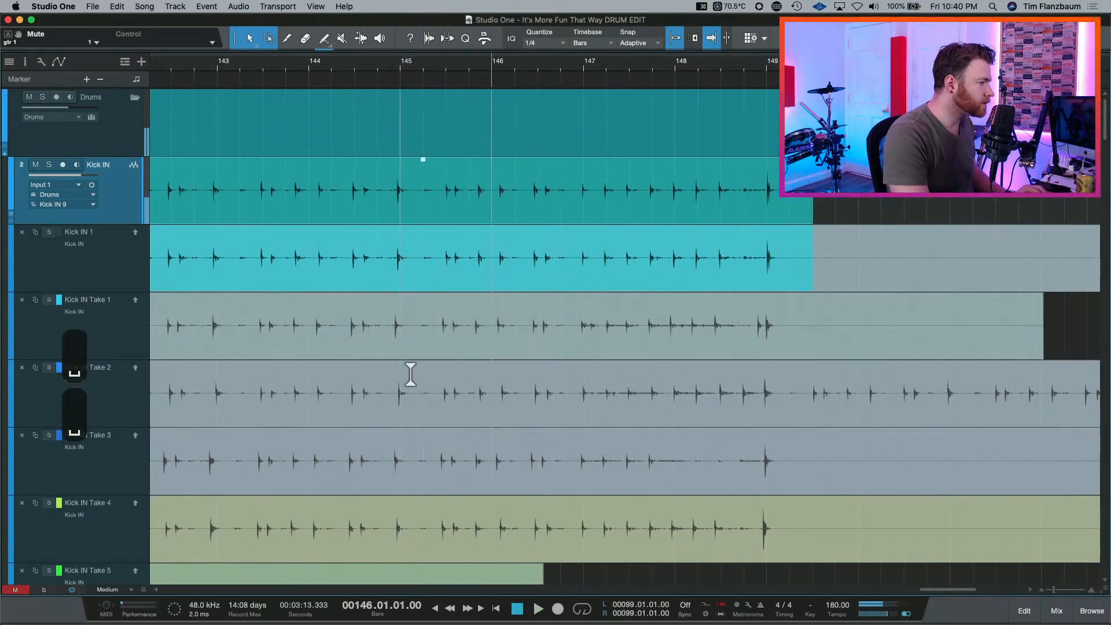
Comp in Take 2 from bar 145 to bar 146 across the drums and audition the switch from bar 143 beat 3.
drag(407, 375, 491, 379)
click(262, 70)
key(space)
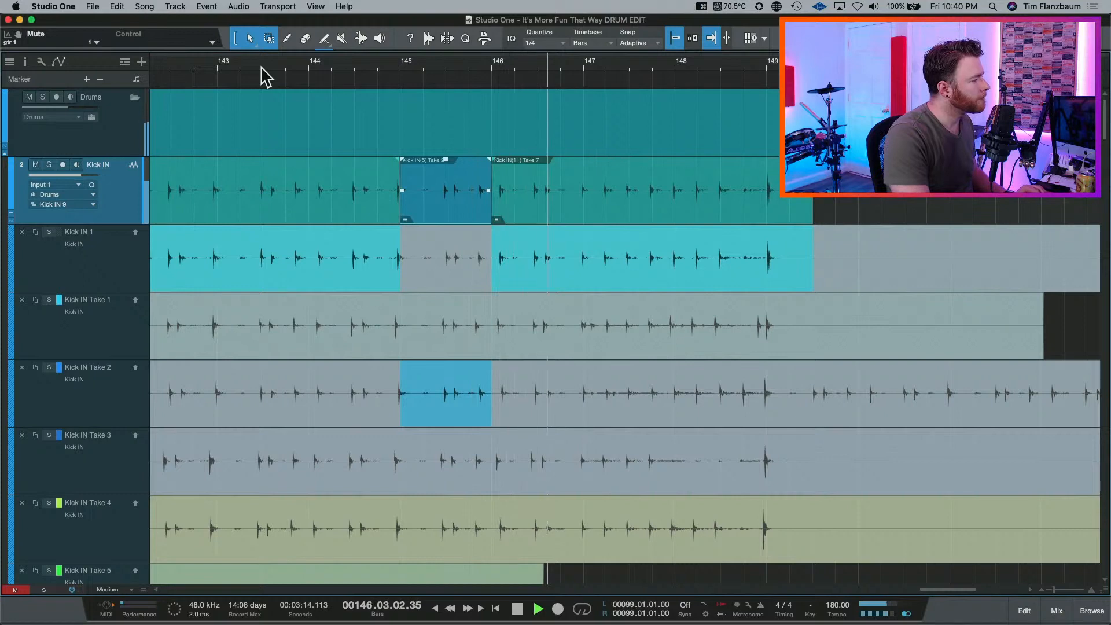
key(space)
Extend the end of the Take 2 section to bar 147 and audition the transition.
drag(491, 217, 582, 215)
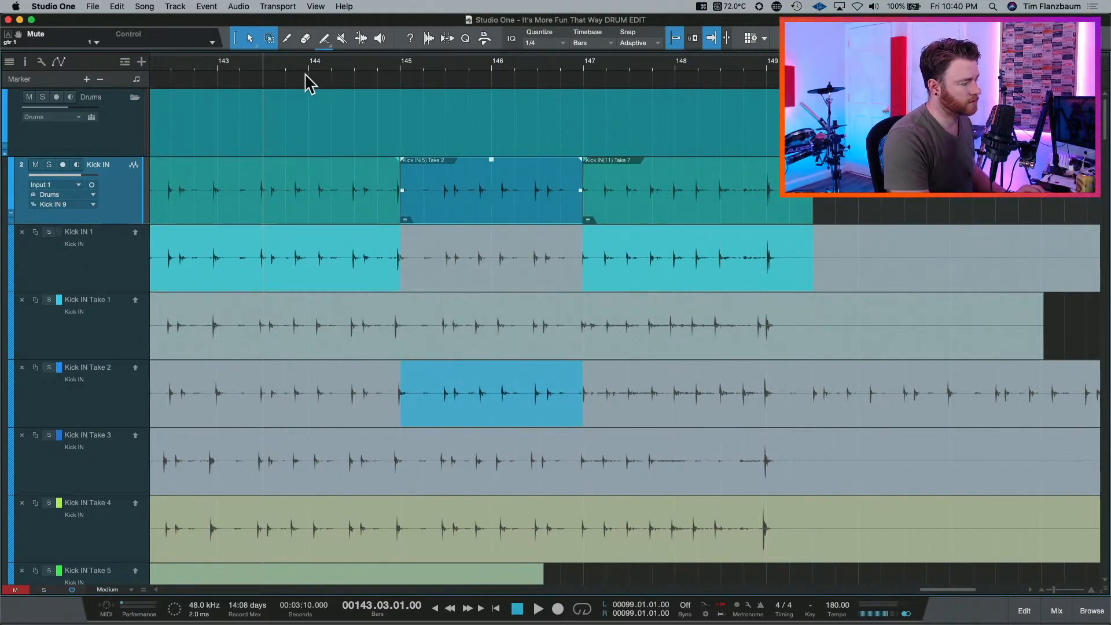
key(space)
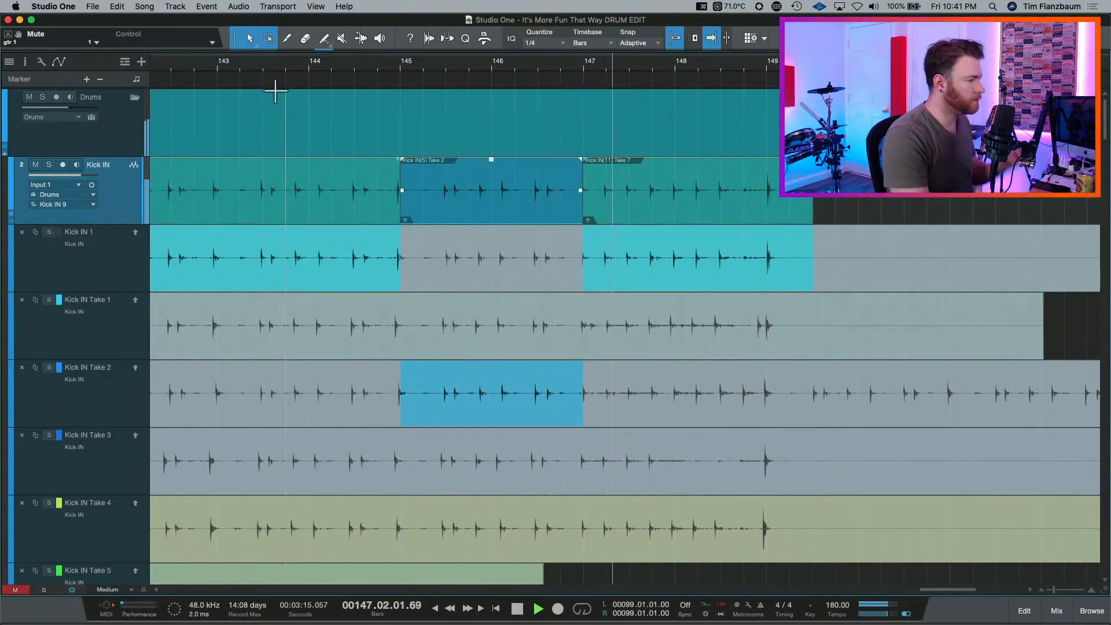
key(space)
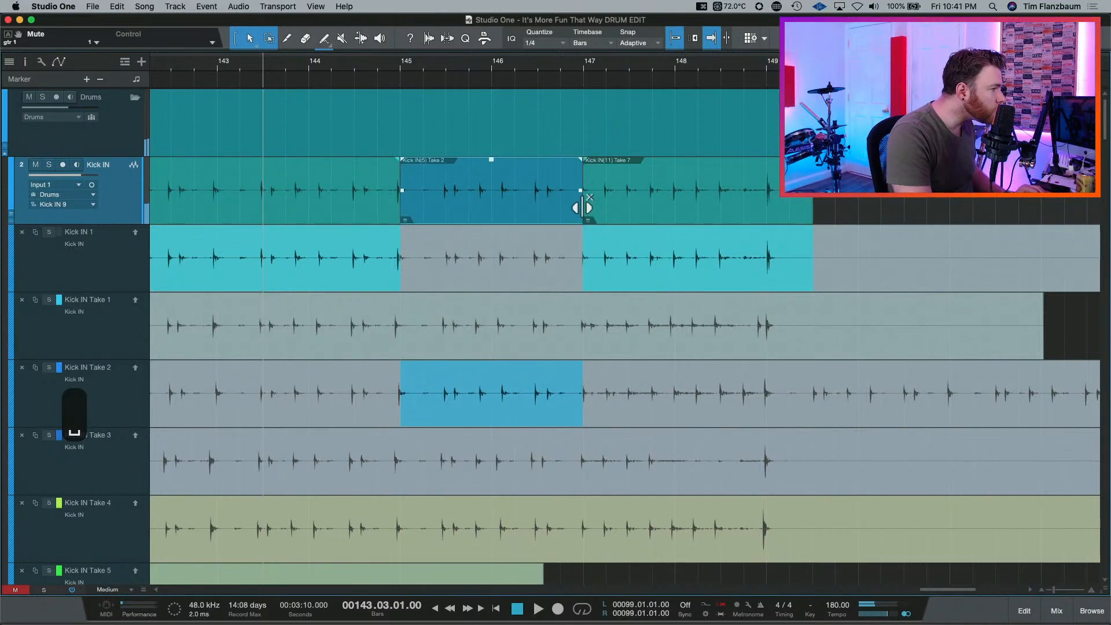
Pull the end of the Take 2 section back to bar 146 beat 2 and audition the transition.
drag(582, 207, 513, 208)
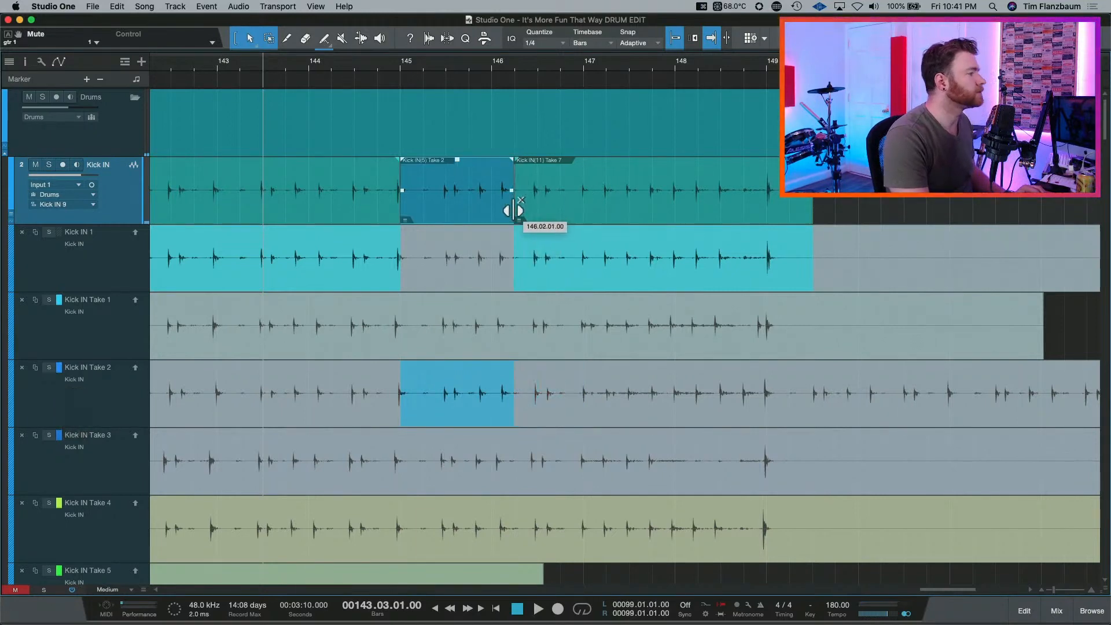
key(space)
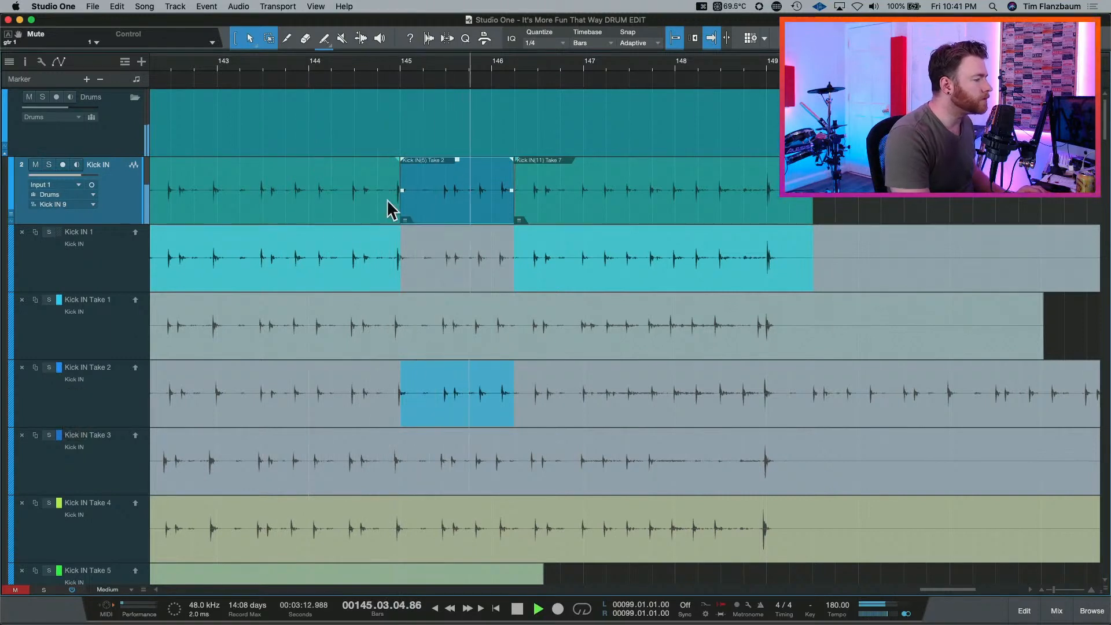
key(space)
Move the start of the Take 2 section to just before the kick hit ahead of bar 145 and audition it.
key(e)
key(e)
key(e)
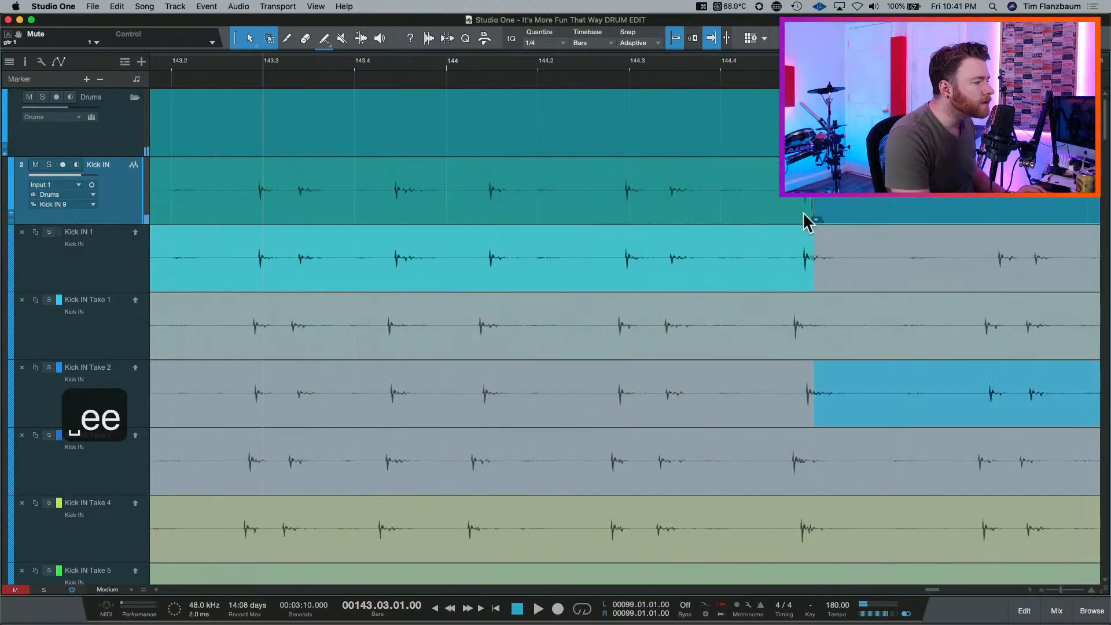
drag(814, 217, 801, 218)
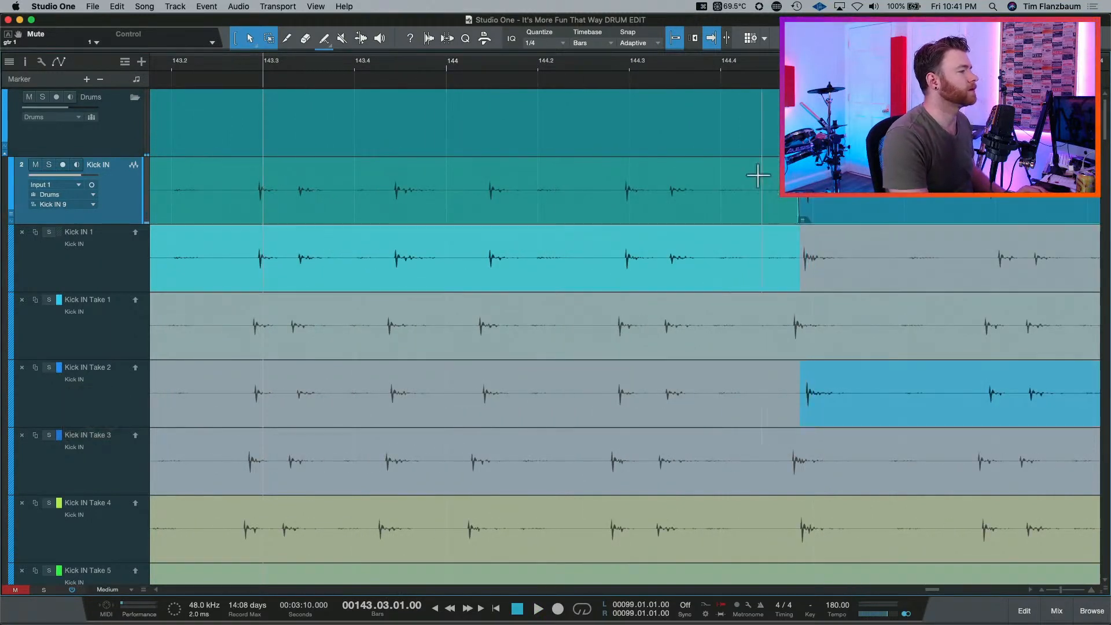
key(space)
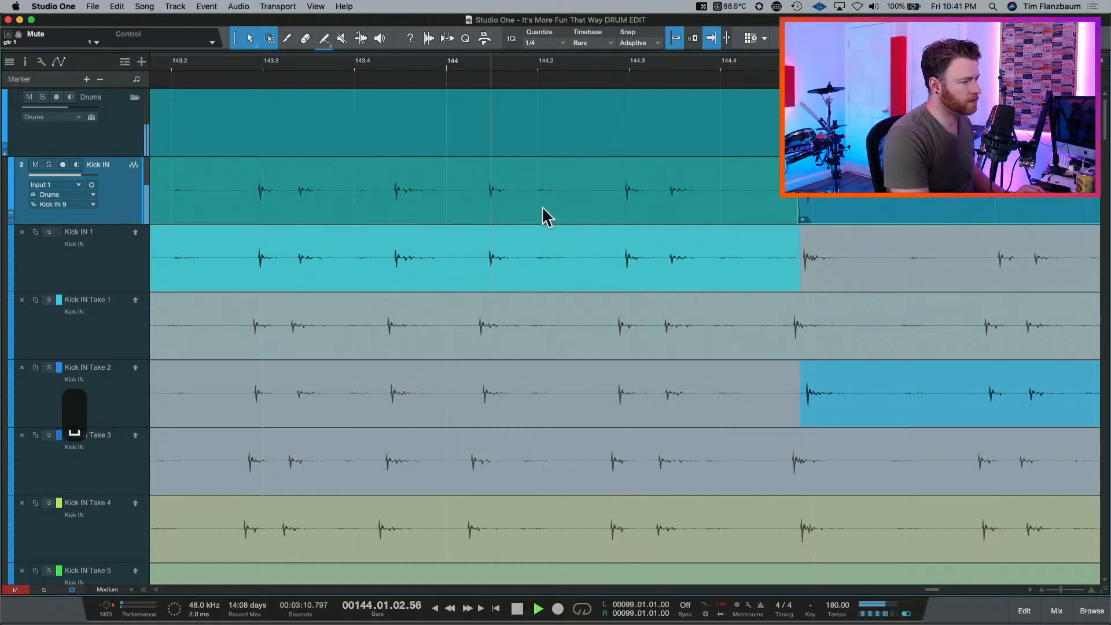
key(space)
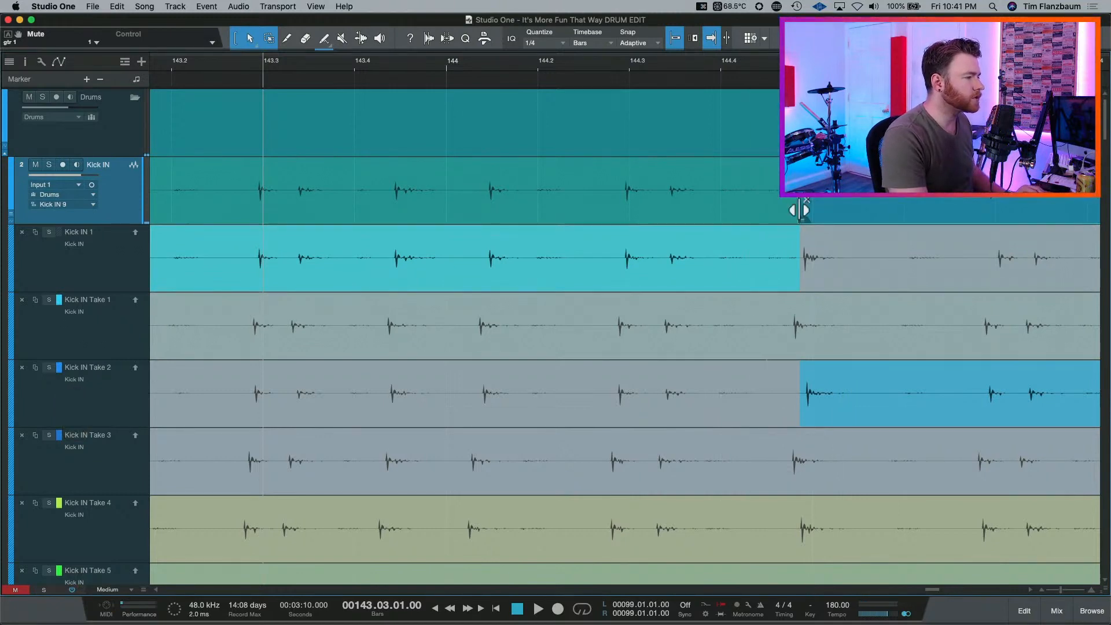
Move the start of the Take 2 section past that kick hit, slightly after bar 145, and audition the transition.
drag(801, 216, 850, 215)
key(space)
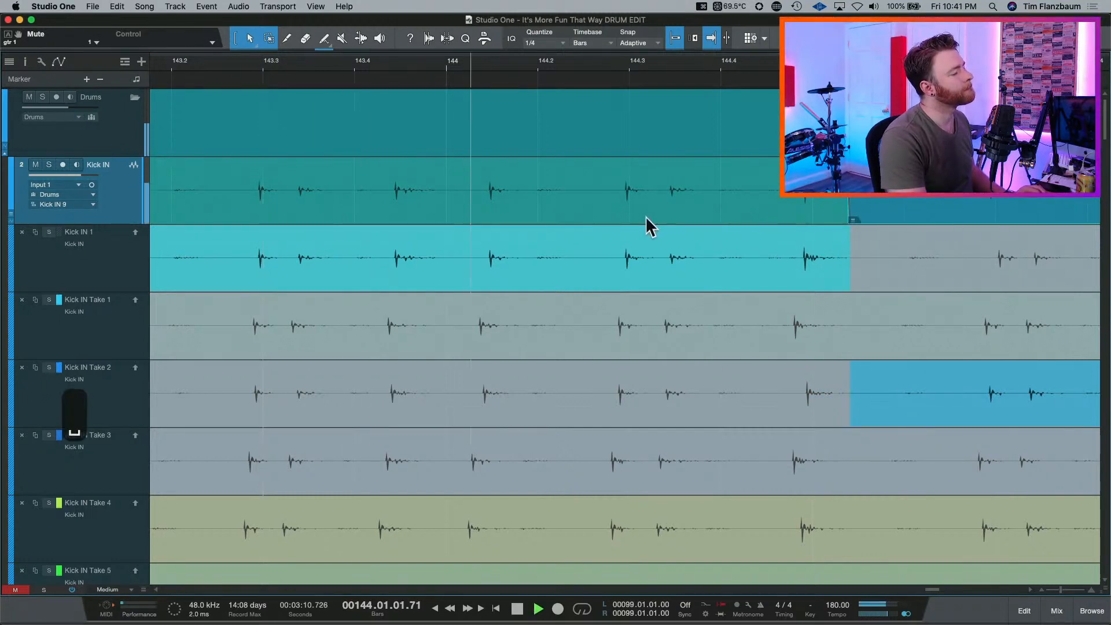
key(space)
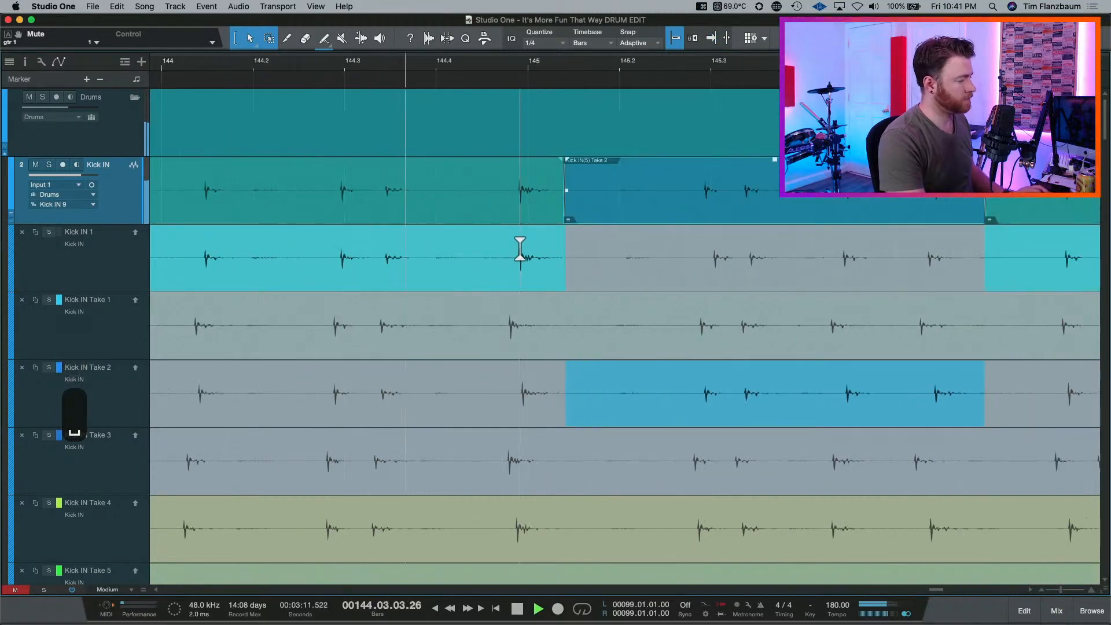
key(f)
key(space)
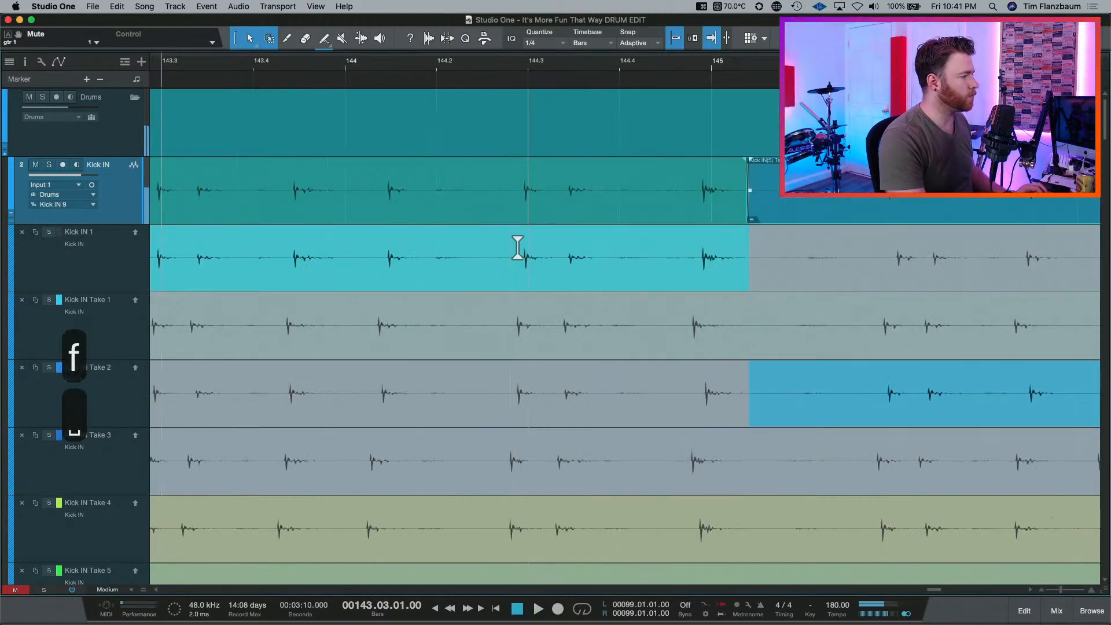
Play the comped passage from bar 143 beat 3 through the ending to check both Take 2 transitions.
key(w)
scroll(345, 206, right, 3)
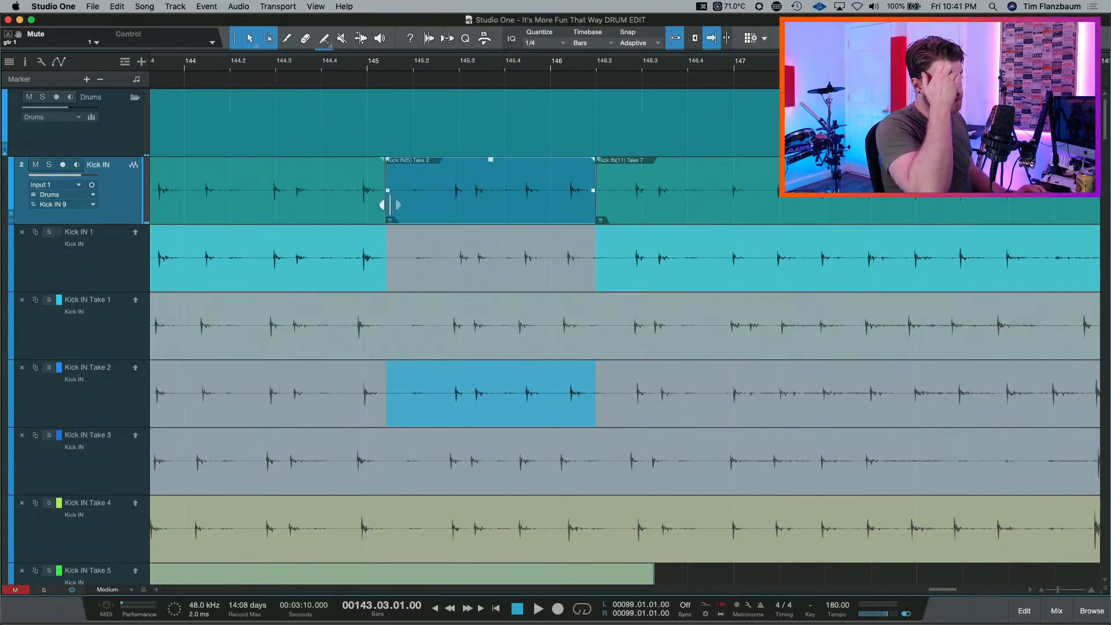
key(space)
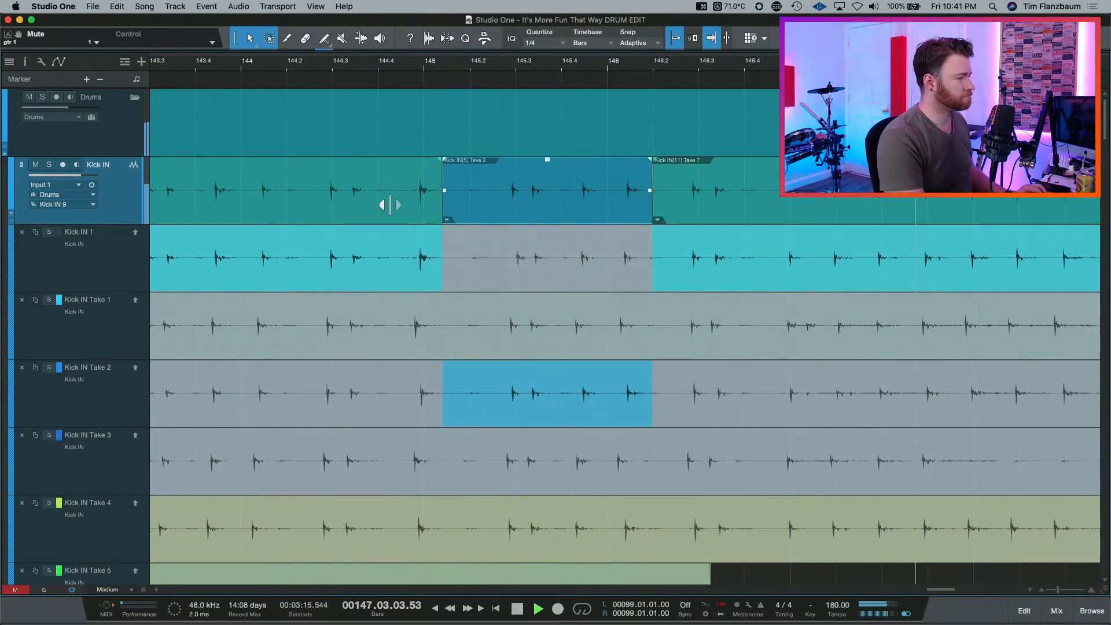
key(w)
key(w)
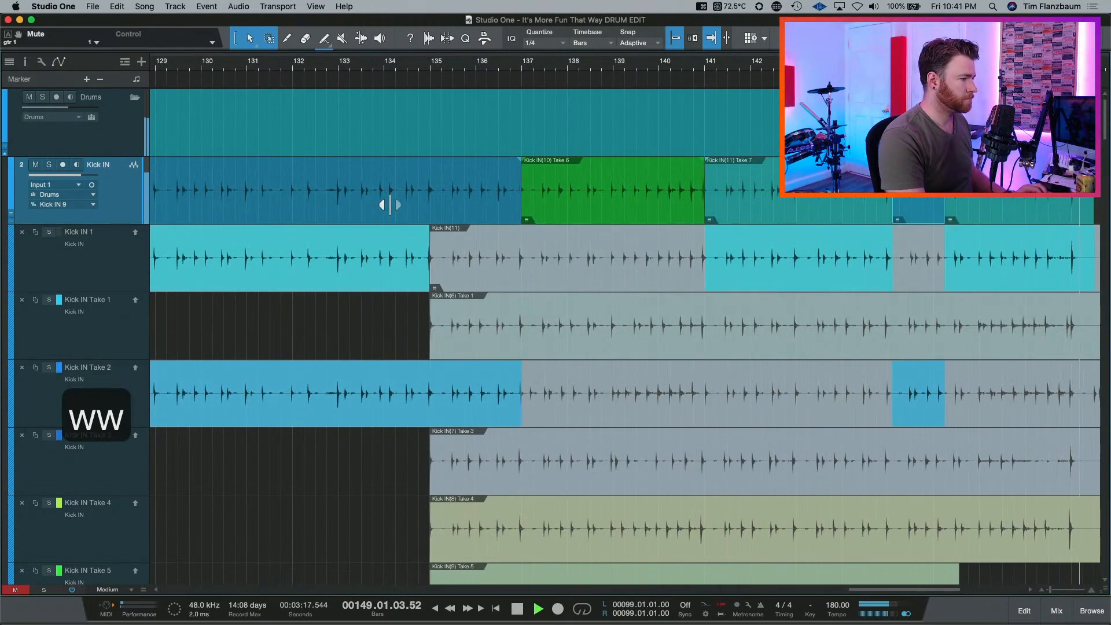
key(space)
Compare the kick, snare, rack tom and floor tom takes over the closing fill, from bar 146 onward.
key(e)
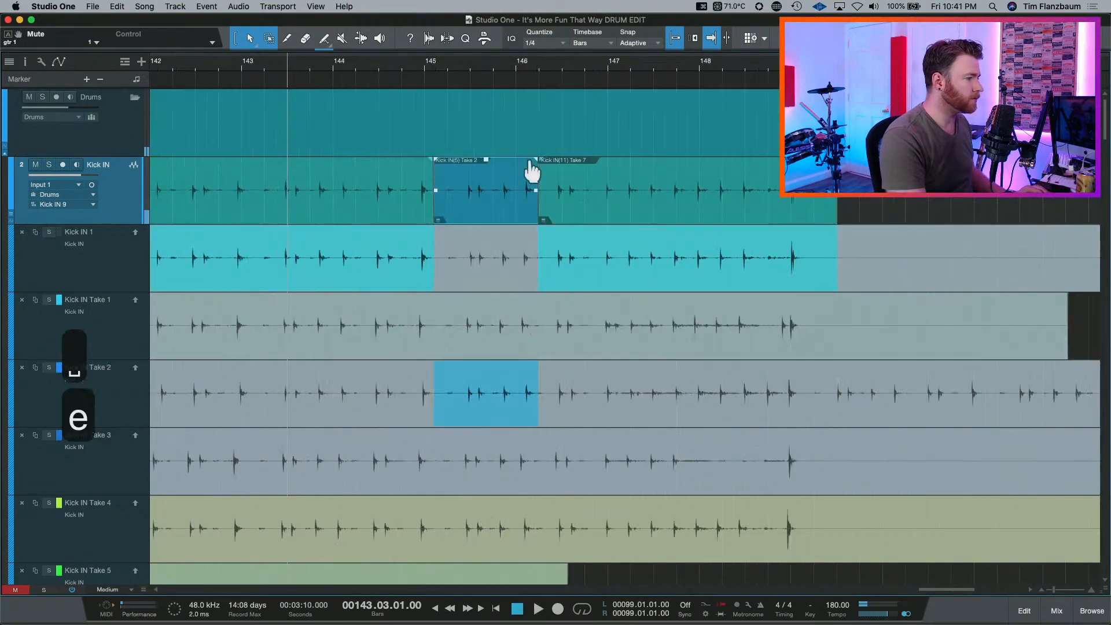
key(e)
scroll(551, 218, right, 5)
scroll(550, 218, down, 10)
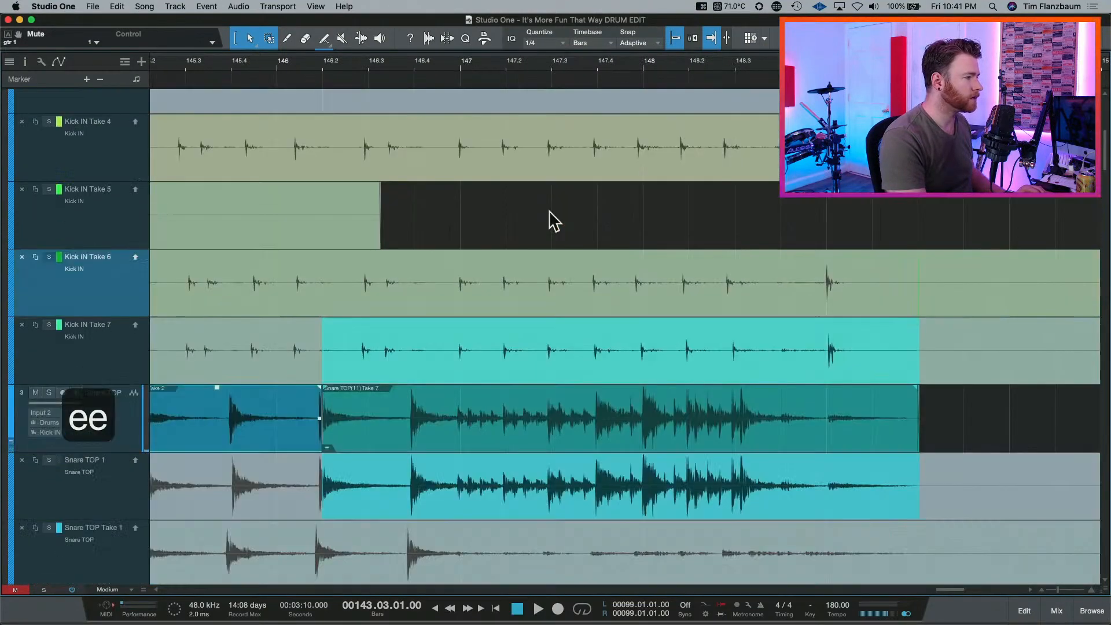
scroll(554, 220, down, 5)
scroll(555, 220, up, 2)
scroll(554, 220, down, 7)
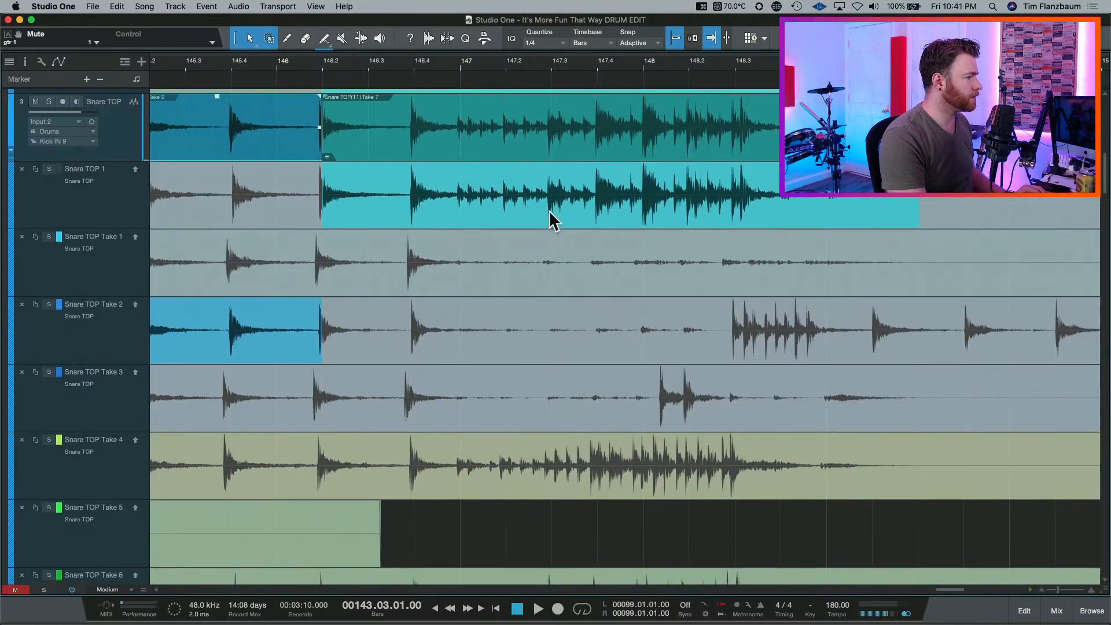
scroll(549, 214, down, 10)
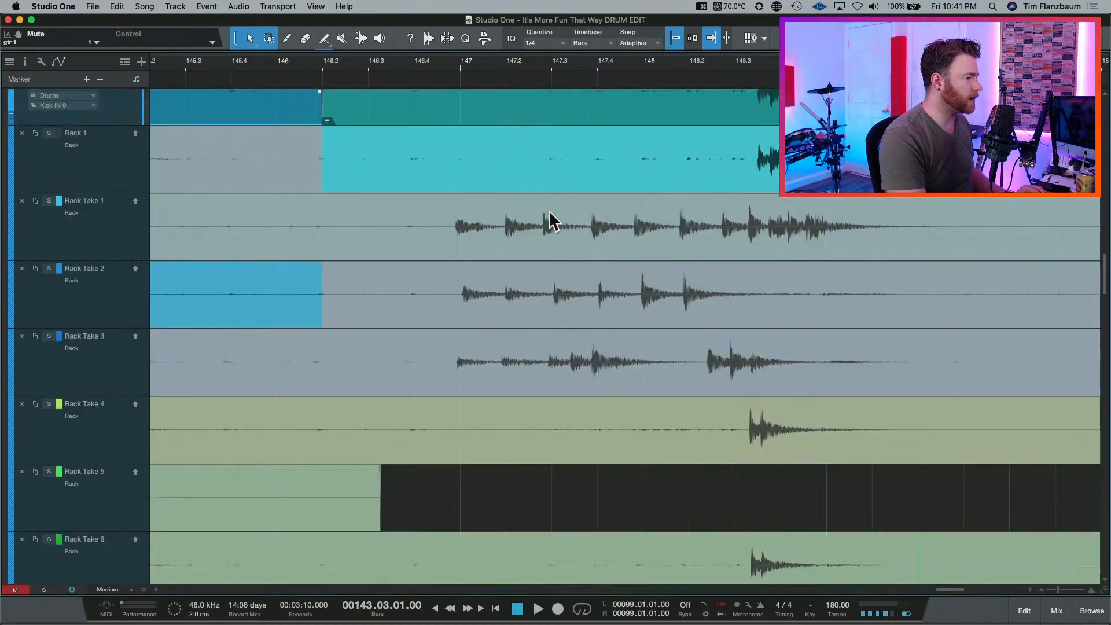
scroll(550, 218, down, 5)
scroll(550, 219, down, 2)
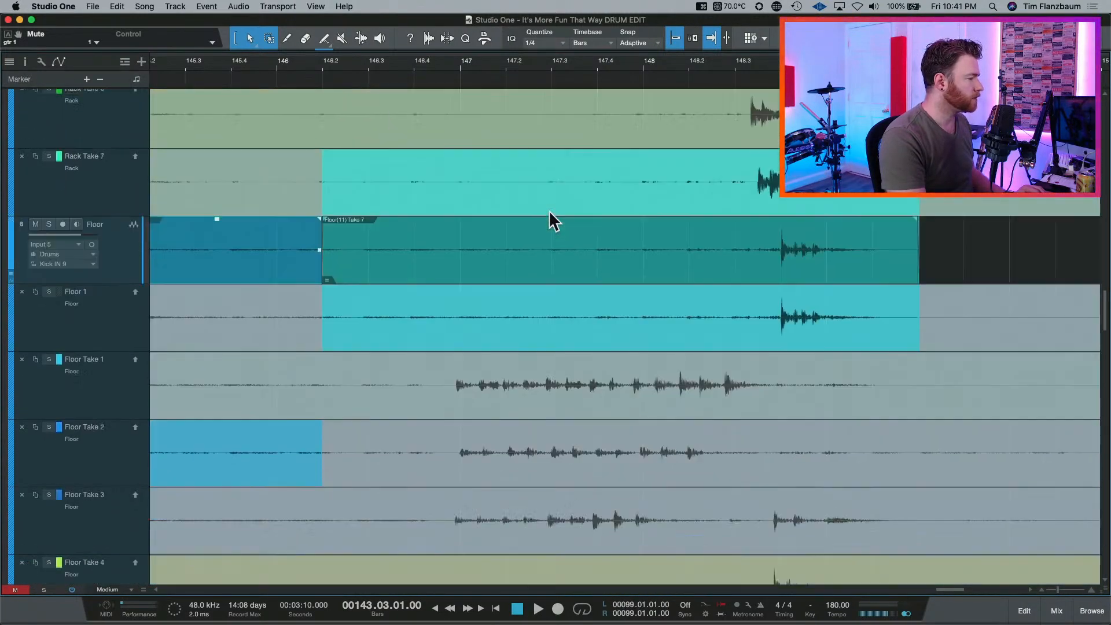
scroll(550, 220, up, 9)
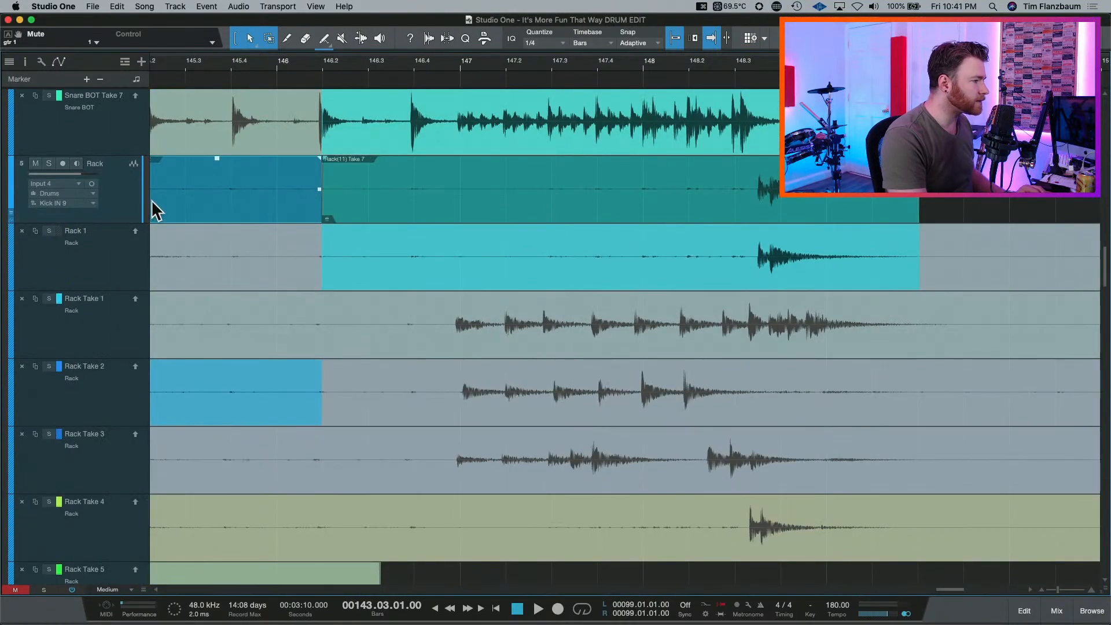
scroll(707, 294, down, 4)
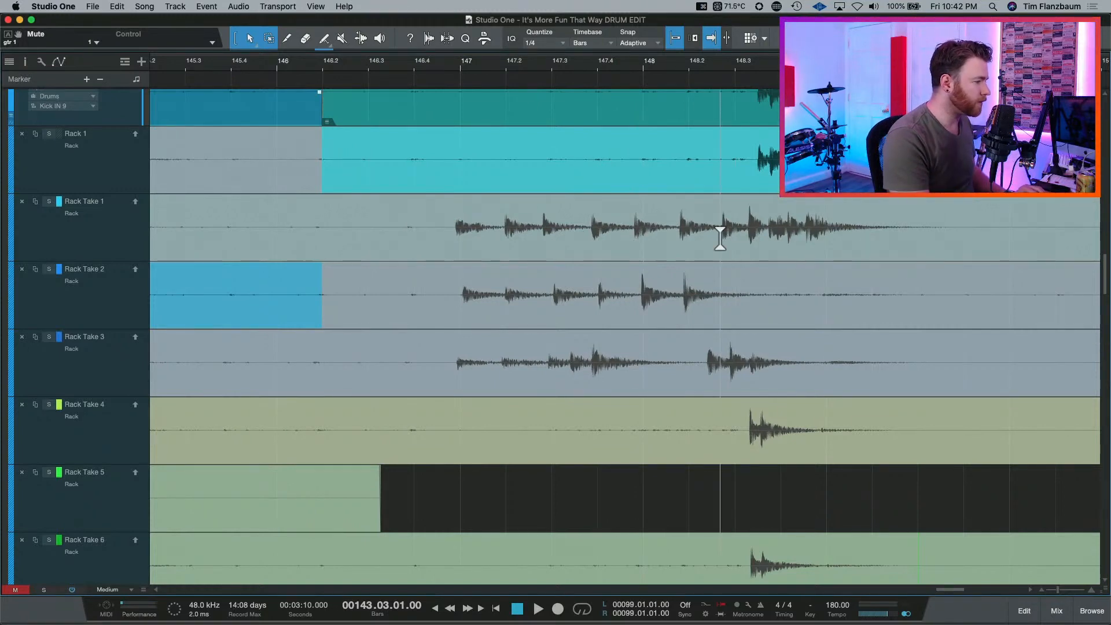
Comp in Take 6 from bar 148 beat 3 to the end of the drums and audition the ending from bar 147 beat 2.
scroll(720, 237, down, 10)
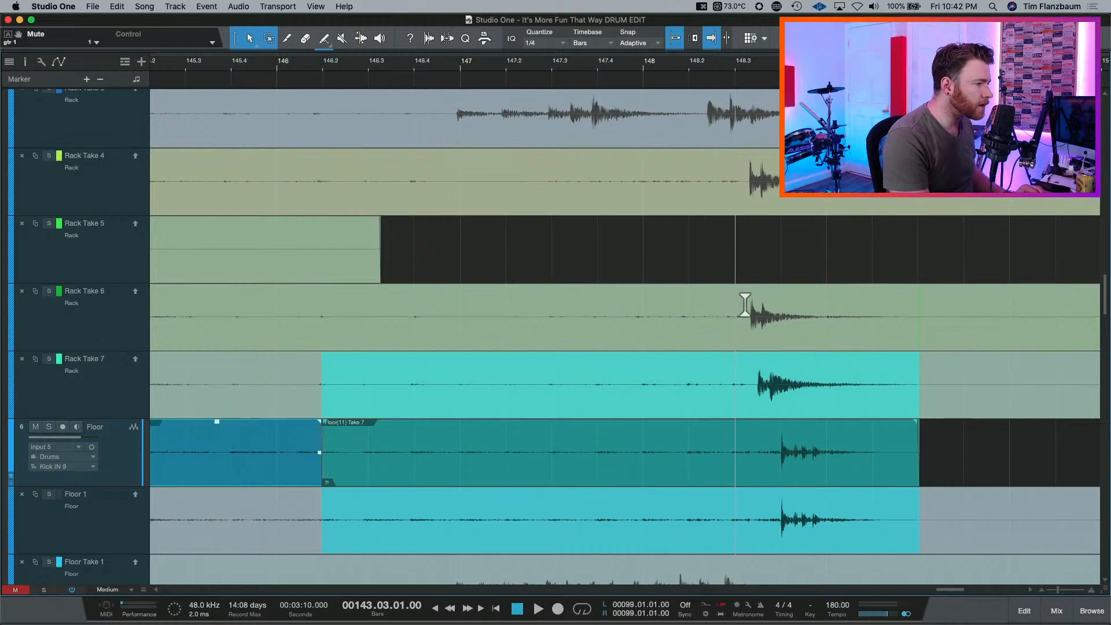
drag(745, 305, 918, 315)
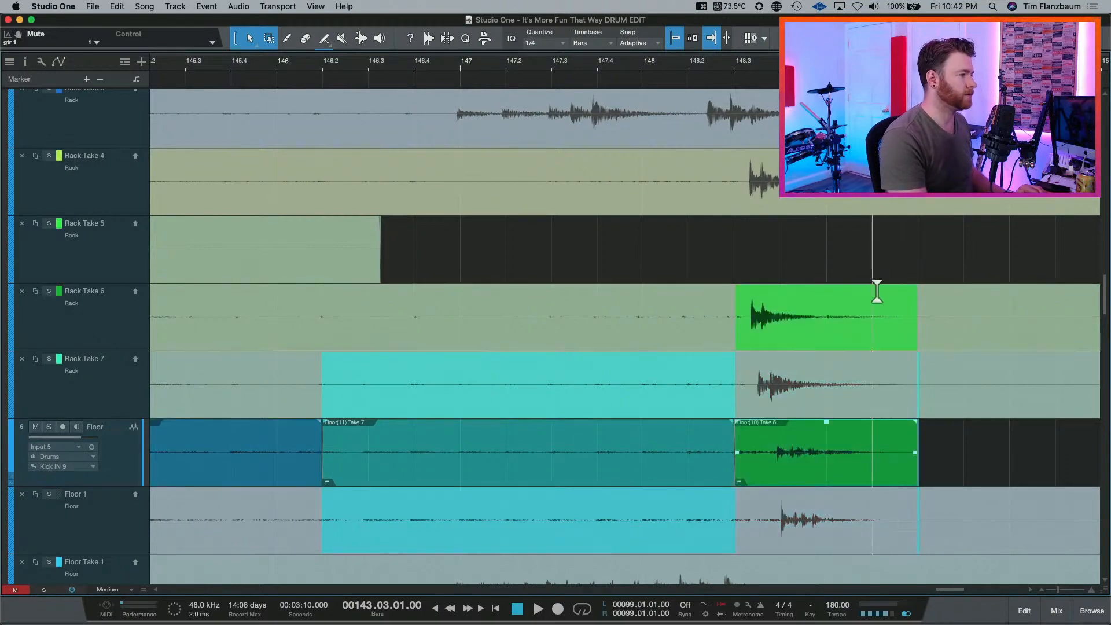
scroll(877, 292, up, 20)
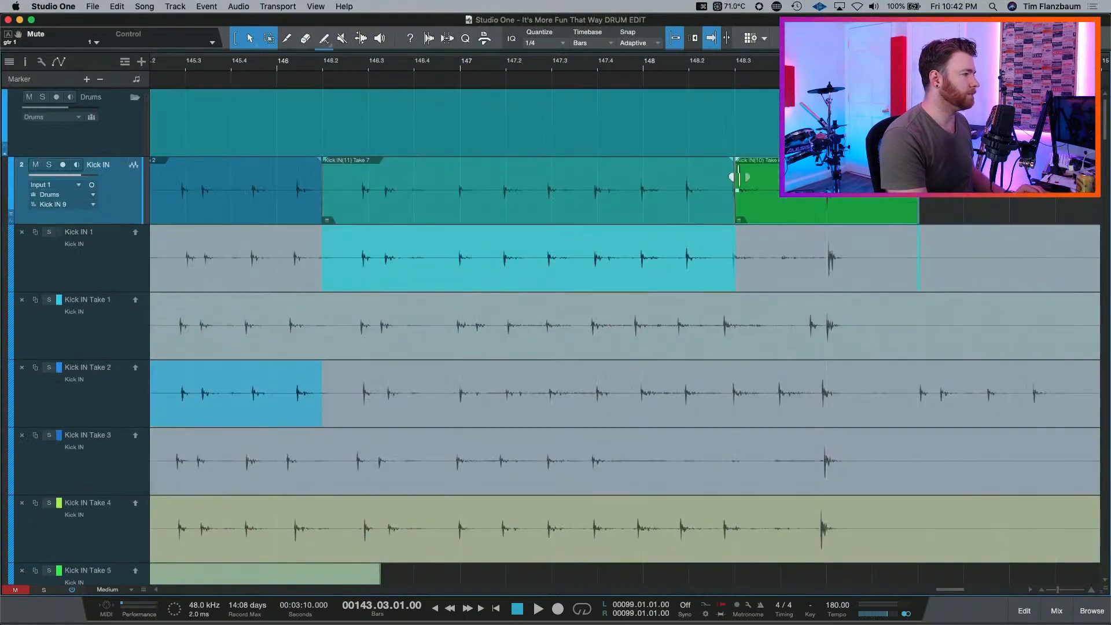
click(523, 68)
key(space)
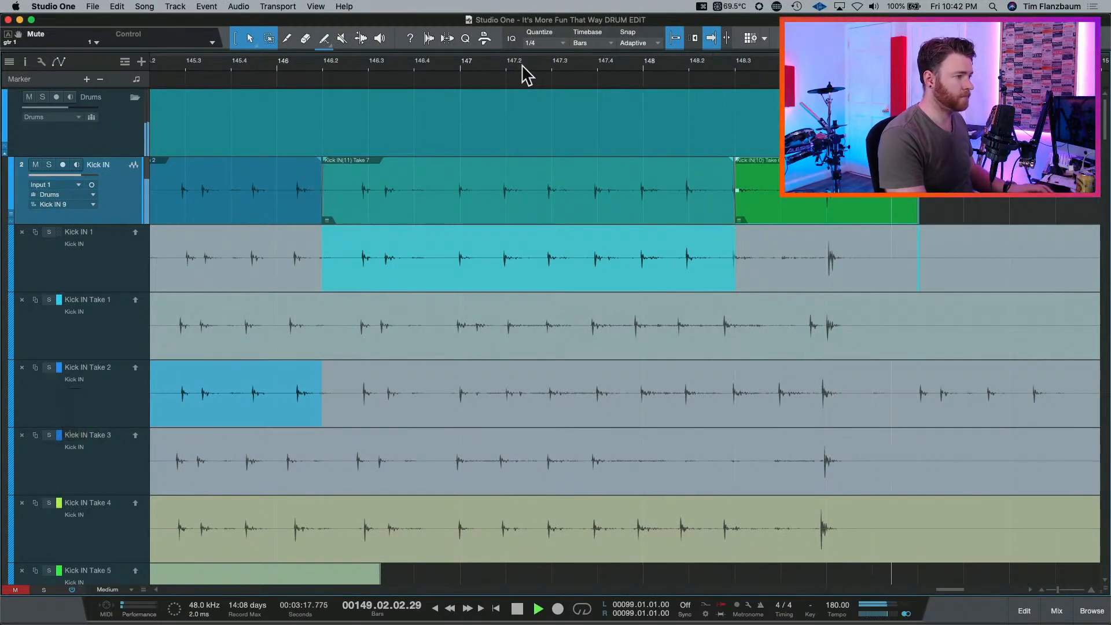
key(space)
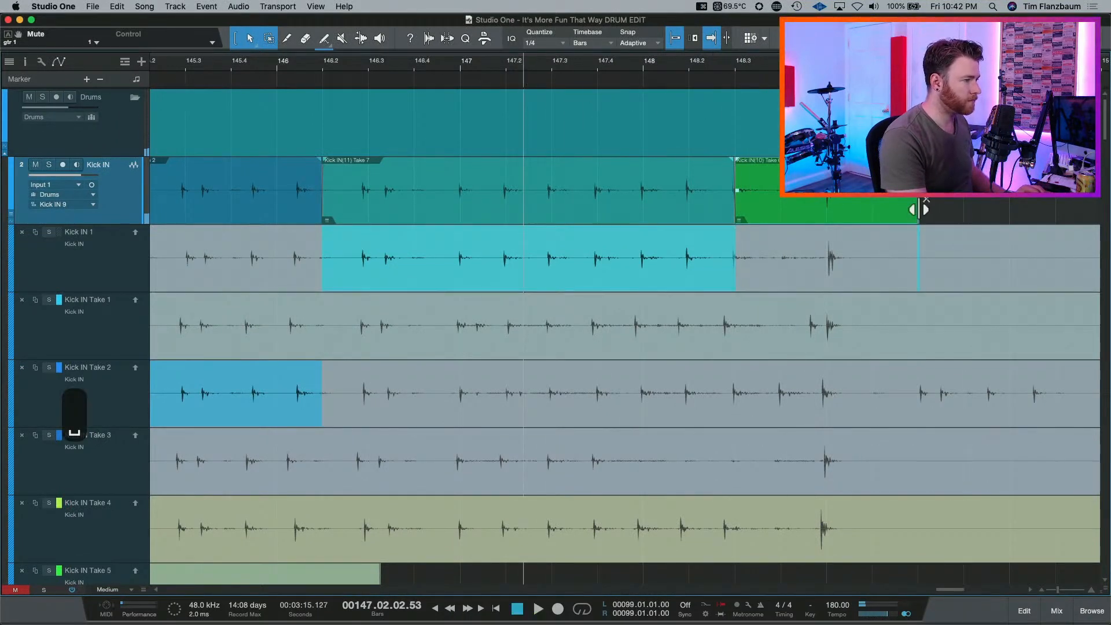
key(space)
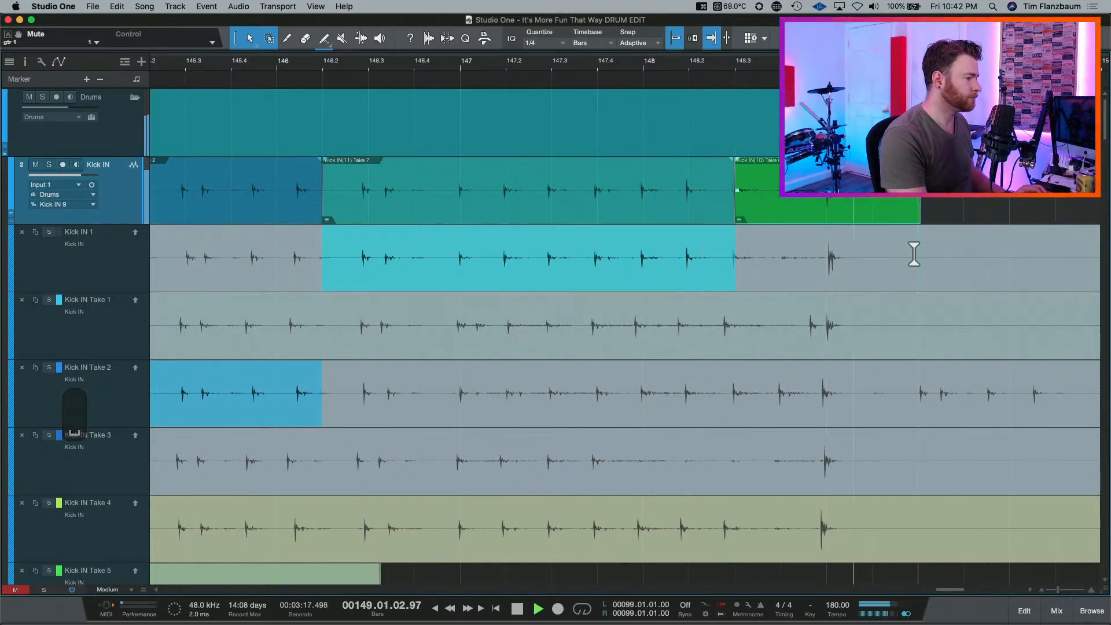
key(space)
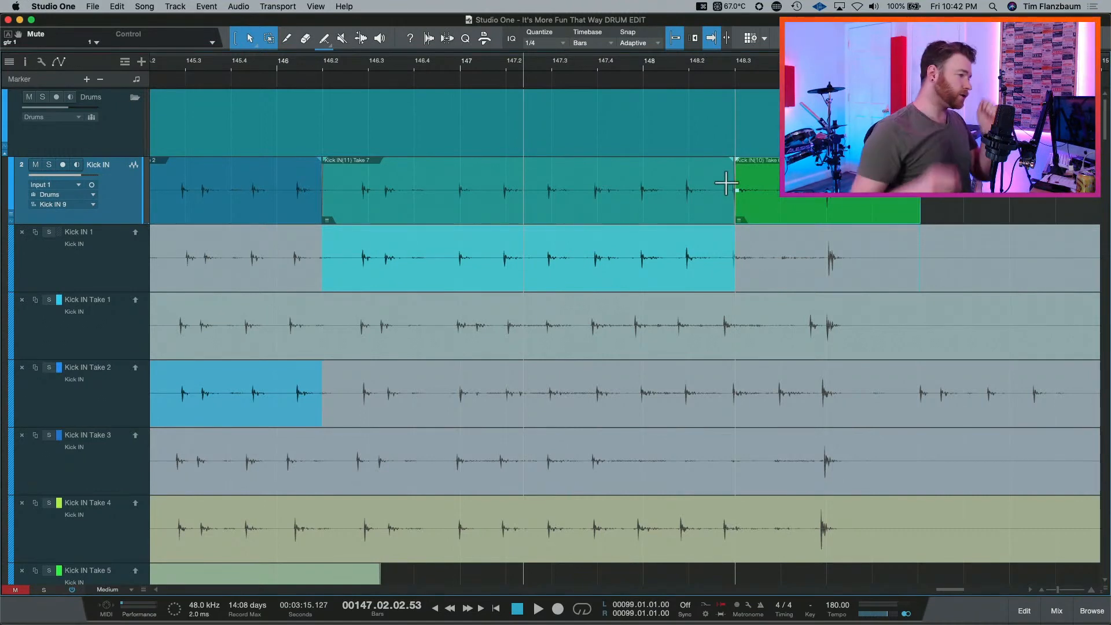
Audition the Take 6 ending and try Take 4 from bar 148 beat 3 to the end of the drums in its place.
key(space)
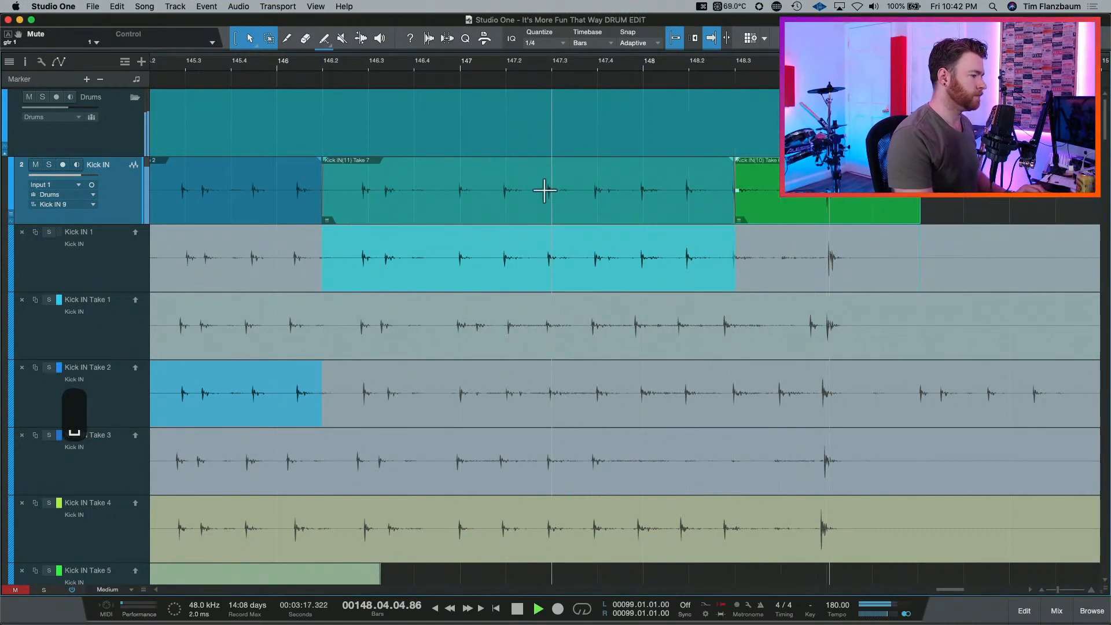
key(space)
scroll(695, 261, down, 10)
scroll(764, 291, down, 15)
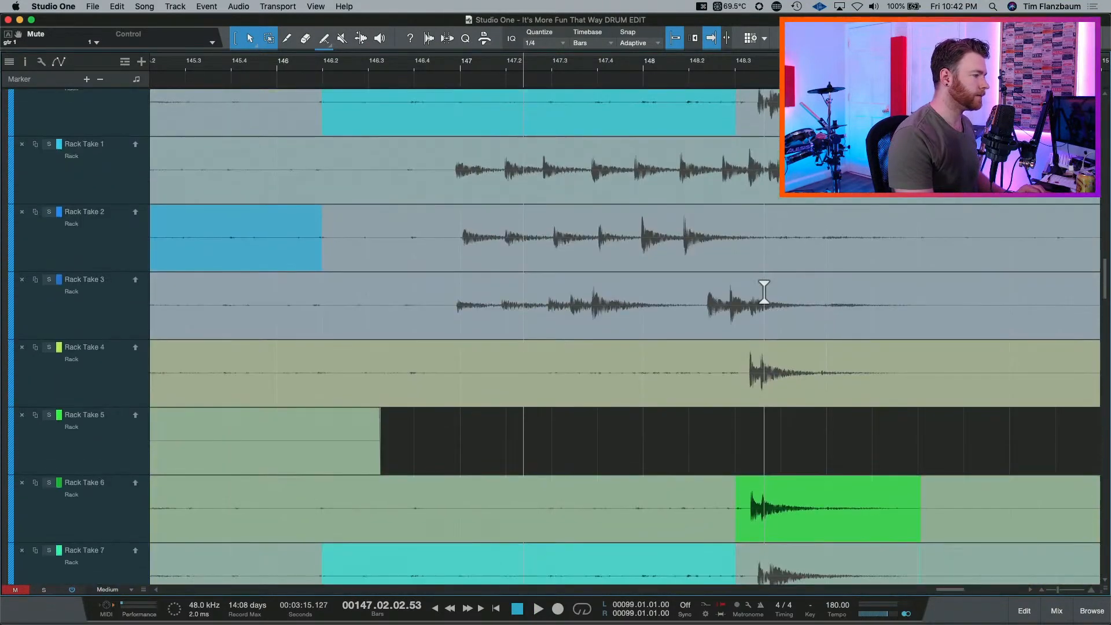
scroll(764, 291, down, 5)
scroll(764, 291, up, 3)
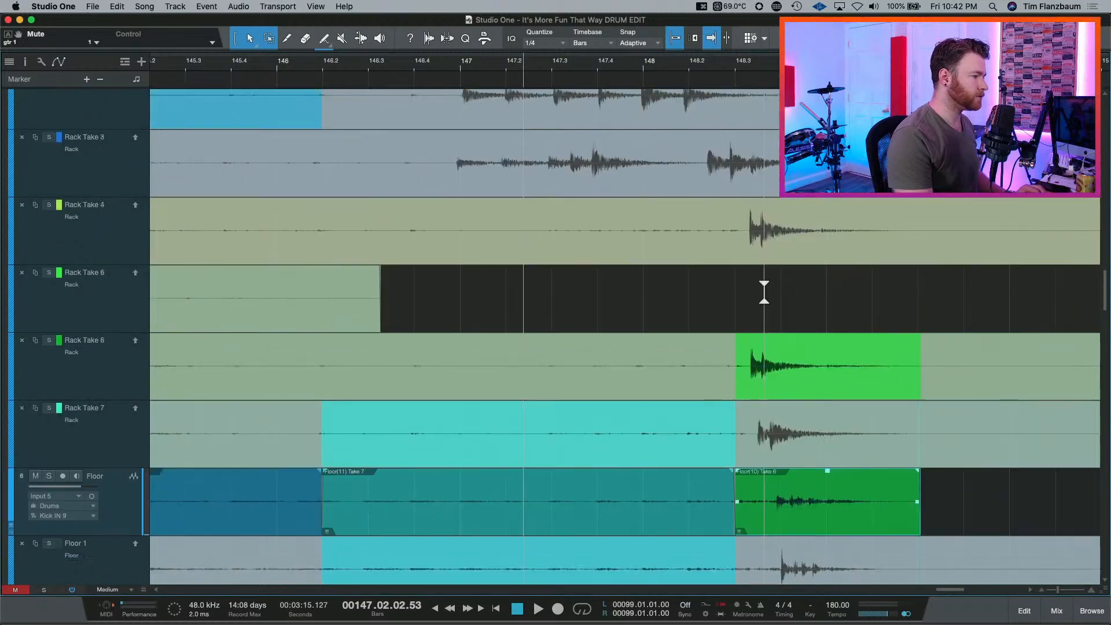
drag(745, 278, 904, 288)
key(space)
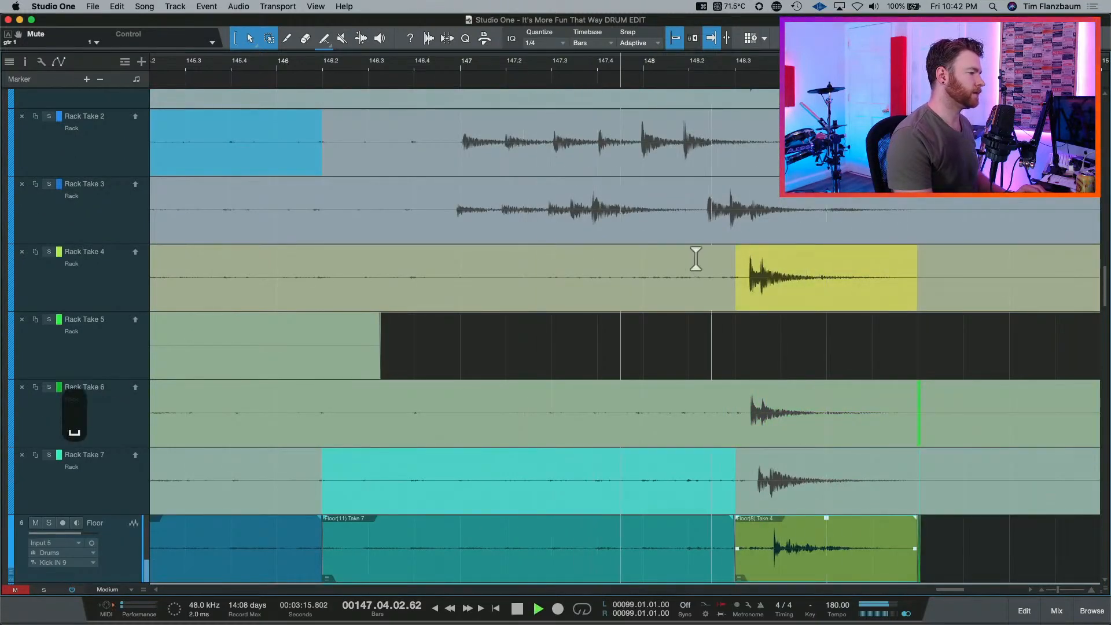
key(space)
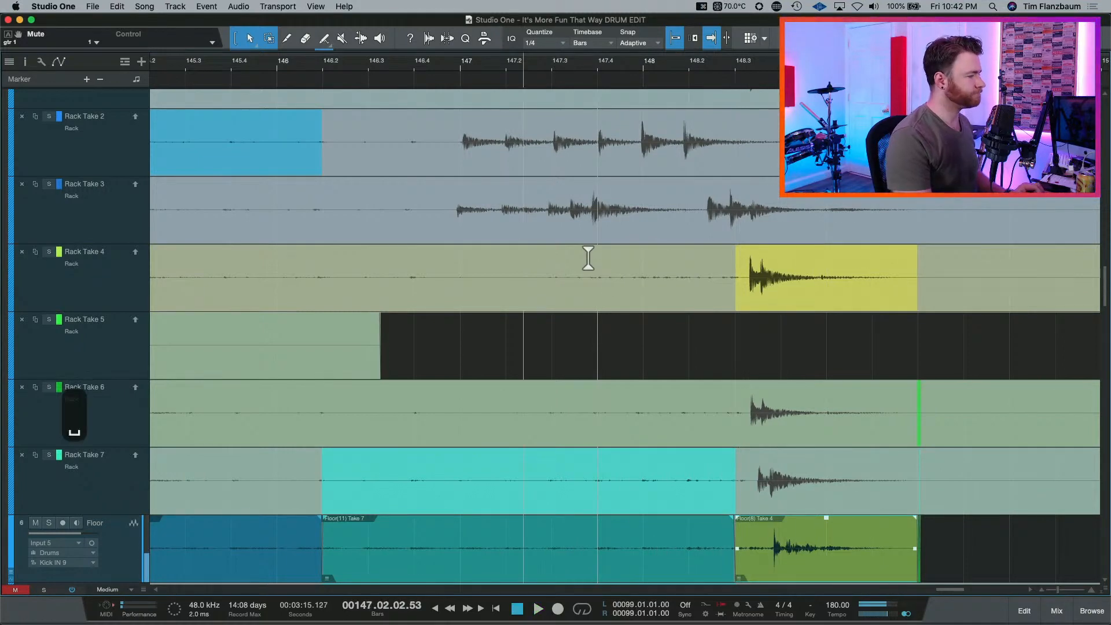
Undo the Take 4 and Take 6 swaps over the last fill, restoring Take 7 through to the end, with playback checks.
key(super+z)
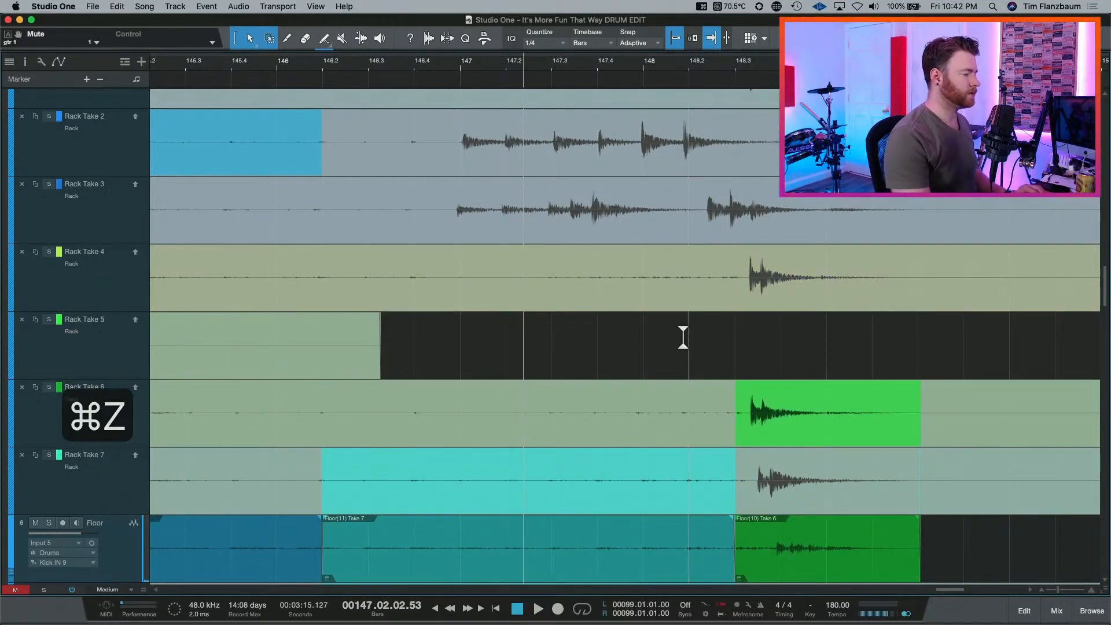
key(space)
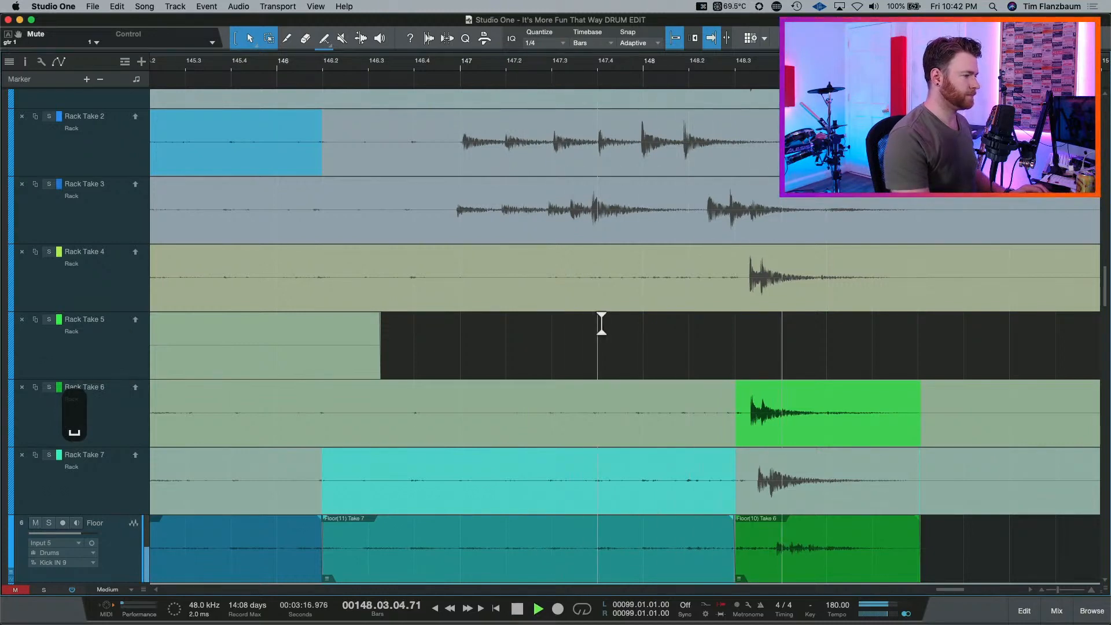
key(space)
key(super+z)
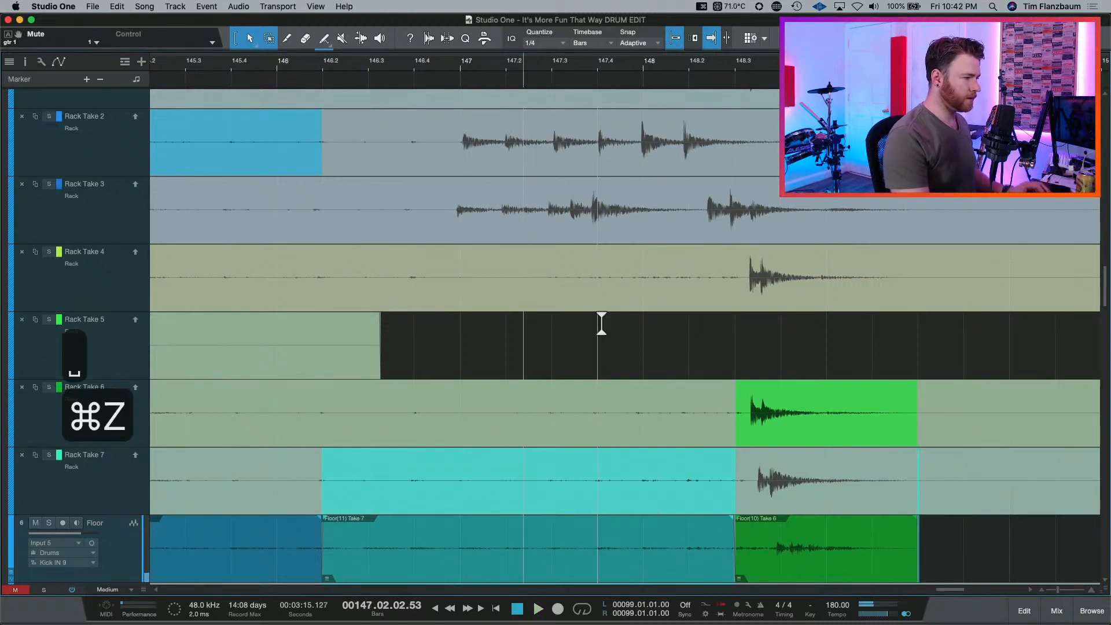
key(super+z)
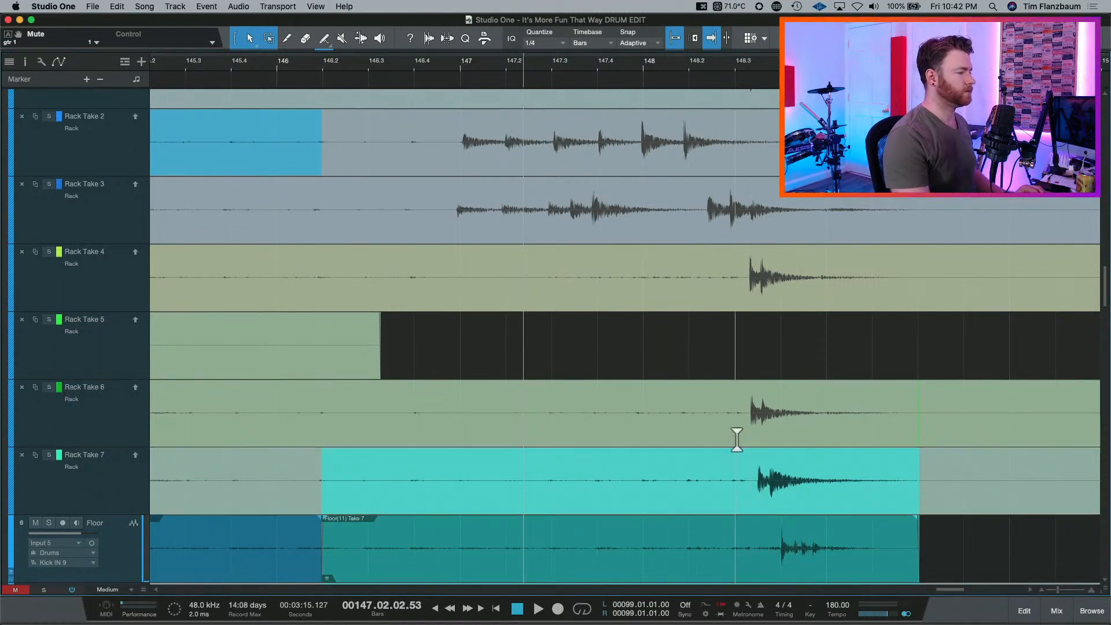
key(space)
key(space)
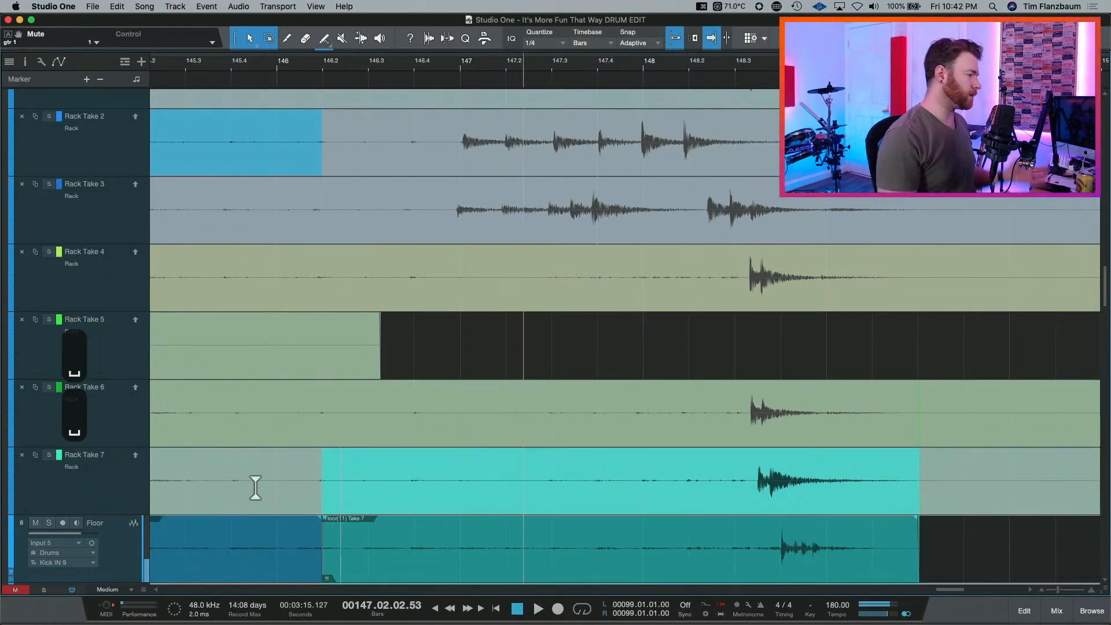
Solo Take 7 and audition the ending from bar 147 beat 2, comparing it with Take 6 and Take 4.
click(102, 490)
key(s)
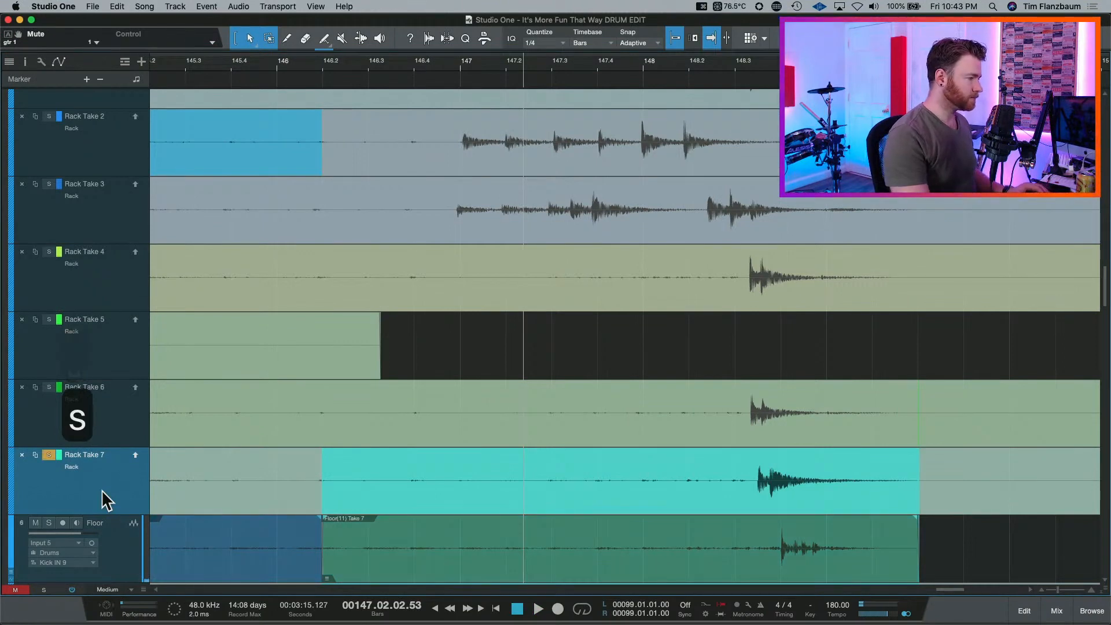
key(space)
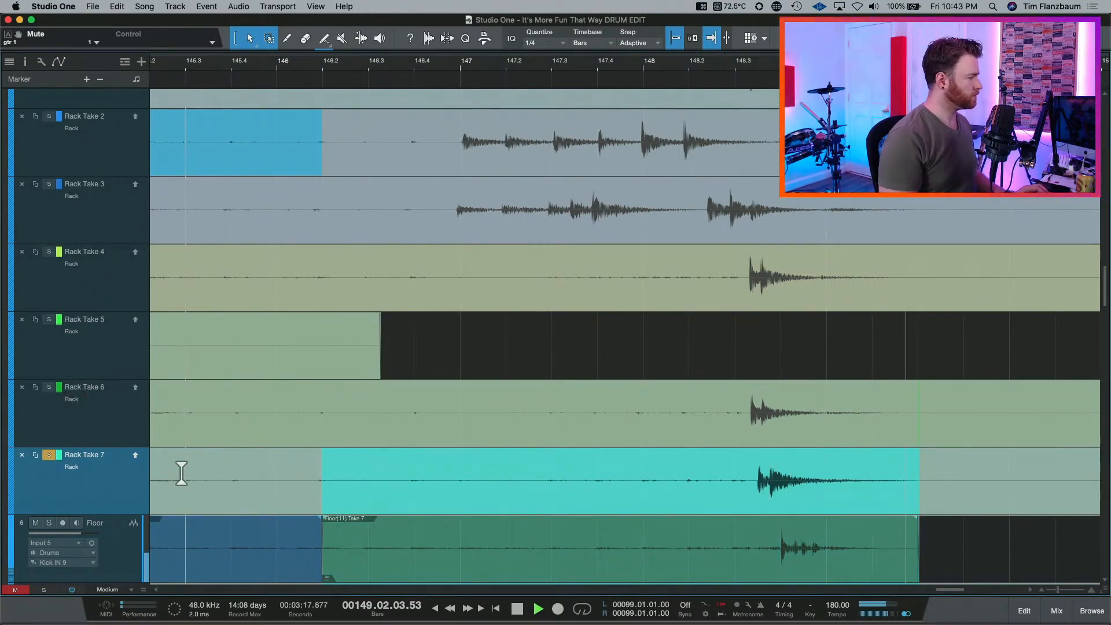
key(space)
key(Up)
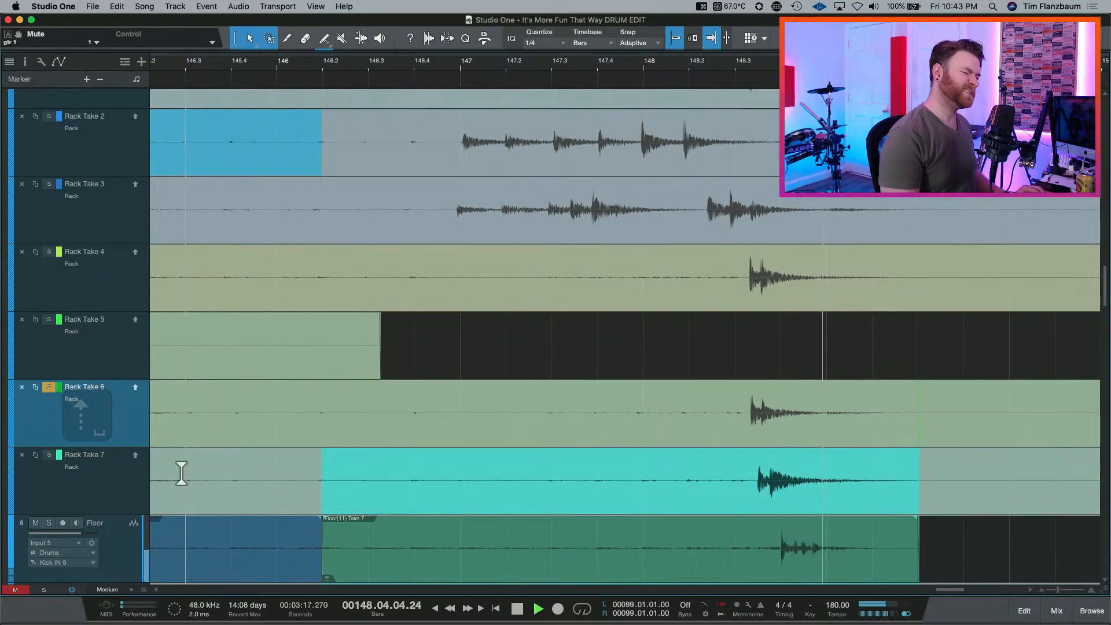
key(space)
key(Up)
key(Up)
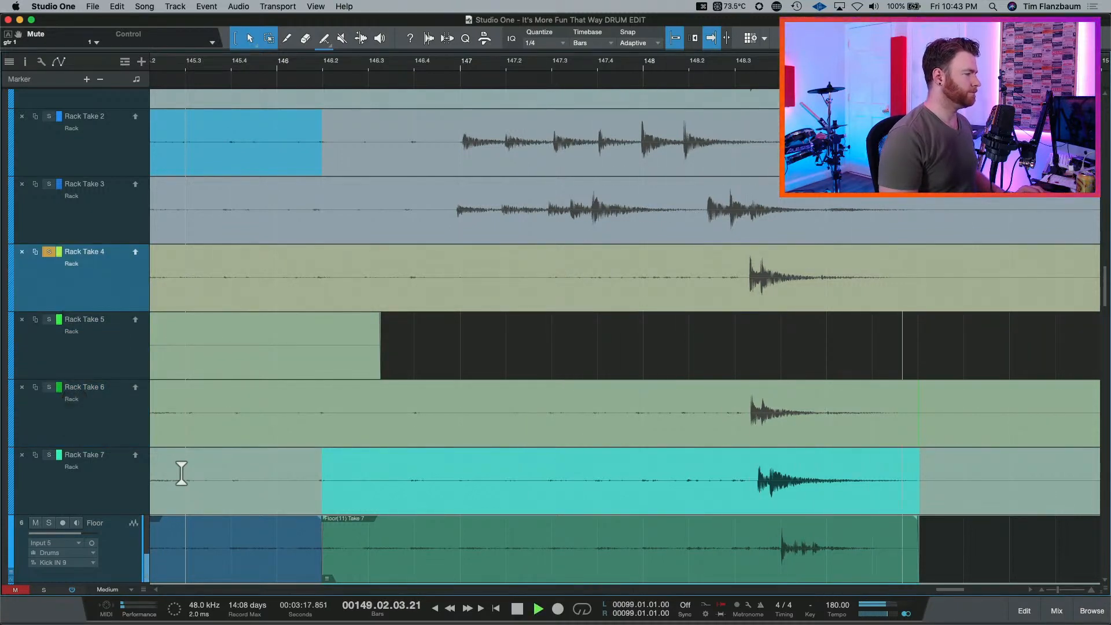
key(space)
Replay the soloed Take 6 ending against the soloed Take 7 ending from bar 147 beat 2.
key(Down)
key(Down)
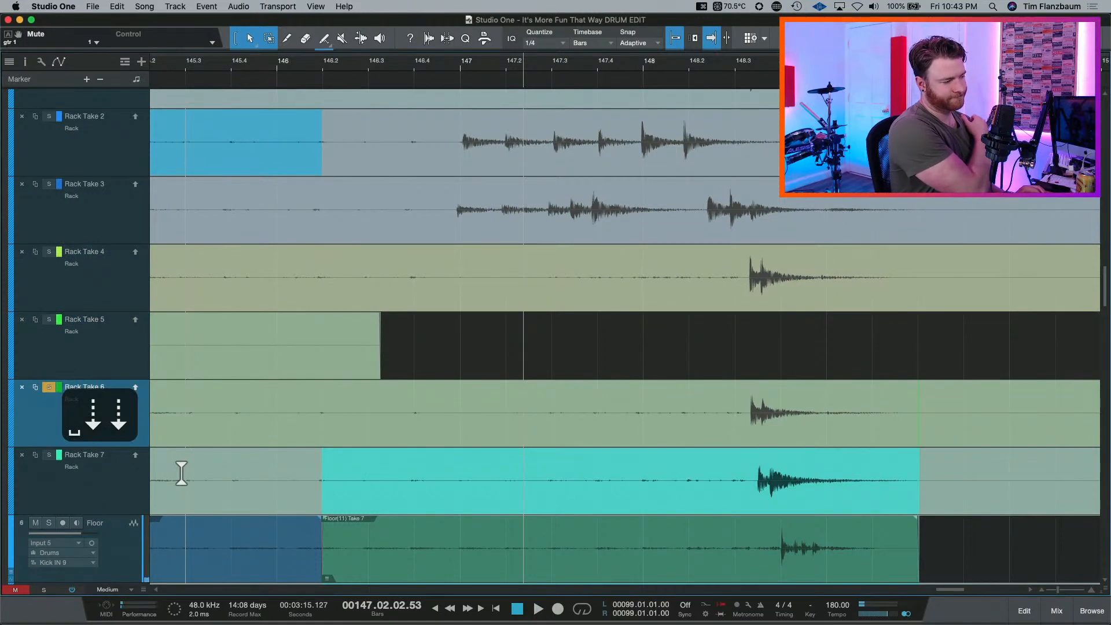
key(space)
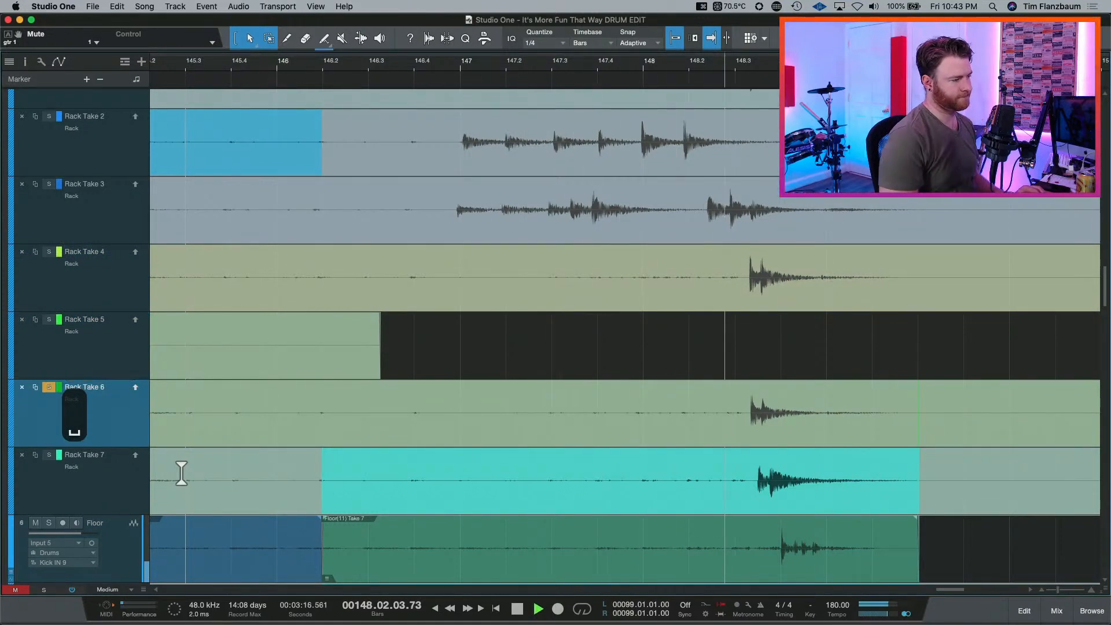
key(space)
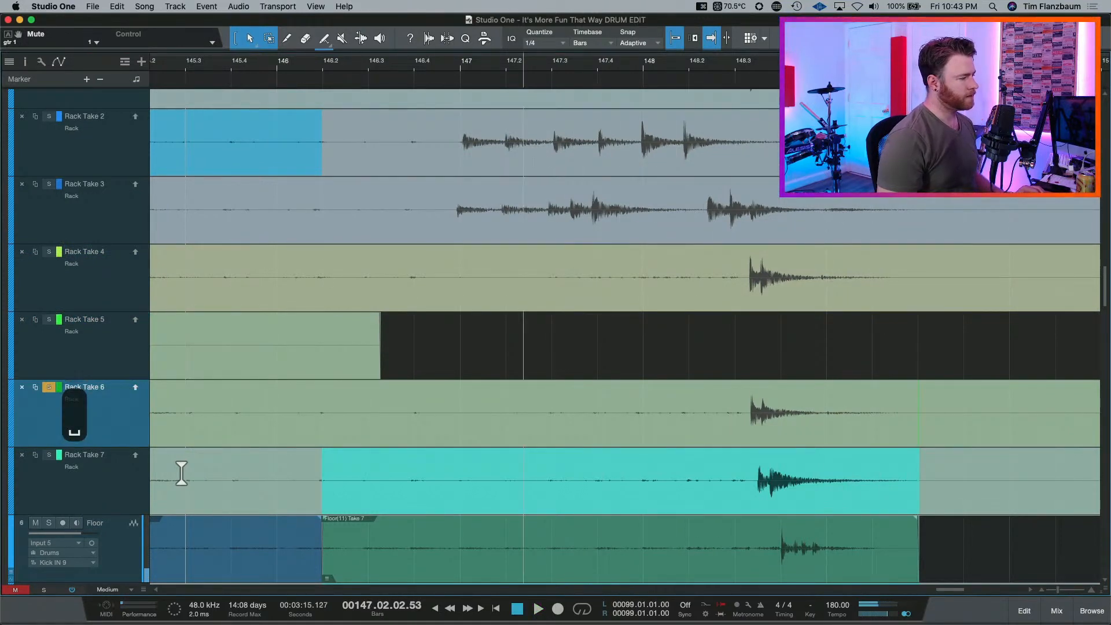
key(Down)
key(space)
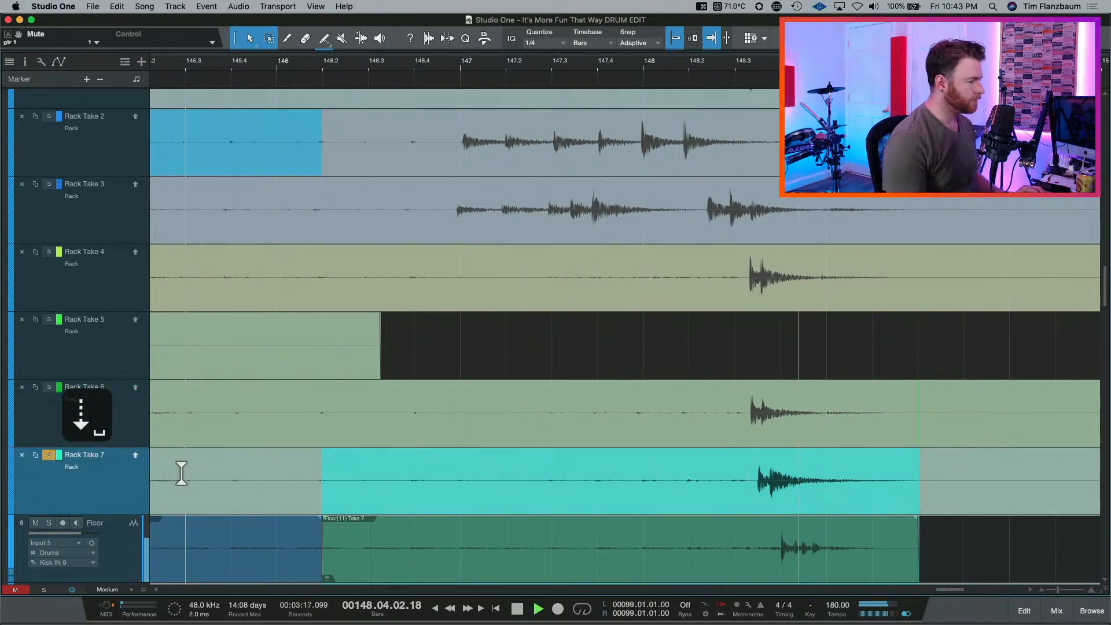
key(space)
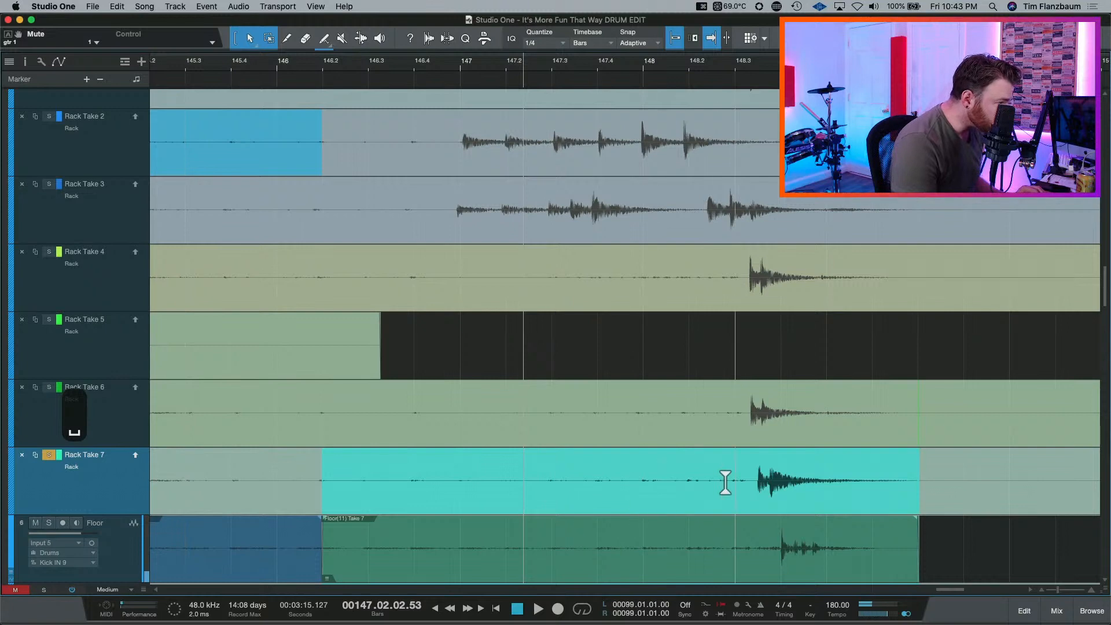
Split off Take 7 from bar 148 beat 3 to beat 4, and comp in Take 6 from there to bar 149 beat 3.
drag(742, 482, 778, 482)
scroll(812, 470, down, 3)
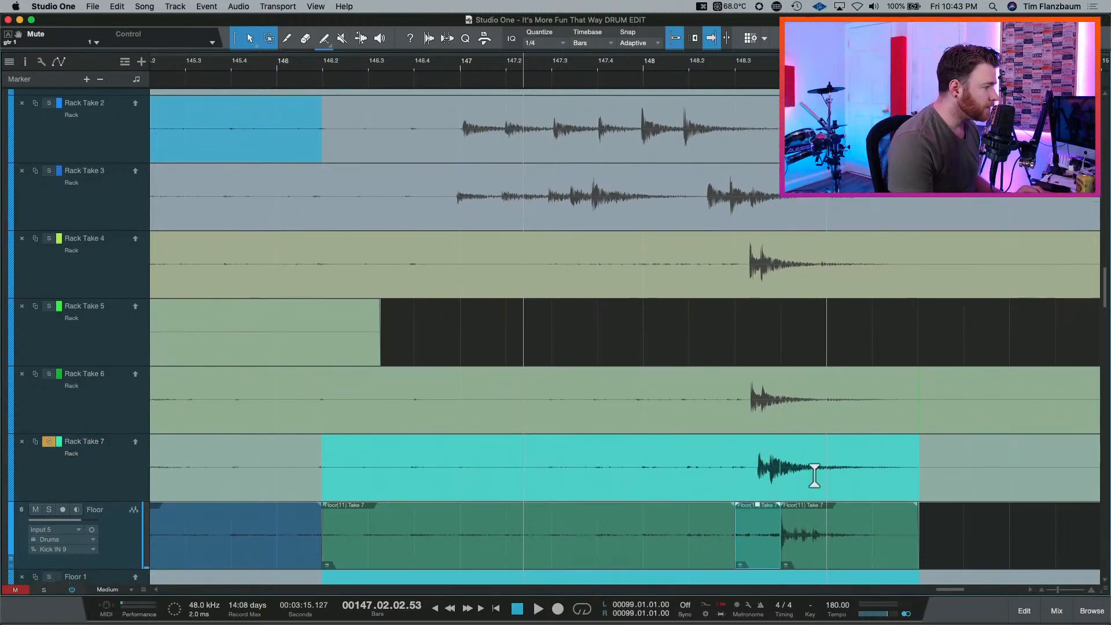
scroll(815, 476, down, 6)
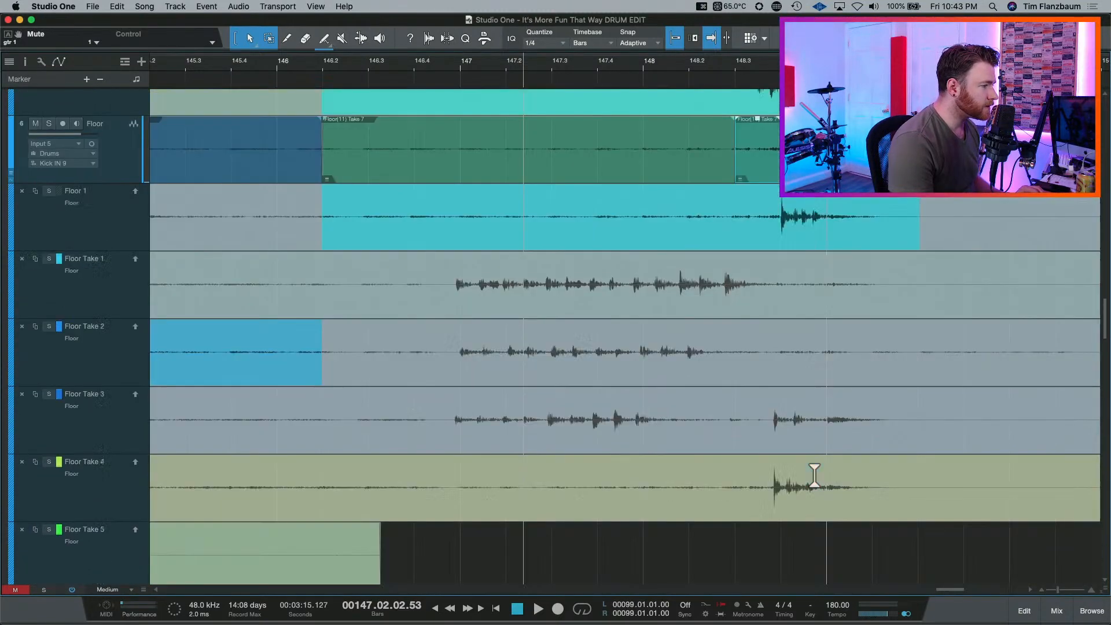
scroll(814, 476, down, 2)
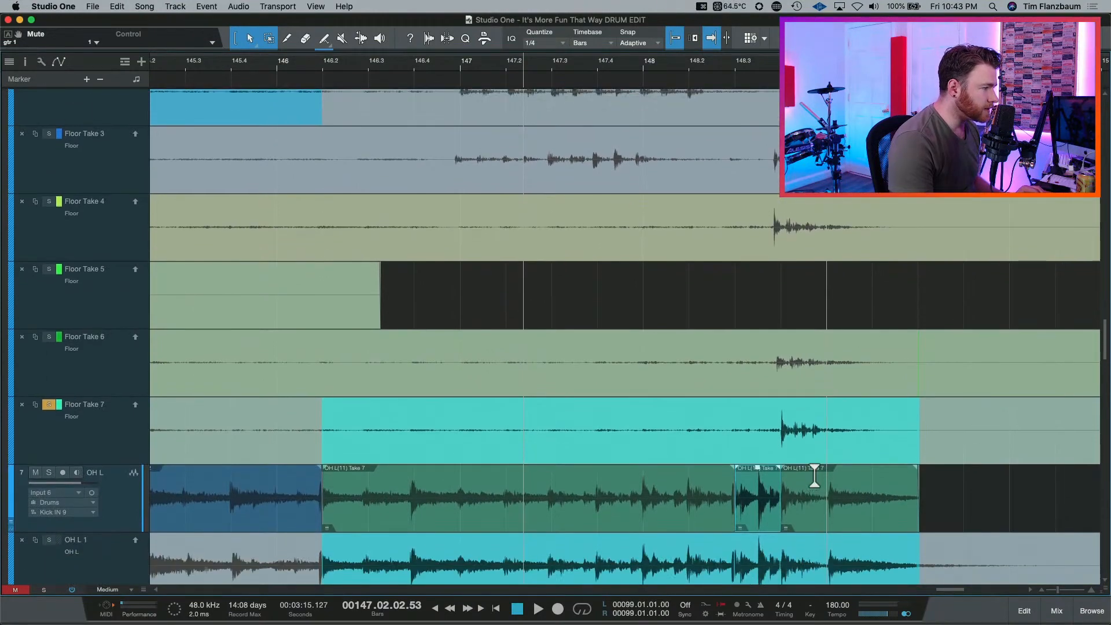
drag(783, 367, 918, 367)
scroll(895, 374, down, 6)
Play the new ending from bar 147 beat 3 with the drum tracks soloed and again with their solo off.
key(s)
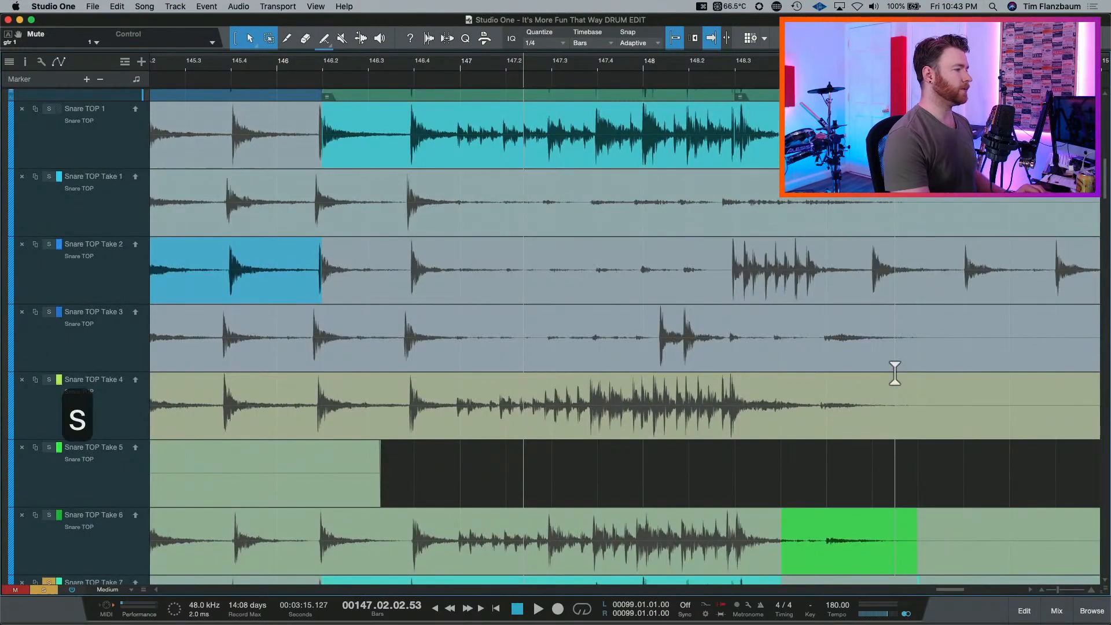
scroll(833, 380, up, 8)
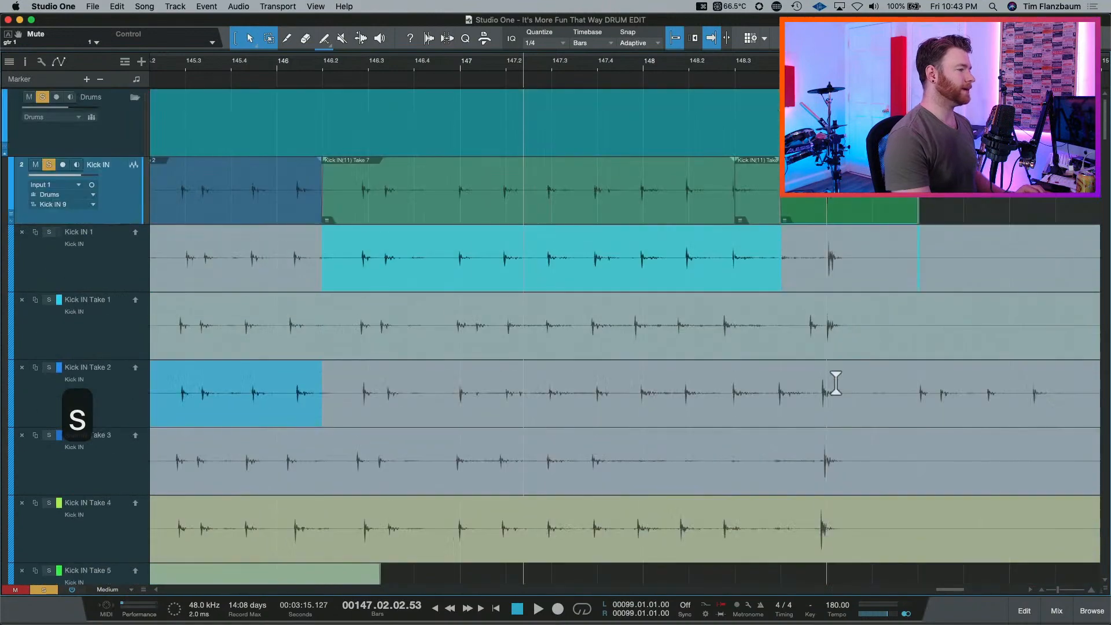
click(553, 74)
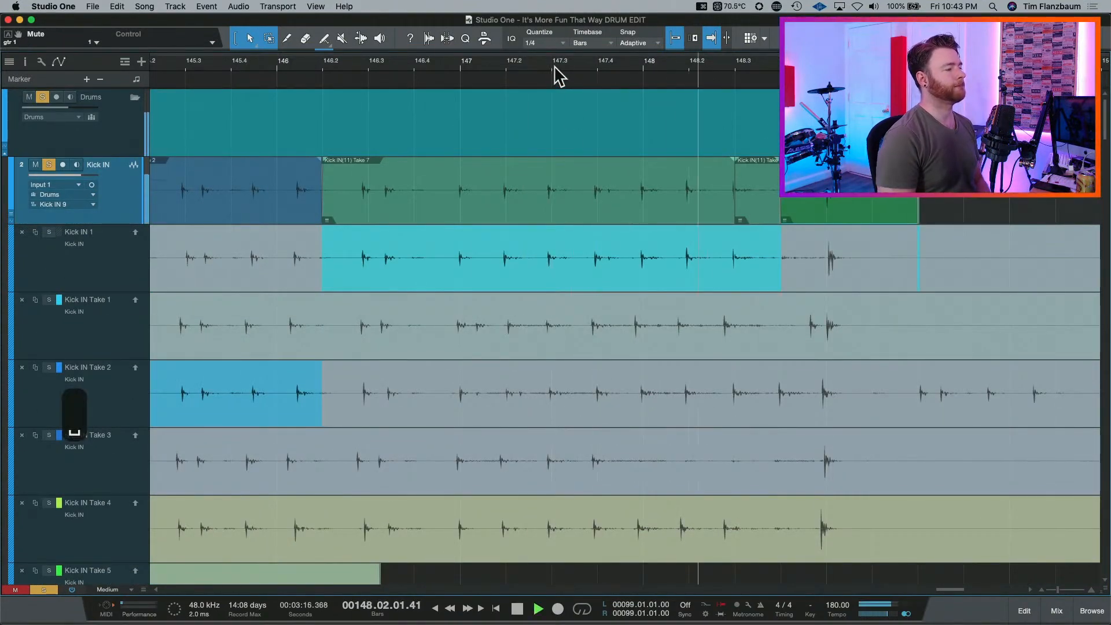
key(space)
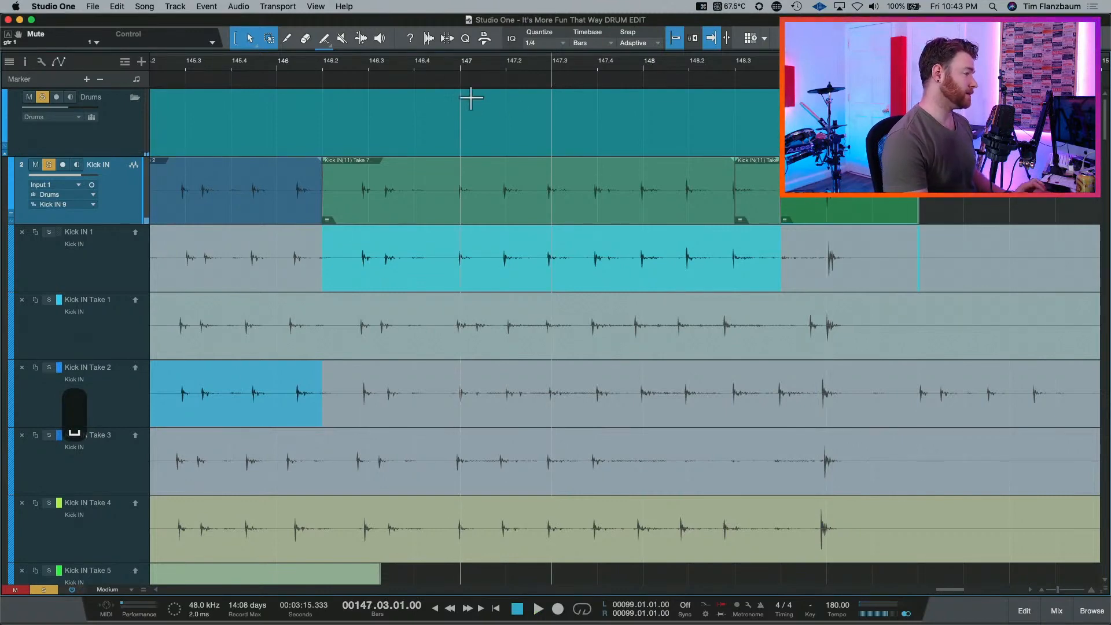
key(s)
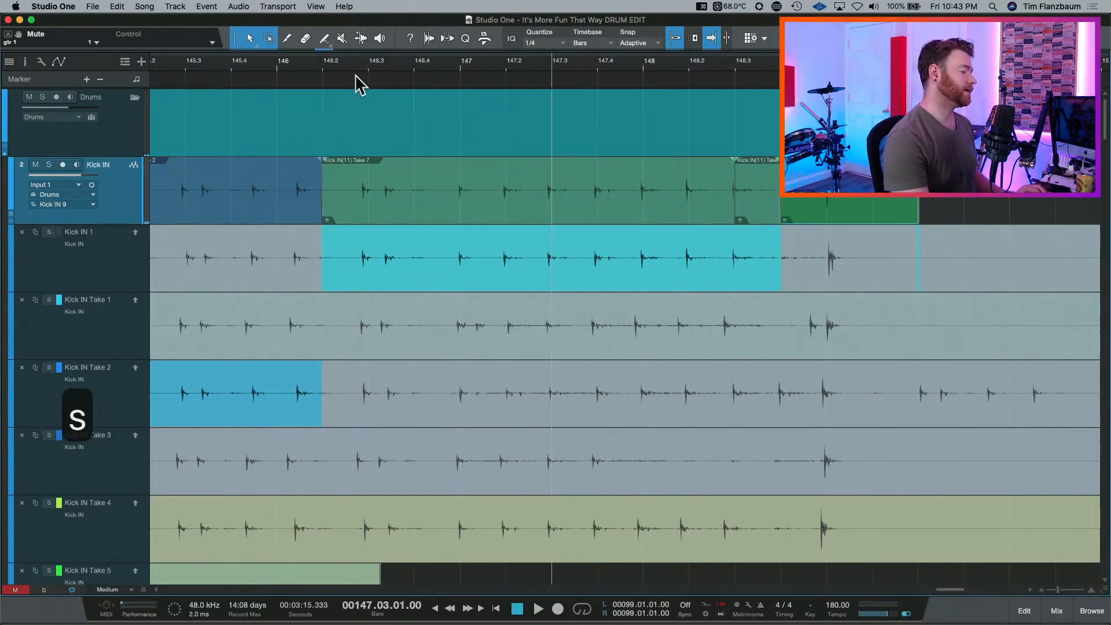
key(space)
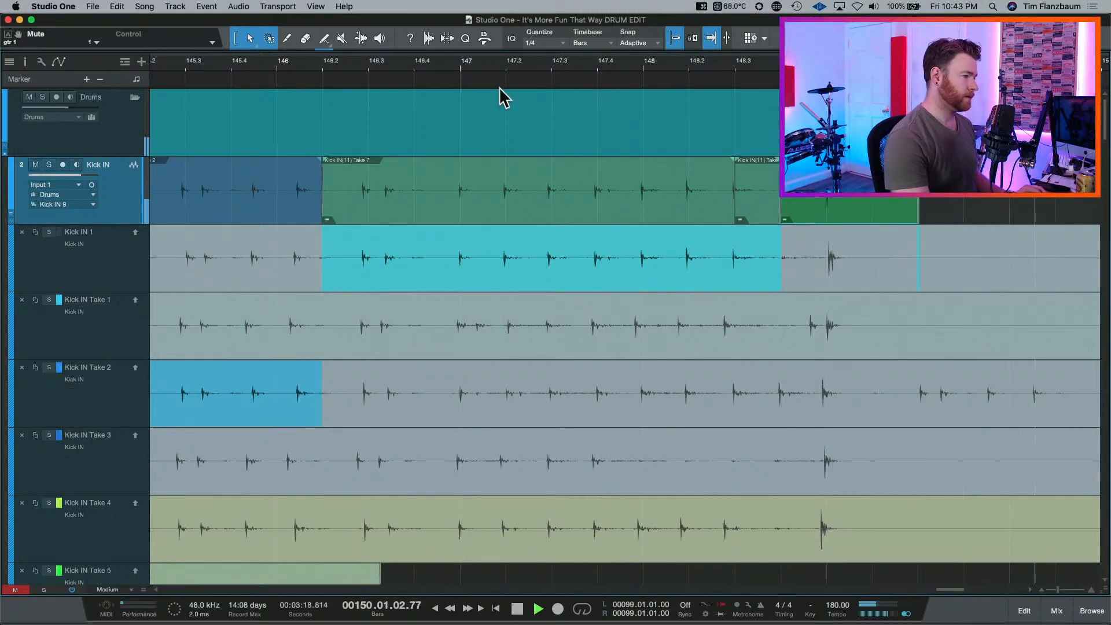
key(space)
Comp in Take 7 after the final hit, from bar 149 beat 3 to about bar 152 beat 4, and audition the ending.
key(w)
key(w)
drag(649, 215, 793, 212)
scroll(682, 388, down, 5)
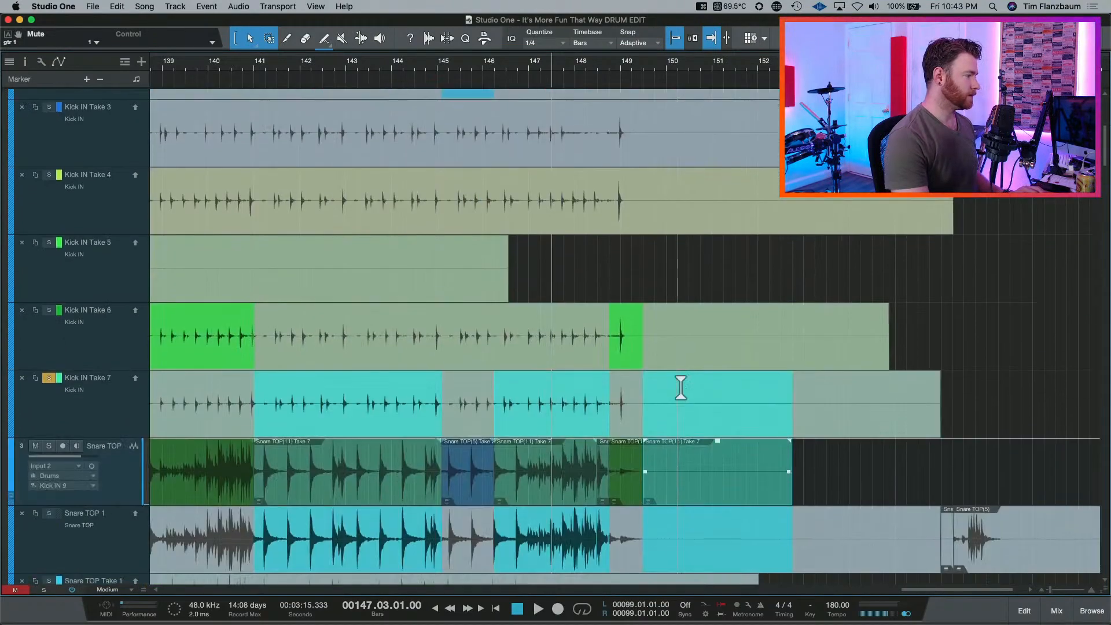
scroll(285, 384, up, 5)
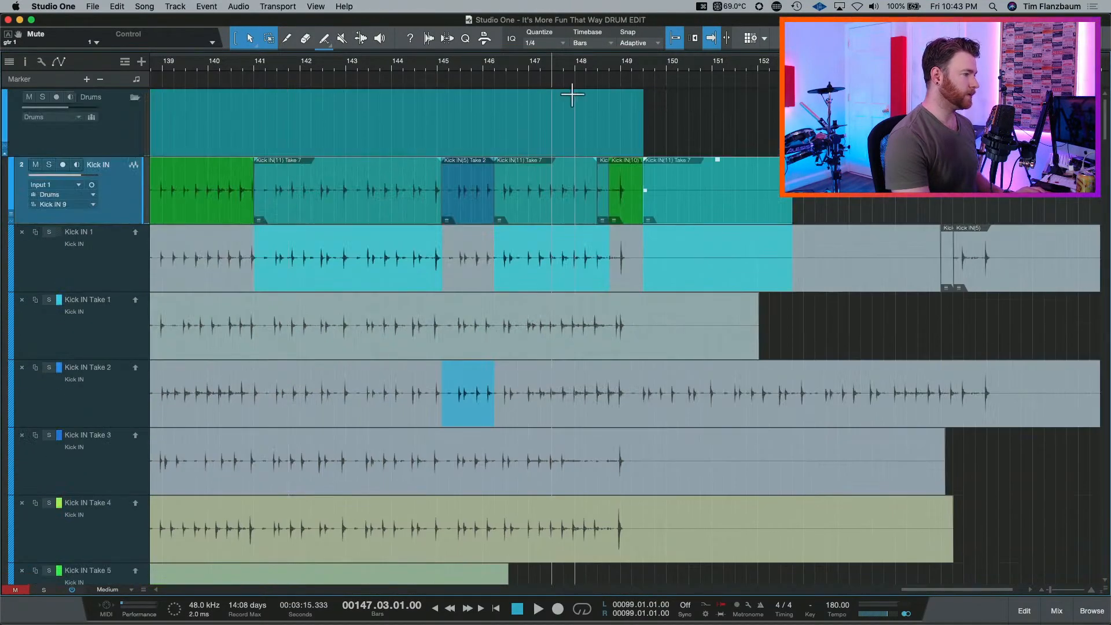
key(space)
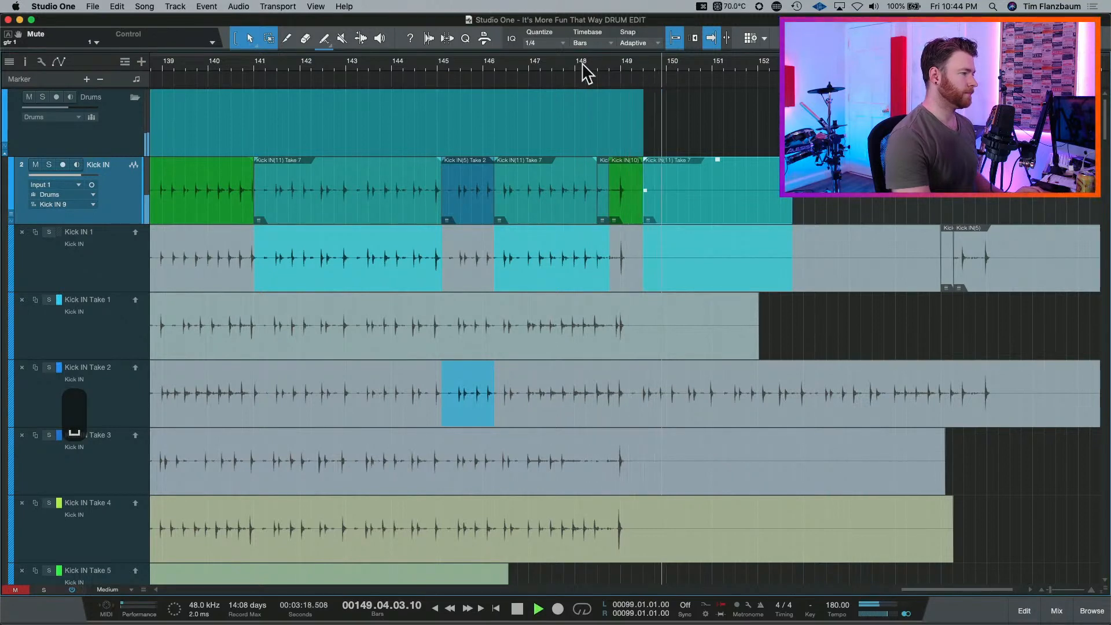
key(space)
key(space)
key(space)
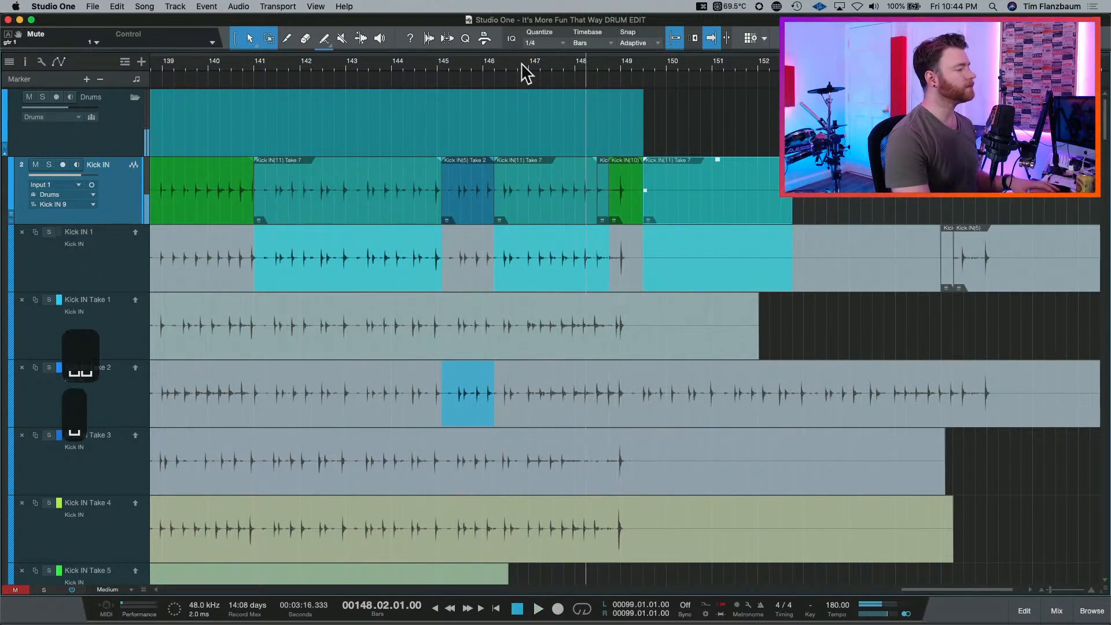
Audition the ending from bar 146 beat 4 and extend the last Take 7 section to about bar 156.
click(521, 63)
key(space)
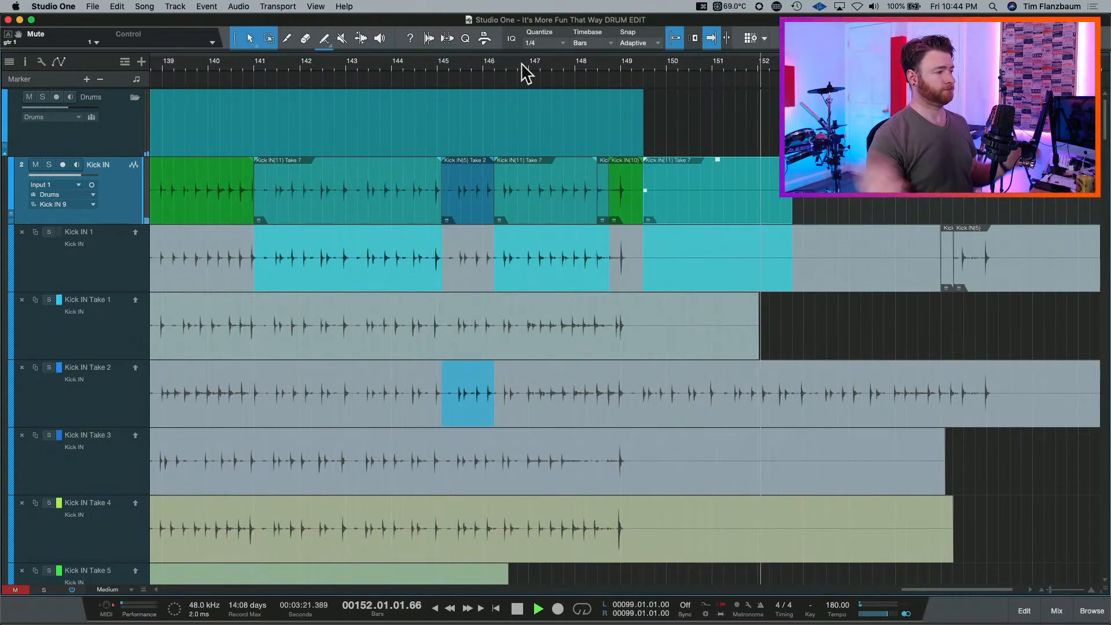
key(space)
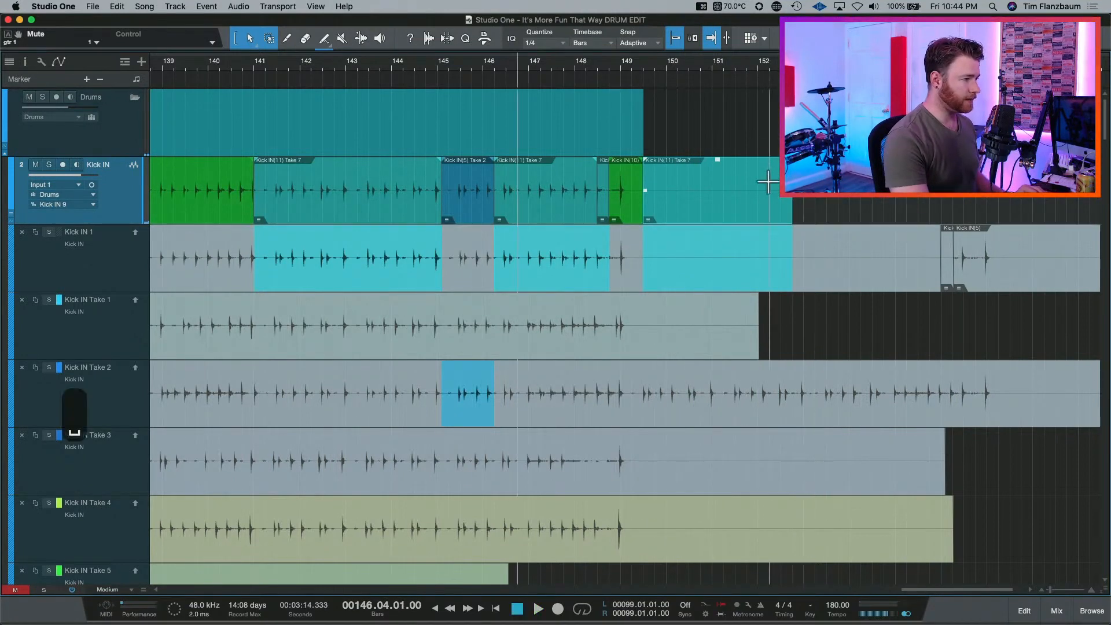
drag(792, 206, 976, 203)
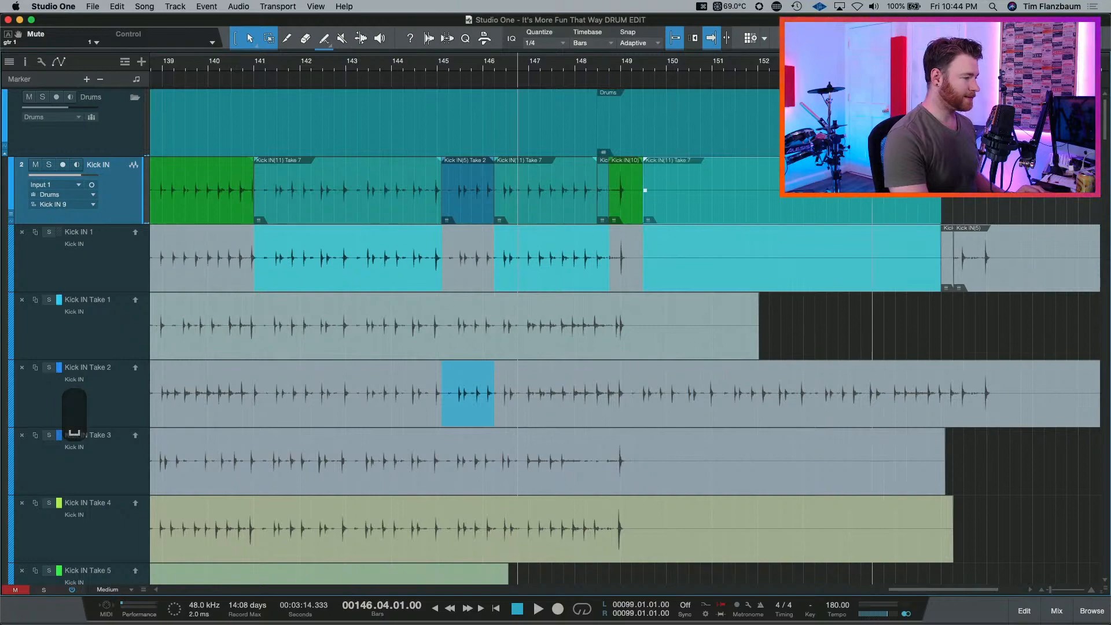
Save the song, collapse the Kick IN take layers, and show the drum comp across the whole song.
scroll(782, 234, down, 1)
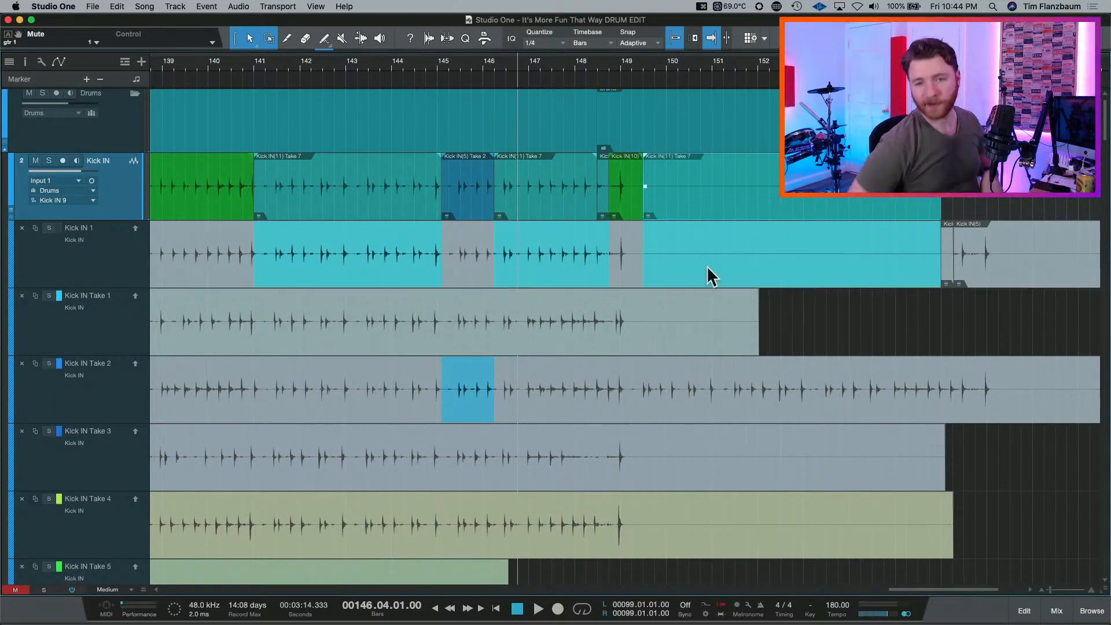
key(super+s)
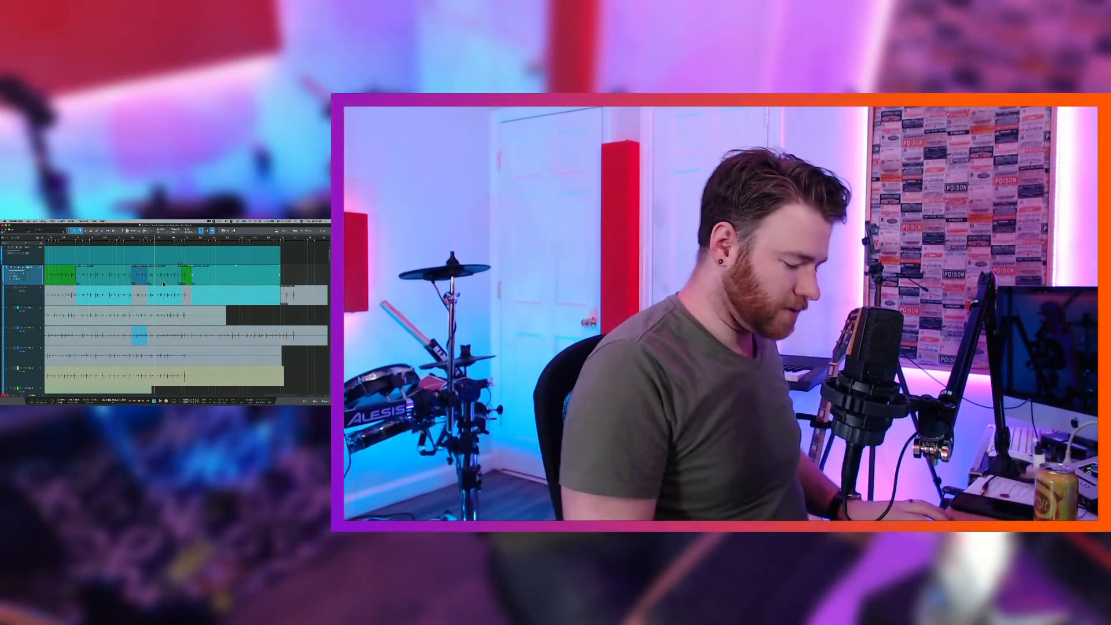
key(alt+super+Down)
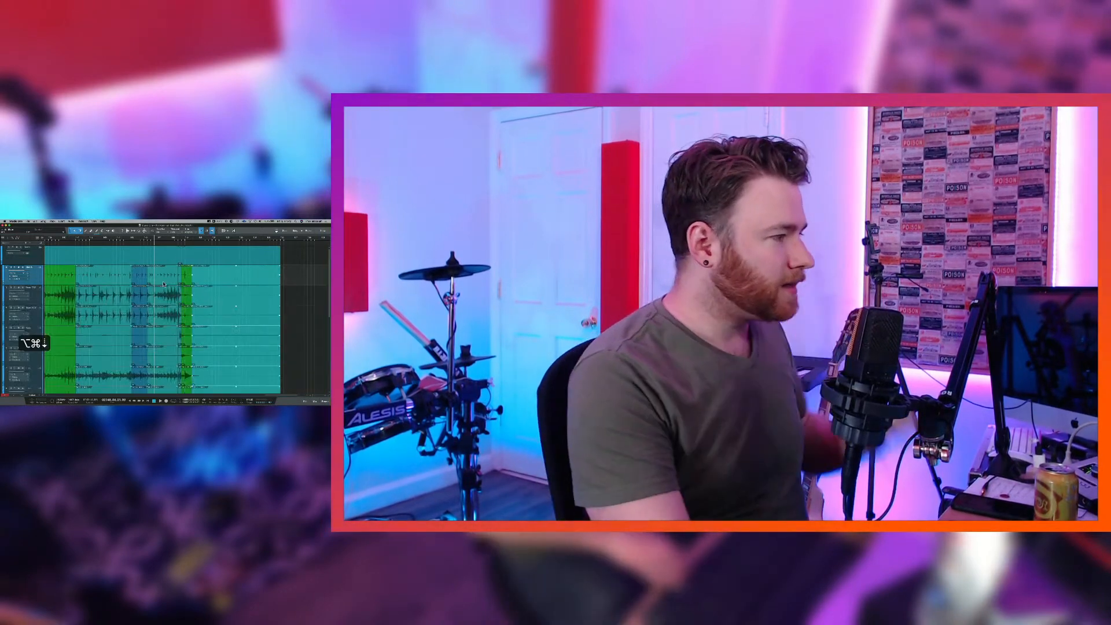
key(w)
key(w)
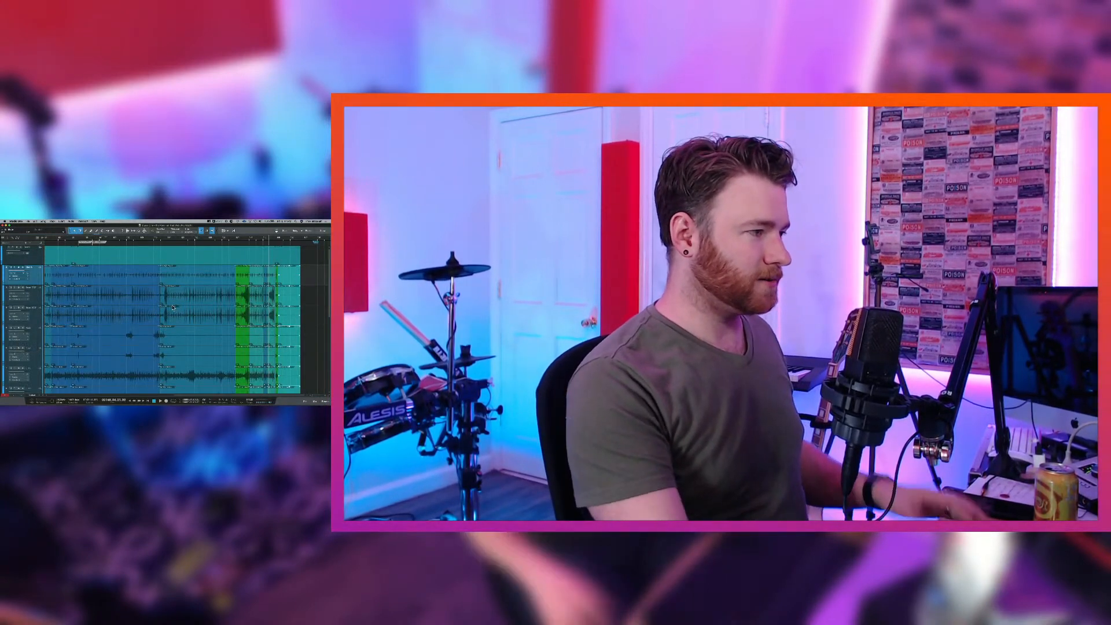
key(w)
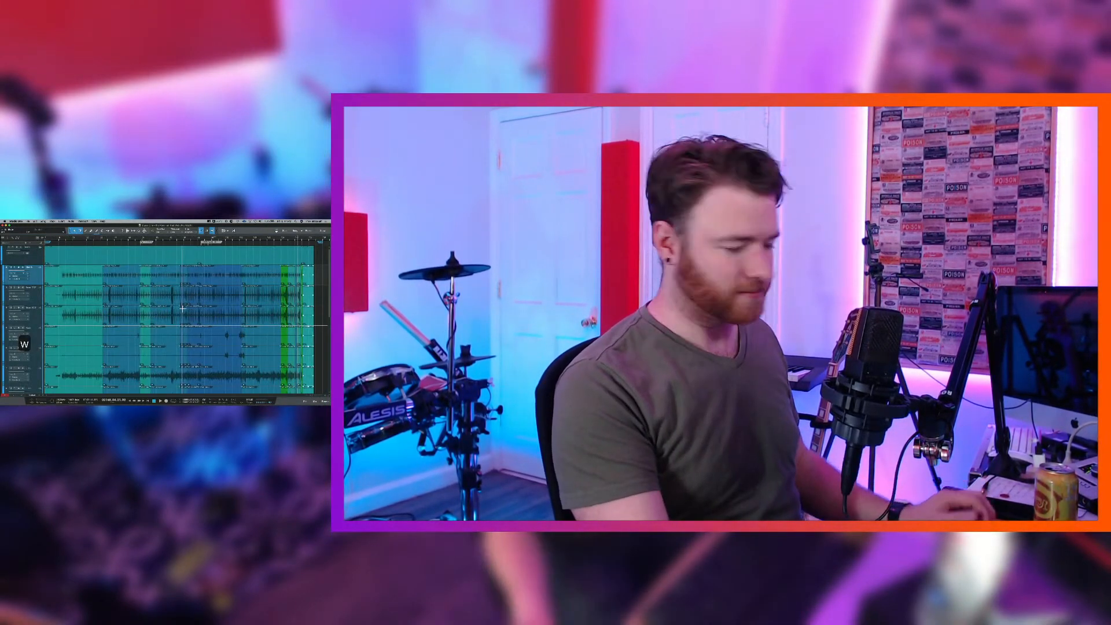
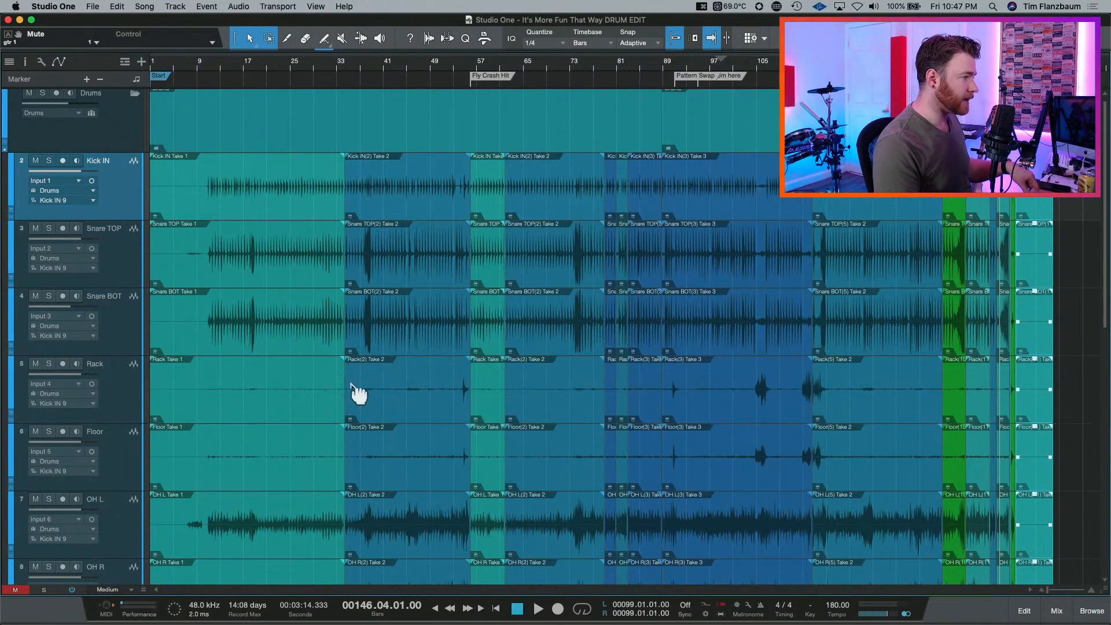
Set the quantize value to 1/8.
key(ctrl+1)
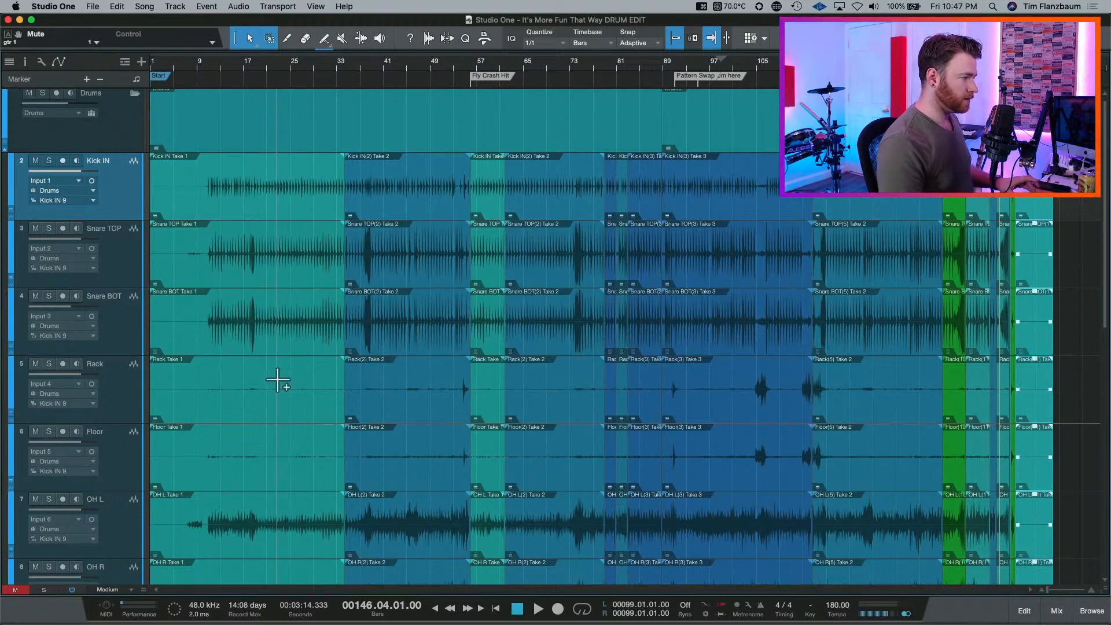
key(alt+super+8)
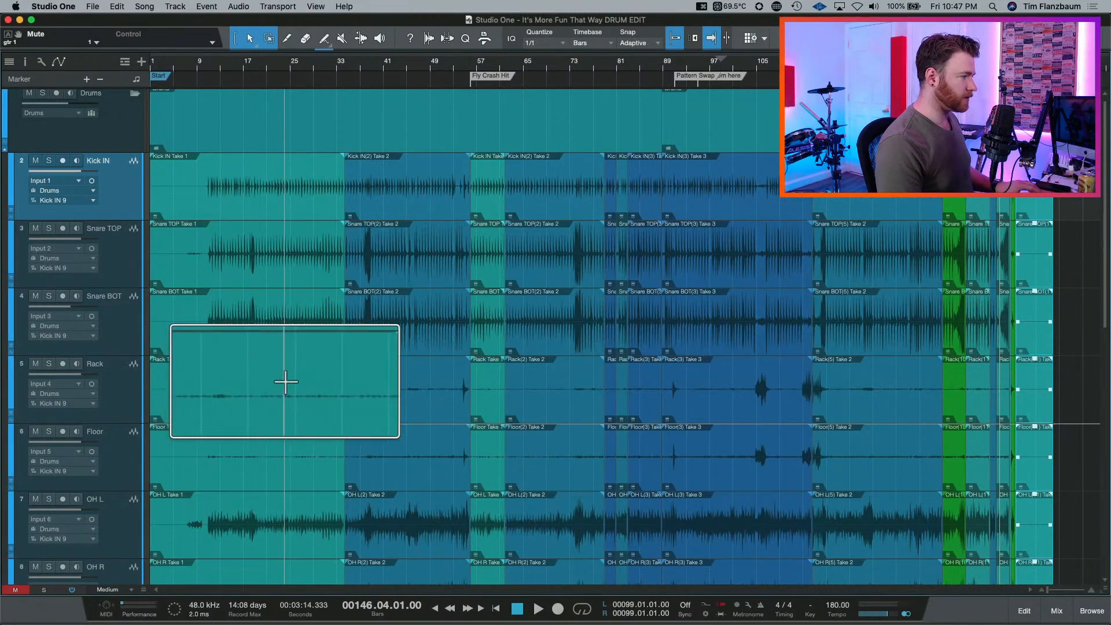
key(alt+super+8)
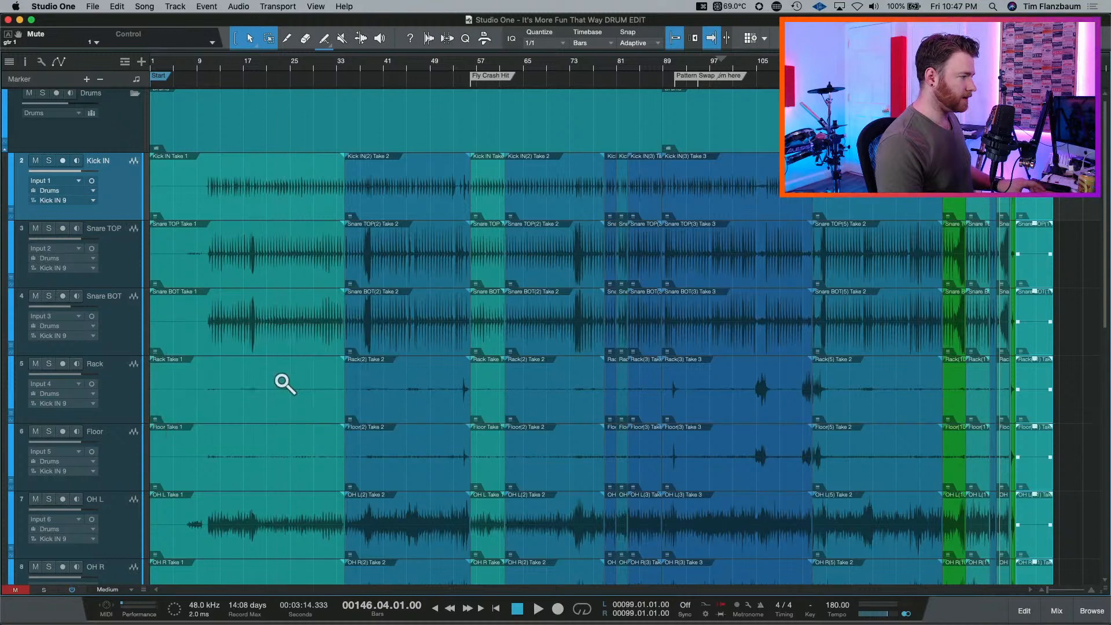
key(alt+super+8)
key(alt+super+8)
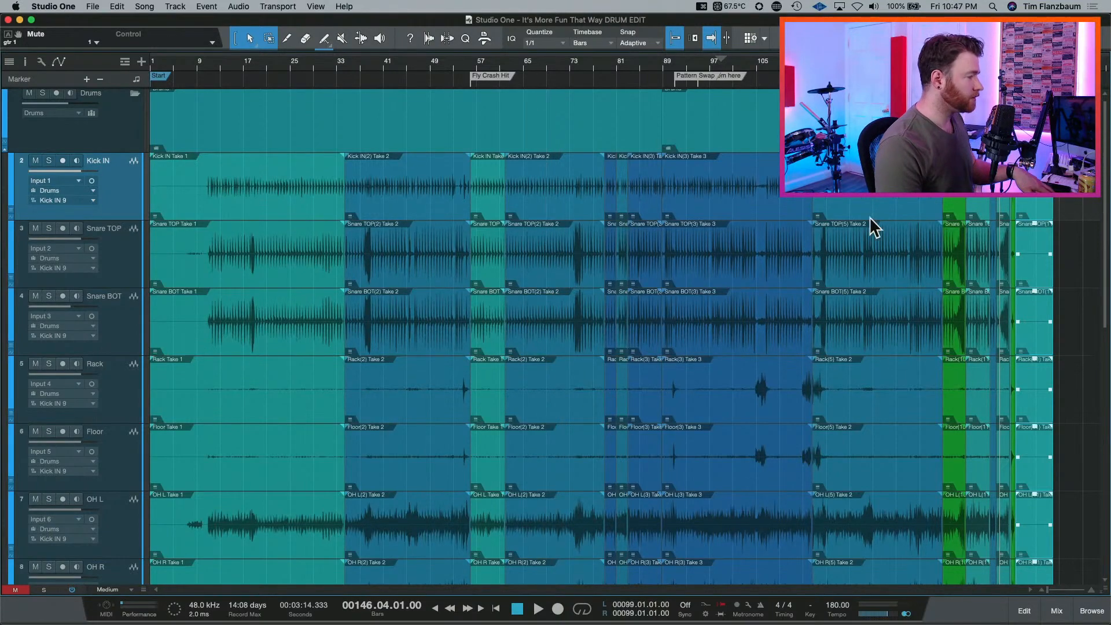
key(ctrl+4)
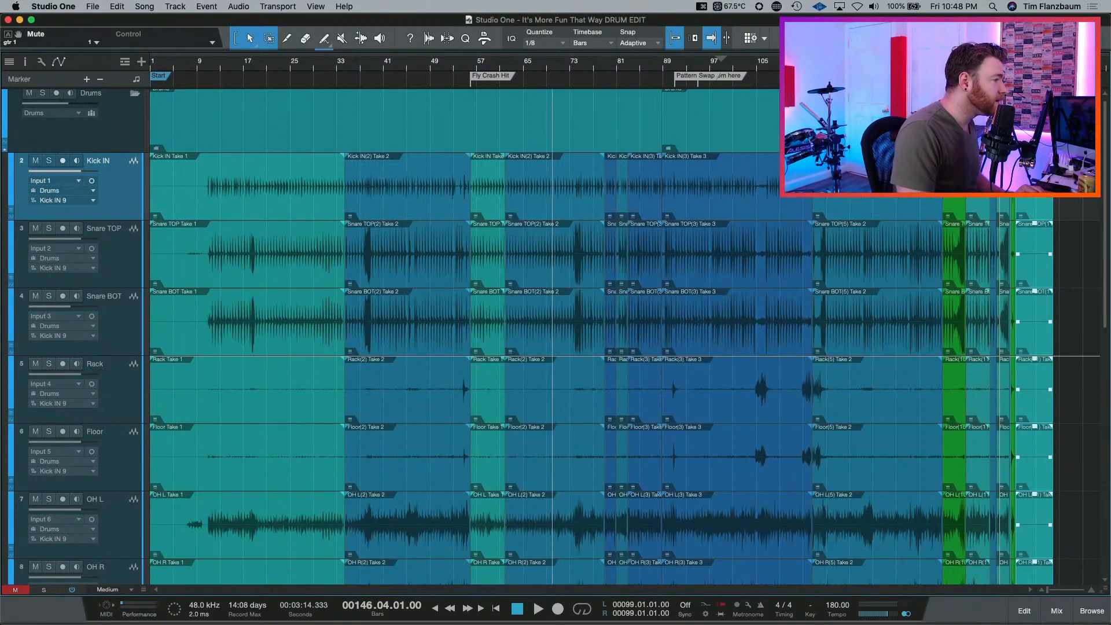
Audition the Take 1 section from its start at the Fly Crash Hit marker, bar 56.
click(471, 60)
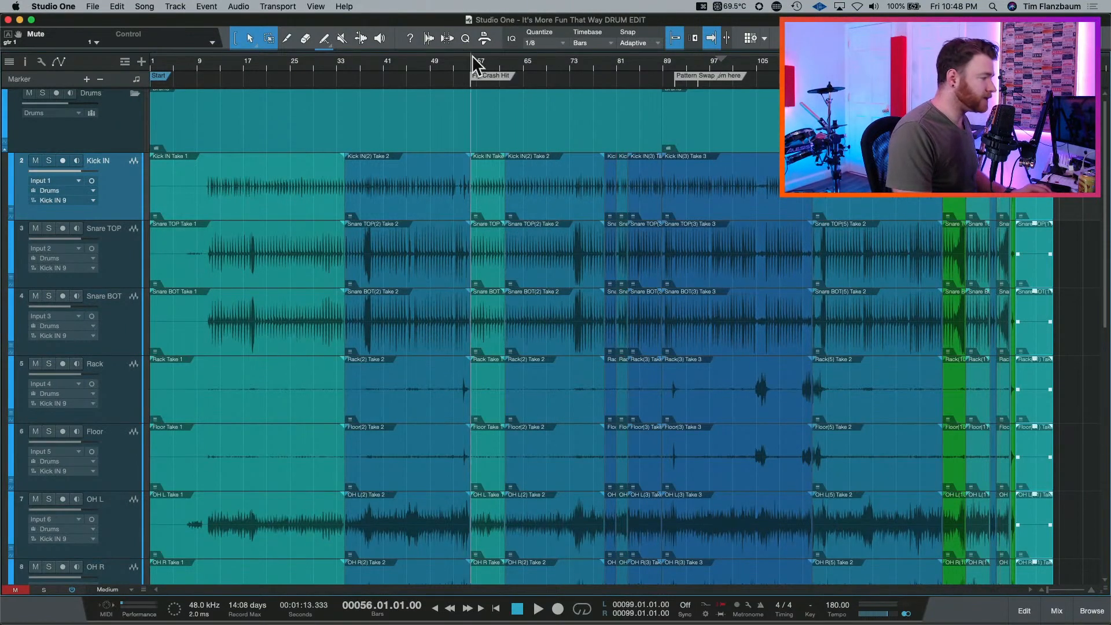
key(e)
key(e)
key(e)
key(e)
key(e)
key(e)
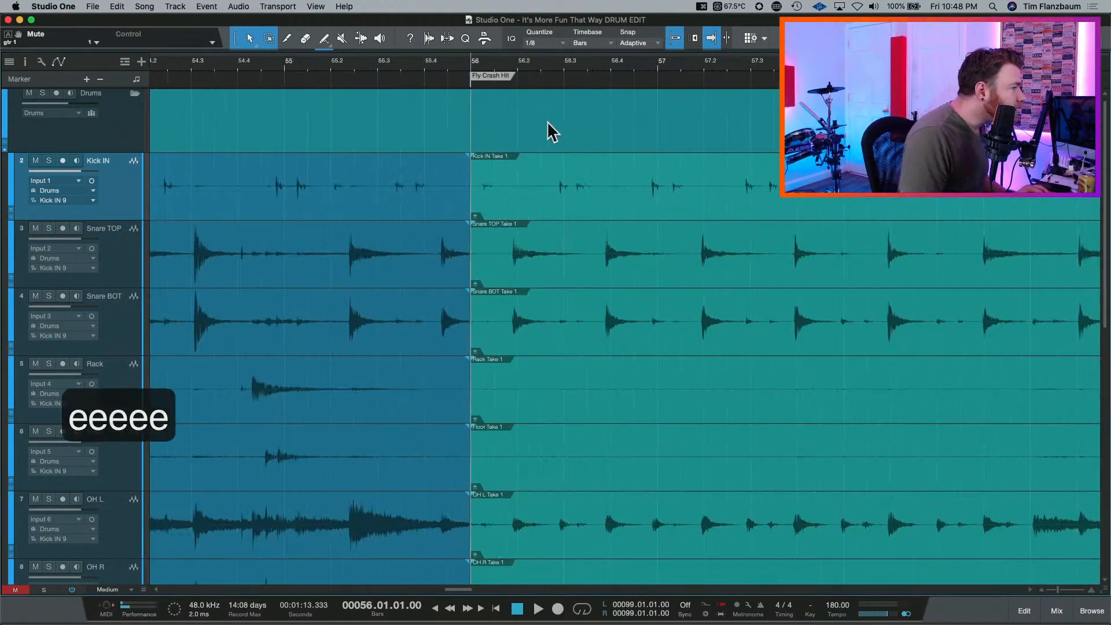
key(w)
key(w)
key(w)
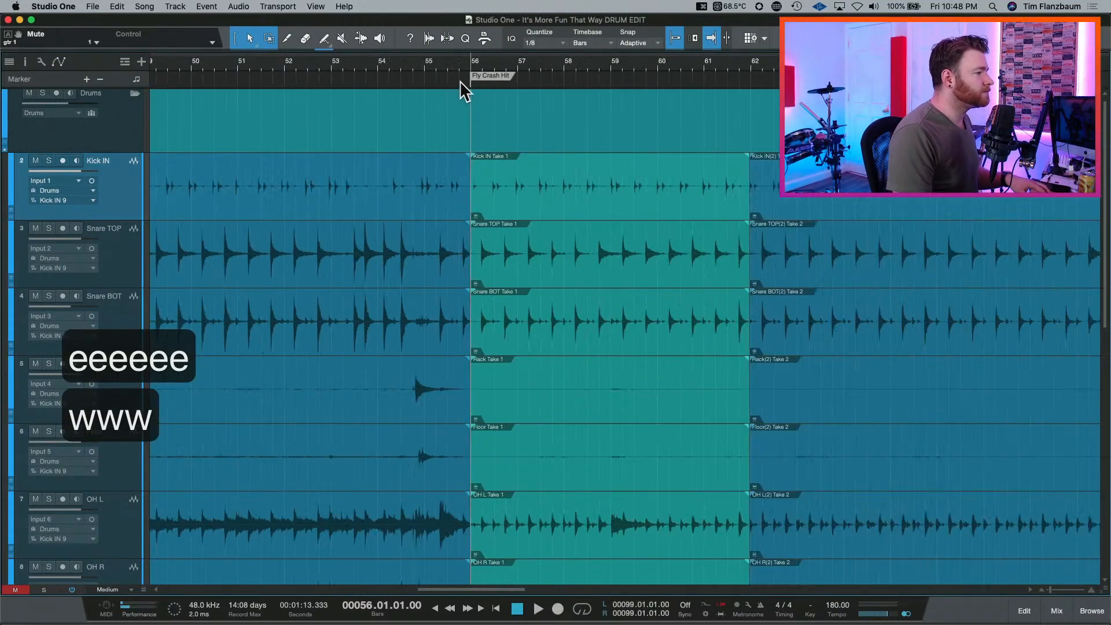
key(space)
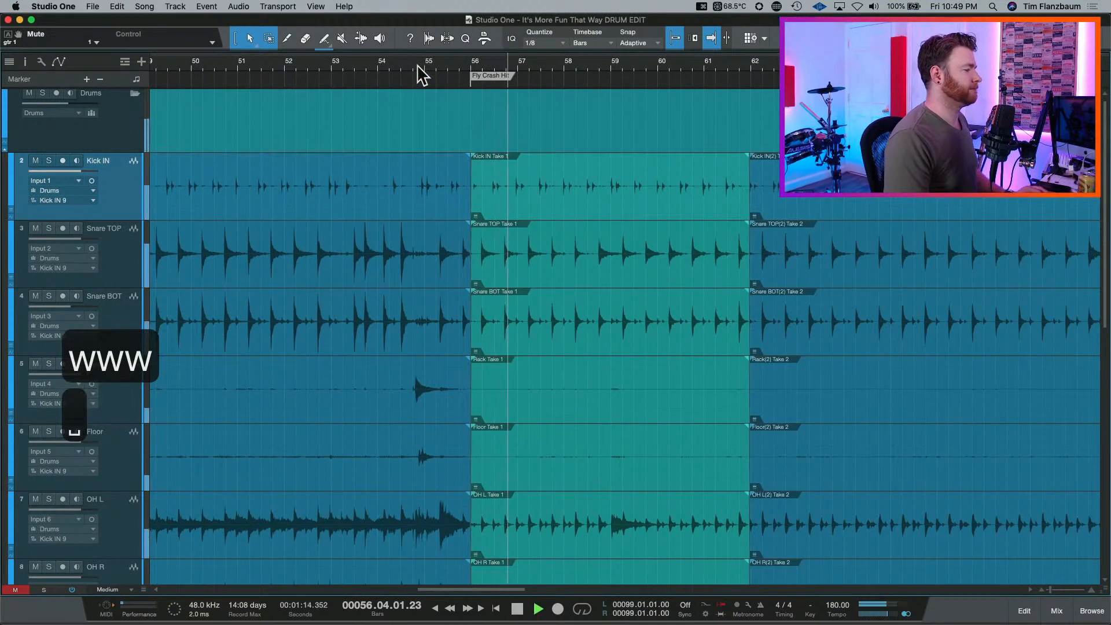
key(space)
Play the comp twice from bar 54 through the transition from Take 2 into Take 1 at bar 56.
click(382, 63)
key(space)
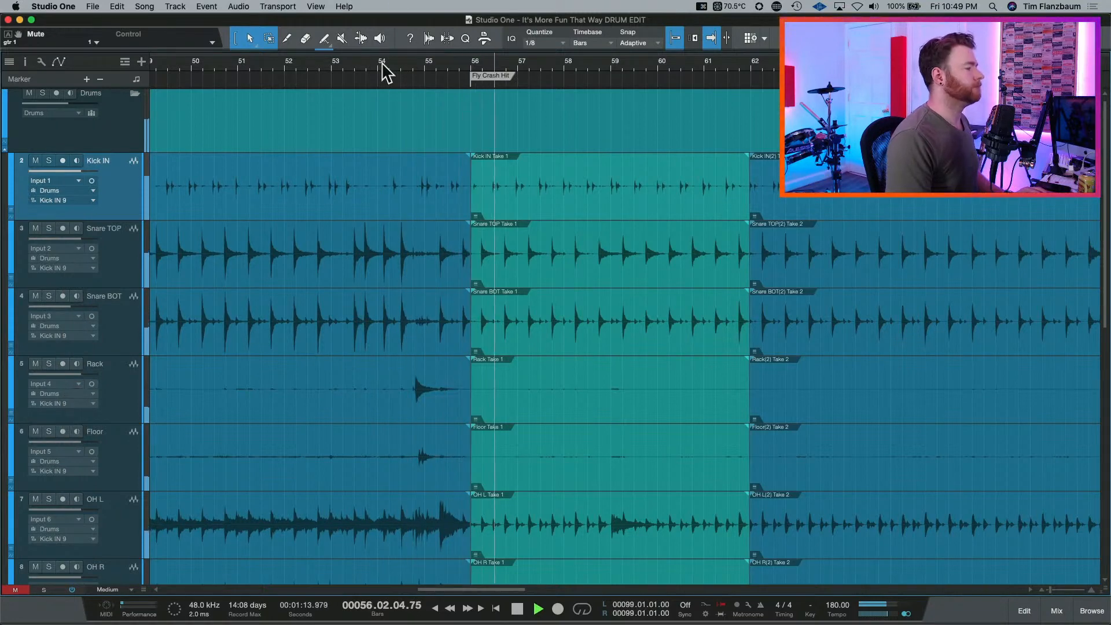
key(space)
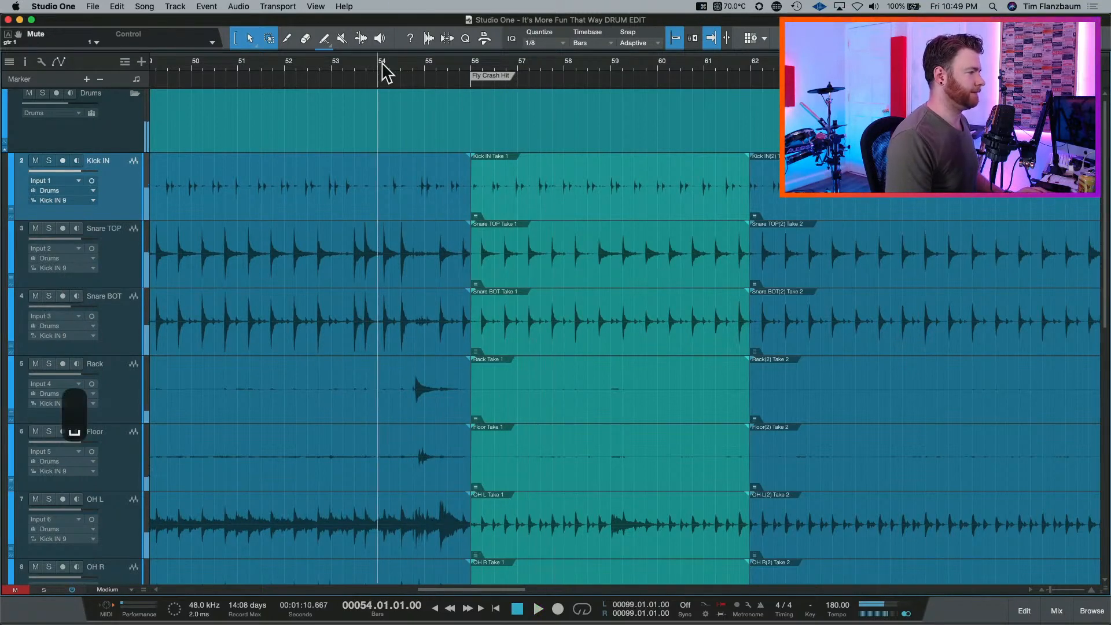
key(space)
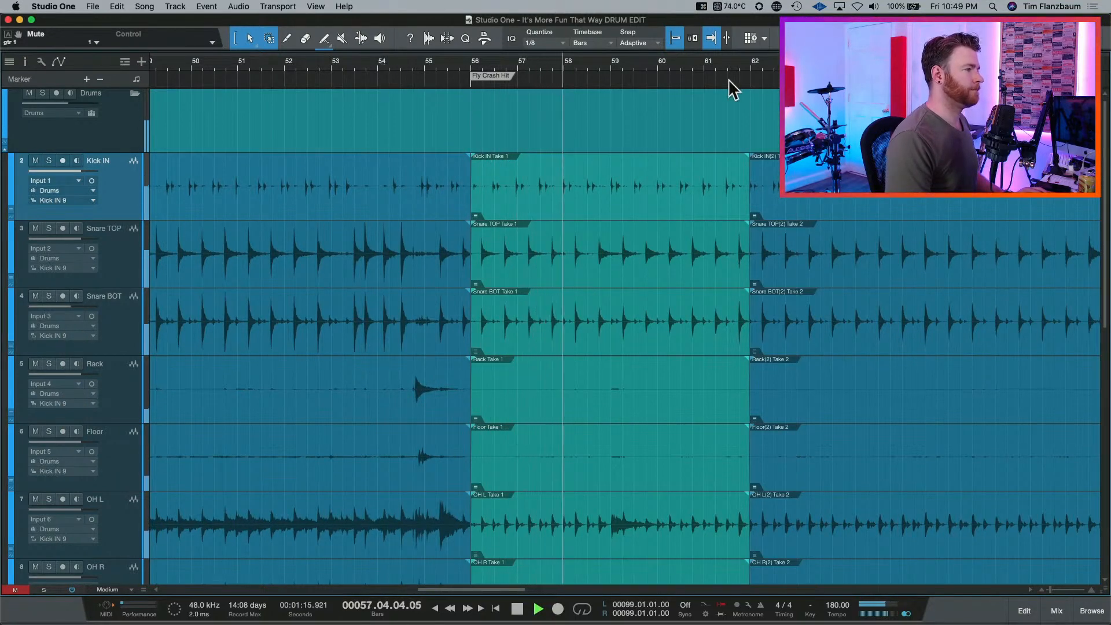
key(space)
Play the transition back into Take 2 just before bar 62, and play the comp from bar 70 beat 3.
click(741, 67)
key(space)
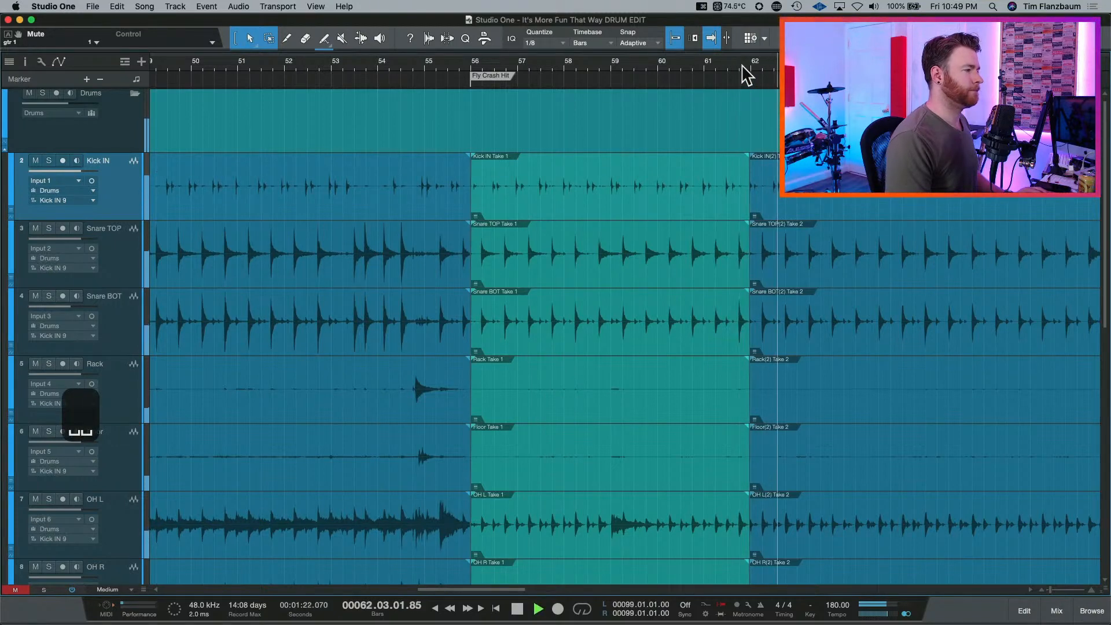
key(w)
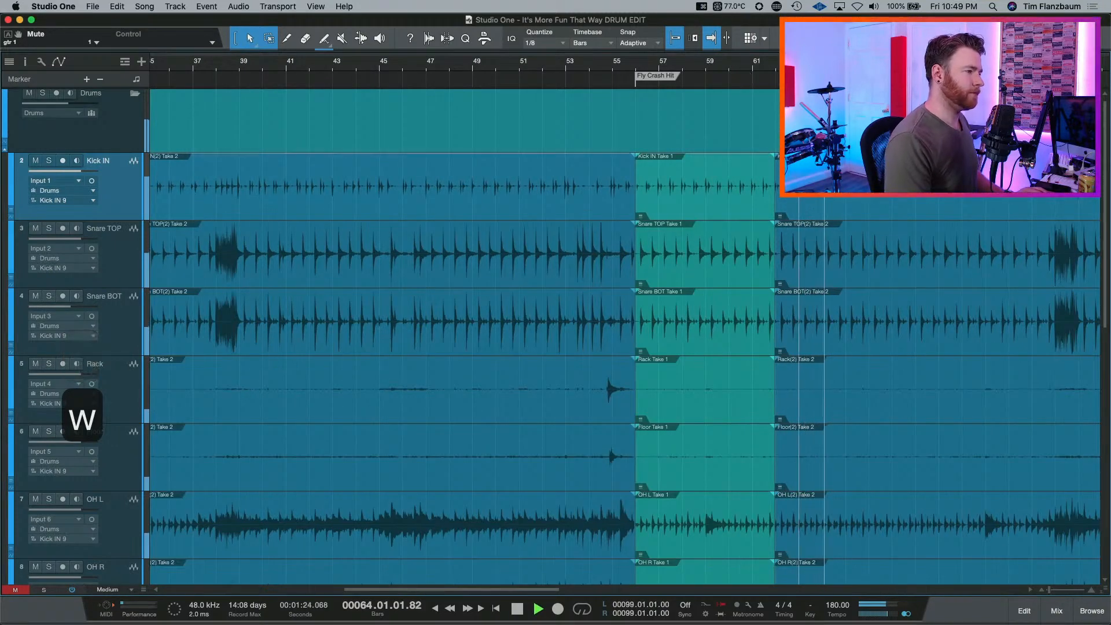
key(space)
click(973, 67)
key(space)
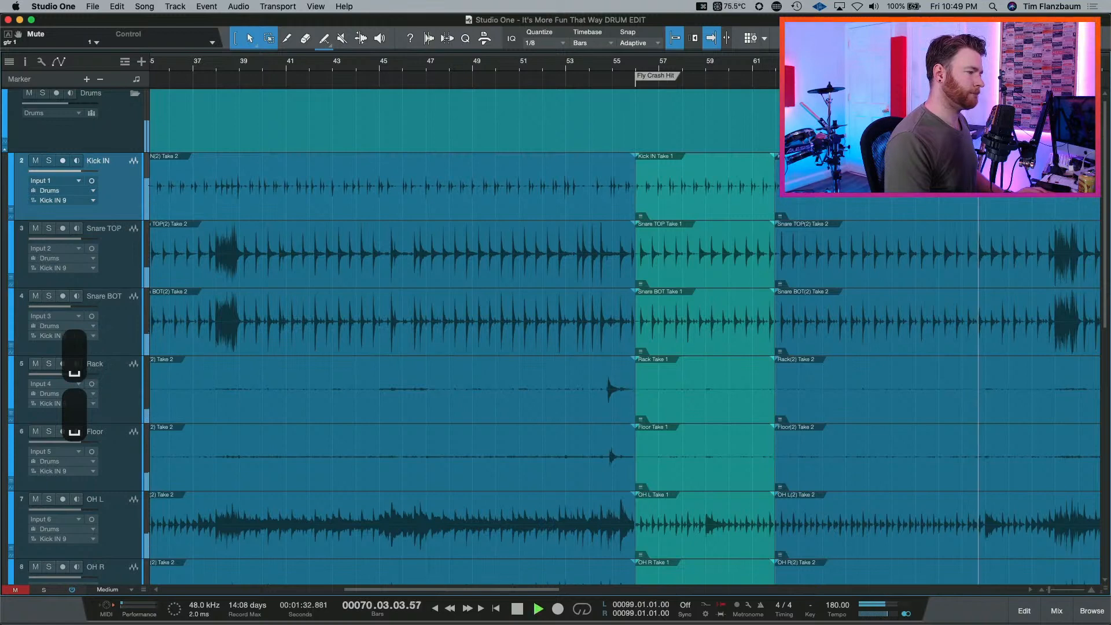
key(space)
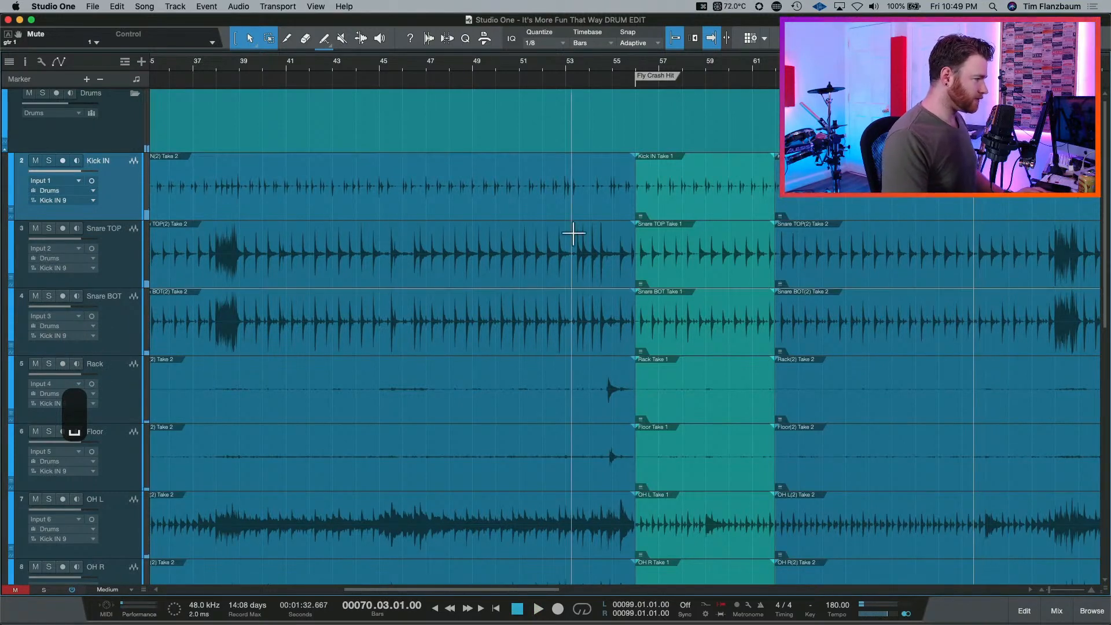
key(w)
key(w)
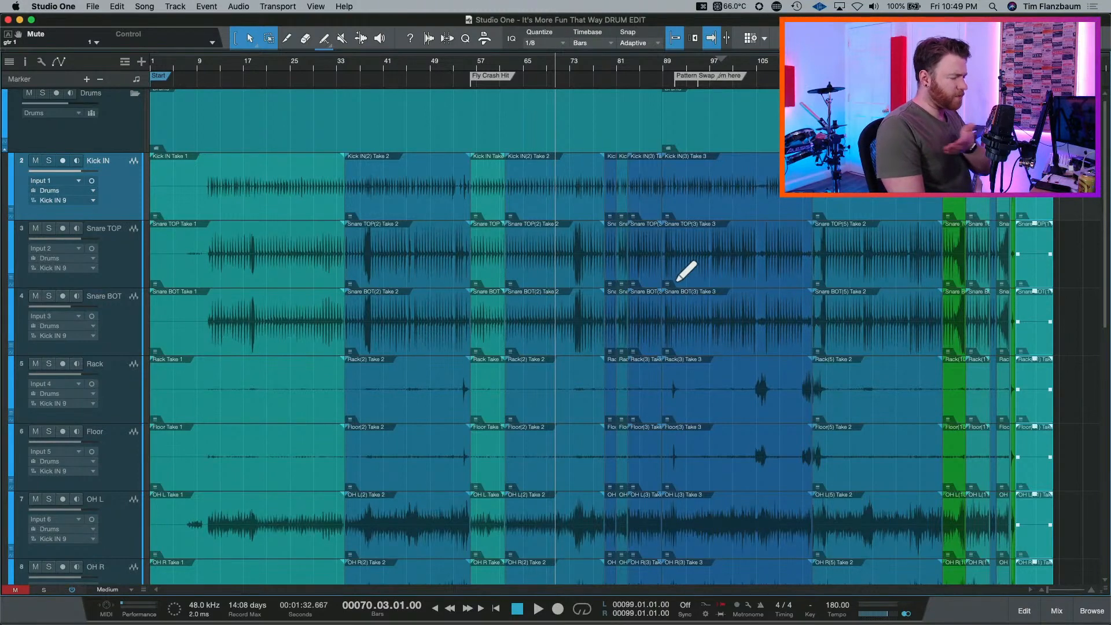
Duplicate the comped drum layer as Kick IN 10 and collapse the take layers.
key(super+shift+i)
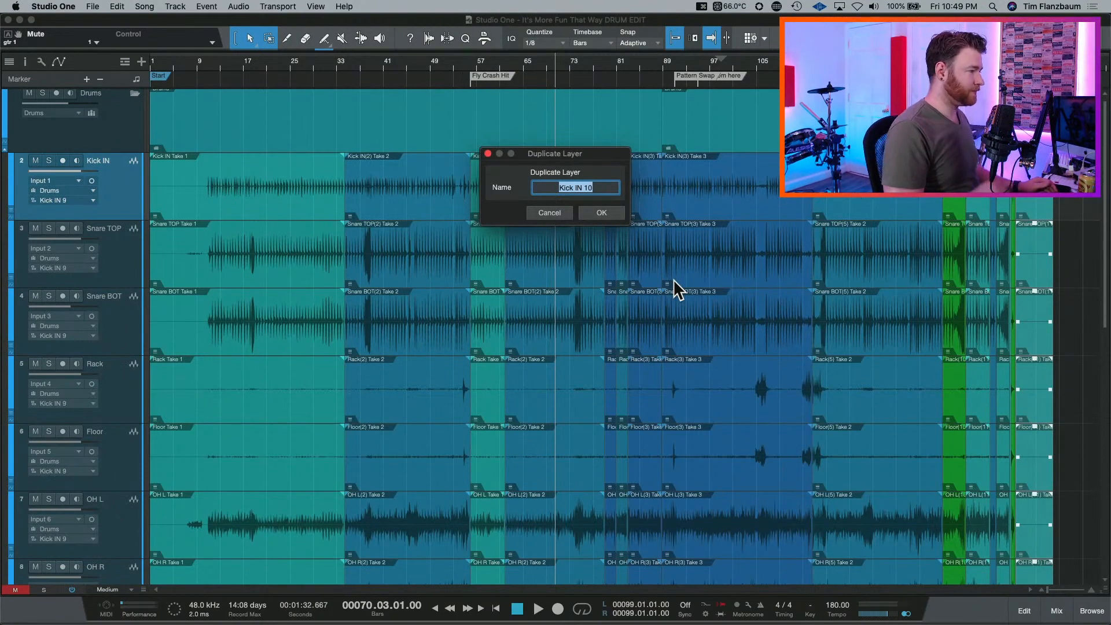
key(Return)
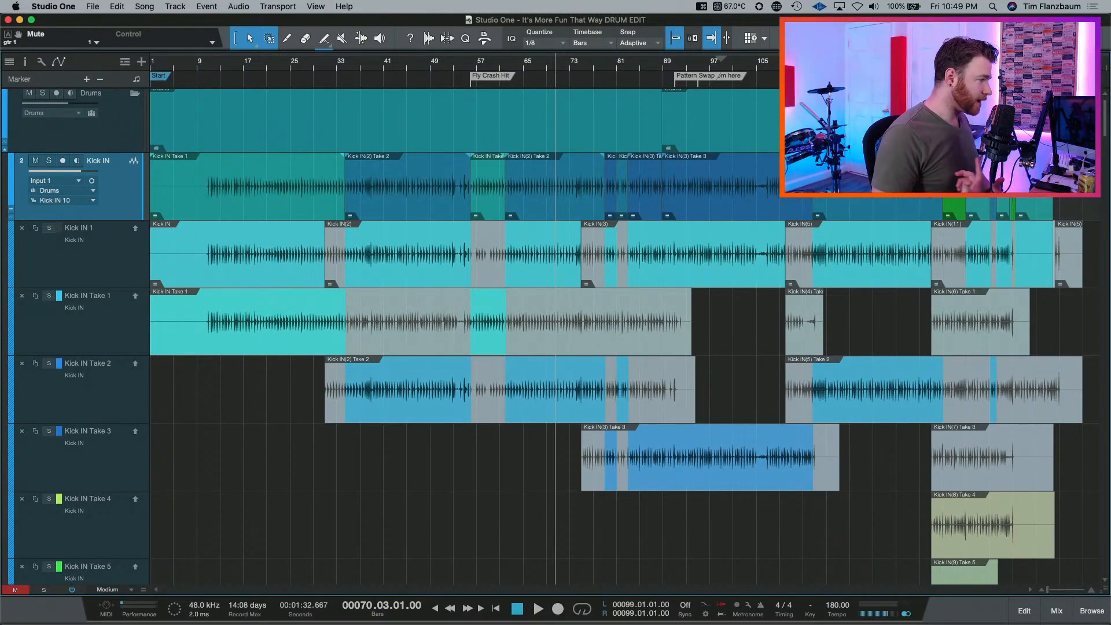
key(alt+super+Down)
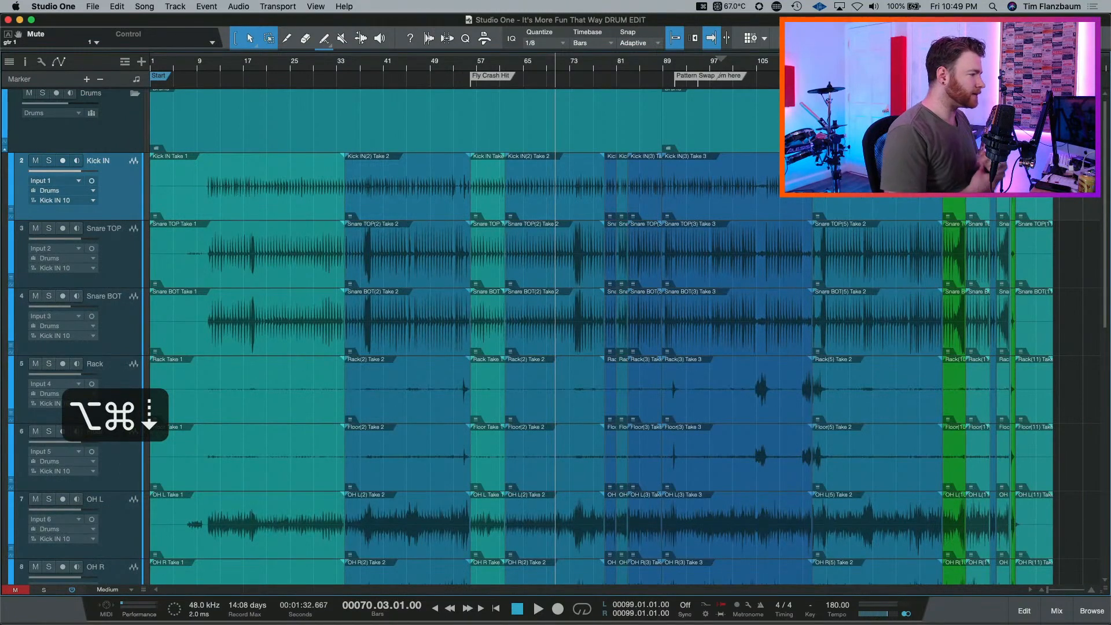
Select all the comped drum events from Take 1 at the start through the last Take 7 section.
click(283, 133)
click(728, 139)
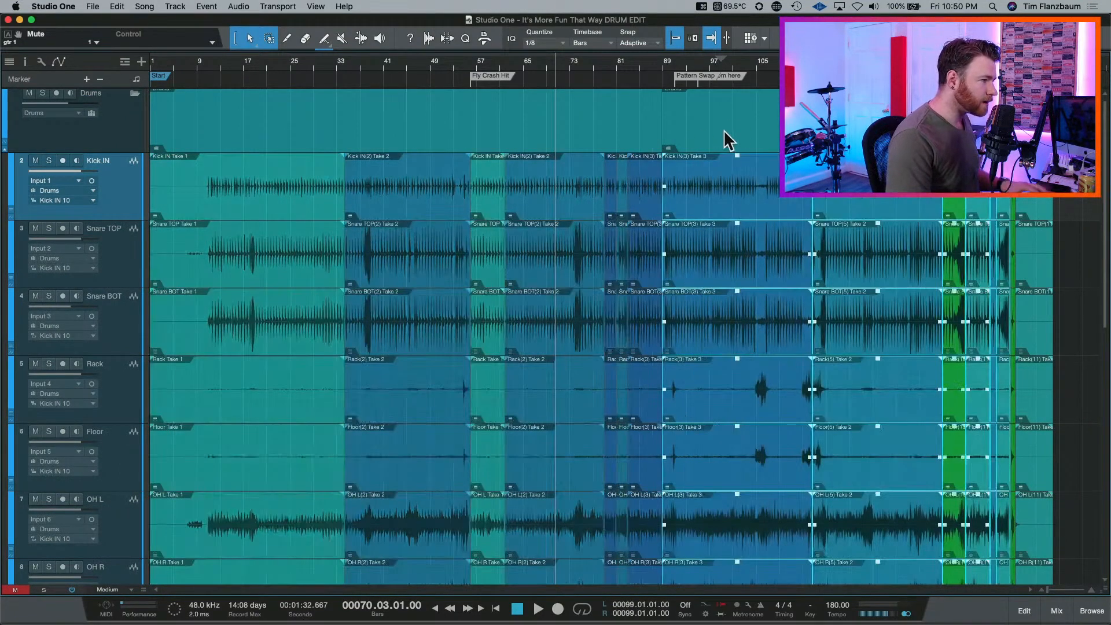
shift+click(648, 139)
click(1033, 139)
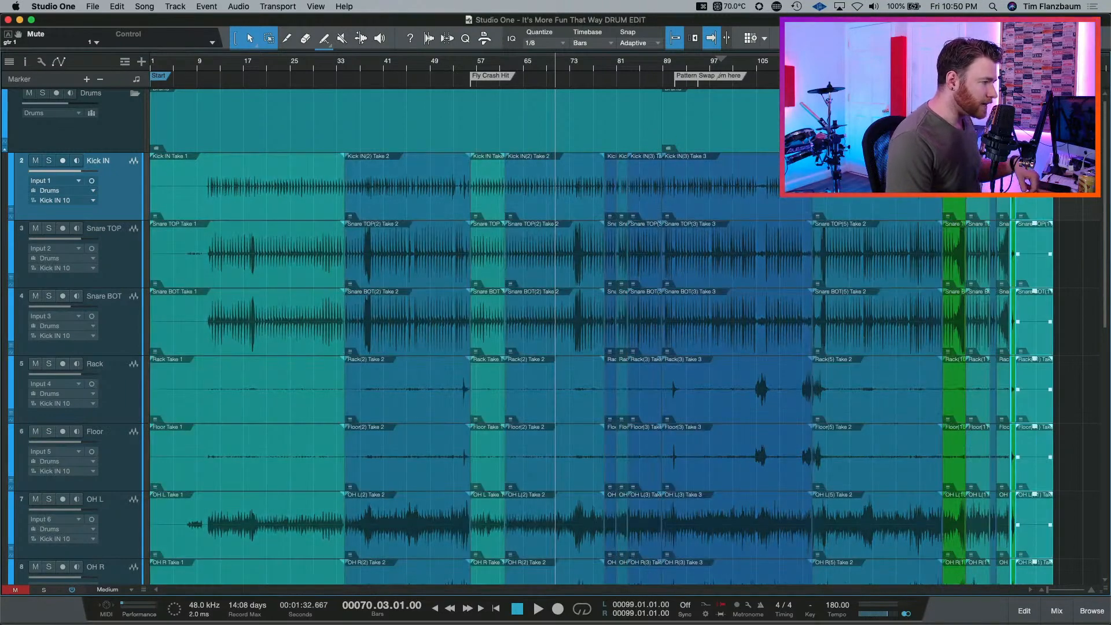
shift+click(868, 139)
shift+click(623, 130)
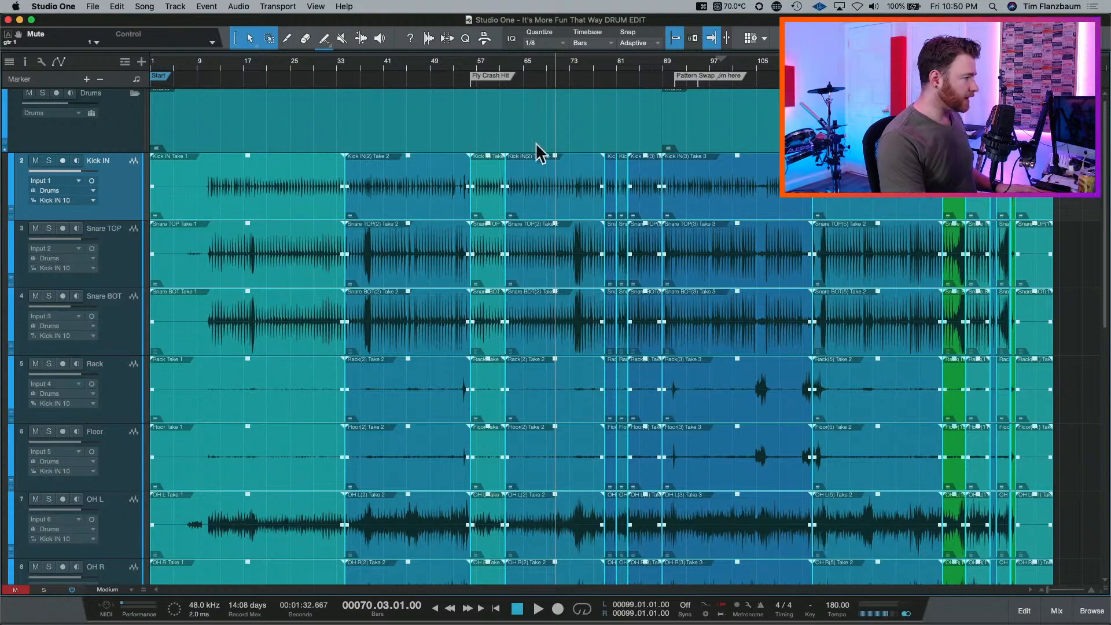
Inspect the crossfade from Take 1 into Take 2 just before bar 34 beat 3 across the drum tracks.
scroll(44, 188, up, 1)
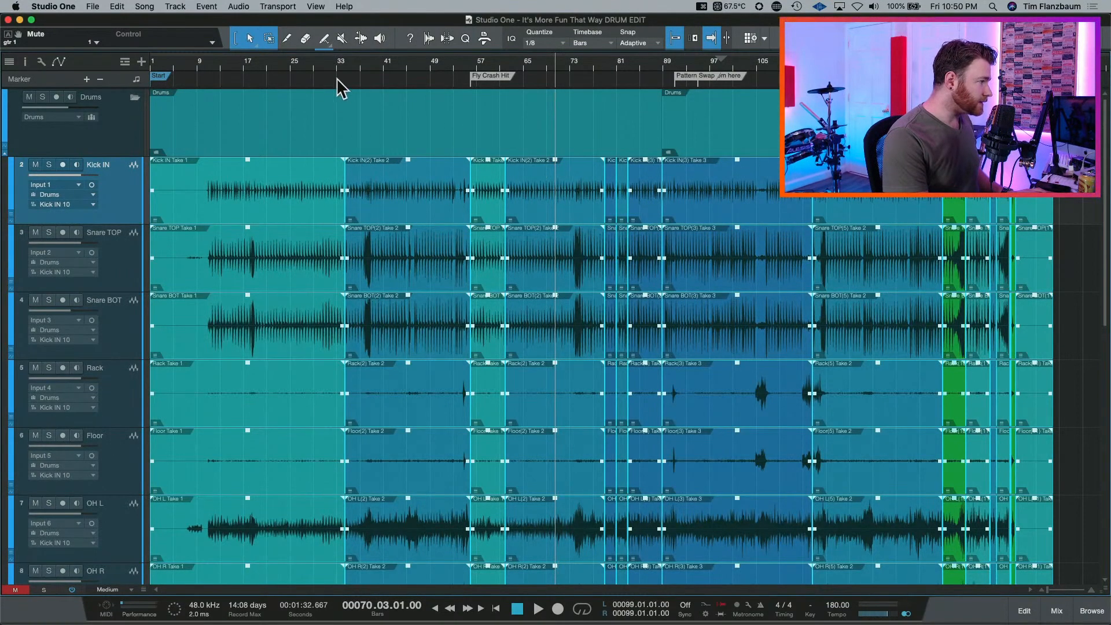
drag(347, 66, 350, 133)
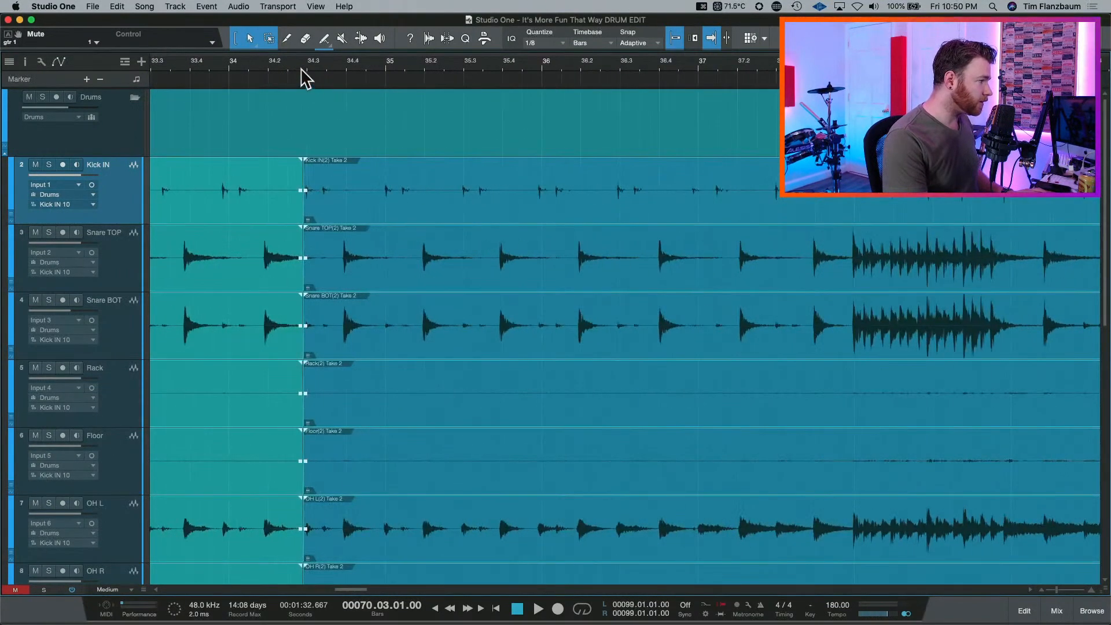
drag(300, 67, 501, 265)
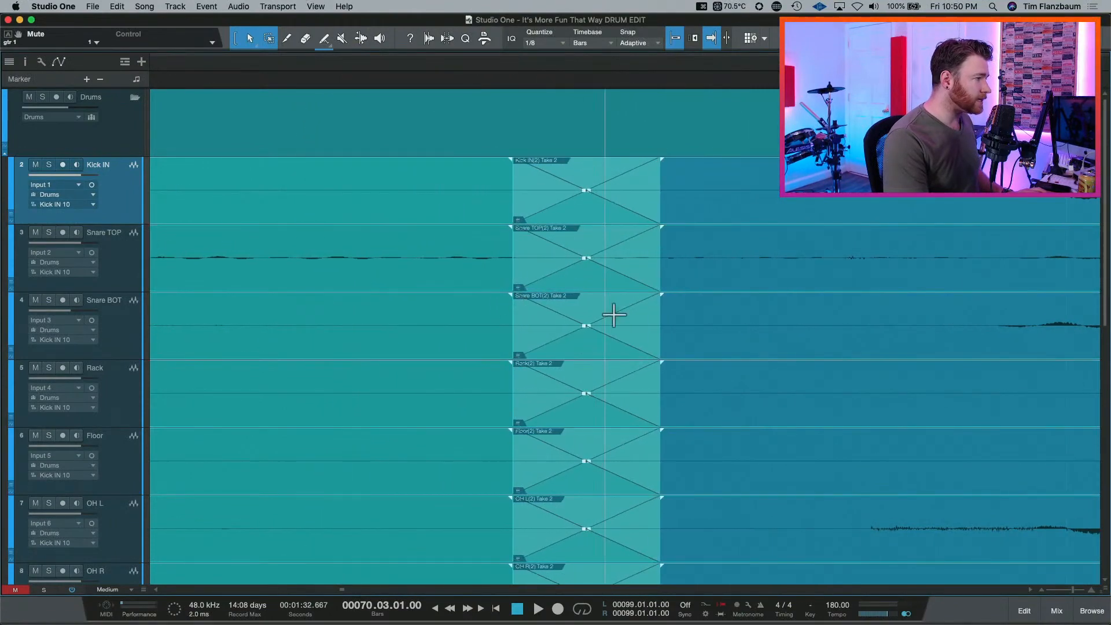
drag(567, 67, 554, 11)
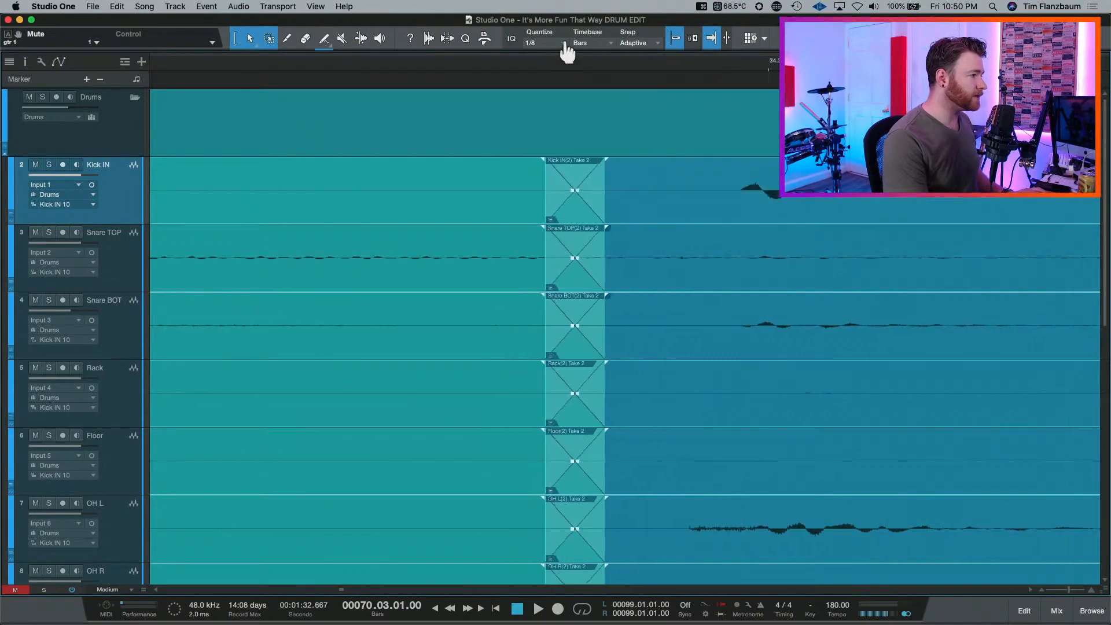
drag(544, 67, 529, 9)
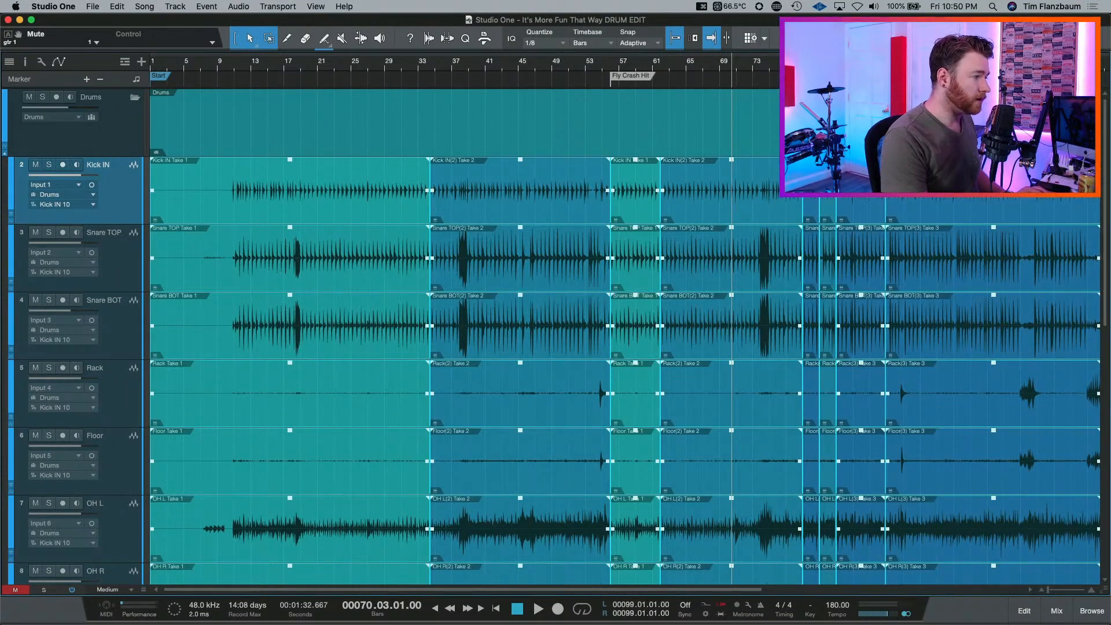
Inspect the crossfade from Take 2 into Take 3 just before bar 79 against the first kick hit.
scroll(801, 186, up, 15)
scroll(764, 227, right, 1)
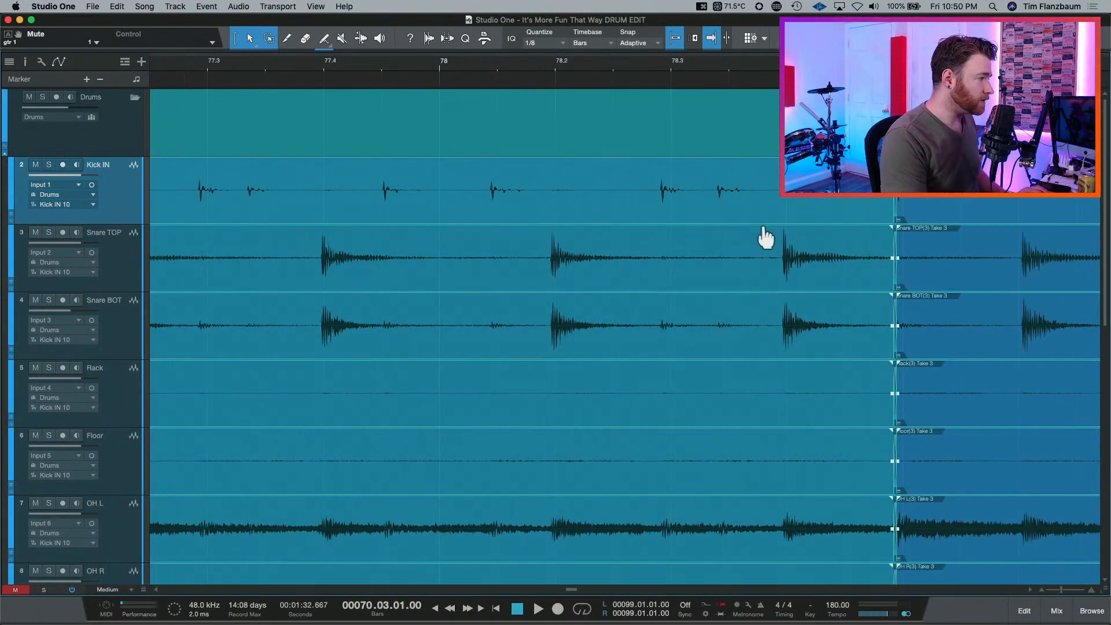
scroll(764, 239, right, 3)
scroll(455, 115, up, 6)
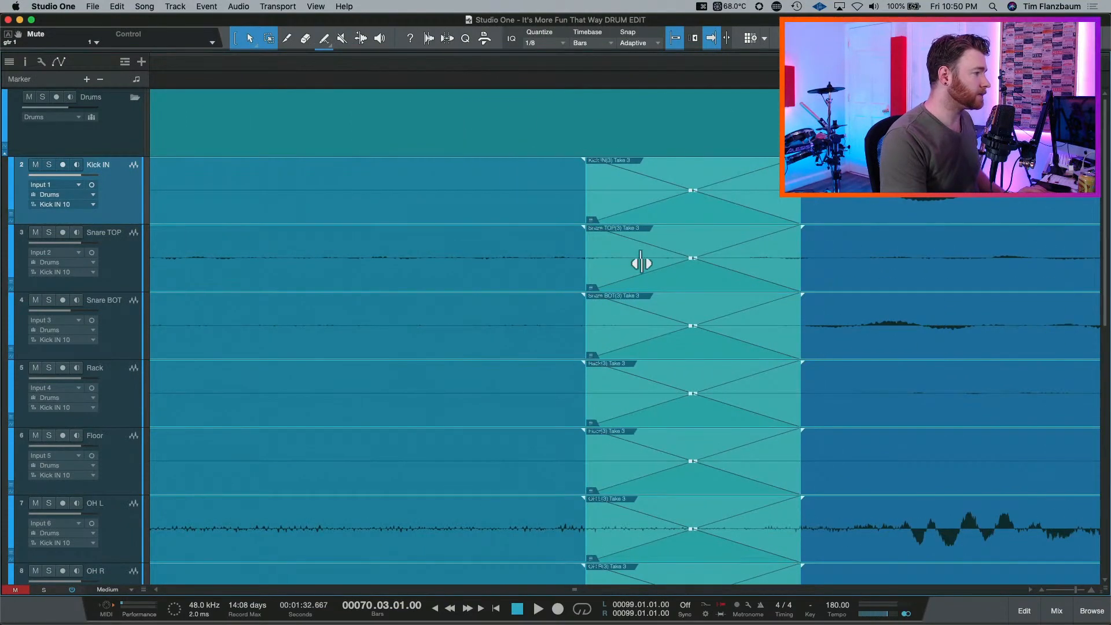
key(w)
key(w)
key(w)
key(w)
key(w)
key(w)
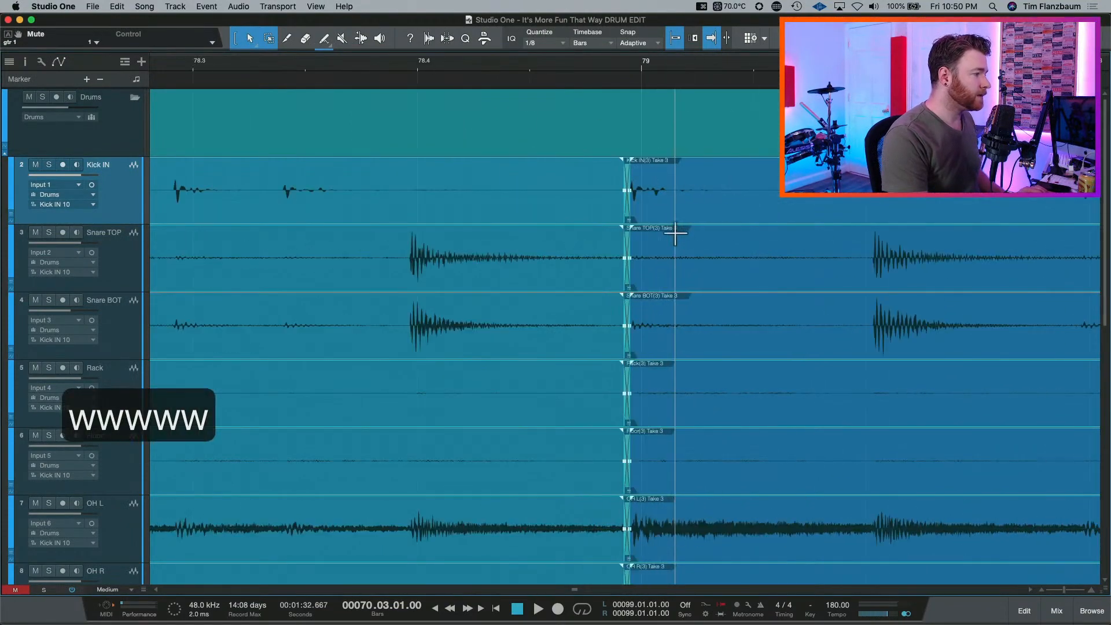
key(w)
key(w)
key(w)
Undo the last two edits and shift the Take 3 to Take 2 crossfade at bar 81 earlier, ahead of the downbeat kick hit.
scroll(857, 122, up, 6)
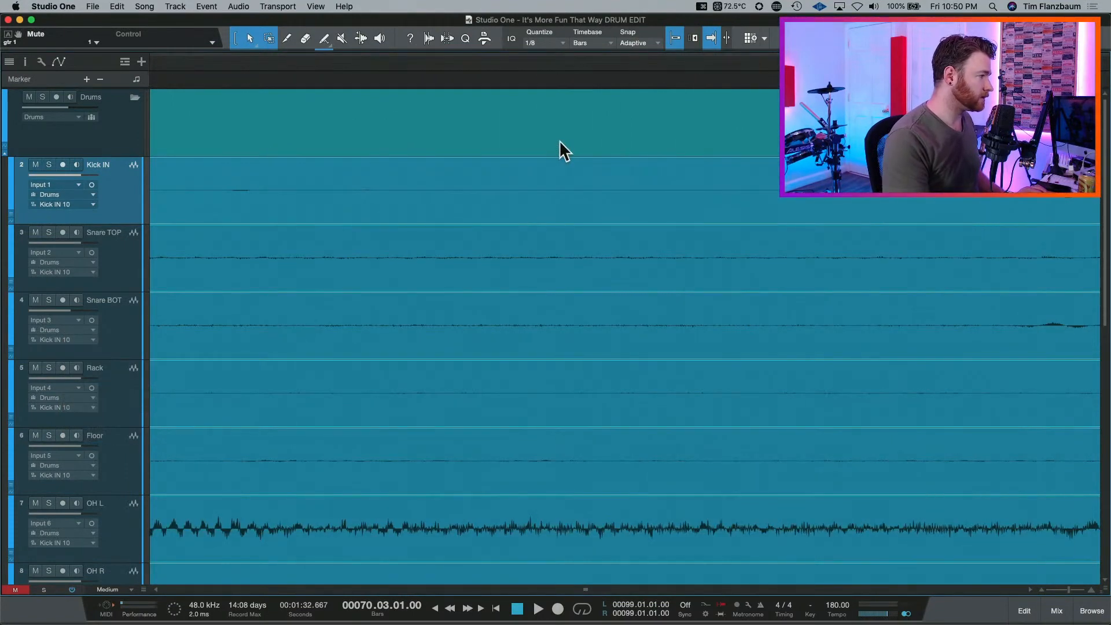
scroll(559, 140, left, 6)
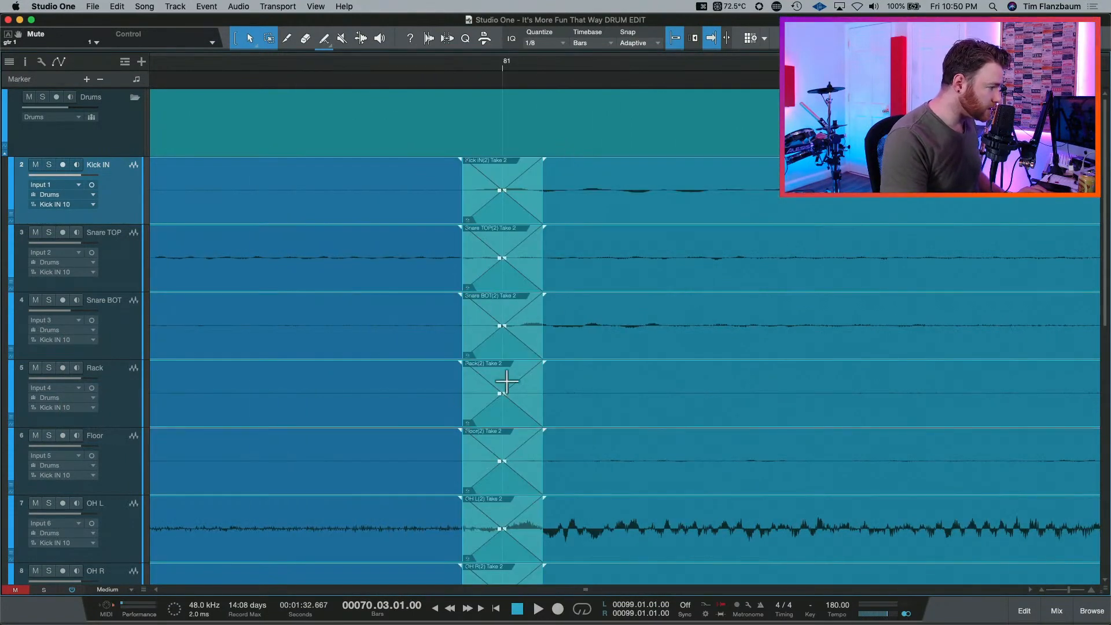
drag(508, 556, 497, 549)
key(cmd+z)
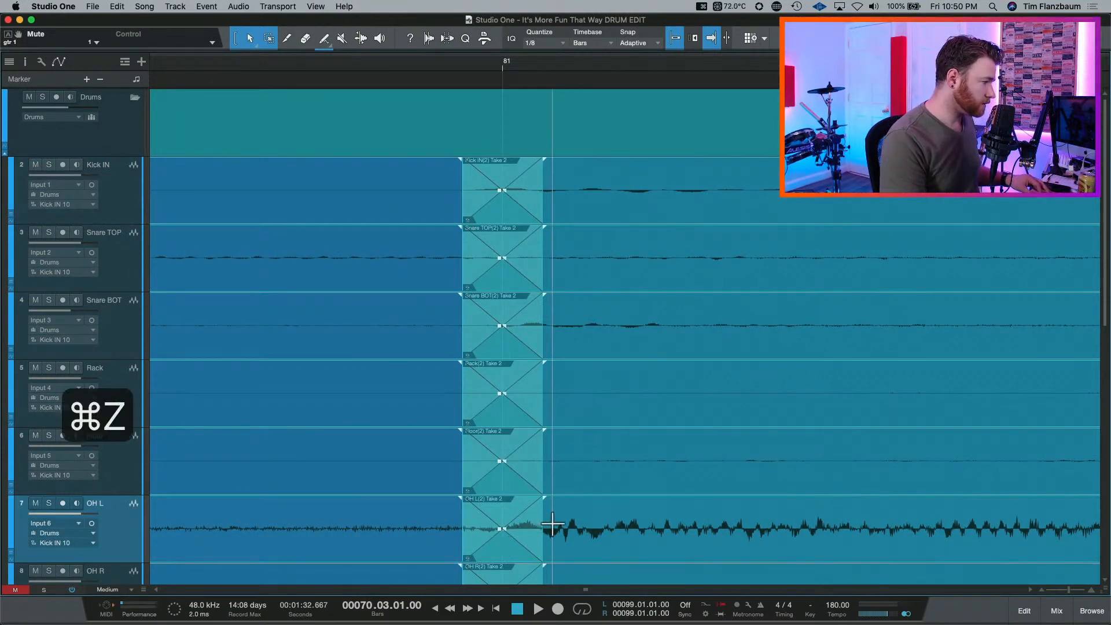
key(cmd+z)
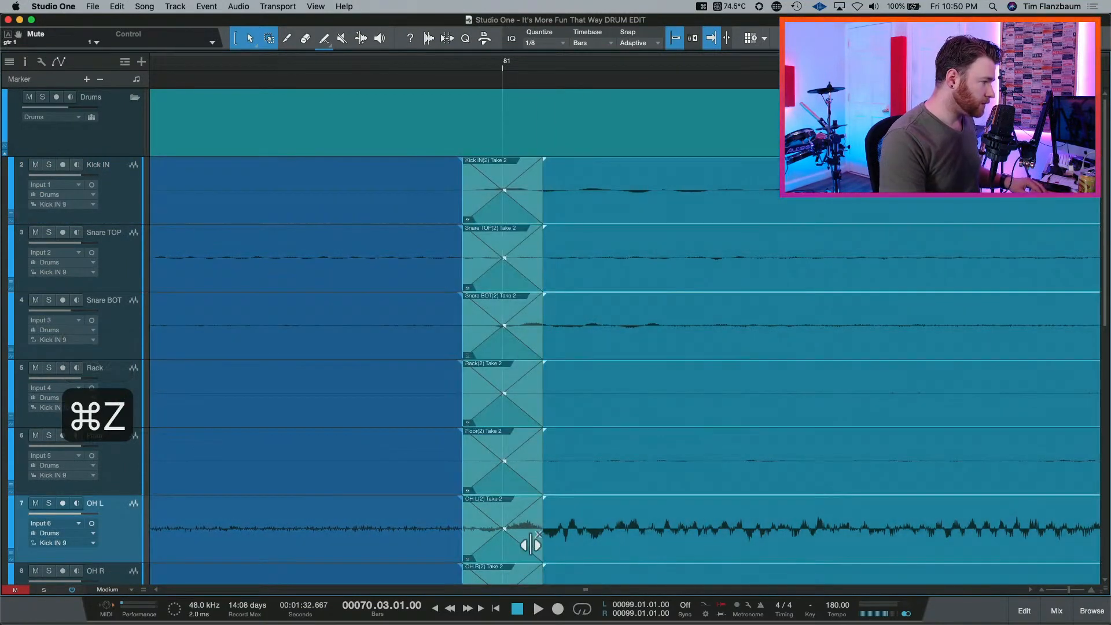
drag(508, 548, 355, 523)
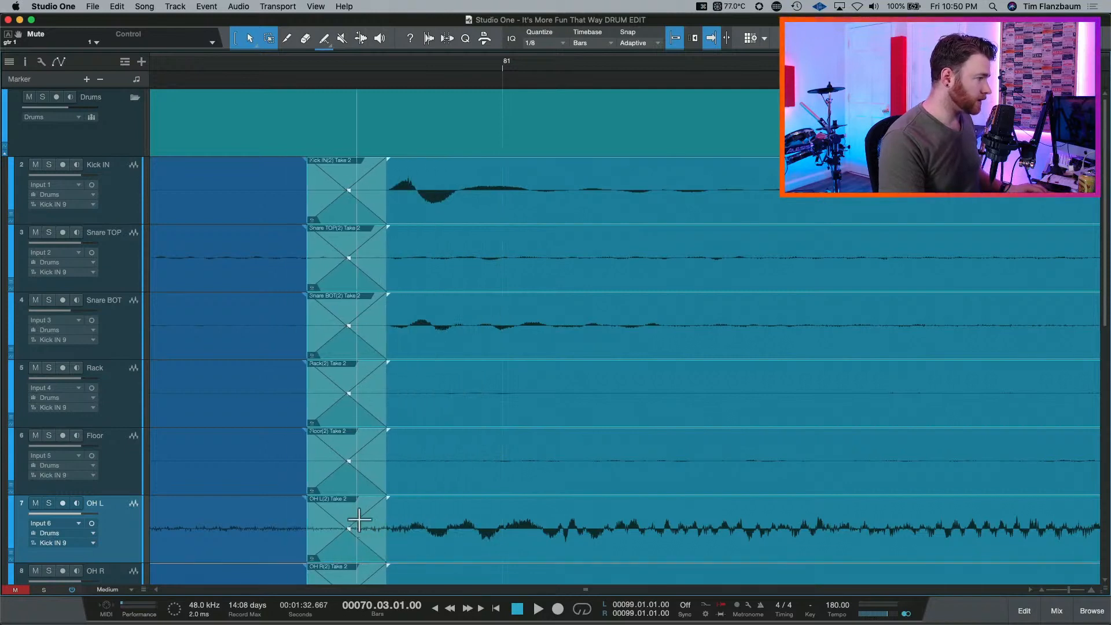
Examine the shifted bar 81 crossfade against the surrounding drum hits and the rest of the comp.
key(w)
key(w)
key(w)
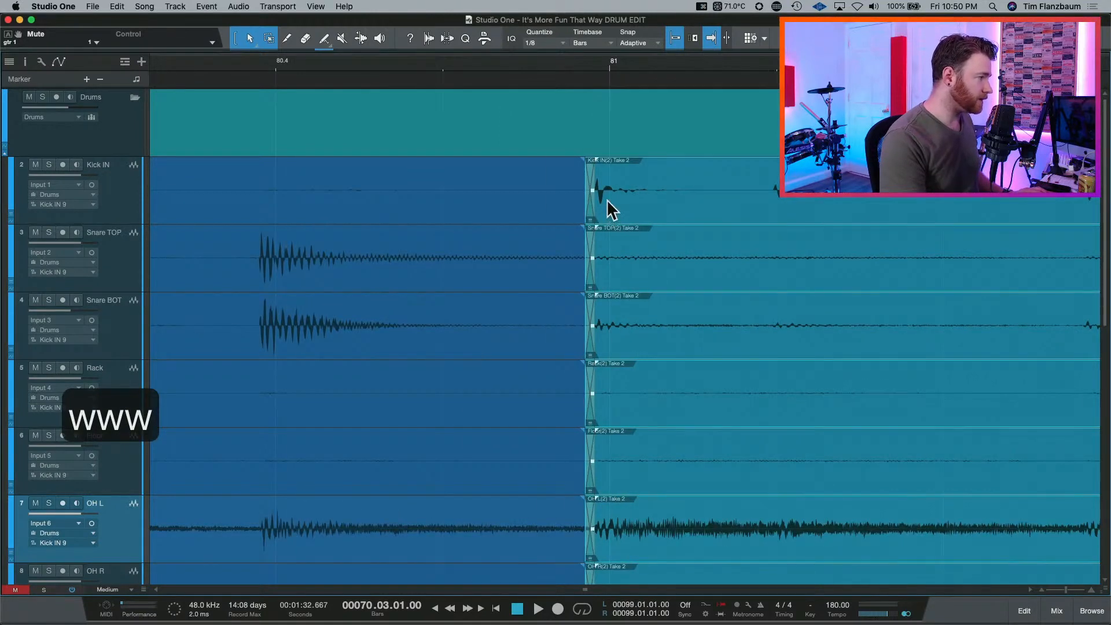
key(e)
key(e)
key(w)
key(w)
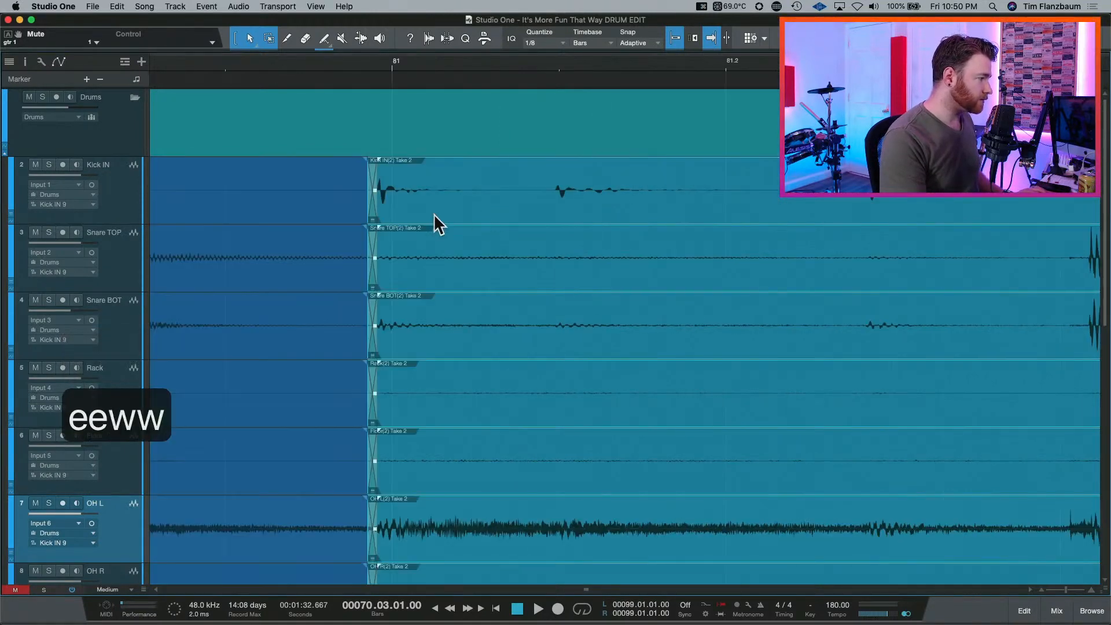
key(w)
key(w)
key(w)
key(w)
key(w)
key(w)
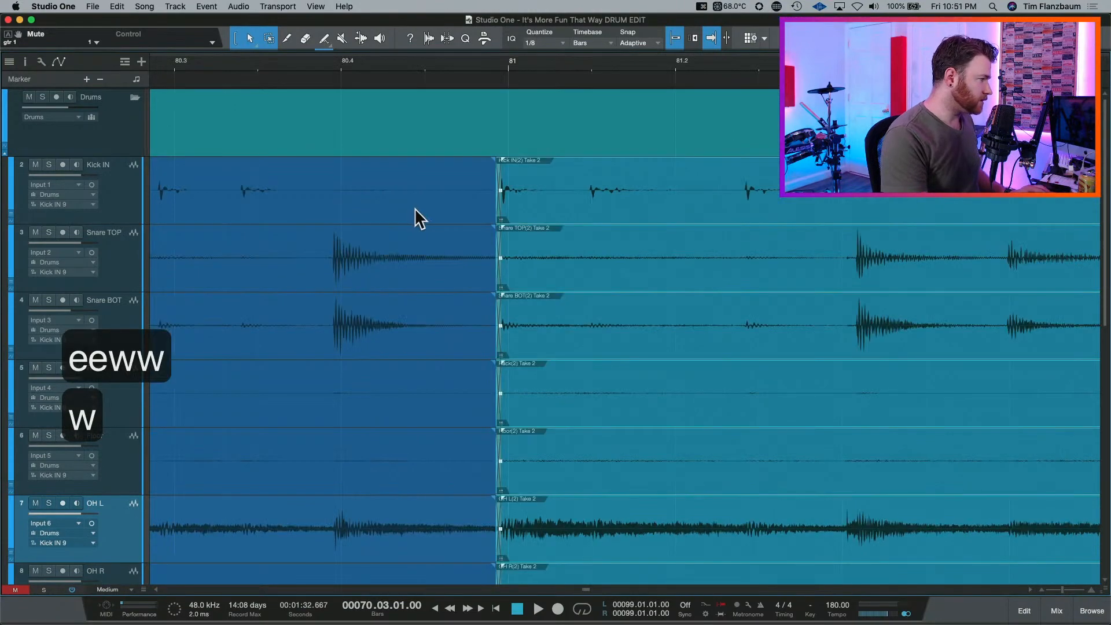
key(w)
key(w)
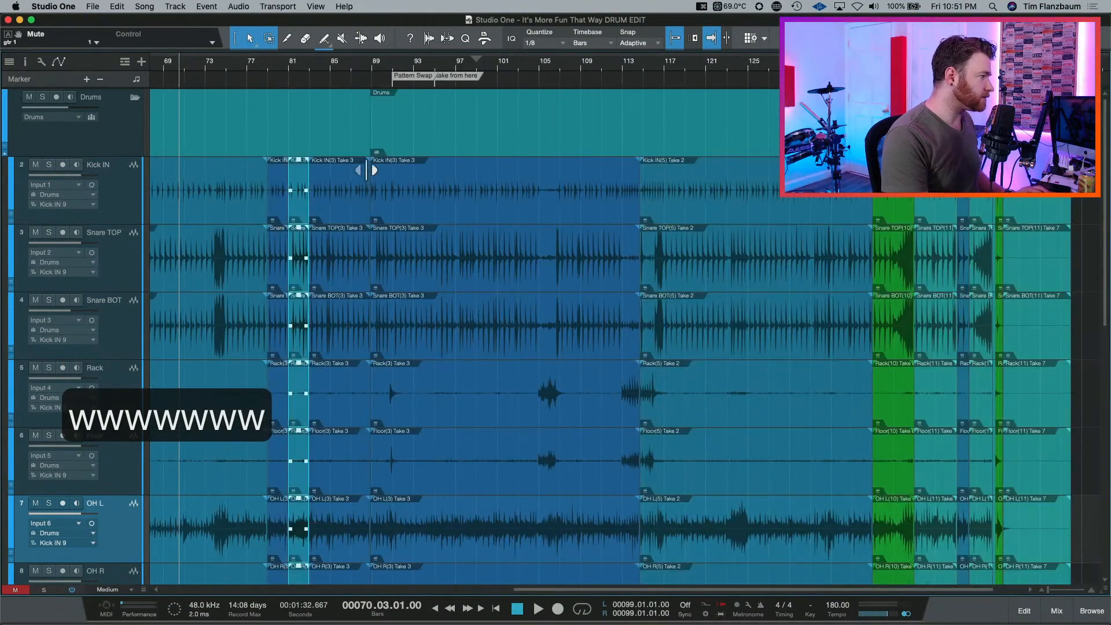
Select the Take 3 drum events at bar 79, locate the playhead at their start, and examine the crossfade there.
drag(271, 63, 265, 191)
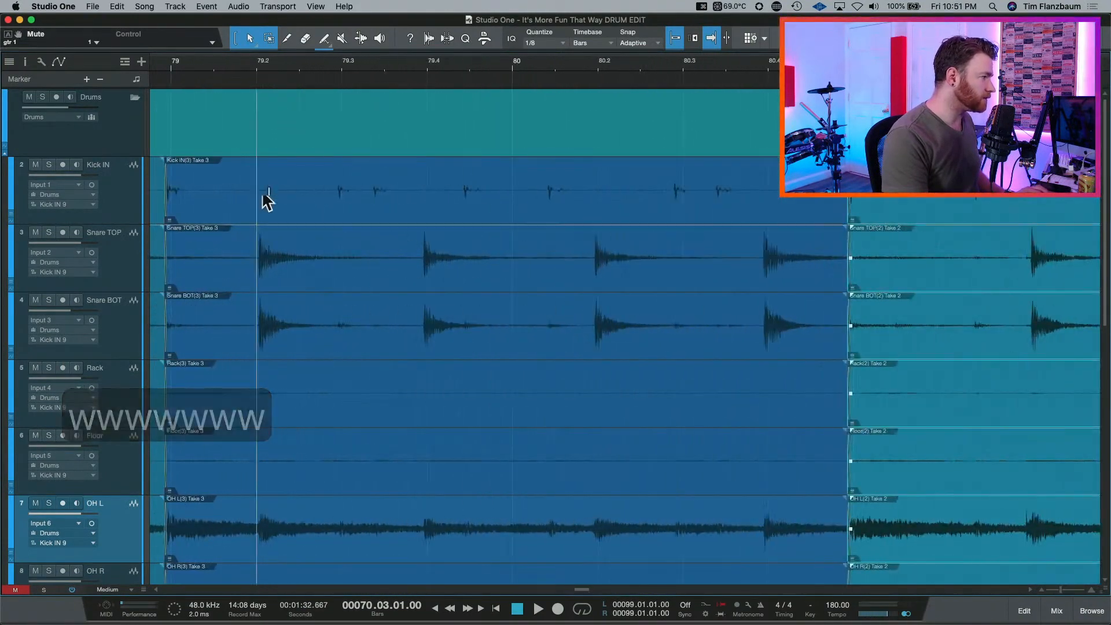
scroll(271, 219, left, 3)
click(344, 206)
key(e)
key(w)
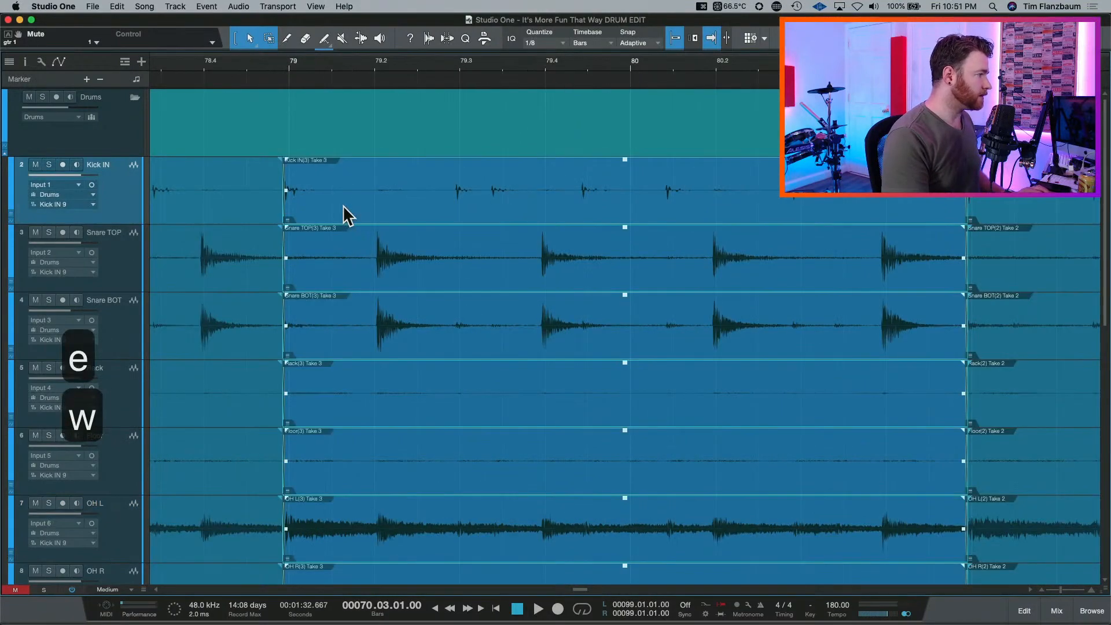
key(l)
key(e)
key(e)
key(e)
key(e)
key(e)
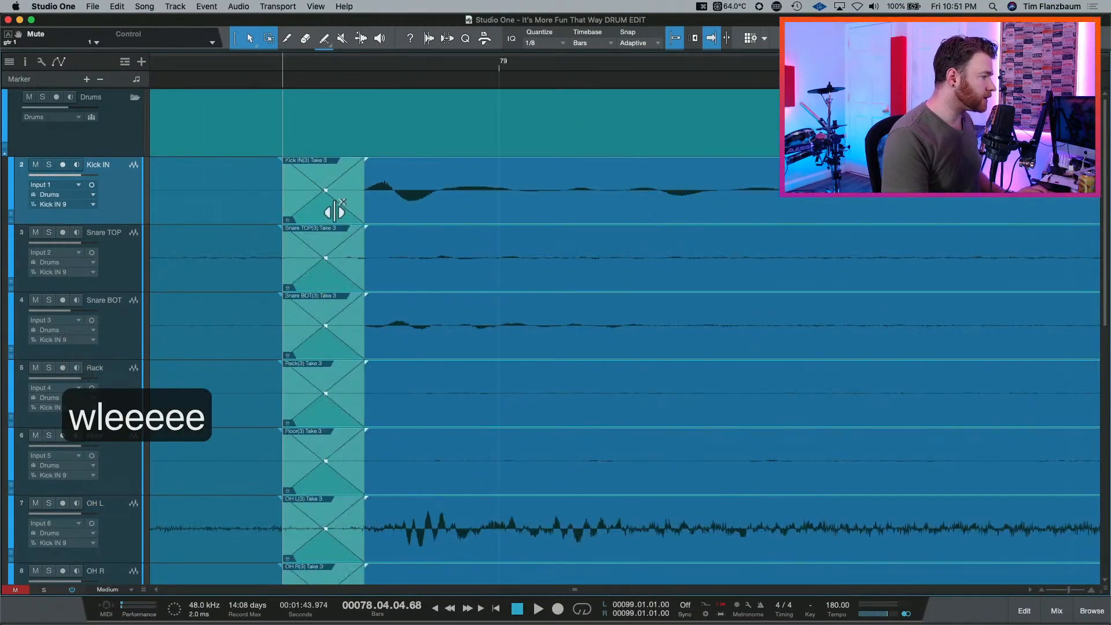
scroll(365, 268, down, 4)
scroll(366, 269, up, 4)
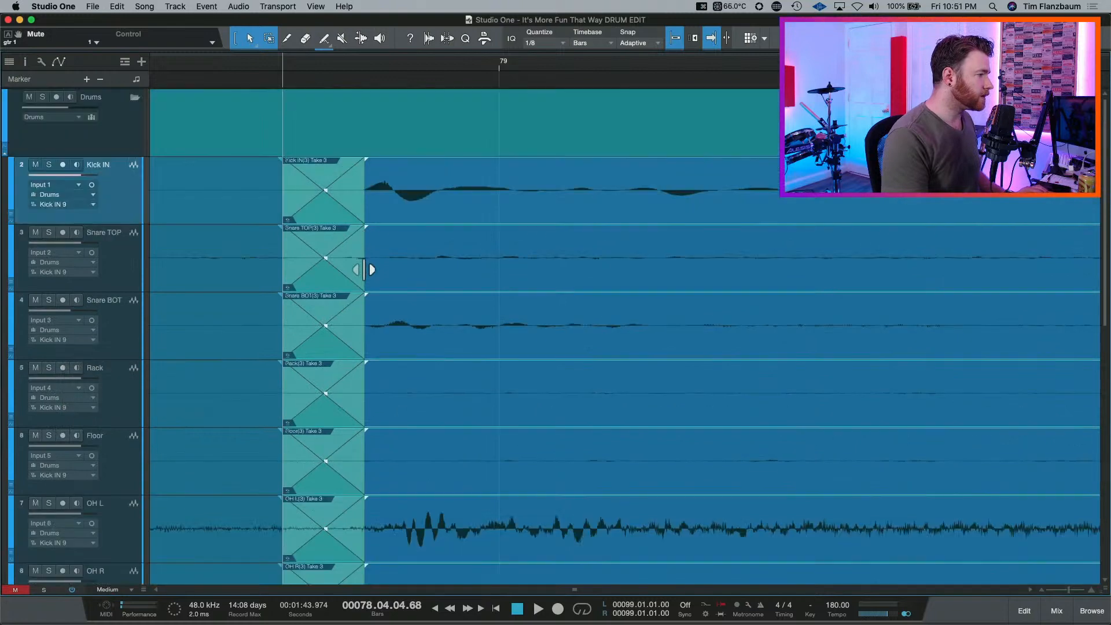
Step the playhead forward through the transients of the bar 79 Take 3 section to bar 79 beat 4.
key(w)
key(w)
key(w)
key(w)
key(w)
key(w)
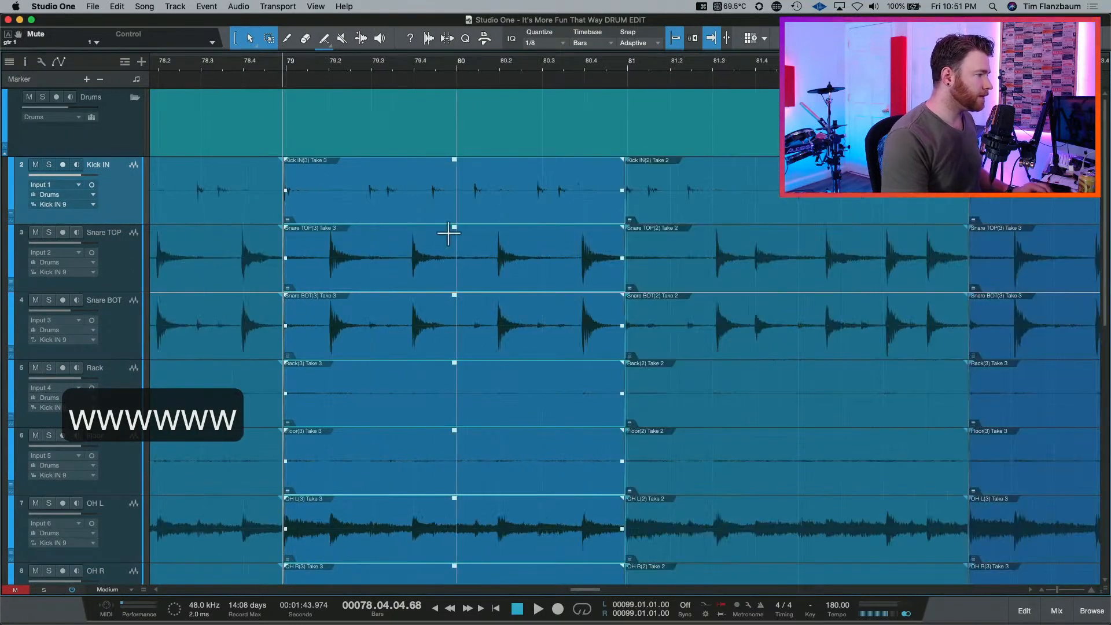
key(Tab)
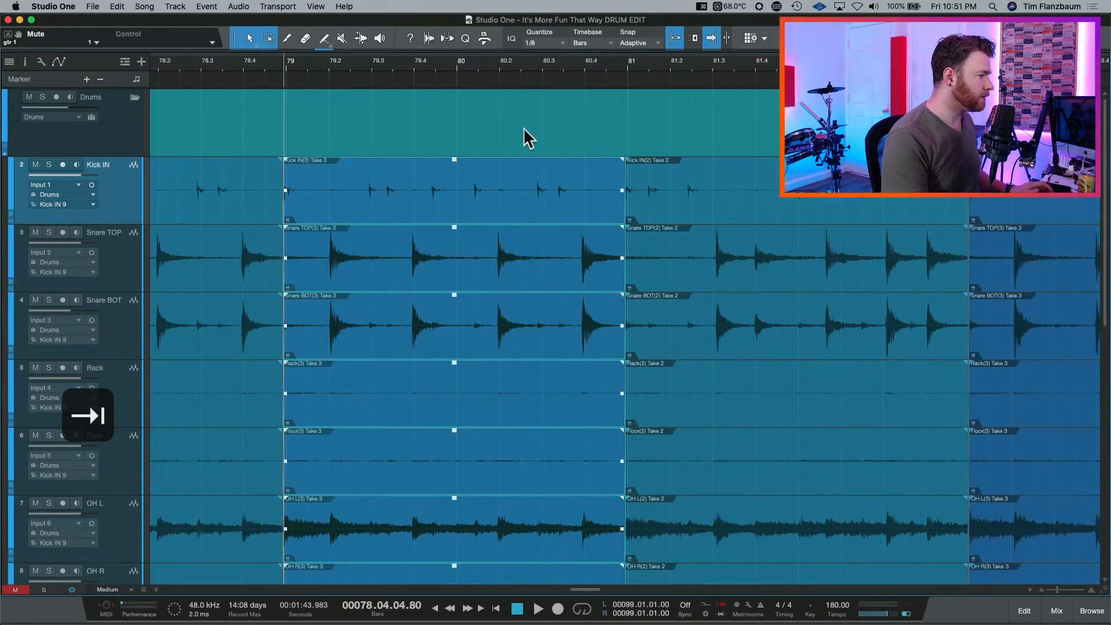
key(Tab)
key(Tab)
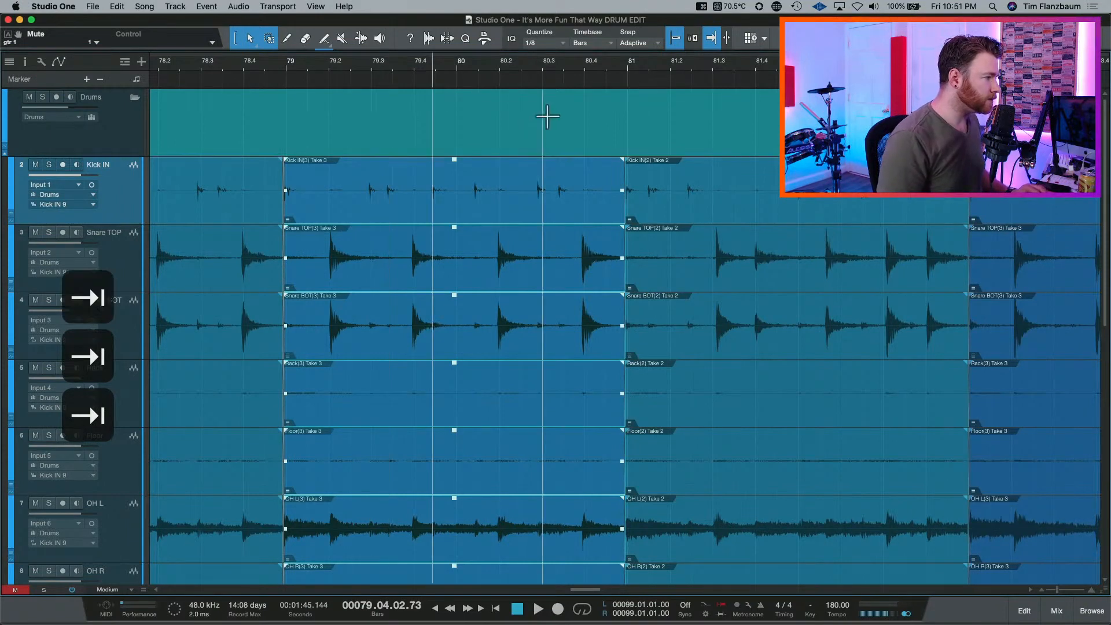
Select the Take 2 drum events at bar 81, locate the playhead at their start, and check the crossfade before the kick.
key(Right)
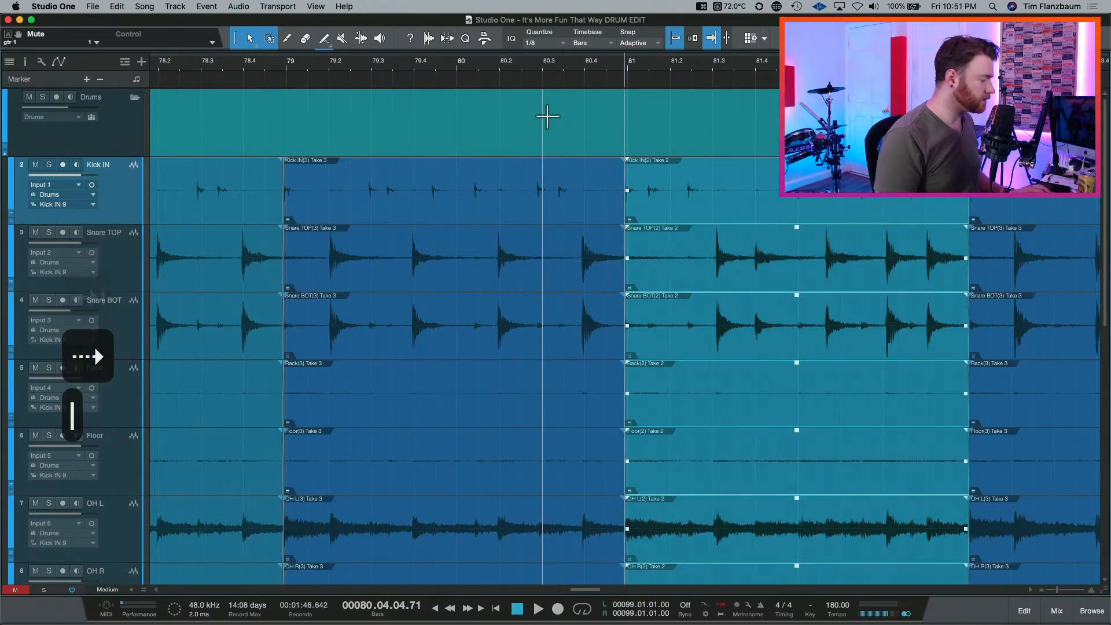
key(e)
key(e)
key(e)
key(e)
key(e)
key(e)
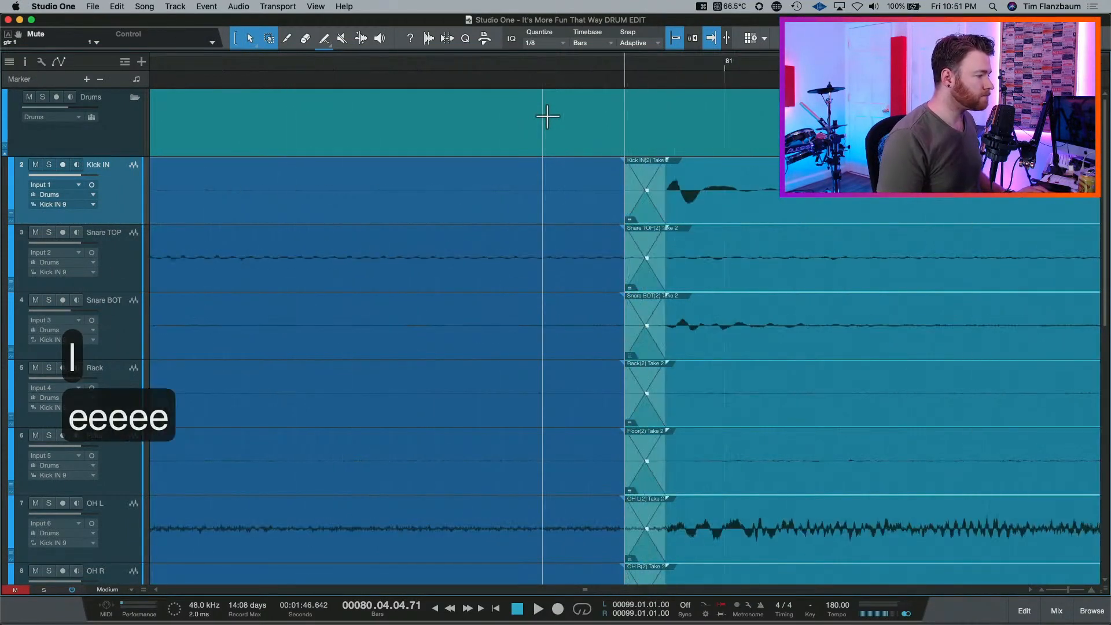
key(w)
key(w)
key(w)
key(w)
key(w)
key(w)
key(w)
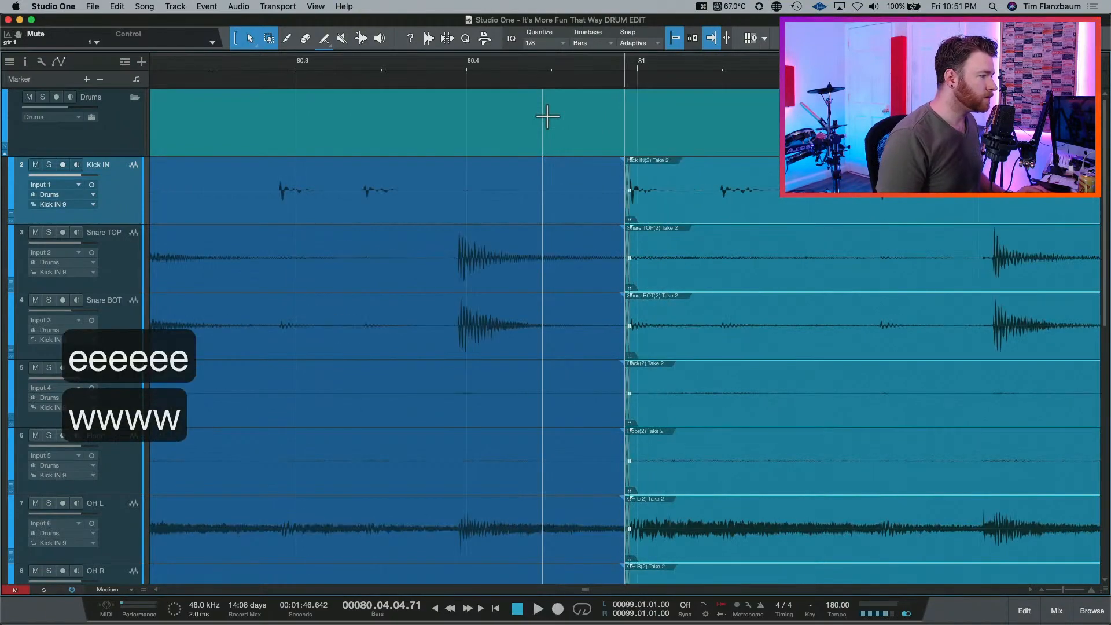
Select the Take 3 drum events at bar 83, locate the playhead at their start, and inspect the crossfade up close.
key(Right)
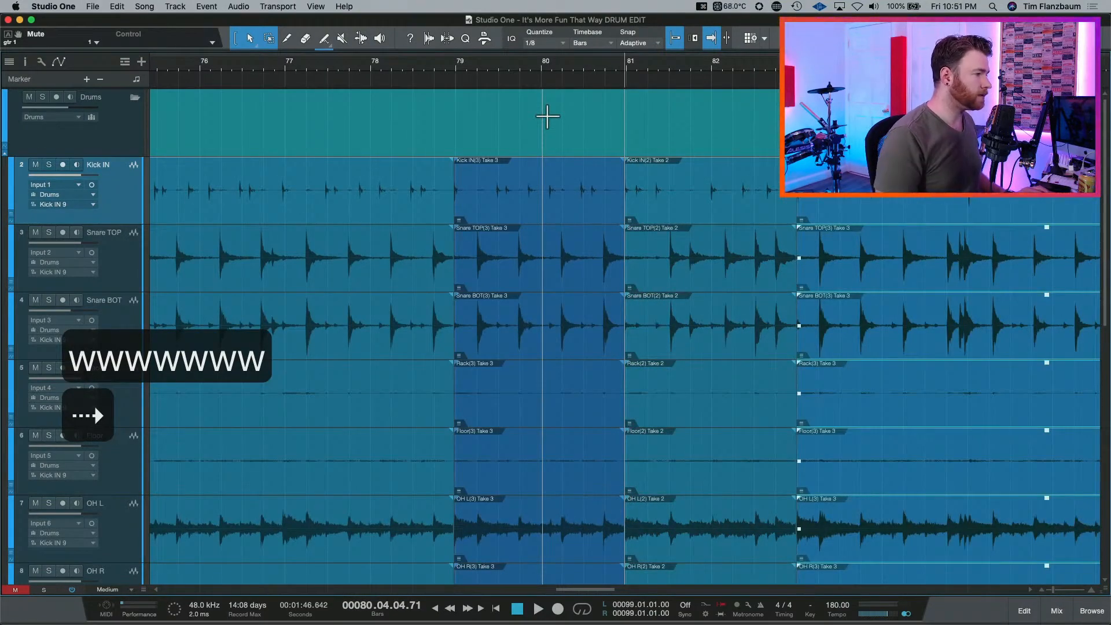
key(l)
key(e)
key(e)
key(e)
key(e)
key(e)
key(e)
key(e)
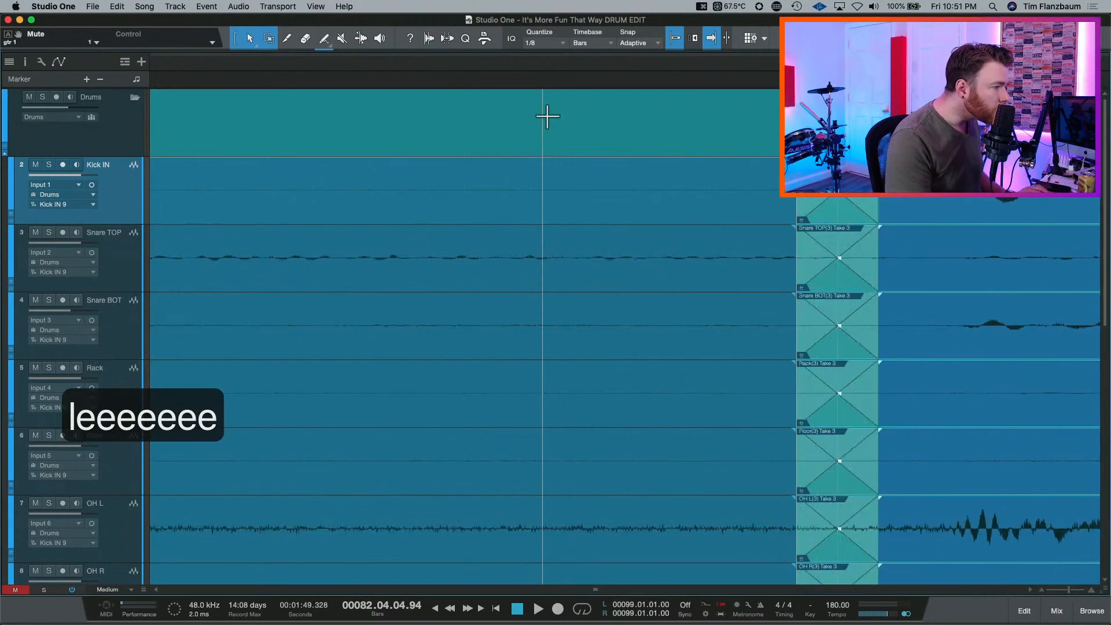
Shift the Take 2 to Take 3 crossfade at bar 83 later, so it ends just before the first kick hit.
scroll(607, 209, right, 5)
scroll(606, 208, down, 4)
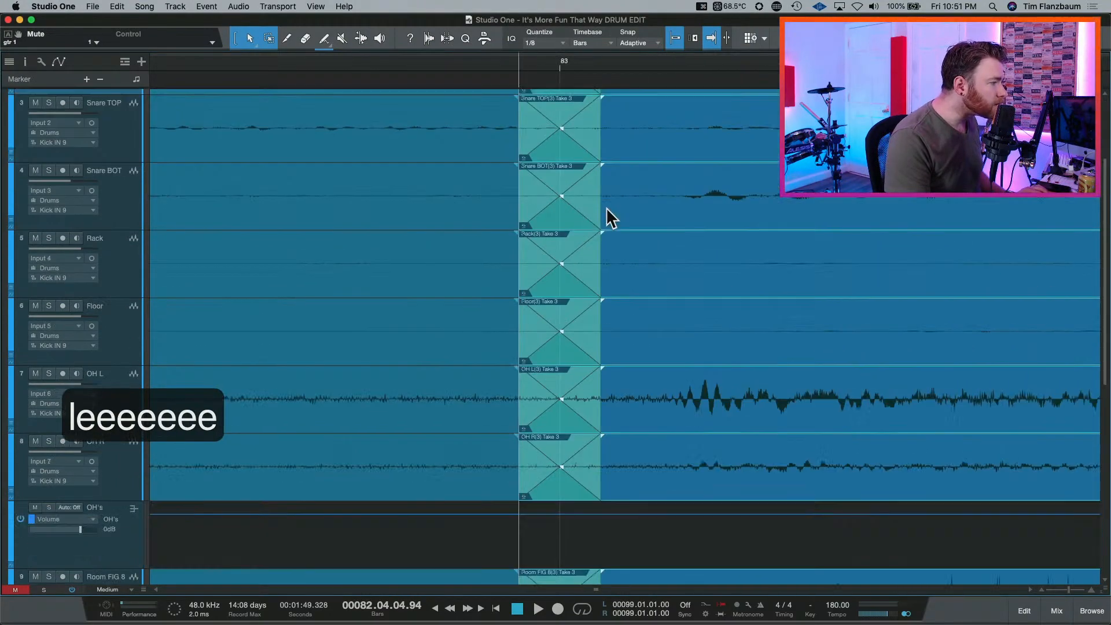
scroll(606, 209, up, 4)
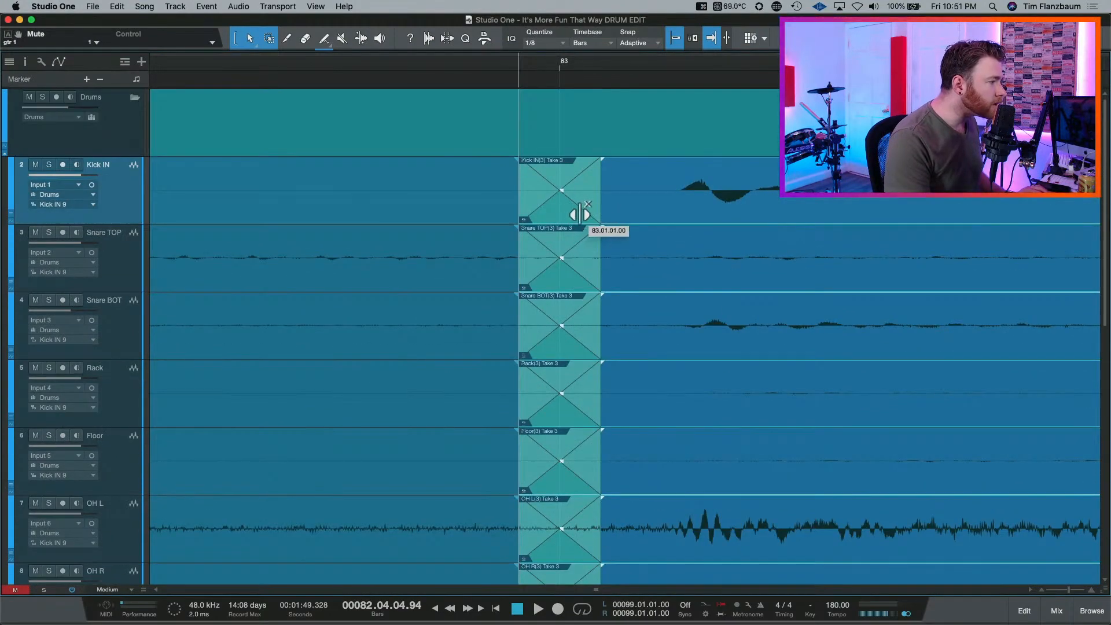
drag(580, 215, 640, 223)
Play the comp from bar 82 beat 2 to check the transition into Take 3 at bar 83.
key(w)
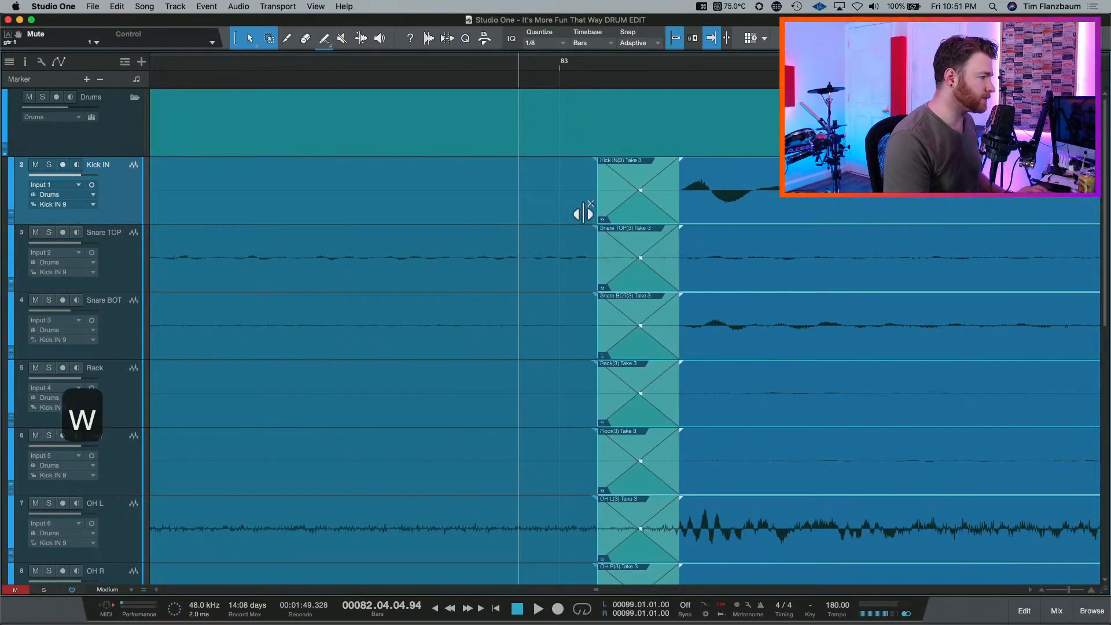
key(w)
key(w)
key(w)
key(w)
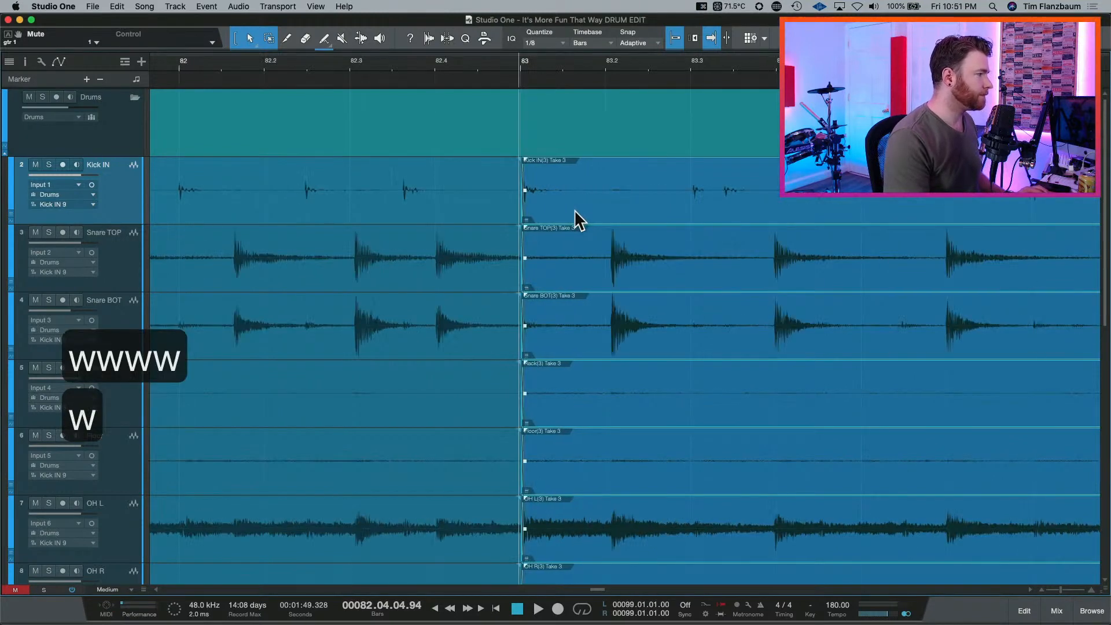
key(w)
click(410, 66)
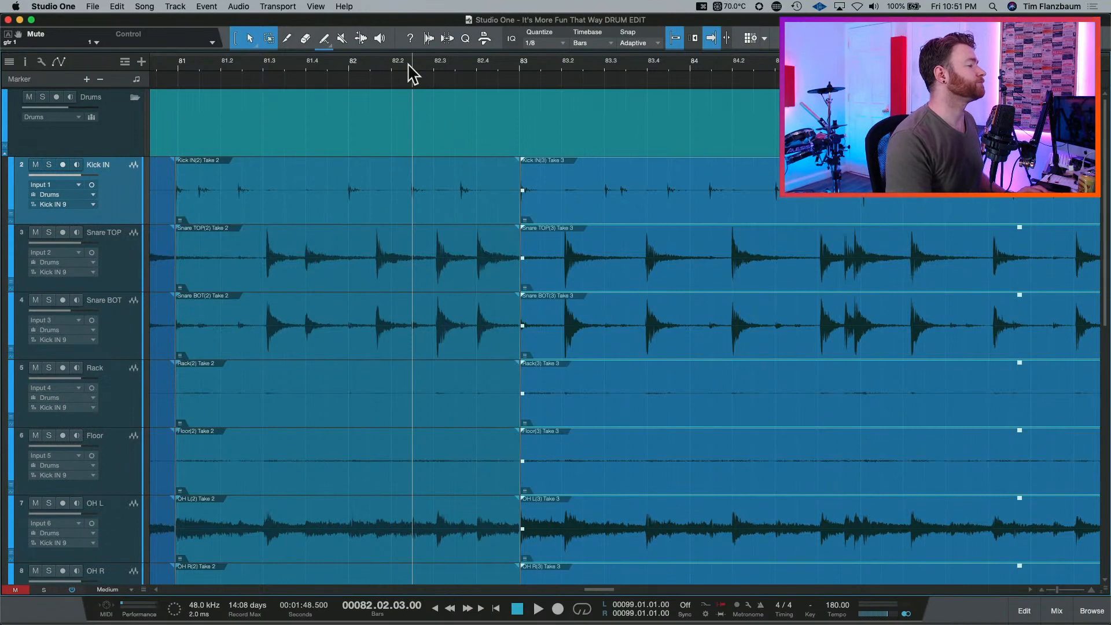
key(space)
key(space)
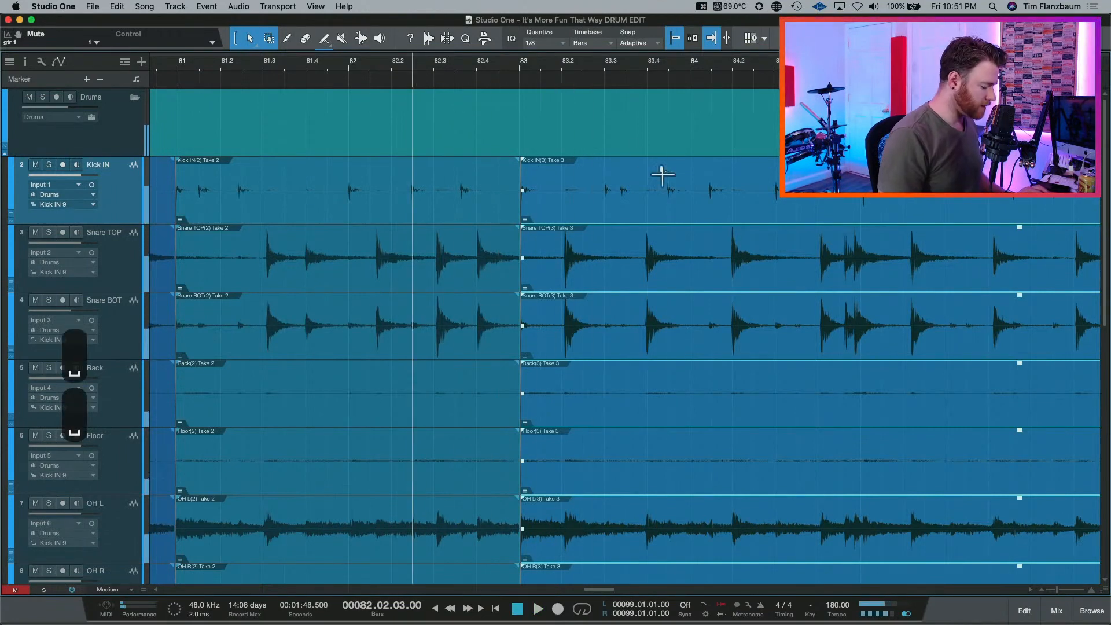
Select the Take 3 drum events that start just before bar 89, locate the playhead at their start, and inspect the crossfade.
key(Right)
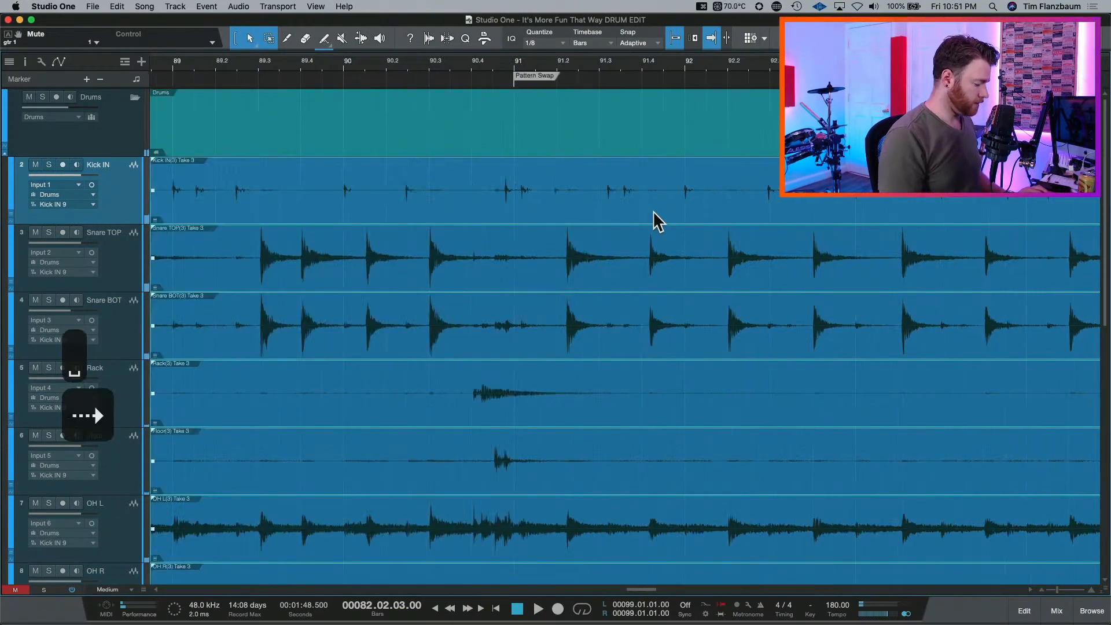
key(Left)
key(w)
key(w)
key(w)
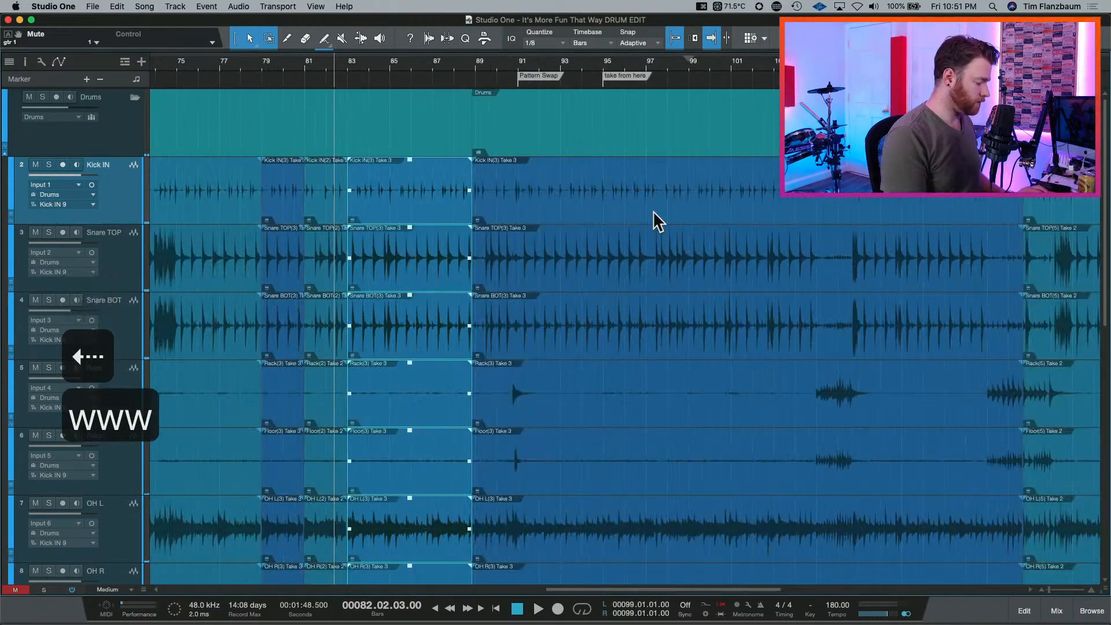
key(Right)
key(l)
key(e)
key(e)
key(e)
key(e)
key(e)
key(e)
key(e)
key(e)
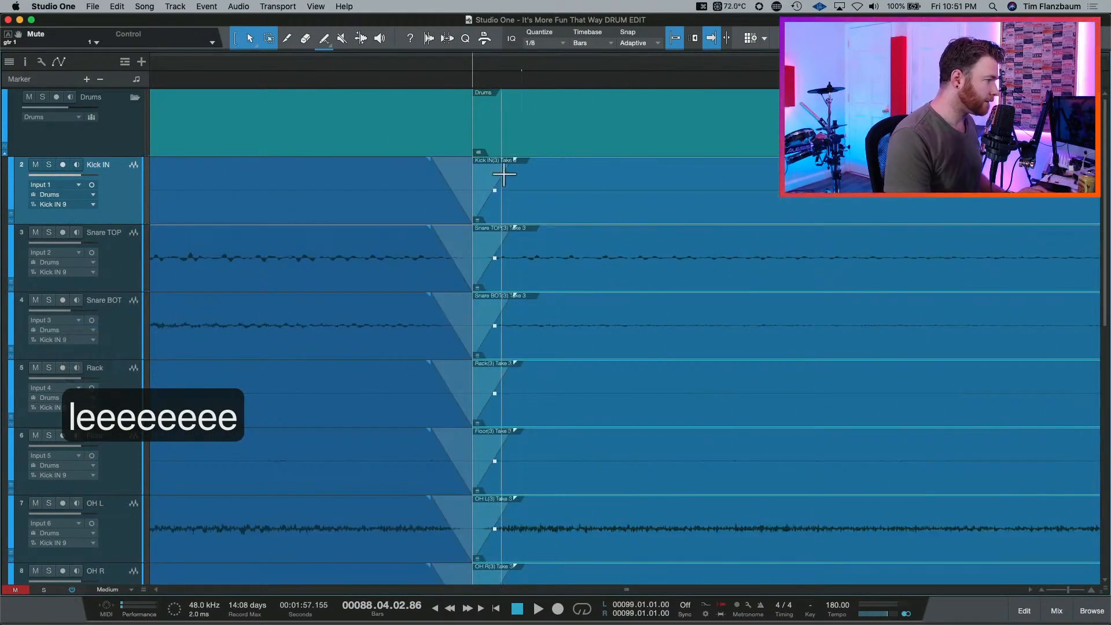
Clear the fades at the Take 3 join just before bar 89, and play across it from bar 88 beat 3.
drag(513, 163, 479, 280)
key(w)
key(w)
key(w)
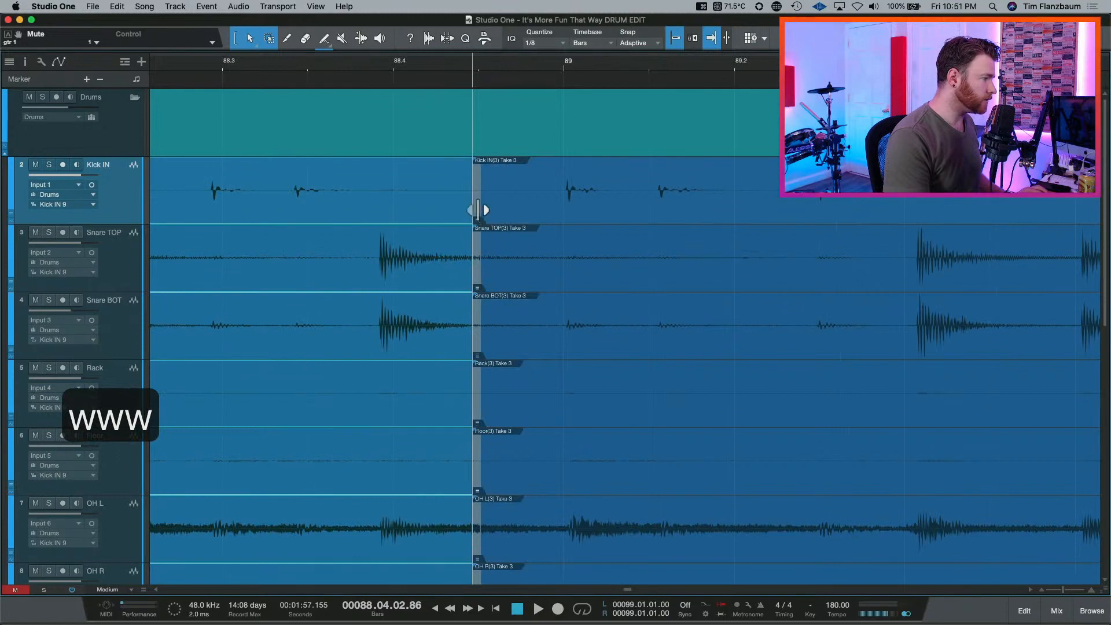
click(218, 67)
key(space)
key(space)
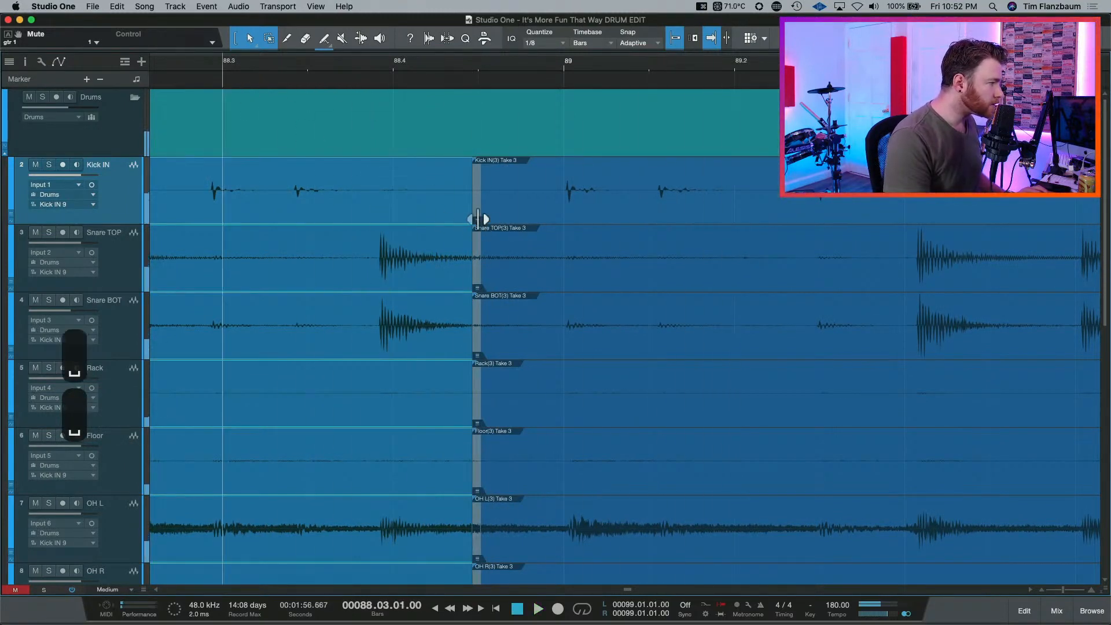
Close the gap between the two Take 3 sections and move their join later to bar 89.
drag(479, 211, 478, 199)
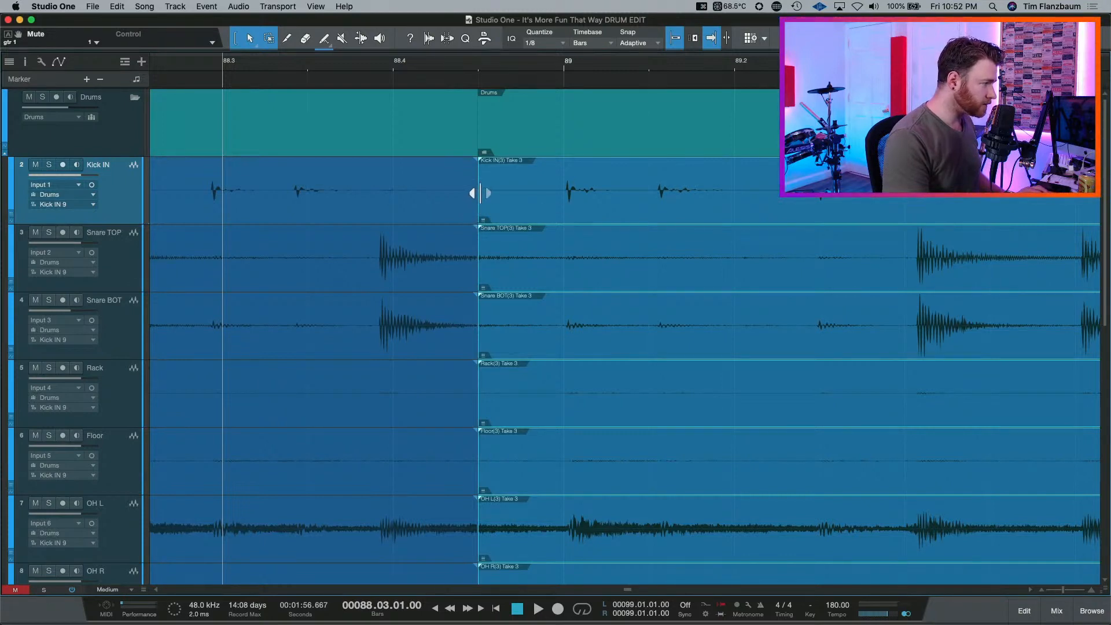
mouse_move(478, 194)
mouse_down()
mouse_move(440, 201)
mouse_move(498, 199)
mouse_move(434, 200)
mouse_move(470, 202)
mouse_up()
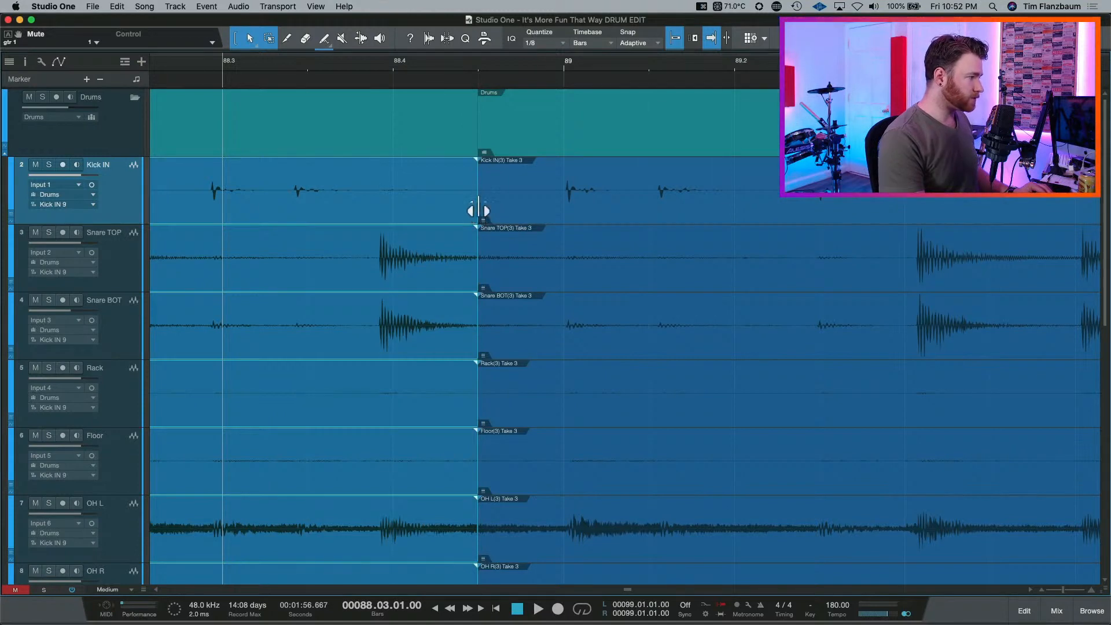
drag(490, 215, 552, 222)
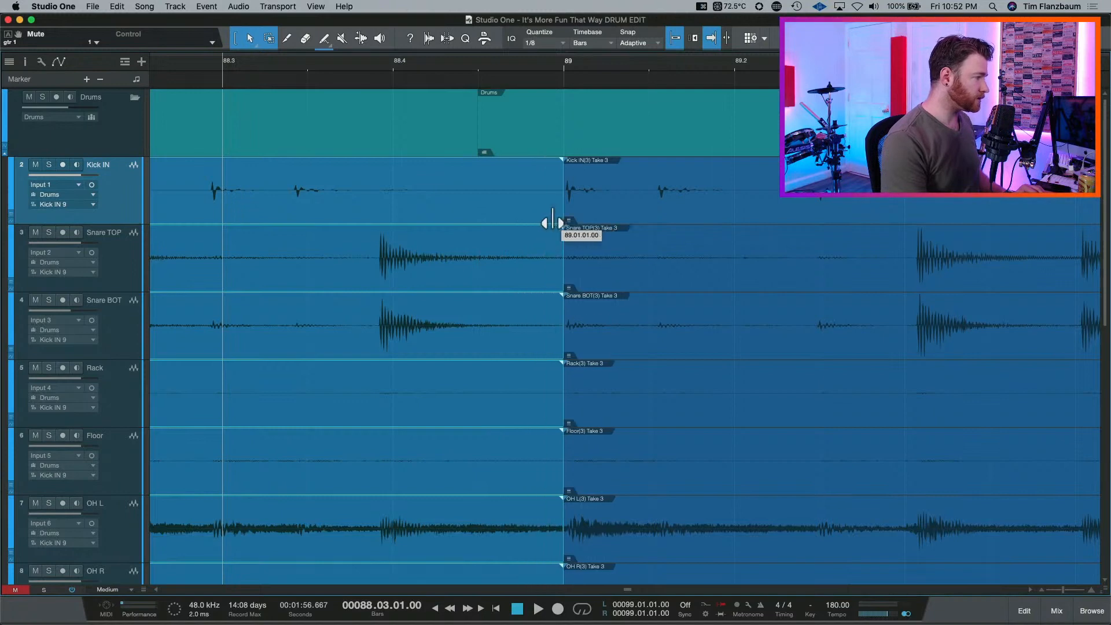
Play the comp from bar 88 beat 3 to check the moved join at bar 89.
click(270, 96)
key(space)
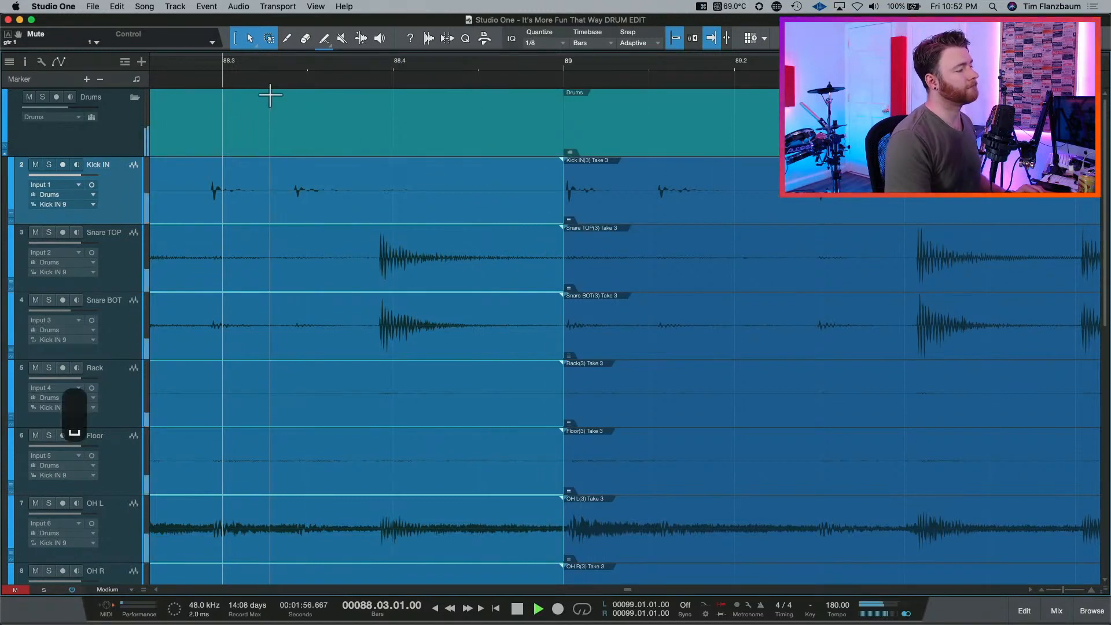
key(space)
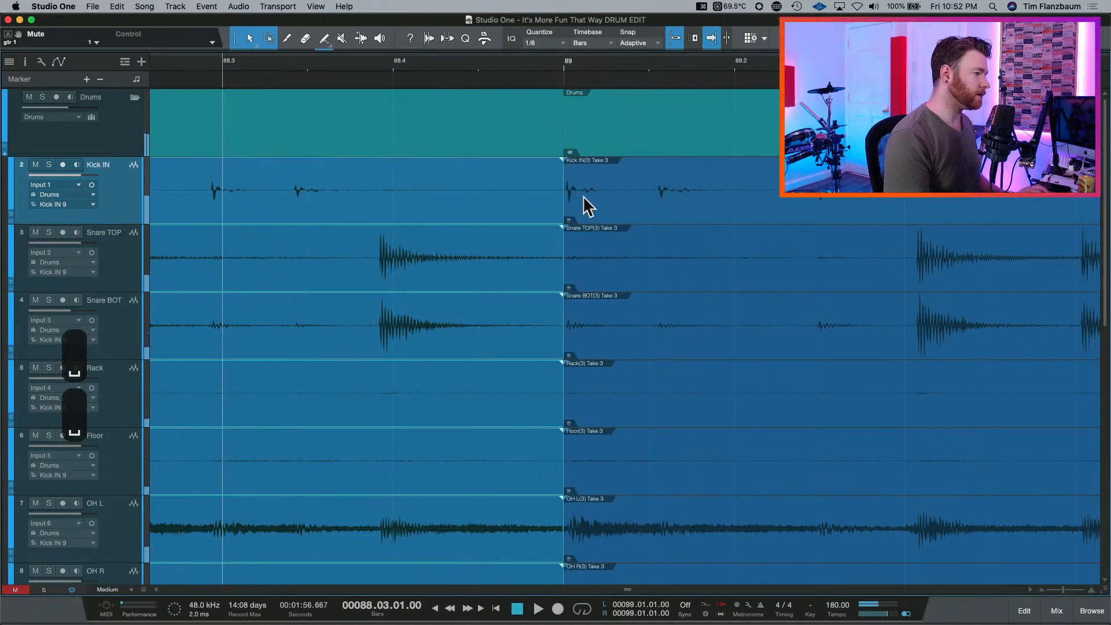
Locate the playhead at the bar 89 join and crossfade the two Take 3 sections across all drum tracks.
key(e)
key(w)
key(w)
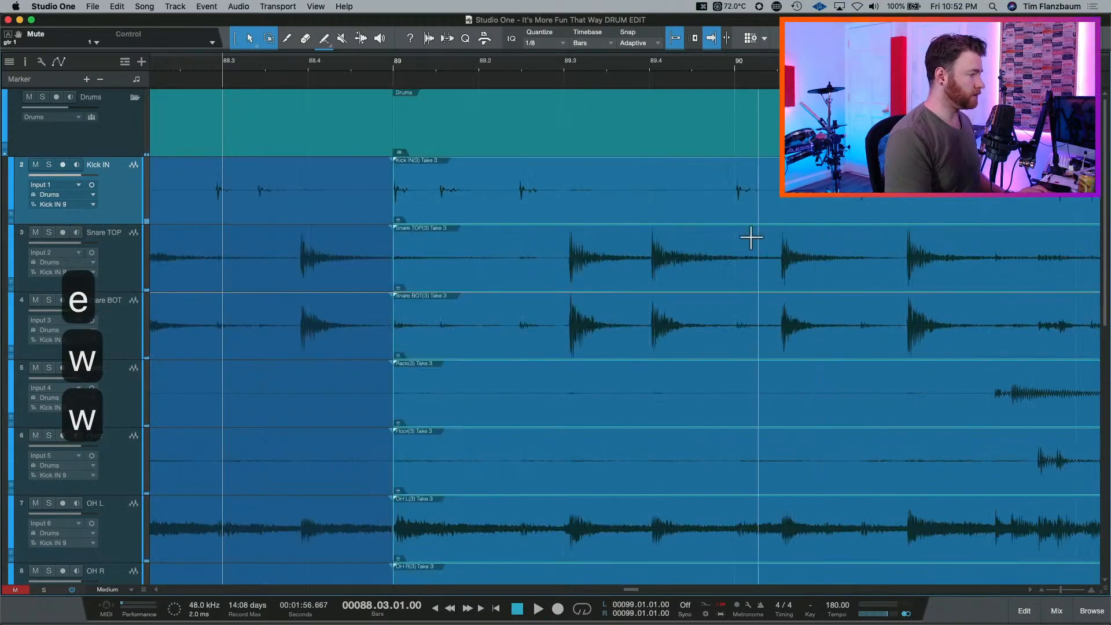
key(l)
key(e)
key(e)
key(e)
key(e)
key(e)
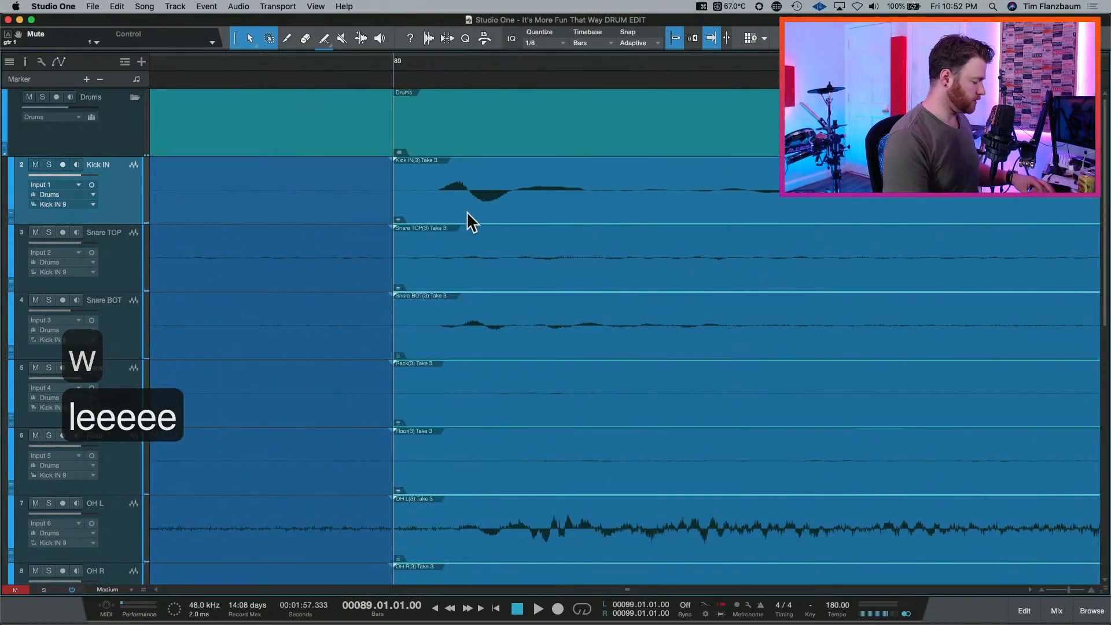
key(x)
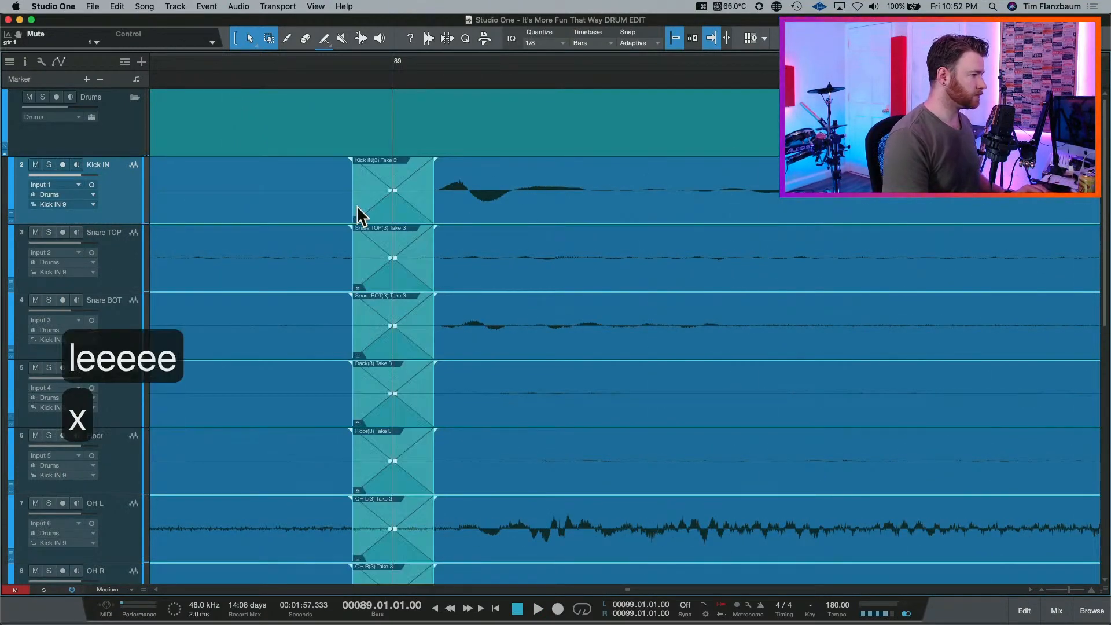
Play the comp from just before bar 88 beat 4 to check the new crossfade at bar 89.
key(w)
key(w)
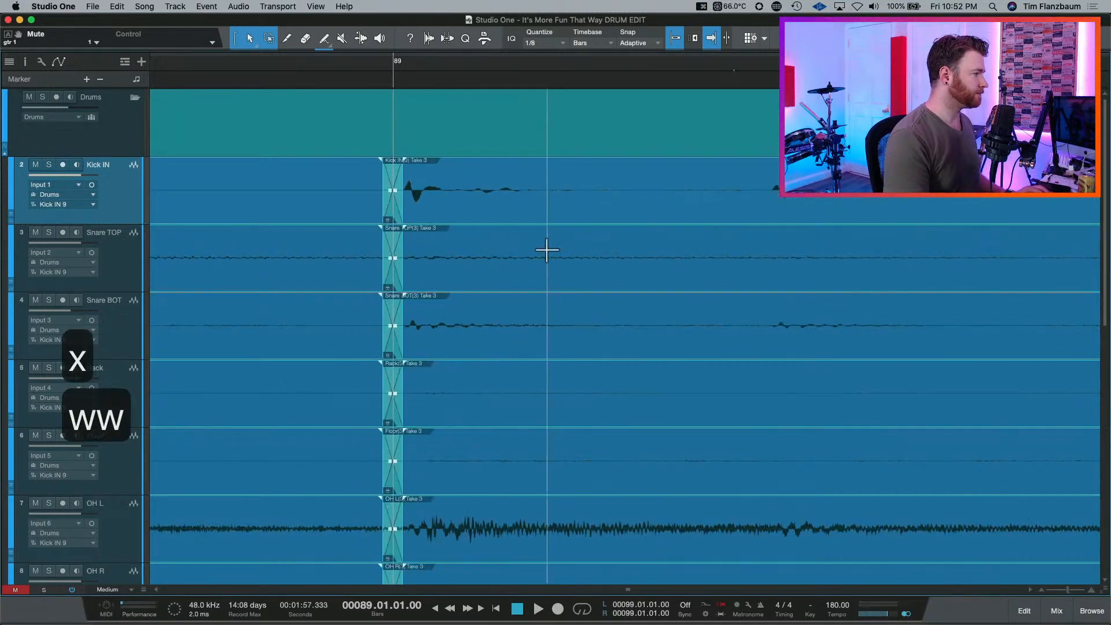
key(w)
key(w)
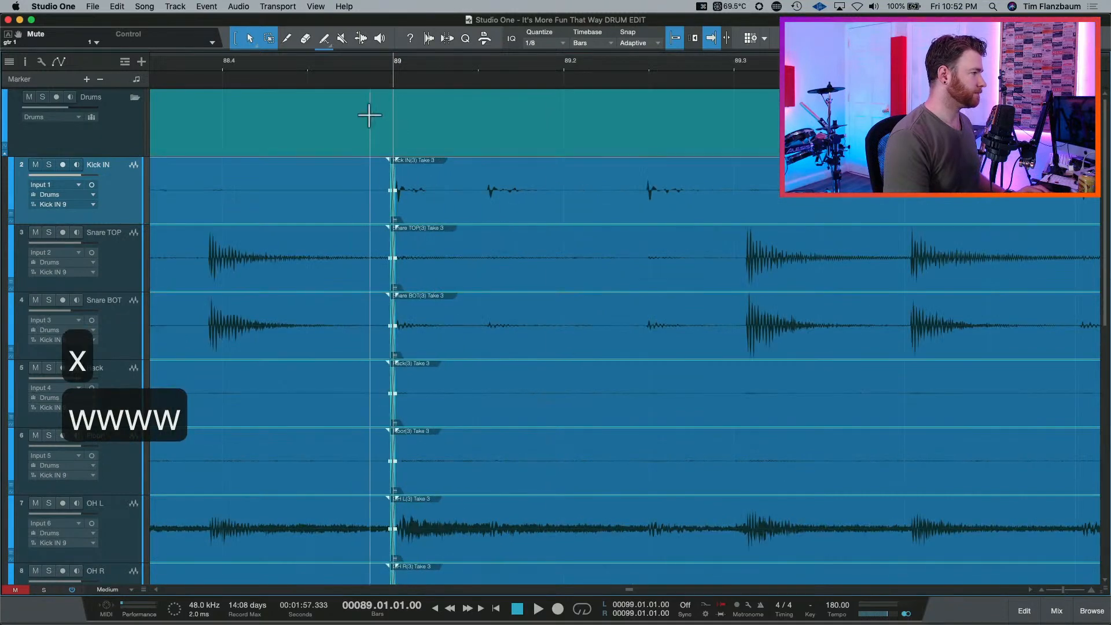
click(196, 70)
key(w)
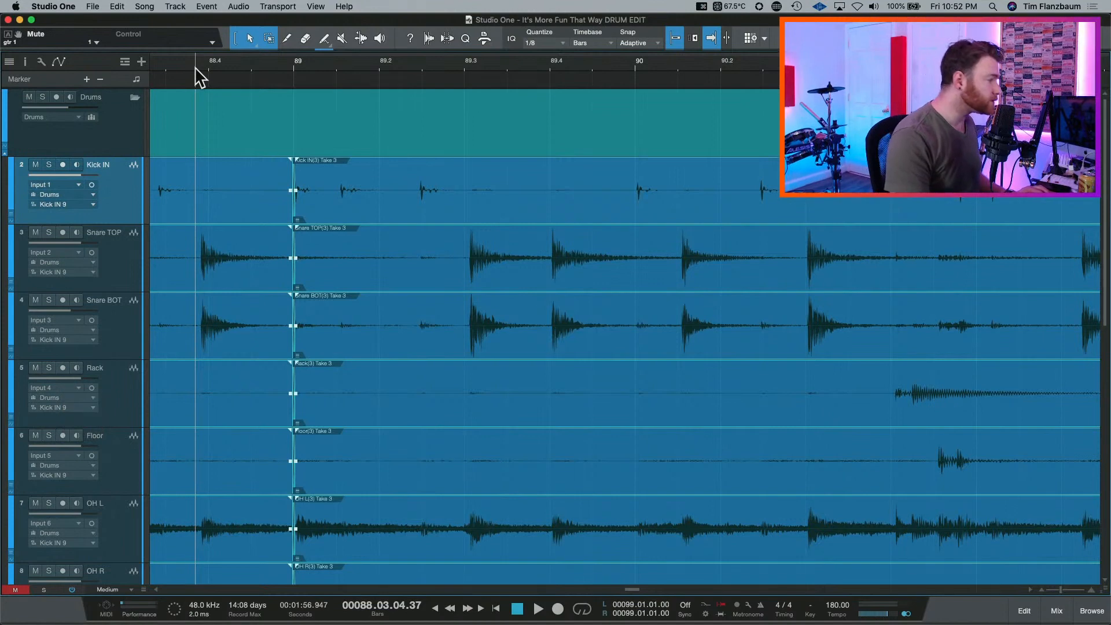
key(space)
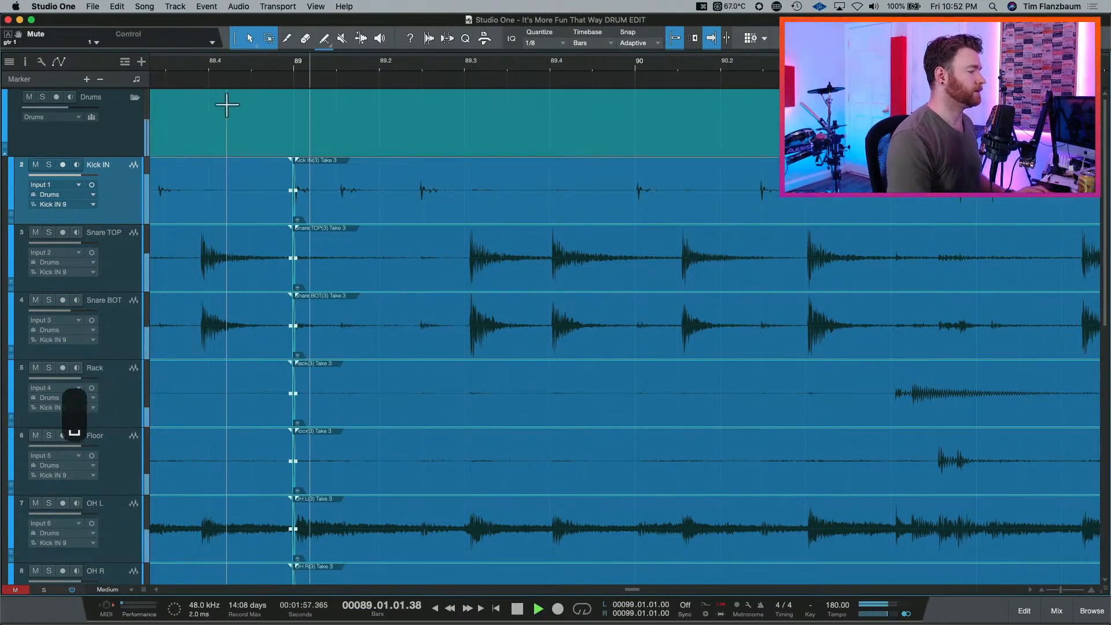
key(w)
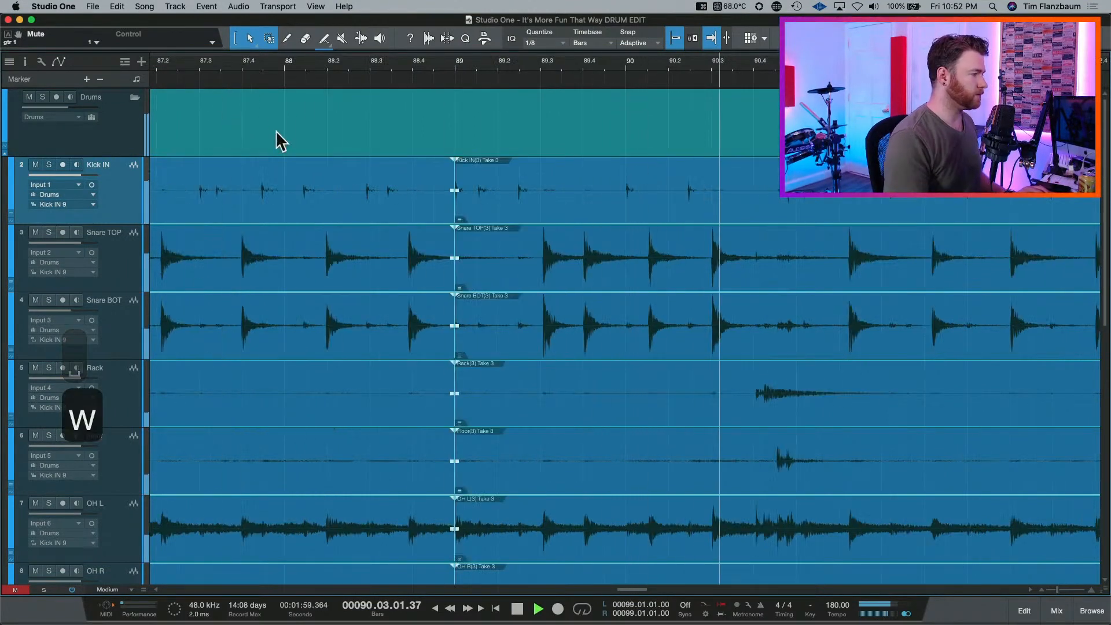
key(space)
Select the Take 2 drum events starting near bar 114 beat 4 and locate the playhead at their start.
click(551, 196)
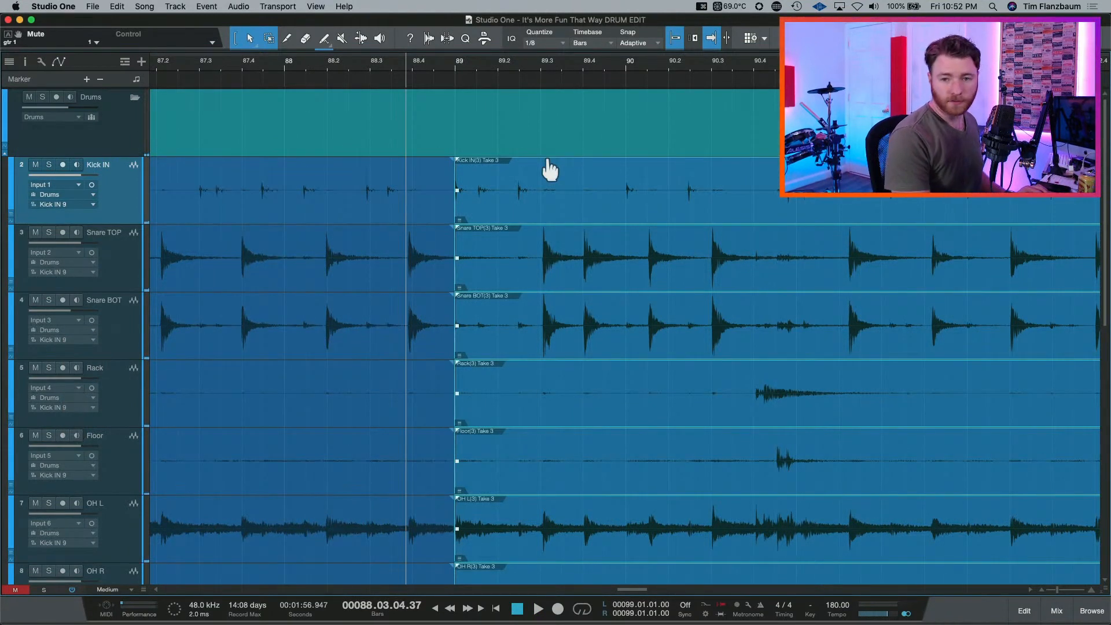
key(w)
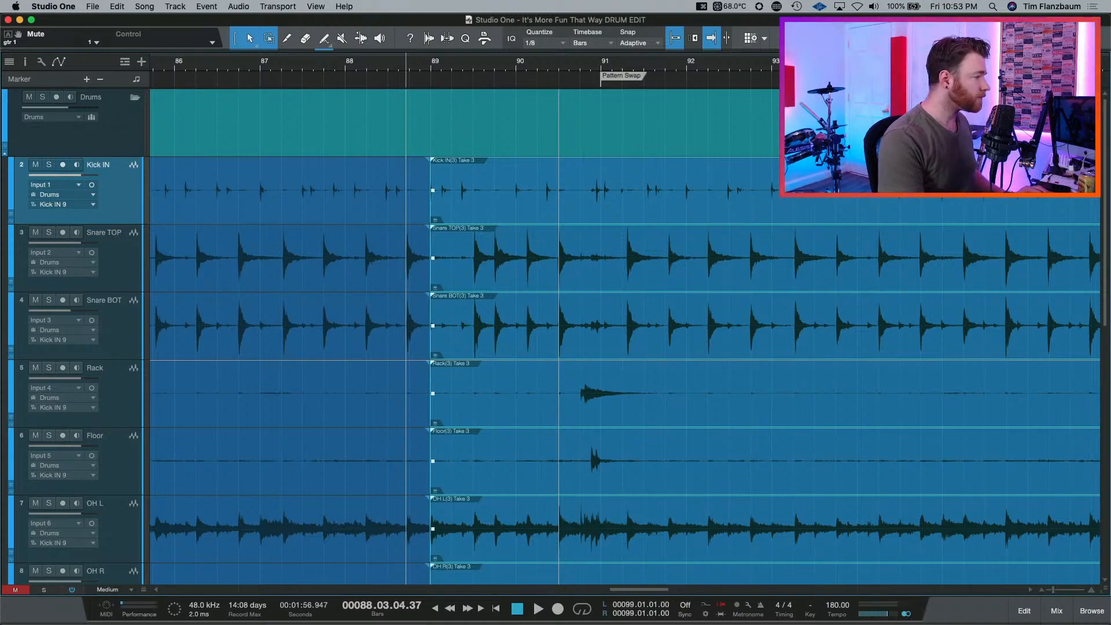
key(w)
key(w)
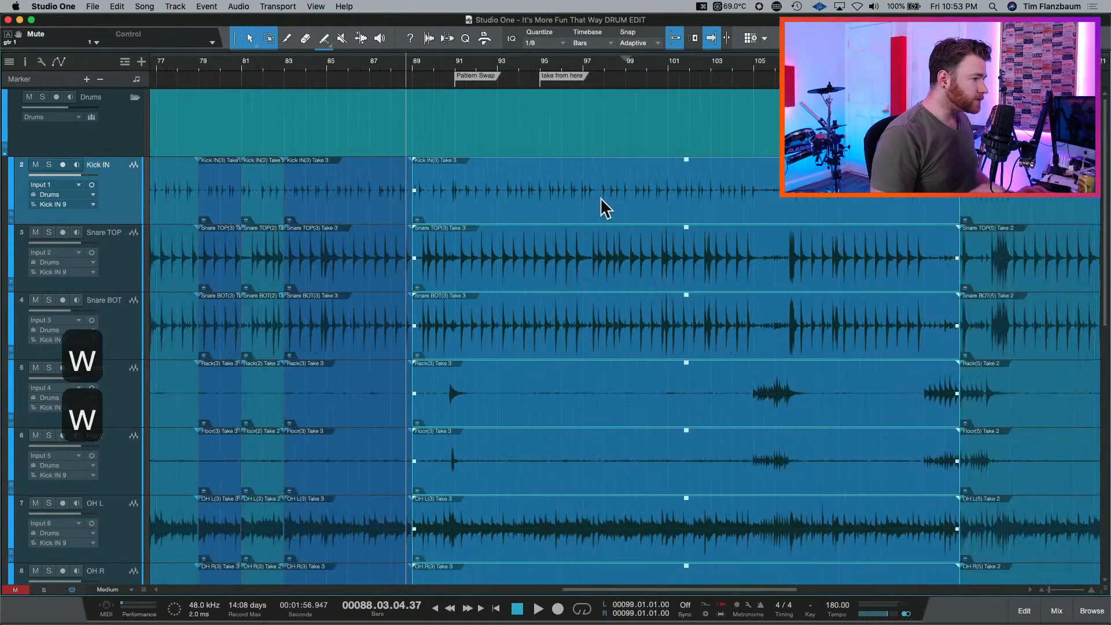
key(Right)
key(l)
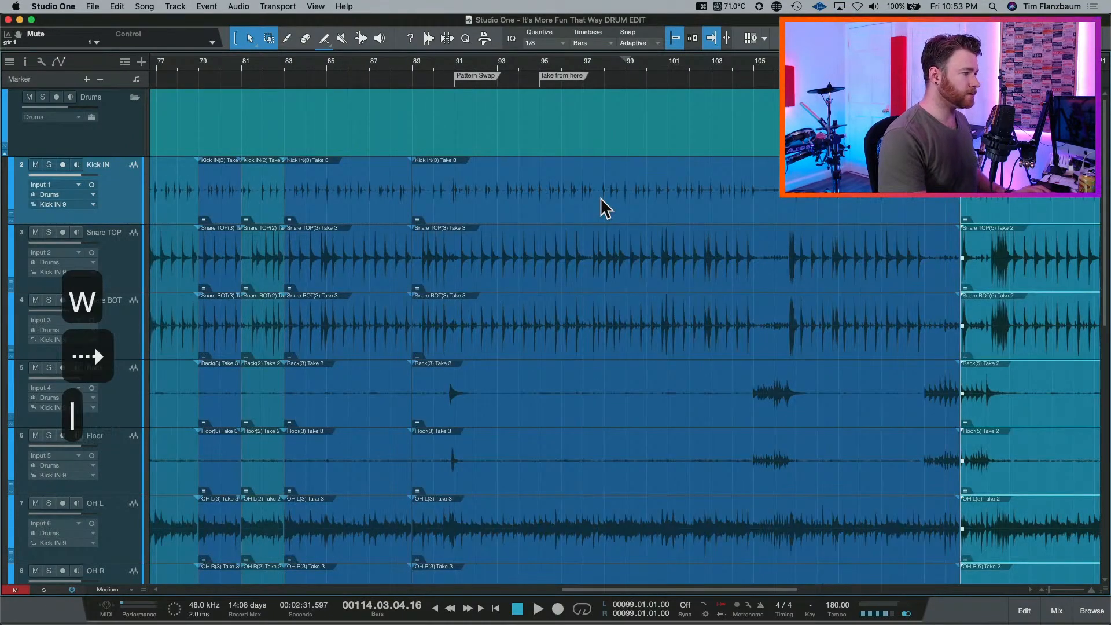
key(e)
key(e)
key(e)
key(e)
key(e)
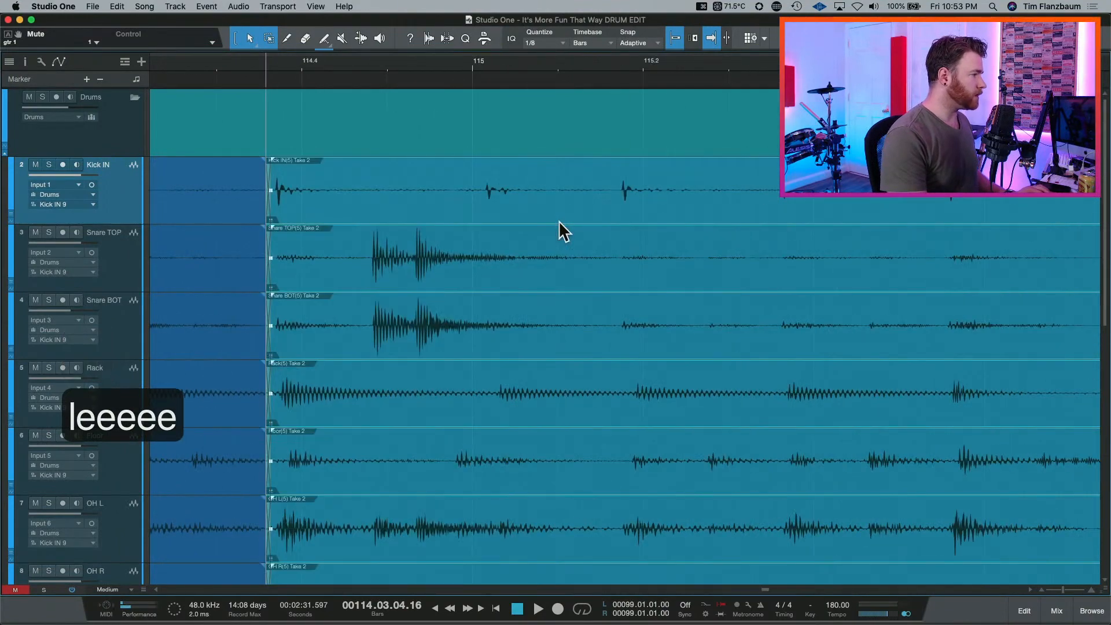
Shift the Take 3 to Take 2 crossfade near bar 114 beat 4 later, so it ends just before the kick hit.
key(e)
key(e)
key(e)
key(e)
key(e)
drag(358, 211, 519, 200)
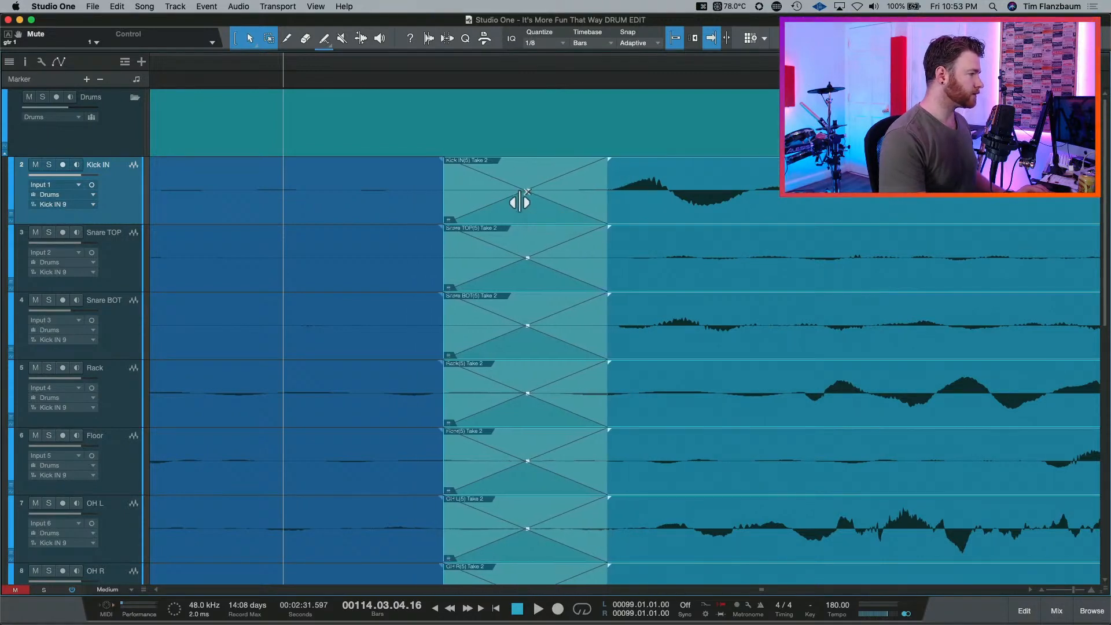
Play the comp from bar 114 to check the transition from Take 3 into Take 2.
key(w)
key(w)
key(w)
key(w)
key(w)
key(w)
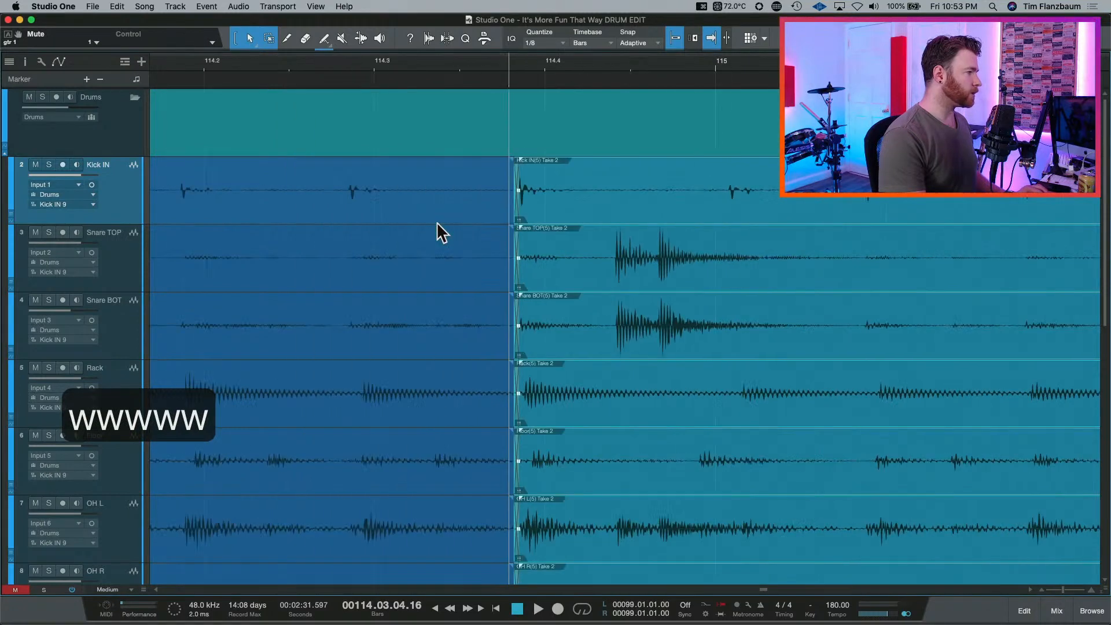
key(w)
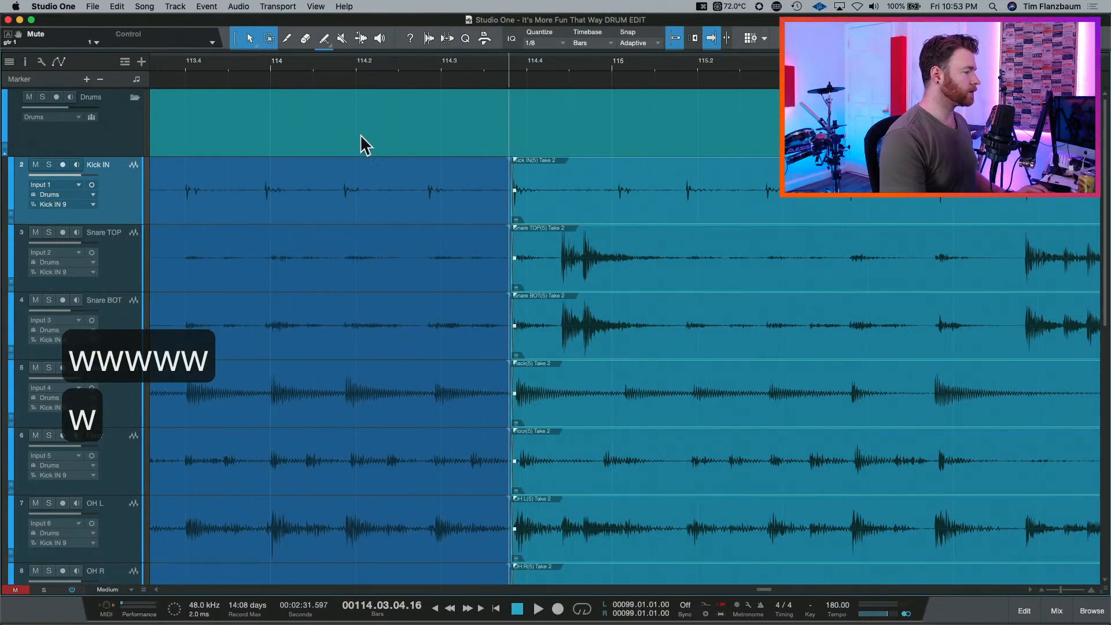
key(space)
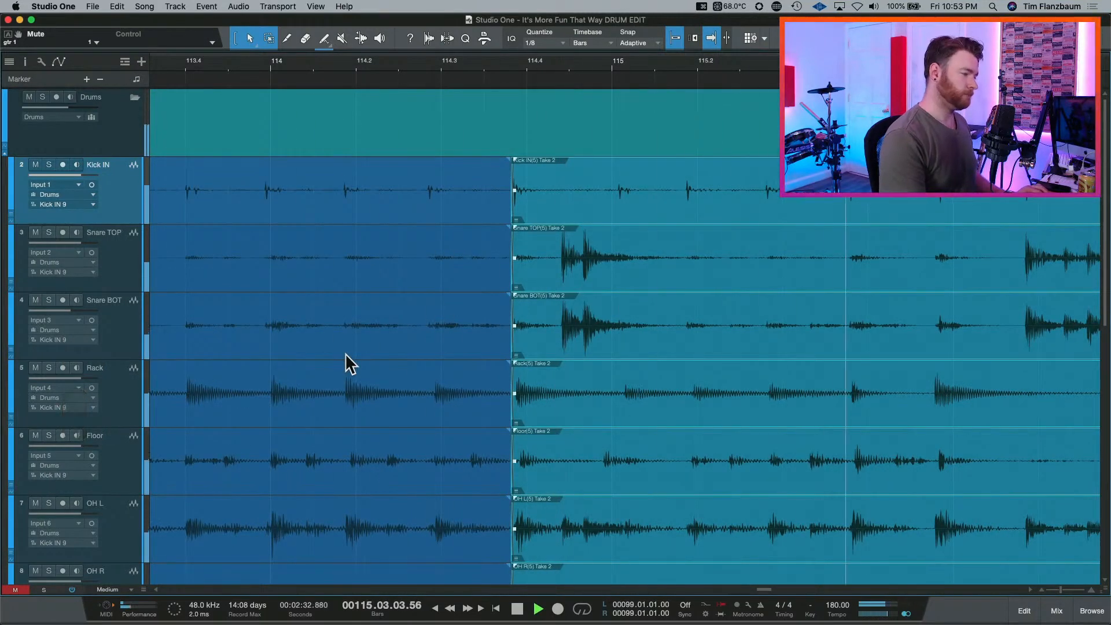
key(space)
Replay the transition into Take 2 with a longer lead-in, starting from bar 113 beat 2.
key(w)
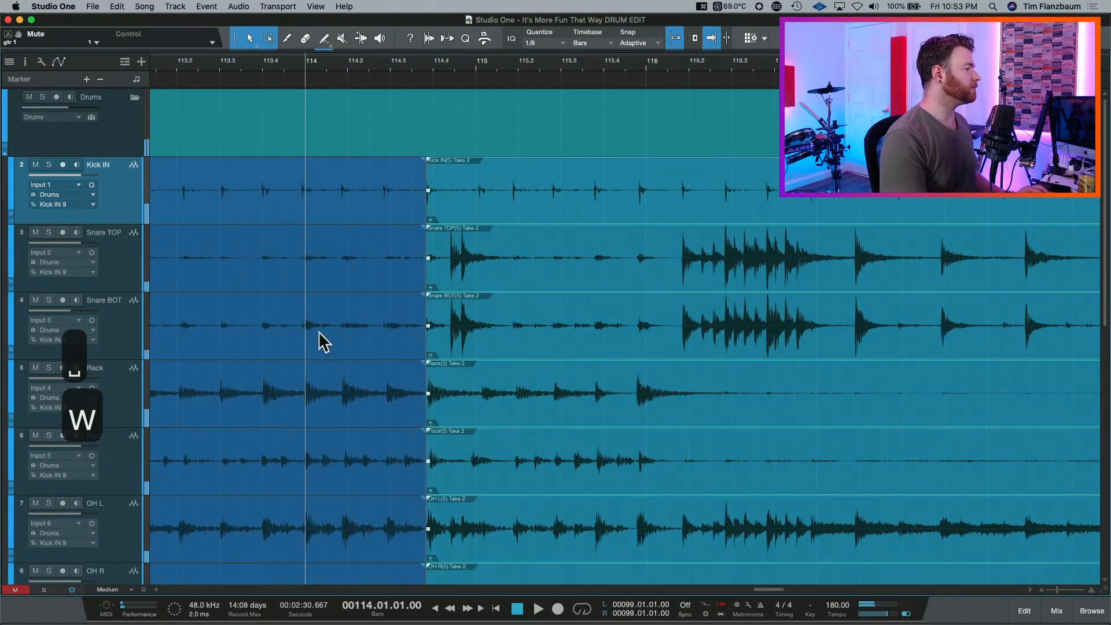
click(176, 69)
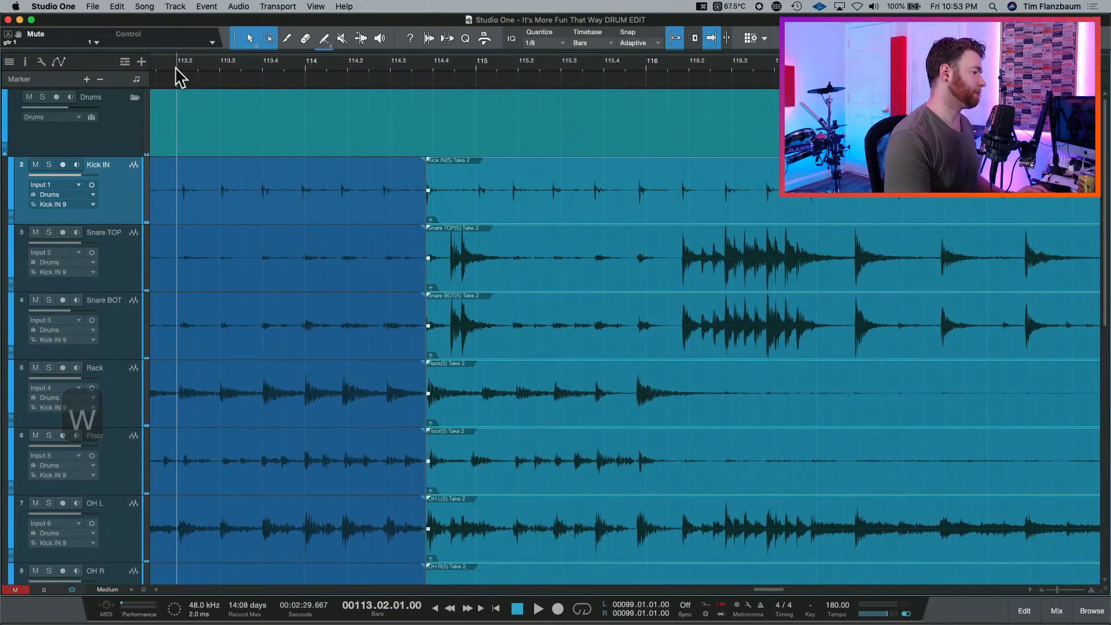
key(space)
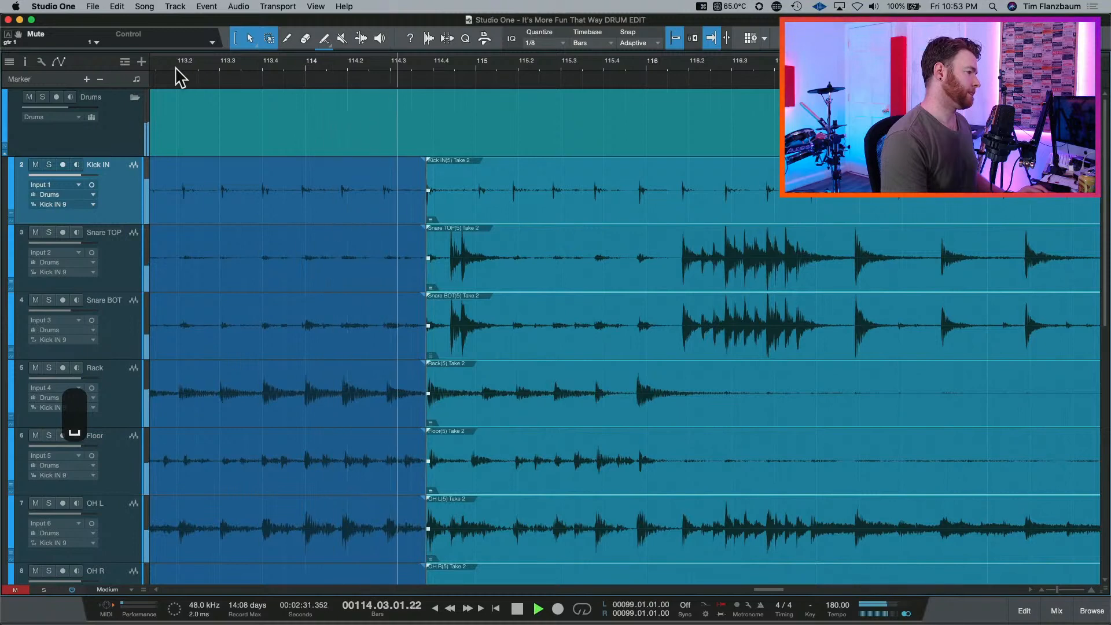
key(space)
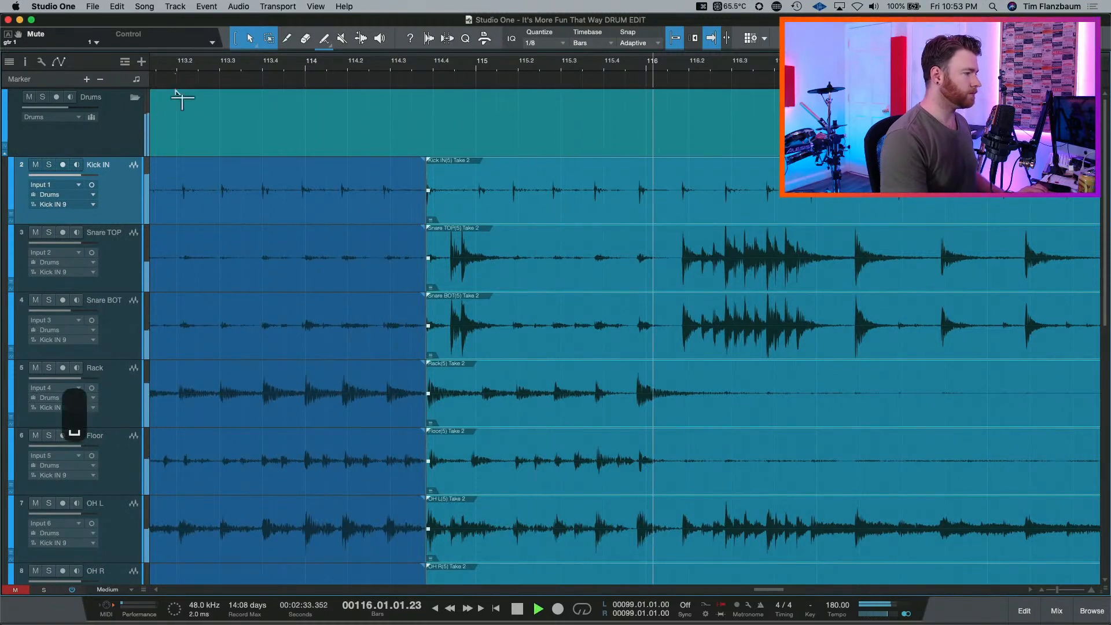
Locate the playhead at the end of the Take 2 drum events at bar 137 and inspect the crossfade into Take 6.
key(w)
key(w)
key(w)
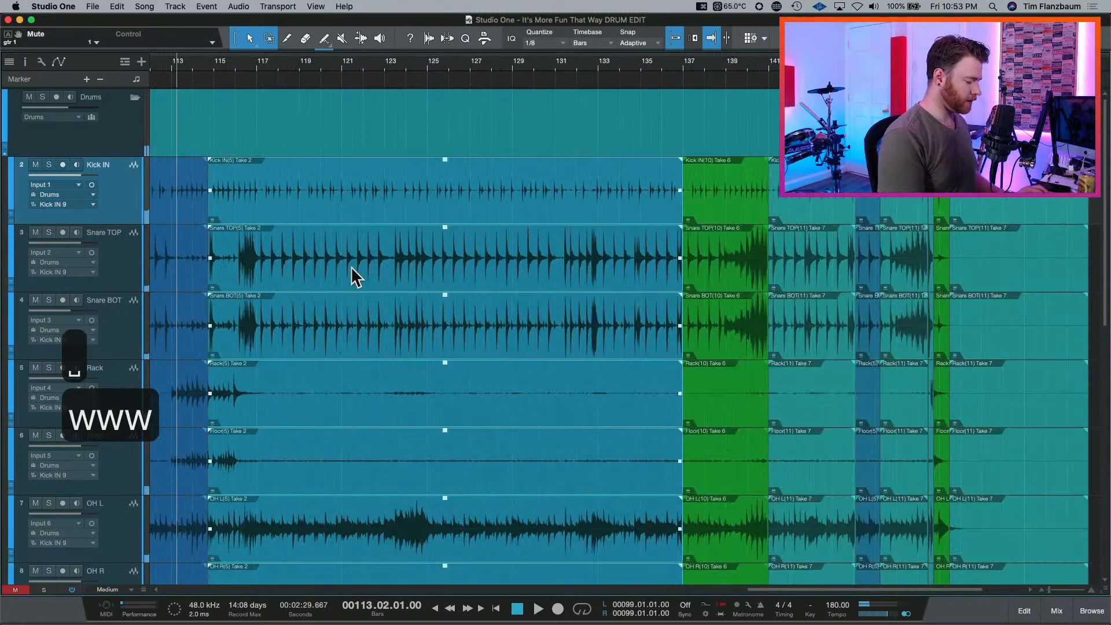
key(semicolon)
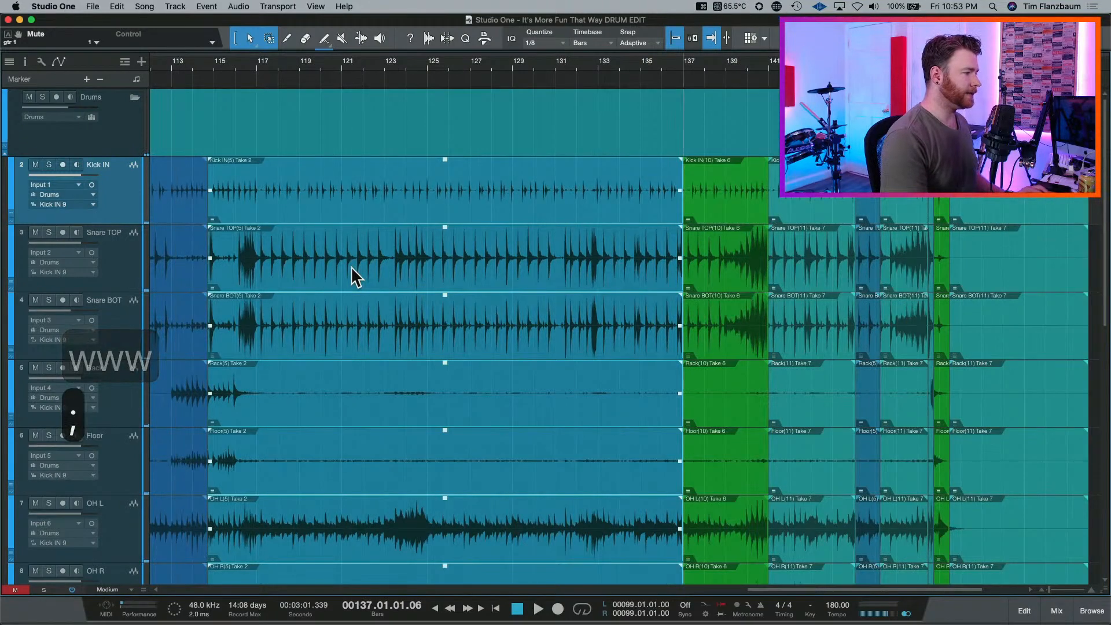
key(e)
key(e)
key(e)
key(e)
key(e)
key(e)
key(e)
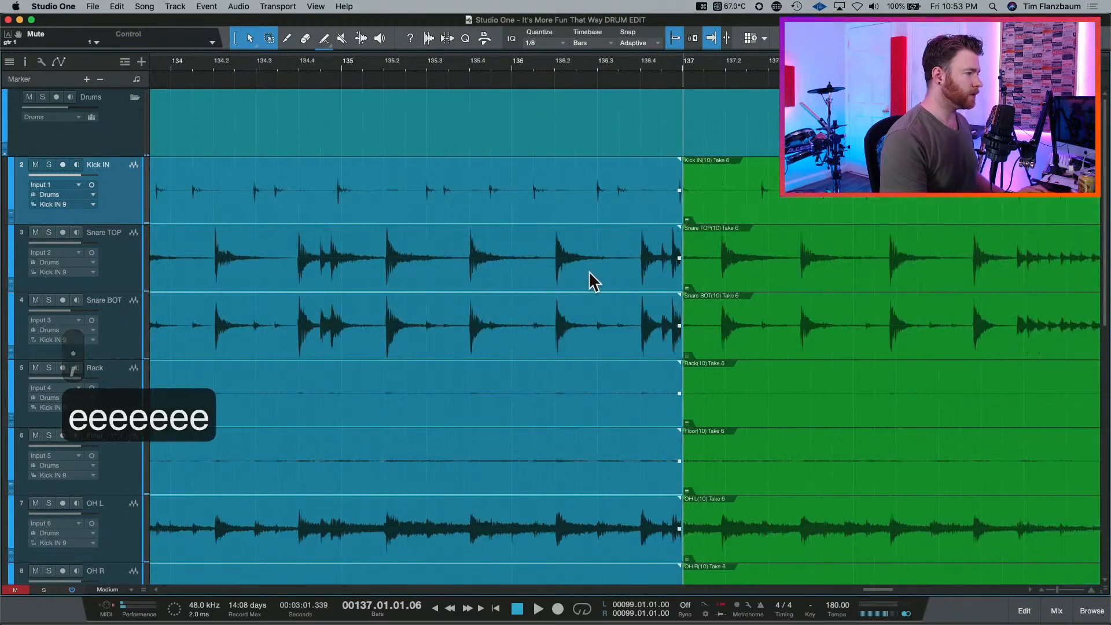
key(e)
key(e)
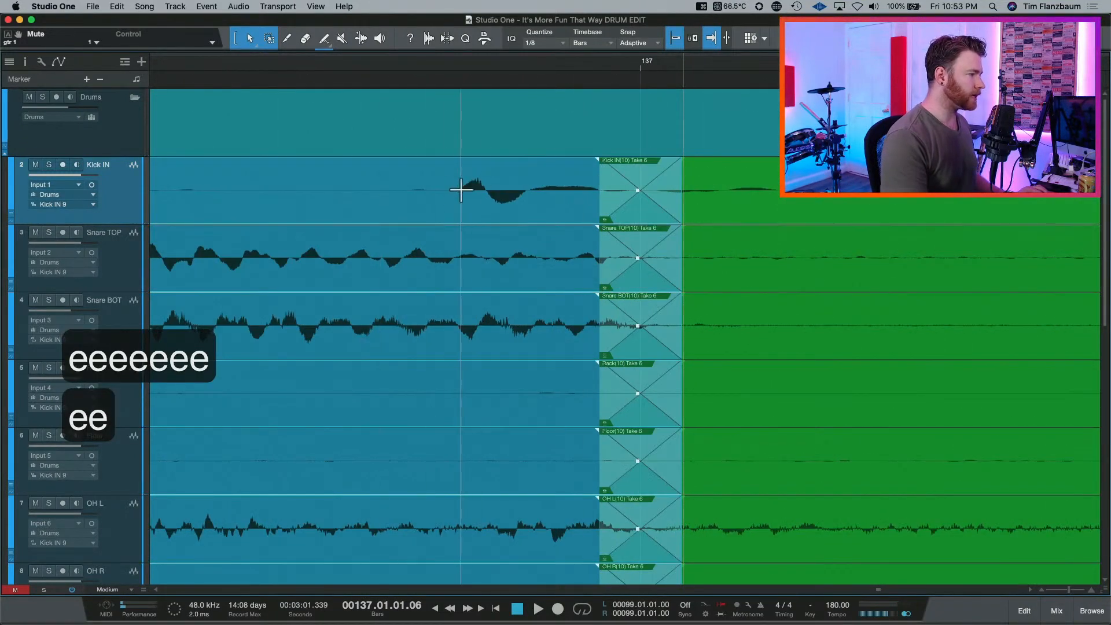
Play the comp from bar 135 beat 3 to check the transition from Take 2 into Take 6 at bar 137.
key(w)
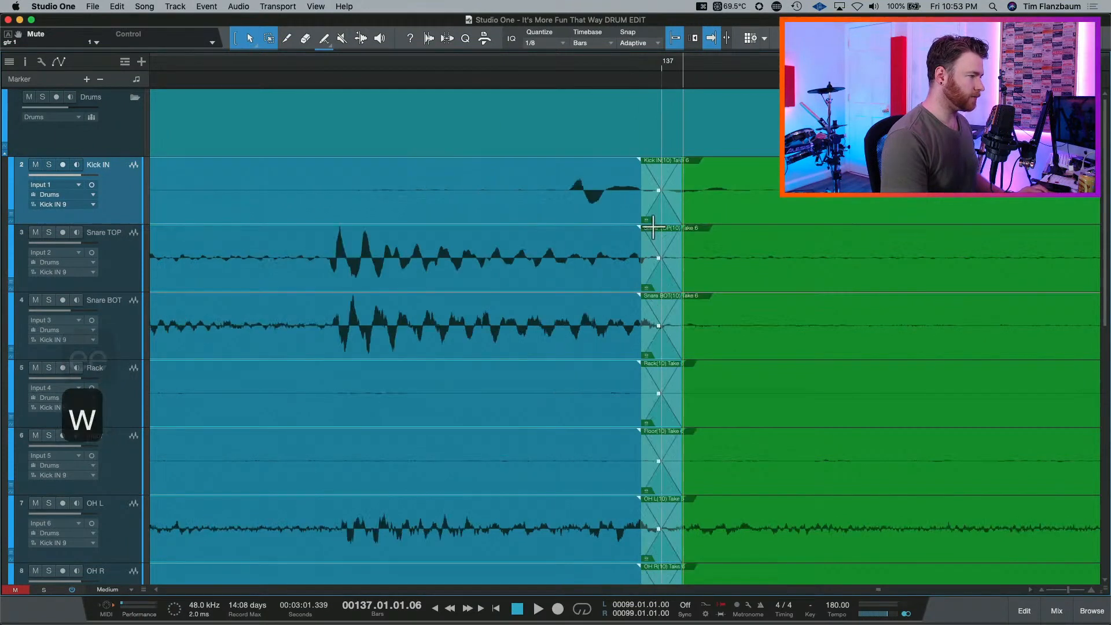
key(w)
key(w)
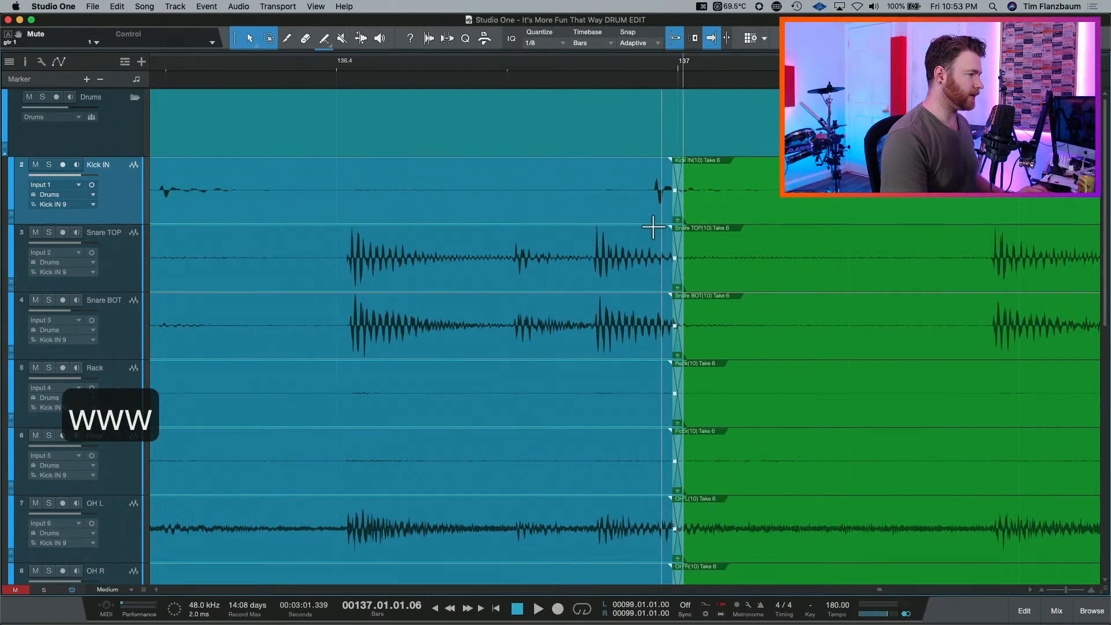
key(w)
key(e)
key(w)
key(w)
key(w)
key(w)
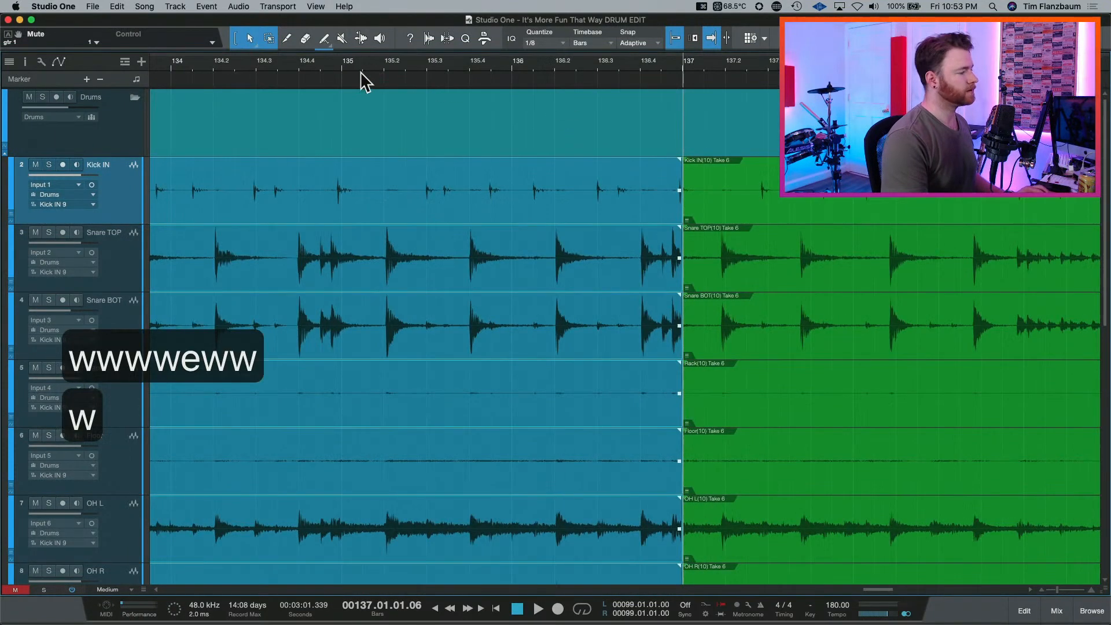
key(space)
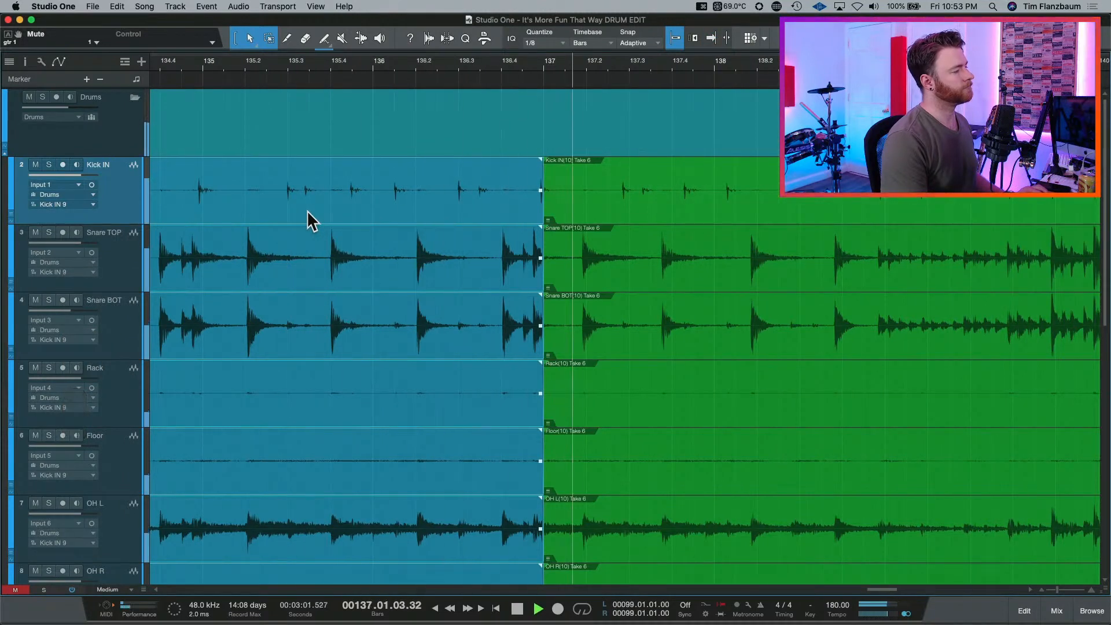
key(space)
Move the Take 2 to Take 6 crossfade on all drum tracks later, to just before the bar 137 beat 2 snare hit.
key(e)
key(e)
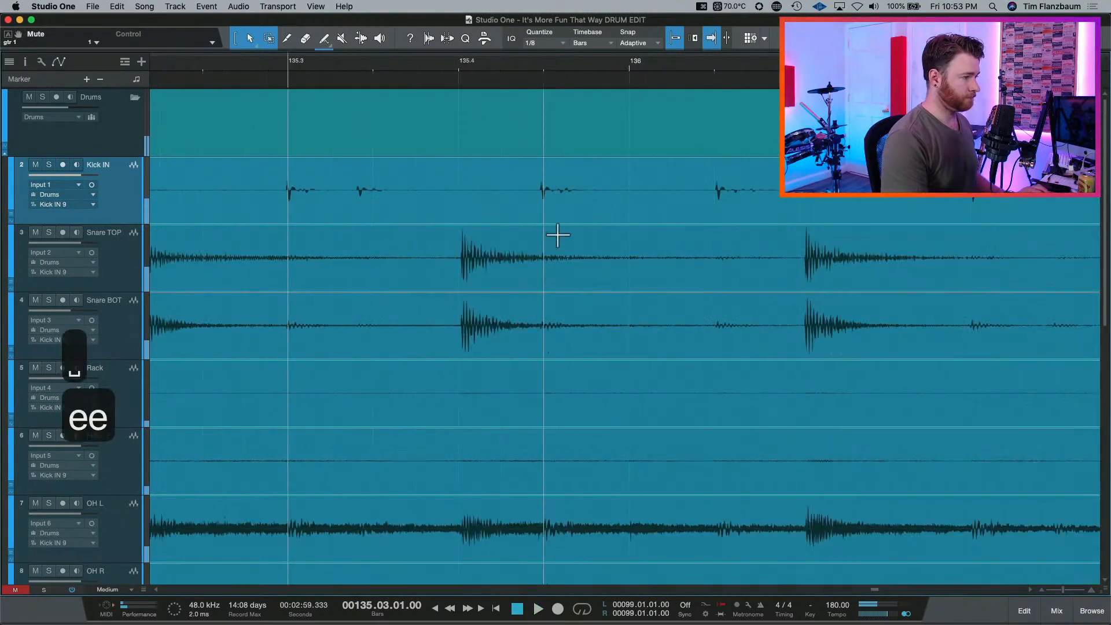
scroll(554, 242, right, 10)
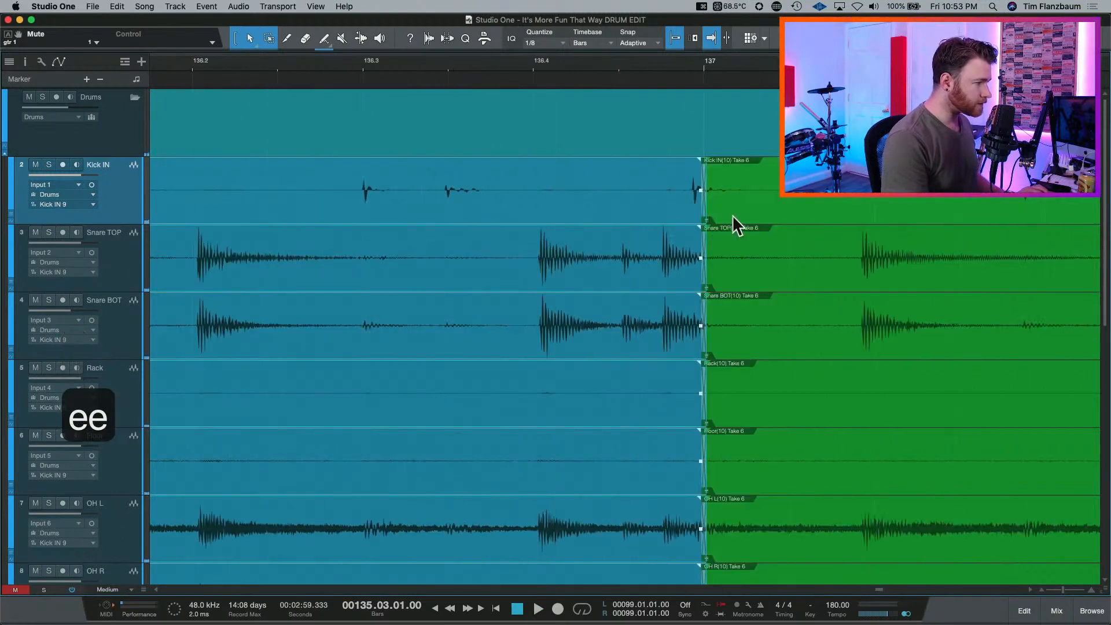
click(719, 216)
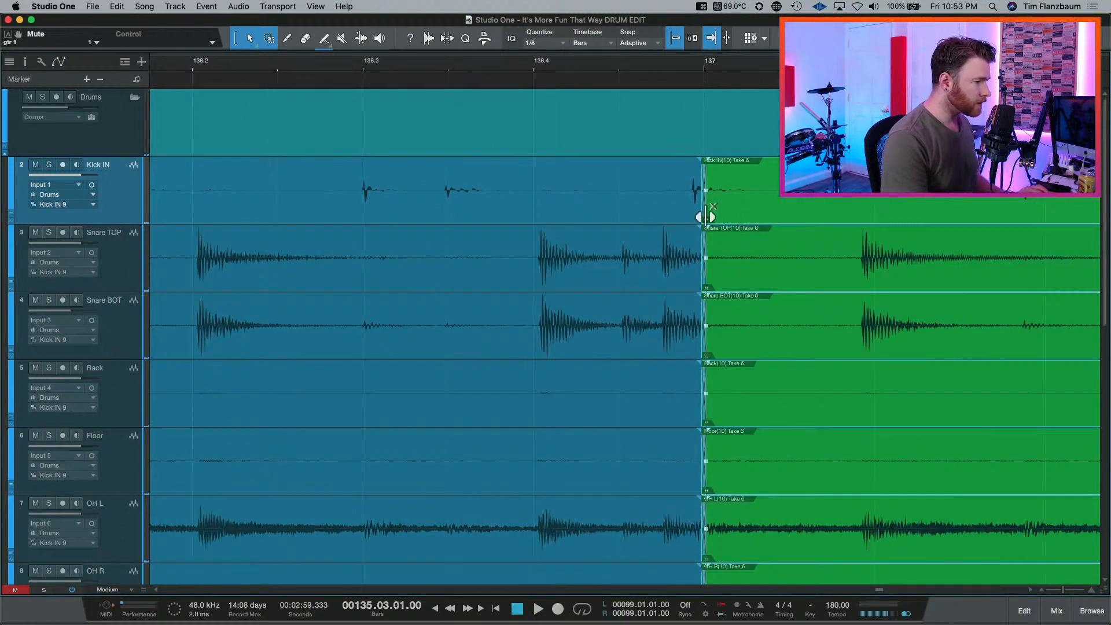
drag(706, 217, 832, 229)
Play from bar 135 beat 4 through the moved crossfade into Take 6.
key(w)
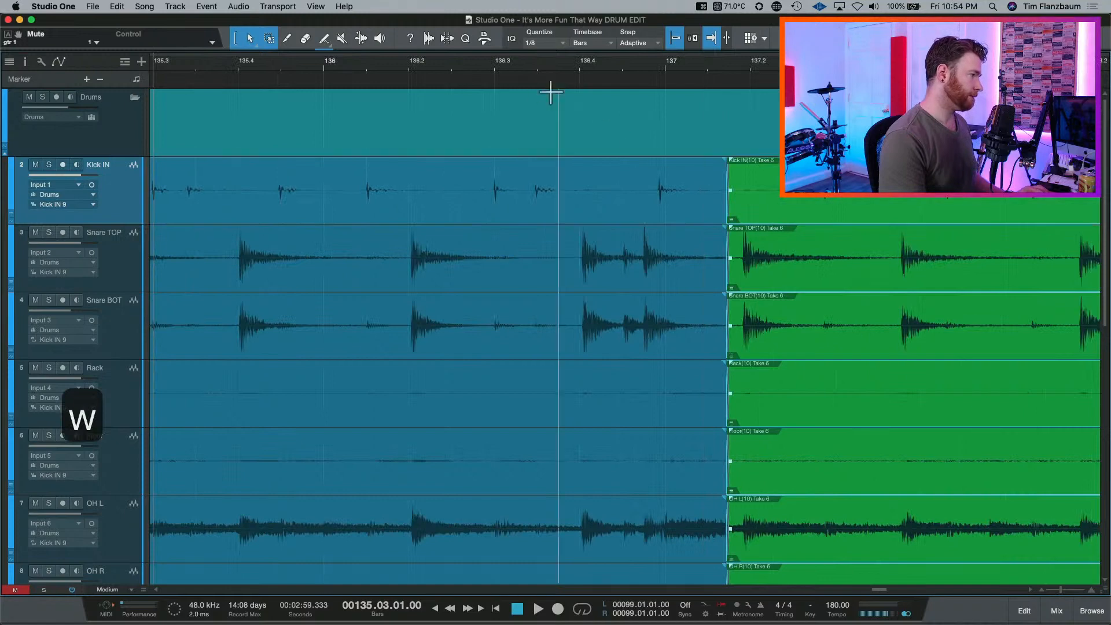
click(290, 63)
key(w)
key(w)
key(space)
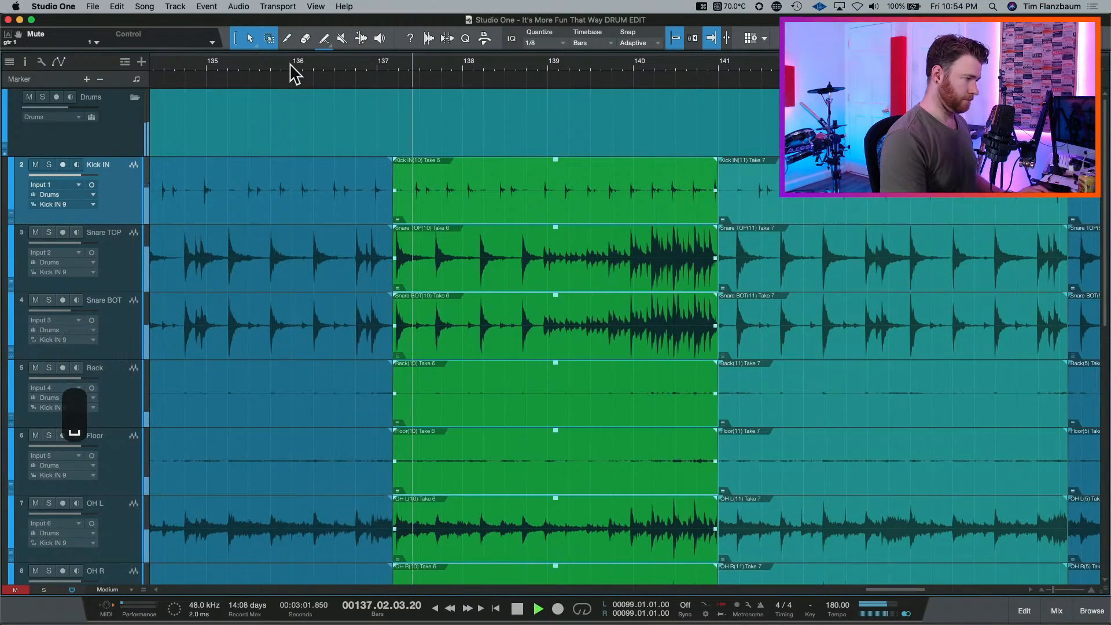
key(space)
Pull the crossfade back to the bar 137 line, right after the kick hit, and audition it from bar 136 beat 2.
key(e)
key(e)
key(e)
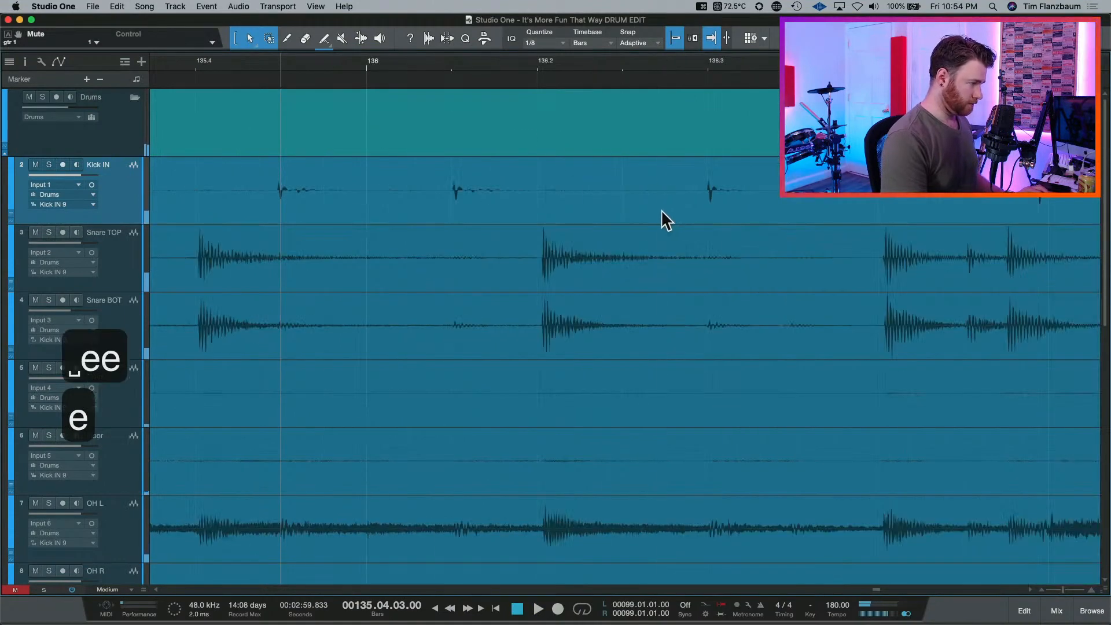
scroll(663, 220, right, 10)
drag(759, 280, 636, 281)
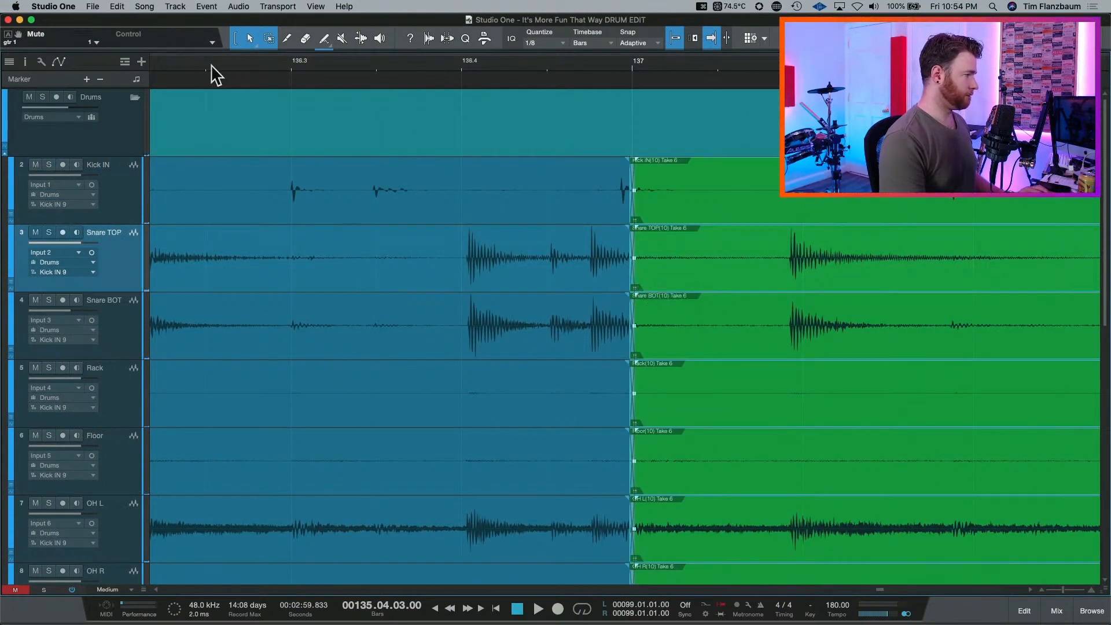
key(space)
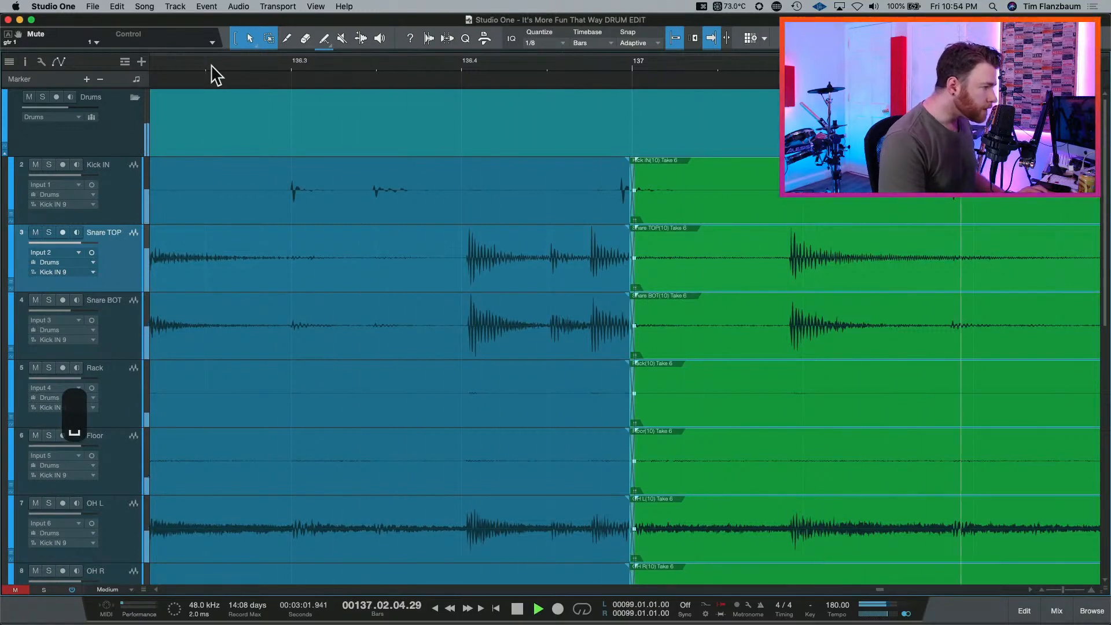
key(space)
Shift the crossfade about a quarter beat past bar 137 and audition it repeatedly from bar 136 beat 2.
drag(631, 285, 670, 284)
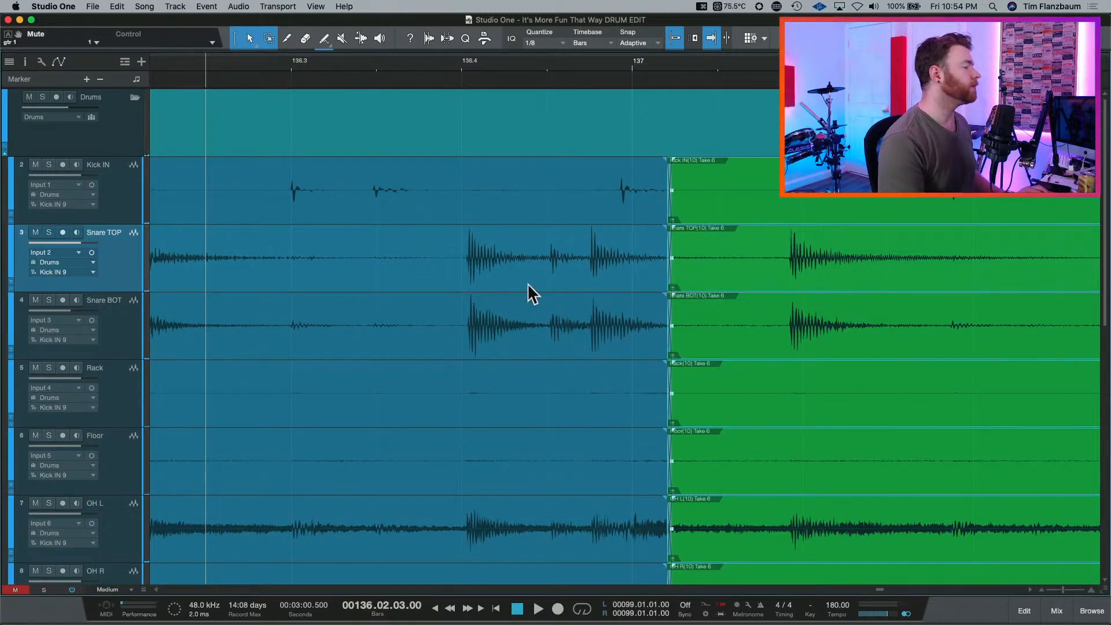
key(w)
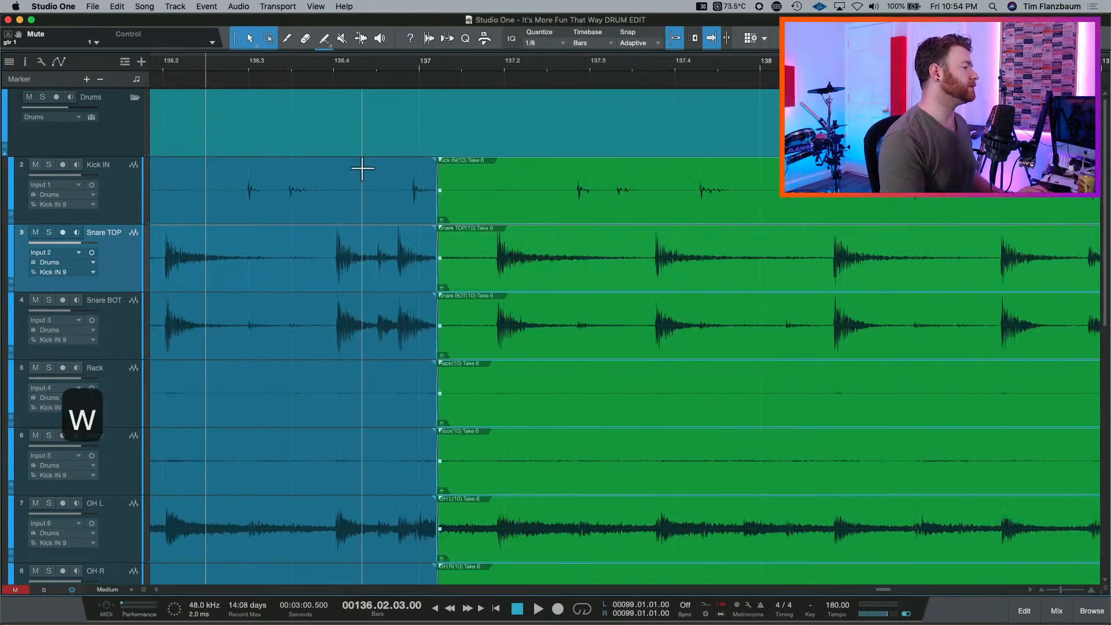
key(w)
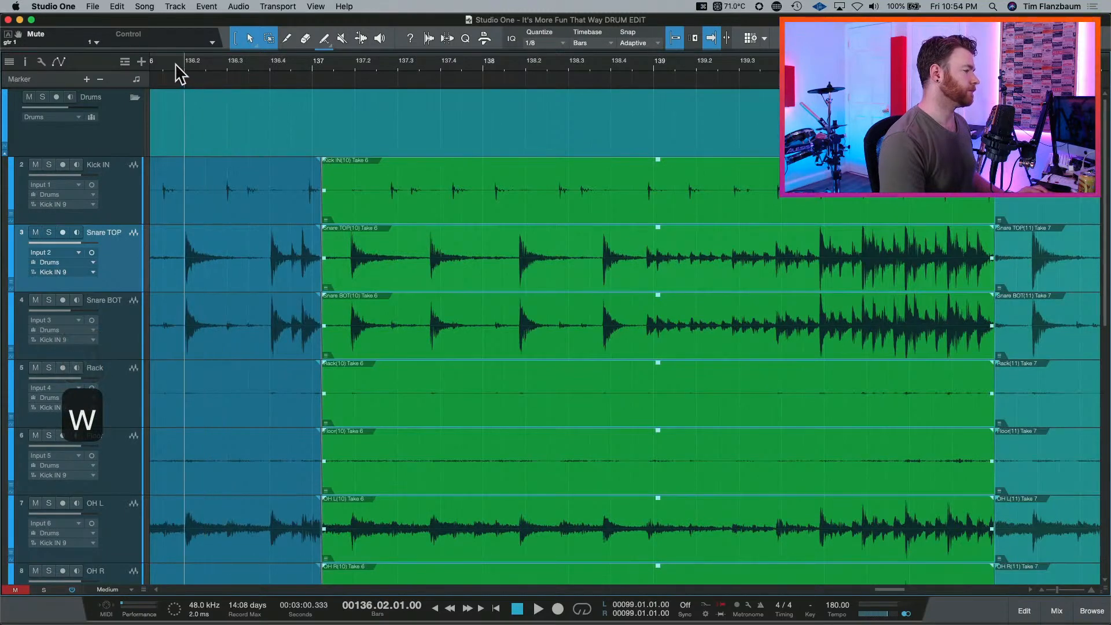
key(space)
key(space)
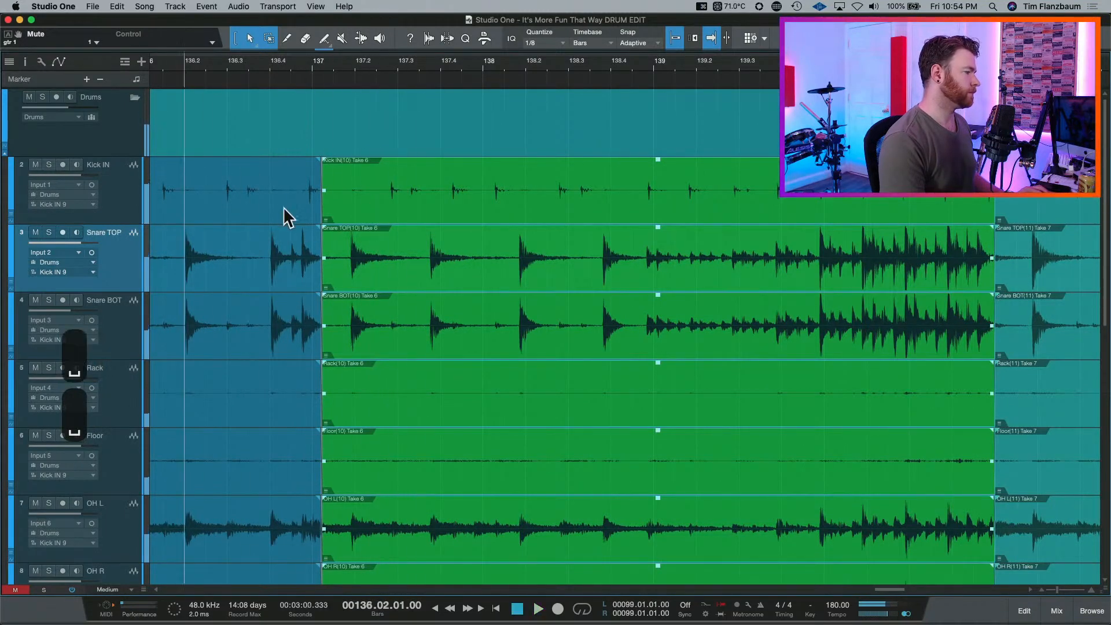
key(space)
key(space)
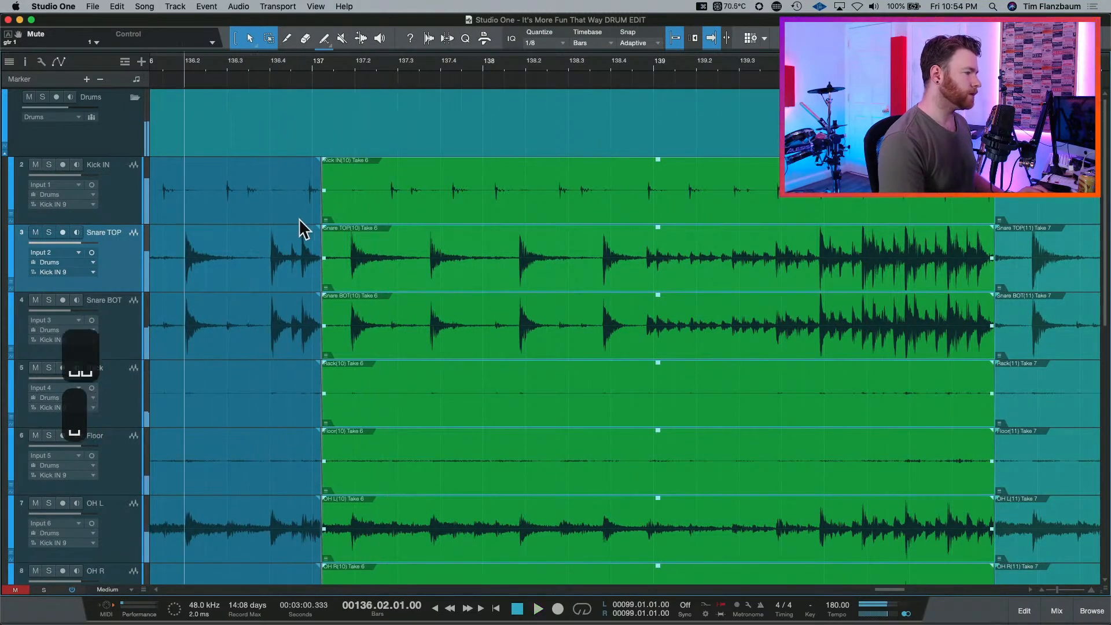
Nudge the crossfade slightly further past bar 137, to about a third of a beat, and replay the transition.
key(e)
key(e)
drag(738, 285, 750, 285)
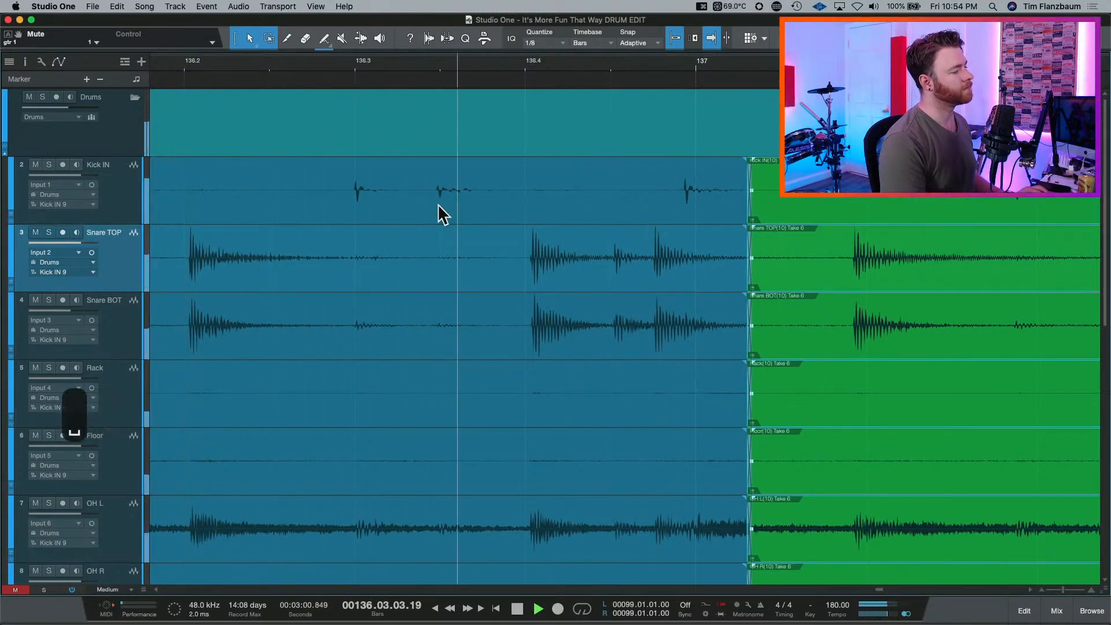
key(space)
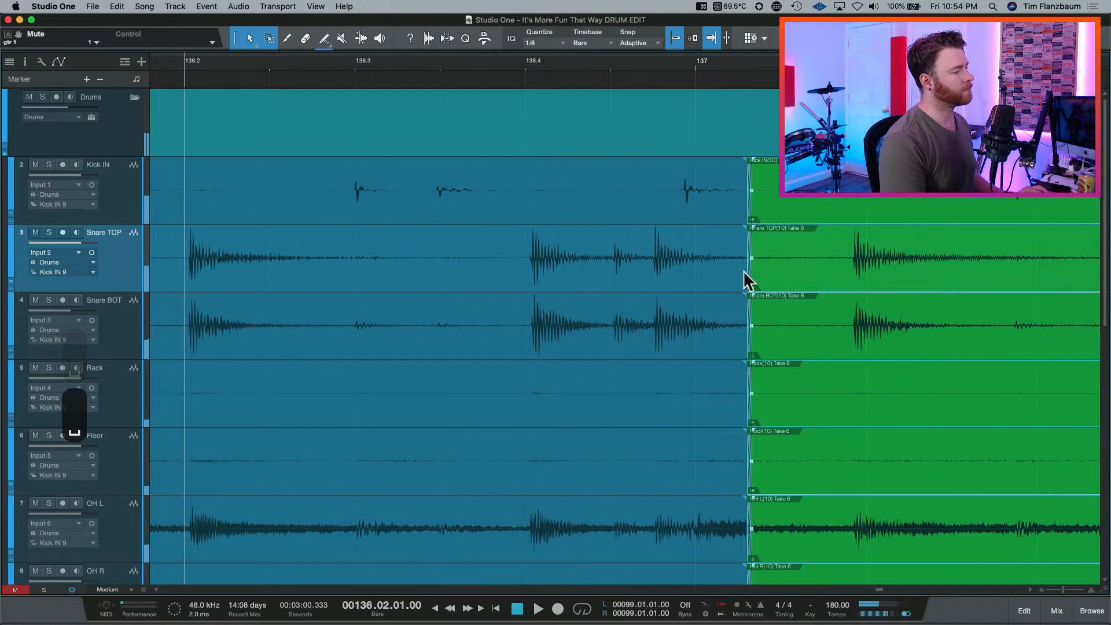
Return the crossfade on all drum tracks to the bar 137 line and replay the transition from bar 136 beat 2 several times.
drag(750, 279, 698, 280)
key(space)
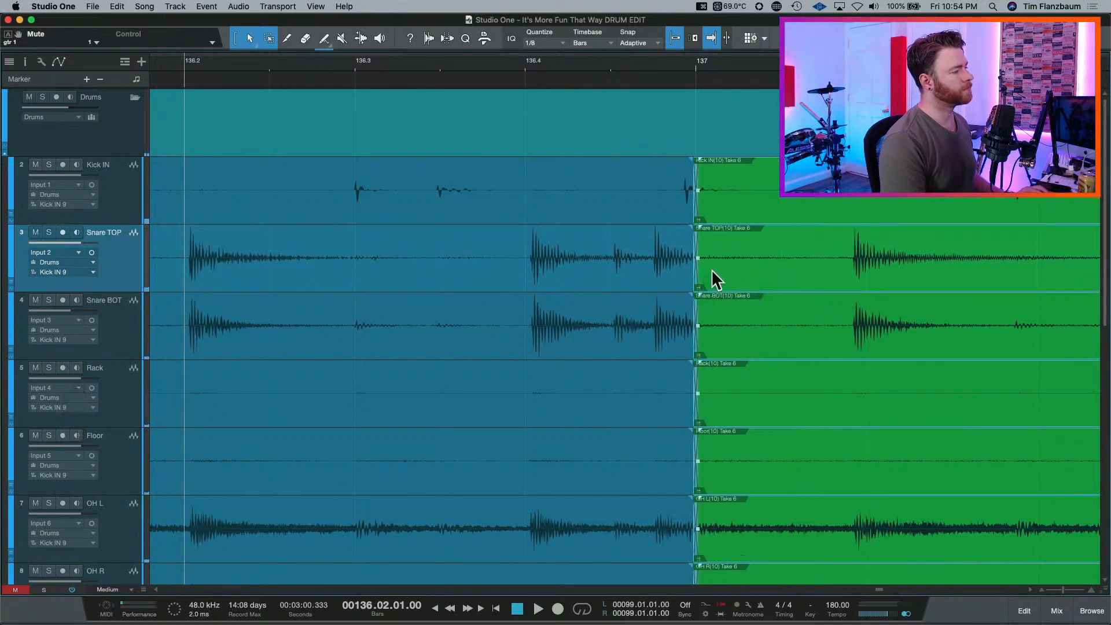
key(space)
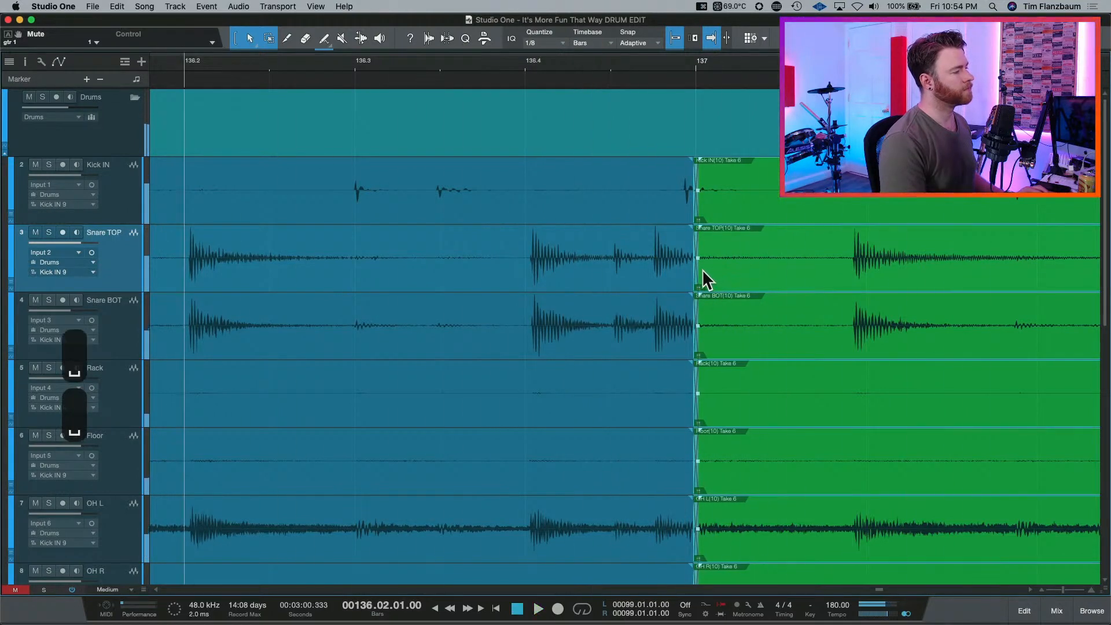
key(space)
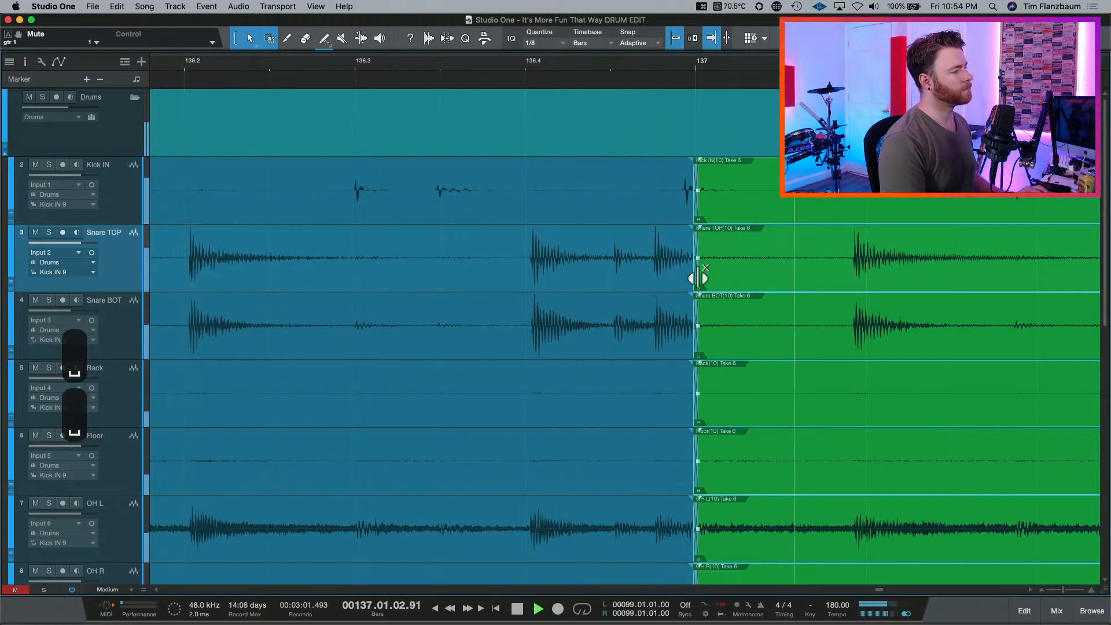
key(space)
key(space)
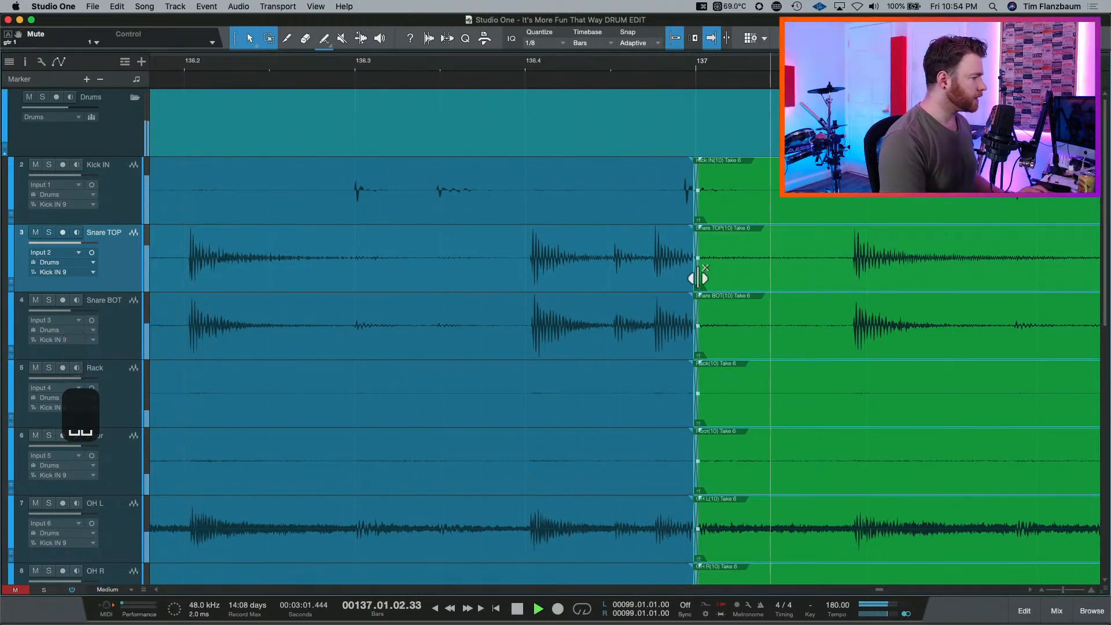
key(space)
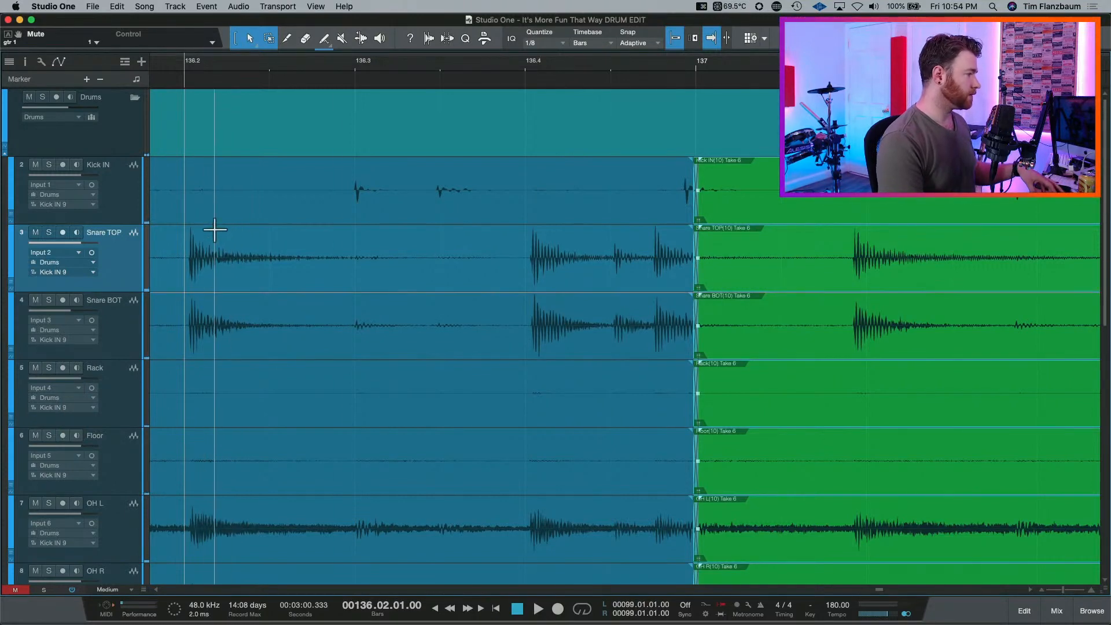
Disable the Drums track group so individual drum tracks can be edited separately.
key(alt+1)
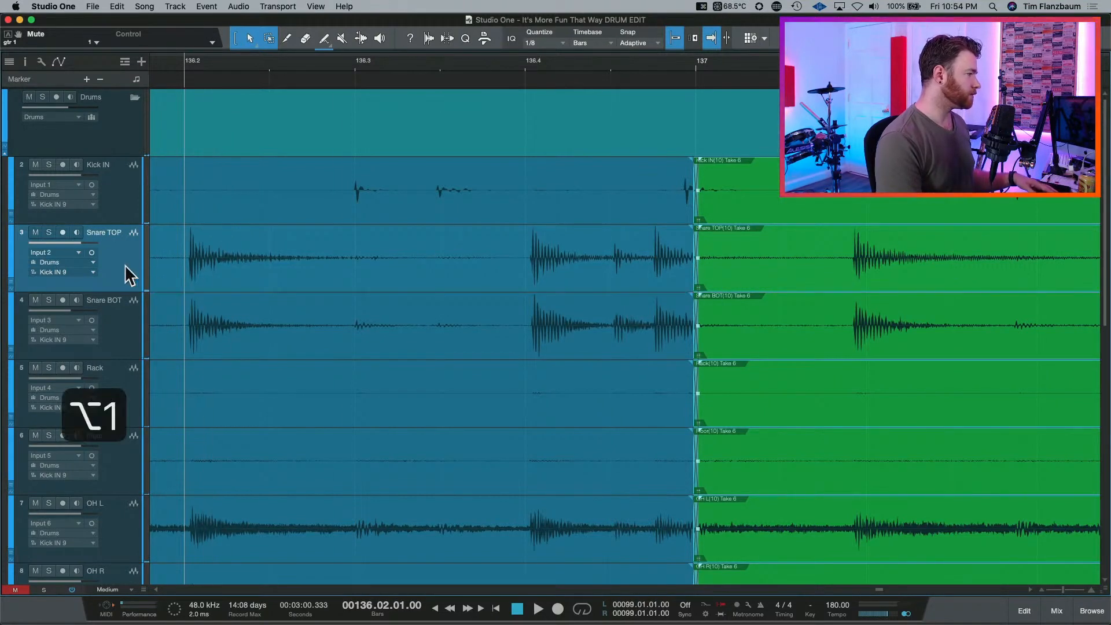
key(alt+1)
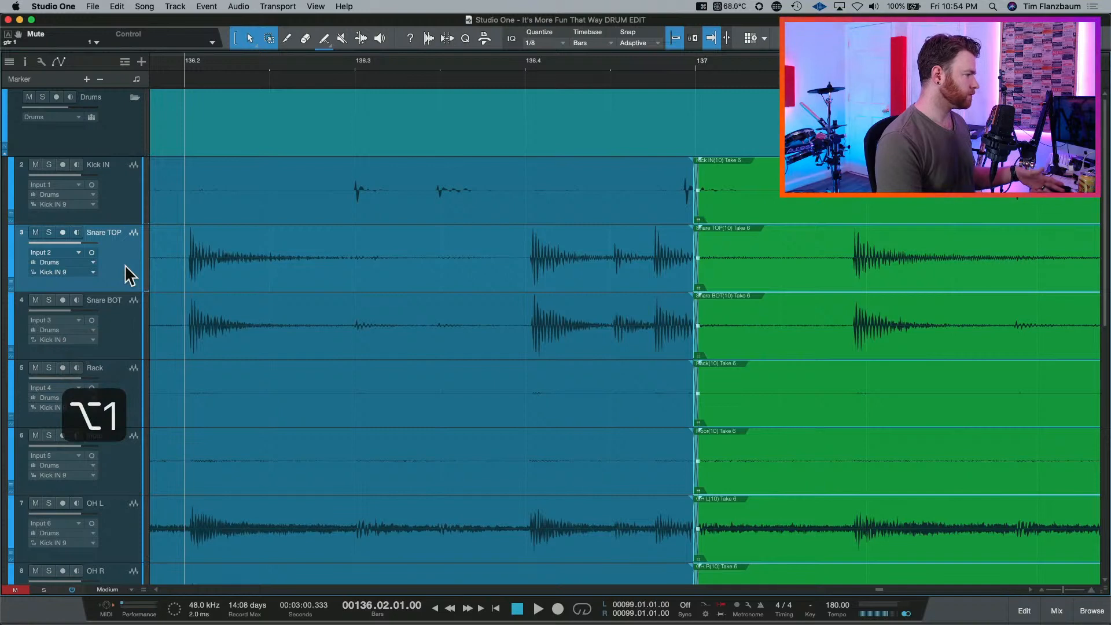
key(alt+2)
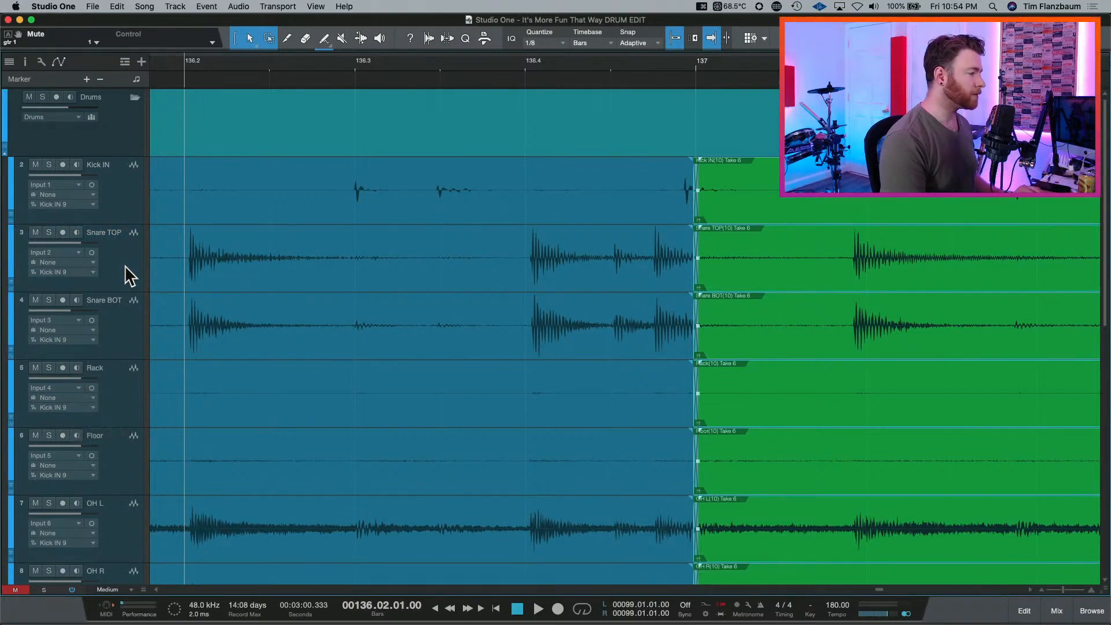
Move only the Snare TOP and Snare BOT crossfades later, past the snare decay and before the bar 137 beat 2 hit.
click(655, 280)
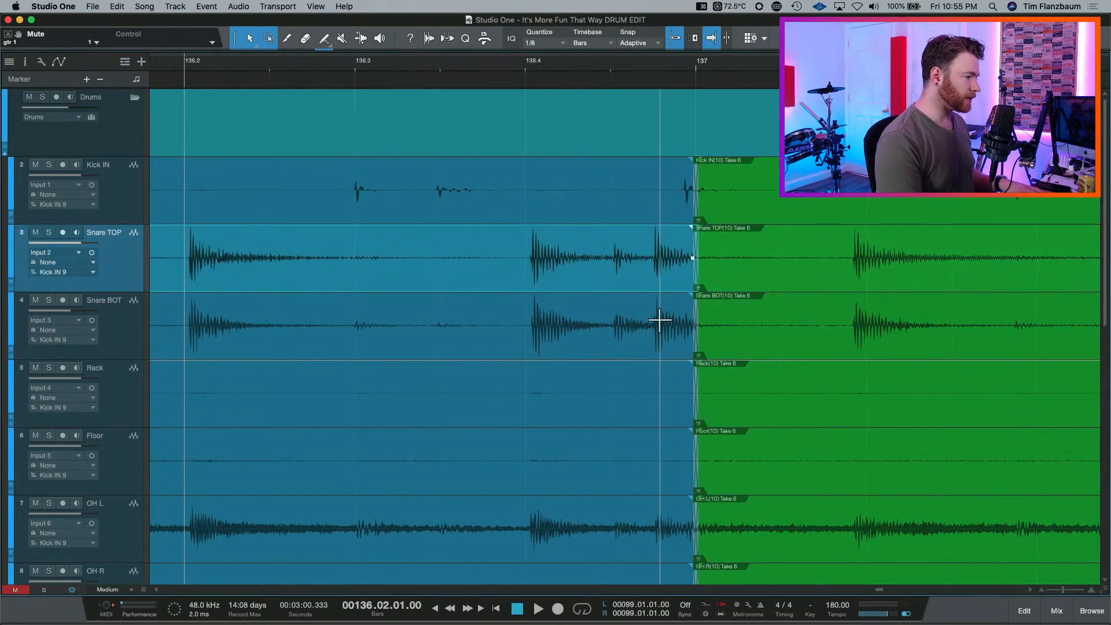
shift+click(635, 345)
scroll(620, 347, right, 5)
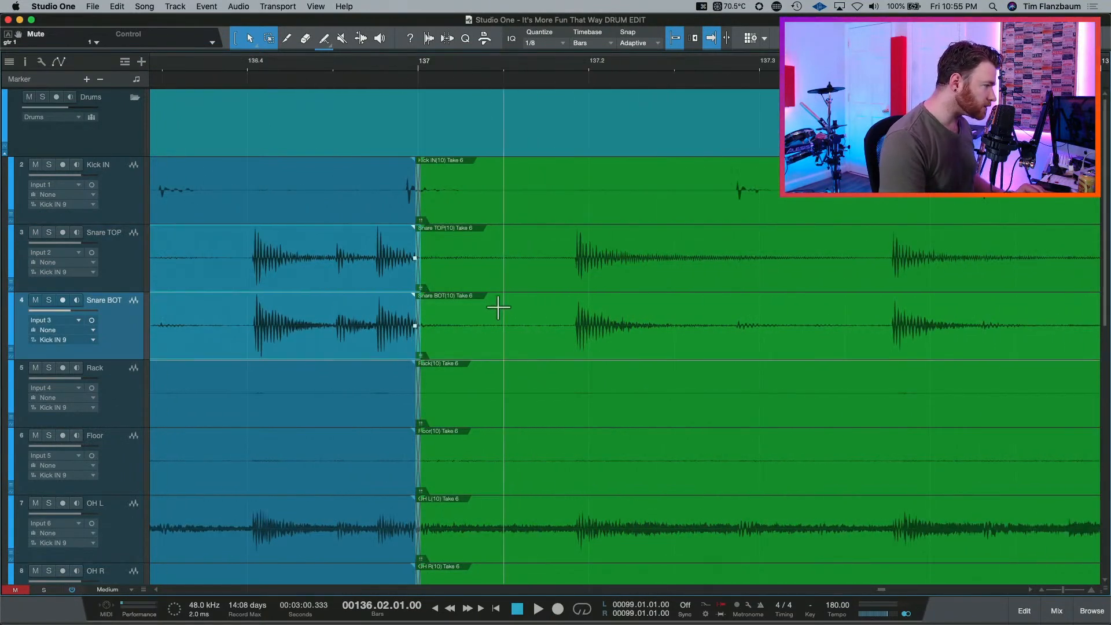
drag(420, 281, 522, 281)
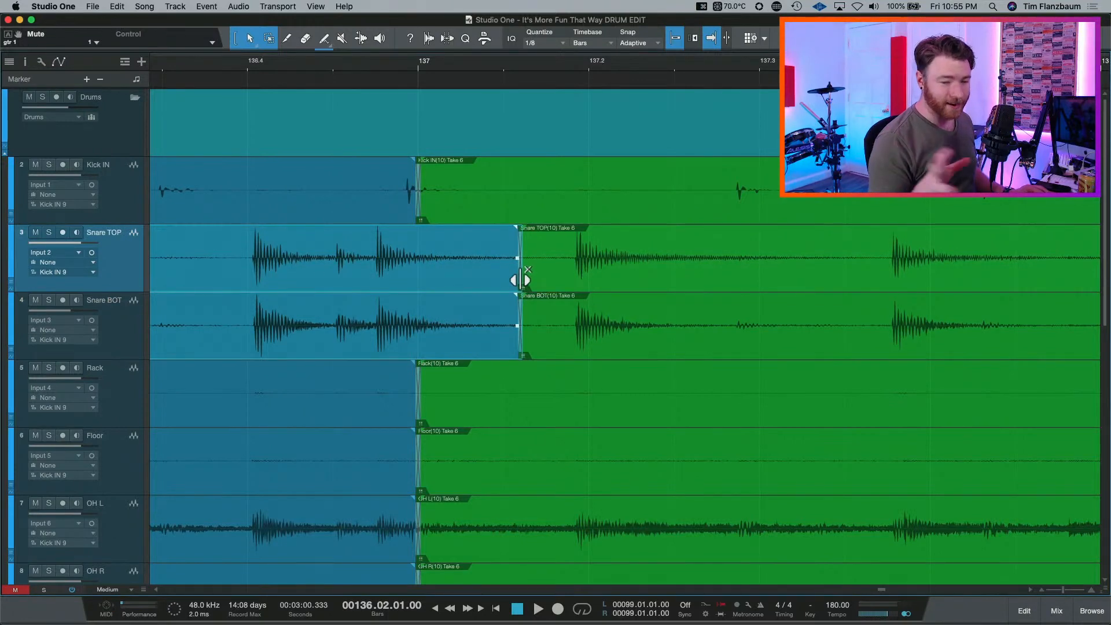
Play the comp from bar 135 beat 4 twice to check the separate snare crossfade into Take 6.
key(w)
key(w)
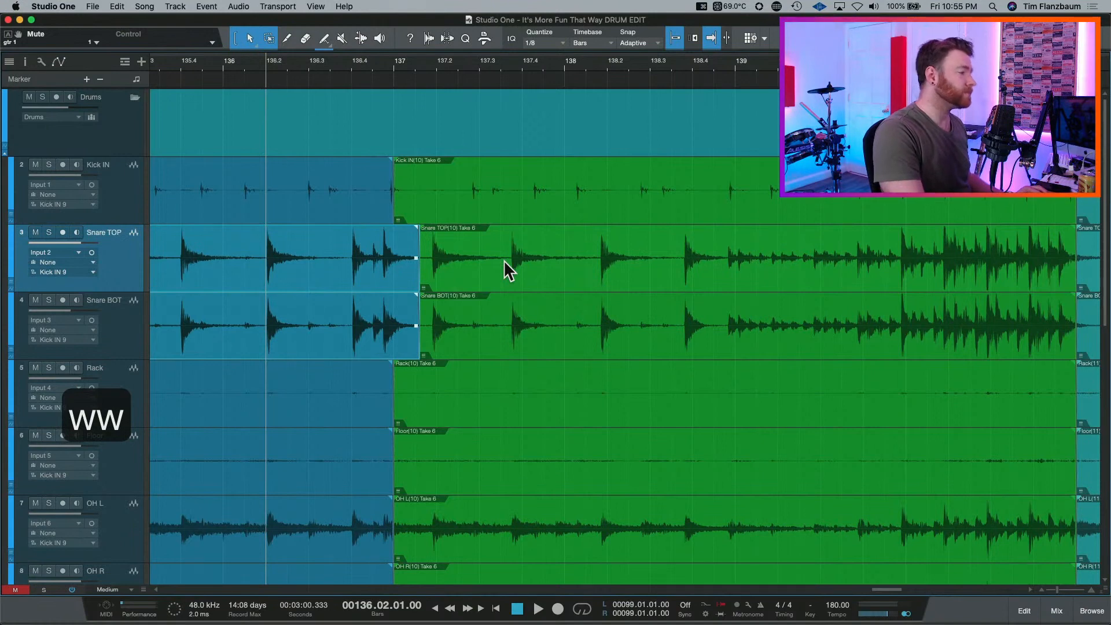
click(181, 64)
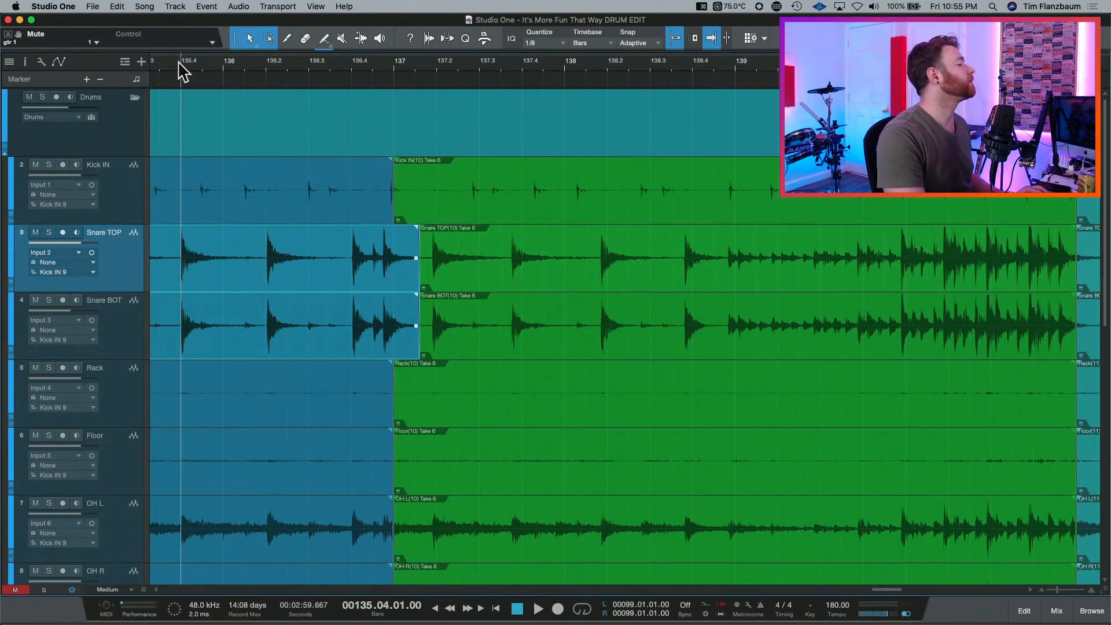
key(space)
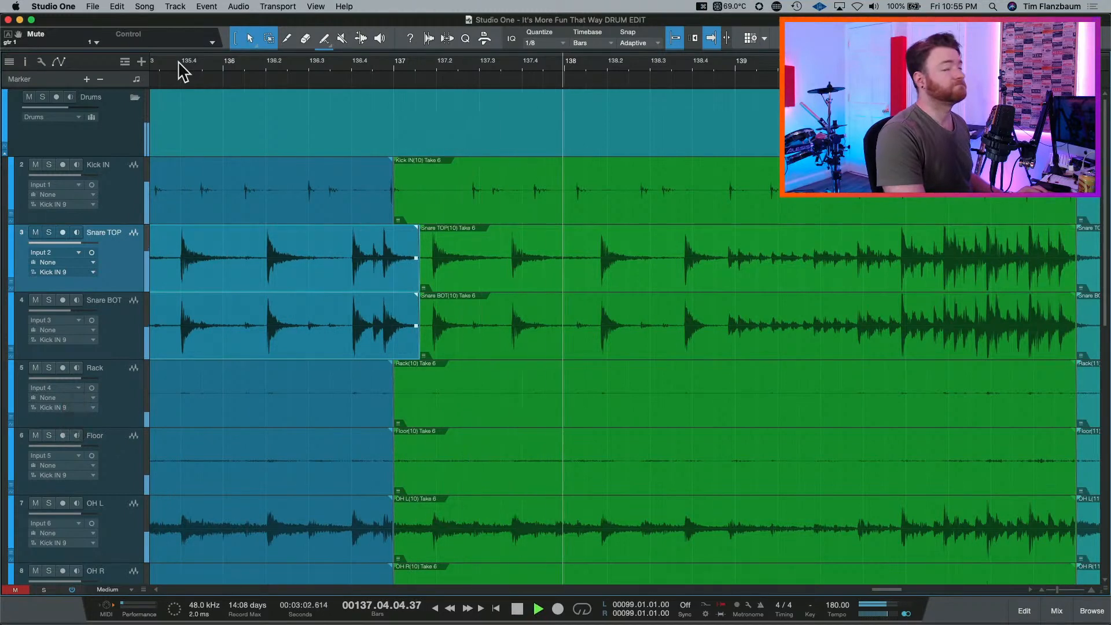
key(space)
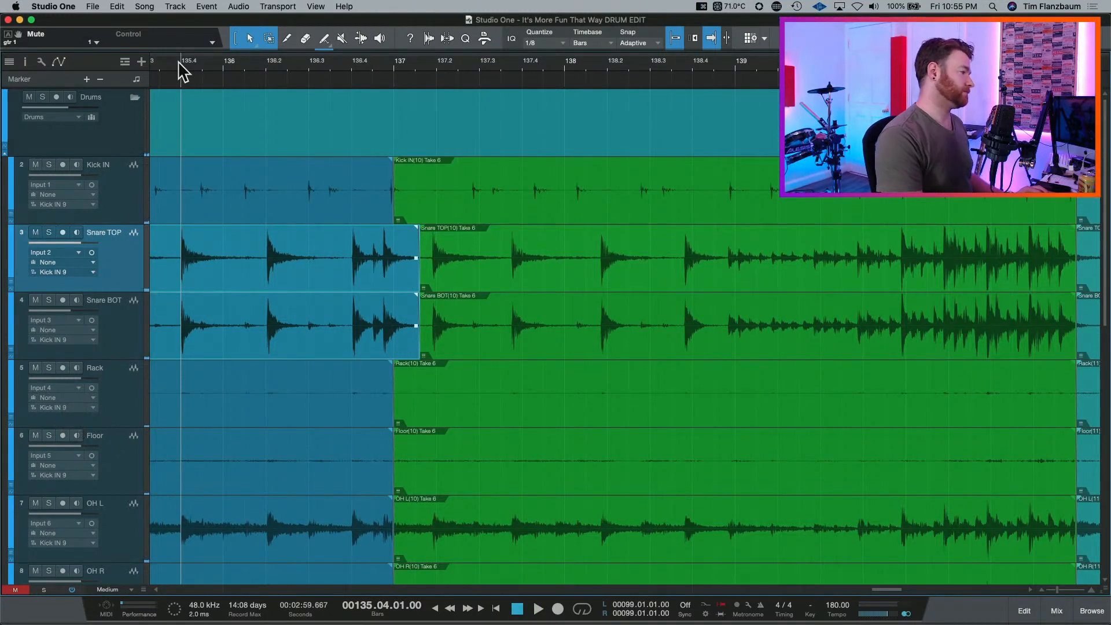
key(space)
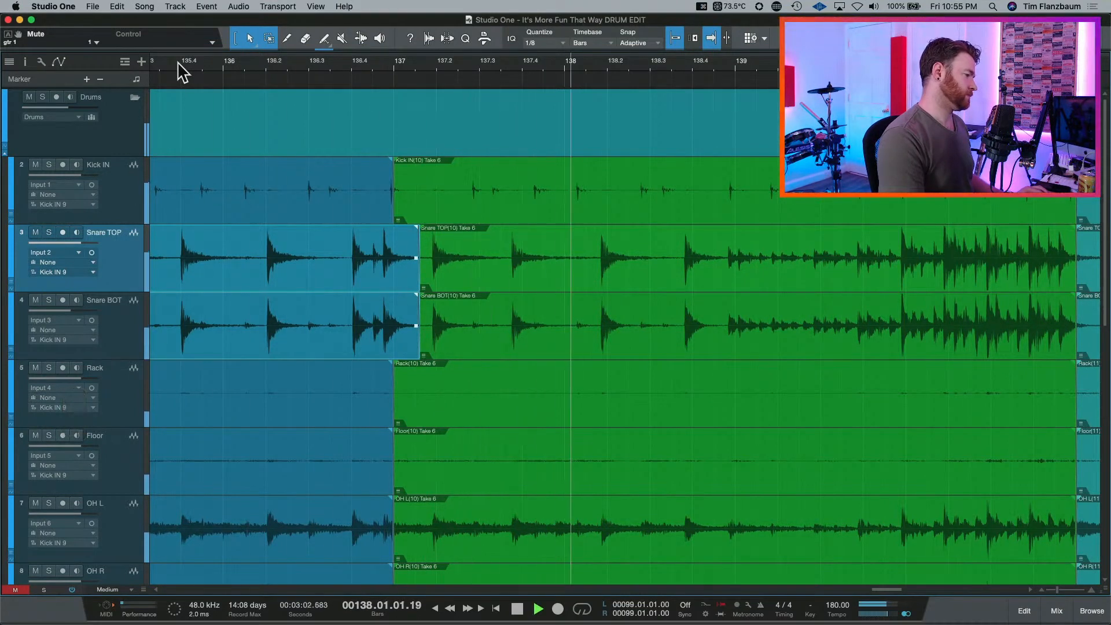
Solo the Snare TOP and Snare BOT tracks and play the transition into Take 6 from bar 135 beat 4 twice.
key(space)
key(e)
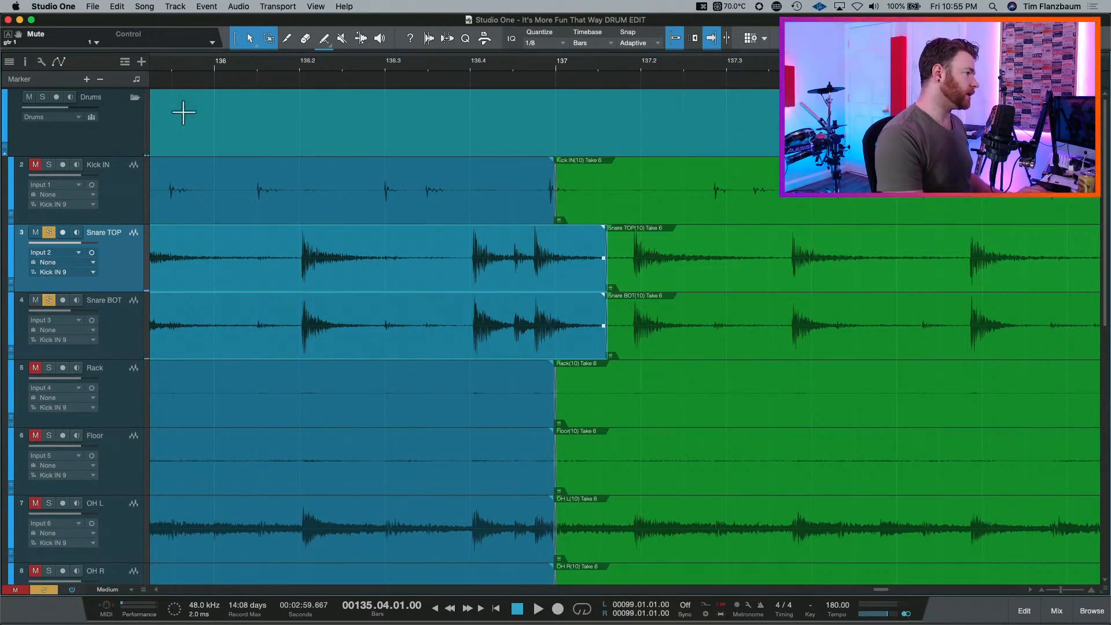
key(w)
key(w)
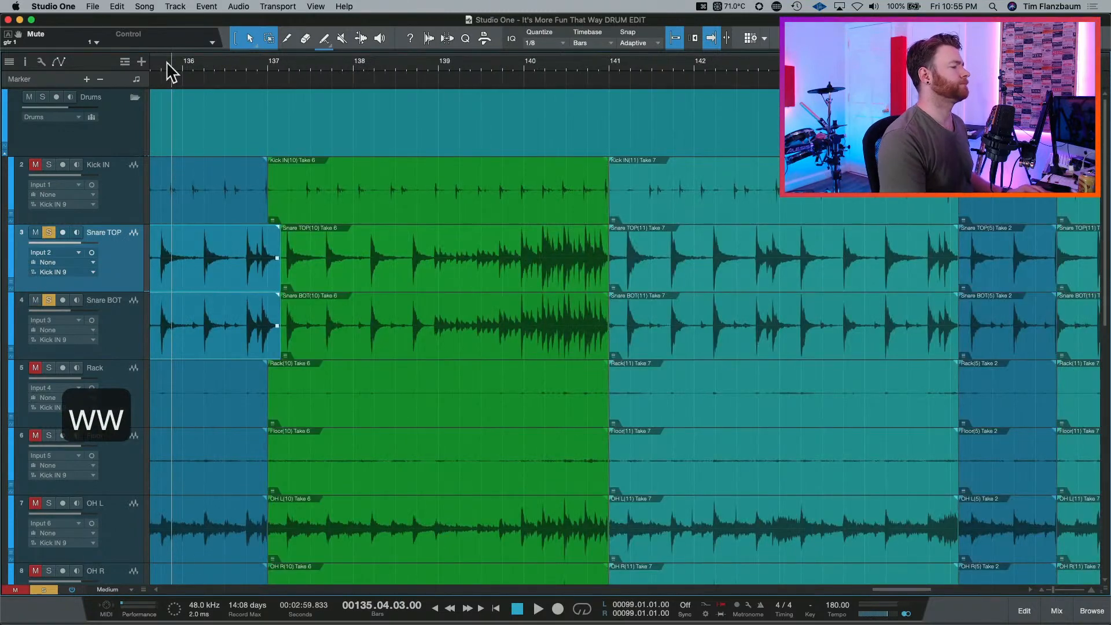
key(space)
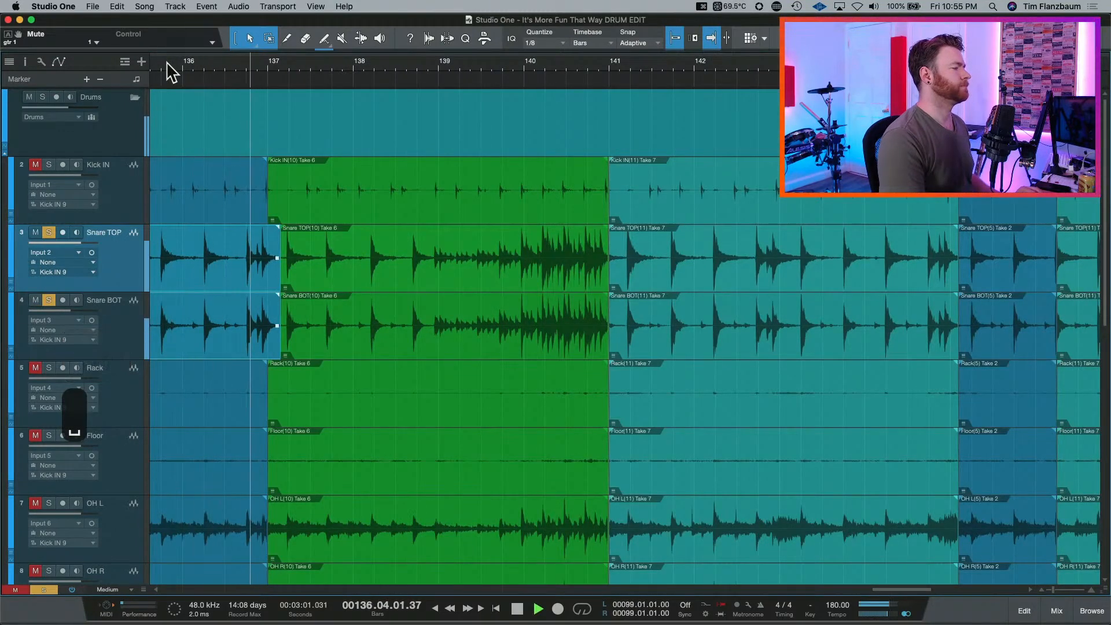
key(space)
key(e)
key(e)
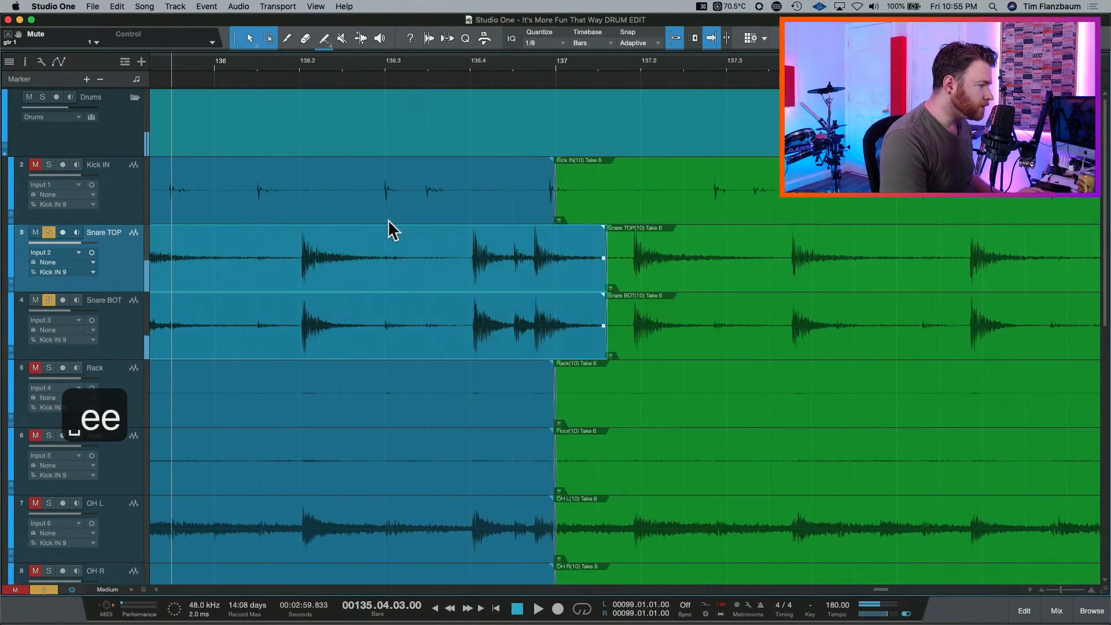
key(w)
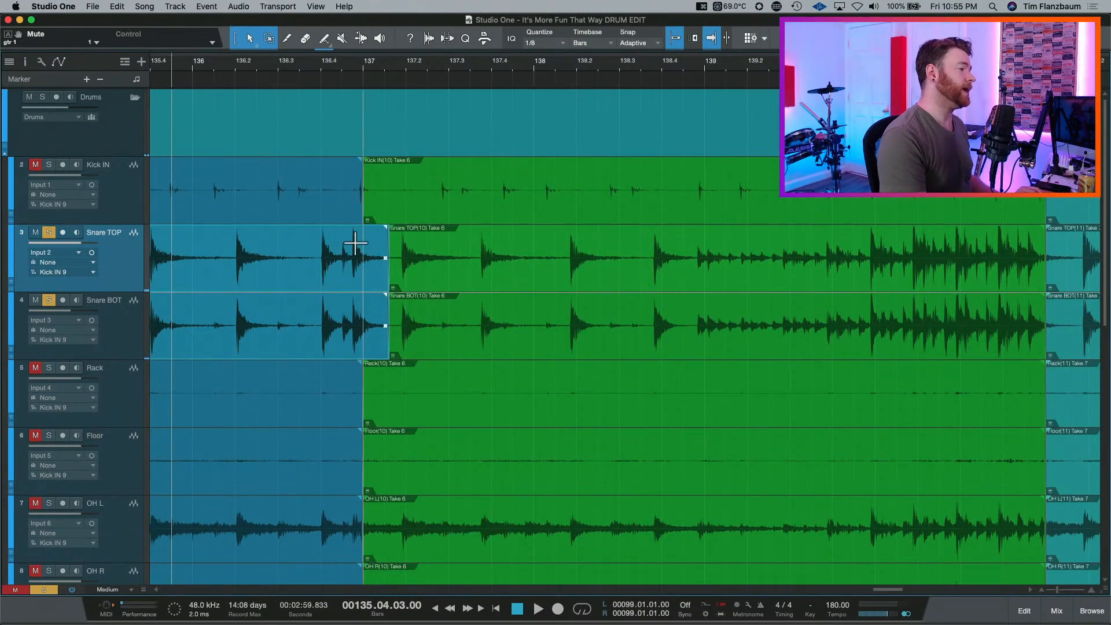
key(space)
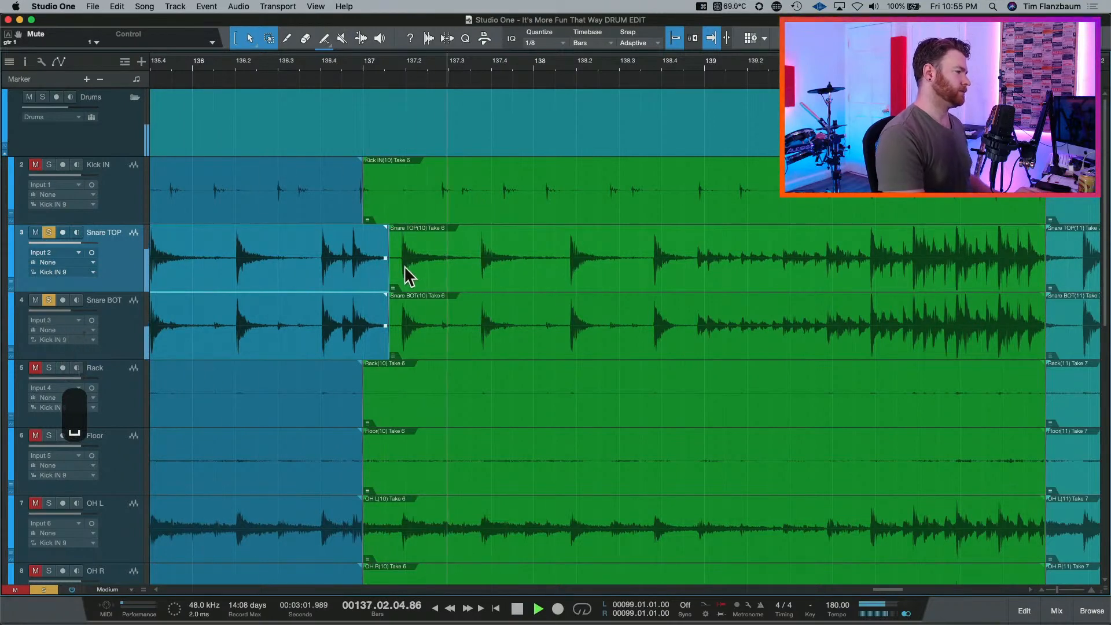
key(space)
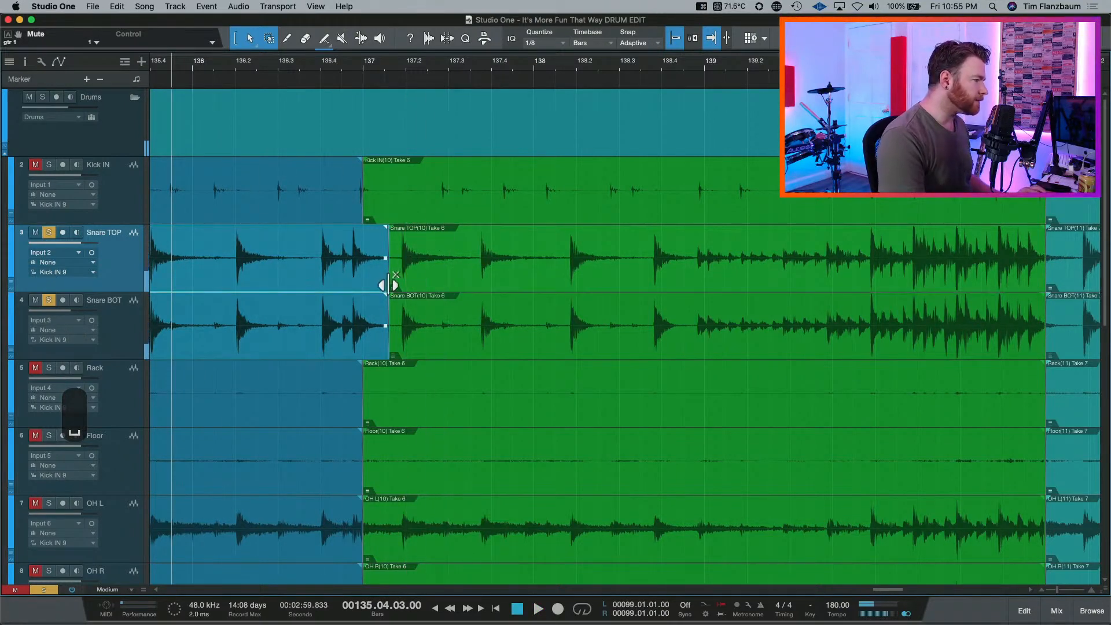
Move the Snare TOP and Snare BOT crossfades later to 137.01.04.51, right before the beat 2 hit, and replay the soloed snares twice.
drag(388, 284, 400, 287)
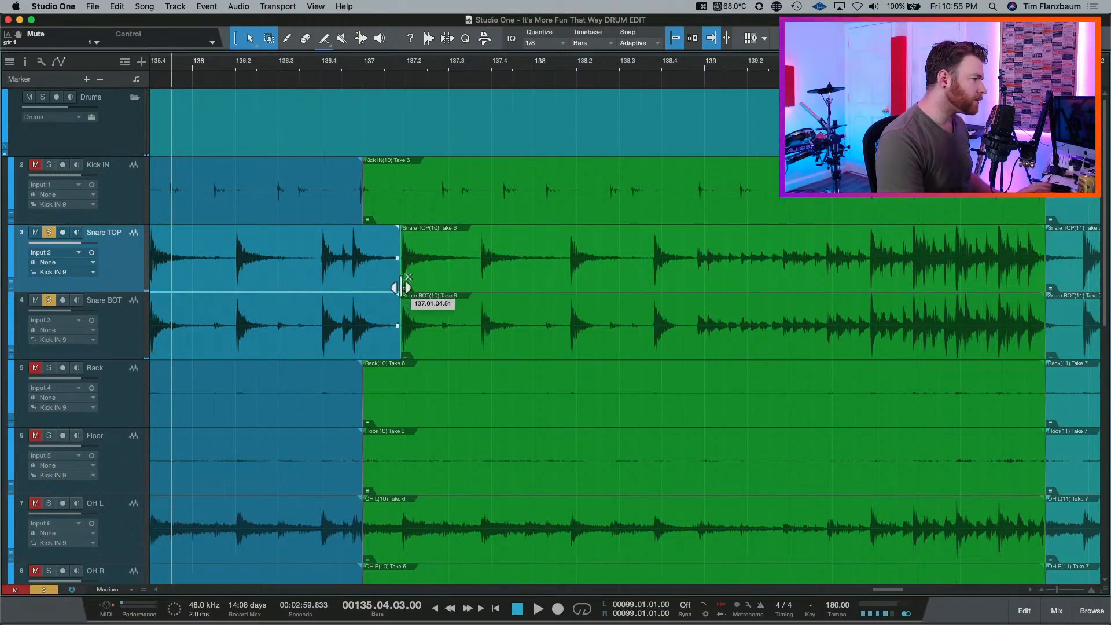
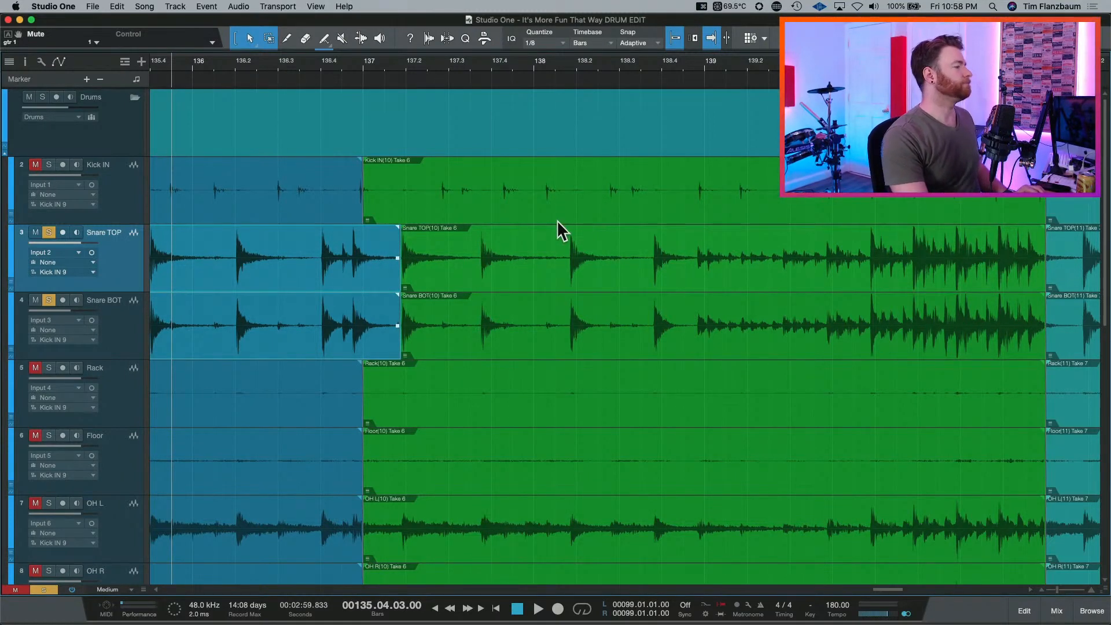
key(space)
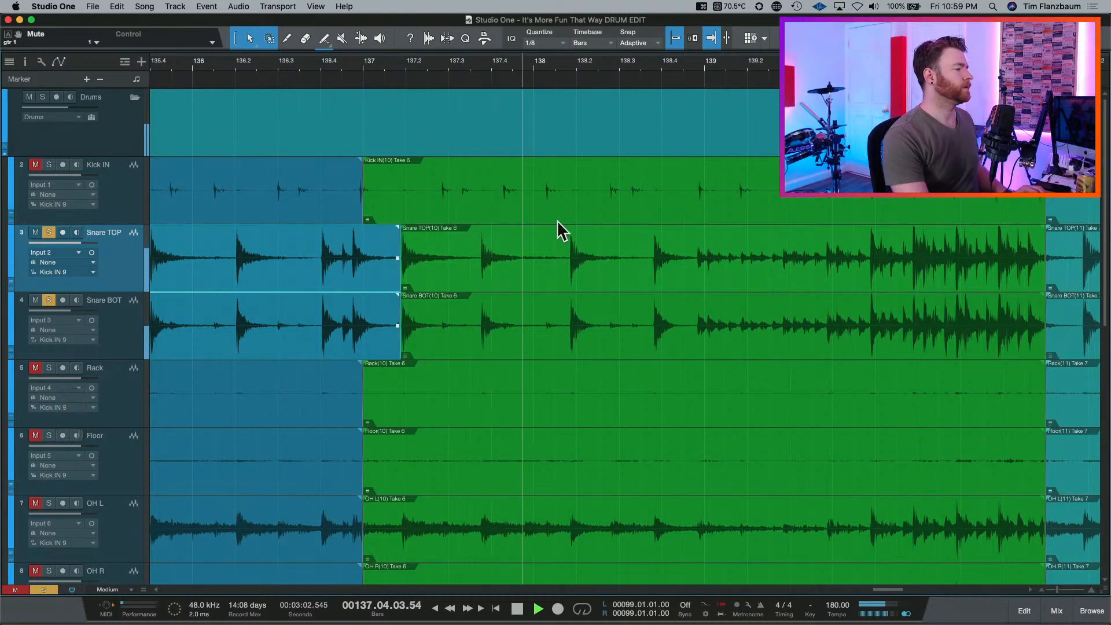
key(space)
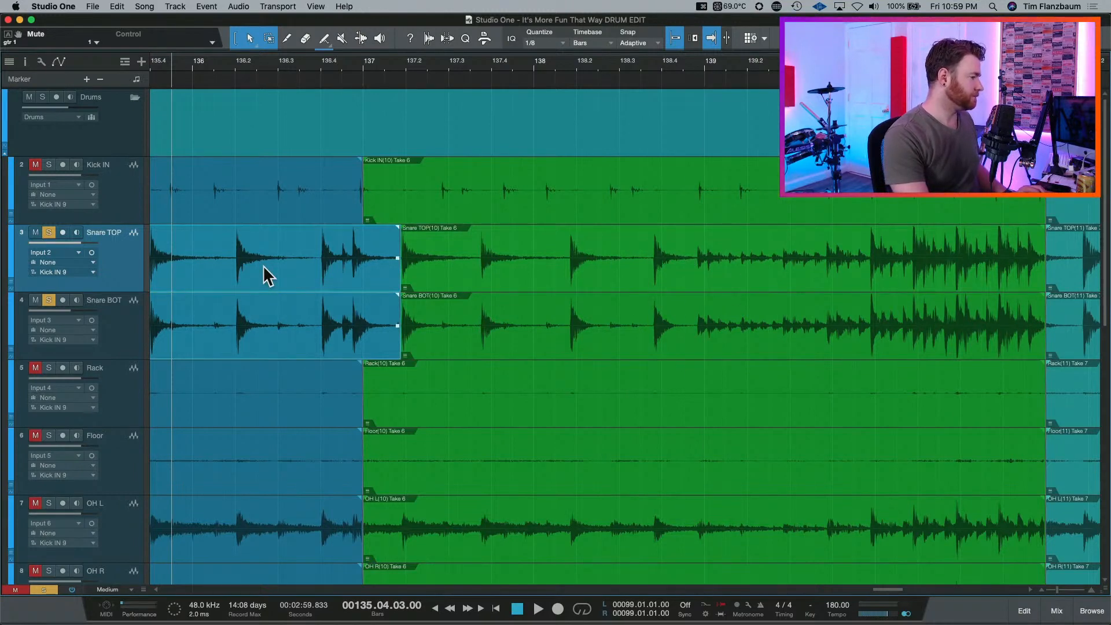
key(space)
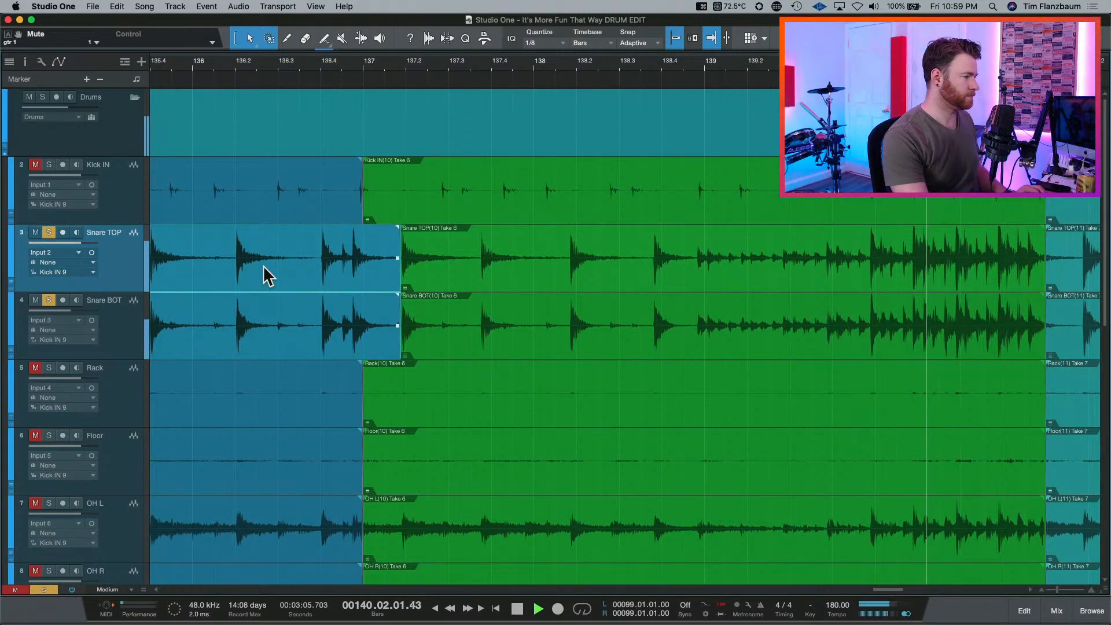
key(space)
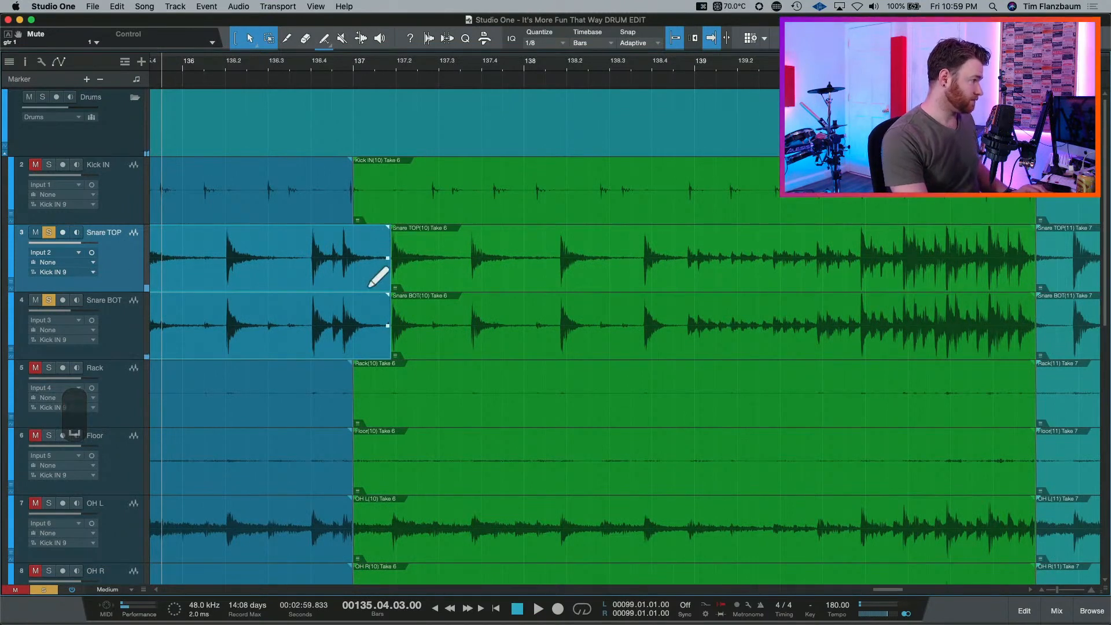
Clear all solos and play the full kit from bar 135 beat 4 through the transition.
key(shift+super+s)
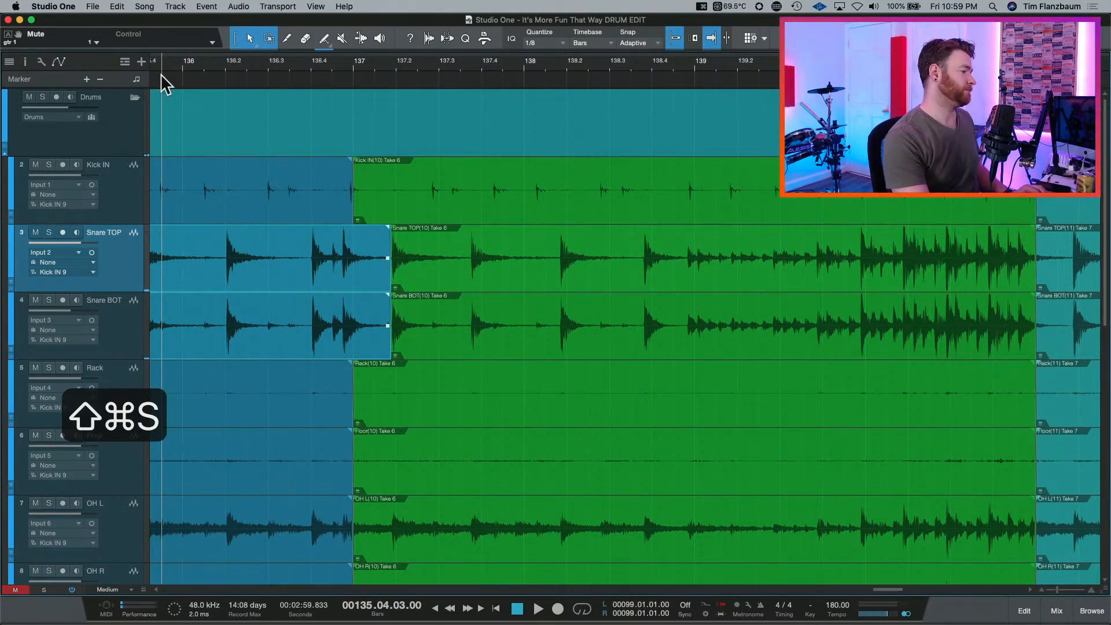
key(space)
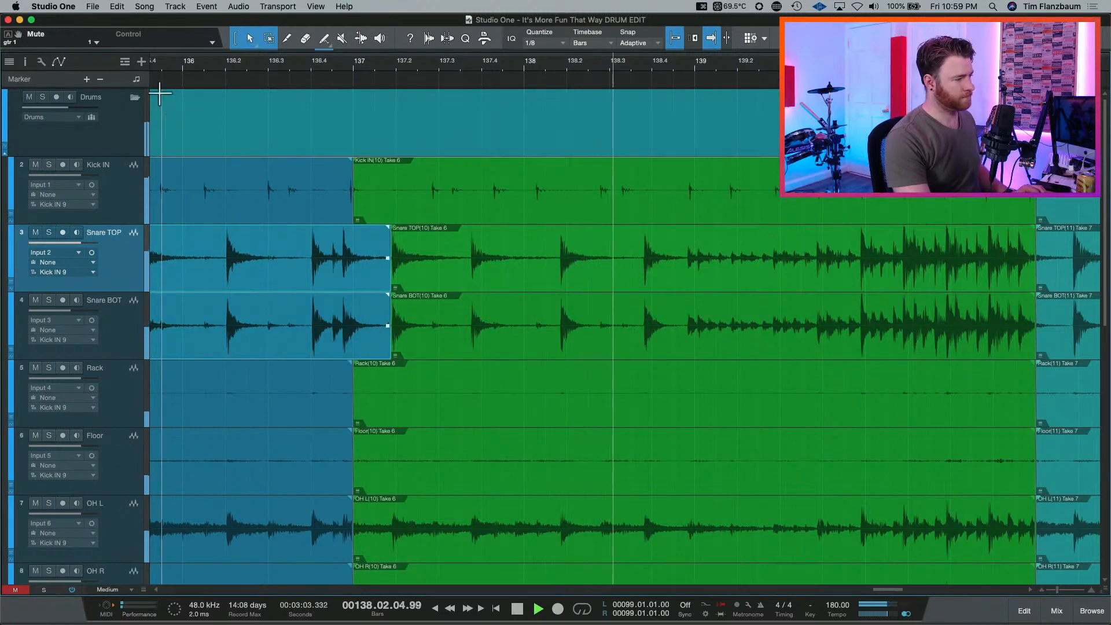
key(space)
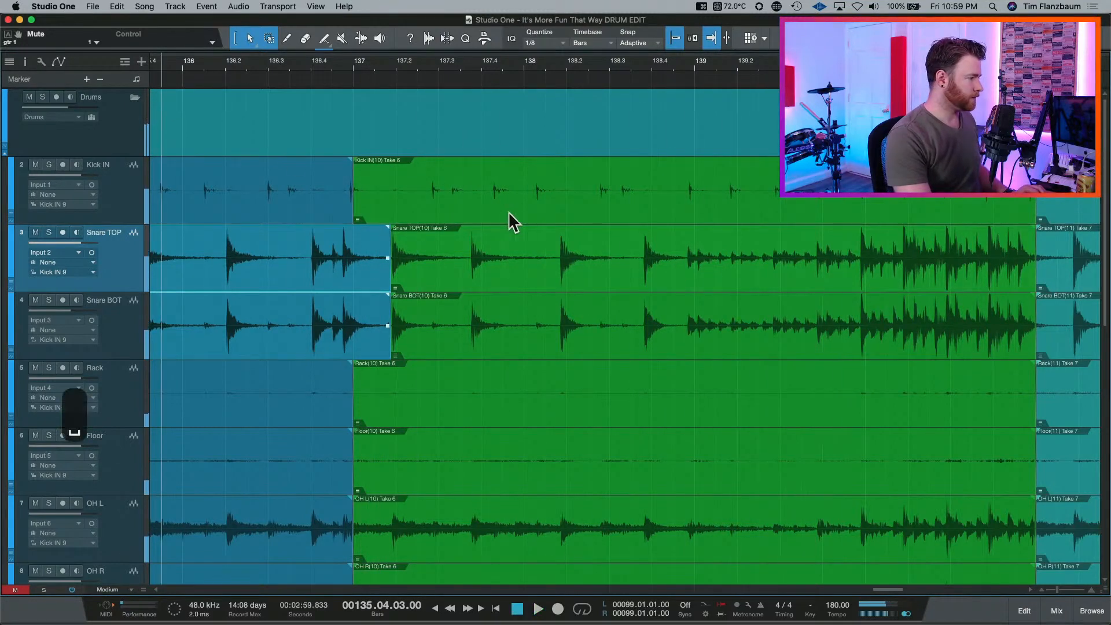
Re-enable the Drums track group and select the Take 6 events on all drum tracks.
click(529, 208)
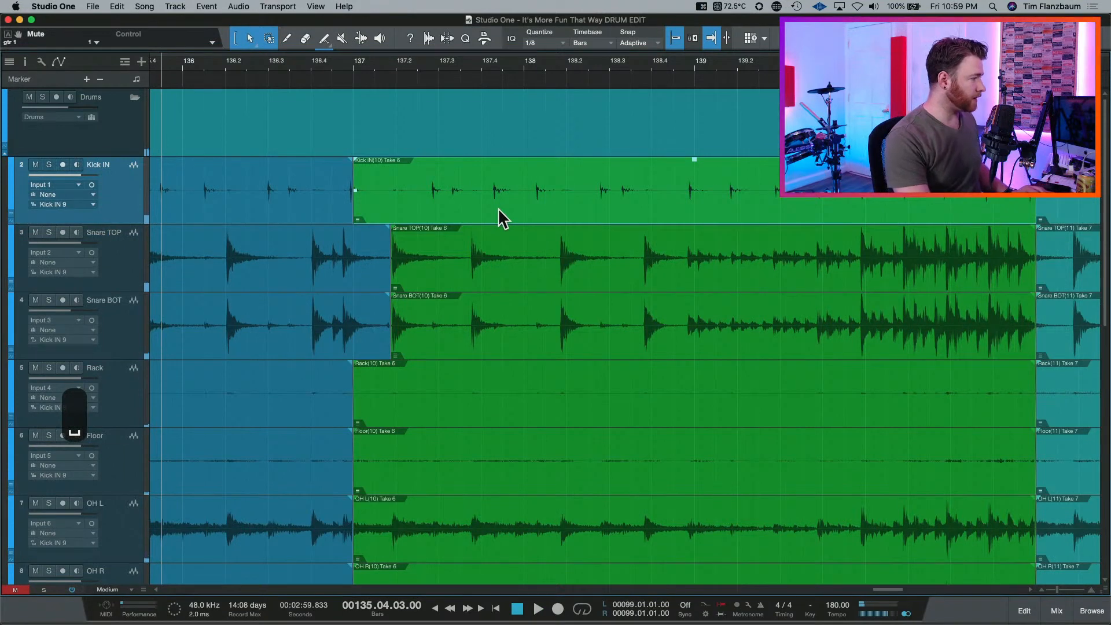
key(alt+2)
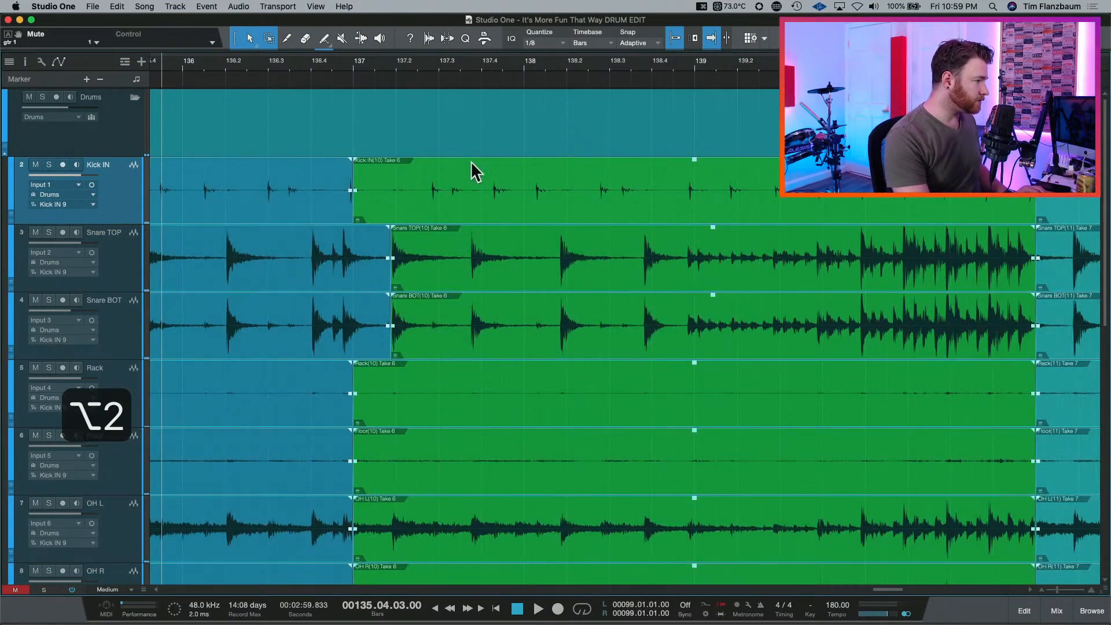
click(487, 196)
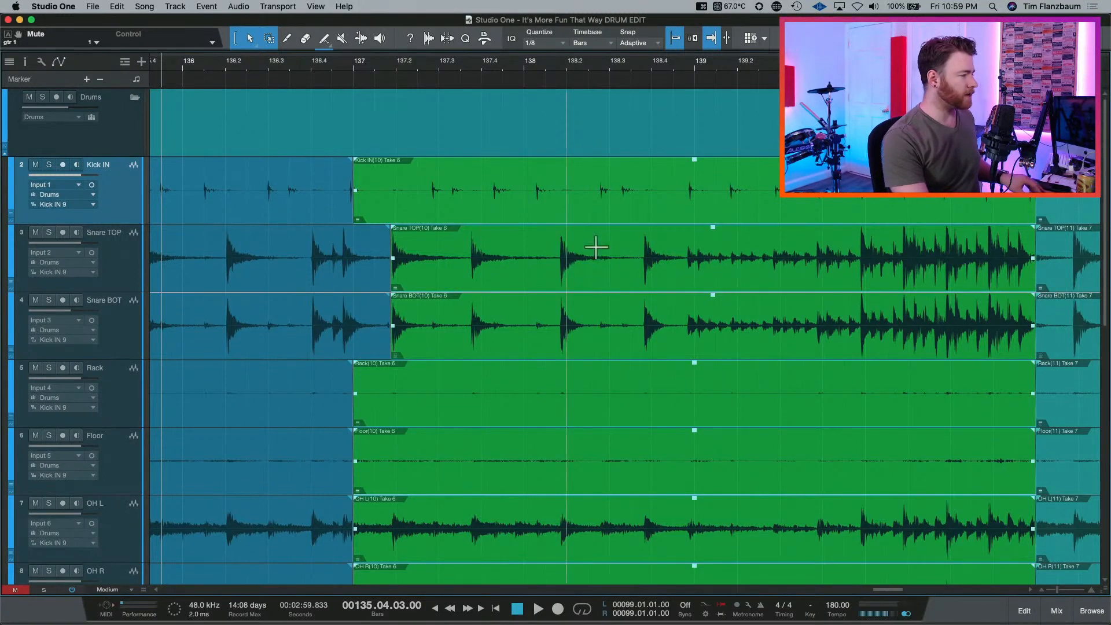
Slip the Take 6 audio later inside its events on all drum tracks until the snare hit starts on bar 138 beat 2.
scroll(596, 303, right, 3)
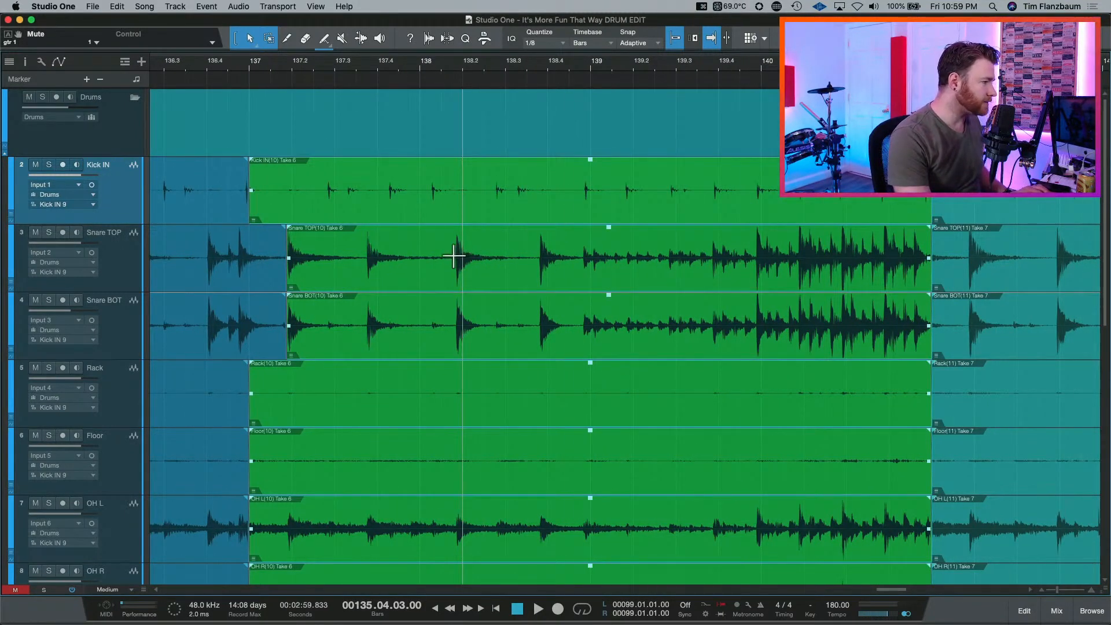
key(e)
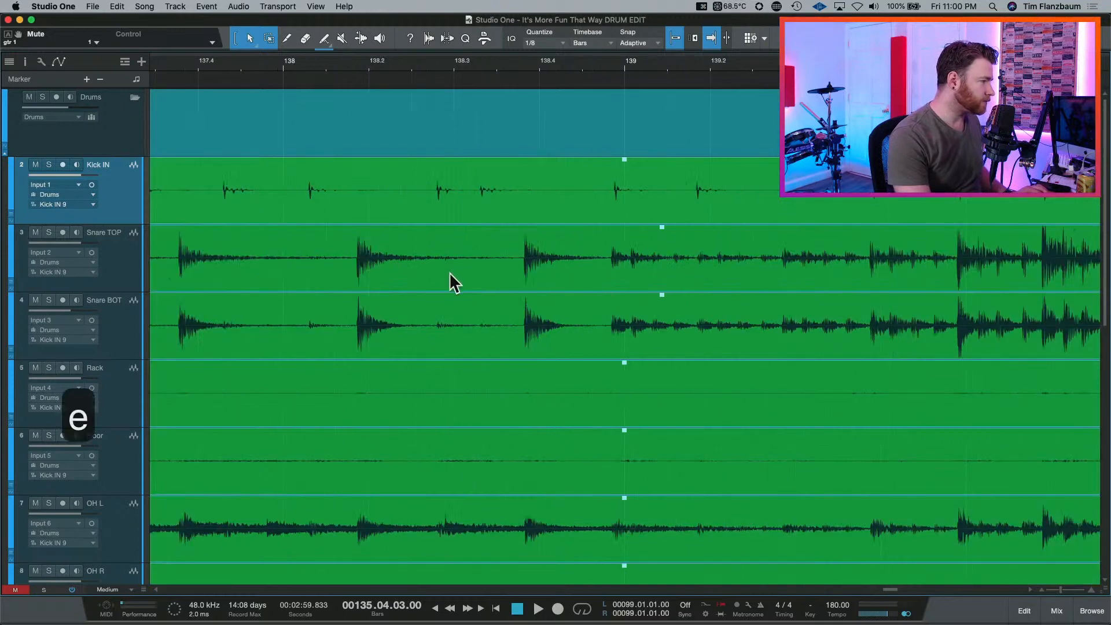
click(355, 251)
key(e)
key(e)
key(e)
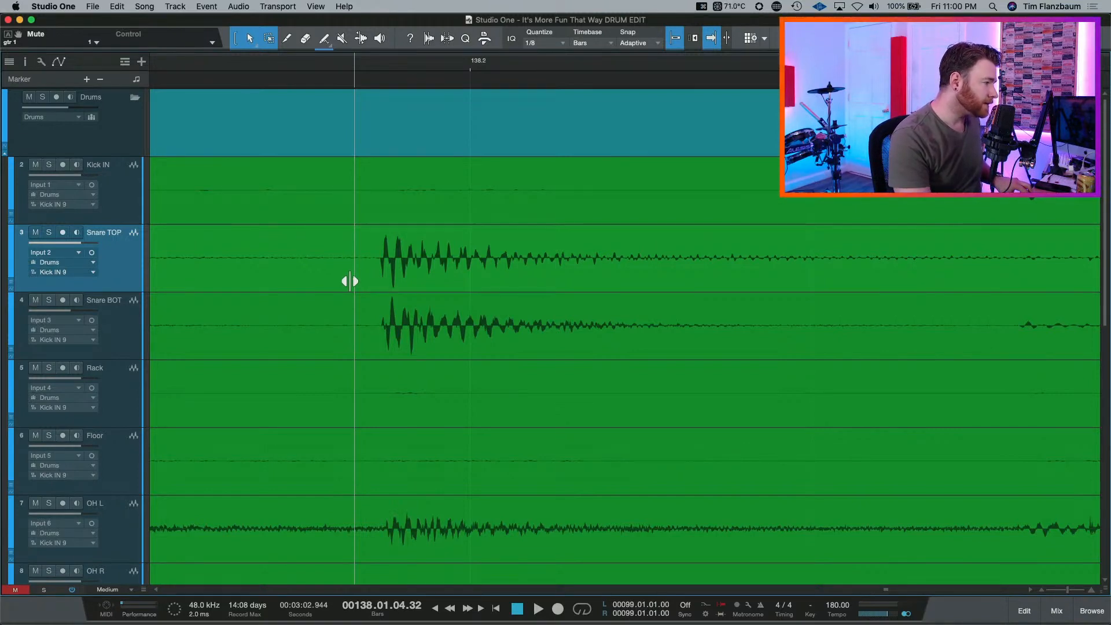
drag(351, 281, 437, 285)
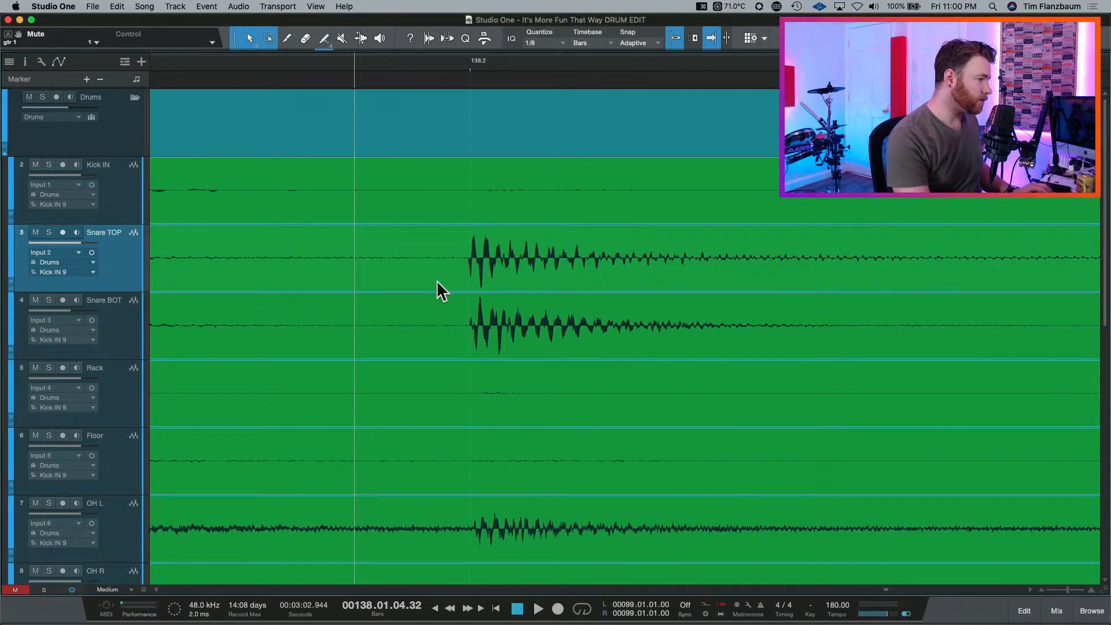
Try slipping the Take 6 audio much later within its fixed event boundaries, and undo that slip.
key(w)
key(w)
key(w)
key(w)
key(w)
key(w)
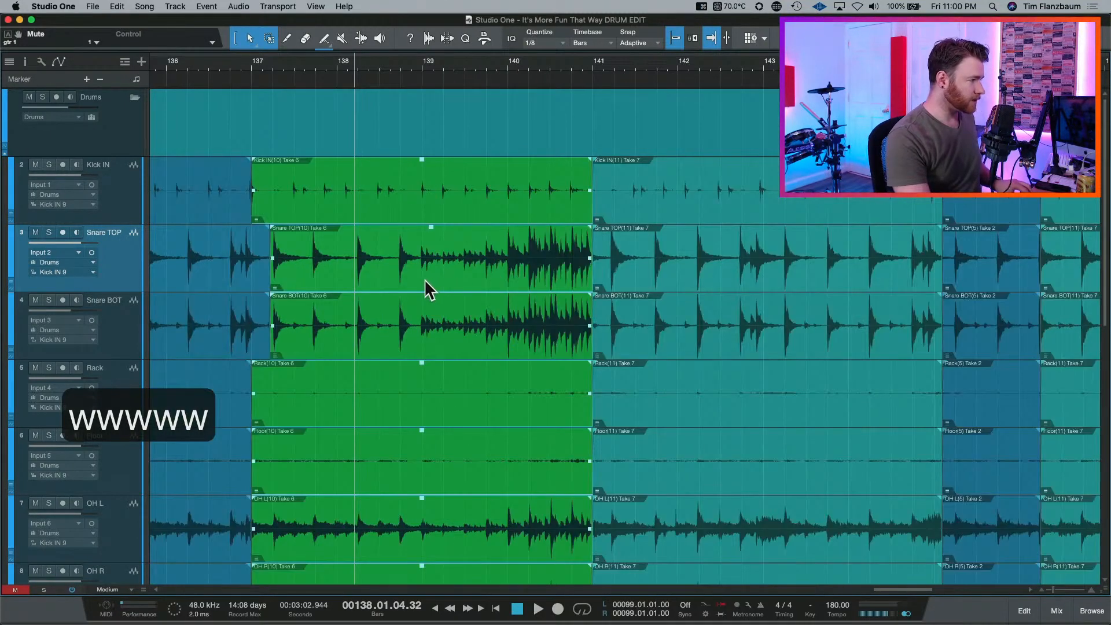
drag(431, 284, 459, 268)
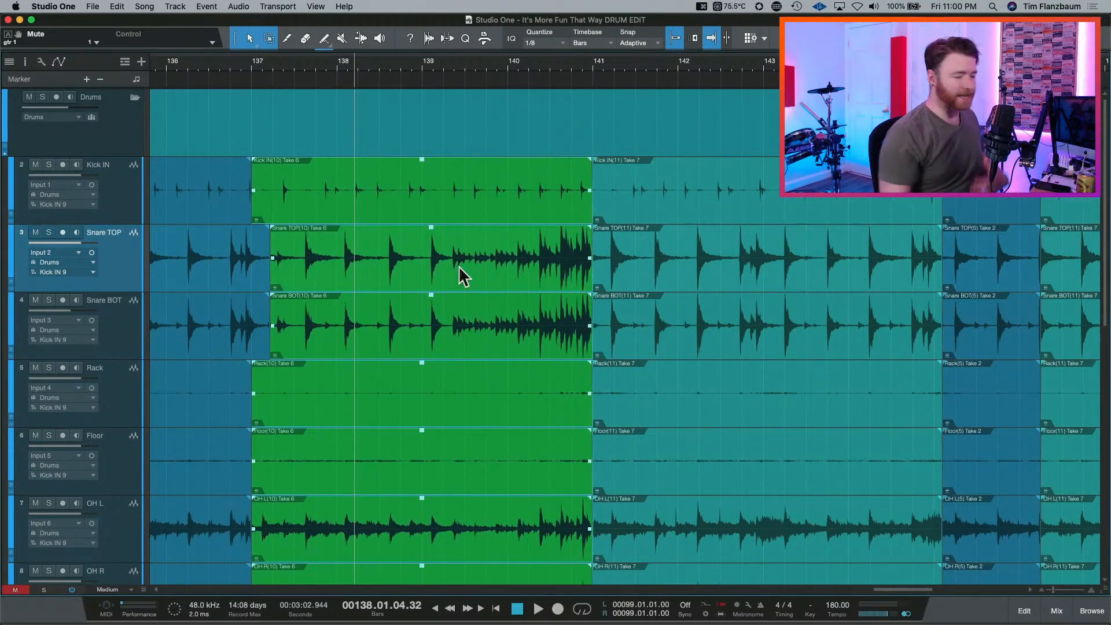
key(super+z)
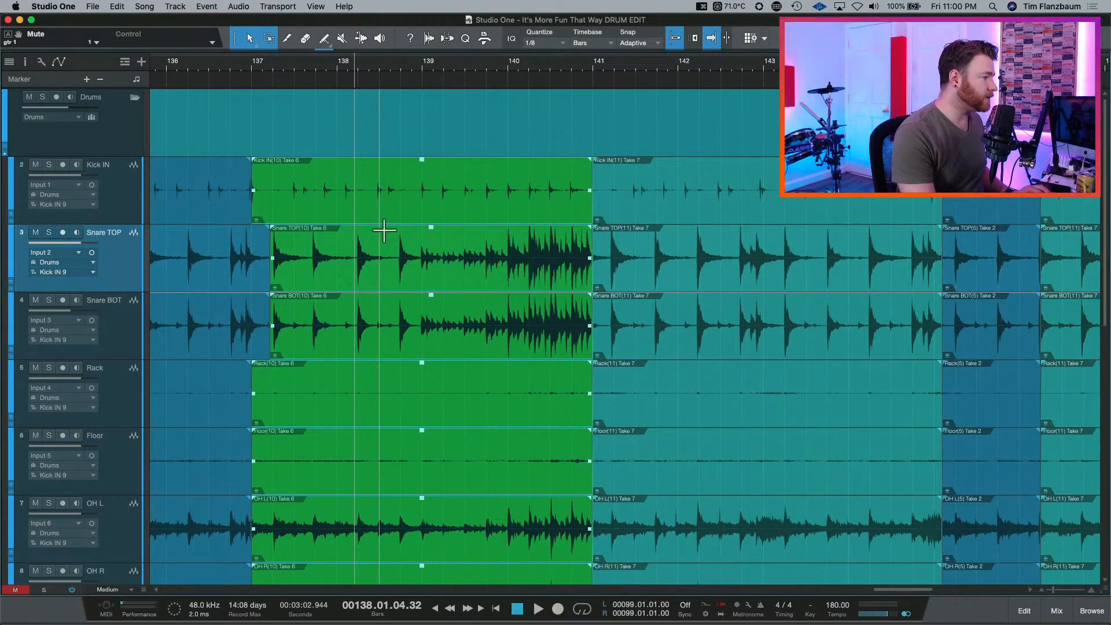
Slip the Take 6 audio very slightly later to balance its snare hits against the grid through bars 138 and 139.
key(e)
key(e)
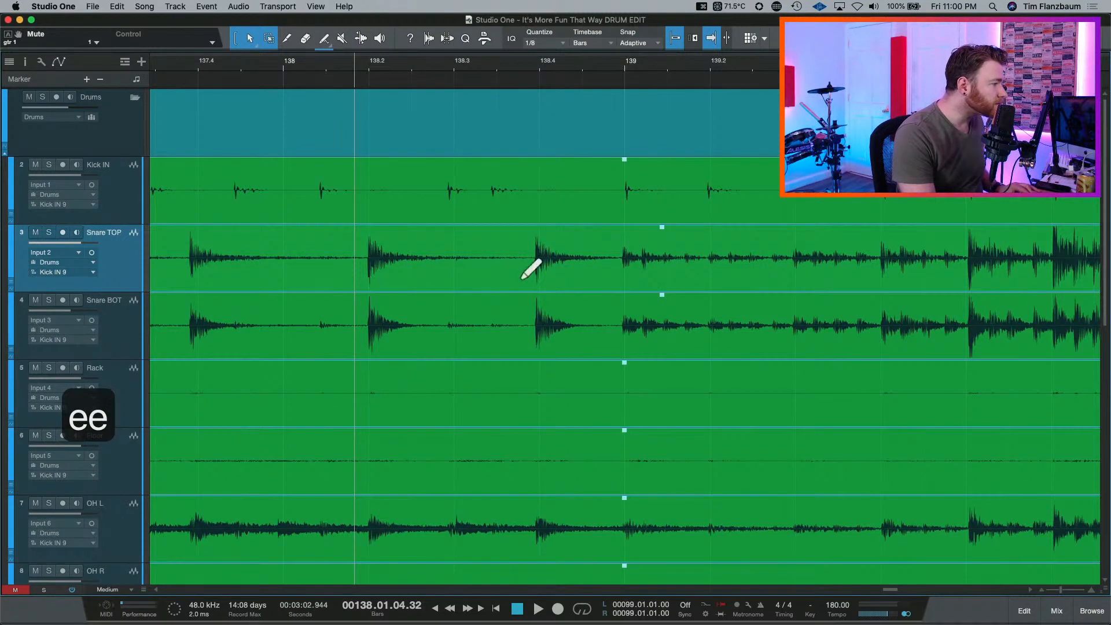
drag(522, 279, 520, 285)
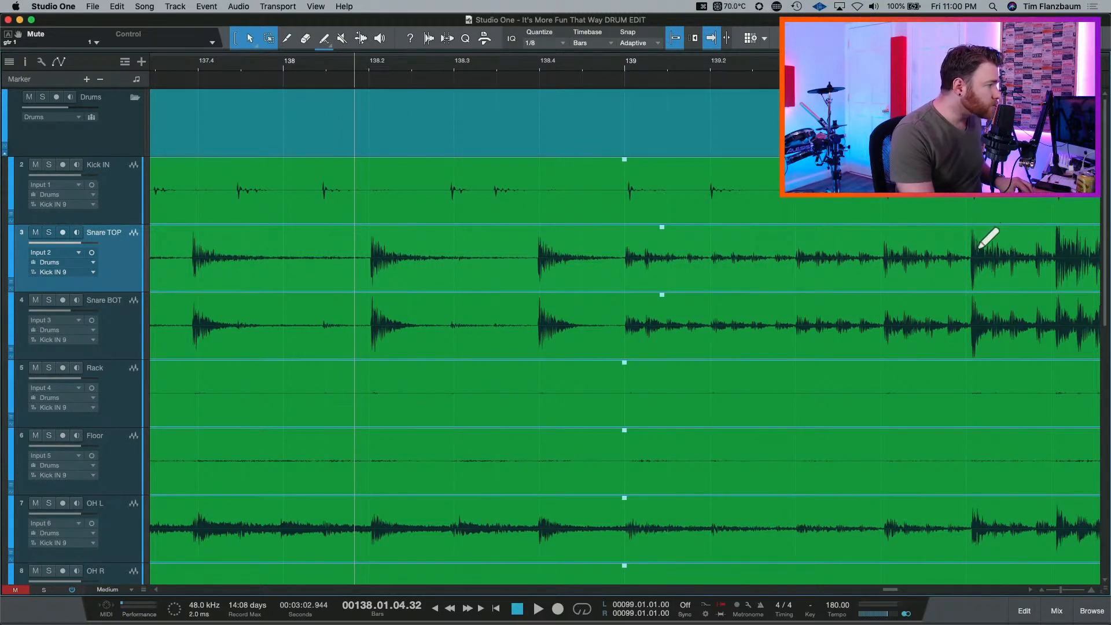
key(w)
key(w)
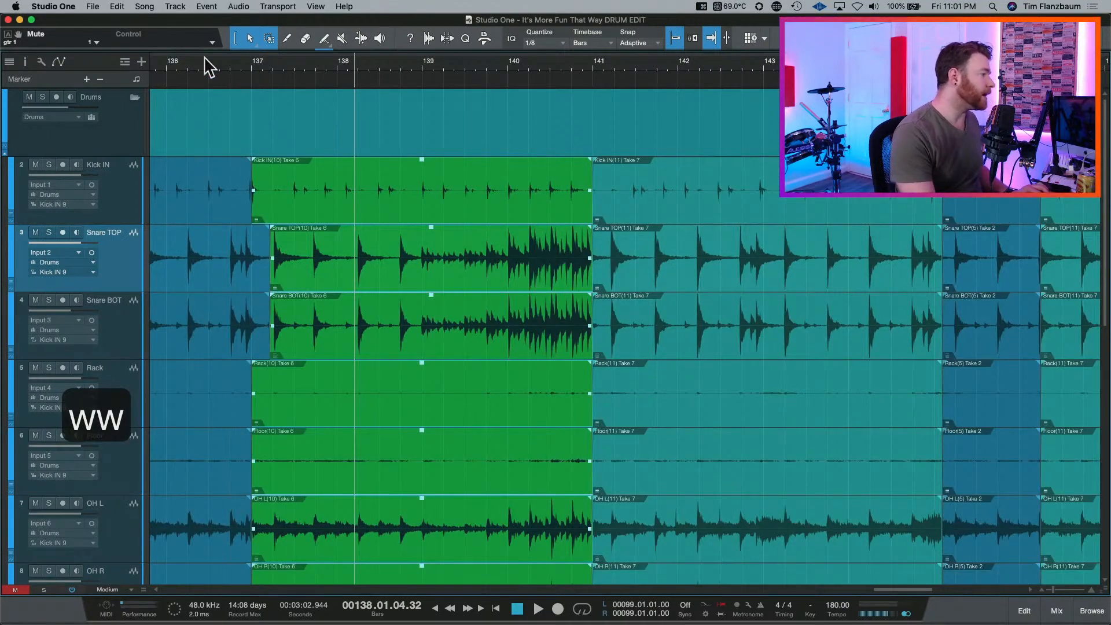
Set the playback position to bar 136 and examine the kick hits on both sides of the bar 137 crossfade.
click(168, 67)
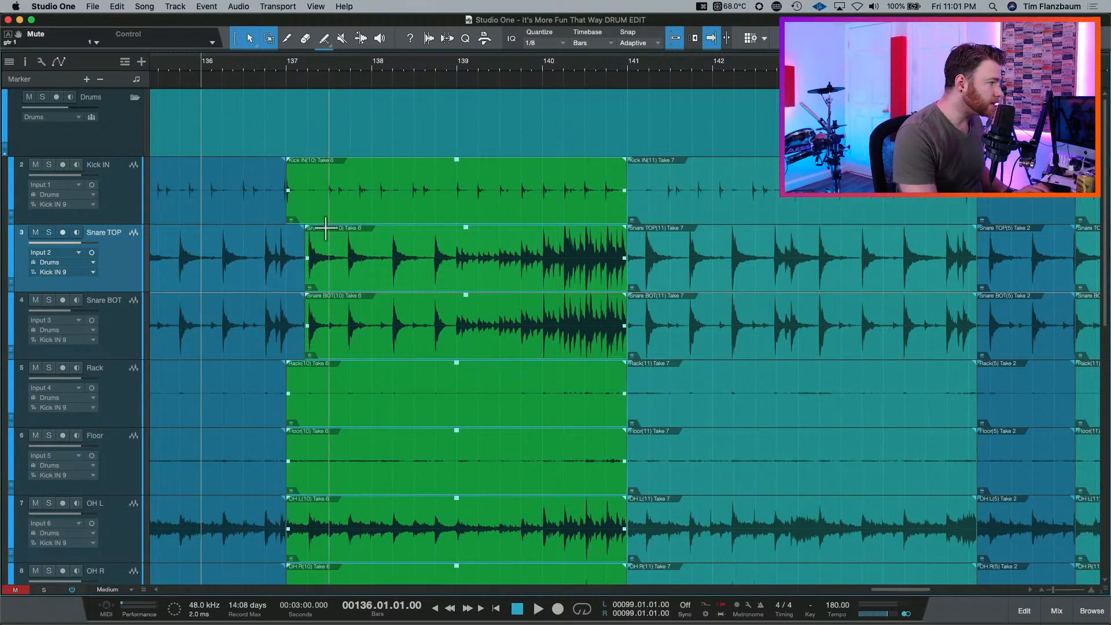
key(e)
key(e)
key(e)
key(e)
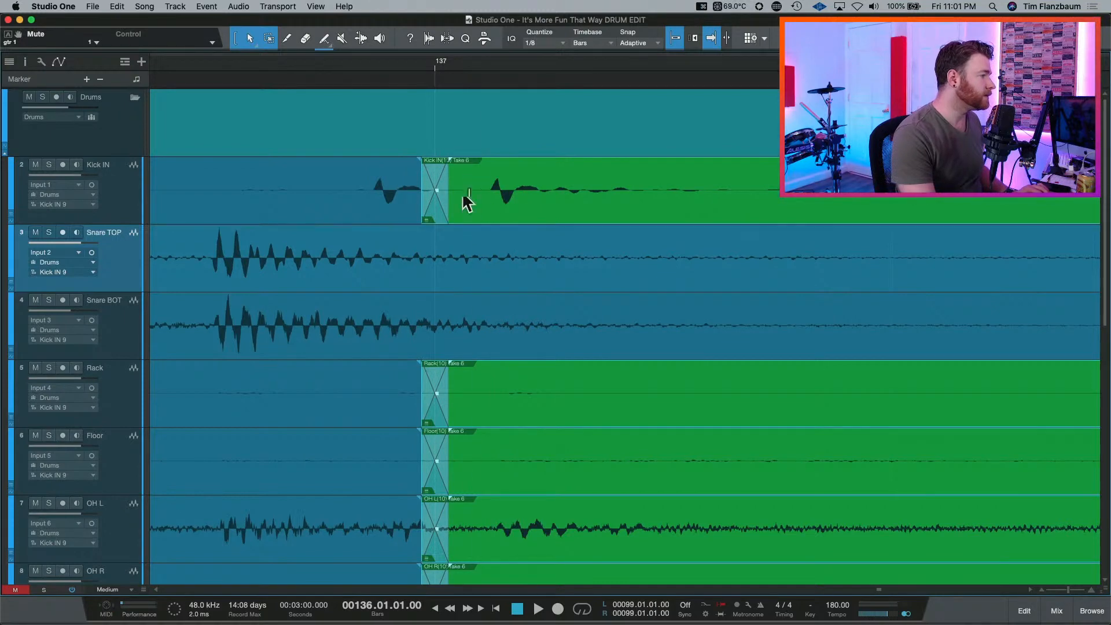
key(w)
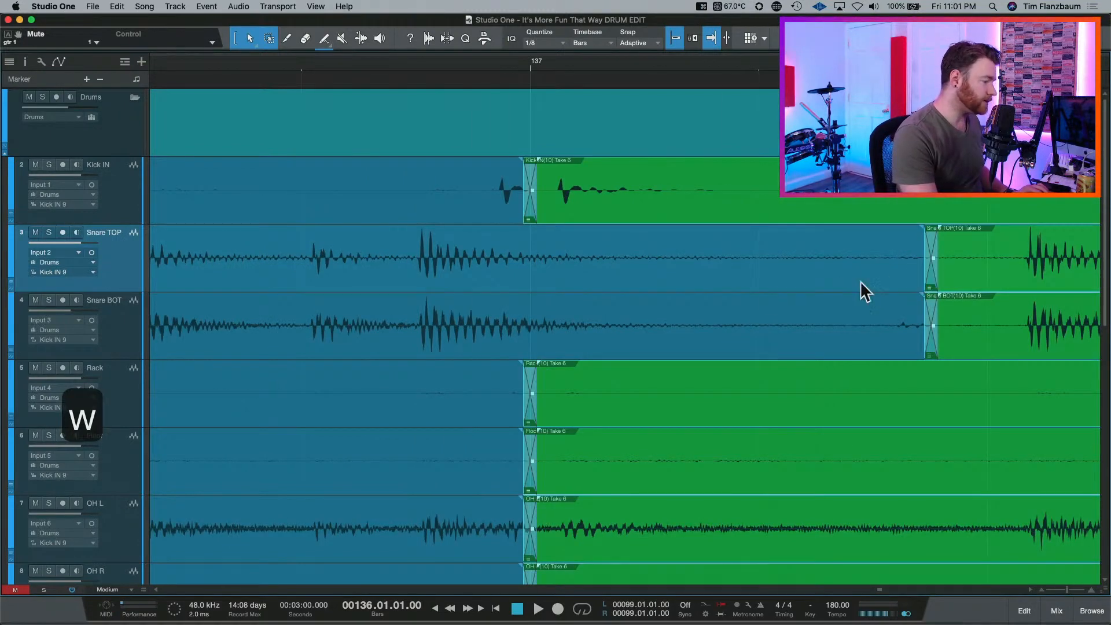
Play the full kit from bar 135 beat 3 to check the transition into the slipped Take 6.
key(w)
key(w)
key(w)
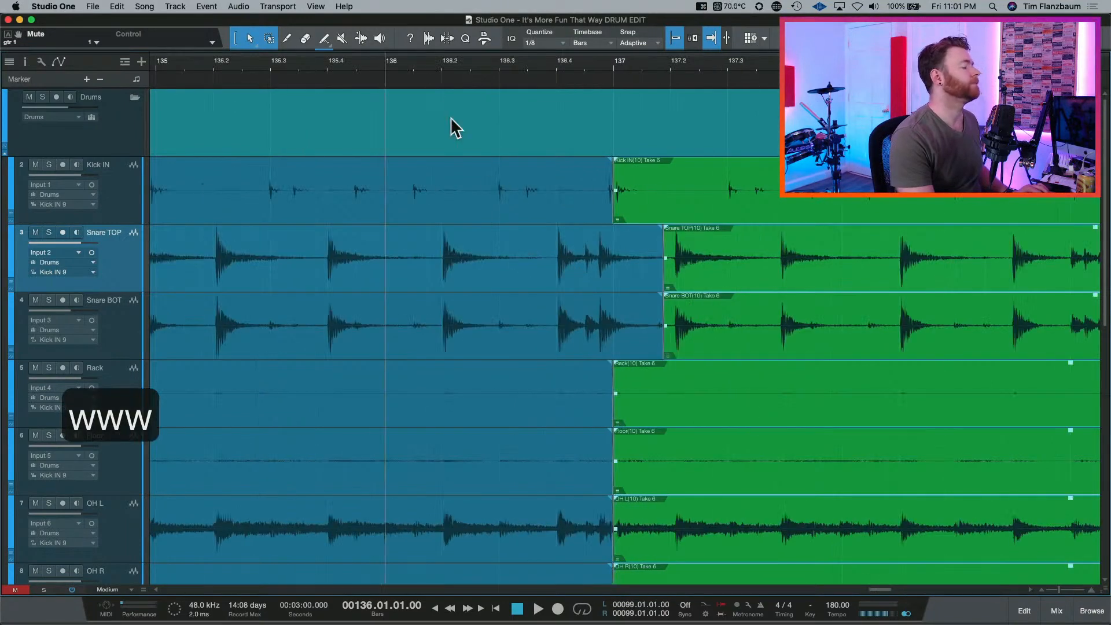
click(268, 66)
key(space)
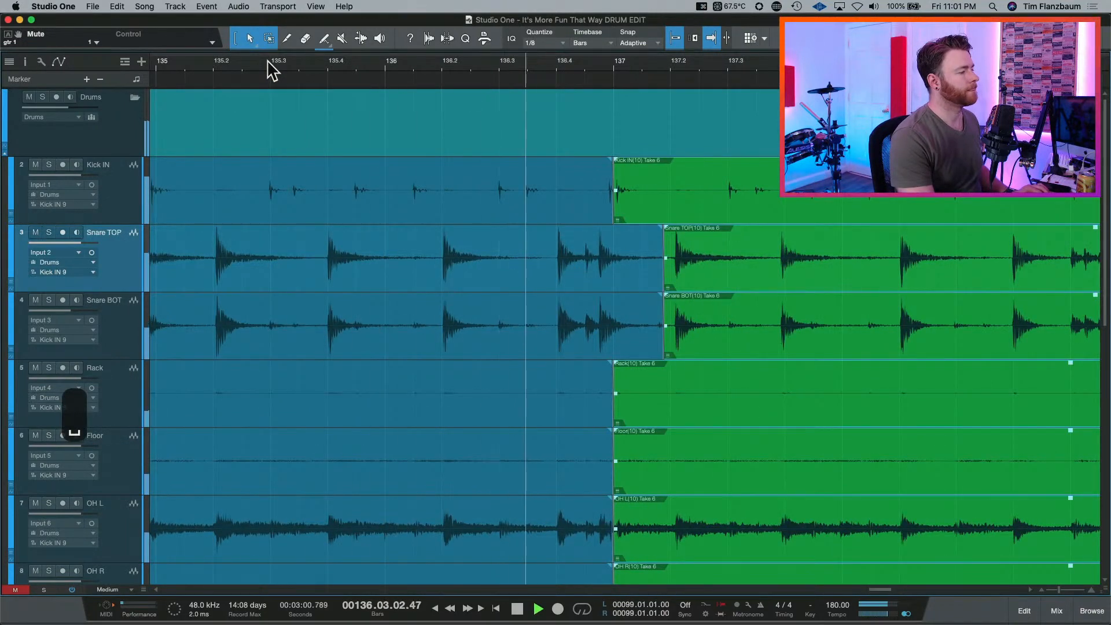
key(space)
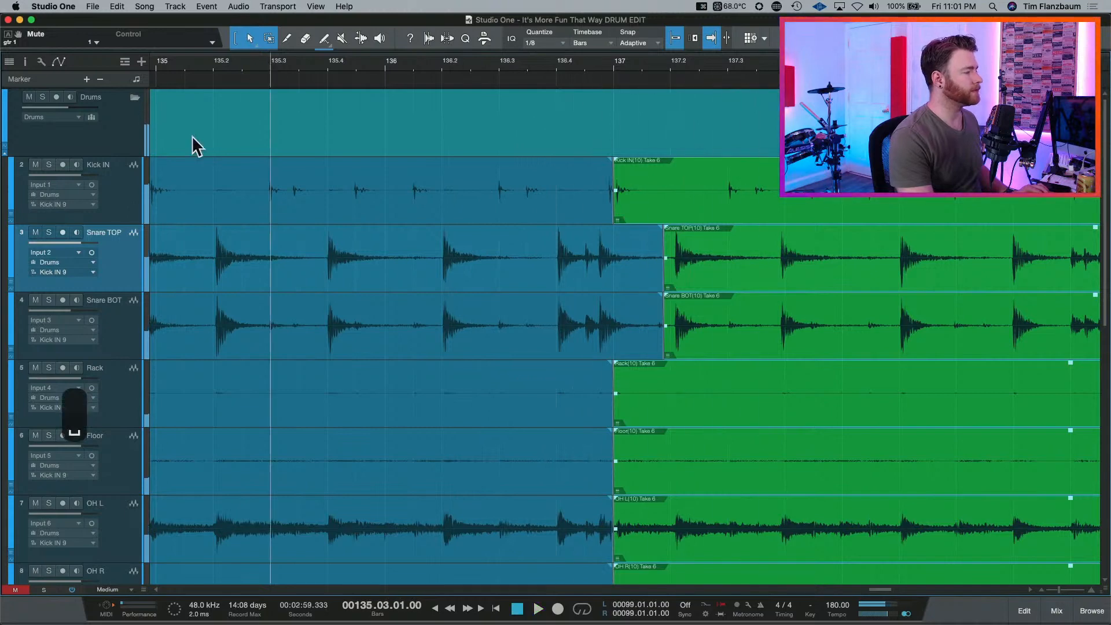
Ungroup the drum tracks, solo Kick IN and play from bar 135 beat 3 through the bar 137 transition.
click(48, 167)
click(46, 167)
key(alt+2)
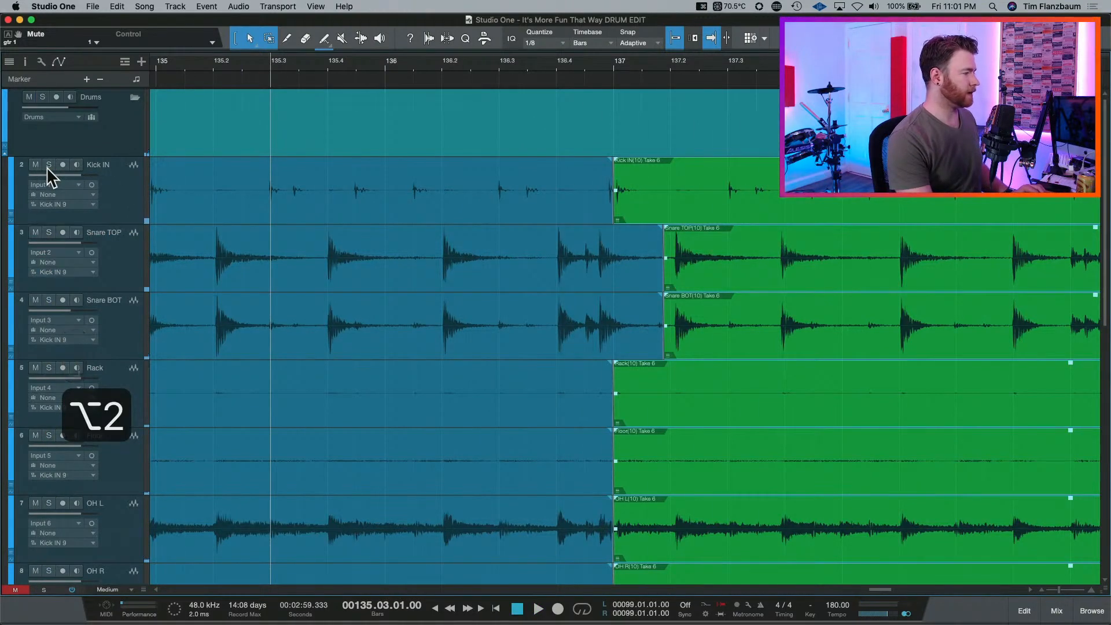
key(space)
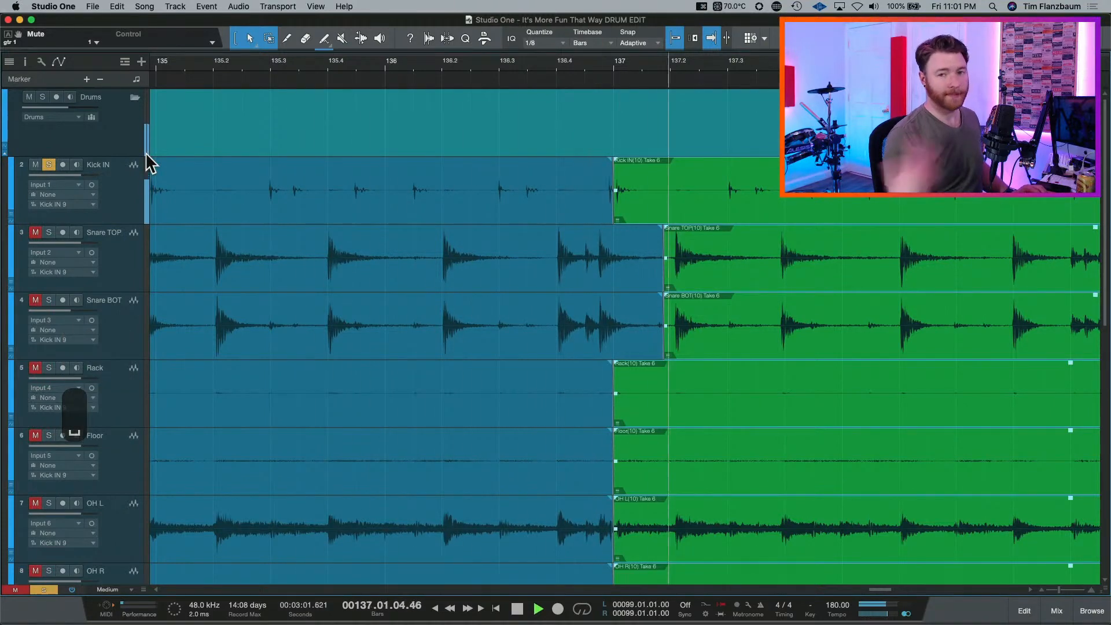
key(space)
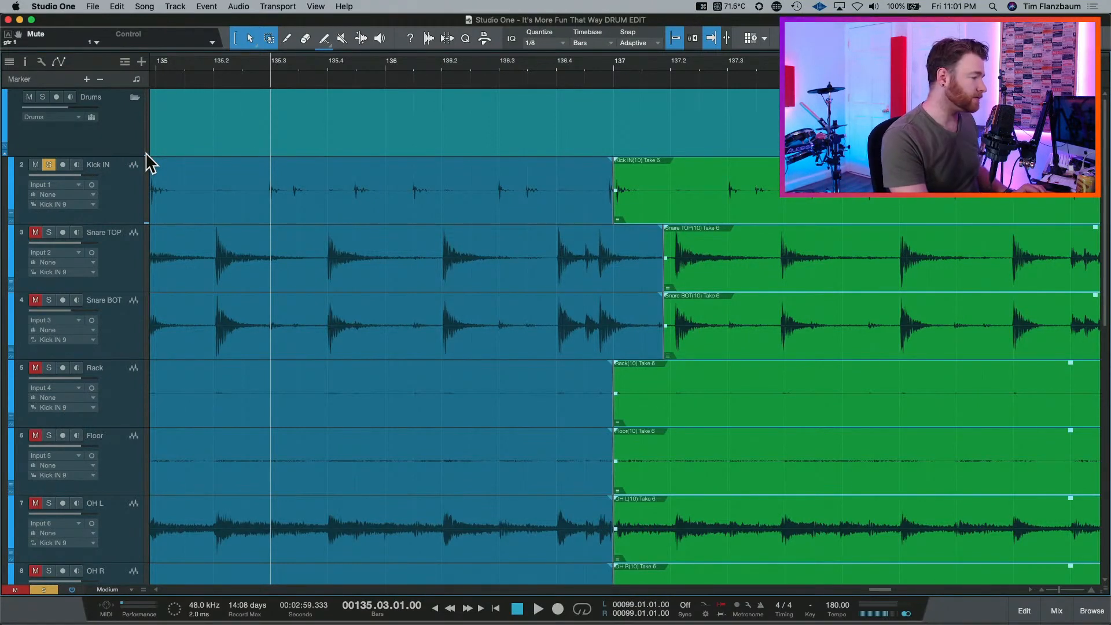
Unsolo Kick IN and play the full kit across the bar 137 transition again.
click(50, 163)
key(space)
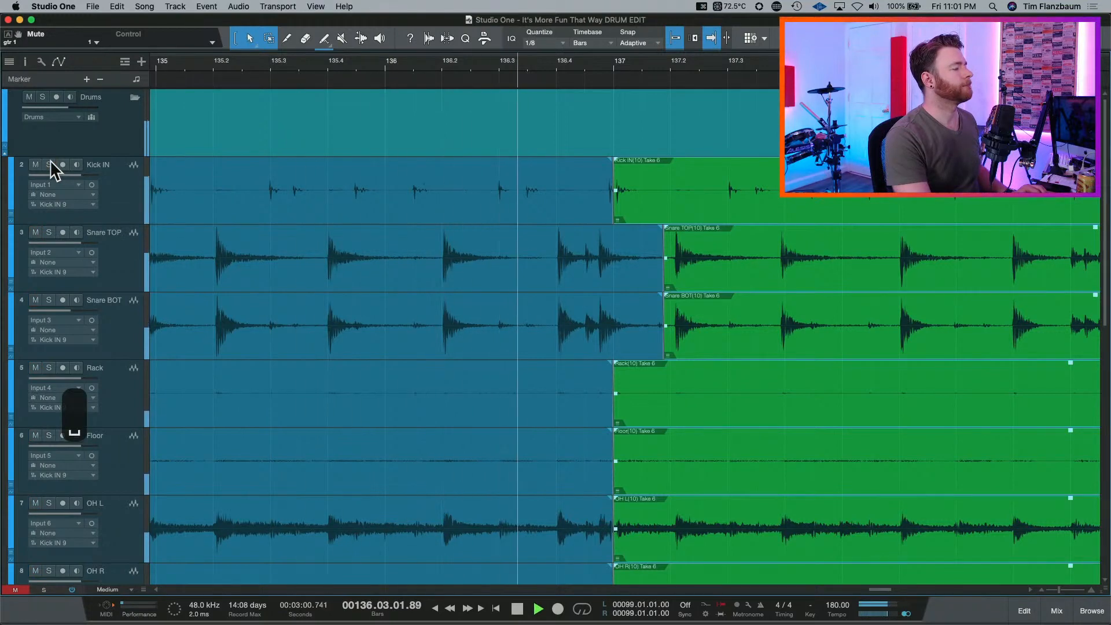
key(space)
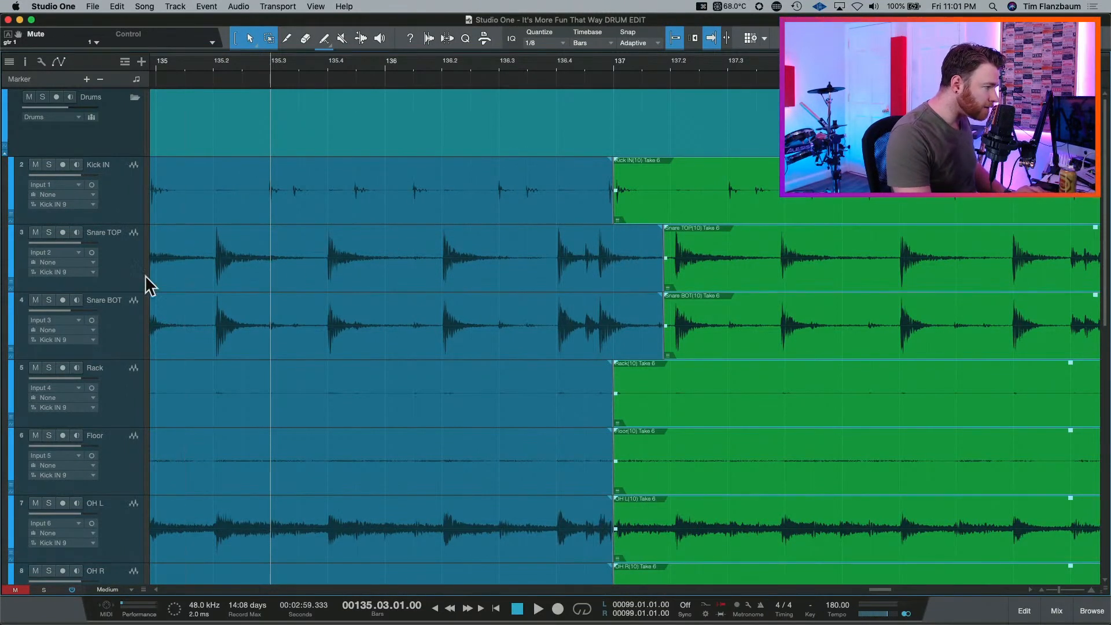
Try shifting the take boundaries on all drum tracks slightly earlier, and undo that shift.
drag(664, 286, 649, 284)
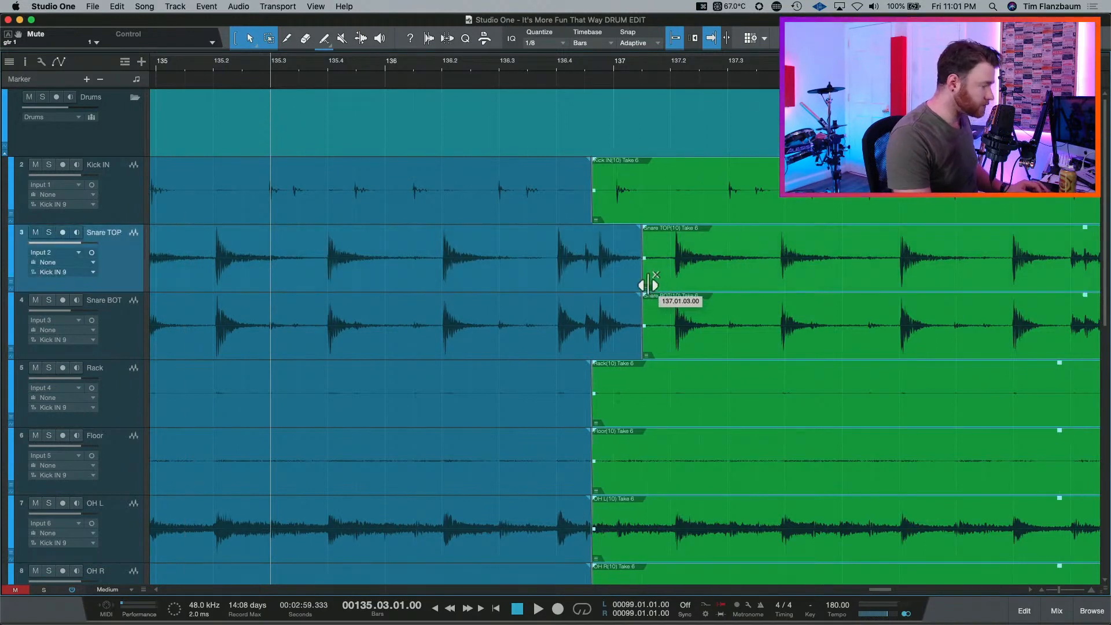
key(super+z)
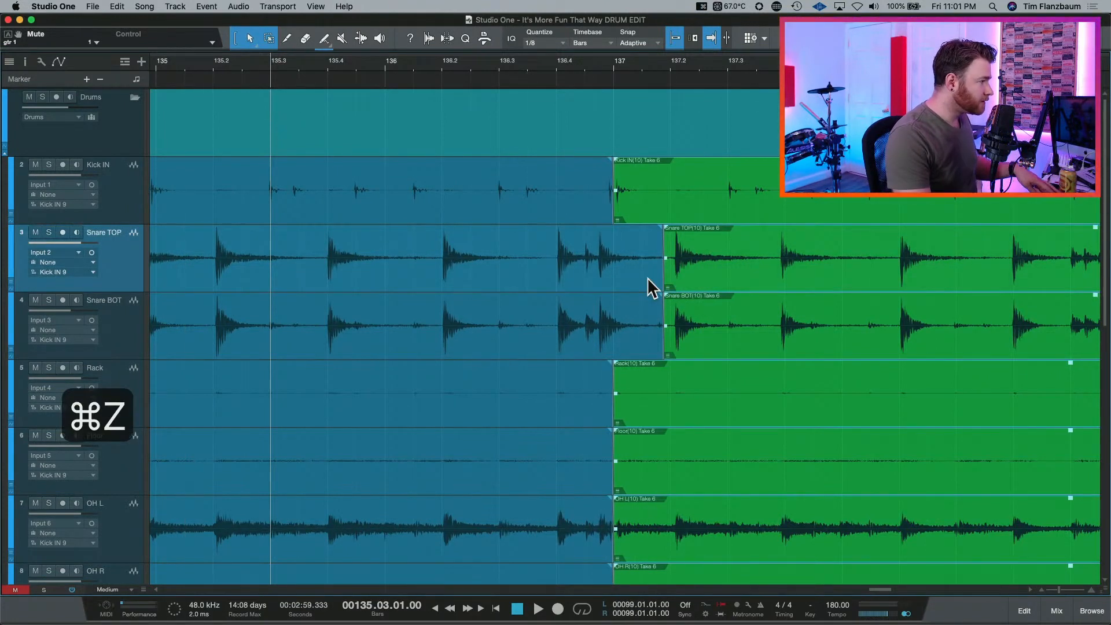
key(alt+2)
key(alt+2)
Move the start of the Snare TOP and Snare BOT Take 6 events earlier to line up with the other tracks at bar 137.
click(558, 253)
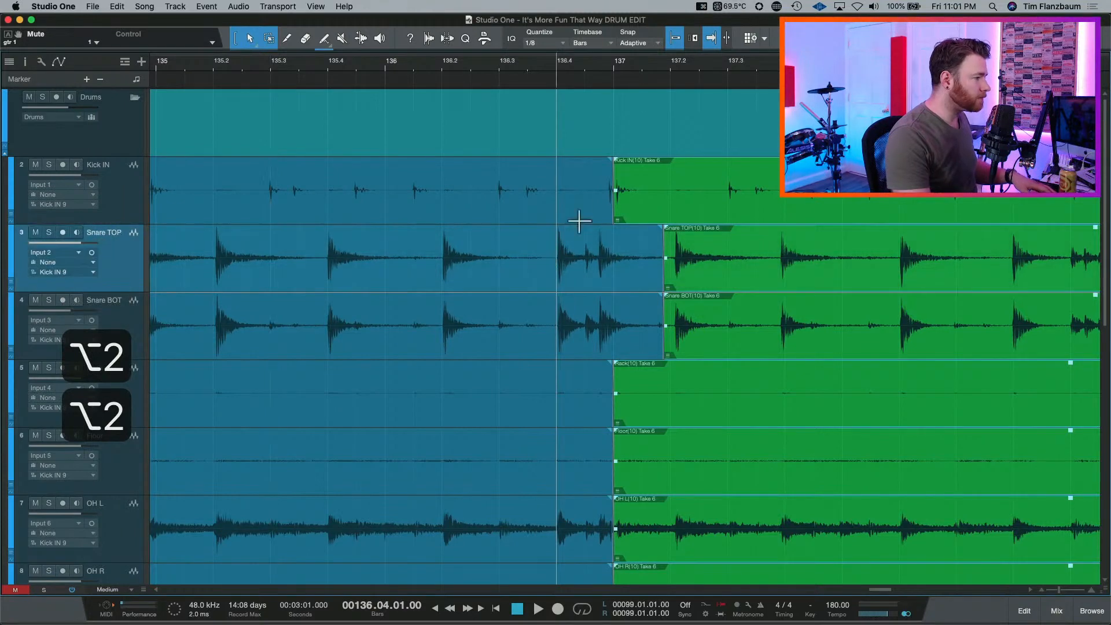
click(661, 202)
click(698, 280)
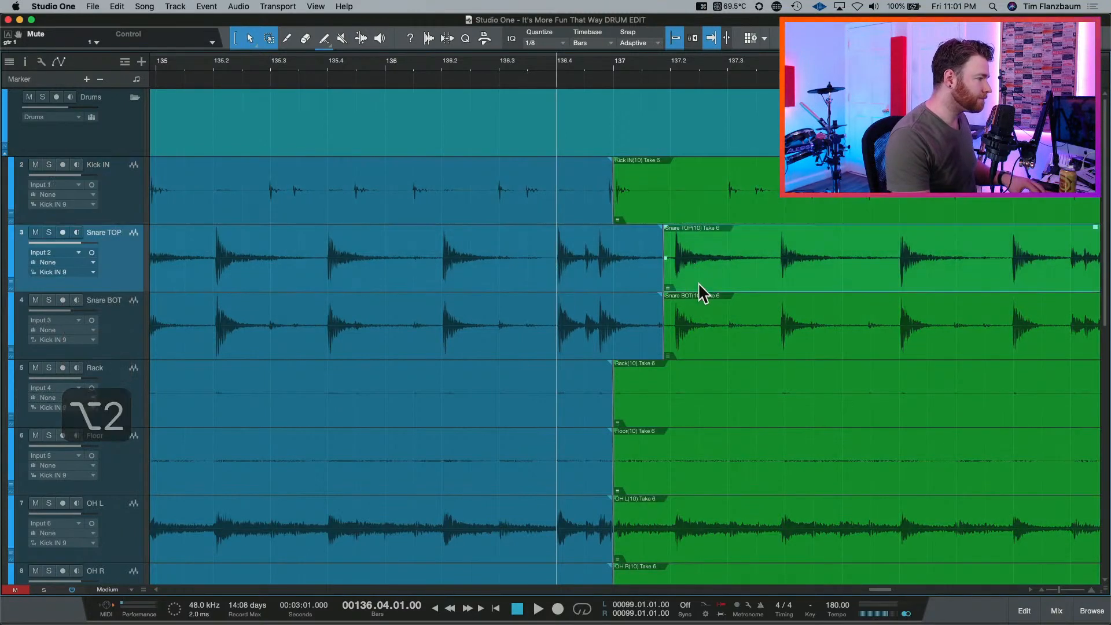
shift+click(708, 328)
drag(663, 286, 617, 287)
Set the playback position to the start of the Kick IN Take 6 event at bar 137.
key(e)
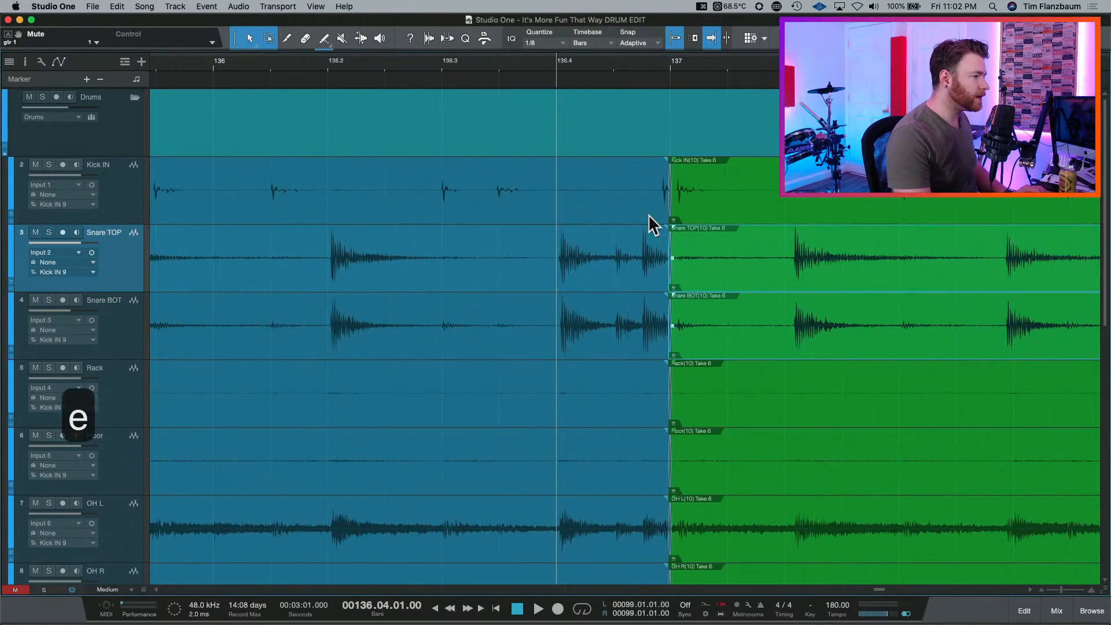
click(742, 213)
key(e)
key(e)
key(w)
key(w)
key(w)
key(l)
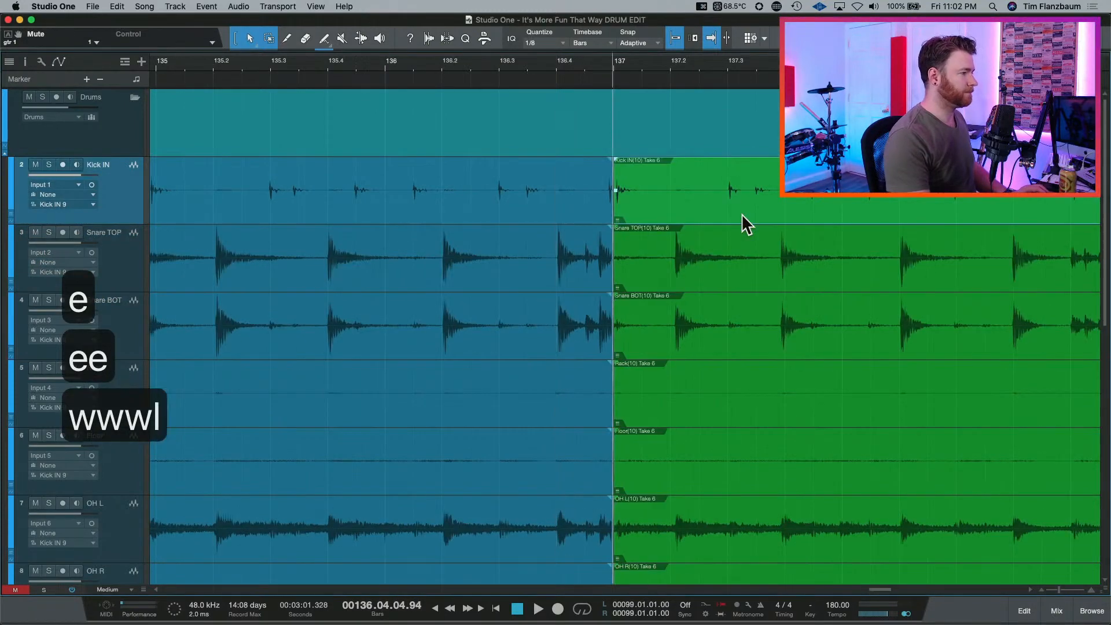
Examine closely the kick and snare hits on both sides of the bar 137 crossfade.
key(w)
key(w)
key(e)
key(e)
key(e)
key(e)
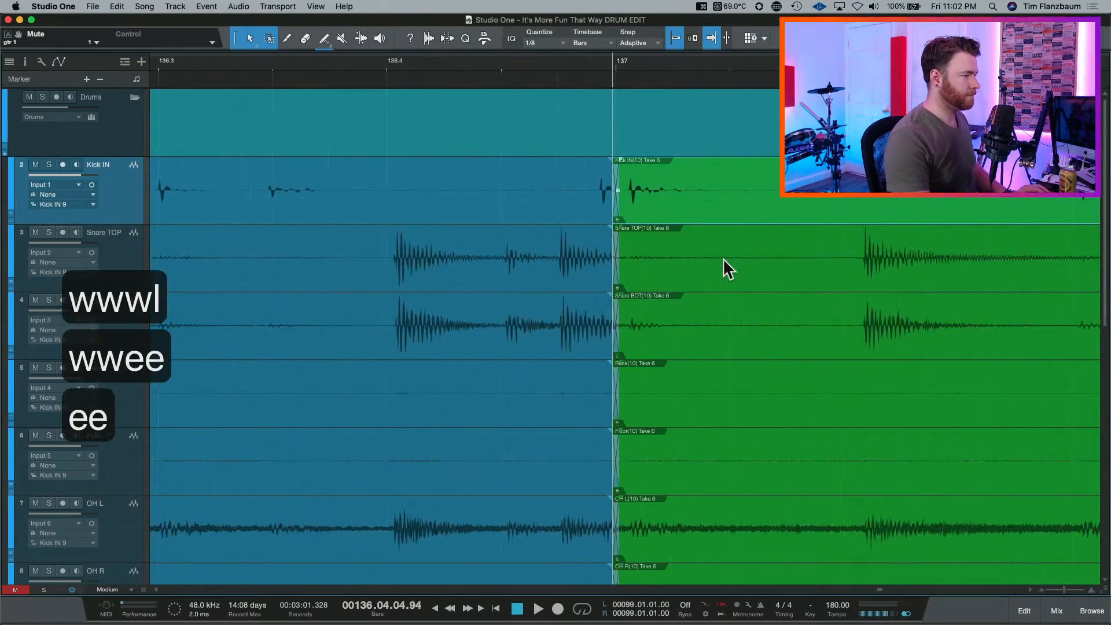
key(e)
key(e)
key(e)
key(w)
key(w)
key(w)
key(w)
key(w)
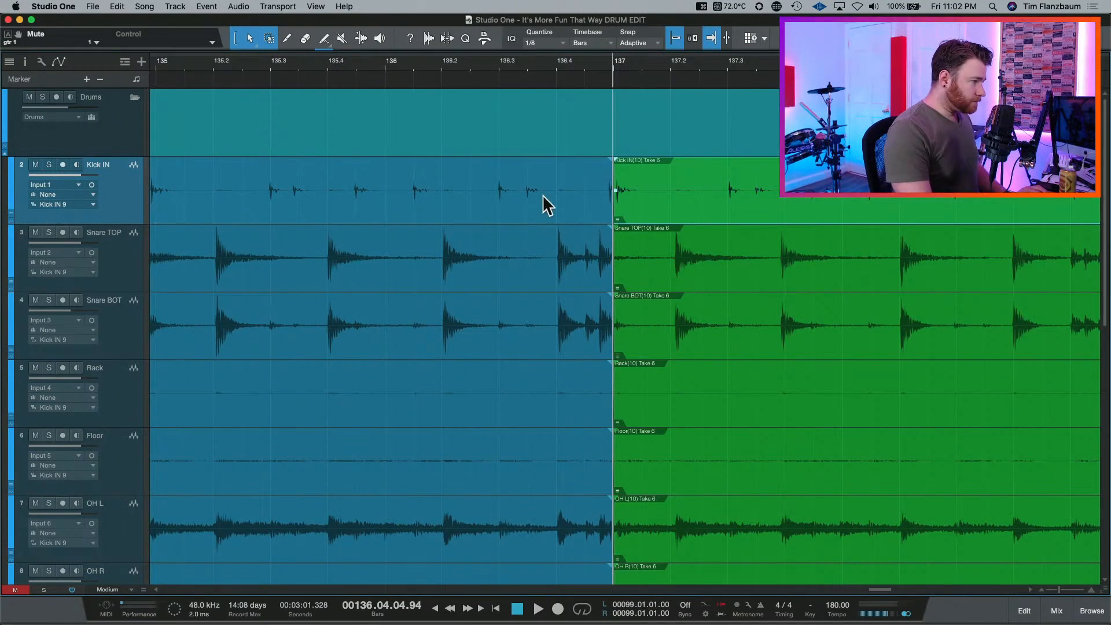
Regroup the drum tracks, shift every Take 6 boundary later to 137.01.03, and play the transition from 135.01.03.
drag(610, 211, 615, 214)
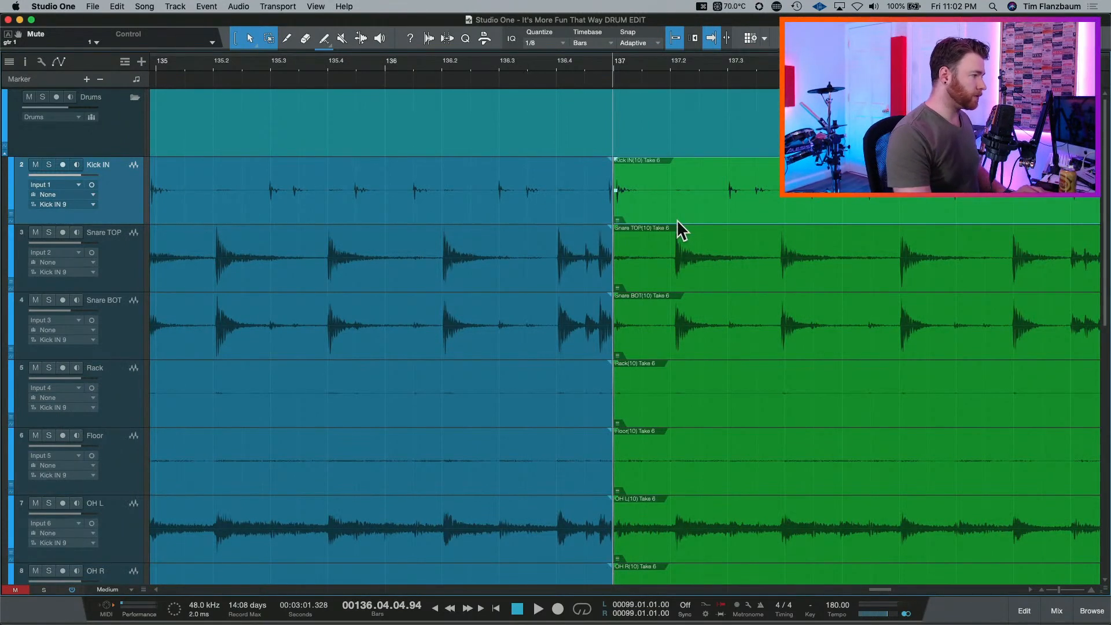
key(alt+2)
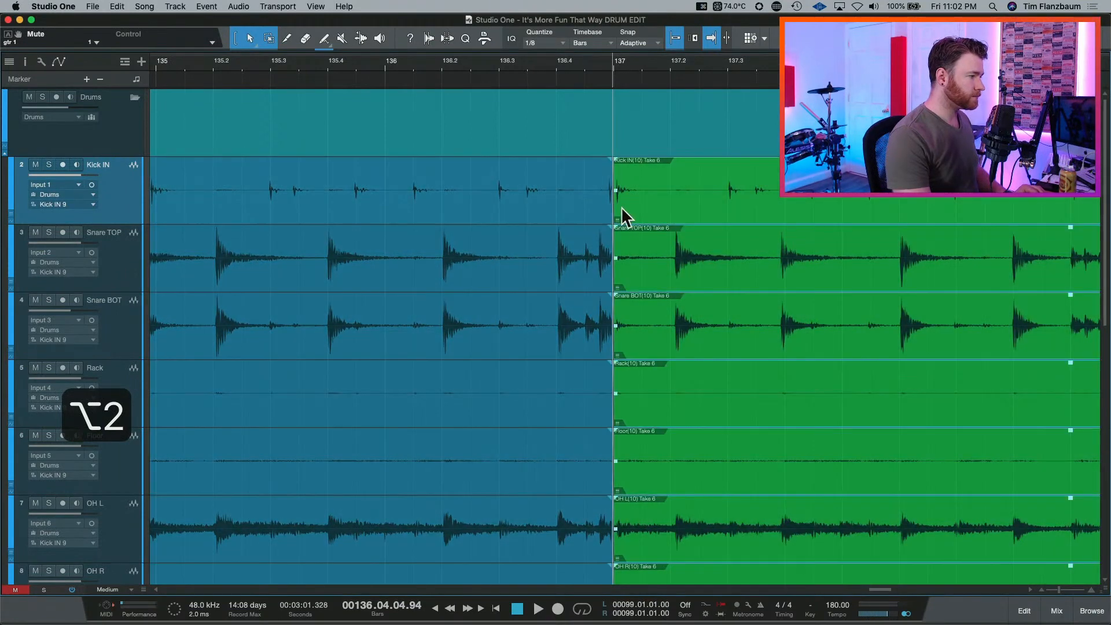
drag(613, 214, 635, 214)
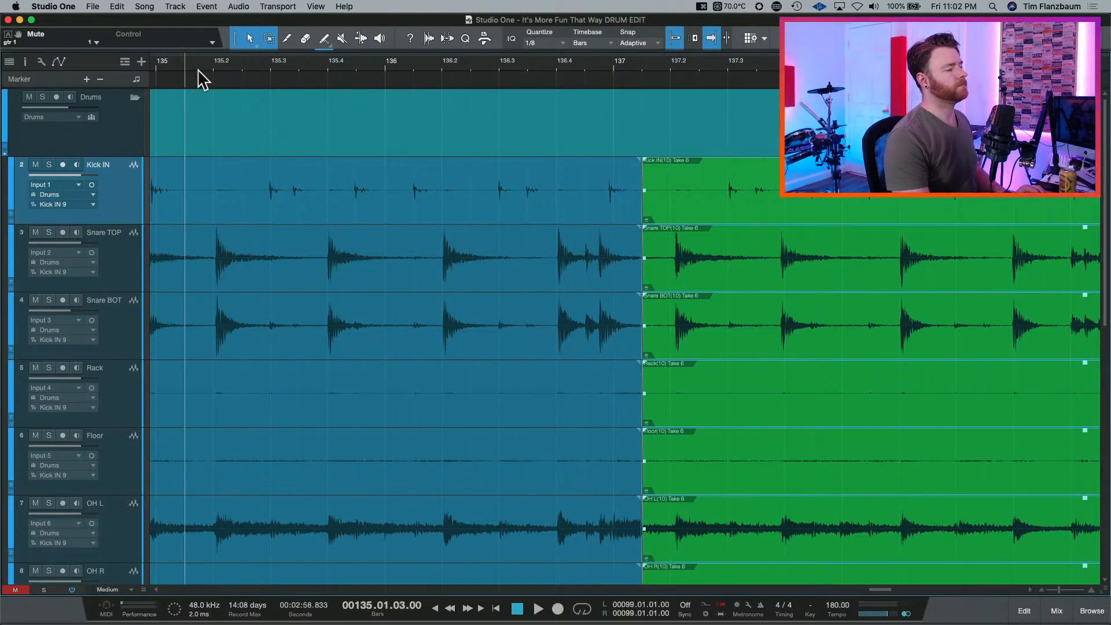
key(space)
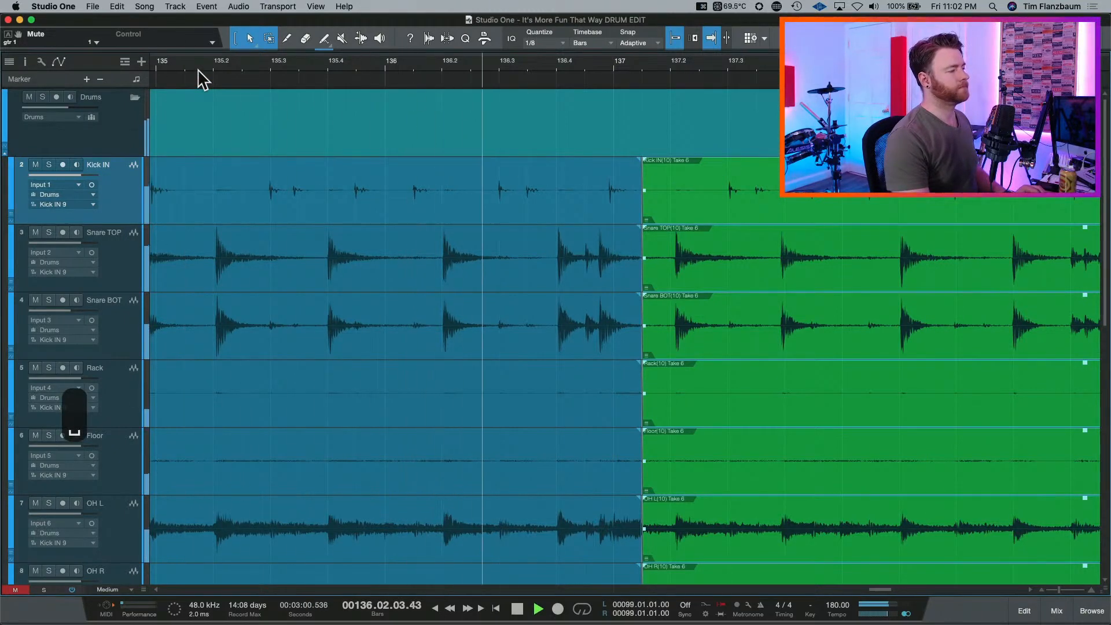
key(space)
Move the grouped take boundary on all drum tracks back to bar 137.
key(e)
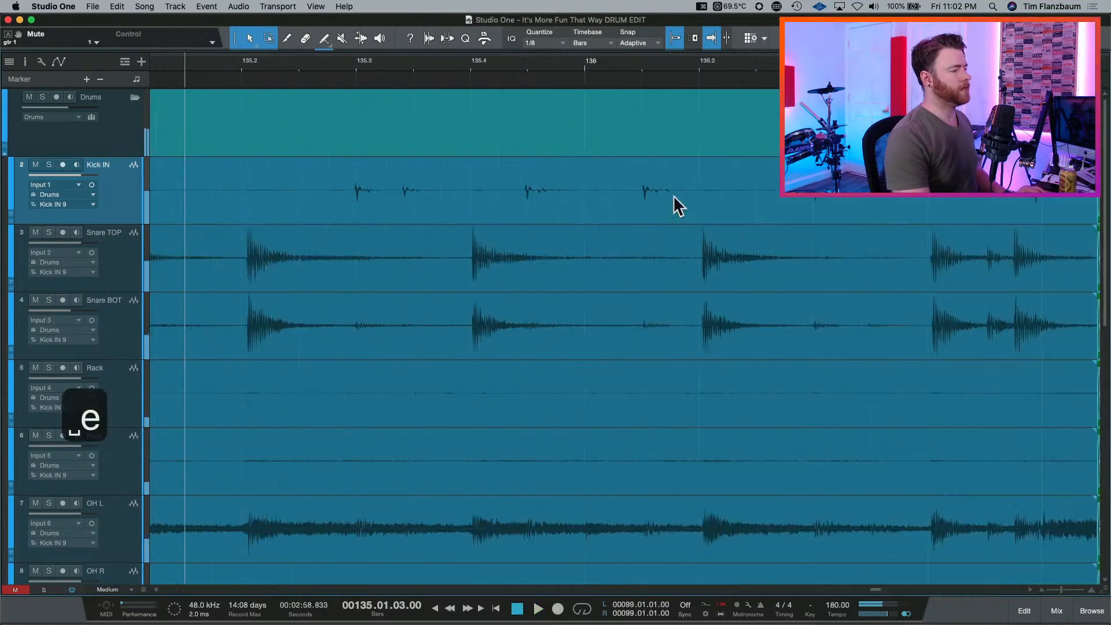
scroll(663, 225, right, 5)
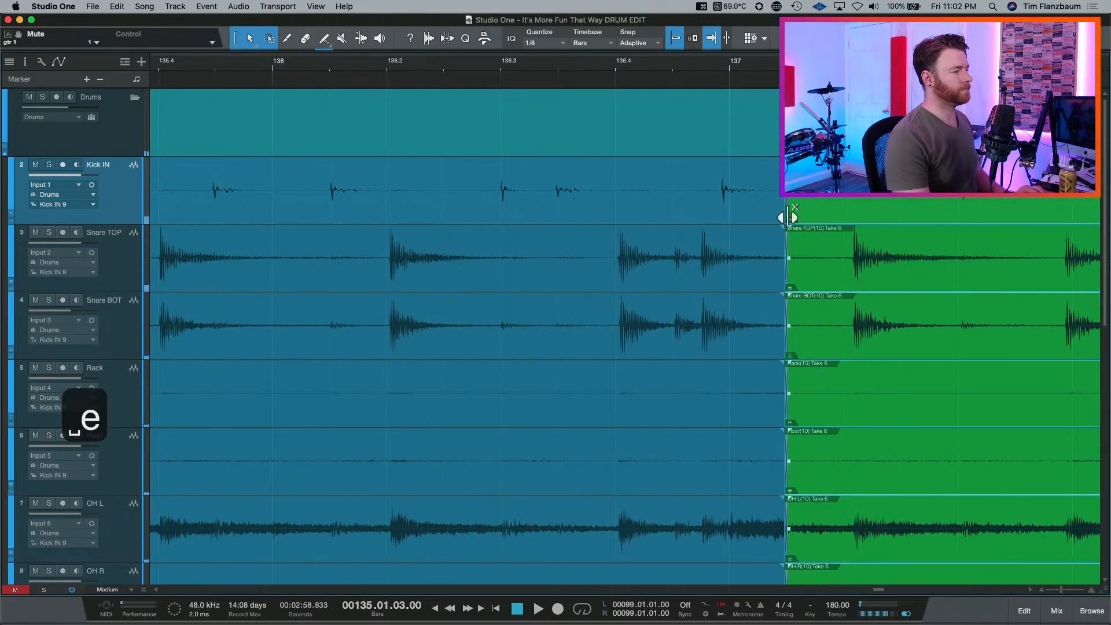
drag(787, 218, 733, 221)
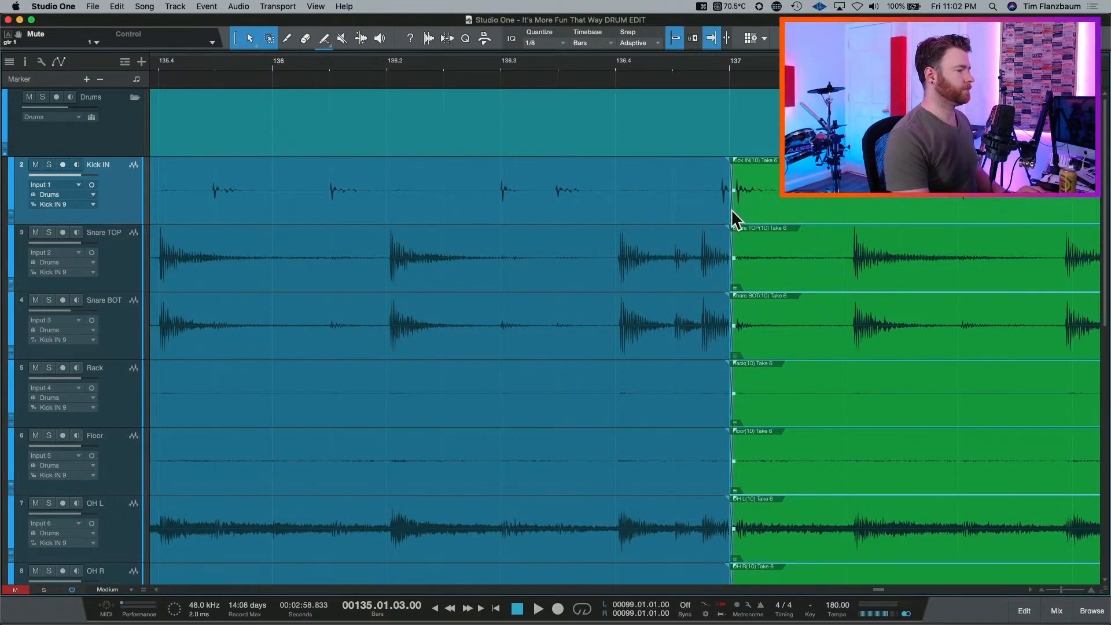
Try the grouped take boundary just before the snare hit at bar 137 beat 2 and play through it.
click(730, 210)
click(703, 206)
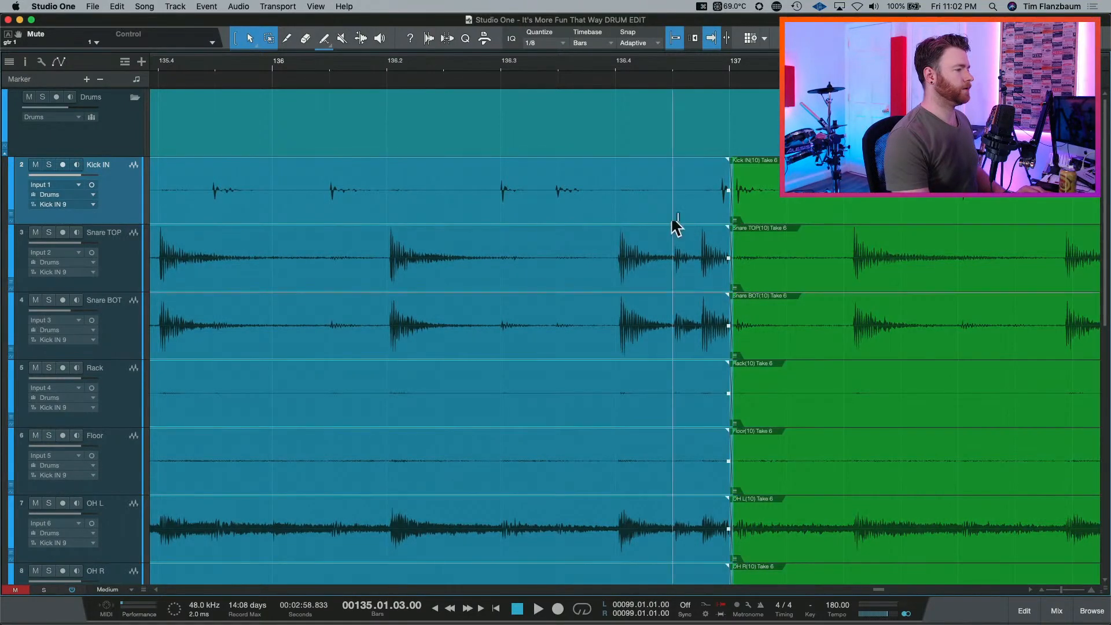
click(645, 251)
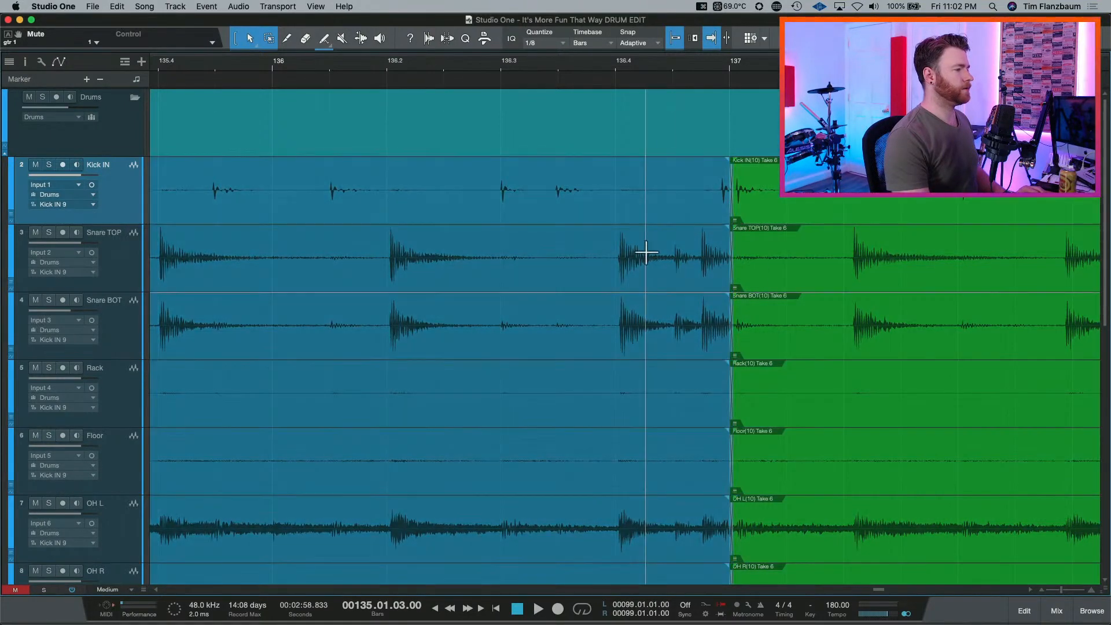
click(731, 212)
drag(730, 212, 845, 218)
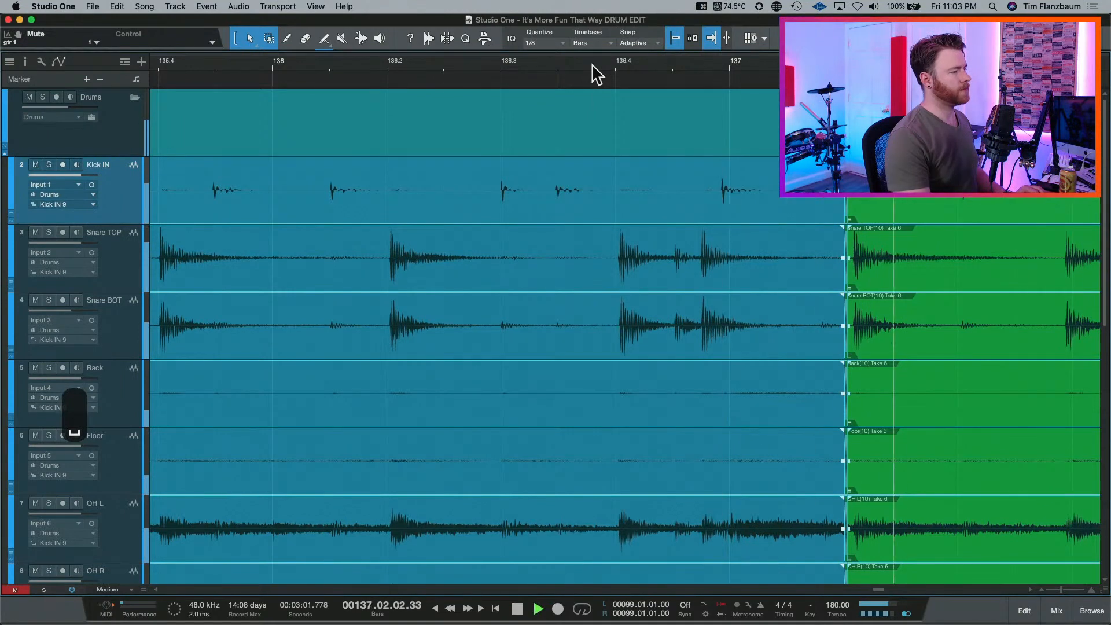
key(space)
Return the take boundary on all drum tracks to bar 137 and play the transition repeatedly.
drag(845, 215, 741, 208)
key(space)
key(space)
key(space)
key(space)
key(space)
key(space)
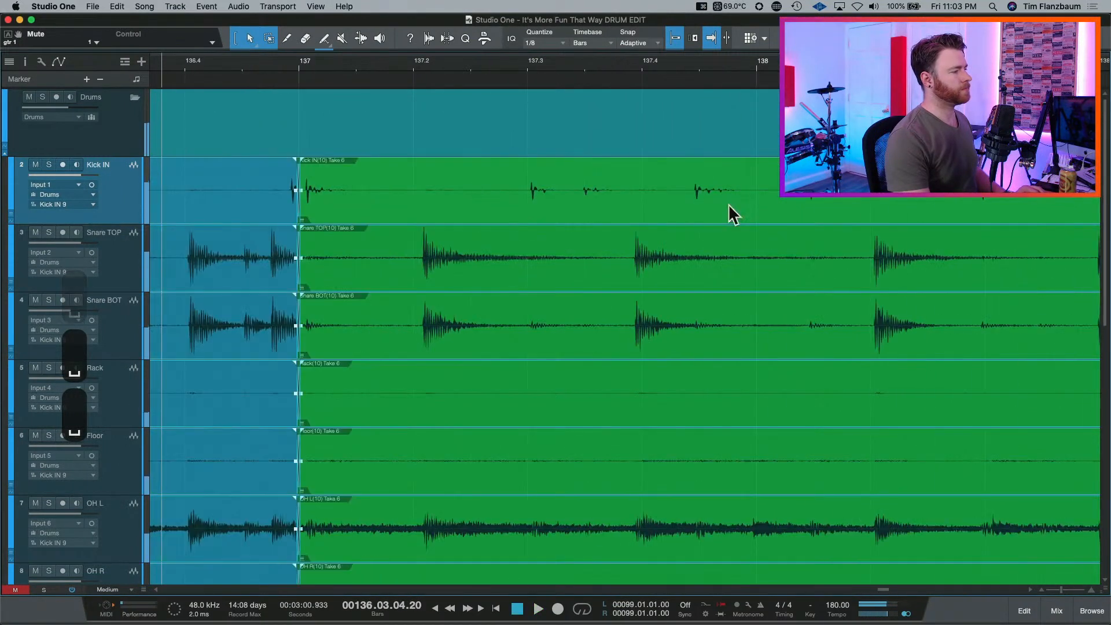
key(space)
key(space)
Try nudging the grouped crossfade slightly later around bar 137.
key(e)
key(e)
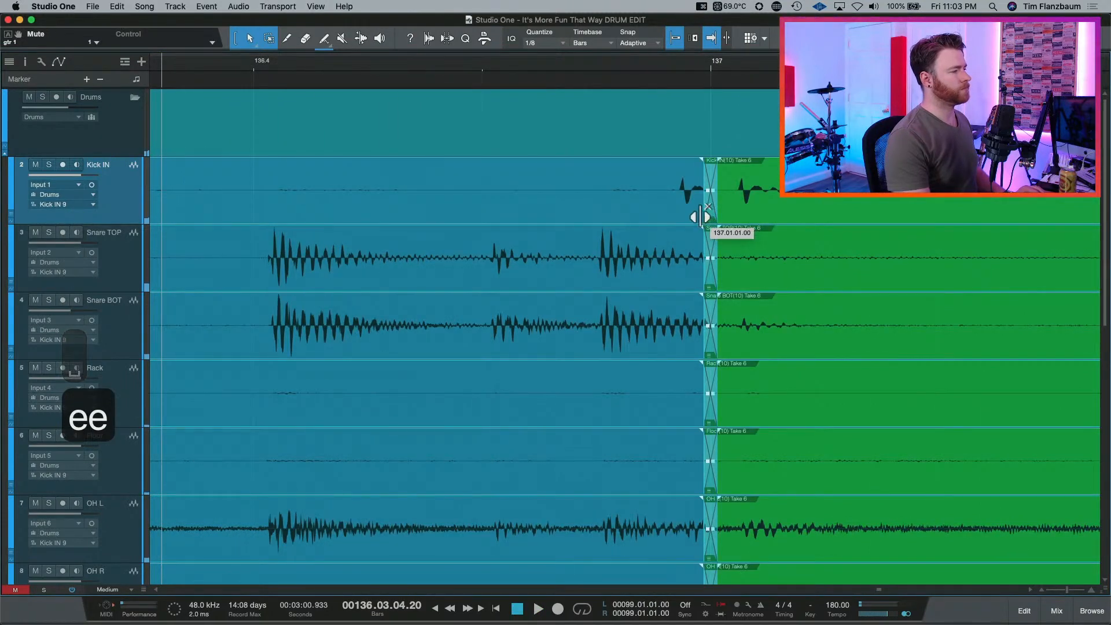
drag(700, 217, 727, 218)
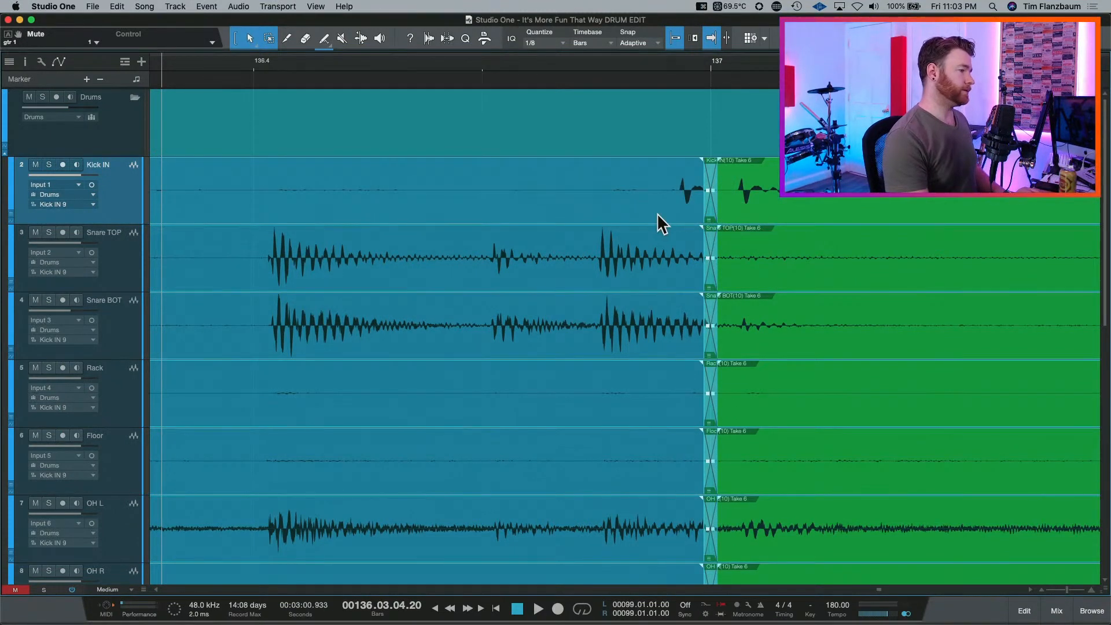
Ungroup the drum tracks and move only the Kick IN crossfade ahead of the earlier take's kick hit just before bar 137.
key(alt+2)
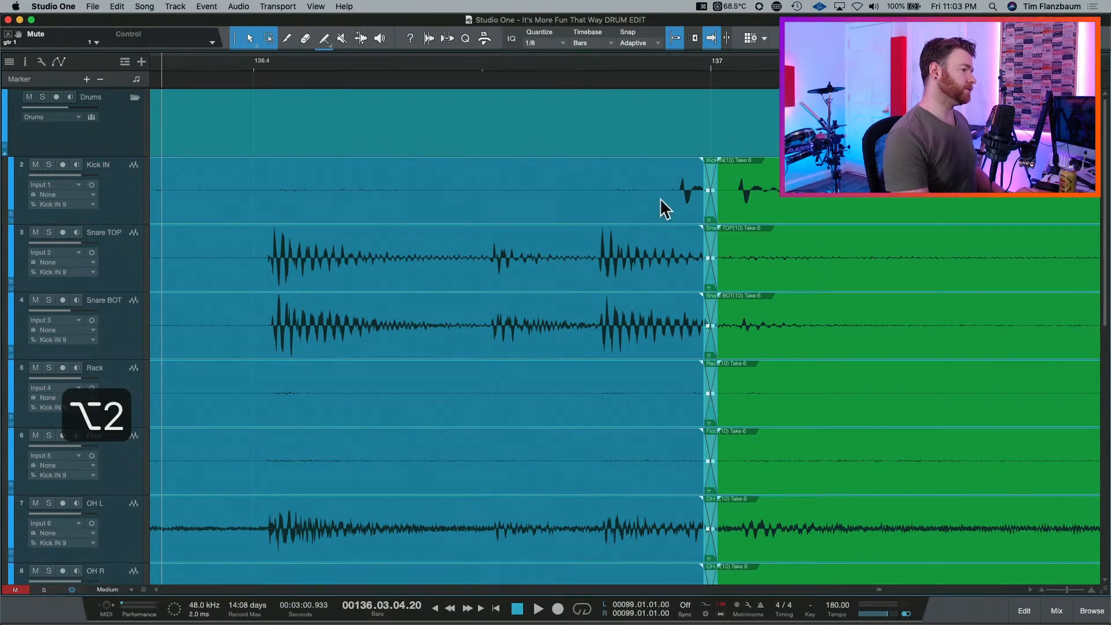
click(707, 211)
drag(693, 213, 667, 212)
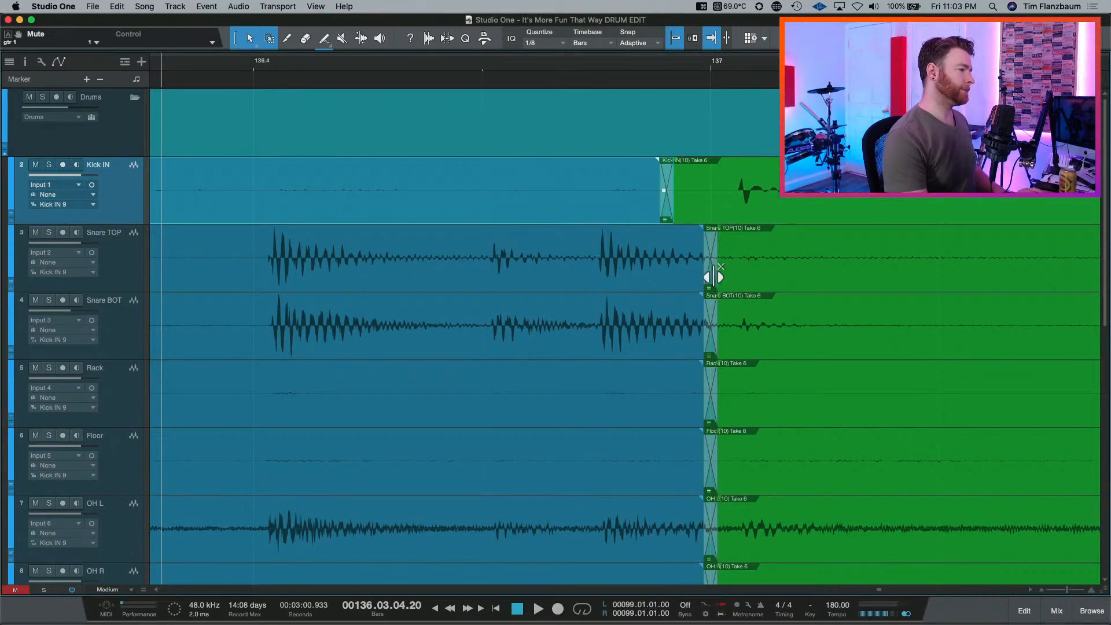
key(e)
key(w)
key(w)
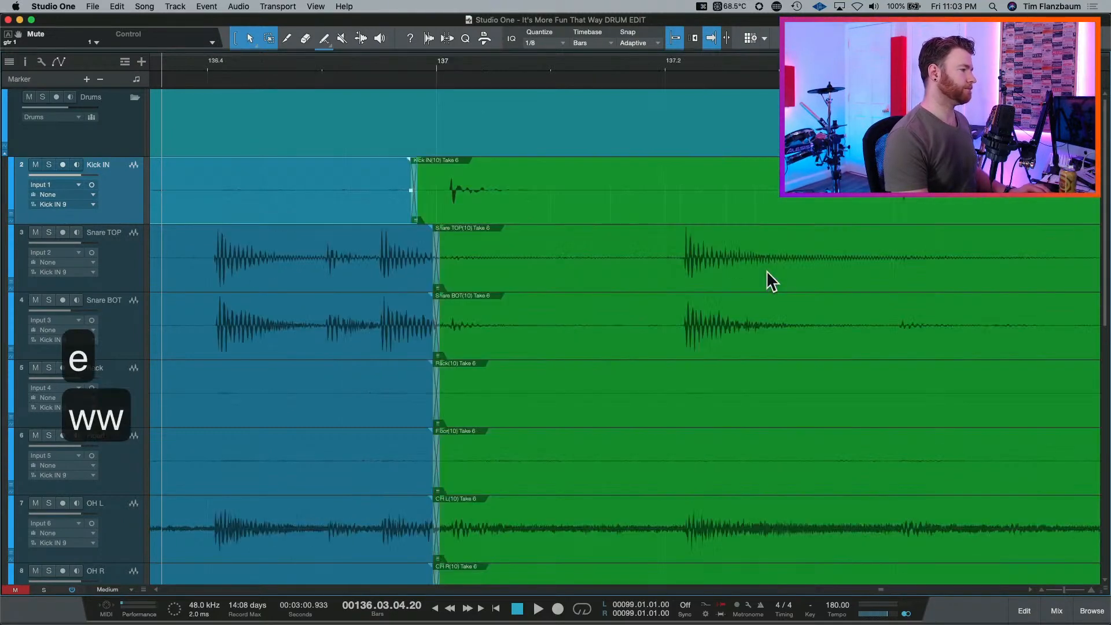
key(w)
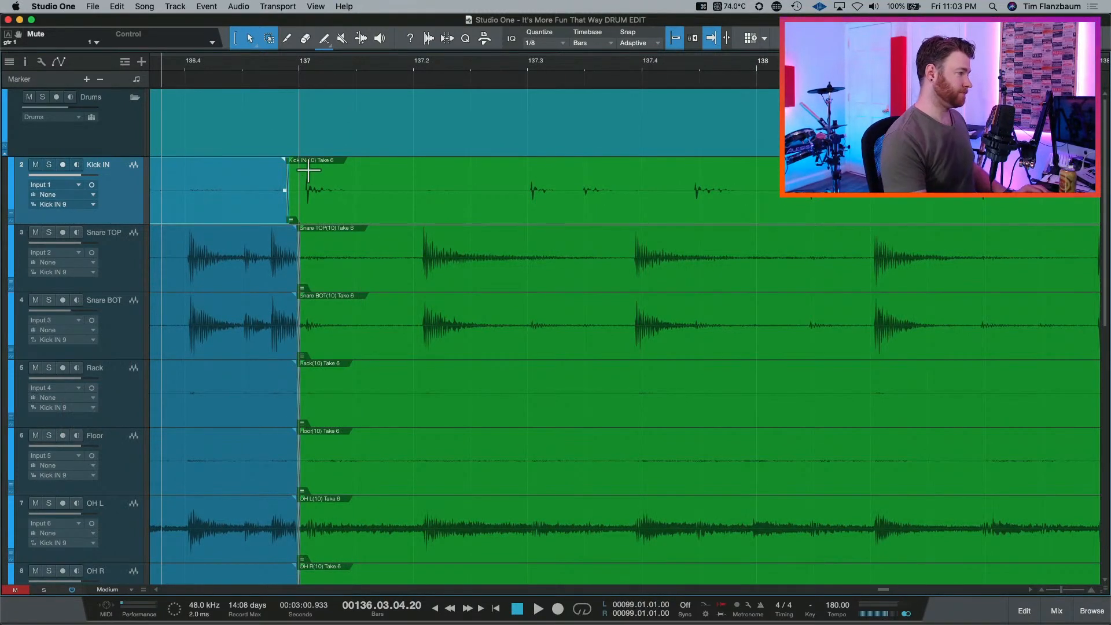
With the tracks ungrouped, move the Snare TOP and Snare BOT crossfades later to 137.01.03.00 and play the transition.
key(alt+2)
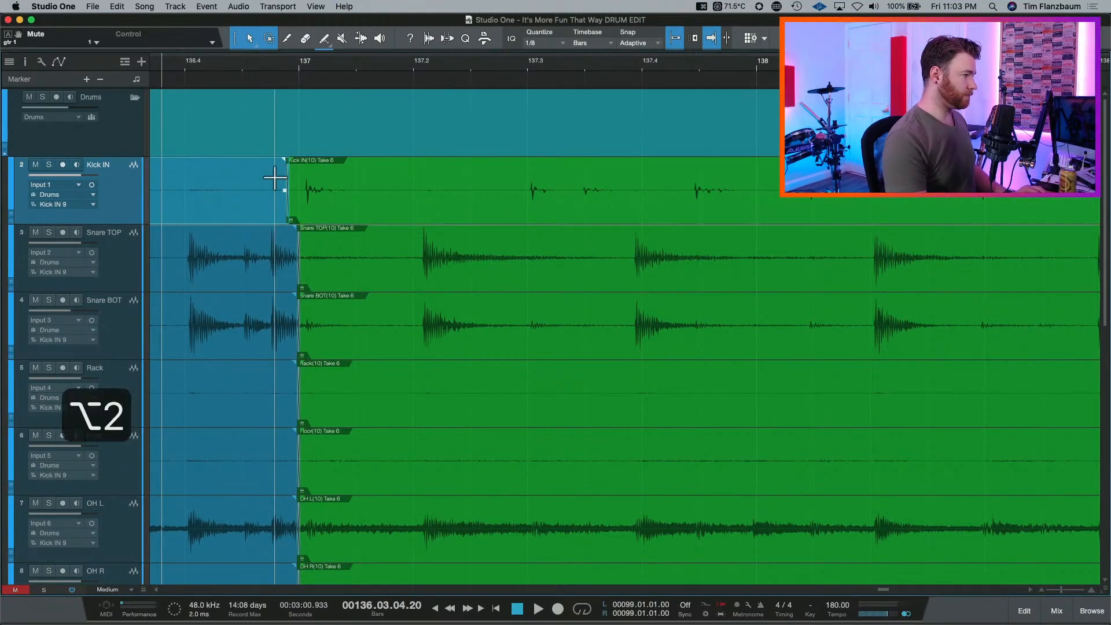
key(alt+2)
click(276, 275)
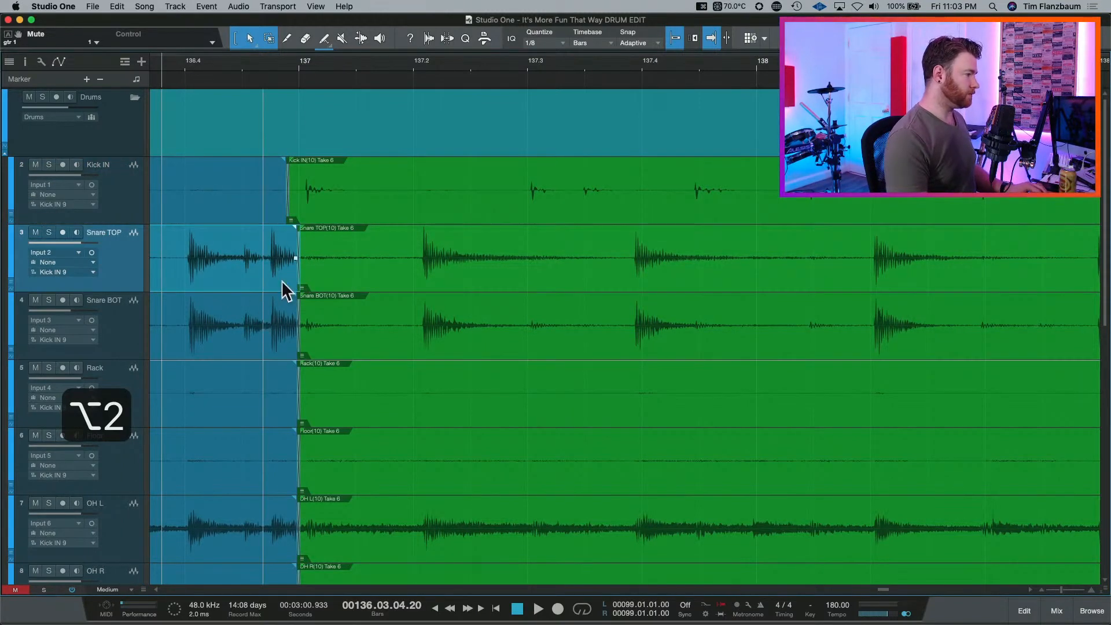
shift+click(262, 330)
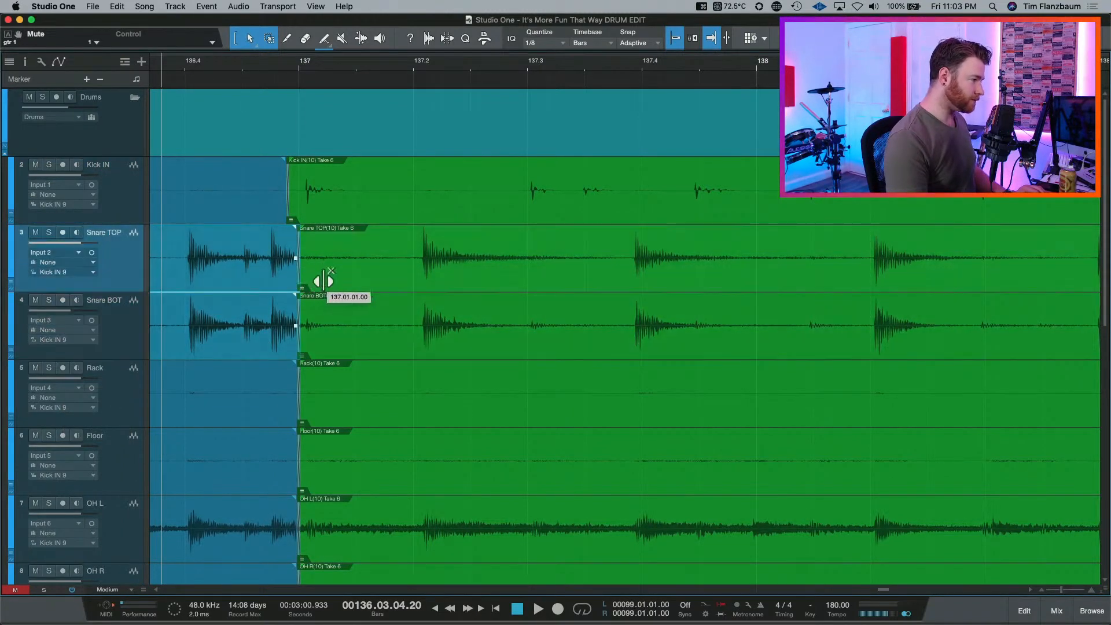
drag(323, 281, 368, 290)
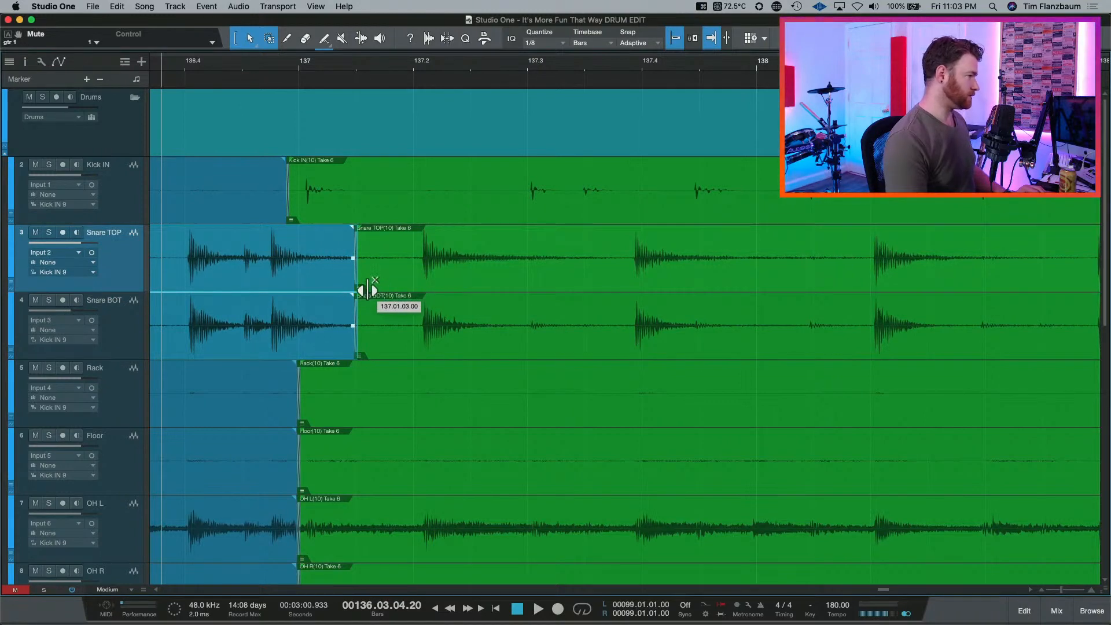
key(space)
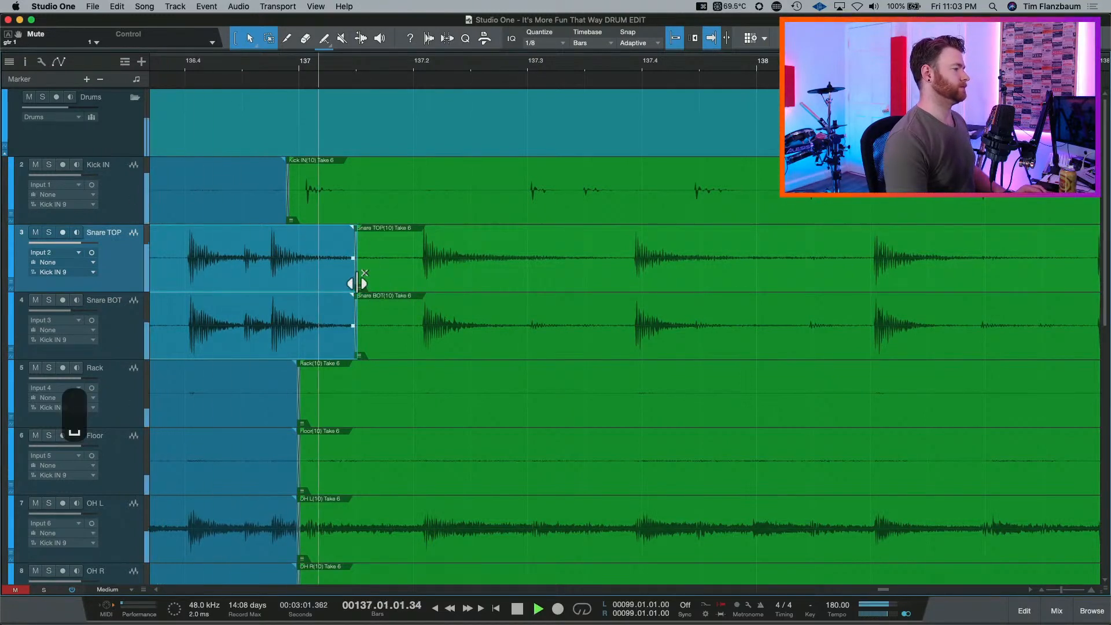
Play the take transition at bar 137 repeatedly from 135.03.
key(space)
key(w)
key(w)
scroll(412, 300, left, 5)
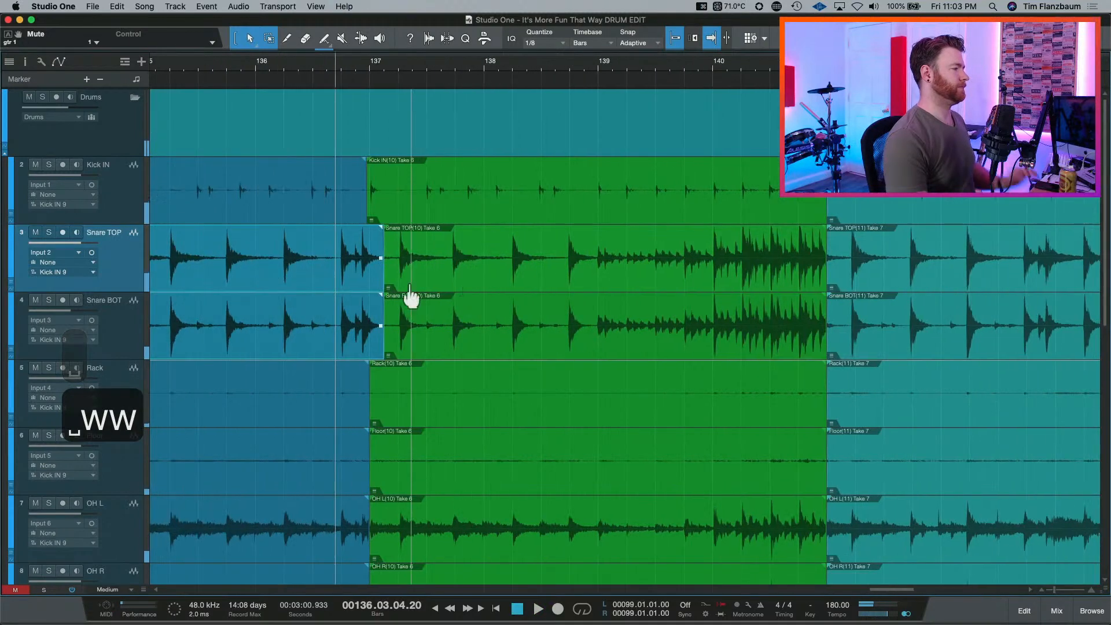
click(203, 71)
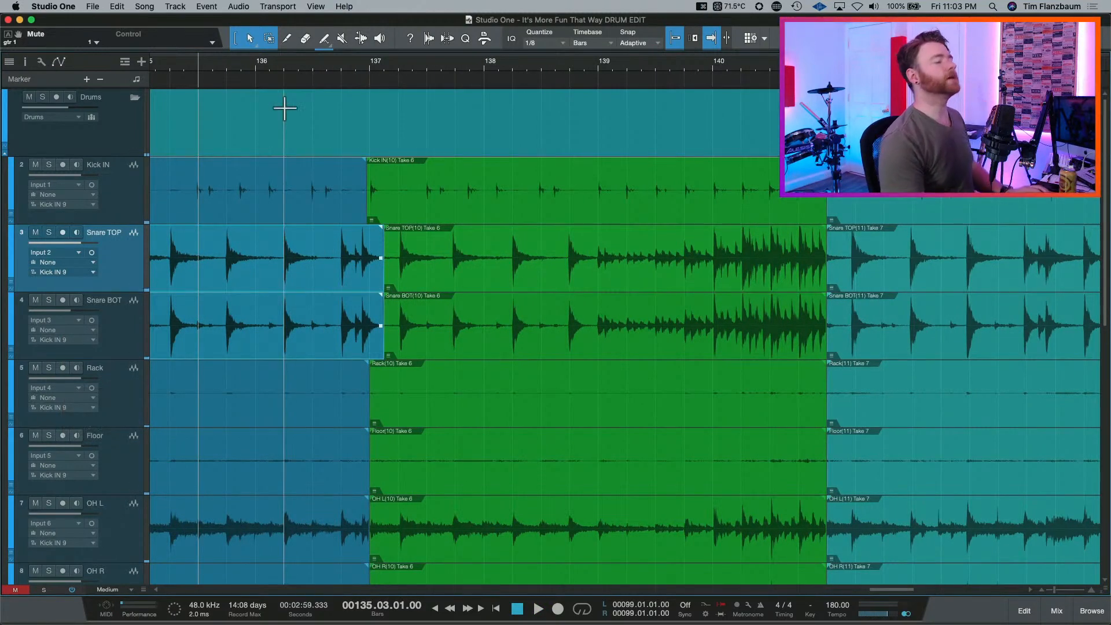
key(space)
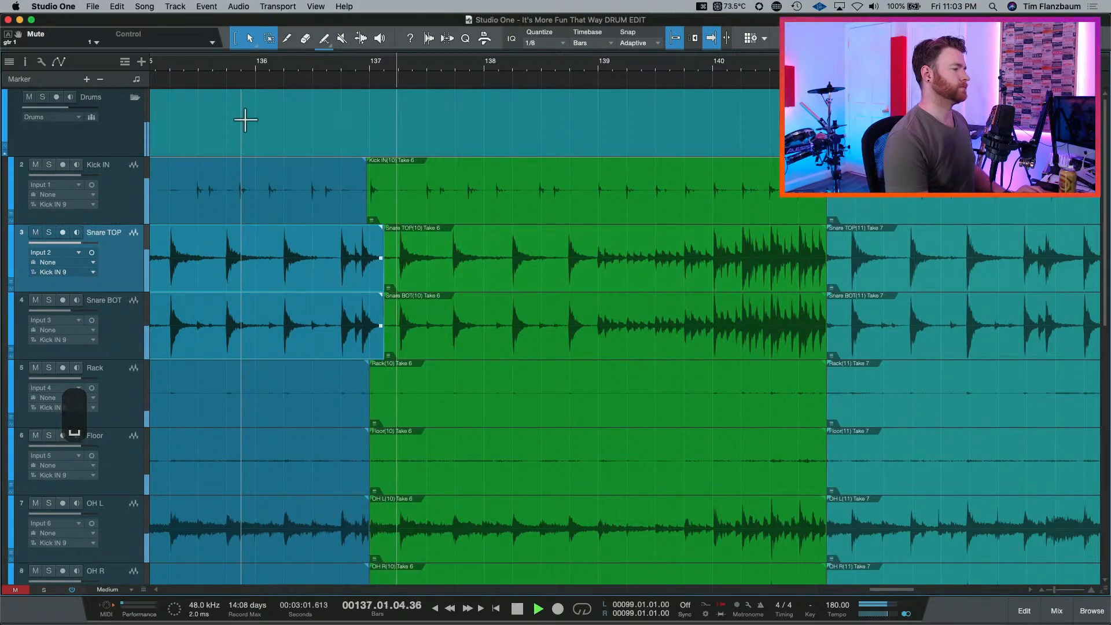
key(space)
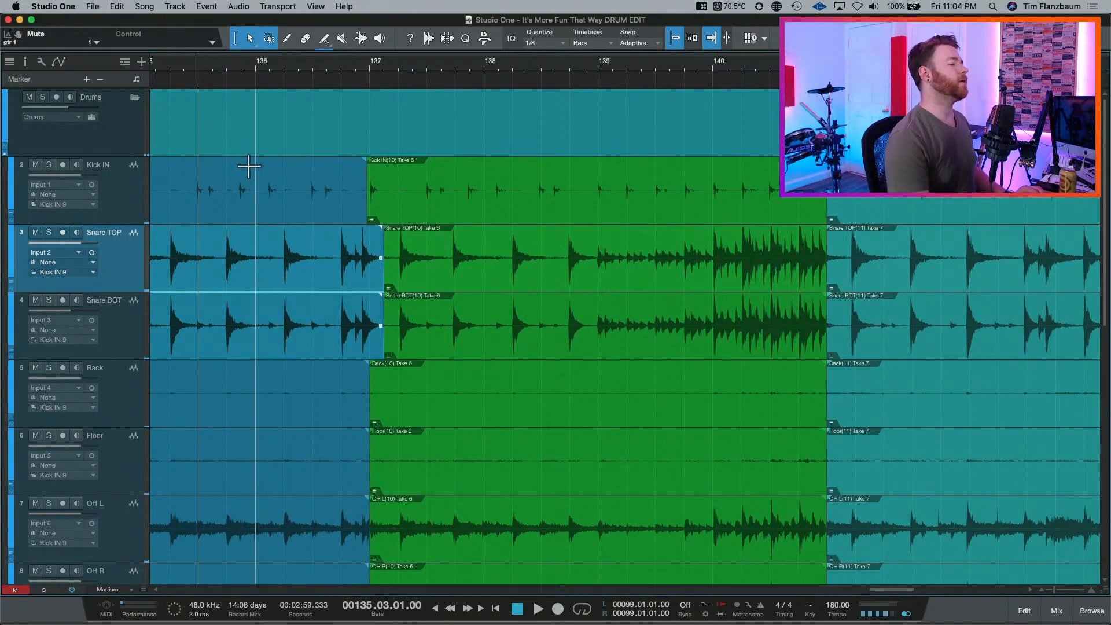
key(space)
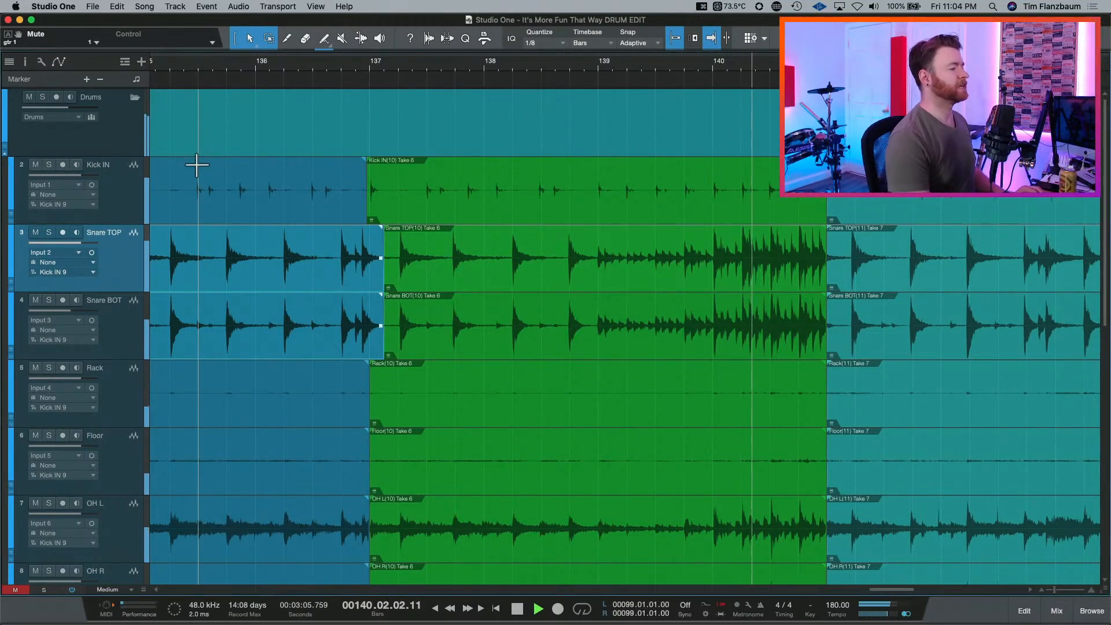
key(space)
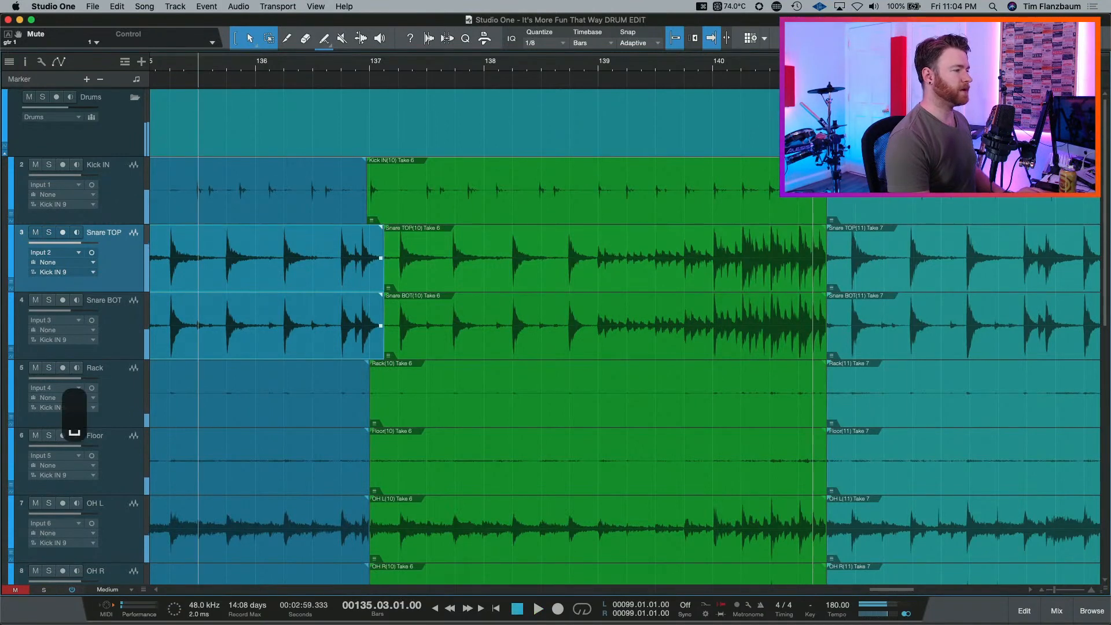
Undo the Kick IN-only crossfade move at bar 141 and group the drum tracks again.
click(772, 62)
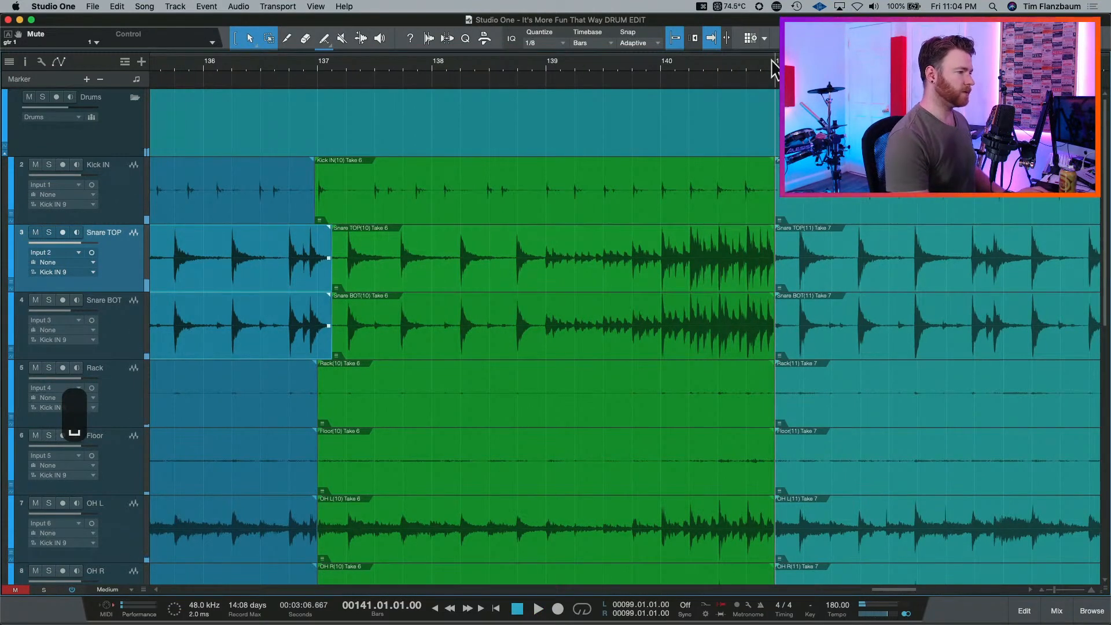
key(e)
key(e)
key(e)
key(e)
key(e)
key(e)
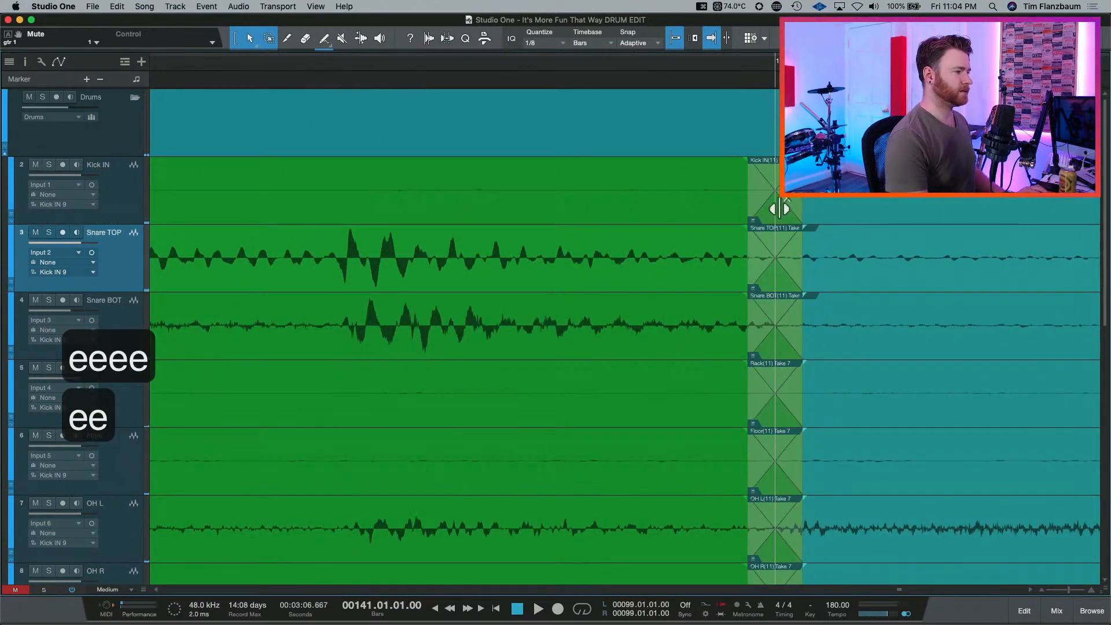
drag(780, 209, 960, 211)
key(super+z)
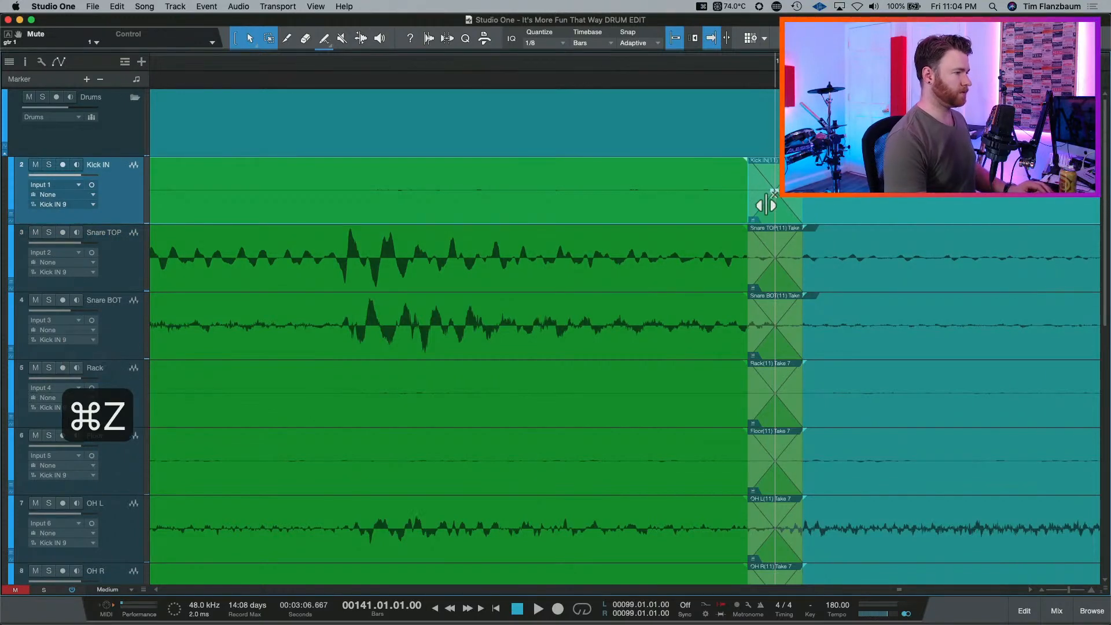
key(alt+2)
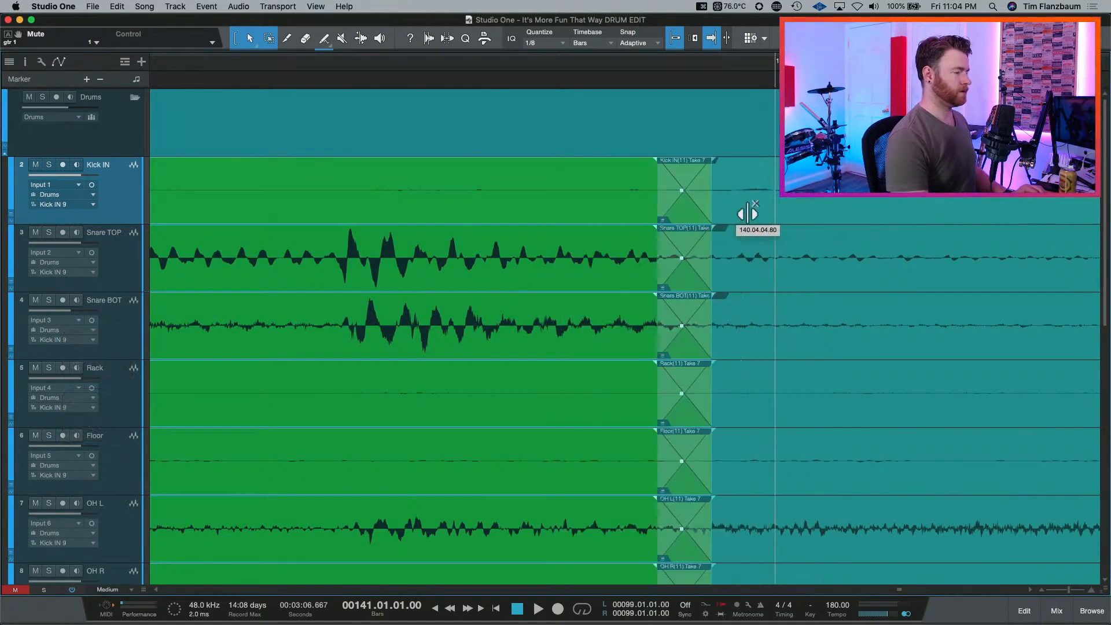
Try the grouped take boundary after the bar 141 kick hit, at 141.01.02.01, and play it from 139.04.
key(w)
key(w)
key(w)
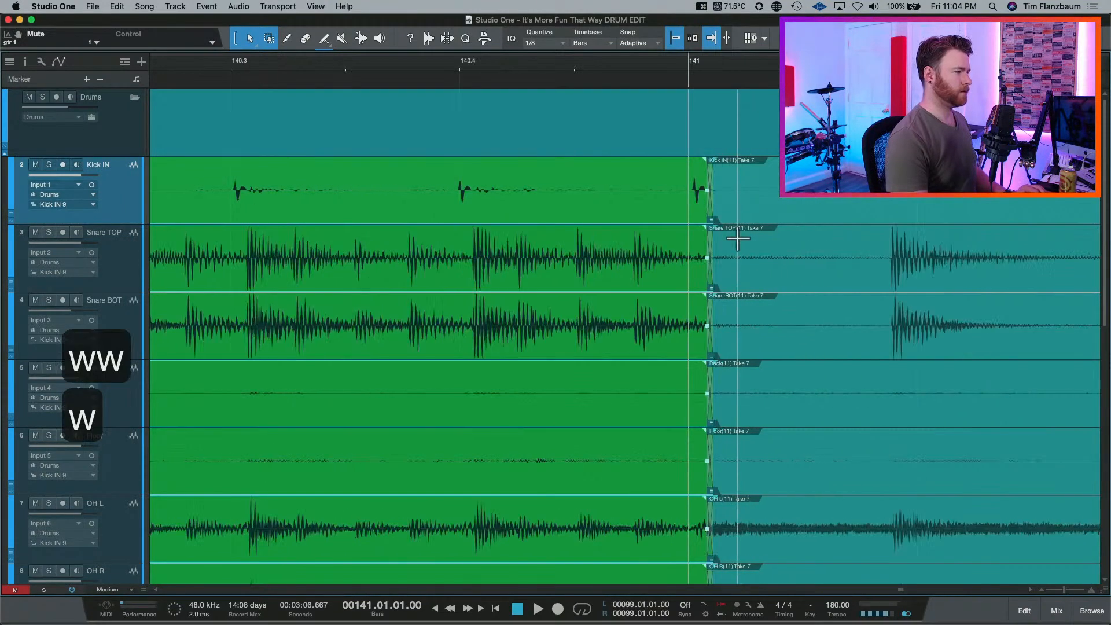
drag(711, 215, 746, 215)
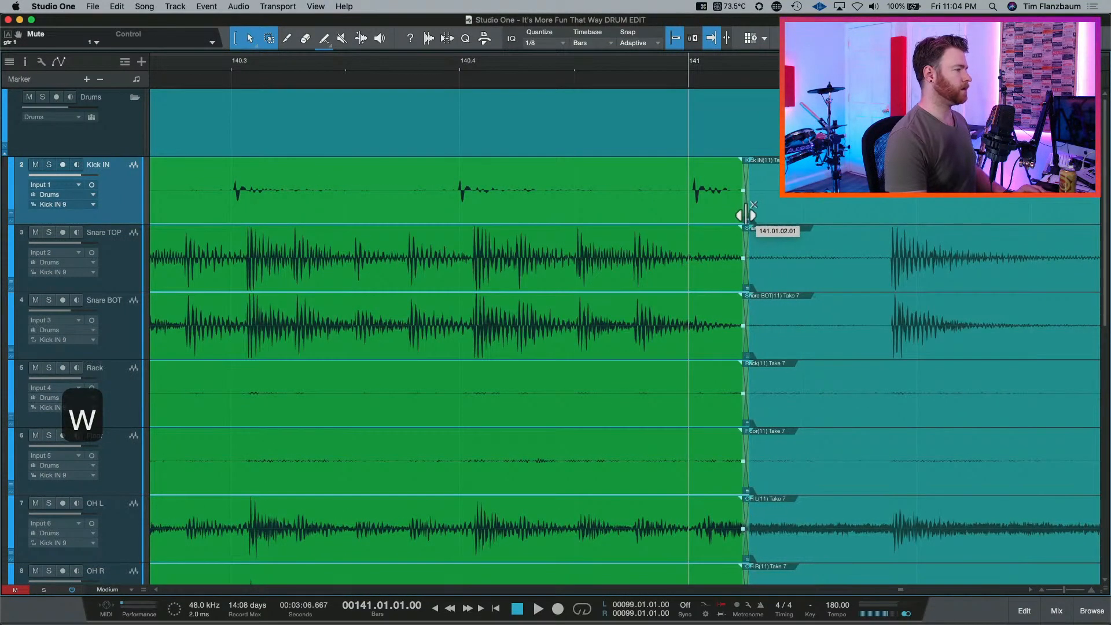
key(w)
key(w)
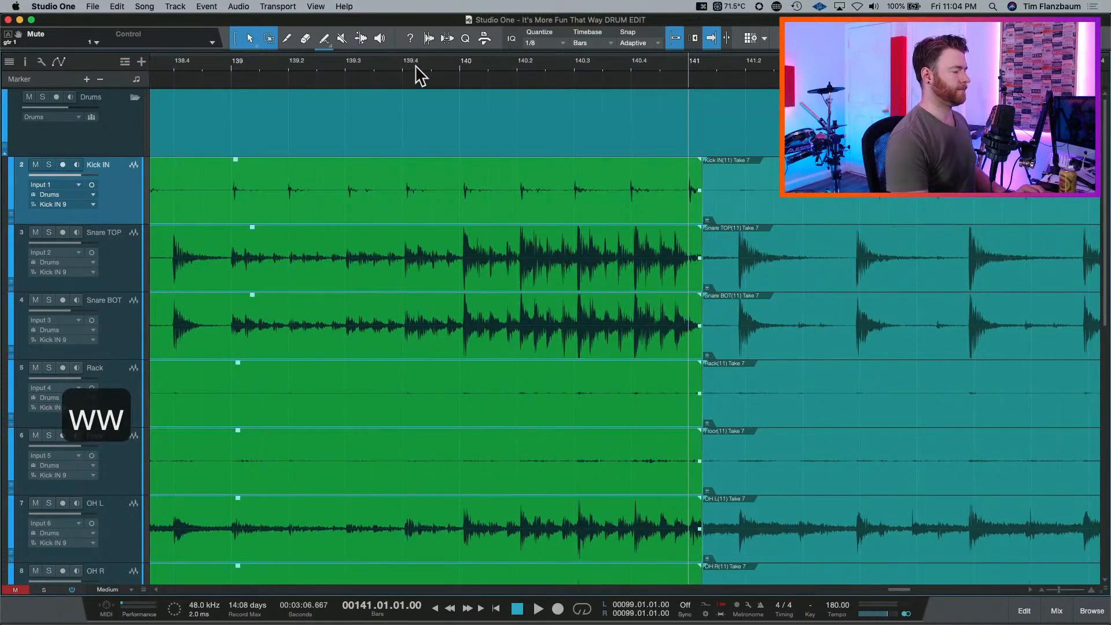
key(space)
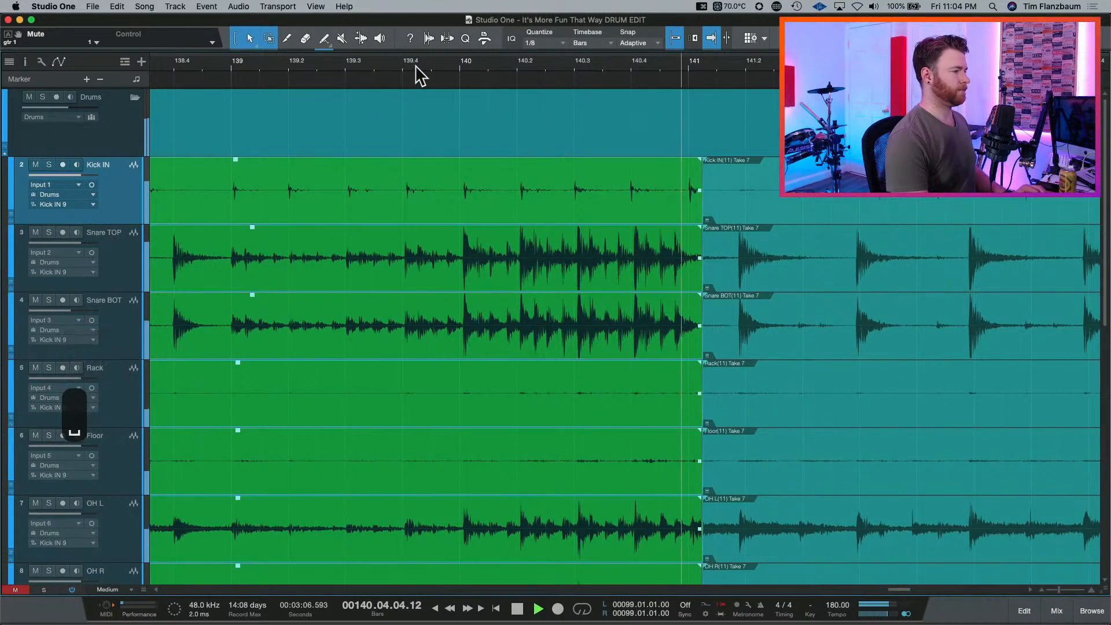
key(space)
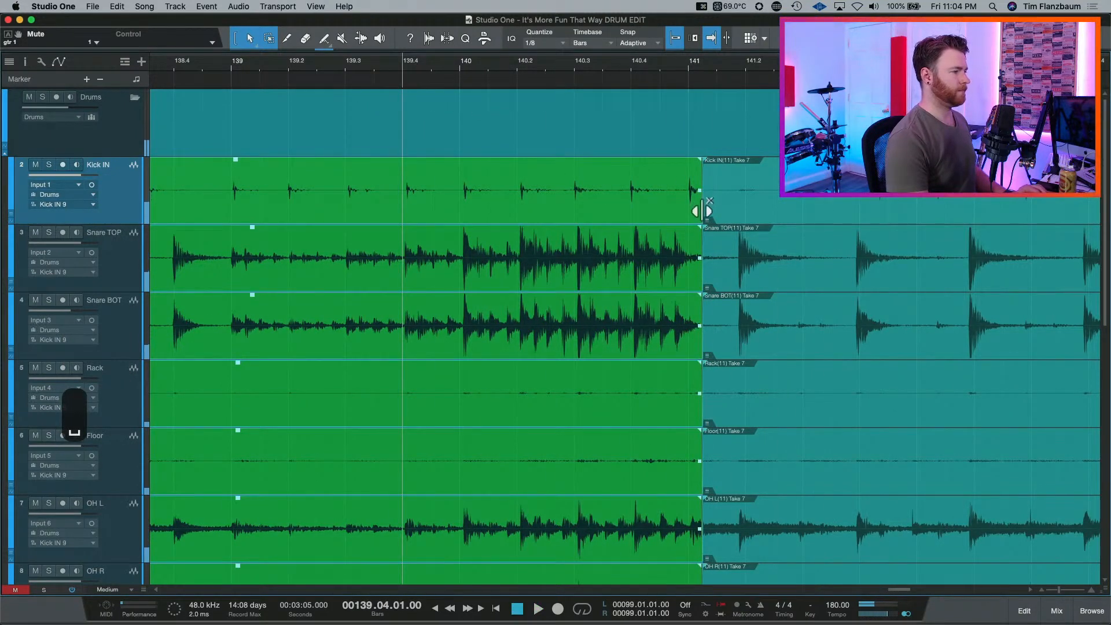
Try placing the grouped take boundary just ahead of the snare hit on 141.2.
drag(702, 211, 745, 211)
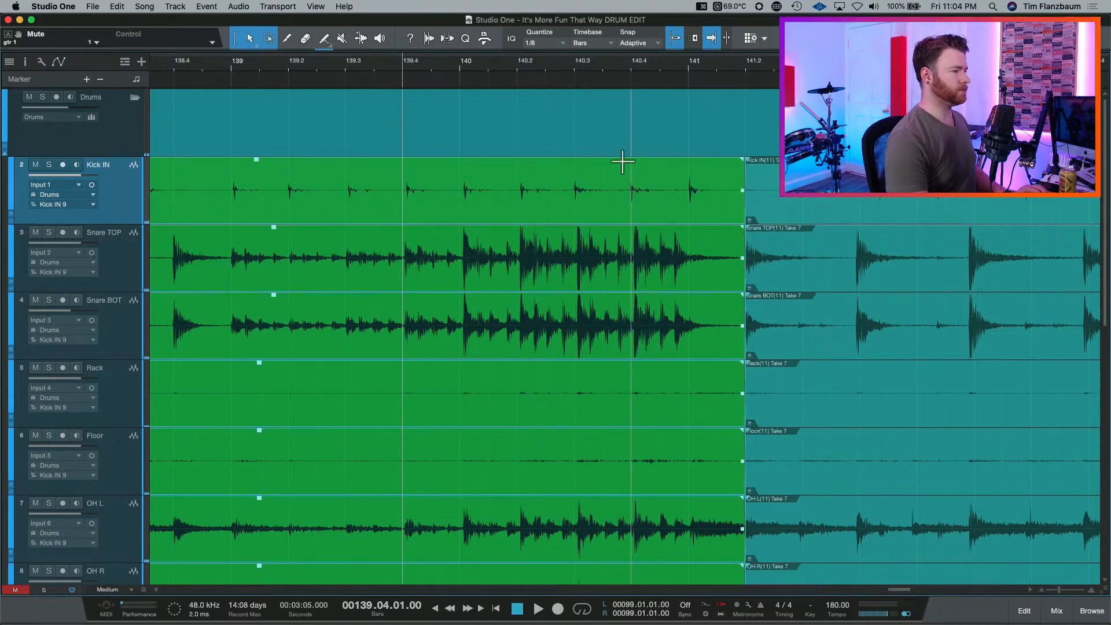
key(e)
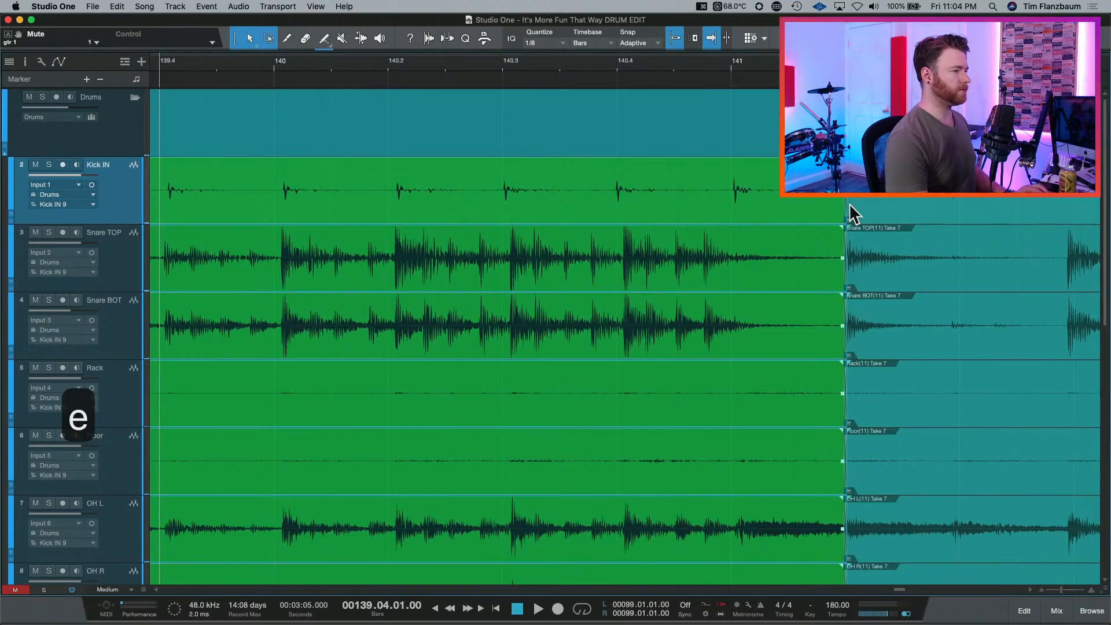
key(e)
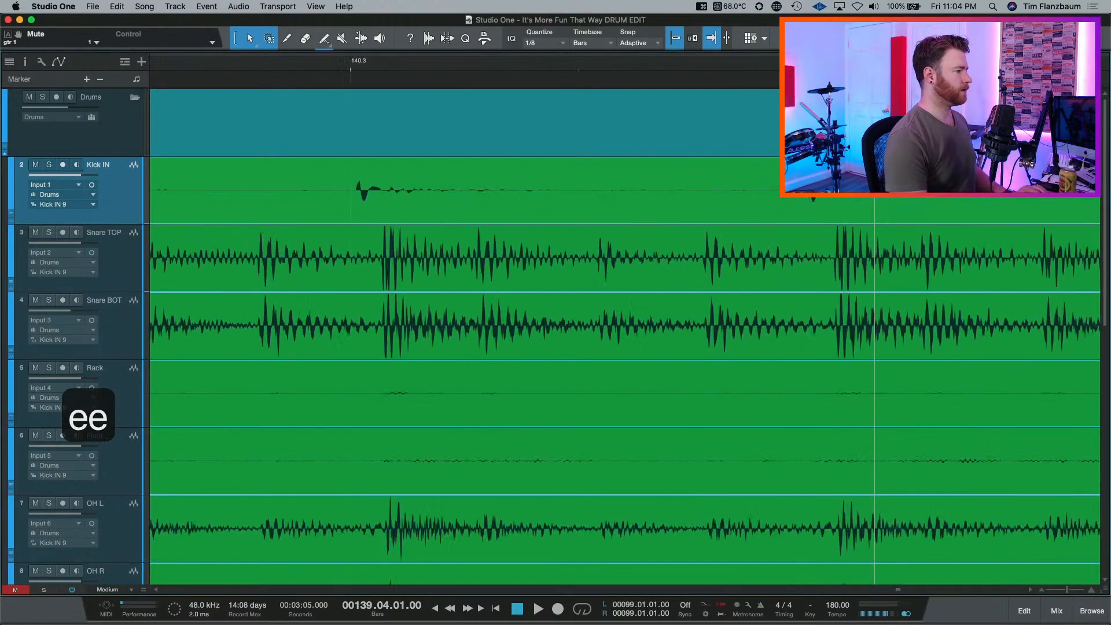
key(e)
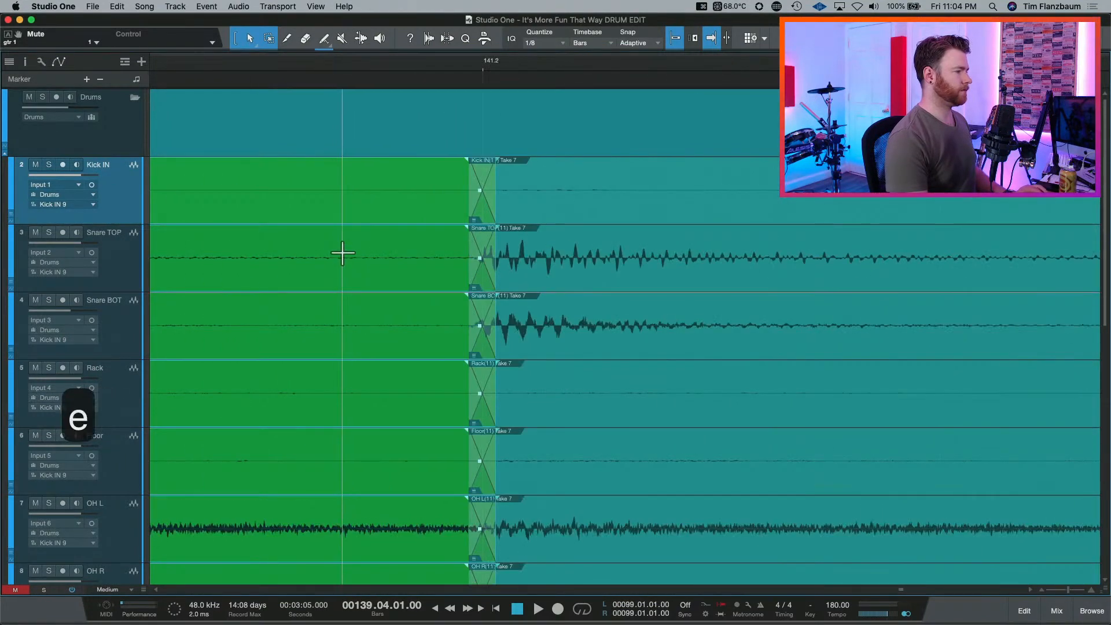
key(w)
key(w)
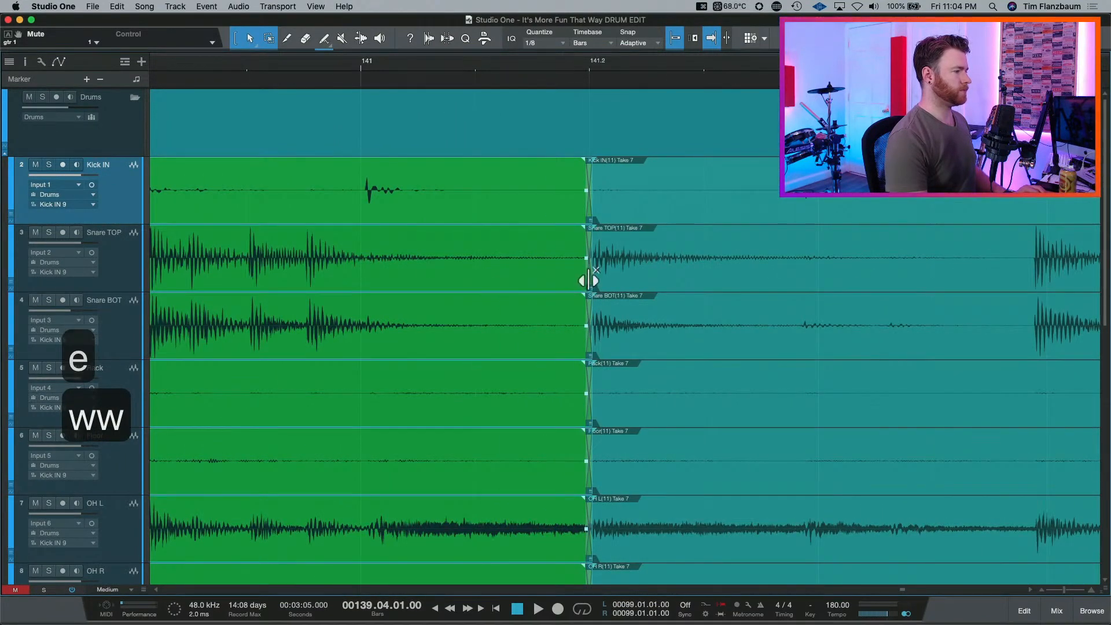
drag(586, 280, 559, 284)
Play the transition near 141.2 from 140.02.03 and again from 139.03.03.
key(w)
key(w)
key(w)
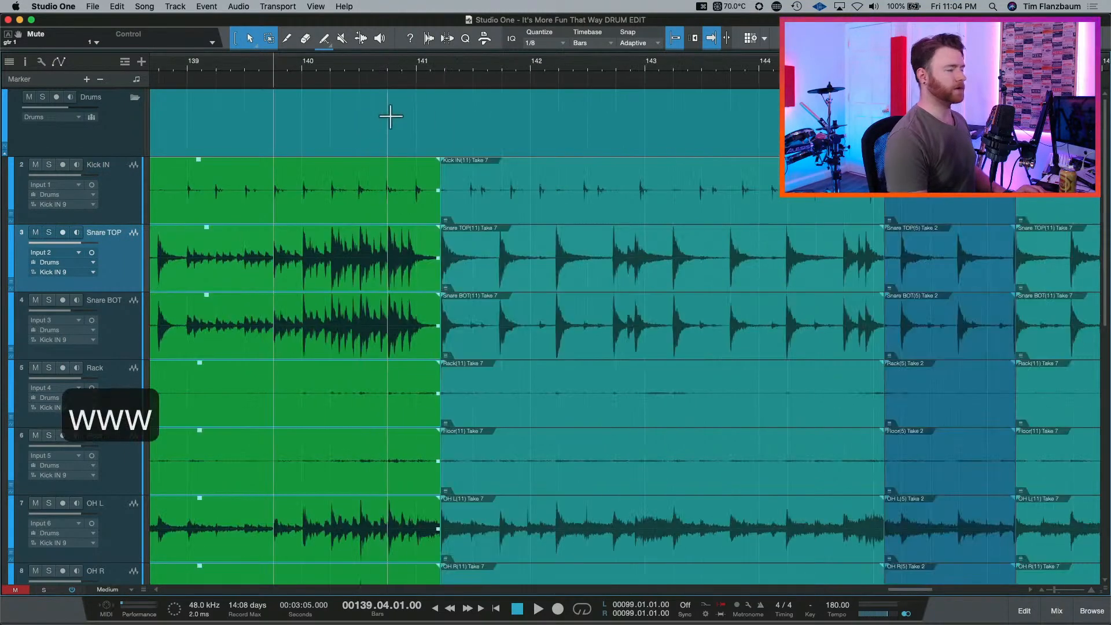
click(339, 64)
key(space)
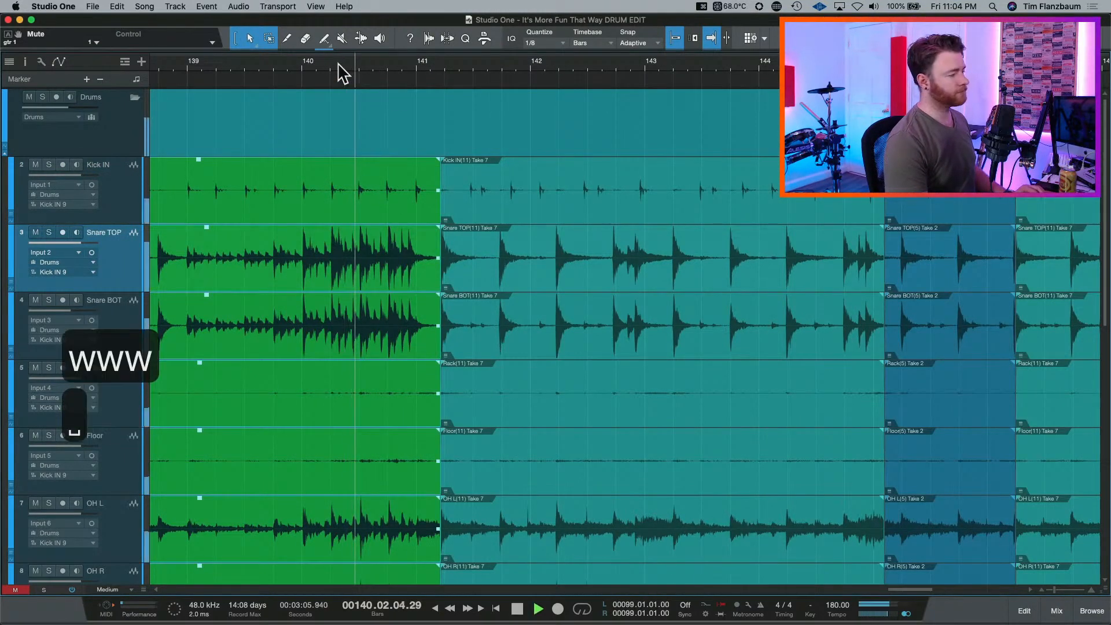
key(space)
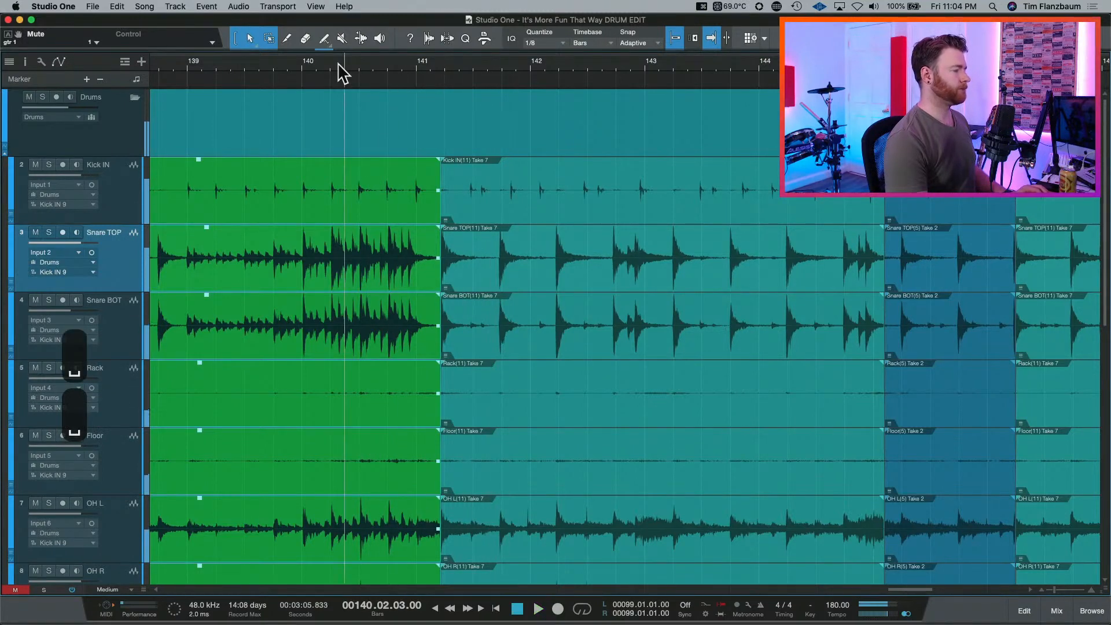
click(270, 73)
key(space)
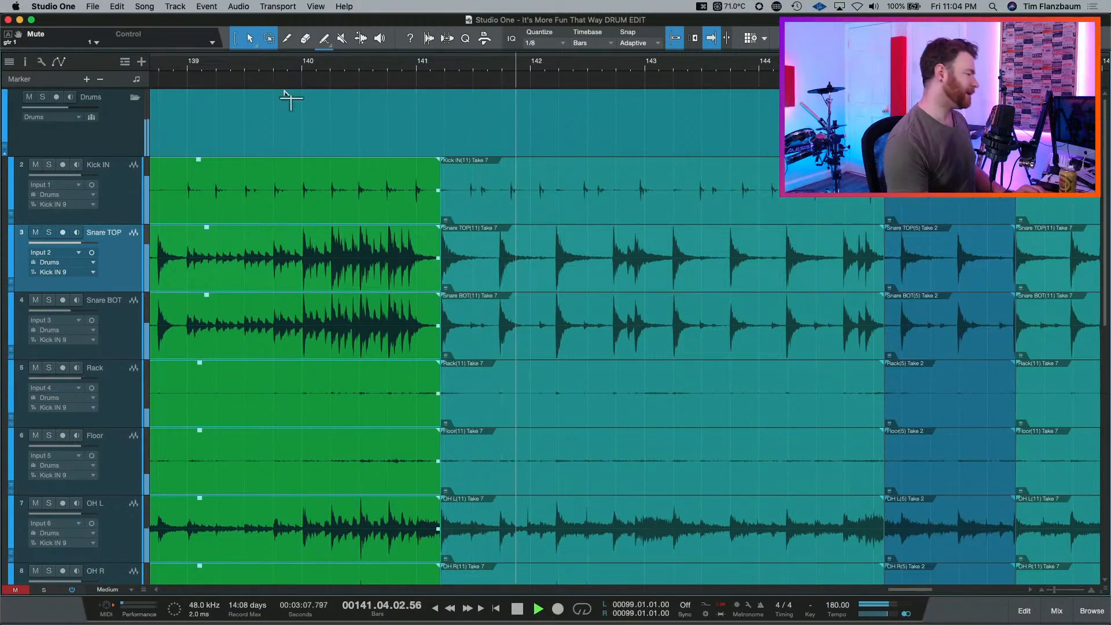
key(space)
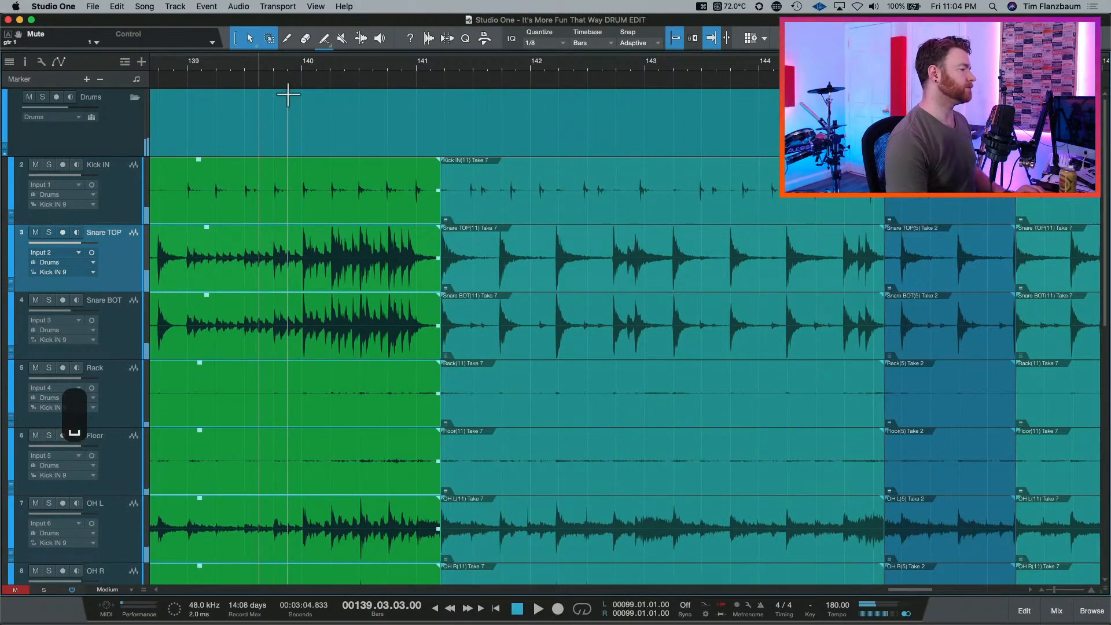
Try extending Take 6 on all drum tracks to about 142.2 and to just before bar 144, playing each version.
drag(452, 212, 552, 219)
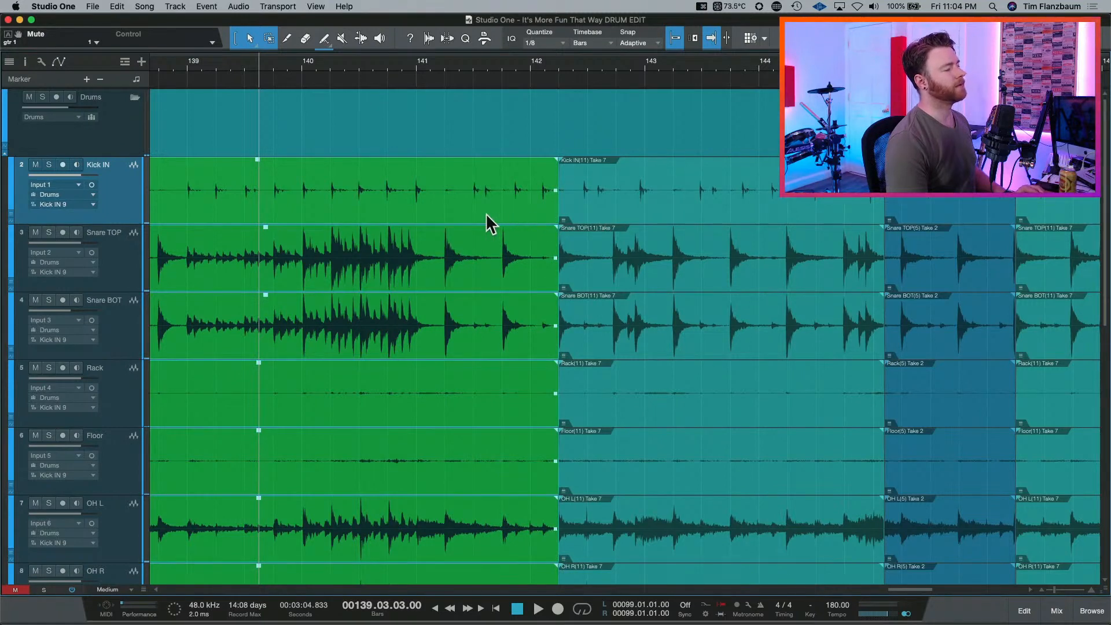
key(space)
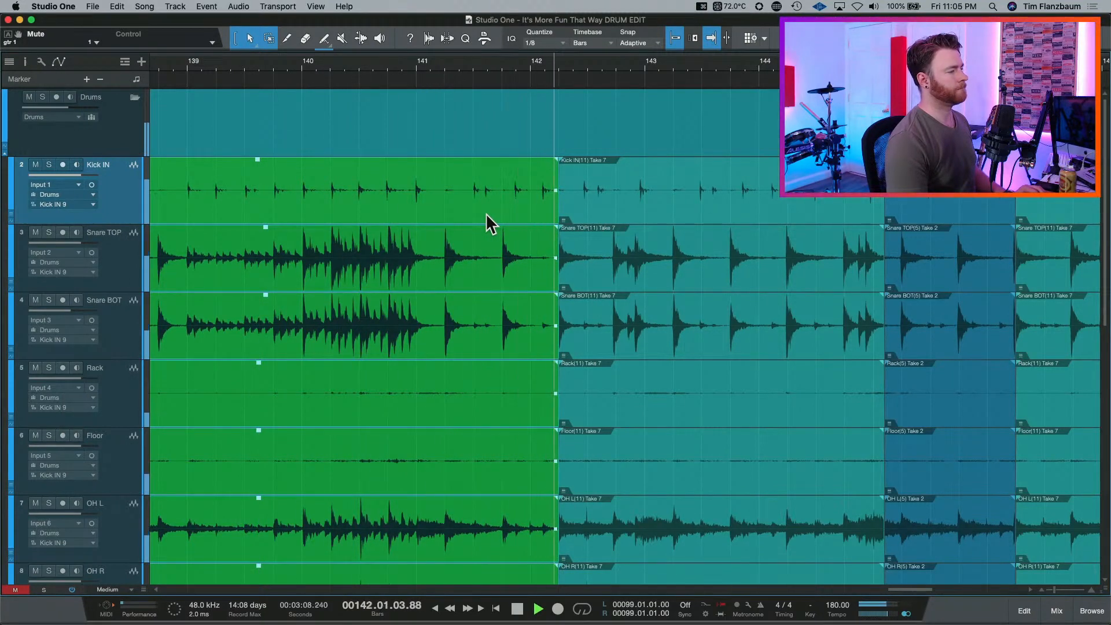
key(space)
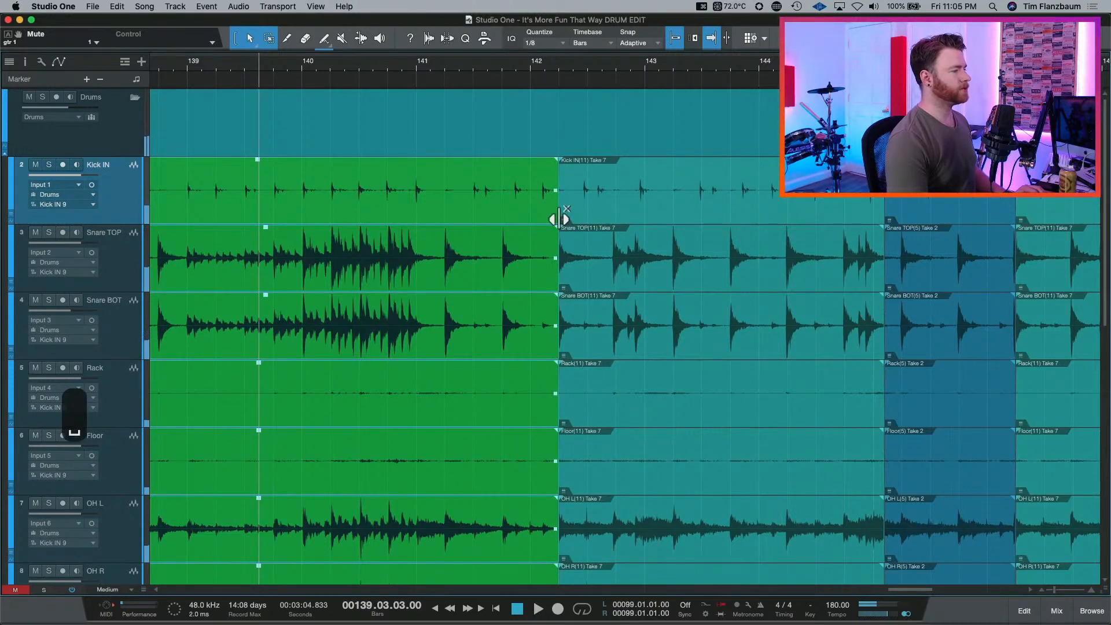
drag(560, 218, 761, 214)
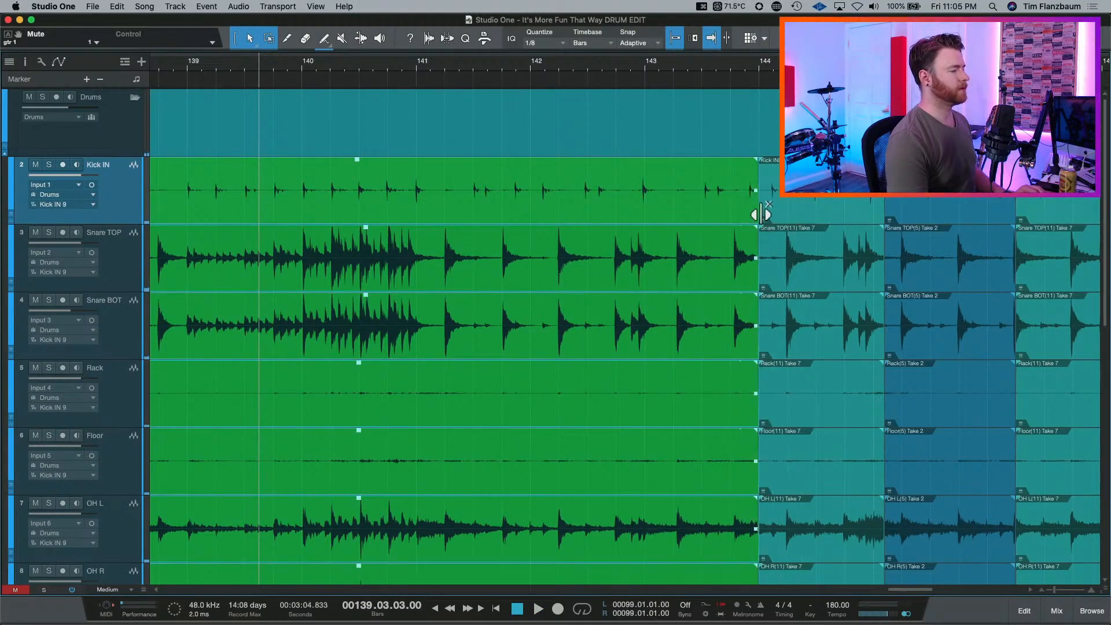
key(space)
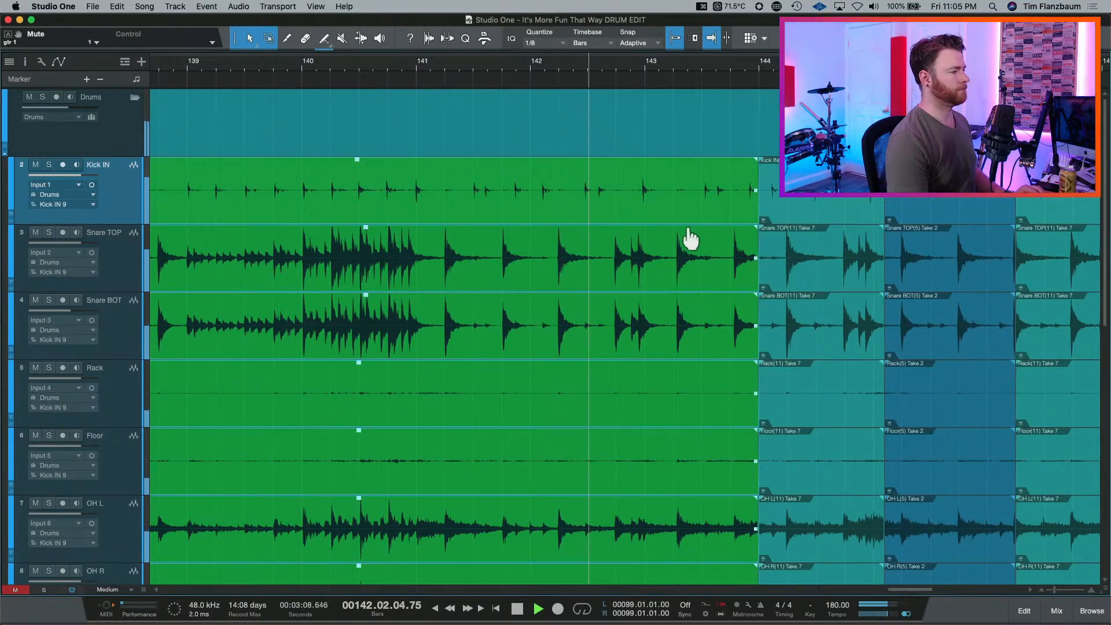
key(space)
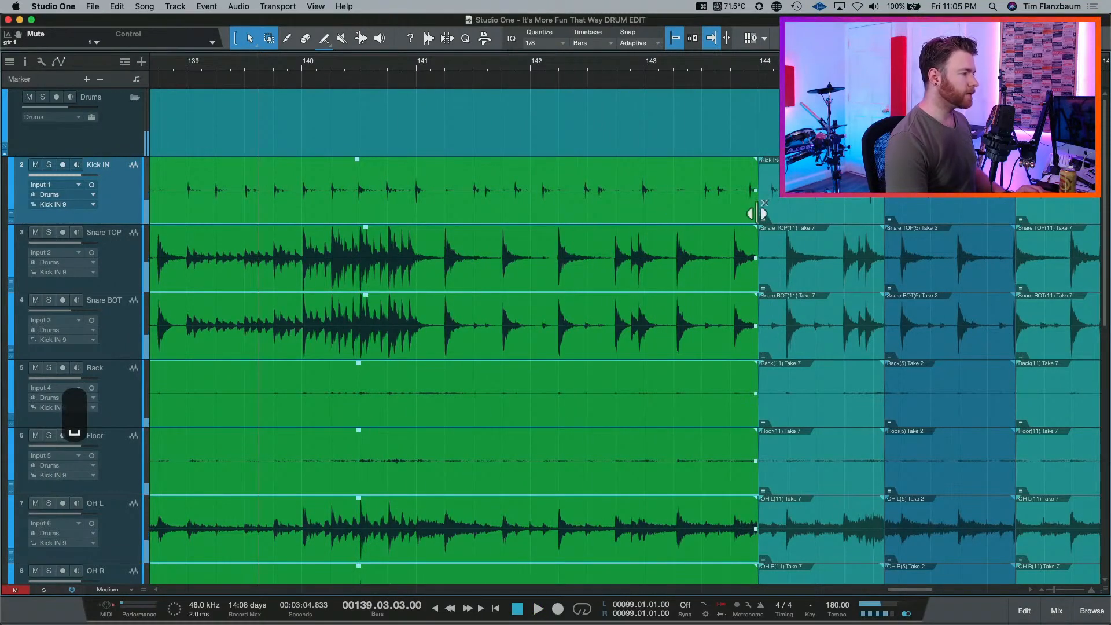
Move the grouped boundary between Take 6 and Take 7 to just before bar 143 and play the transition repeatedly.
drag(757, 214, 644, 218)
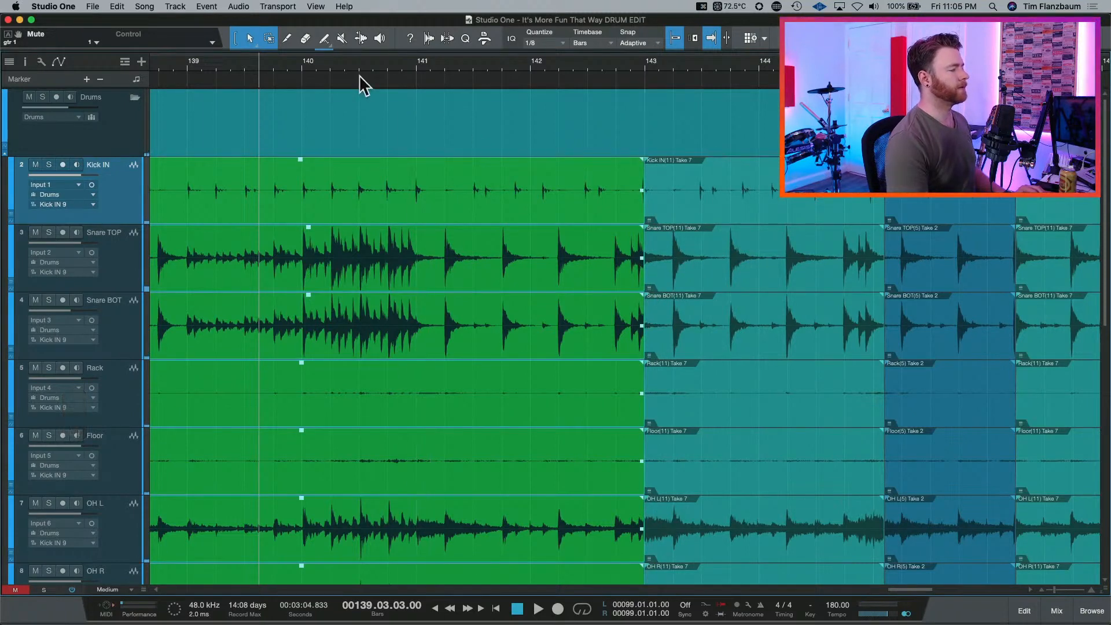
key(space)
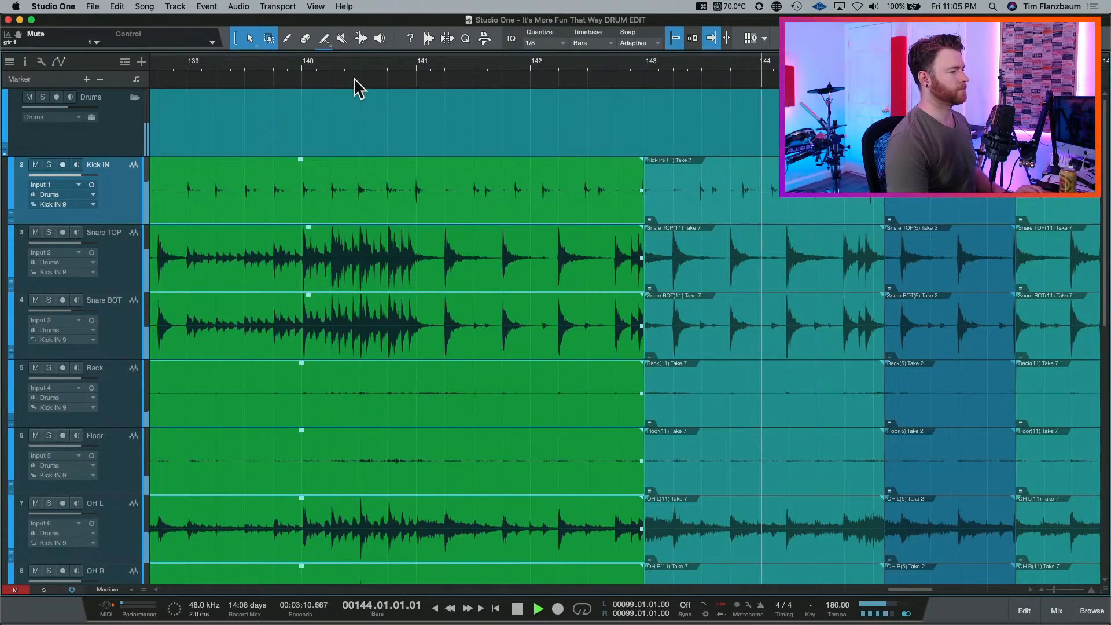
key(space)
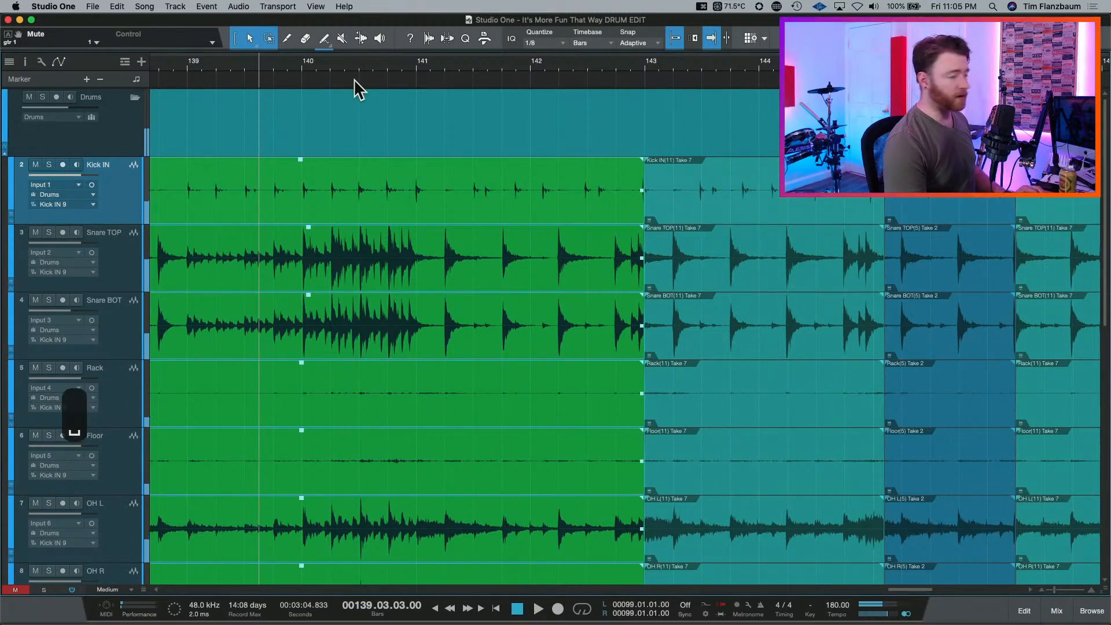
key(space)
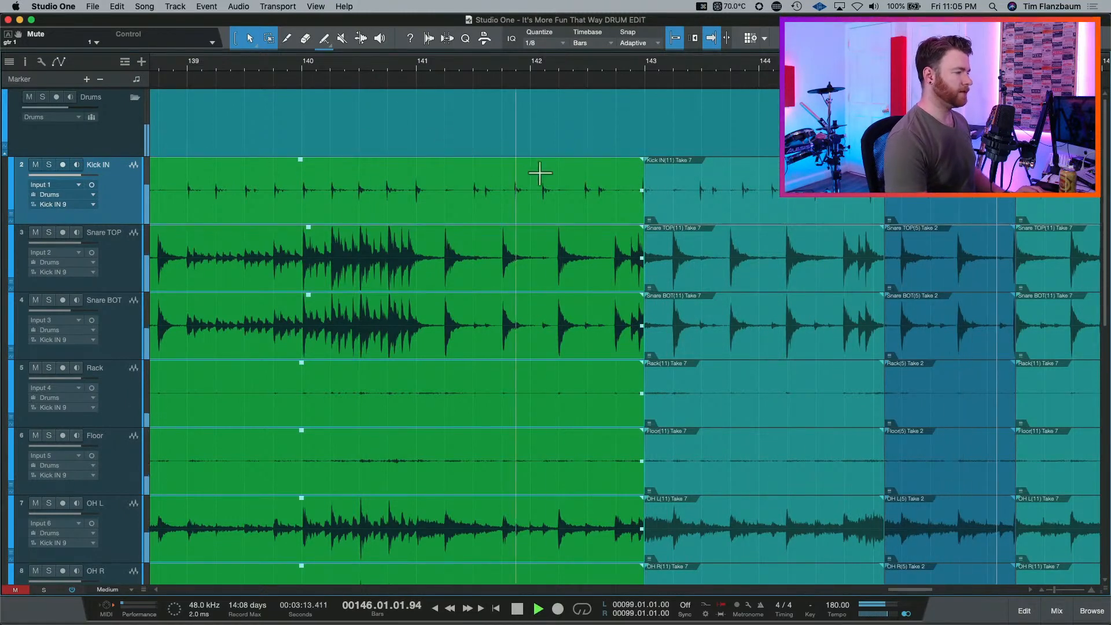
Try moving the grouped boundary between Take 6 and Take 7 back to bar 142 and play the transition.
key(space)
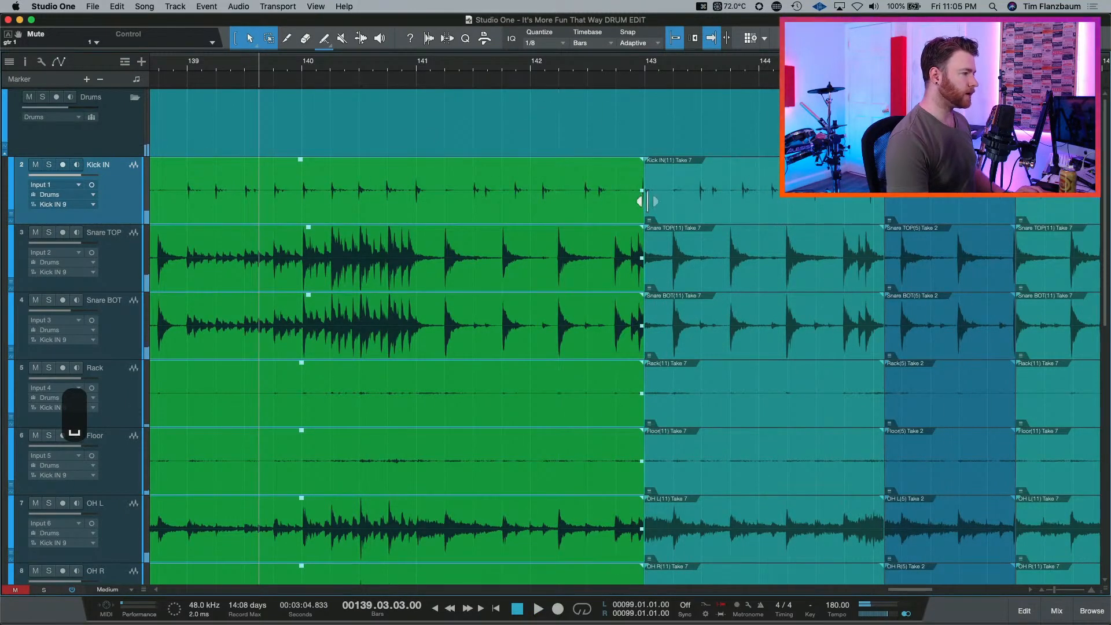
drag(647, 208, 533, 208)
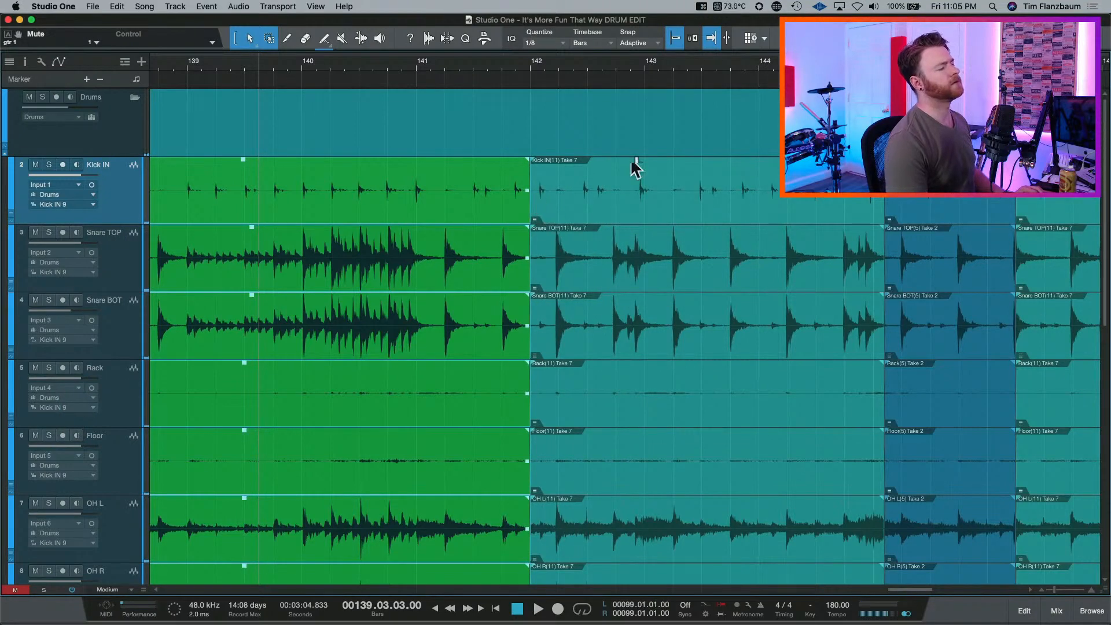
key(space)
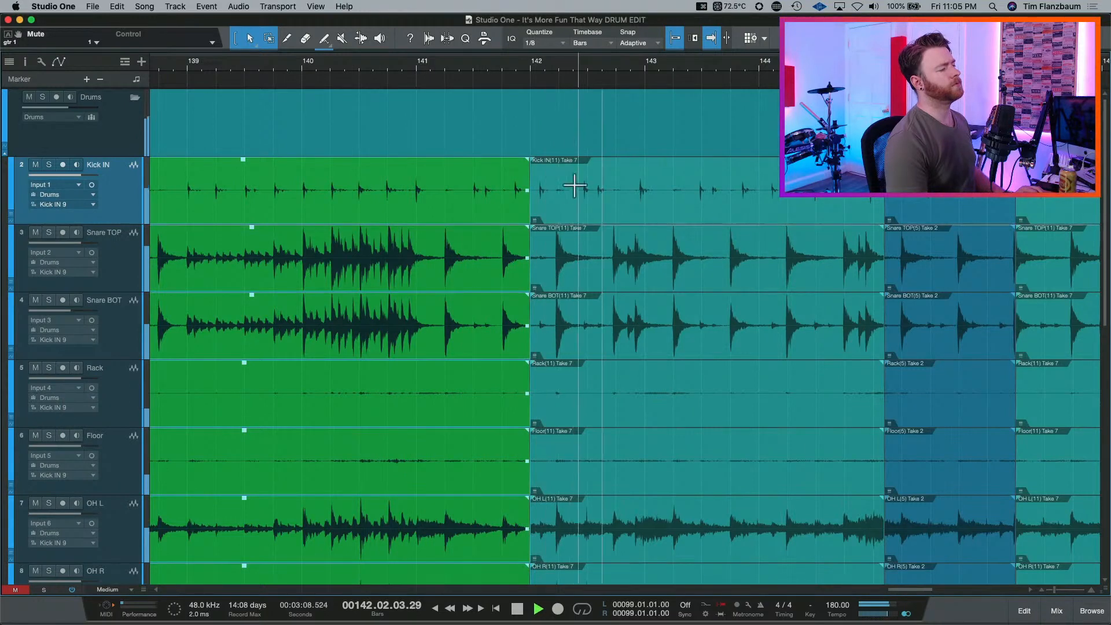
key(space)
Try the grouped take boundary at 142.2, undo the move, and replay the transition from 139.03.03.
drag(530, 215, 558, 213)
key(space)
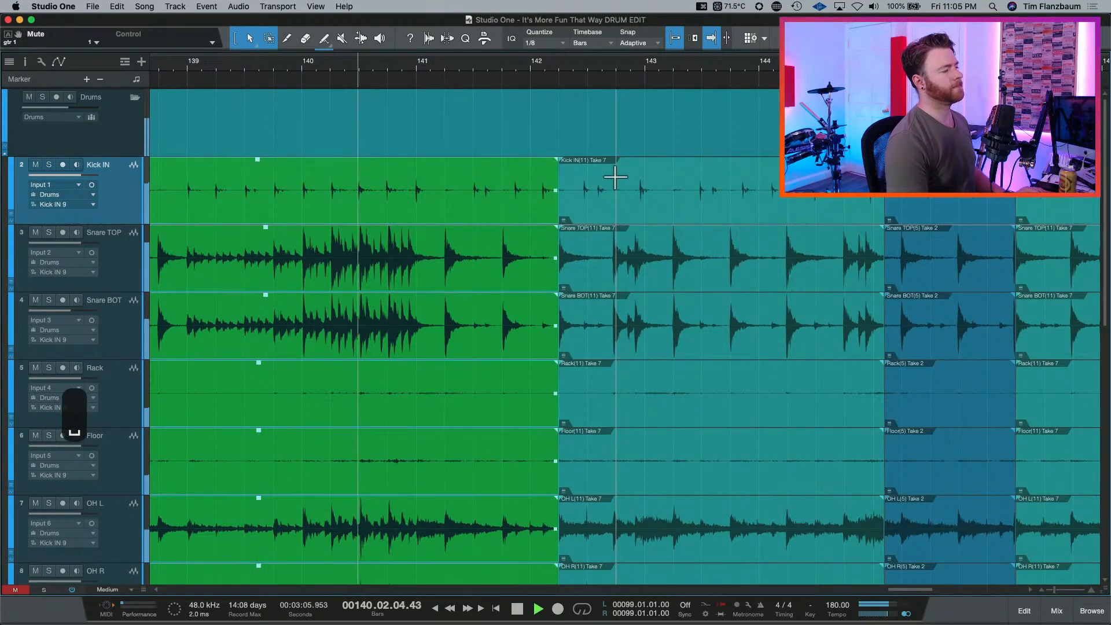
key(e)
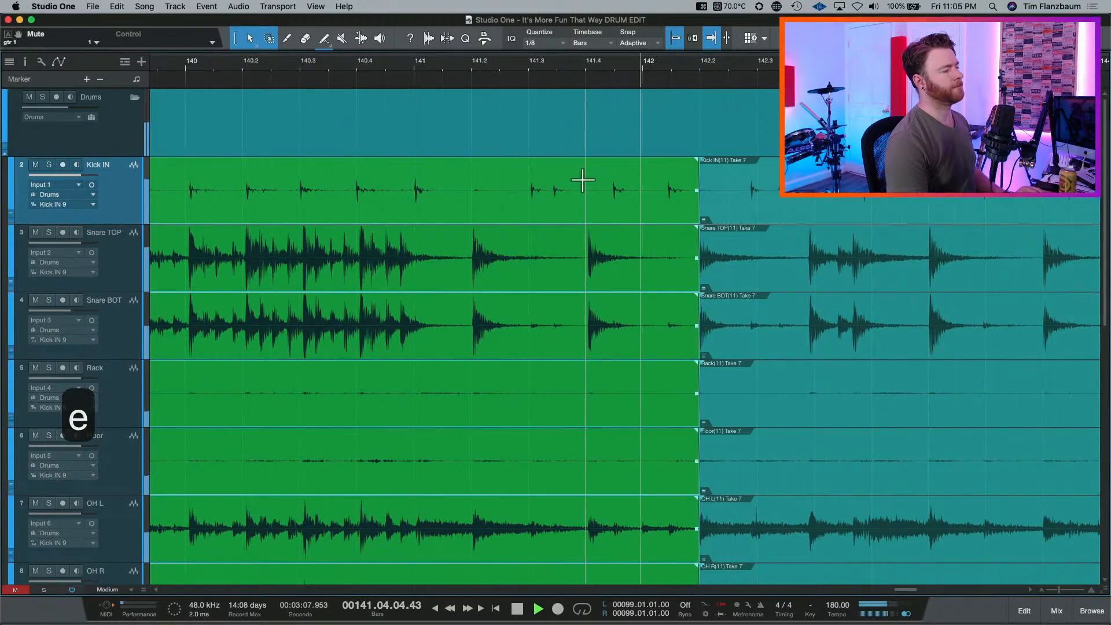
key(space)
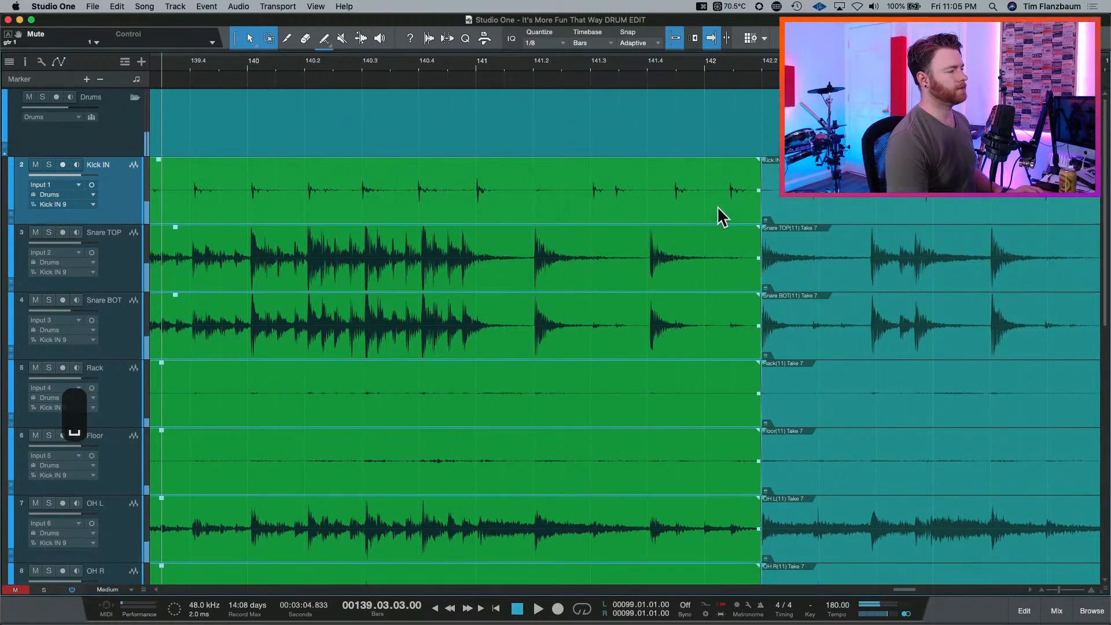
key(super+z)
key(space)
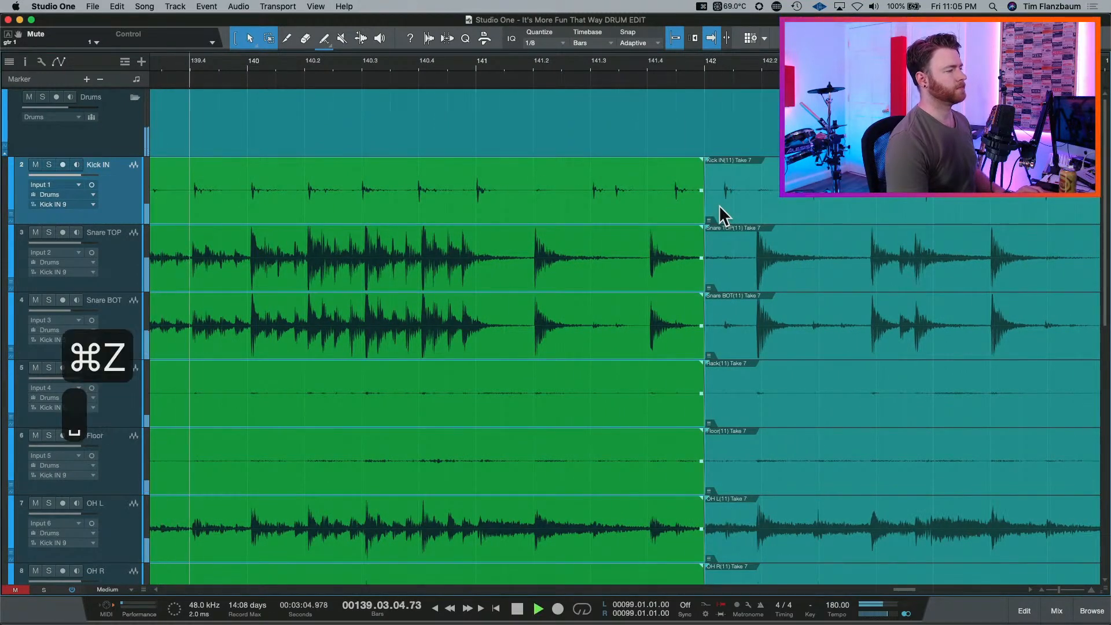
key(w)
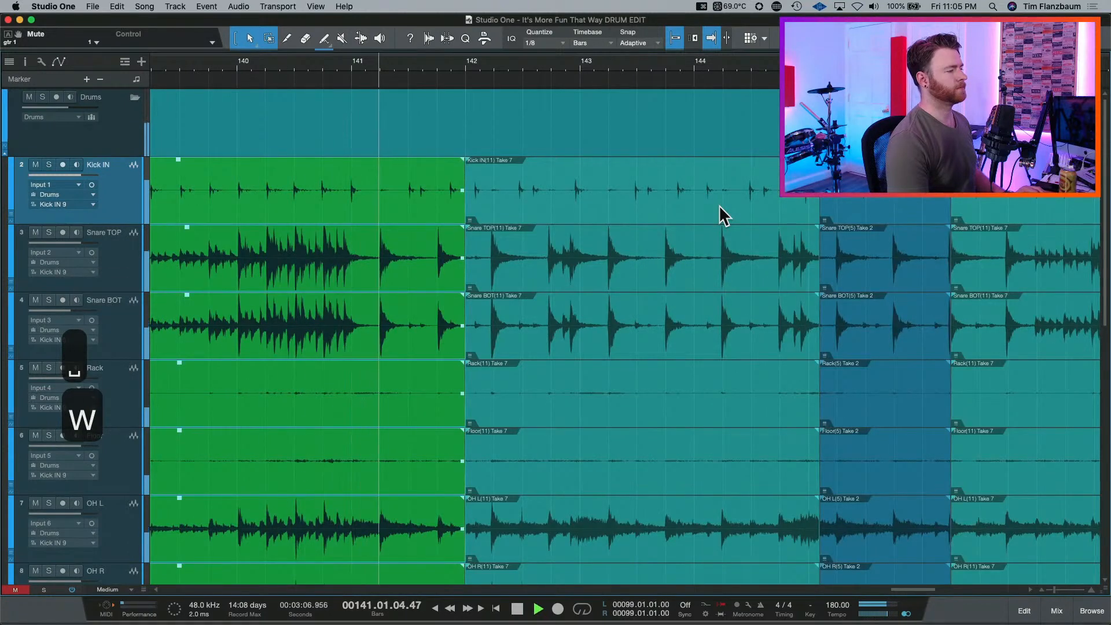
key(space)
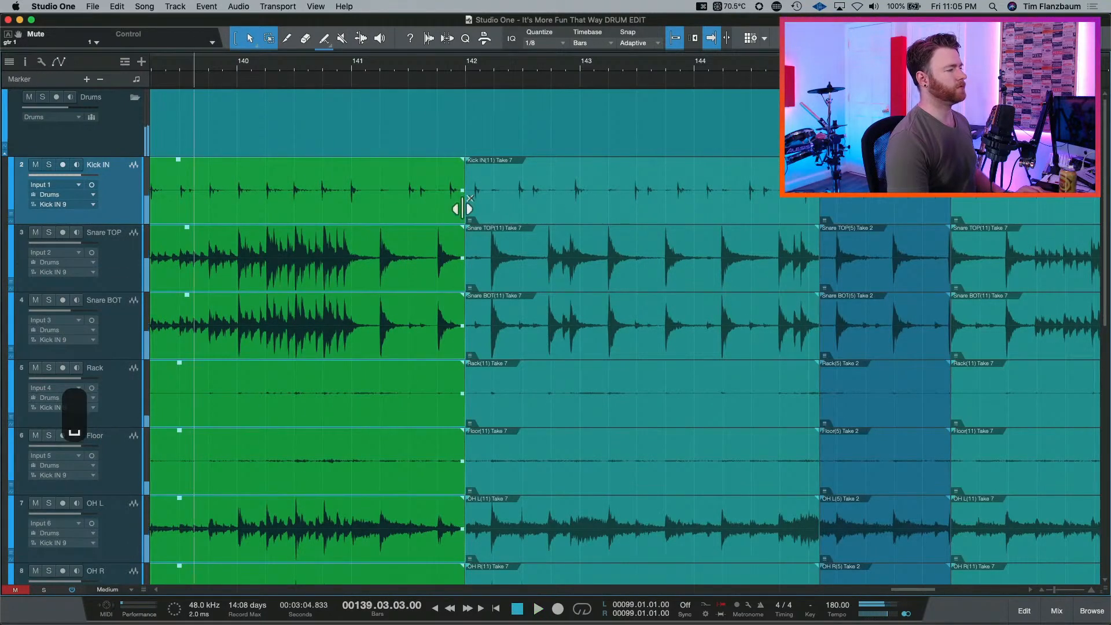
Try extending Take 6 to just before bar 143 on all drum tracks and play the transition.
drag(463, 208, 579, 208)
key(space)
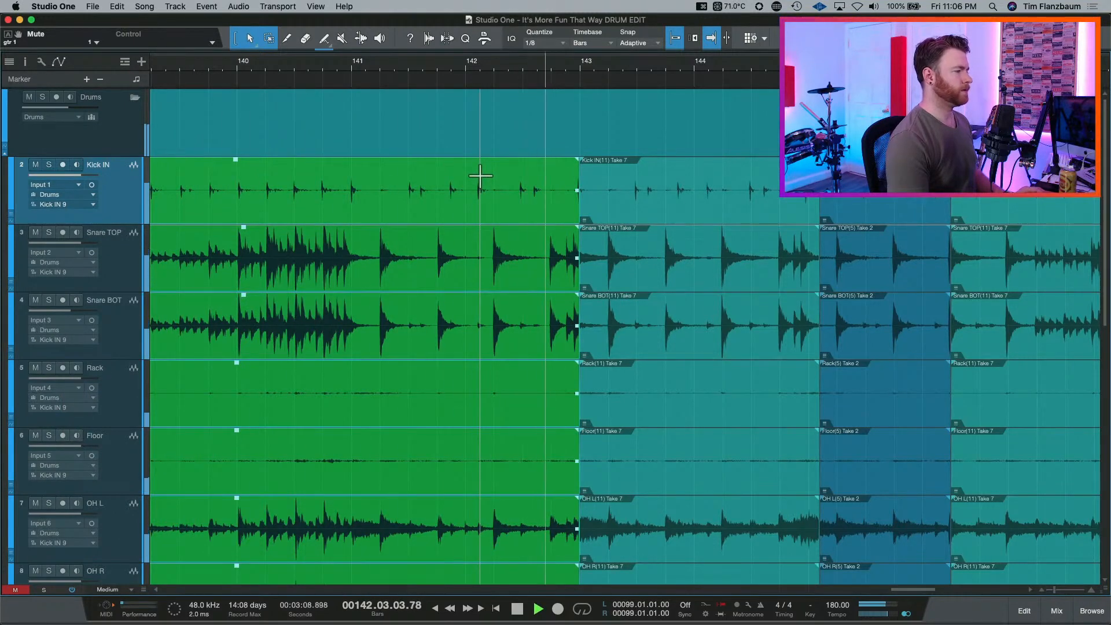
key(space)
Move the grouped boundary between Take 6 and Take 7 to 142.4 and play the transition.
key(e)
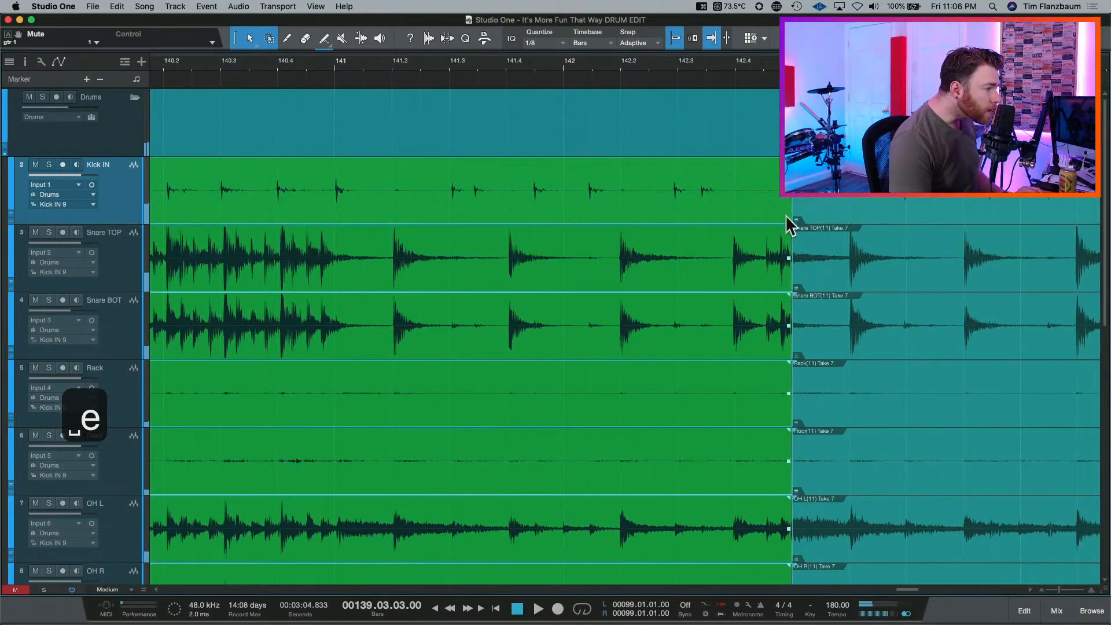
drag(769, 215, 732, 218)
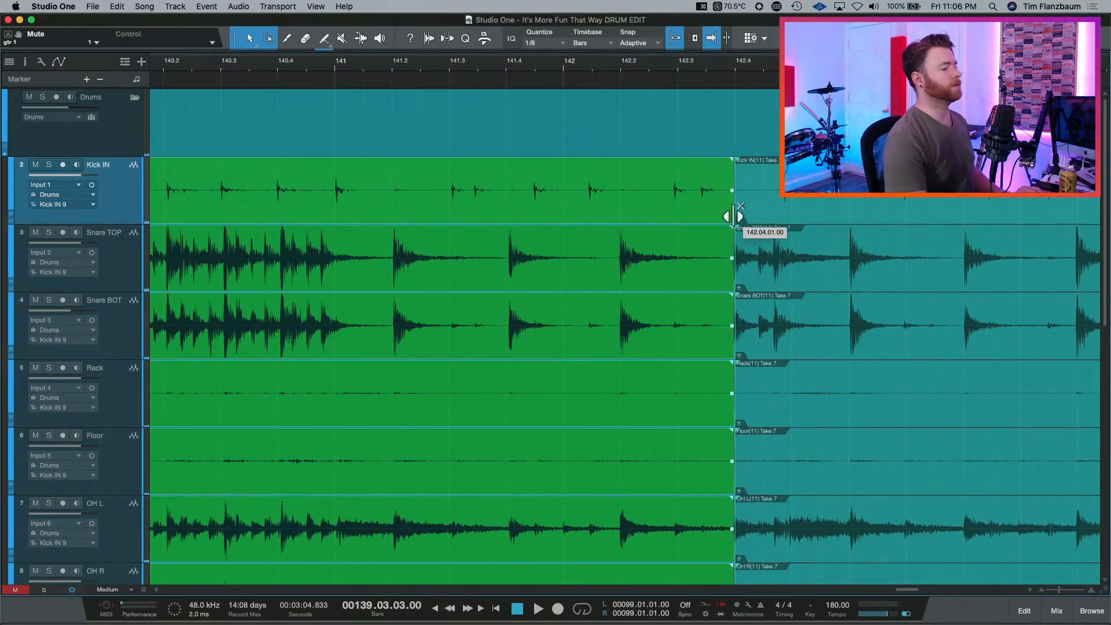
key(space)
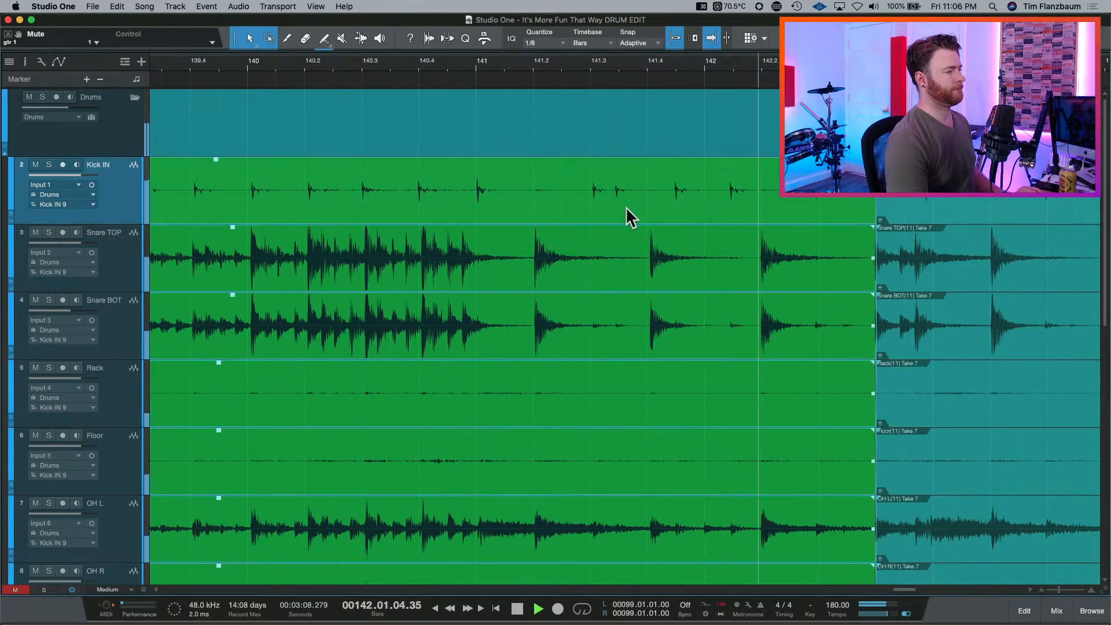
key(space)
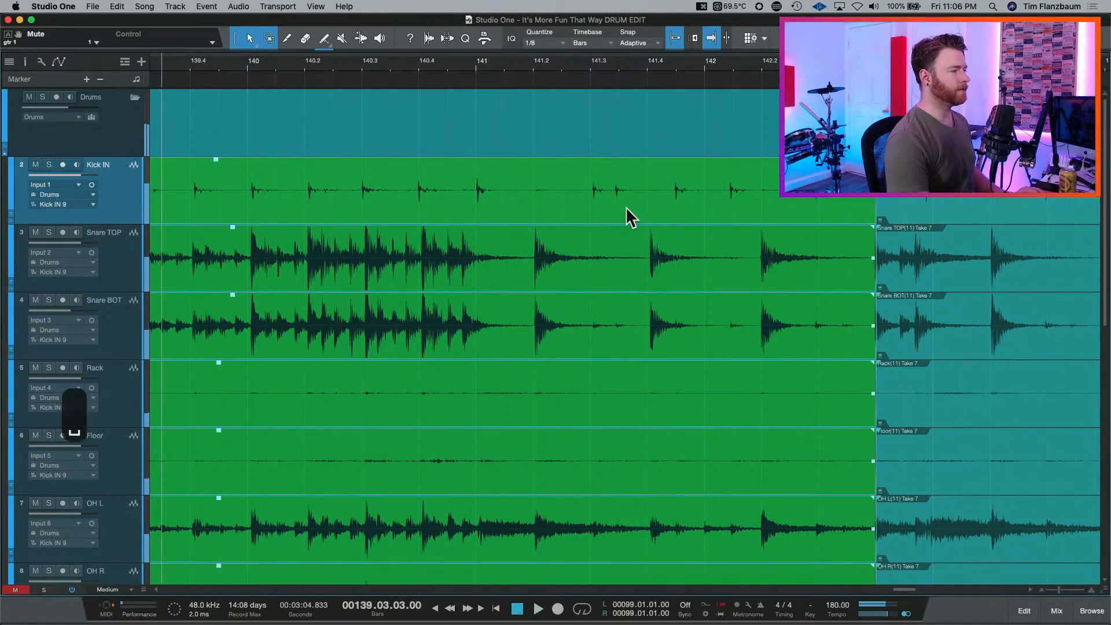
Pull the grouped take boundary at 142.4 slightly earlier so its crossfade sits just ahead of the snare hit.
key(e)
key(e)
key(e)
key(e)
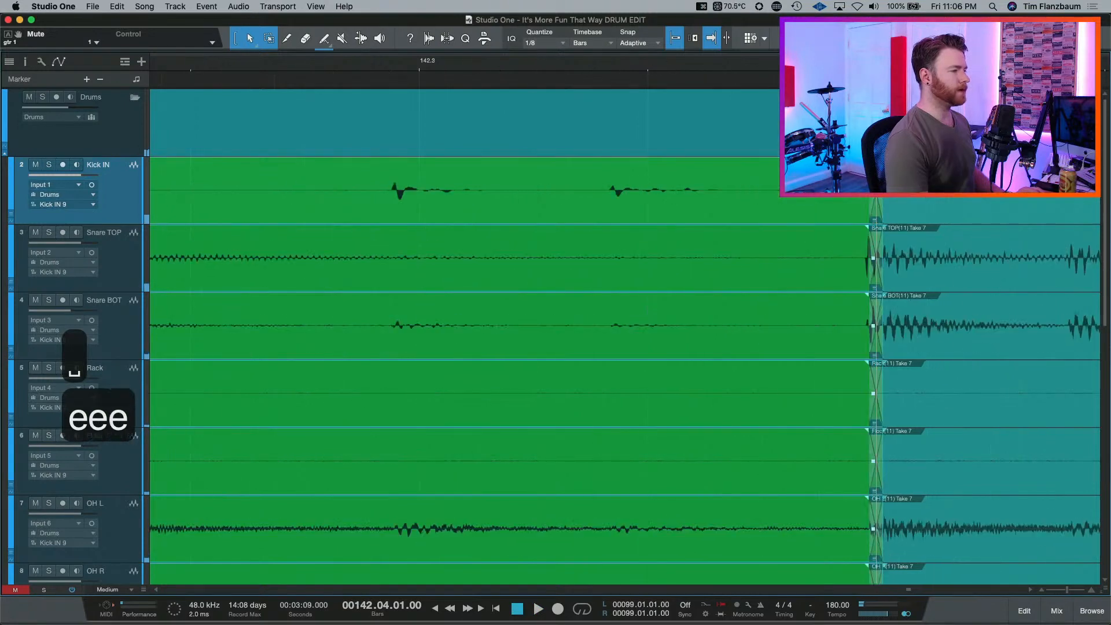
drag(864, 212, 782, 207)
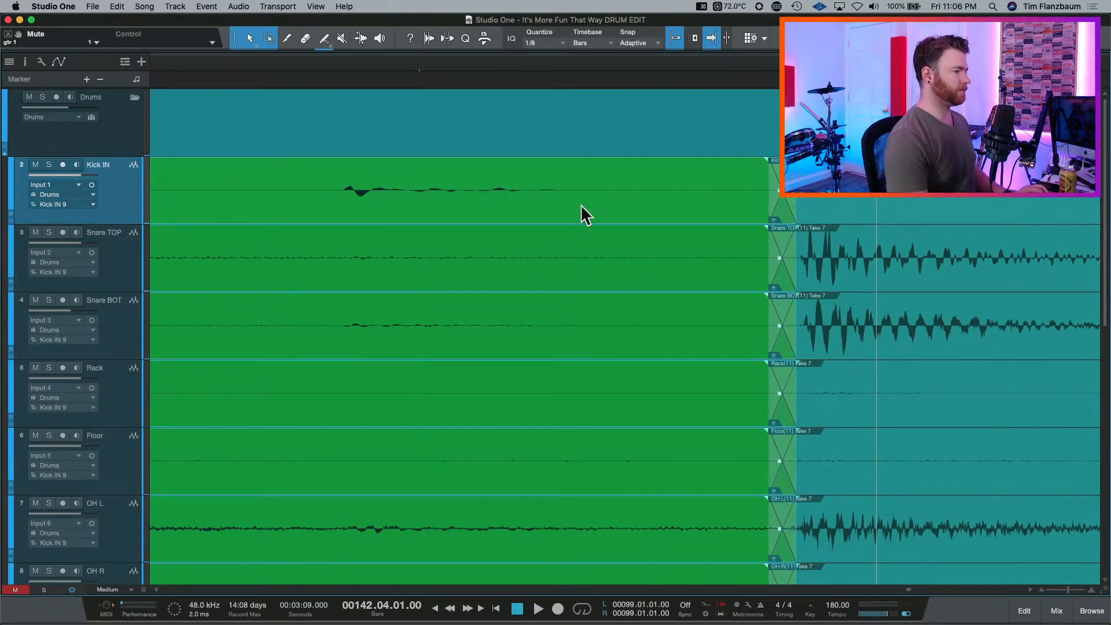
Play the adjusted Take 6 to Take 7 transition near 142.4, starting from 140.03.03.
key(w)
key(w)
key(w)
key(w)
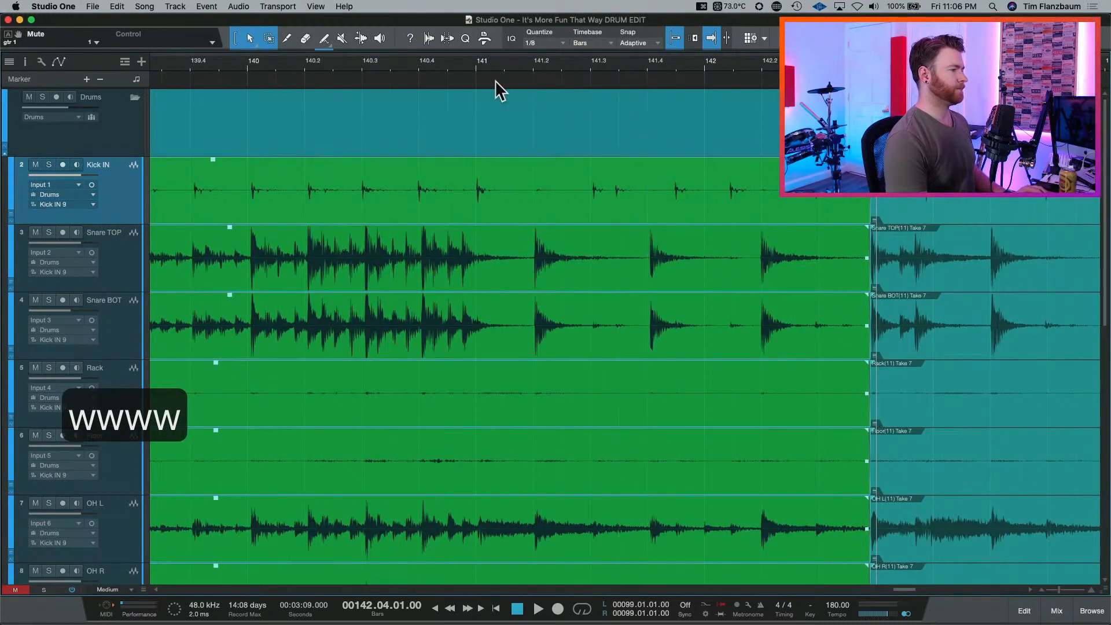
key(space)
key(space)
key(space)
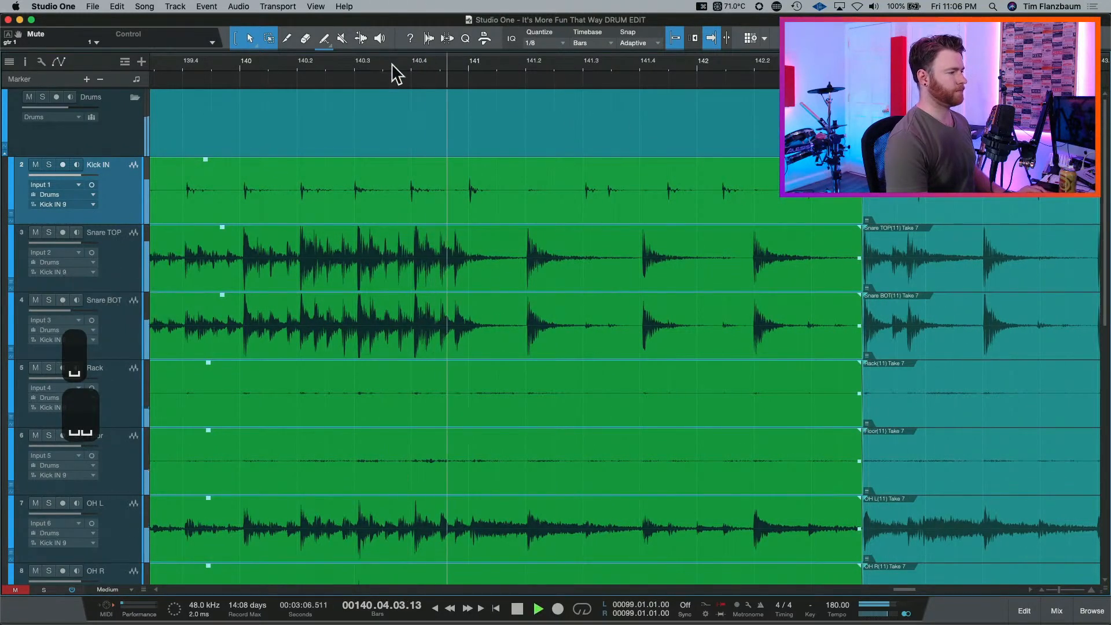
key(w)
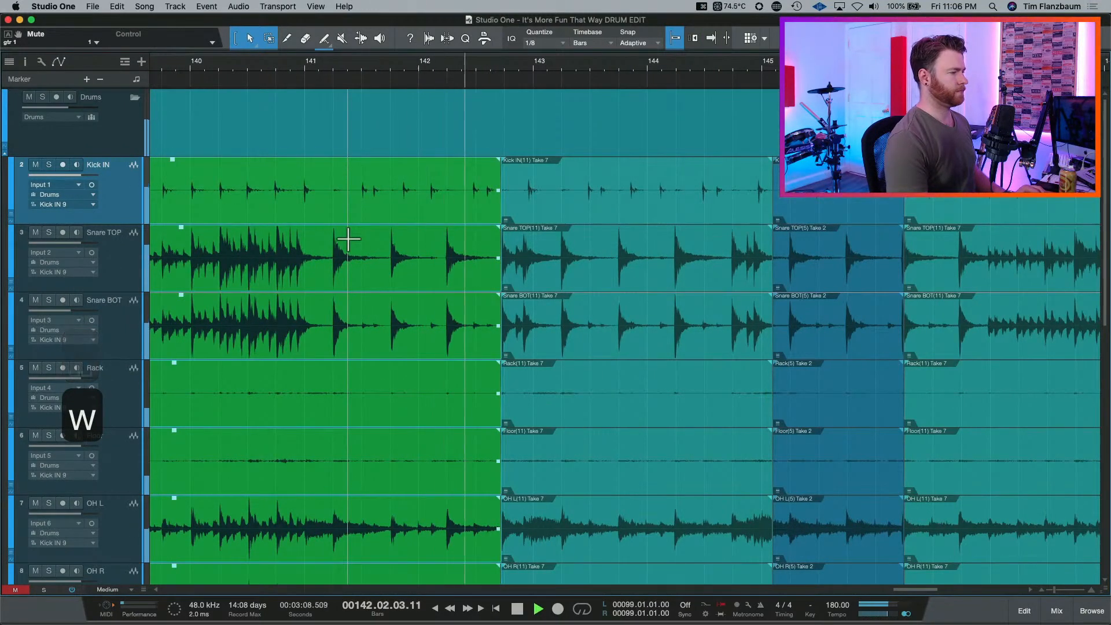
key(space)
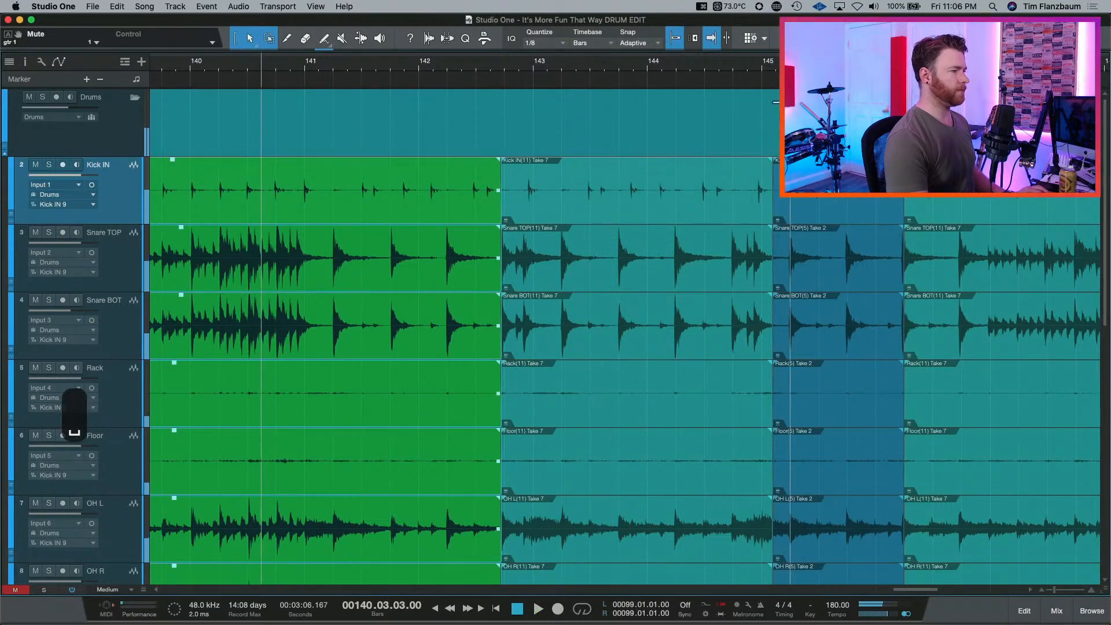
Examine the crossfade from Take 7 to Take 2 just after bar 145 and play it from bar 144.
key(e)
key(e)
key(e)
key(e)
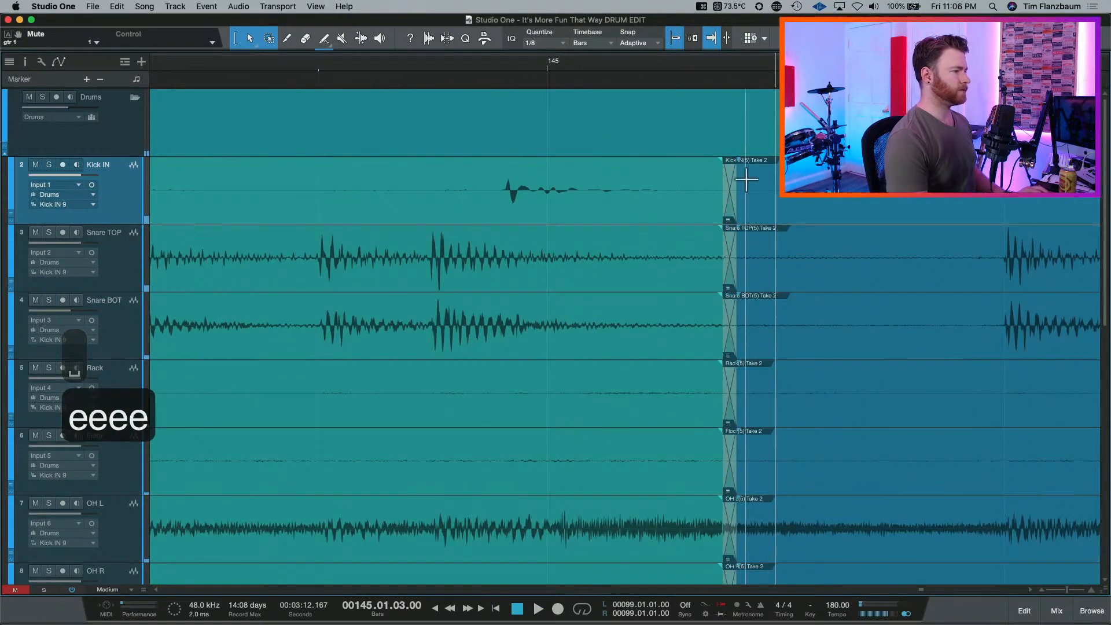
key(w)
key(w)
key(w)
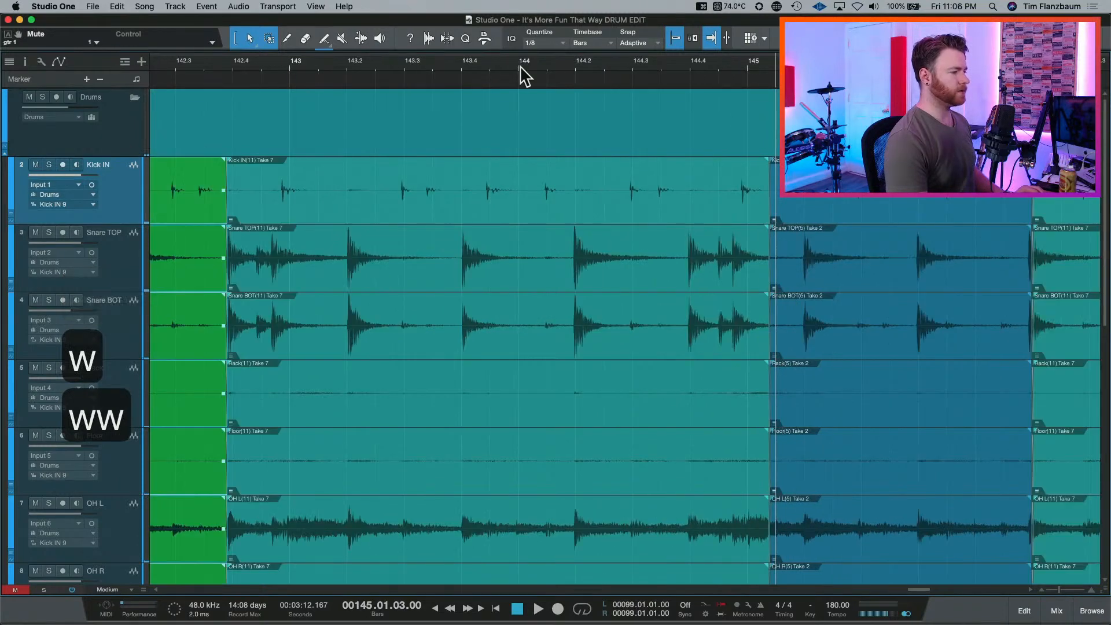
key(space)
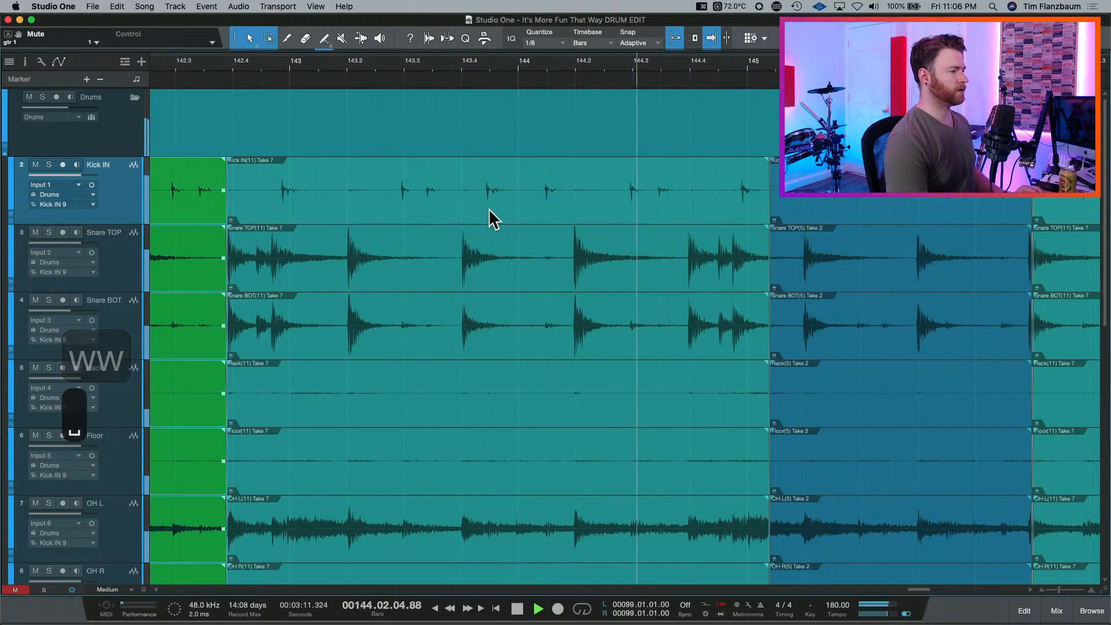
key(space)
key(space)
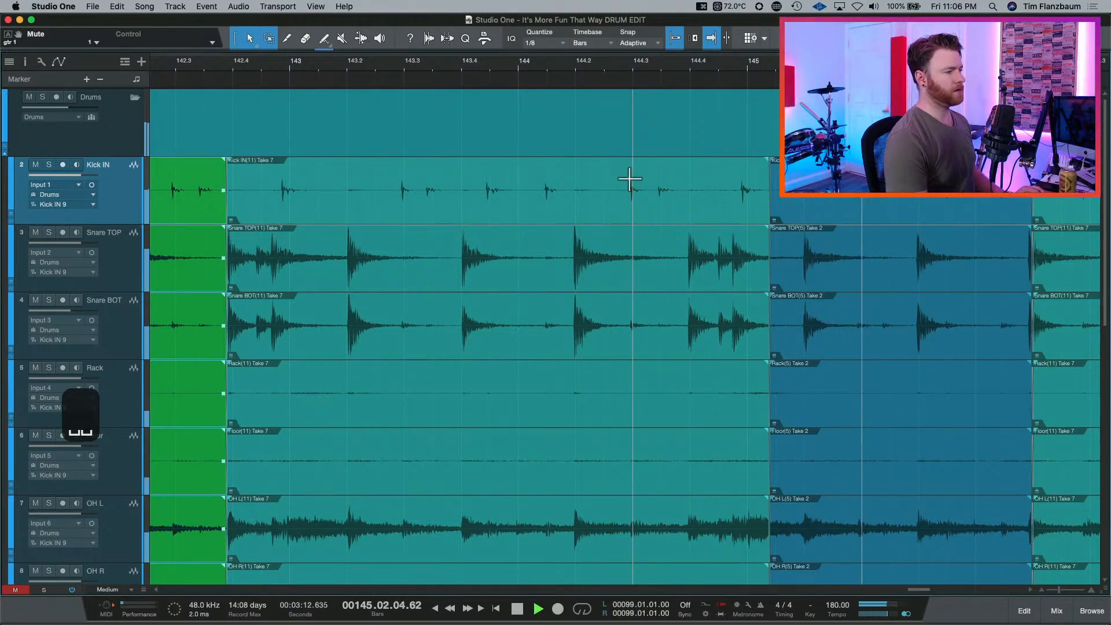
key(space)
Move the grouped boundary between Take 2 and Take 7 near 146.2 just ahead of the snare hit.
scroll(630, 180, right, 6)
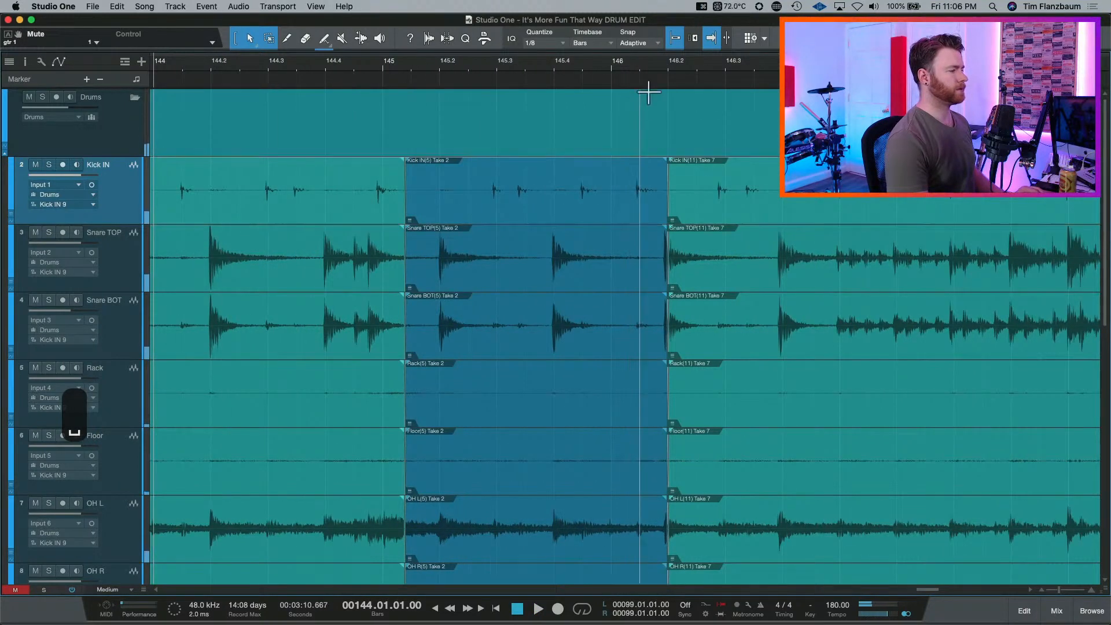
click(604, 67)
key(e)
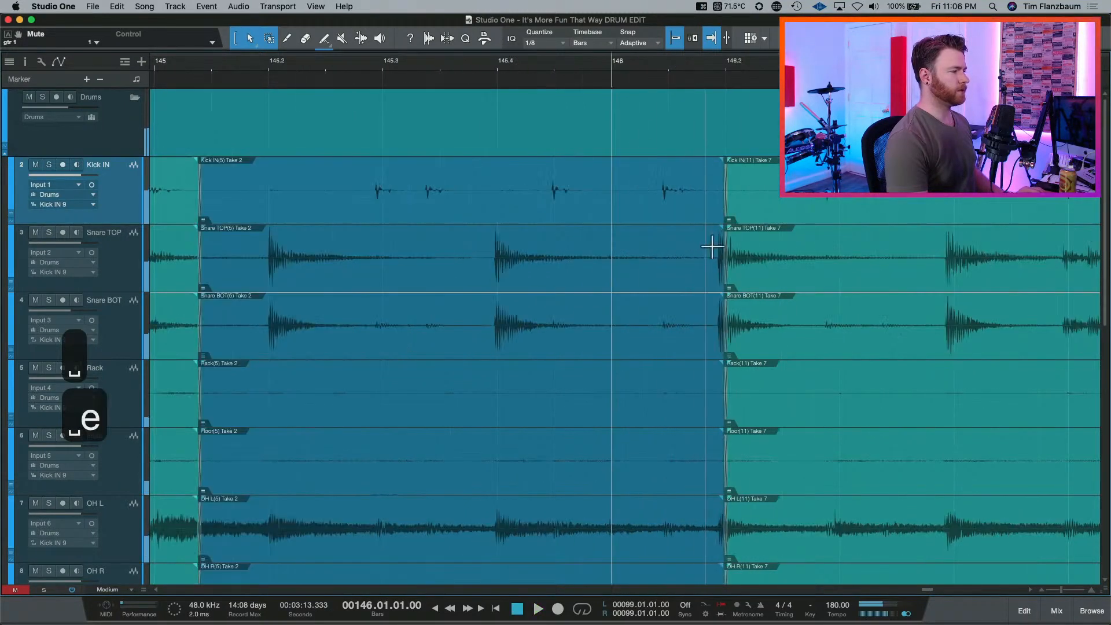
key(e)
scroll(778, 248, right, 5)
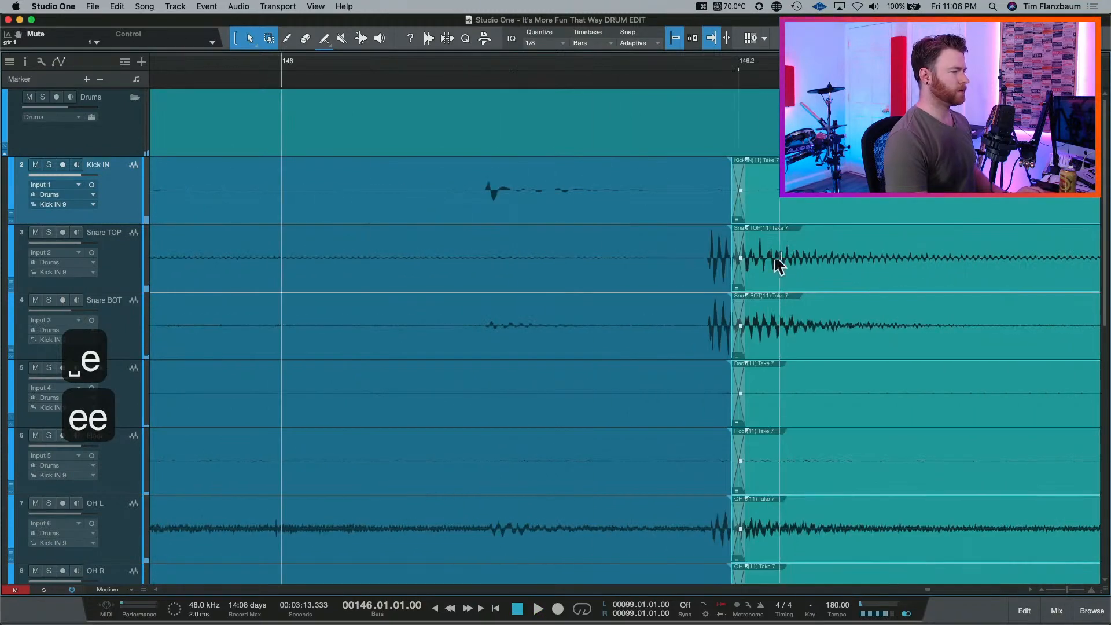
key(w)
drag(509, 280, 486, 284)
key(e)
click(699, 69)
key(e)
key(e)
key(e)
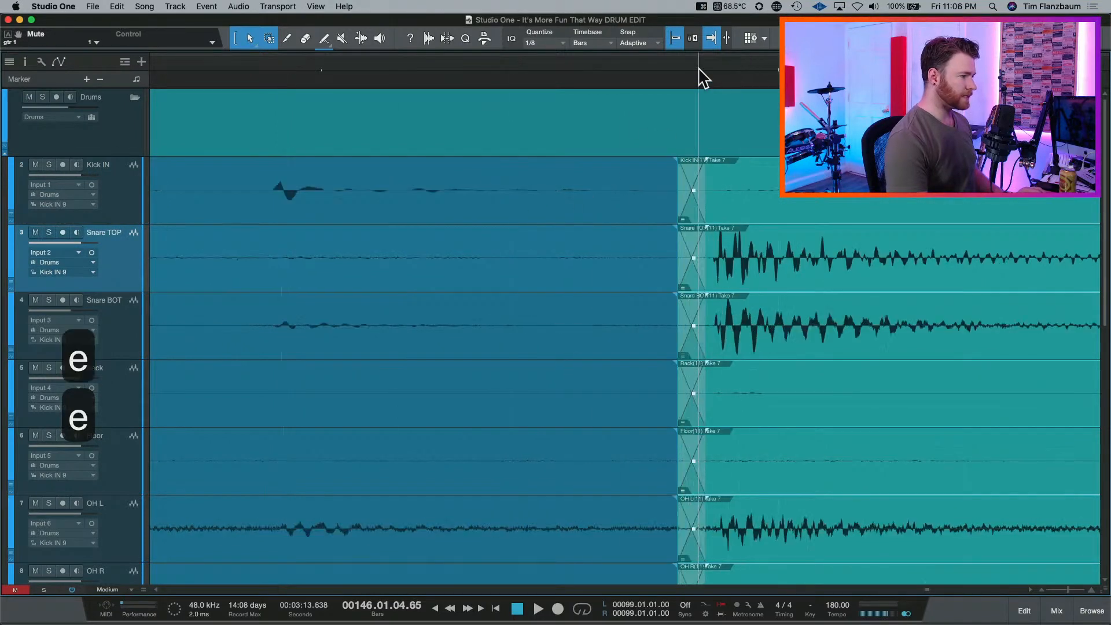
Play the Take 2 section and the adjusted transition into Take 7 near 146.2, continuing past 148.3.
key(w)
key(w)
key(w)
key(w)
key(w)
key(w)
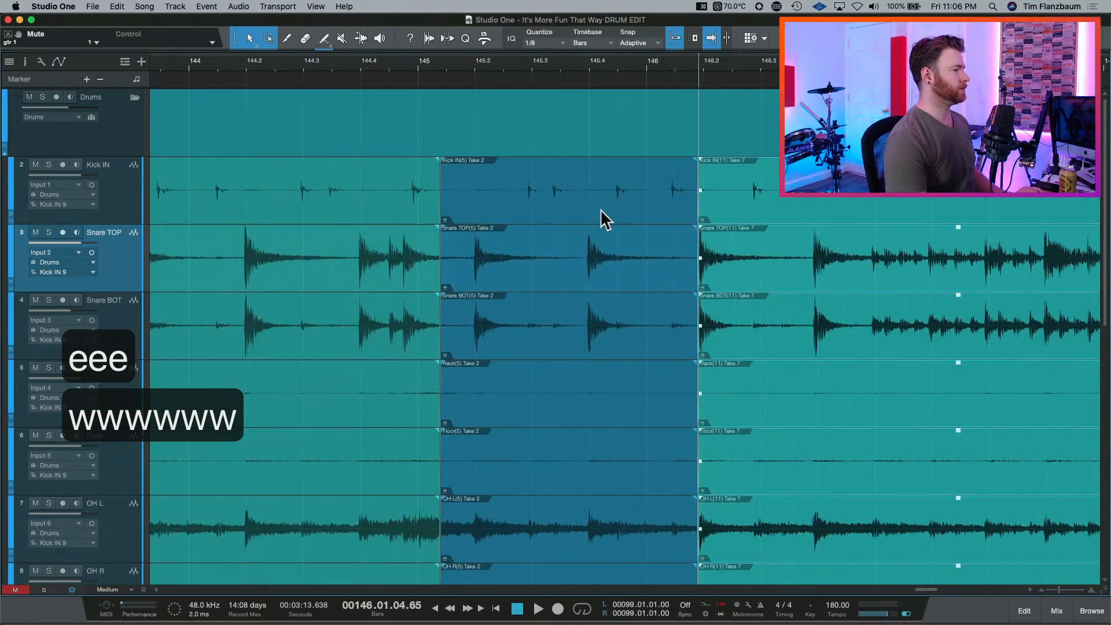
key(space)
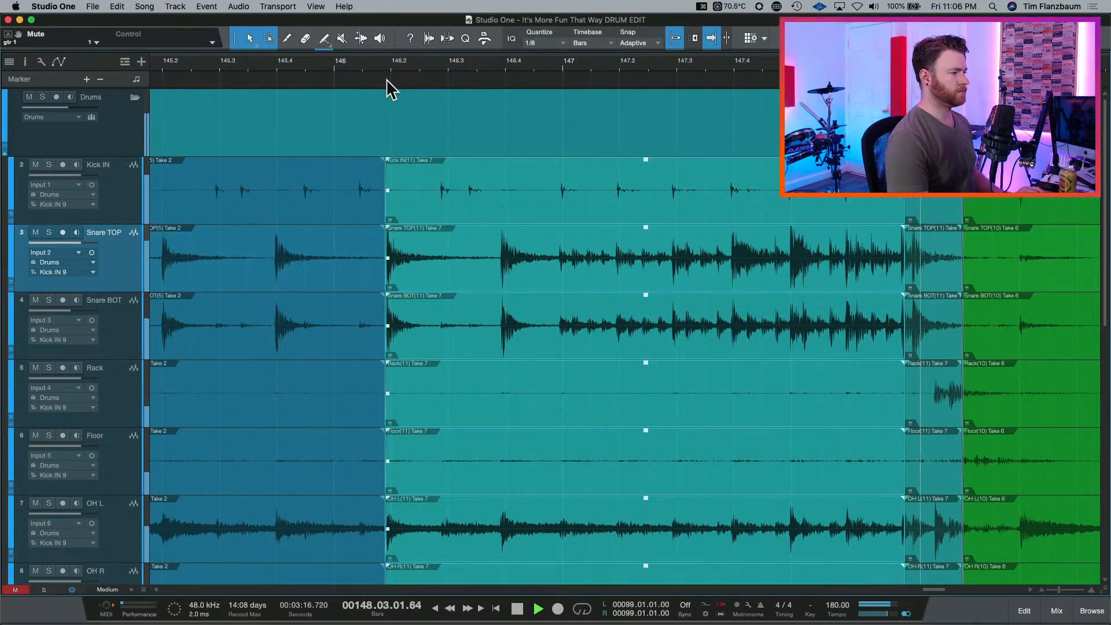
key(space)
Select the short Take 7 segment at 148.3 and examine the snare and kick hits around its cut.
click(926, 207)
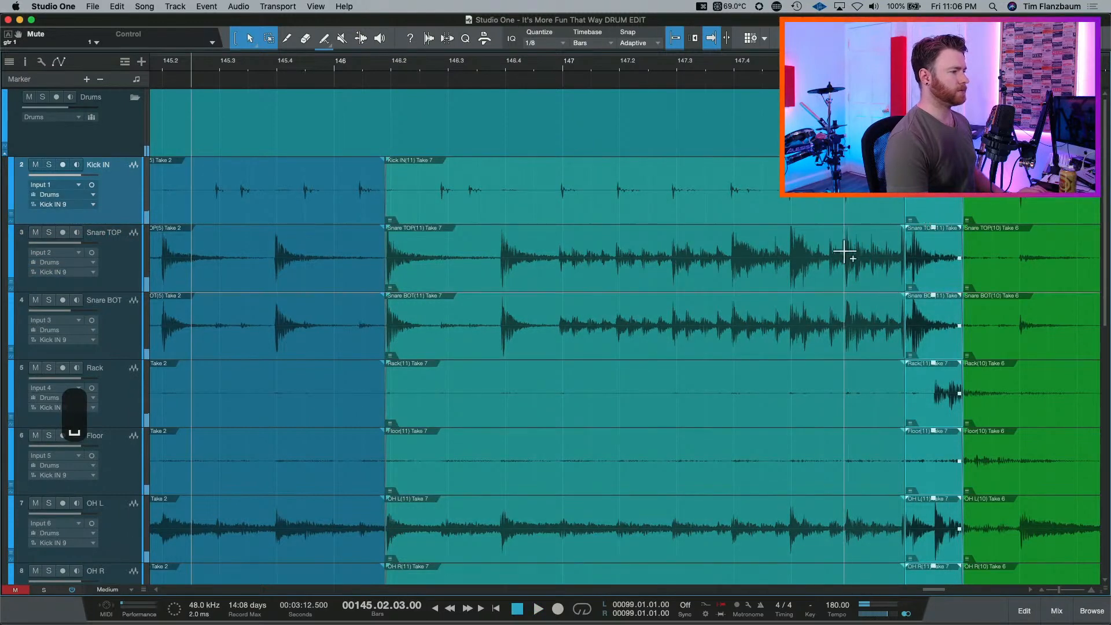
key(e)
key(e)
key(e)
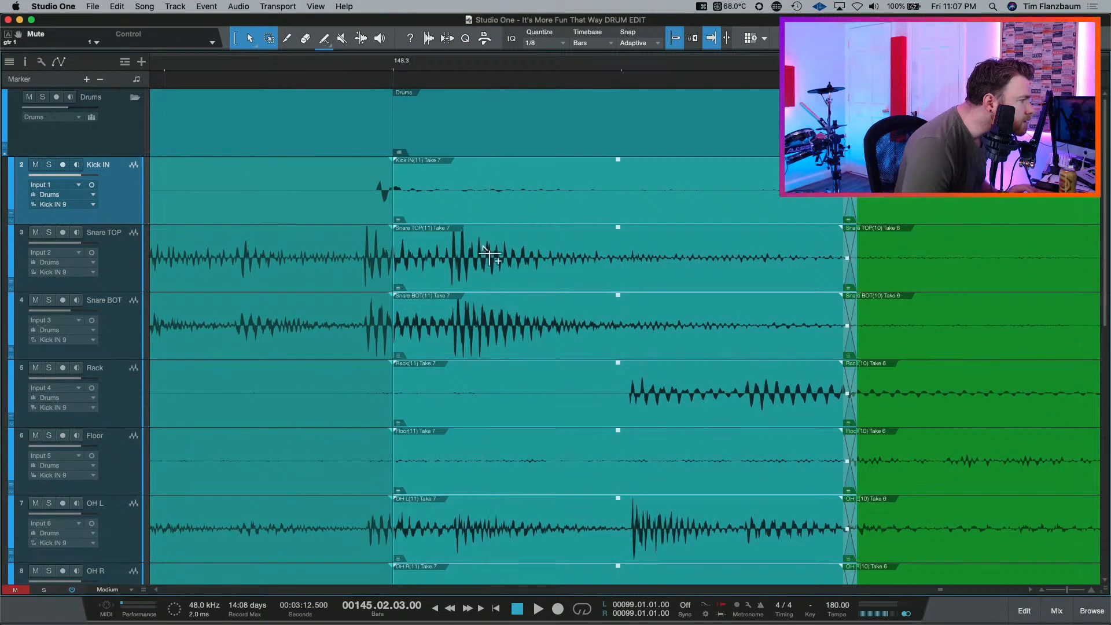
key(alt+super+8)
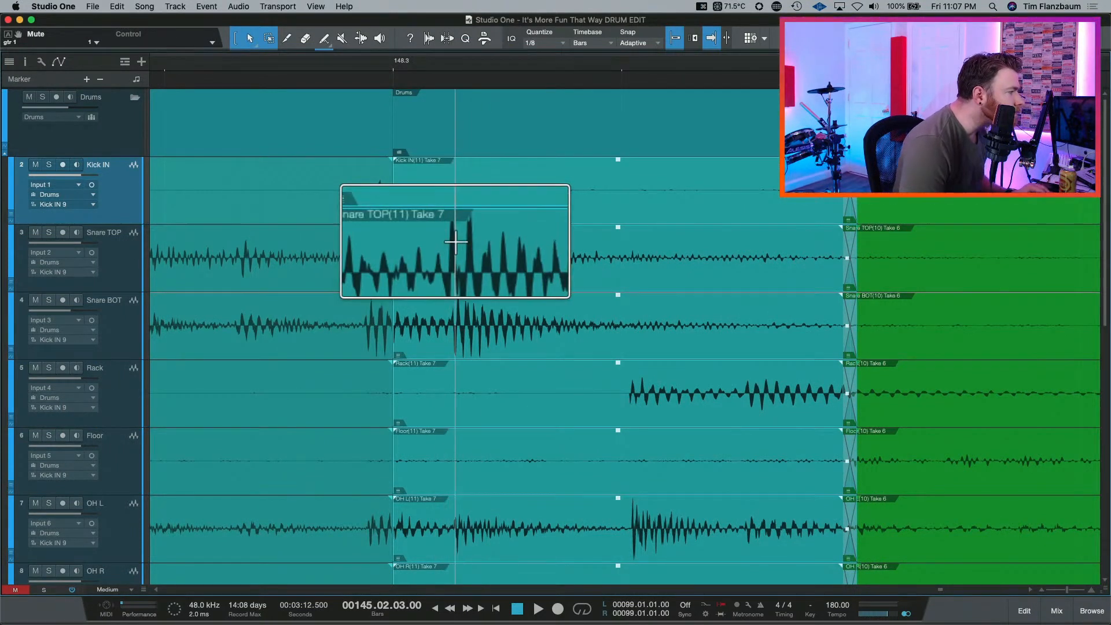
key(alt+super+8)
scroll(454, 245, left, 5)
key(w)
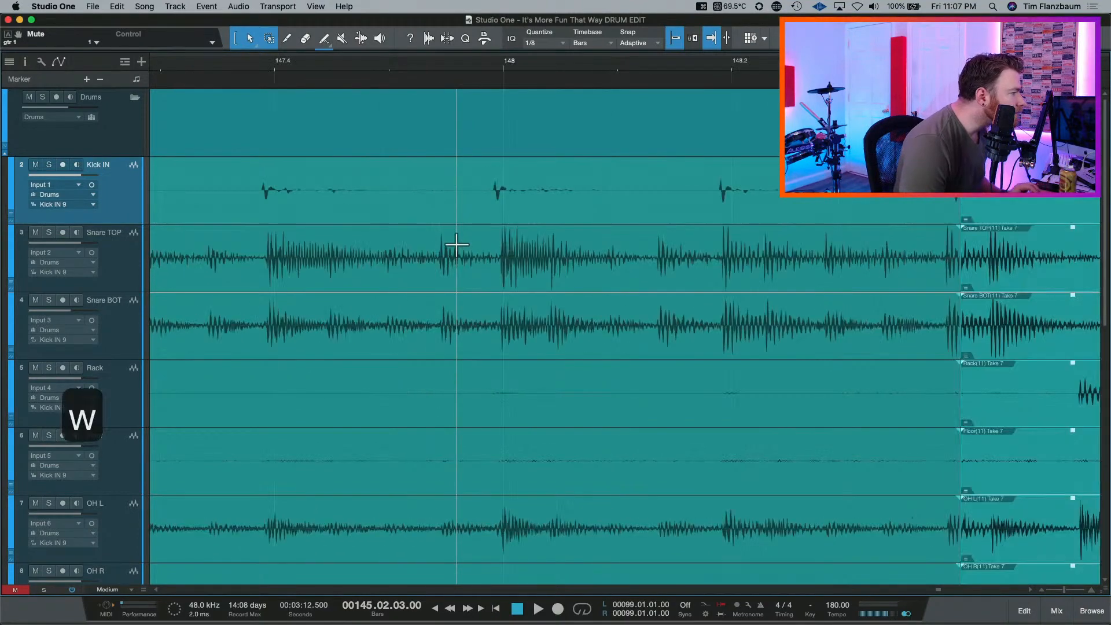
key(w)
key(w)
key(alt+super+8)
key(alt+super+8)
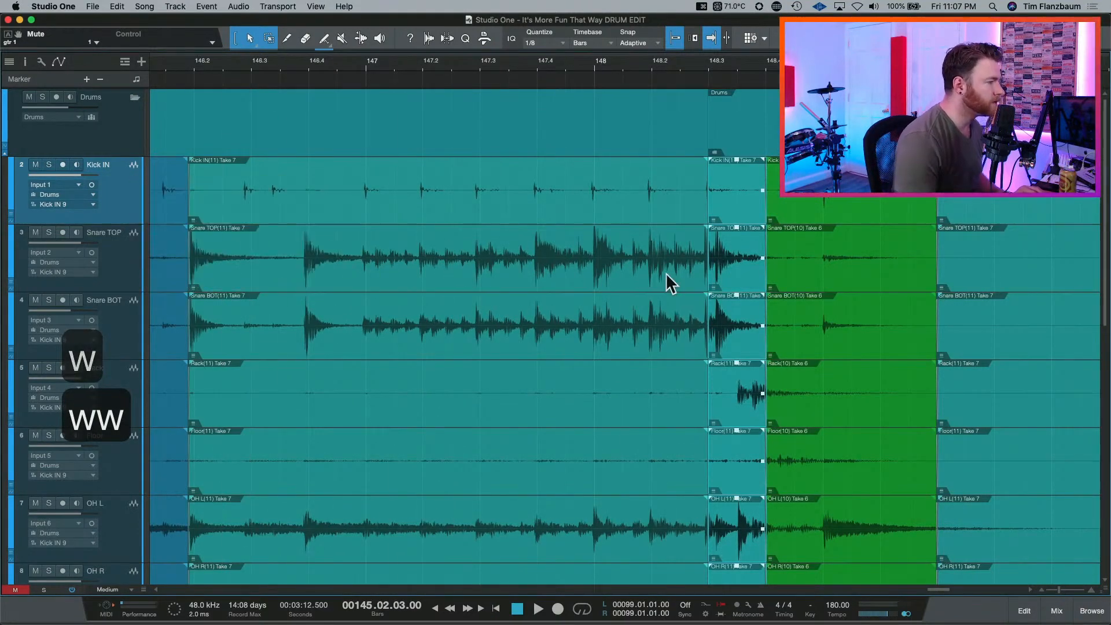
Delete the short Take 7 segment at 148.3, extend the preceding Take 7 events to 148.4, and play from 147.3.
key(Delete)
click(697, 272)
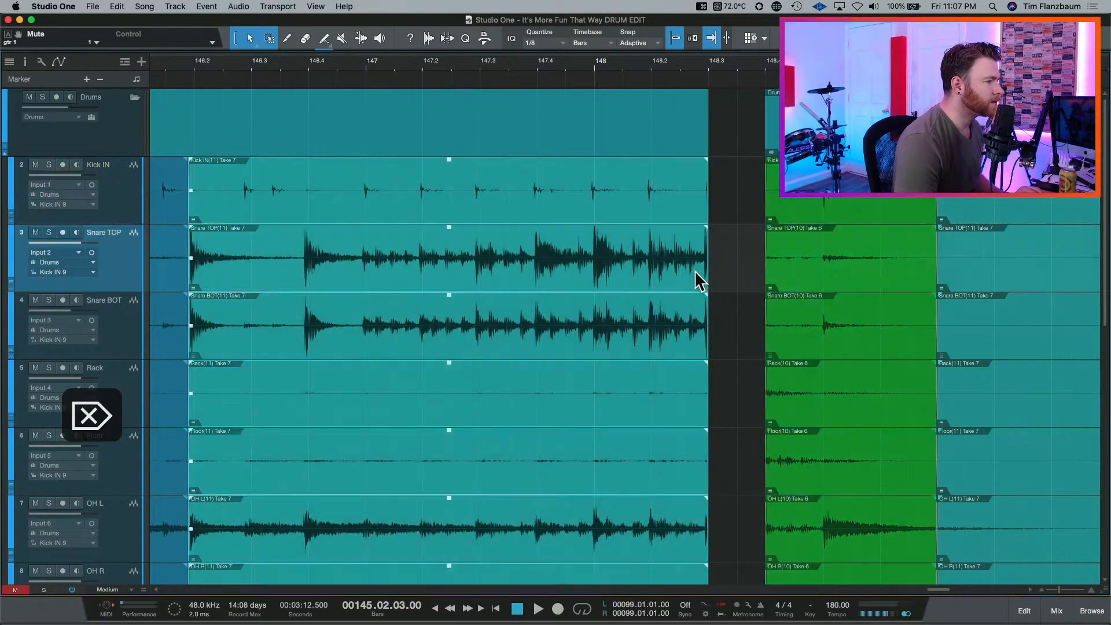
drag(705, 280, 758, 269)
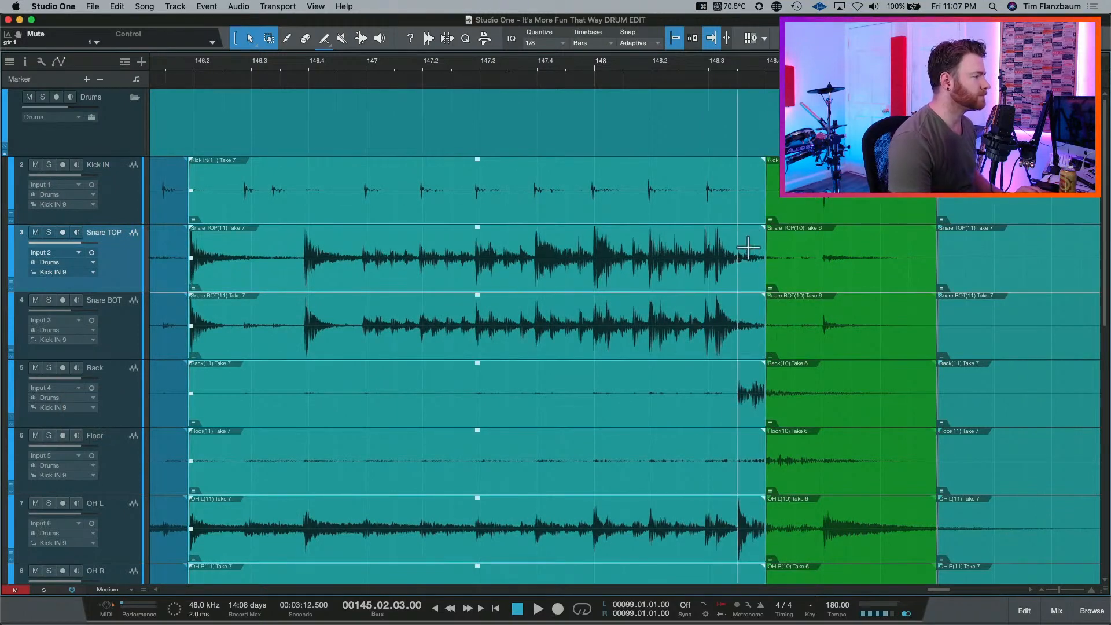
click(501, 62)
key(space)
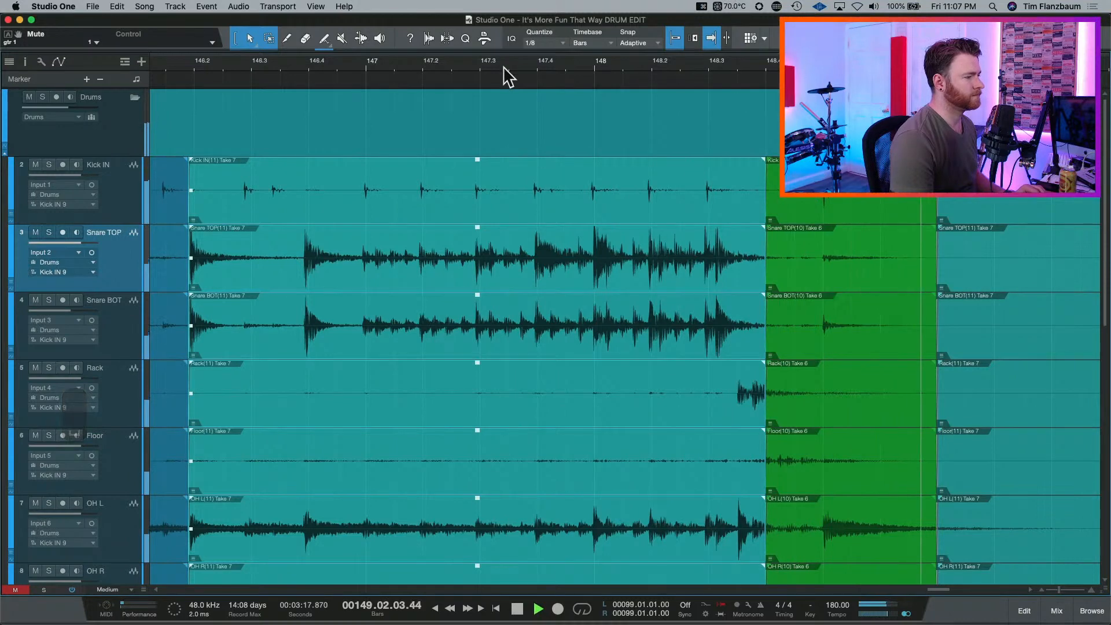
Trim the start of the Take 6 events to 148.4, removing their overlap with Take 7.
key(e)
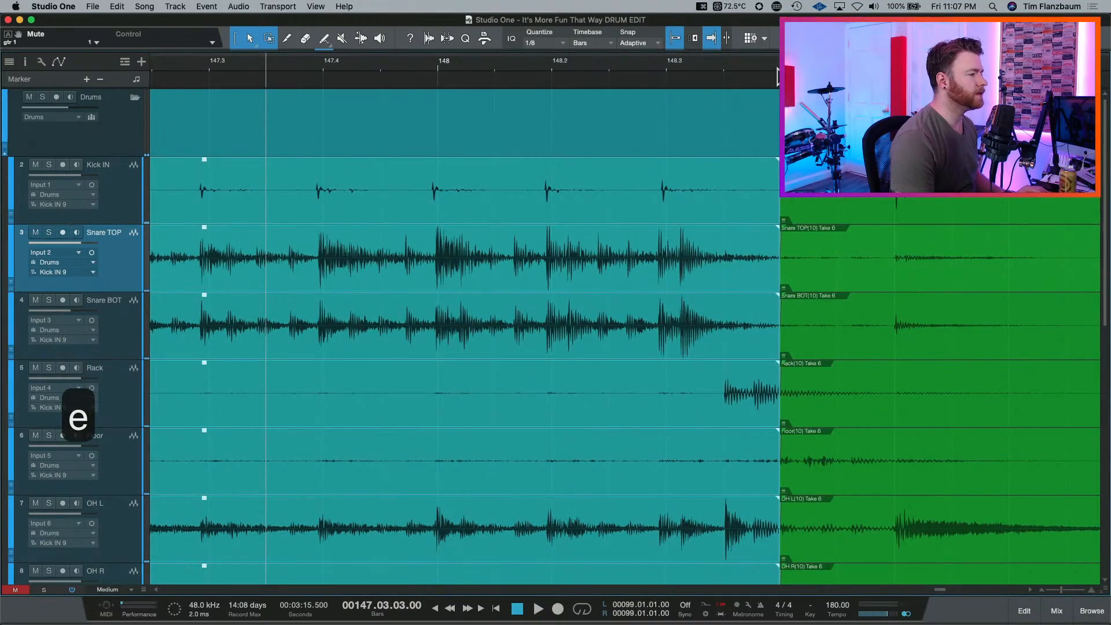
key(e)
key(e)
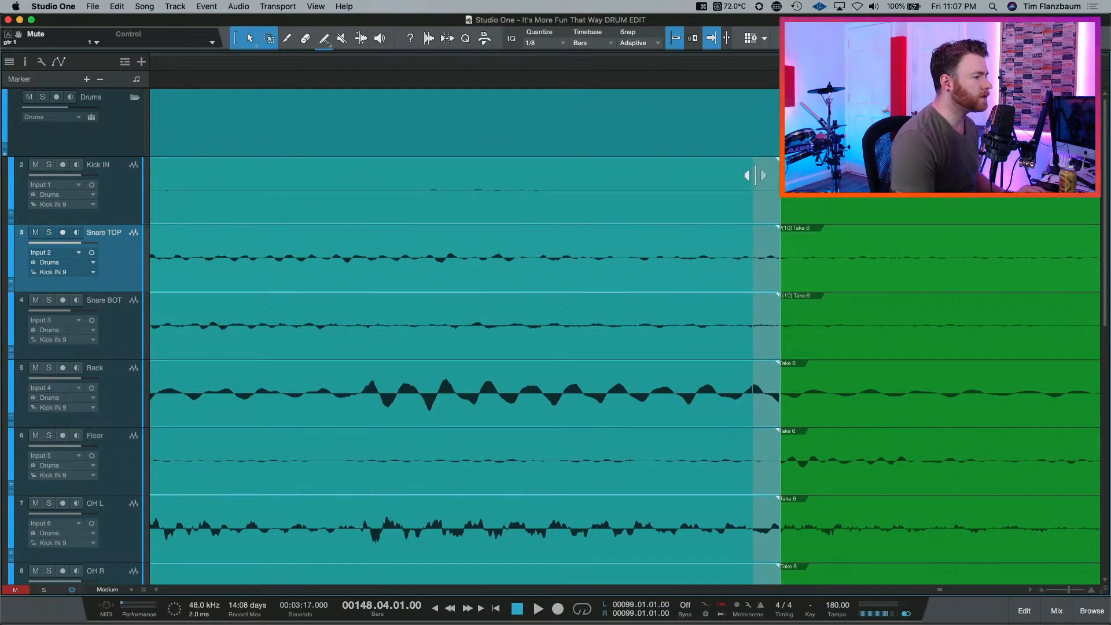
click(828, 217)
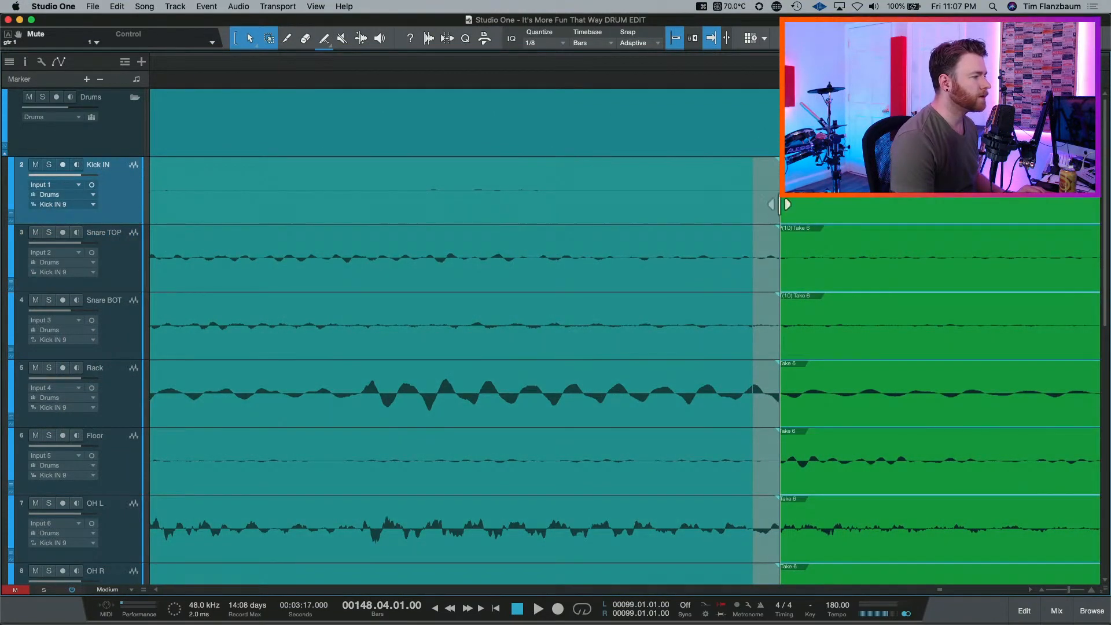
drag(753, 212, 780, 214)
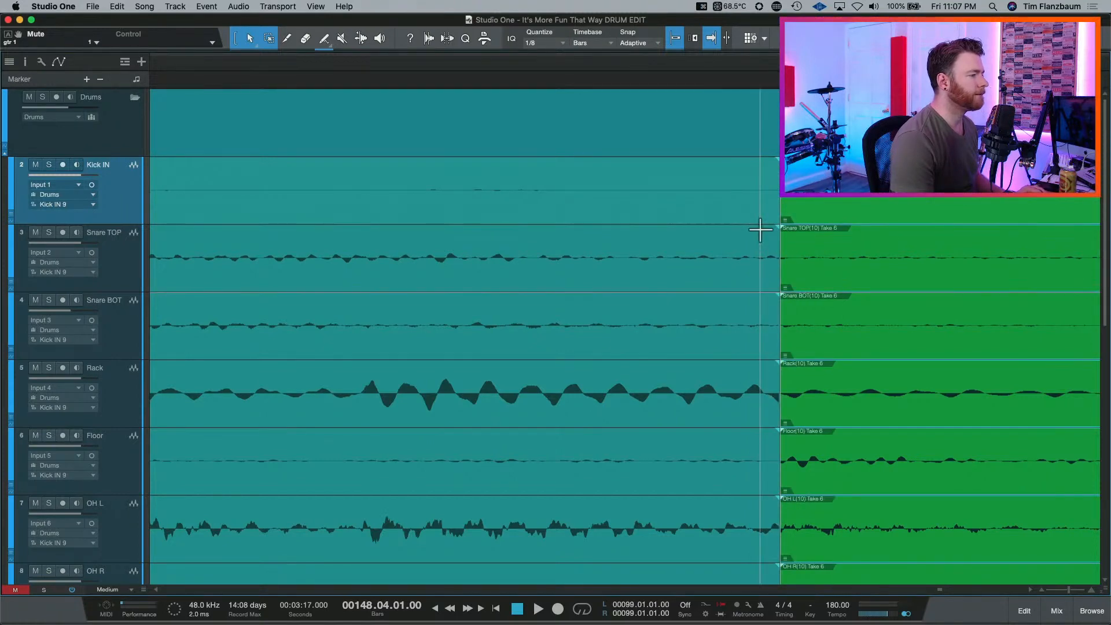
Select the Take 7 and Take 6 events that meet at 148.4 and crossfade them.
key(w)
key(w)
key(w)
scroll(651, 262, right, 1)
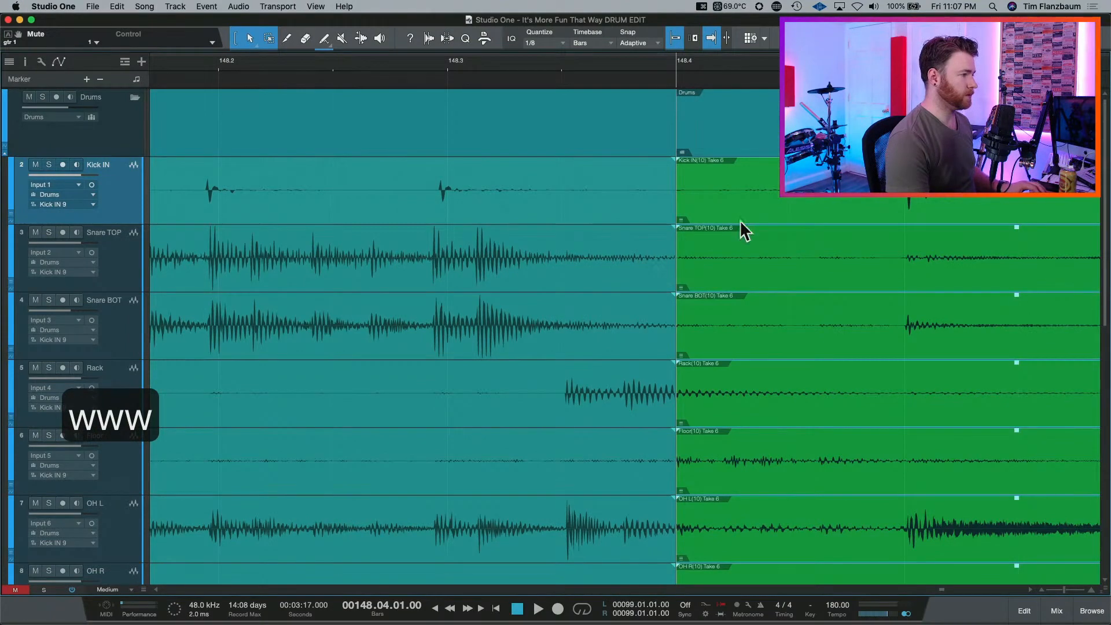
shift+click(634, 200)
key(x)
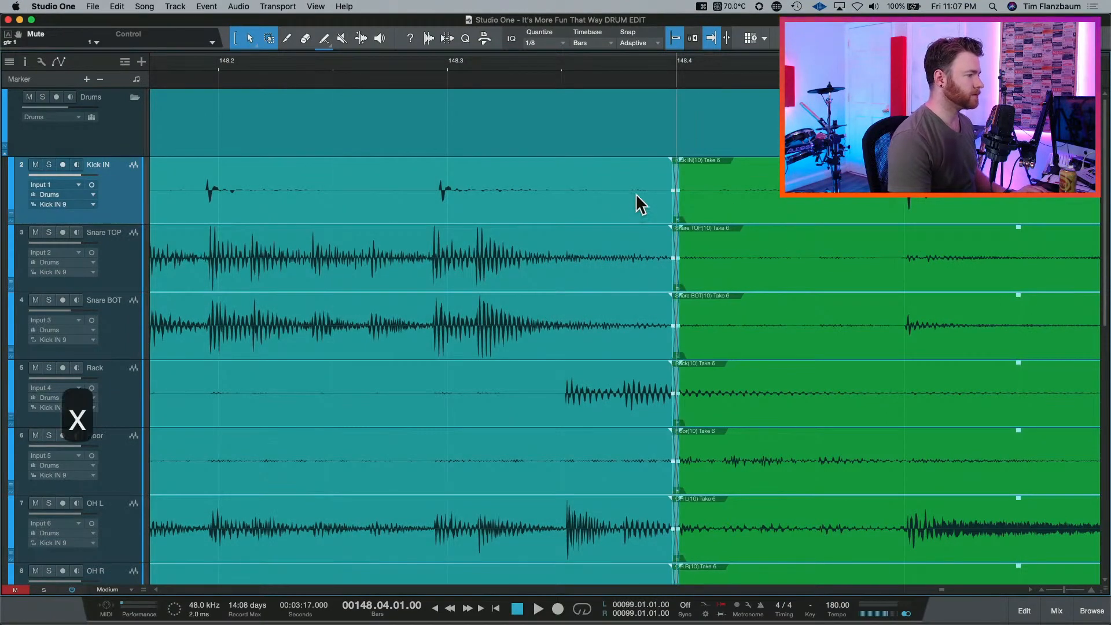
Shift the crossfade between Take 7 and Take 6 slightly so it starts right at 148.4.
scroll(634, 278, down, 3)
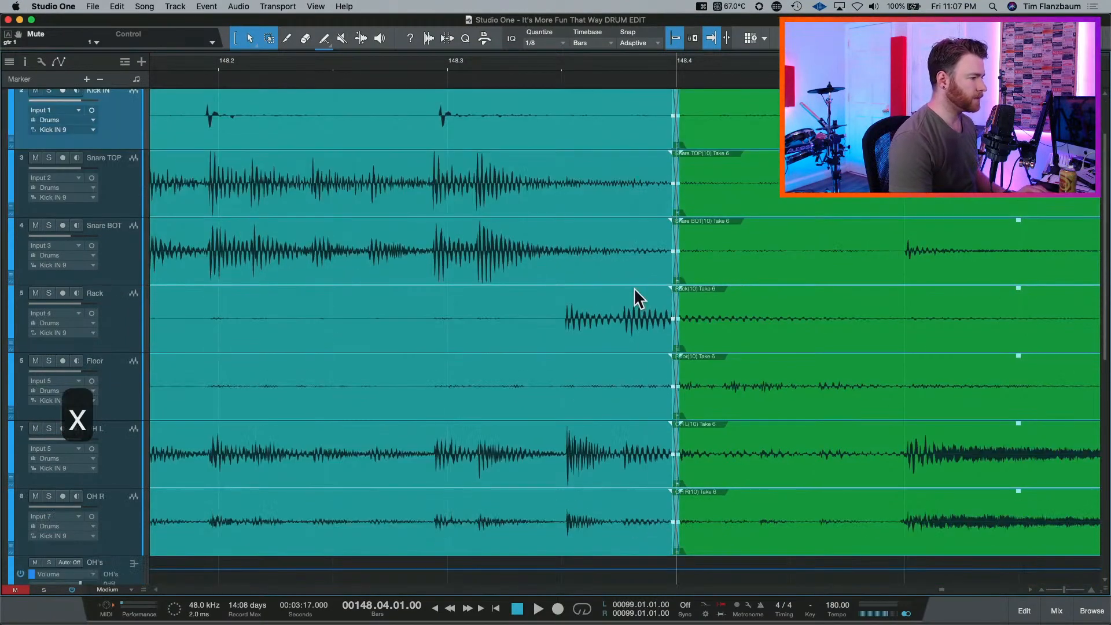
key(e)
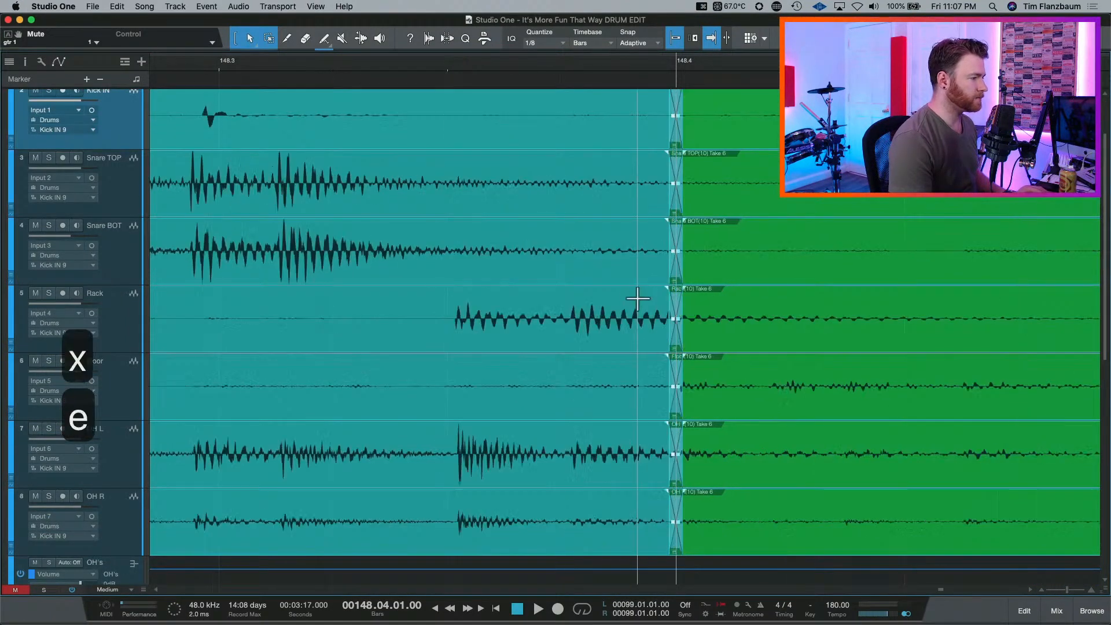
key(e)
key(e)
key(e)
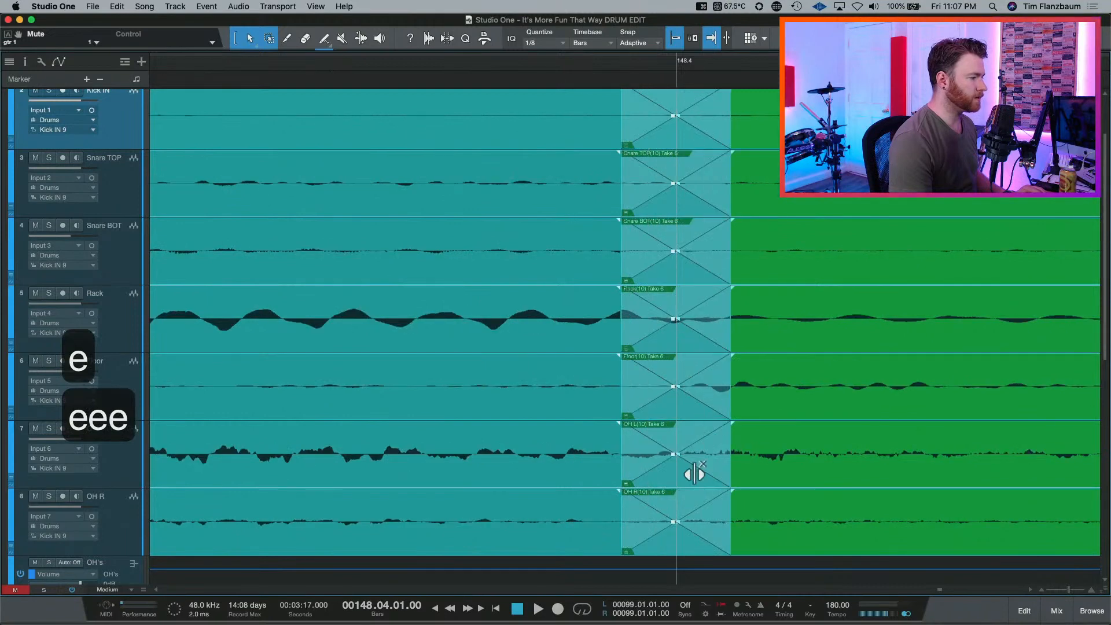
drag(694, 474, 743, 431)
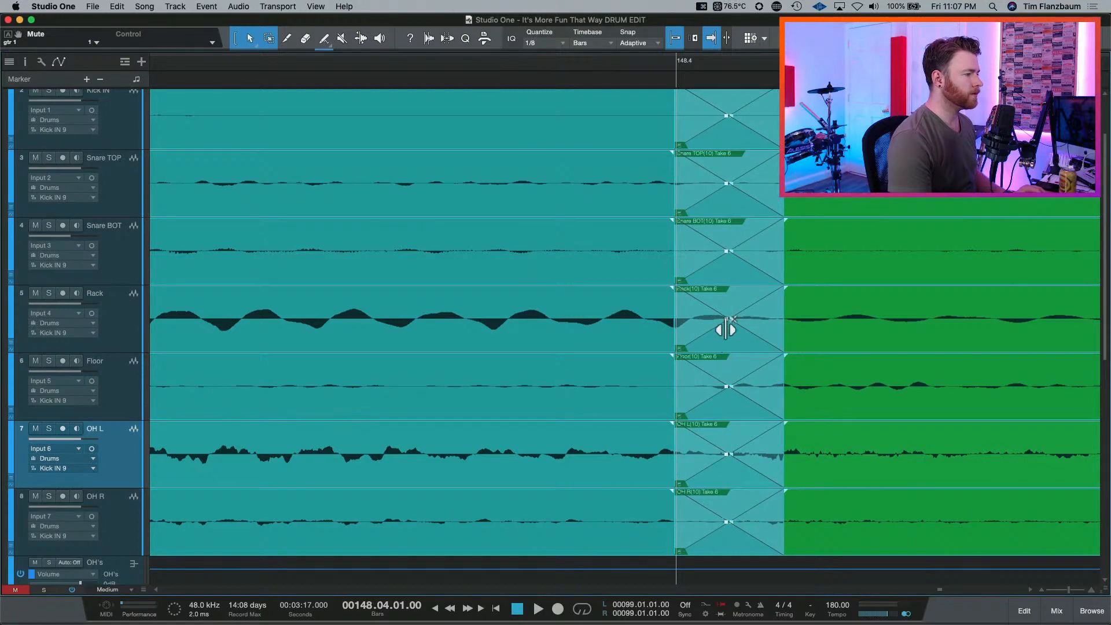
Play from 148.2 through the crossfade at 148.4 and the Take 6 section past 149.2.
key(w)
key(w)
key(w)
key(w)
key(w)
key(w)
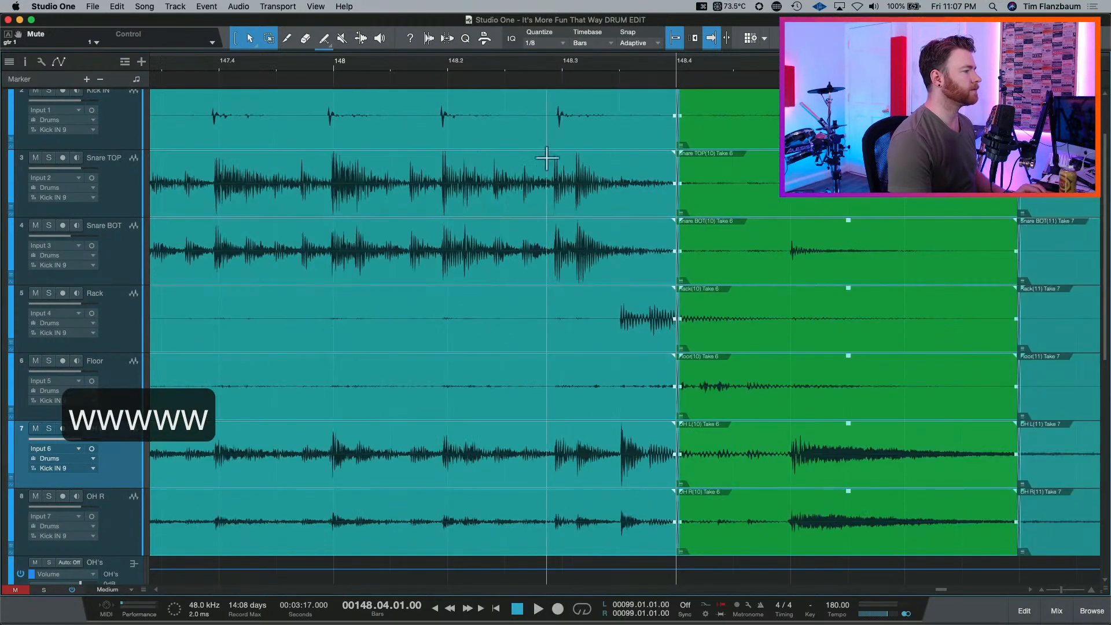
scroll(472, 223, right, 5)
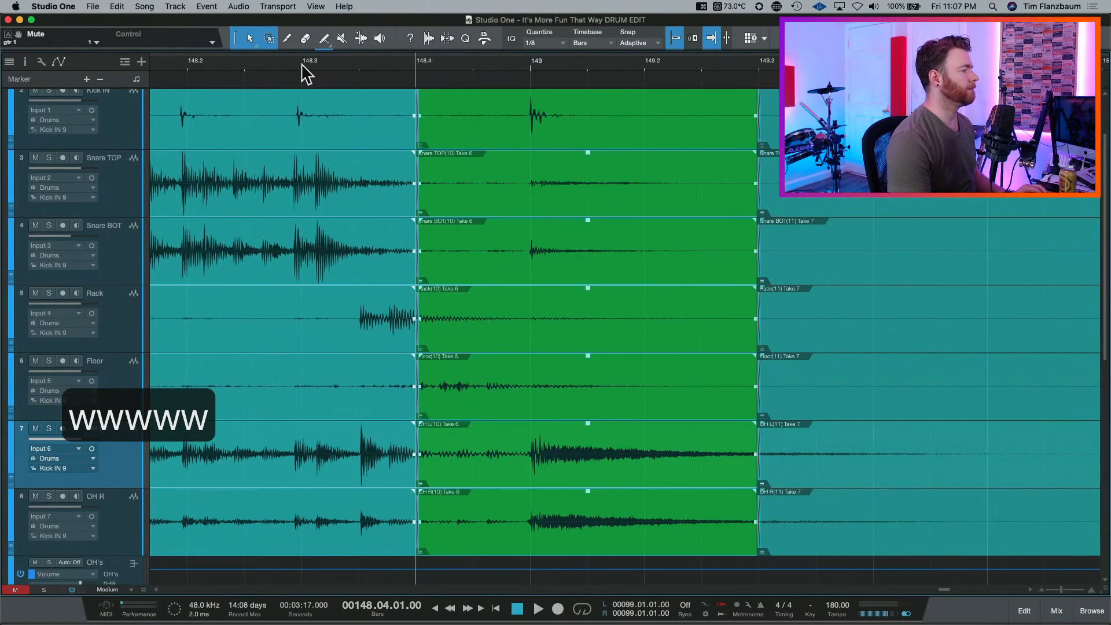
click(186, 65)
key(space)
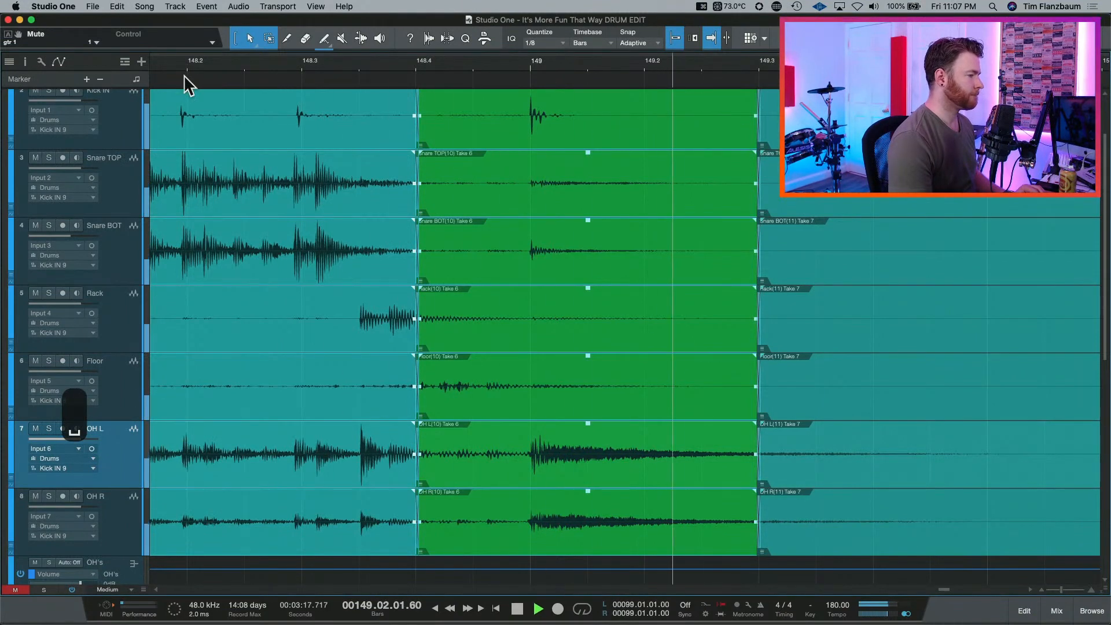
key(space)
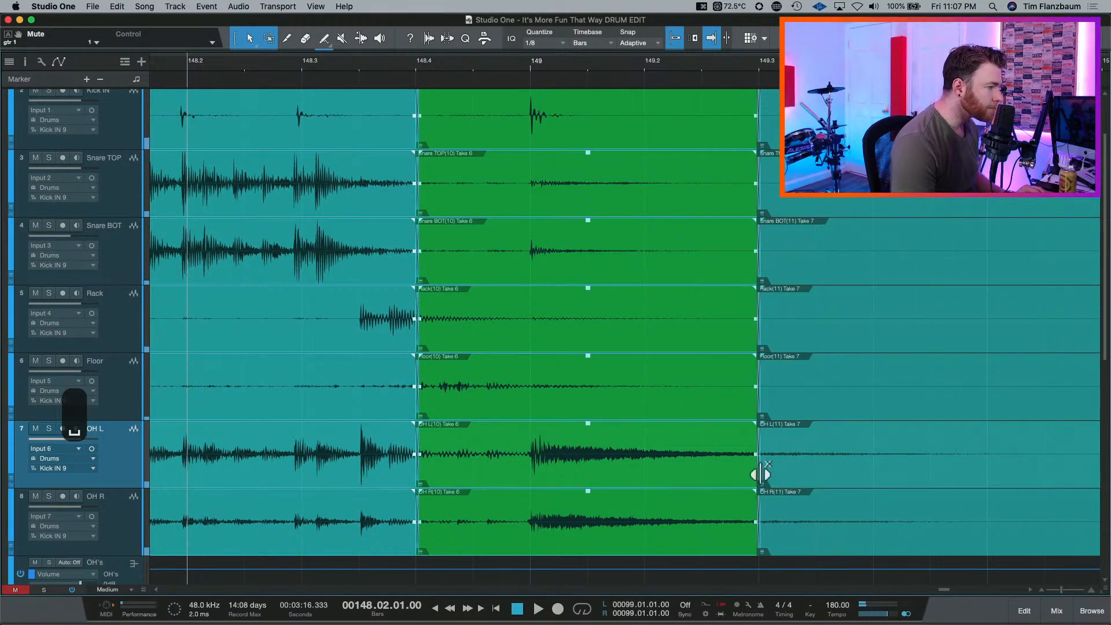
Try moving the boundary between Take 6 and the final Take 7 to just before 149.4, and play it from 148.2.
drag(760, 476, 872, 472)
key(space)
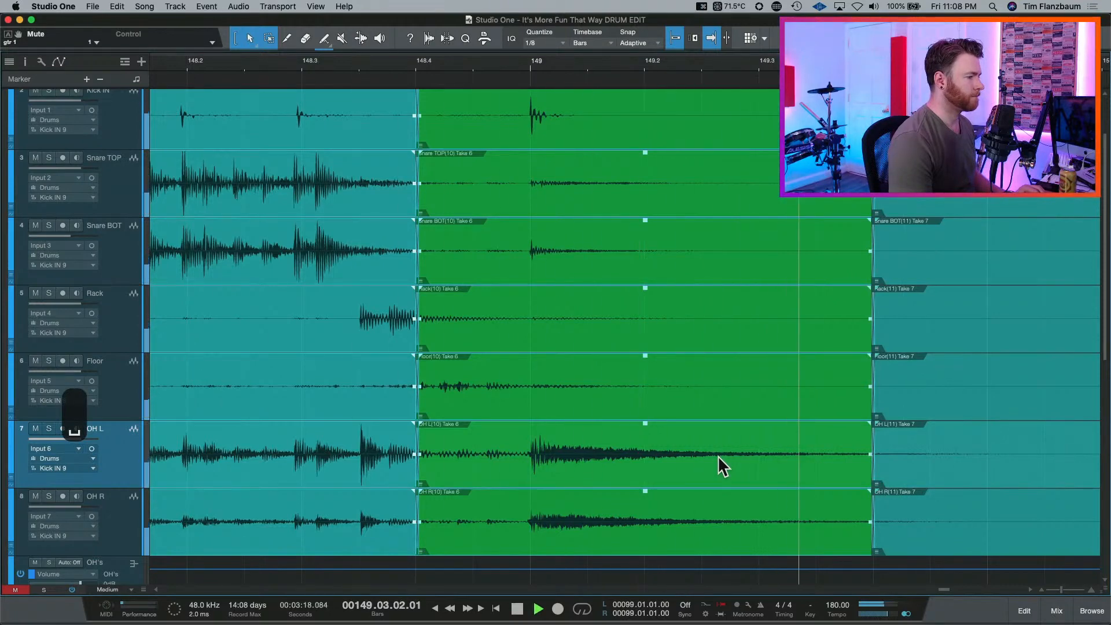
key(space)
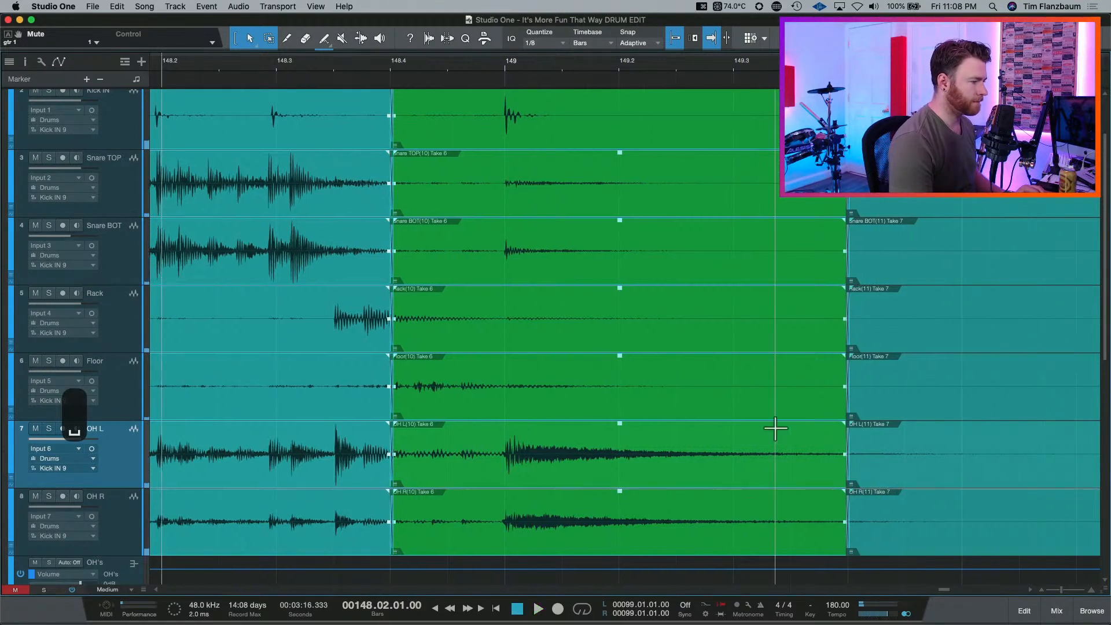
Move the boundary between Take 6 and the final Take 7 to just before bar 149 and play it from 148.2.
drag(849, 468, 501, 480)
key(space)
key(space)
key(space)
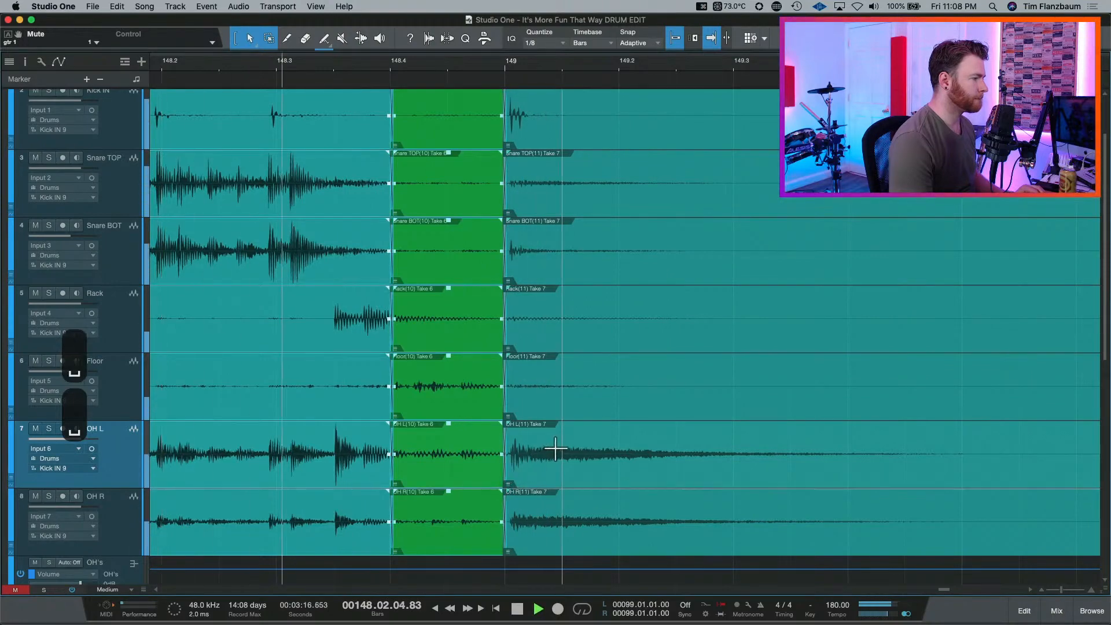
key(space)
Examine the short Take 6 segment between 148.4 and bar 149 across the drum and room tracks, and play it from 148.2.
key(e)
key(e)
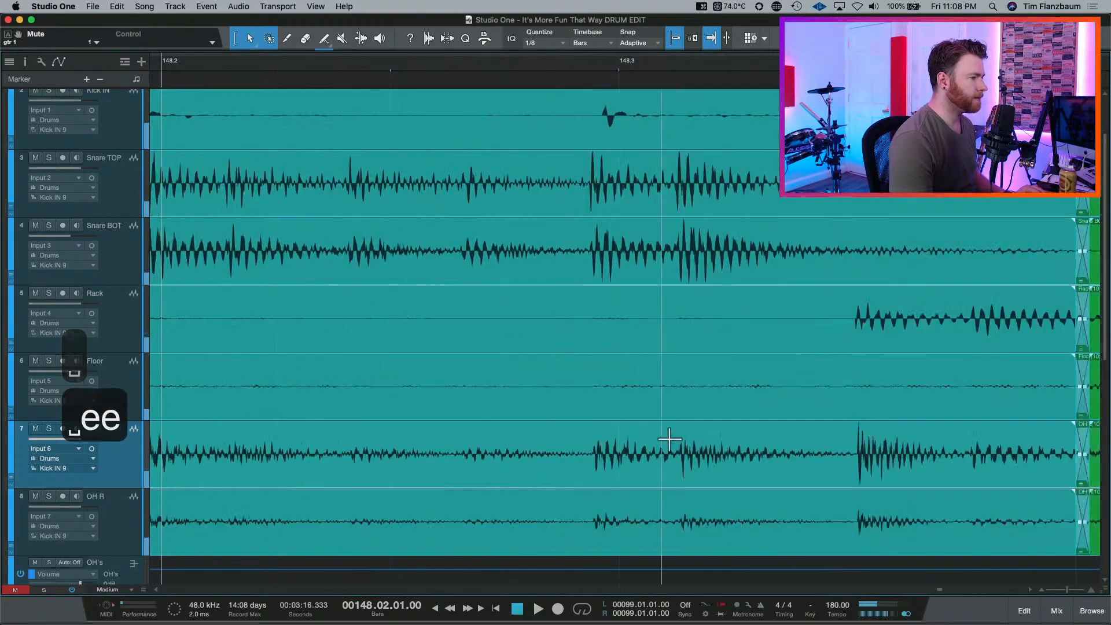
scroll(724, 416, right, 10)
scroll(794, 342, down, 5)
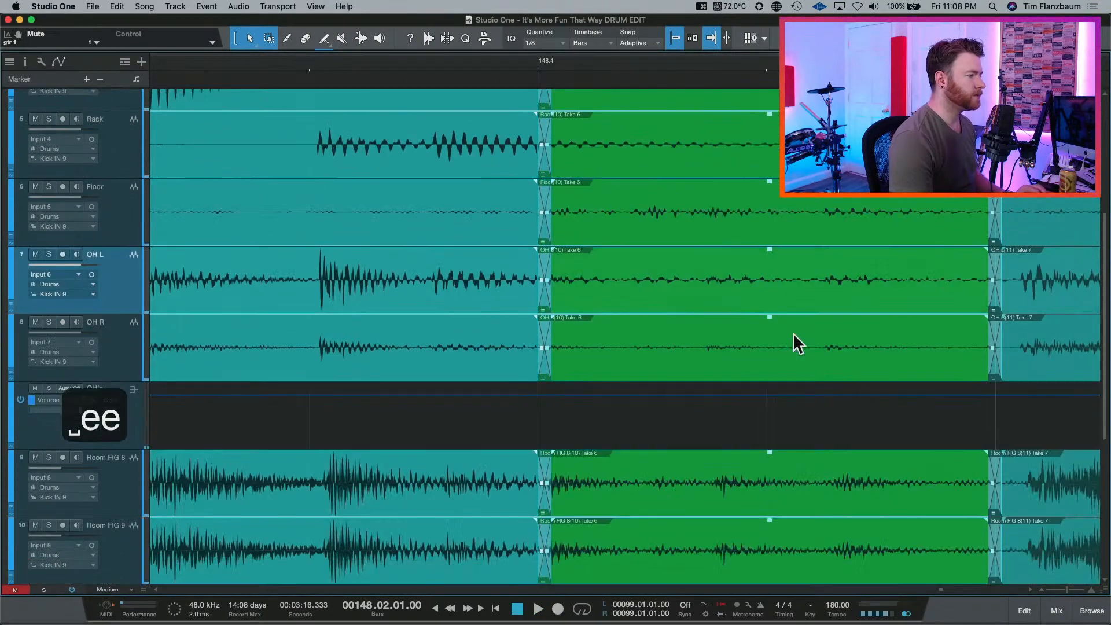
scroll(810, 330, up, 8)
scroll(811, 329, right, 5)
scroll(810, 329, right, 2)
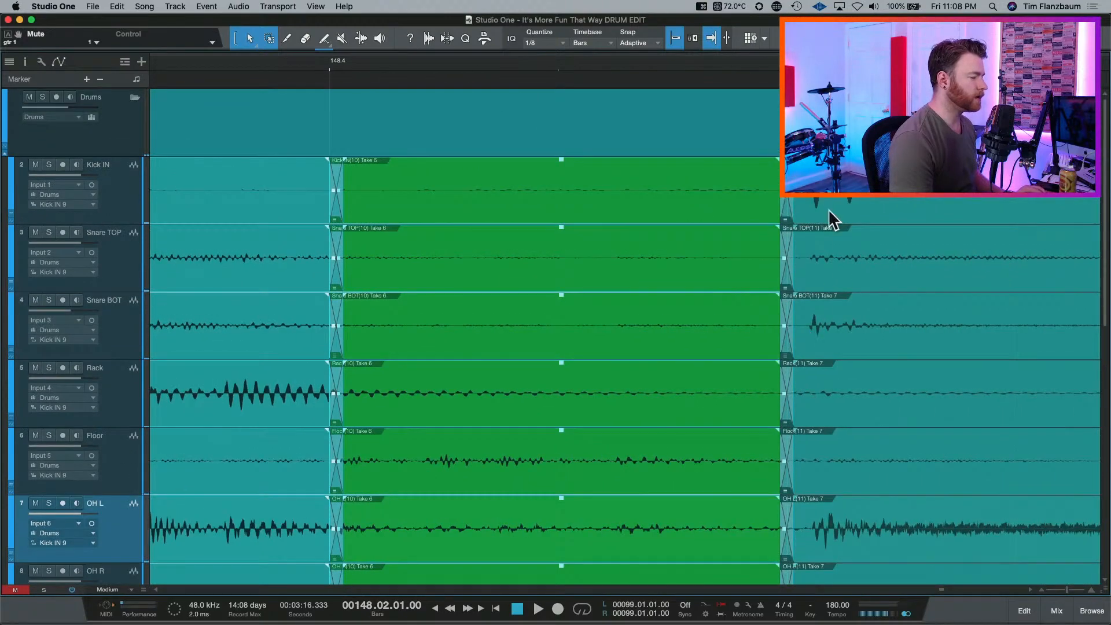
key(e)
key(e)
key(w)
key(w)
key(space)
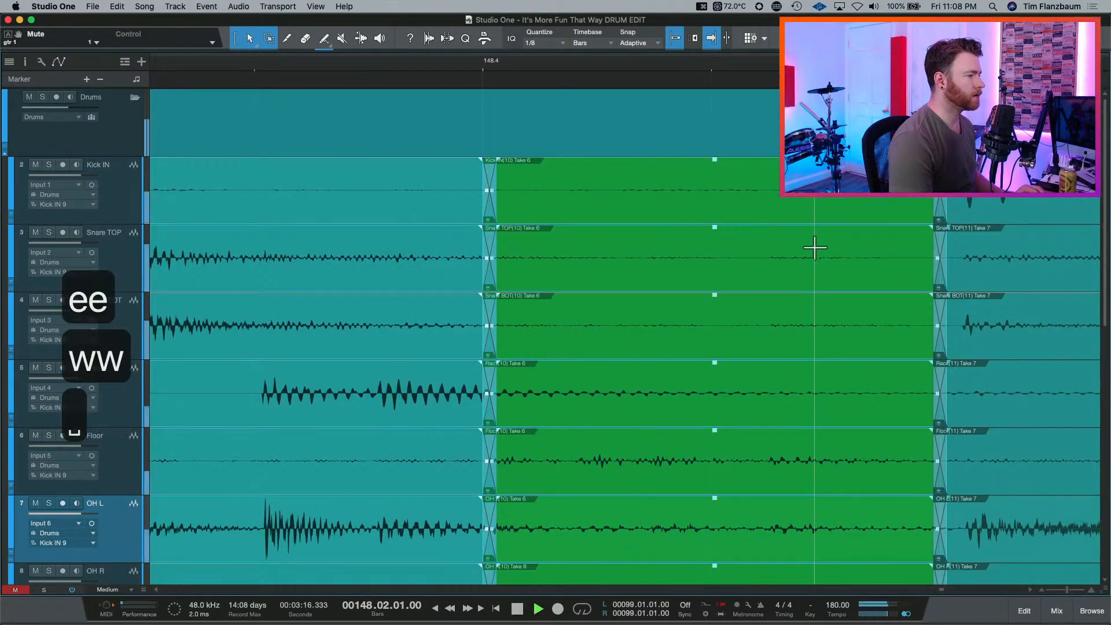
key(space)
scroll(747, 232, right, 6)
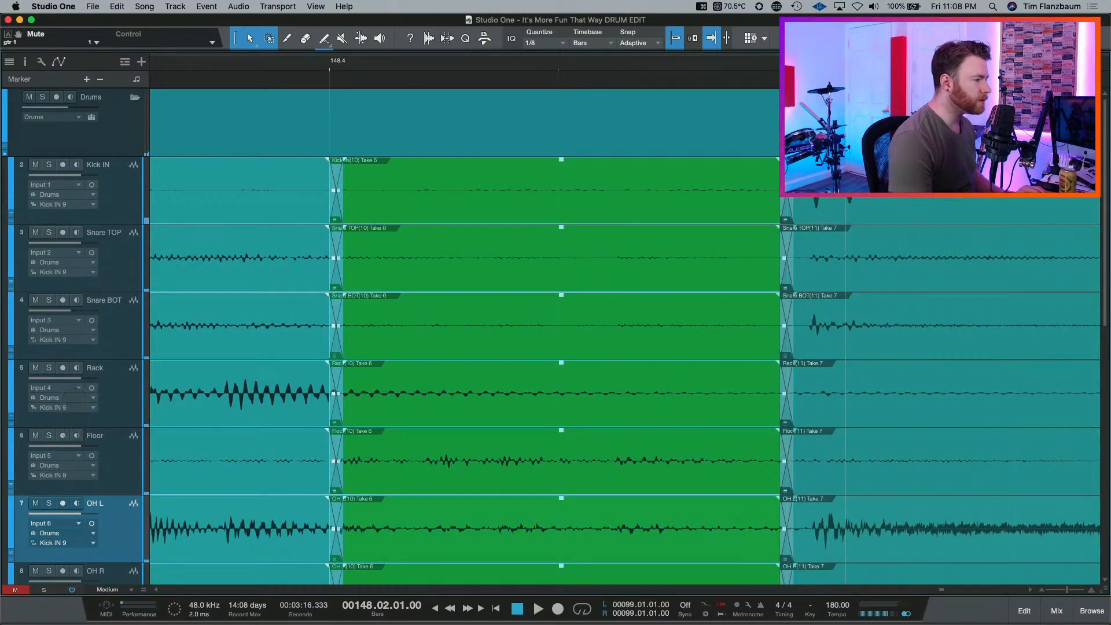
Move the crossfade from Take 6 into Take 7 slightly earlier, ahead of the hit at bar 149, and play from 148.2.
drag(792, 212, 779, 213)
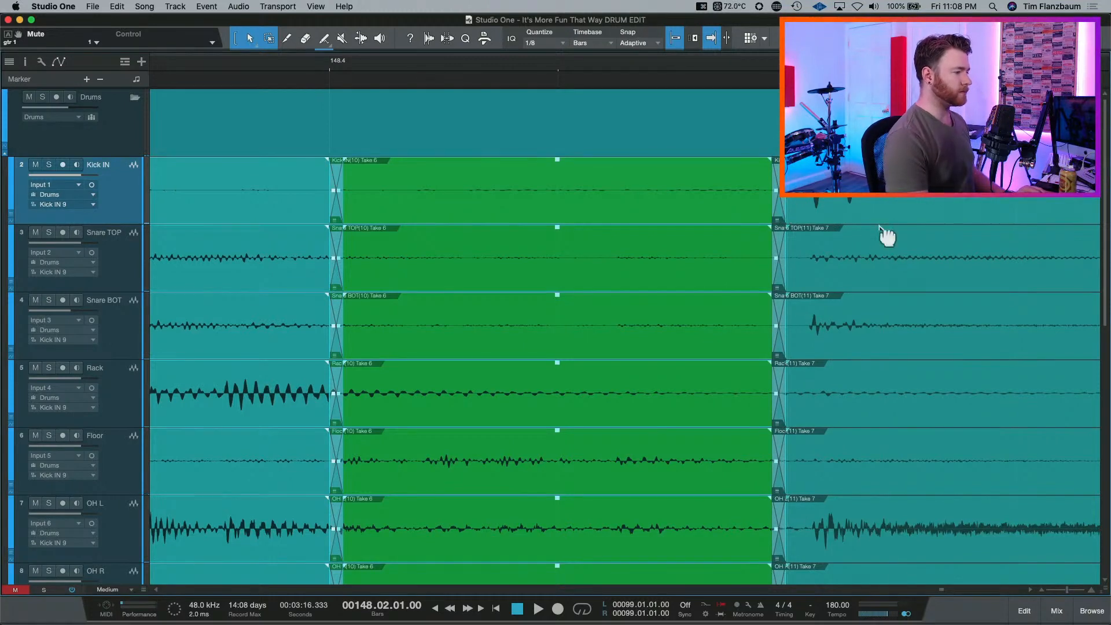
scroll(839, 232, down, 3)
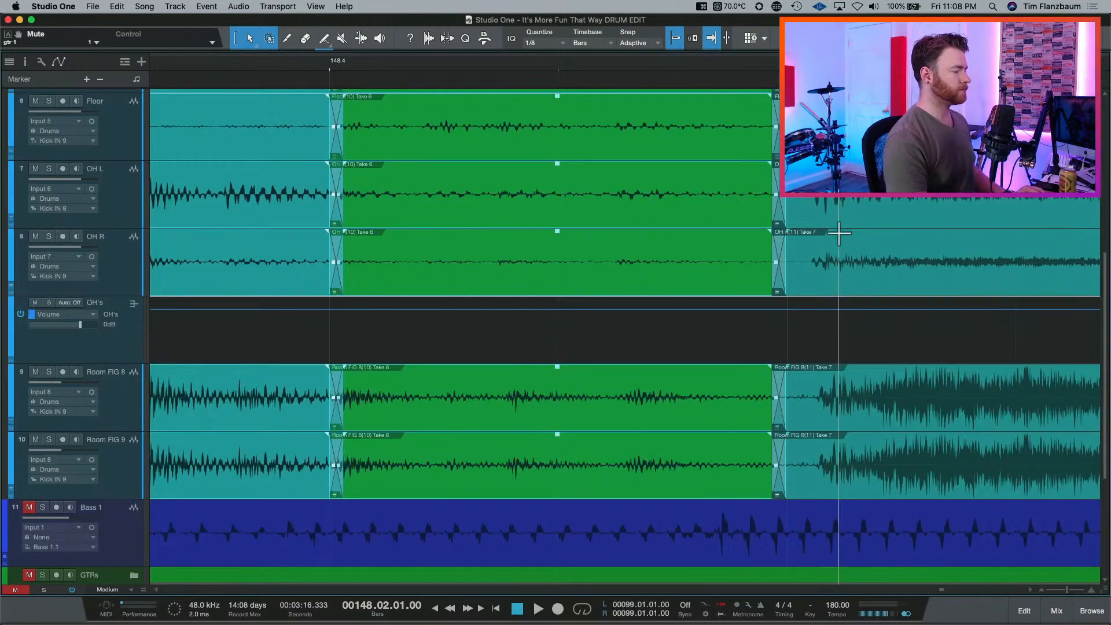
scroll(838, 233, up, 7)
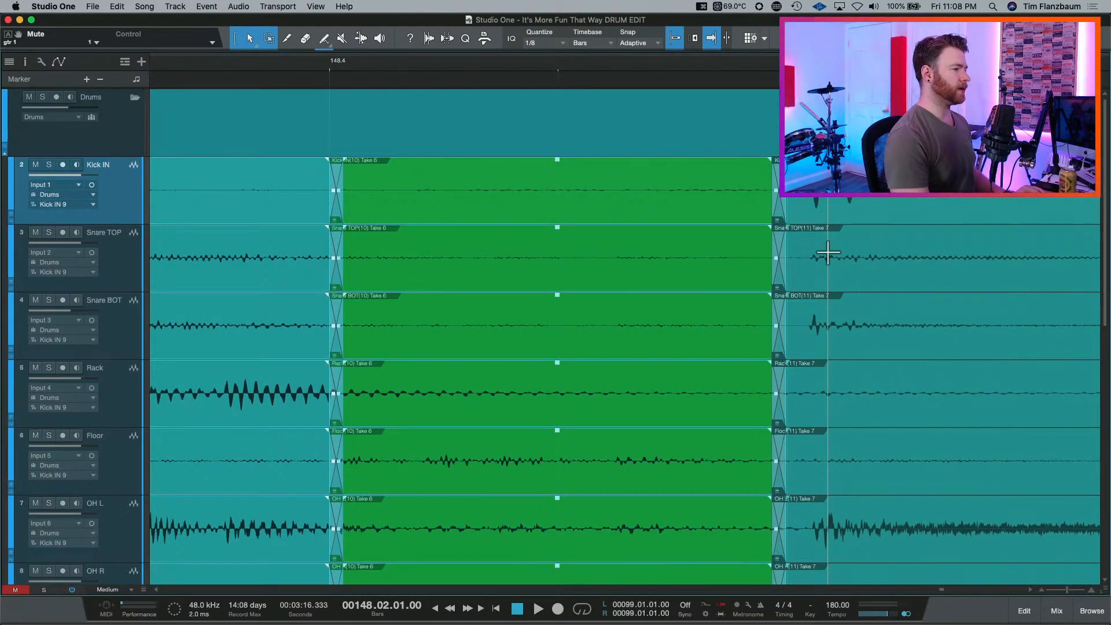
key(space)
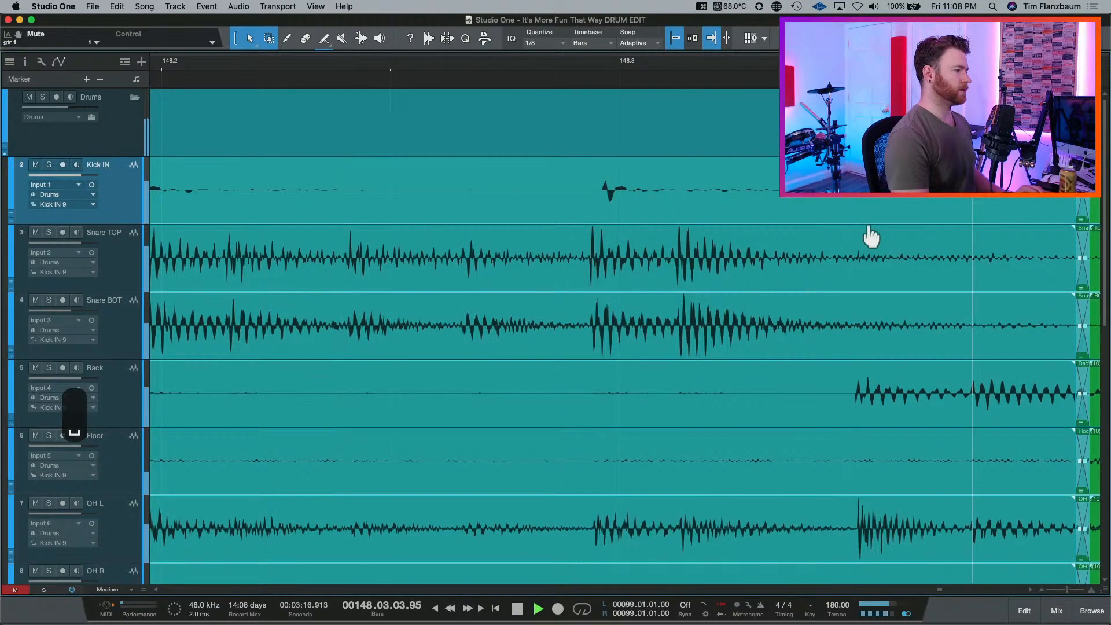
key(space)
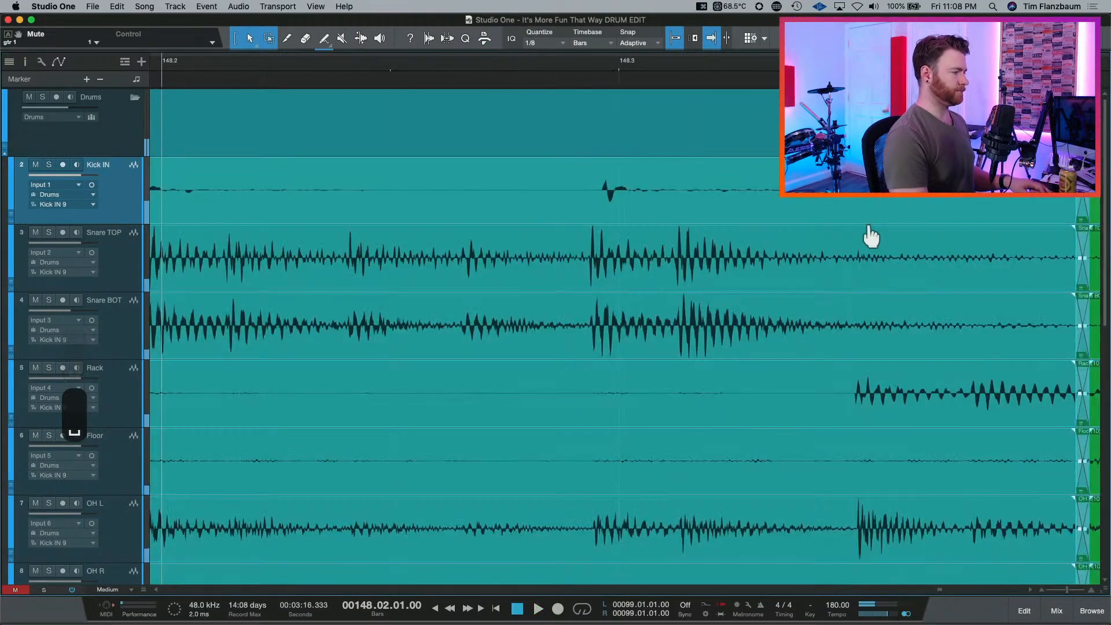
Save the song and survey the complete drum comp from bar 1 to the end.
key(super+s)
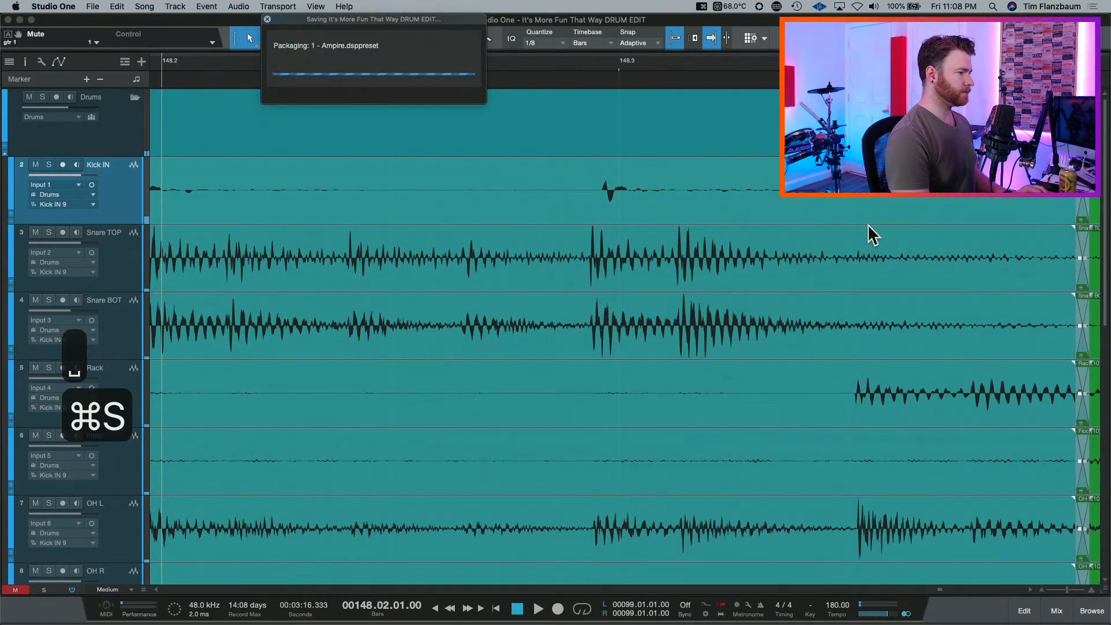
key(w)
key(w)
key(w)
key(w)
key(w)
key(w)
key(w)
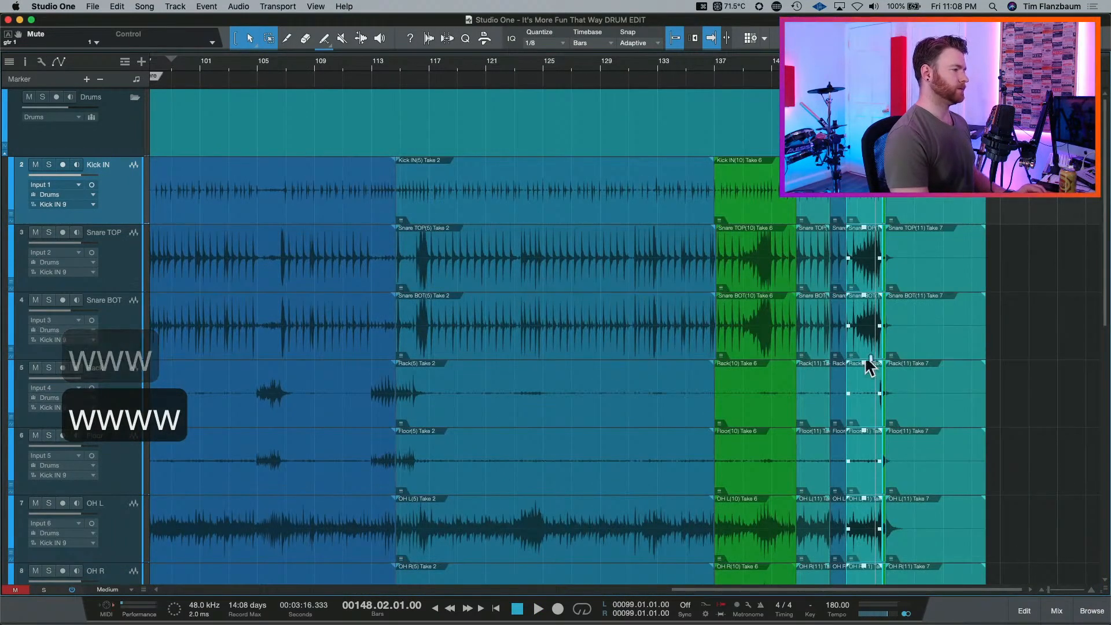
scroll(768, 366, left, 8)
key(w)
key(w)
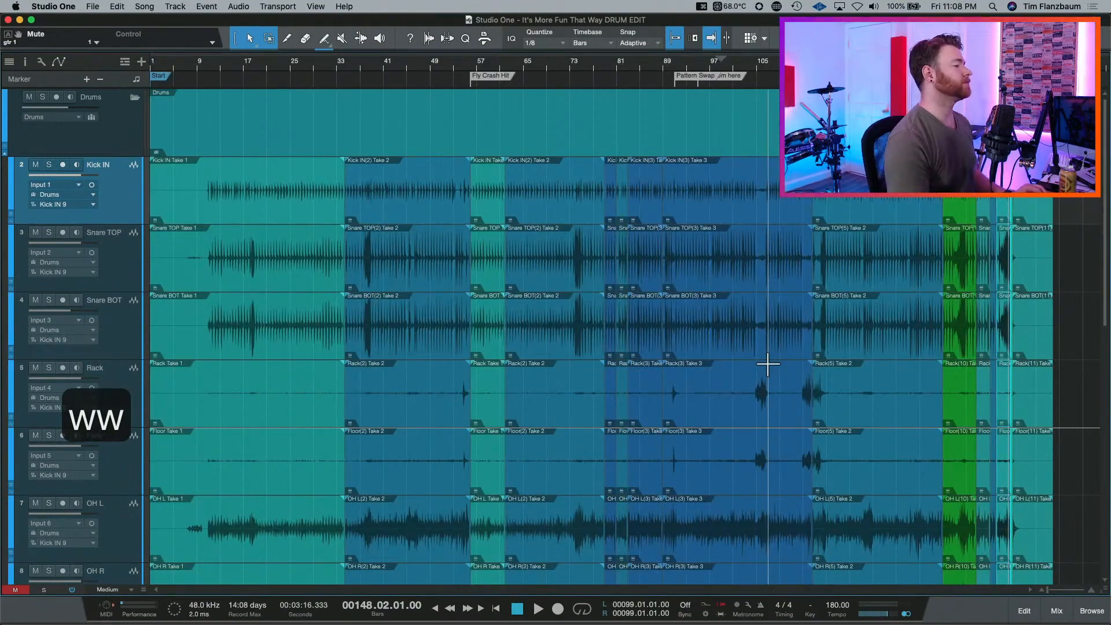
key(w)
key(w)
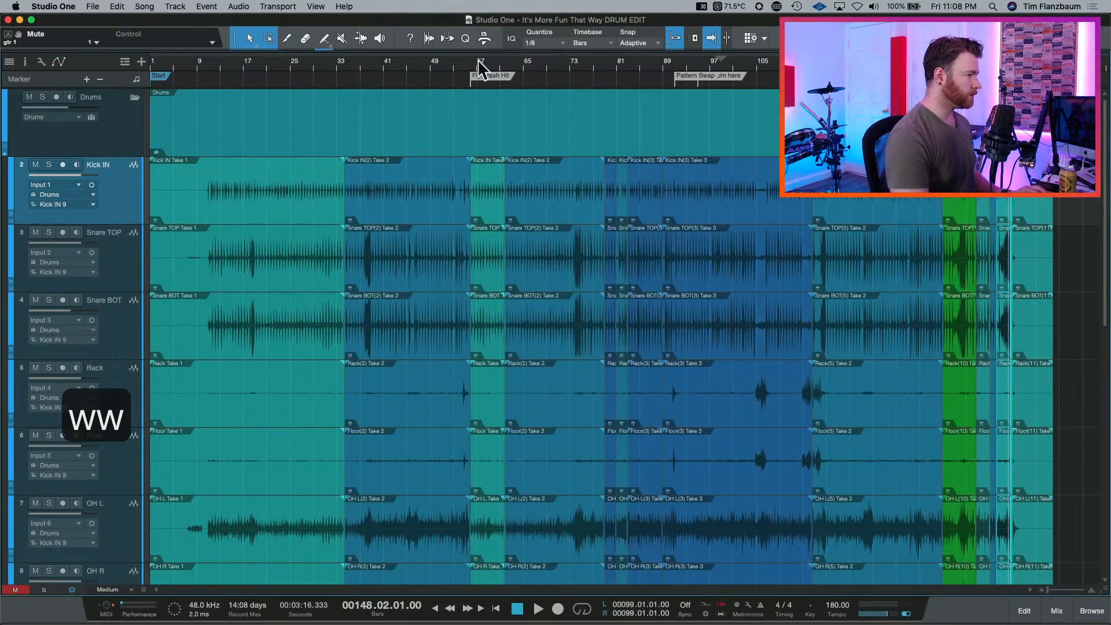
Play the drum comp from the Fly Crash Hit marker at bar 56.
key(e)
key(e)
key(e)
key(e)
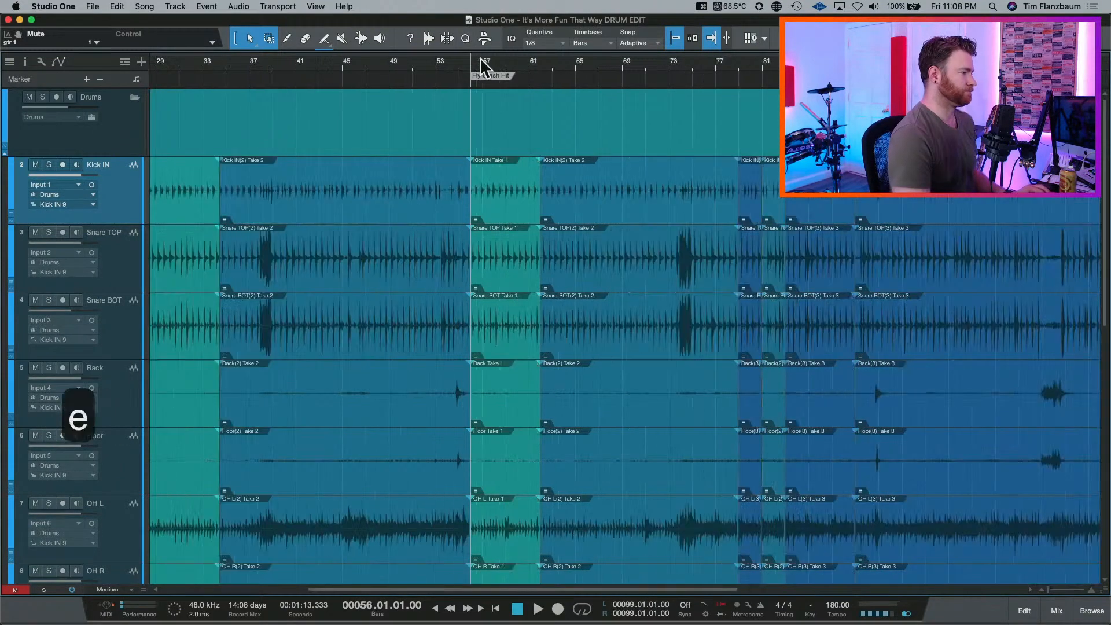
key(space)
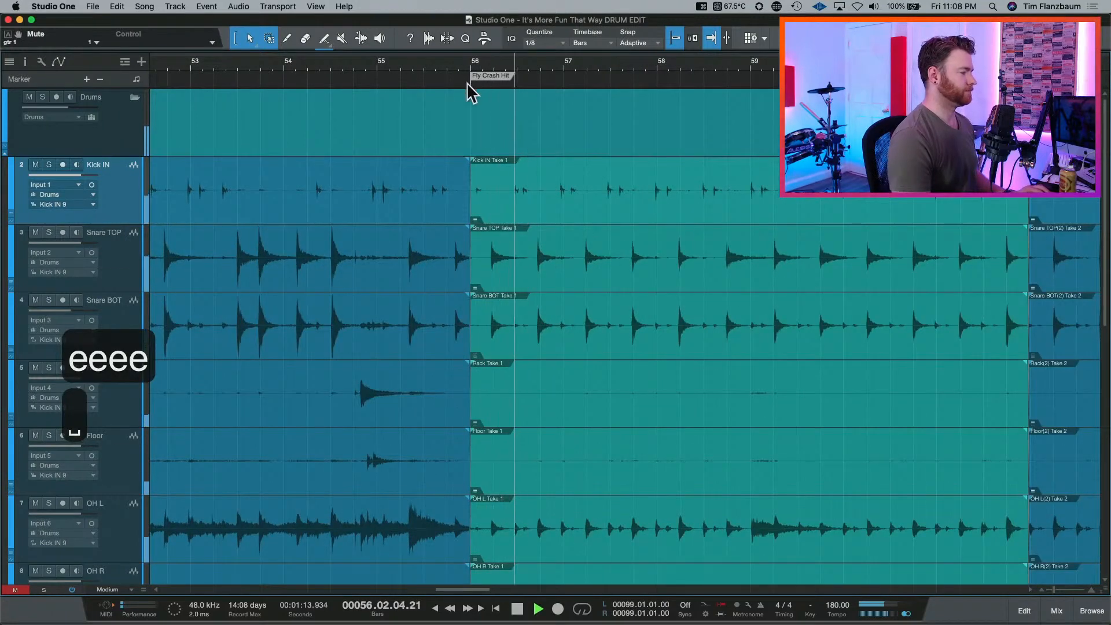
Audition the transitions into and out of the Take 1 segment by playing from 54.4.3 and from 61.4.3.
key(space)
click(368, 66)
key(space)
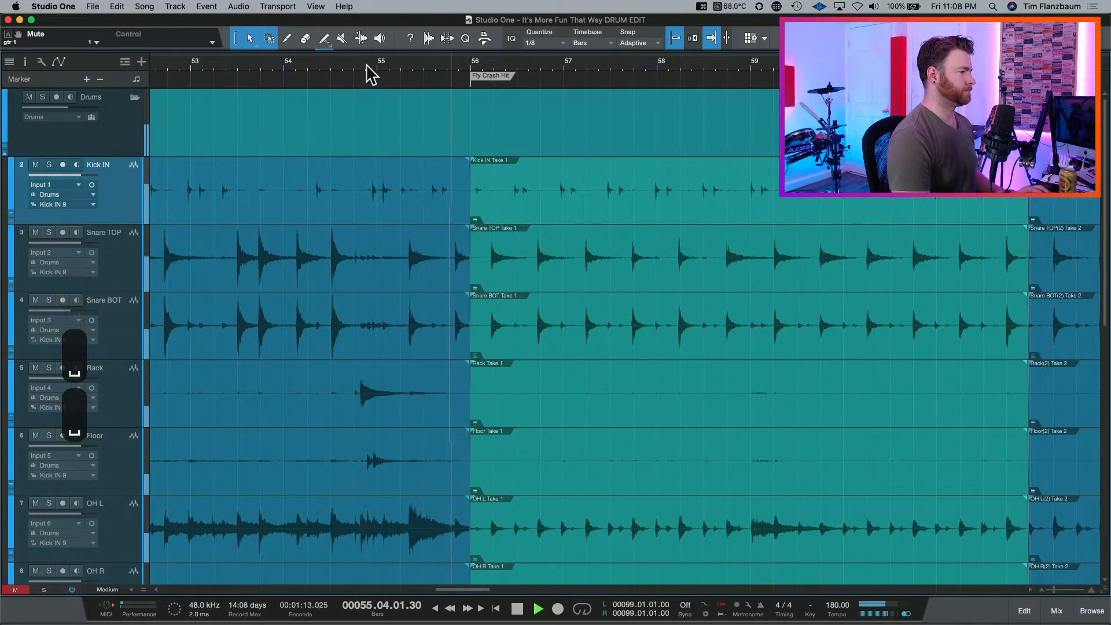
key(space)
key(space)
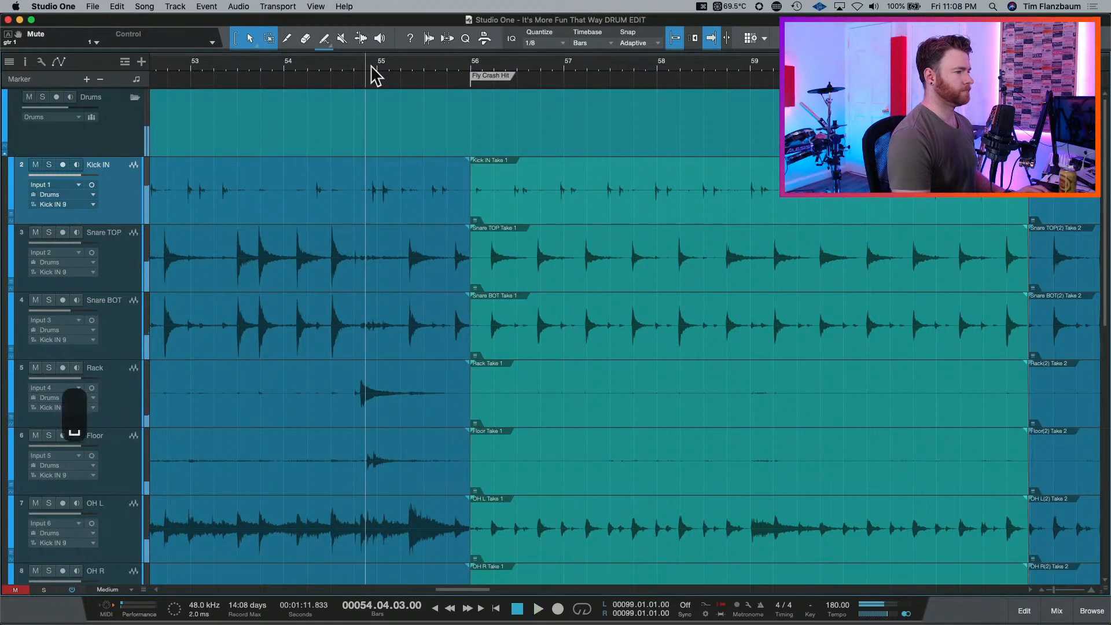
key(space)
key(space)
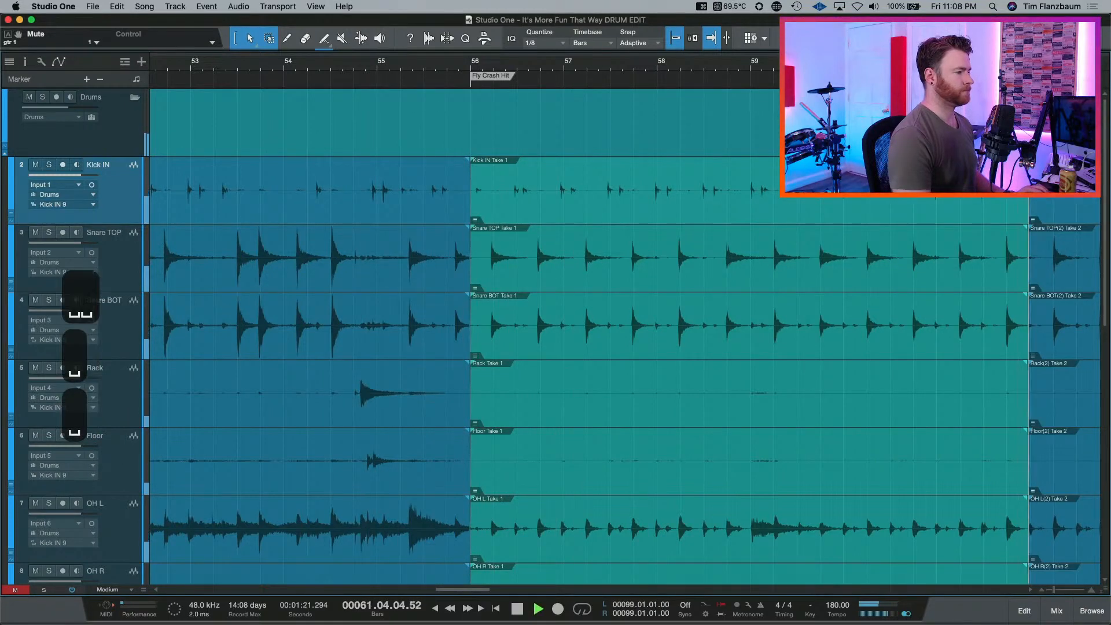
key(space)
Audition the Take 2 crash hit by playing from the start of bar 71.
key(w)
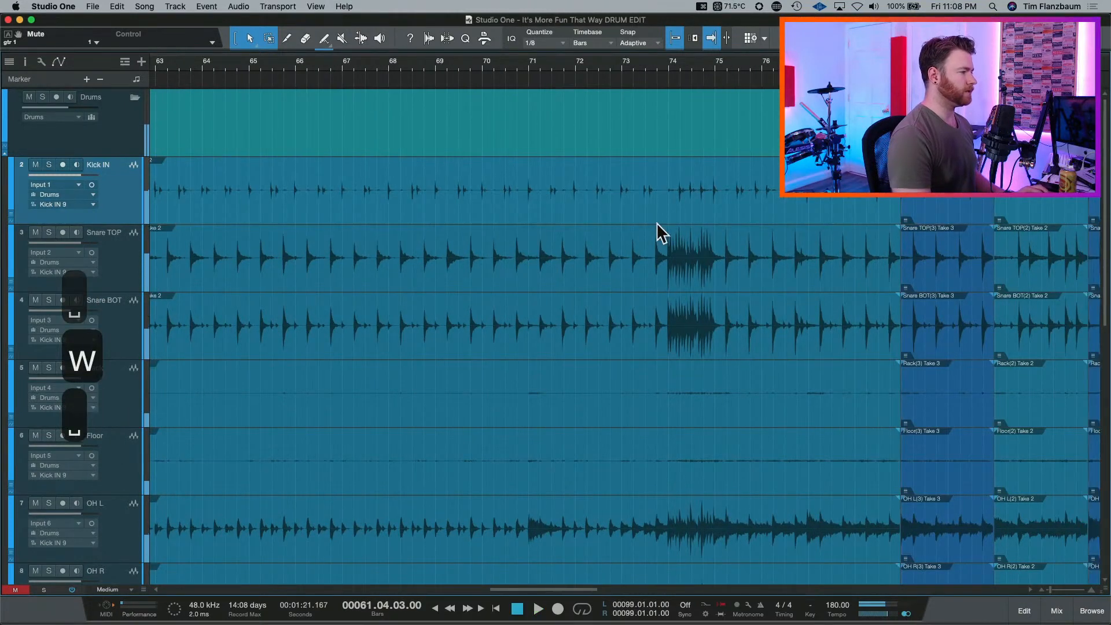
click(529, 66)
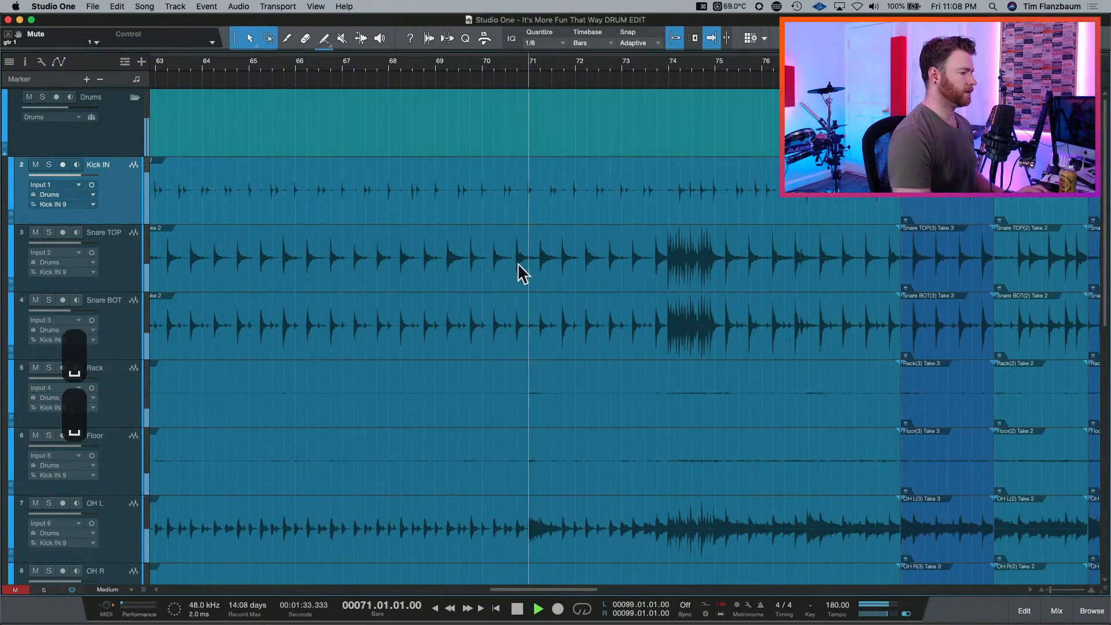
key(space)
key(space)
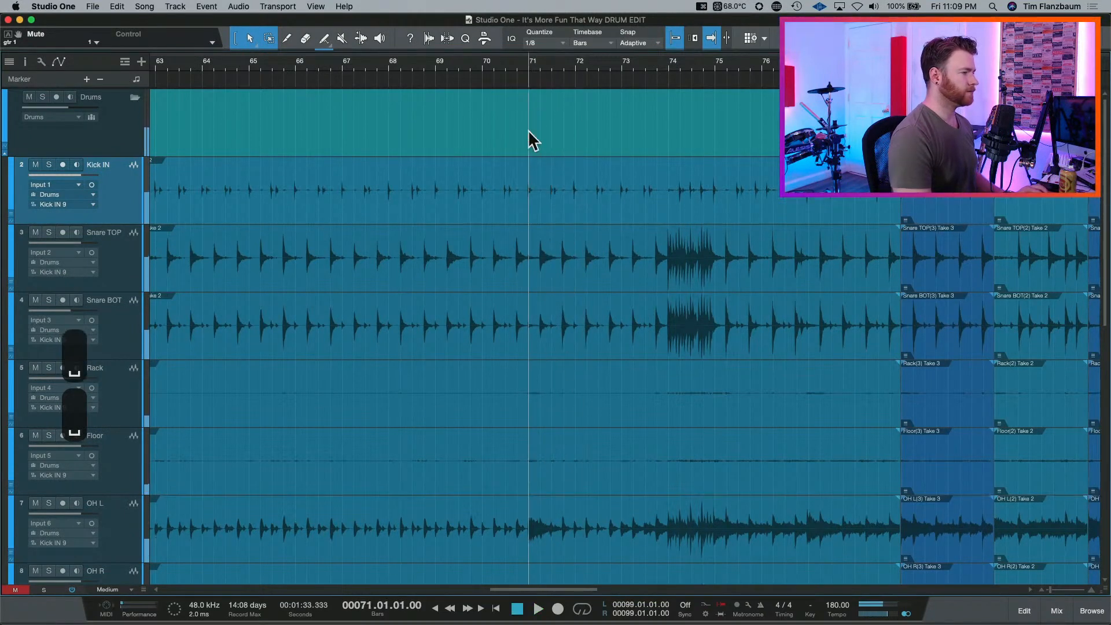
Split the grouped drum events of Take 2 at bar 71 and bar 74.
scroll(485, 172, right, 3)
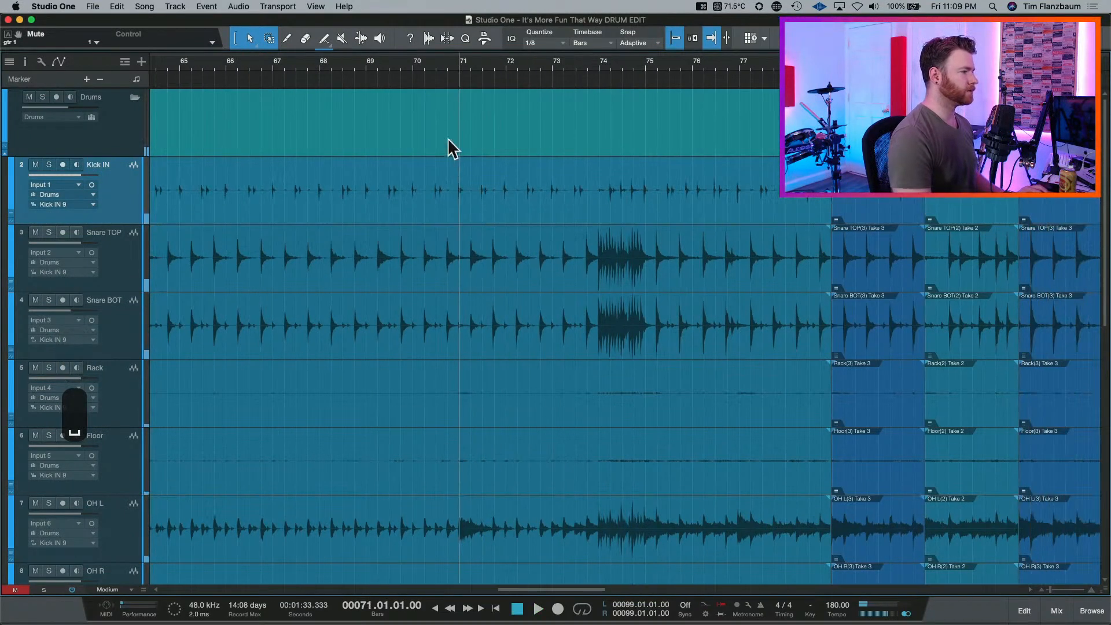
click(458, 102)
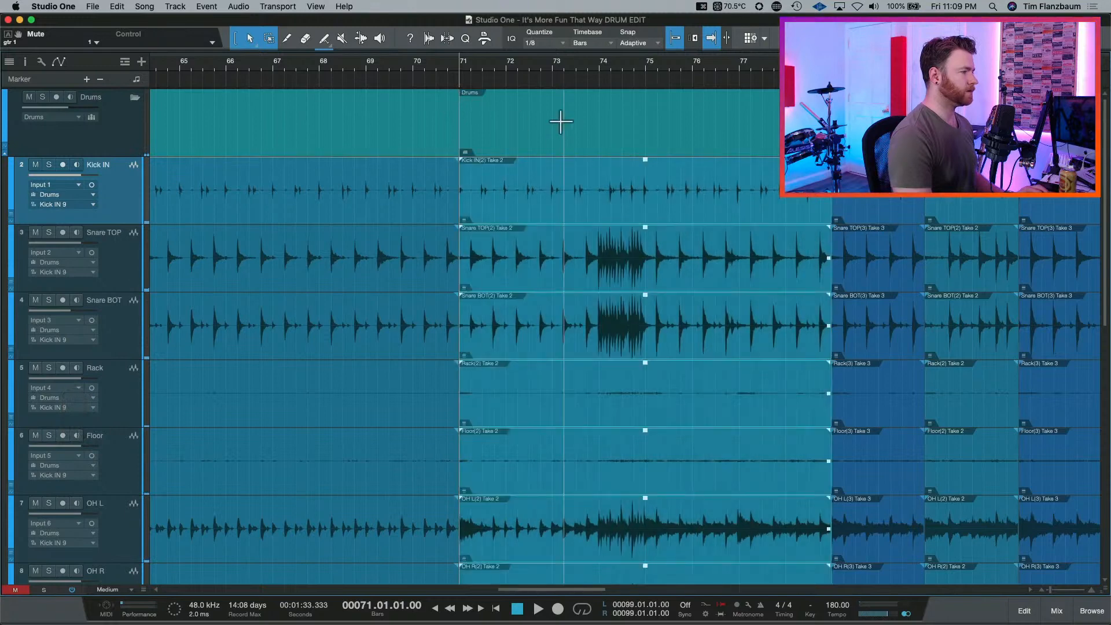
click(598, 104)
Try placing a copy of the Take 2 segment from bars 71 to 74 at the Fly Crash Hit marker, and undo it.
key(w)
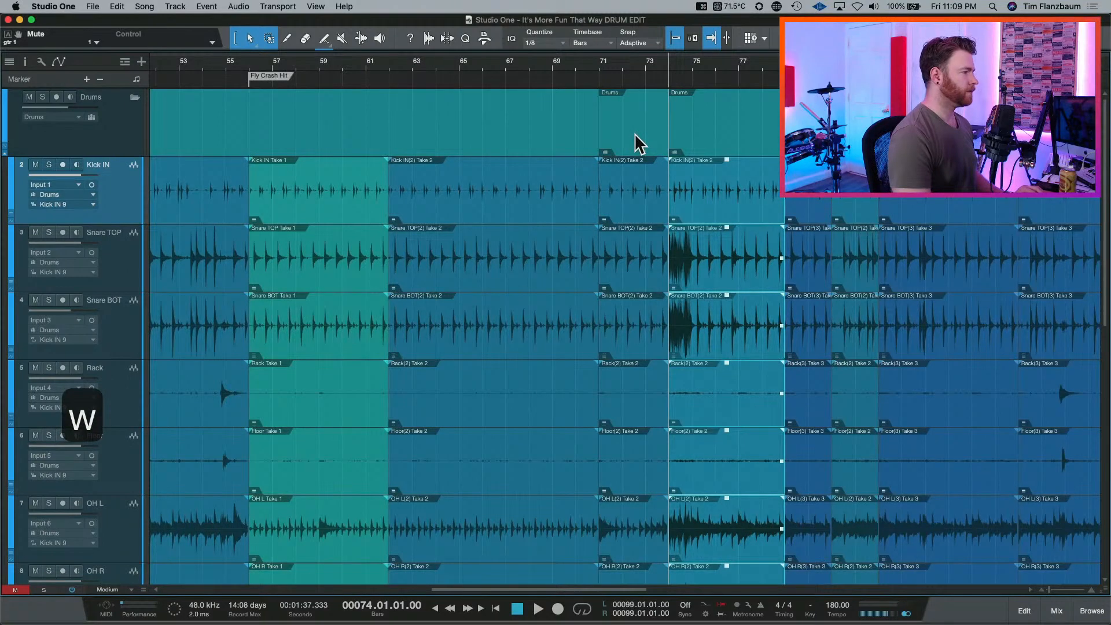
drag(637, 142, 284, 135)
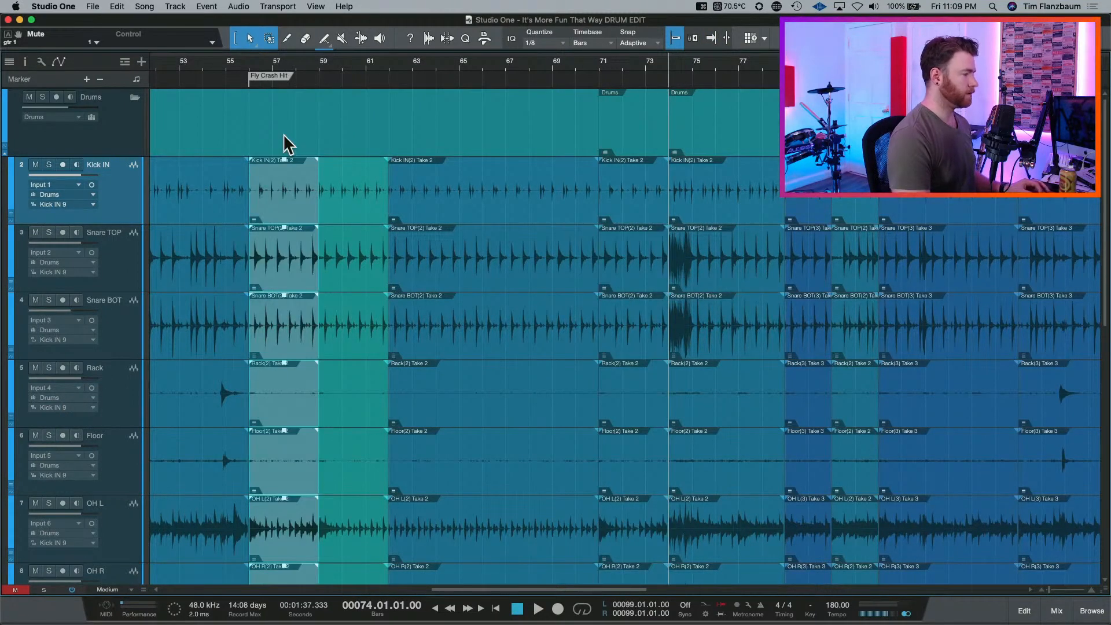
key(super+z)
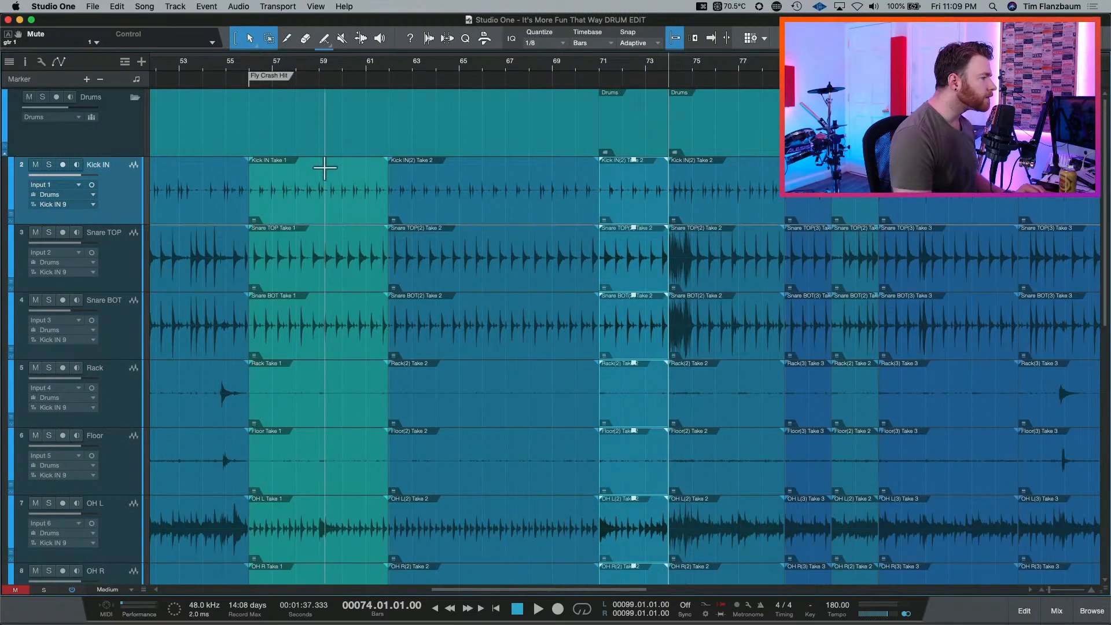
Replace the grouped drum section from bar 56 to 59 with a copy of the section between bars 71 and 74.
alt+click(318, 173)
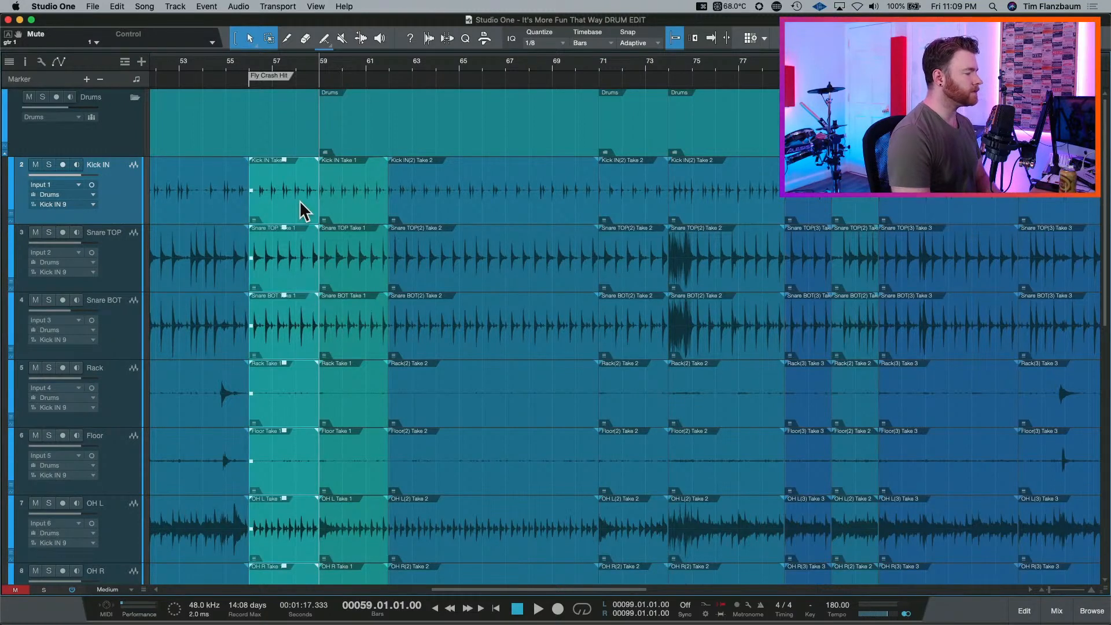
key(Delete)
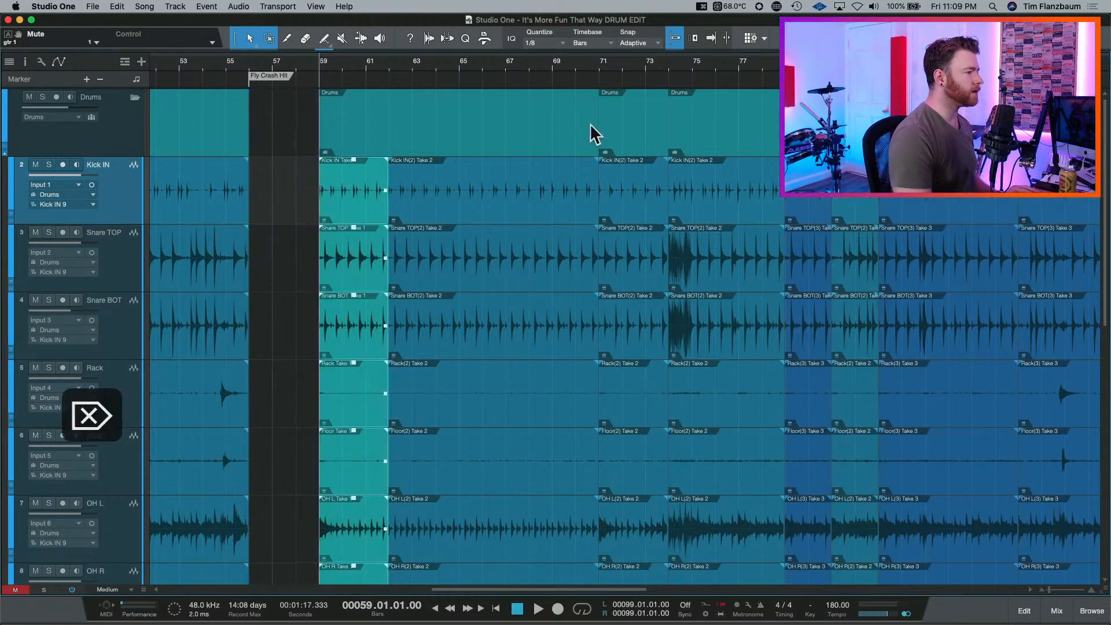
click(640, 145)
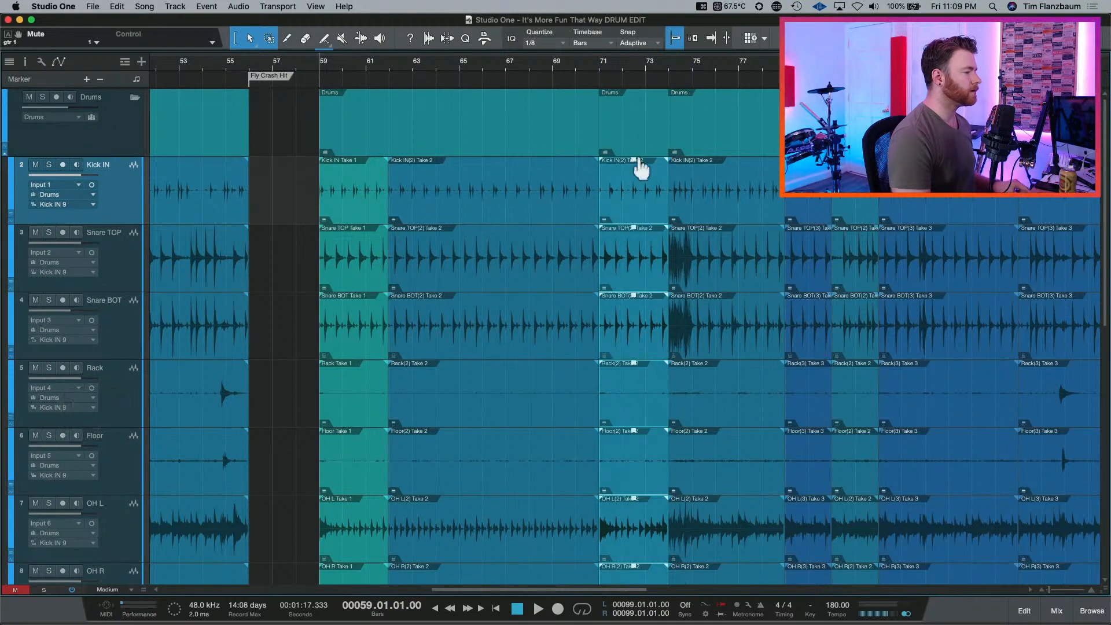
drag(581, 137, 377, 139)
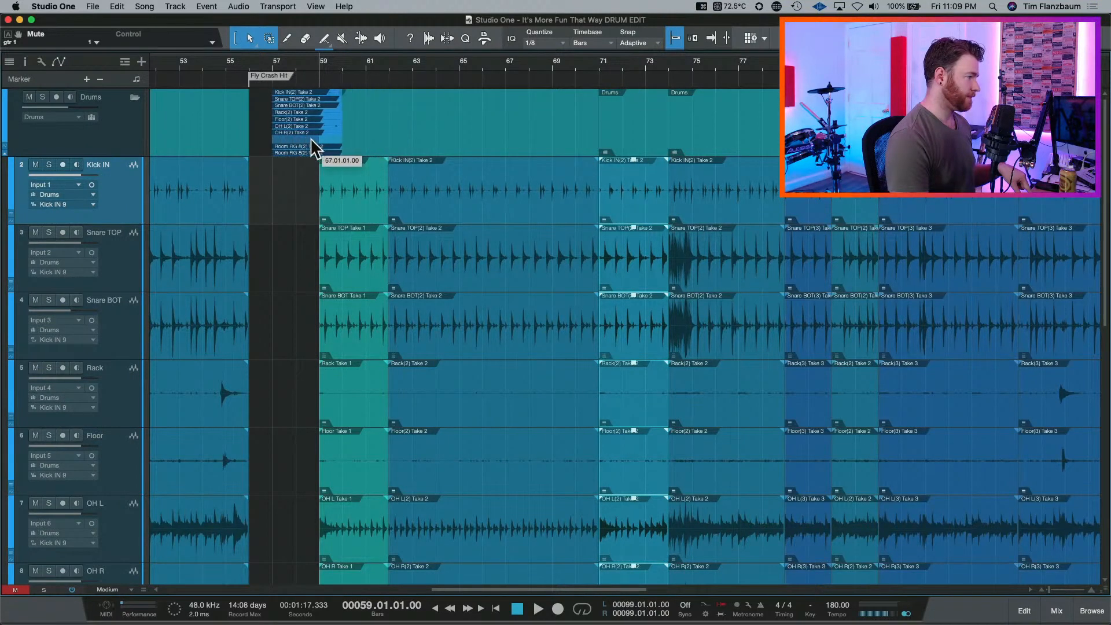
drag(294, 140, 286, 140)
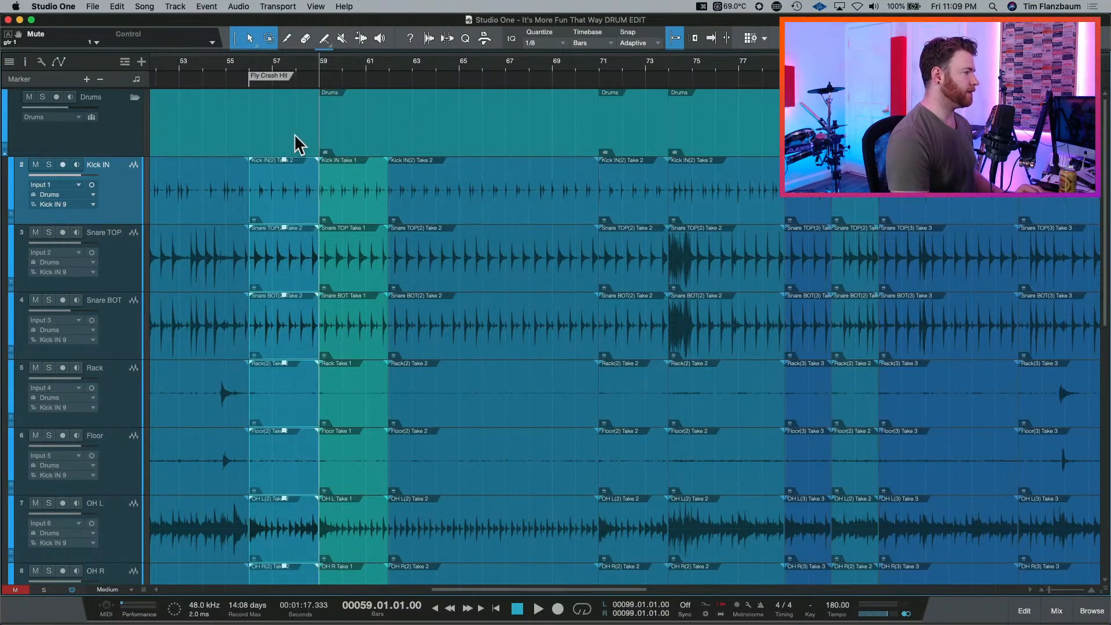
Play the drums from about bar 52 toward the edit at bar 56.
click(169, 60)
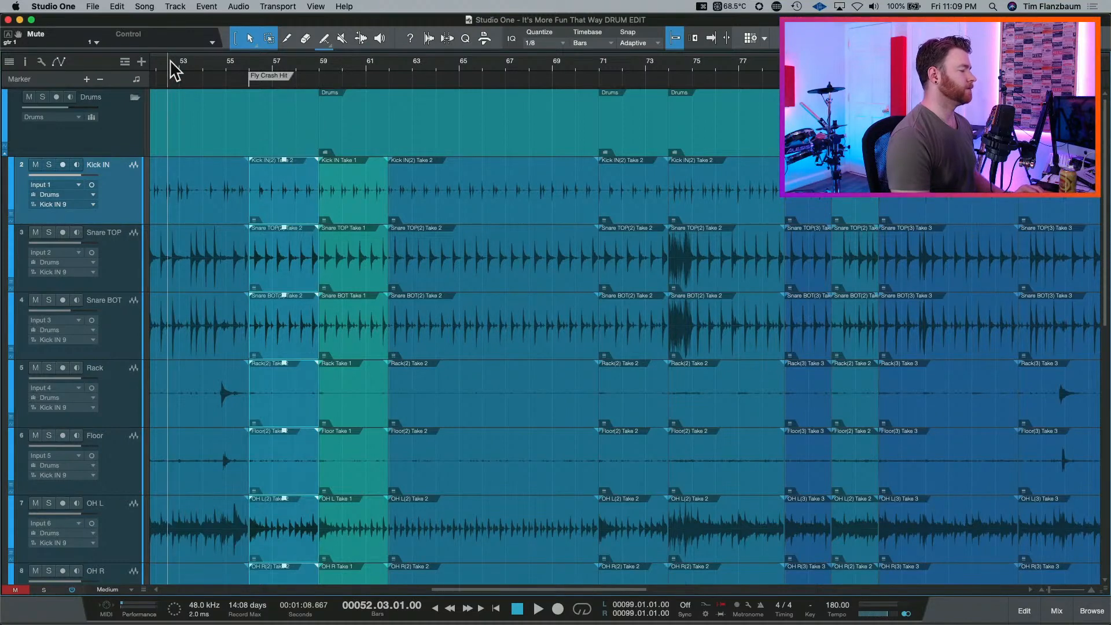
key(space)
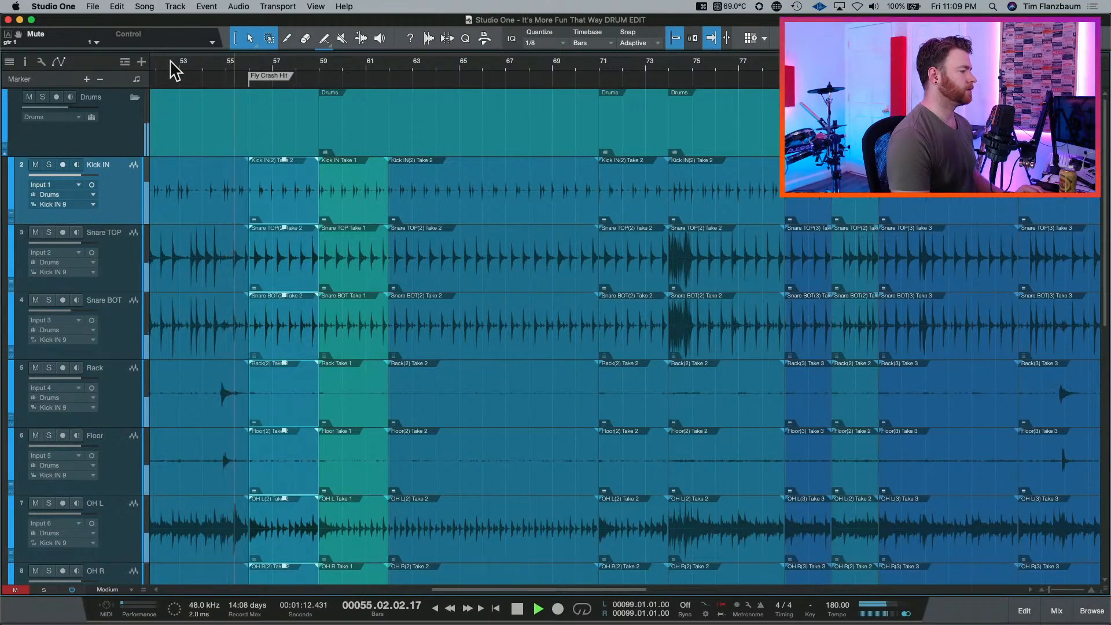
key(space)
Undo the copy of the drum section placed at bar 56.
key(e)
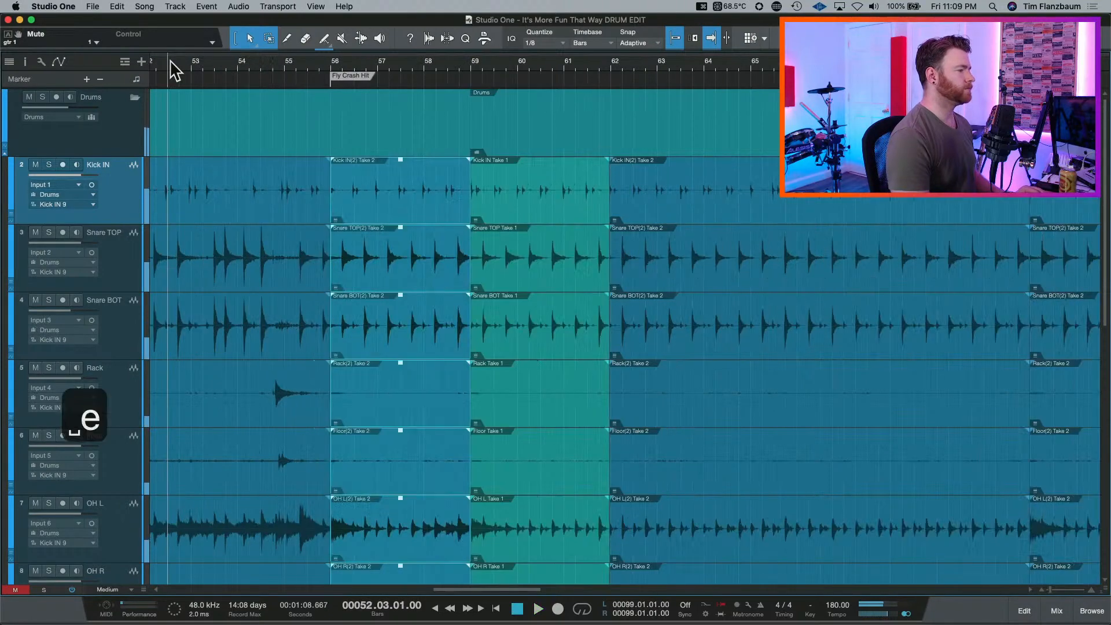
key(e)
key(super+z)
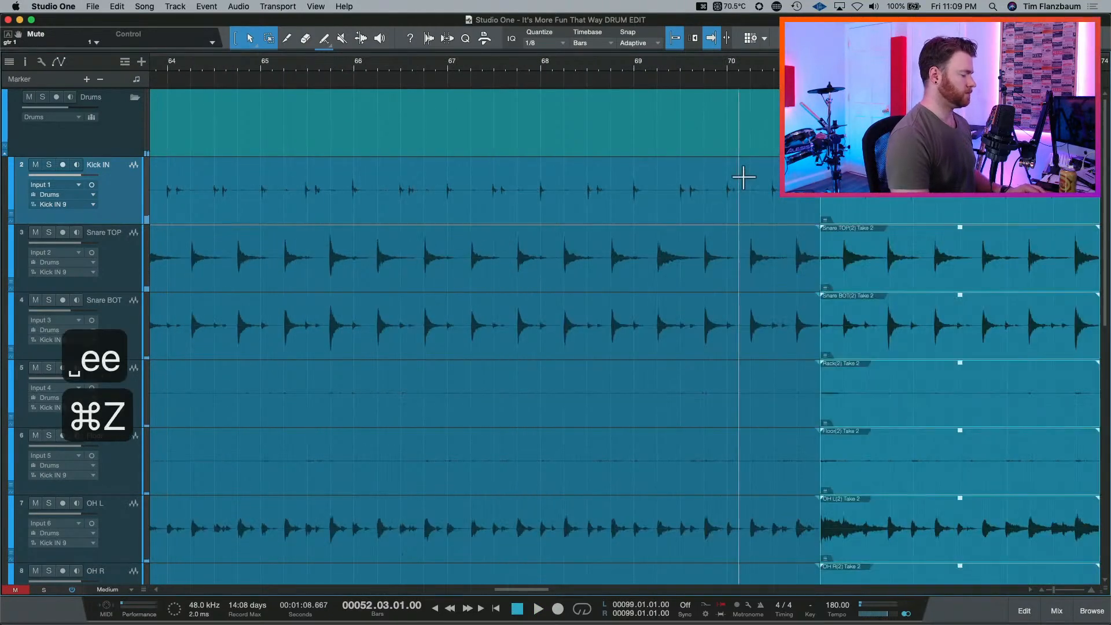
key(w)
key(w)
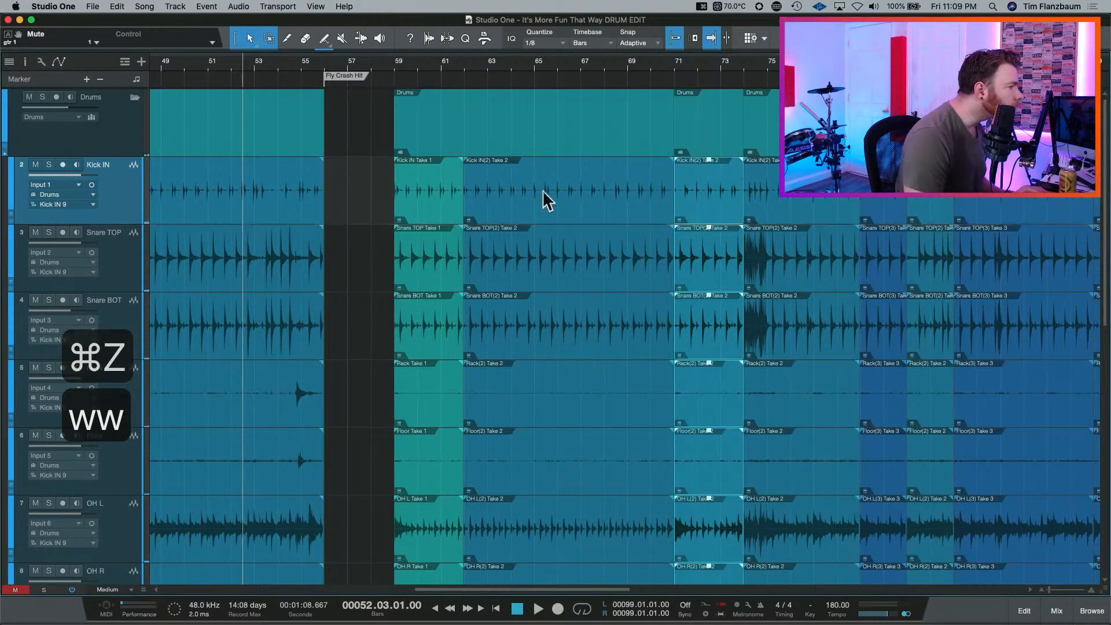
Play the drum fill before the bar 56 gap twice, starting at about bar 53.
key(e)
key(e)
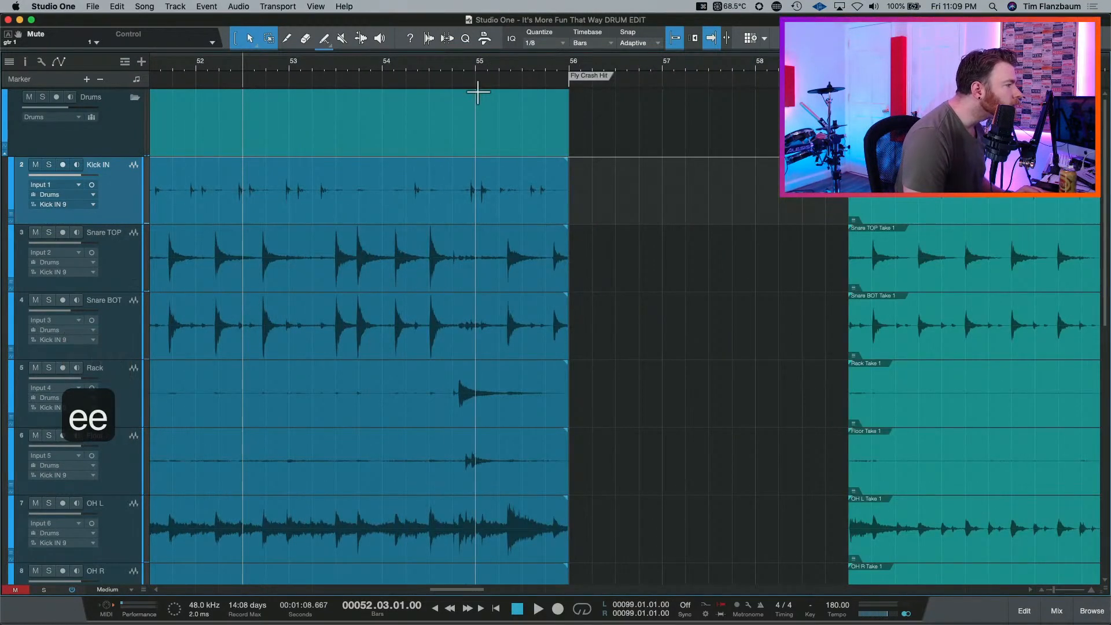
click(312, 72)
key(space)
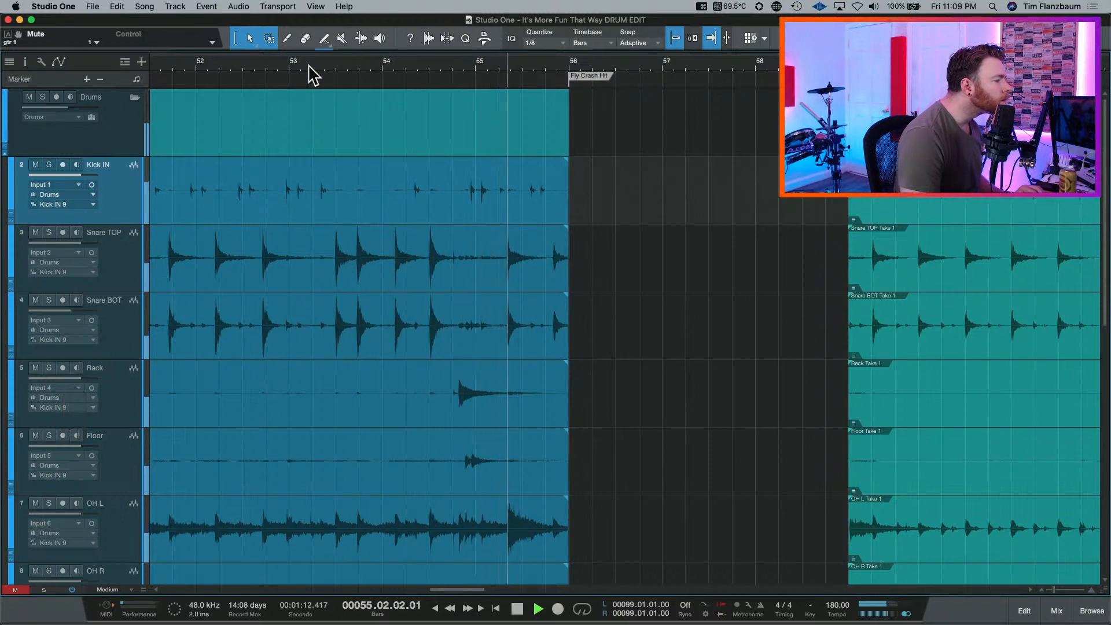
key(space)
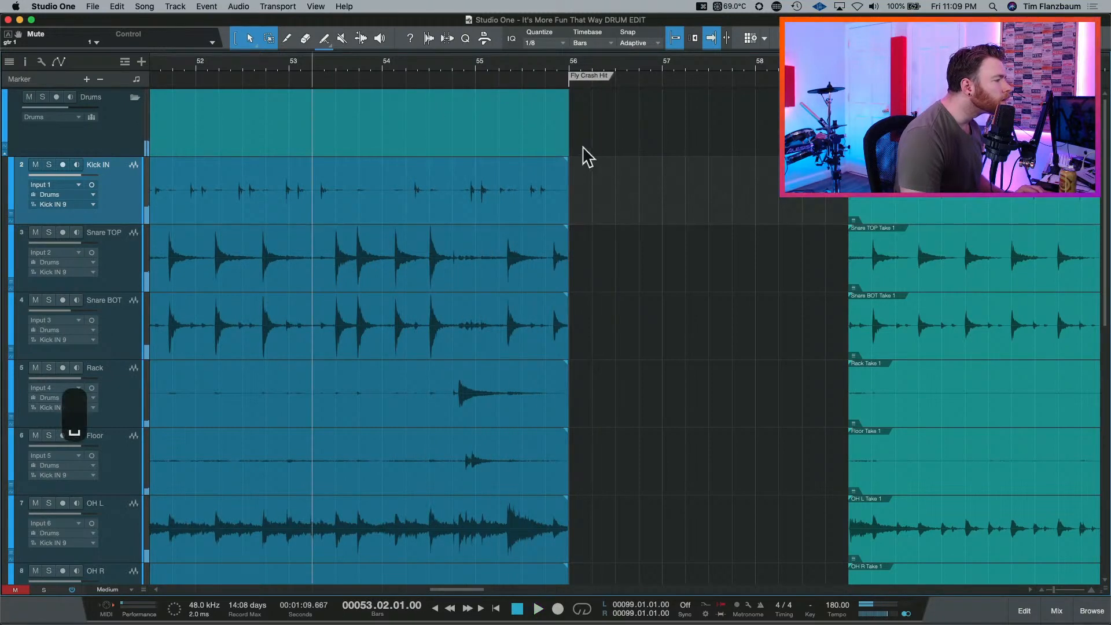
key(space)
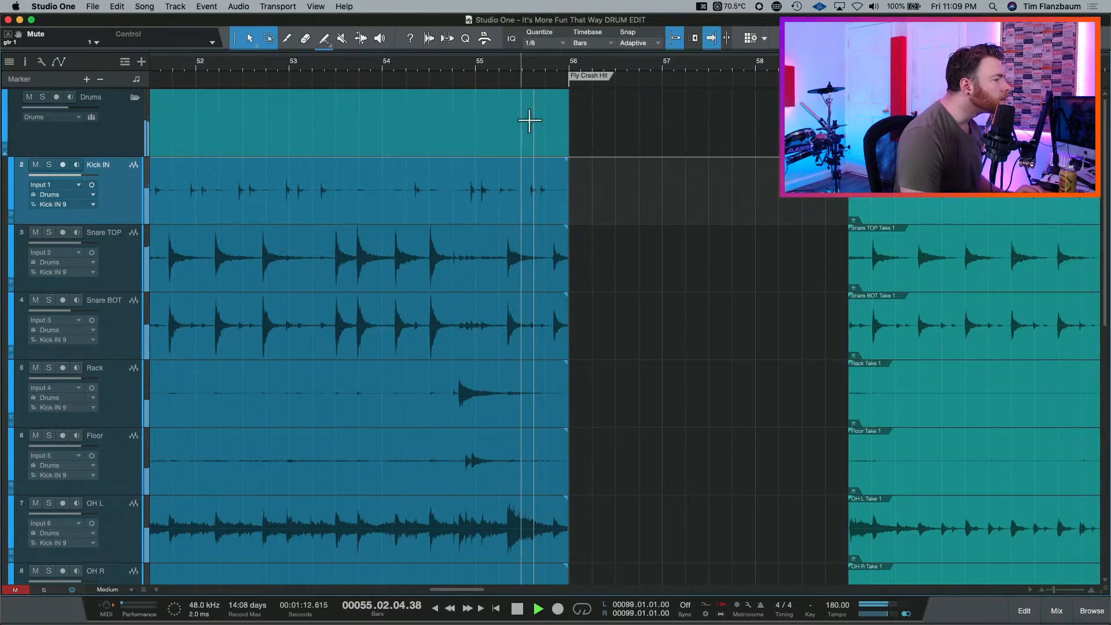
key(space)
Trim the end of the drum events before the gap back to bar 55.
drag(566, 139, 638, 137)
key(super+z)
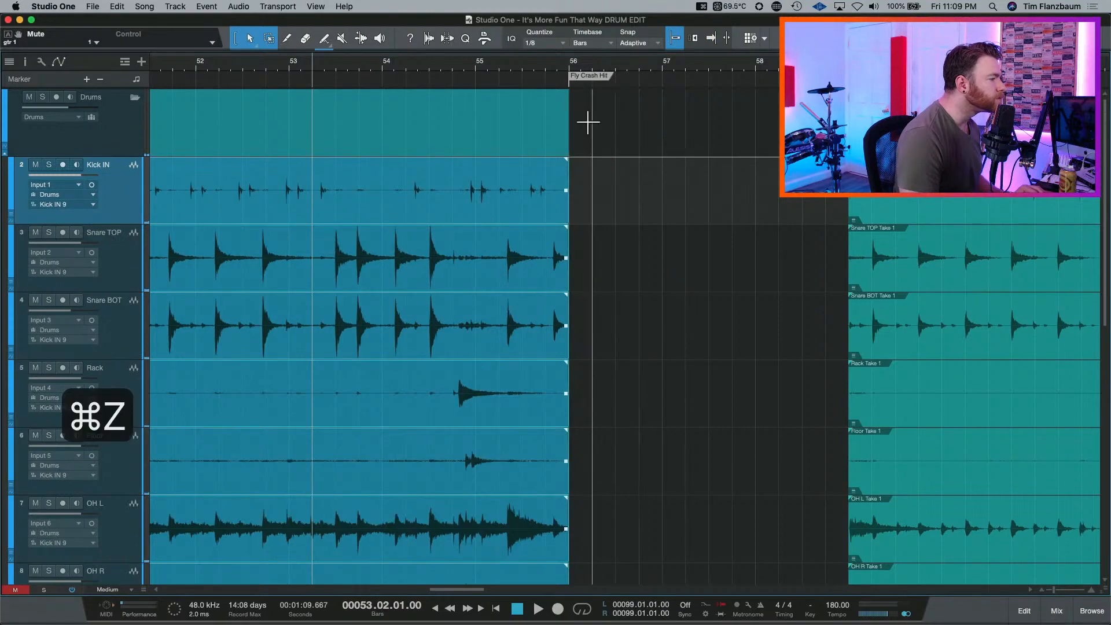
drag(567, 185, 478, 184)
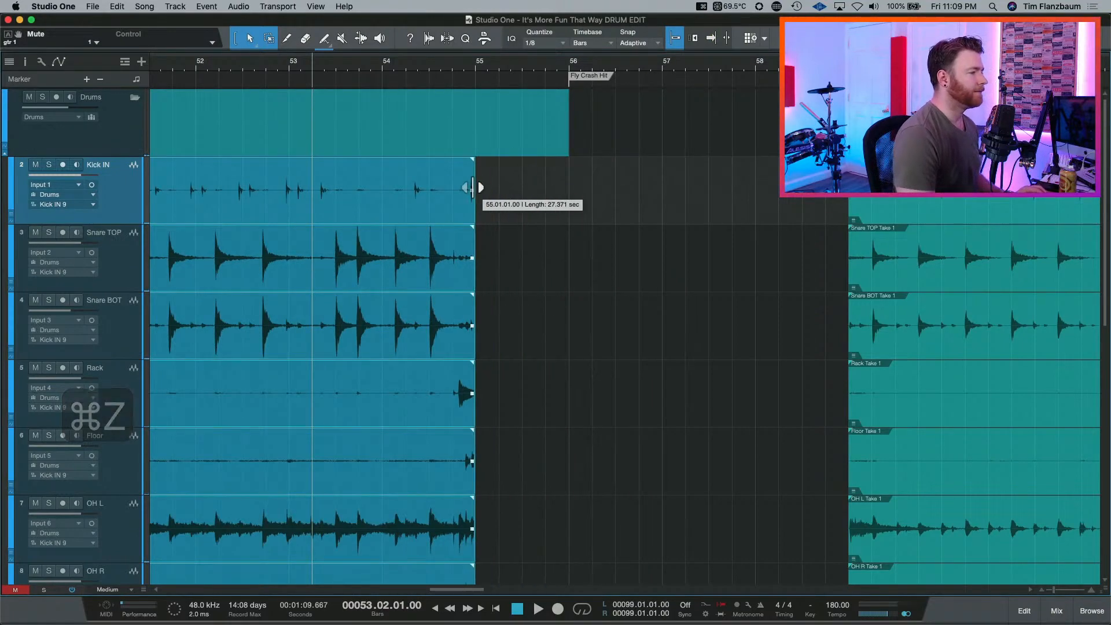
Copy the drum section between bars 71 and 74 to bar 55.
key(w)
key(w)
key(w)
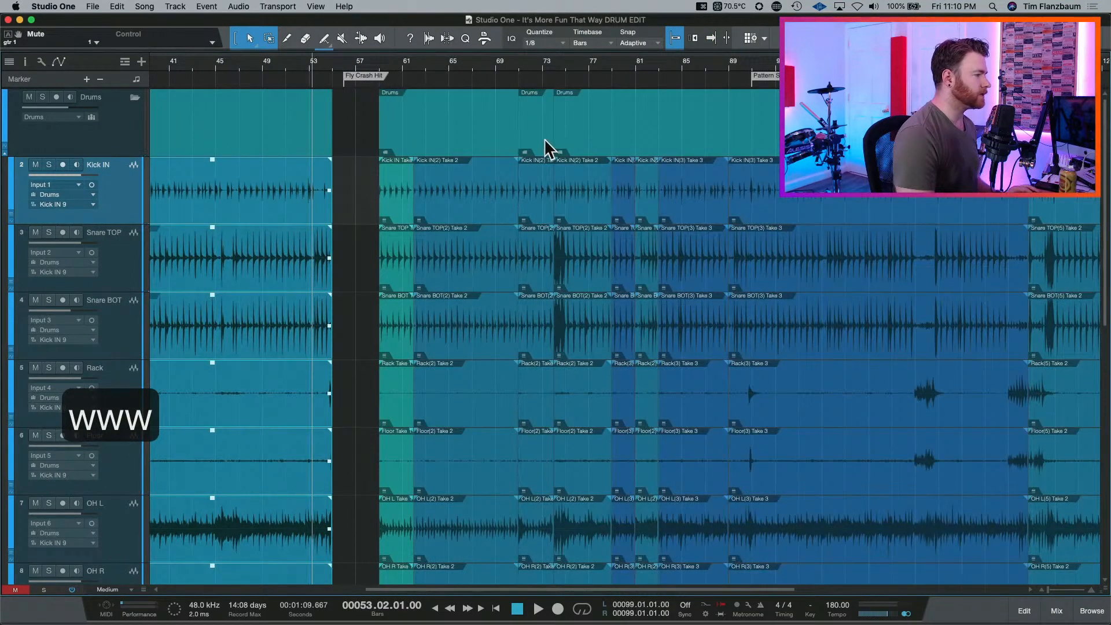
drag(544, 137, 456, 142)
drag(381, 140, 358, 137)
Play the drums from bar 51 toward the copied section at bar 55.
key(space)
key(e)
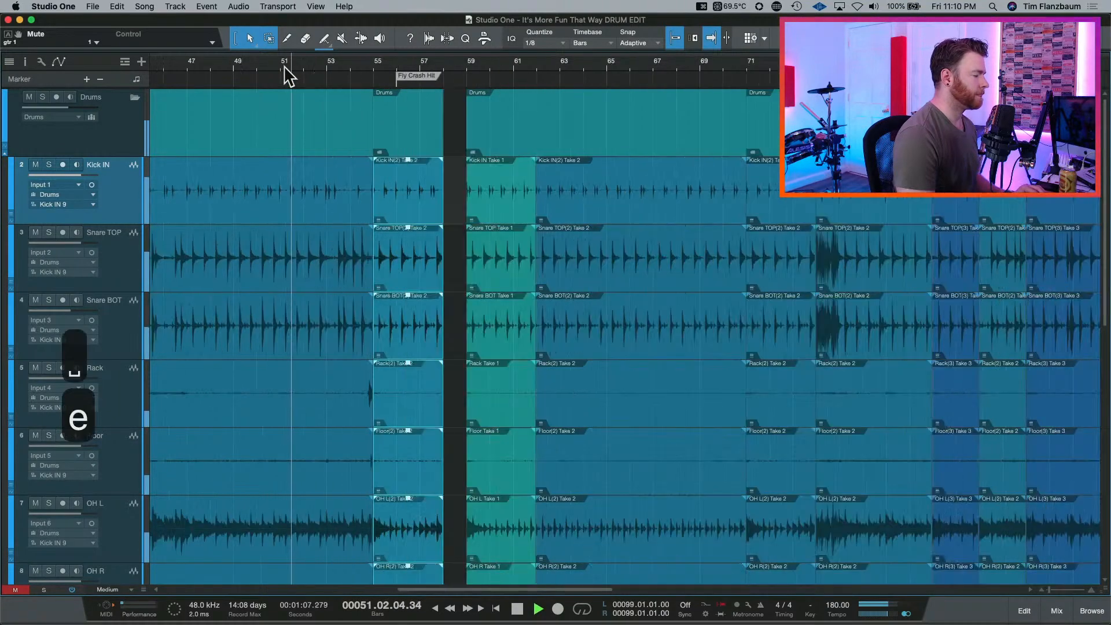
key(e)
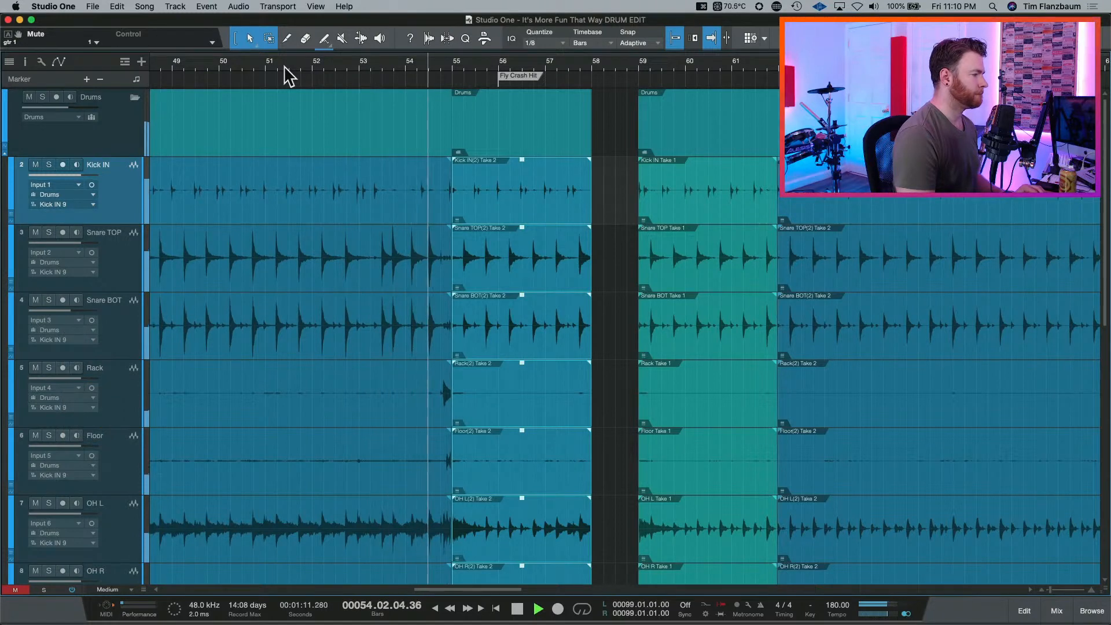
key(space)
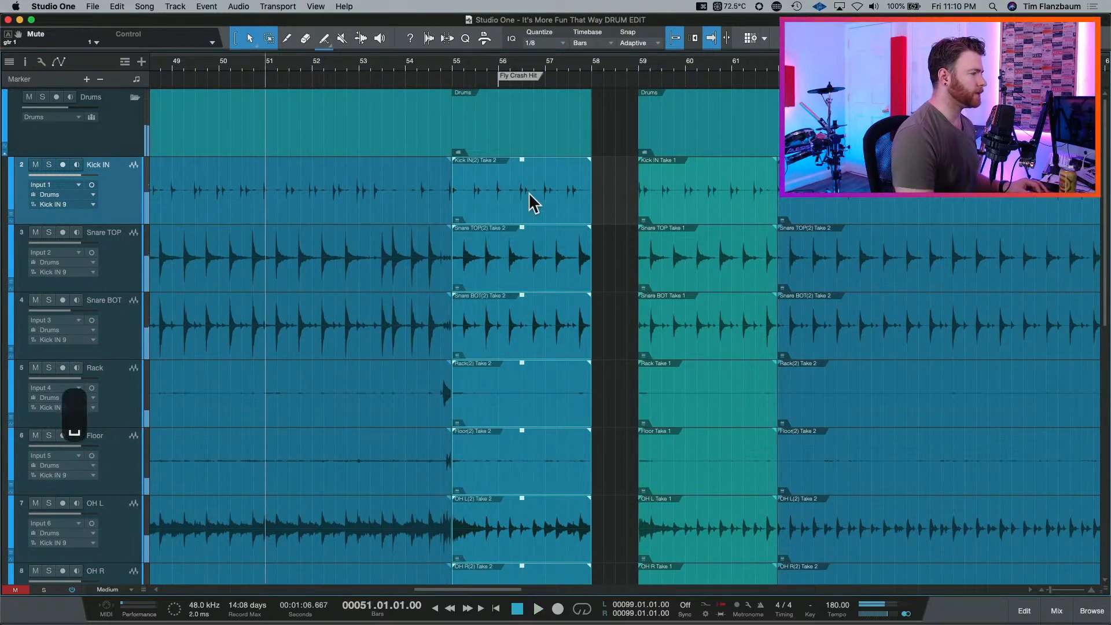
Undo the copy at bar 55, the trim and the deletion to restore the original drum section at bar 56.
key(super+z)
key(super+z)
key(super+z)
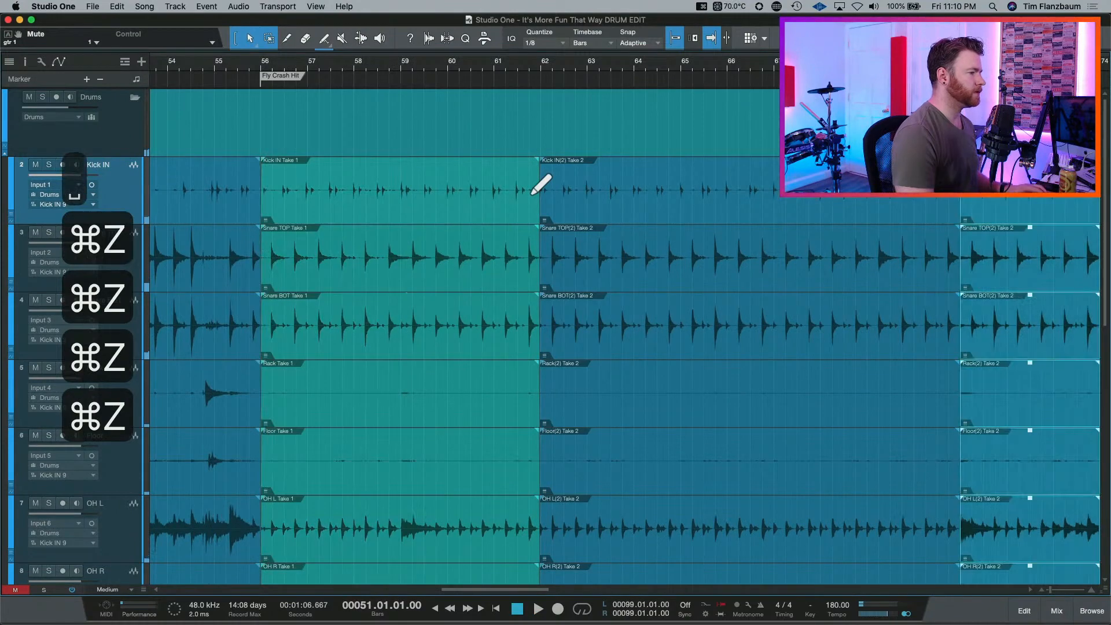
key(w)
key(w)
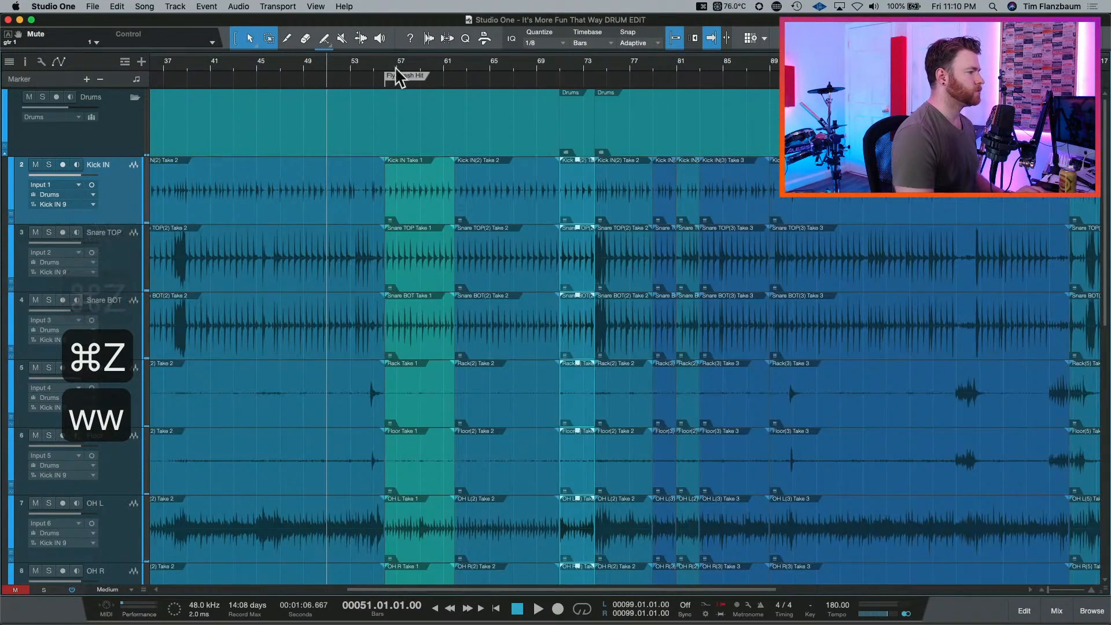
Play the drums from bar 54 to hear the lead-in to the Fly Crash Hit marker.
scroll(364, 145, left, 5)
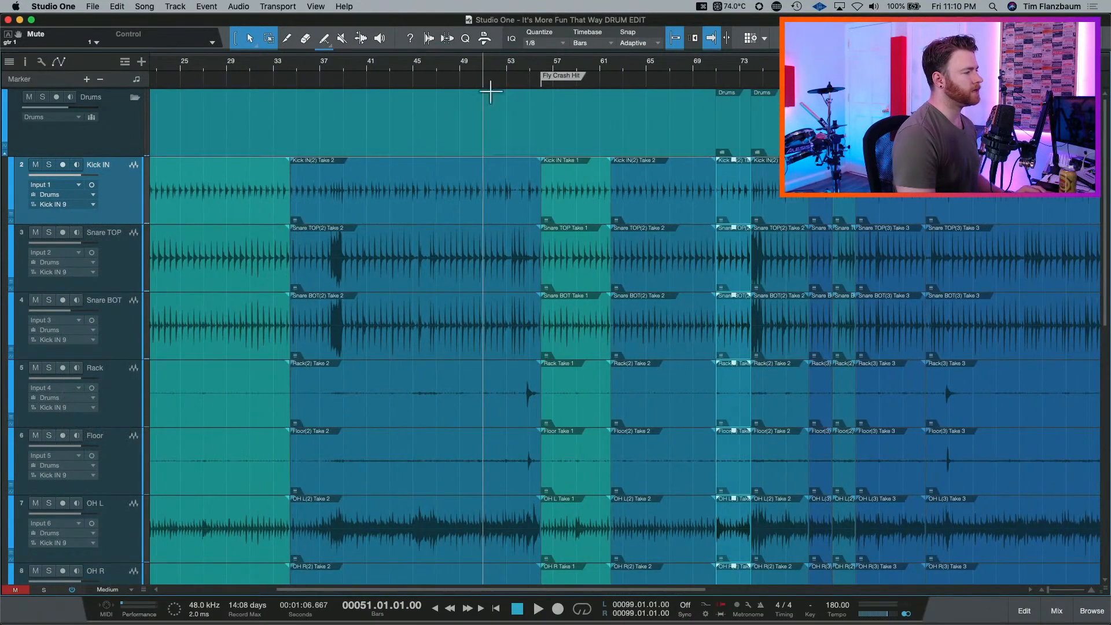
click(519, 61)
key(space)
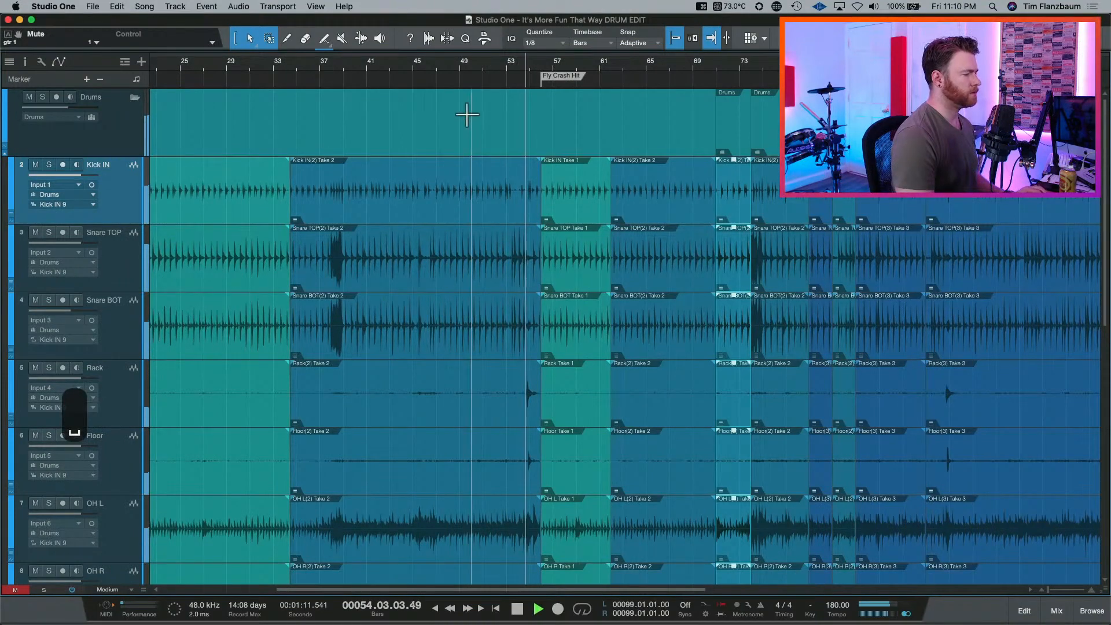
key(space)
Audition the earlier Take 2 drums from about bar 35, then from about bar 43, up to bar 47.
scroll(422, 218, left, 6)
scroll(422, 218, left, 2)
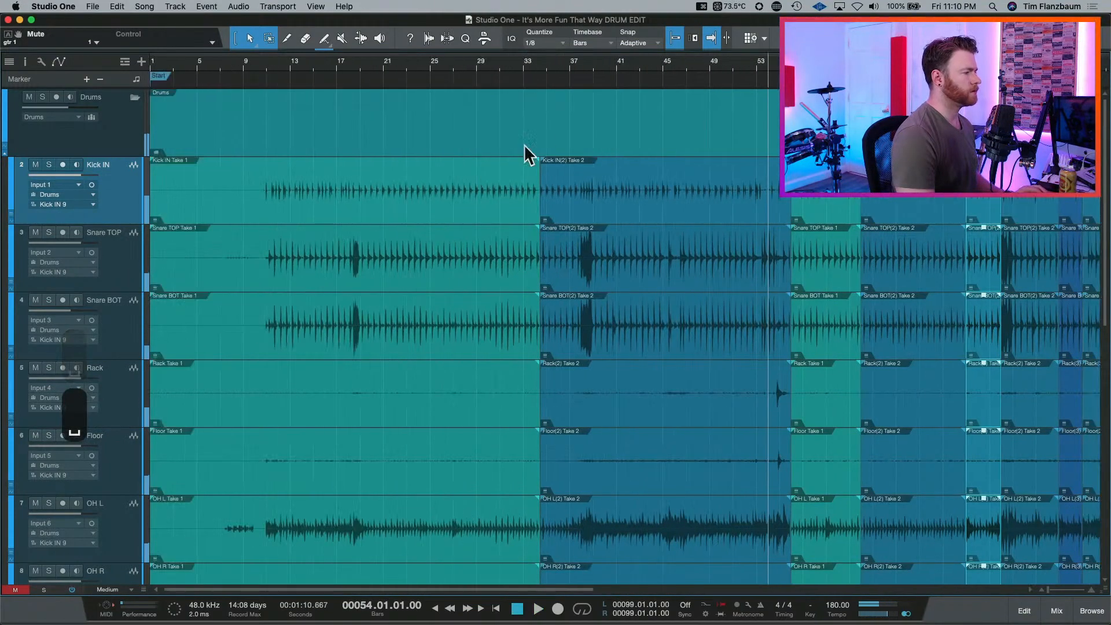
click(557, 68)
key(space)
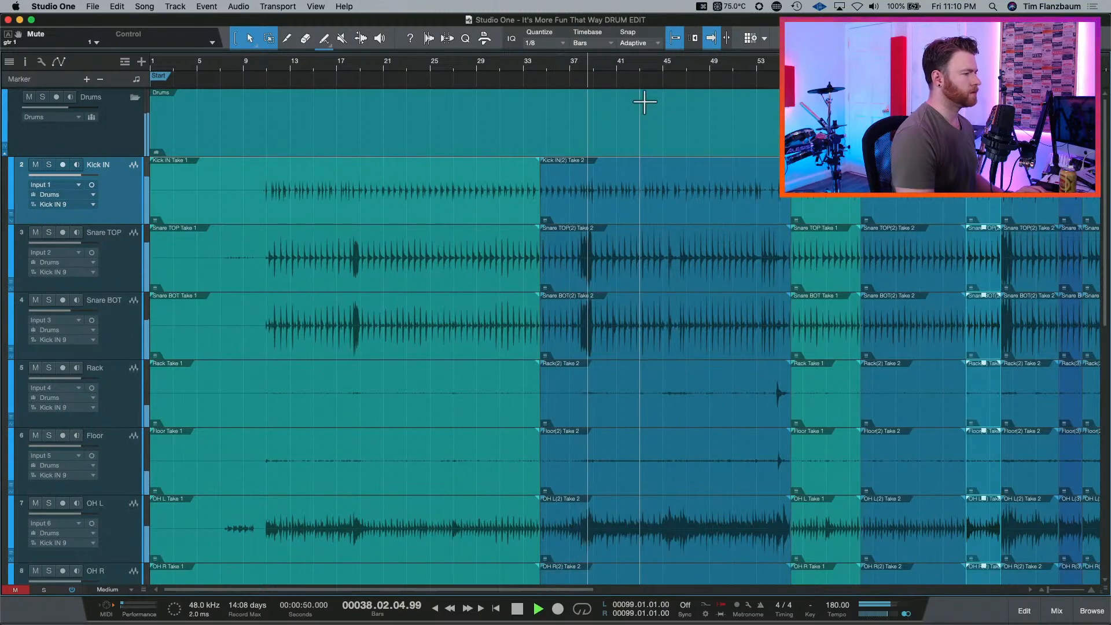
click(653, 61)
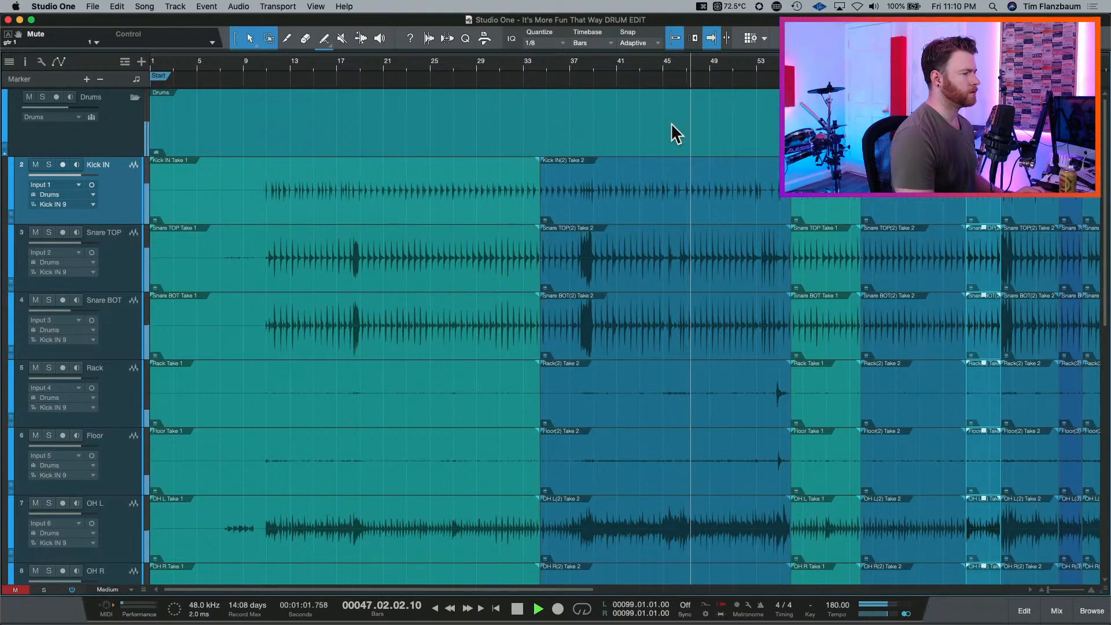
key(space)
Split the grouped drum events at bar 47.
click(690, 62)
key(e)
key(e)
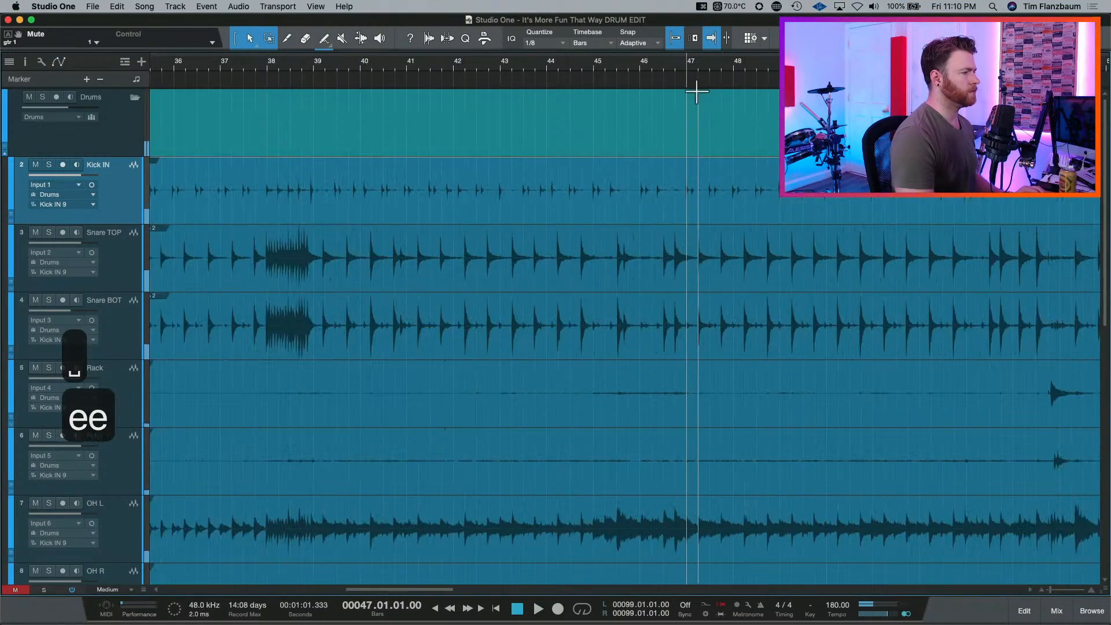
click(689, 105)
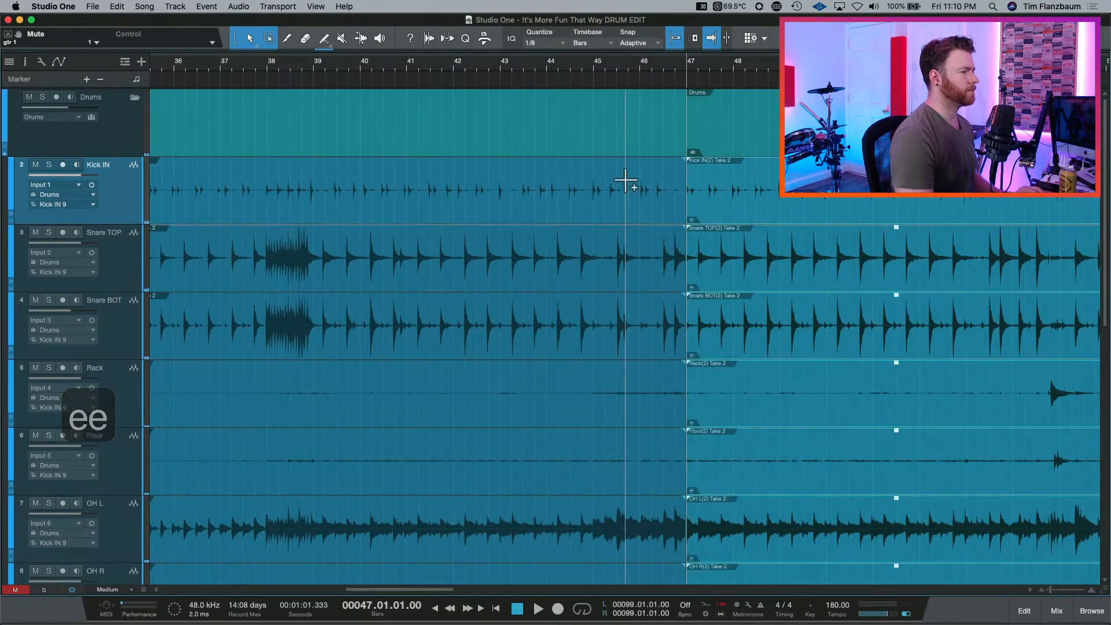
Split the drum folder at bars 62 and 56, and delete the Take 1 section between them.
scroll(626, 180, right, 10)
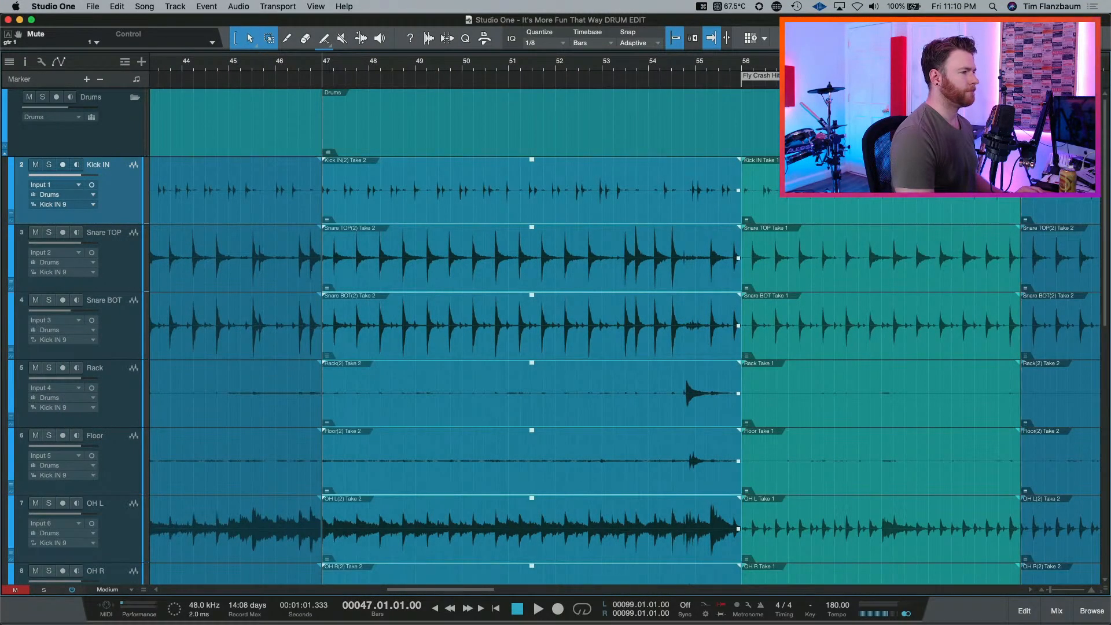
click(1021, 107)
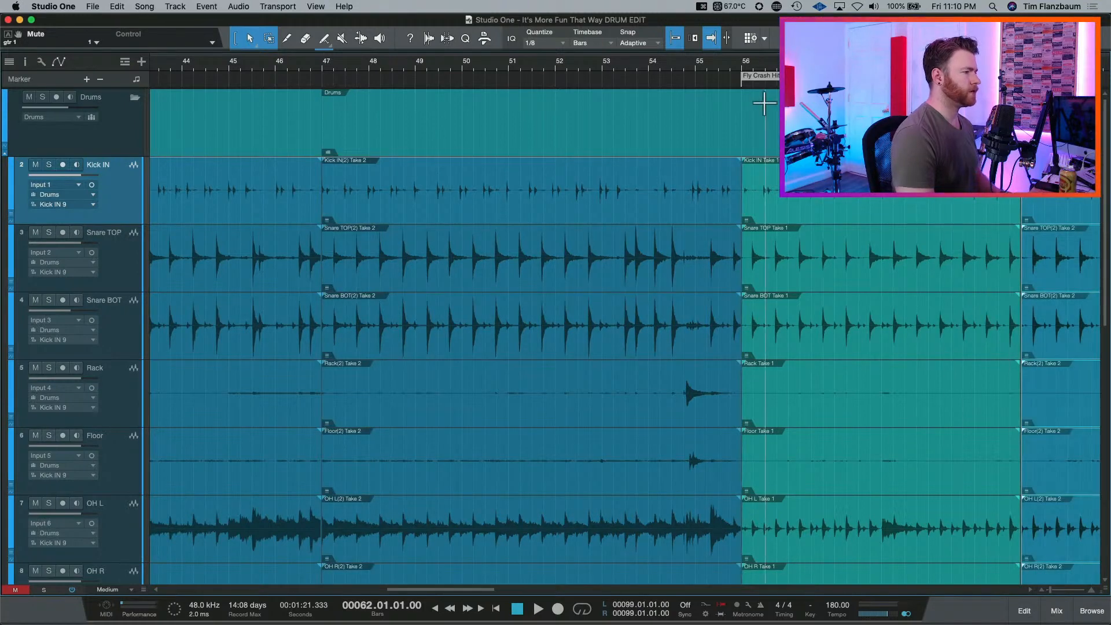
click(742, 107)
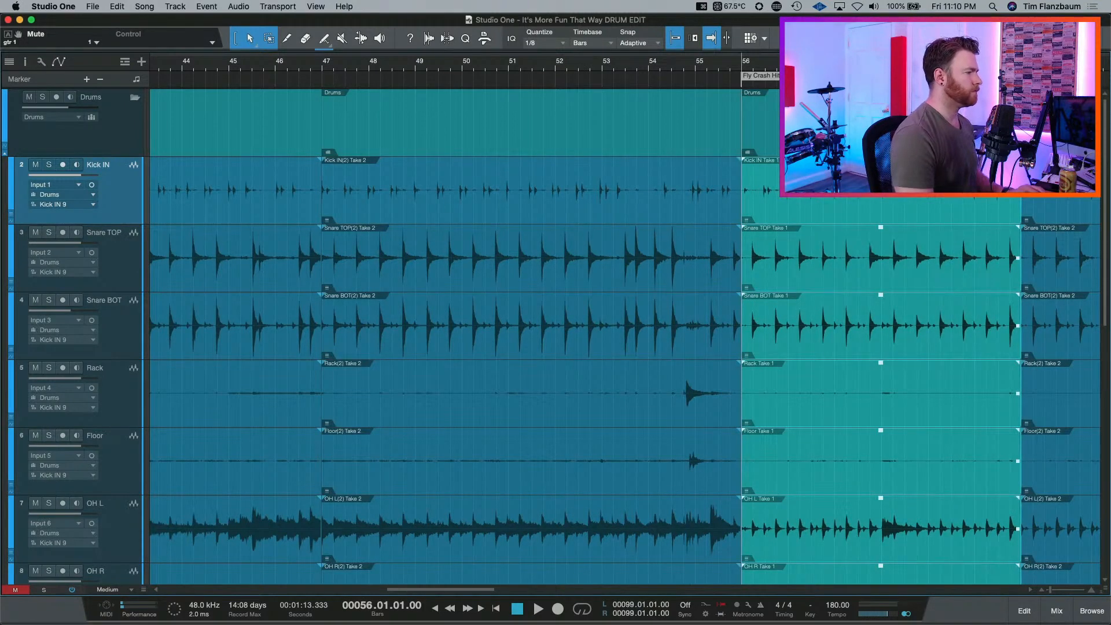
key(Delete)
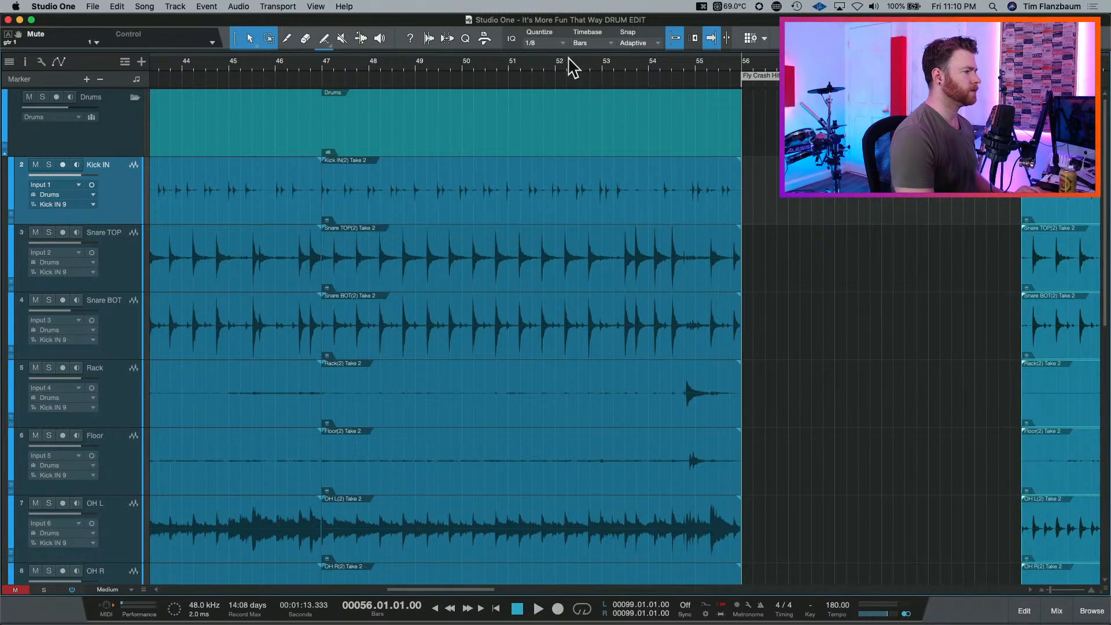
Split the drums at bar 53 and copy the section from bar 47 to 53 into the gap at bar 56.
alt+click(596, 109)
click(514, 144)
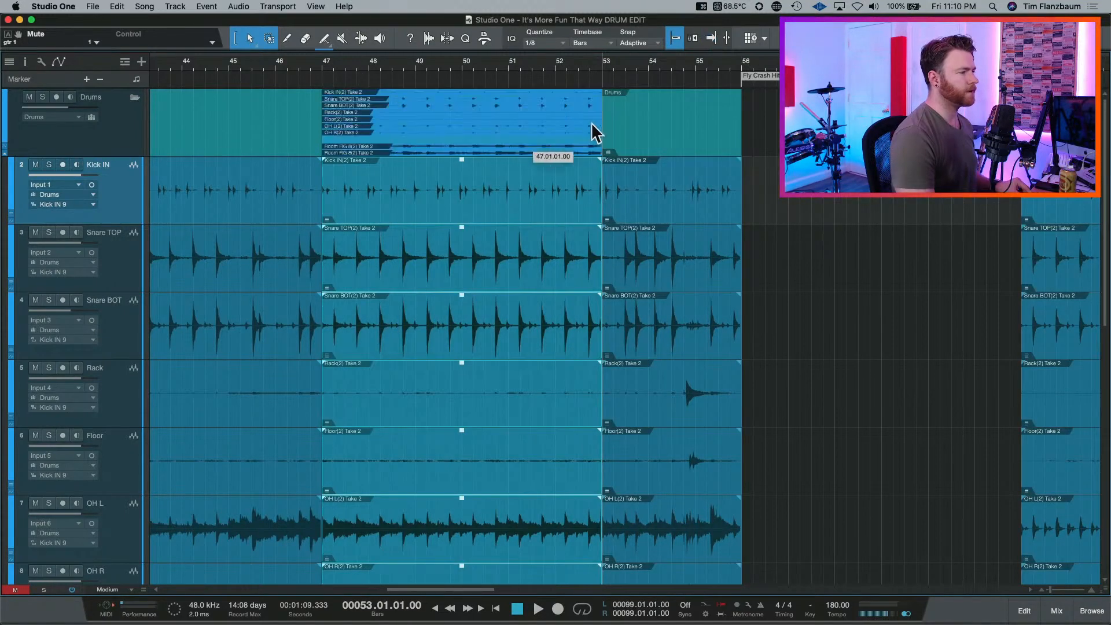
drag(595, 130, 1015, 130)
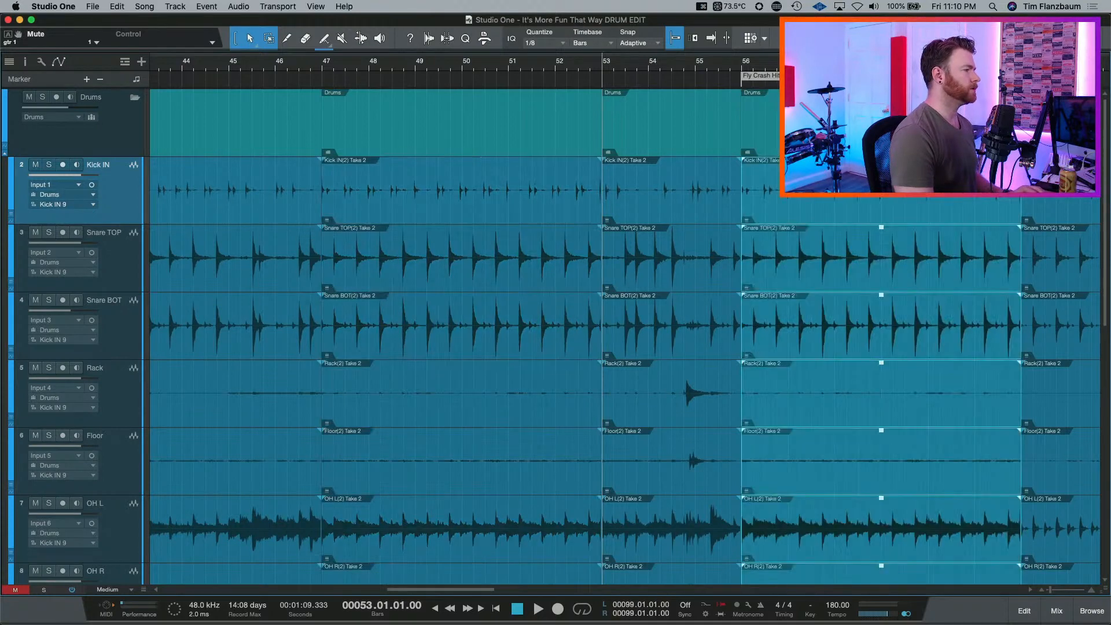
Audition the drums from about bar 46.4 across the copied section's join at bar 56.
click(313, 64)
key(space)
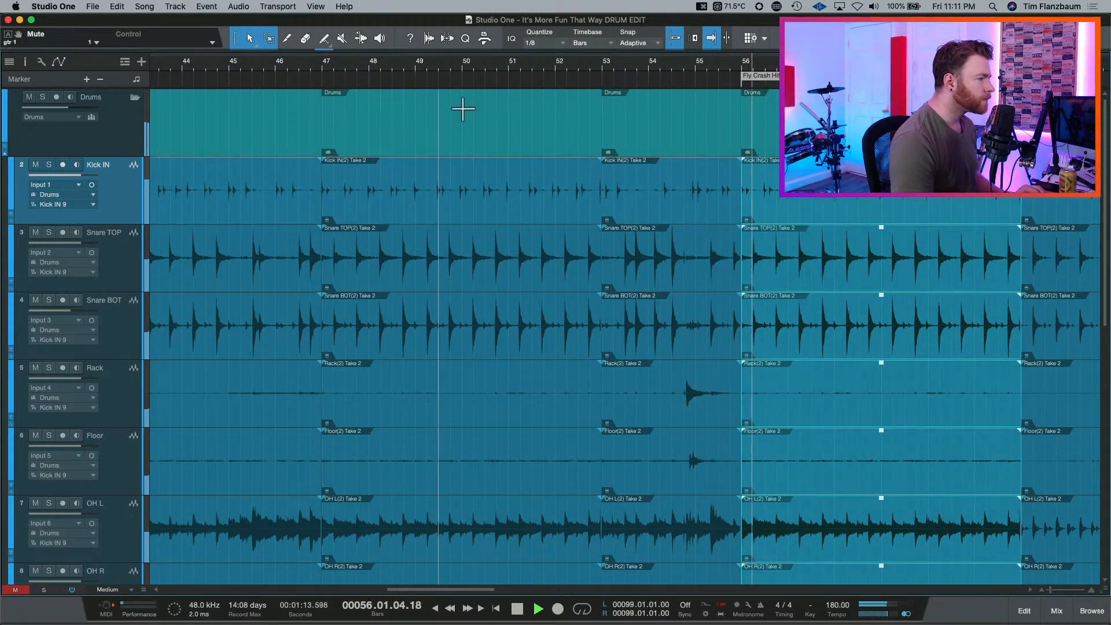
key(space)
Trim the drums that end at bar 56 back to bar 55 and extend the start of the copied section to meet them.
click(731, 135)
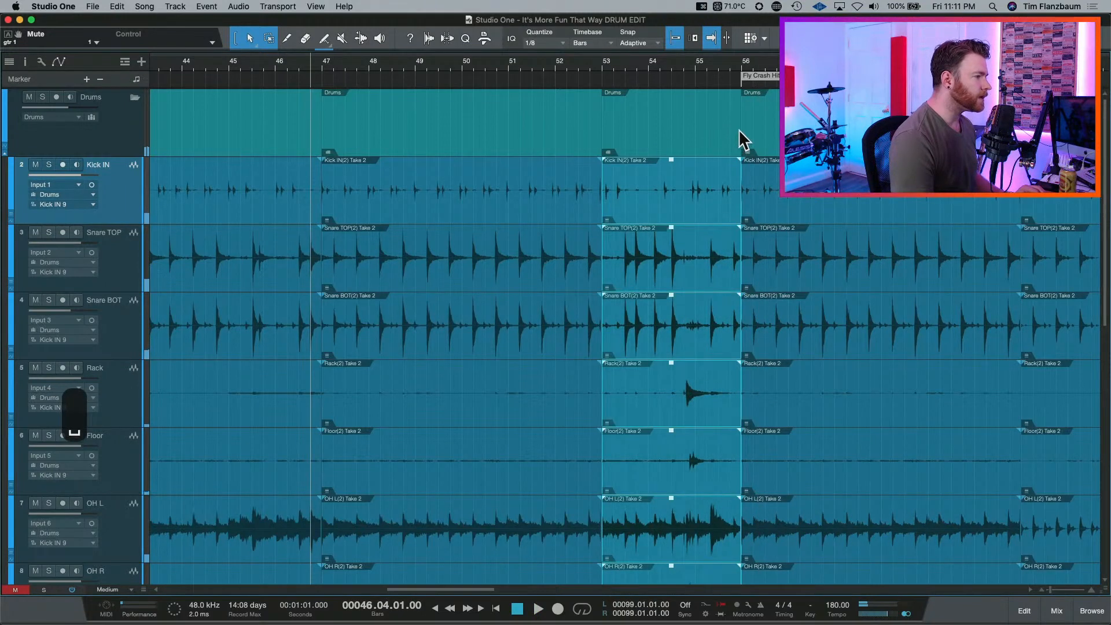
key(f)
drag(743, 139, 741, 142)
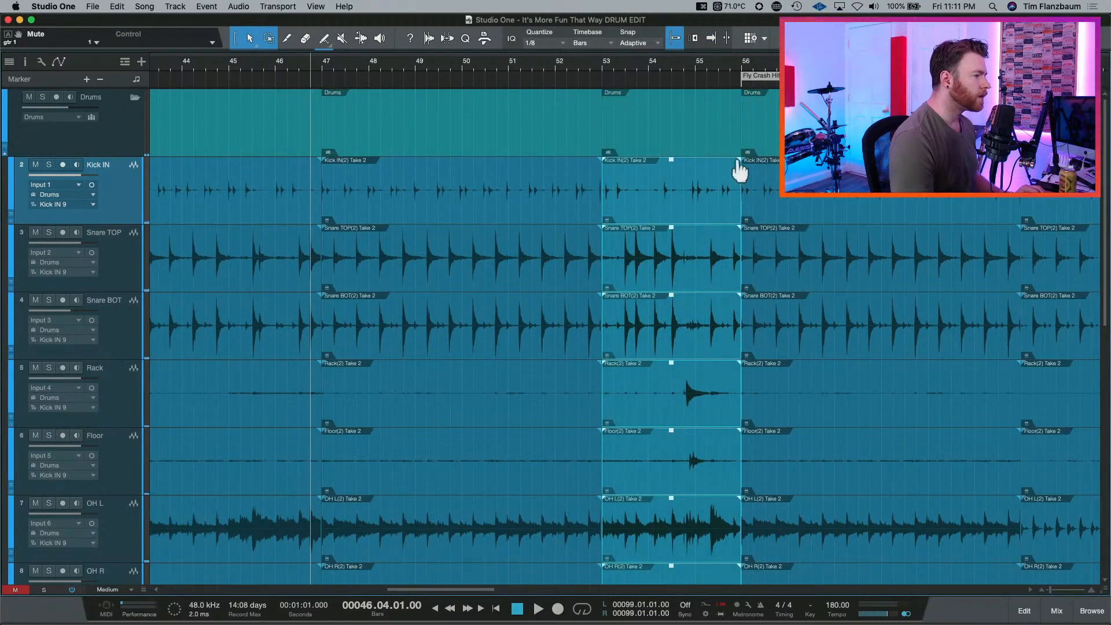
drag(740, 180, 695, 182)
click(799, 137)
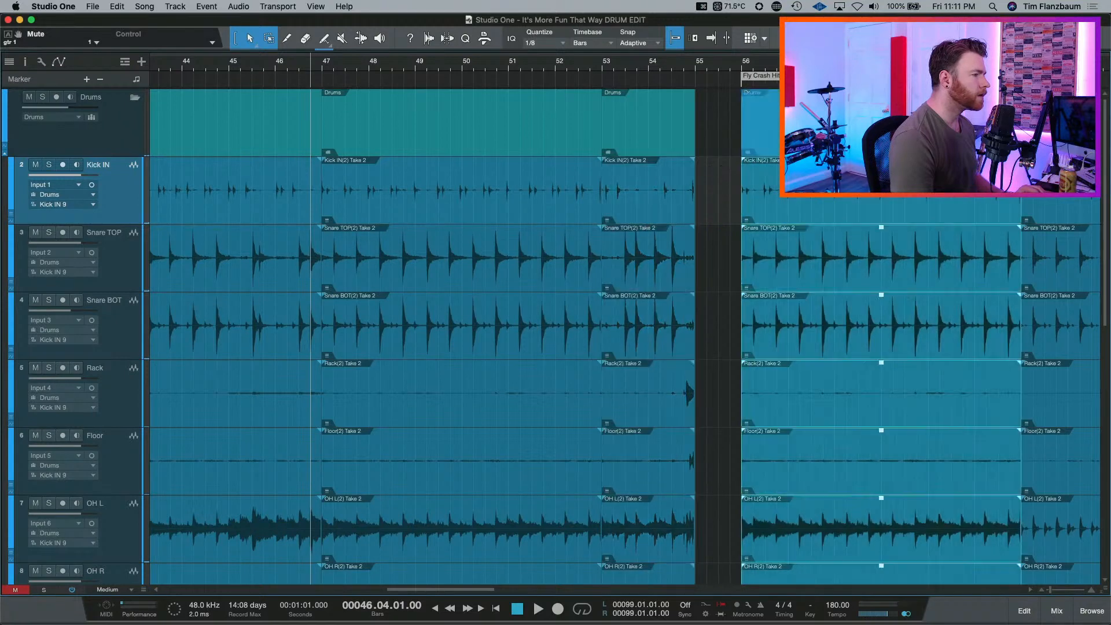
drag(756, 142, 755, 142)
drag(976, 200, 1021, 201)
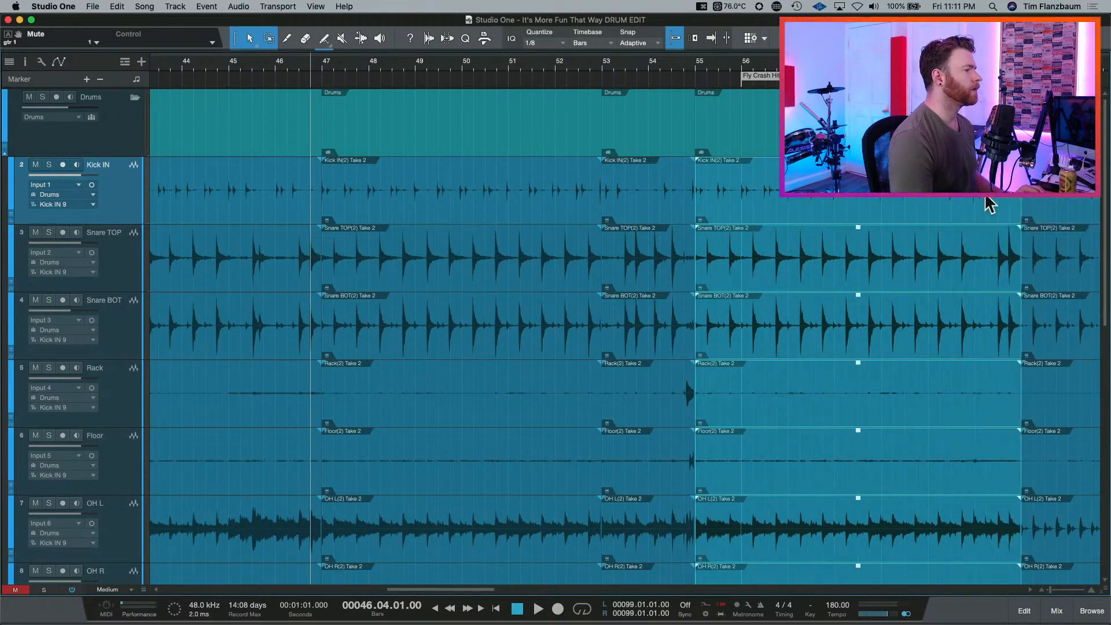
Audition the drums from about bar 51.4 up to the join at bar 55.
click(540, 60)
key(space)
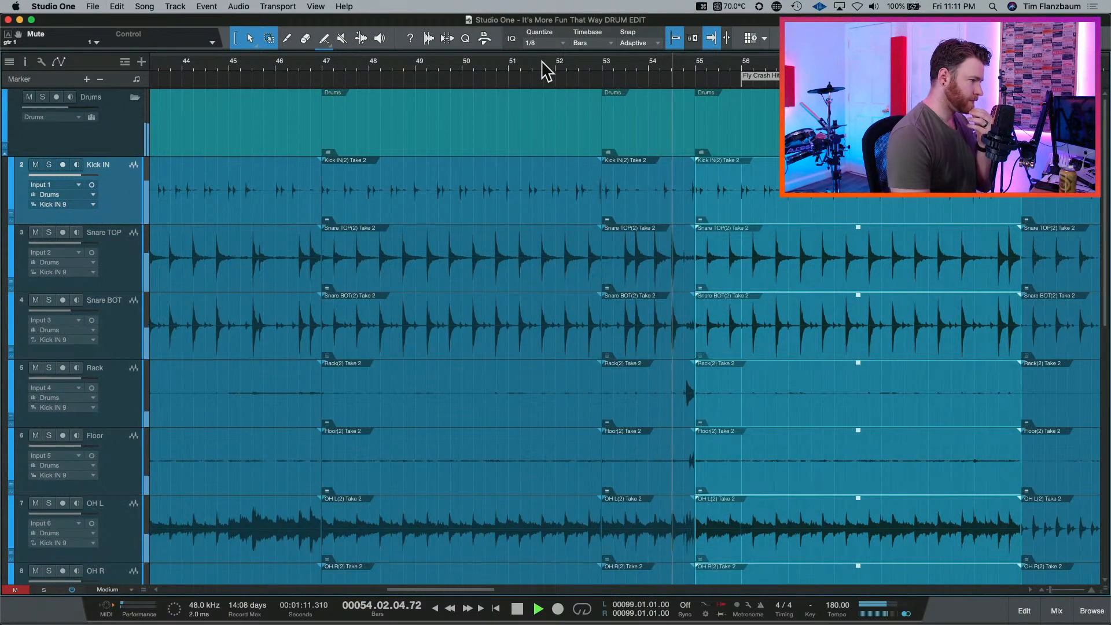
key(space)
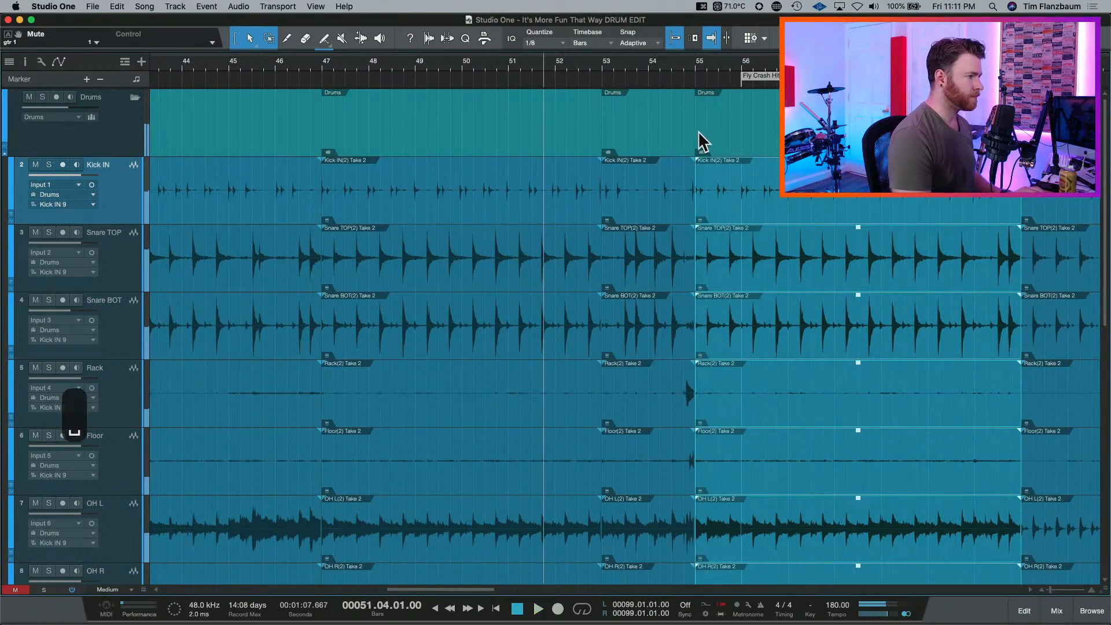
Move the join between the two drum sections from bar 55 to bar 56 and audition it from beat 54.4.
key(e)
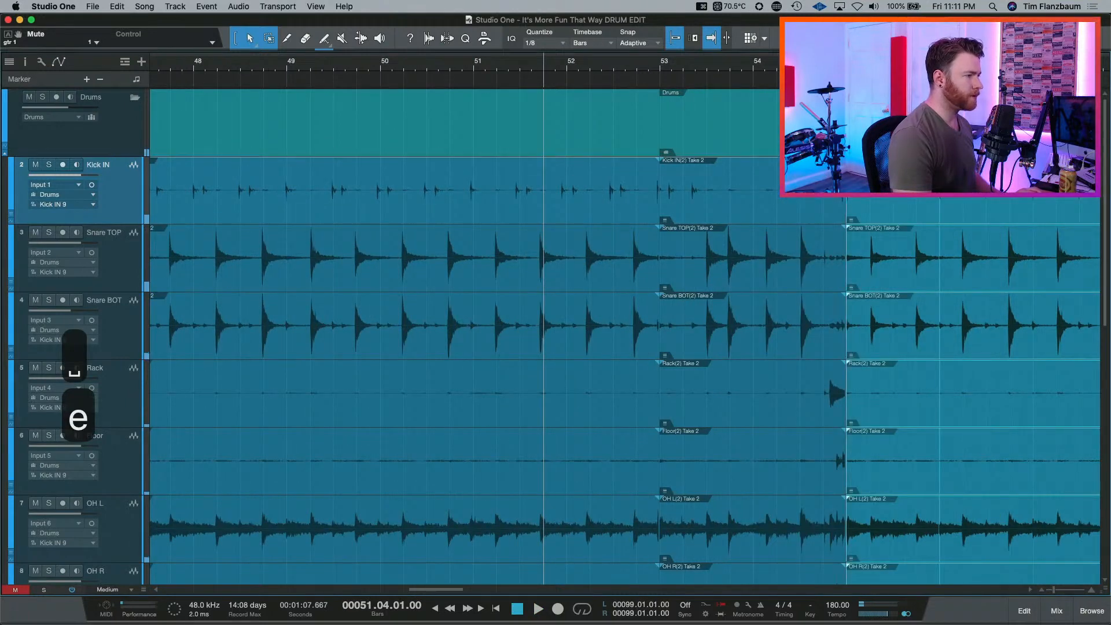
click(834, 67)
scroll(834, 144, right, 3)
key(shift+e)
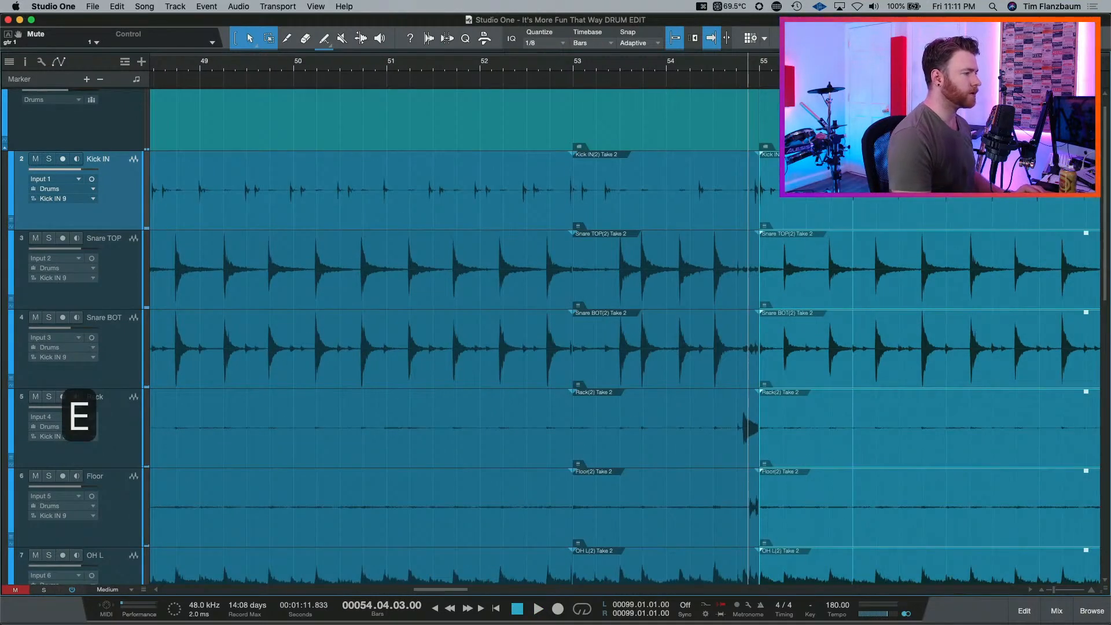
scroll(625, 335, up, 1)
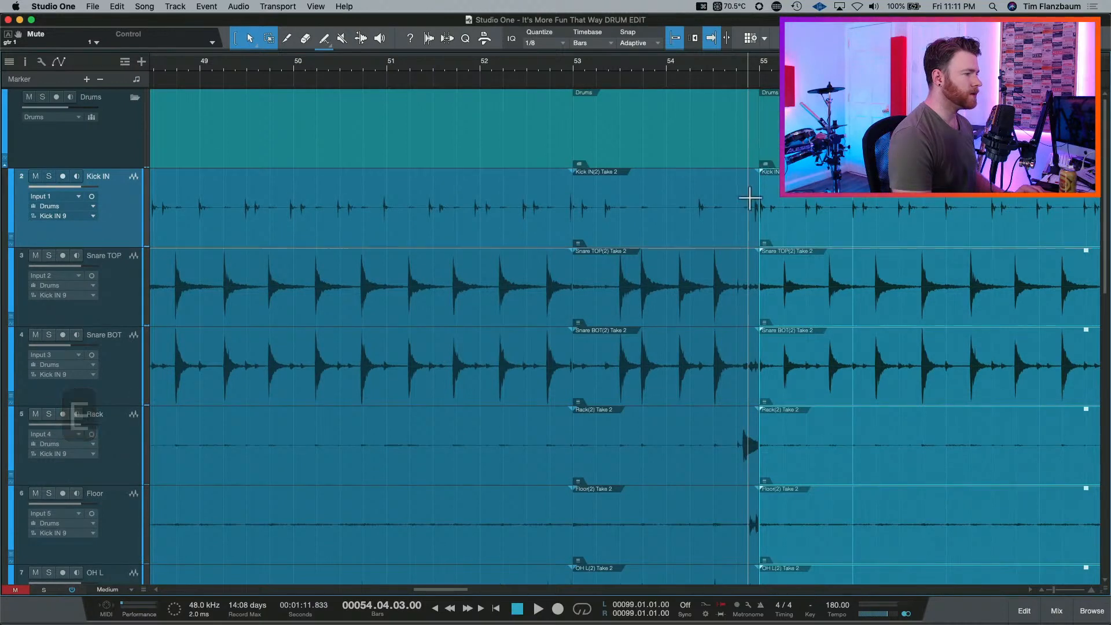
drag(761, 233, 852, 236)
key(space)
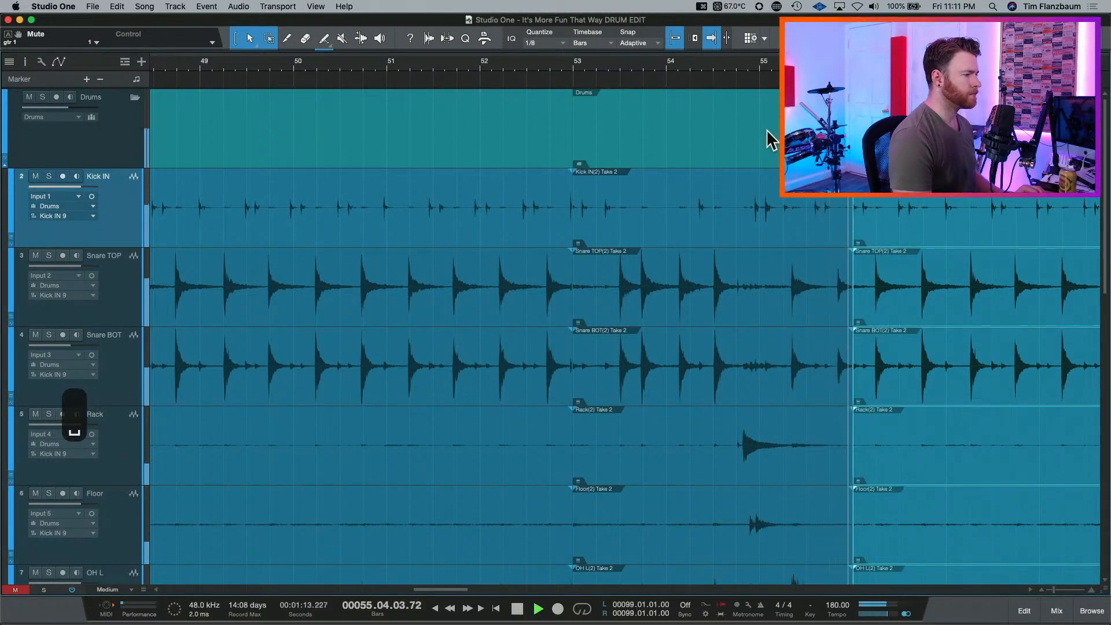
key(space)
Undo the join adjustments, the copied section and the deletion, bringing back the Take 1 drums between bars 56 and 62.
key(super+z)
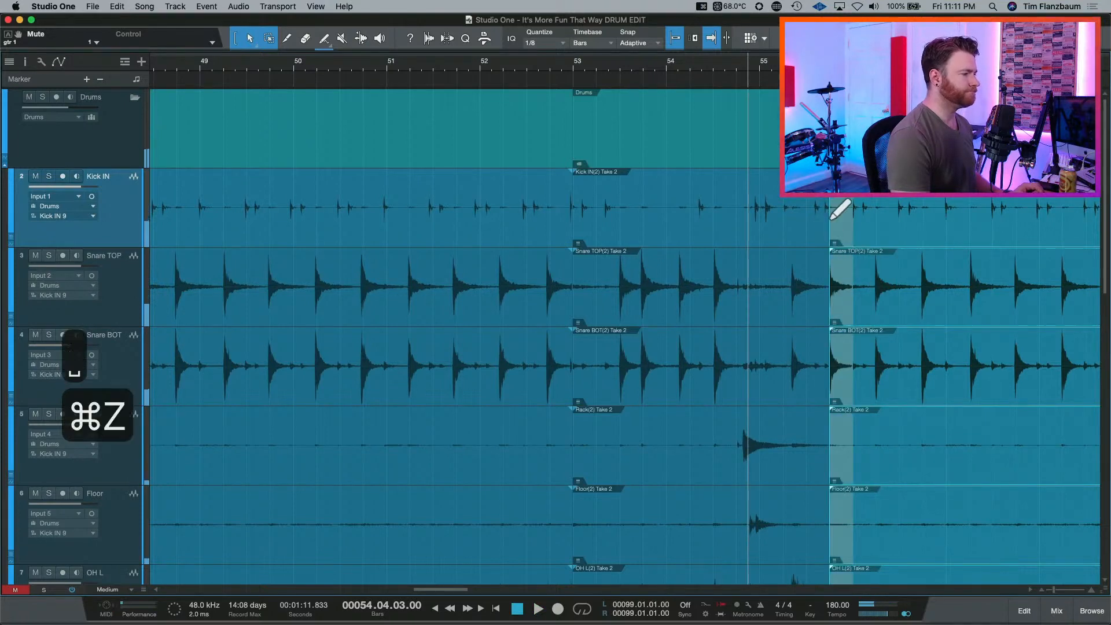
key(super+z)
key(super+z)
key(super+z)
key(super+z)
key(super+z)
key(super+z)
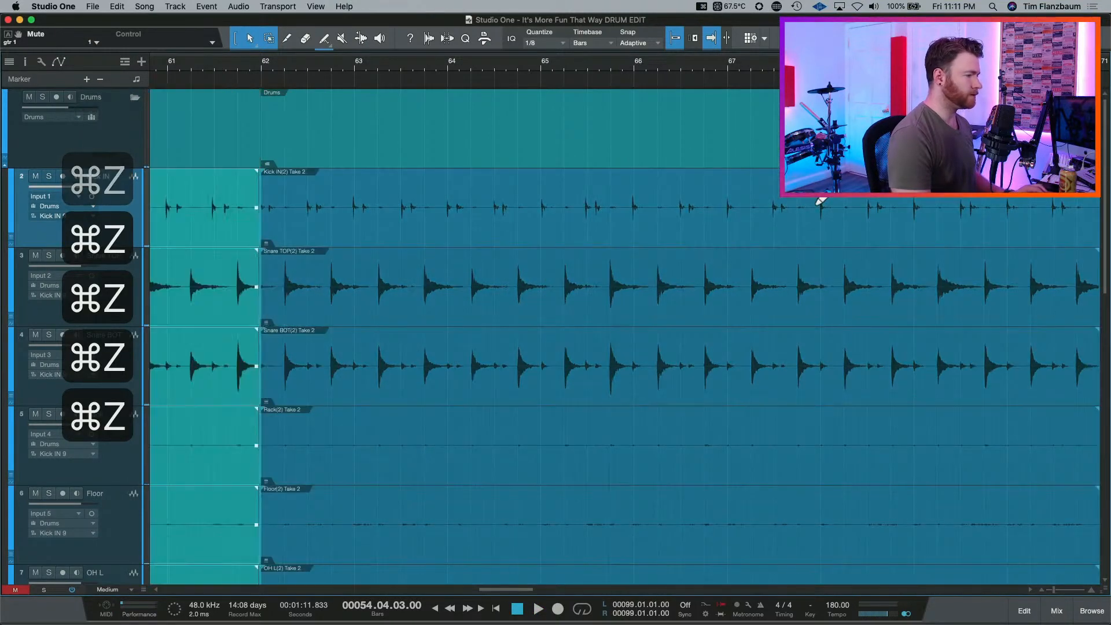
Inspect the crossfade just before bar 62 at the end of the Take 1 section up close and undo it.
key(w)
key(w)
key(w)
key(w)
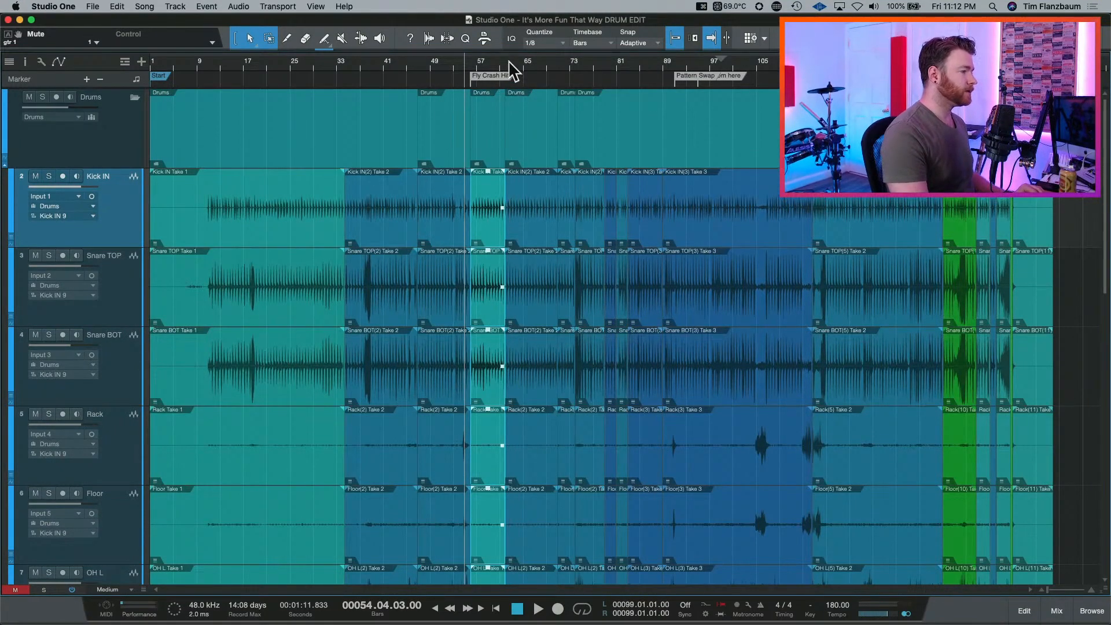
drag(504, 61, 534, 158)
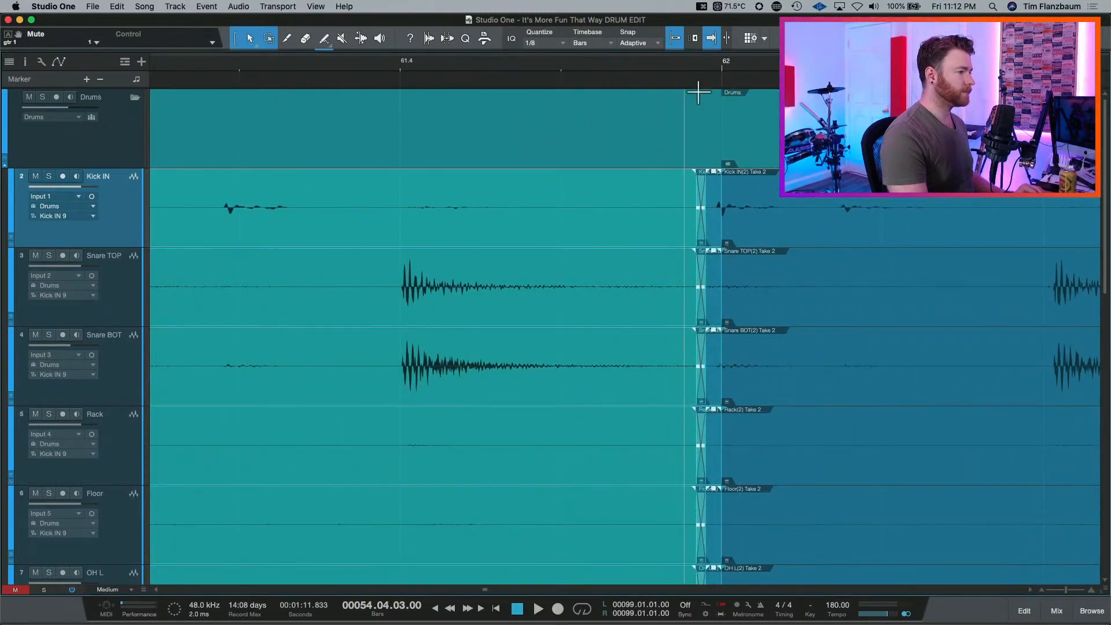
drag(722, 73, 724, 124)
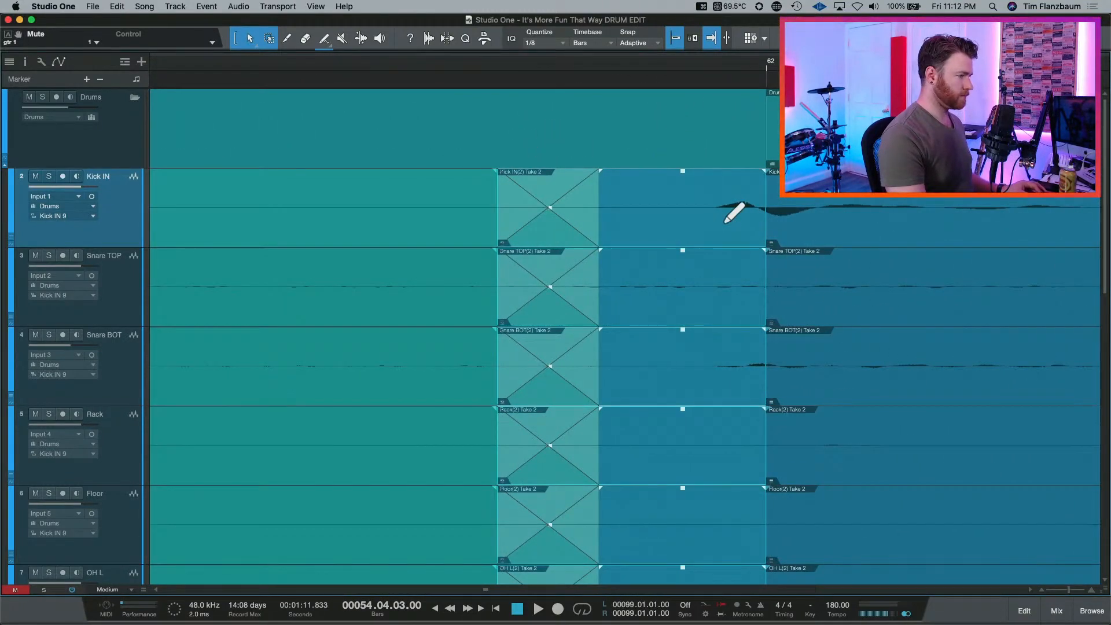
key(super+z)
key(w)
key(w)
key(w)
key(w)
key(w)
key(w)
key(w)
key(w)
key(w)
key(w)
key(w)
key(w)
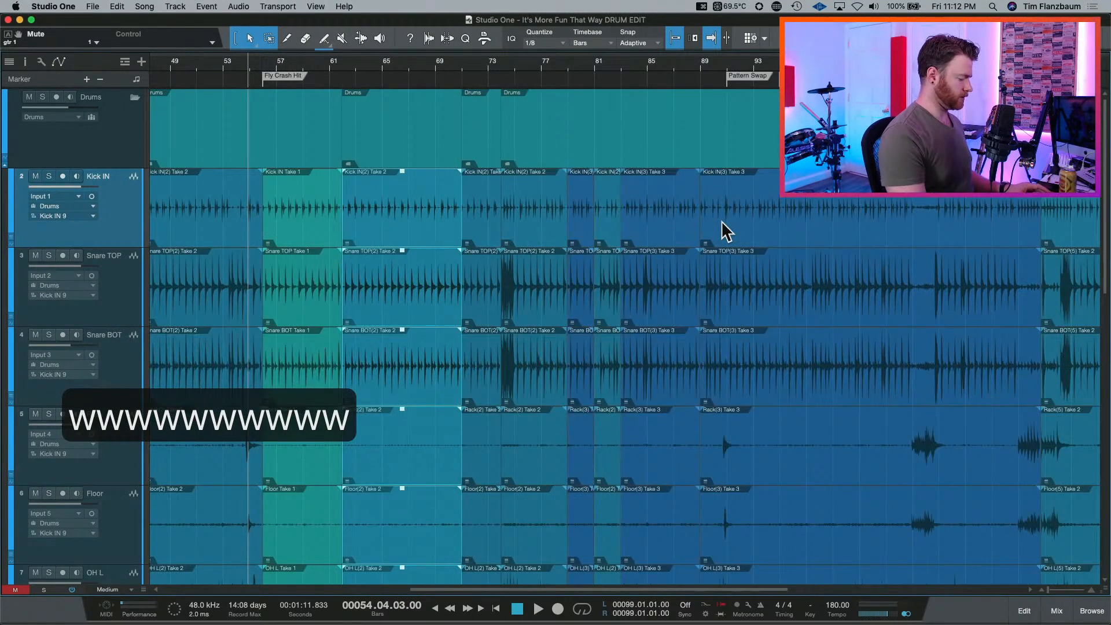
key(w)
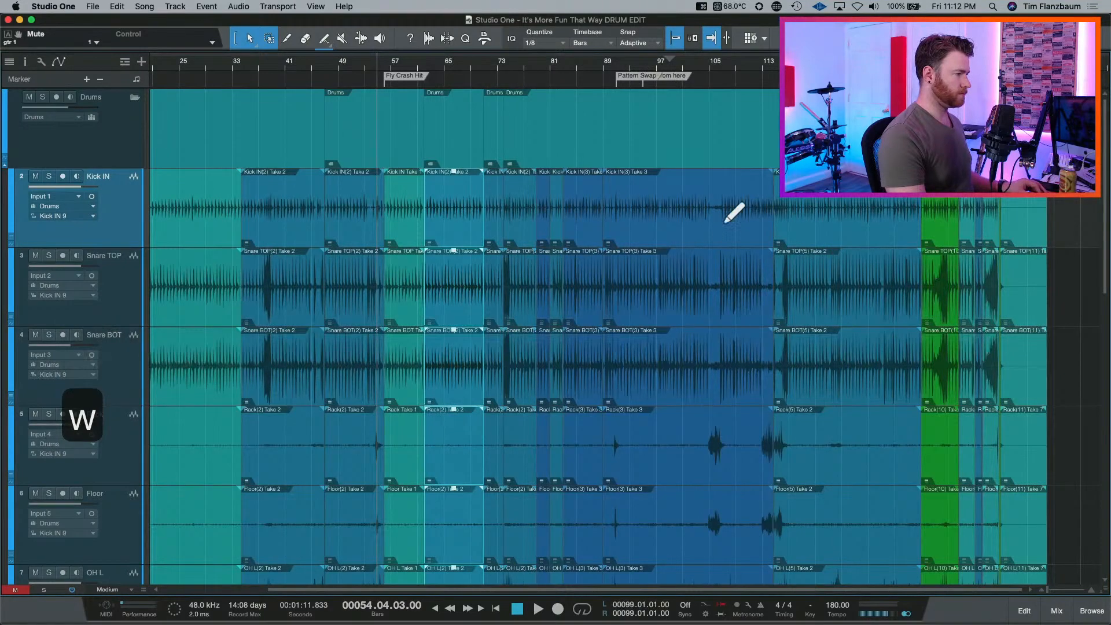
Undo the earlier drum splits at about bars 47, 62, 74 and 71.
key(super+z)
key(super+z)
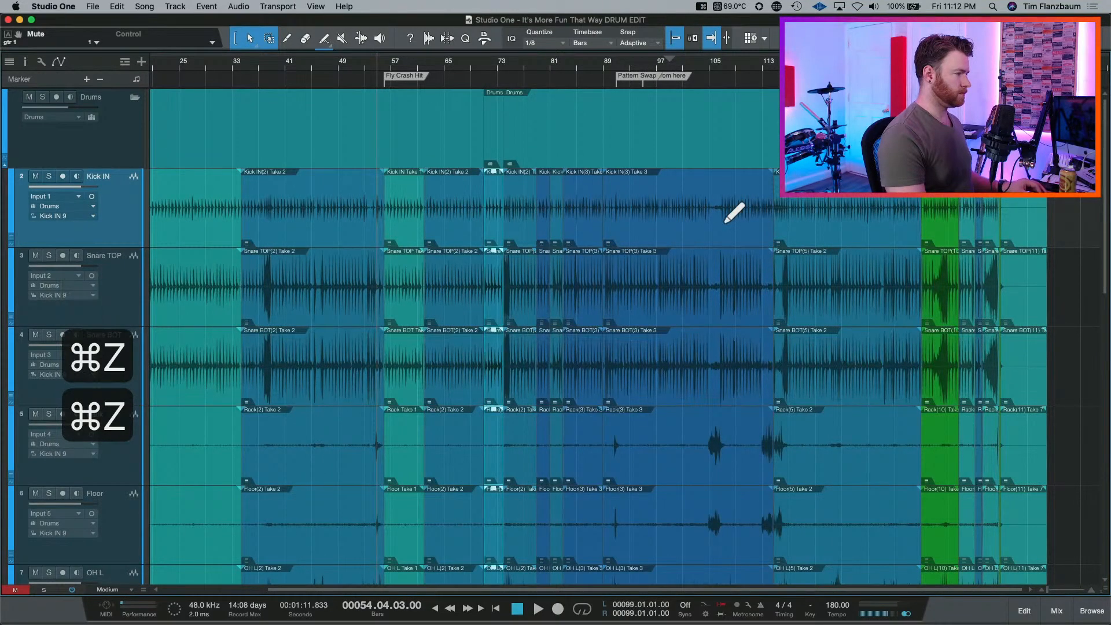
key(super+z)
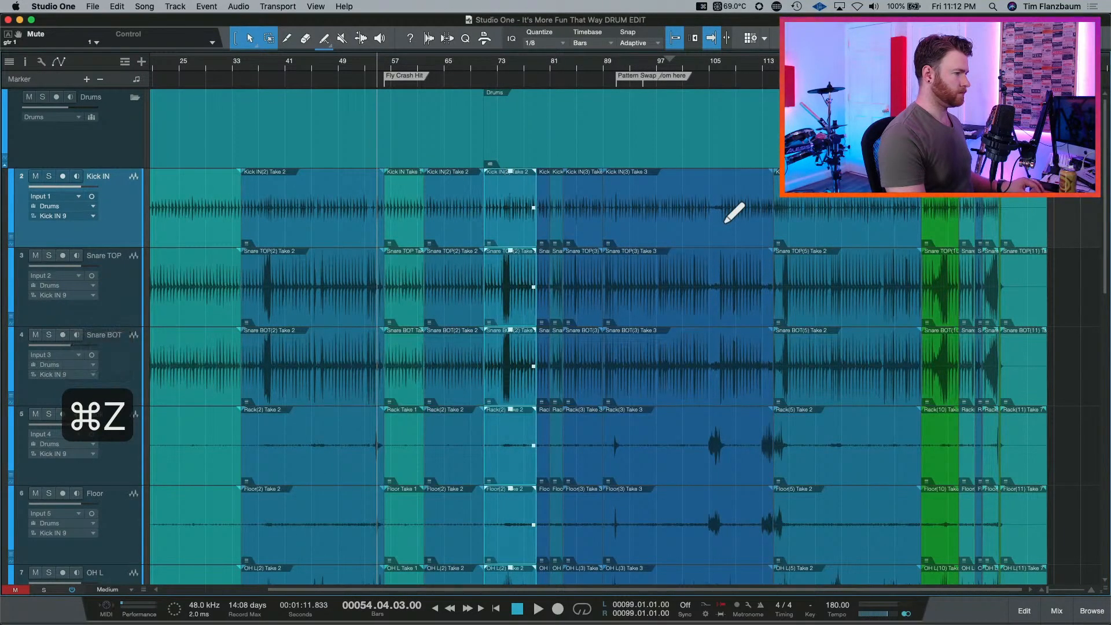
key(super+z)
key(shift+super+z)
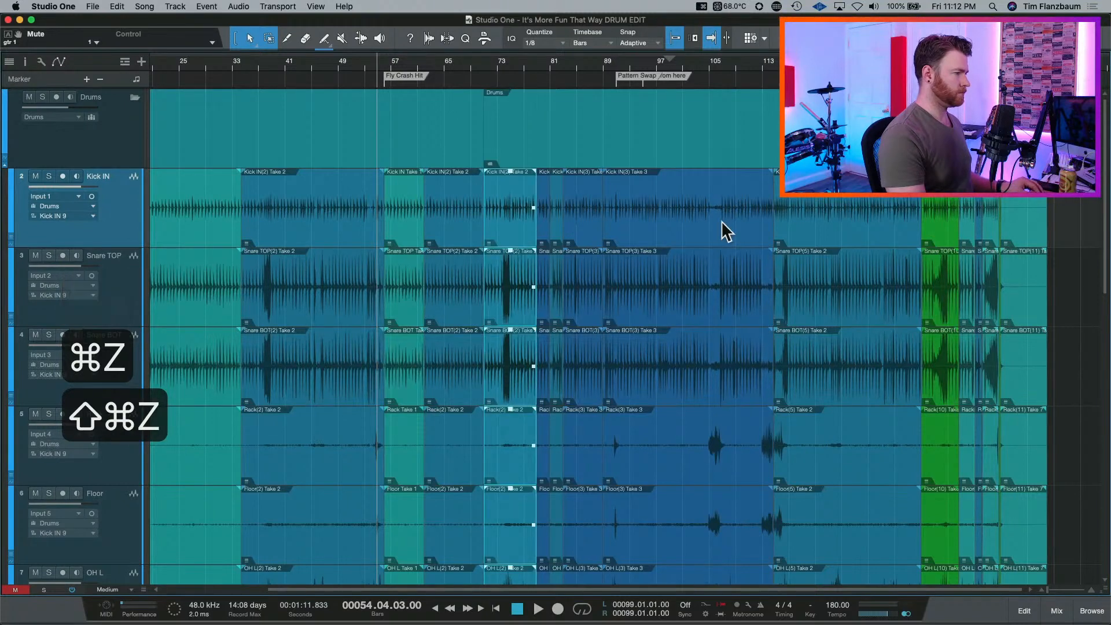
key(super+z)
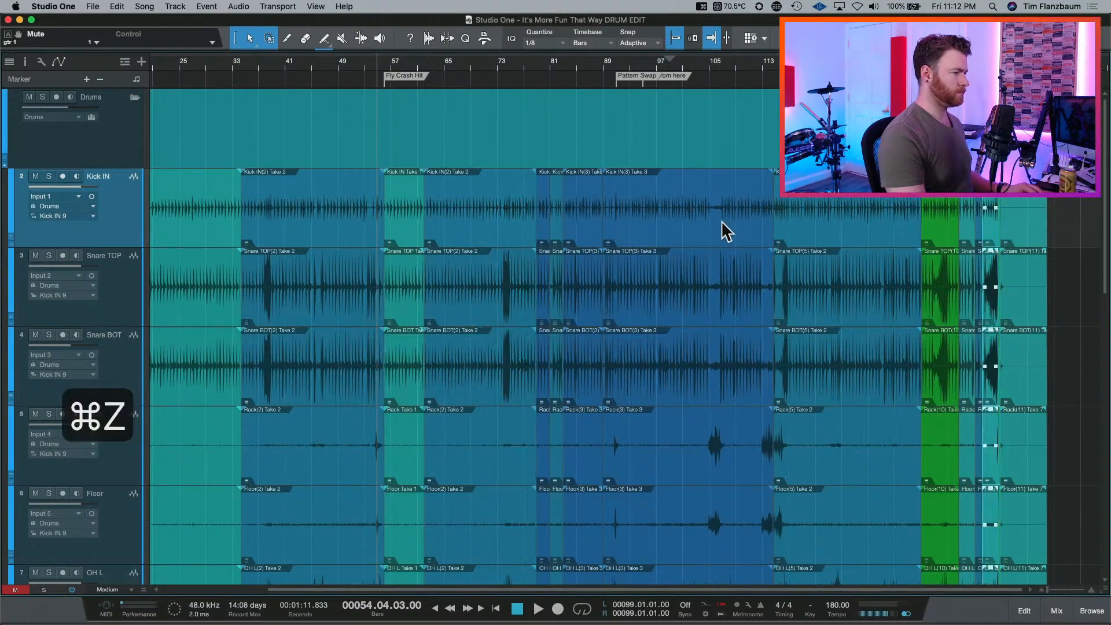
Audition the end of the song from bar 148 across the short Take 6 patch before the final hit.
click(995, 62)
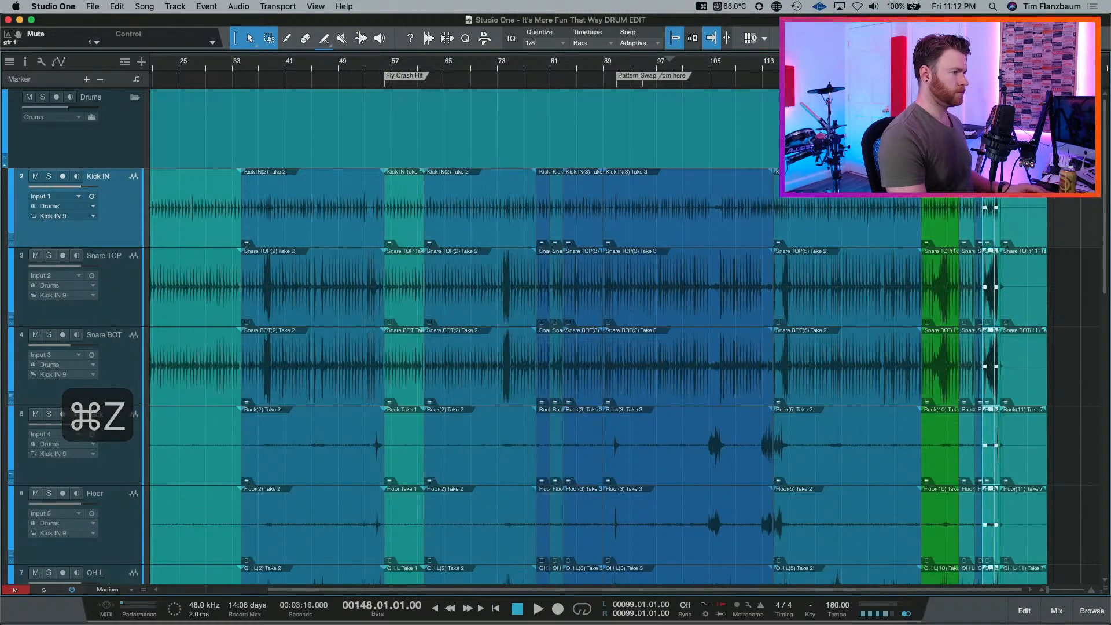
key(e)
key(e)
key(e)
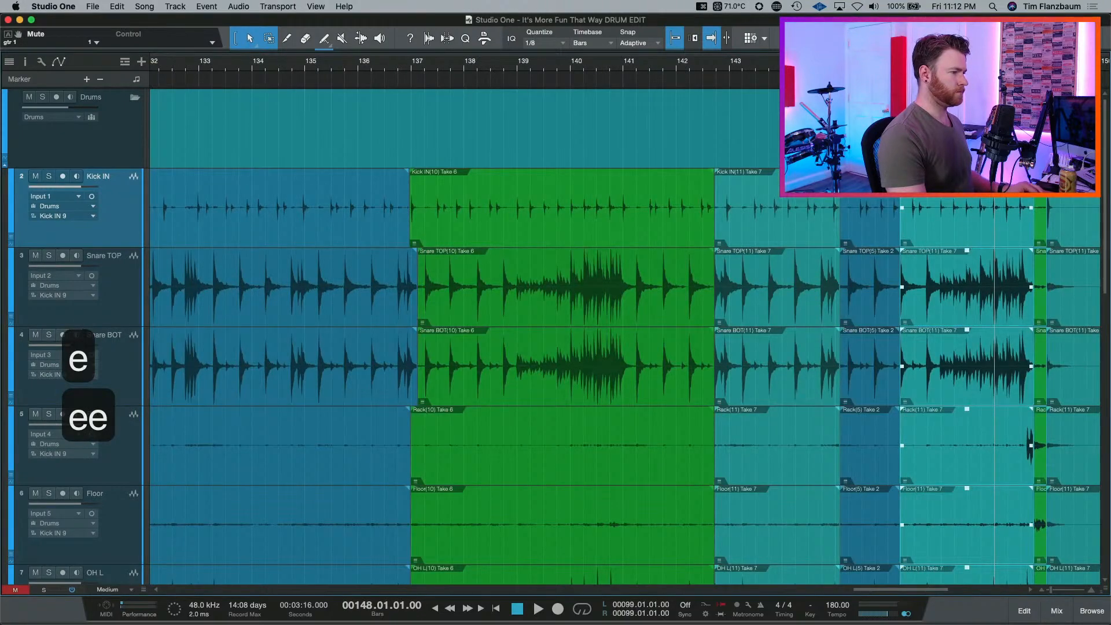
key(space)
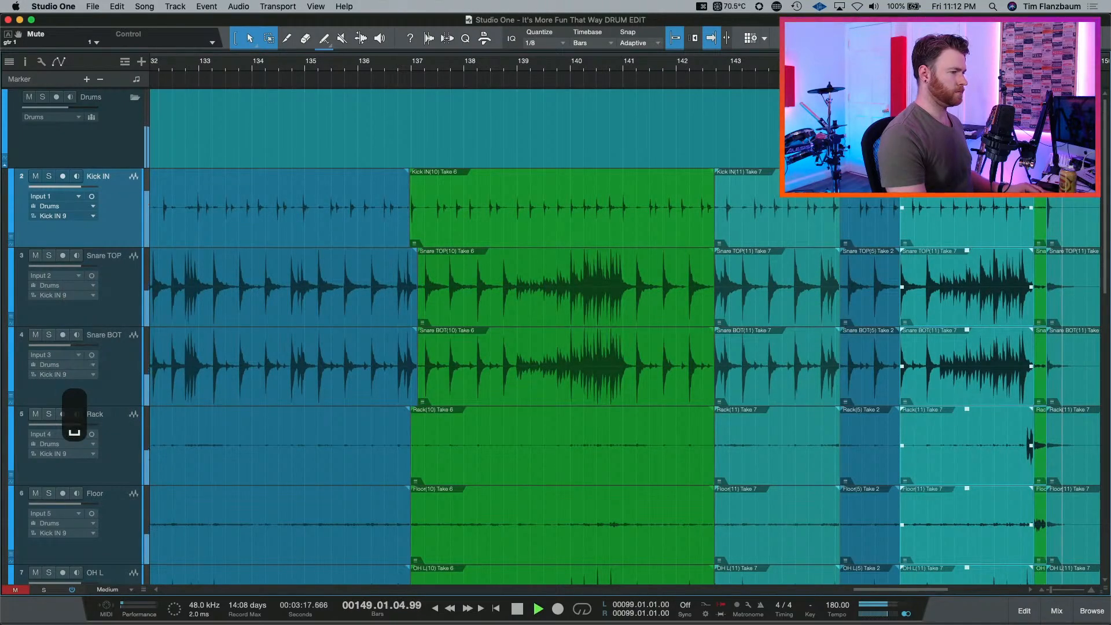
key(space)
Examine the Take 6 patch at beat 148.4 up close, and undo and redo the last change to its end.
key(e)
key(e)
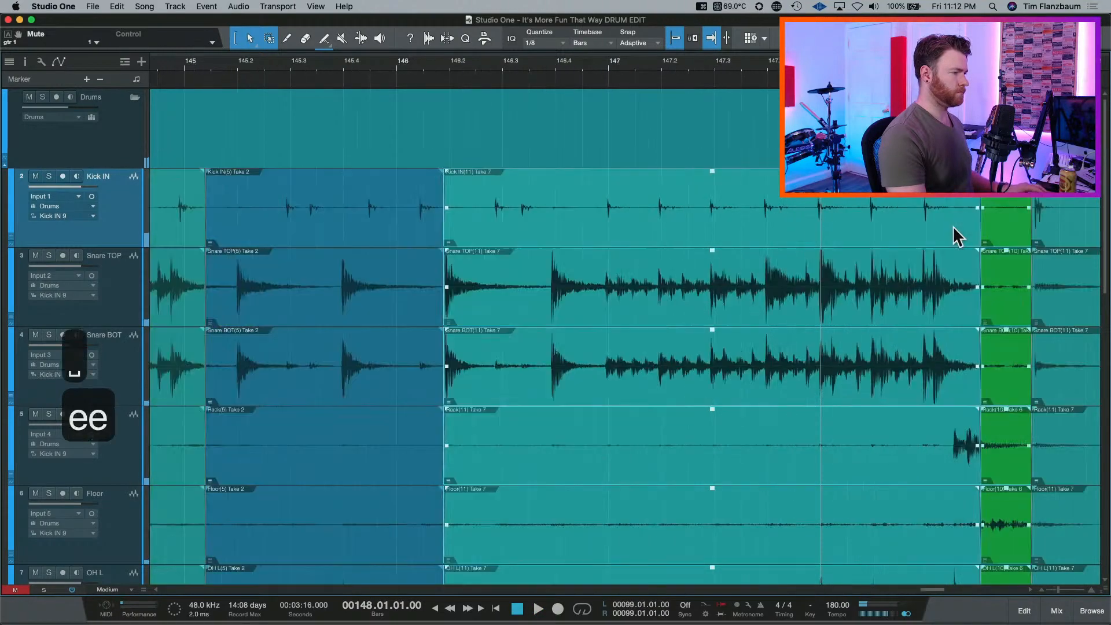
key(e)
key(e)
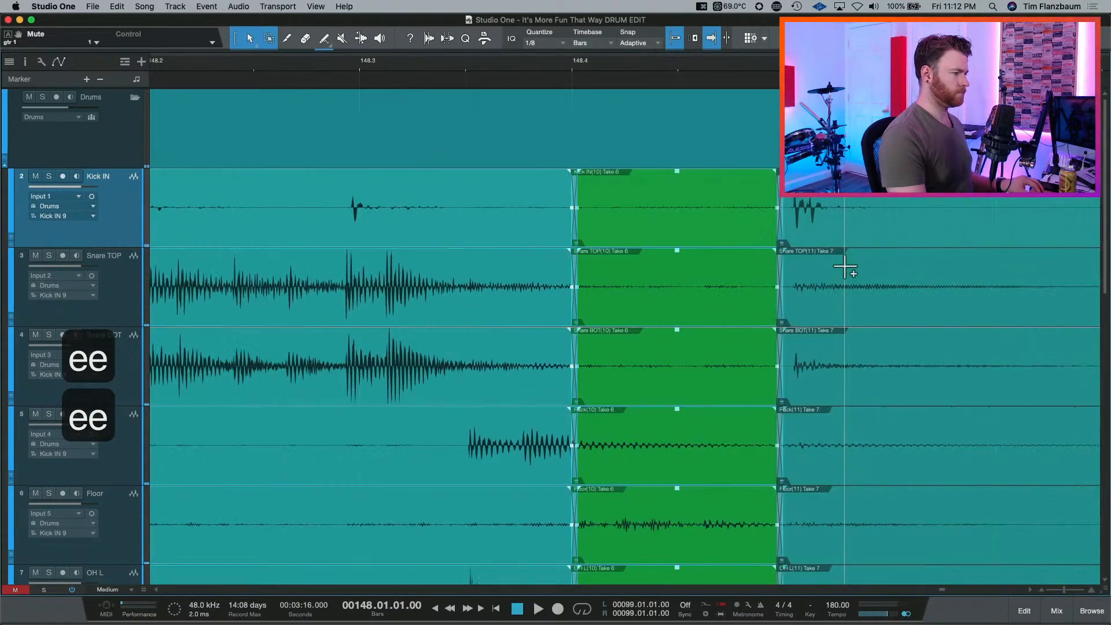
key(super+z)
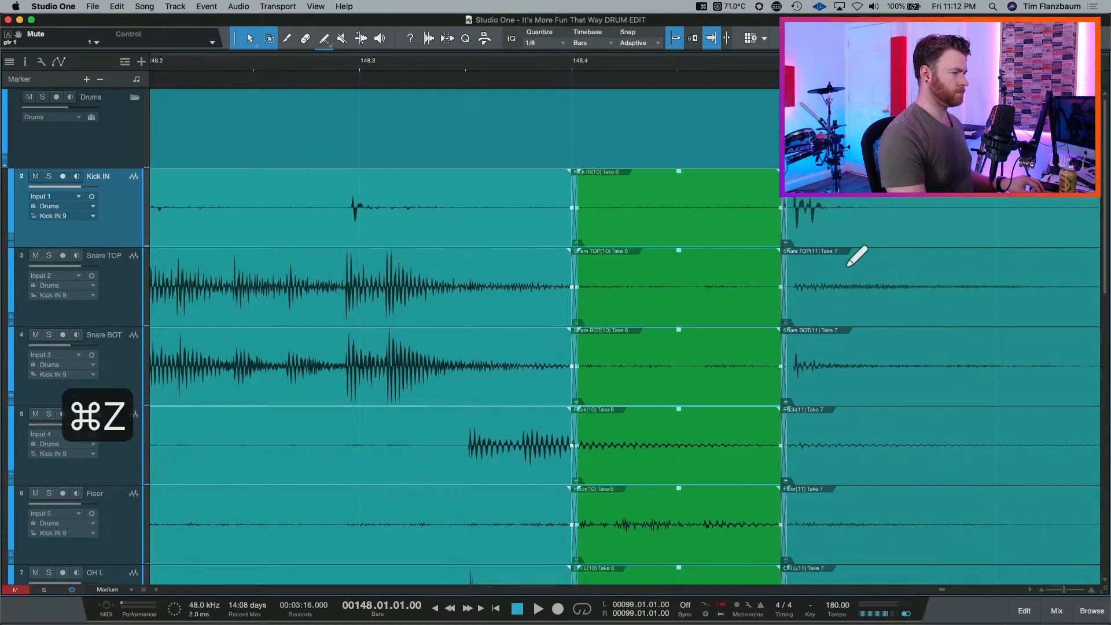
key(shift+super+z)
Split the silent tail of the Take 7 drums at about 151.2 and crossfade the two parts across all tracks.
key(w)
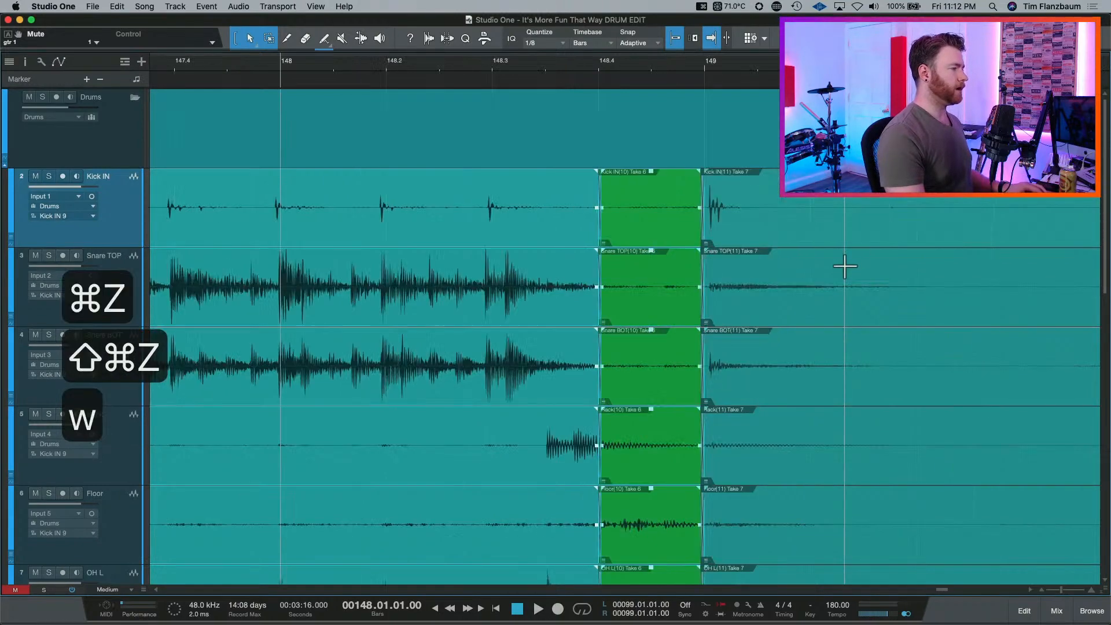
key(w)
key(w)
key(w)
key(w)
key(w)
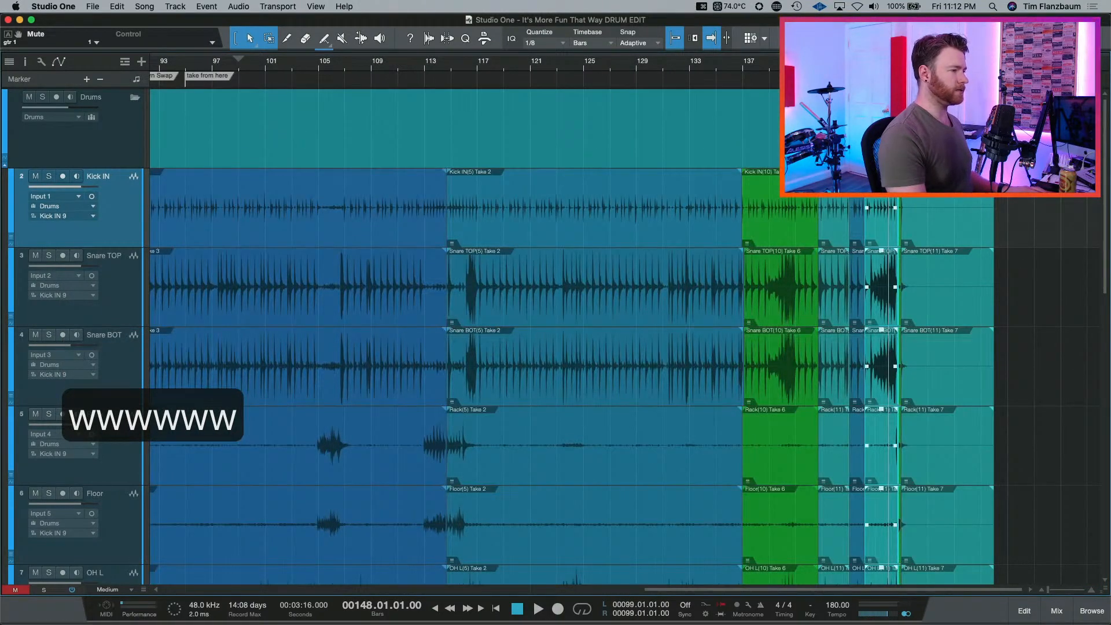
scroll(938, 62, up, 5)
double_click(715, 188)
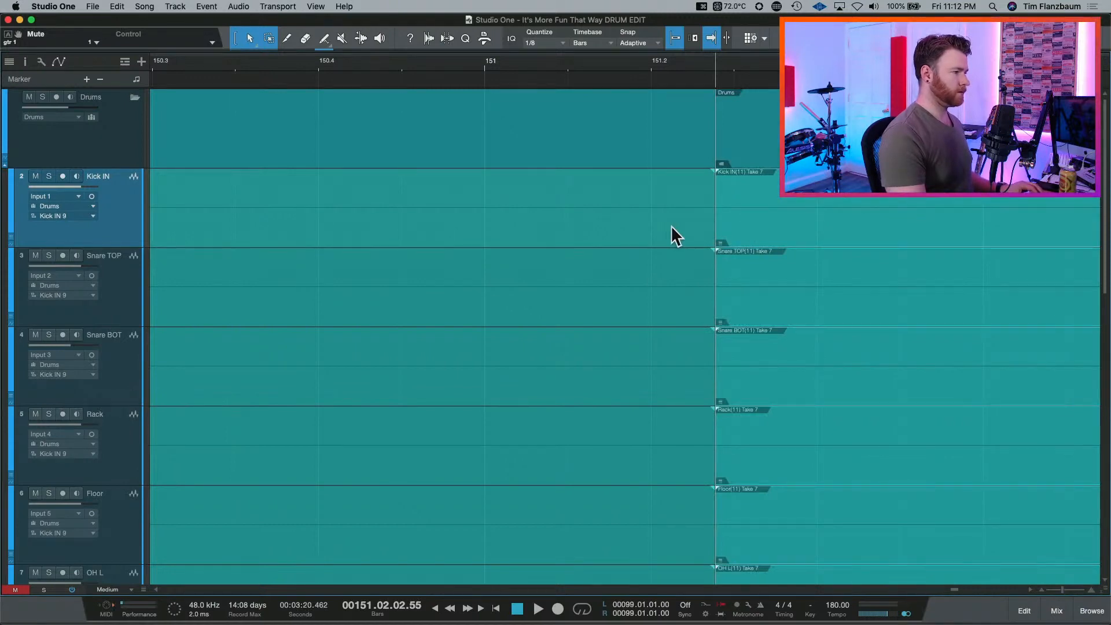
key(x)
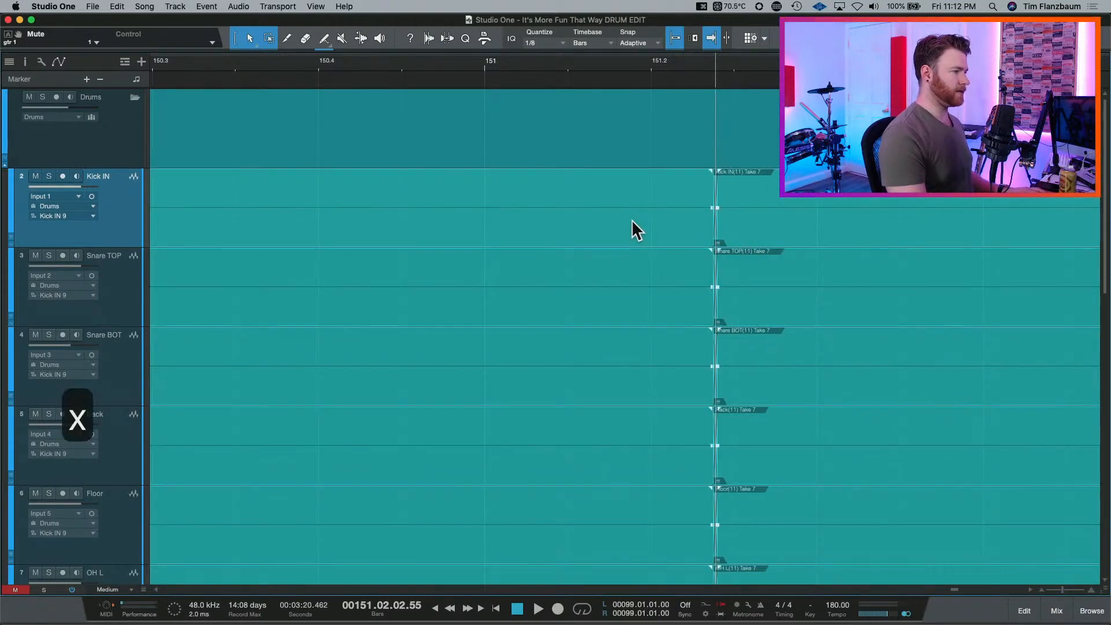
Bend the crossfade at about 151.2 upward from a linear to a logarithmic curve on all drum tracks.
drag(718, 66, 712, 141)
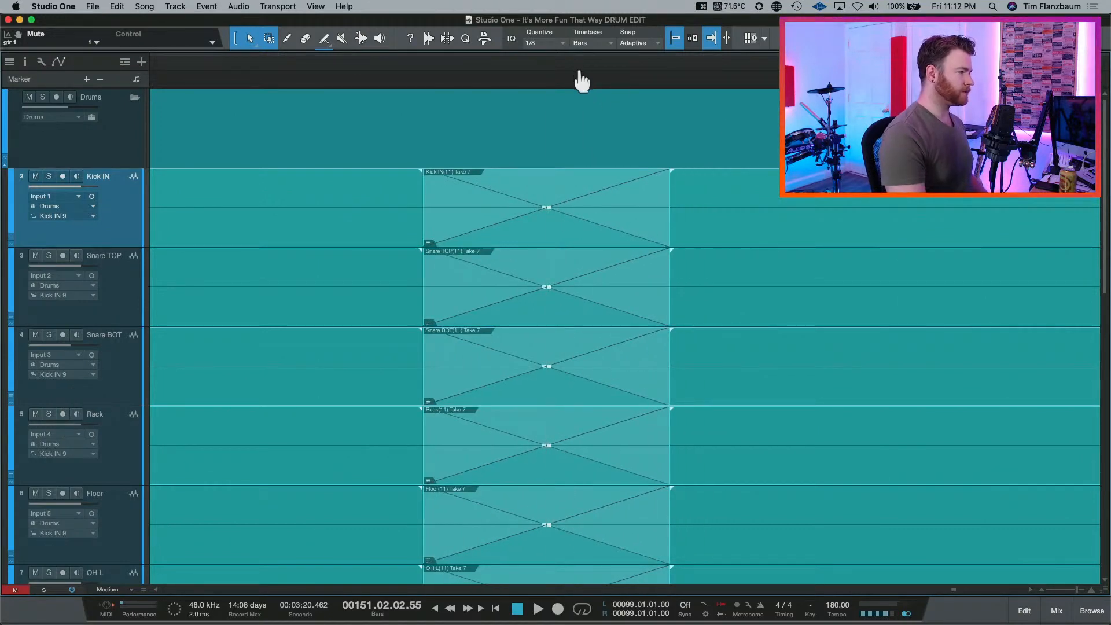
scroll(578, 79, down, 5)
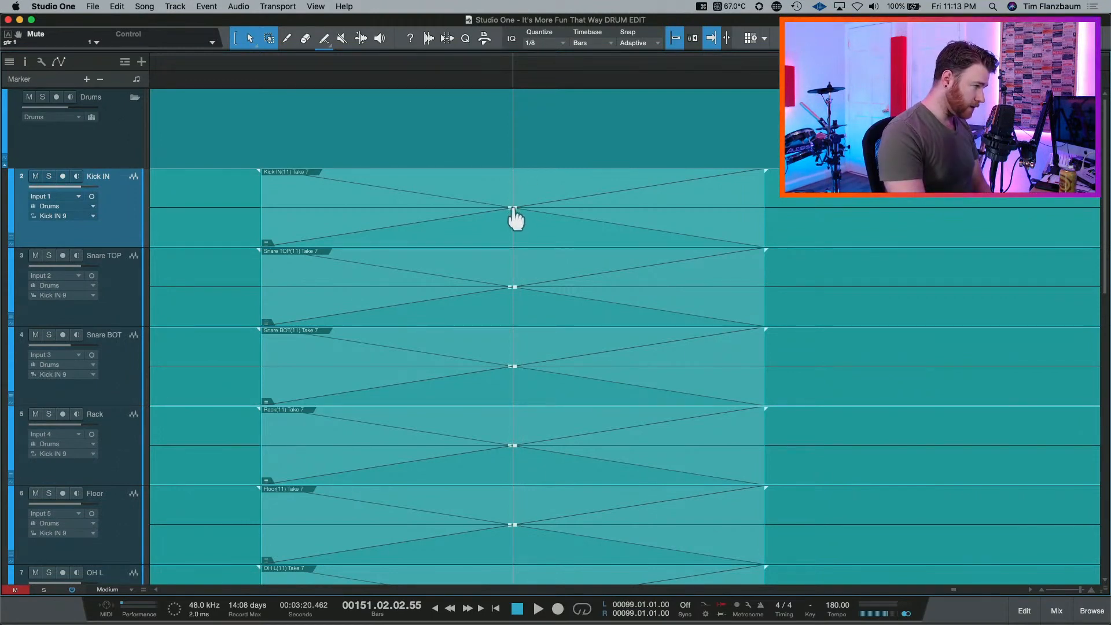
drag(514, 218, 518, 208)
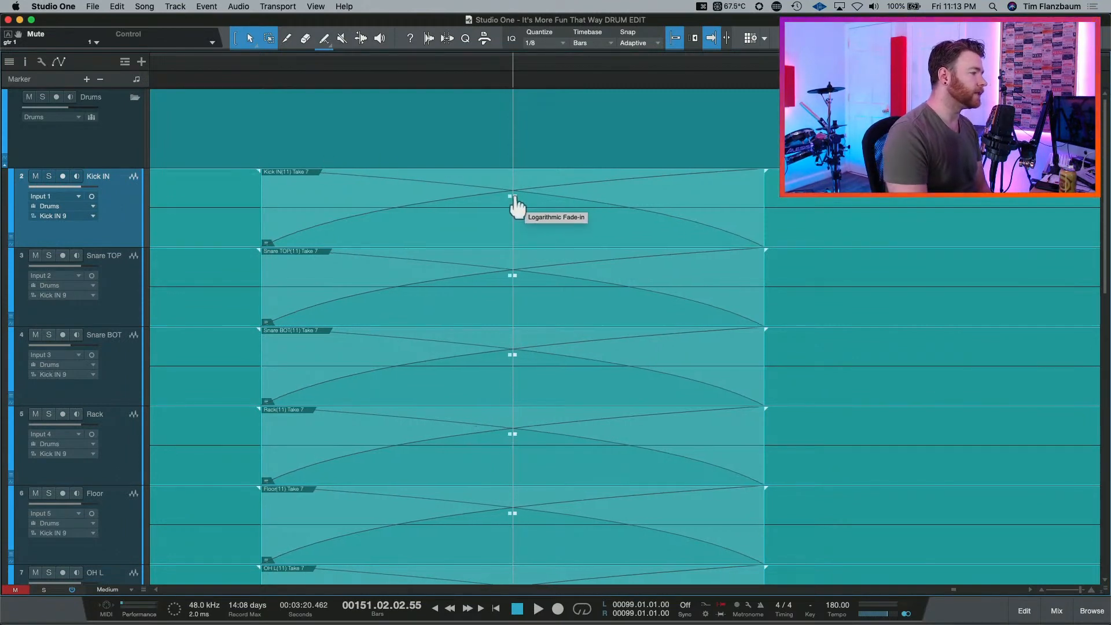
Flatten the crossfade at about 151.2 back to a straight linear curve on all drum tracks.
mouse_move(516, 200)
mouse_down()
mouse_move(518, 210)
mouse_move(518, 196)
mouse_up()
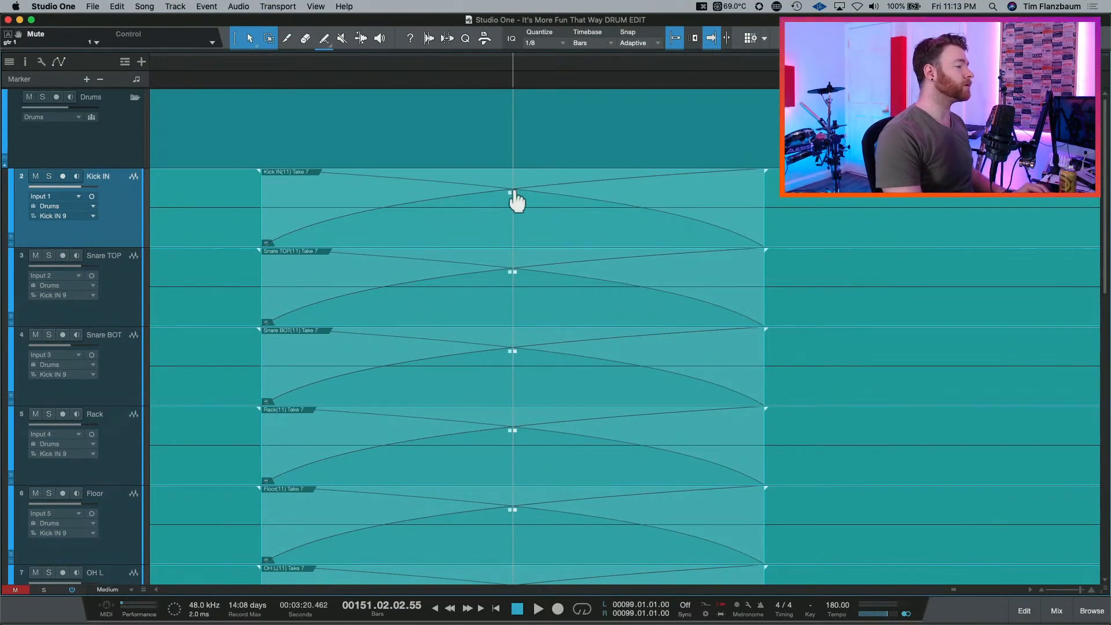
drag(517, 201, 513, 213)
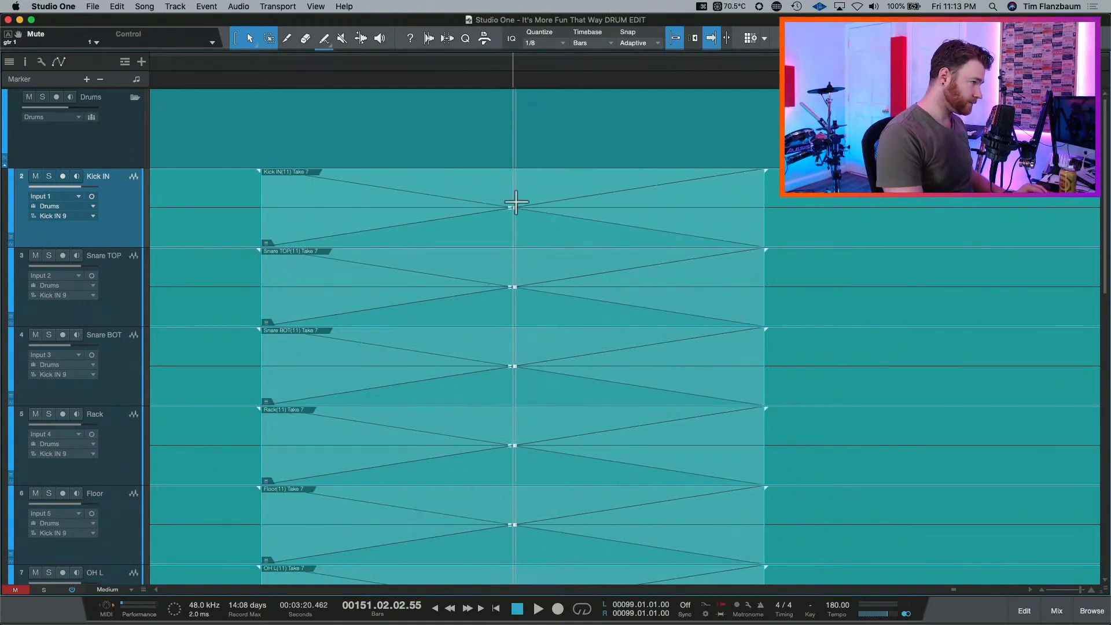
key(w)
key(w)
key(w)
key(w)
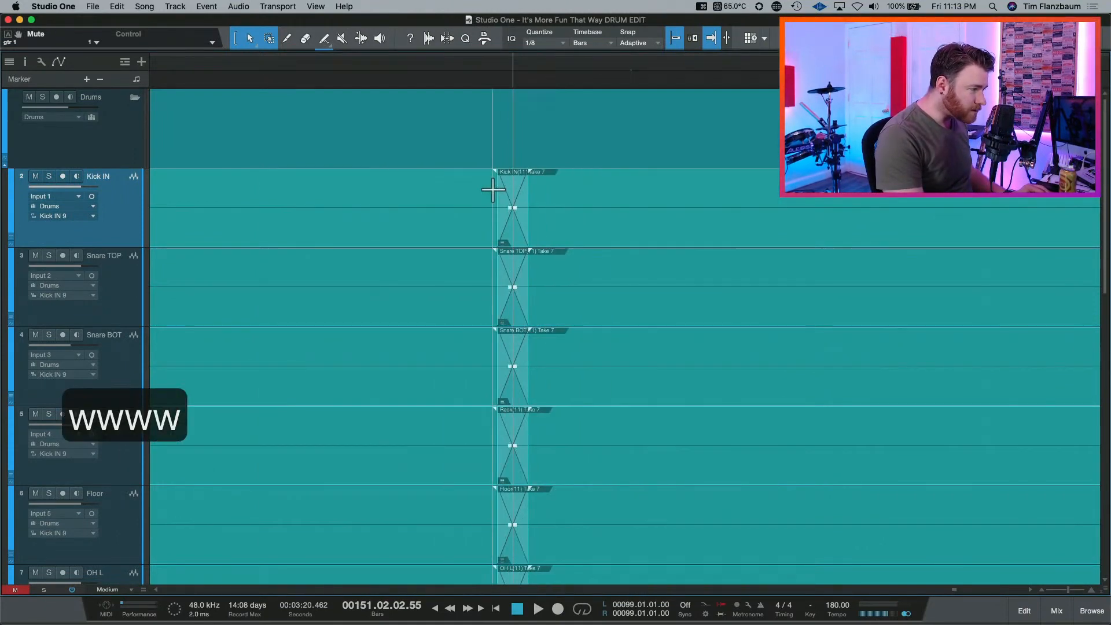
drag(513, 287, 515, 288)
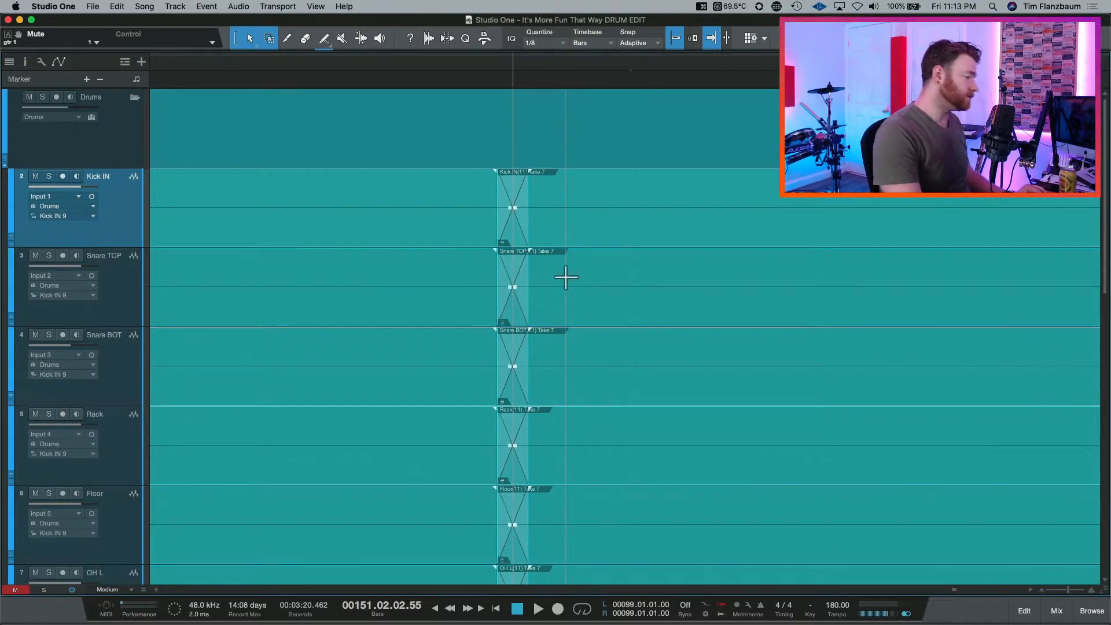
Undo the curve changes, the crossfade and the split in the silent Take 7 tail at about 151.2.
key(super+z)
key(super+z)
key(super+z)
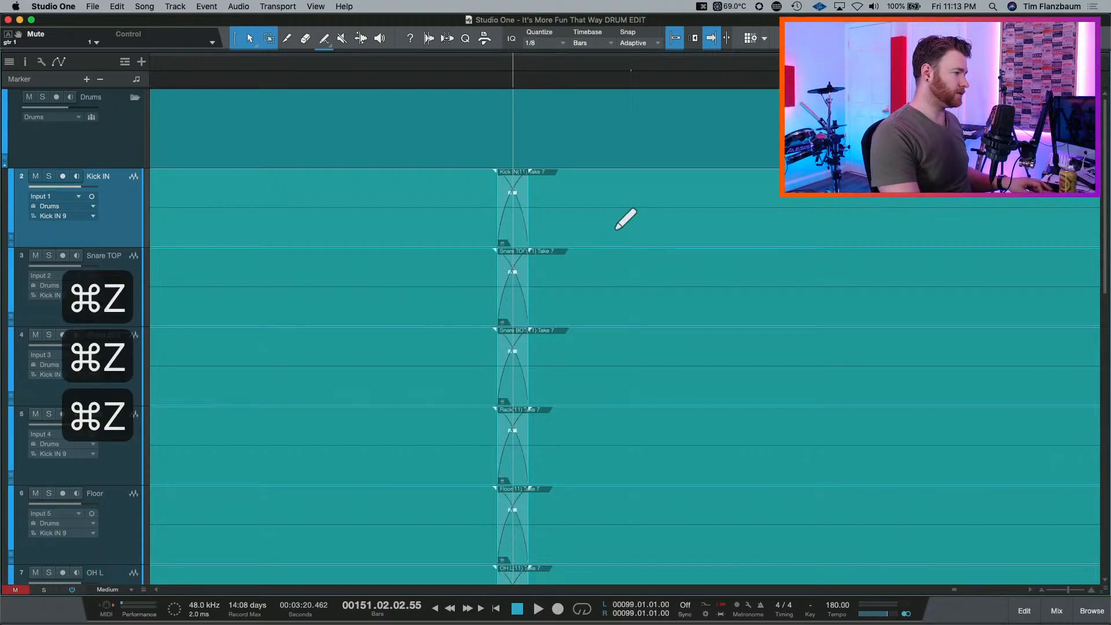
key(super+z)
key(super+z)
key(super+z)
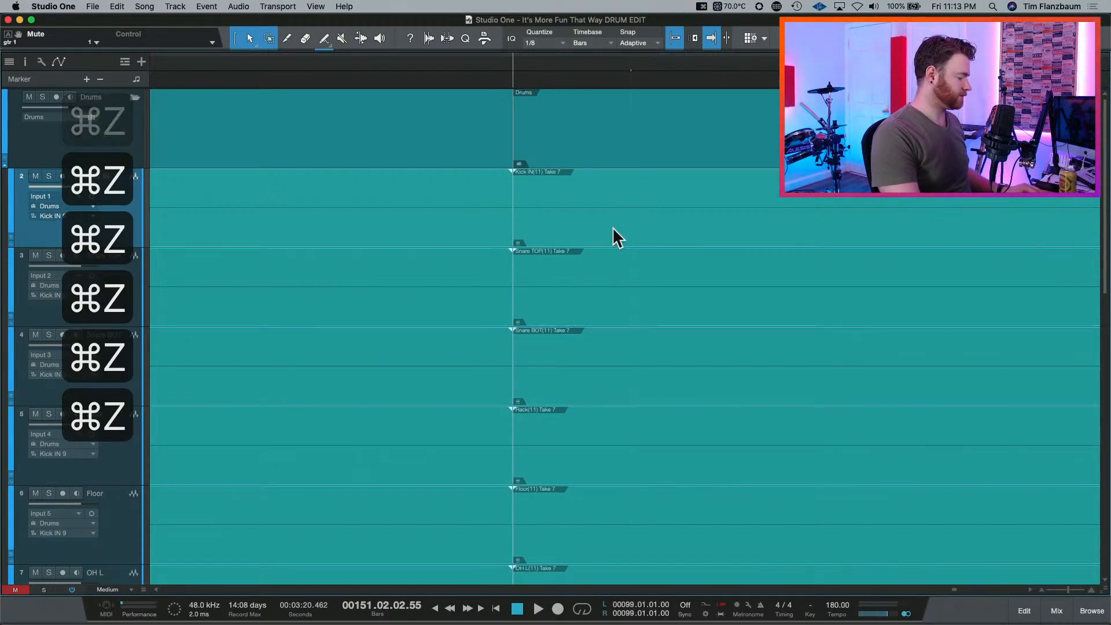
Select all drum events and bend their crossfades upward to logarithmic curves from the join just before 114.4.
key(w)
key(w)
key(w)
key(w)
key(w)
key(w)
key(w)
key(w)
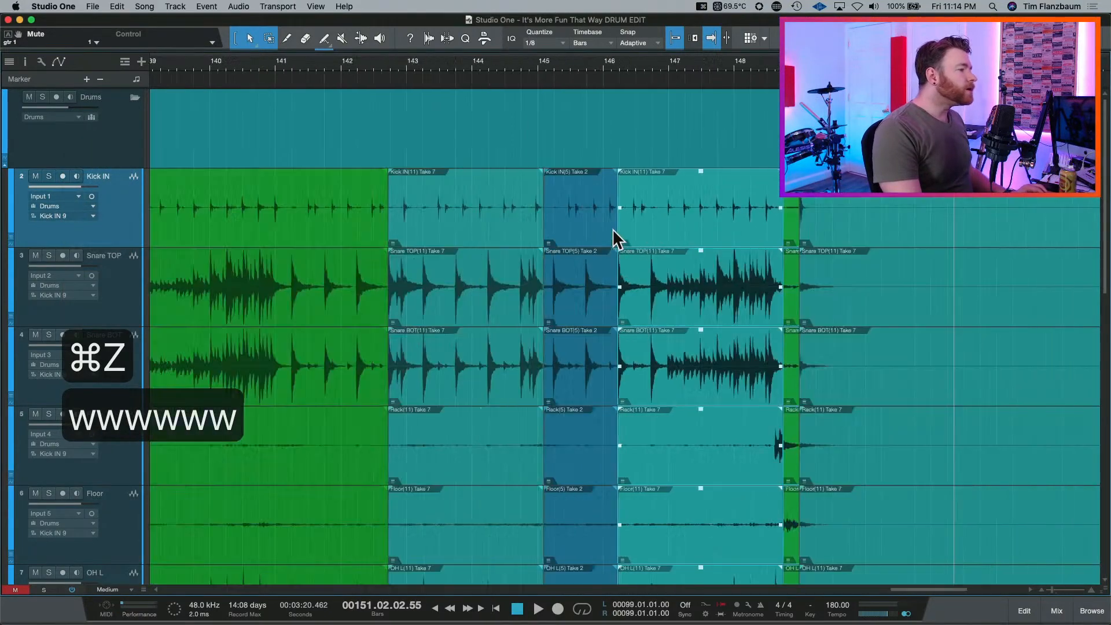
key(w)
key(w)
key(w)
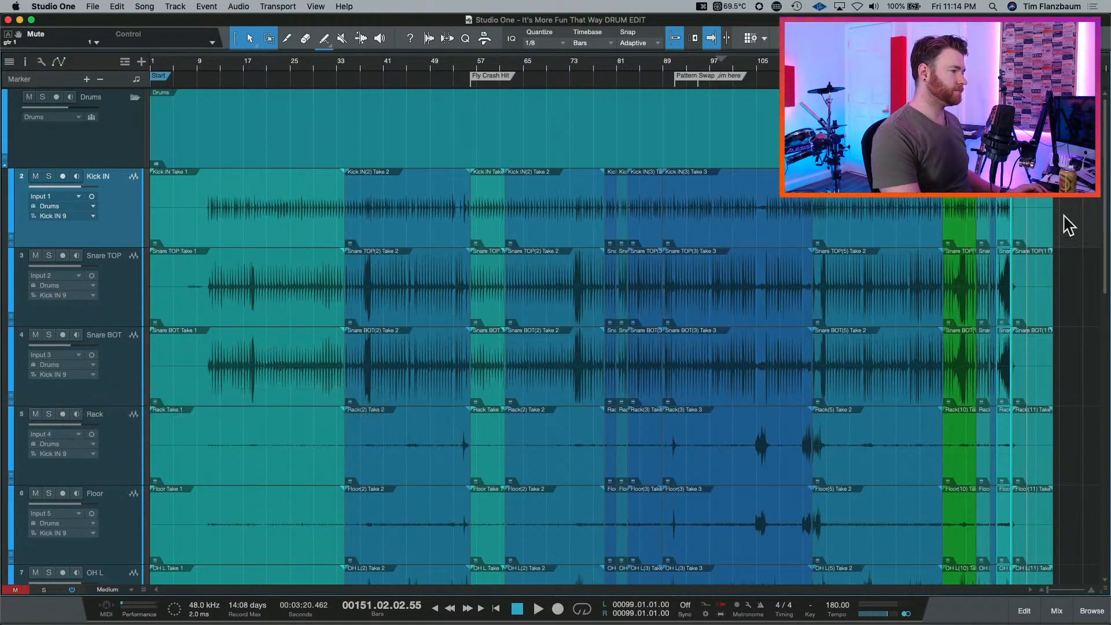
key(super+a)
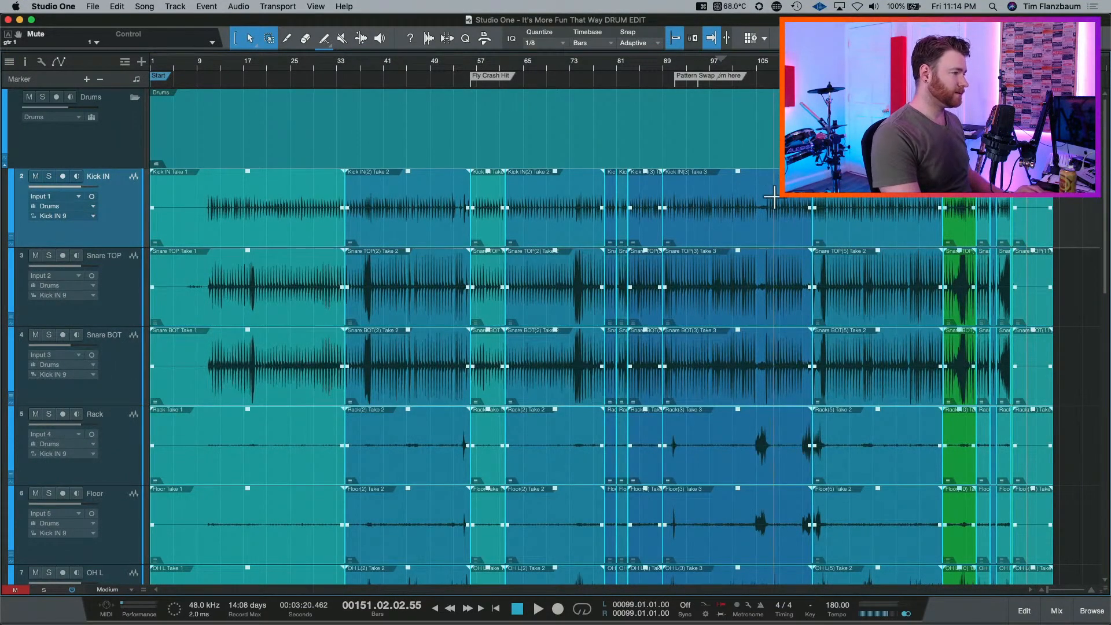
drag(819, 62, 817, 136)
drag(701, 65, 690, 139)
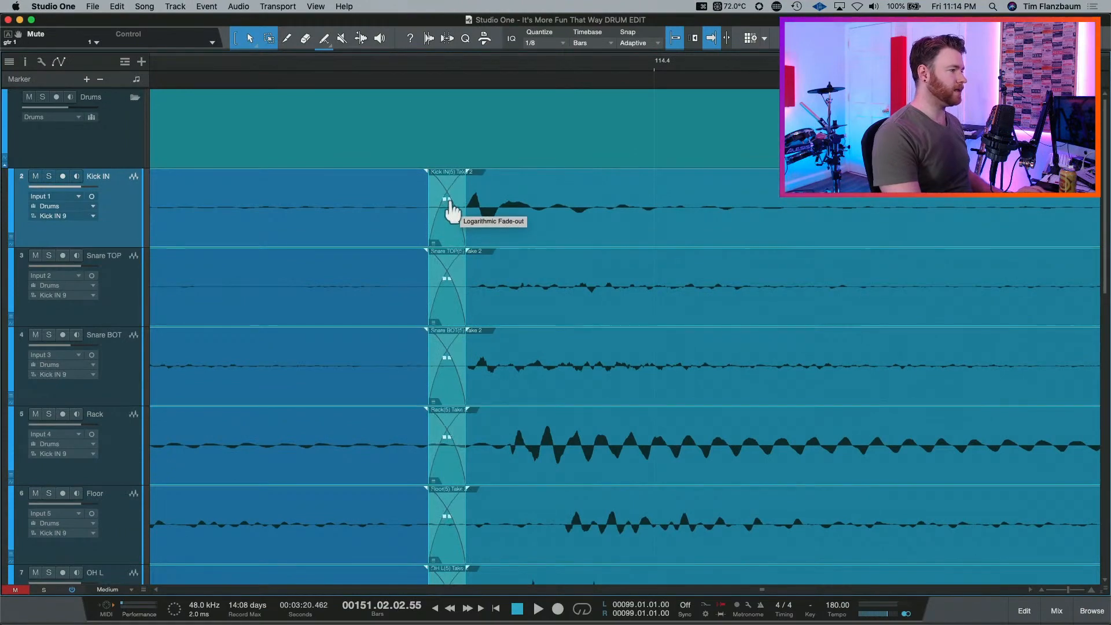
Examine the crossfade curves at the joins before 114.4 and at bar 89.
key(w)
key(w)
key(w)
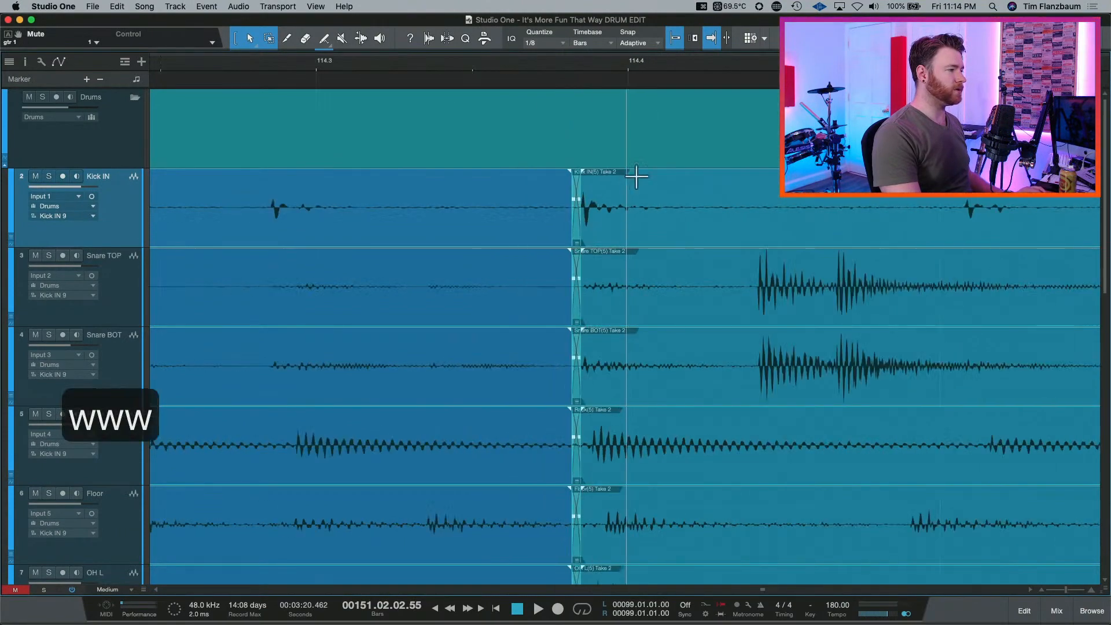
key(w)
key(w)
key(w)
key(w)
key(w)
key(w)
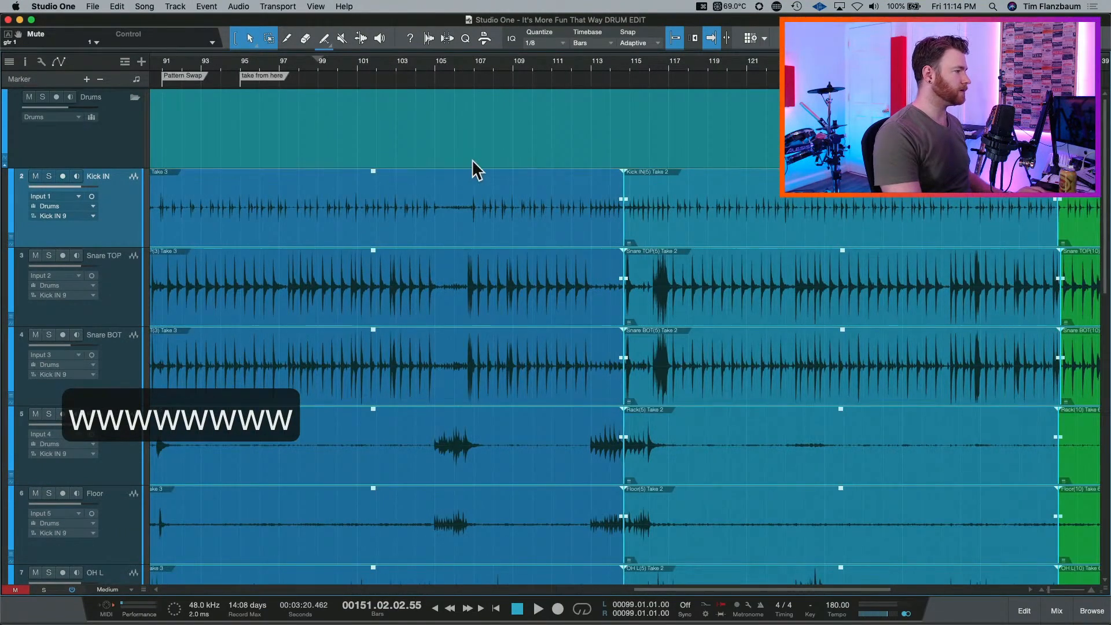
key(w)
drag(373, 68, 411, 184)
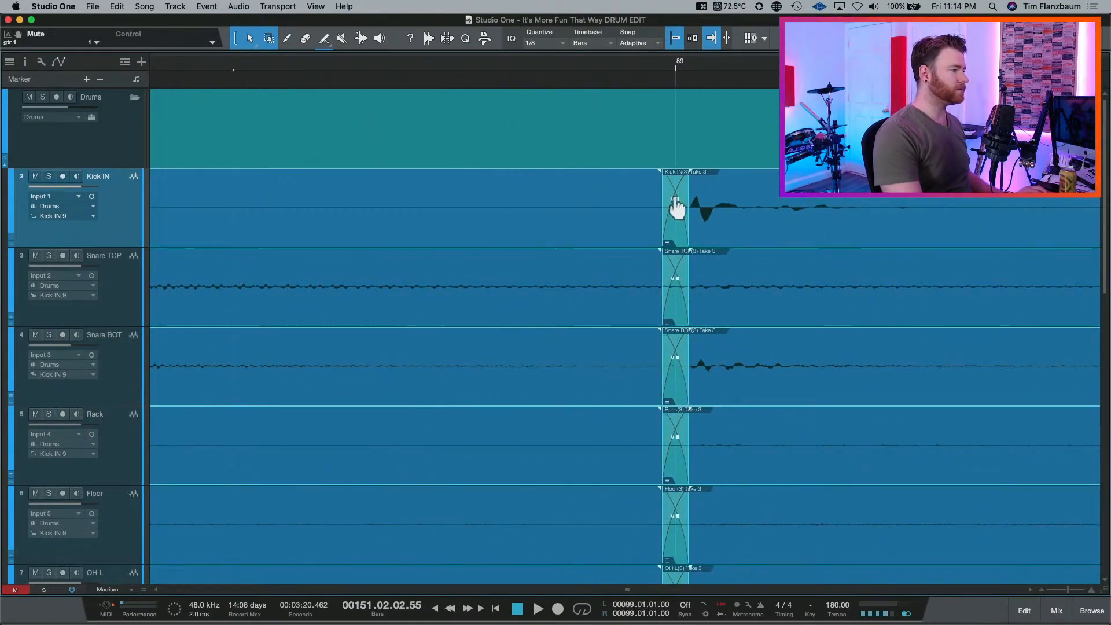
Deselect everything and compare logarithmic and linear crossfades at bar 89 by undoing and redoing, ending on the linear curve.
key(super+d)
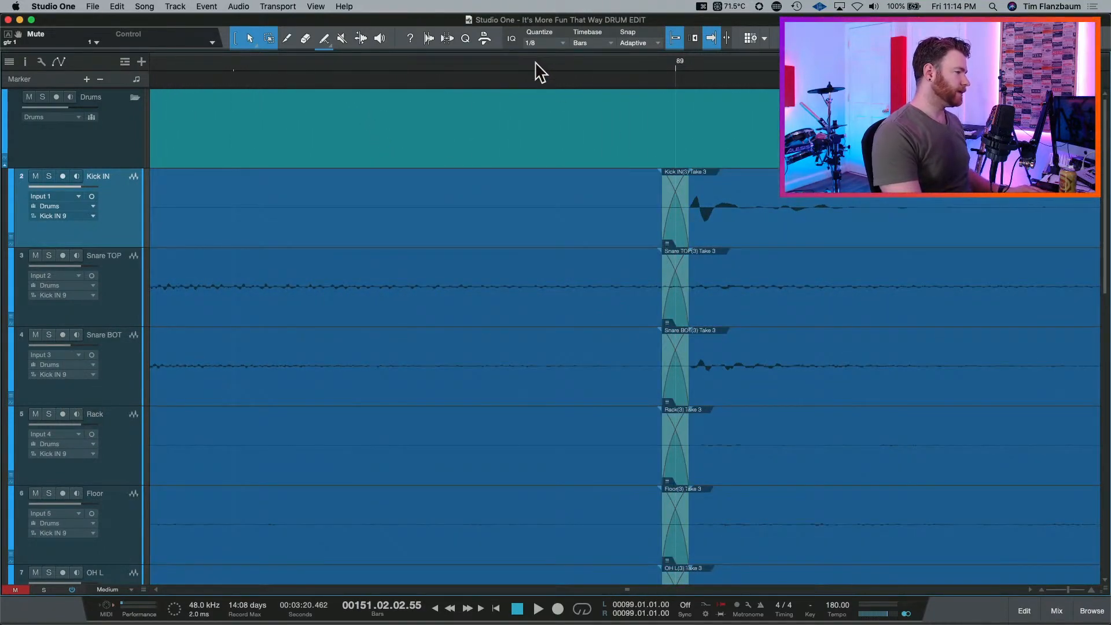
key(super+z)
key(w)
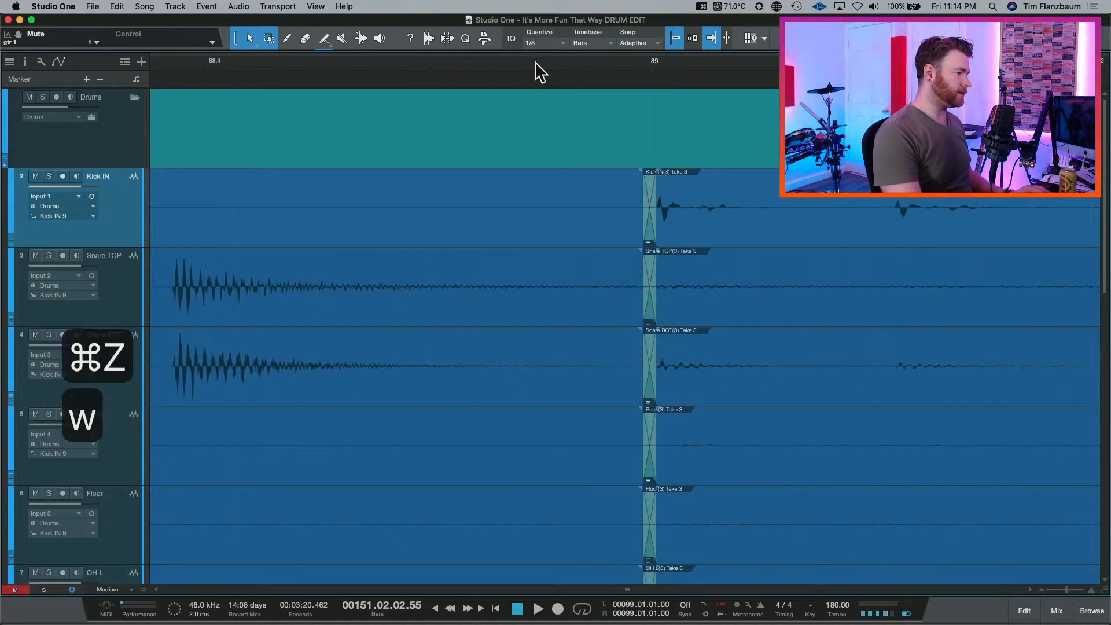
key(w)
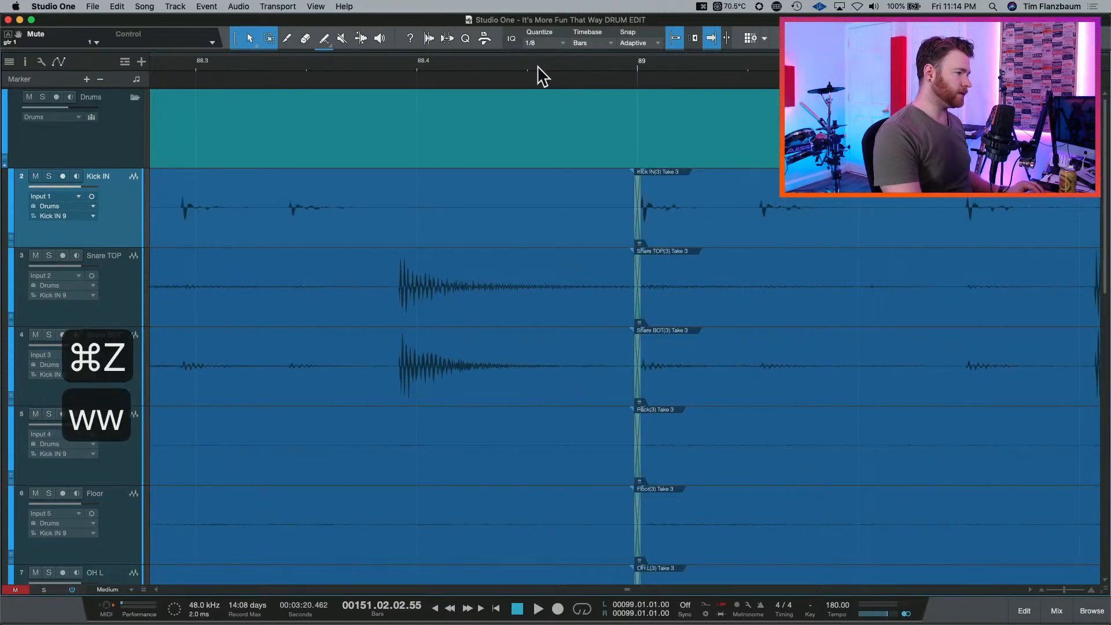
key(e)
key(e)
key(e)
key(shift+super+z)
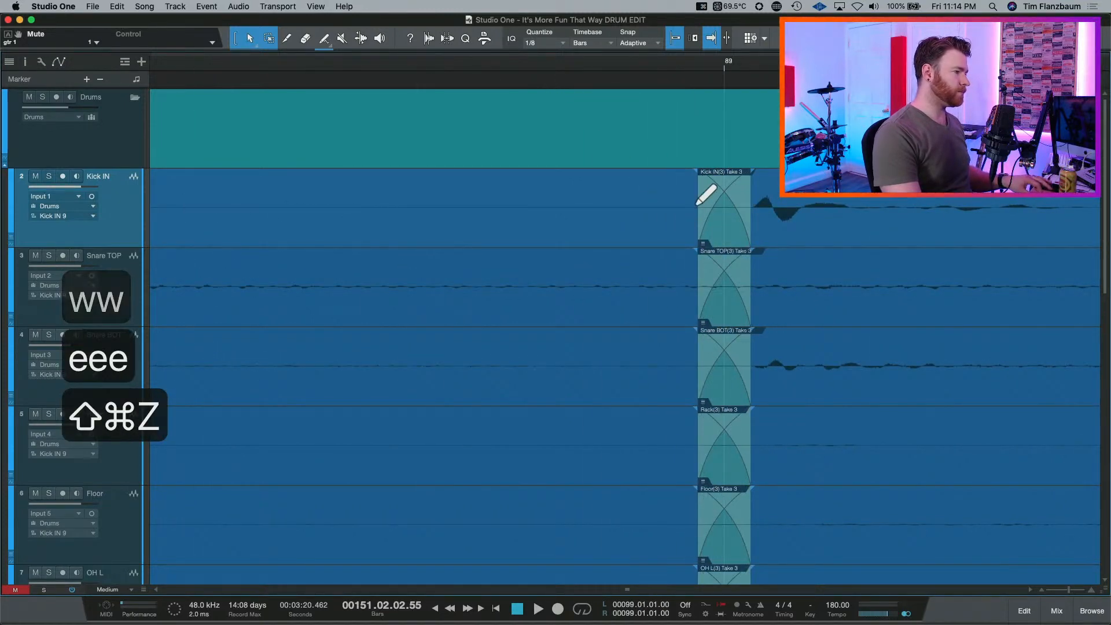
key(super+z)
key(shift+super+z)
key(super+z)
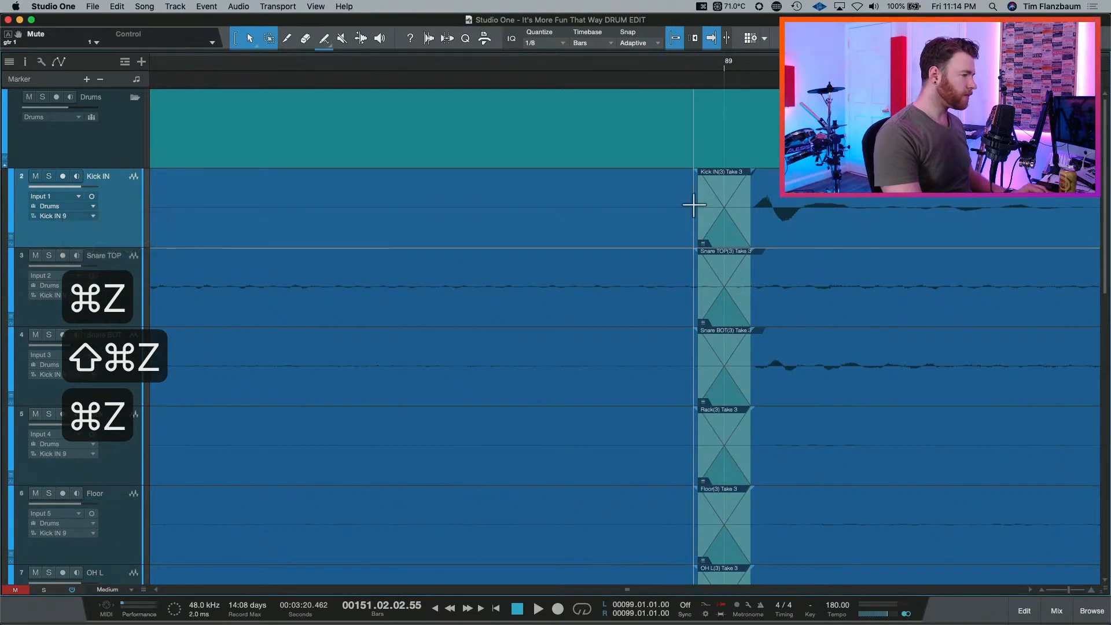
Select all drum events across the whole song.
key(w)
key(w)
key(w)
key(w)
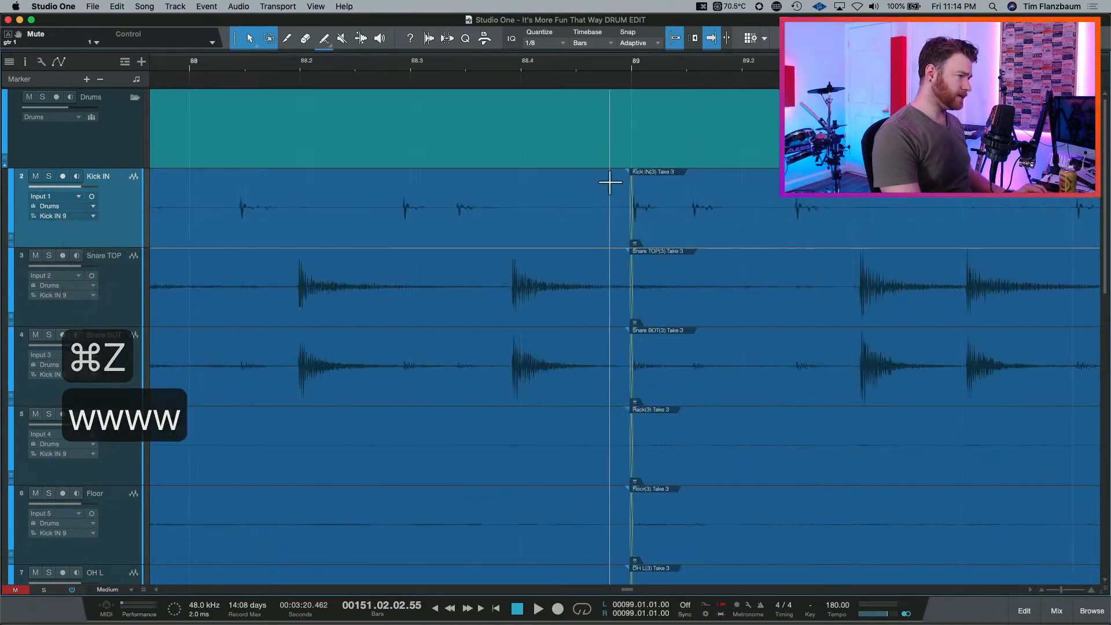
key(w)
key(w)
key(w)
key(w)
key(w)
key(w)
key(w)
key(w)
key(w)
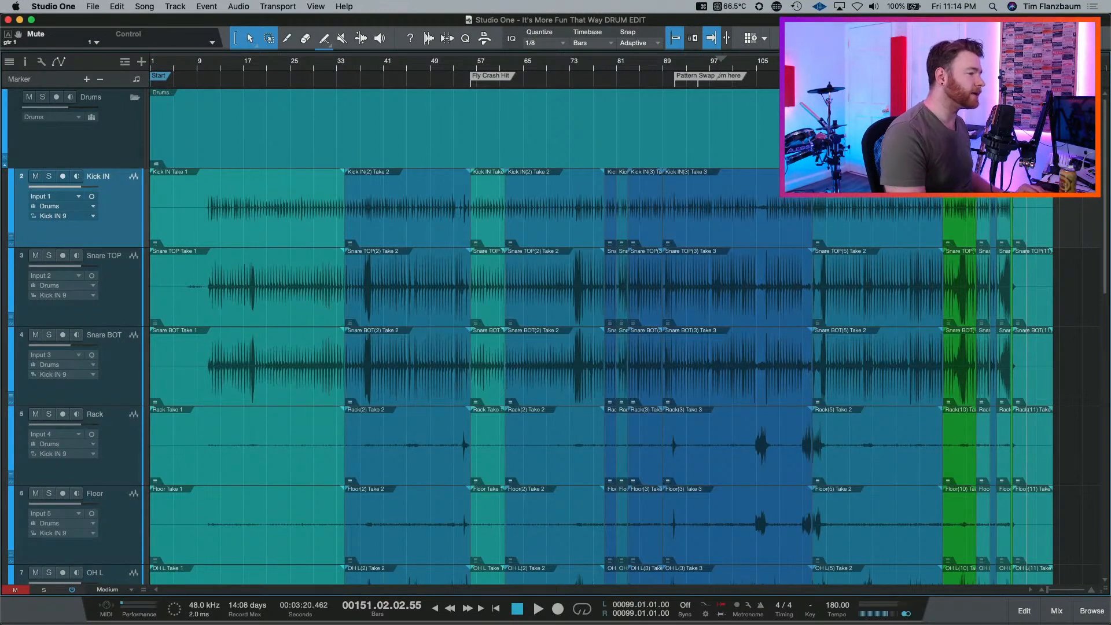
drag(1072, 241, 150, 236)
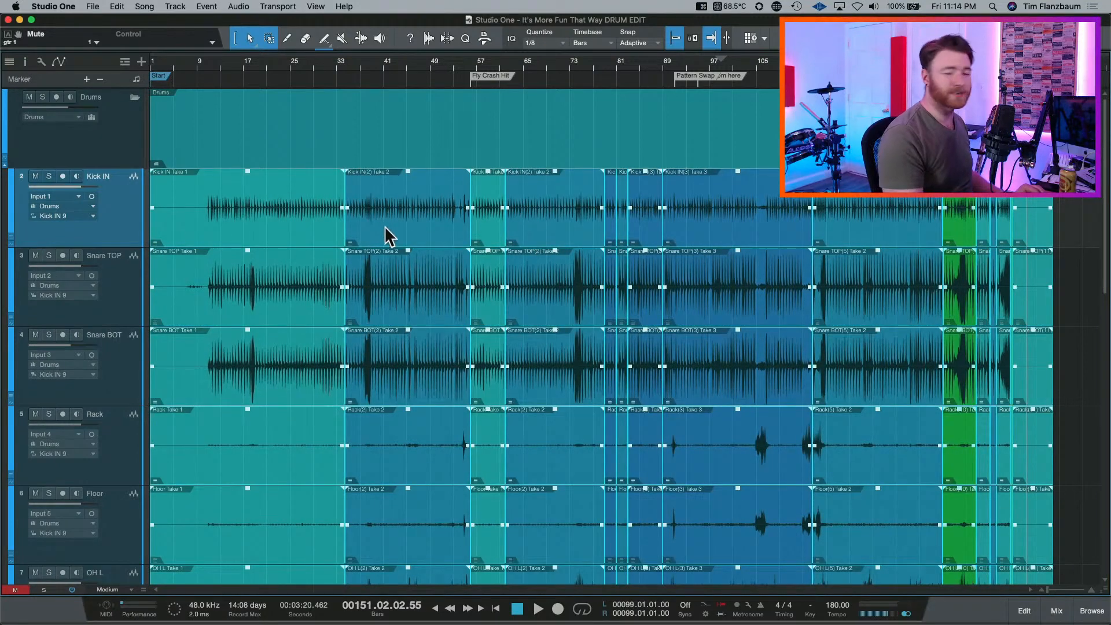
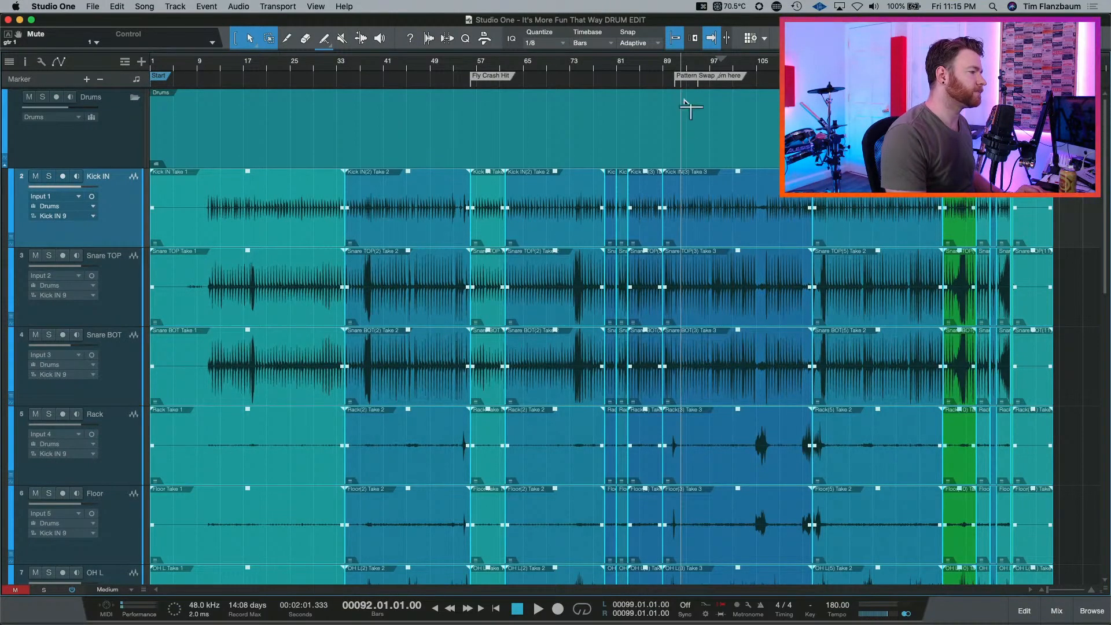
Clear the selection and split all drum tracks at the Pattern Swap marker at bar 91 and at bar 95.
click(689, 188)
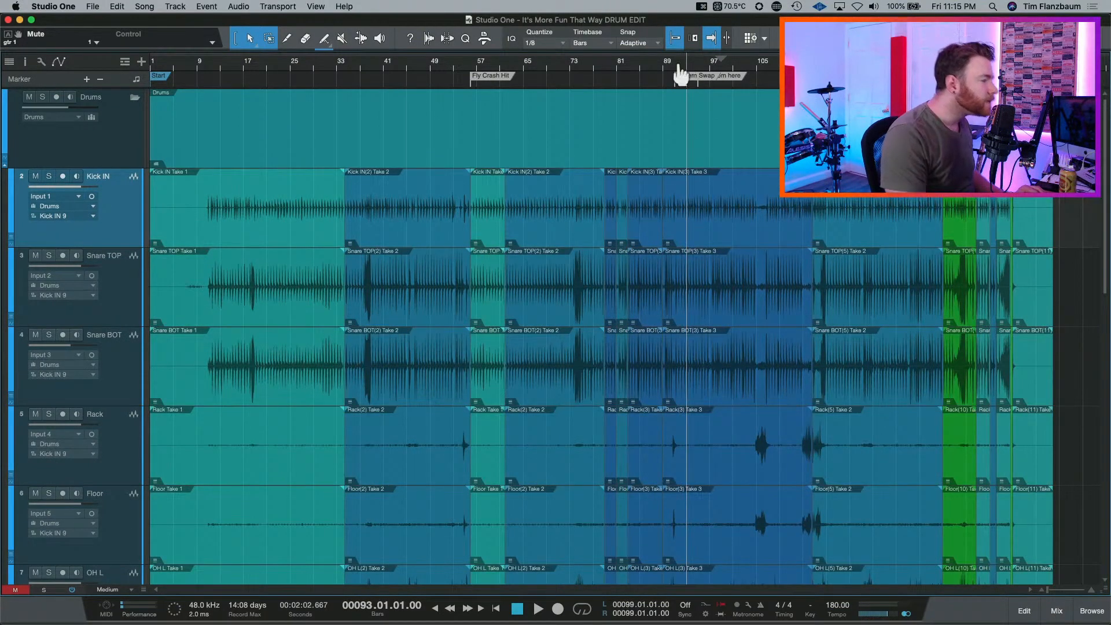
drag(679, 66, 676, 92)
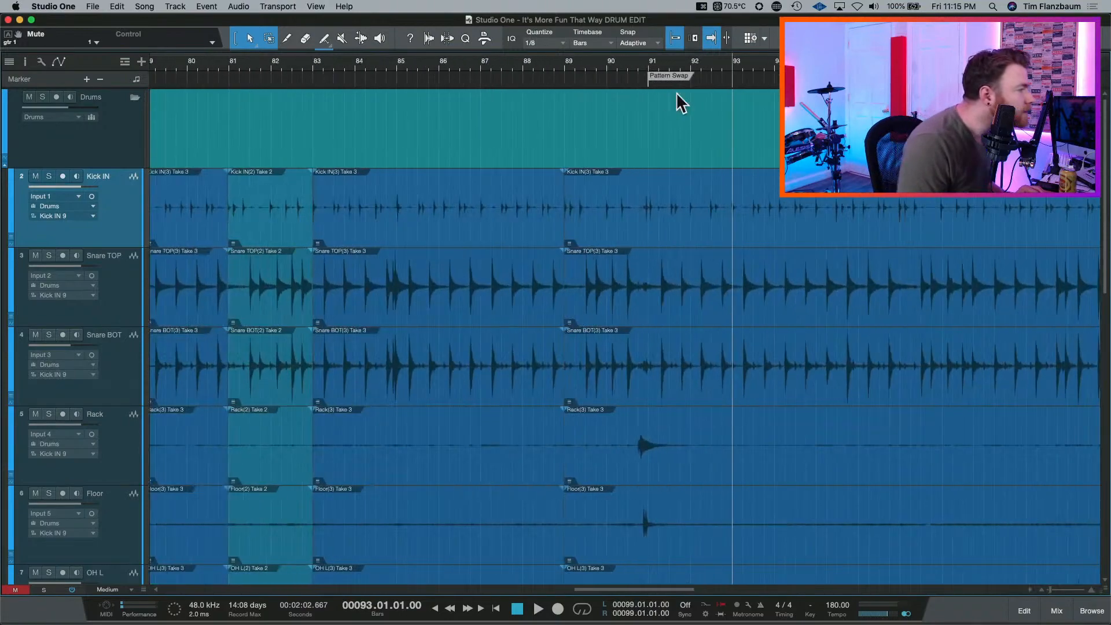
click(651, 110)
key(alt+x)
click(816, 110)
key(alt+x)
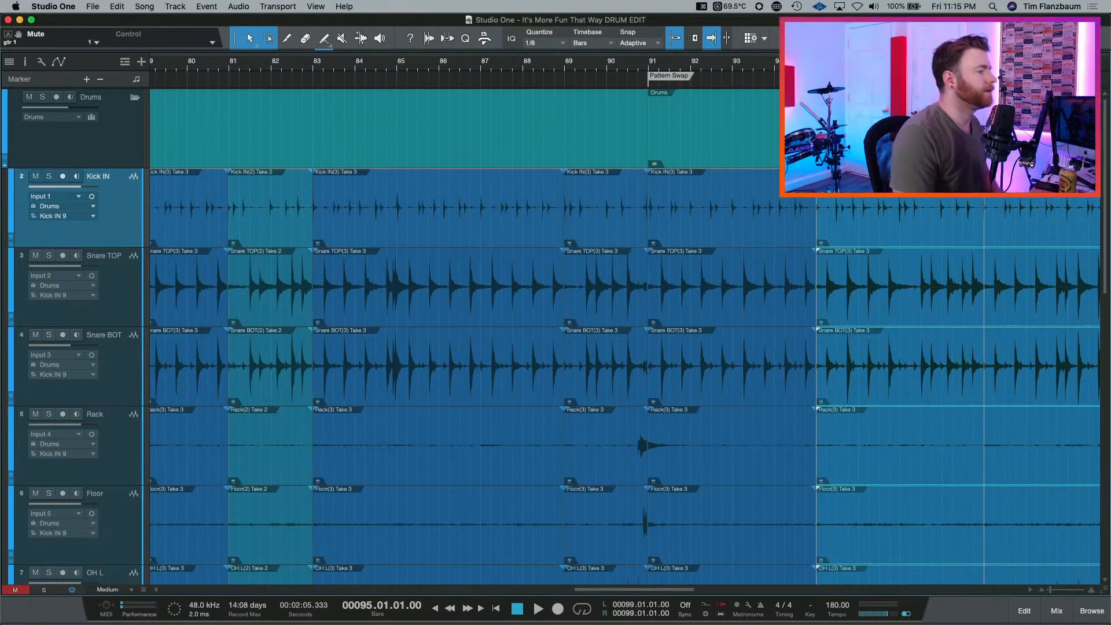
Split the drums at bar 99 and replace bars 91 to 95 with a copy of bars 95 to 99.
click(712, 127)
key(Delete)
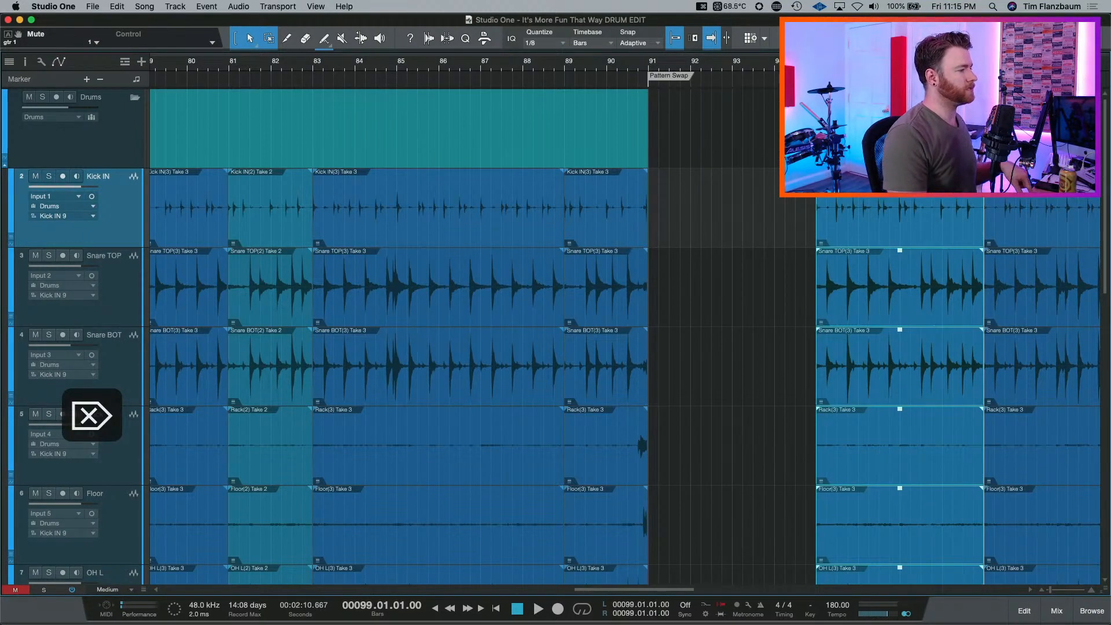
drag(891, 140, 724, 141)
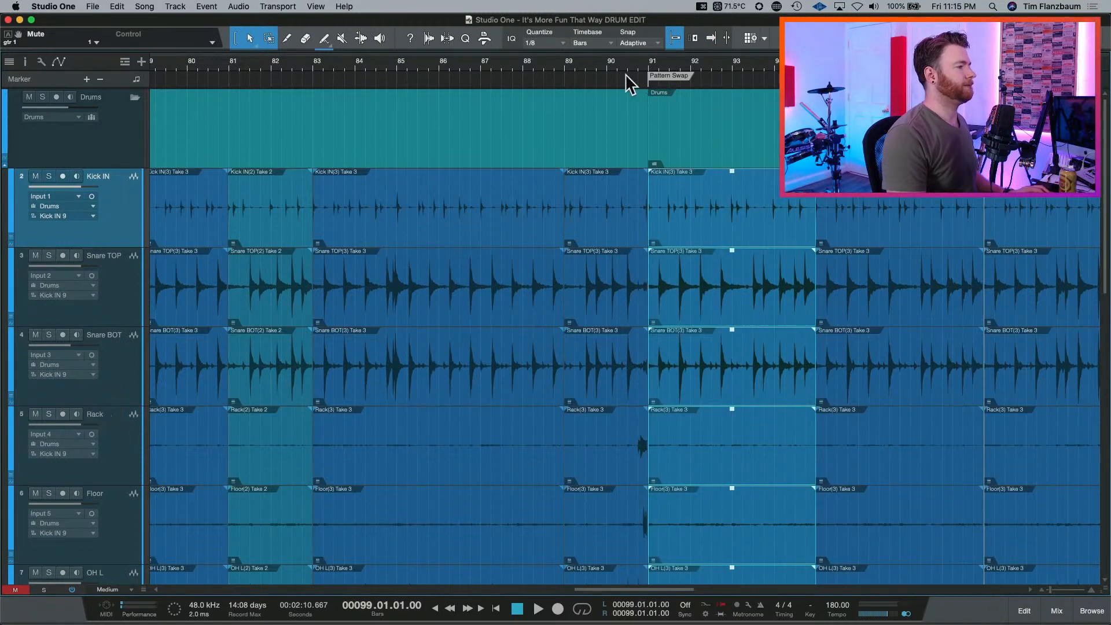
Audition the transition into the copied section at bar 91 and examine the join up close.
key(space)
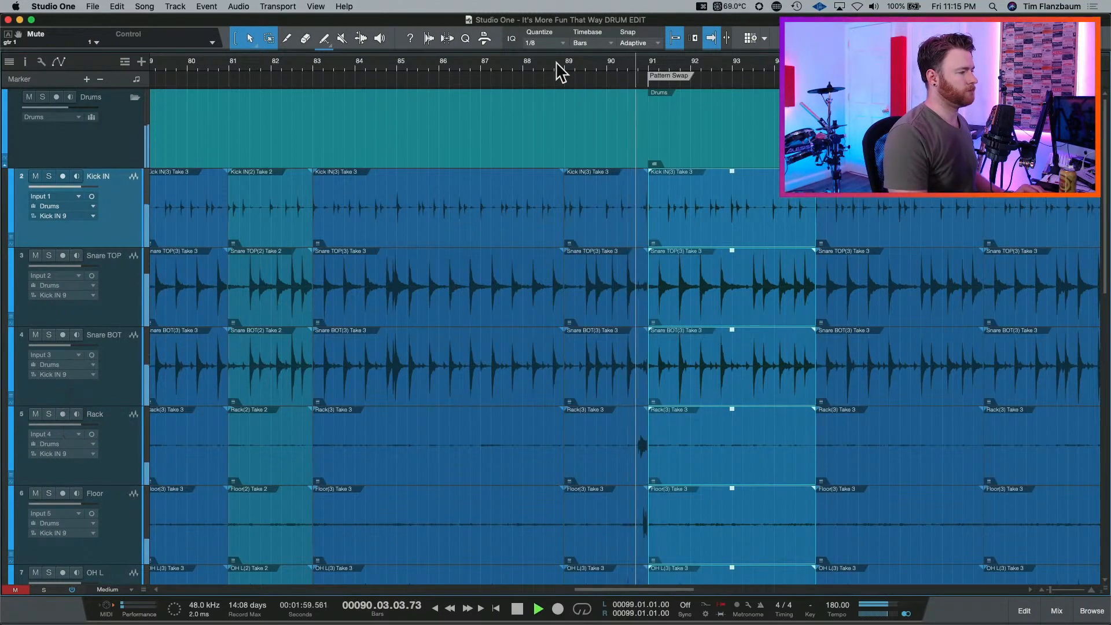
key(space)
key(e)
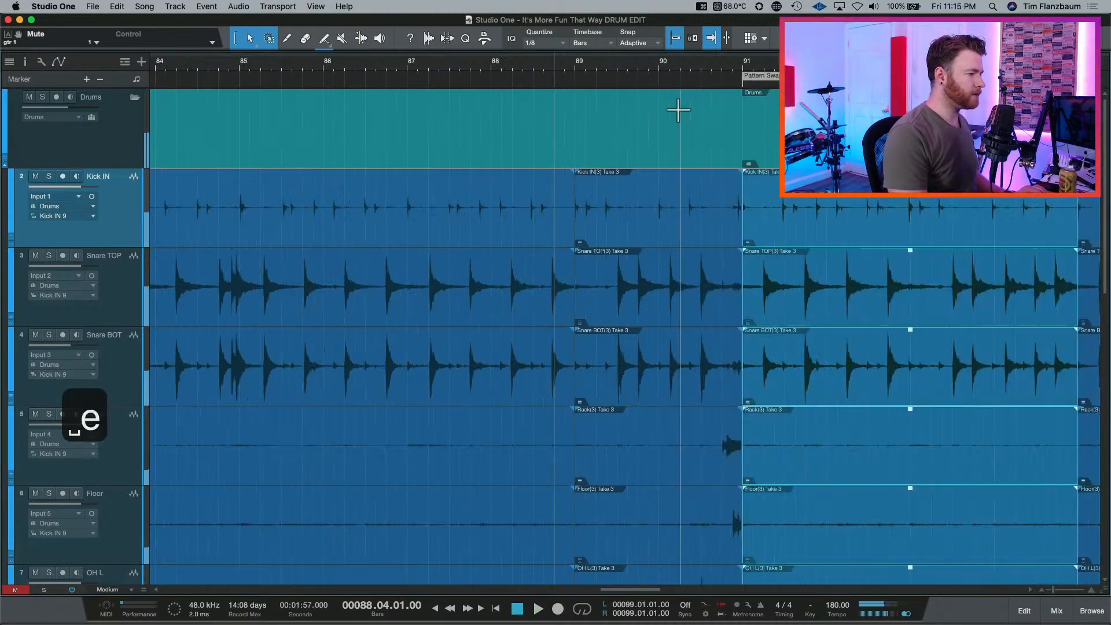
key(e)
key(e)
scroll(719, 117, right, 5)
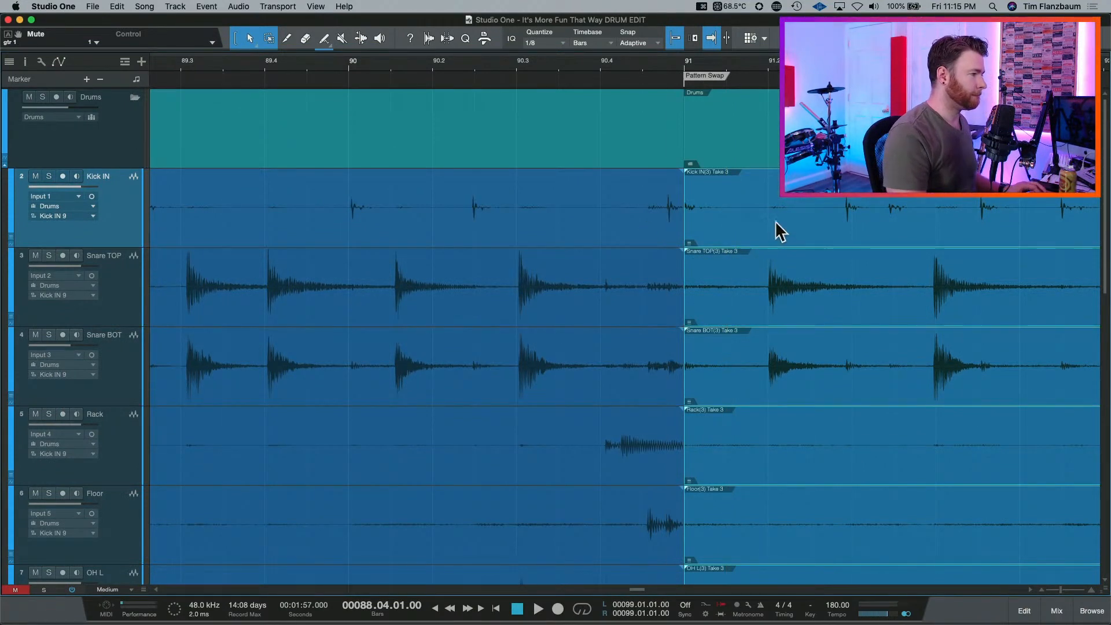
Crossfade the join at bar 91 on all drum tracks and shift it slightly earlier, ahead of the downbeat.
key(x)
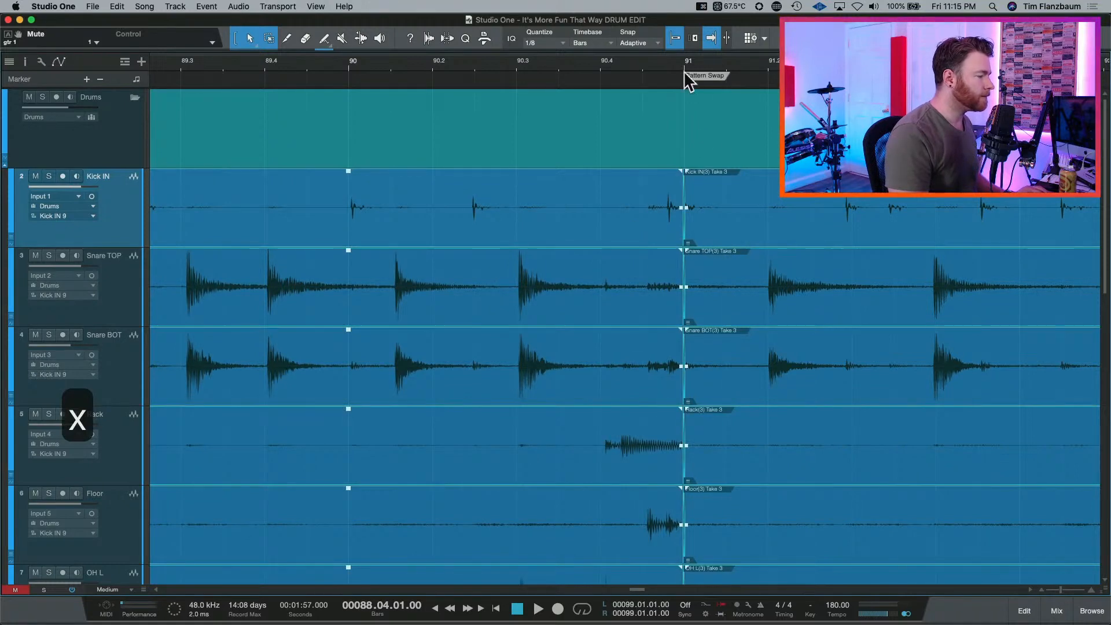
drag(687, 69, 686, 128)
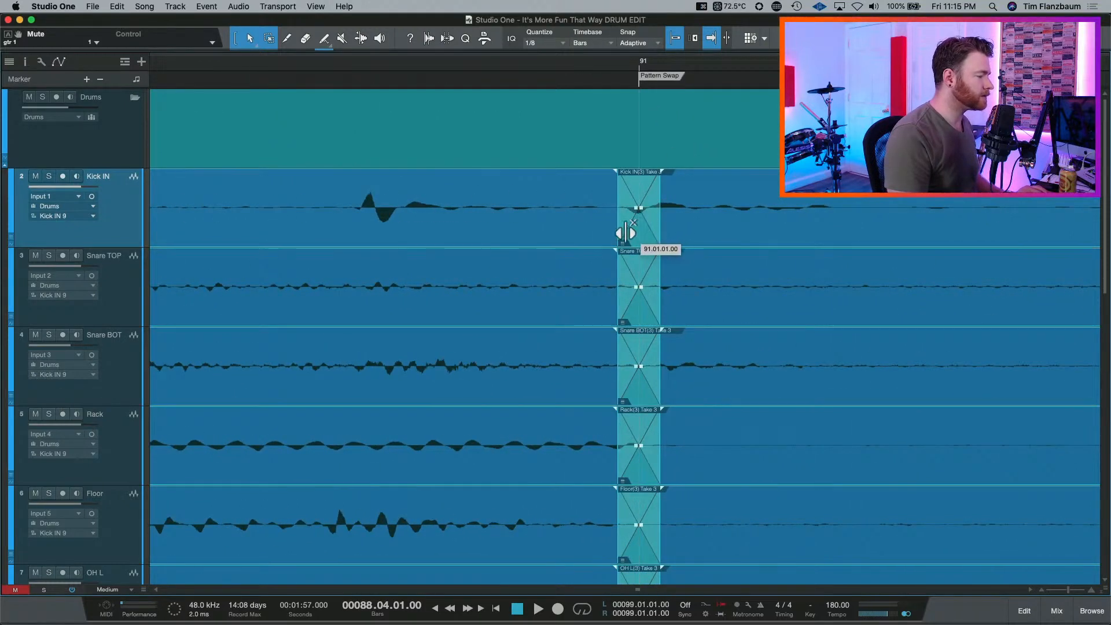
drag(625, 232, 581, 232)
Audition the crossfaded join at the Pattern Swap marker with the preceding drum fill.
key(w)
key(w)
key(w)
key(w)
key(w)
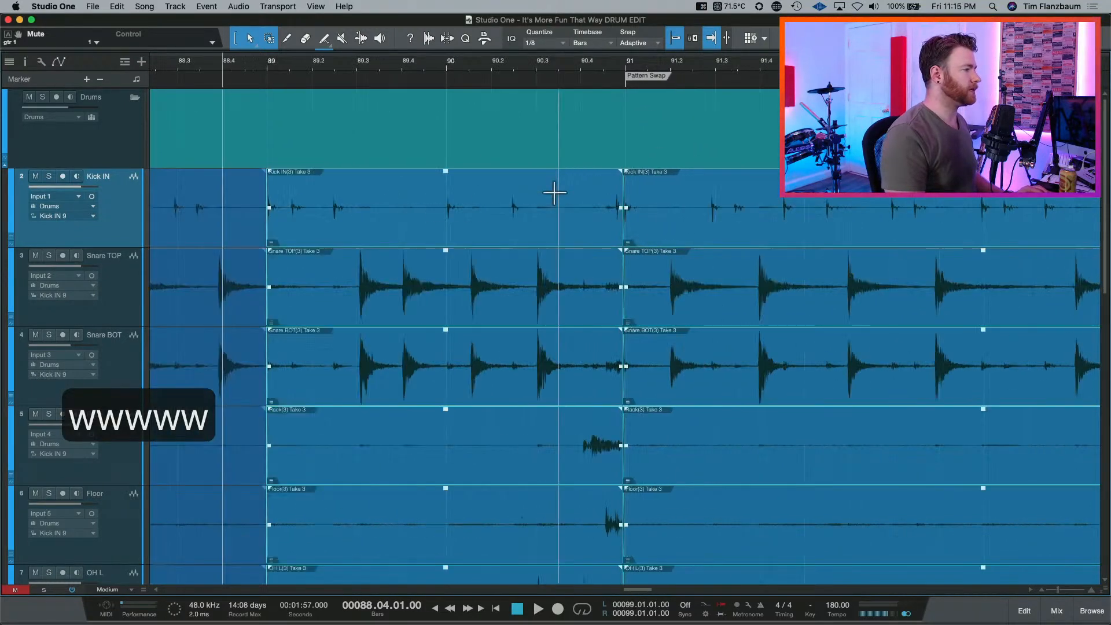
key(w)
key(space)
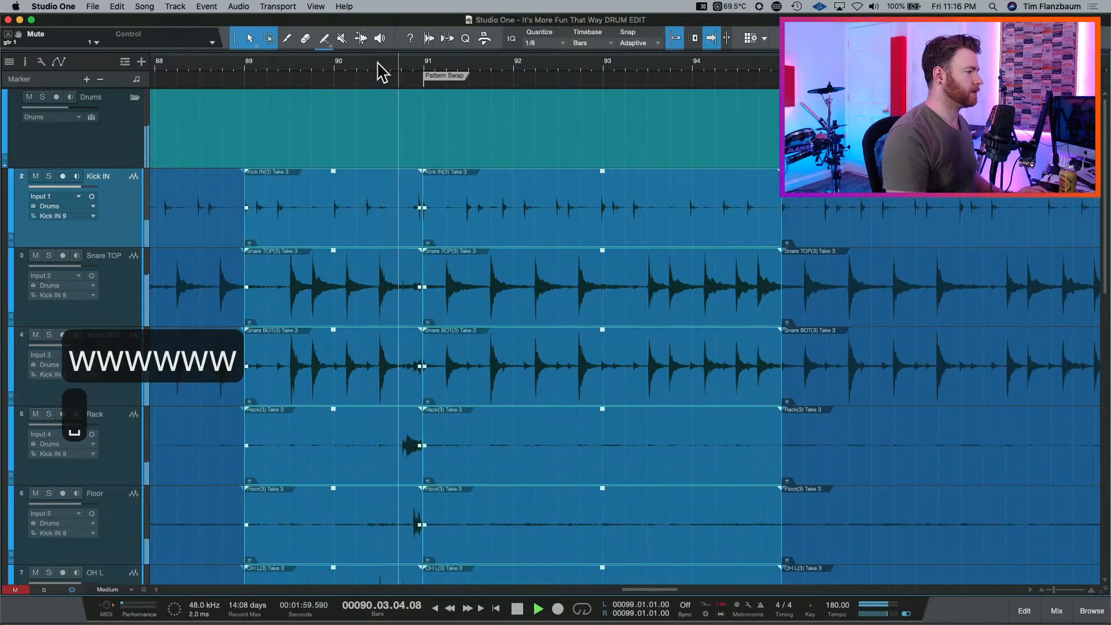
key(space)
Try shifting the crossfaded join on all drum tracks slightly later, just past the bar 91 downbeat.
key(e)
key(e)
key(e)
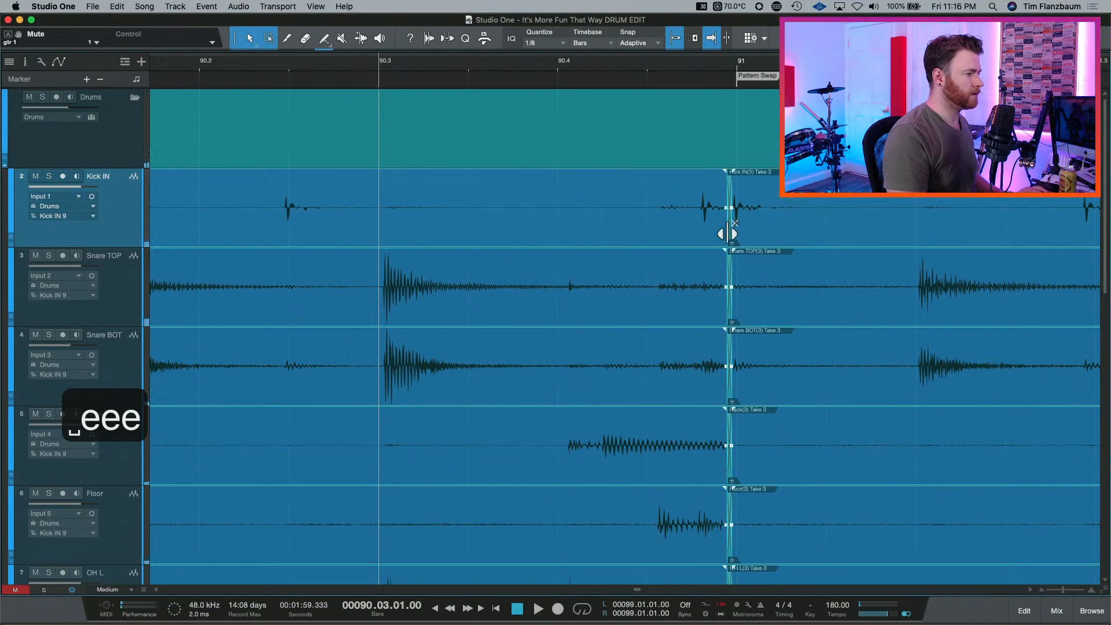
drag(728, 234, 767, 230)
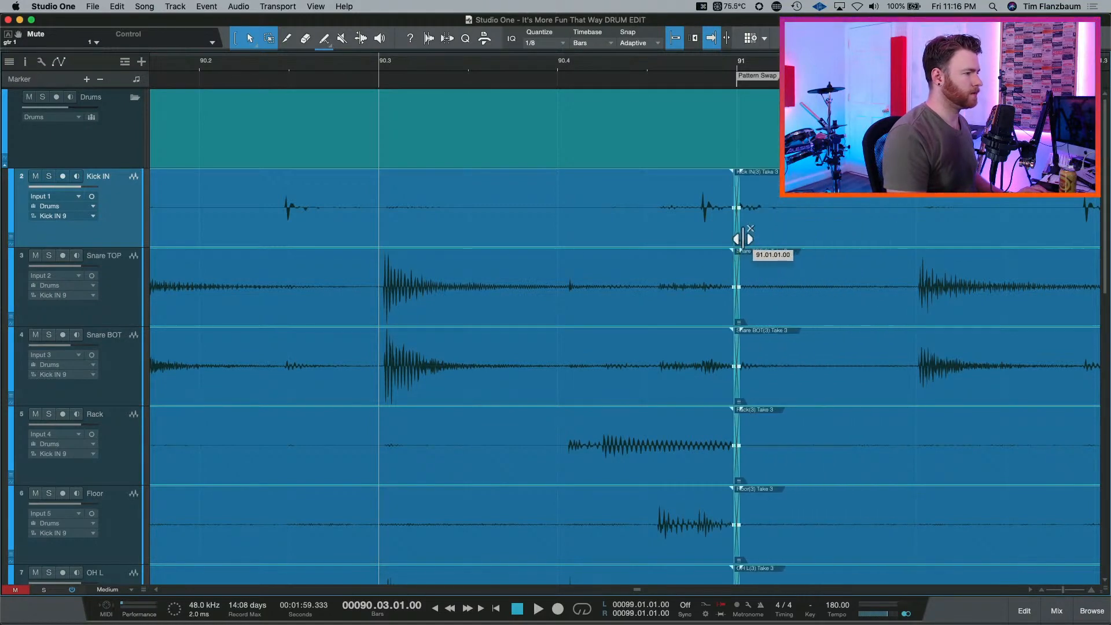
key(e)
key(e)
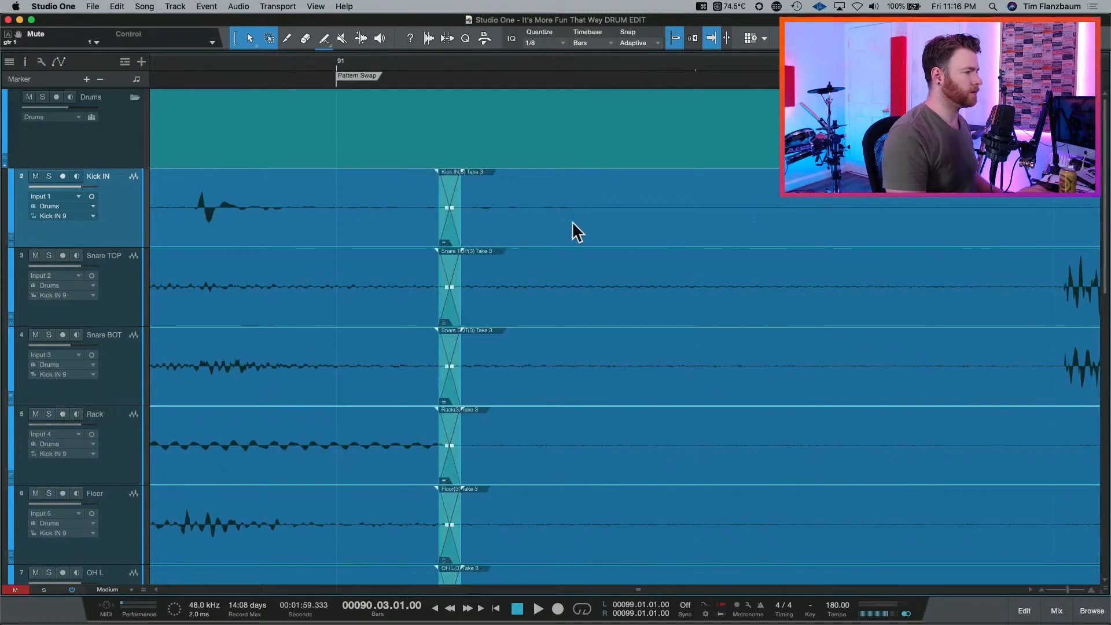
Audition the shifted join at the Pattern Swap marker from bar 90 beat 3.
key(w)
key(w)
key(w)
key(w)
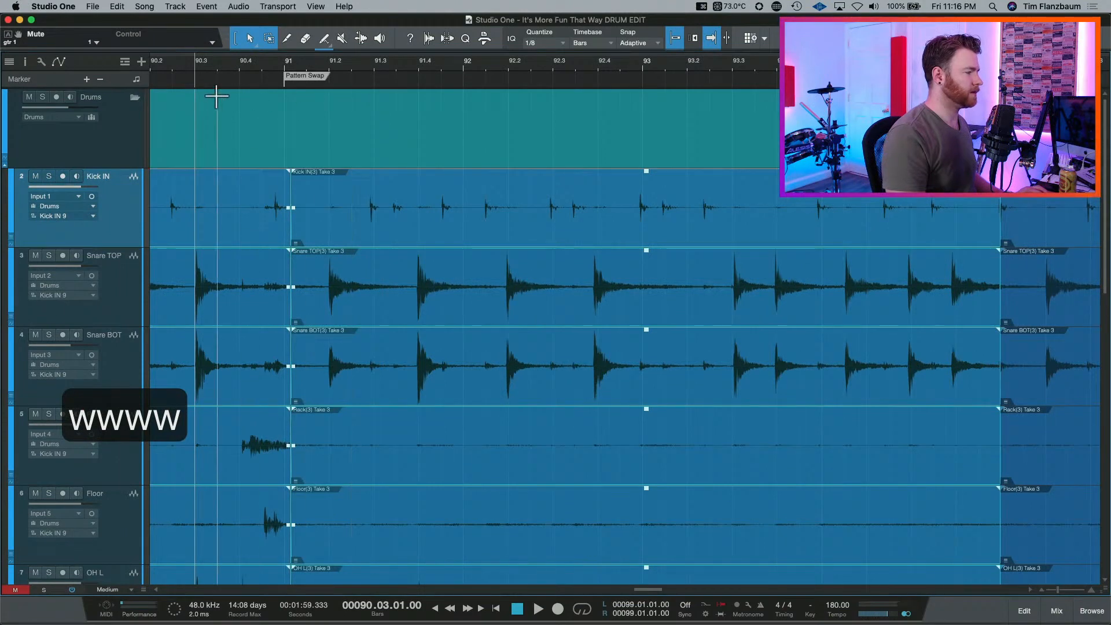
key(space)
key(space)
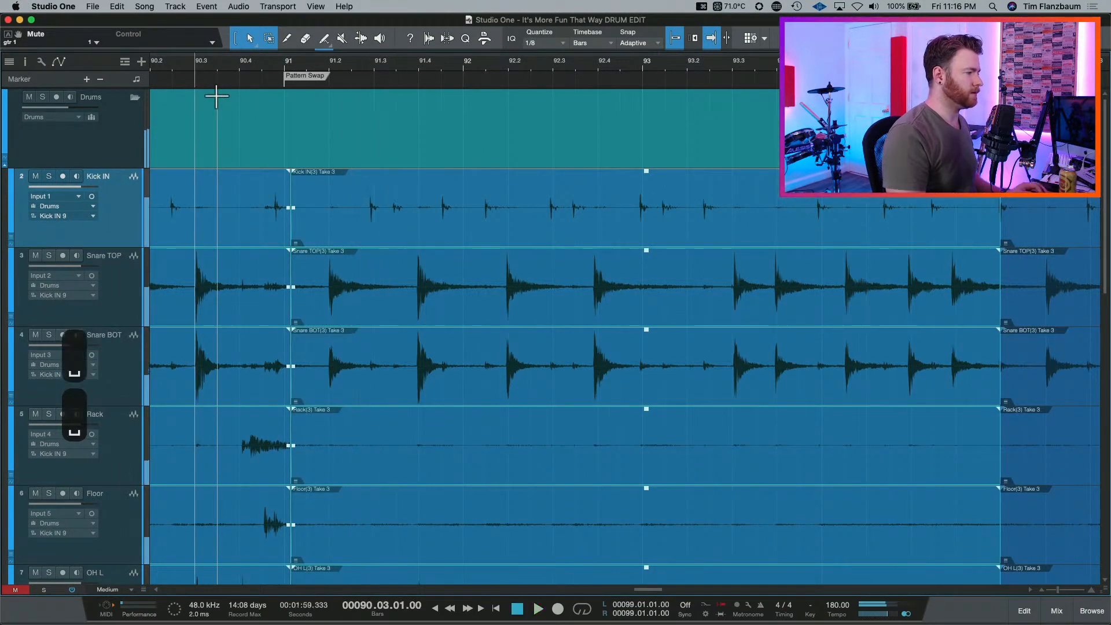
Undo the last shift of the drum join at bar 91.
key(e)
key(e)
key(super+z)
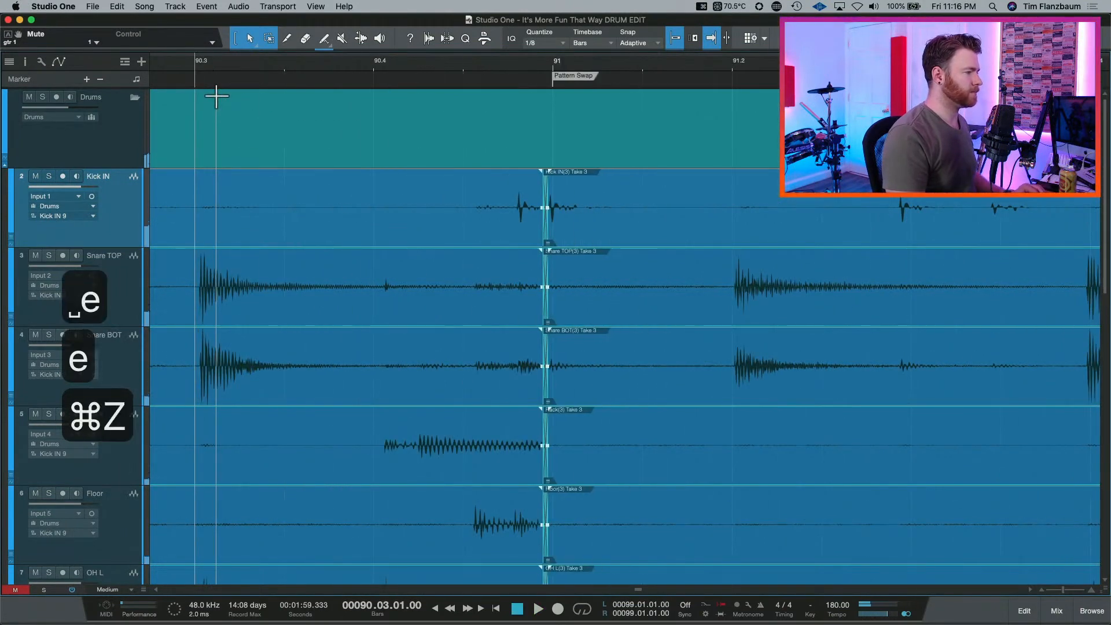
Audition the fill into the join at bar 91 repeatedly, including with the drum tracks soloed.
key(space)
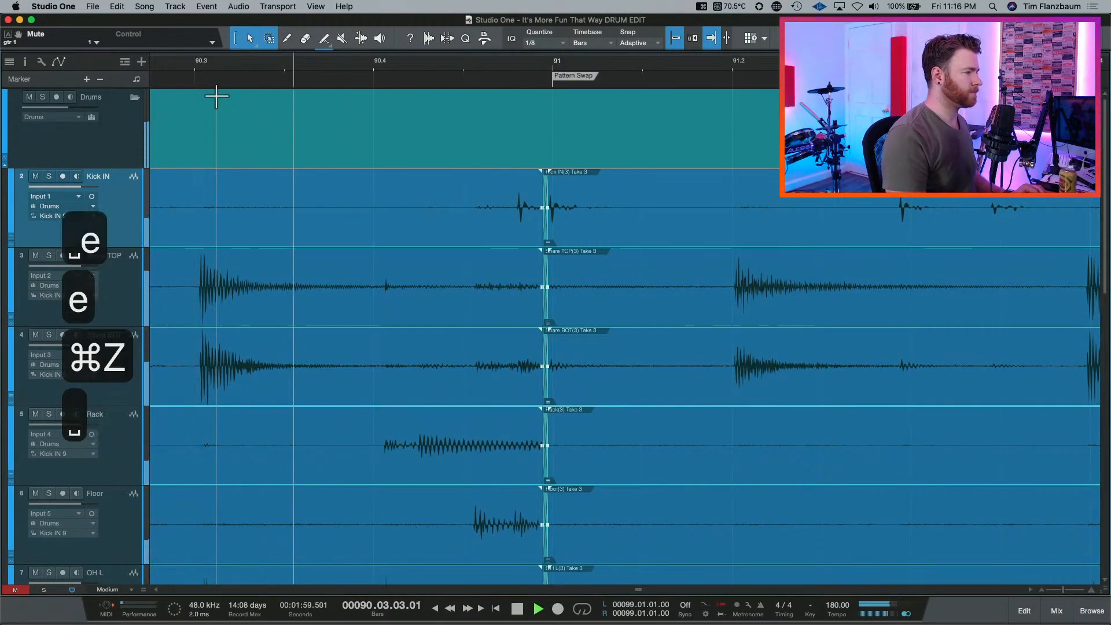
key(space)
key(space)
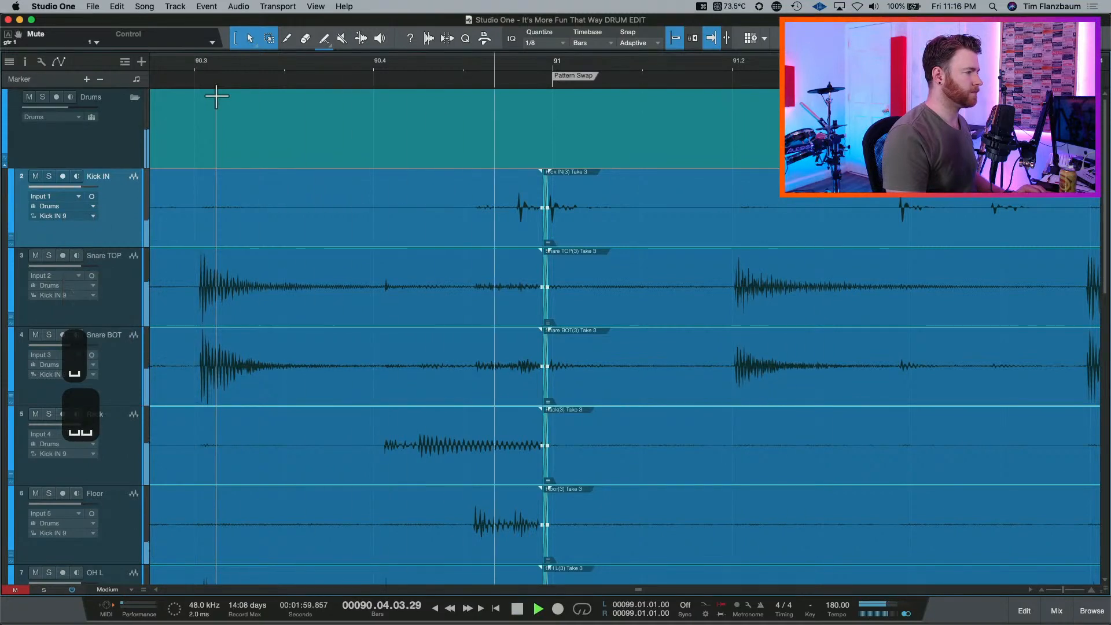
key(space)
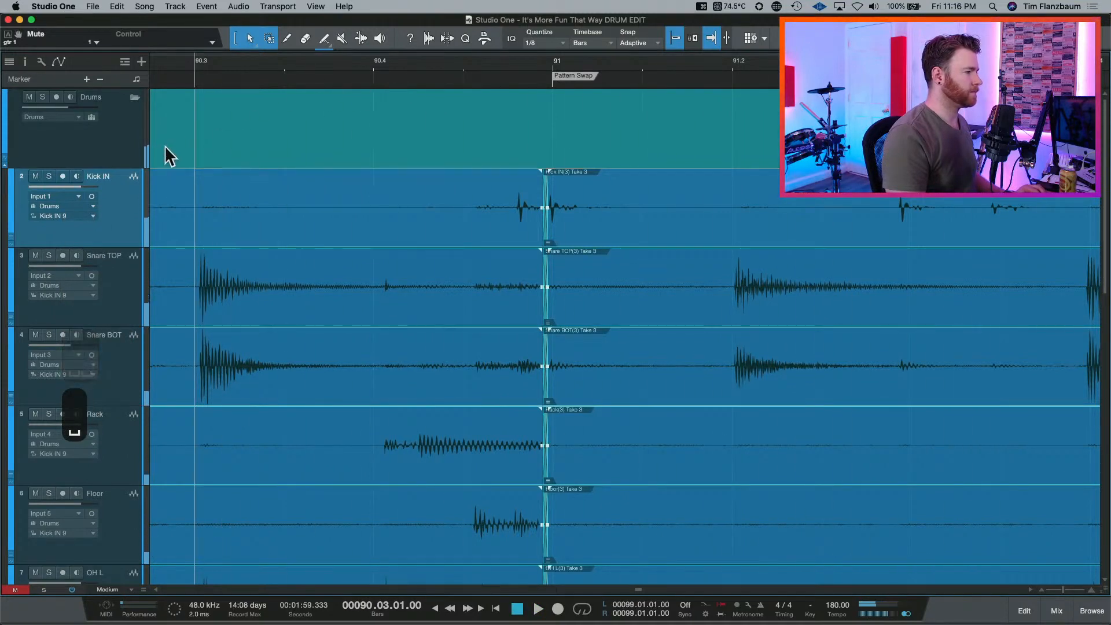
key(s)
key(space)
key(space)
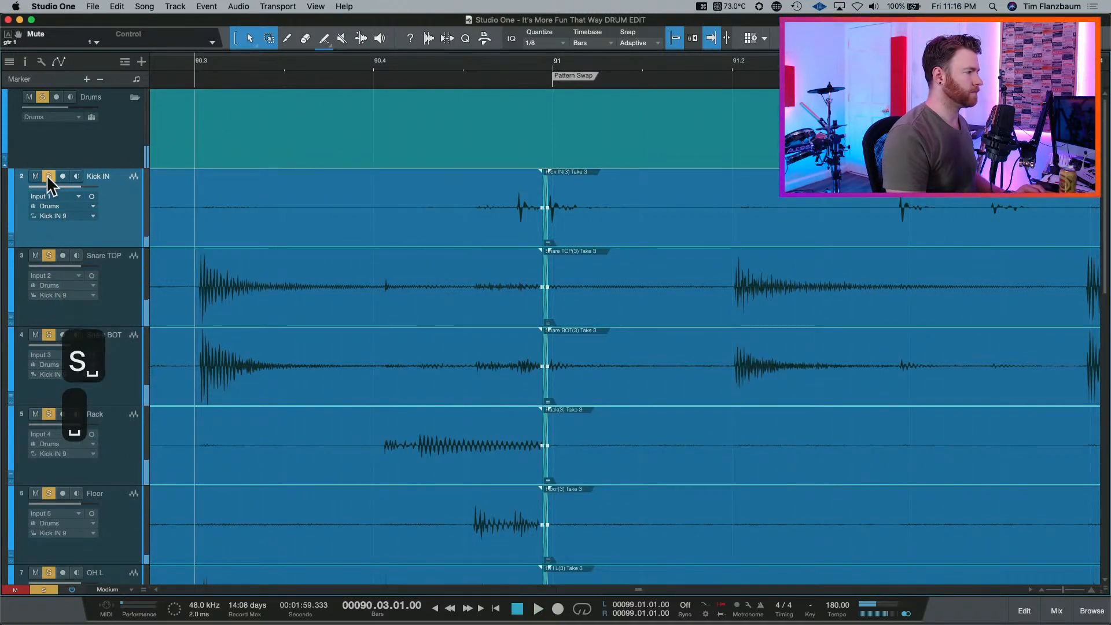
Clear the drum solo, suspend the Drums grouping, and audition the Kick IN track alone across the join.
key(s)
key(alt+2)
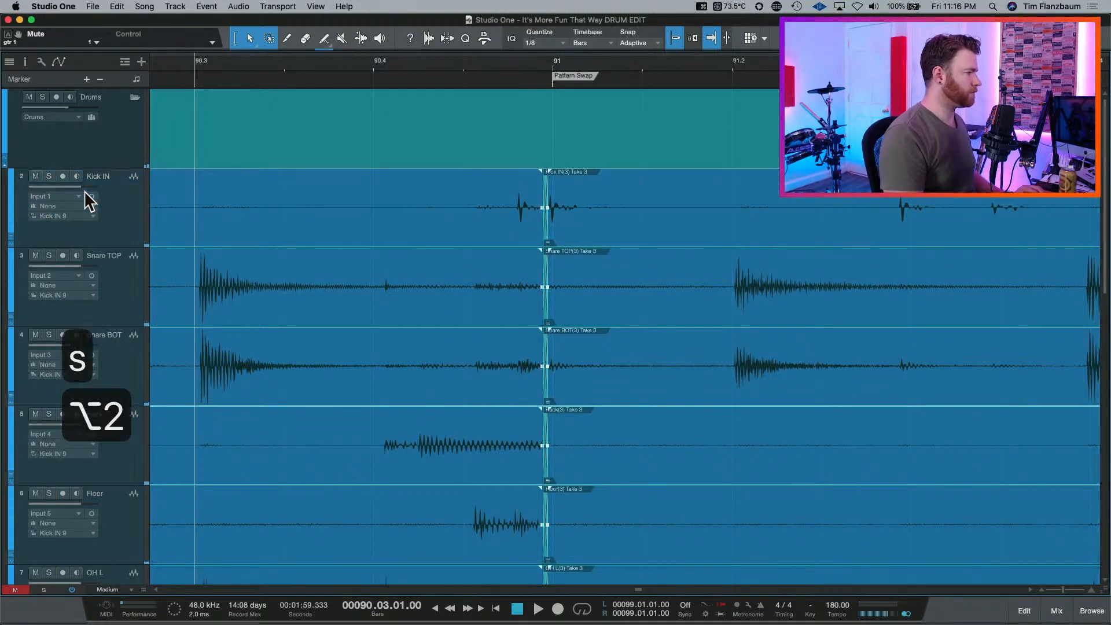
click(49, 177)
key(space)
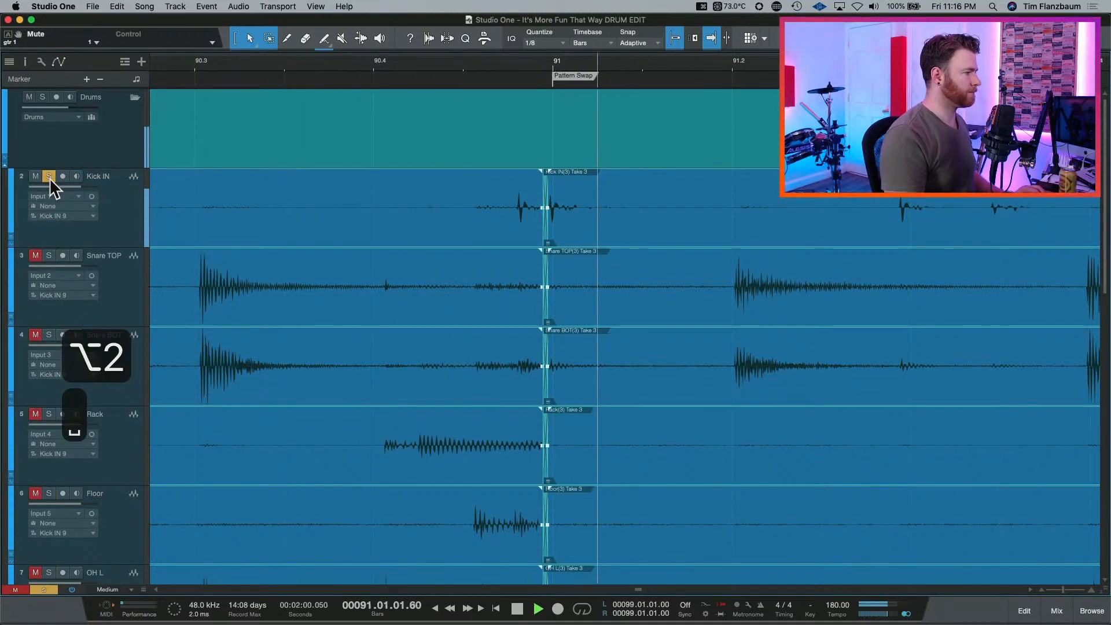
key(space)
click(50, 177)
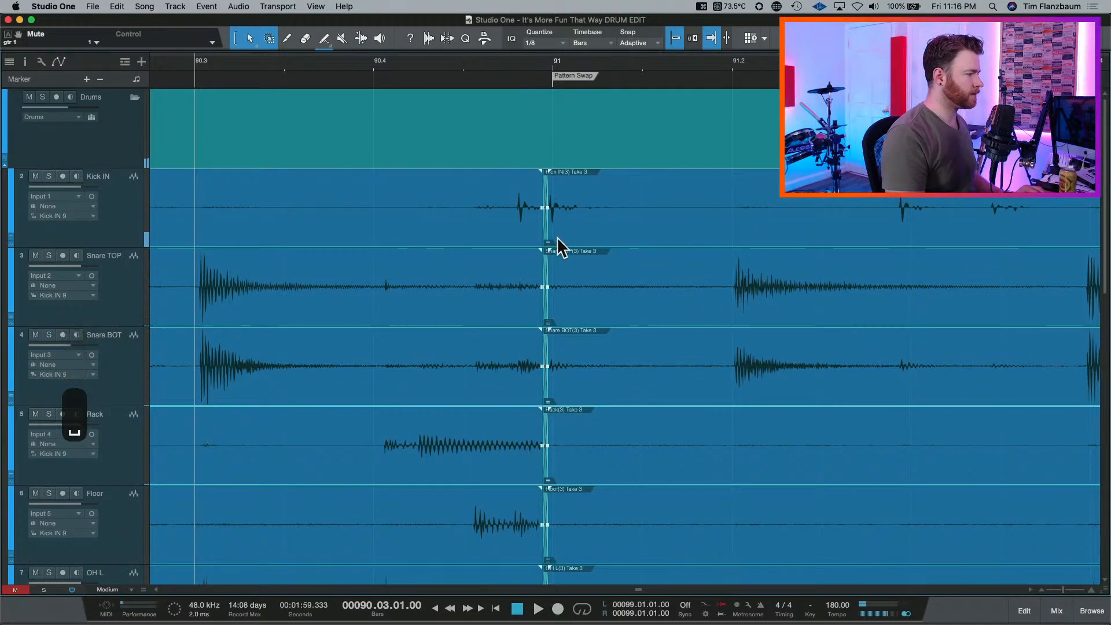
Move the crossfaded join on all drum tracks later, to just before bar 91 beat 2, and audition it.
drag(545, 236, 728, 231)
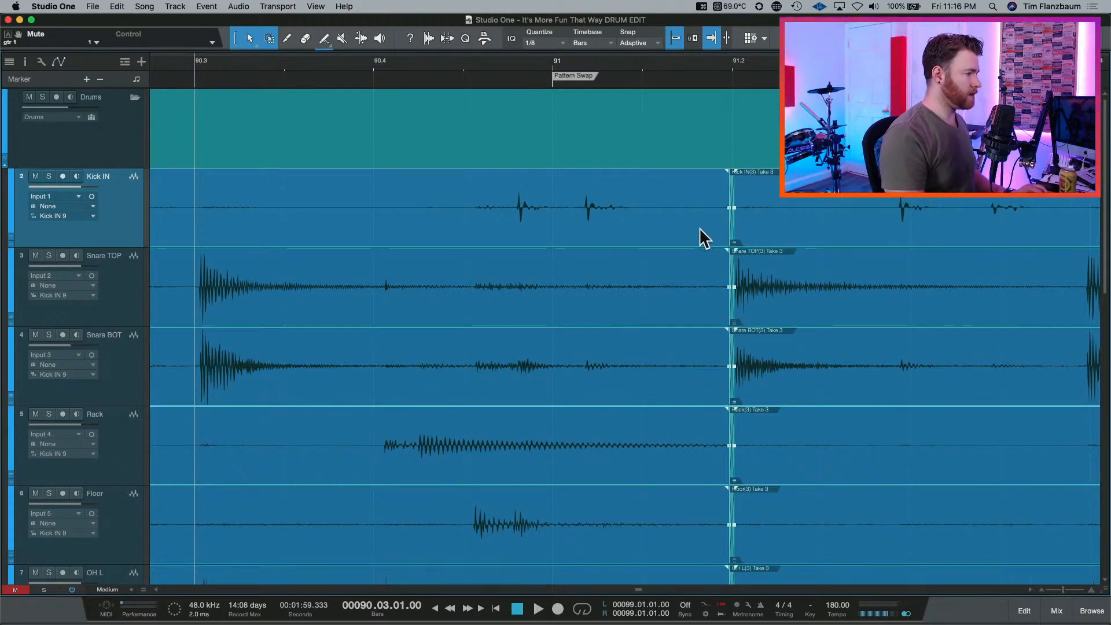
key(w)
key(w)
key(w)
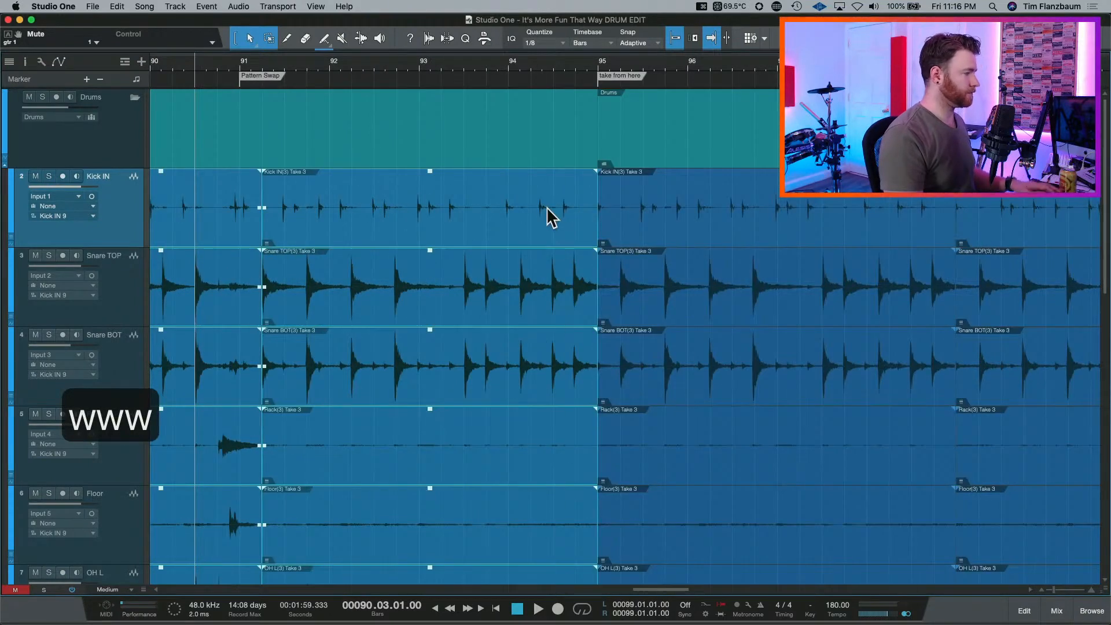
key(alt+2)
key(space)
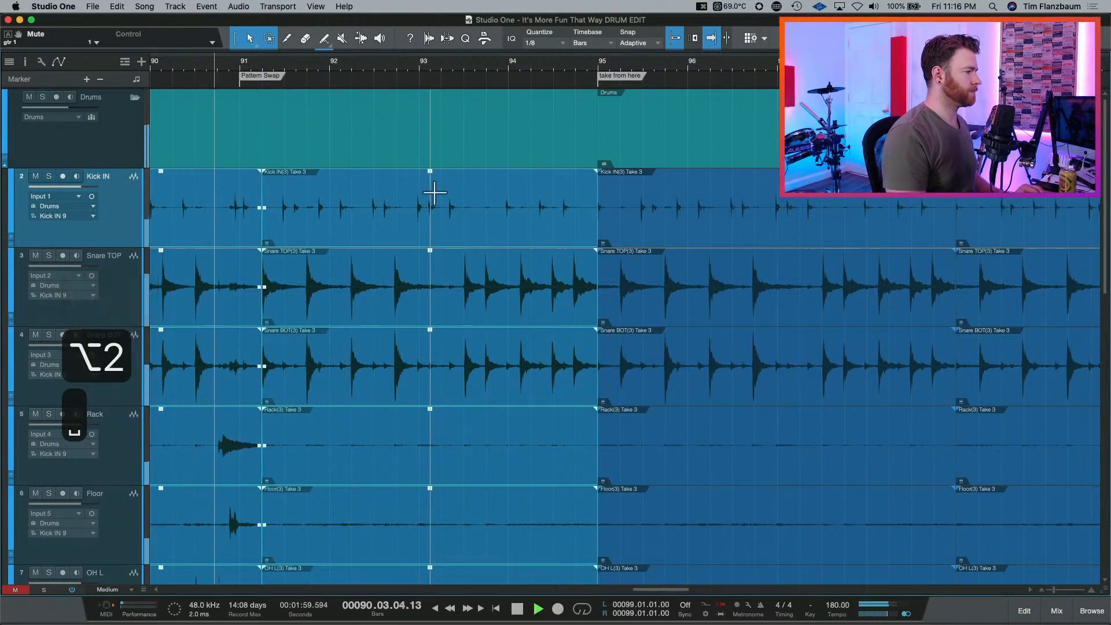
Audition the relocated join near bar 91 beat 2 repeatedly, letting playback run on past bar 95.
key(e)
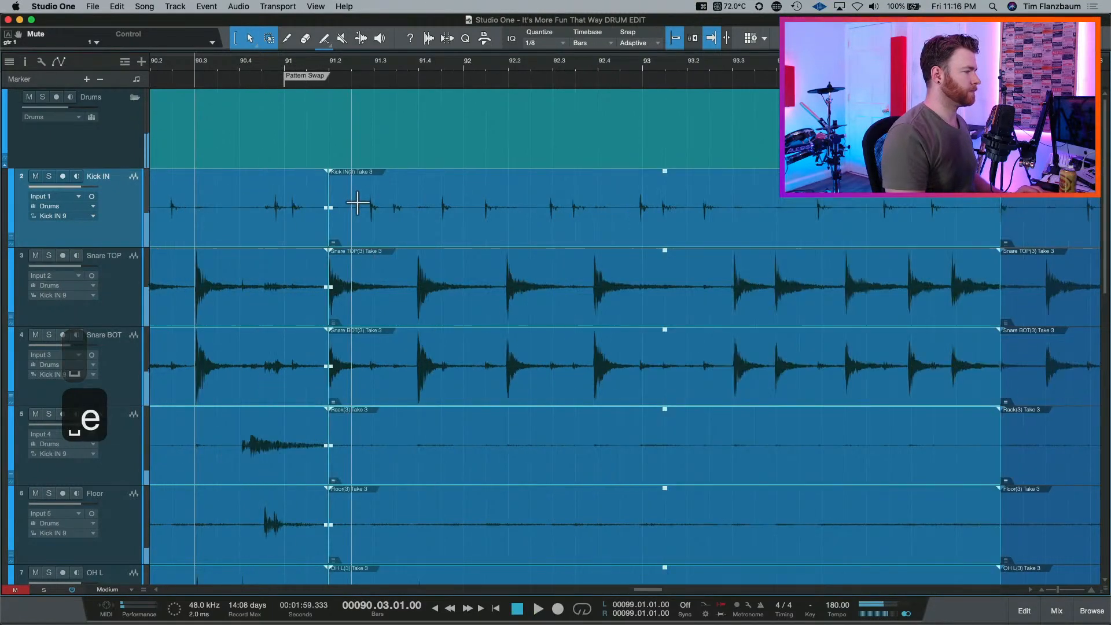
key(space)
key(space)
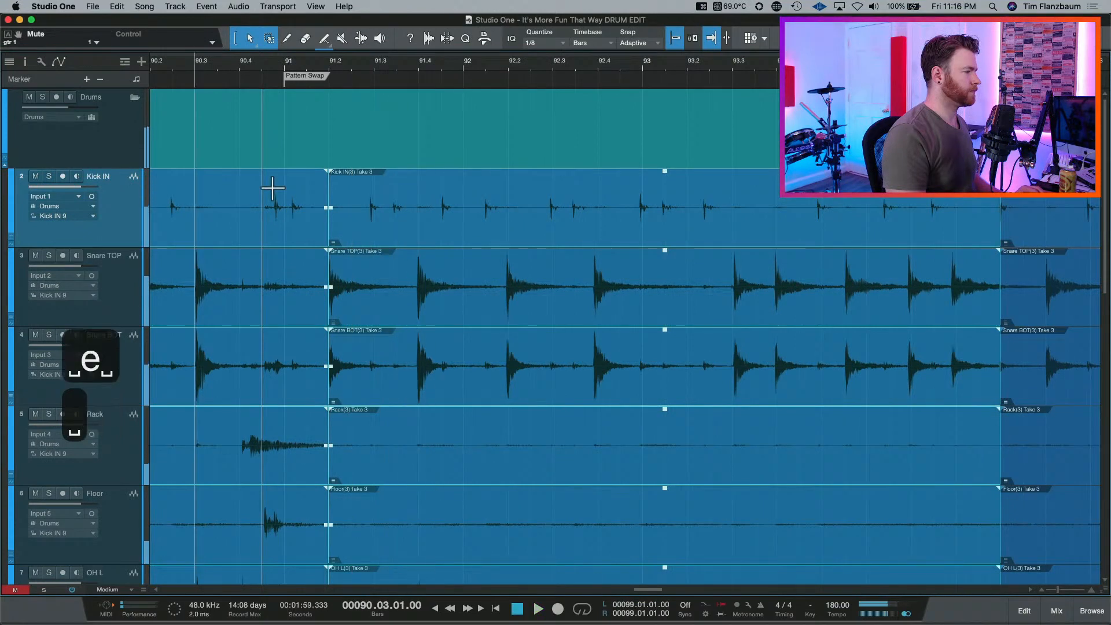
key(space)
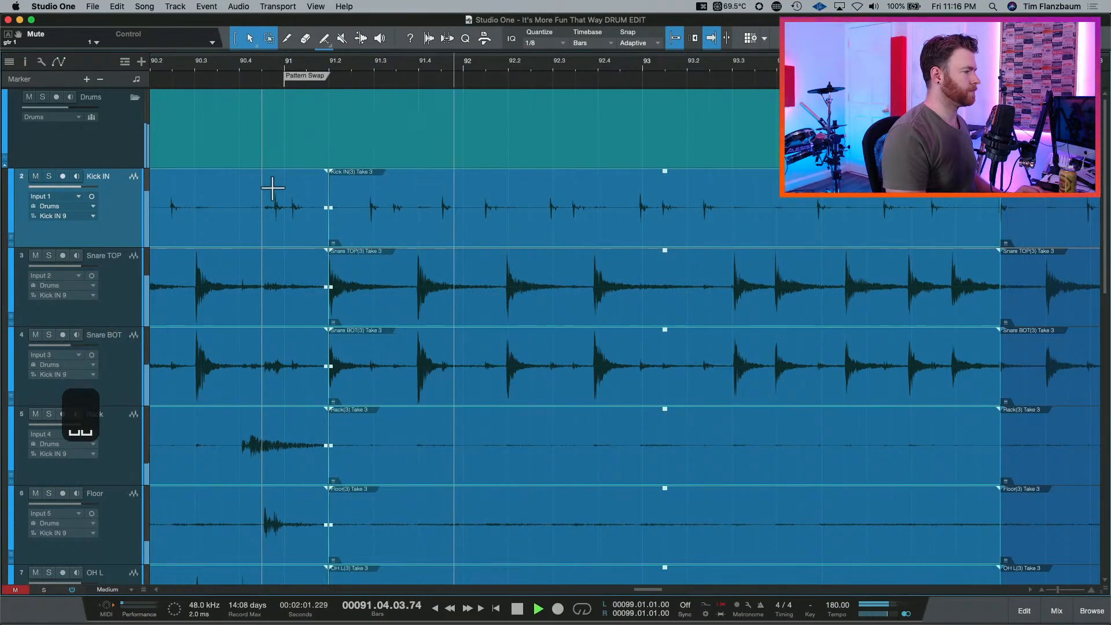
key(space)
key(space)
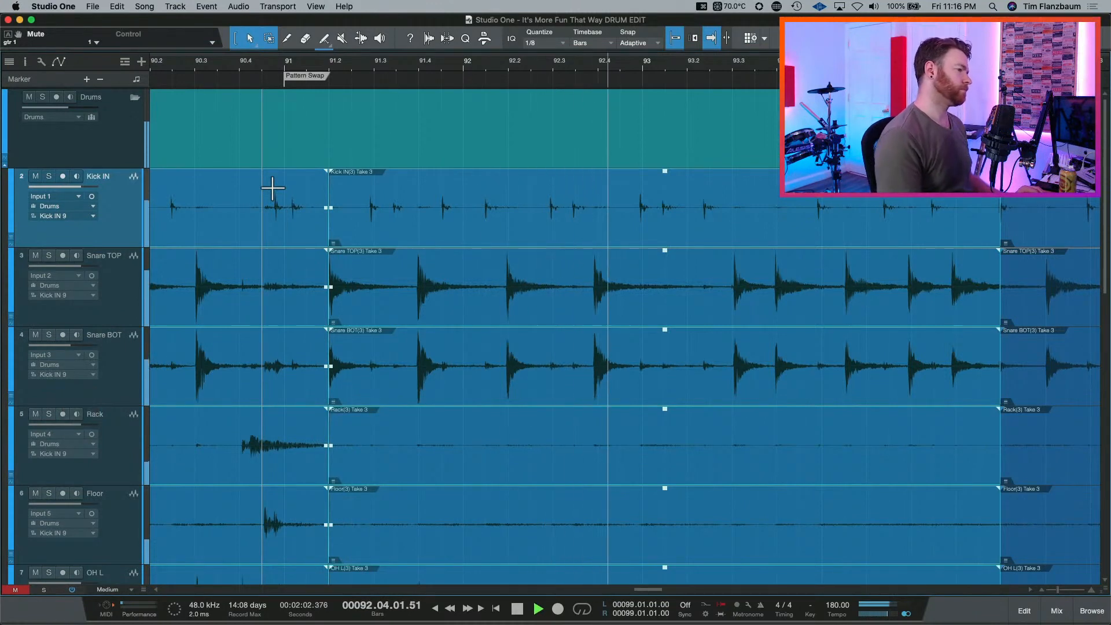
key(space)
key(space)
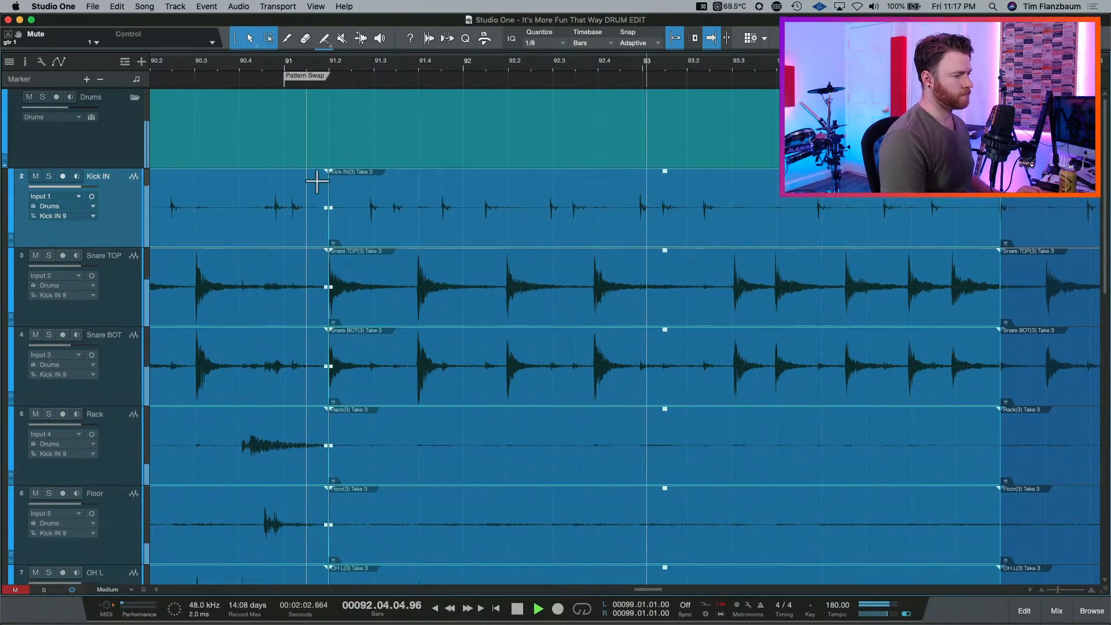
key(w)
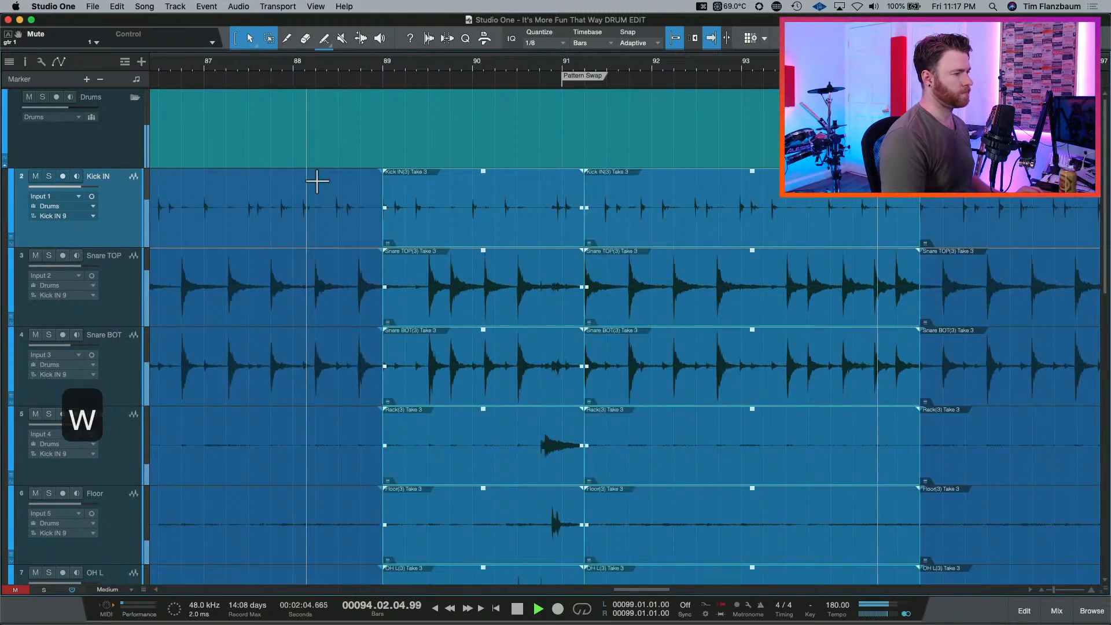
key(w)
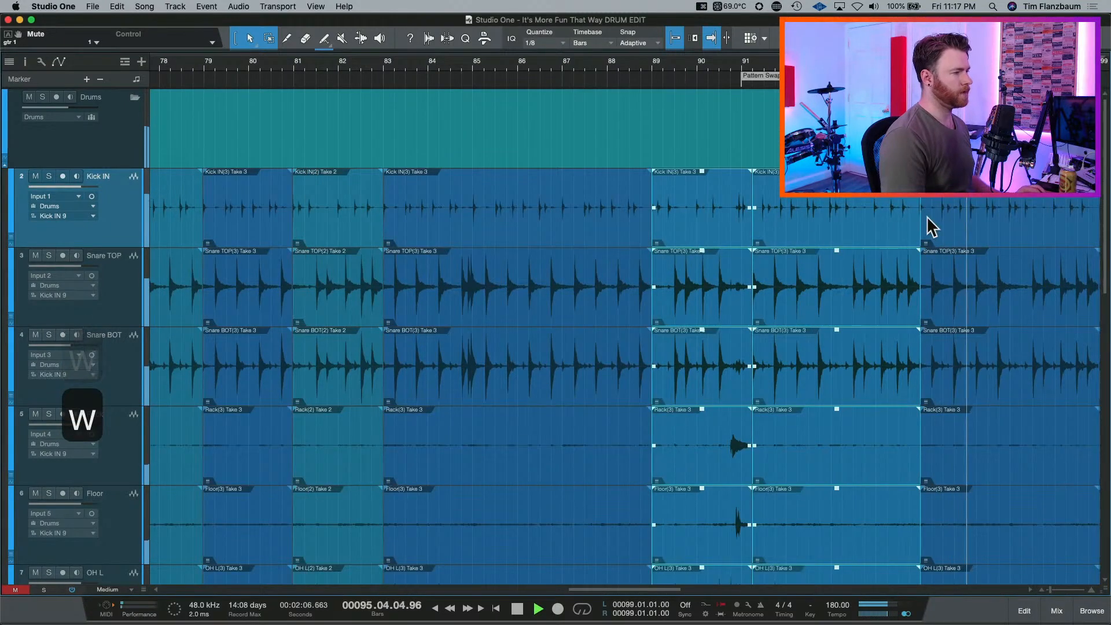
Crossfade the two adjoining drum sections at bar 95 across all drum tracks.
key(space)
click(970, 231)
shift+click(889, 230)
key(x)
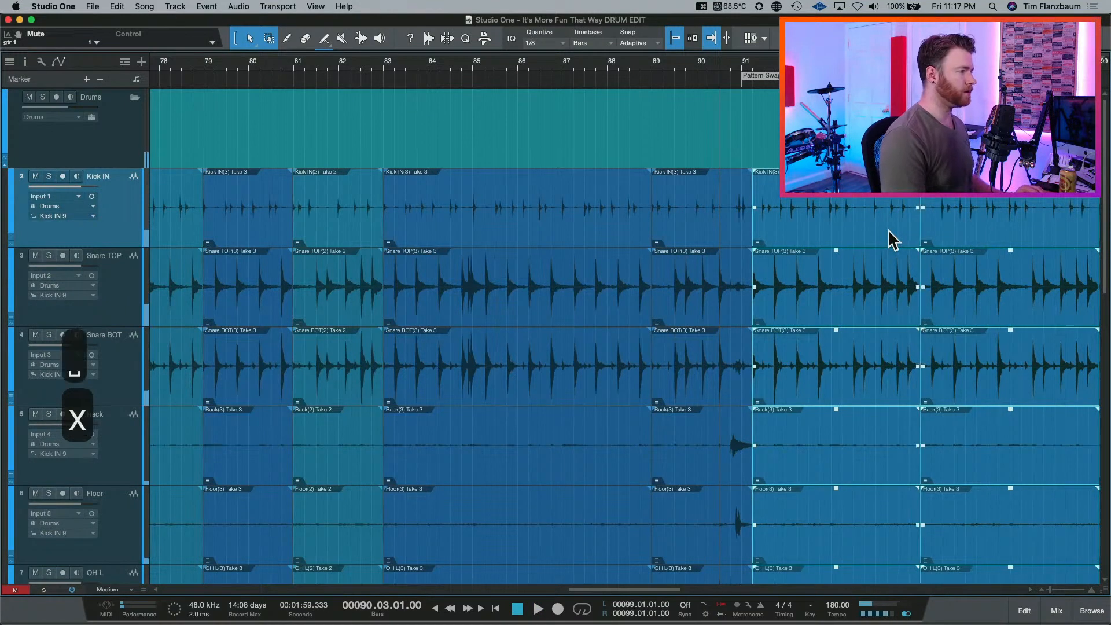
Audition the drums from bar 90 beat 3 through the crossfaded join at bar 95 and past bar 99.
key(space)
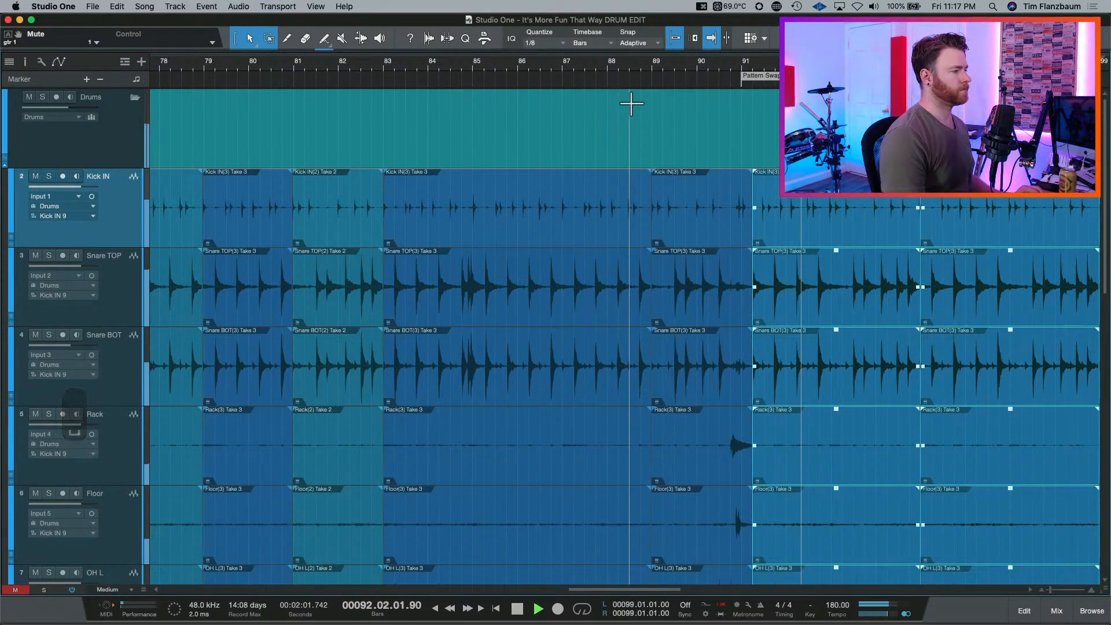
scroll(565, 229, right, 3)
scroll(564, 228, right, 2)
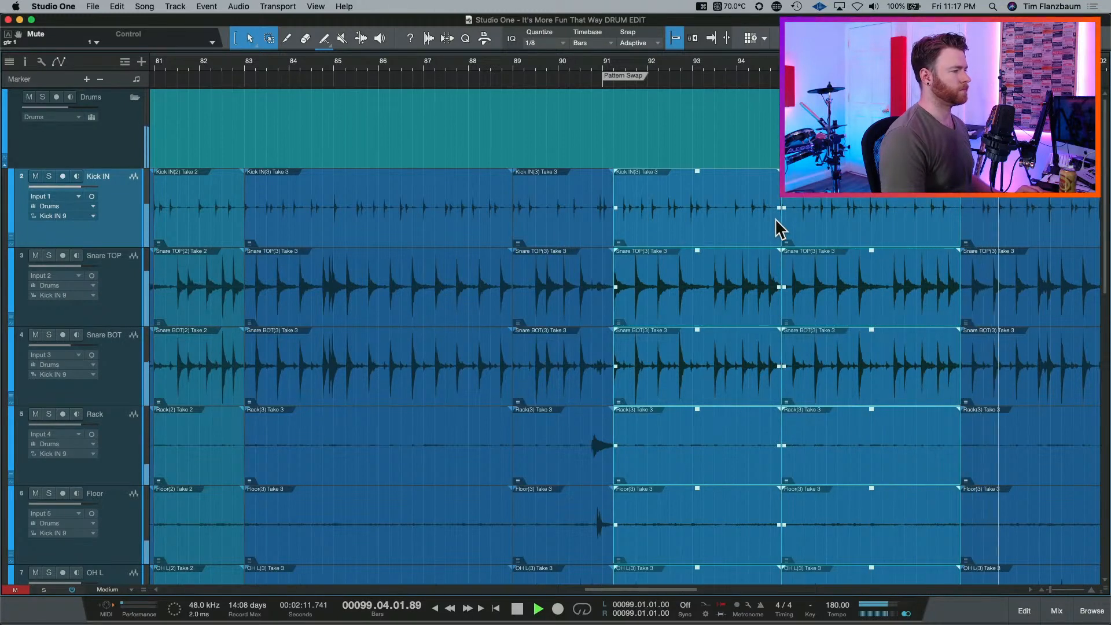
key(space)
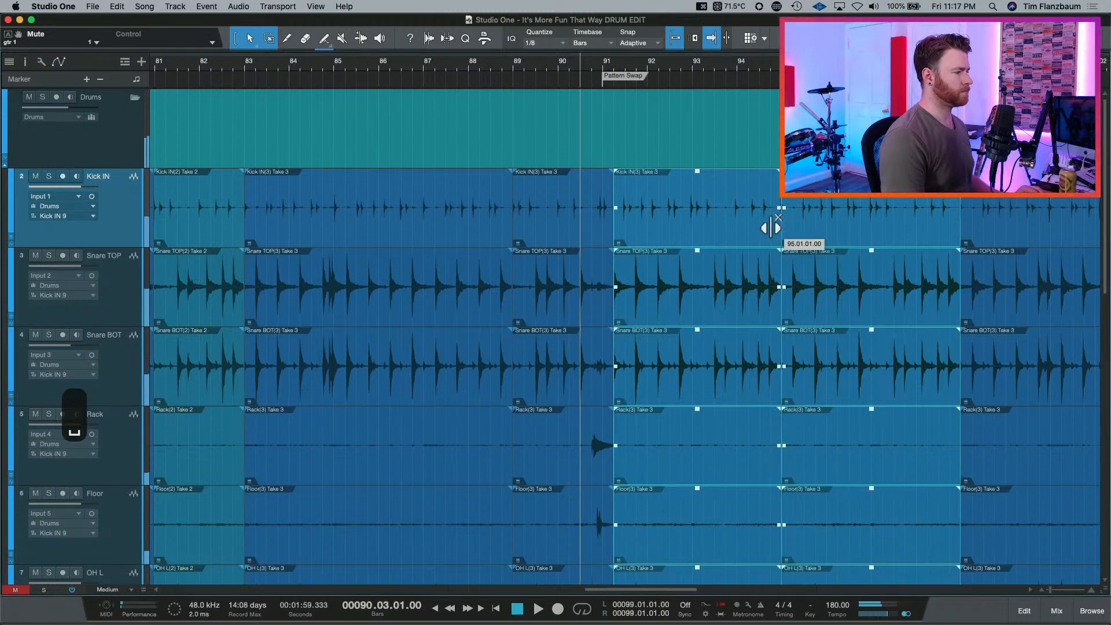
Move the crossfaded join at bar 95 earlier to about bar 93 on all drum tracks and audition it.
drag(771, 227, 695, 231)
key(e)
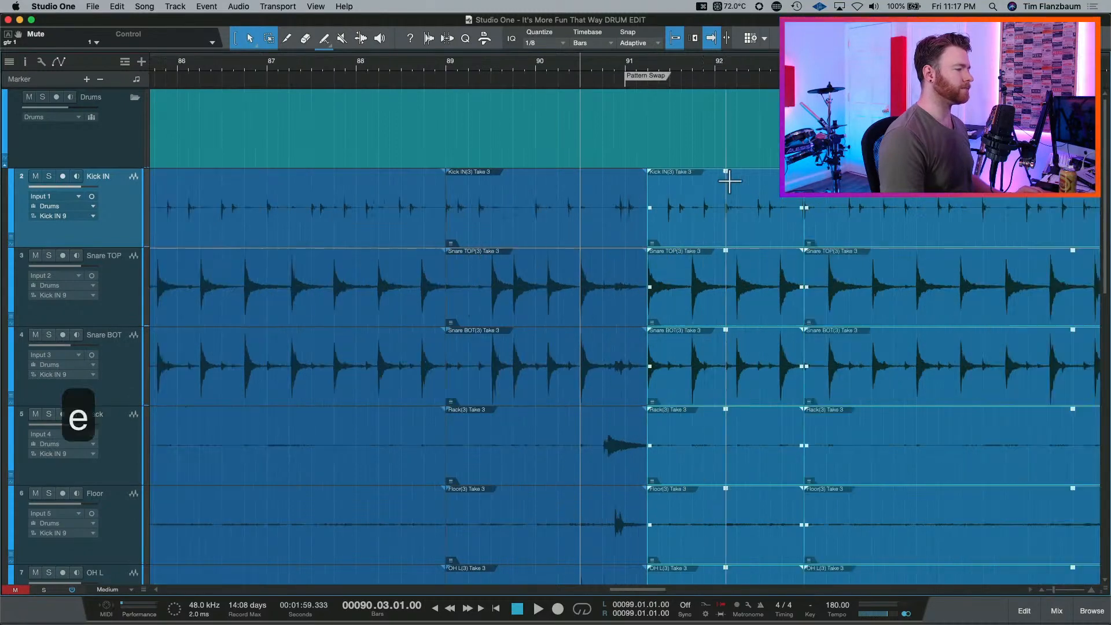
key(space)
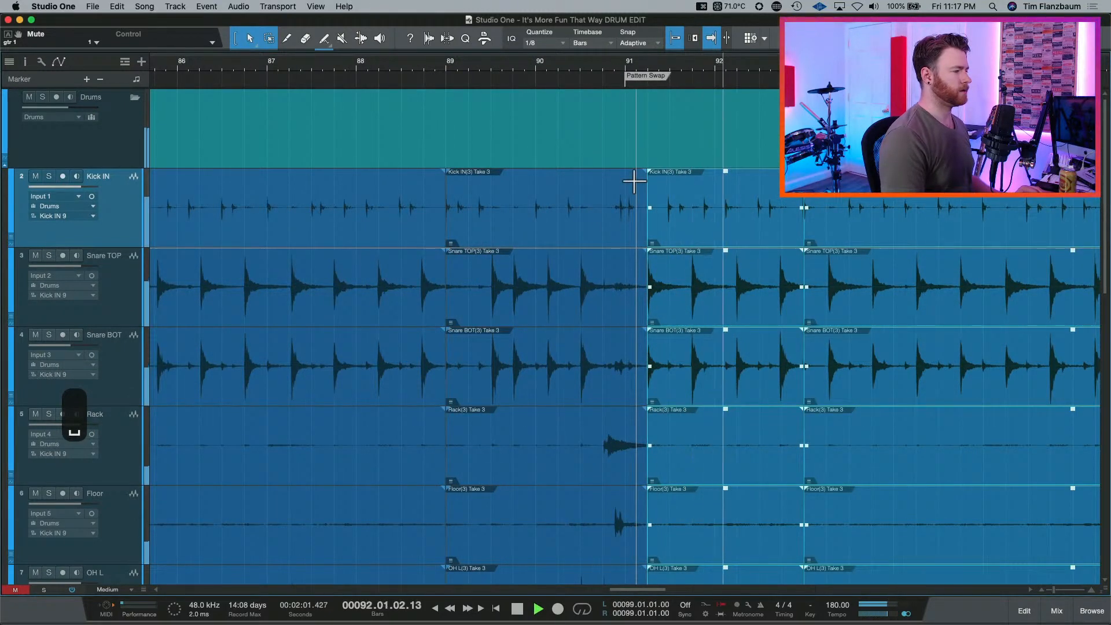
key(space)
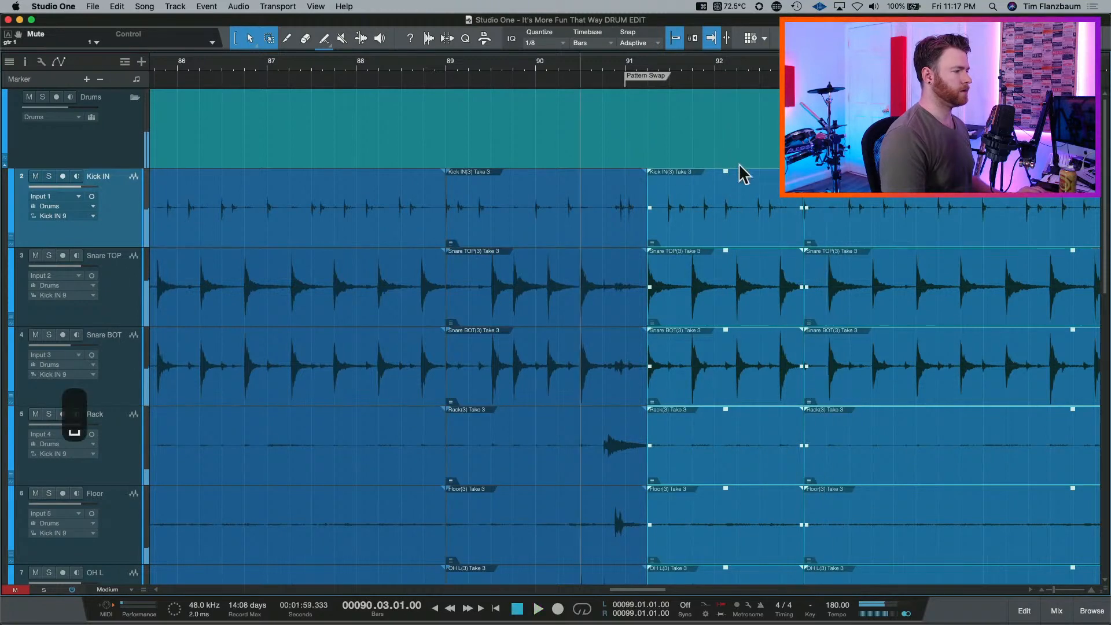
Shift the join near bar 93 slightly earlier to 92.04.04.38 on all drum tracks and audition the passage.
key(e)
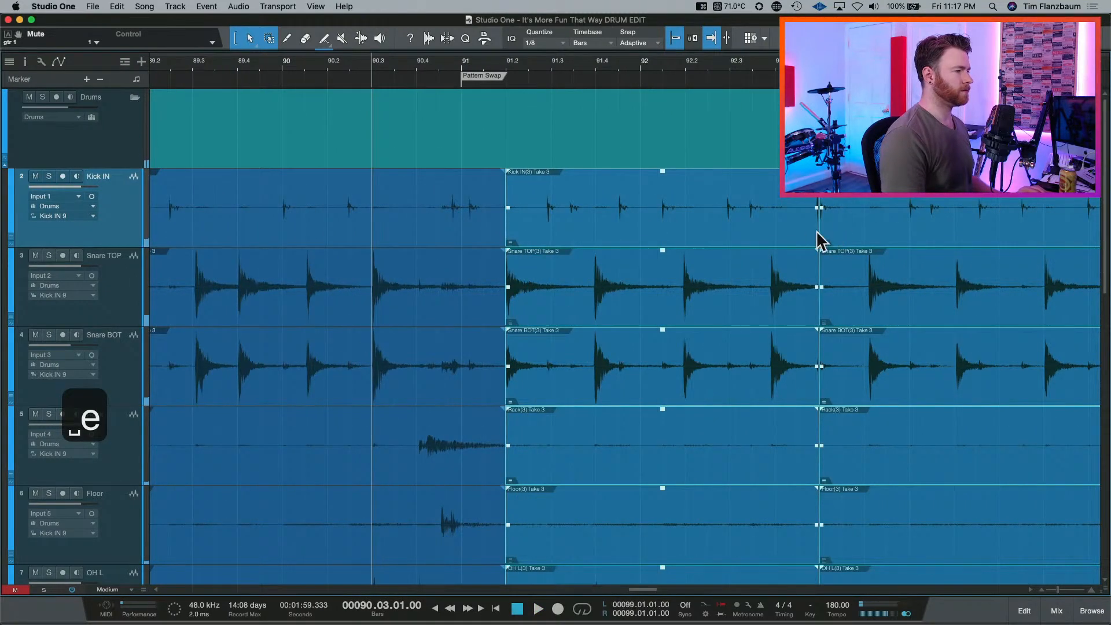
drag(819, 240, 813, 240)
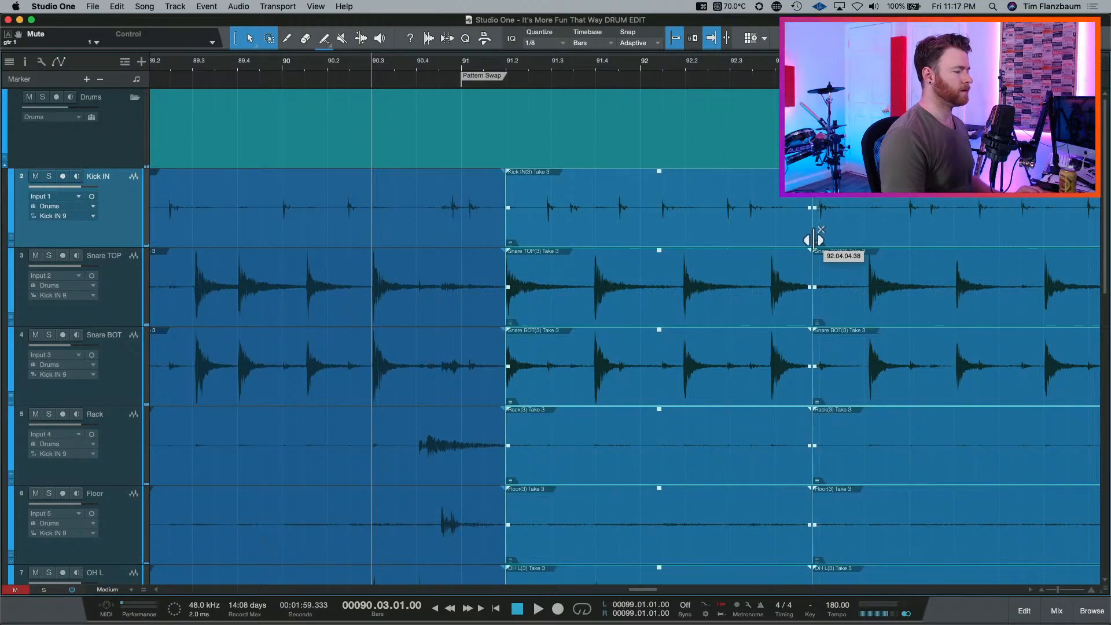
key(space)
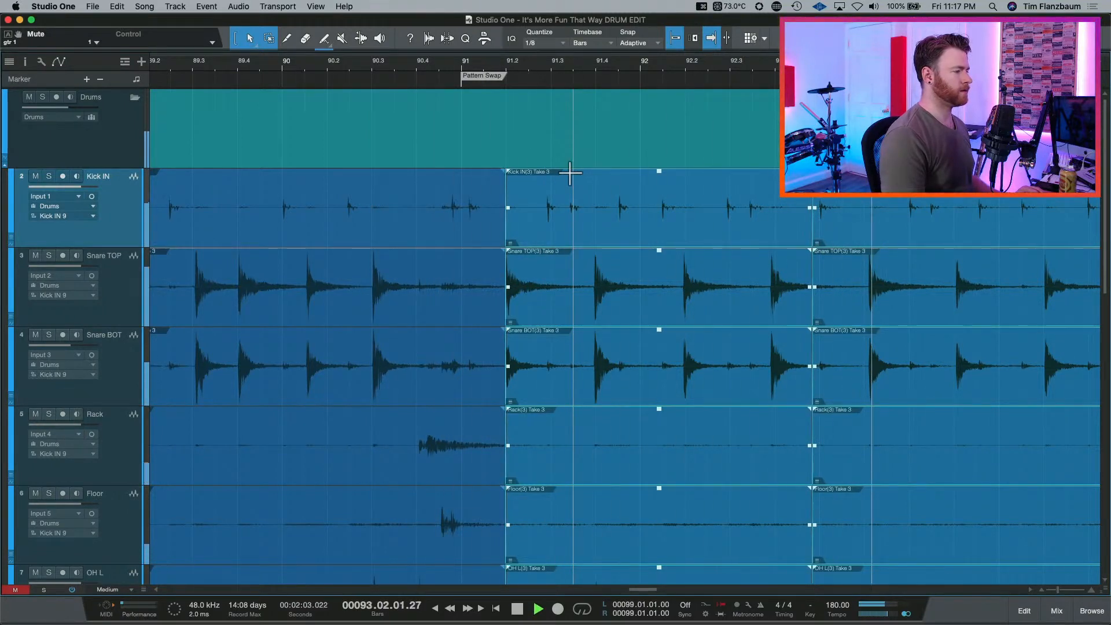
key(w)
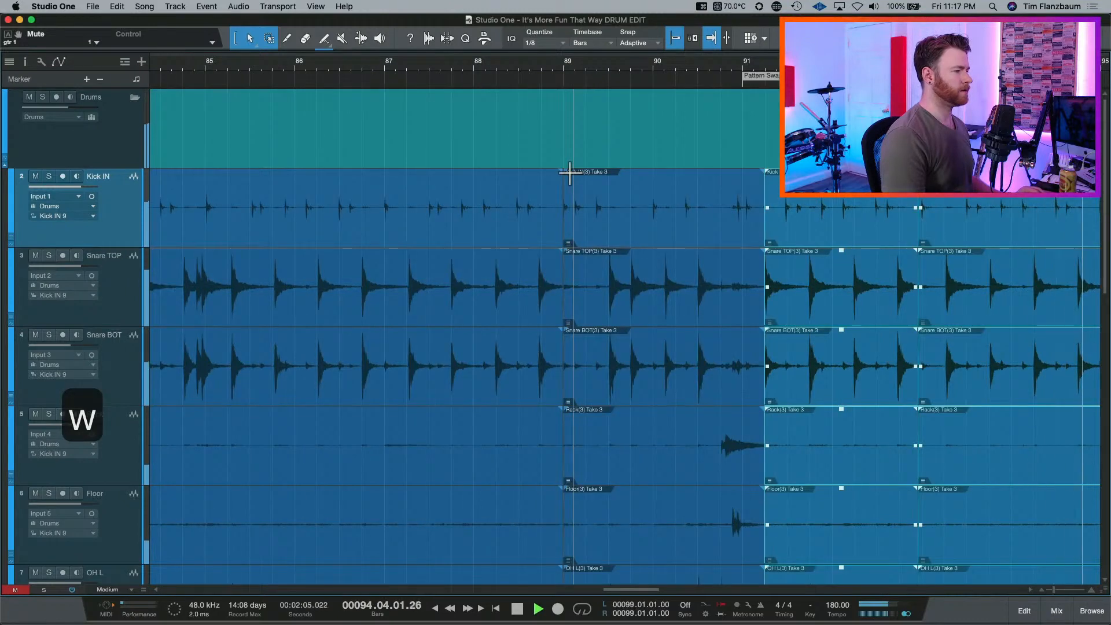
key(w)
key(w)
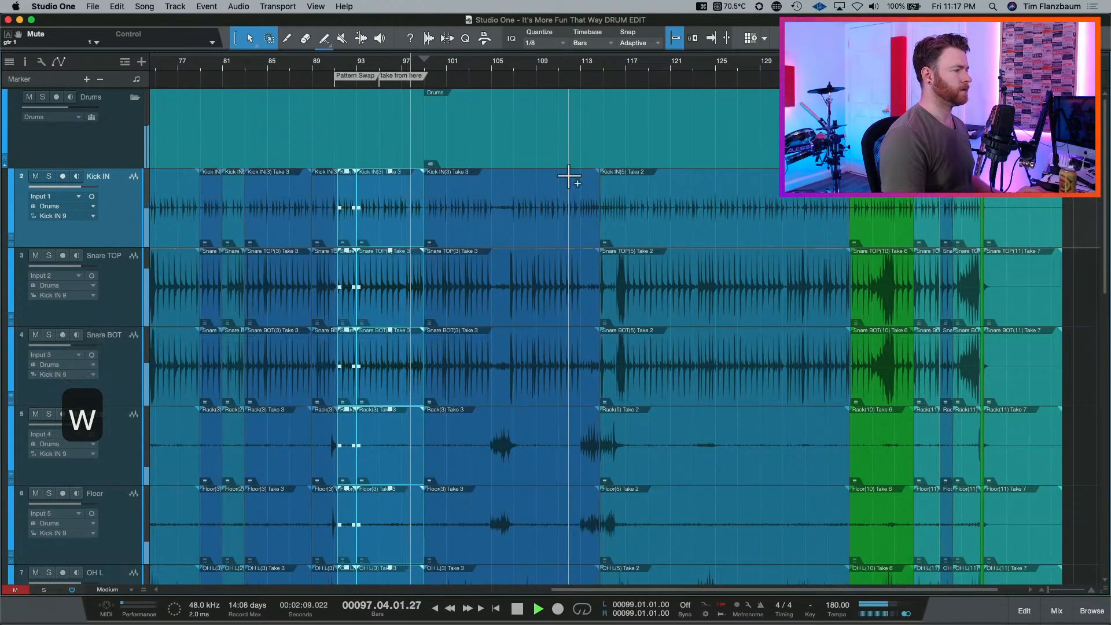
Audition the replaced drum section through the join at bar 99.
key(e)
key(e)
key(e)
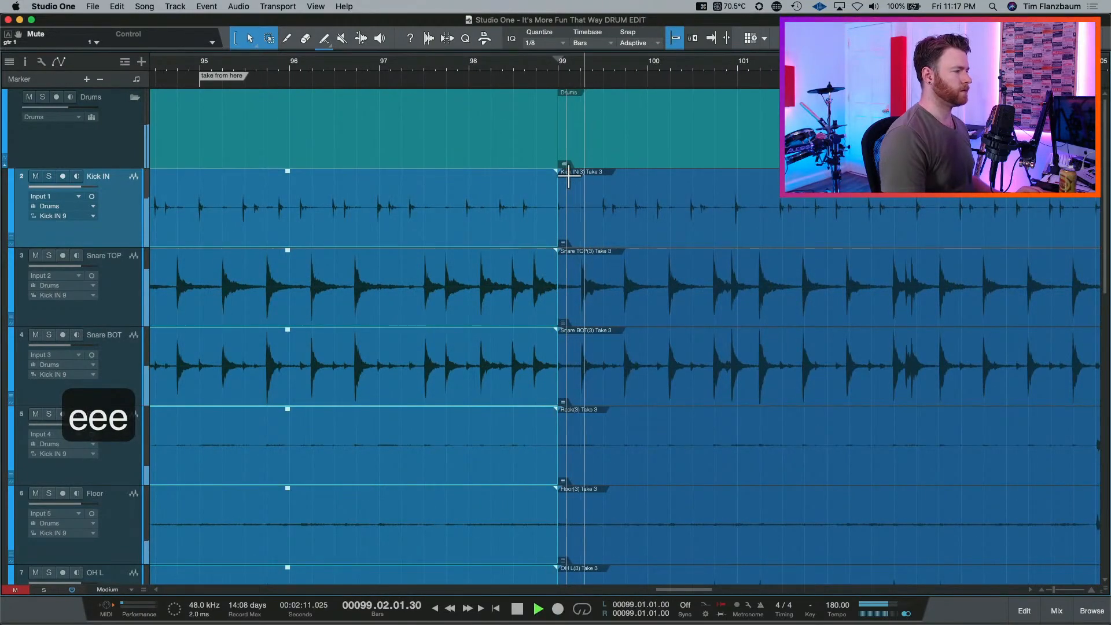
key(space)
key(w)
key(w)
key(w)
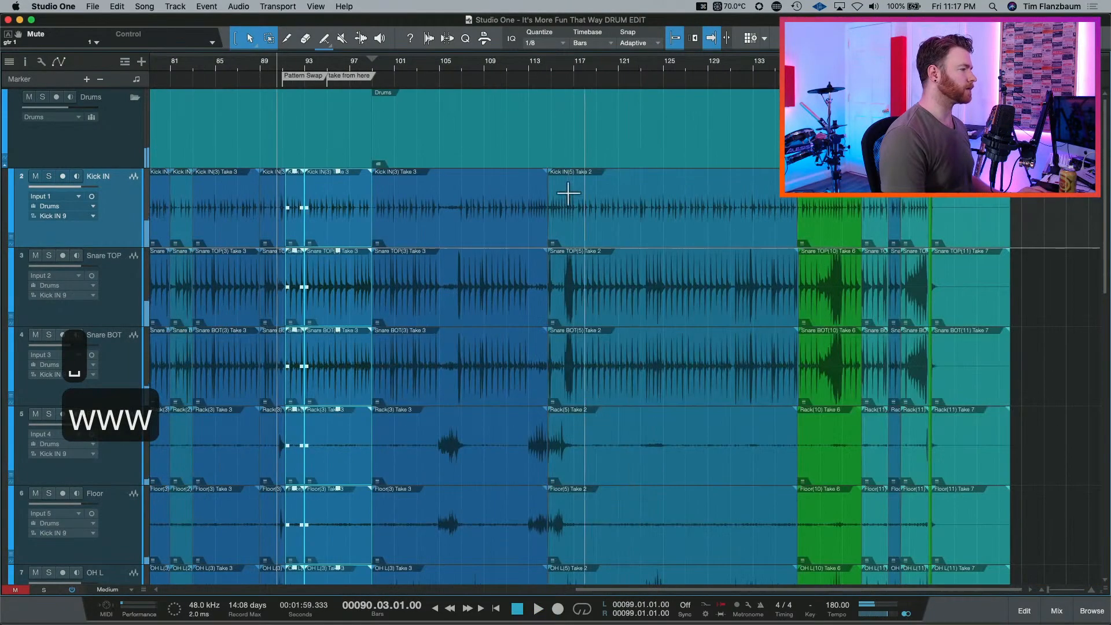
Delete the "take from here" and "Pattern Swap" markers from the timeline.
drag(316, 65, 334, 112)
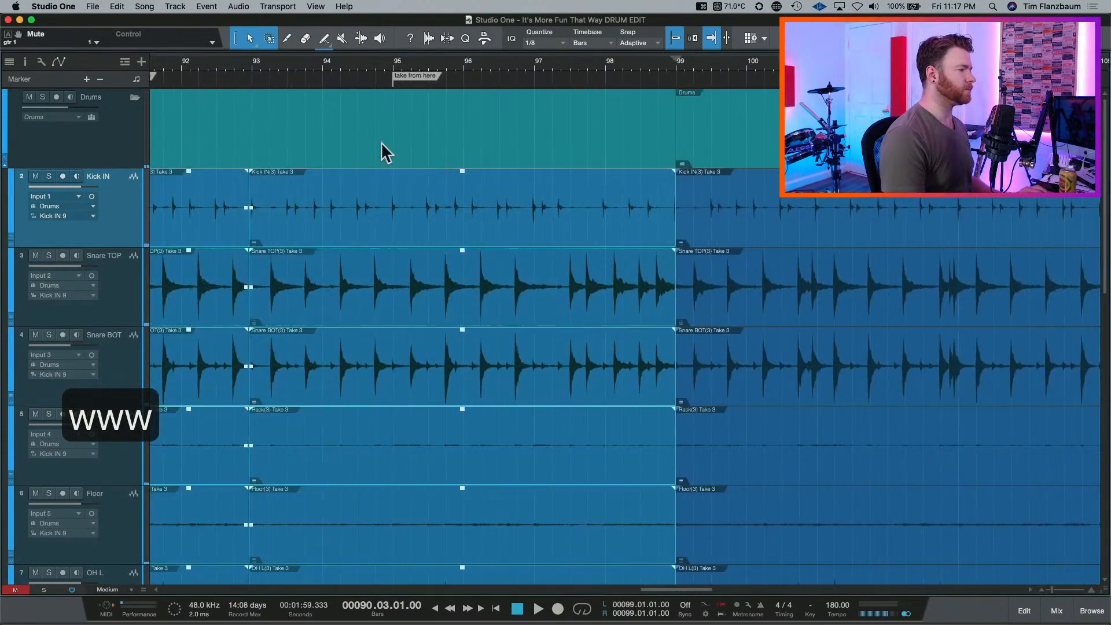
scroll(424, 181, left, 5)
click(666, 75)
key(Delete)
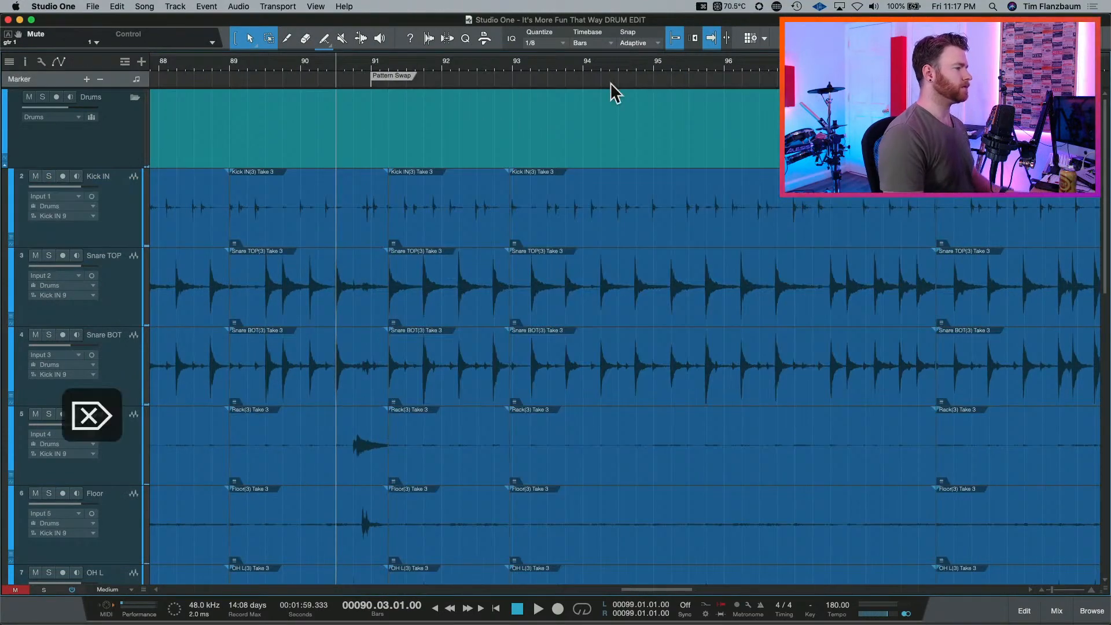
key(Delete)
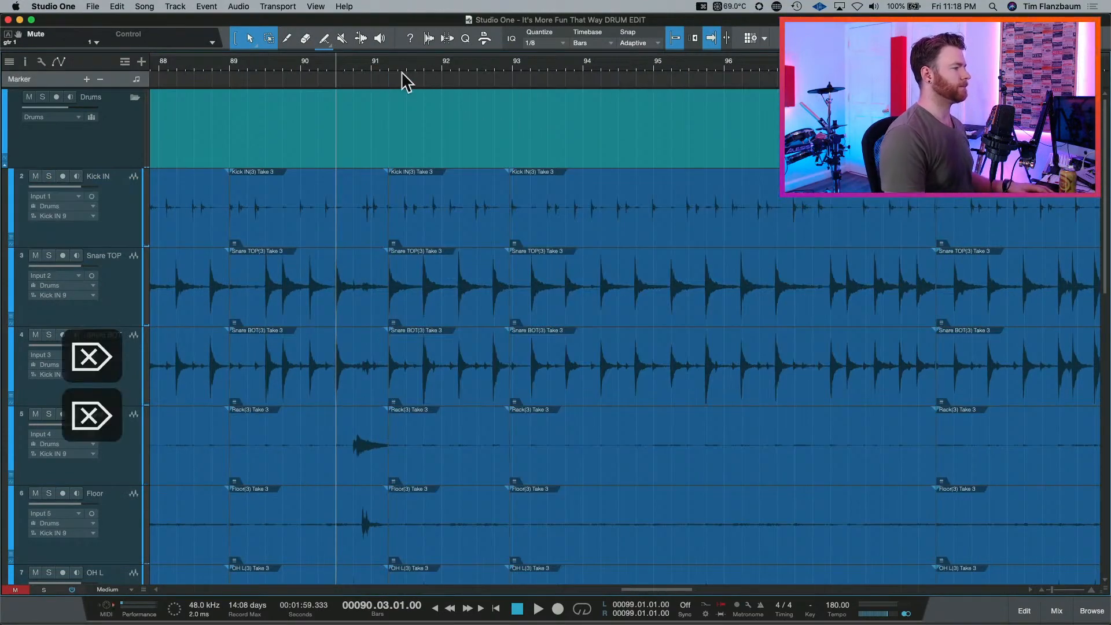
Audition the drums from bar 90 through the join just before bar 93.
click(304, 66)
key(space)
key(e)
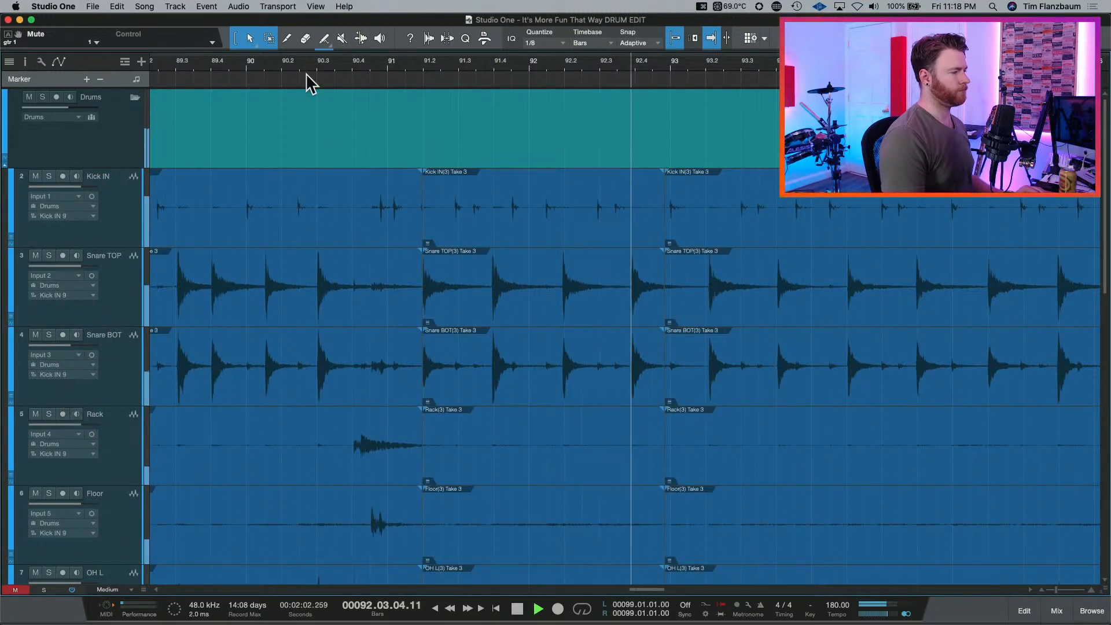
key(space)
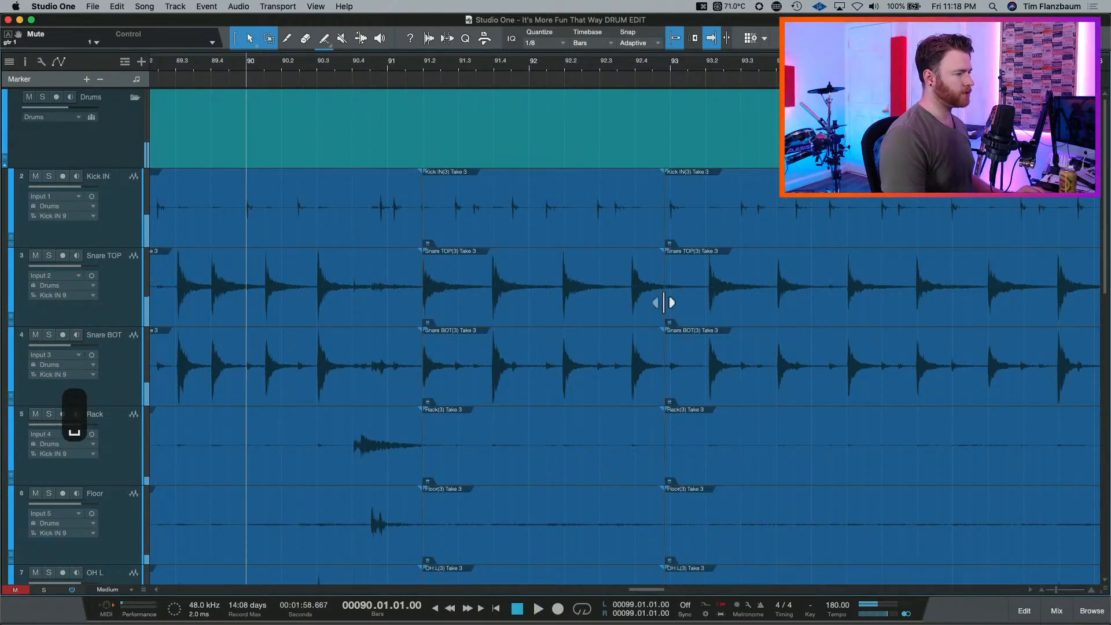
Try the join near bar 93 later, at about beat 4 of bar 93, on all drum tracks and audition it.
drag(664, 306, 758, 308)
key(space)
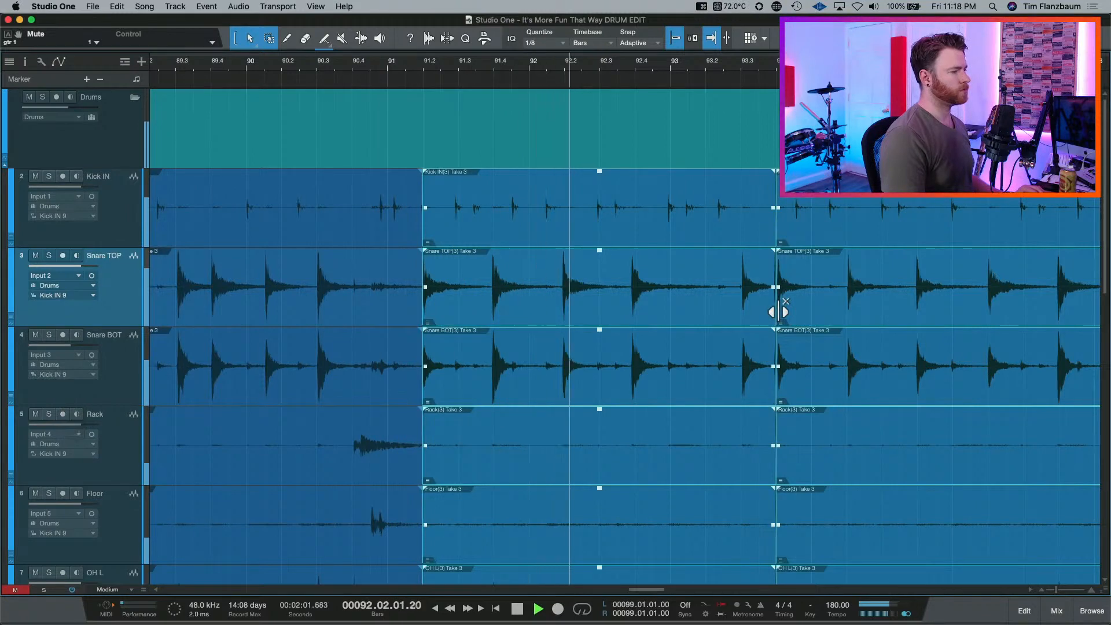
key(space)
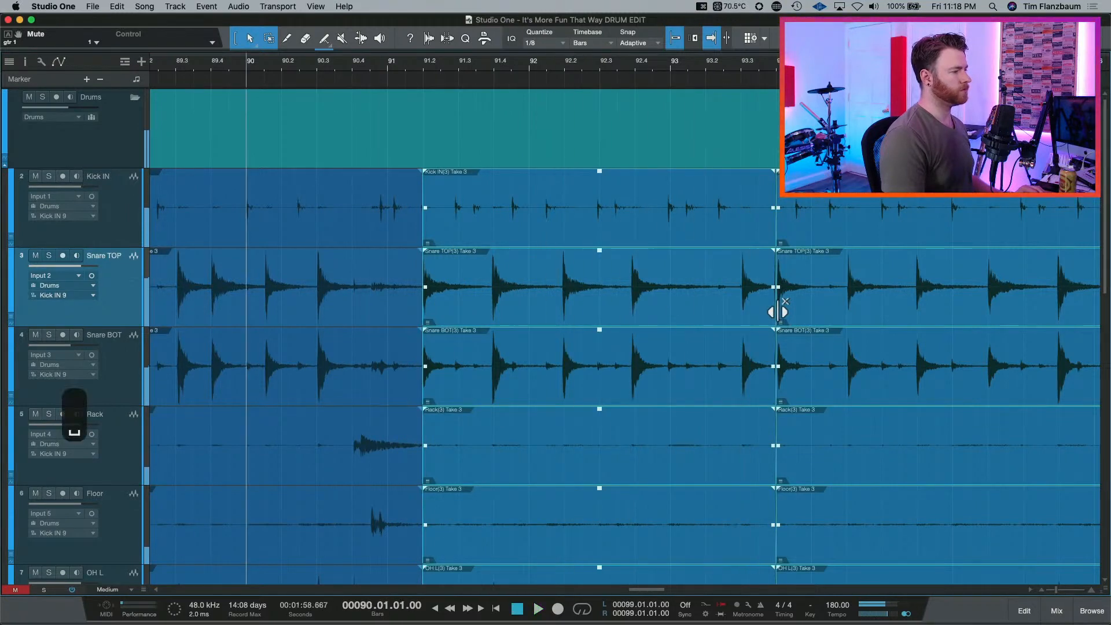
Try the join earlier, between beats 3 and 4 of bar 92, on all drum tracks and audition it.
drag(779, 312, 612, 308)
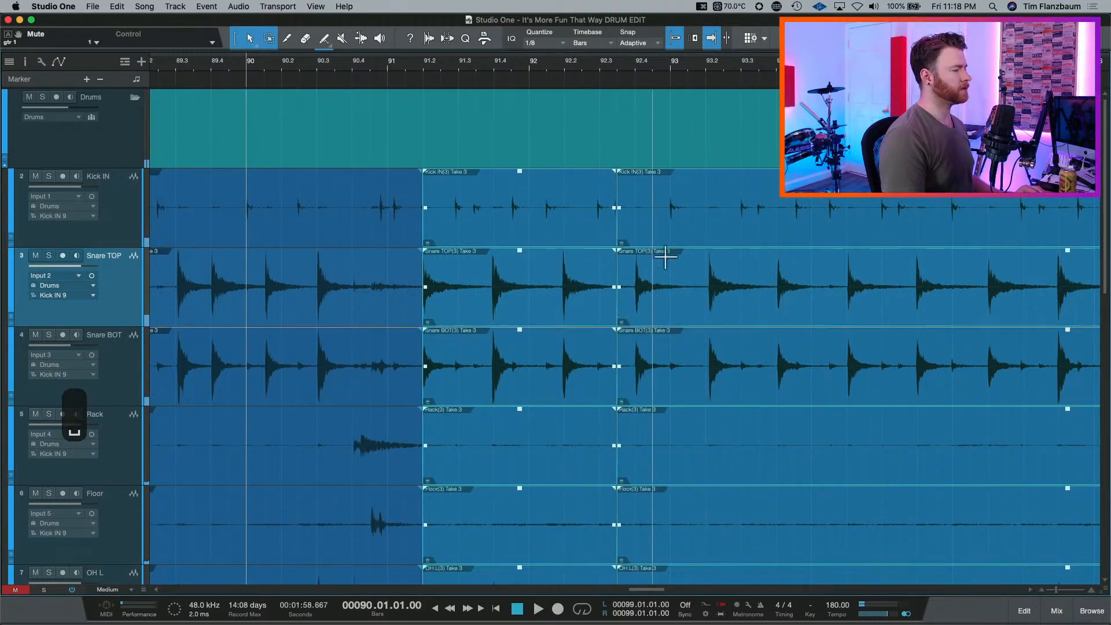
key(space)
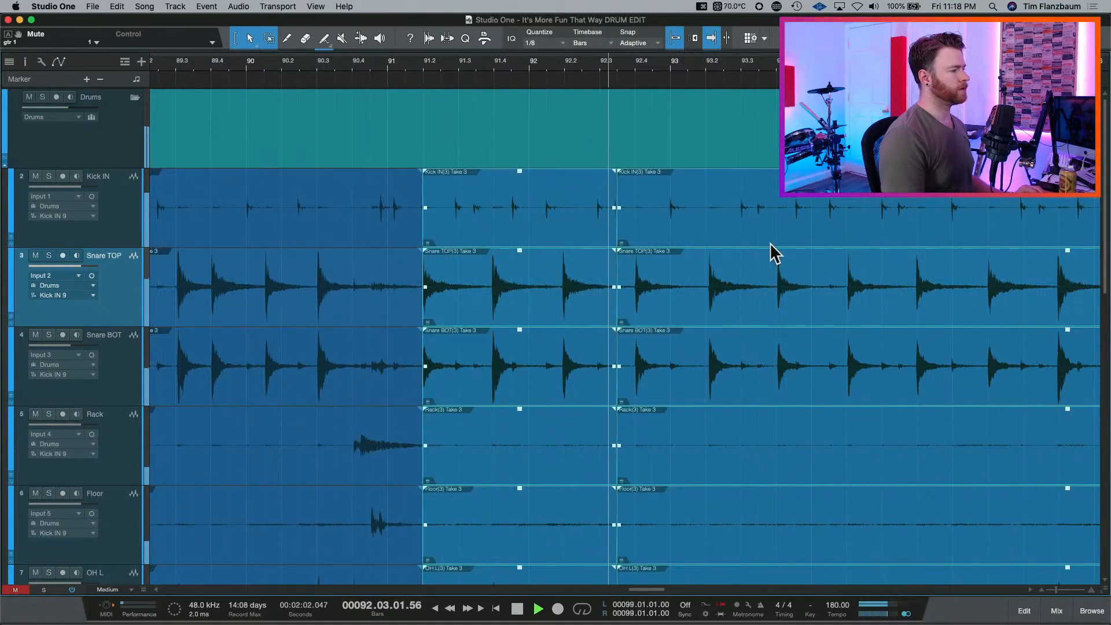
key(space)
Try the join at 92.04.01.00, and undo the join moves back to the position just before bar 93.
drag(617, 316, 632, 316)
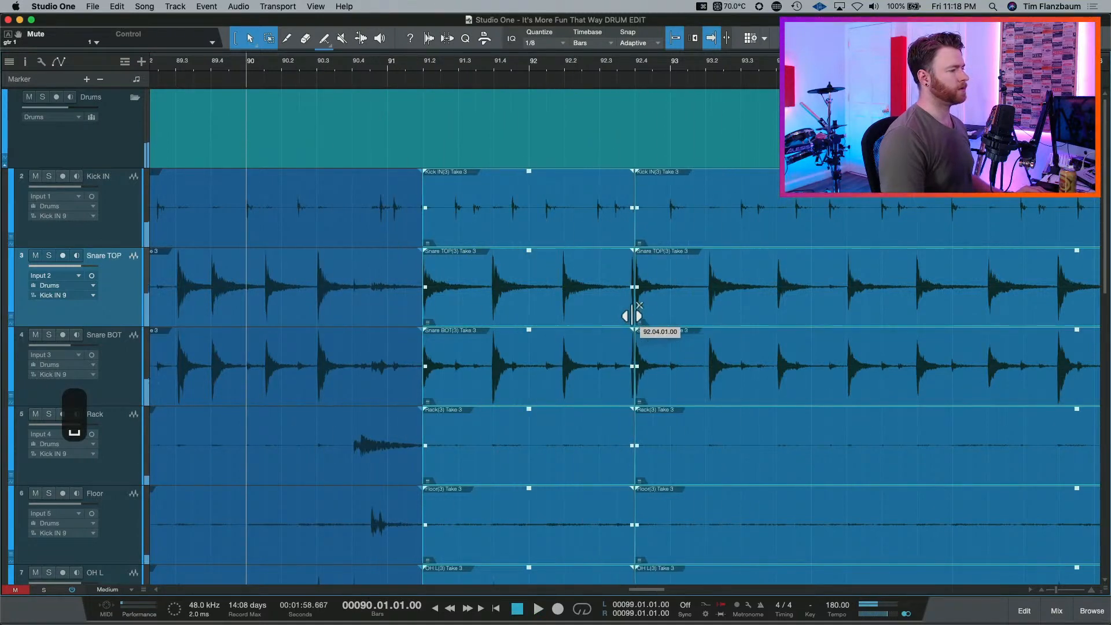
key(super+z)
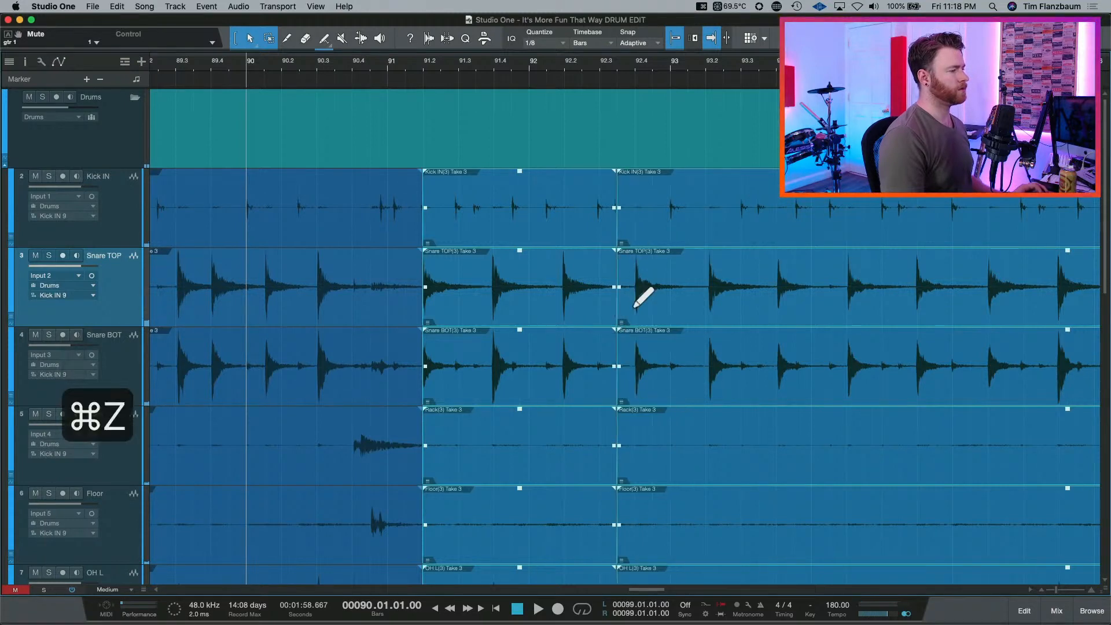
key(super+z)
key(super+z)
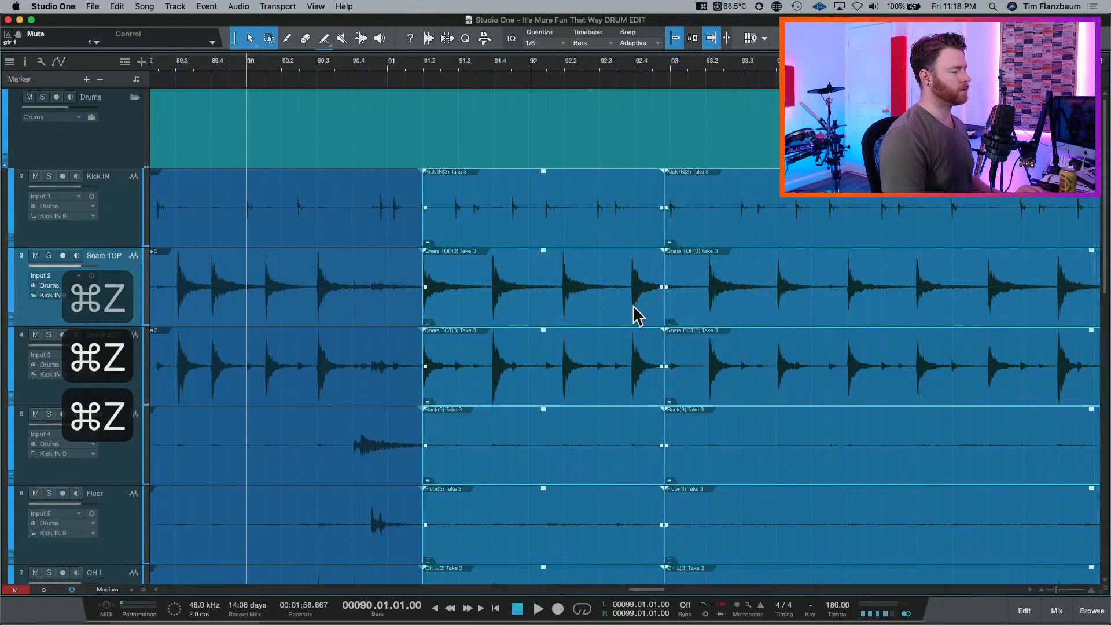
Audition the drums from bar 90 through the restored join near bar 93 and past bar 94.
key(space)
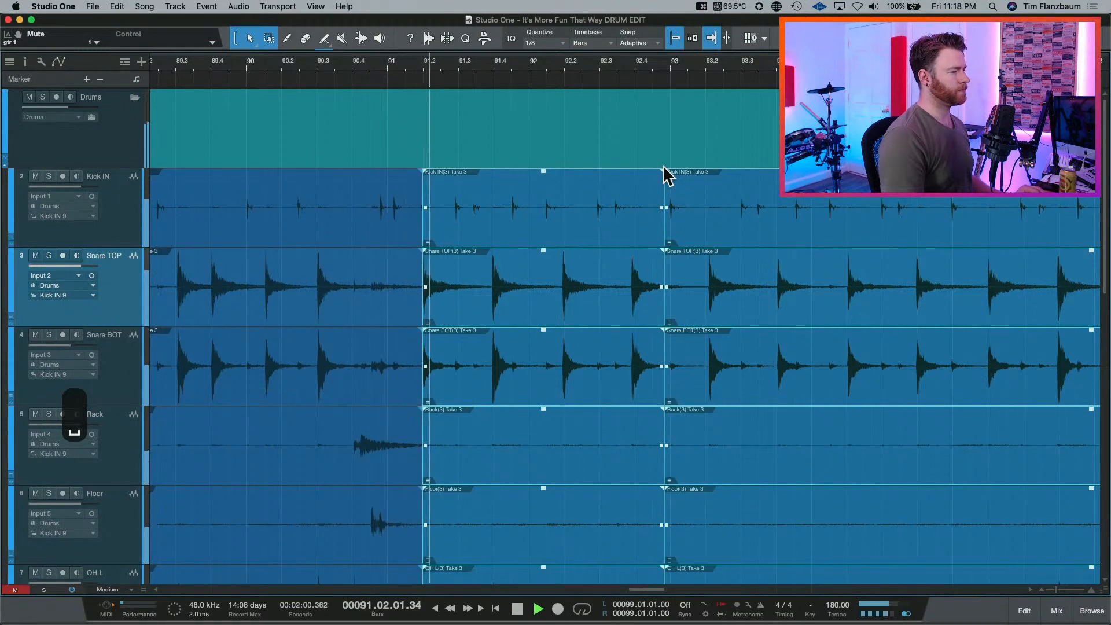
key(e)
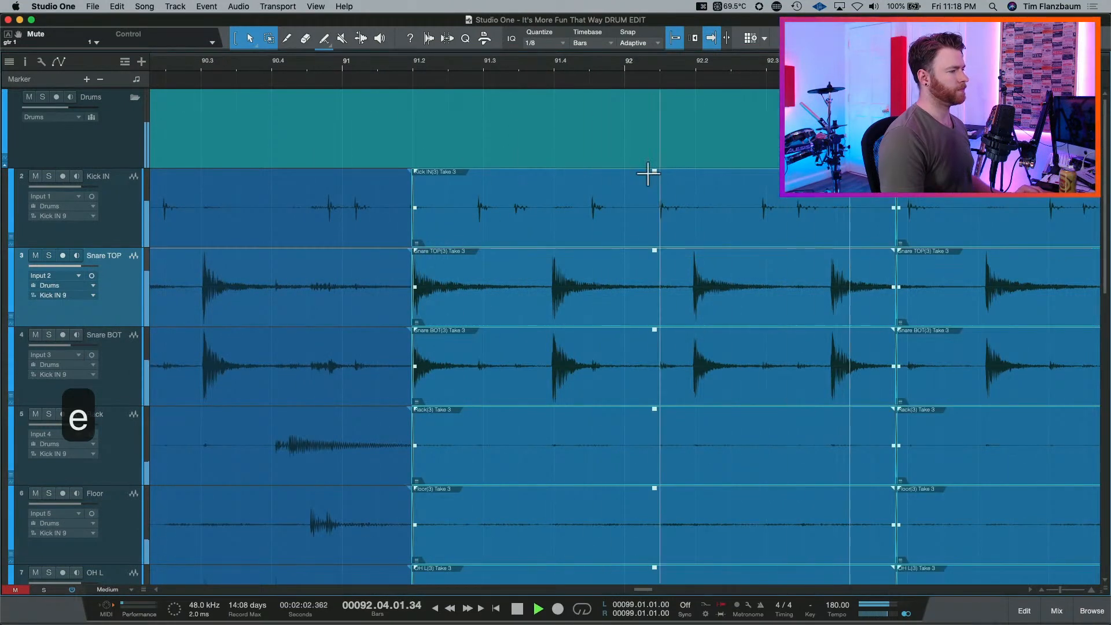
key(w)
key(w)
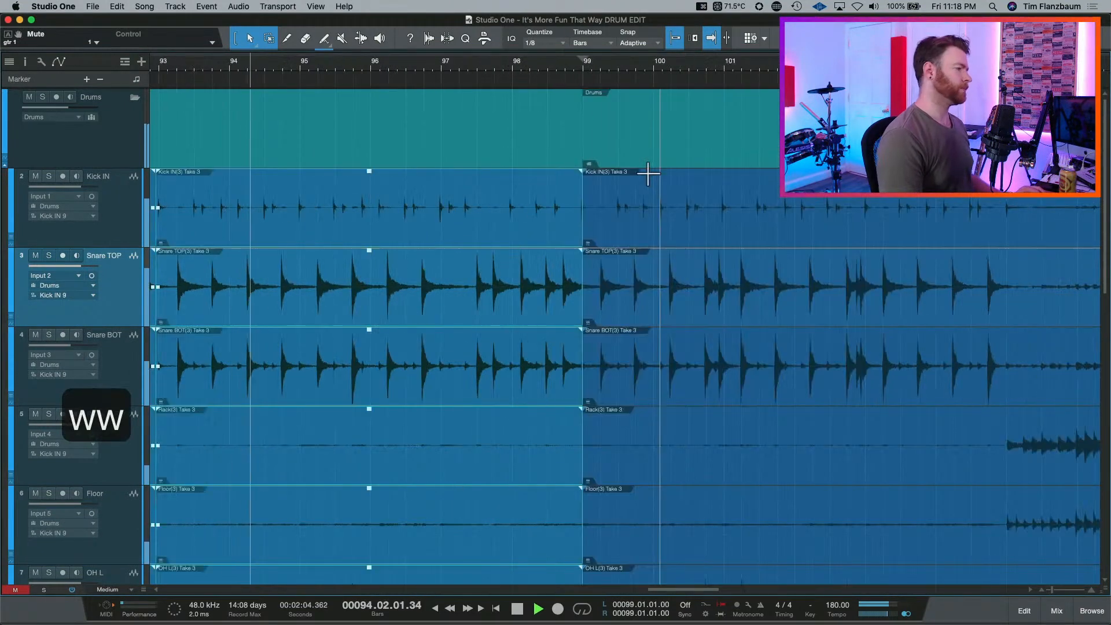
key(w)
key(space)
scroll(649, 237, left, 4)
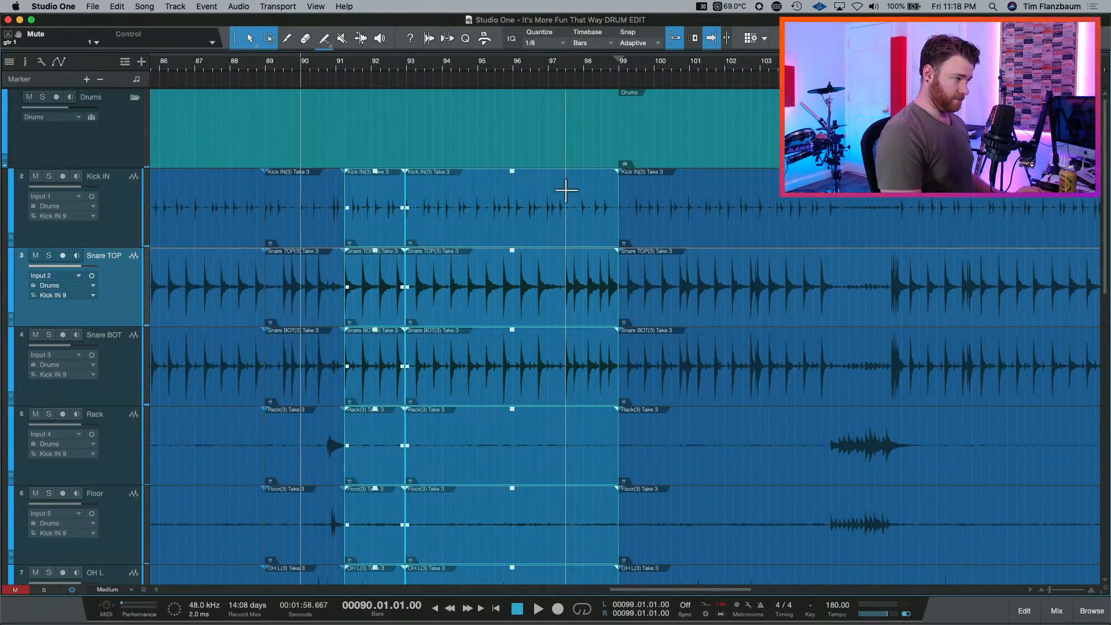
key(space)
key(space)
Audition the swapped pattern starting from bar 88 beat 3 and save the song.
click(251, 59)
key(space)
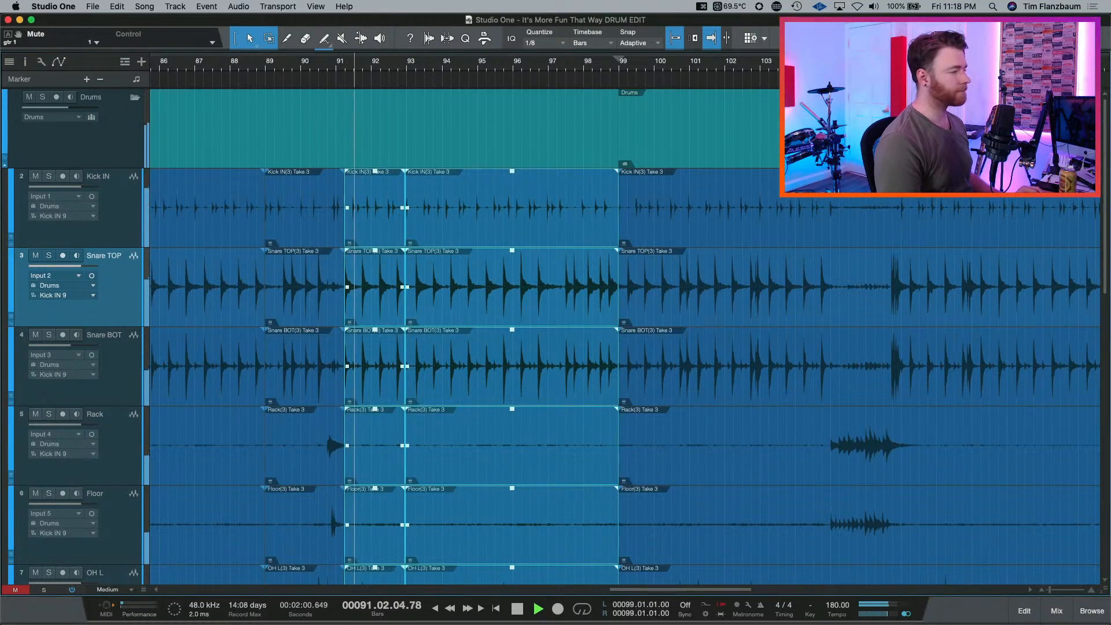
key(space)
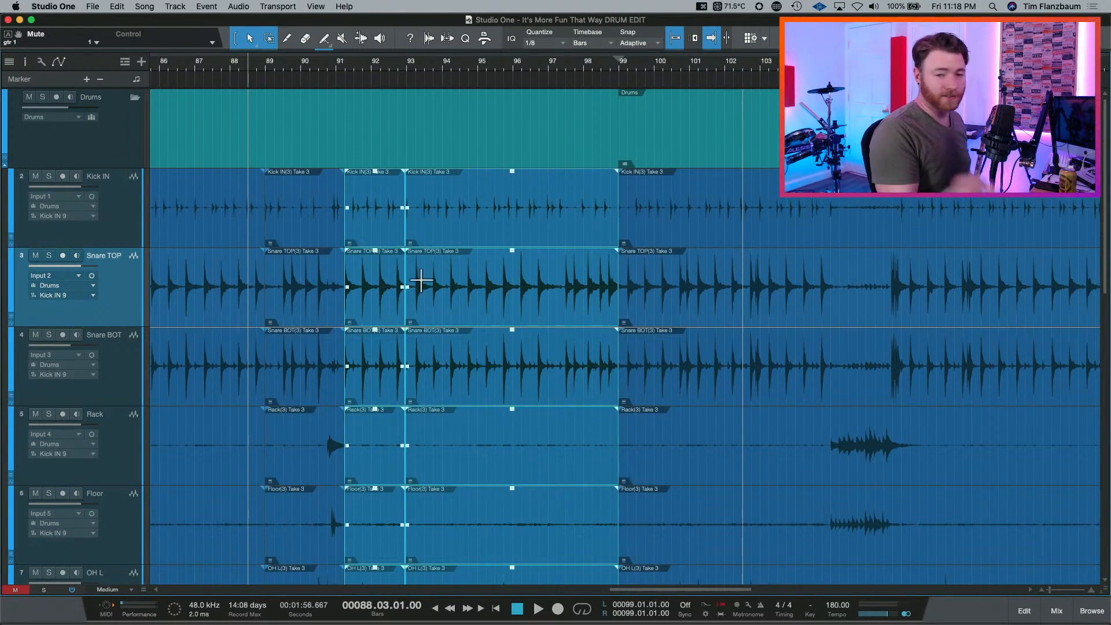
key(super+s)
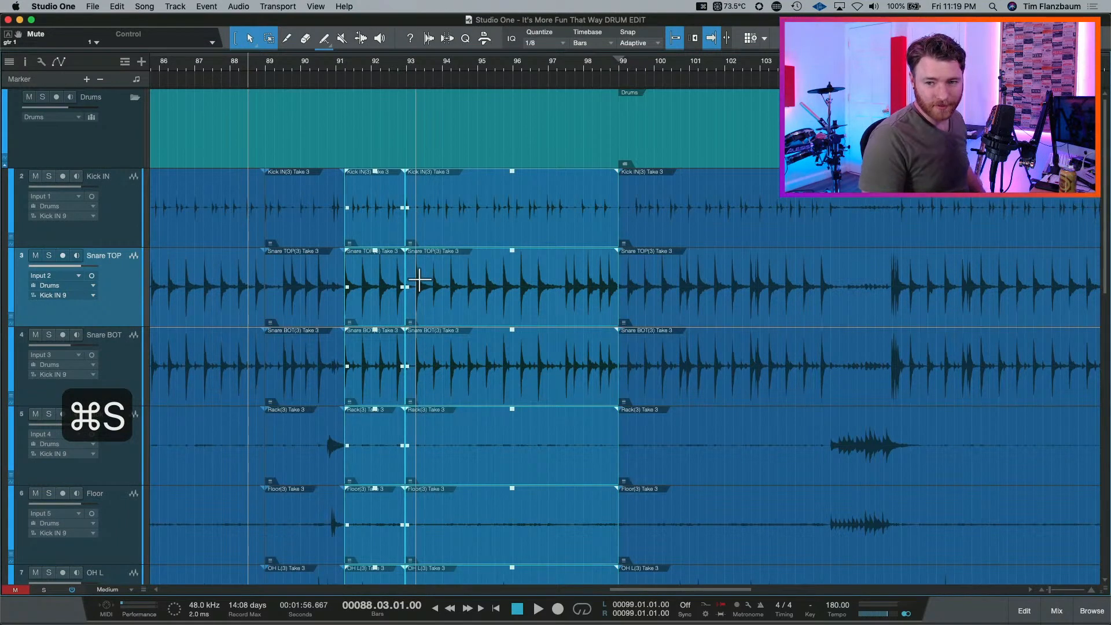
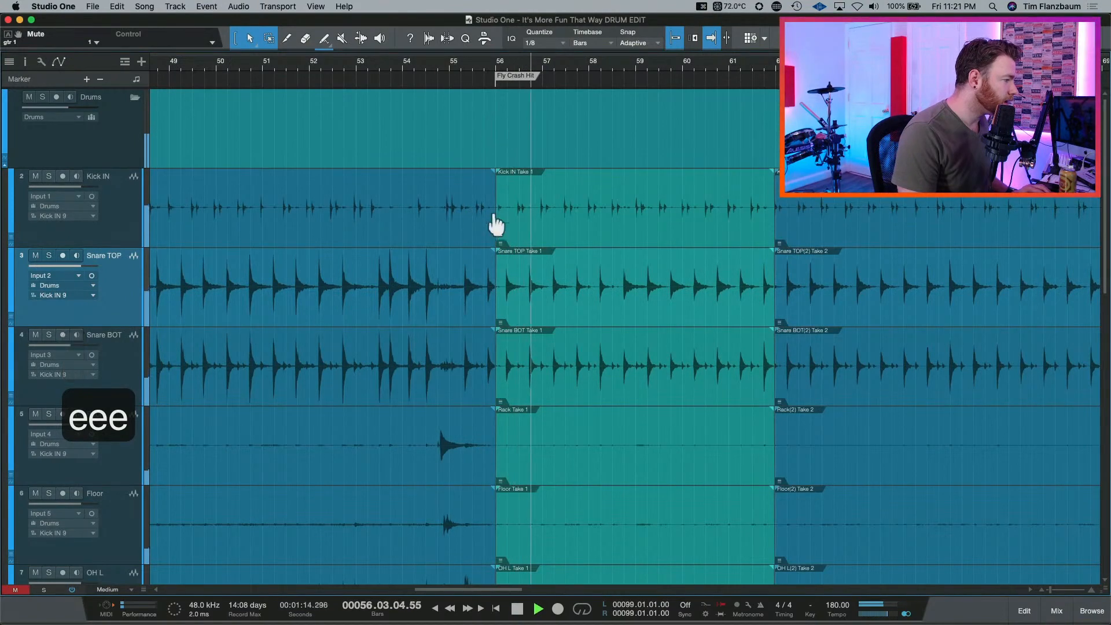
Move the join at the "Fly Crash Hit" marker earlier to 55.01.01.00 on all drum tracks.
key(space)
key(e)
key(e)
key(w)
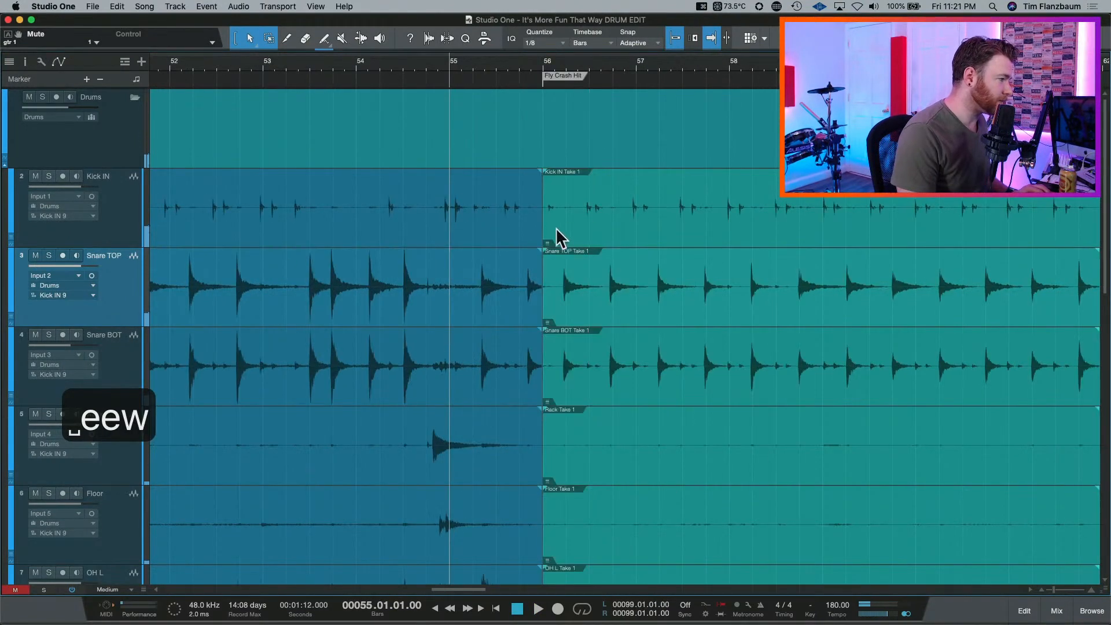
drag(541, 236, 450, 244)
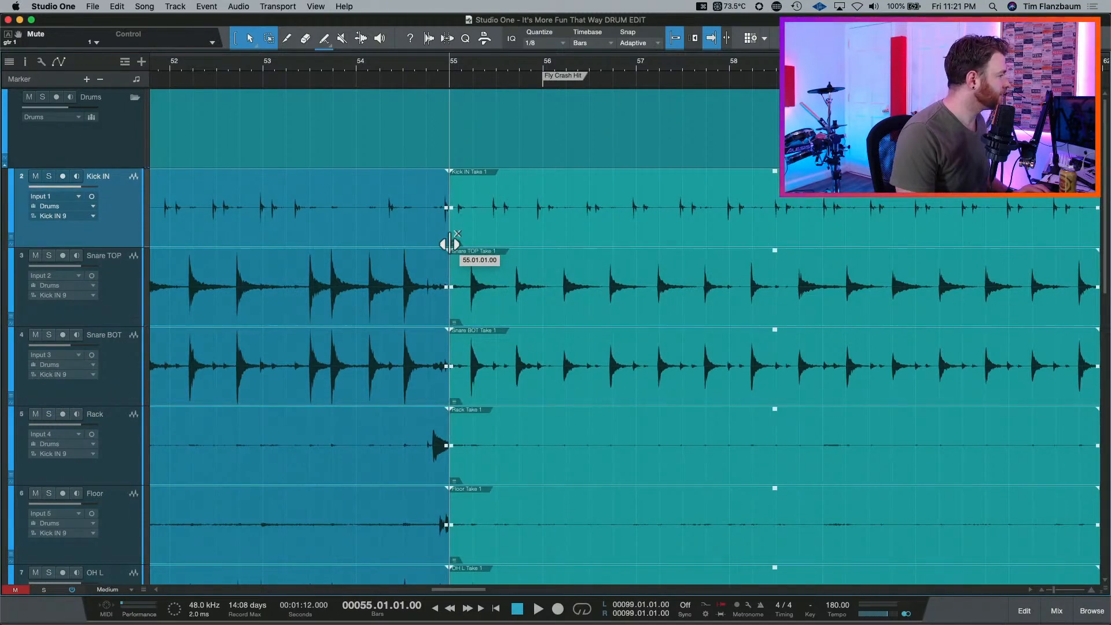
Audition the drums from bar 52 beat 4 through the join at bar 55.
click(241, 70)
key(space)
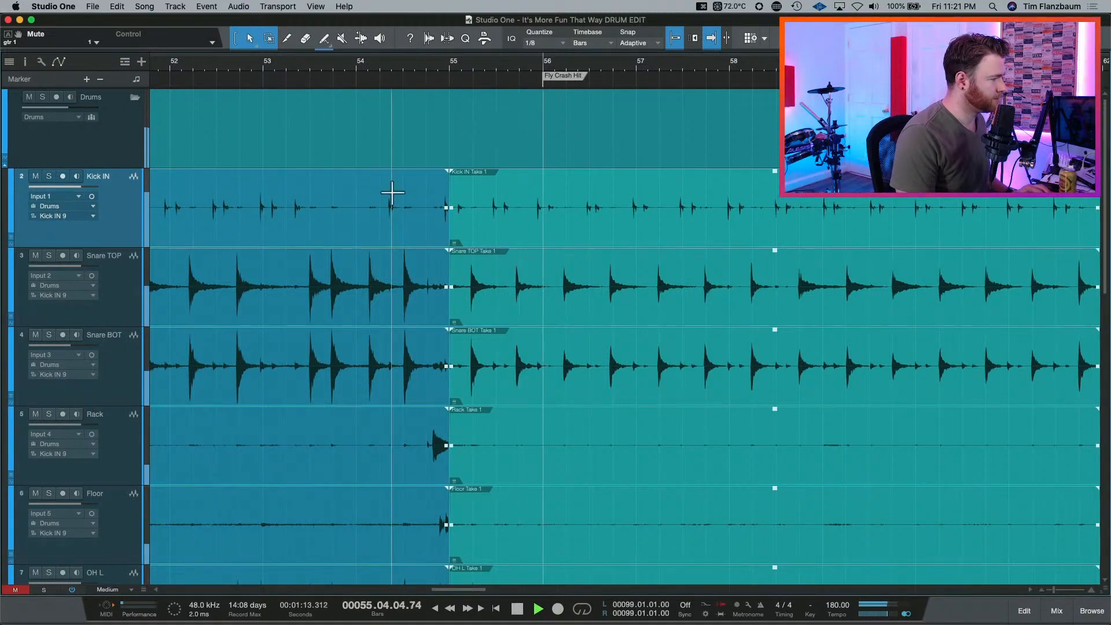
key(space)
key(e)
key(e)
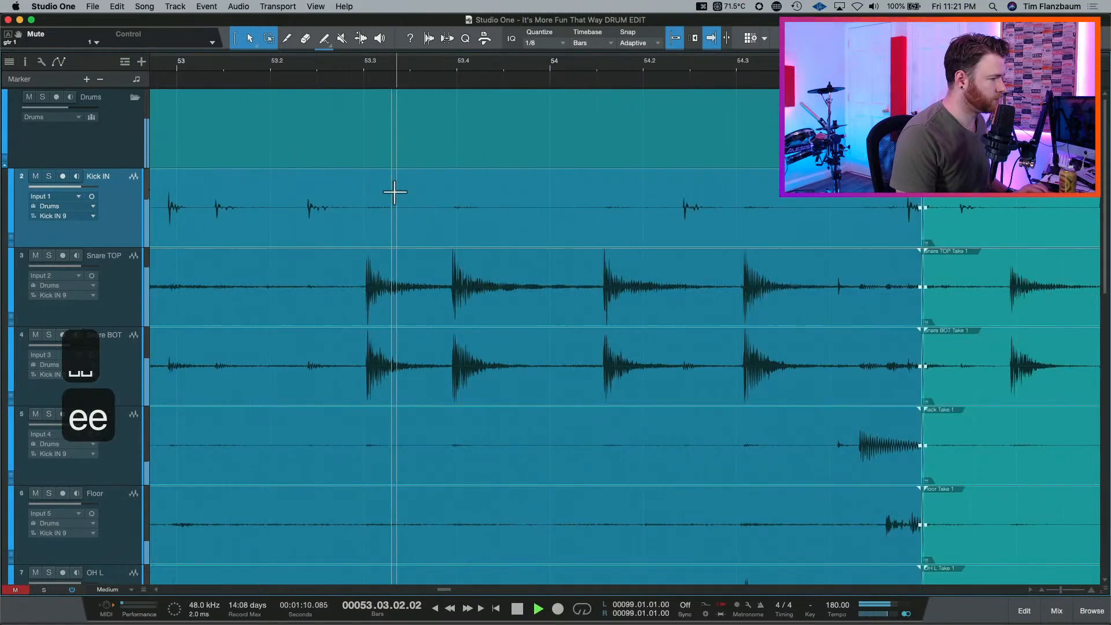
key(w)
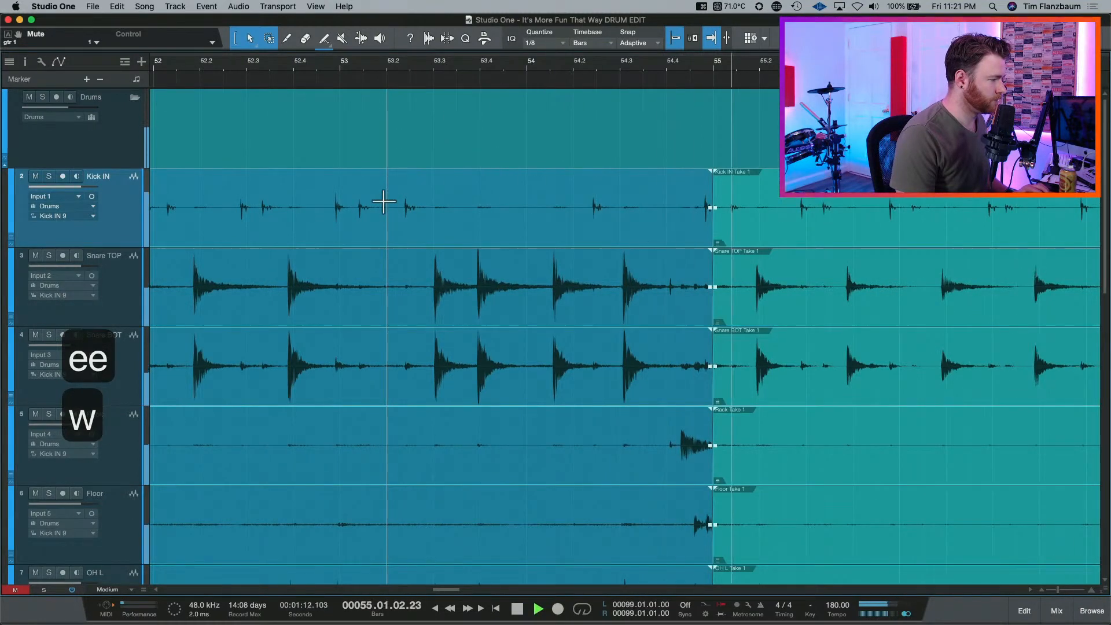
key(space)
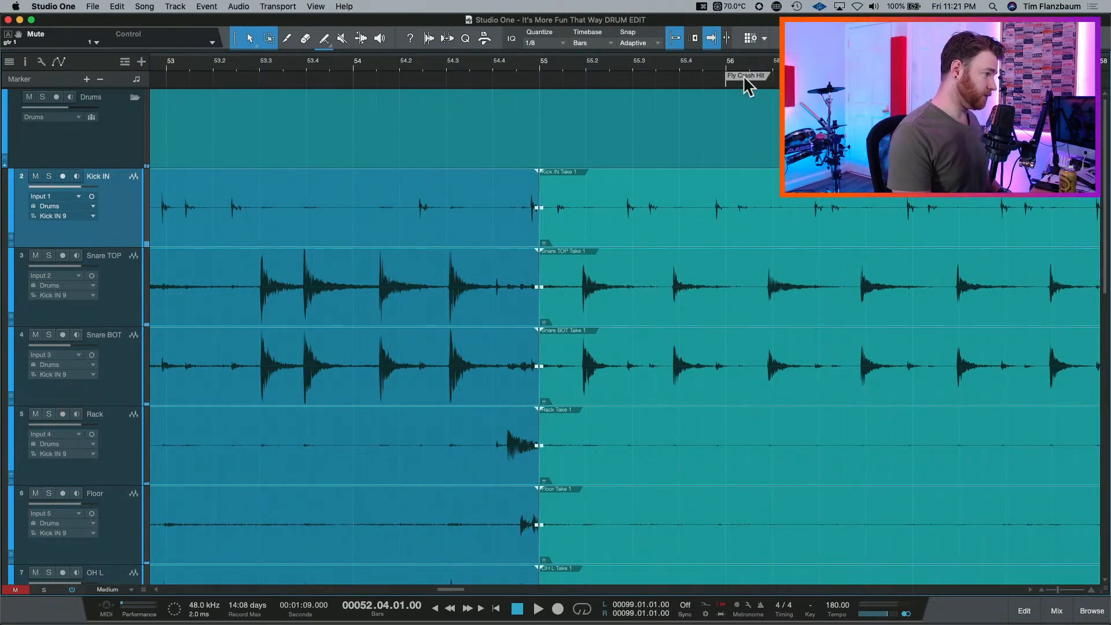
Delete the "Fly Crash Hit" marker and audition the drum fill leading into bar 55.
click(743, 75)
key(BackSpace)
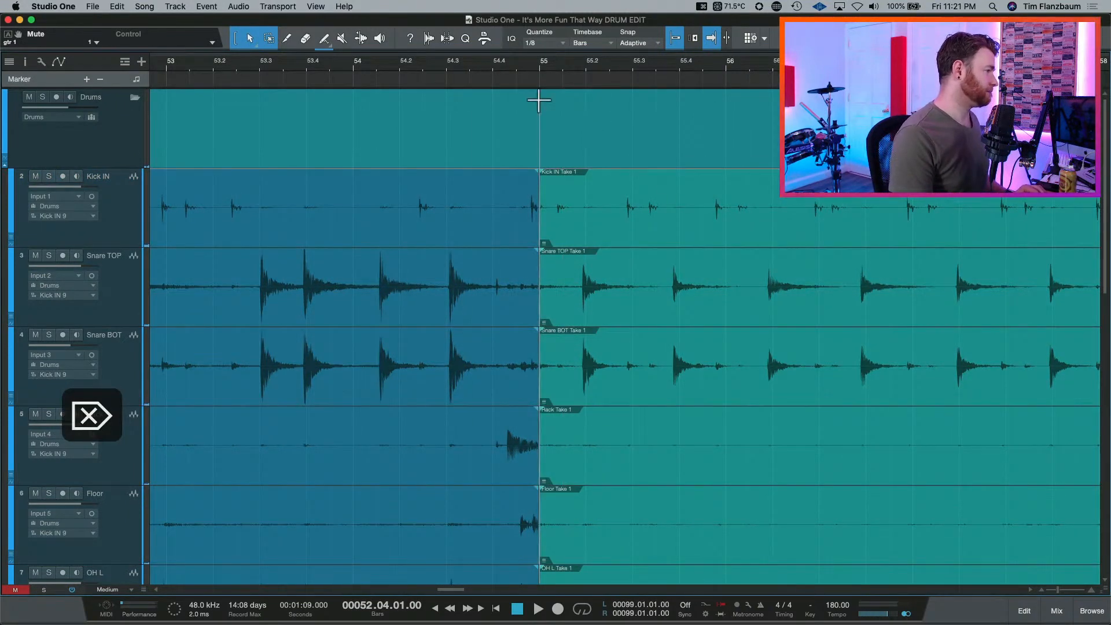
key(space)
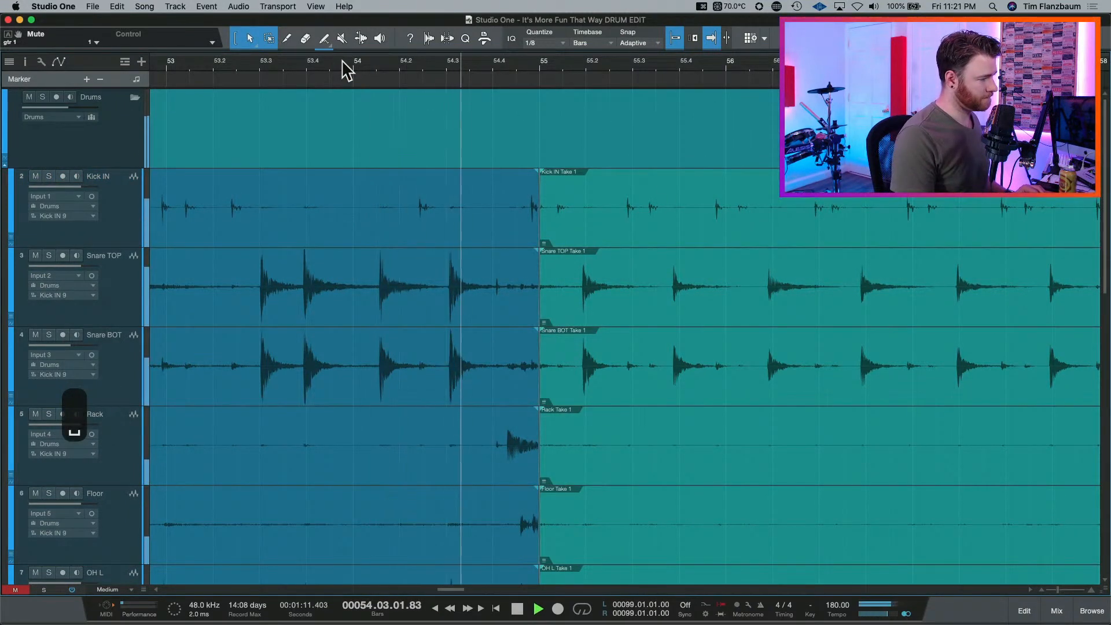
key(space)
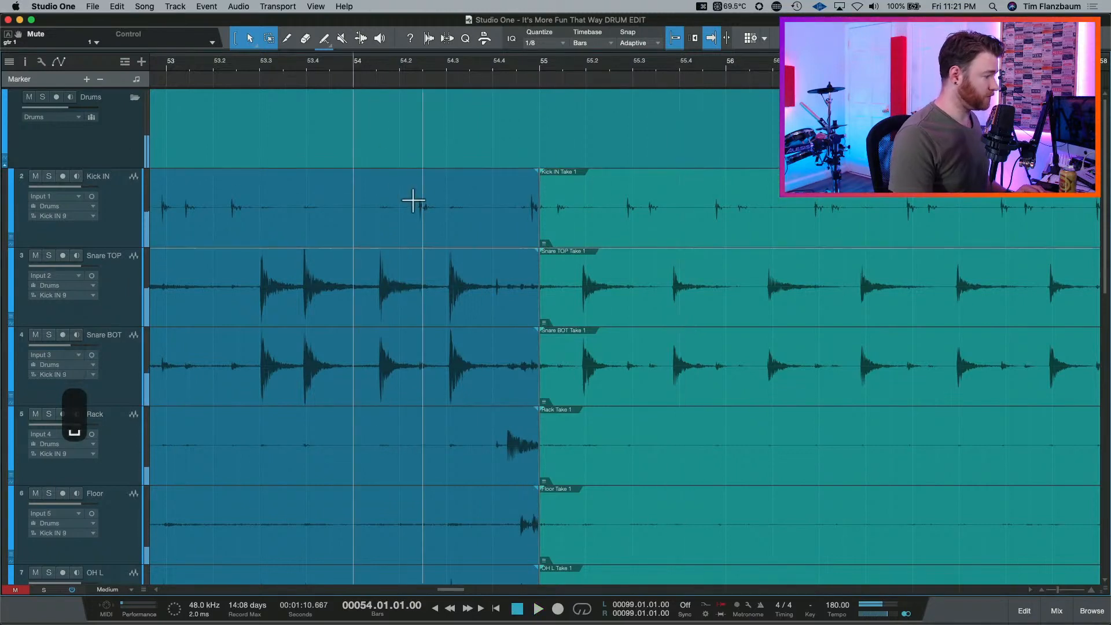
Move the join at bar 55 later to about beat 2 on all drum tracks and audition it from bar 54.
scroll(501, 313, down, 3)
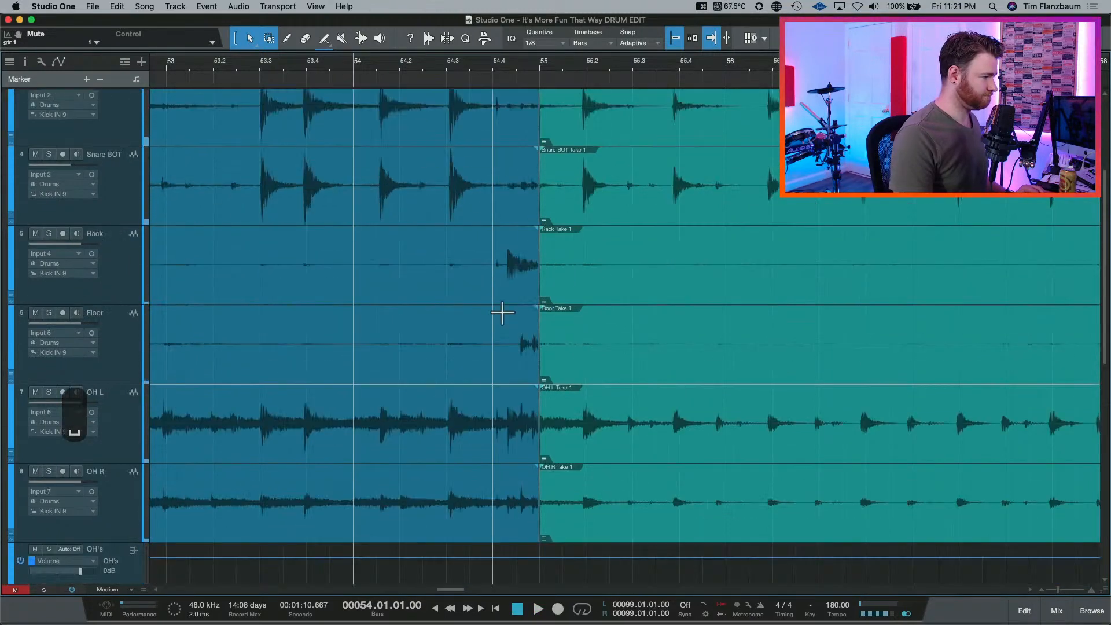
scroll(501, 312, up, 3)
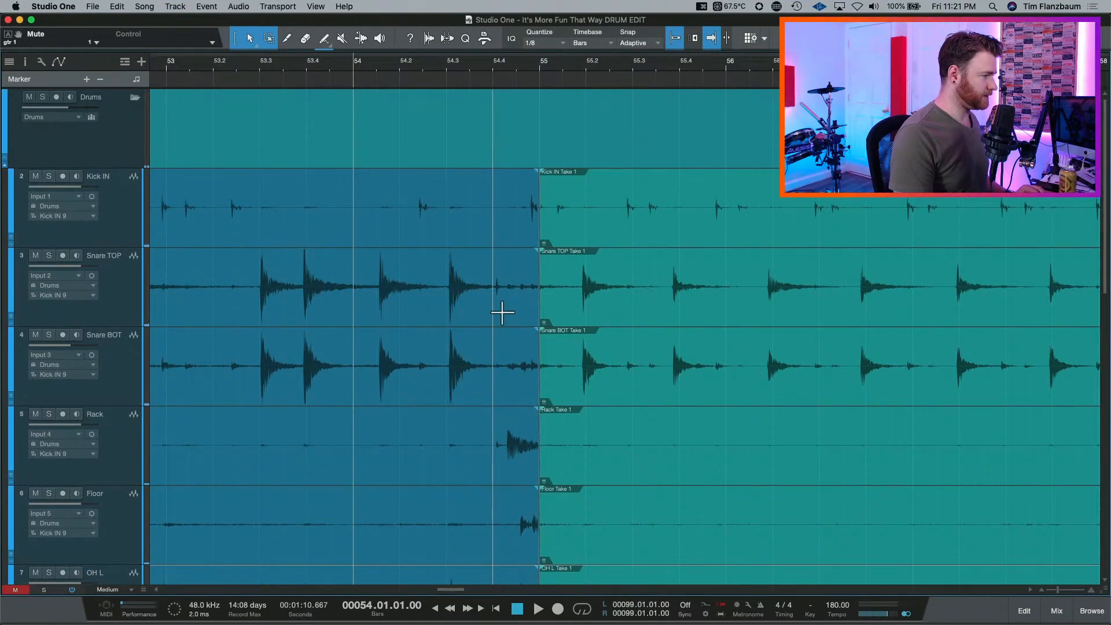
drag(539, 235, 586, 237)
key(space)
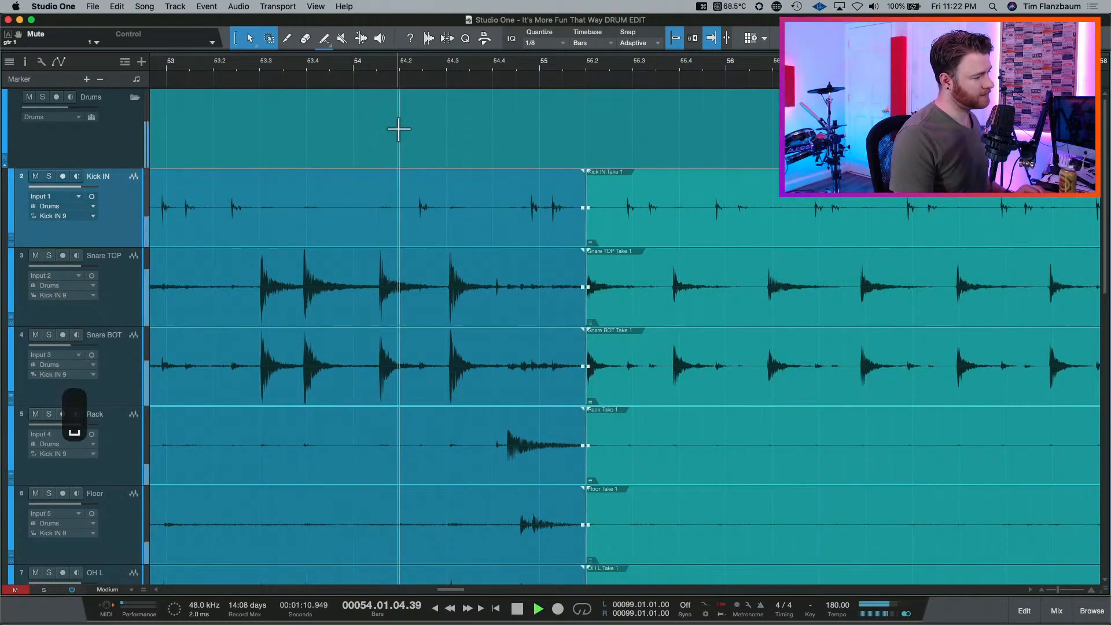
key(space)
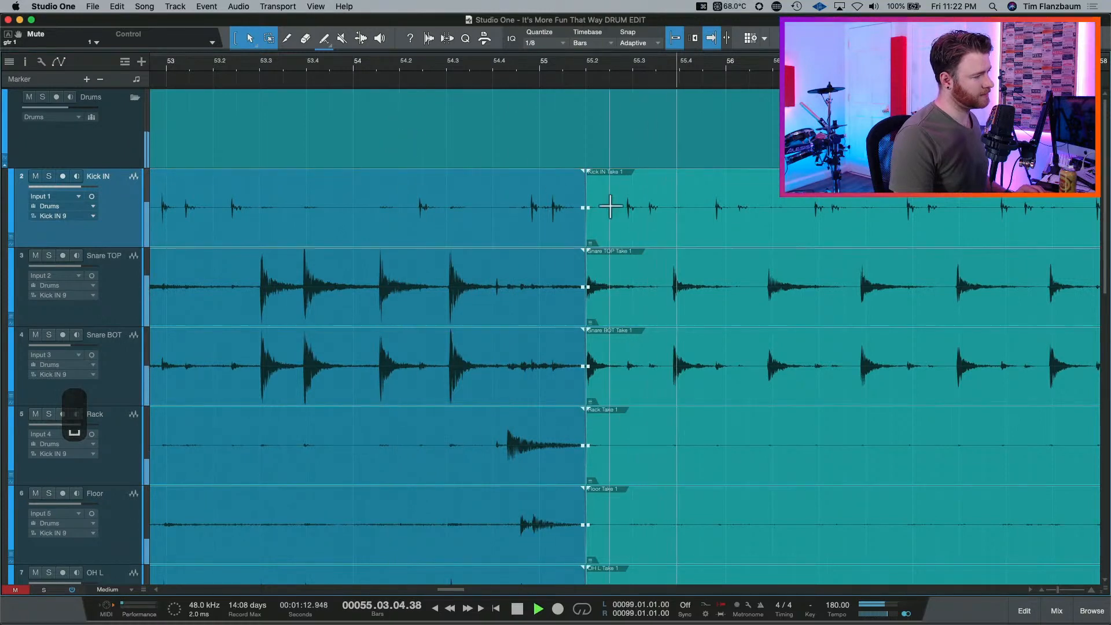
Try the join about half a beat after the bar 55 downbeat on all drum tracks and audition it.
drag(596, 234, 565, 238)
key(space)
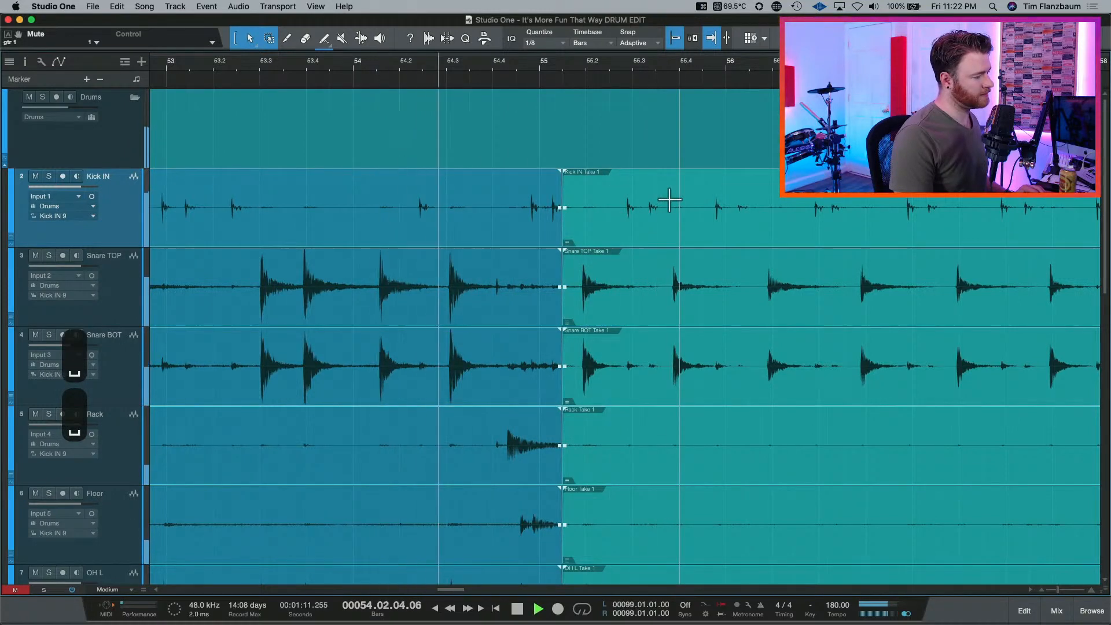
key(space)
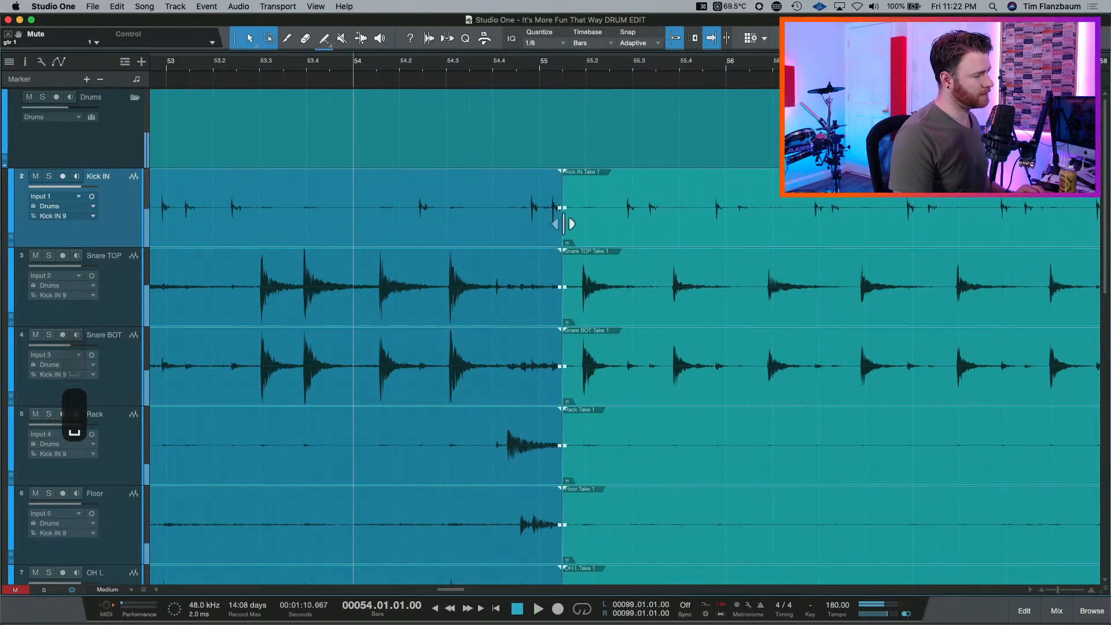
Try the join at the start of bar 55 on all drum tracks and audition it from bar 54.
mouse_move(564, 223)
mouse_down()
mouse_move(550, 223)
mouse_move(550, 237)
mouse_up()
key(space)
key(space)
key(super+z)
key(space)
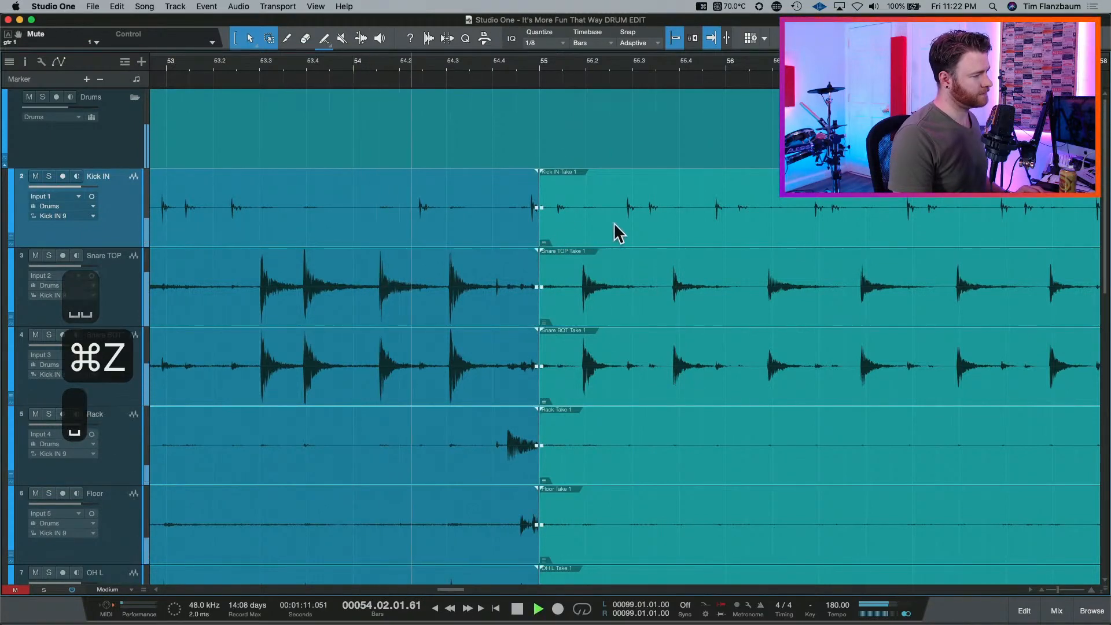
key(space)
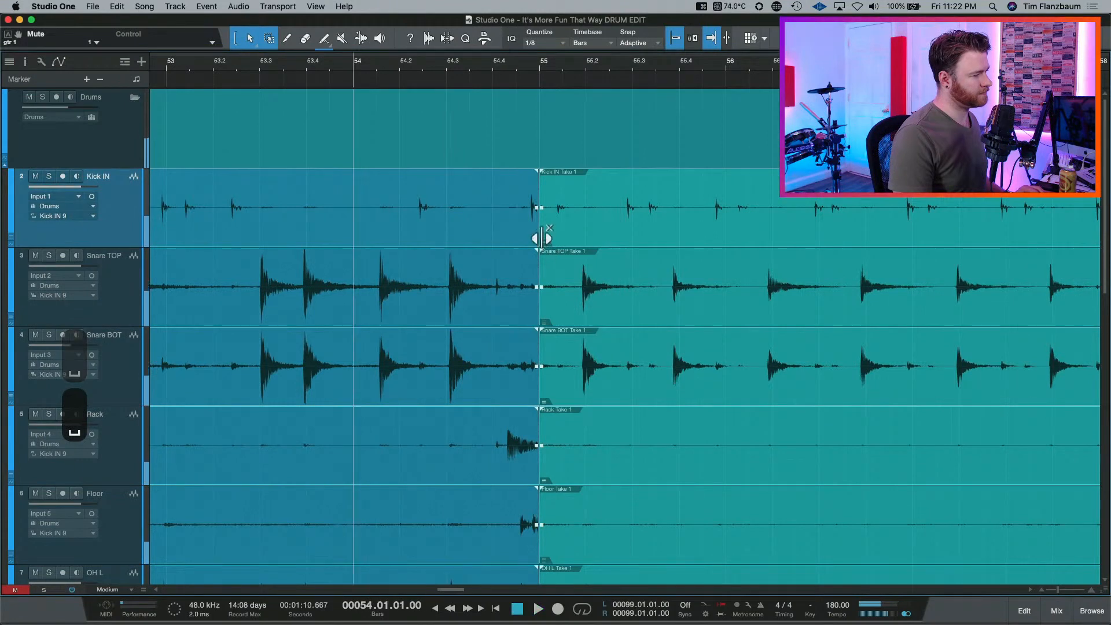
Try the join at beat 4 of bar 55, then half a beat earlier, auditioning each position from bar 54.
drag(541, 236, 679, 241)
key(space)
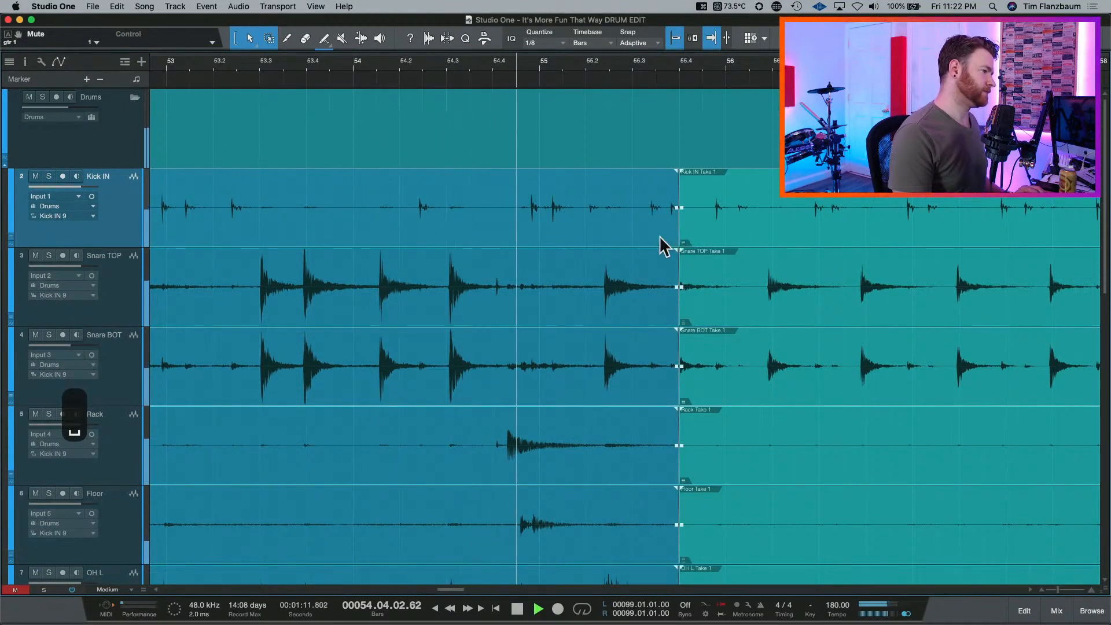
key(space)
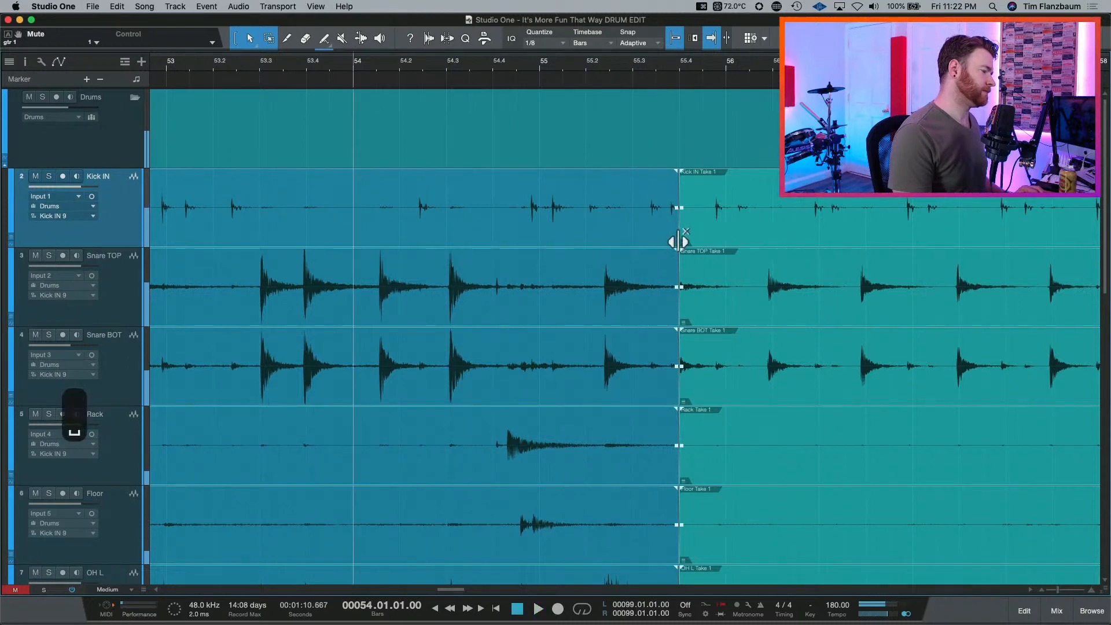
drag(678, 240, 656, 241)
key(space)
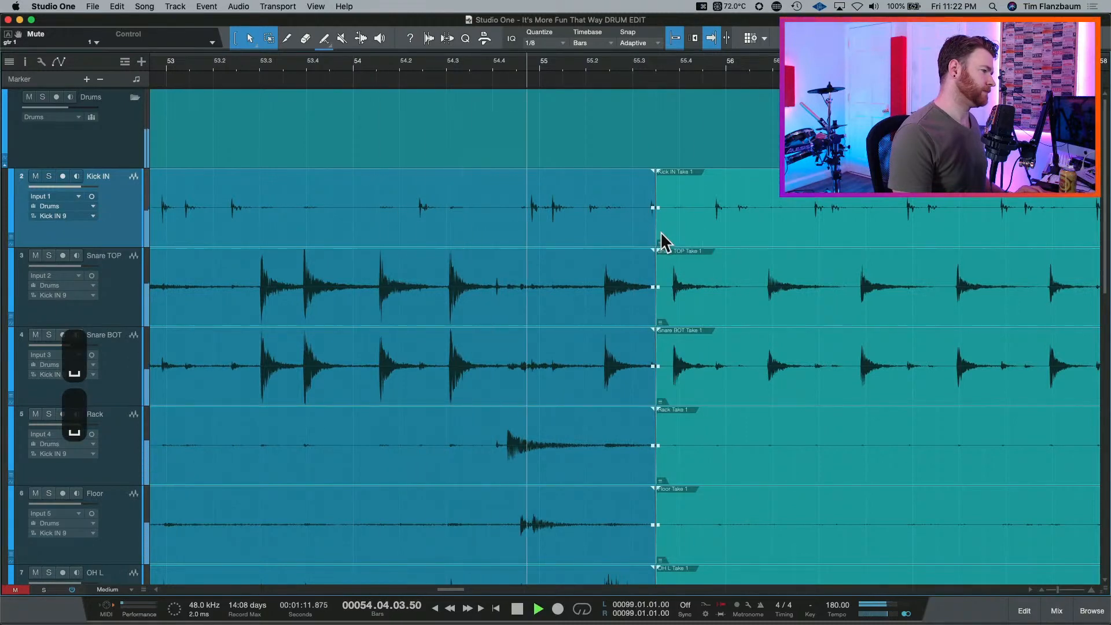
key(space)
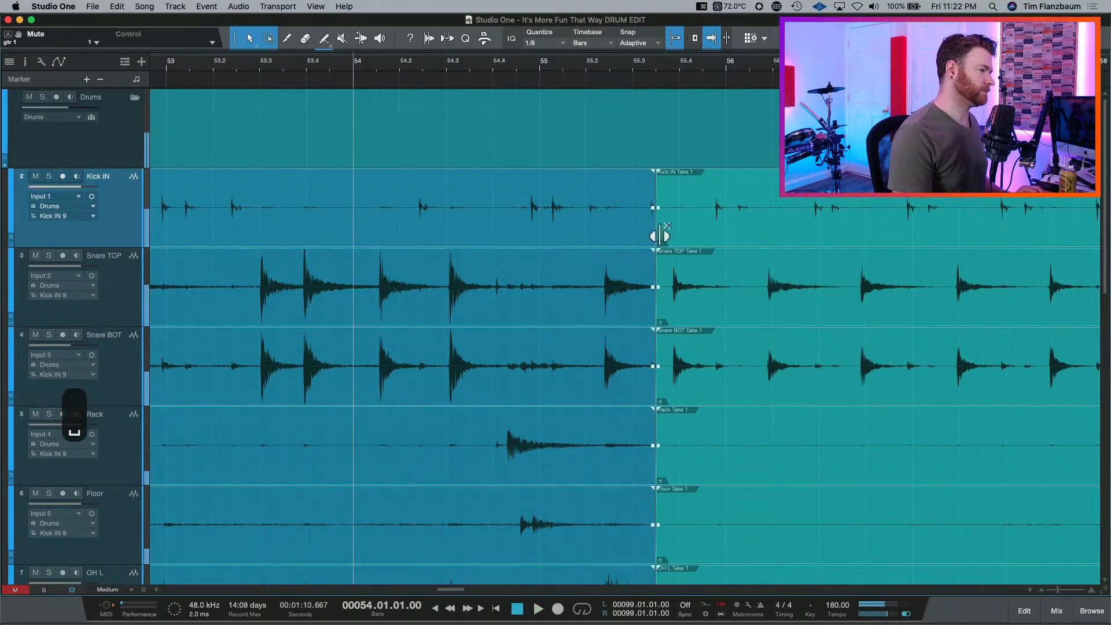
Try the join at 56.02.01.00 on all drum tracks and audition it from bar 54.
drag(659, 234, 773, 238)
key(space)
key(space)
key(space)
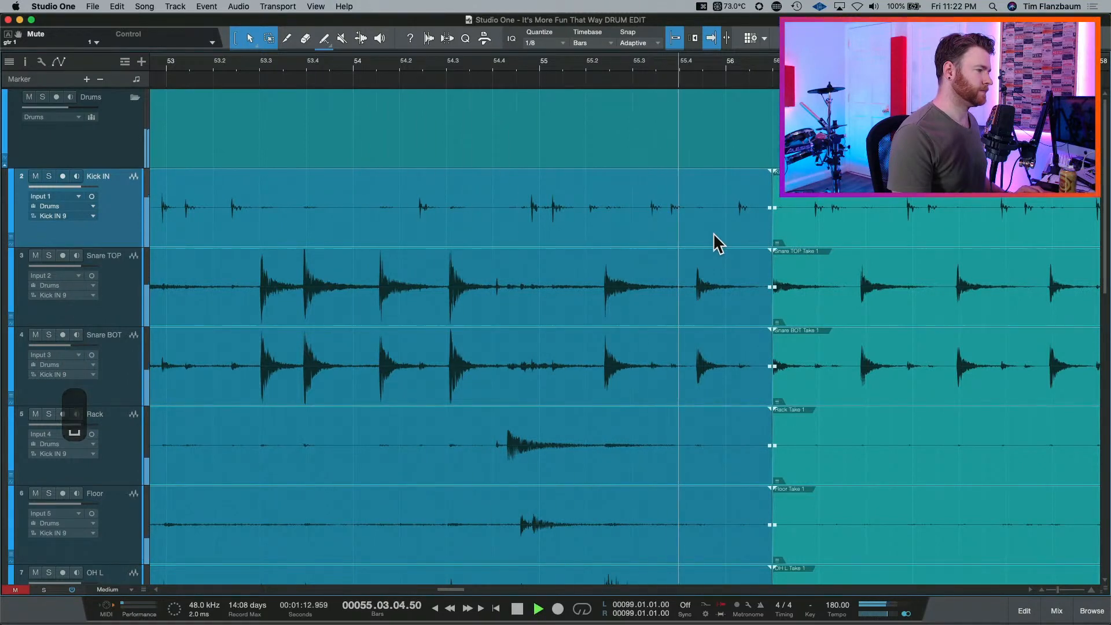
key(space)
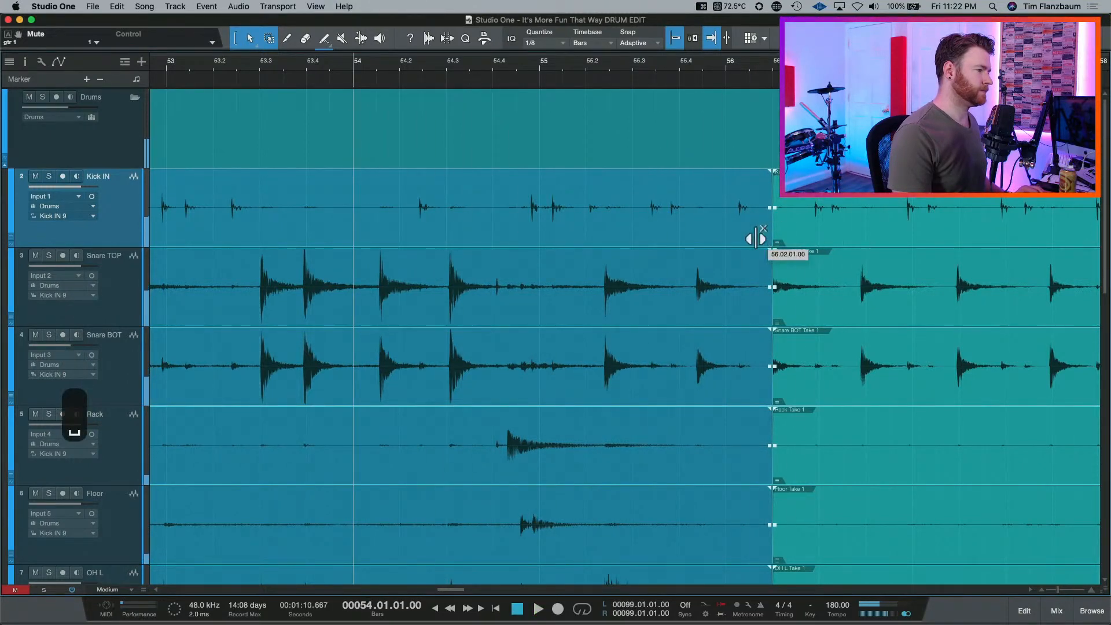
Move the join to just after the bar 56 downbeat on all drum tracks and audition it from bar 54.
drag(756, 238, 754, 239)
key(super+z)
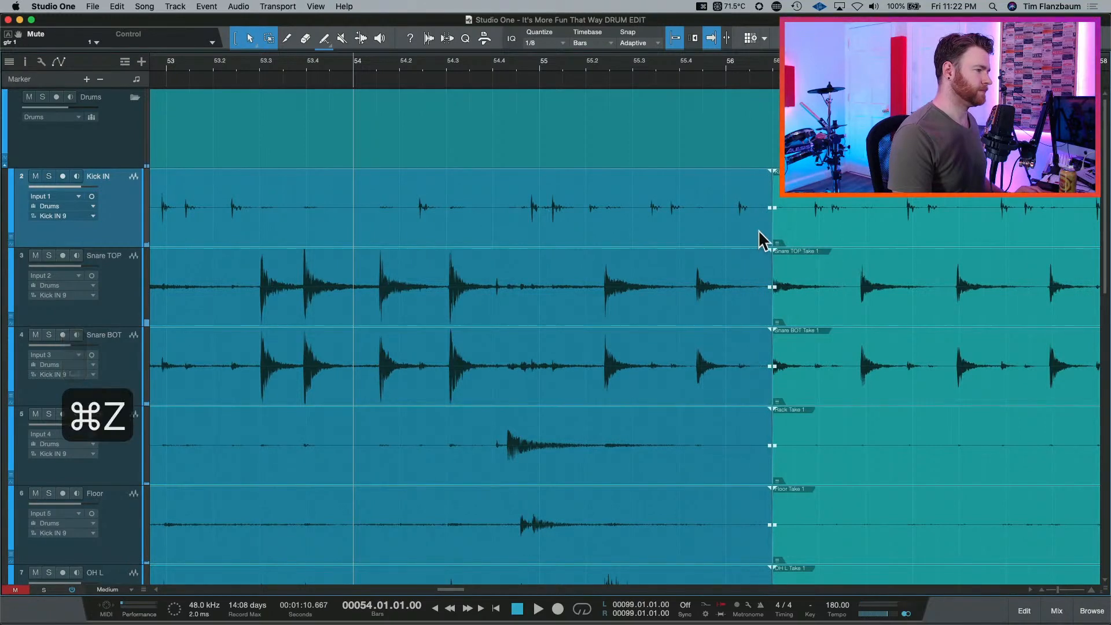
drag(769, 234, 748, 237)
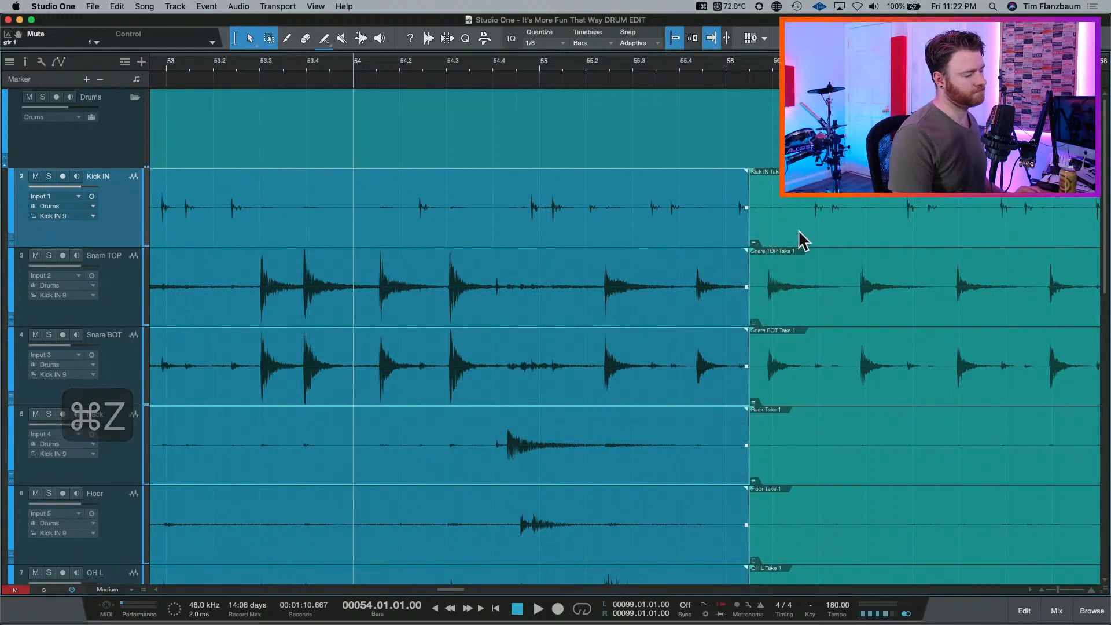
key(space)
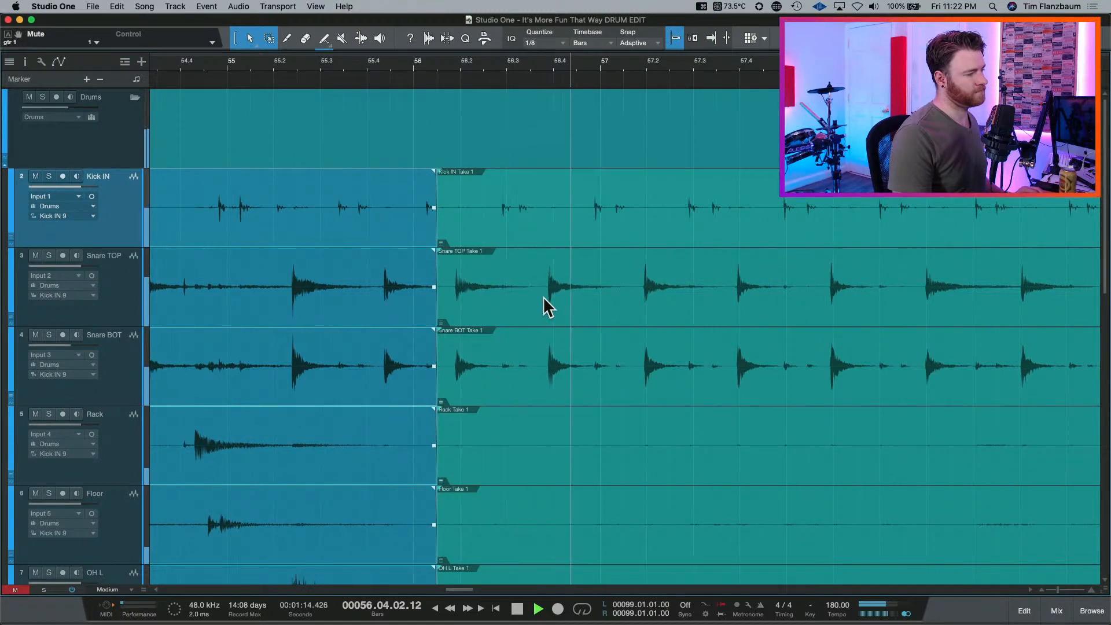
key(space)
key(space)
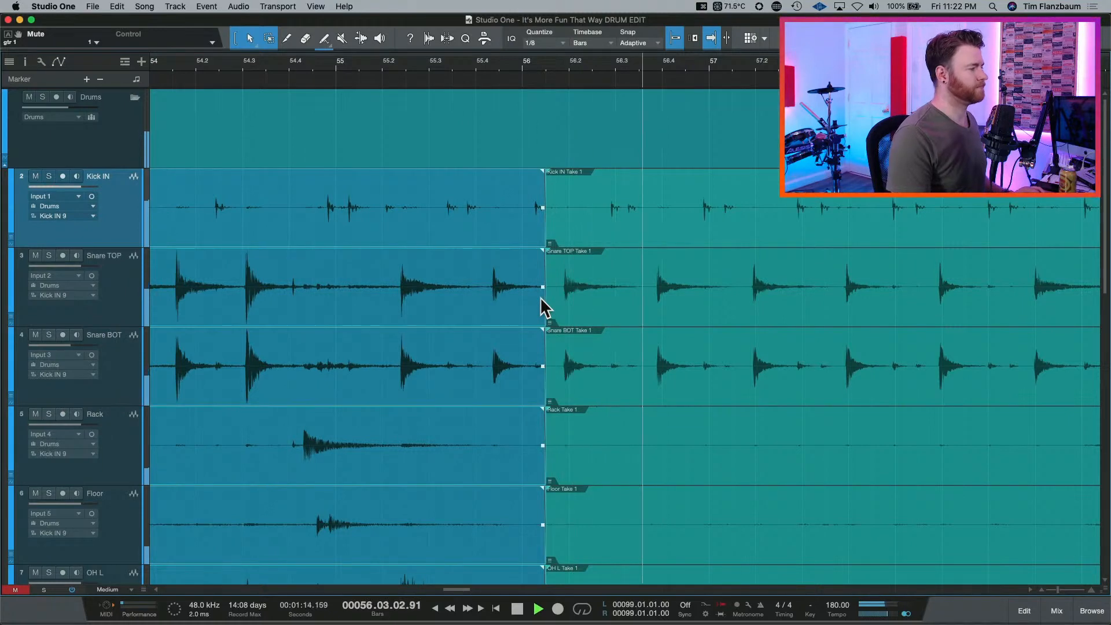
Examine the overhead tracks around the join at bar 56 and audition the passage from bar 54.
key(w)
key(w)
key(w)
key(space)
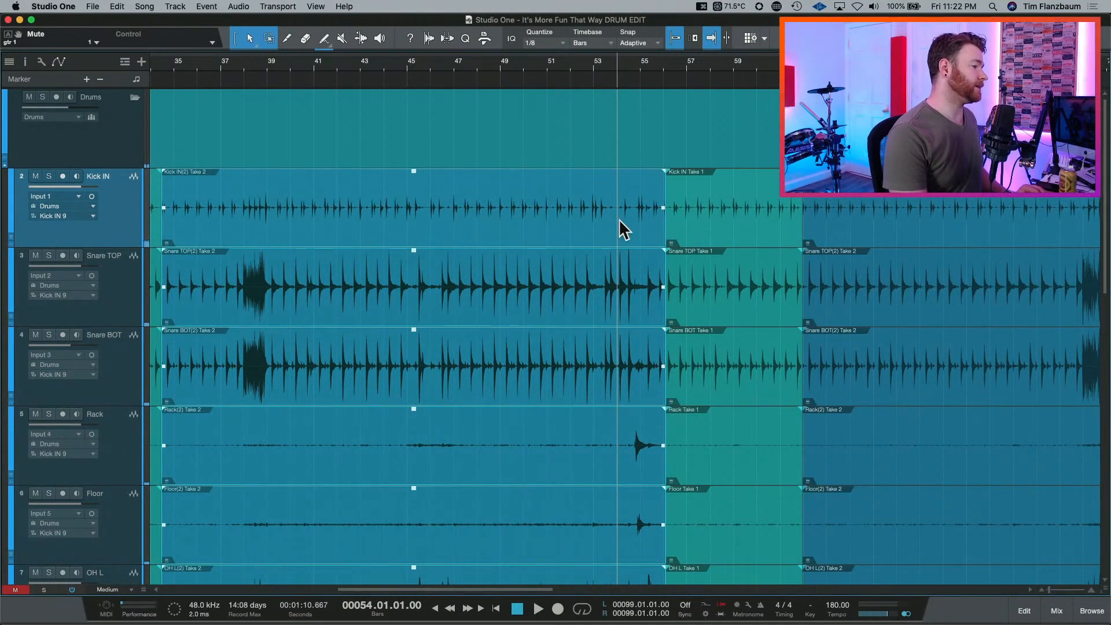
scroll(618, 226, down, 4)
key(e)
key(e)
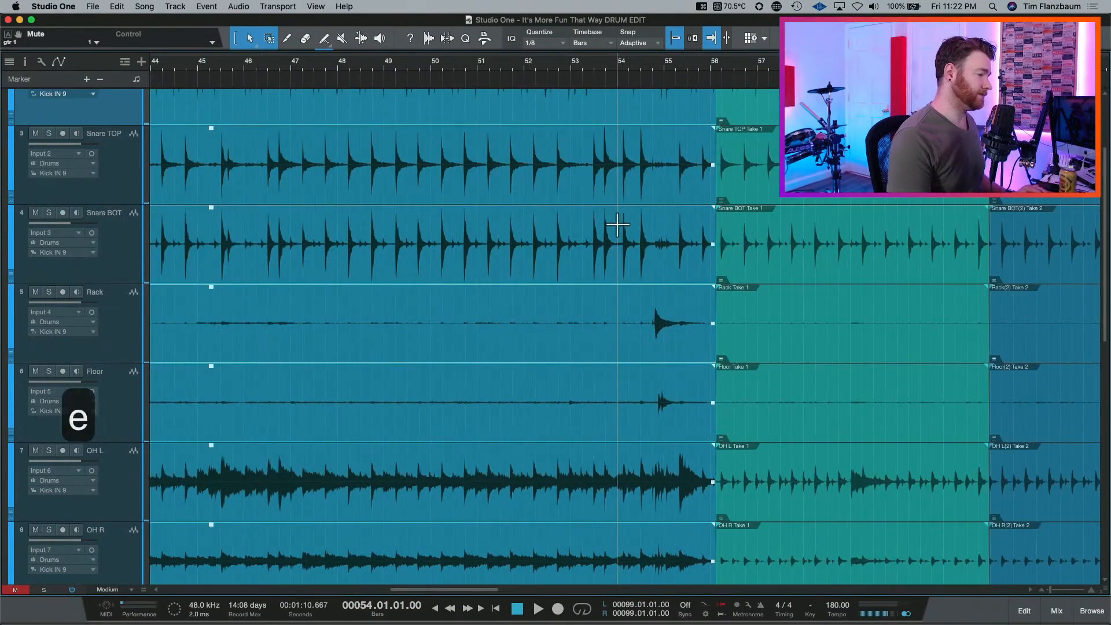
scroll(618, 226, right, 5)
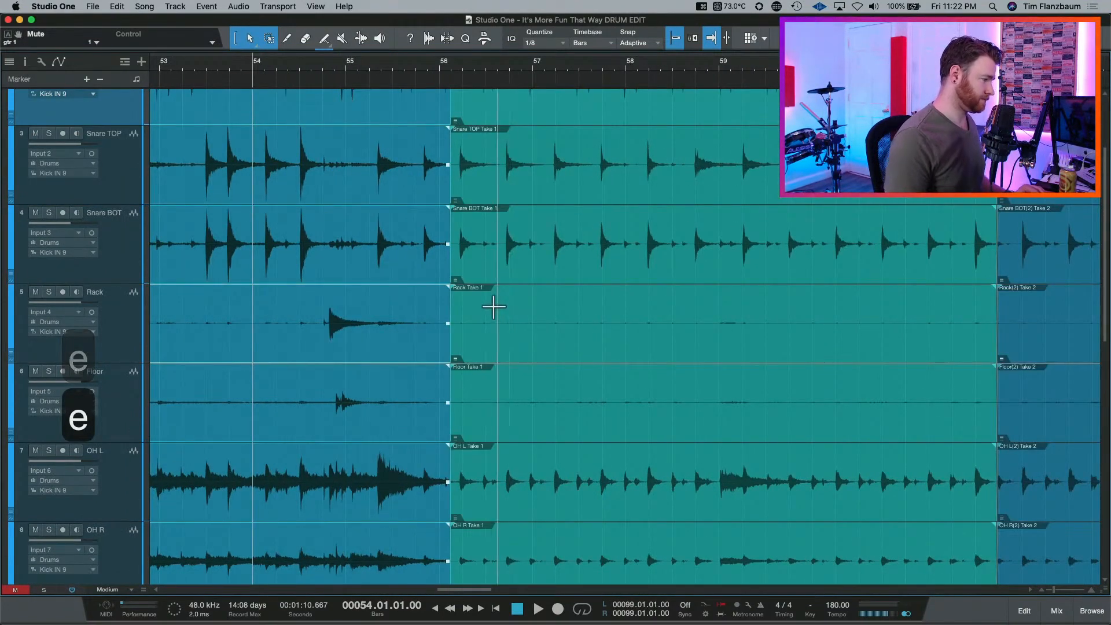
key(space)
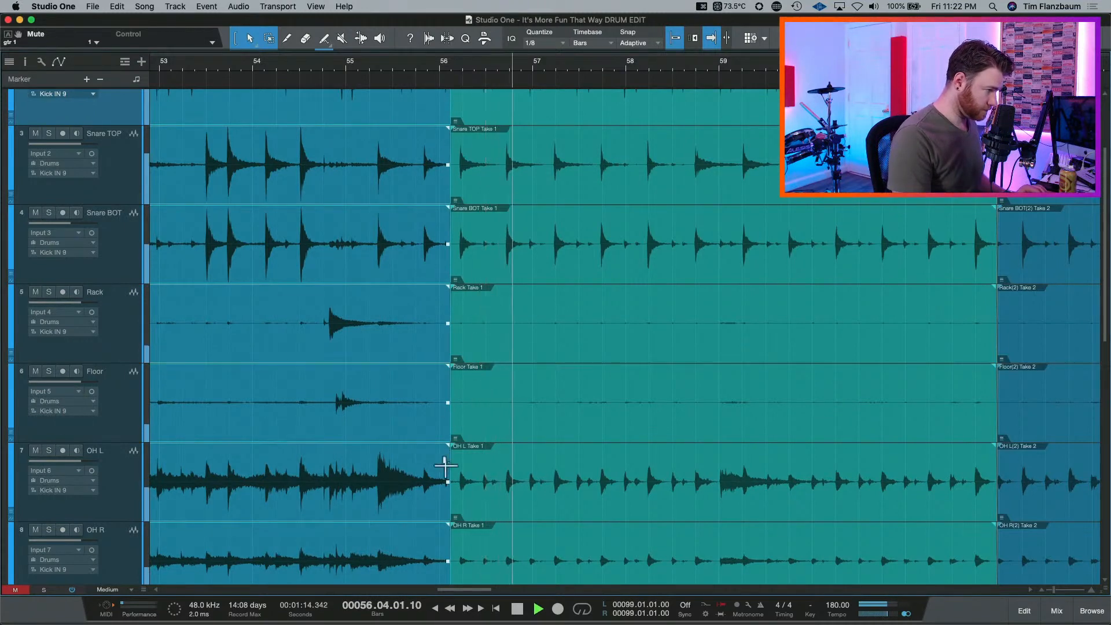
key(space)
Try the join exactly at the start of bar 56 on all drum tracks and audition it from bar 54.
key(e)
drag(651, 504, 633, 488)
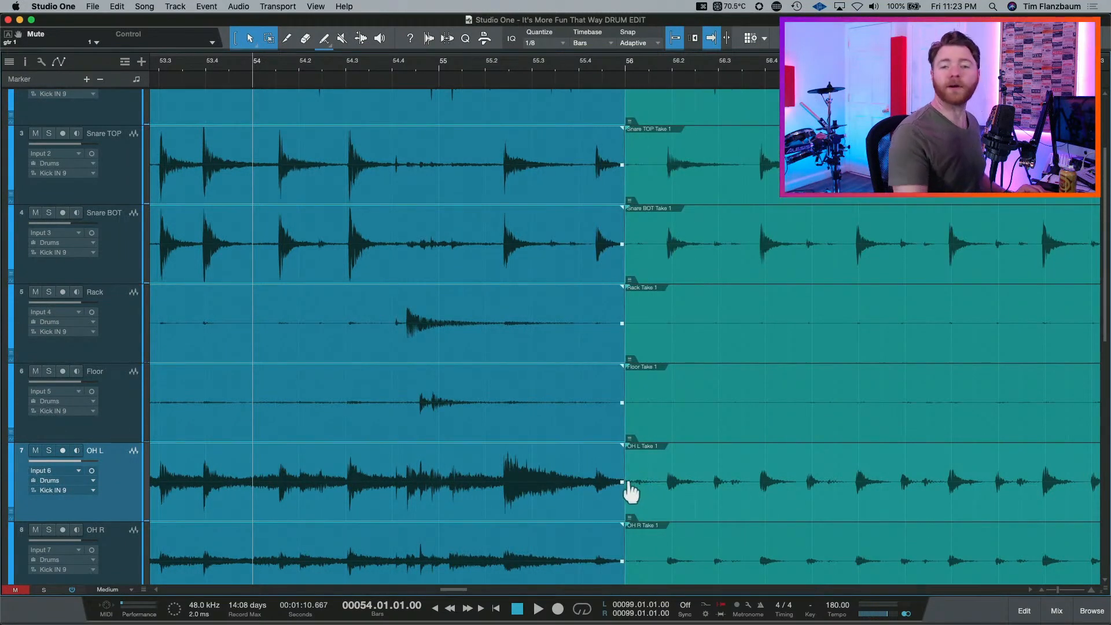
scroll(631, 492, up, 3)
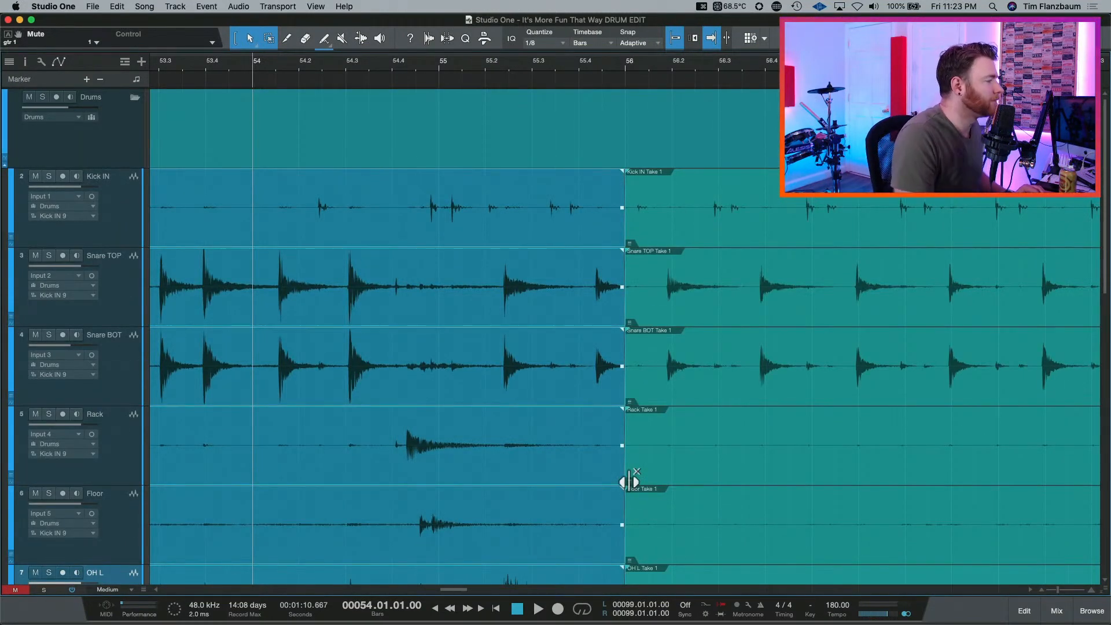
key(space)
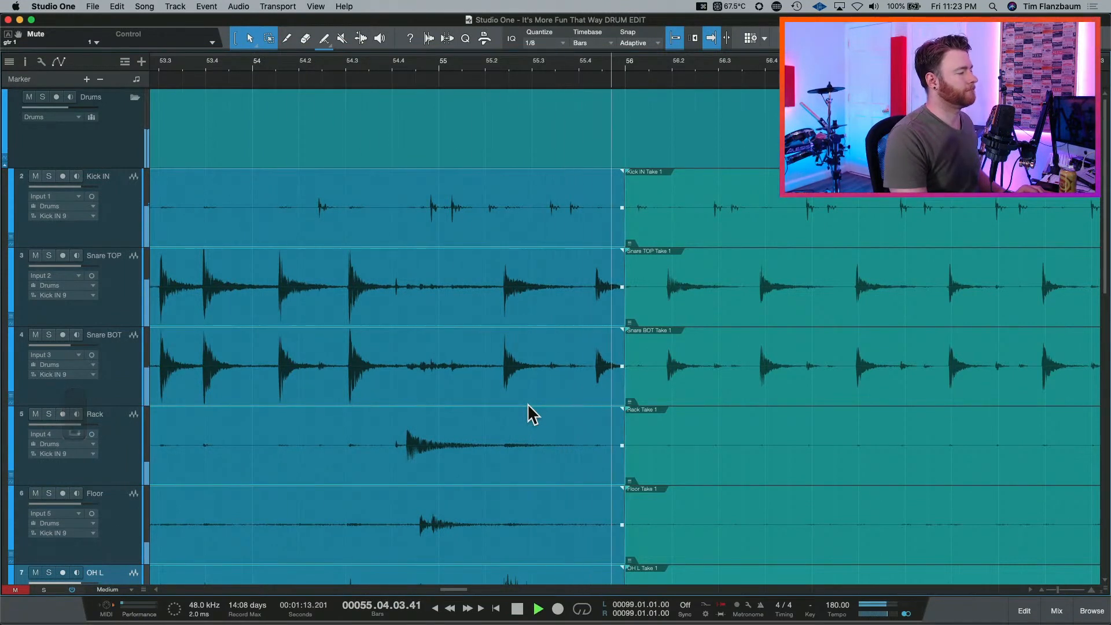
key(space)
Try the join about half a beat after the start of bar 56 and audition it from bar 54.
drag(626, 391, 648, 384)
key(space)
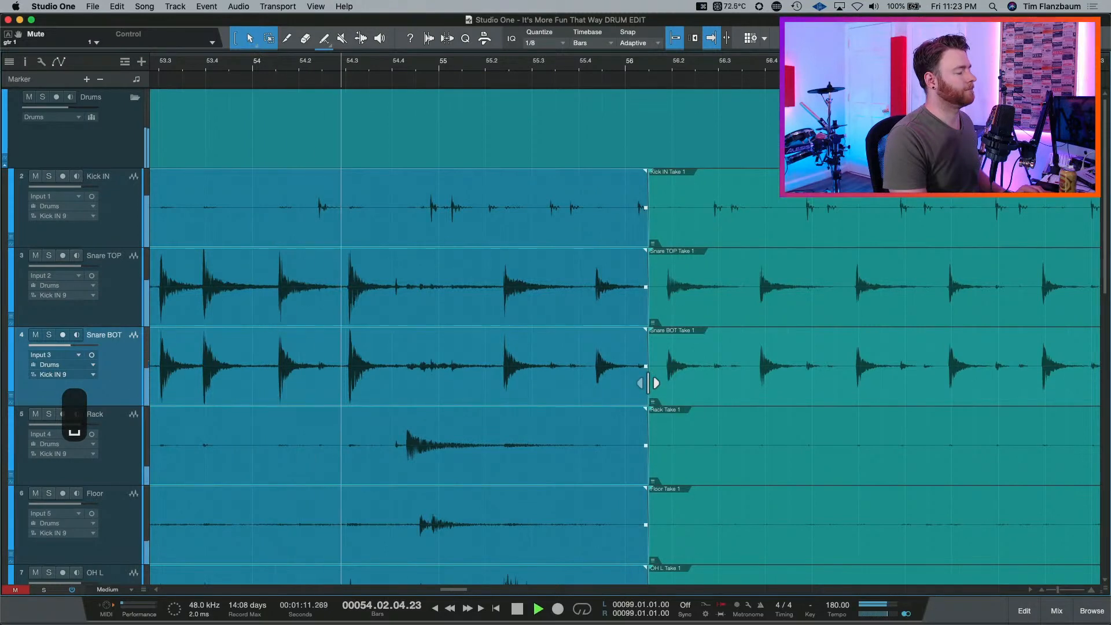
right_click(649, 383)
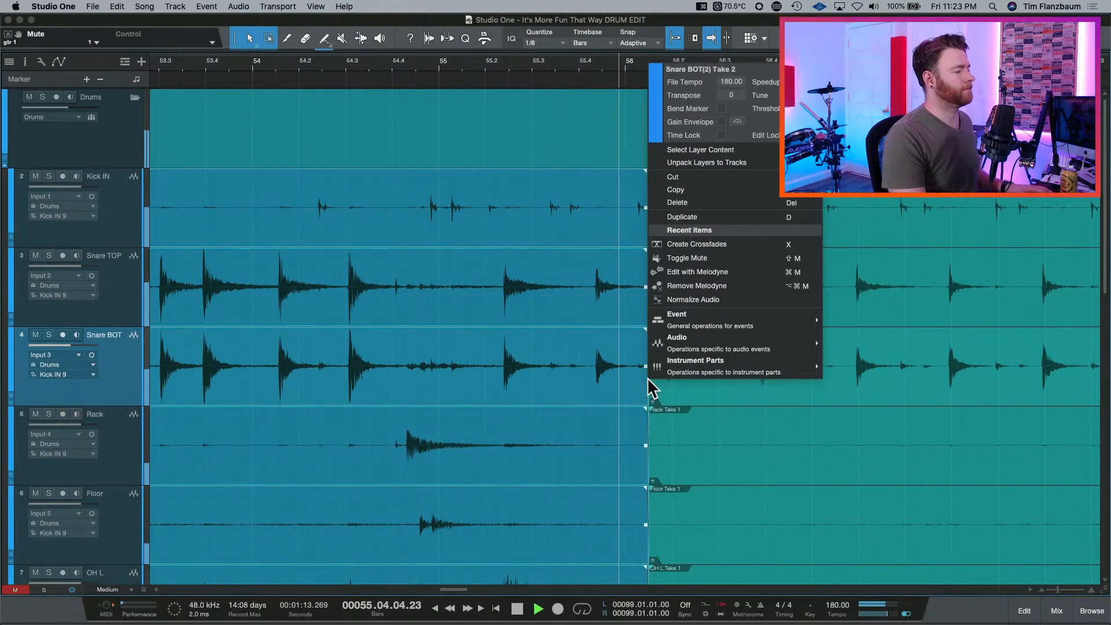
key(Escape)
key(space)
Try the join at beat 3 of bar 55, then just after beat 2, auditioning each position.
drag(647, 377, 517, 384)
key(space)
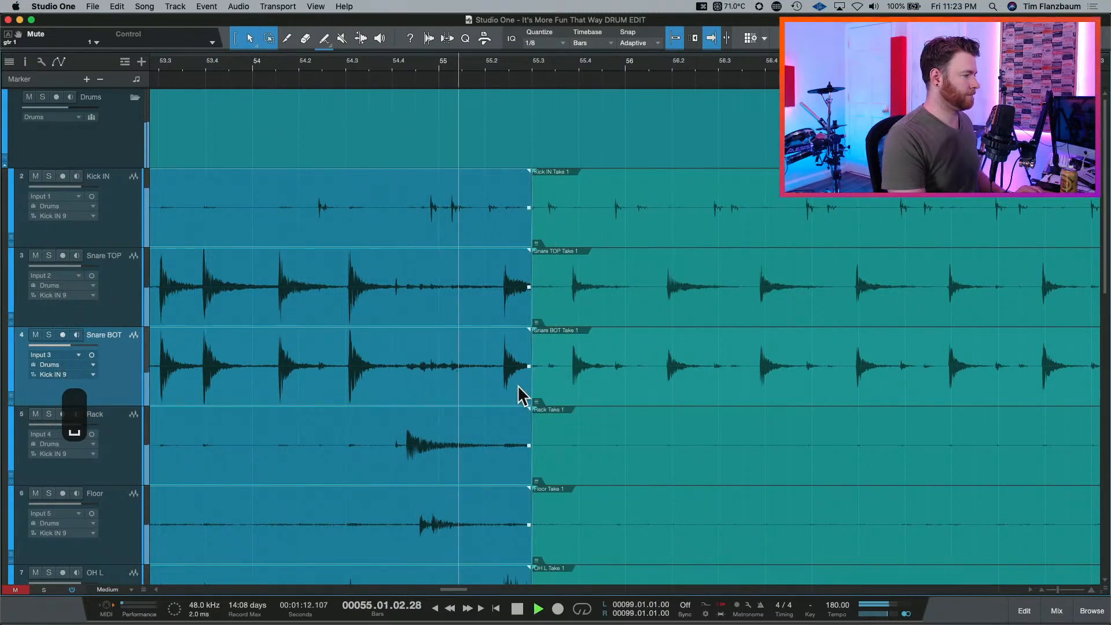
key(space)
drag(525, 390, 497, 395)
key(space)
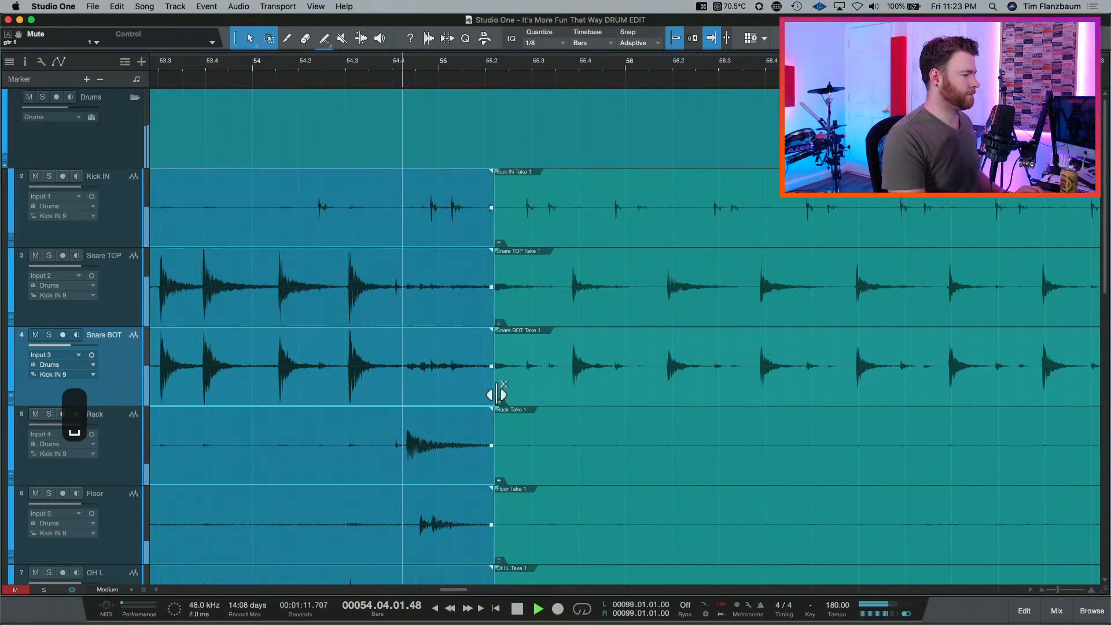
key(space)
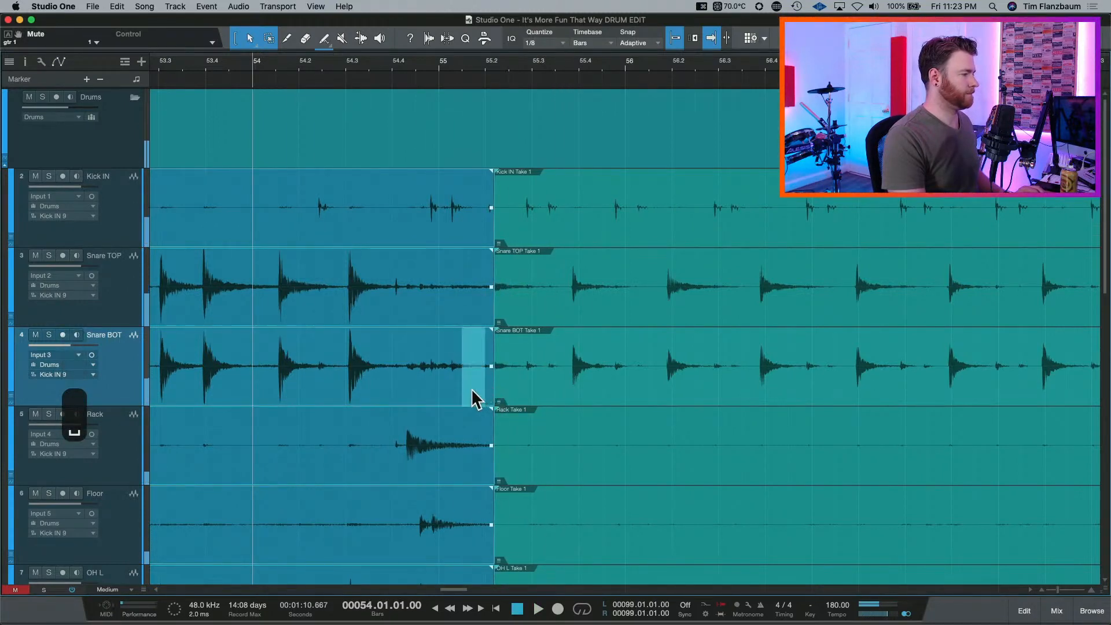
Try the join half a beat into bar 55, then slightly earlier at about 55.01.02.59, auditioning each position.
drag(493, 393, 462, 396)
key(space)
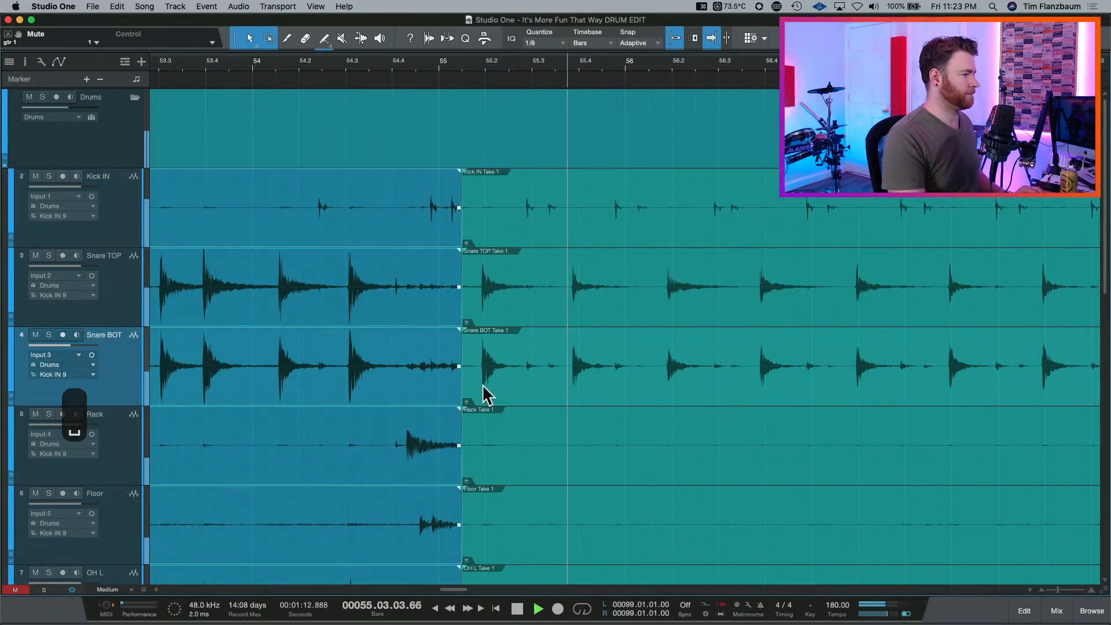
key(space)
drag(465, 396, 460, 396)
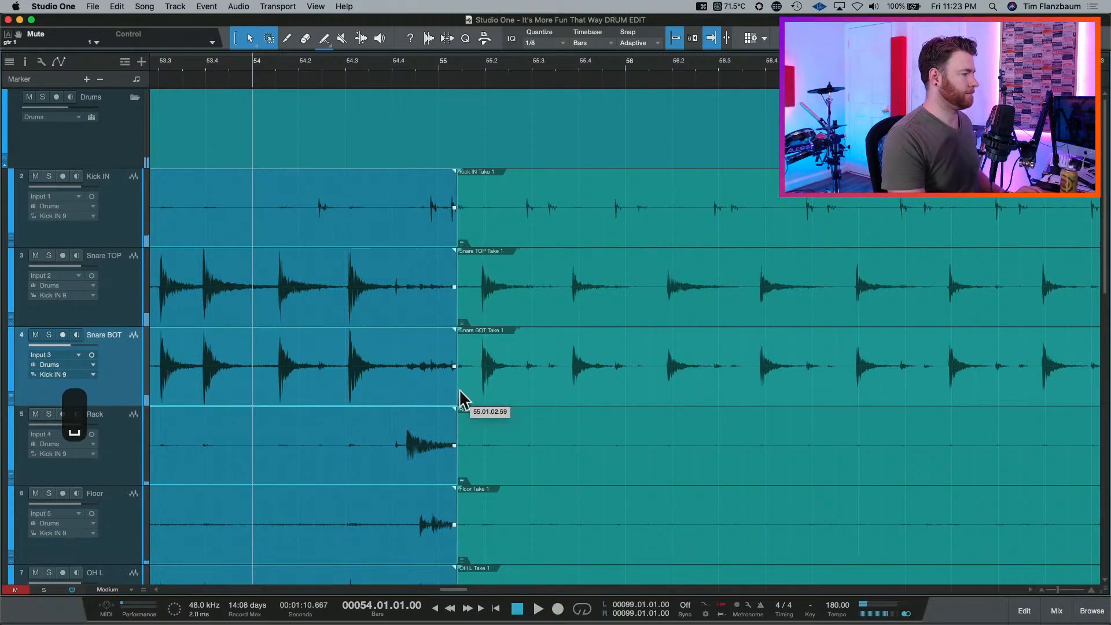
key(space)
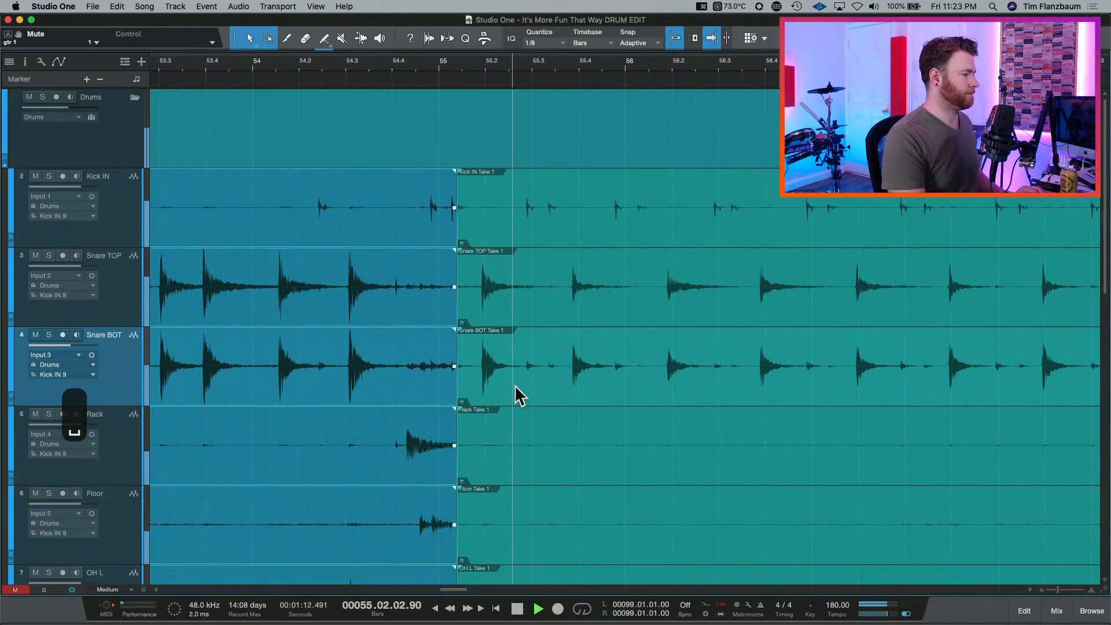
Try the join at 55.01.01.00, then shift it slightly later before the second kick hit and audition it.
key(space)
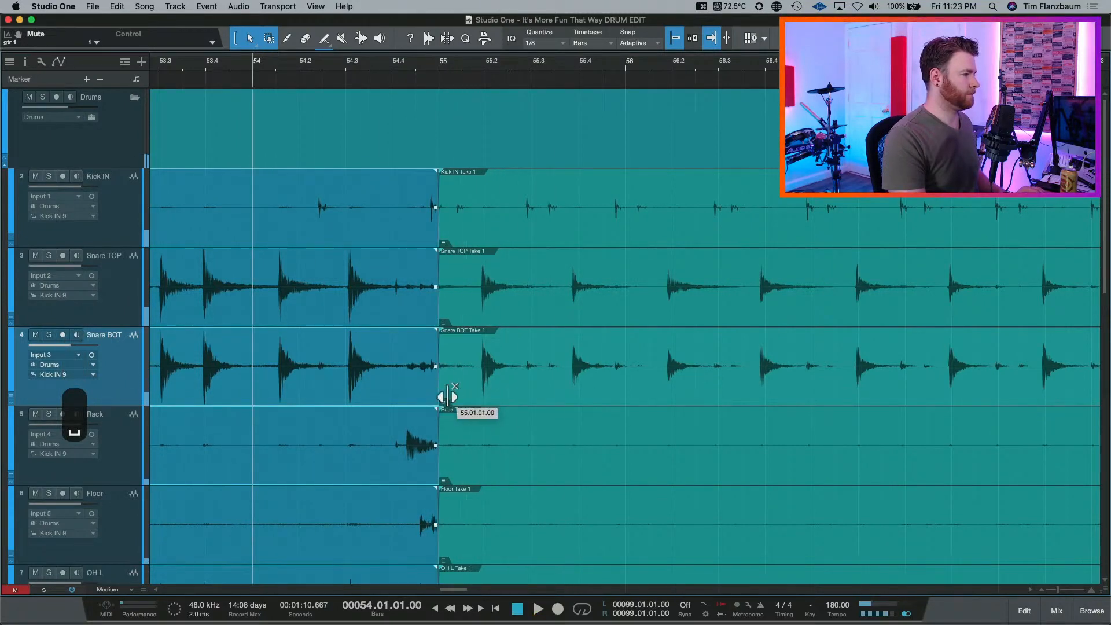
key(e)
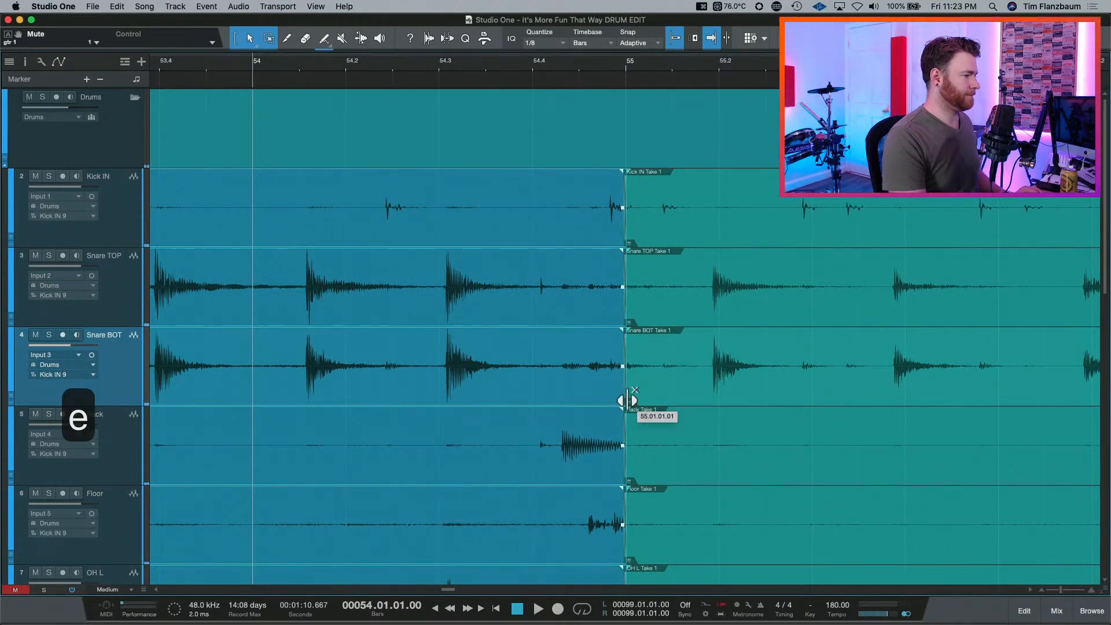
mouse_move(628, 400)
mouse_down()
mouse_move(663, 396)
mouse_move(647, 399)
mouse_up()
key(space)
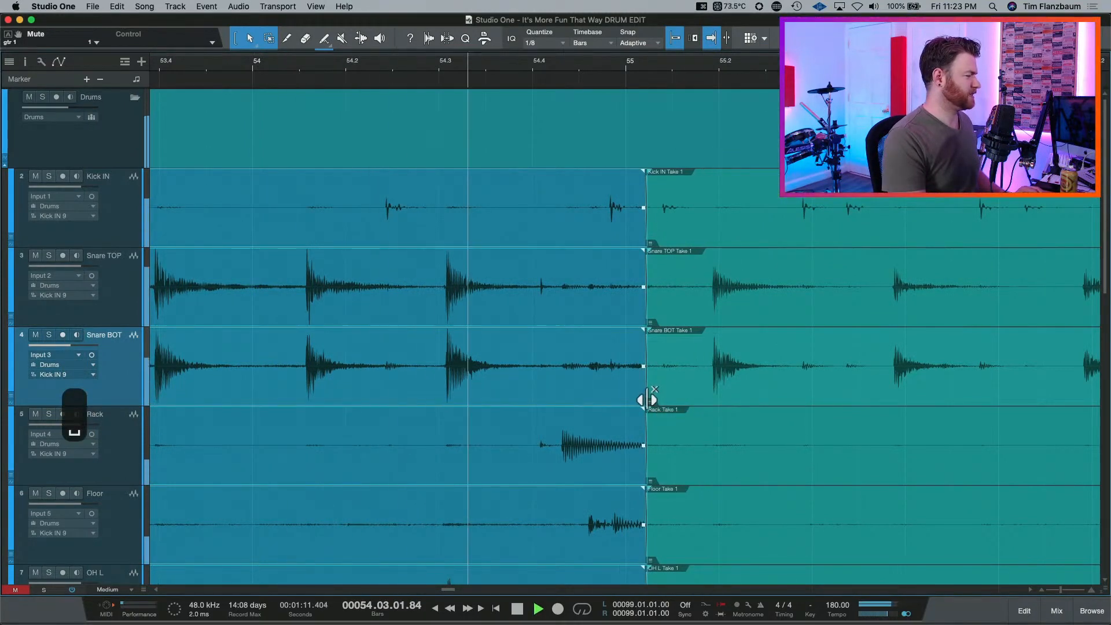
key(space)
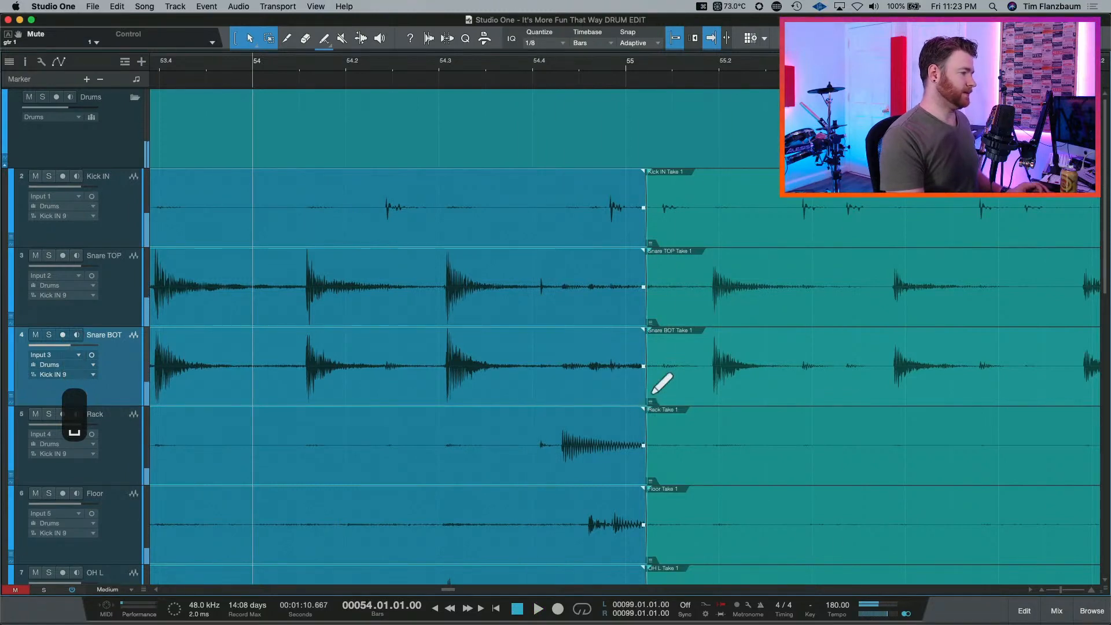
Undo the series of join moves back to the position just after the bar 56 downbeat.
key(super+z)
key(super+z)
key(super+z)
key(super+z)
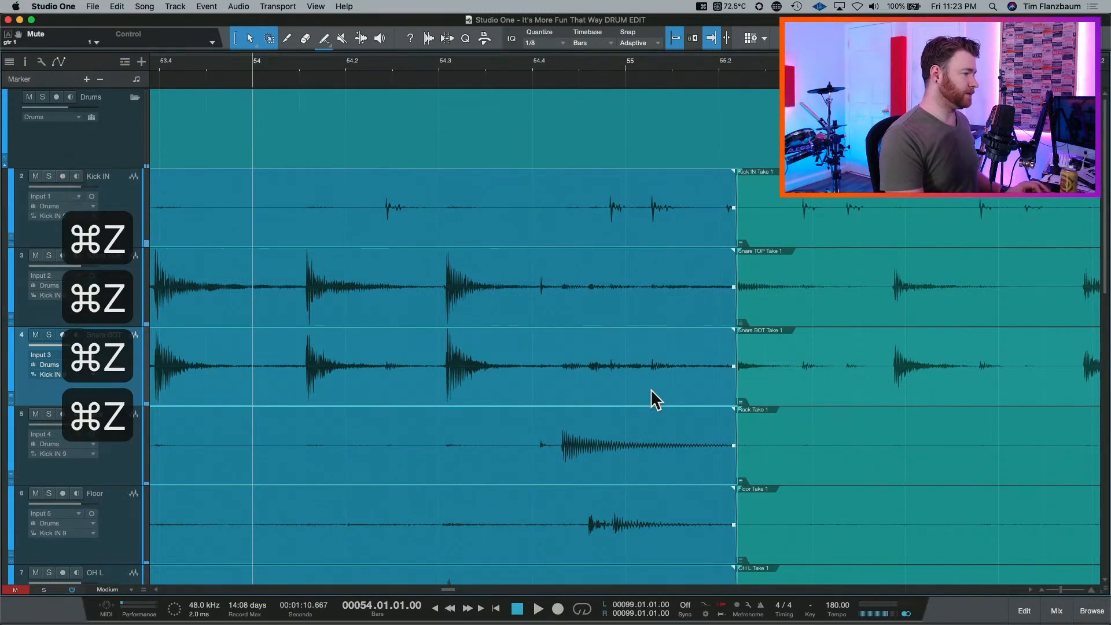
key(w)
key(w)
key(super+z)
key(super+z)
key(super+z)
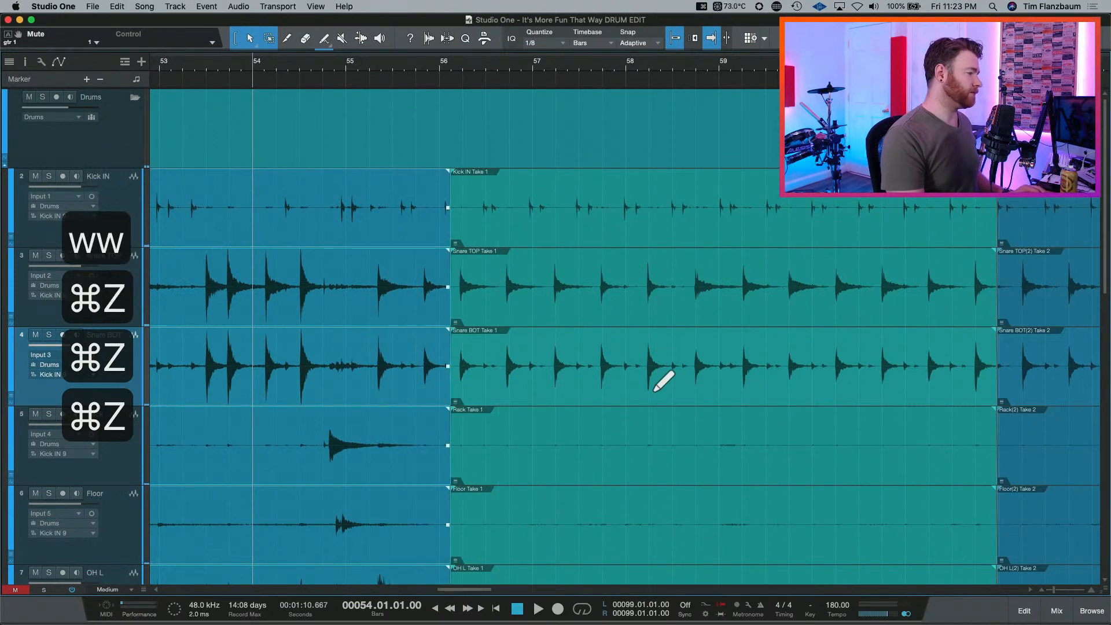
Audition the join after the bar 56 downbeat from bar 54.
key(space)
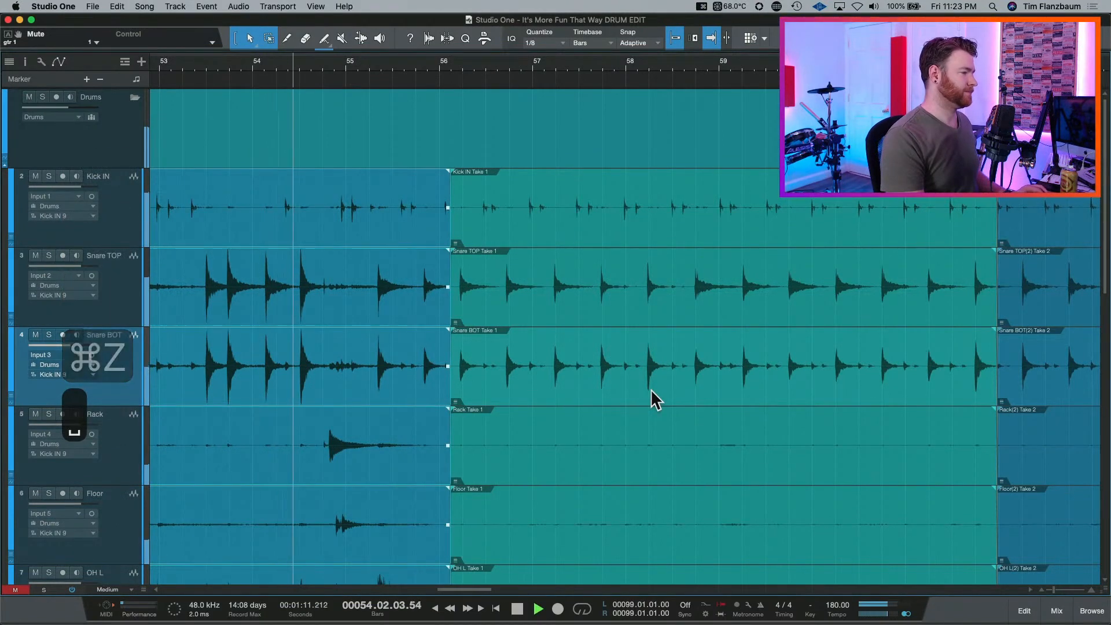
key(space)
key(w)
key(w)
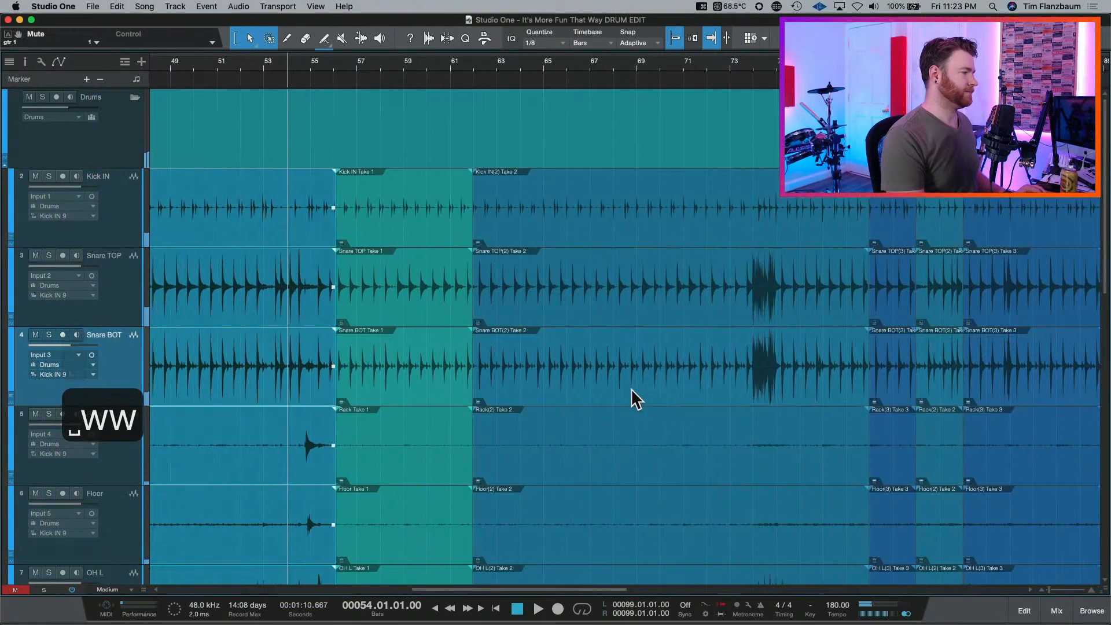
scroll(631, 387, left, 5)
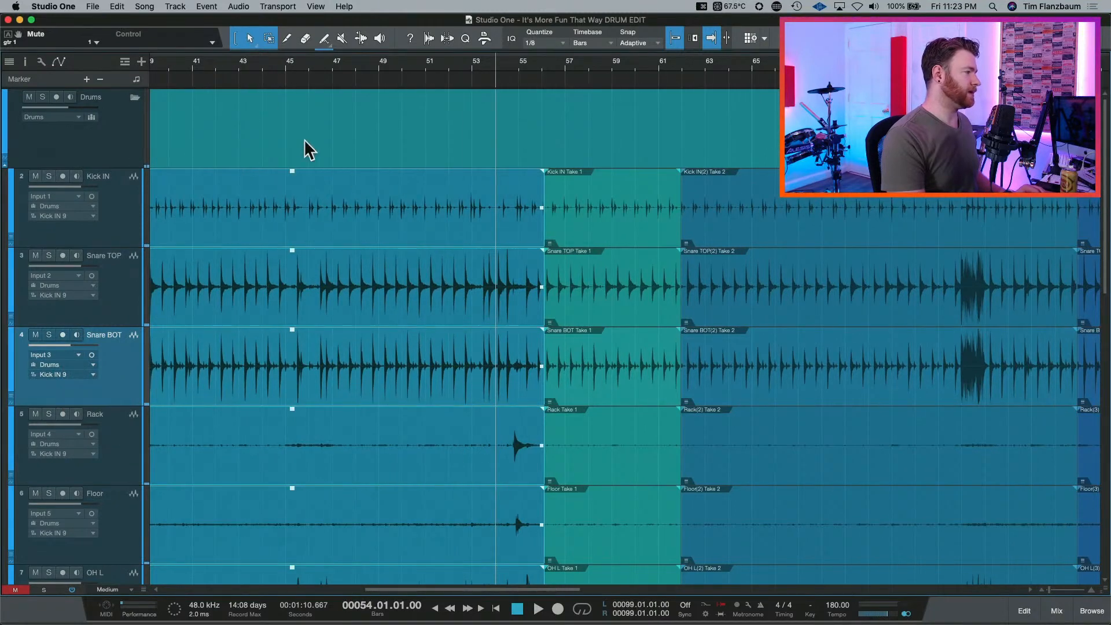
Audition the earlier Take 2 passage from about bar 44, the current join, and the hits around bars 45 to 47.
click(266, 61)
key(space)
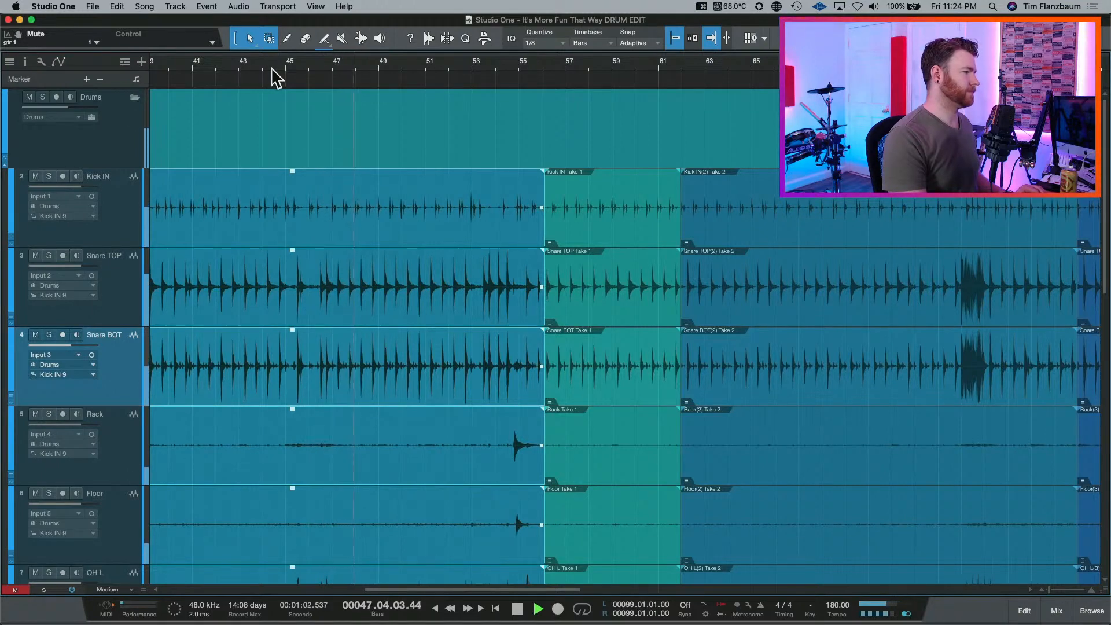
key(space)
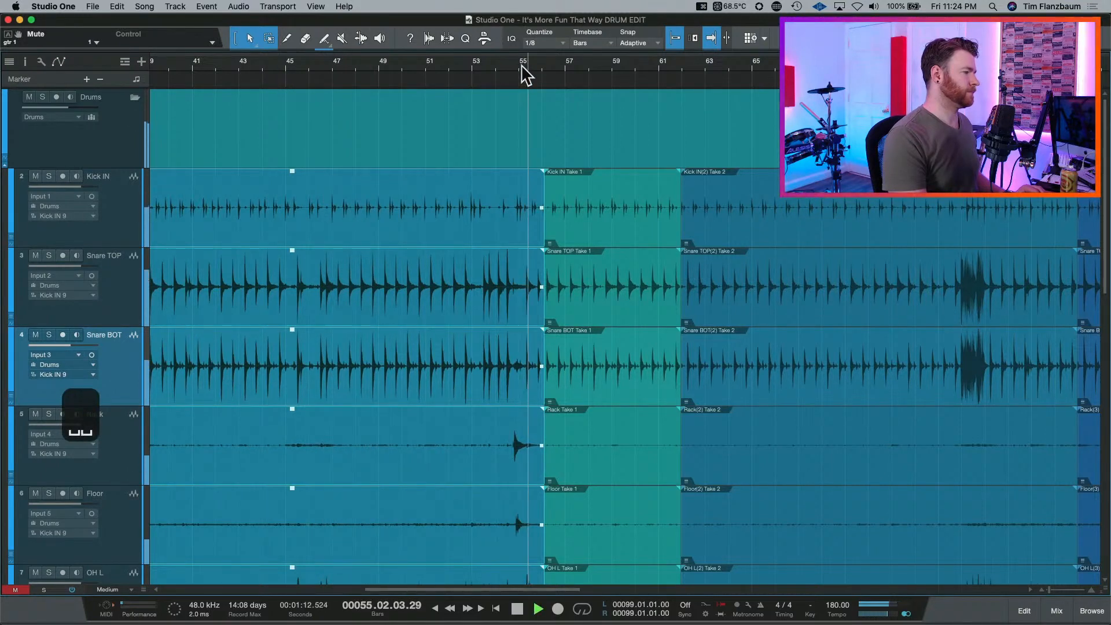
key(space)
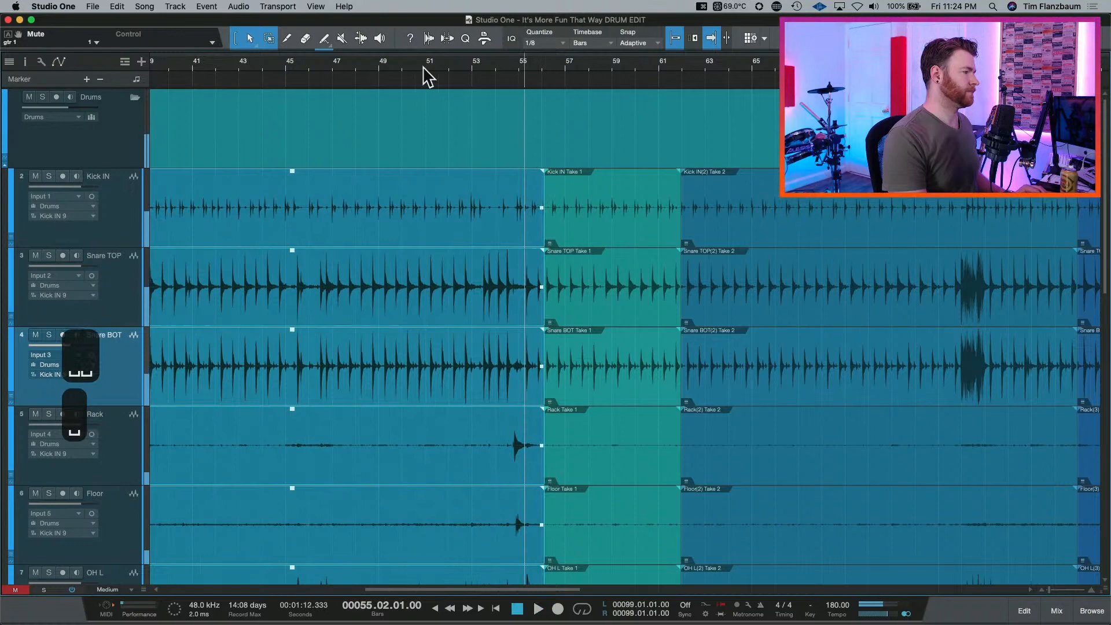
click(331, 62)
key(space)
key(space)
click(303, 63)
key(space)
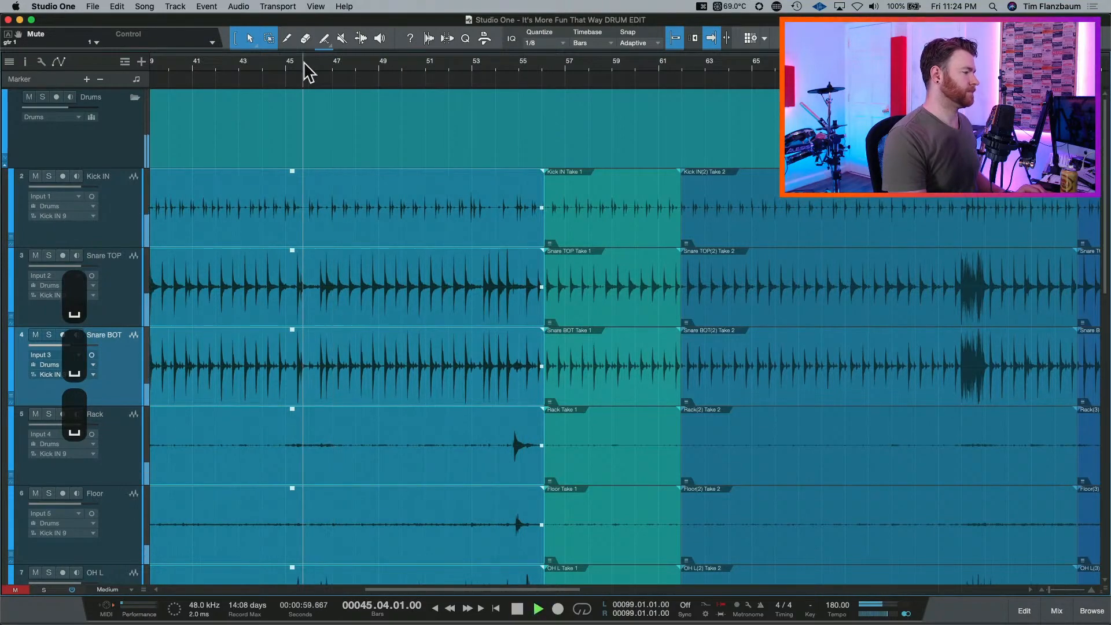
Audition the snare fill and the transition into bar 19, starting from 18.03.01.00.
scroll(323, 99, left, 3)
scroll(321, 98, left, 10)
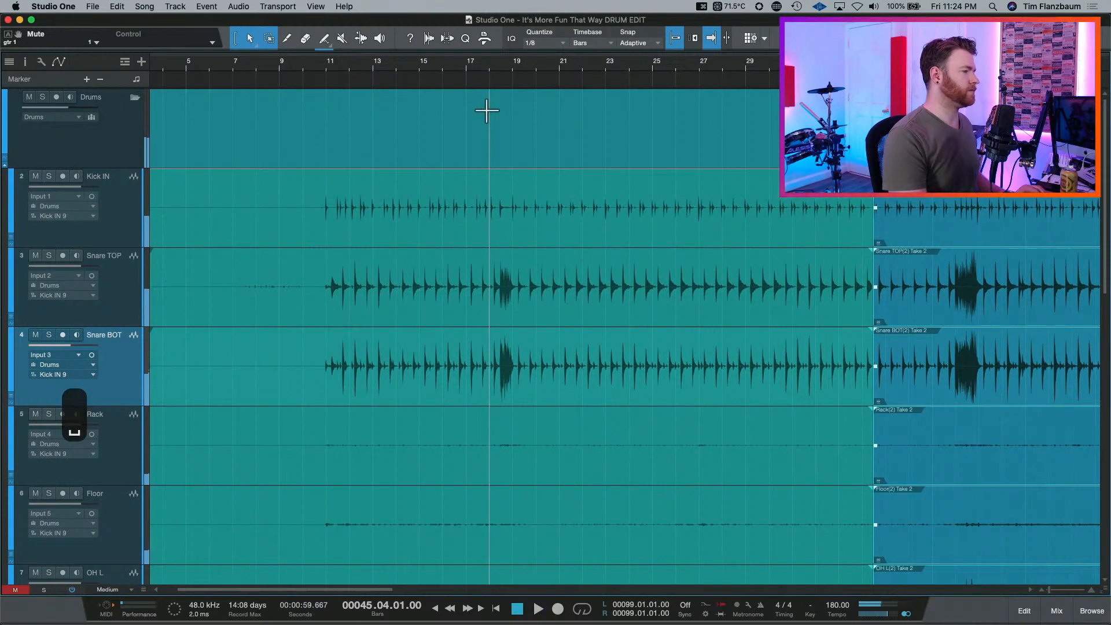
click(501, 69)
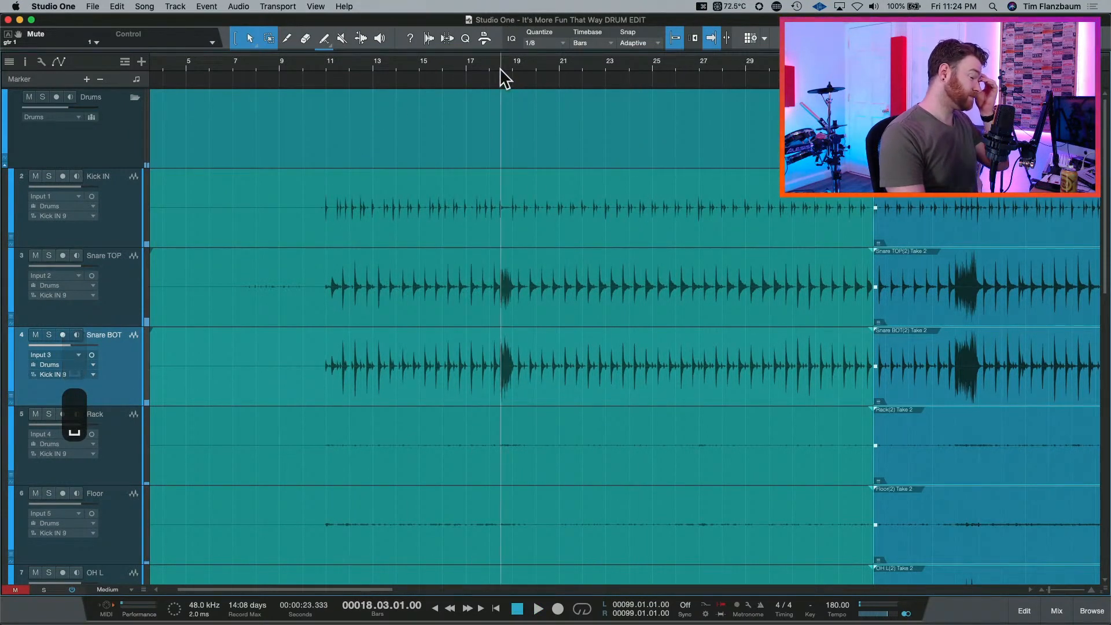
key(space)
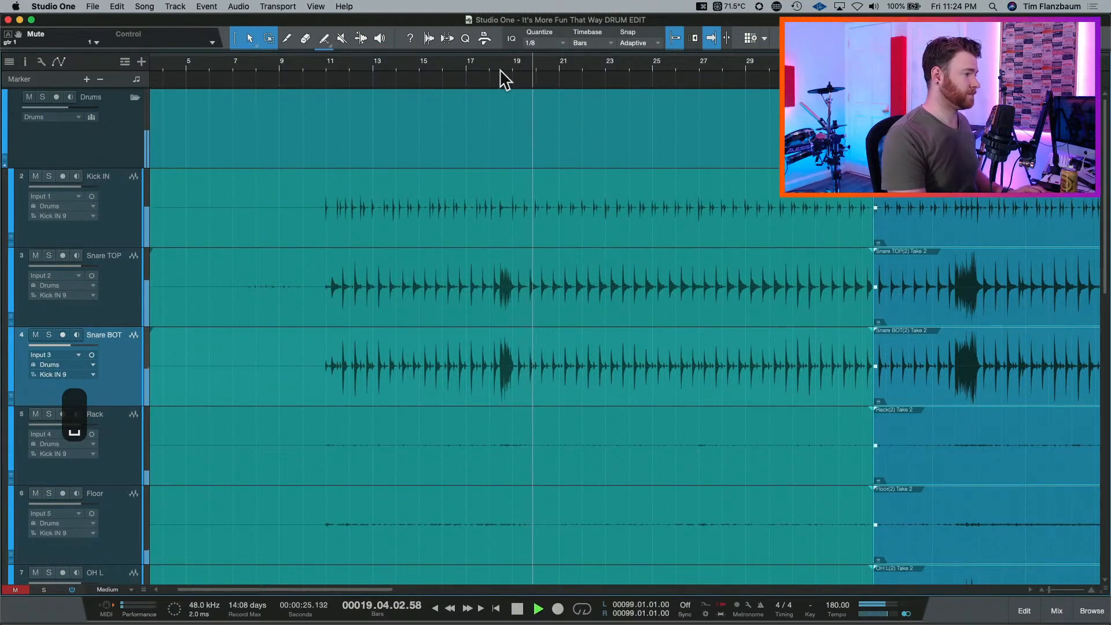
key(space)
click(504, 63)
key(space)
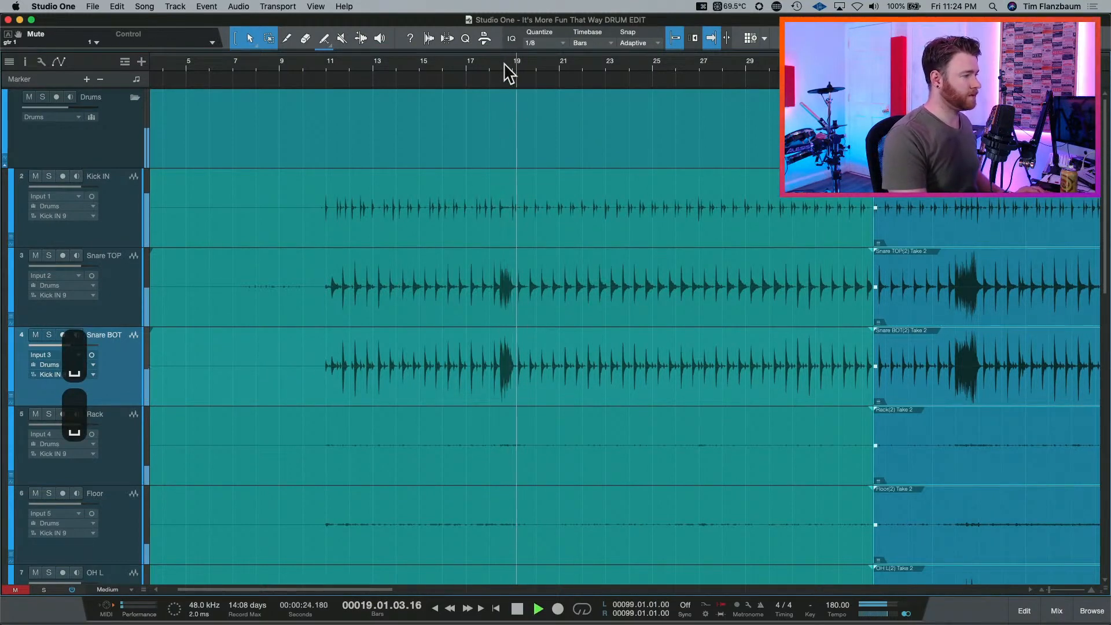
key(space)
Audition the bar 19 downbeat and split the grouped drum events at bars 19 and 24.
key(e)
key(e)
click(529, 62)
key(space)
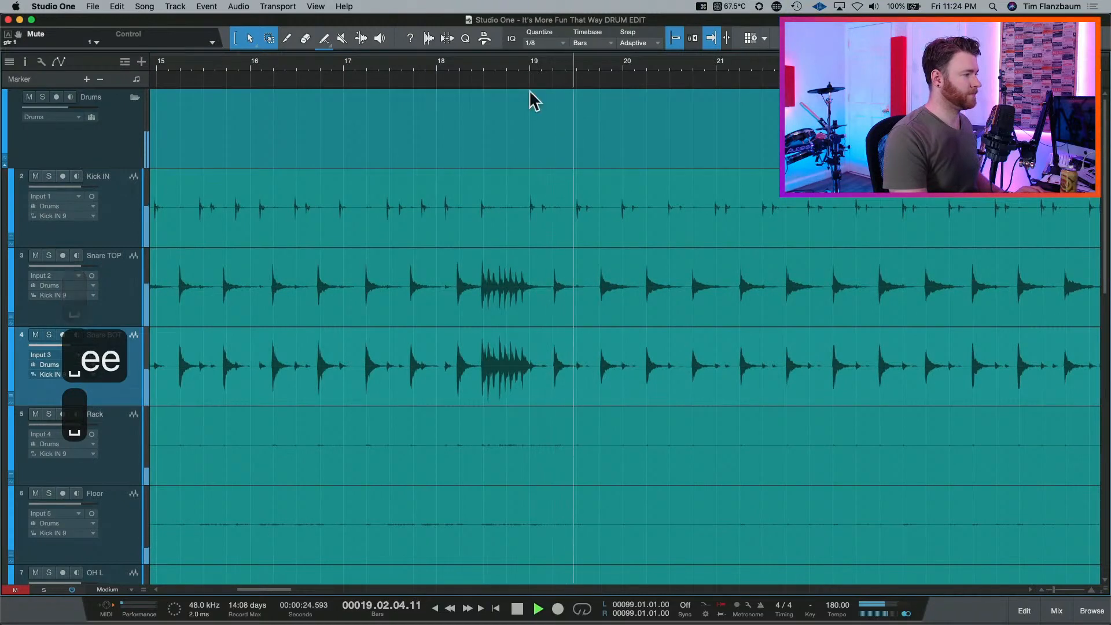
key(space)
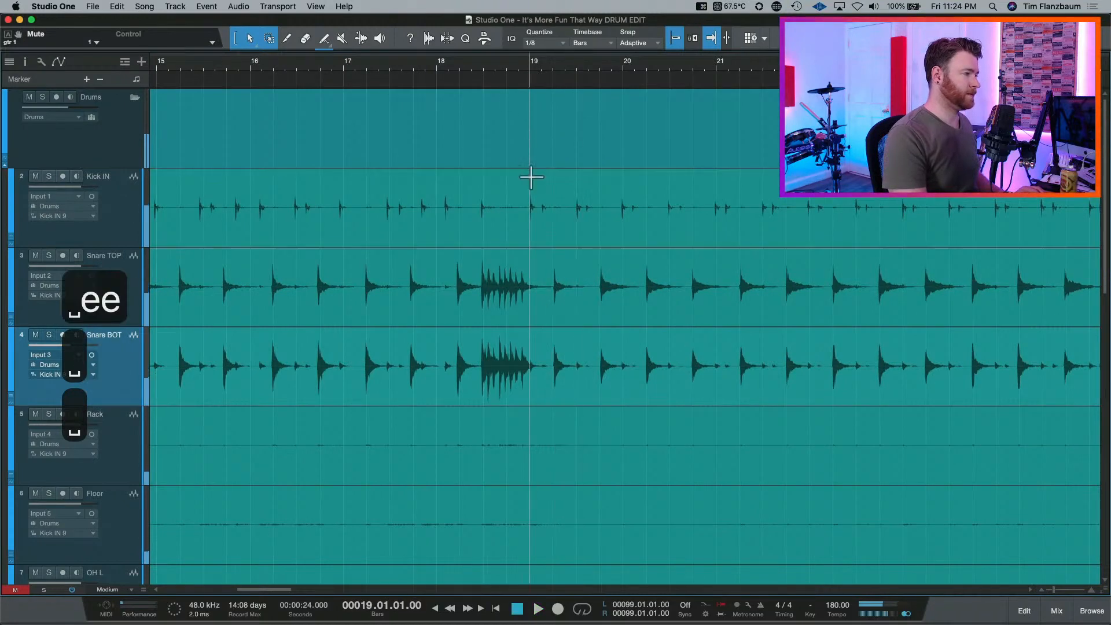
click(532, 122)
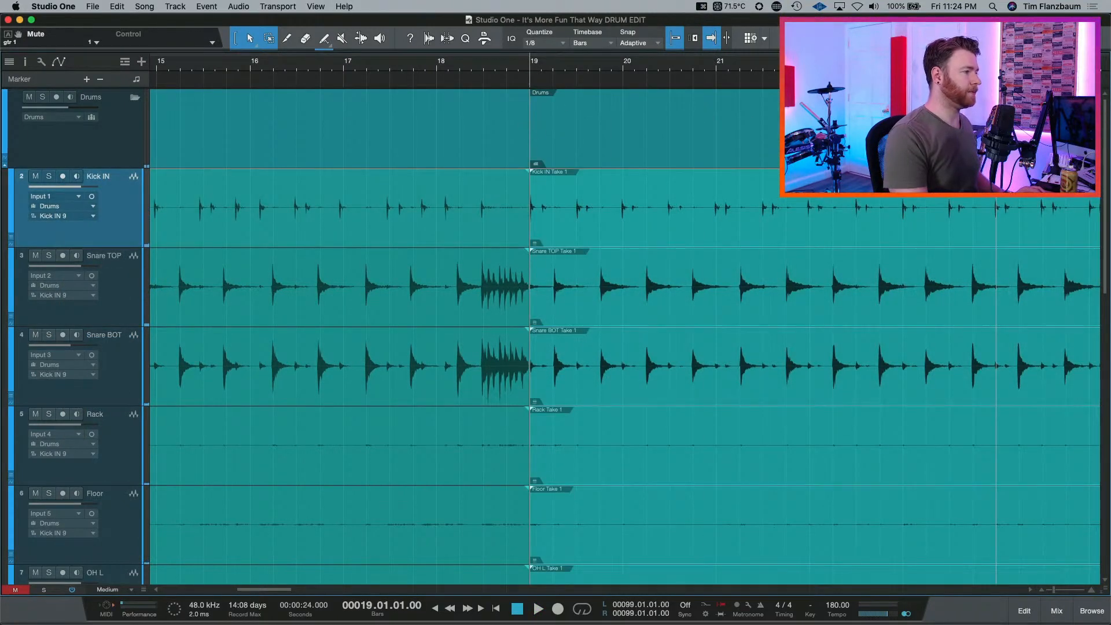
key(w)
key(w)
key(w)
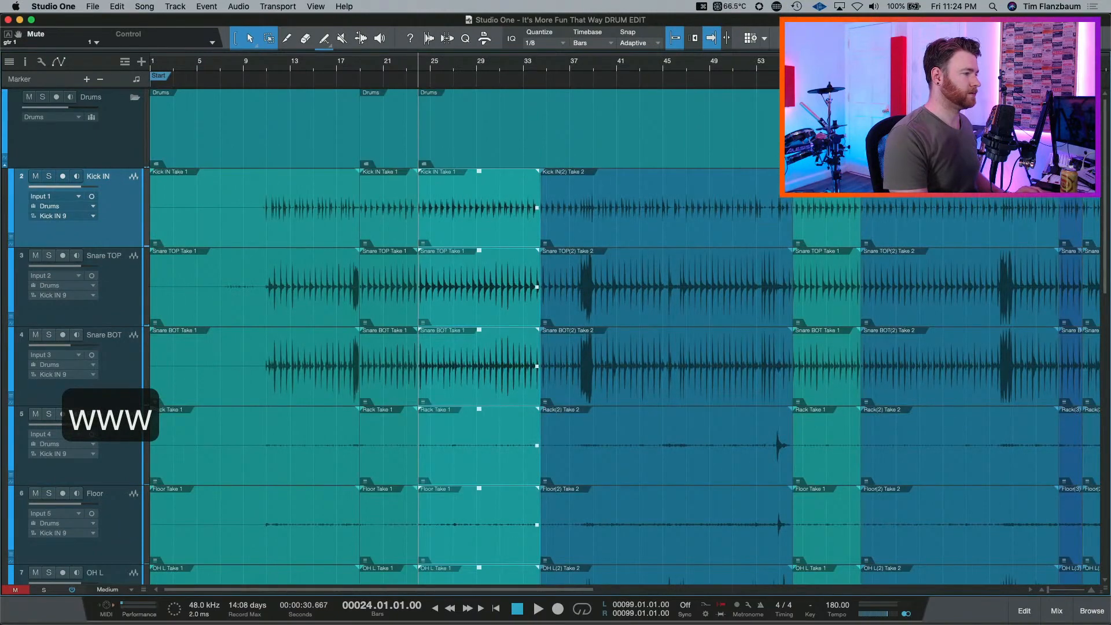
Audition the crash transition again around bar 56 and from bar 54 for comparison.
click(791, 66)
key(space)
key(space)
click(771, 66)
key(space)
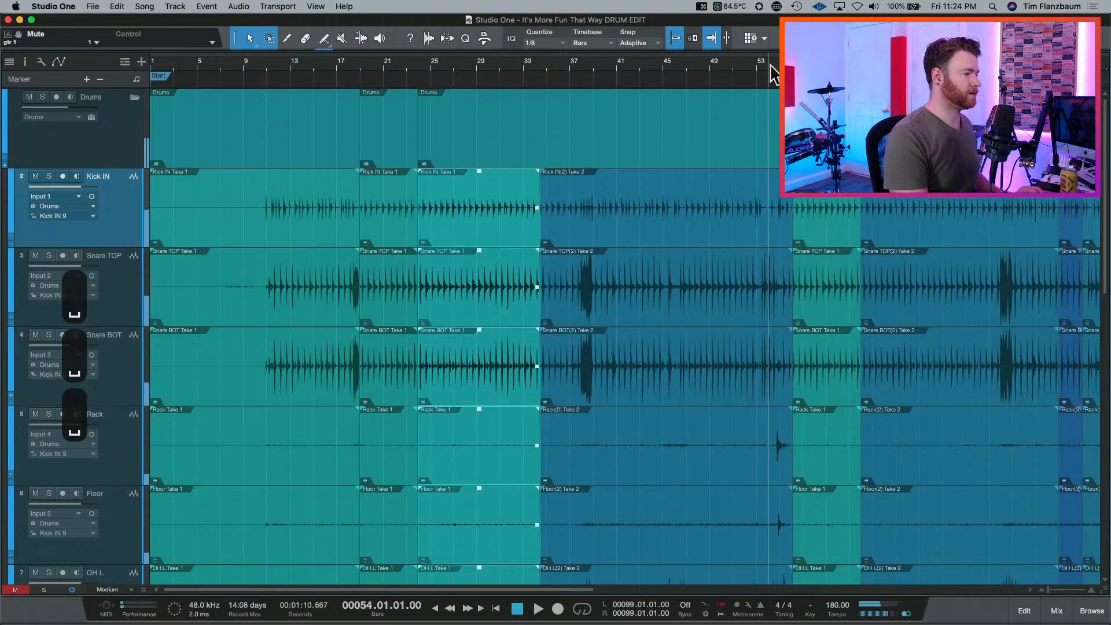
key(e)
key(e)
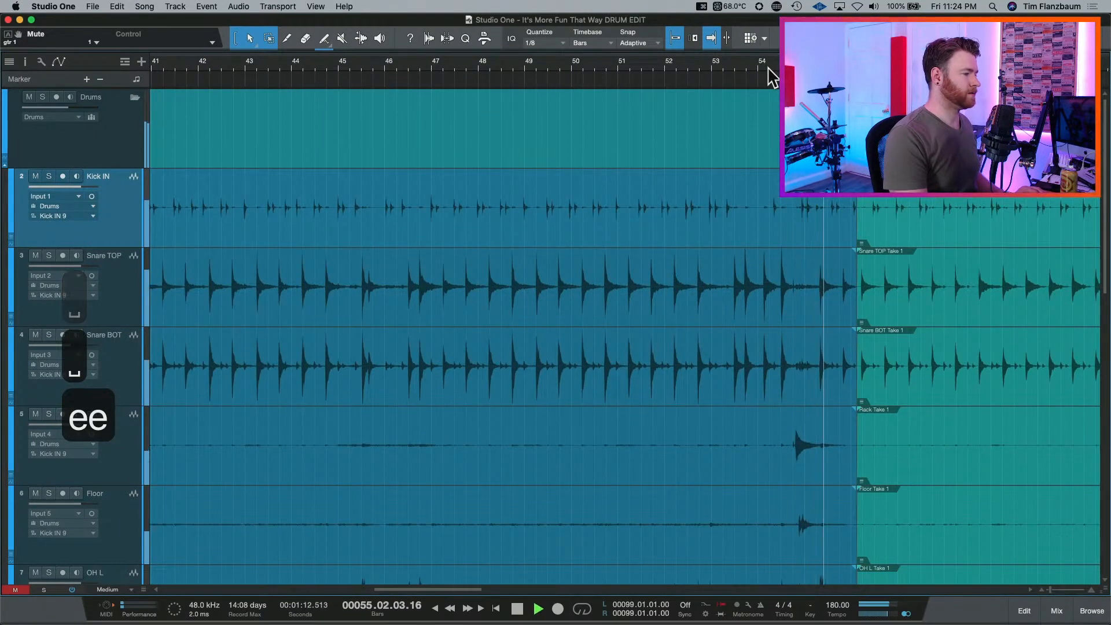
key(space)
Undo the drum event splits at bars 24 and 19.
key(super+z)
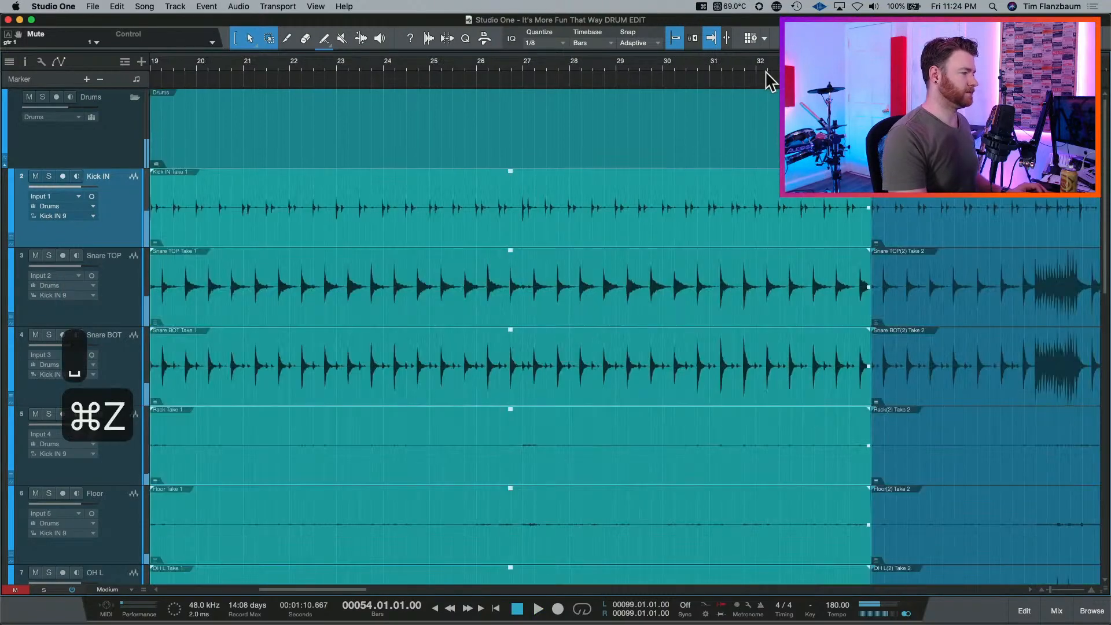
key(super+z)
key(w)
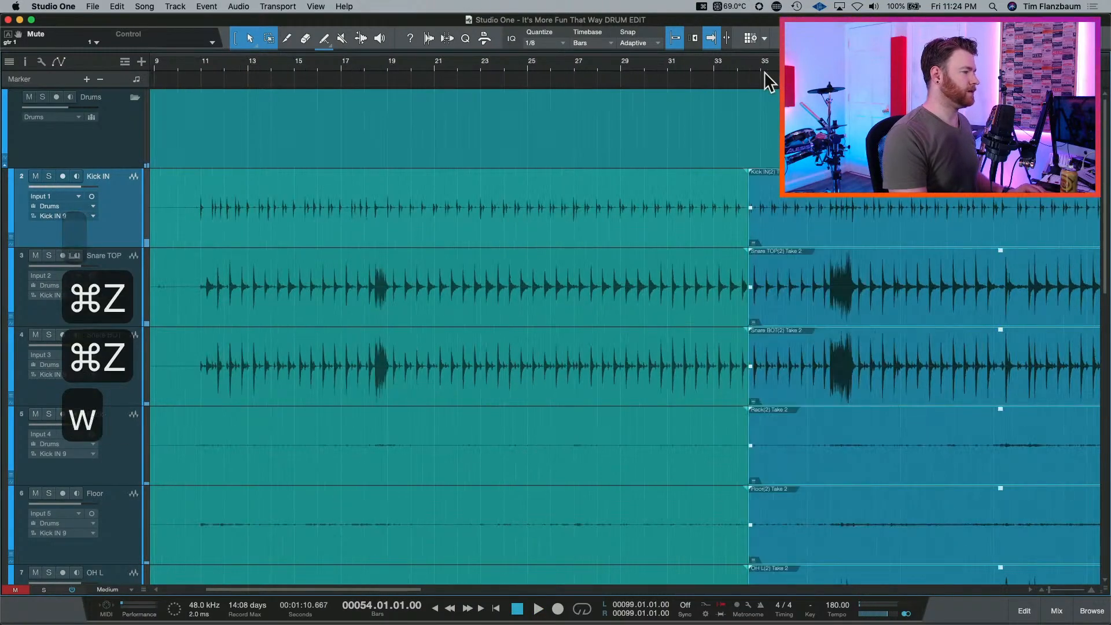
key(w)
key(w)
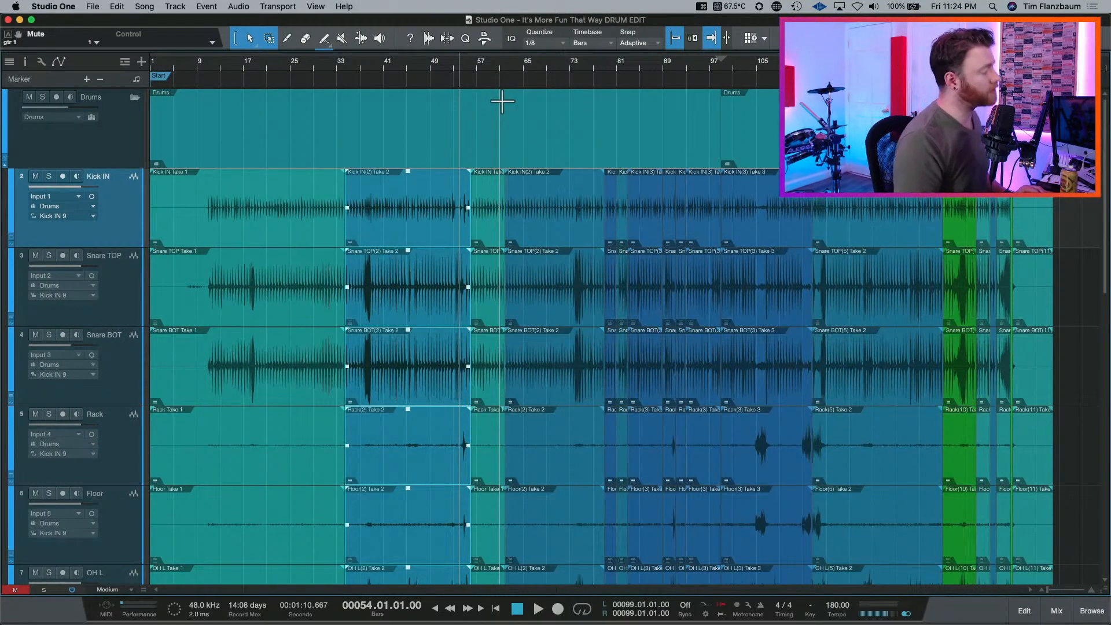
Replay the passage from bar 54 through the join at bar 56 to judge the transition.
key(e)
key(e)
key(e)
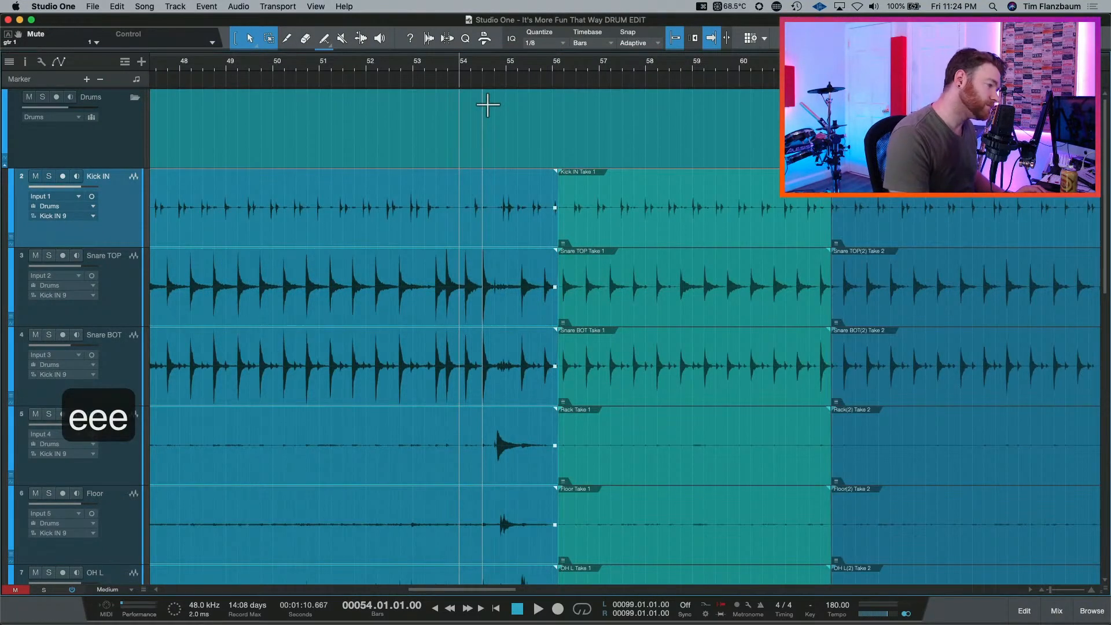
key(space)
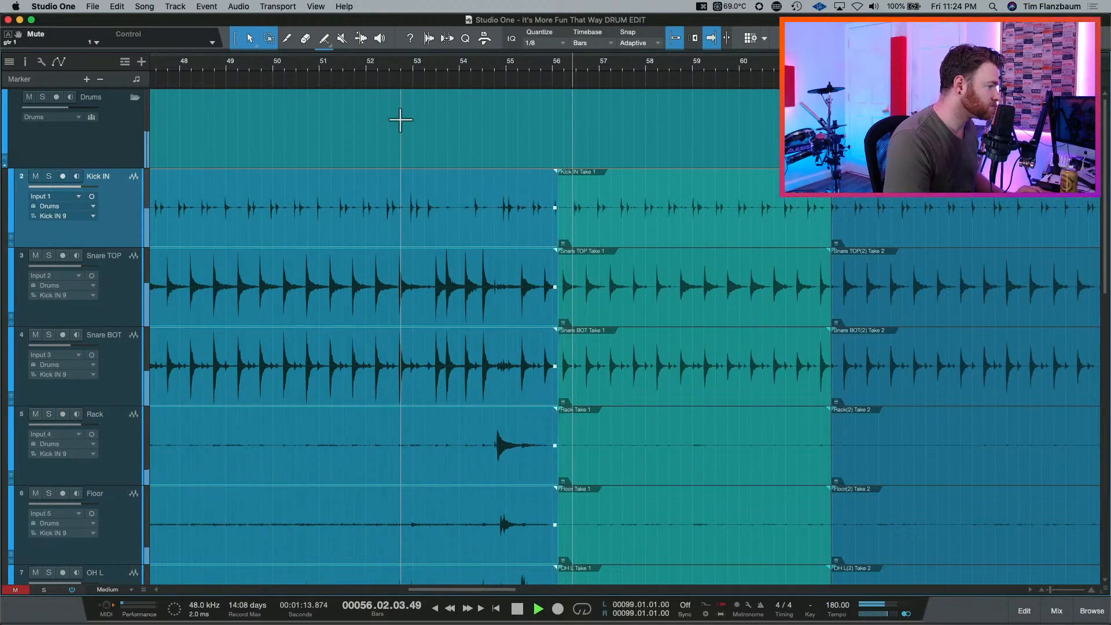
key(space)
key(space)
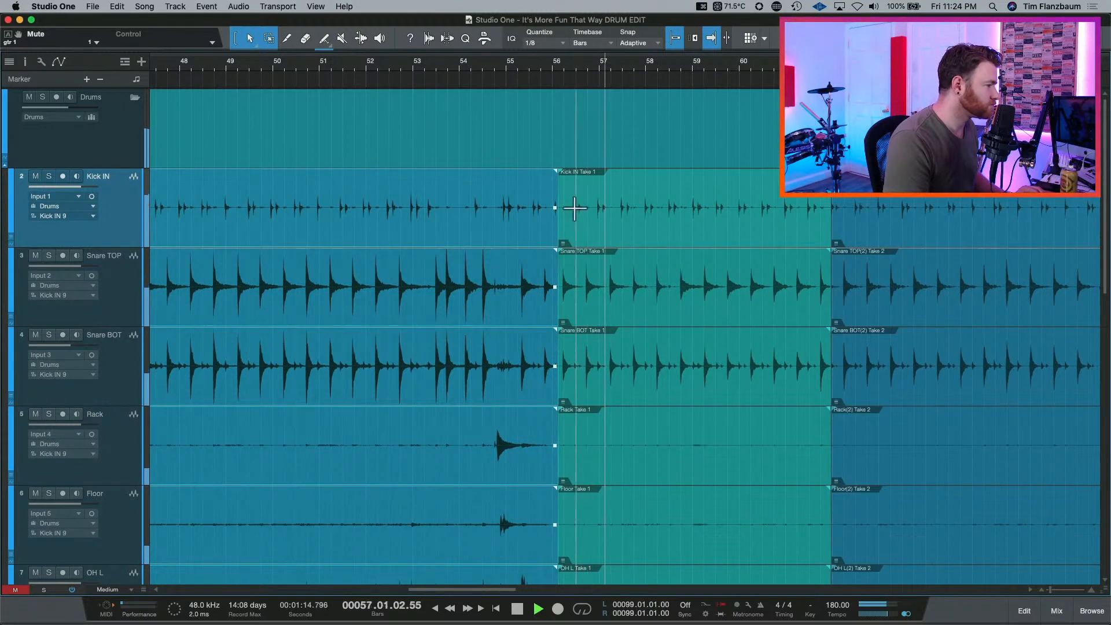
key(space)
Try the join about one and a half beats into bar 56 and audition it from bar 54.
drag(557, 237, 575, 237)
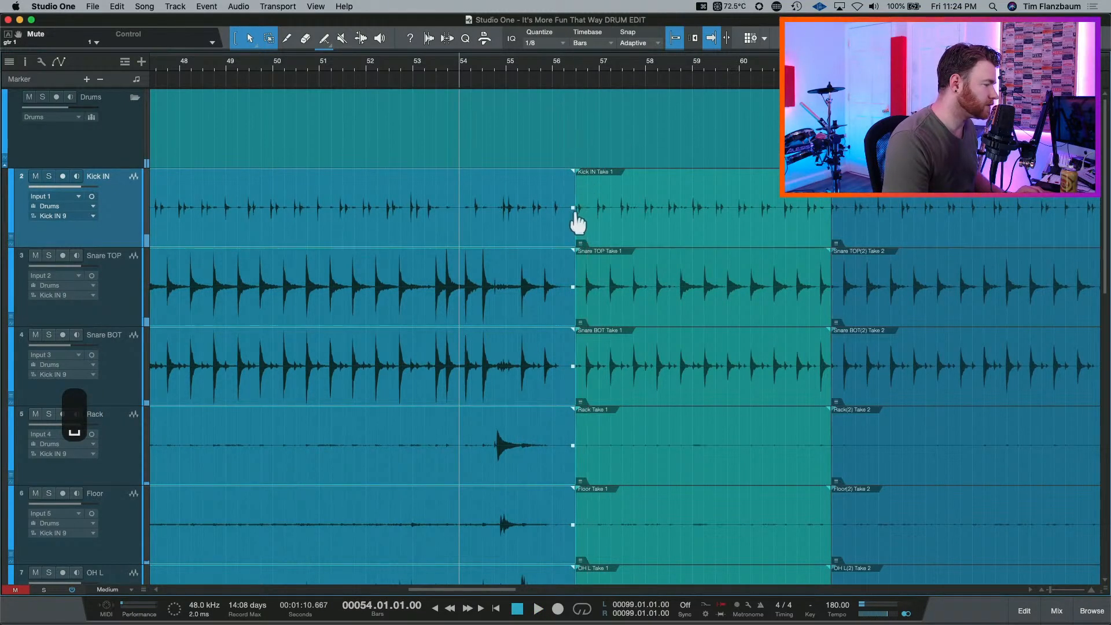
key(space)
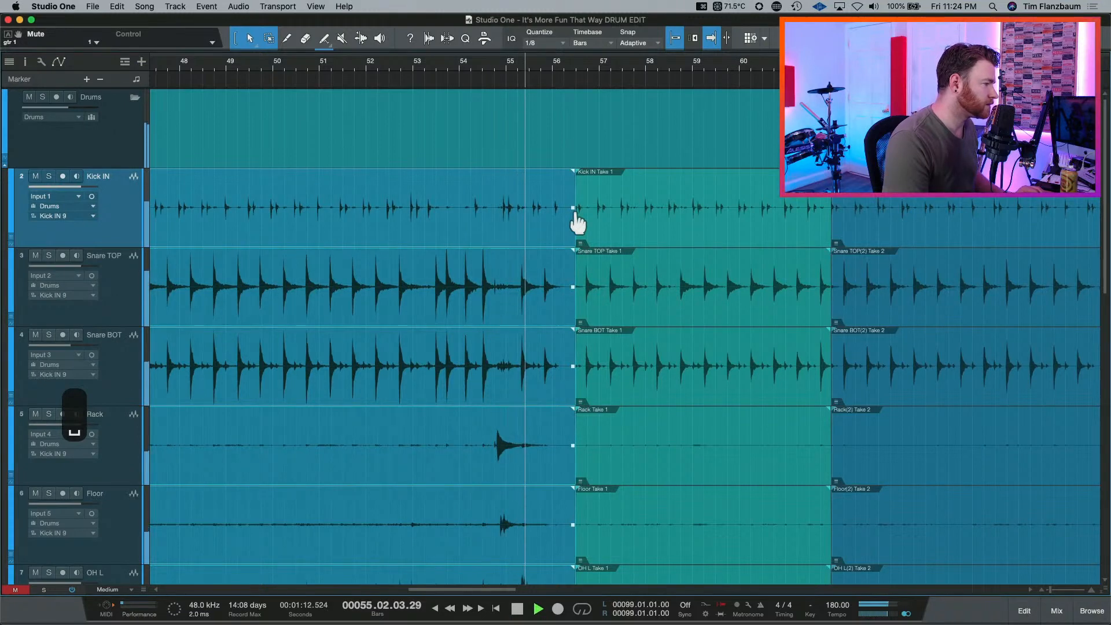
key(space)
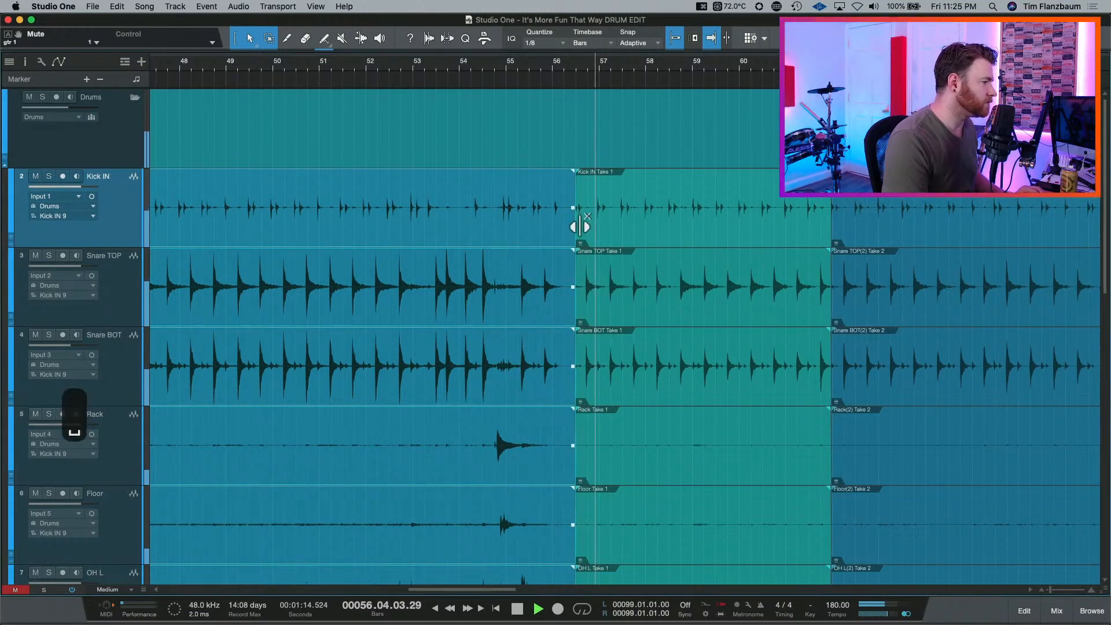
Try the join about half a beat into bar 55, around the second kick hit, and audition it from bar 54.
drag(579, 227, 534, 233)
key(e)
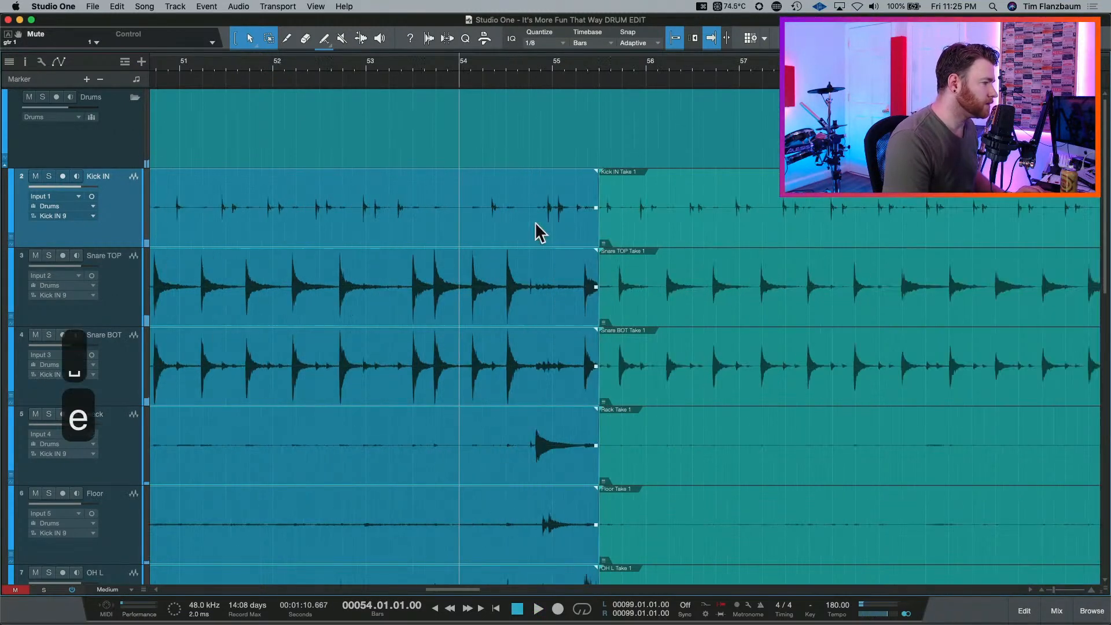
key(e)
drag(737, 232, 675, 240)
key(space)
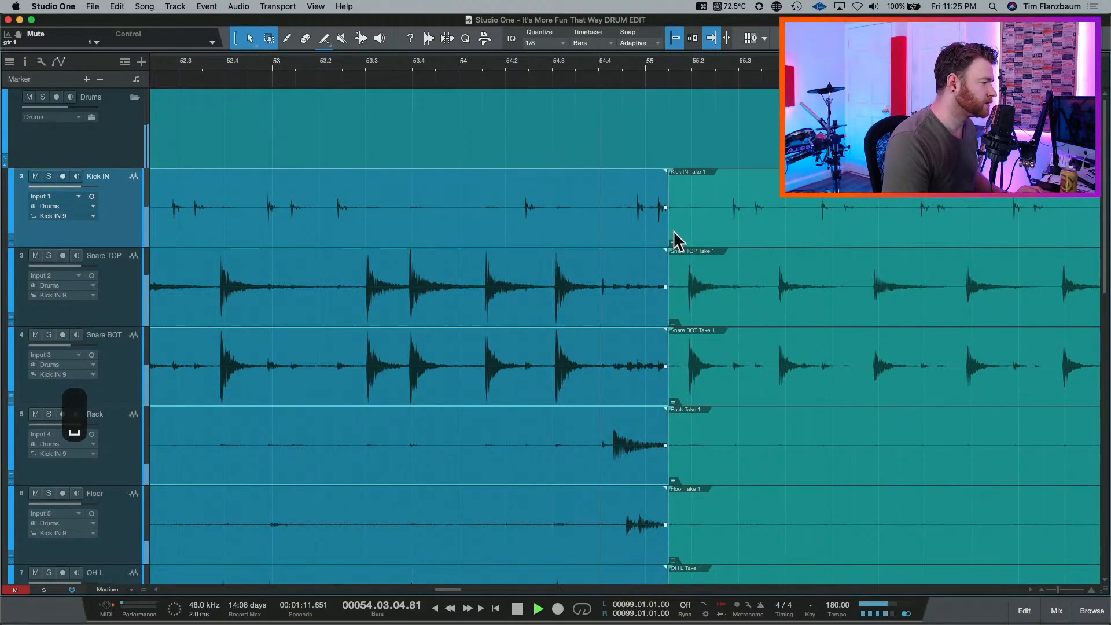
key(space)
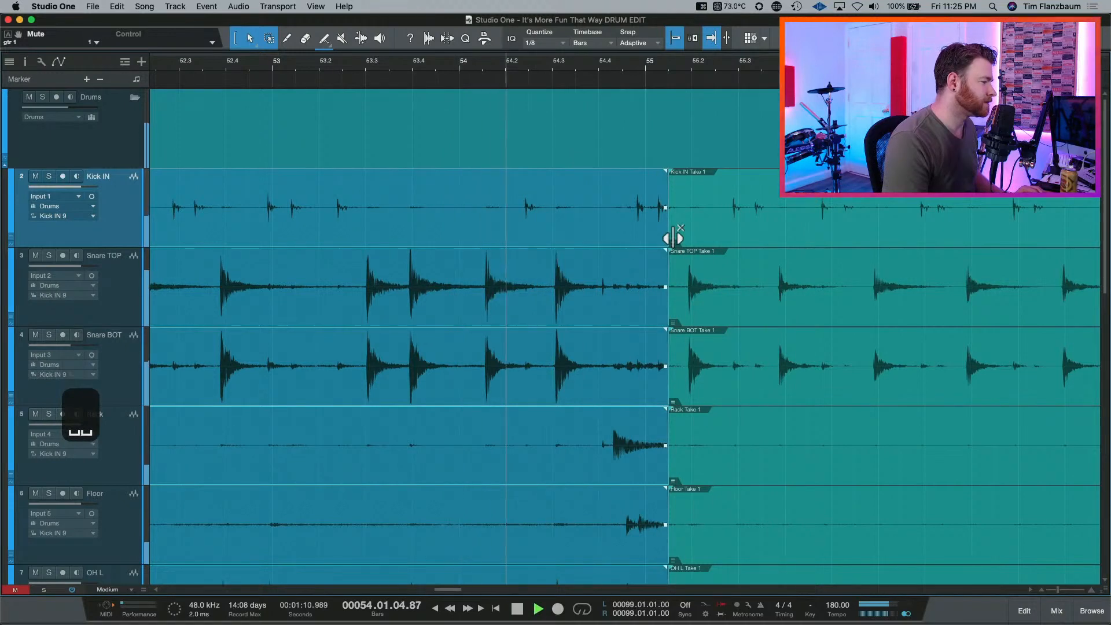
key(space)
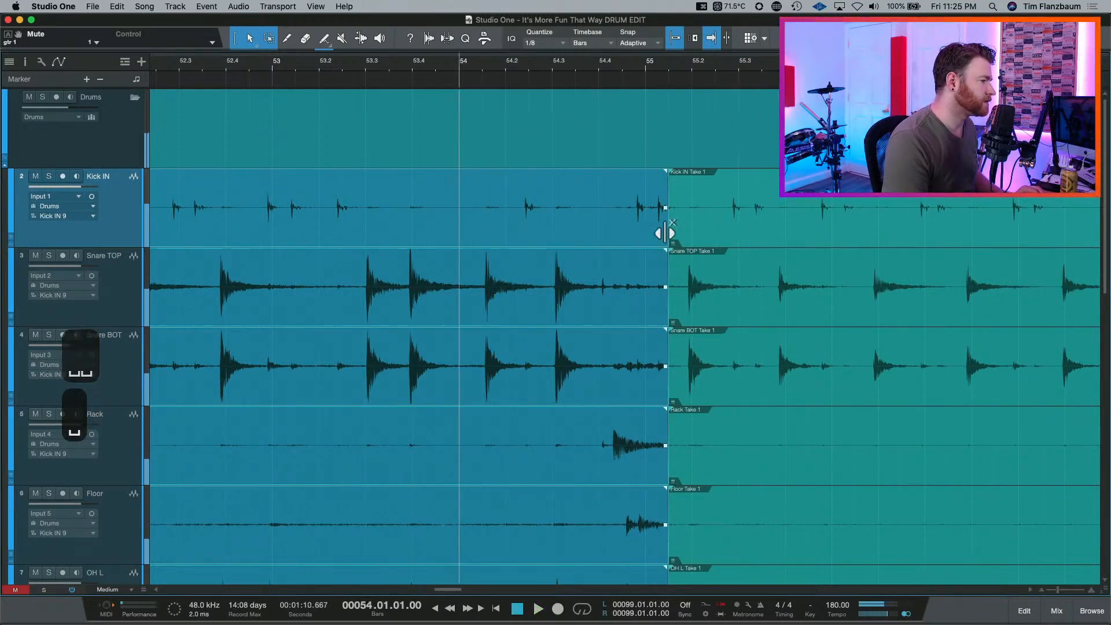
Move the join to 55.01.01.00 across all drum tracks and audition it from bar 54.
drag(660, 235, 652, 239)
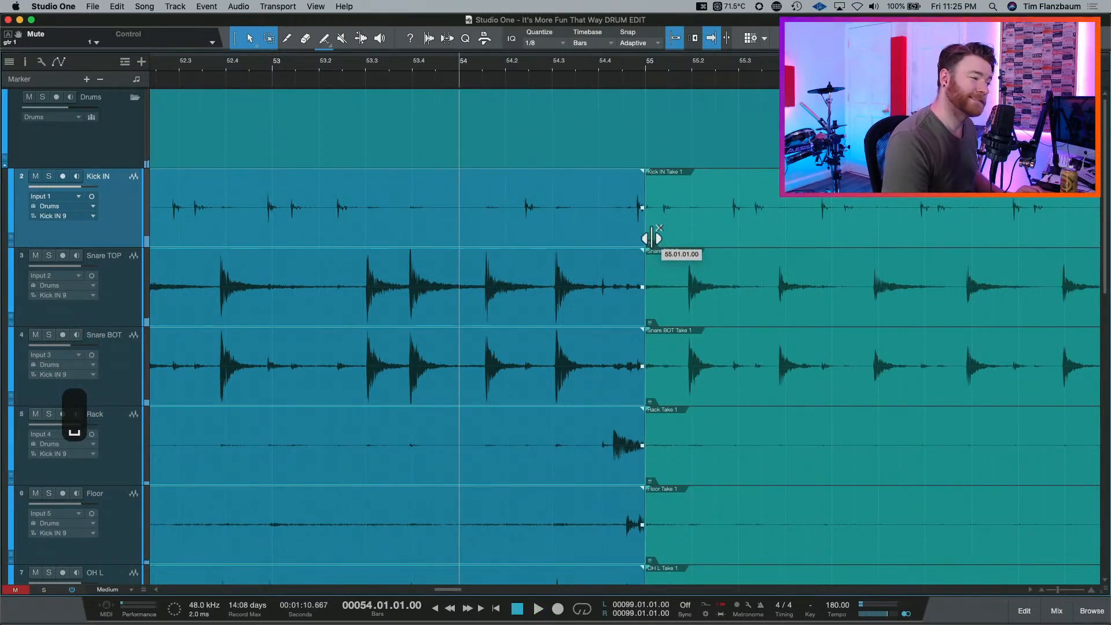
key(space)
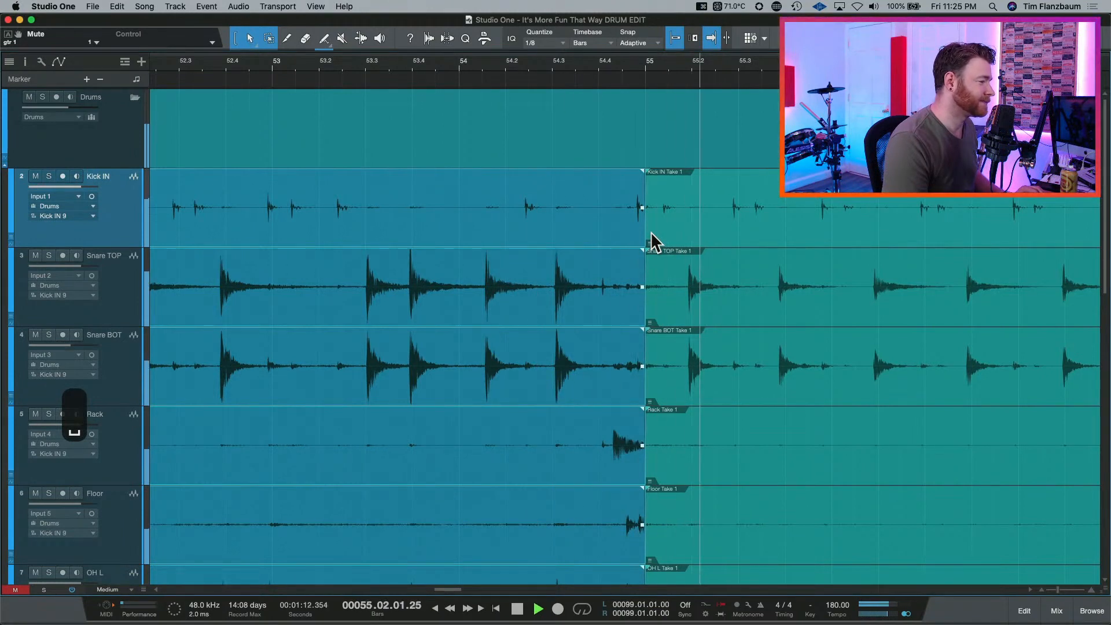
key(space)
key(space)
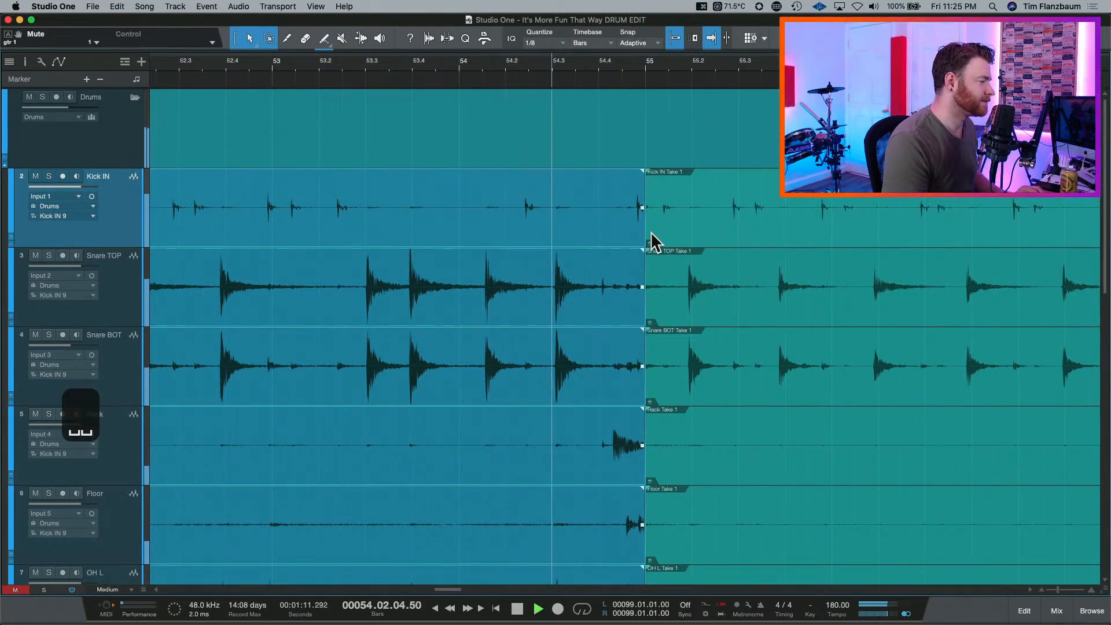
key(space)
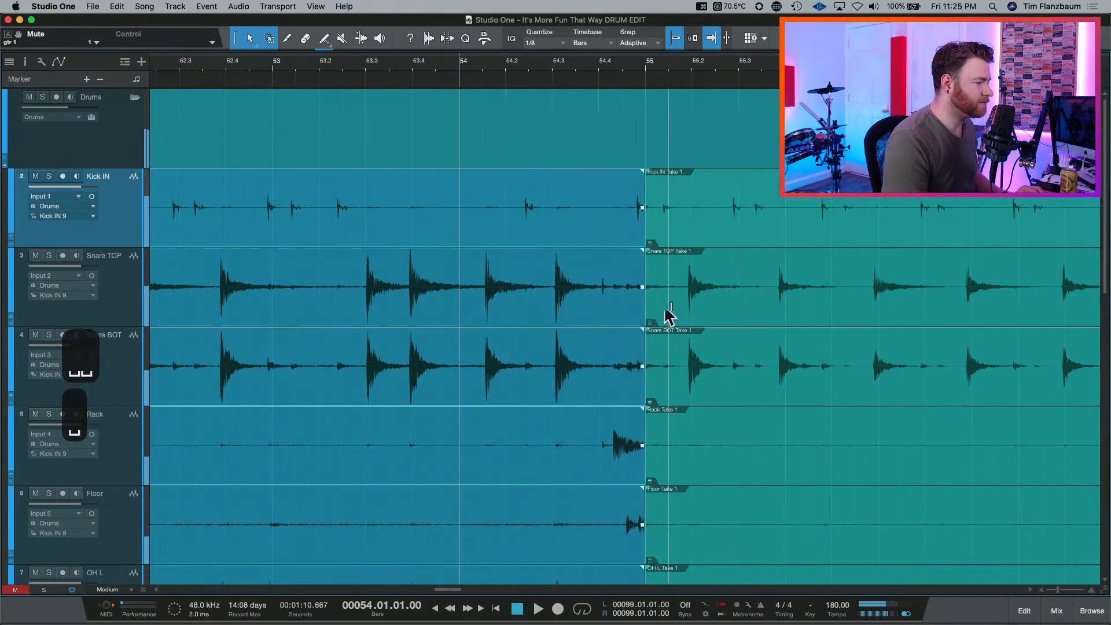
Ungroup the drum tracks and move only the Rack and Floor joins about one and a half beats into bar 55.
key(alt+2)
click(639, 537)
drag(644, 548, 710, 528)
drag(650, 476, 687, 476)
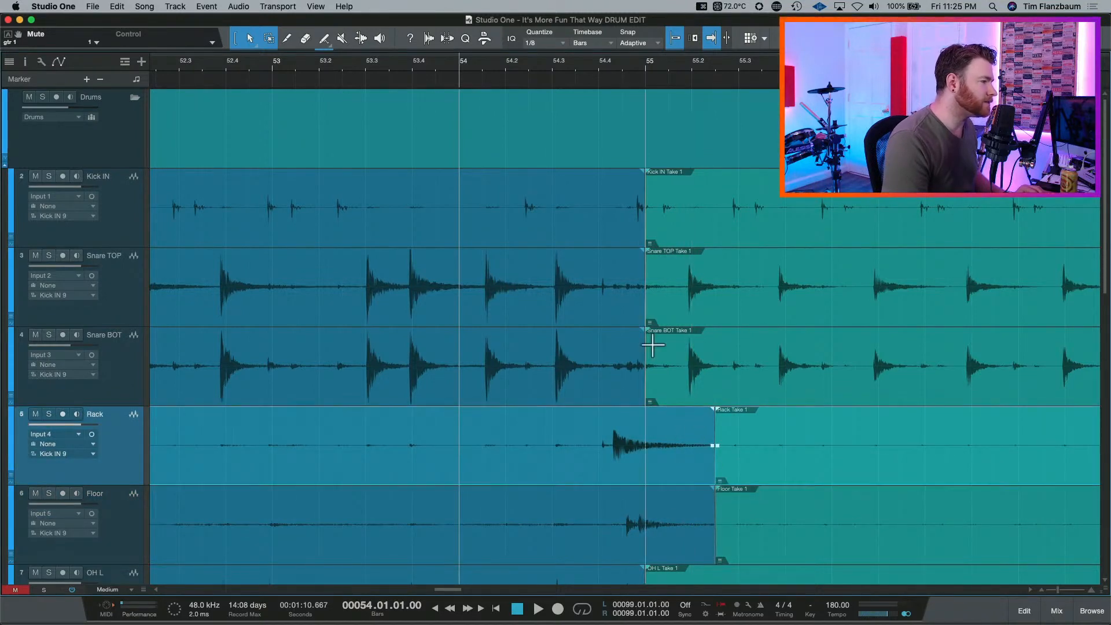
Move the Kick IN, Snare TOP and Snare BOT joins from bar 55 to about one beat in, near the first snare hit.
drag(649, 241, 699, 236)
drag(649, 305, 682, 306)
drag(648, 386, 692, 389)
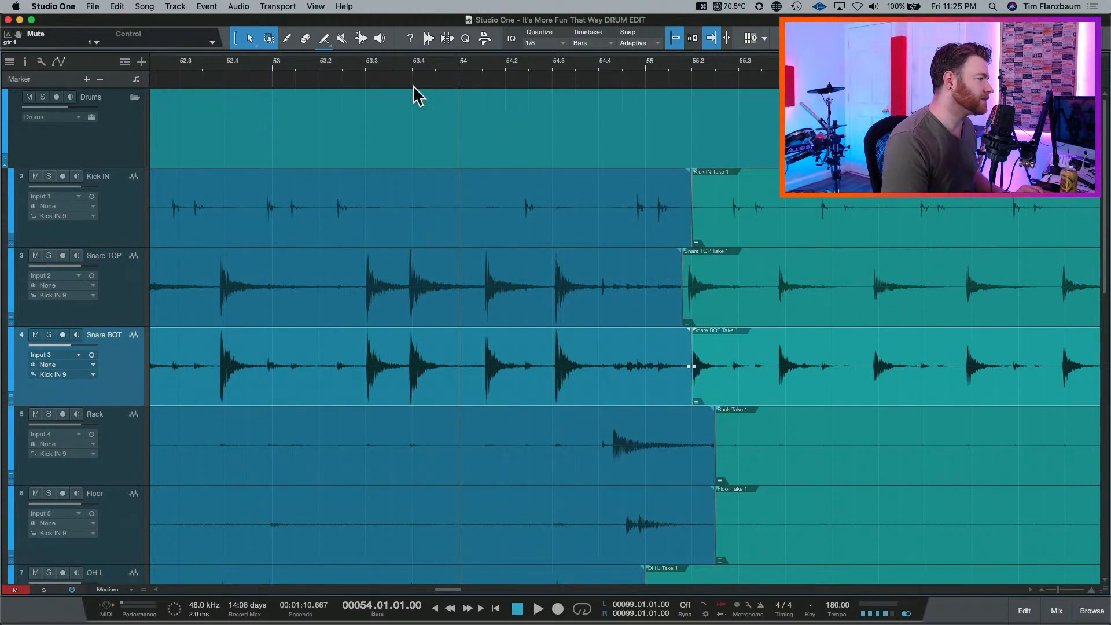
Audition the staggered joins twice, playing from bar 52 through the transition into bar 55.
click(262, 67)
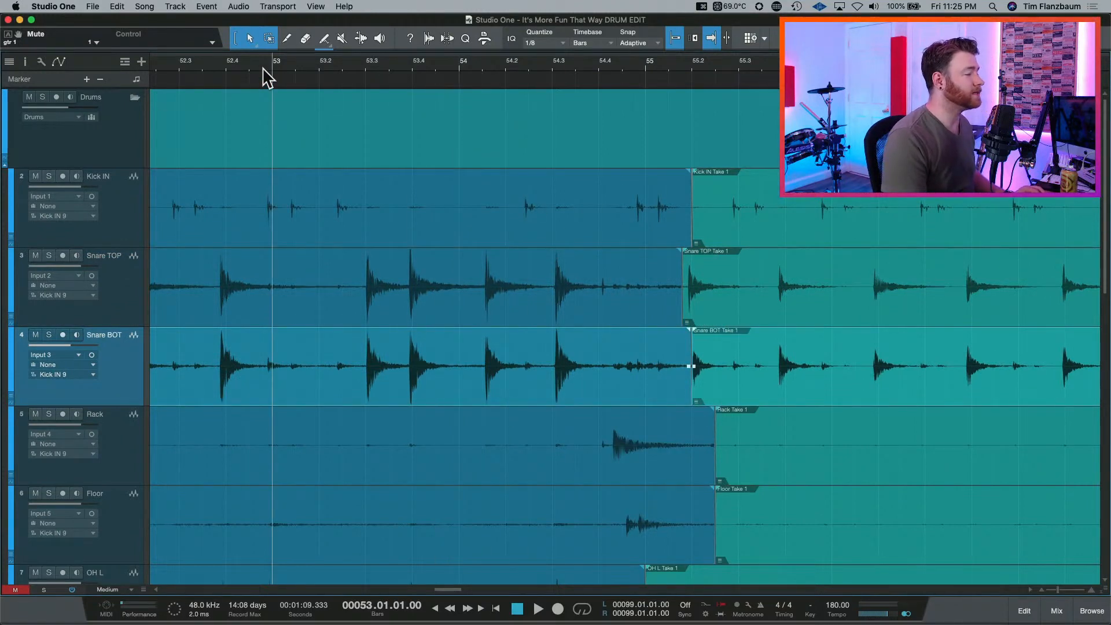
key(w)
key(w)
click(220, 64)
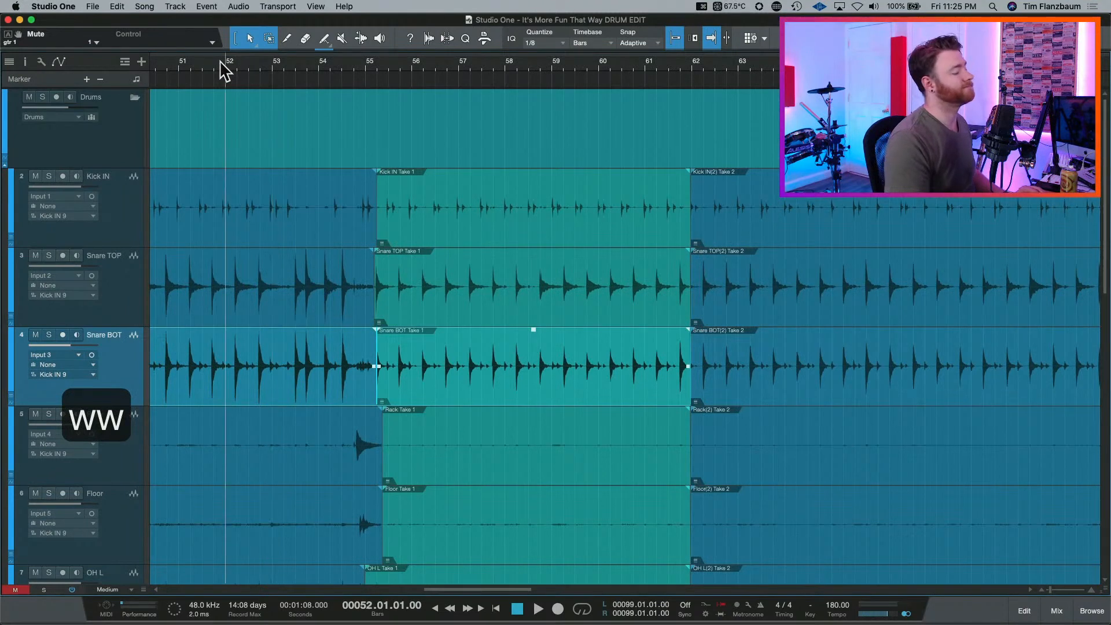
key(space)
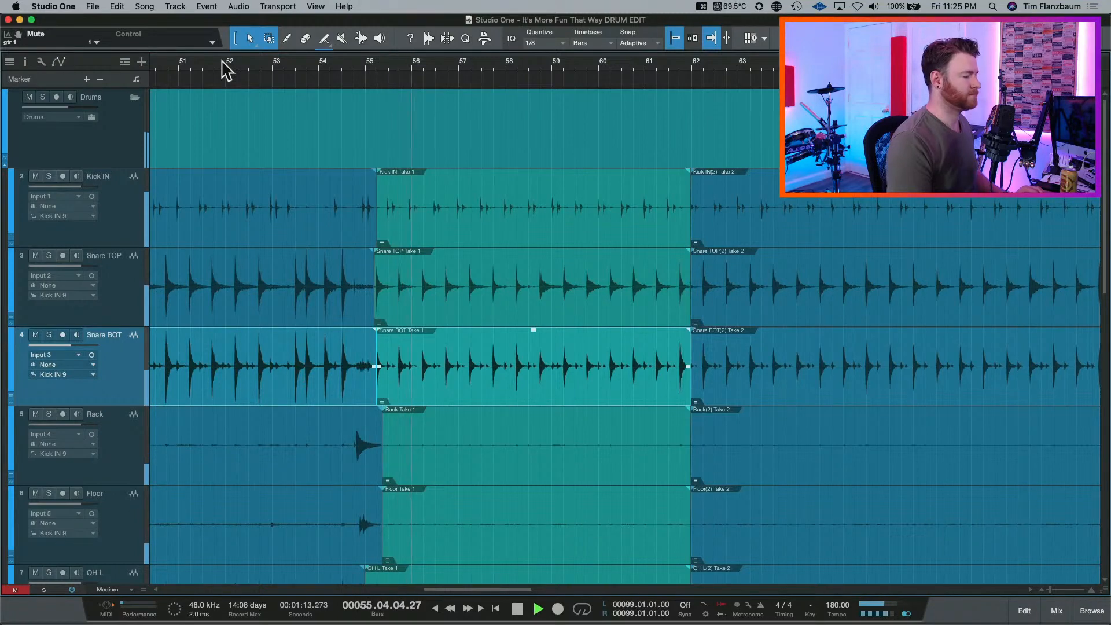
key(space)
key(space)
key(e)
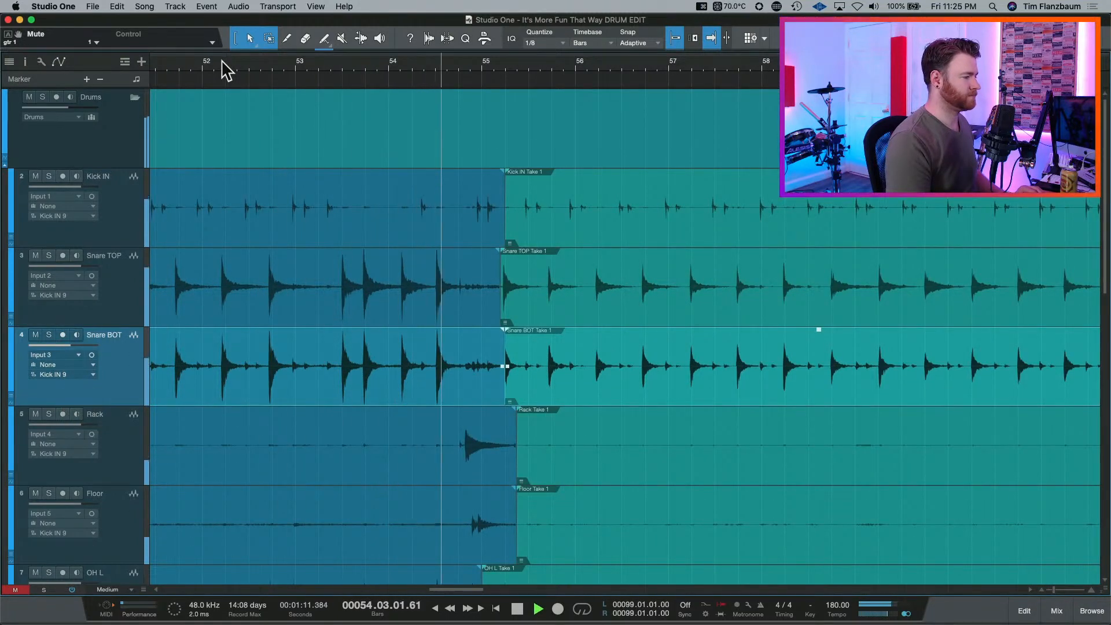
key(space)
Try moving the OH L and OH R joins together to slightly before bar 55.
scroll(396, 145, down, 3)
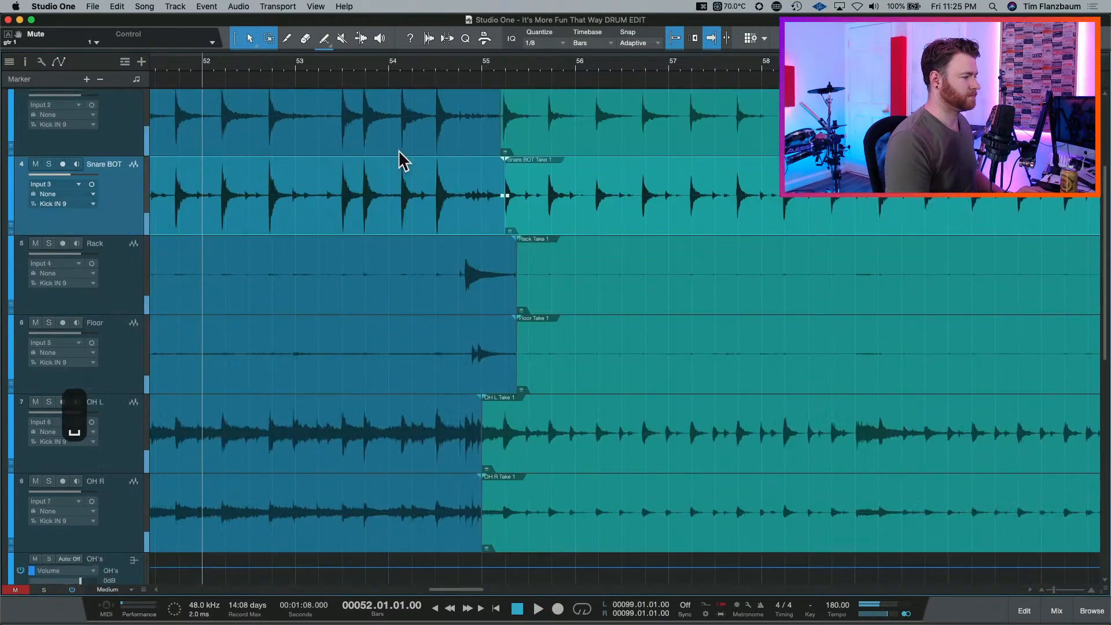
key(e)
key(e)
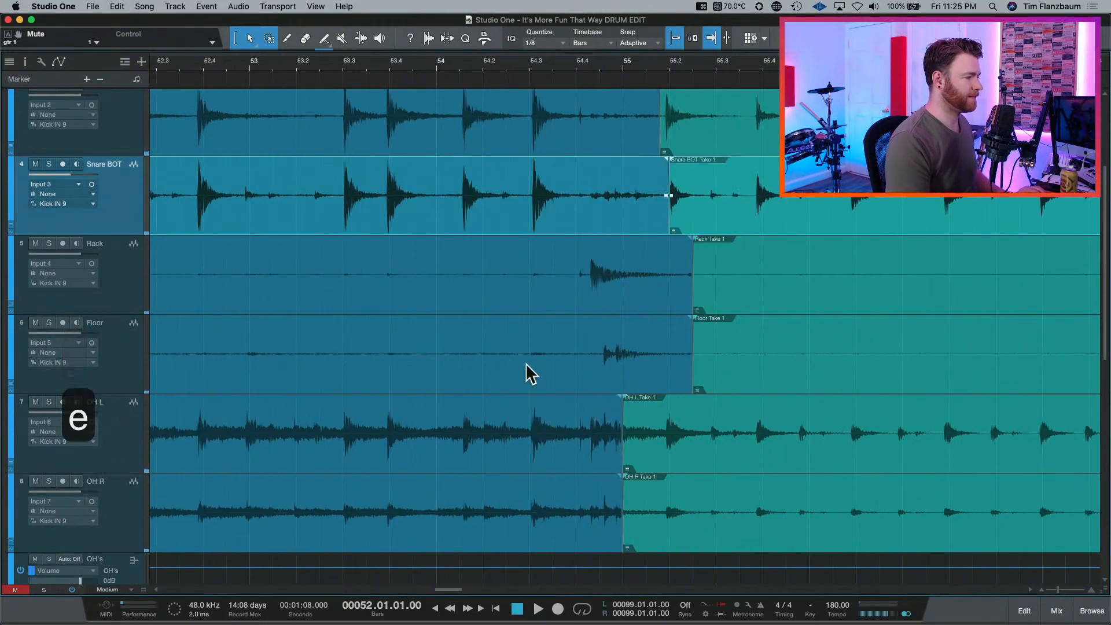
scroll(531, 363, right, 2)
click(579, 447)
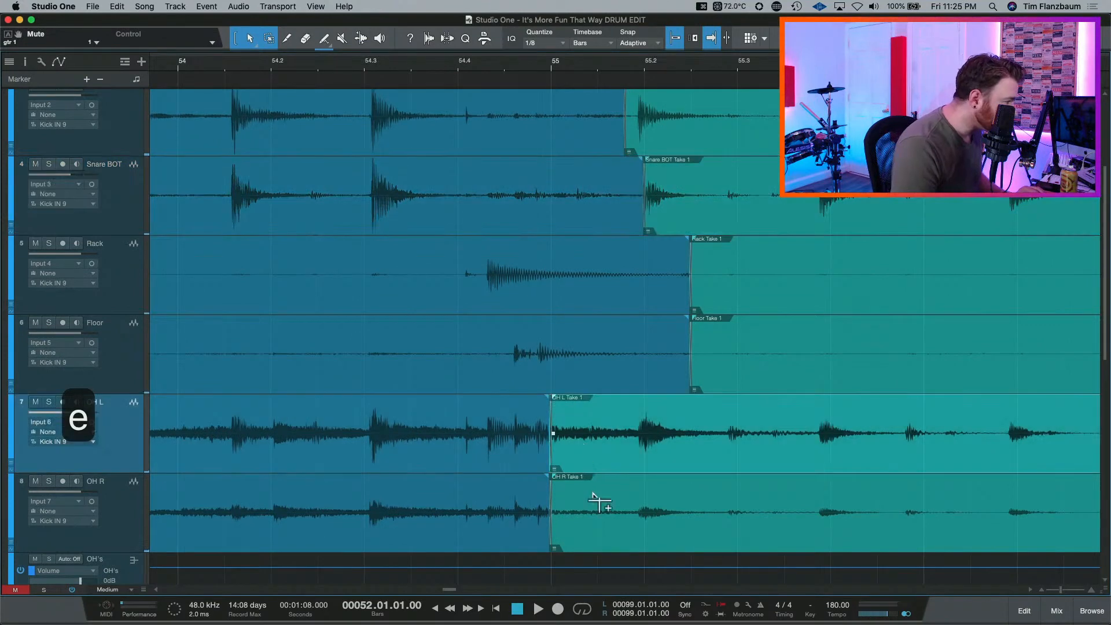
shift+click(593, 528)
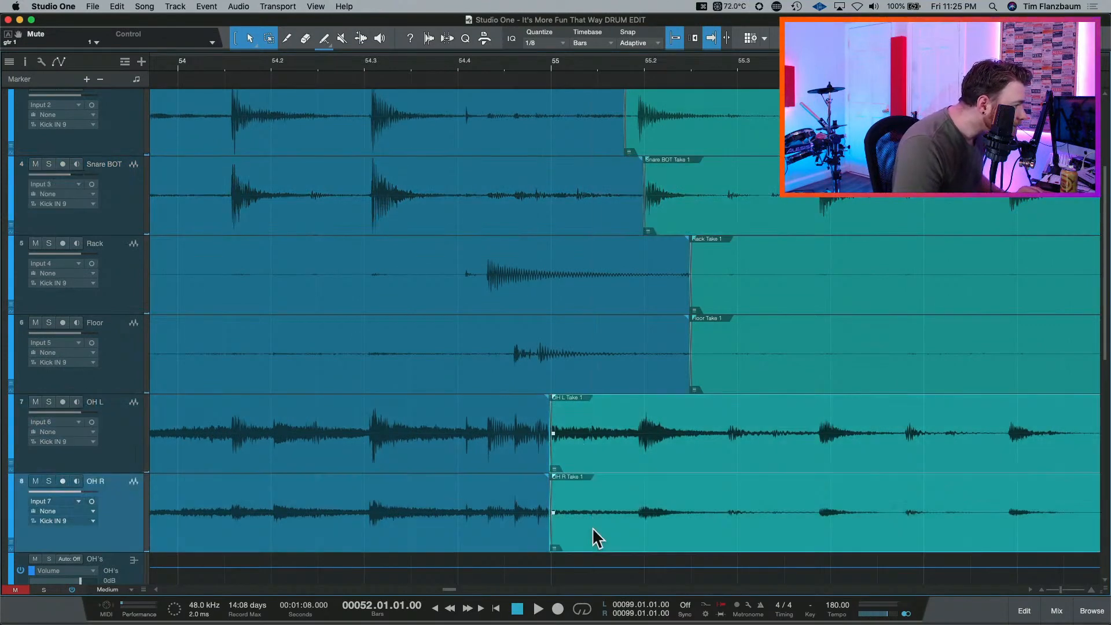
click(552, 467)
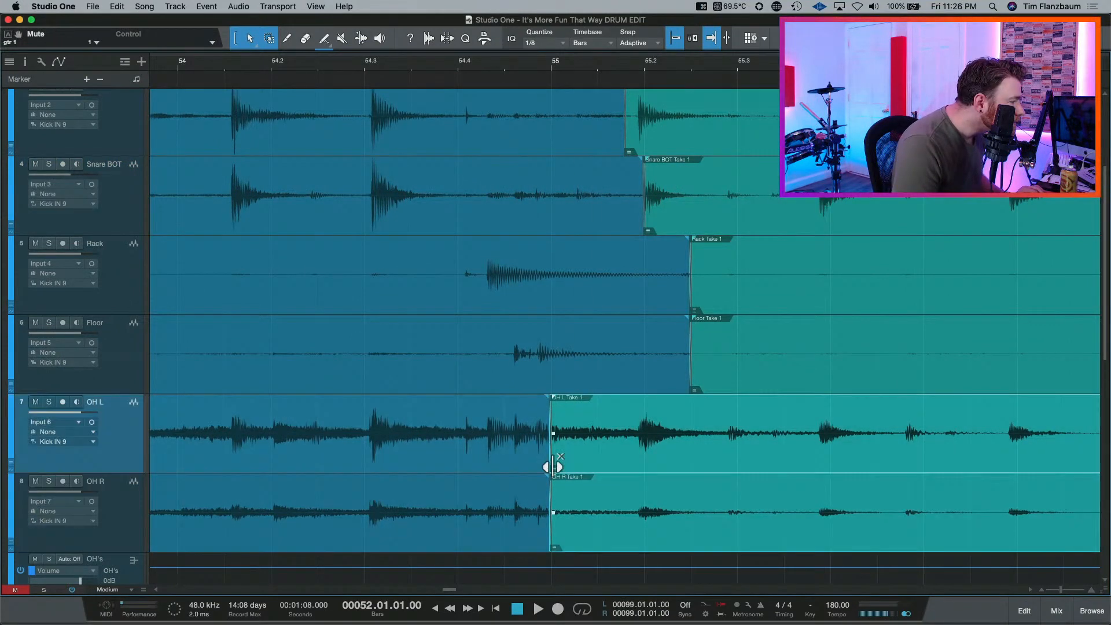
mouse_move(544, 467)
mouse_down()
mouse_move(316, 445)
mouse_move(442, 456)
mouse_move(534, 483)
mouse_up()
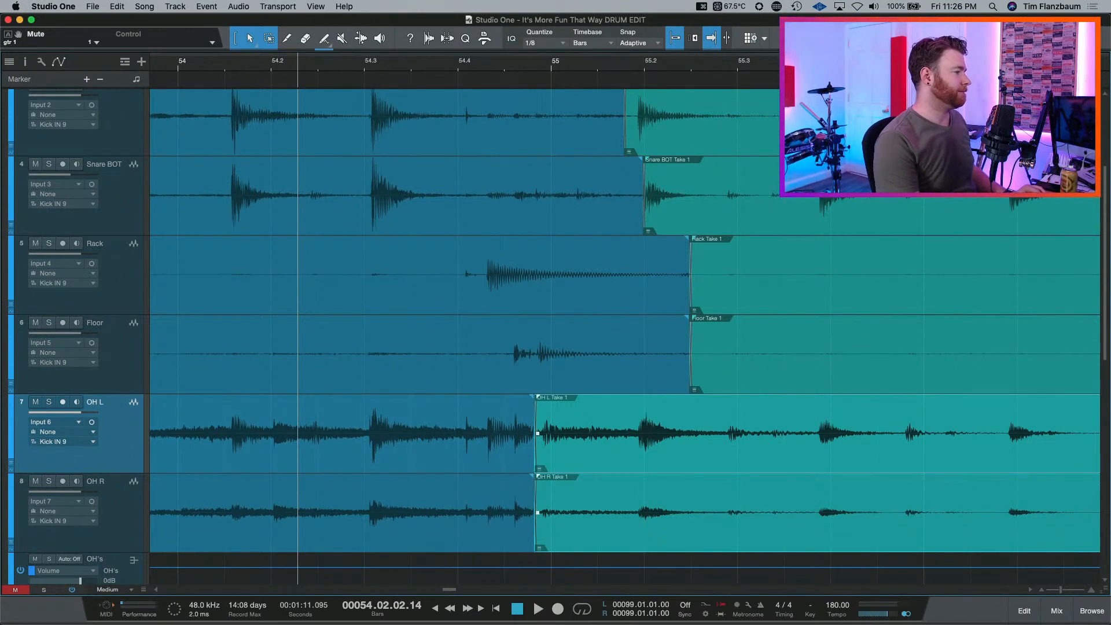
Audition the shifted overhead joins, playing from 53.02.03.00 into bar 55.
key(w)
key(w)
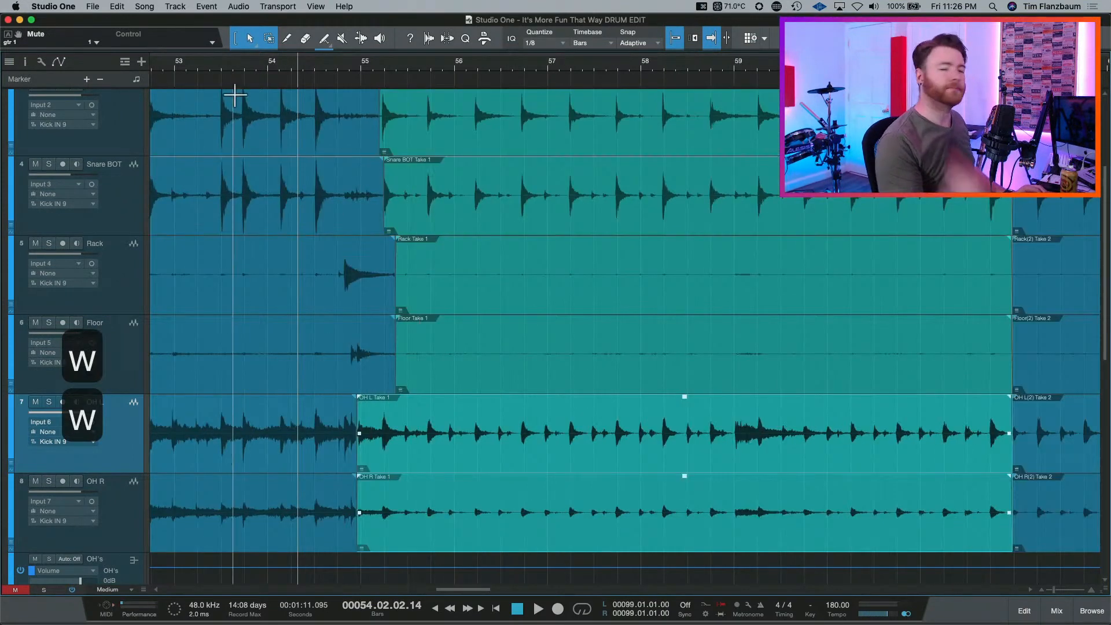
click(214, 68)
key(space)
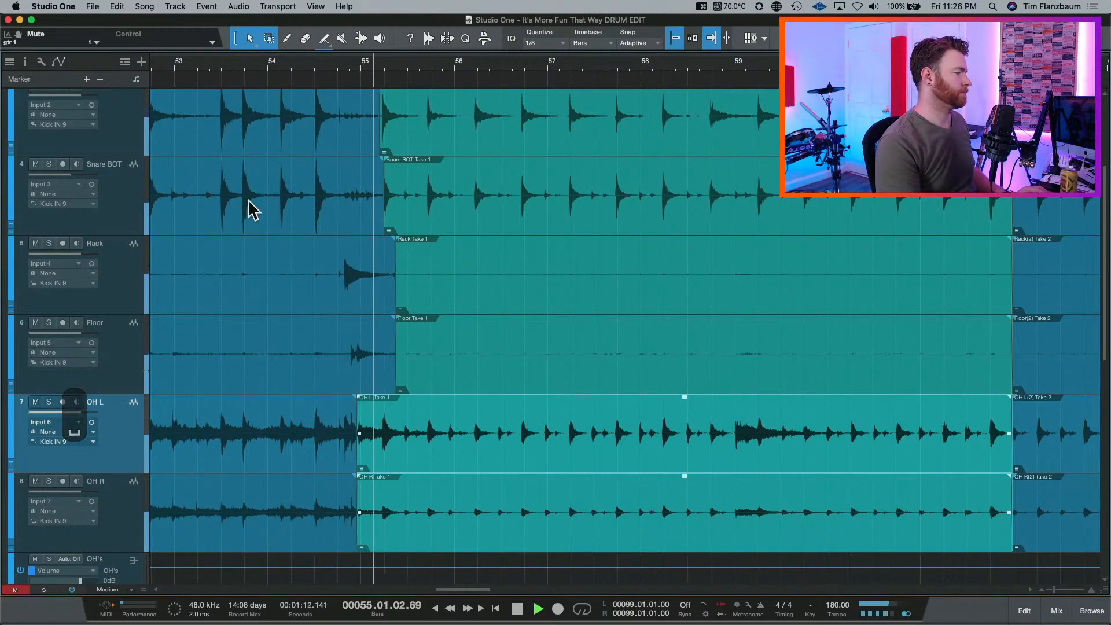
key(space)
key(e)
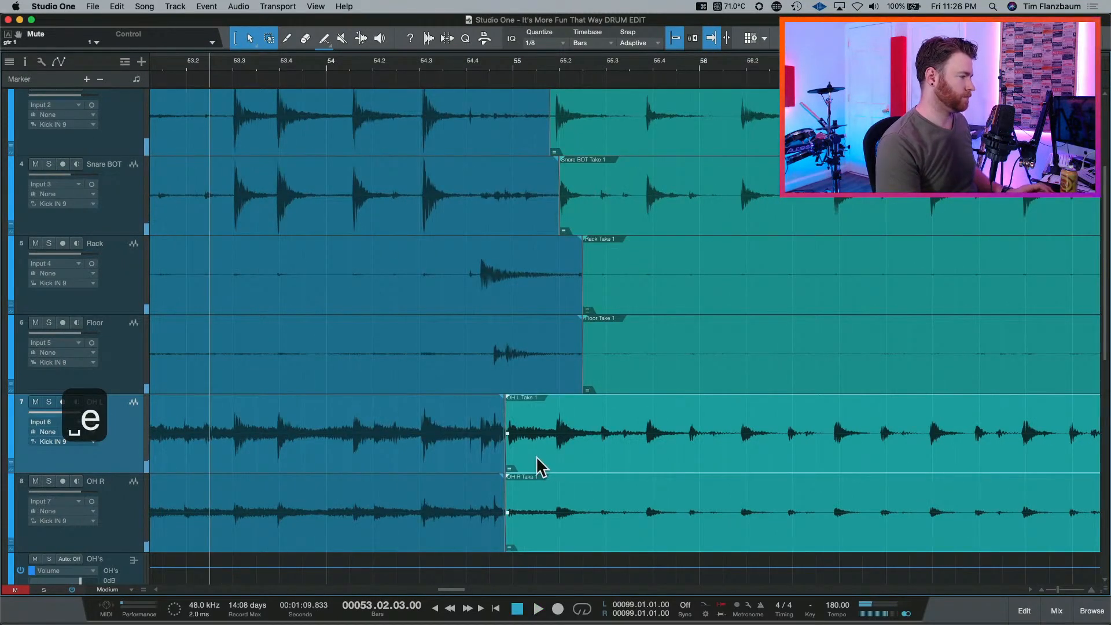
Undo the overhead join move and play the transition again from 53.02.03.00.
key(super+z)
key(space)
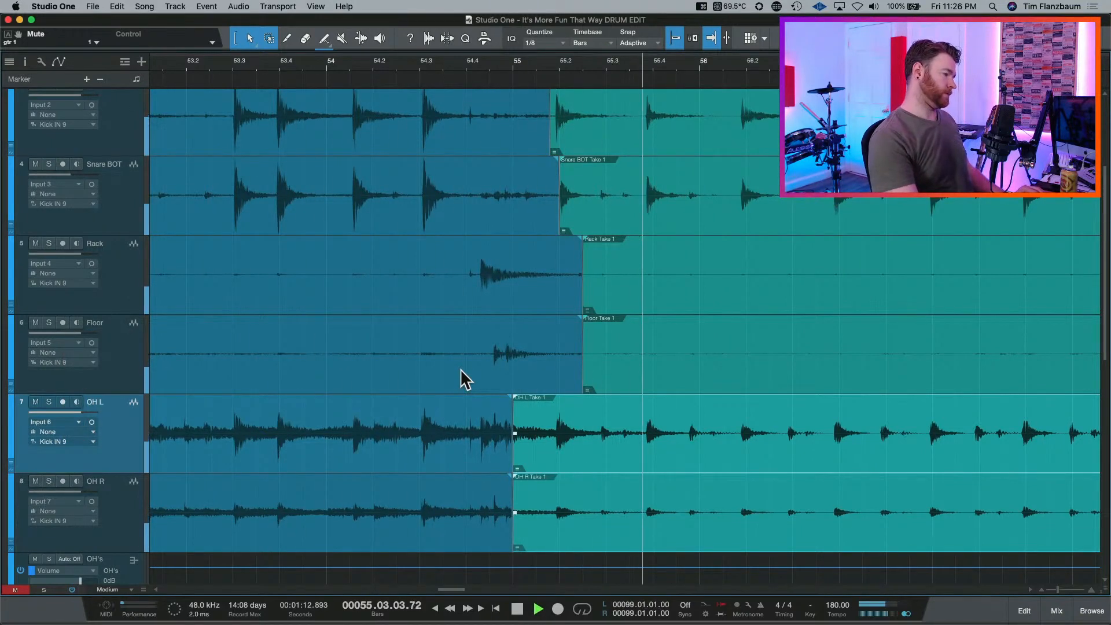
key(space)
key(space)
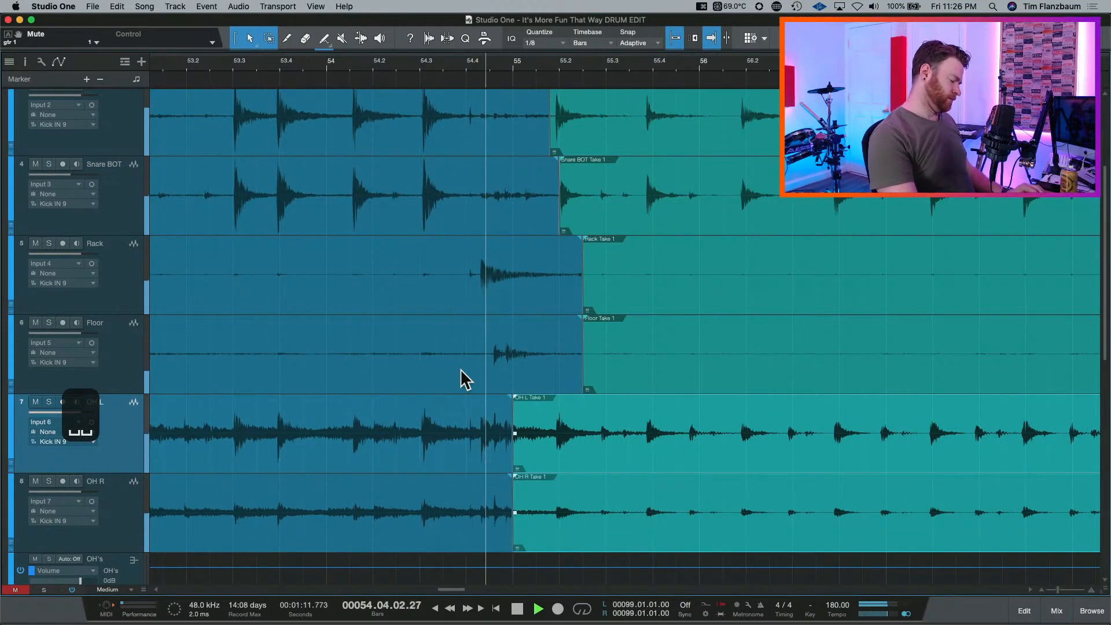
key(space)
Save the song and select all takes on the drum tracks across the full arrangement.
key(super+s)
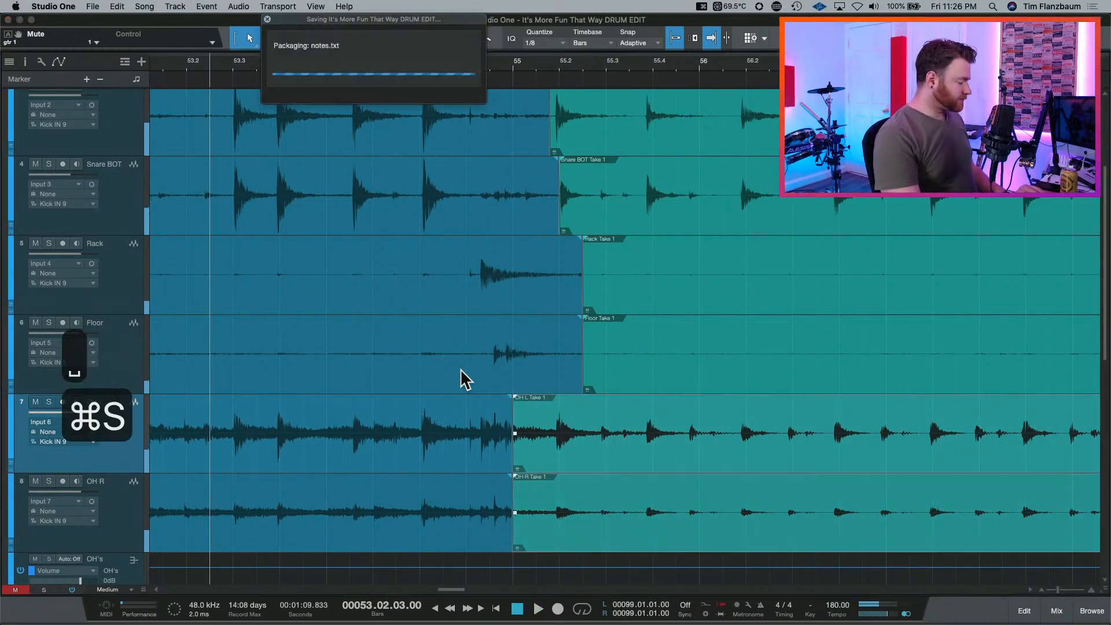
key(w)
key(w)
key(w)
key(w)
key(w)
key(w)
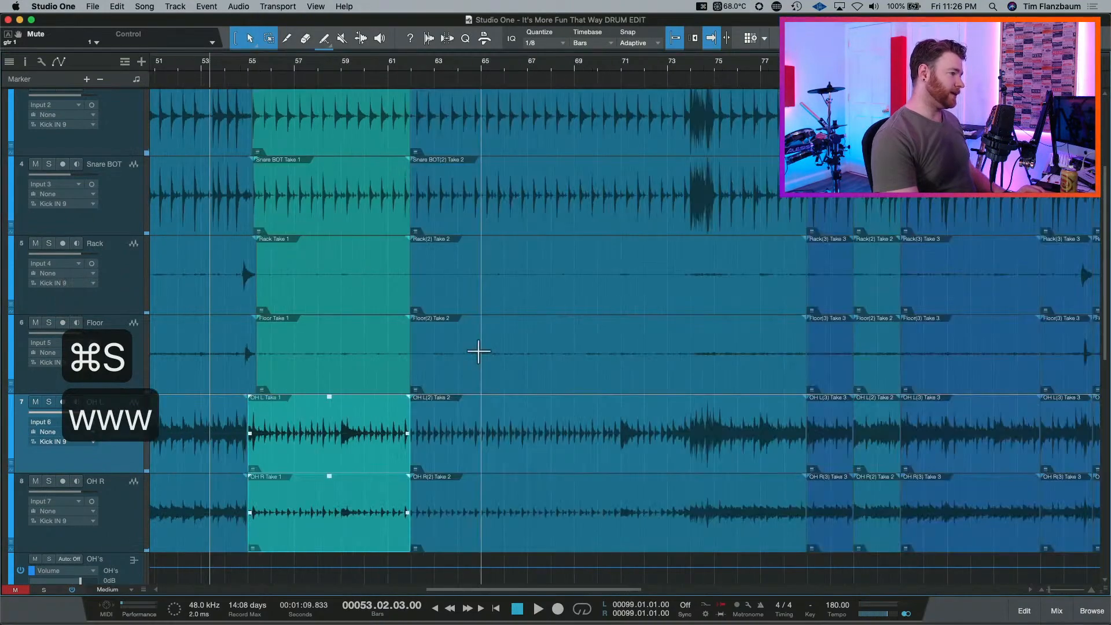
key(w)
scroll(498, 344, up, 5)
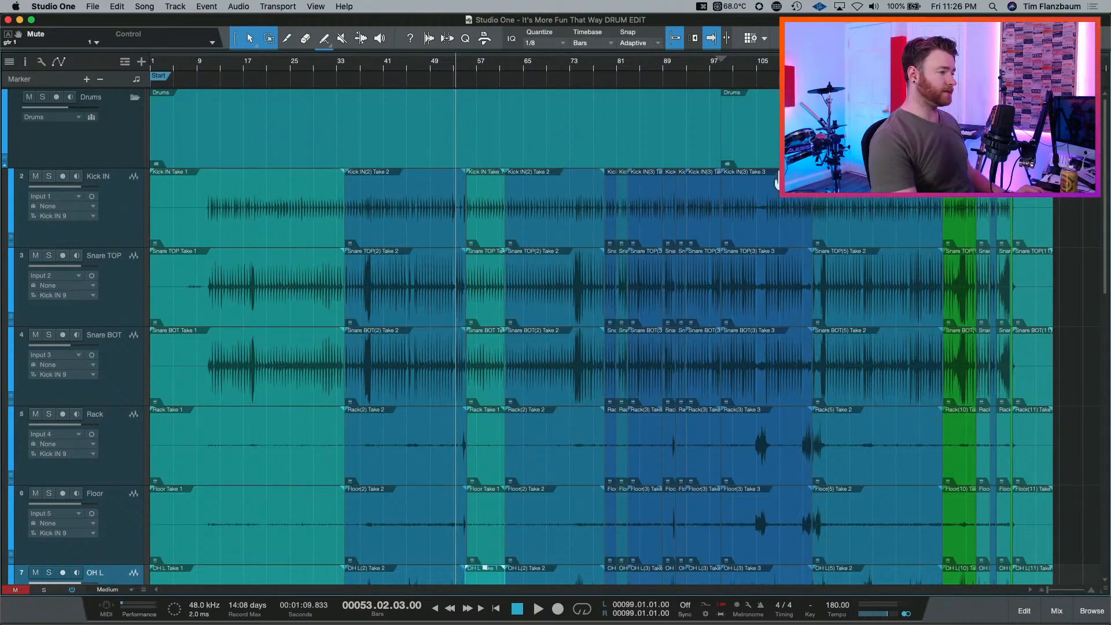
click(796, 128)
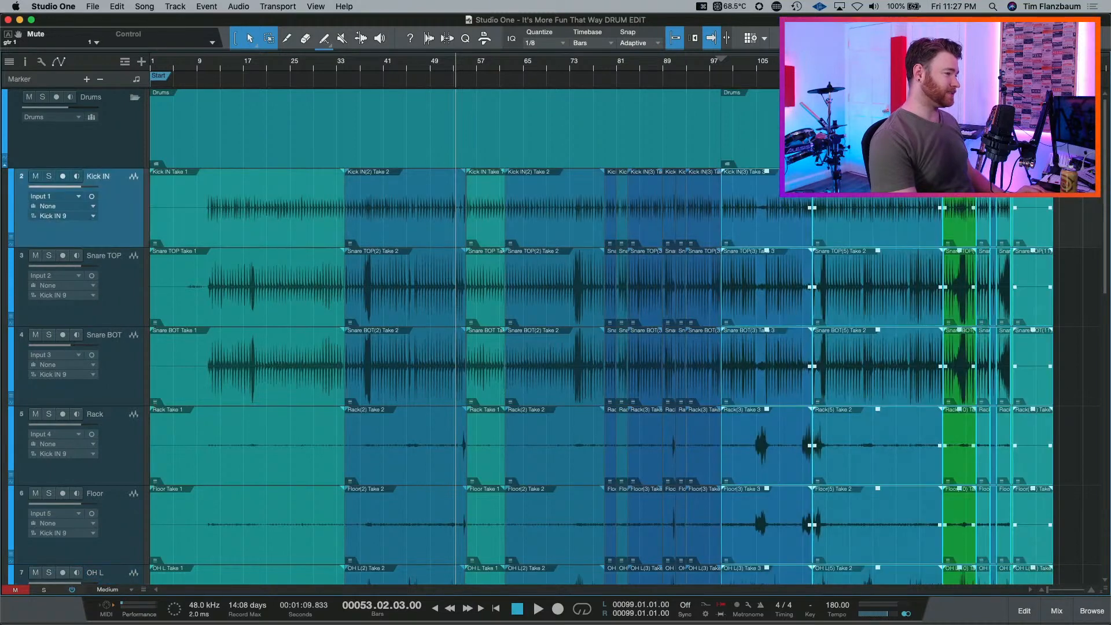
shift+click(647, 155)
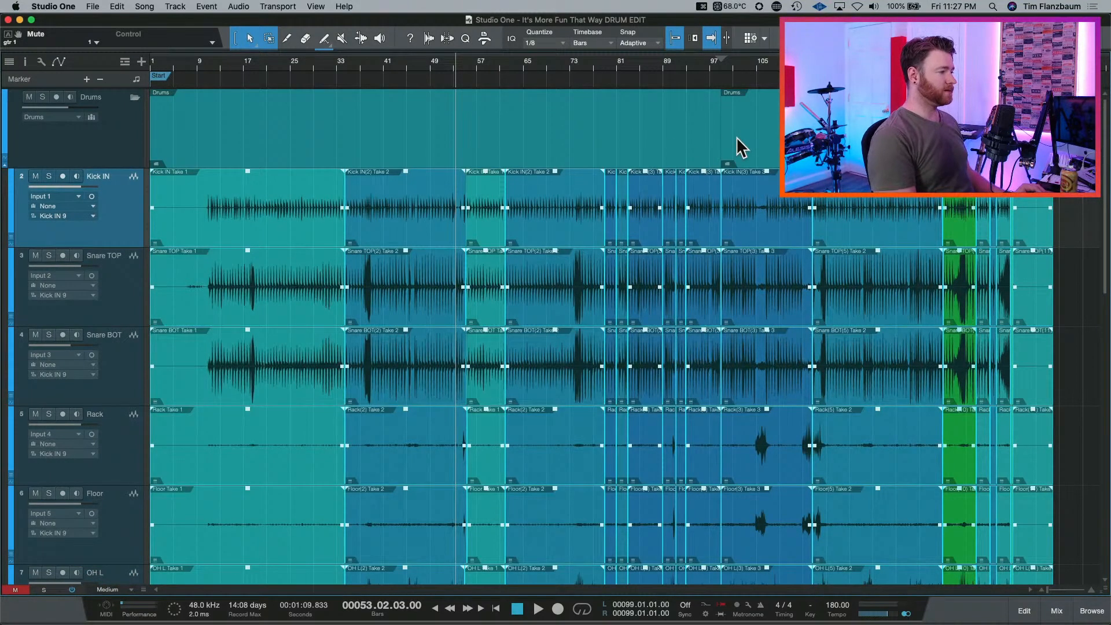
Try duplicating the comped drum takes to a new layer, and collapse the expanded Kick IN layers.
key(shift+super+d)
key(Return)
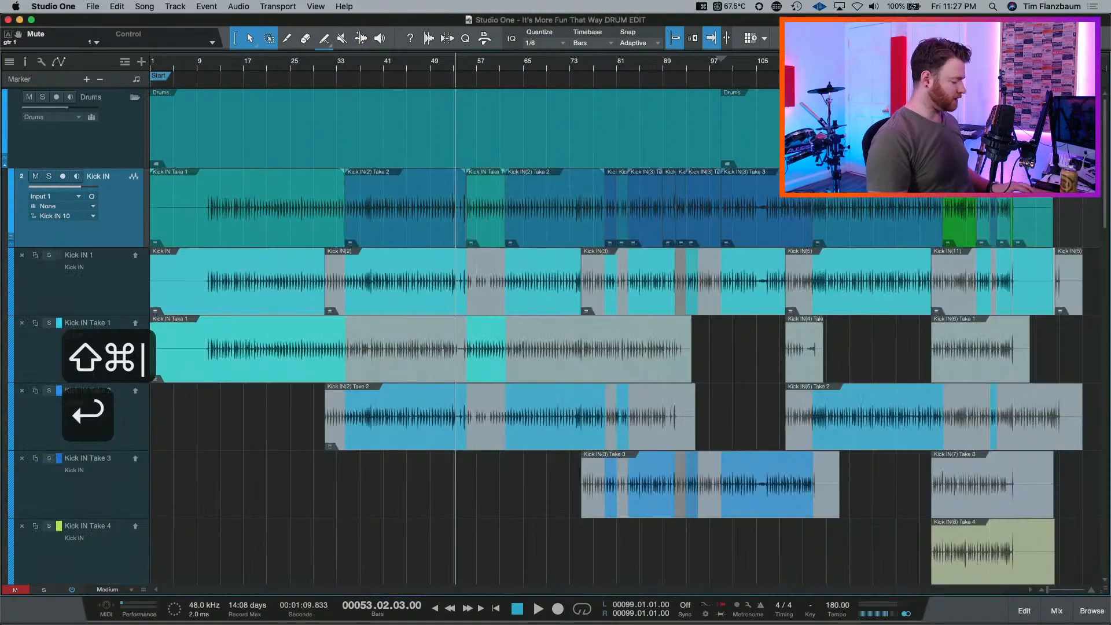
key(alt+super+Down)
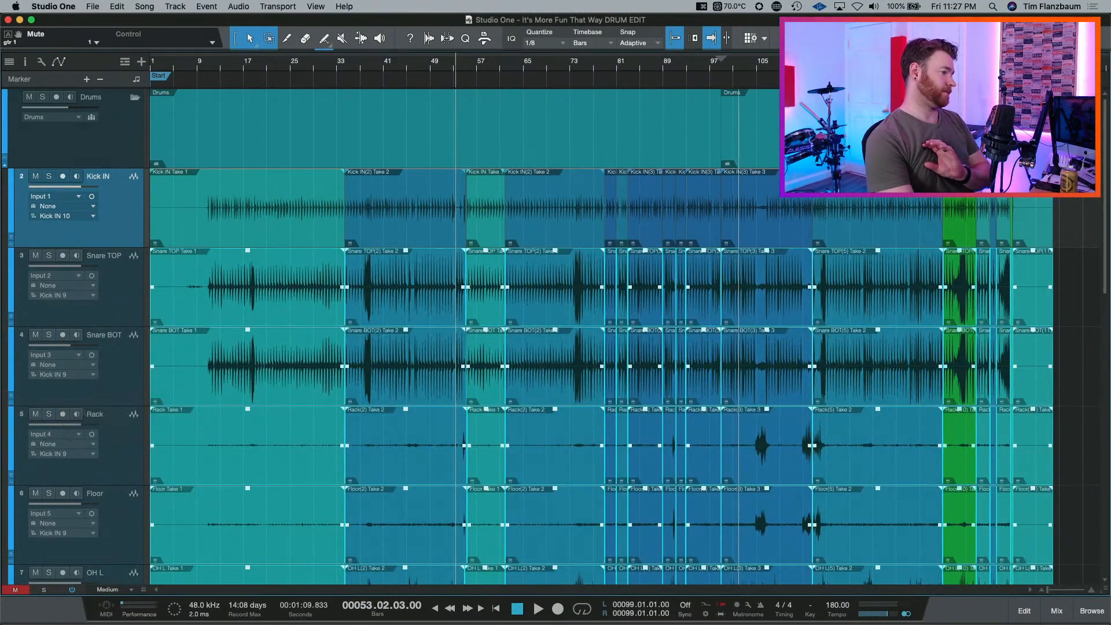
Try bouncing the selected drum takes into one continuous event per track, check the Kick IN takes, and undo the bounce.
key(super+b)
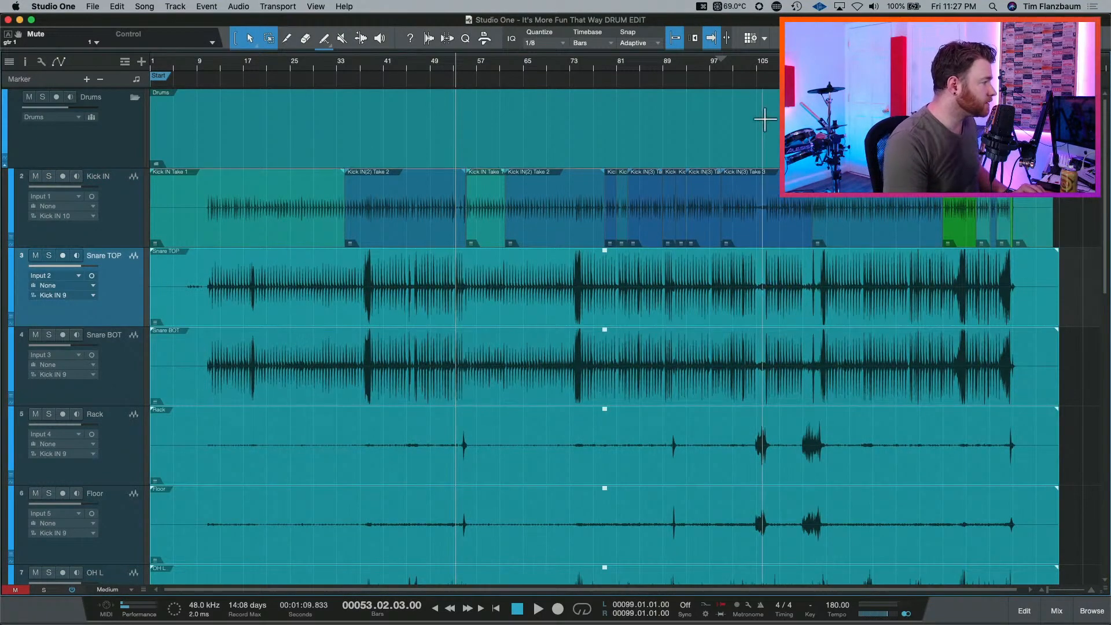
scroll(308, 243, down, 3)
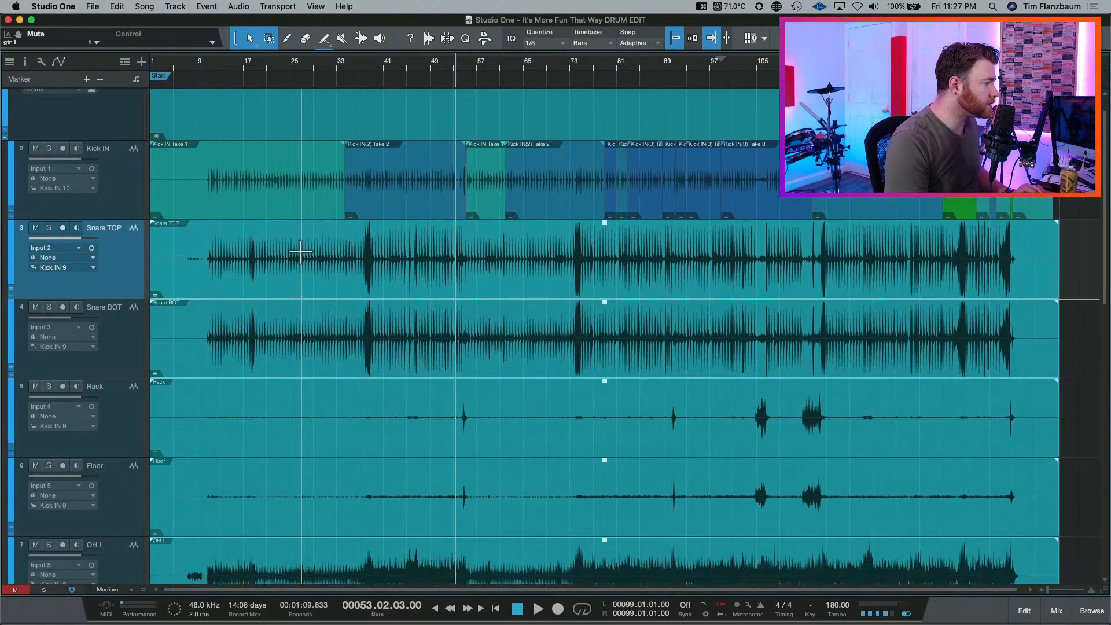
scroll(312, 257, up, 3)
click(306, 233)
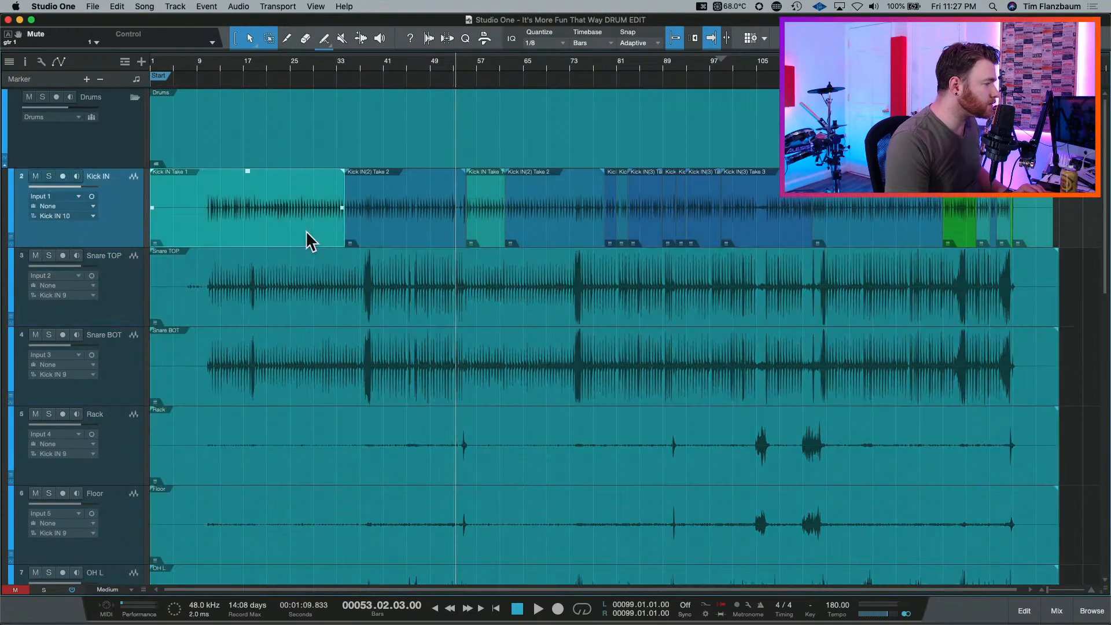
drag(1030, 233, 194, 209)
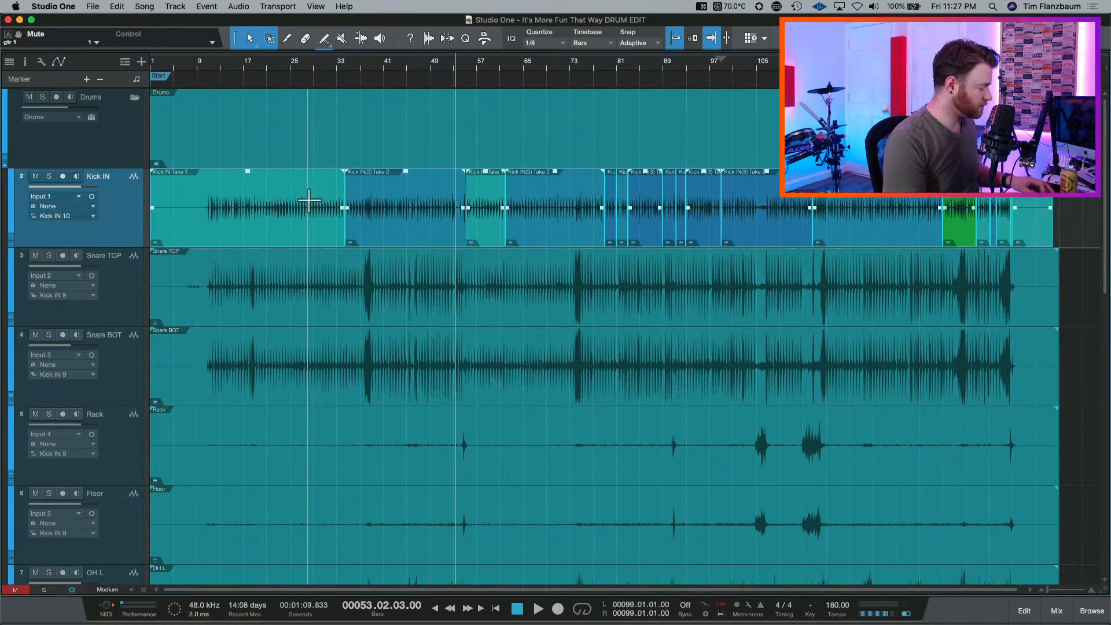
key(super+z)
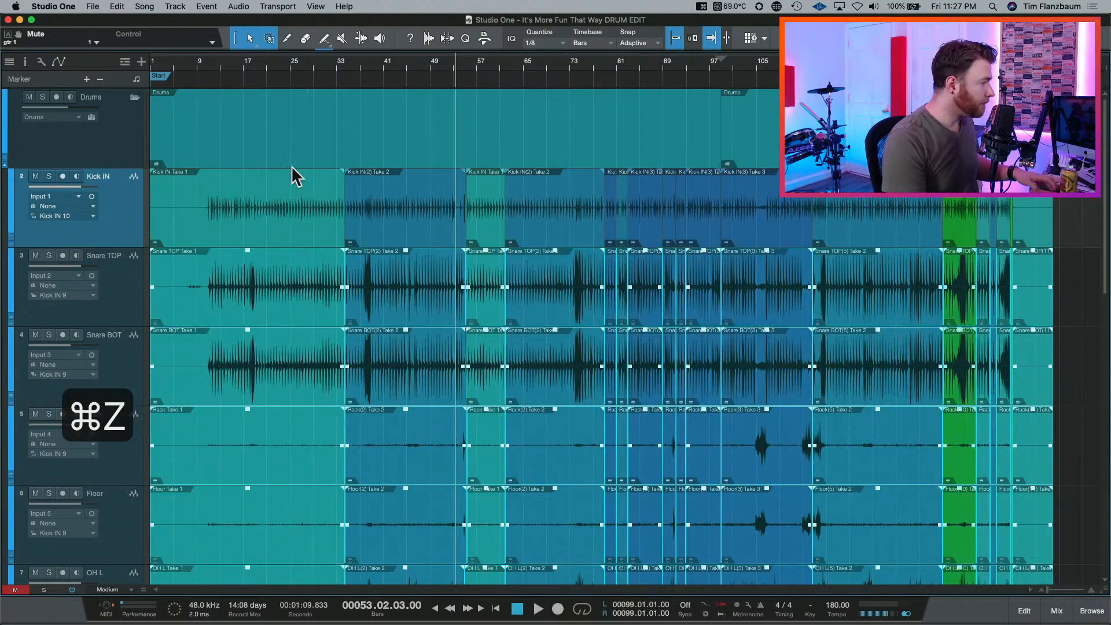
Regroup the drum tracks as Drums, select every take from start to end, and bounce them into continuous events.
key(alt+2)
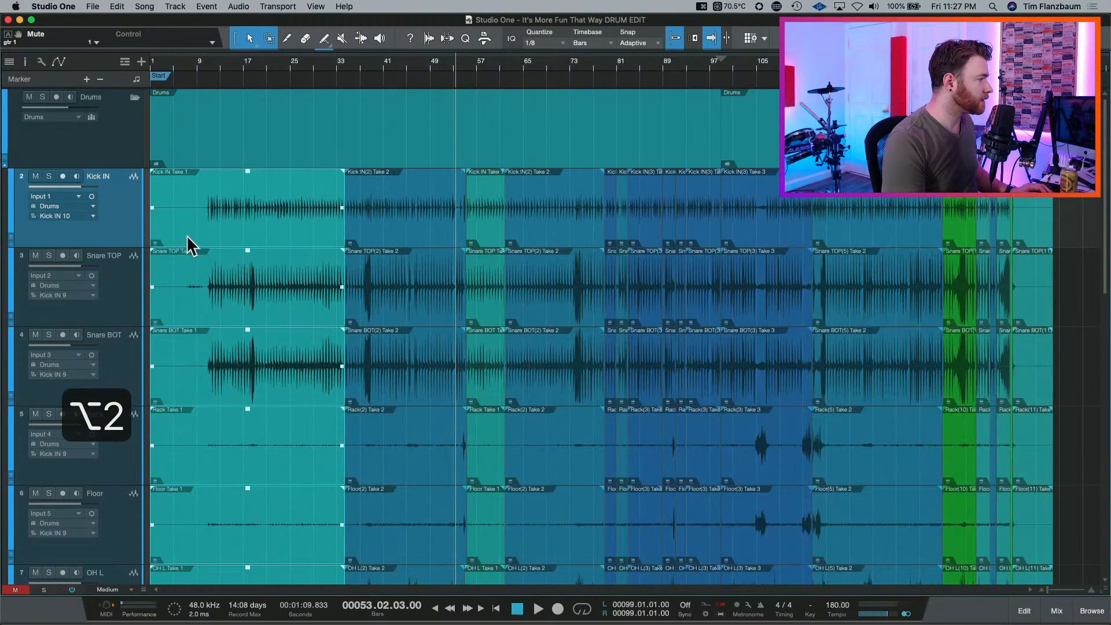
click(193, 162)
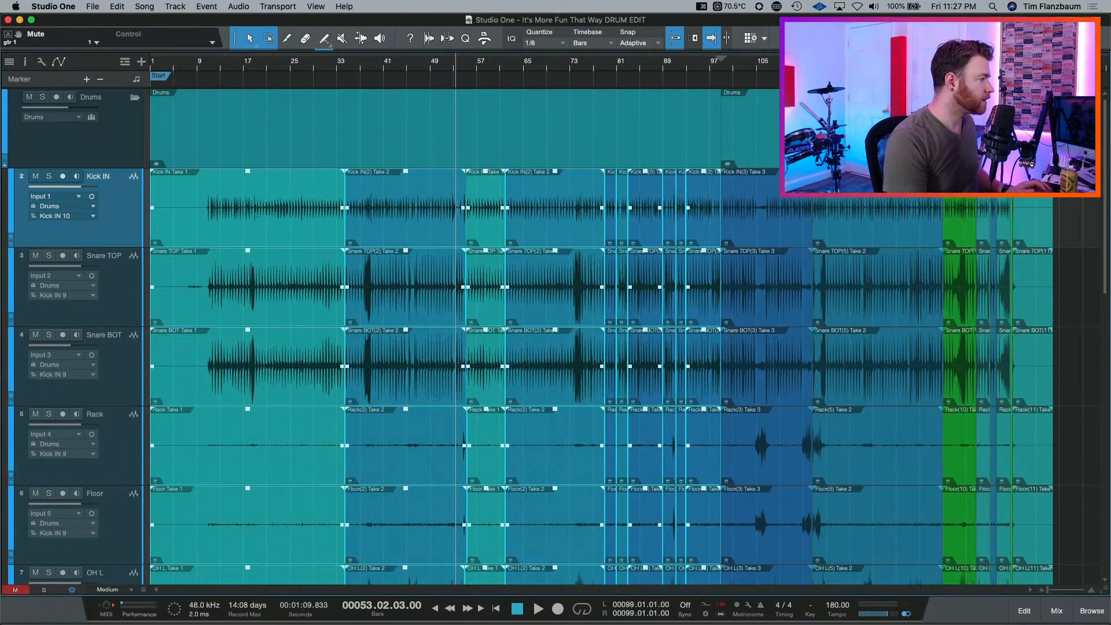
shift+click(822, 139)
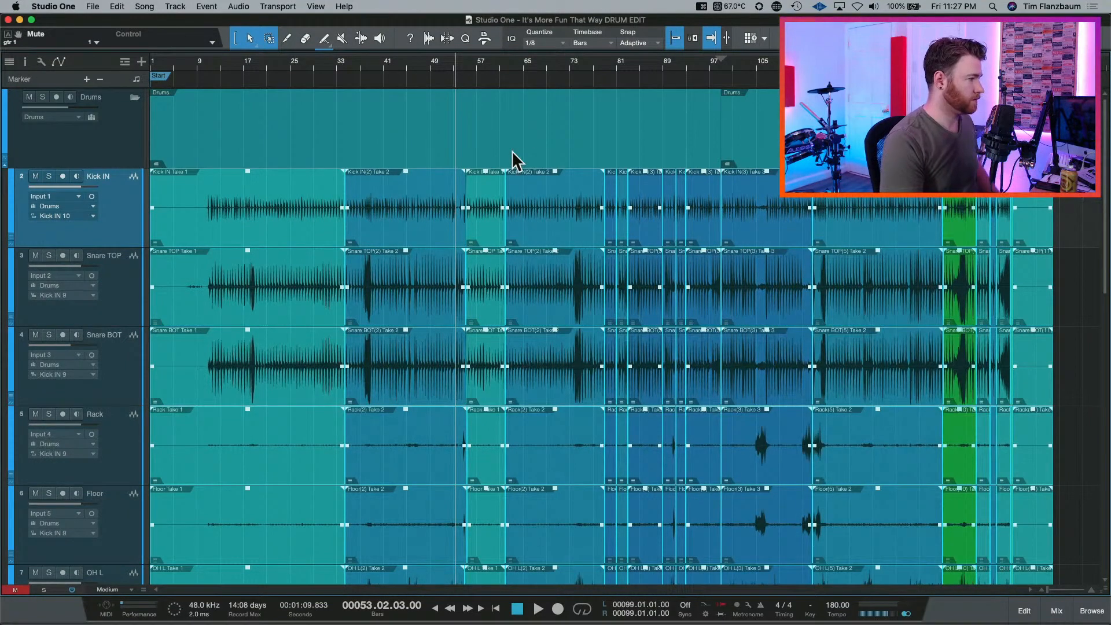
key(super+b)
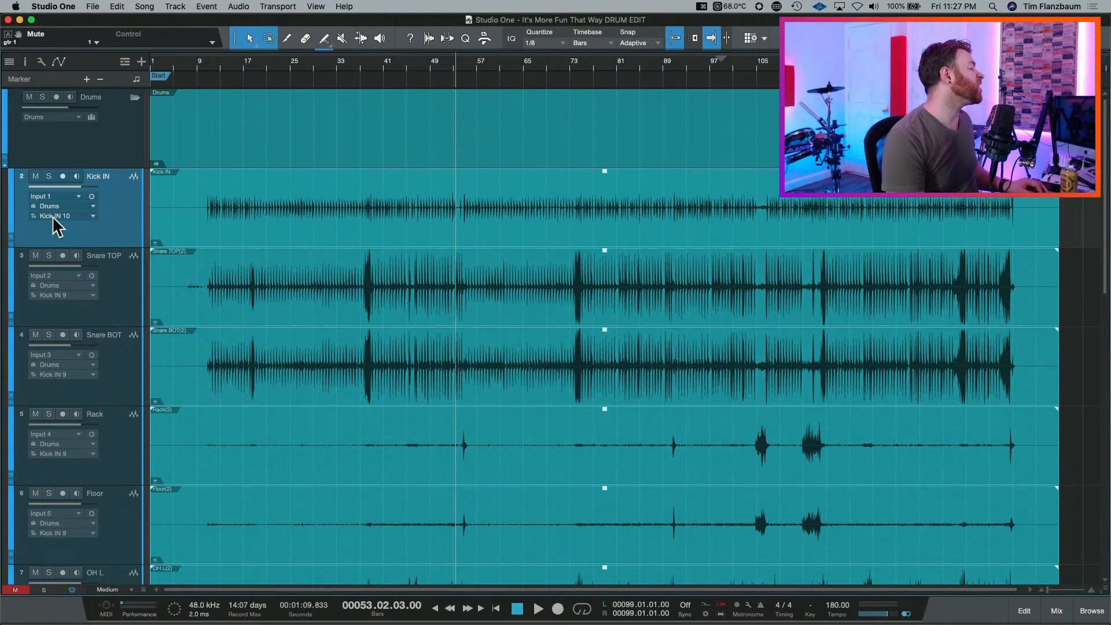
Undo the bounce, the drum regrouping and the Kick IN layer duplication, and select the Kick IN track.
key(super+z)
key(super+z)
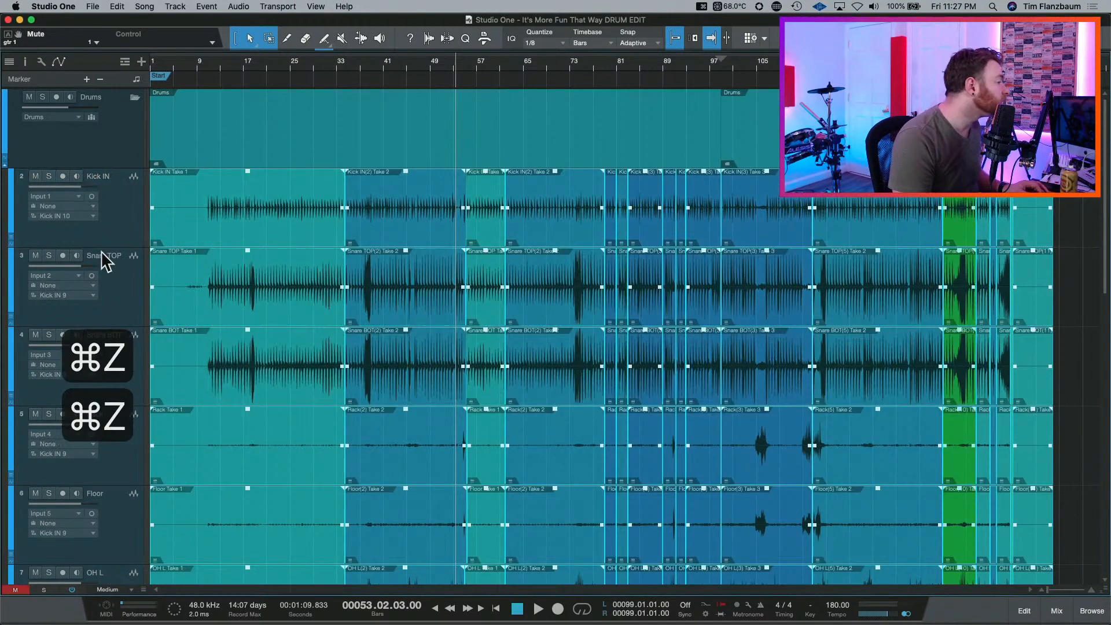
key(super+z)
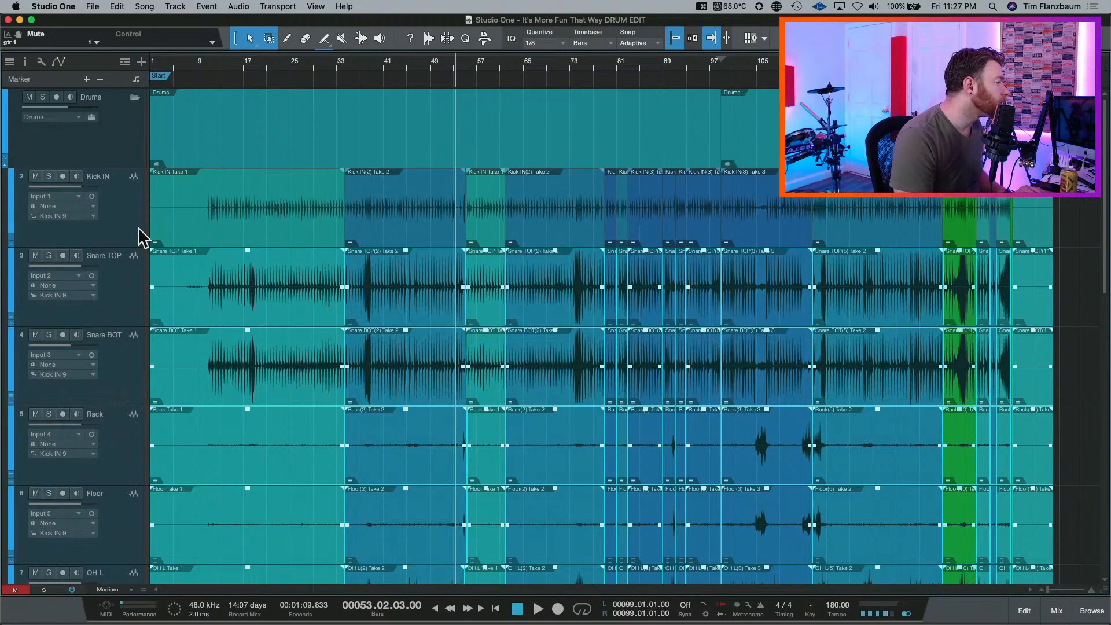
click(137, 227)
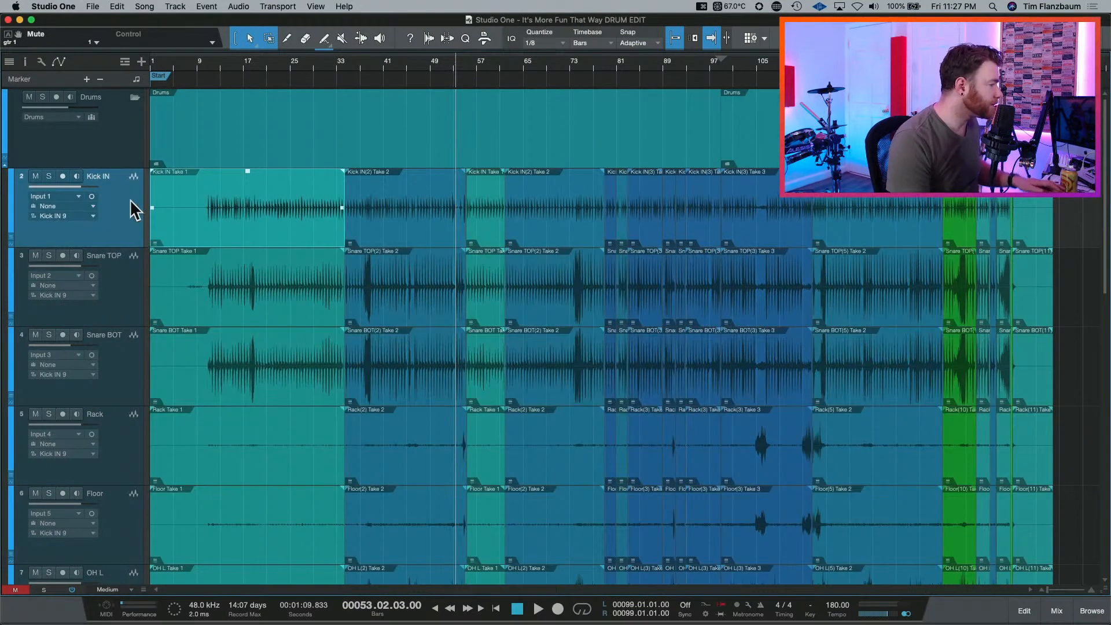
Assign the drum tracks to the Drums group again and duplicate every comped take to a new layer, leaving the layers collapsed.
key(alt+2)
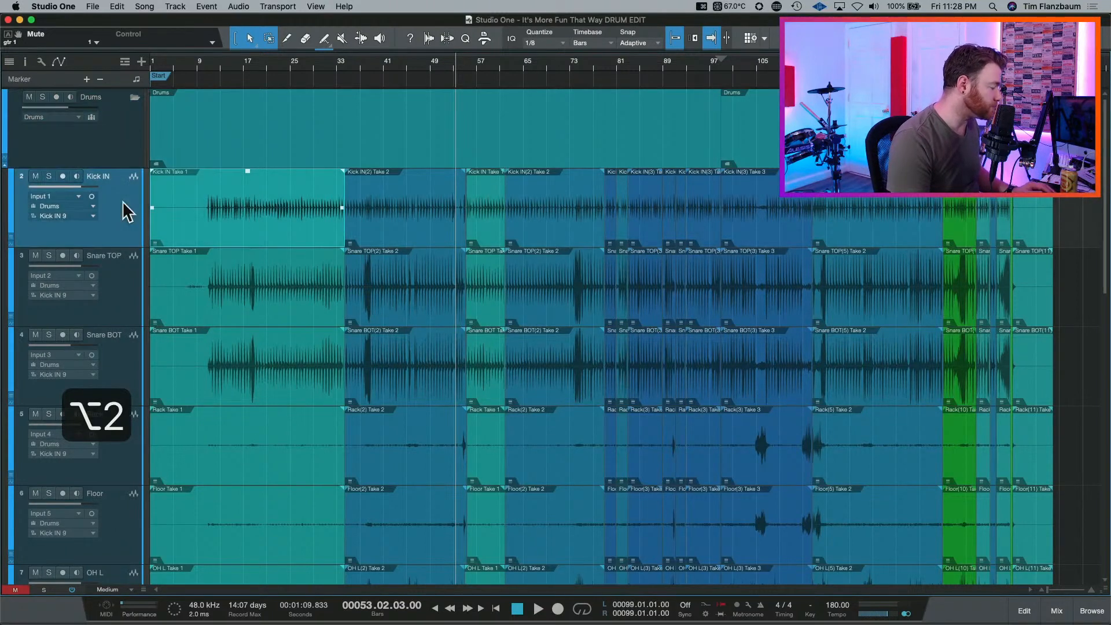
click(237, 135)
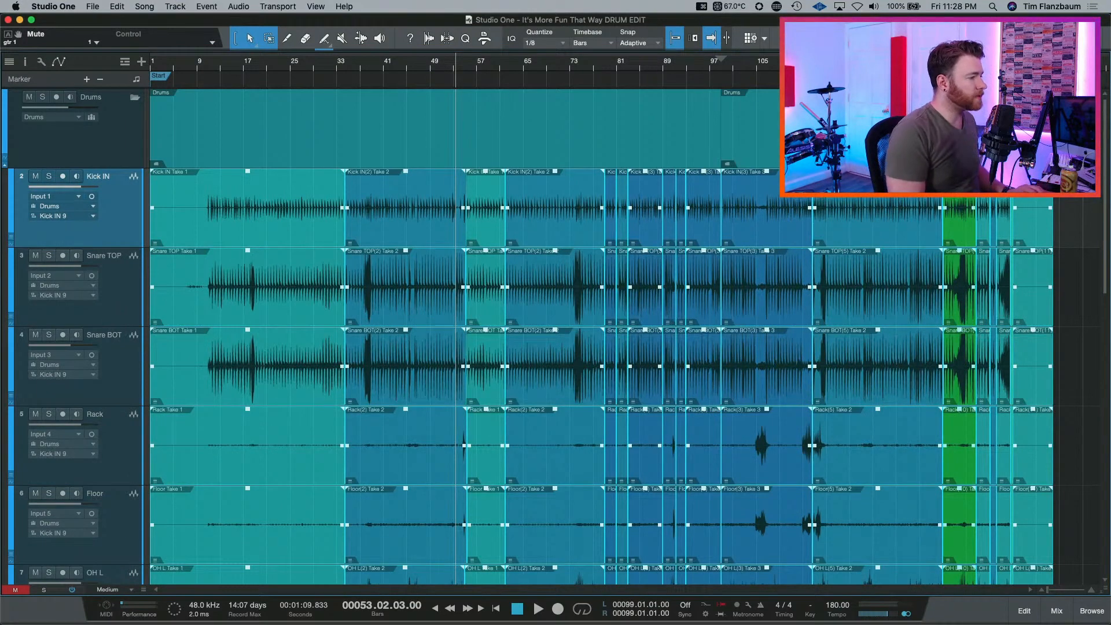
key(shift+super+i)
key(Return)
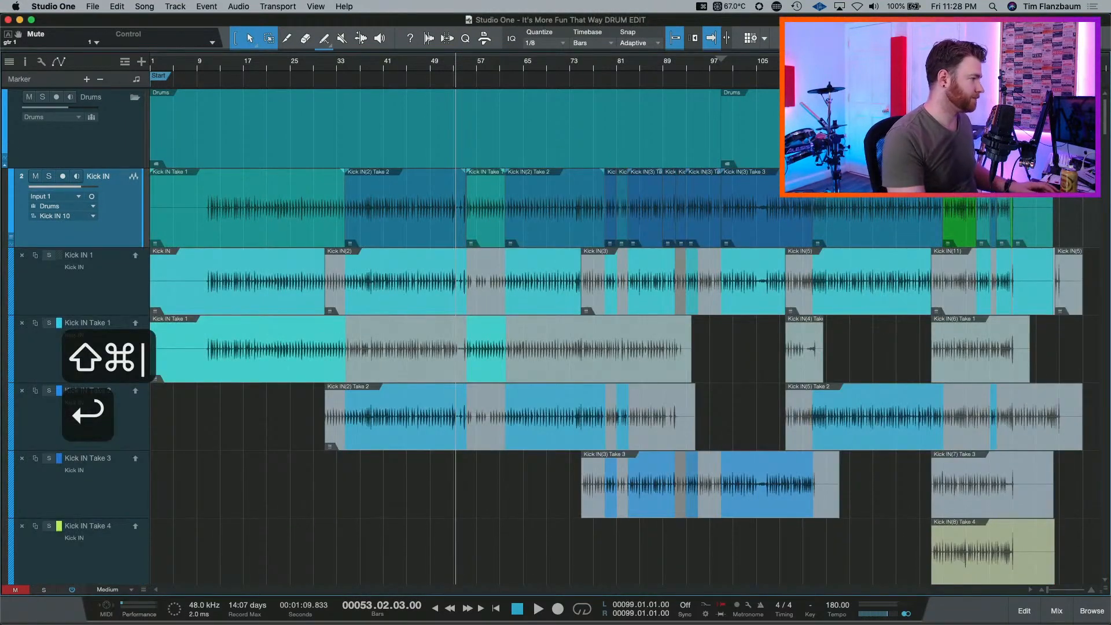
key(alt+super+Down)
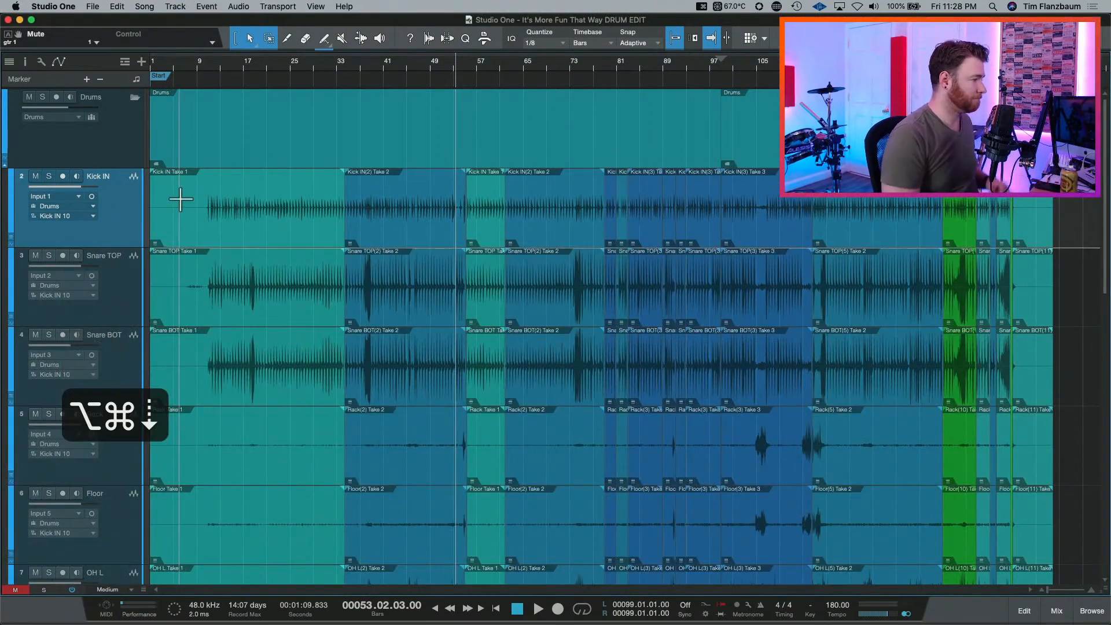
Select all comped drum takes through the Drums folder and bounce them into one continuous event per track.
key(super+b)
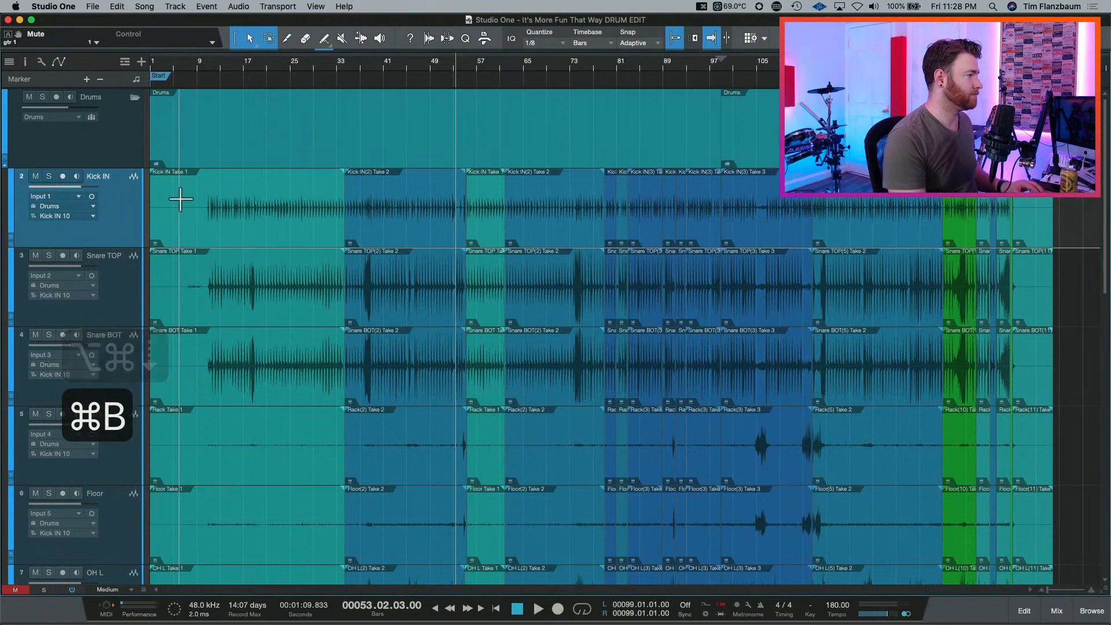
click(255, 153)
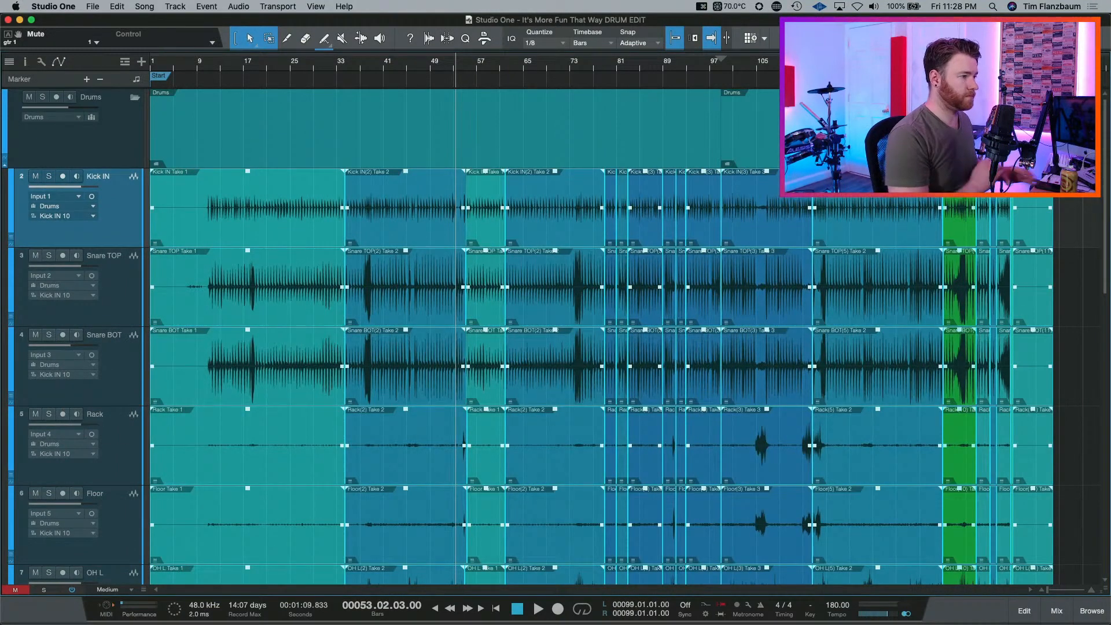
key(super+b)
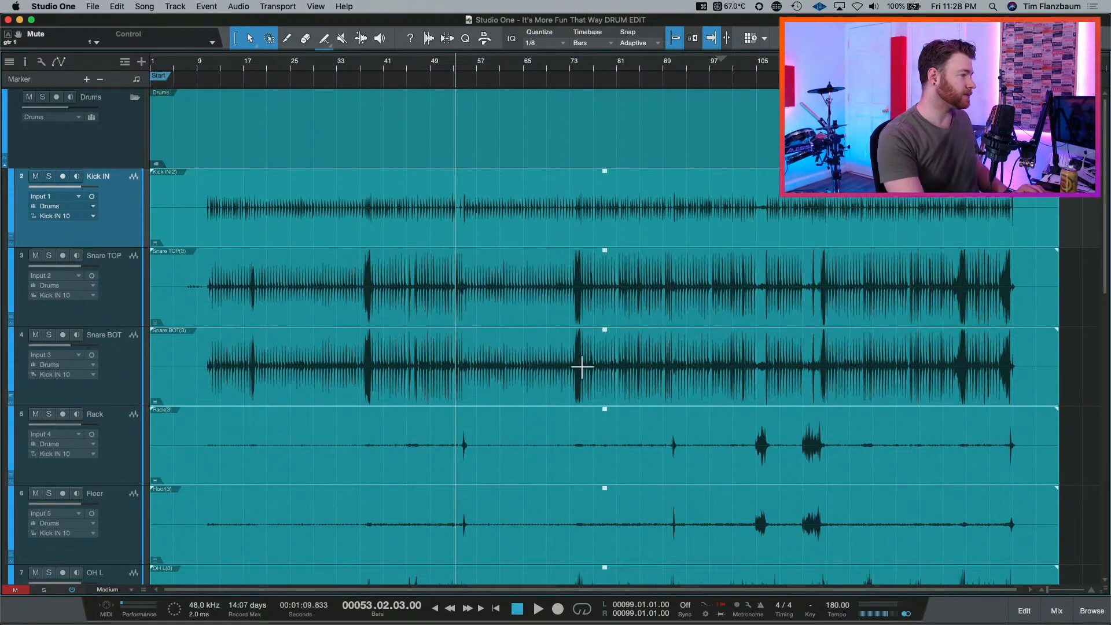
Examine the bounced drum waveforms across the tracks, zooming in around the song's first drum hits.
scroll(581, 366, down, 10)
scroll(582, 366, up, 10)
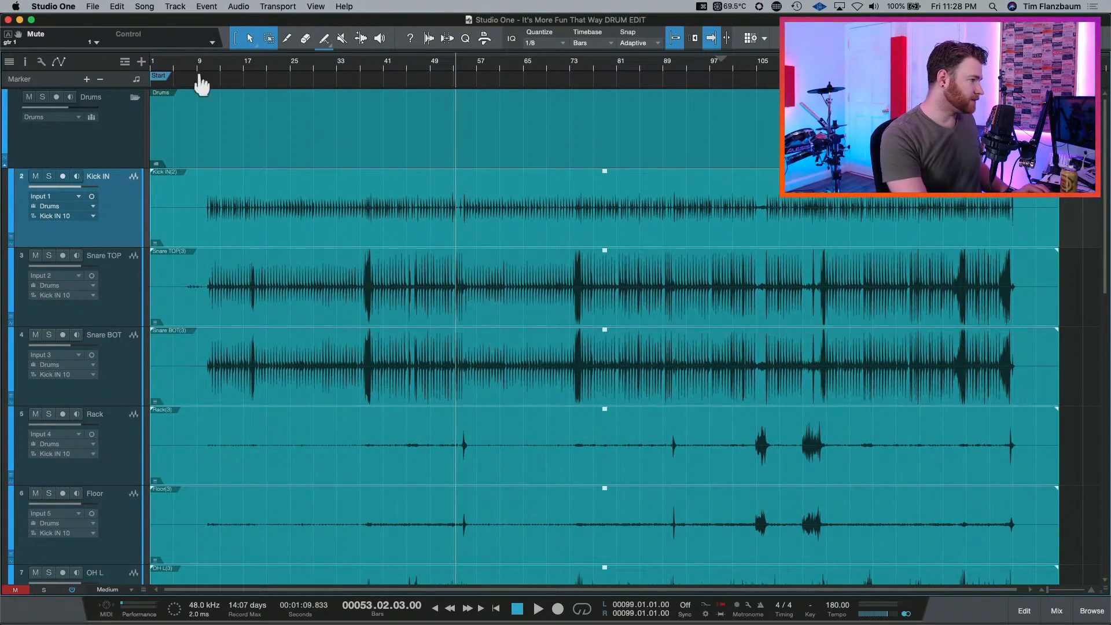
drag(198, 79, 228, 144)
key(w)
key(w)
key(w)
key(w)
key(w)
key(w)
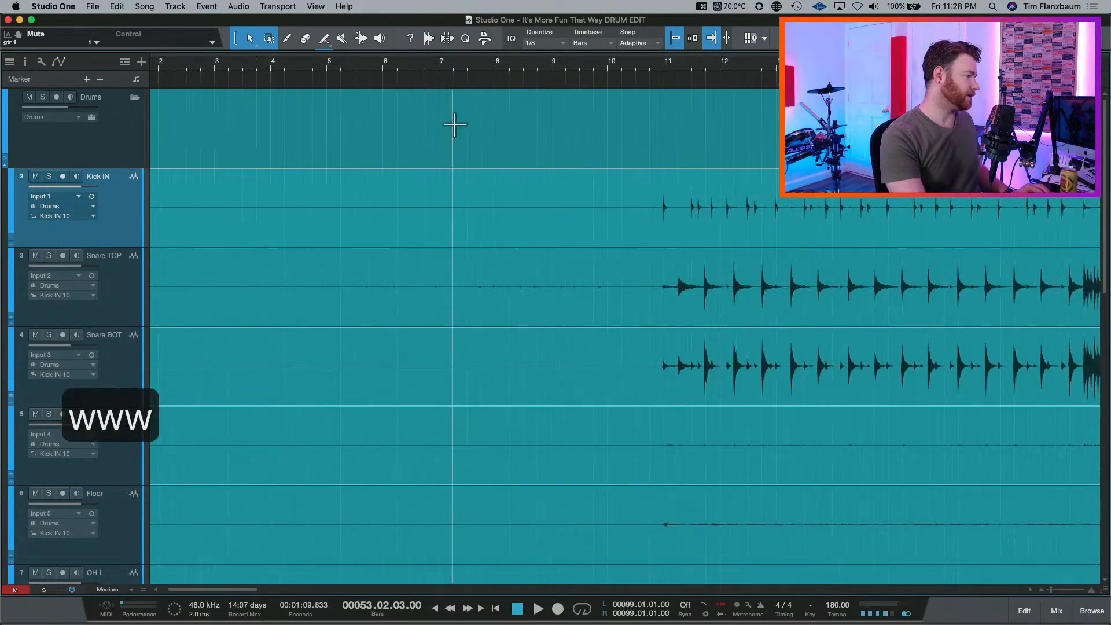
scroll(397, 186, down, 5)
scroll(199, 203, up, 5)
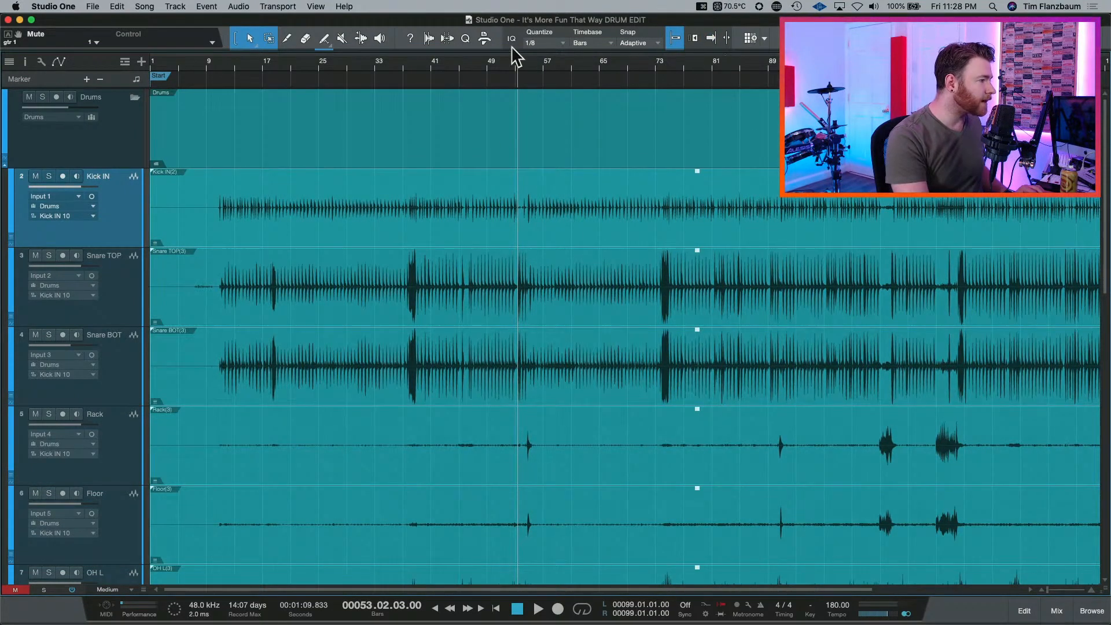
Show the macro toolbar, run the Align Transients macro on the bounced drums, and play the result from bar 10.
click(489, 40)
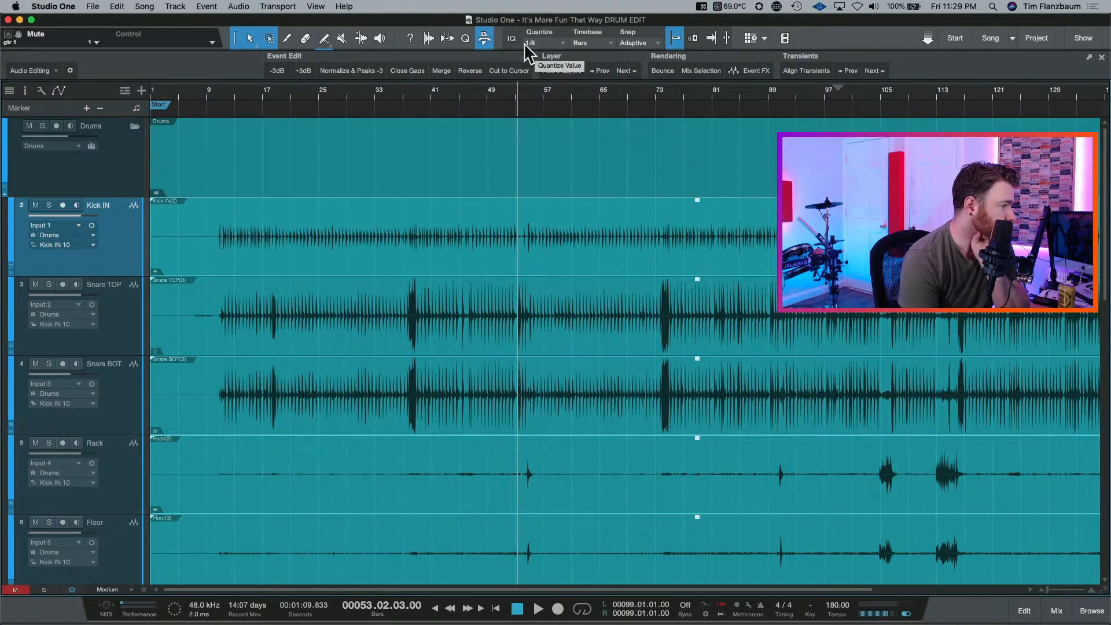
click(810, 72)
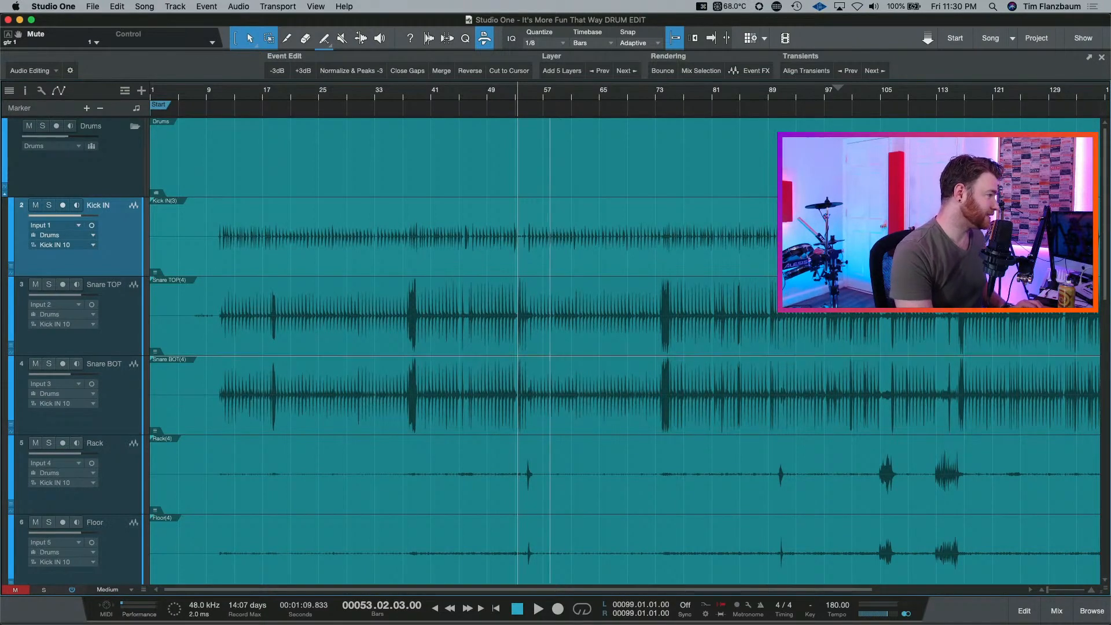
click(205, 93)
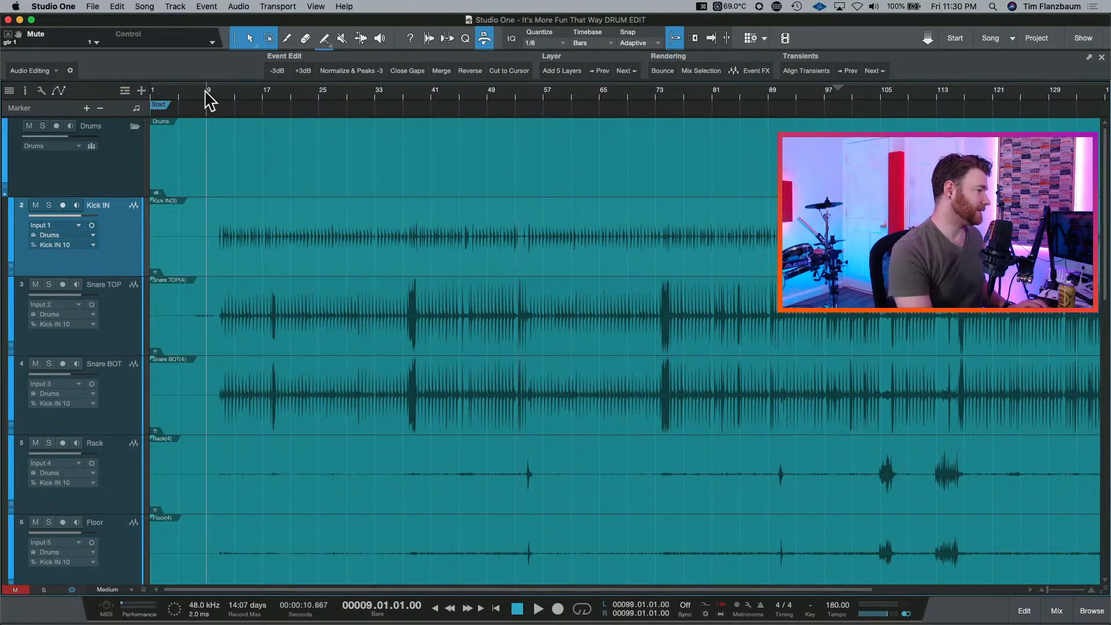
click(214, 94)
key(e)
key(e)
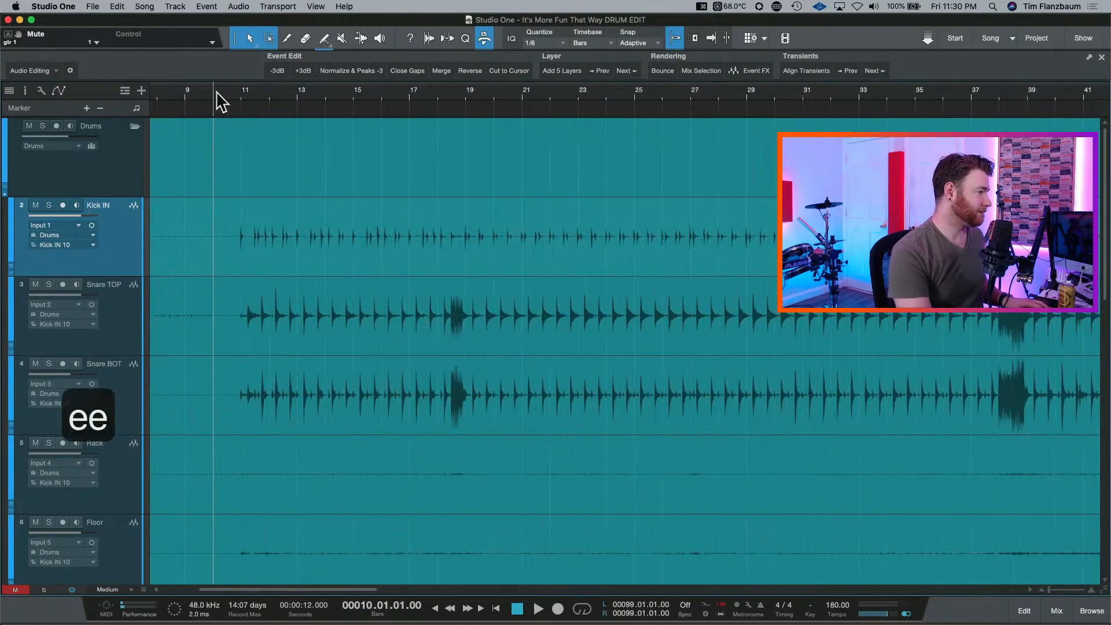
key(e)
key(space)
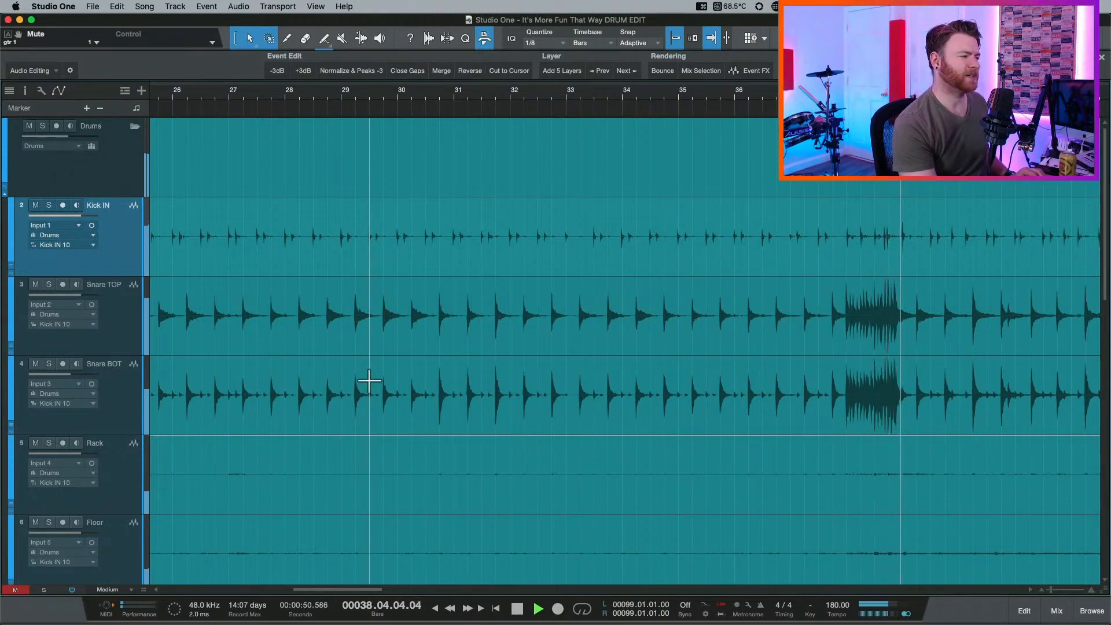
key(space)
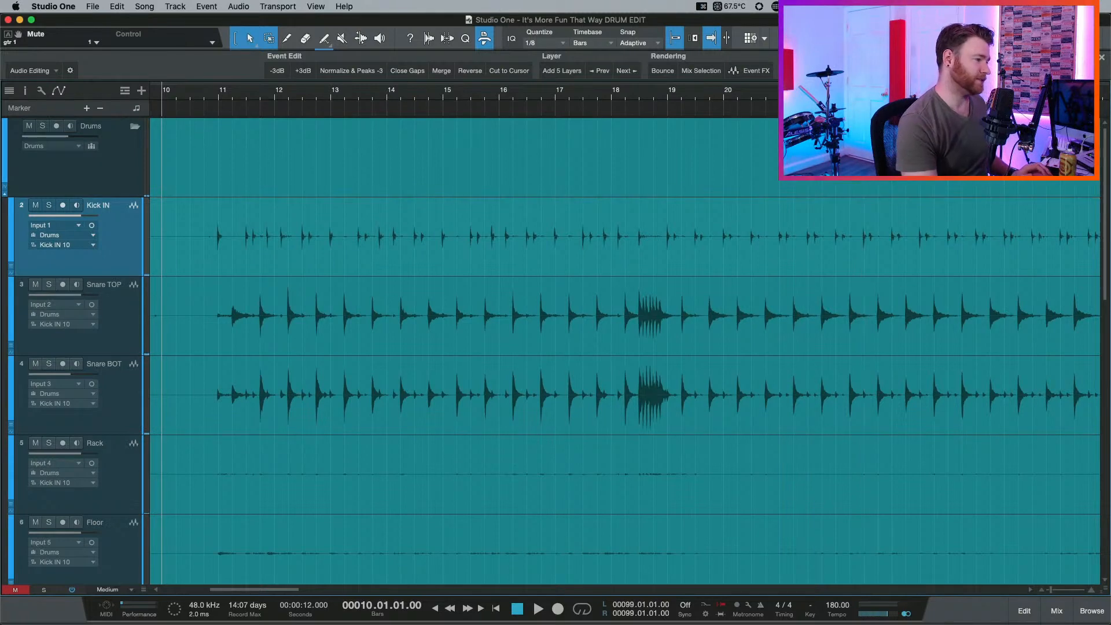
Open the Align Transients macro for editing, examine its command list, and close it without changes.
right_click(804, 71)
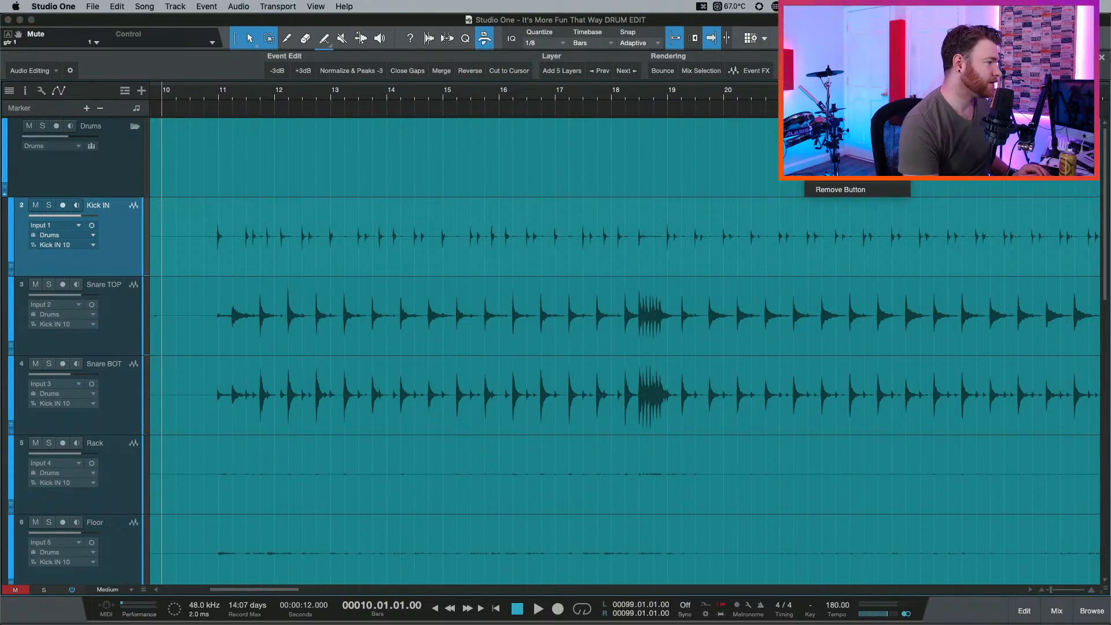
click(840, 177)
drag(391, 99, 318, 174)
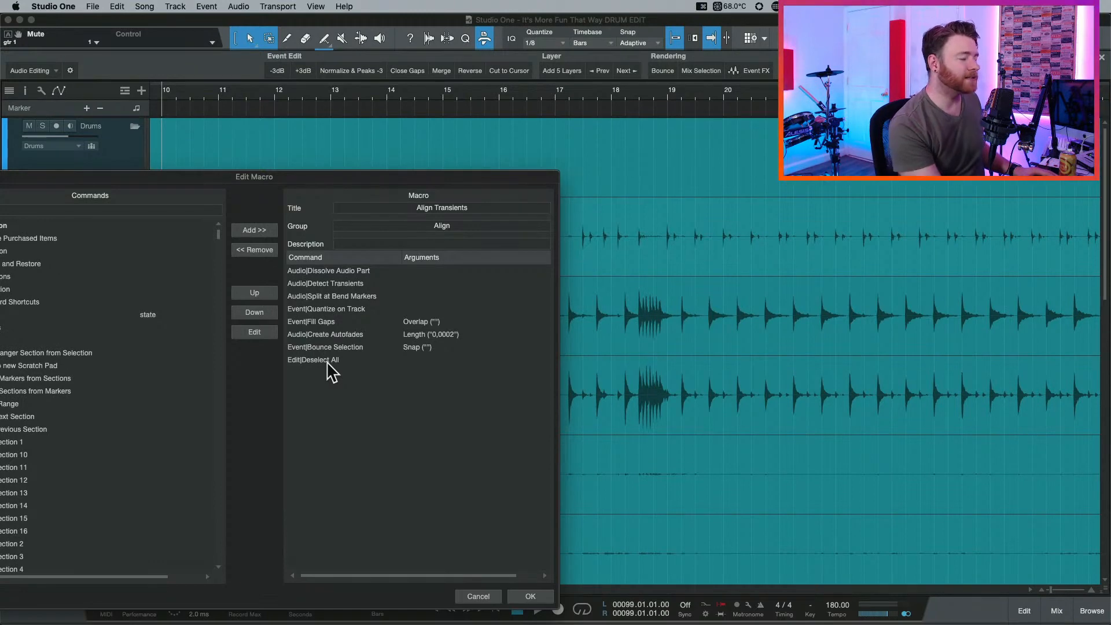
key(Escape)
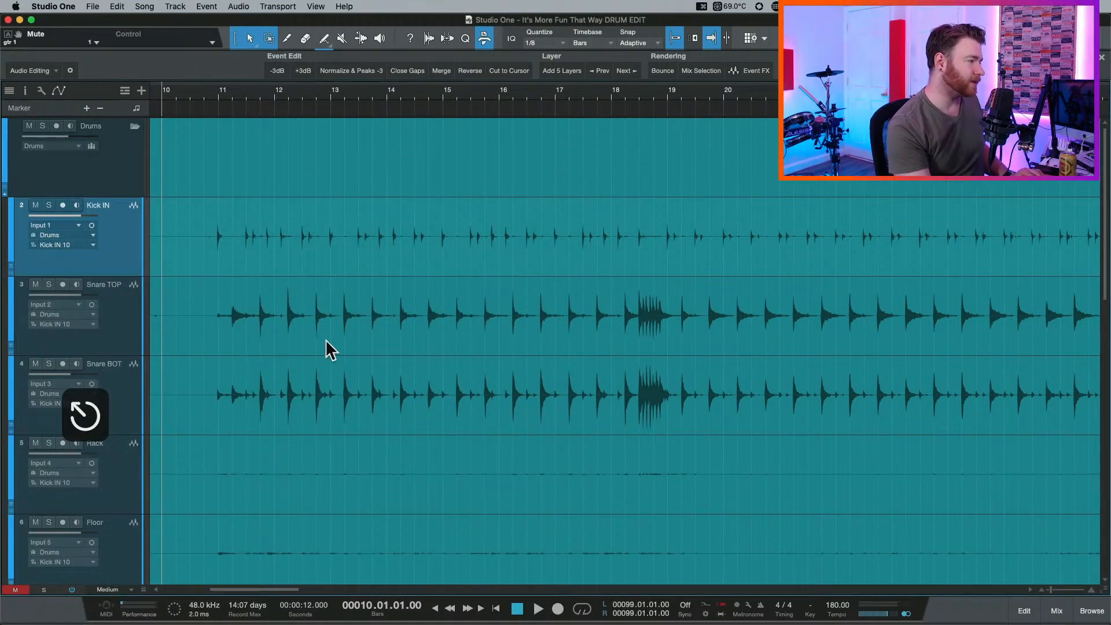
Play the aligned drums from bar 10 beat 4 to judge their timing.
click(215, 99)
click(204, 98)
key(space)
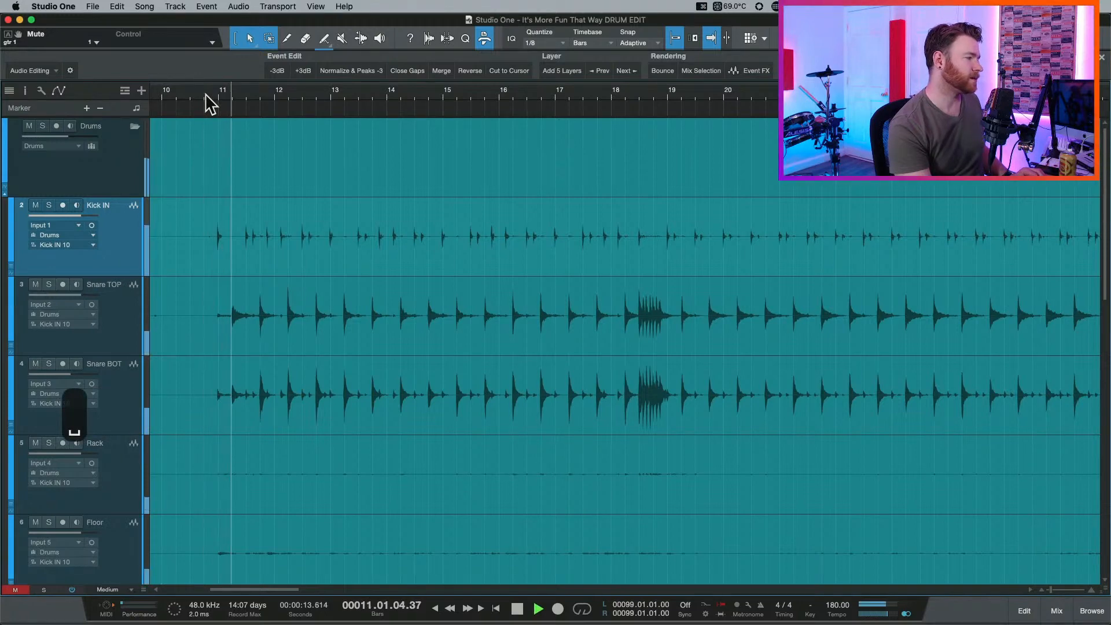
key(space)
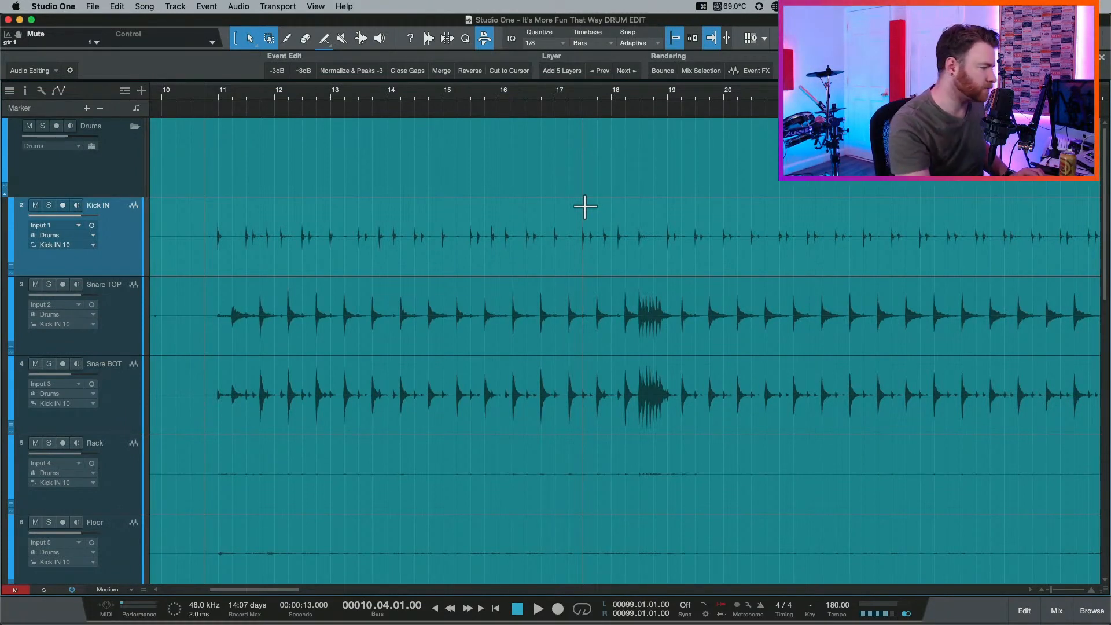
key(space)
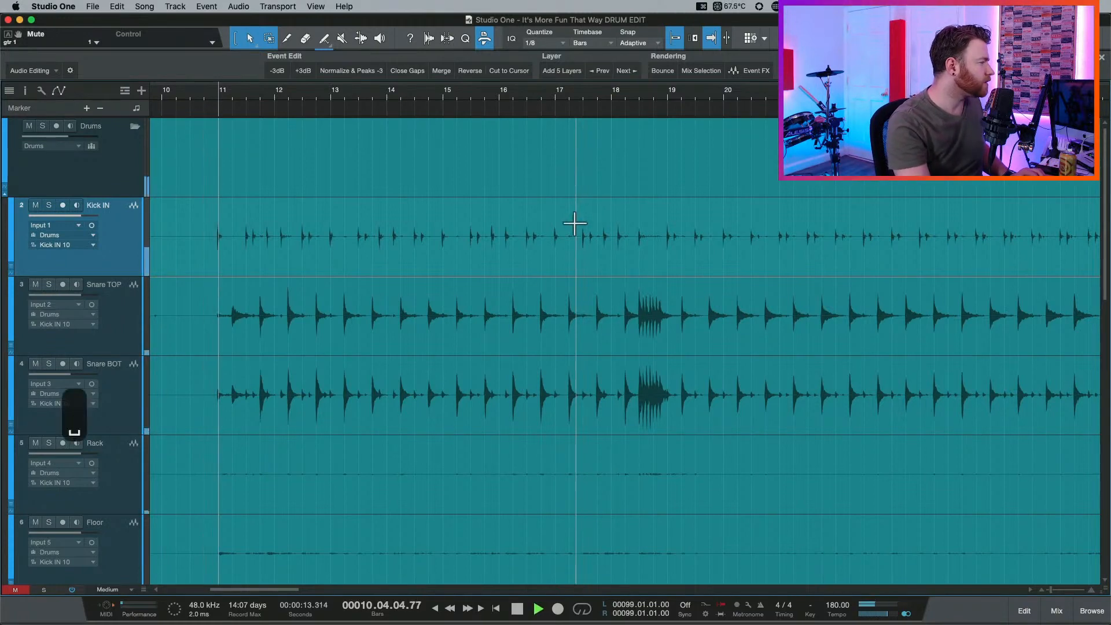
key(space)
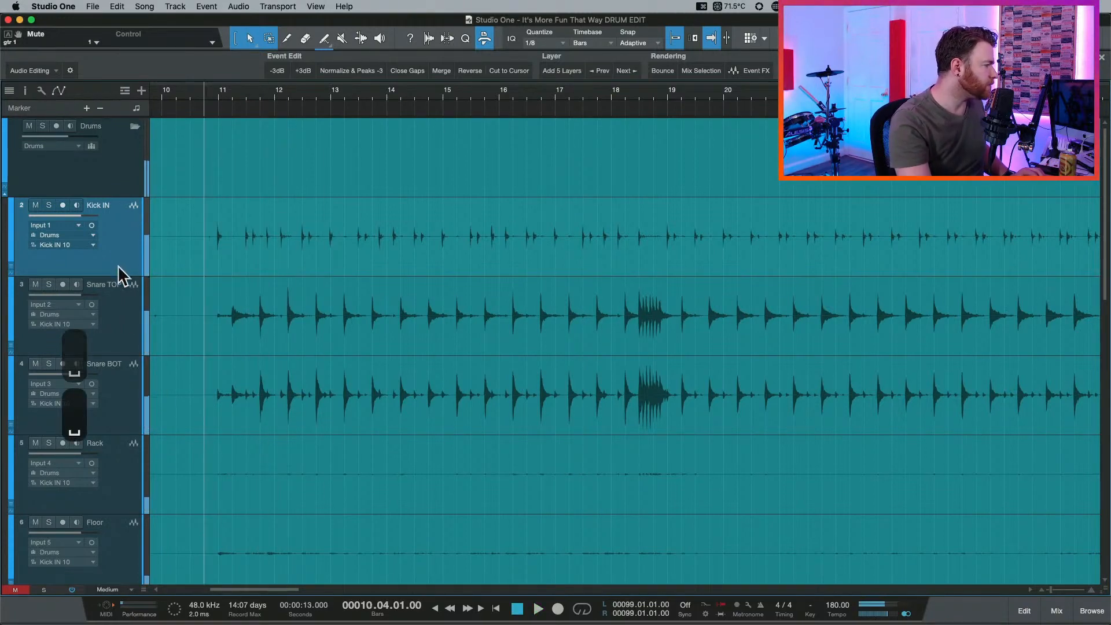
Suspend the Drums group to play Snare TOP in solo from bar 10 beat 4, and restore the solo state and grouping.
click(121, 317)
key(alt+2)
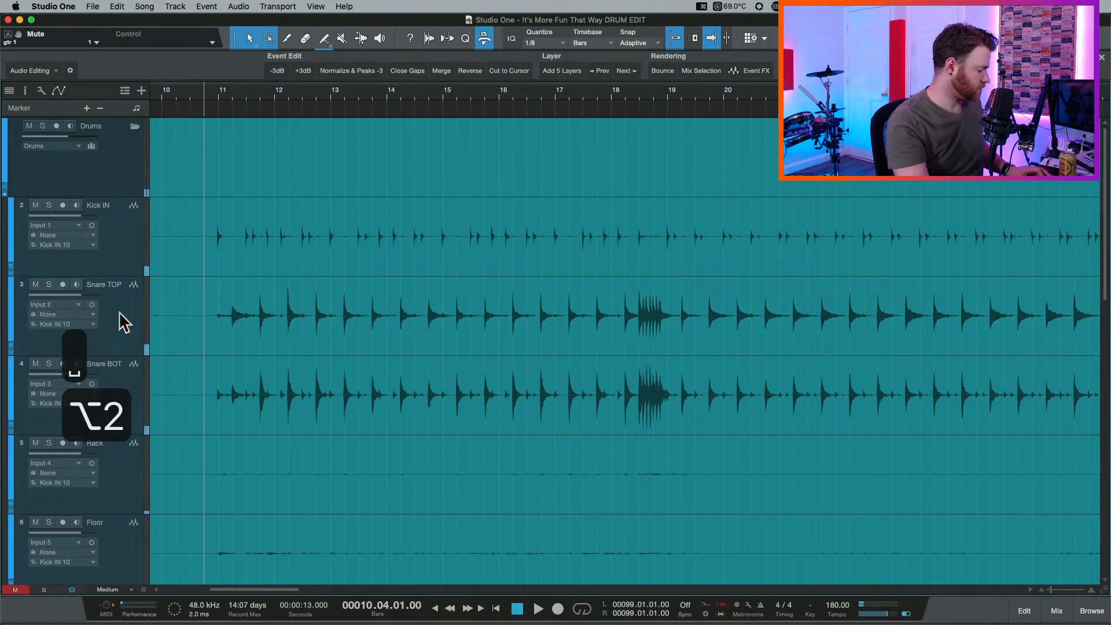
click(118, 313)
key(s)
key(space)
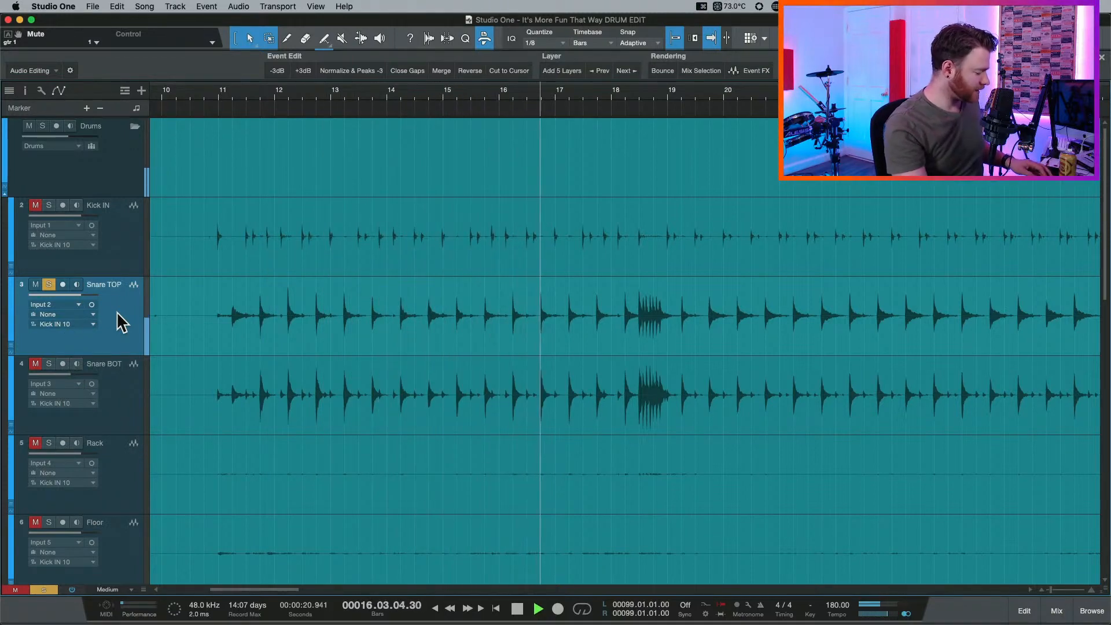
key(space)
key(s)
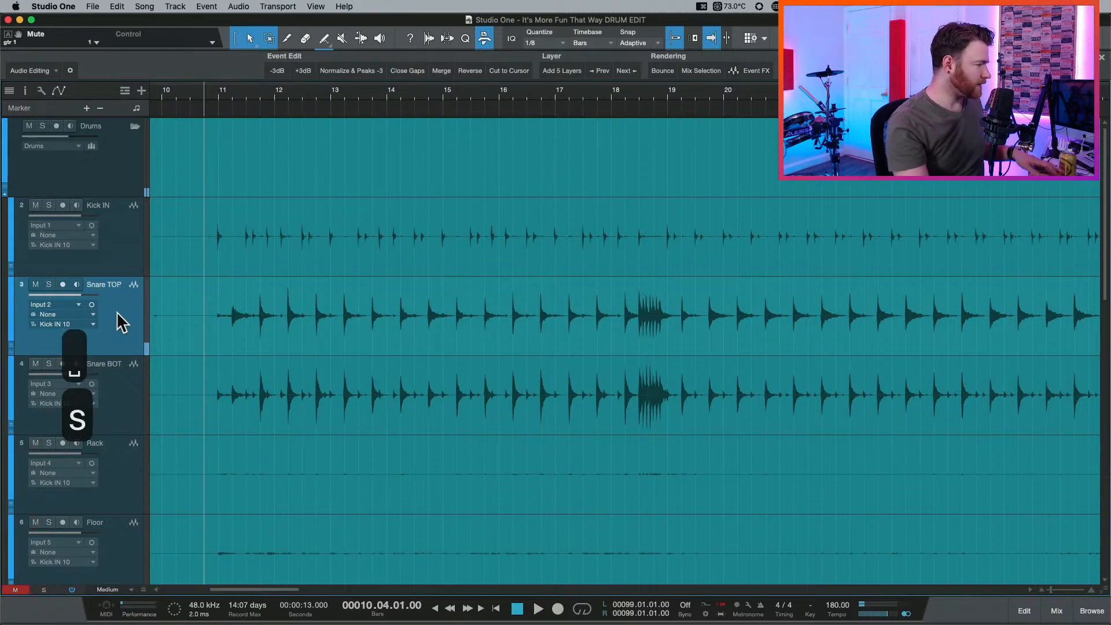
key(alt+2)
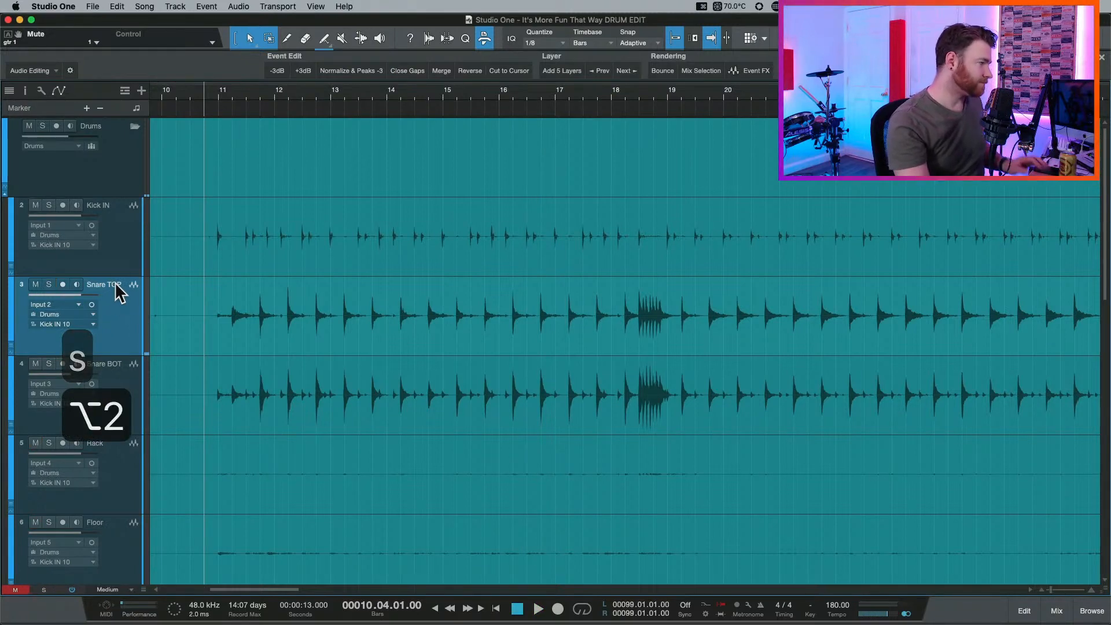
Undo the group changes and every edit of the Align Transients macro, back to the unsplit bounced drum events.
key(super+z)
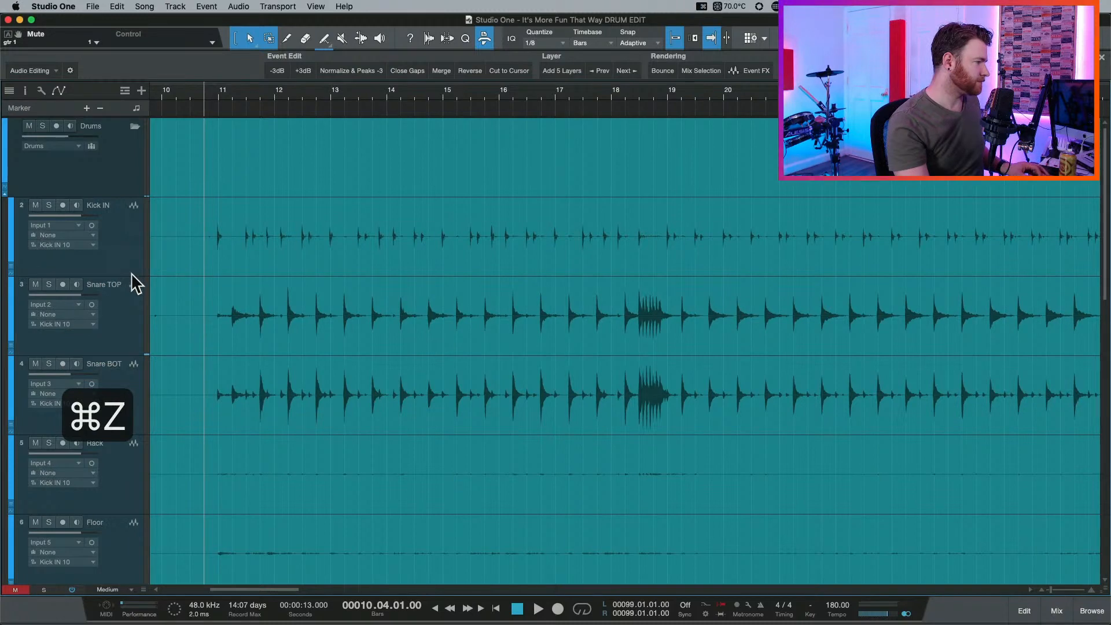
key(super+z)
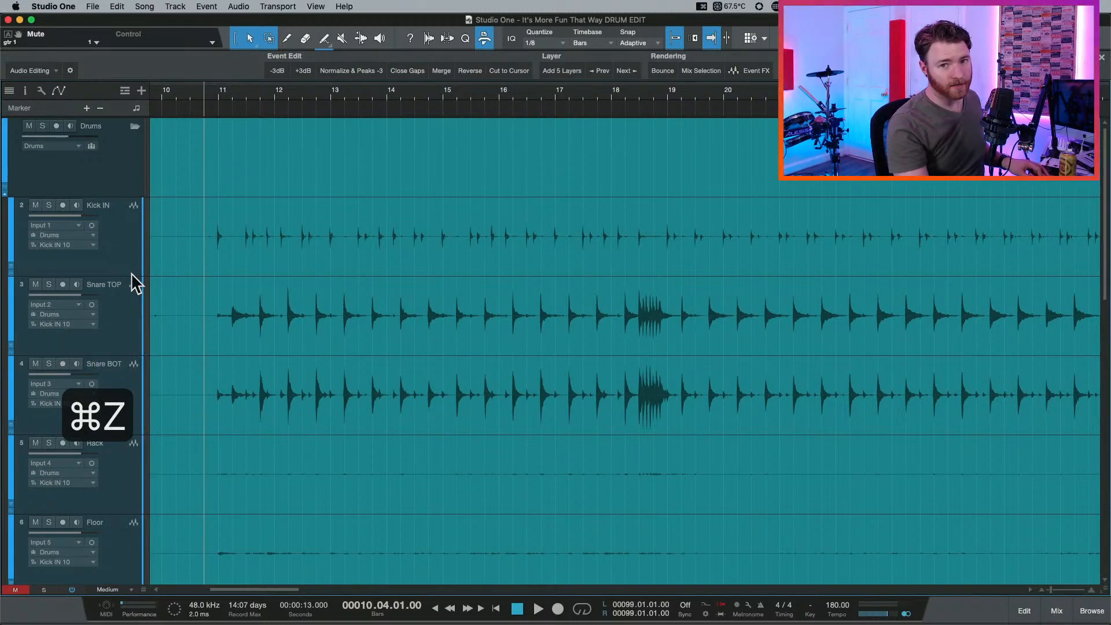
key(super+z)
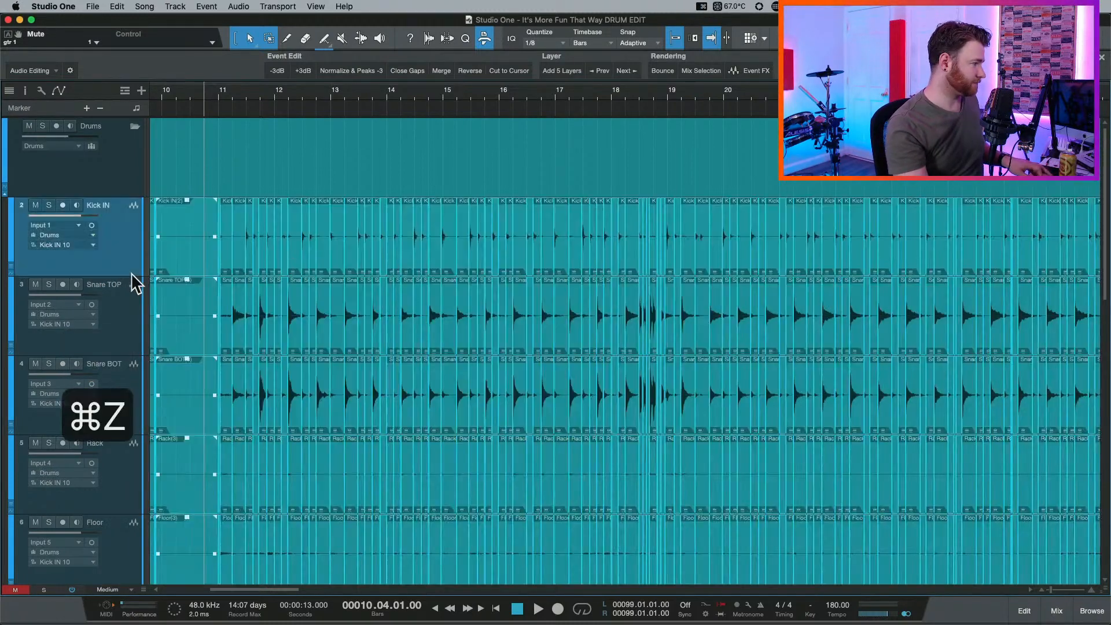
key(super+z)
key(super+z)
key(super+z)
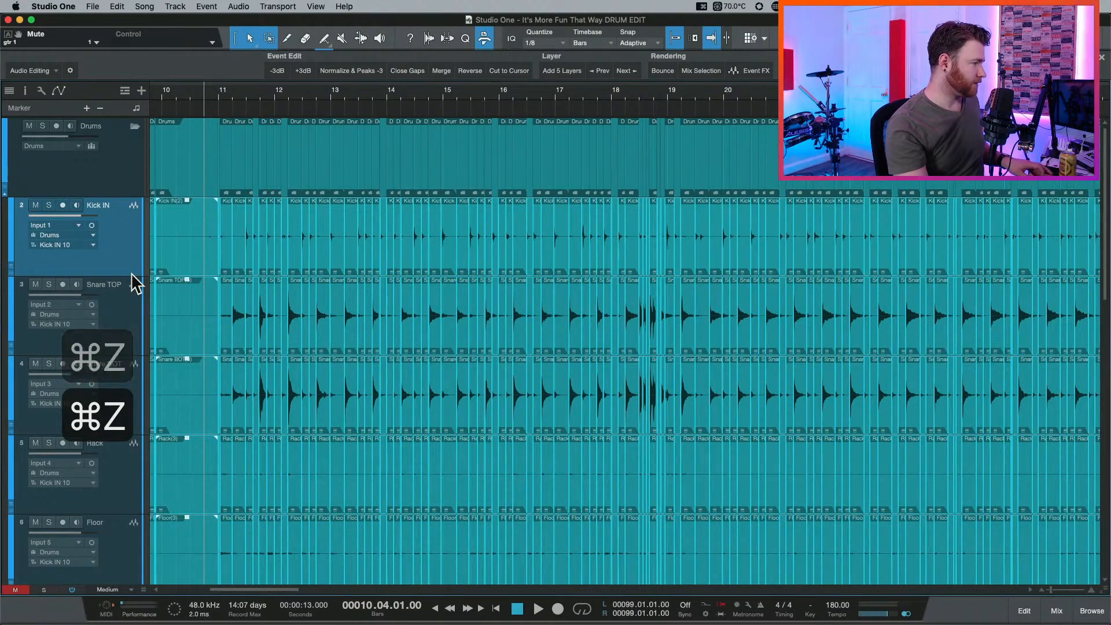
key(super+z)
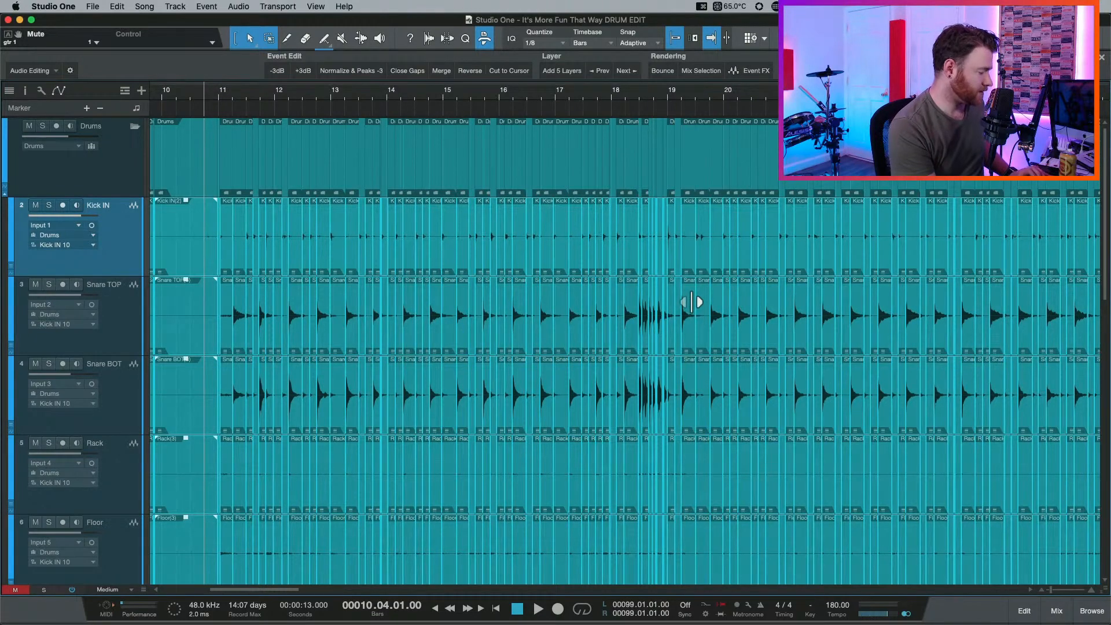
key(super+z)
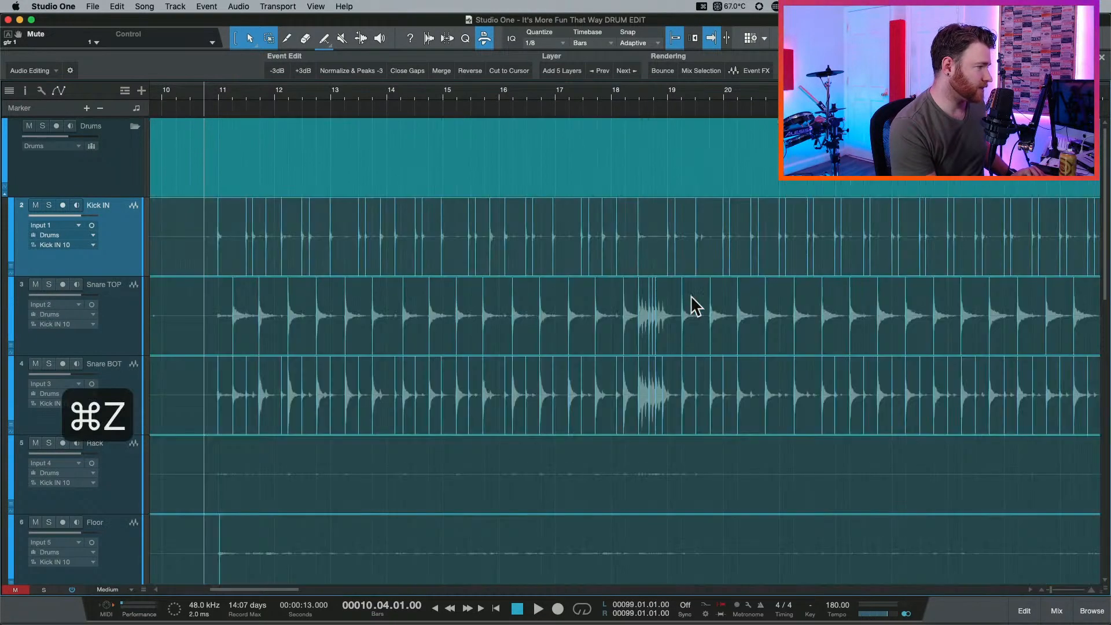
key(super+z)
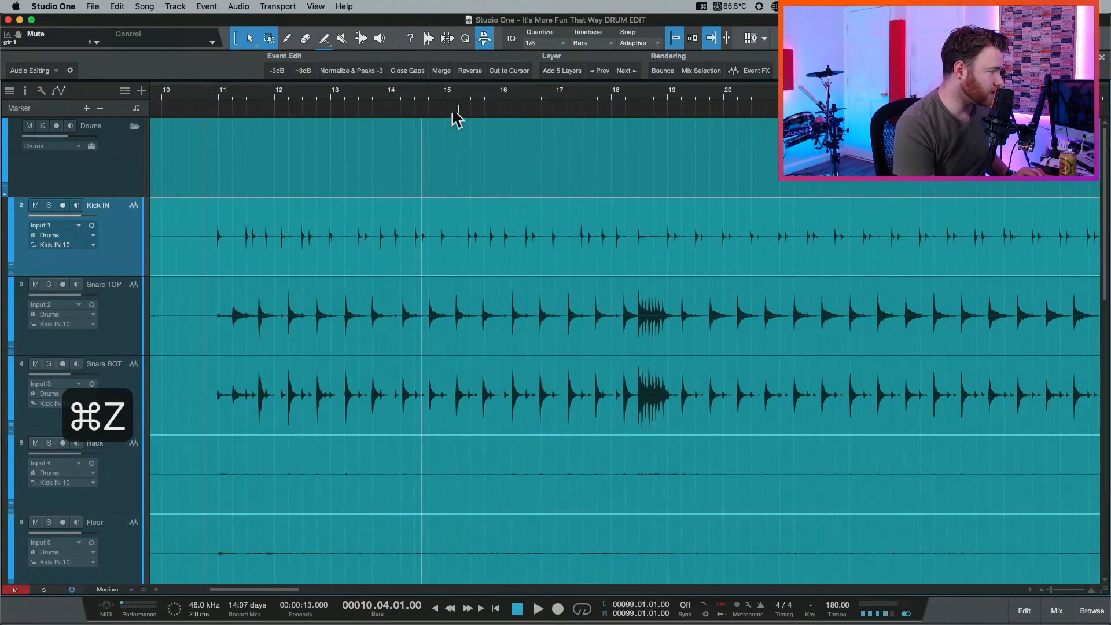
Show the Audio Bend controls and analyze the grouped drum events for transients in Standard detection mode.
click(429, 38)
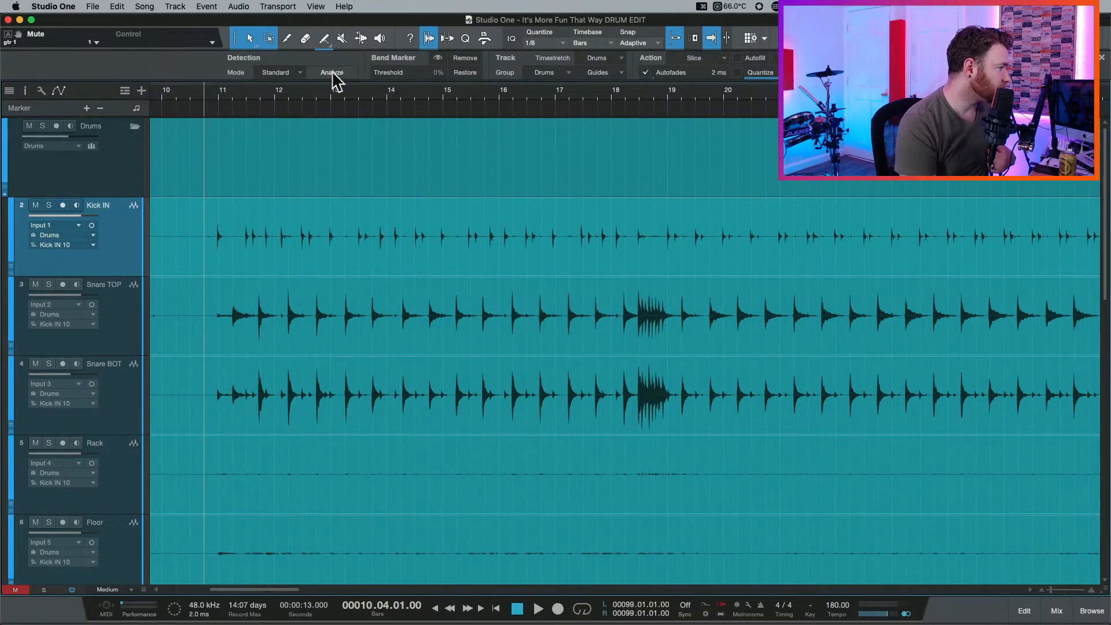
click(294, 73)
click(296, 86)
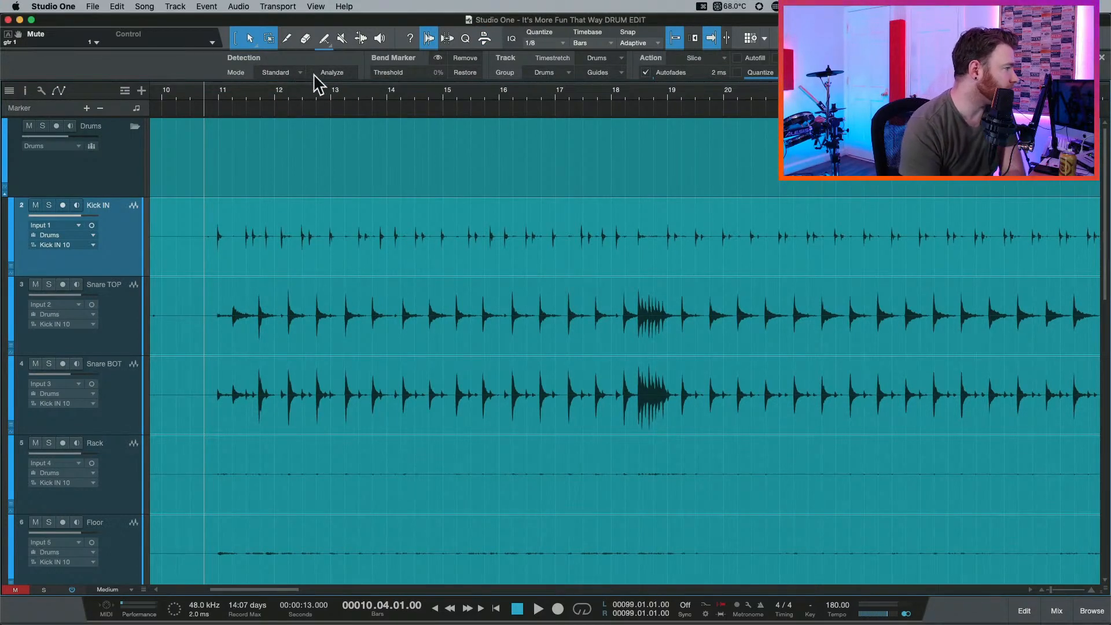
click(327, 72)
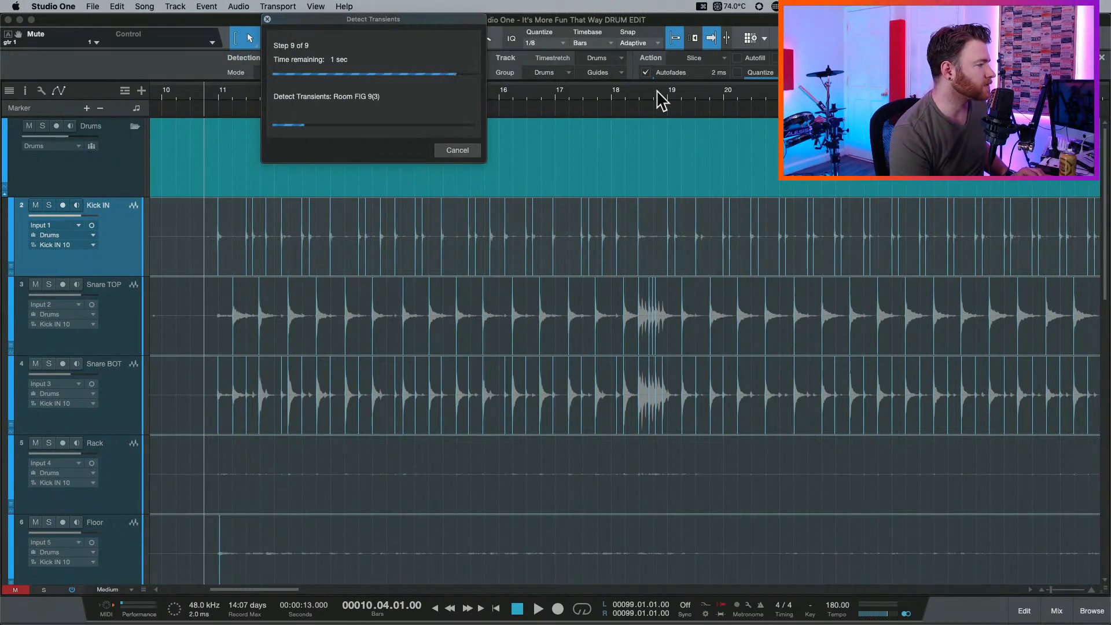
Compare the bend marker density around the bar 18 snare fill at thresholds of 100% and 59%.
drag(657, 89, 663, 120)
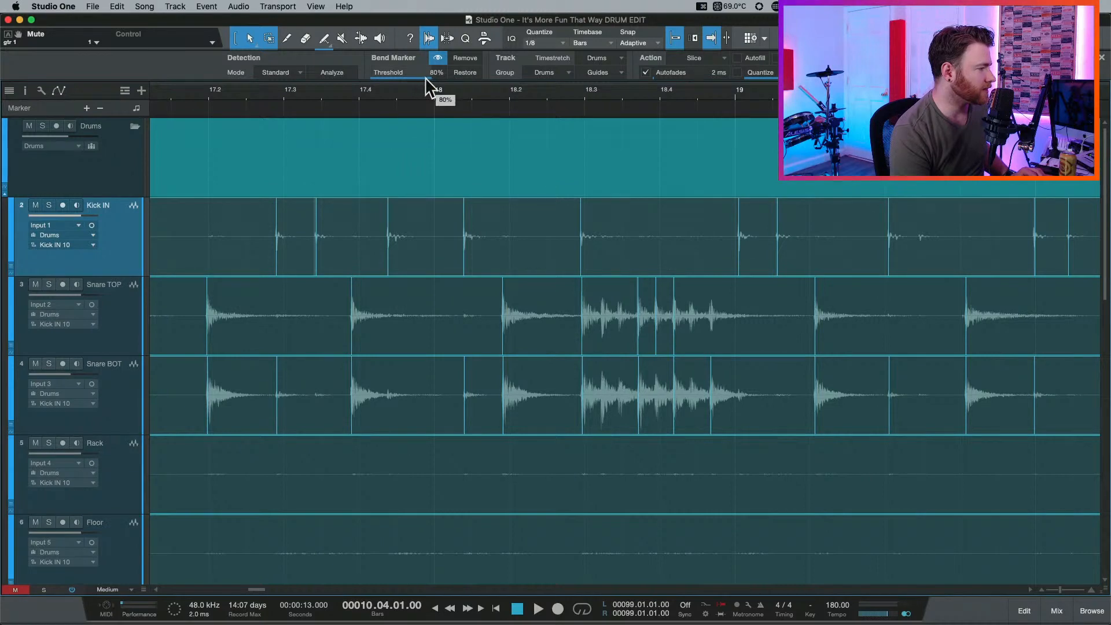
mouse_move(425, 77)
mouse_down()
mouse_move(494, 78)
mouse_move(650, 405)
mouse_up()
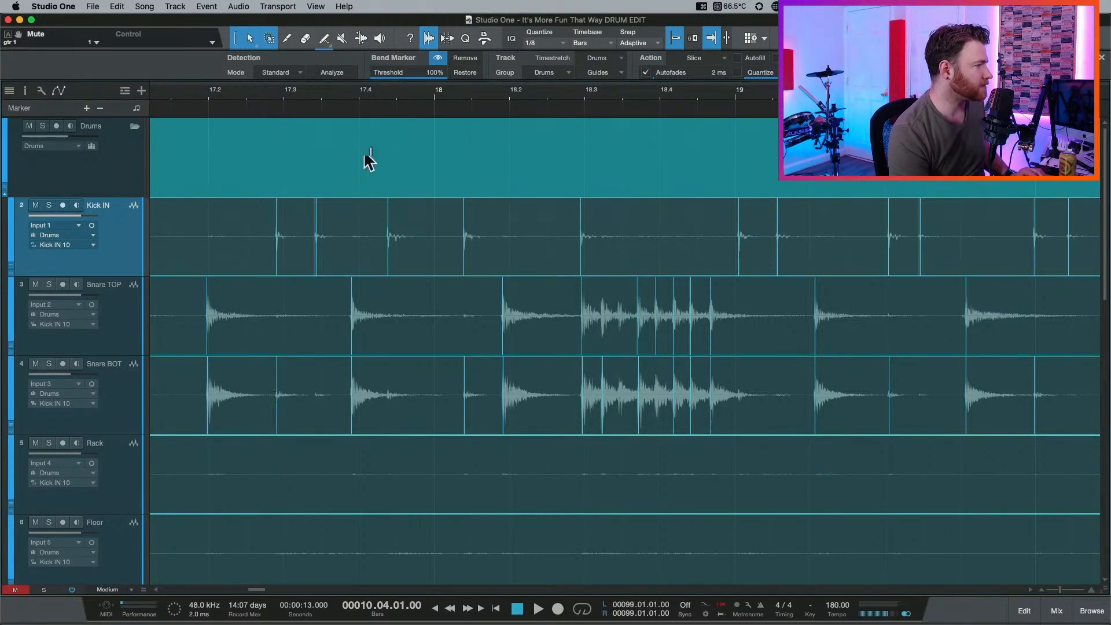
drag(419, 77, 395, 75)
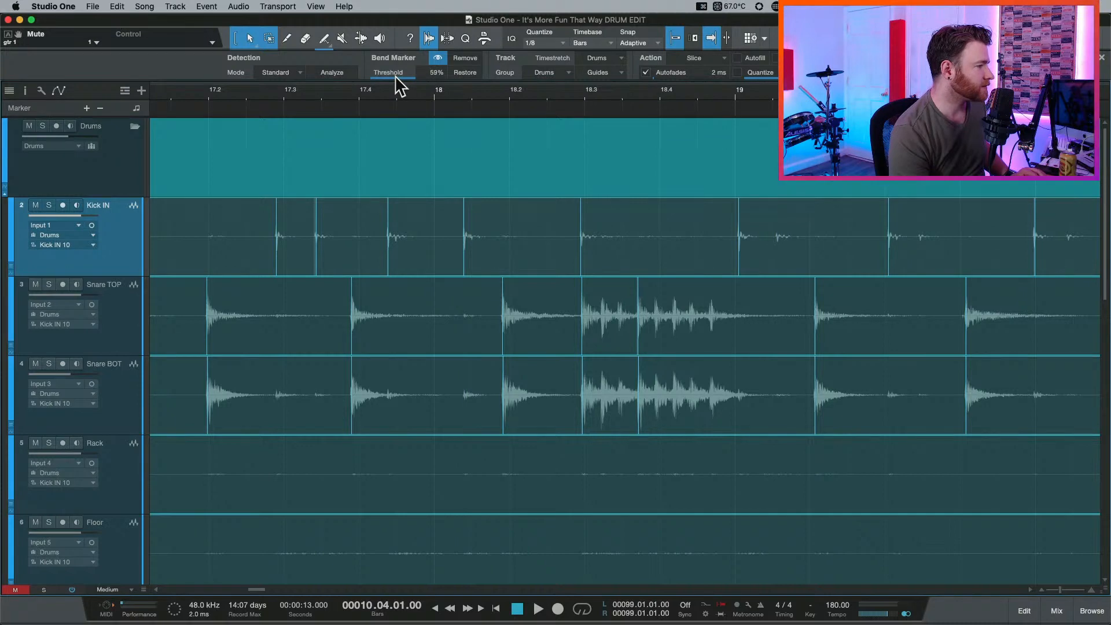
key(w)
key(w)
key(w)
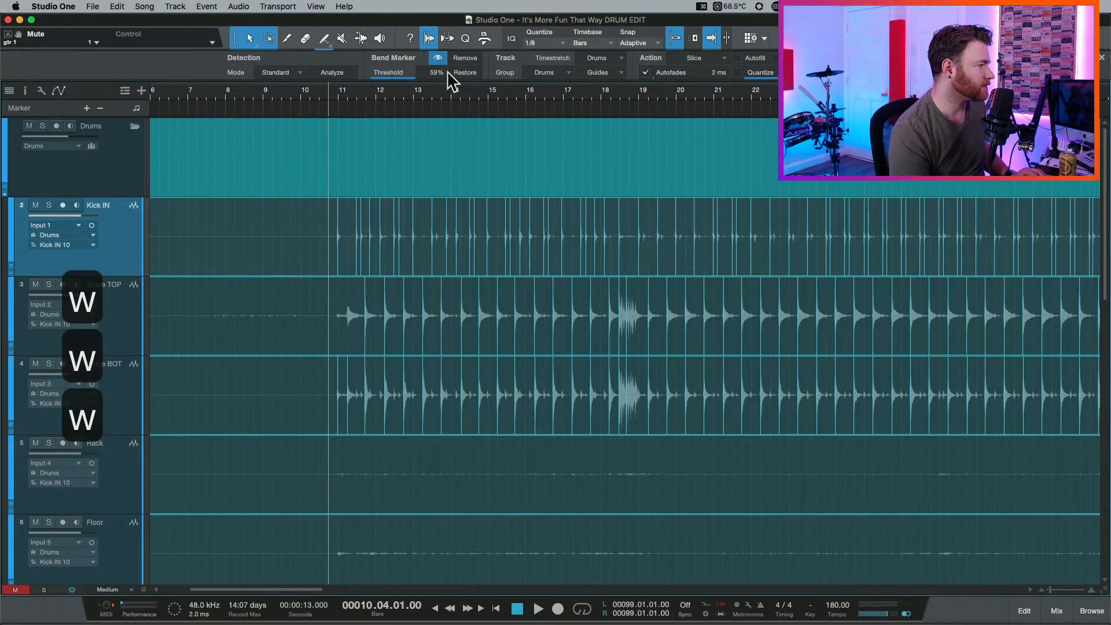
Turn off the bend markers on the grouped drum events through the Kick IN event's settings.
click(429, 39)
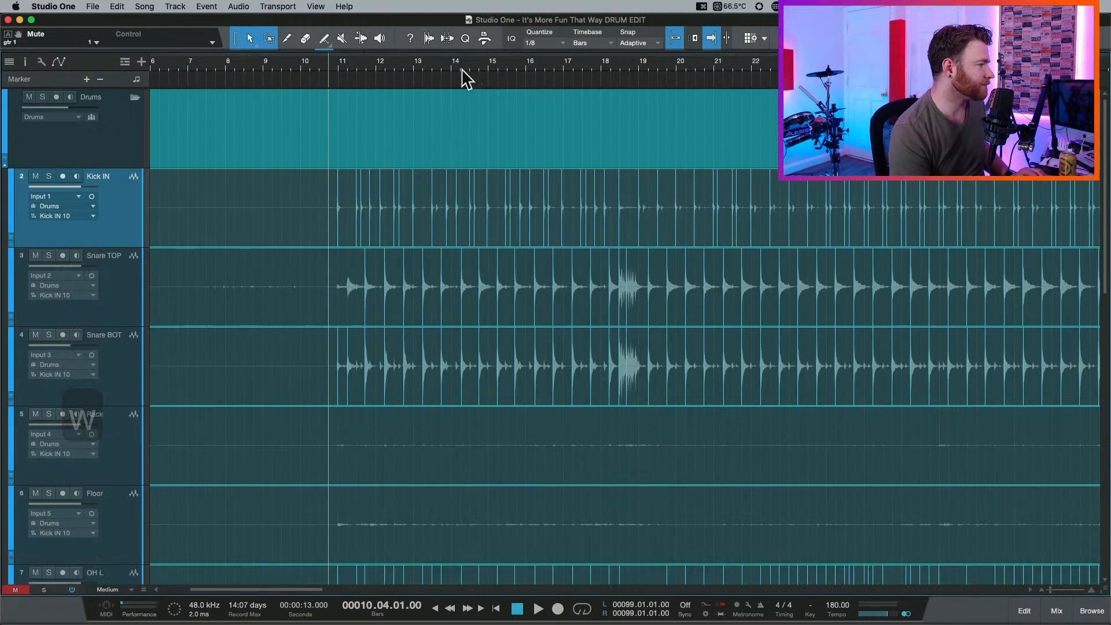
click(427, 37)
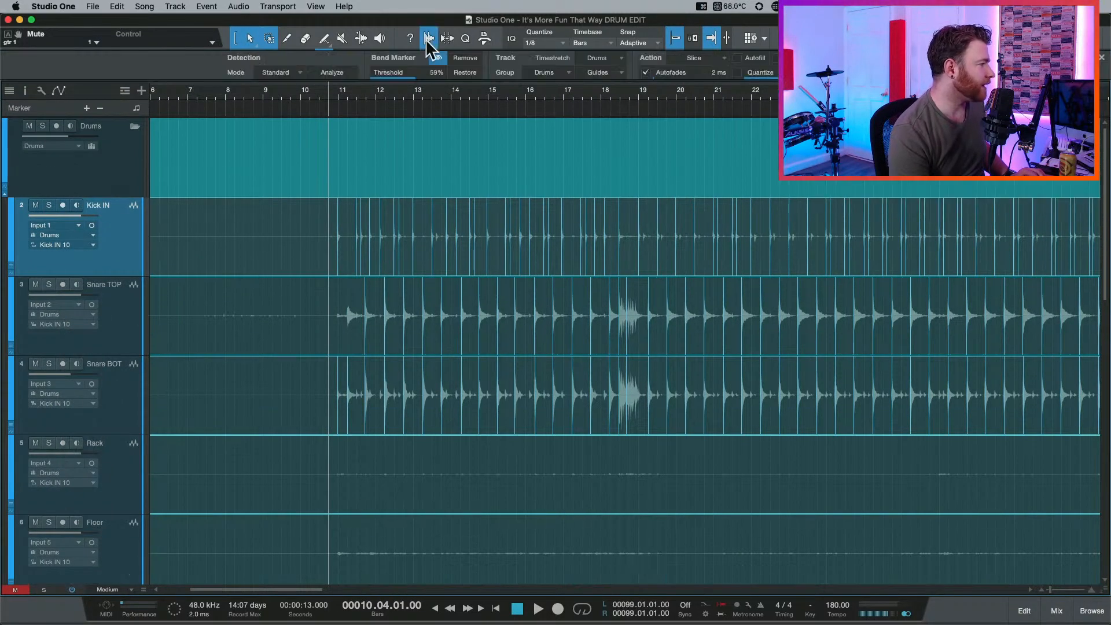
right_click(290, 222)
click(365, 271)
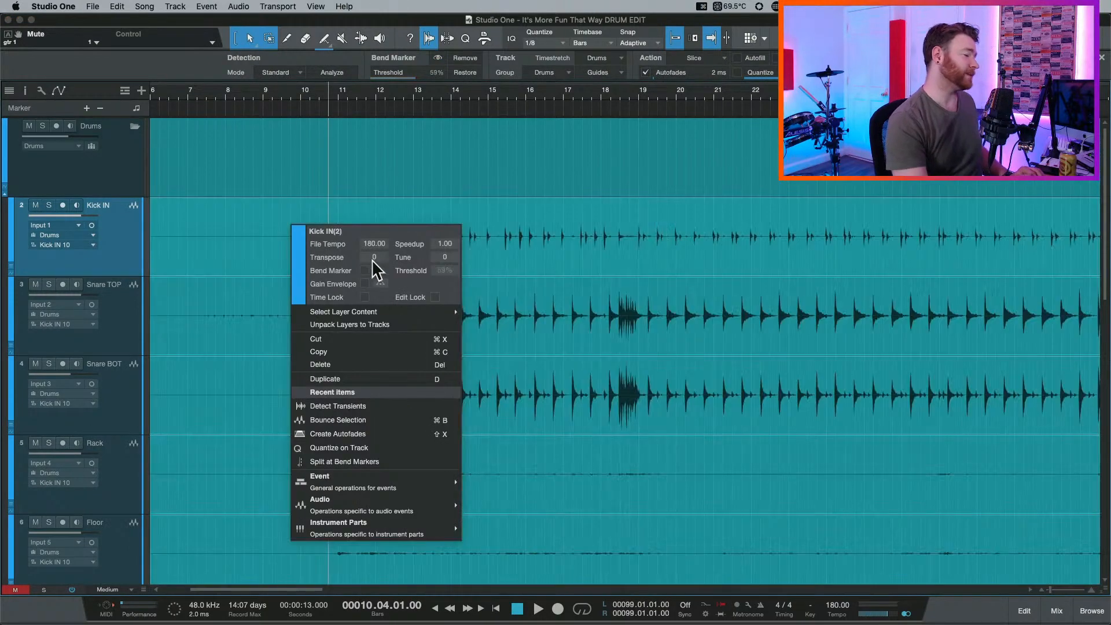
click(363, 130)
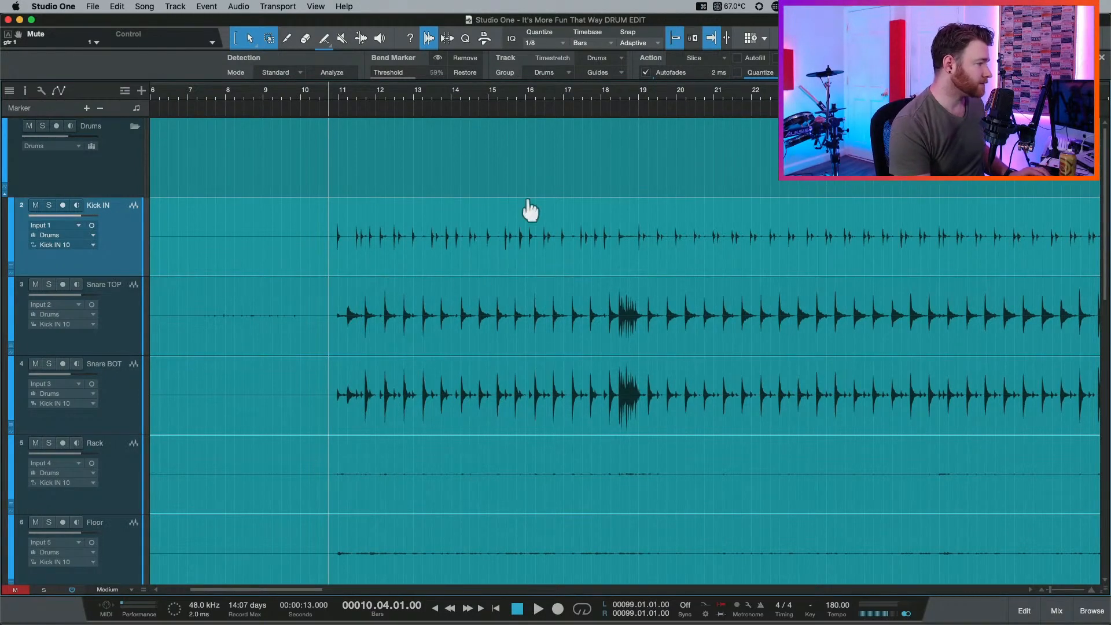
Slip the audio inside the grouped drum events slightly later around the first kick at bar 11.
key(e)
key(e)
key(e)
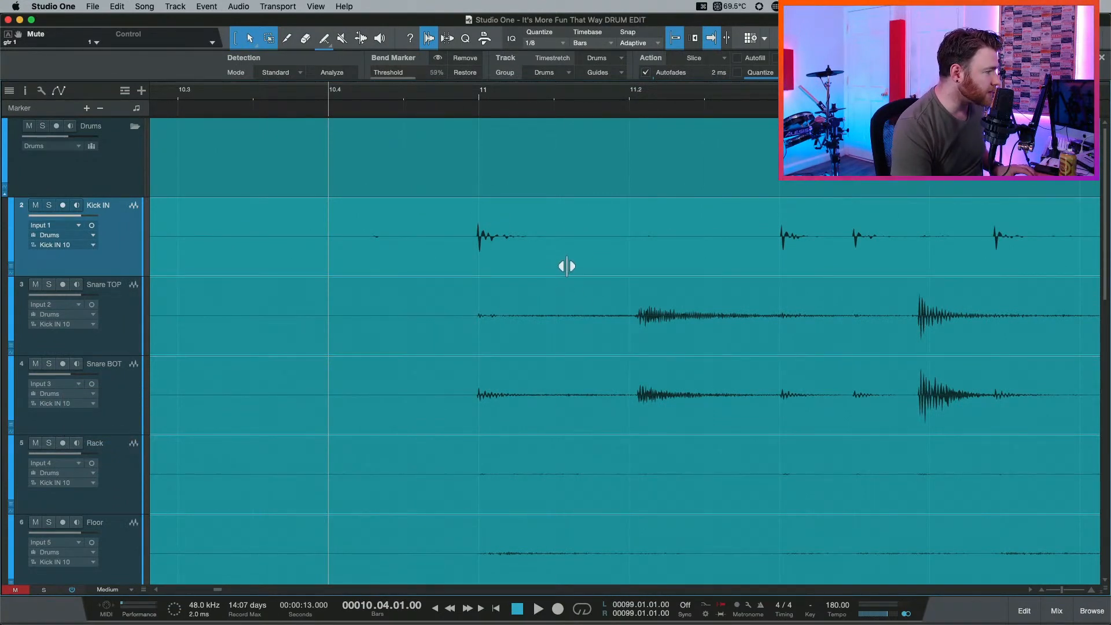
mouse_move(536, 260)
mouse_down()
mouse_move(560, 259)
mouse_move(540, 258)
mouse_up()
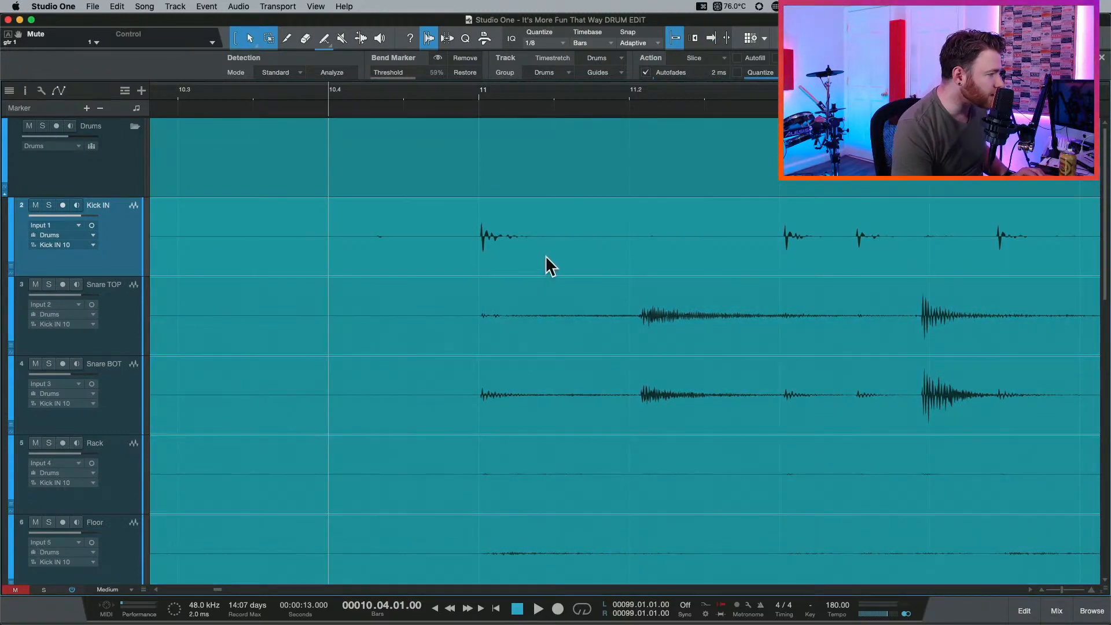
Play the unquantized drums from bar 10 beat 4 to about bar 19 to judge their timing.
key(w)
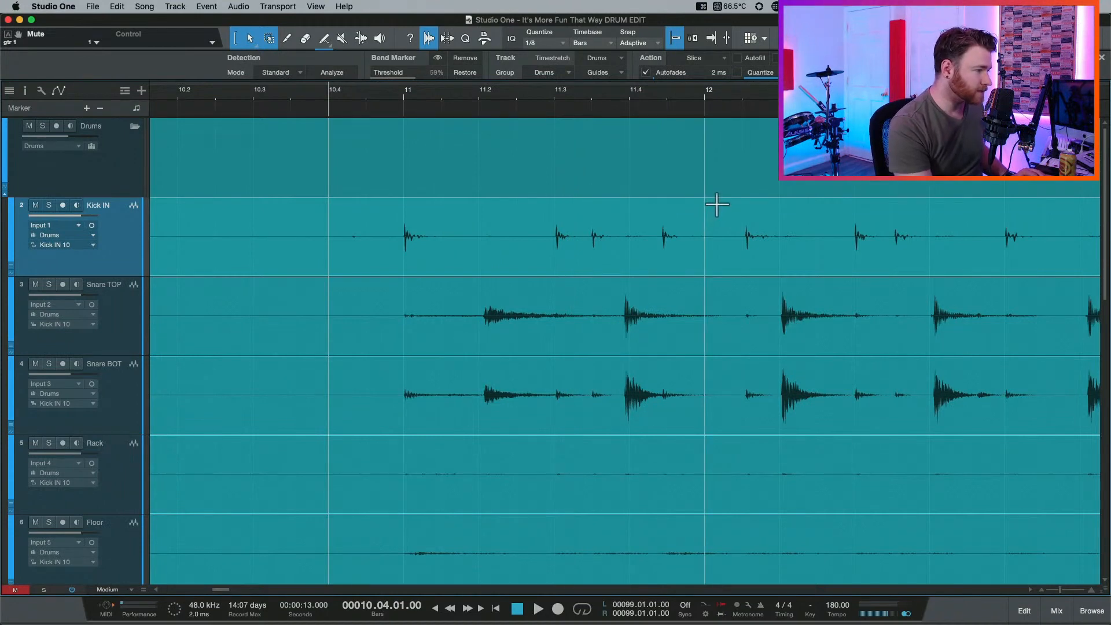
key(w)
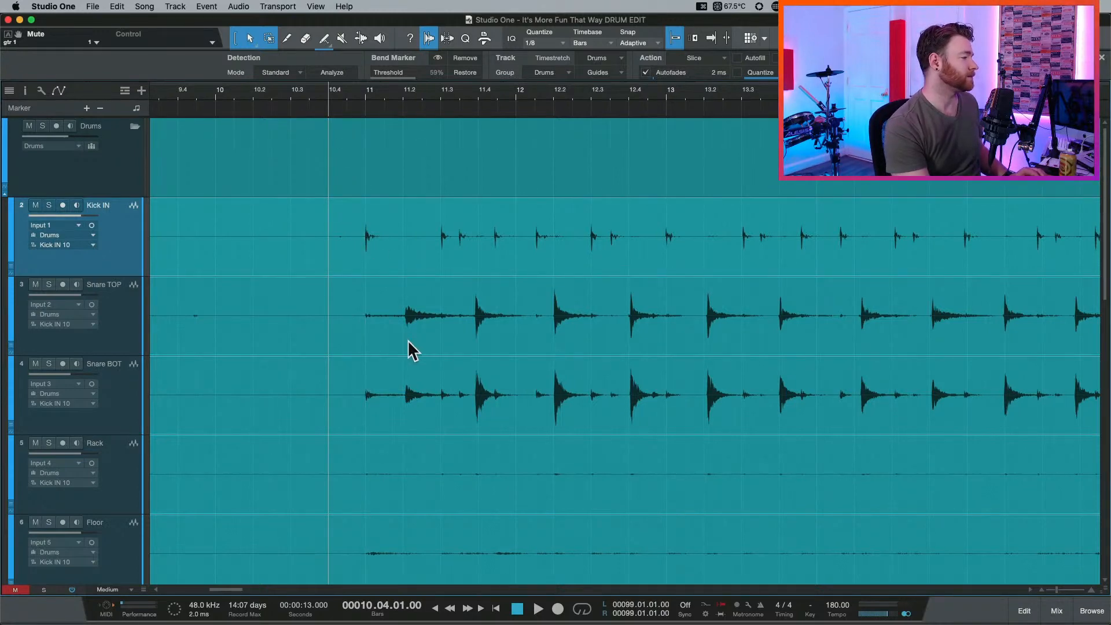
key(space)
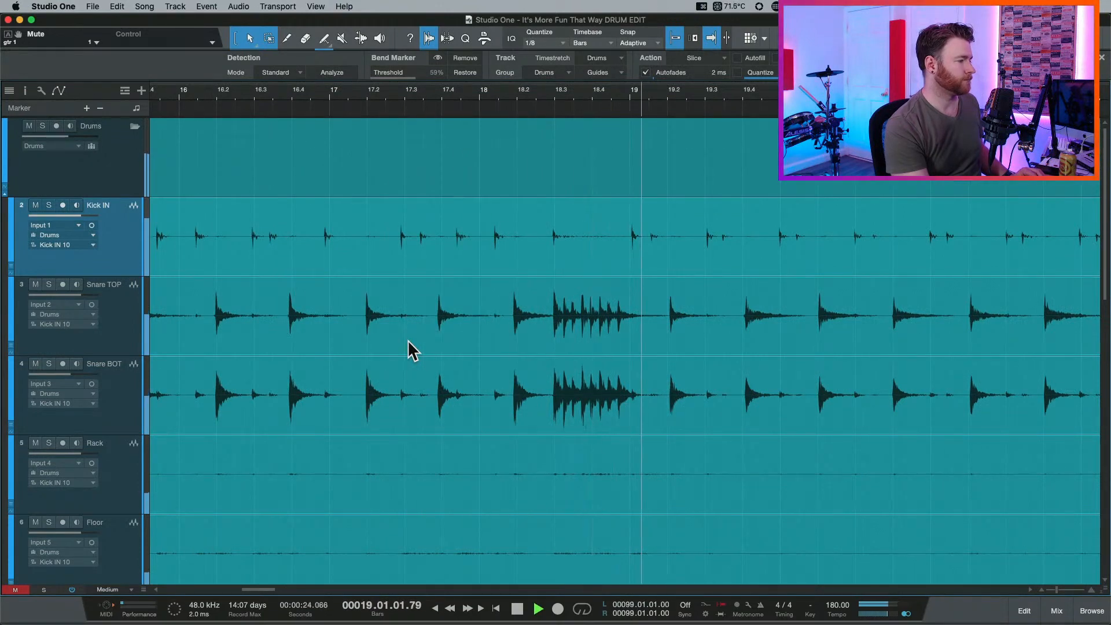
key(space)
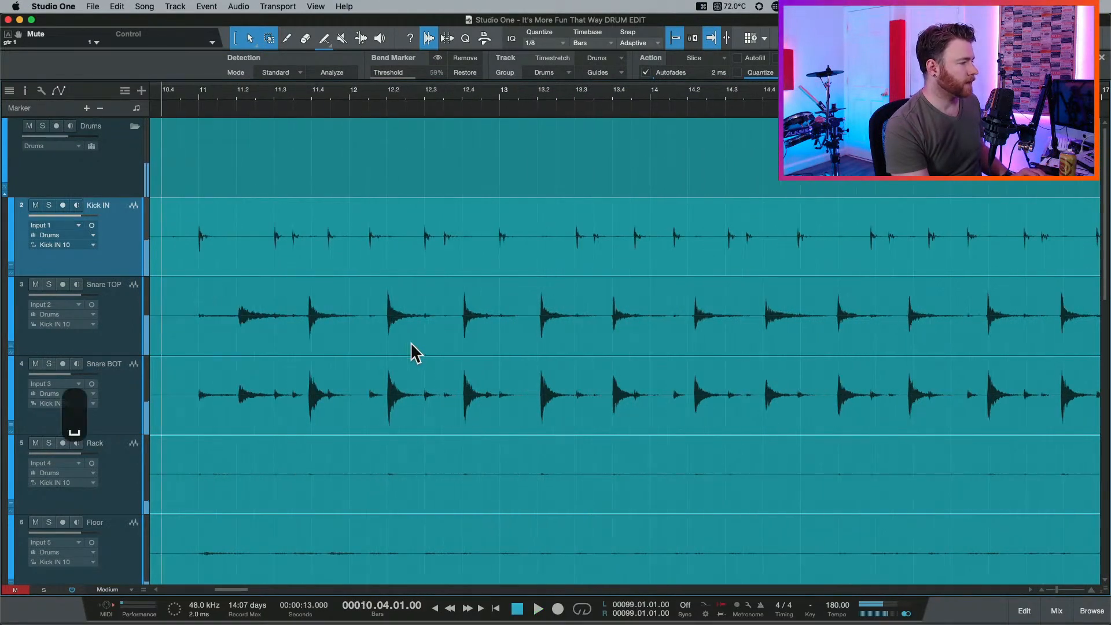
Analyze the drum events for transients again and set the bend marker threshold to 80%.
key(e)
key(e)
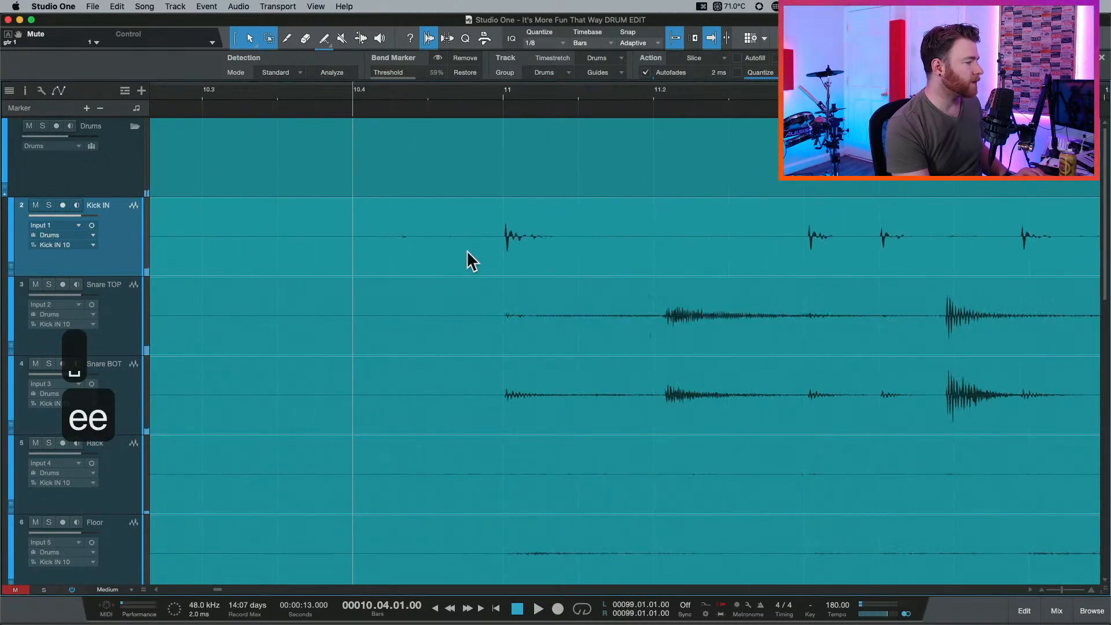
scroll(469, 255, right, 5)
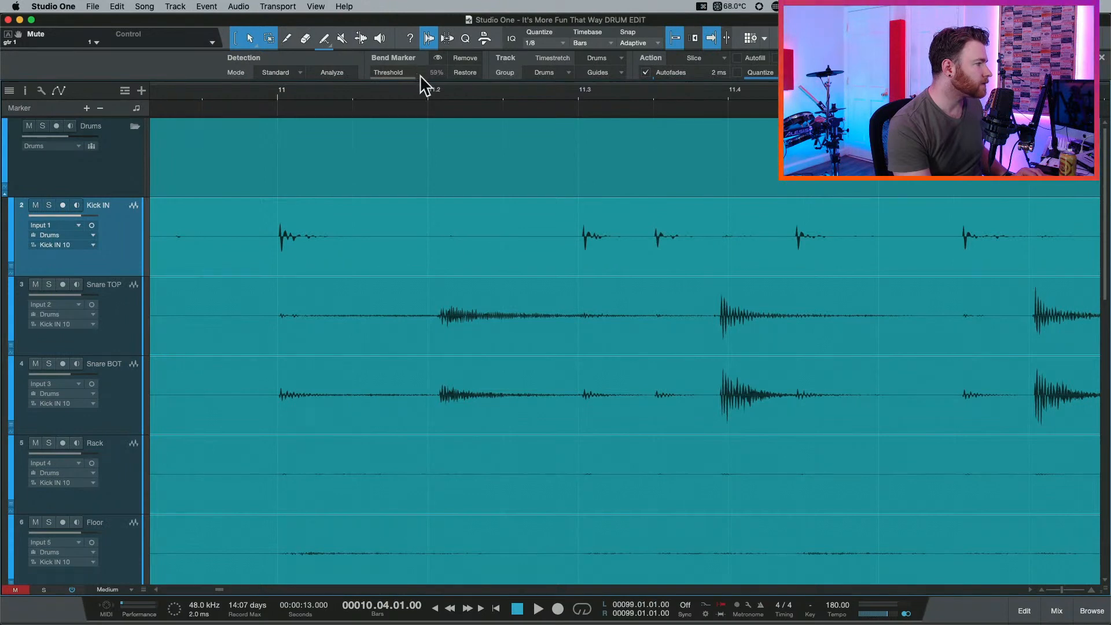
click(341, 75)
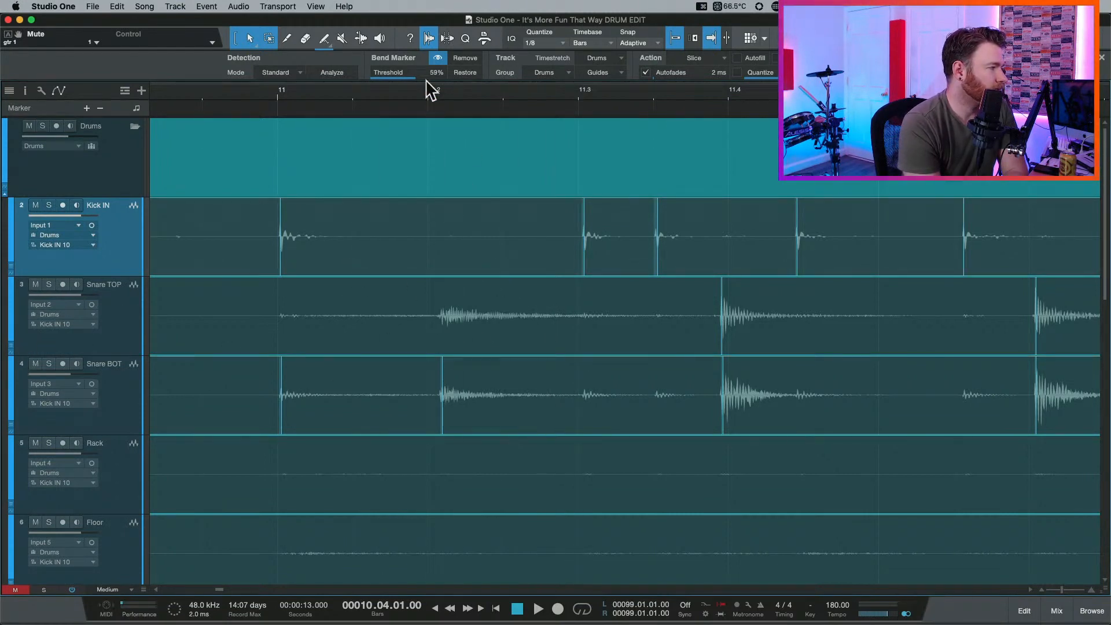
scroll(430, 76, up, 3)
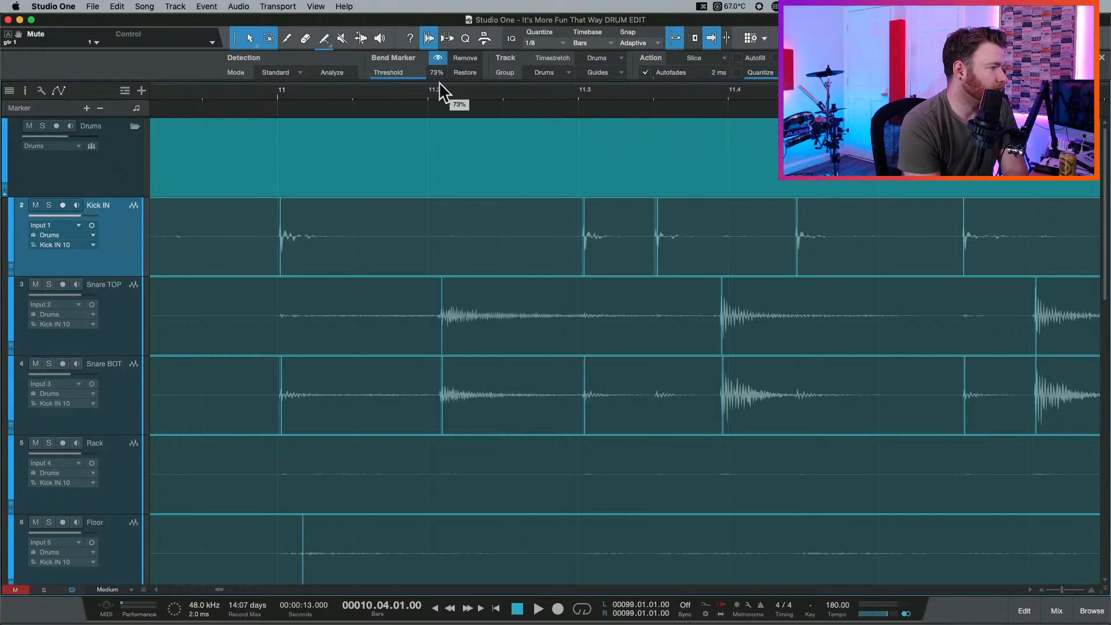
drag(443, 85, 444, 89)
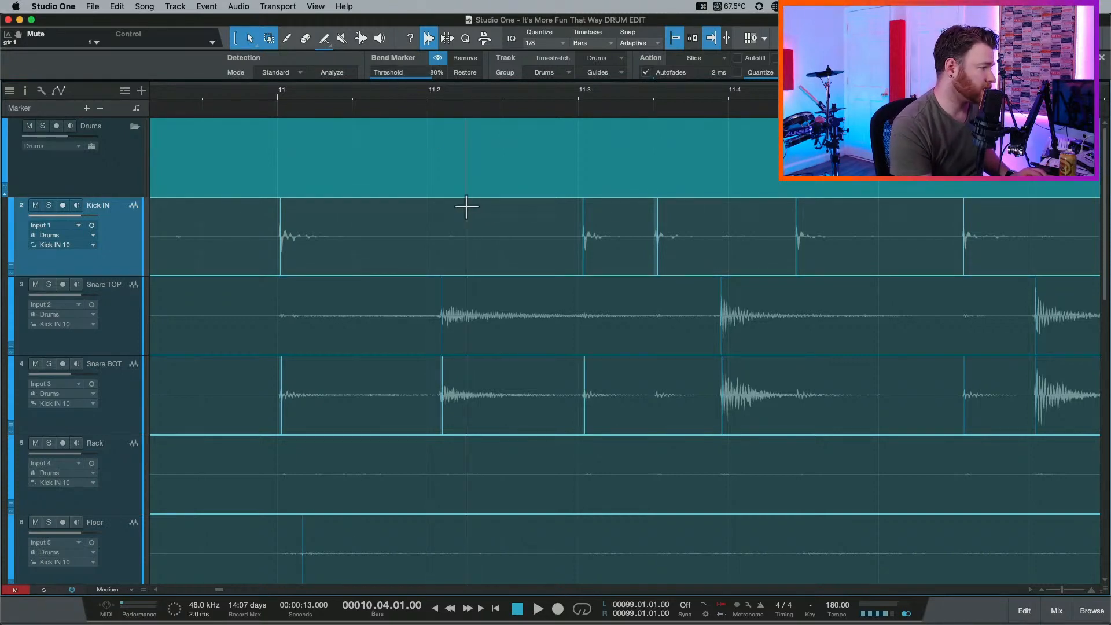
With the Bend tool, move the first snare hit's bend marker onto bar 11 beat 2 across the drum group.
key(w)
key(w)
key(w)
key(e)
key(e)
key(e)
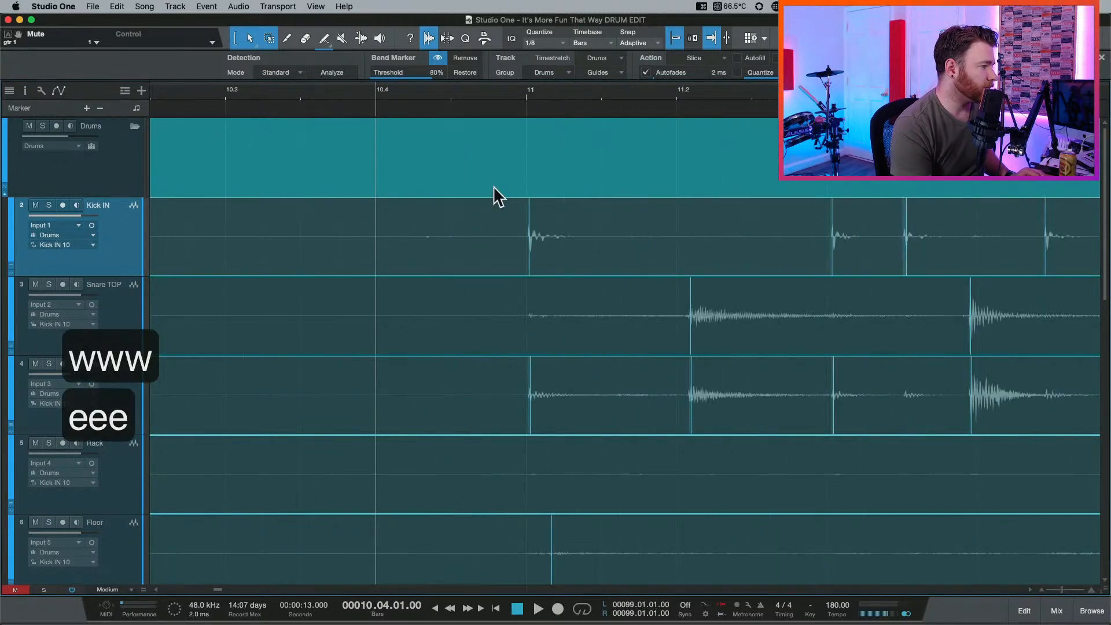
click(361, 39)
scroll(452, 379, right, 3)
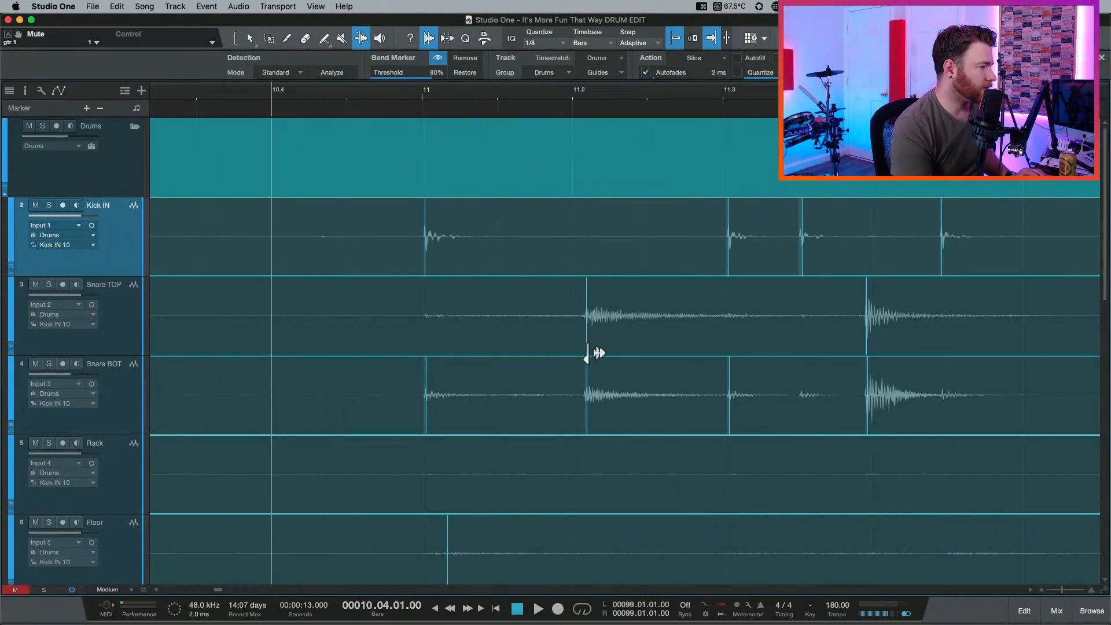
drag(588, 353, 577, 354)
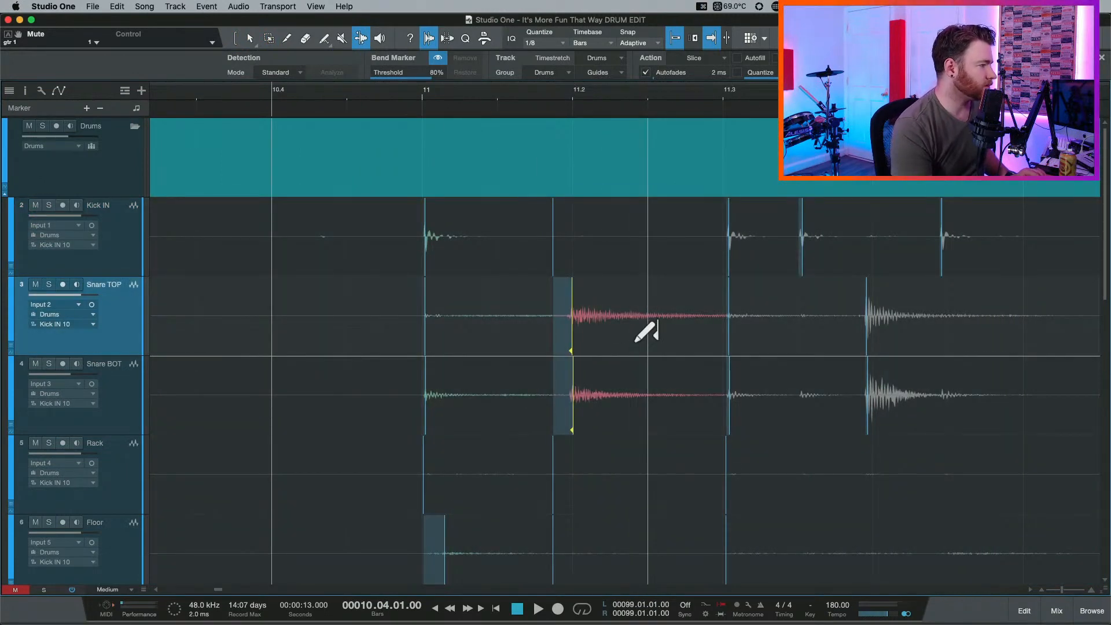
Place a bend marker across the drum tracks at the start of bar 11, beside the first kick.
key(w)
key(w)
key(e)
key(e)
key(e)
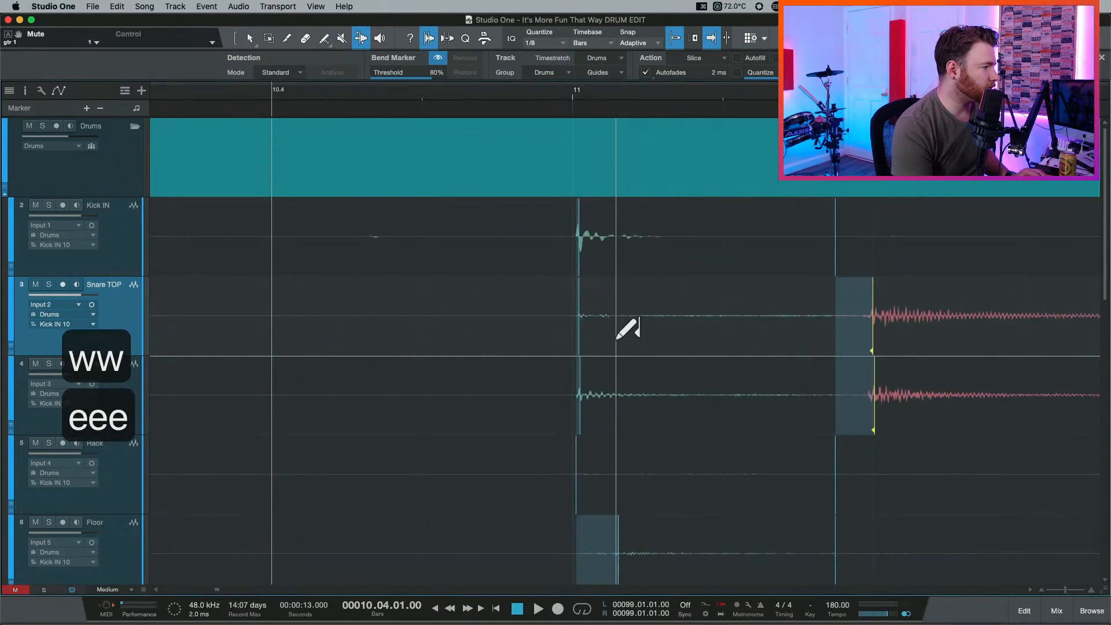
click(582, 262)
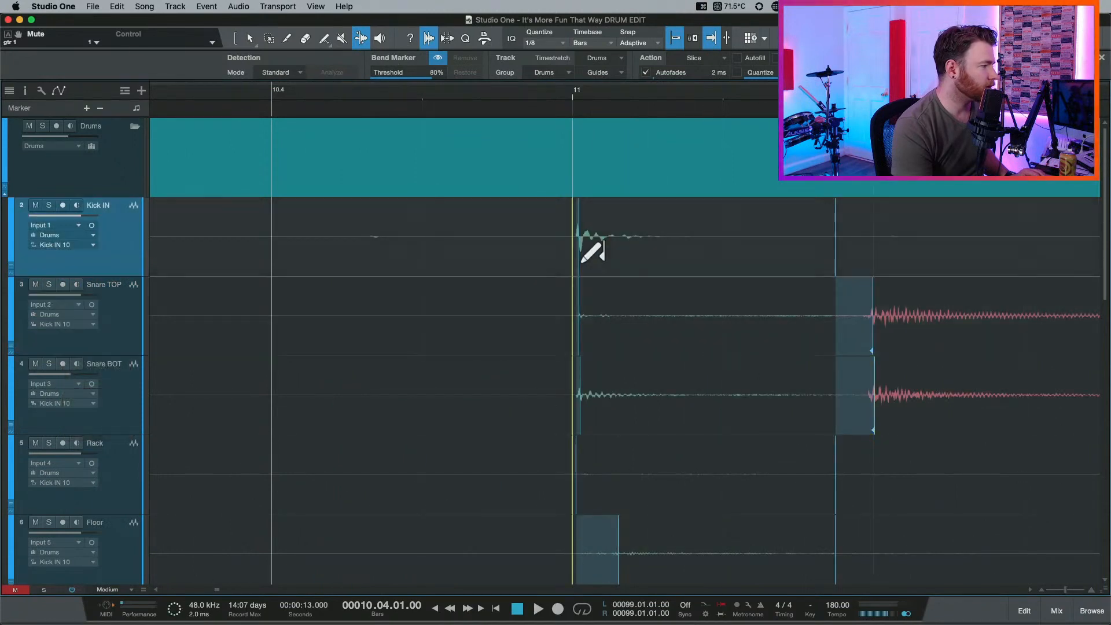
Move the next snare hit's bend marker onto bar 11 beat 4 across the drum tracks.
key(w)
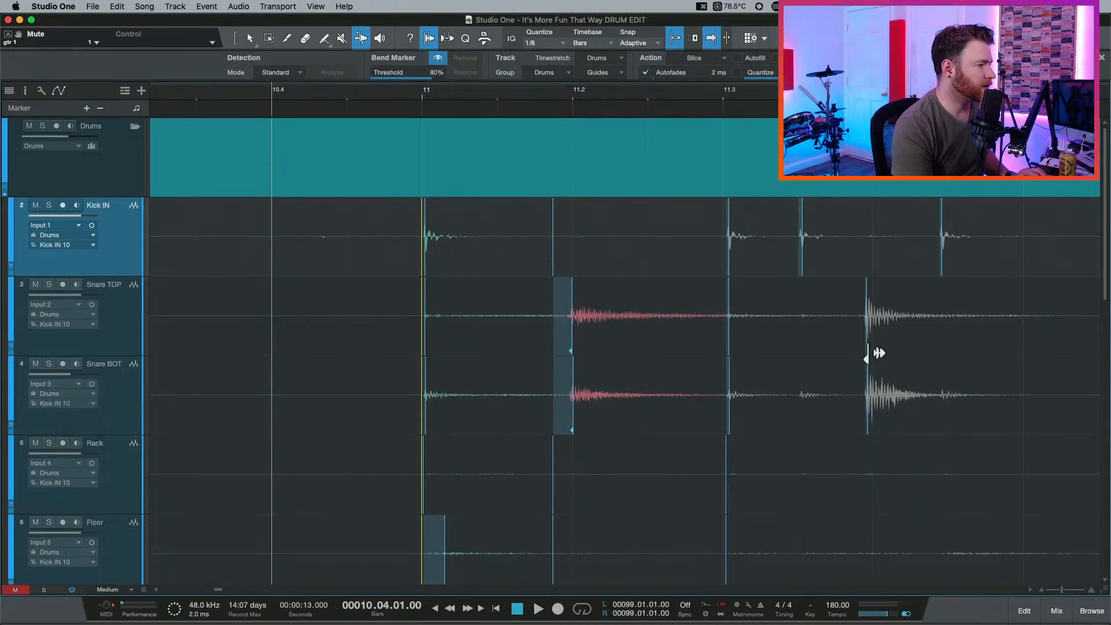
click(876, 355)
scroll(784, 347, right, 2)
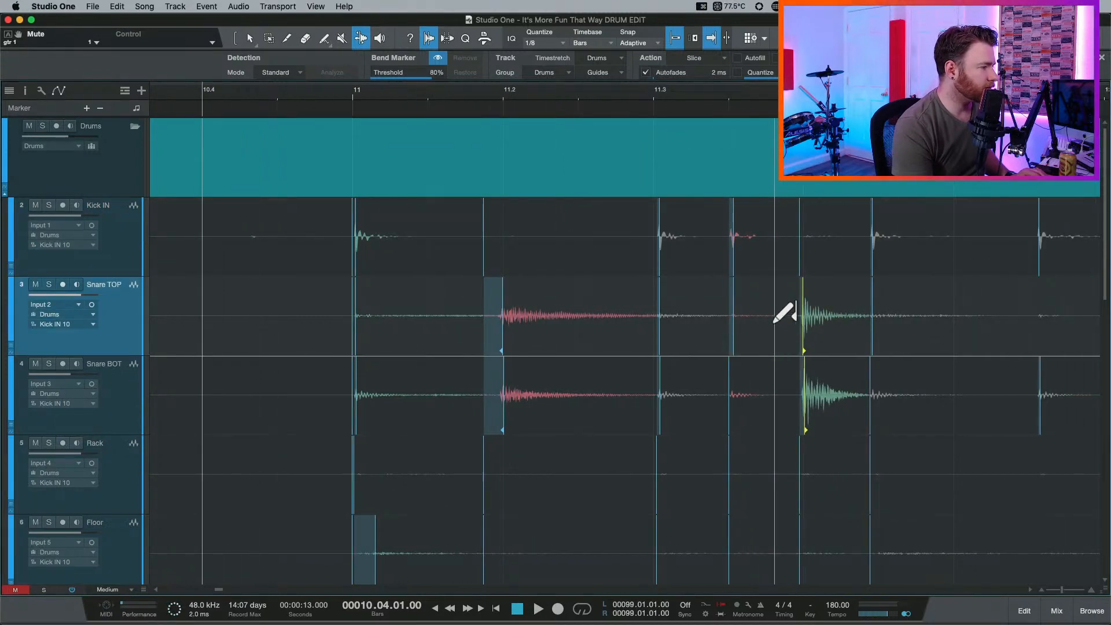
Move the two snare hits in bar 12 onto beats 2 and 4 by their bend markers.
scroll(779, 317, right, 5)
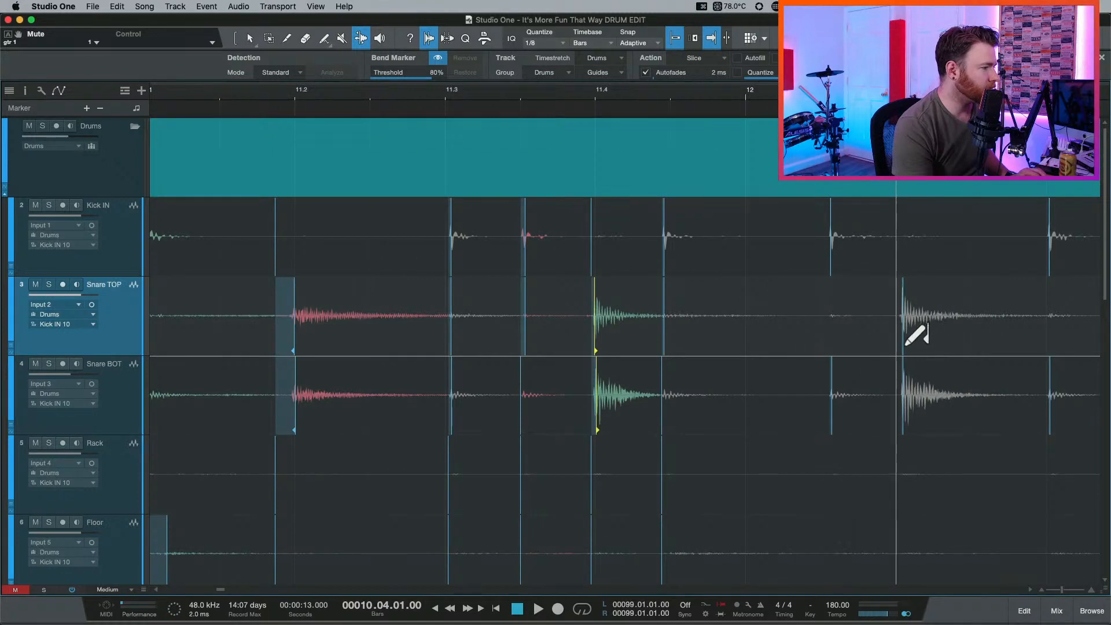
drag(904, 351, 873, 352)
scroll(826, 330, right, 8)
scroll(851, 341, down, 10)
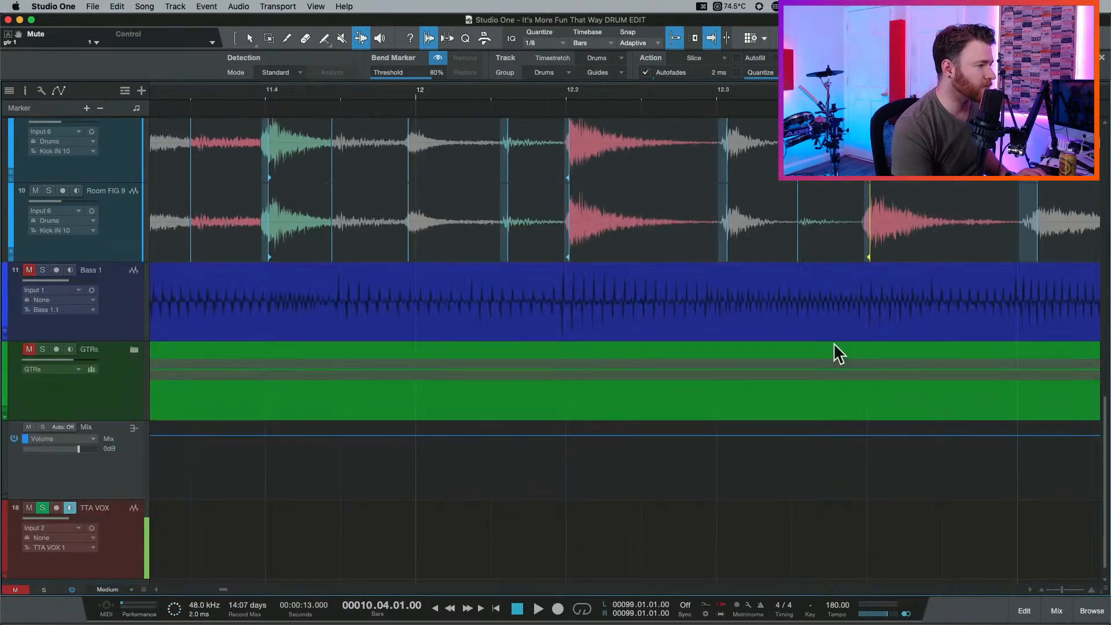
scroll(838, 353, up, 10)
scroll(706, 331, right, 1)
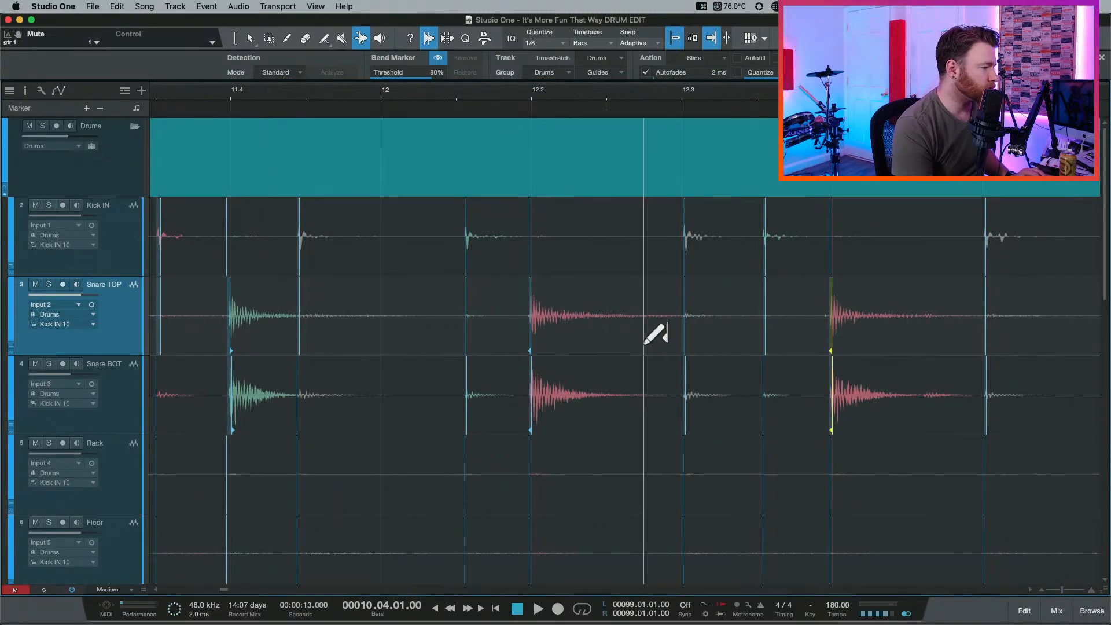
Move the first snare hit of bar 13 onto beat 2 by its bend marker.
key(w)
scroll(650, 333, right, 2)
key(e)
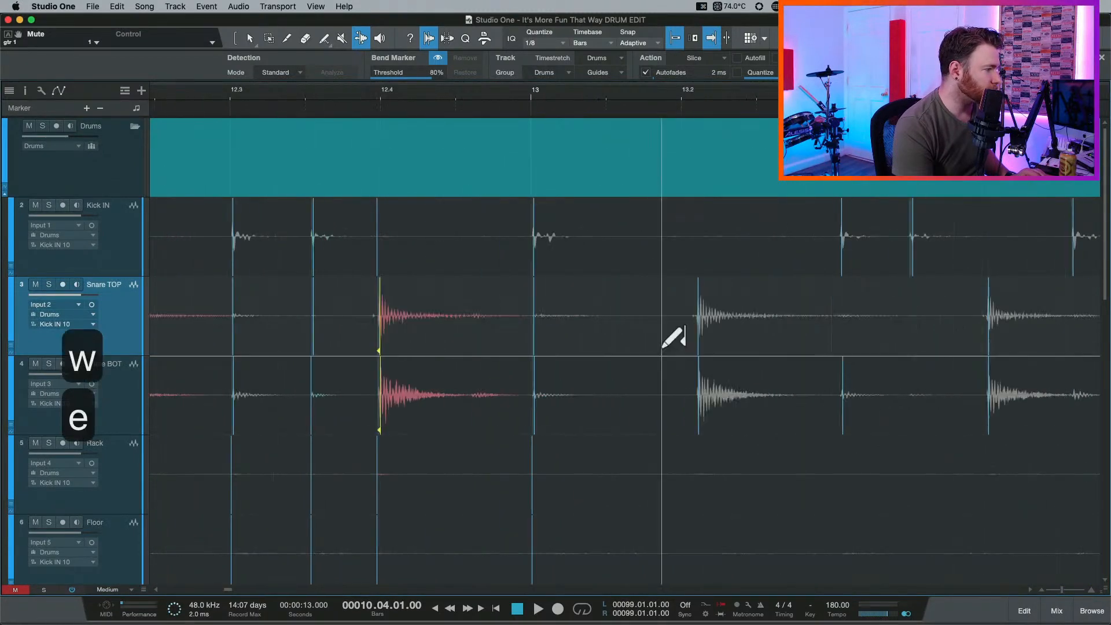
key(e)
drag(784, 353, 745, 353)
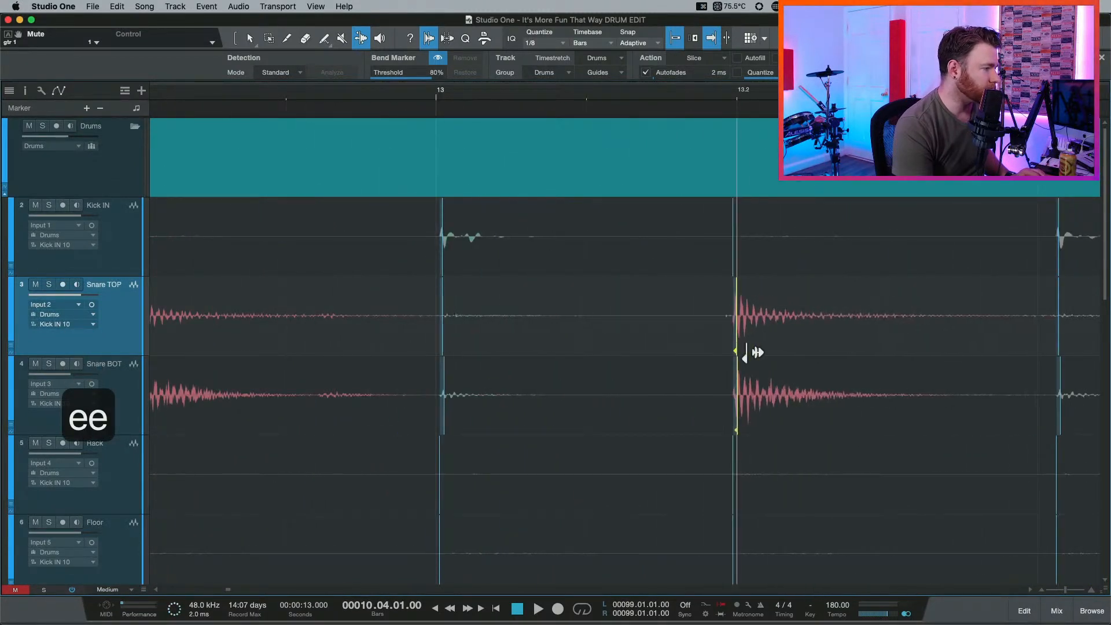
key(w)
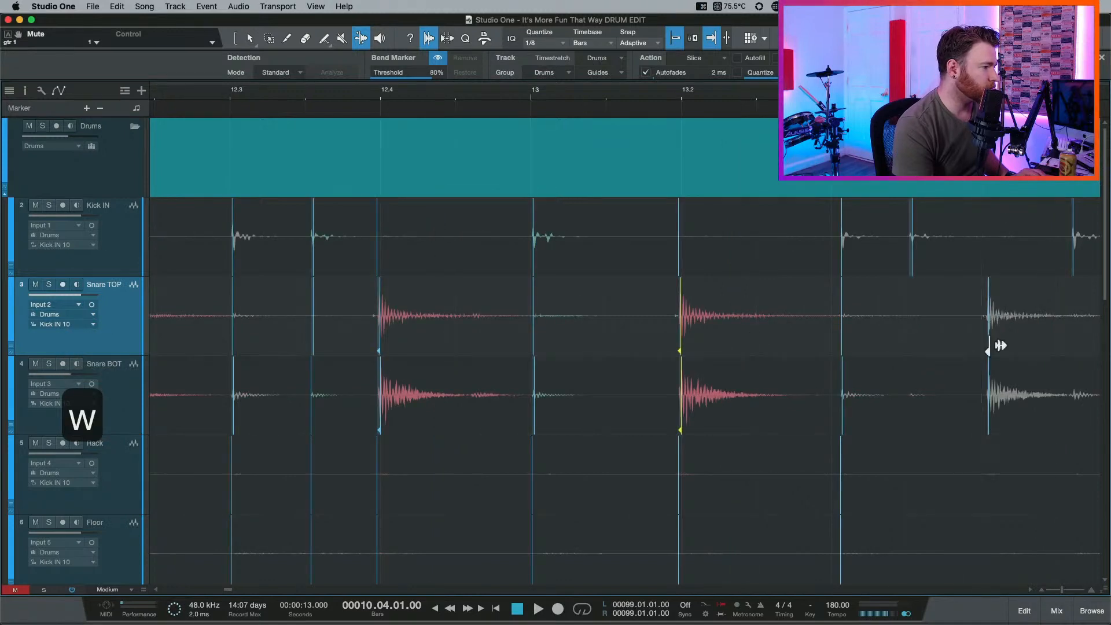
Move the second snare hit of bar 13 onto beat 4 and the next one earlier toward bar 14 beat 2 by their bend markers.
drag(998, 346, 990, 346)
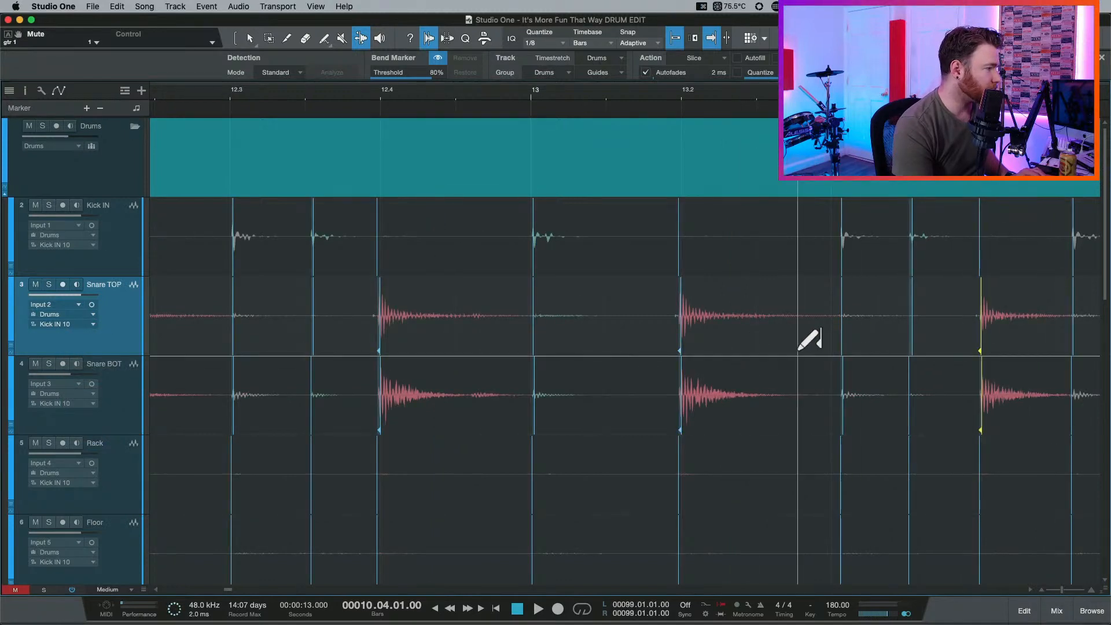
scroll(810, 338, right, 5)
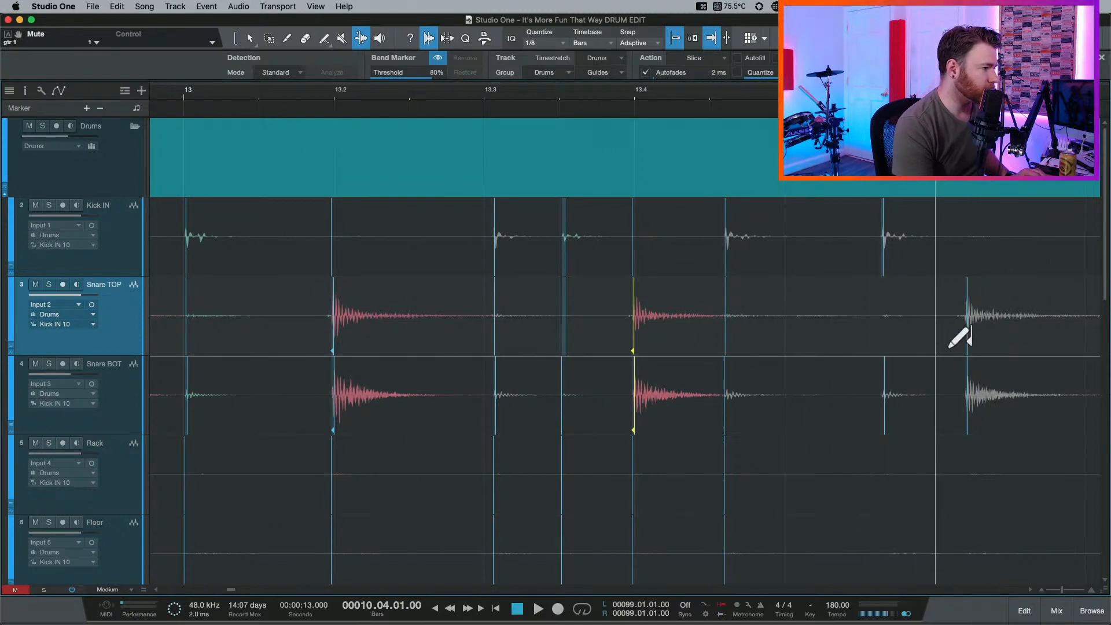
drag(968, 349, 942, 349)
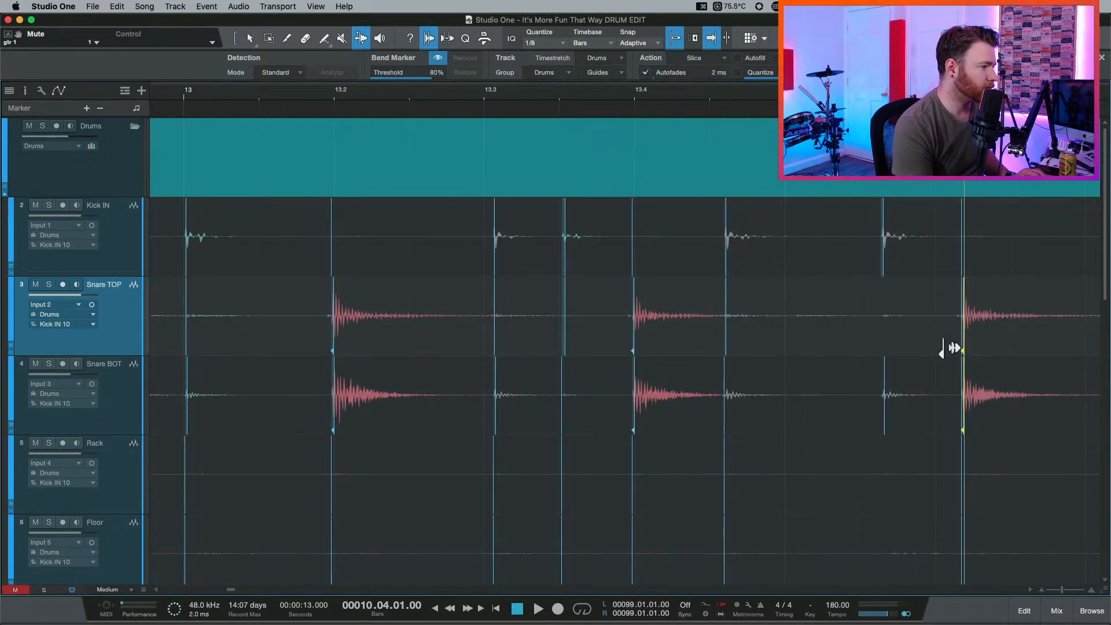
key(e)
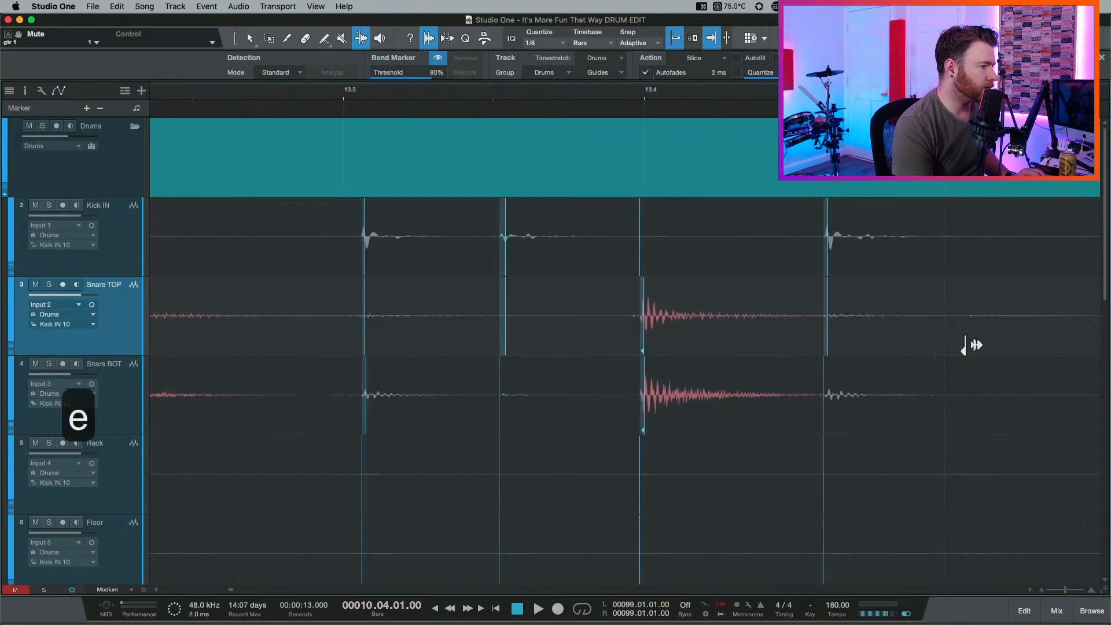
Play back the retimed drums from bar 11, and again from just before it at 10.04.03.
key(w)
key(w)
key(w)
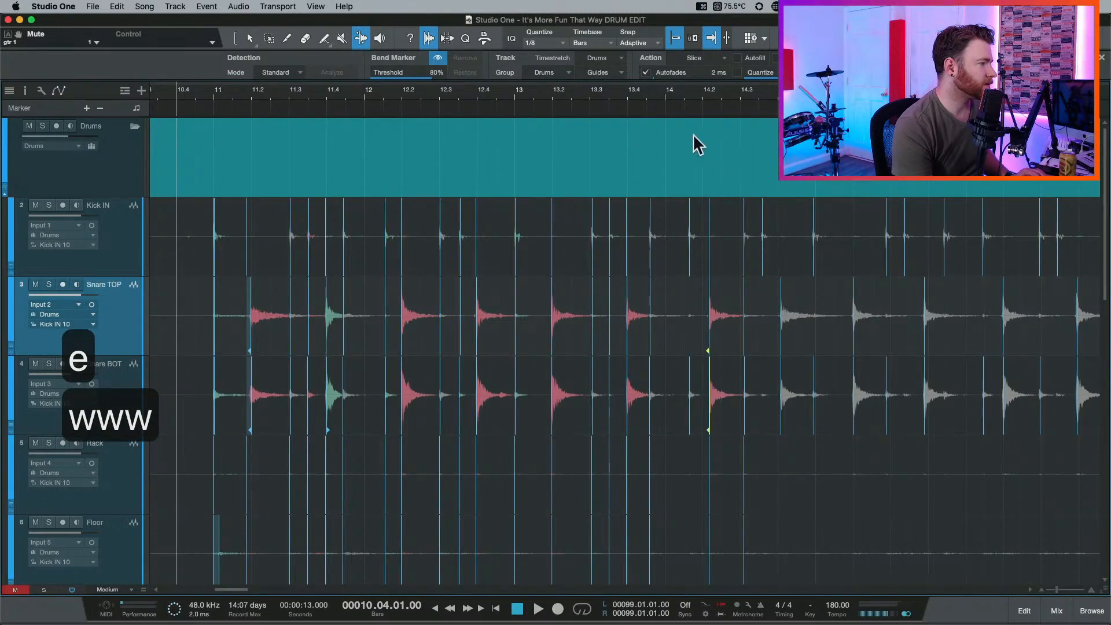
click(571, 98)
key(space)
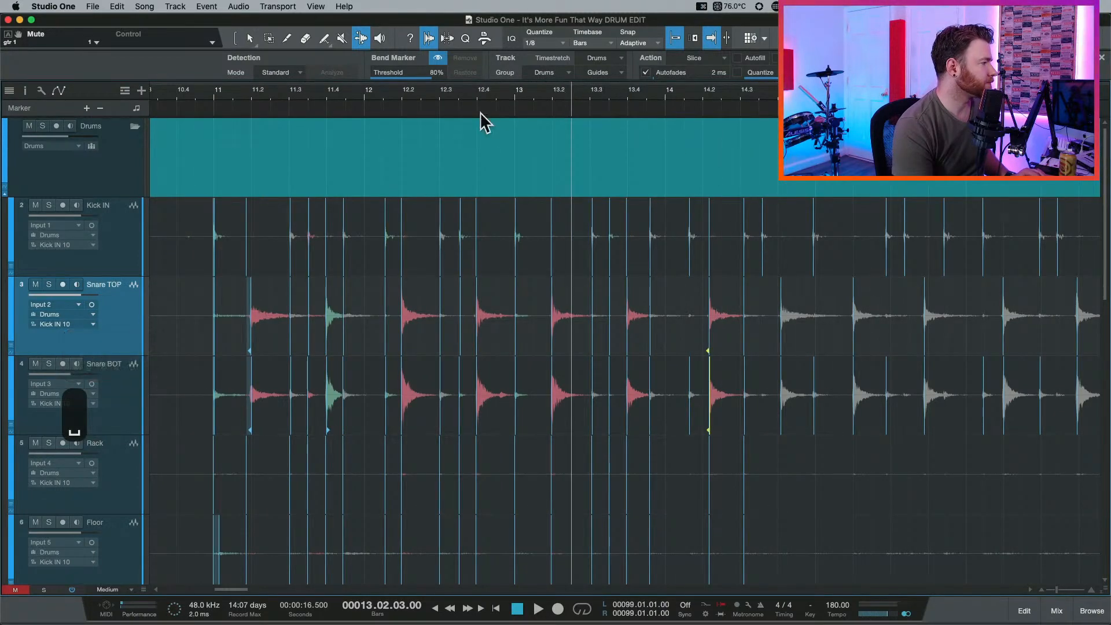
click(214, 99)
key(space)
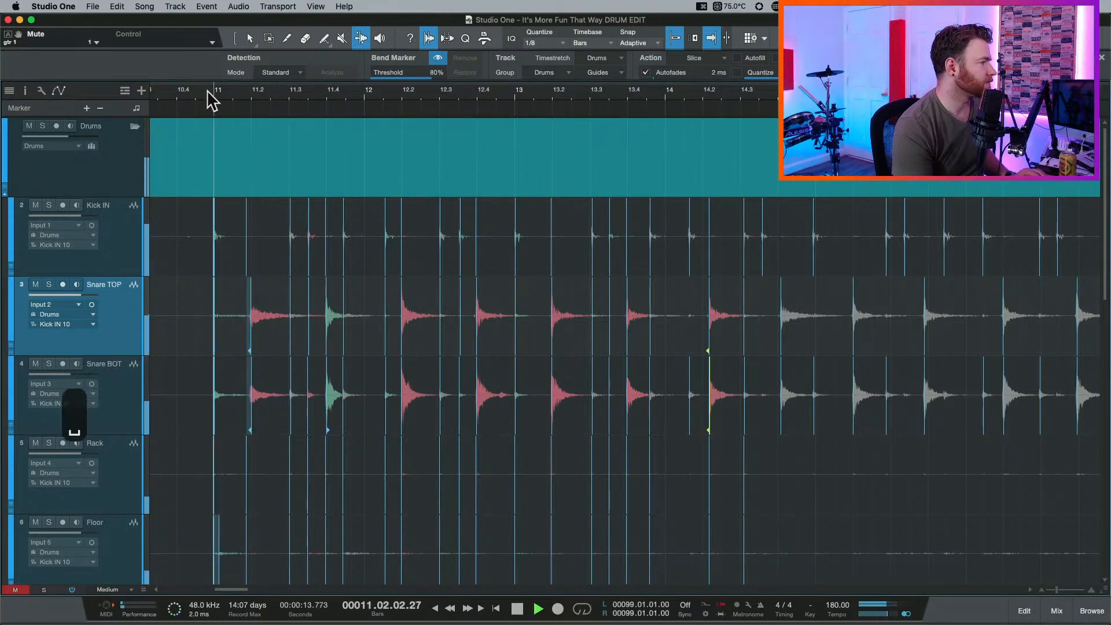
key(space)
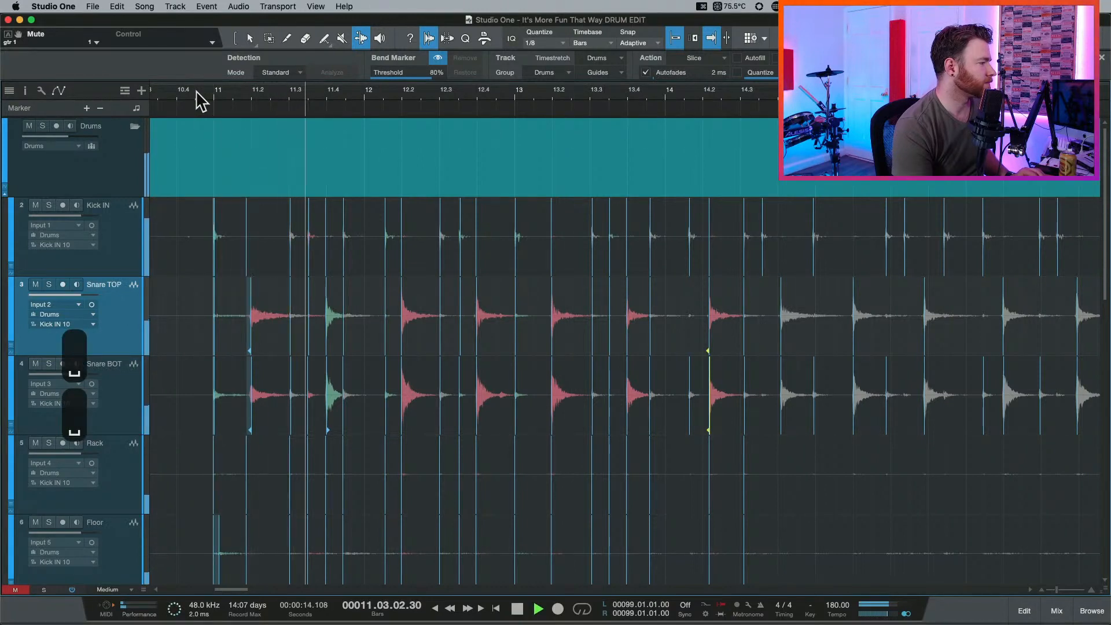
key(space)
click(200, 94)
key(e)
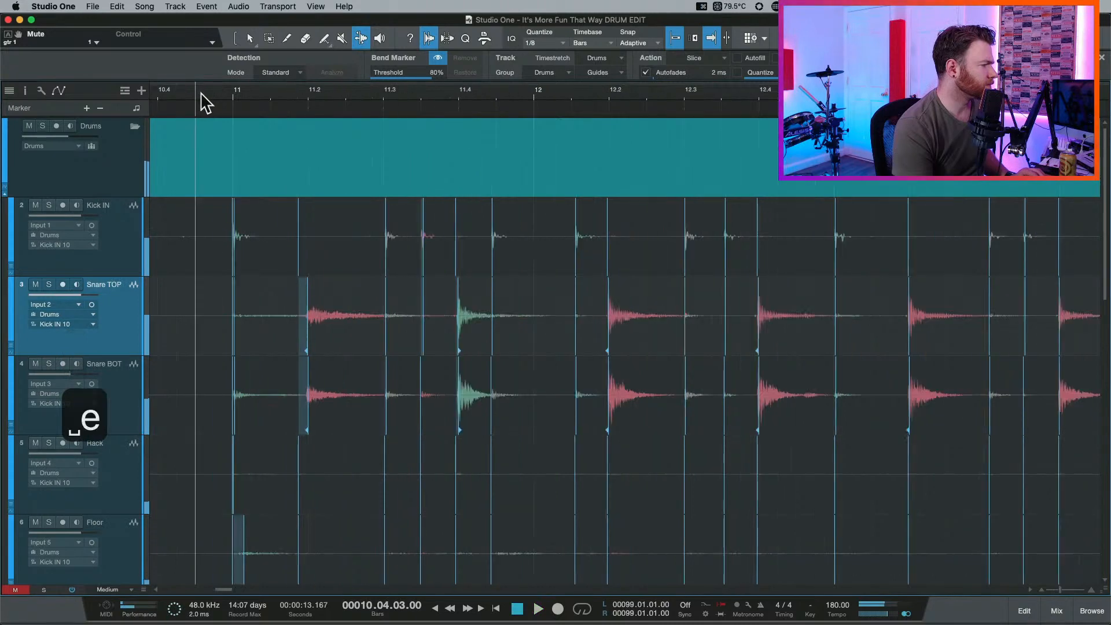
key(space)
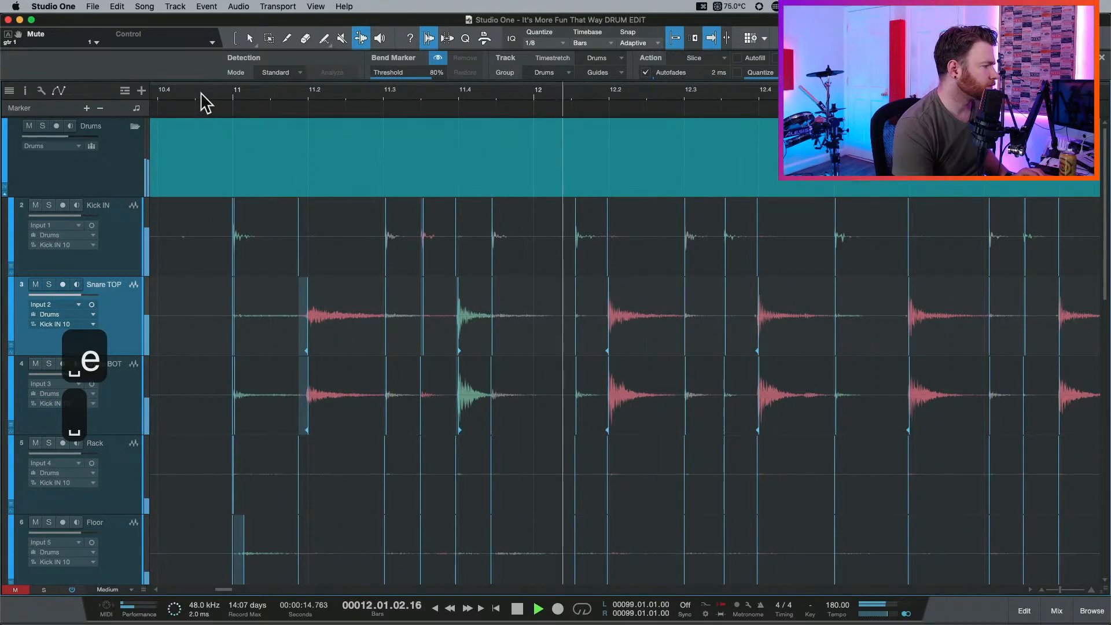
key(space)
Move the kick following bar 11 beat 4 onto the eighth note after that beat by its bend marker across the drum tracks.
drag(497, 260, 512, 261)
key(super+z)
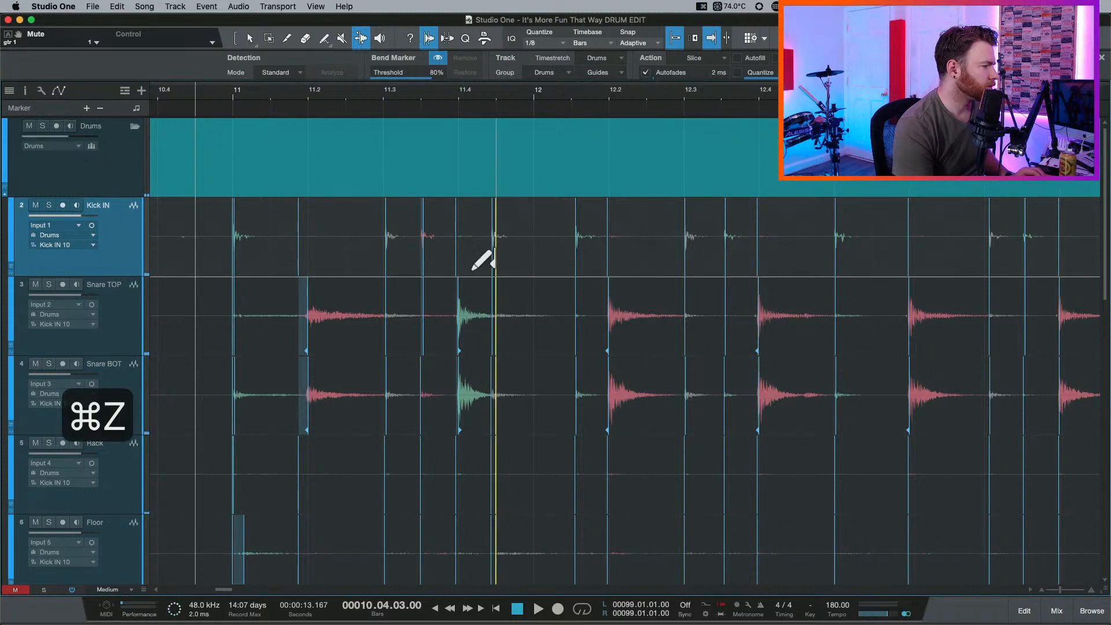
key(e)
key(e)
key(w)
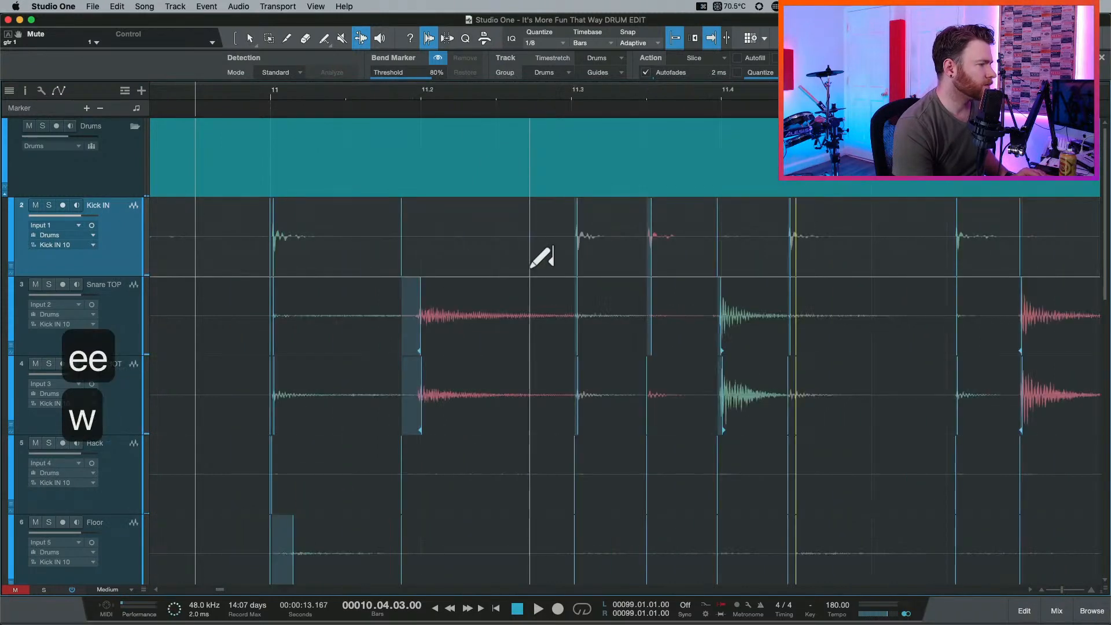
key(e)
key(e)
key(e)
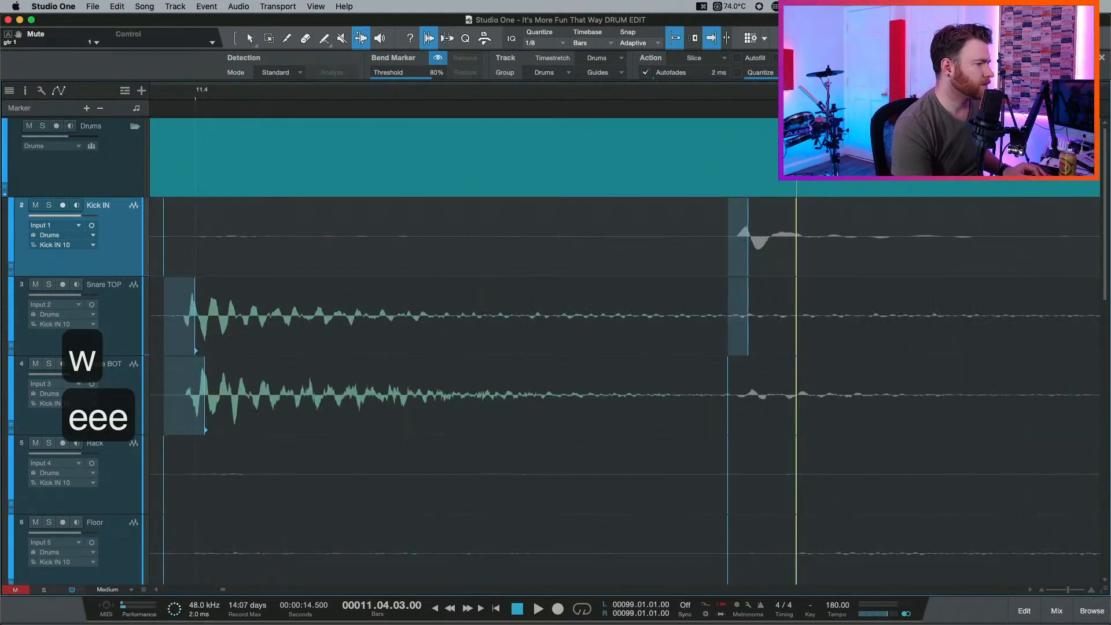
key(super+z)
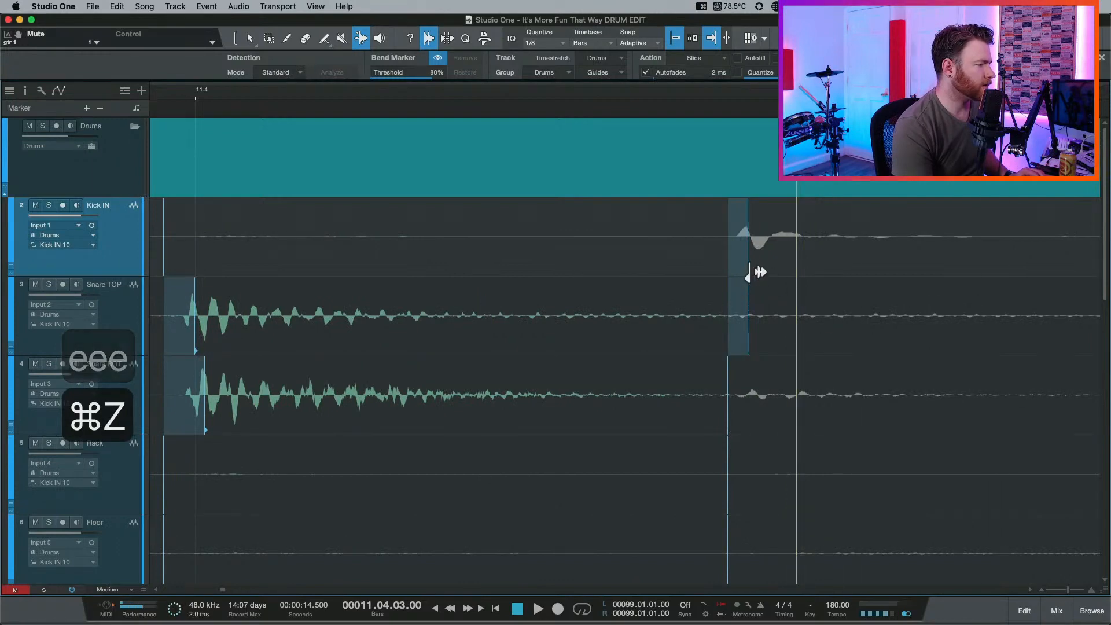
drag(761, 270, 799, 266)
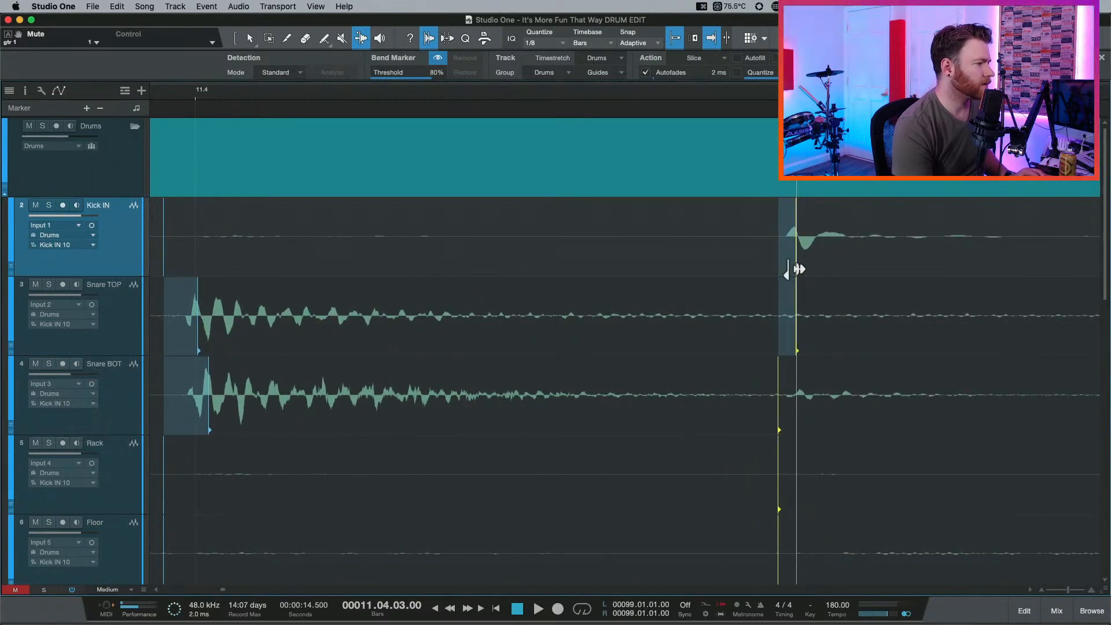
Move the kick following the start of bar 12 back onto the eighth note by its bend marker, auditioning the drums from 10.04.03.
key(w)
key(w)
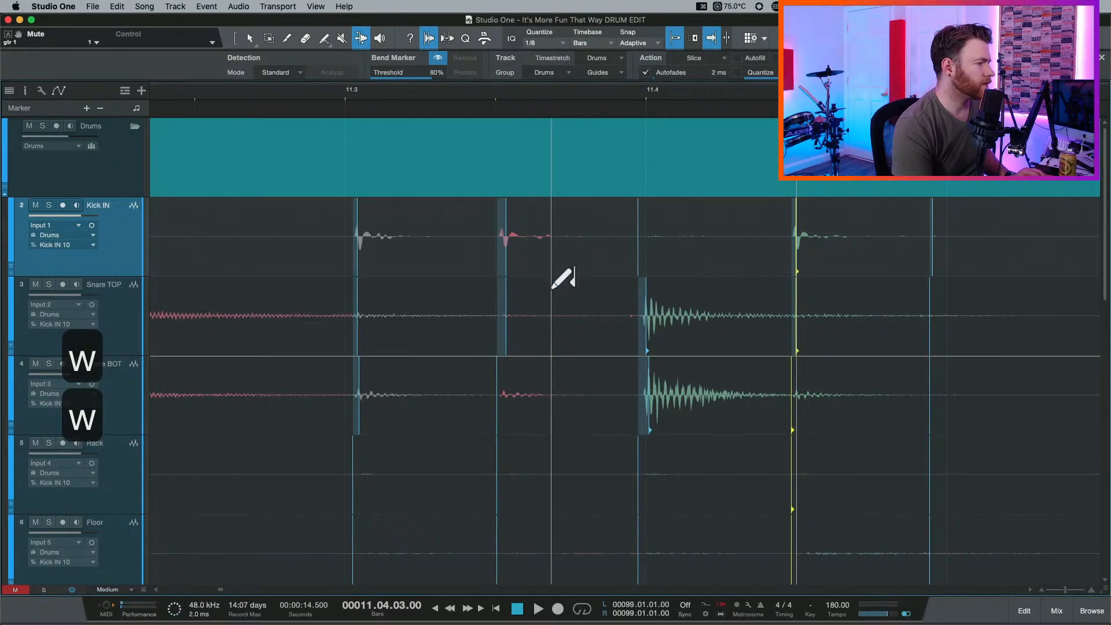
key(w)
key(w)
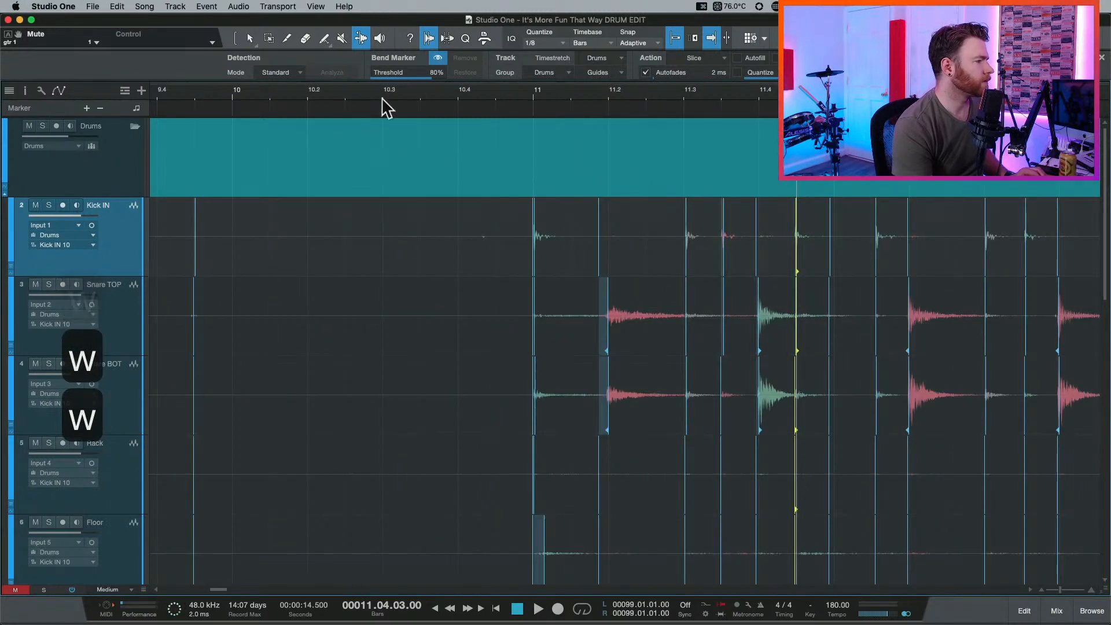
click(503, 93)
key(space)
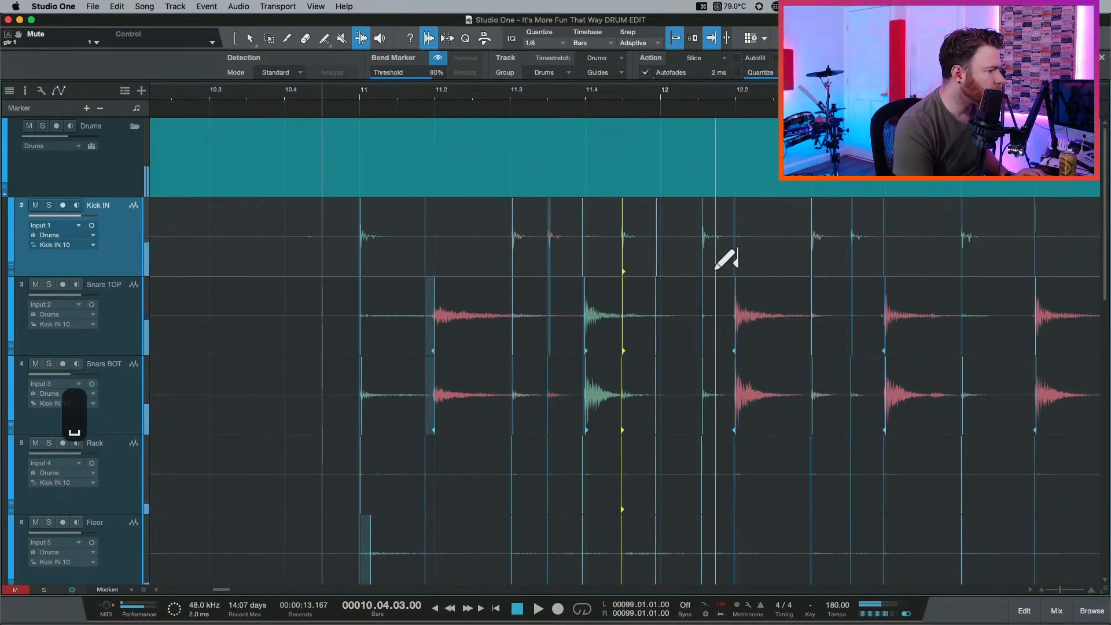
drag(702, 278, 696, 278)
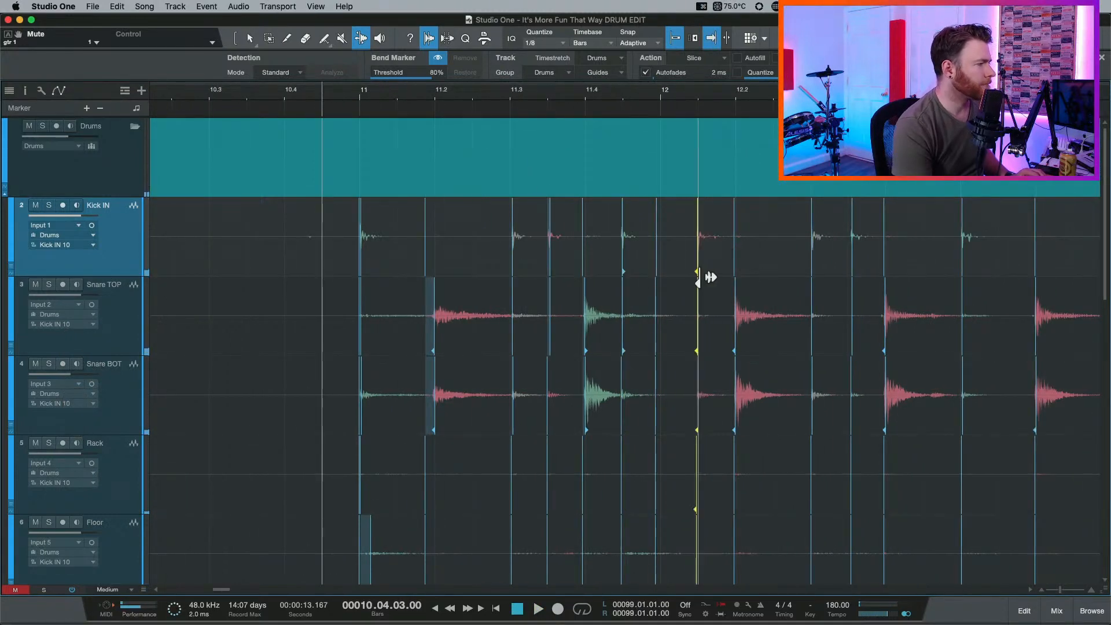
key(space)
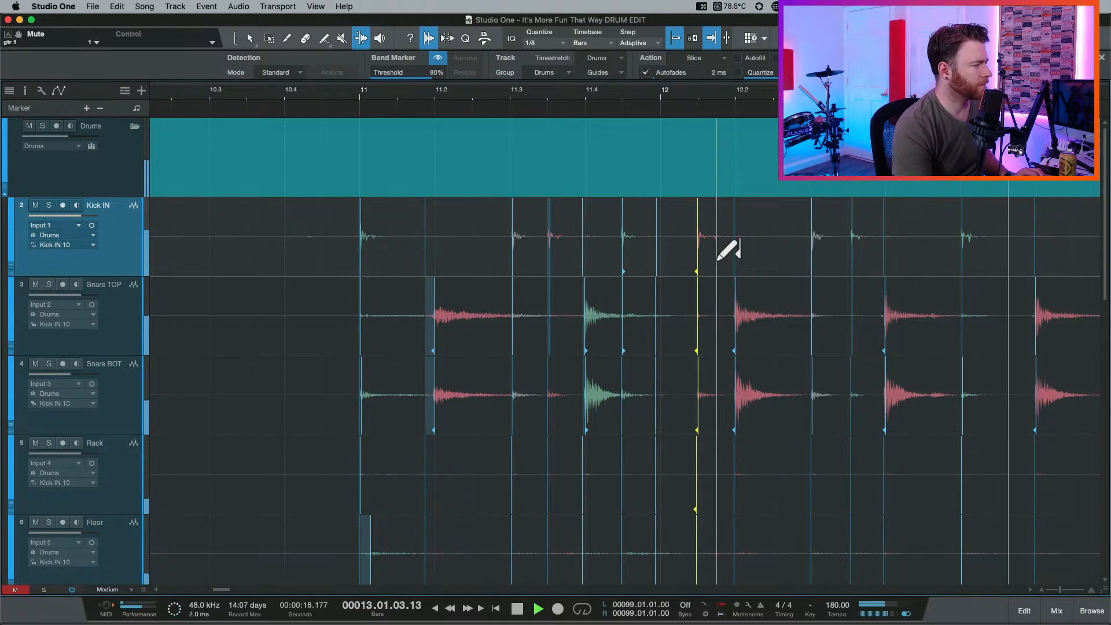
key(space)
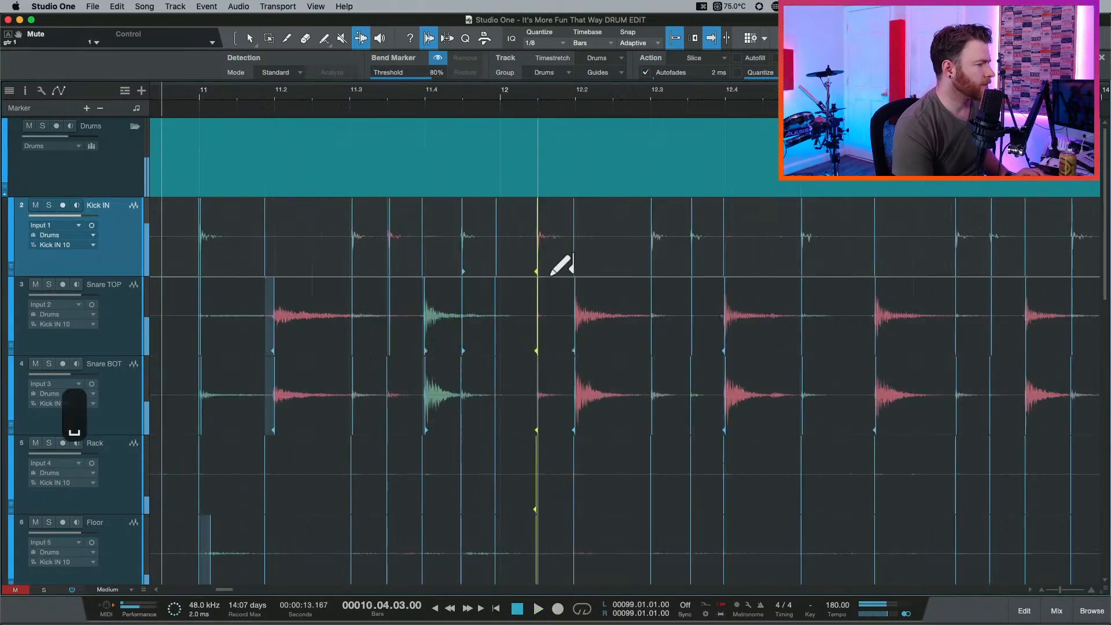
Nudge the snare hit at bar 14 beat 4 slightly earlier onto the grid by its bend marker.
key(w)
key(w)
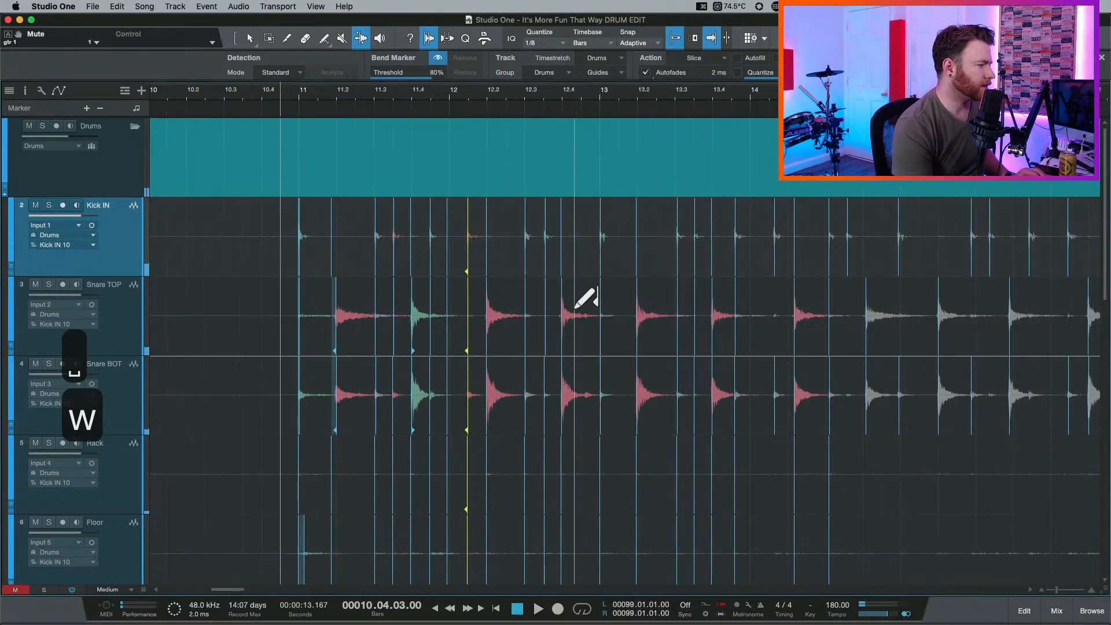
scroll(587, 298, right, 3)
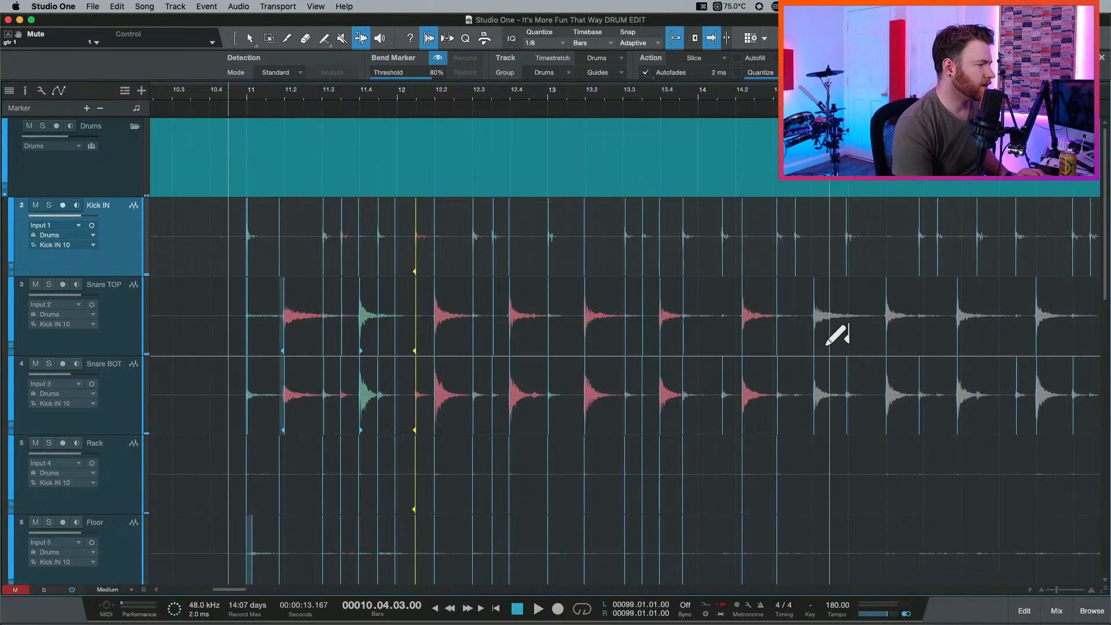
click(821, 353)
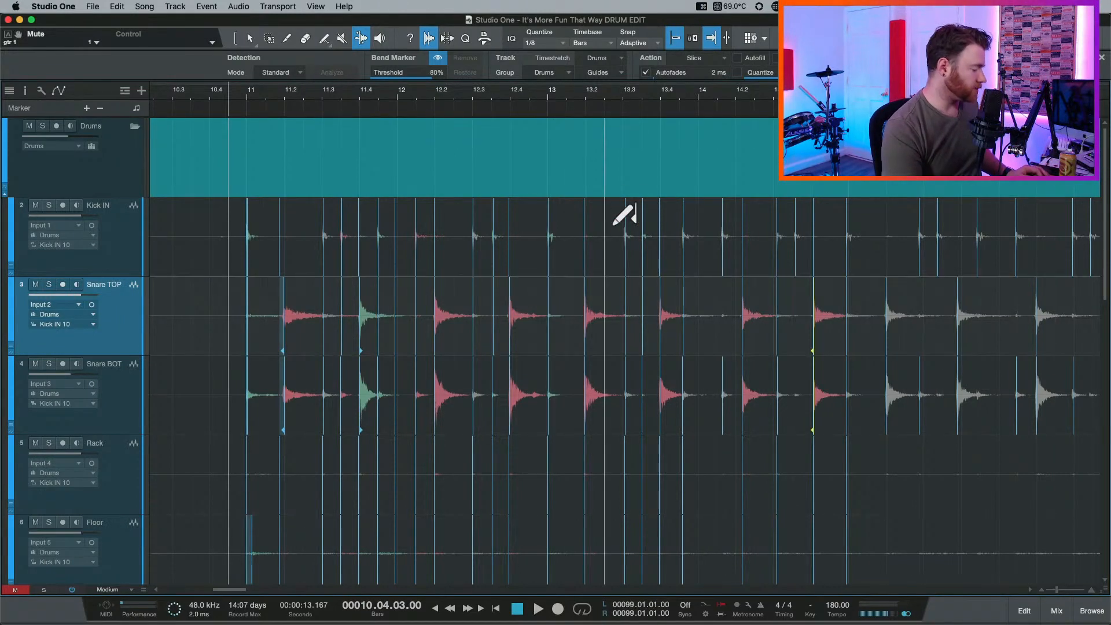
Turn off the bend marker display for the grouped drum events.
right_click(576, 253)
click(644, 294)
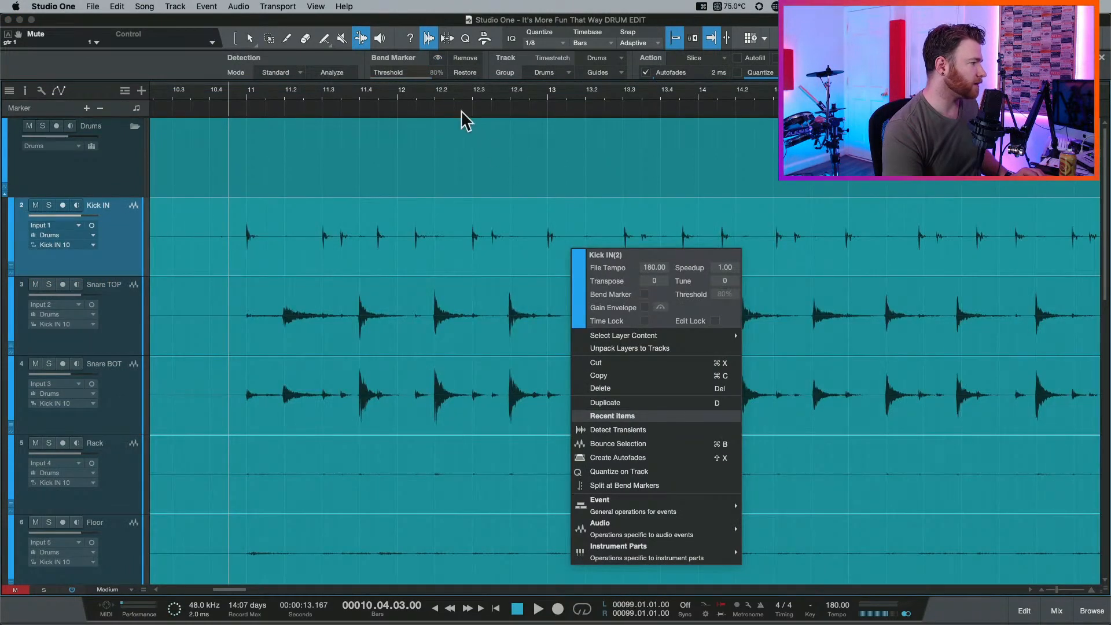
click(423, 15)
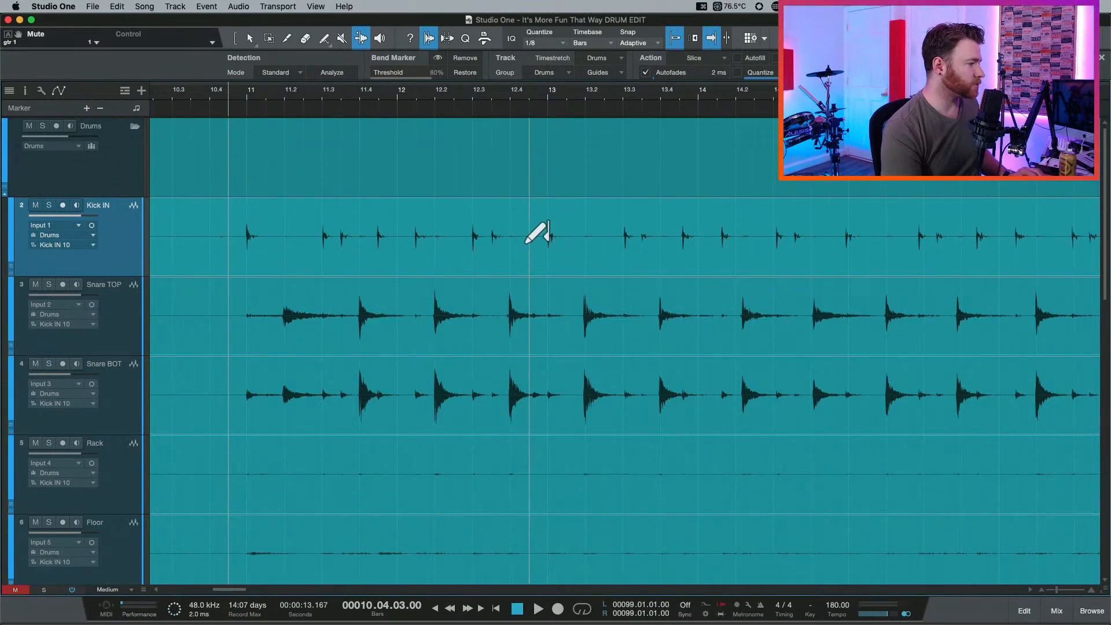
Split the grouped drum events right before the snare hit near bar 91 beat 2, at 91.02.01.15.
key(1)
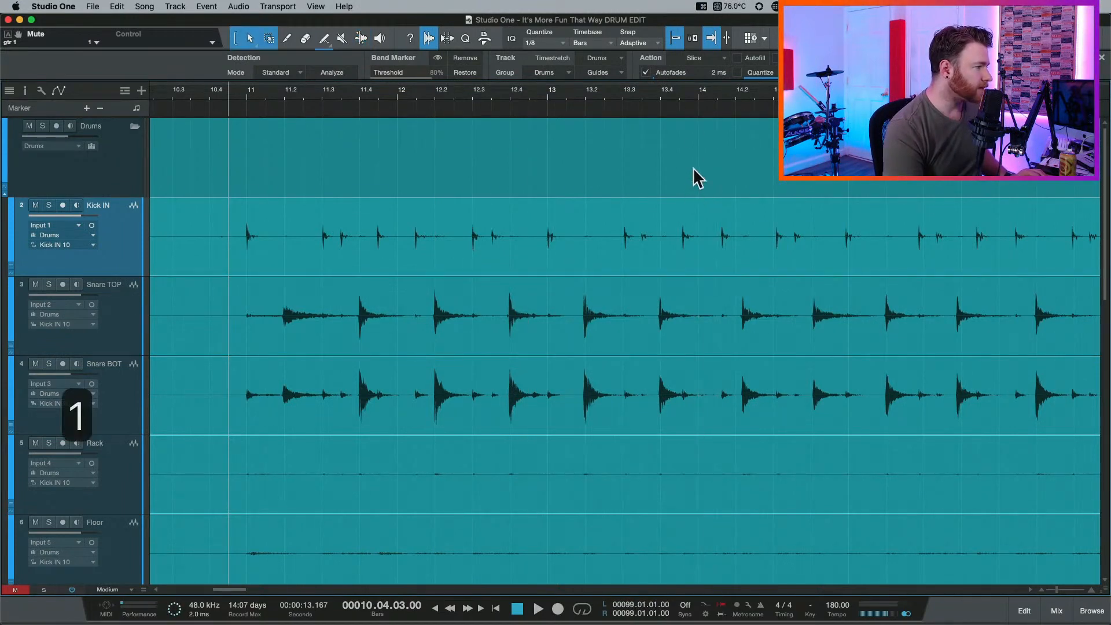
scroll(633, 296, right, 10)
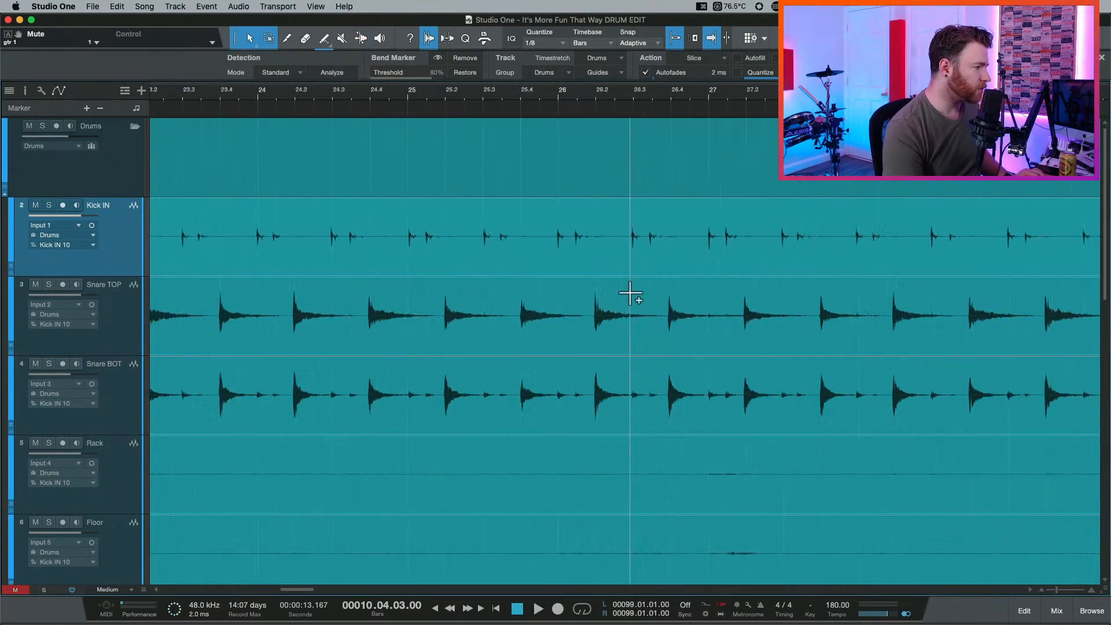
key(w)
key(w)
key(w)
key(w)
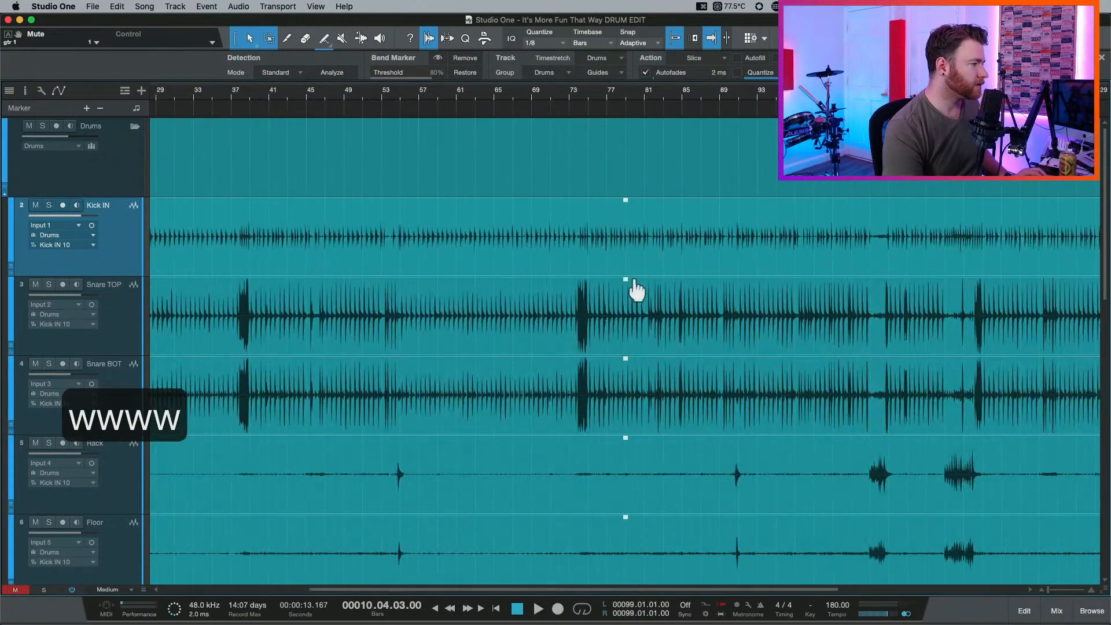
key(w)
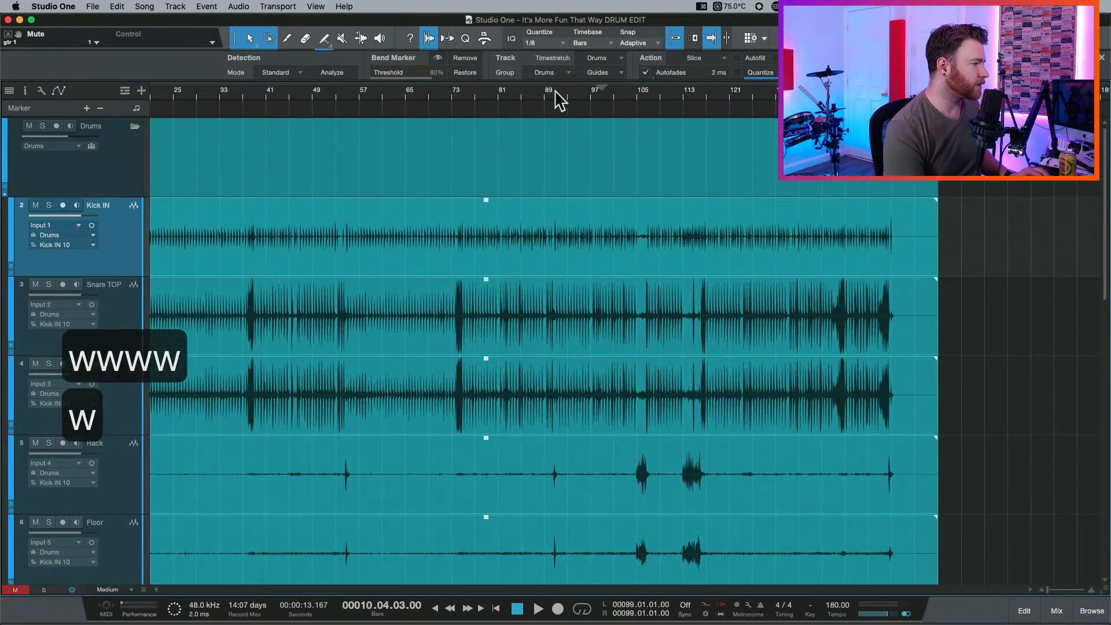
key(e)
key(e)
key(e)
key(e)
key(e)
key(e)
key(e)
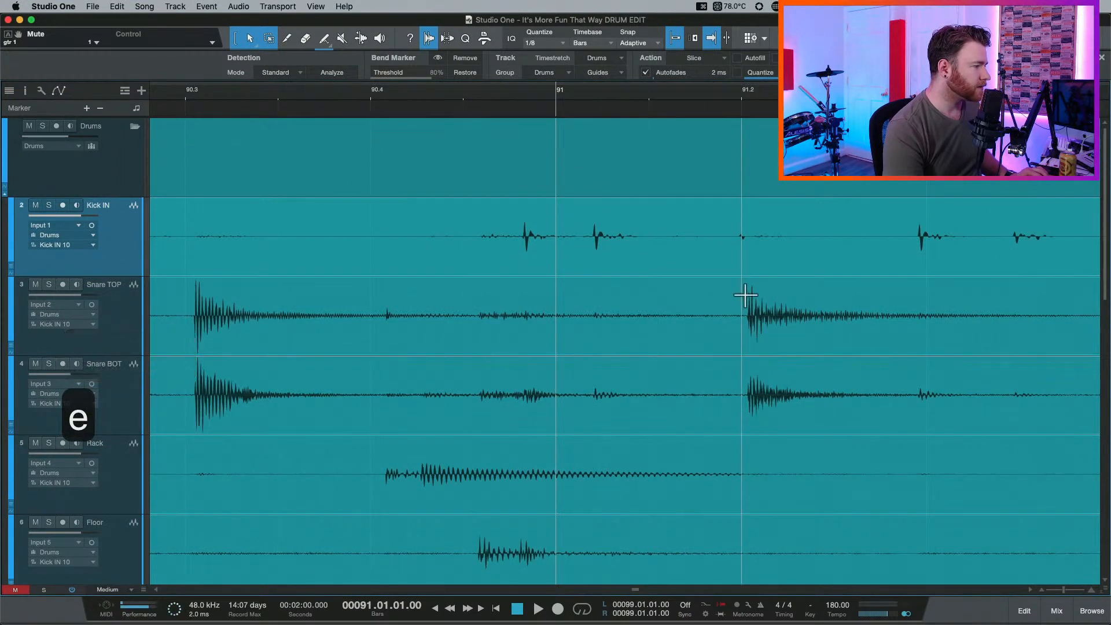
drag(749, 95, 771, 282)
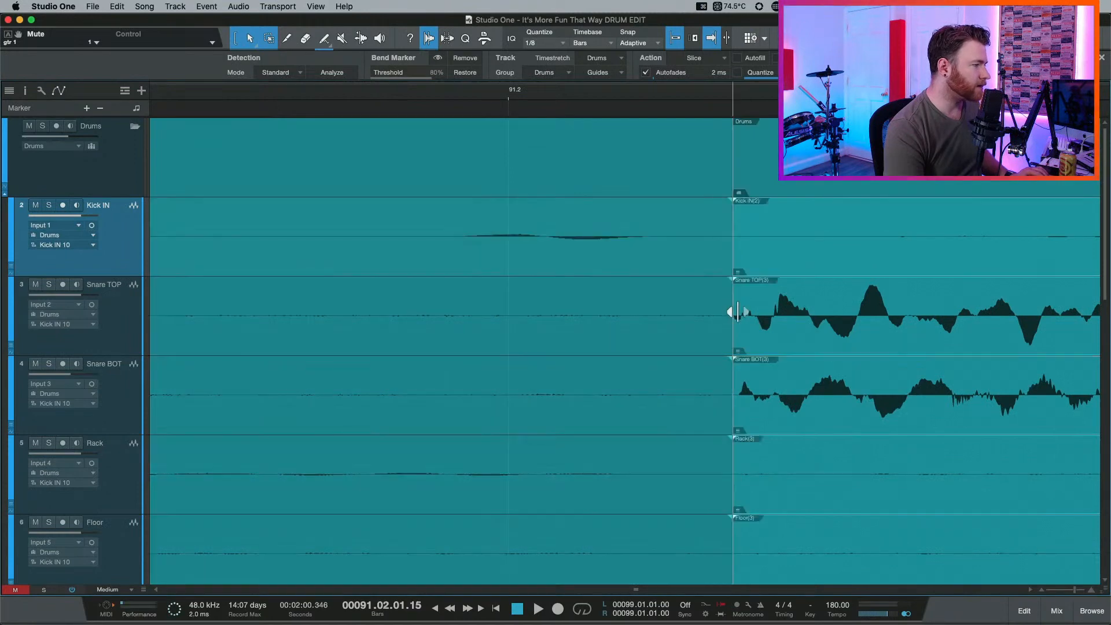
Split the grouped drum events at the snare hit on bar 91 beat 4 and move the resulting slice earlier to 91.02.01.00.
key(w)
key(w)
key(w)
key(w)
key(w)
key(w)
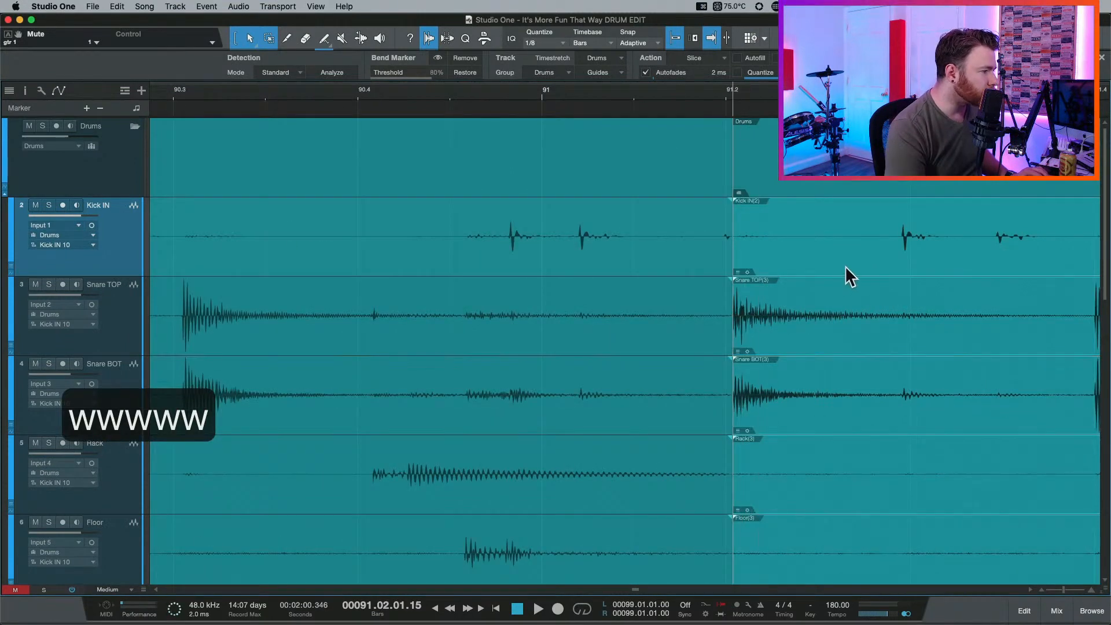
scroll(861, 288, right, 3)
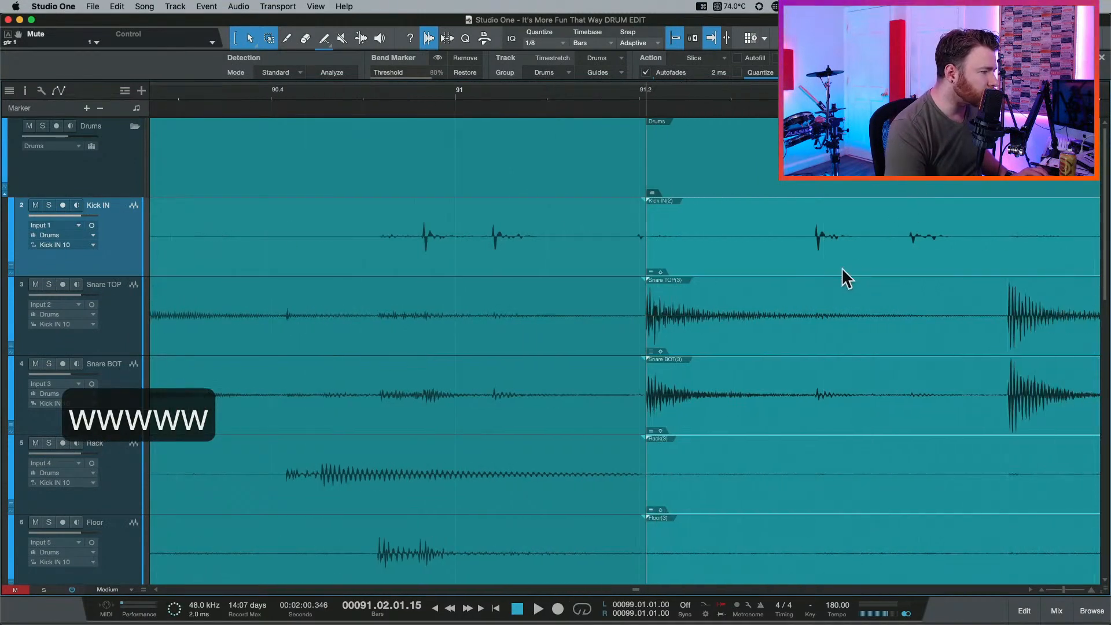
double_click(1009, 291)
click(854, 330)
drag(853, 330, 848, 330)
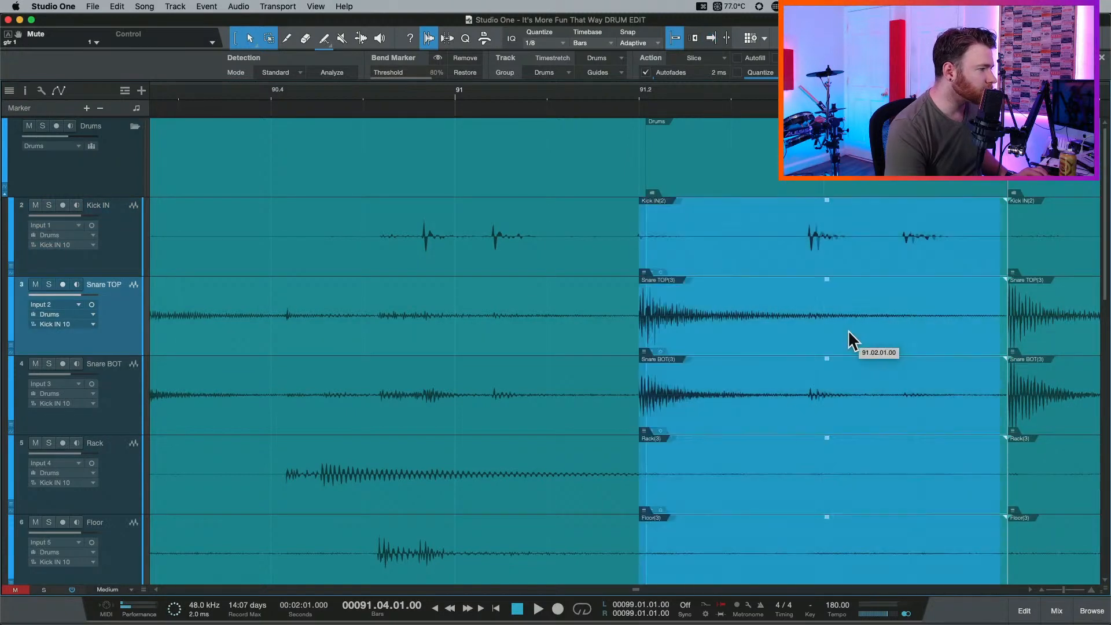
Close the gaps on both sides of the moved drum slice at bar 91 beat 2 by extending the event edges, and crossfade the joins.
drag(1009, 259, 993, 252)
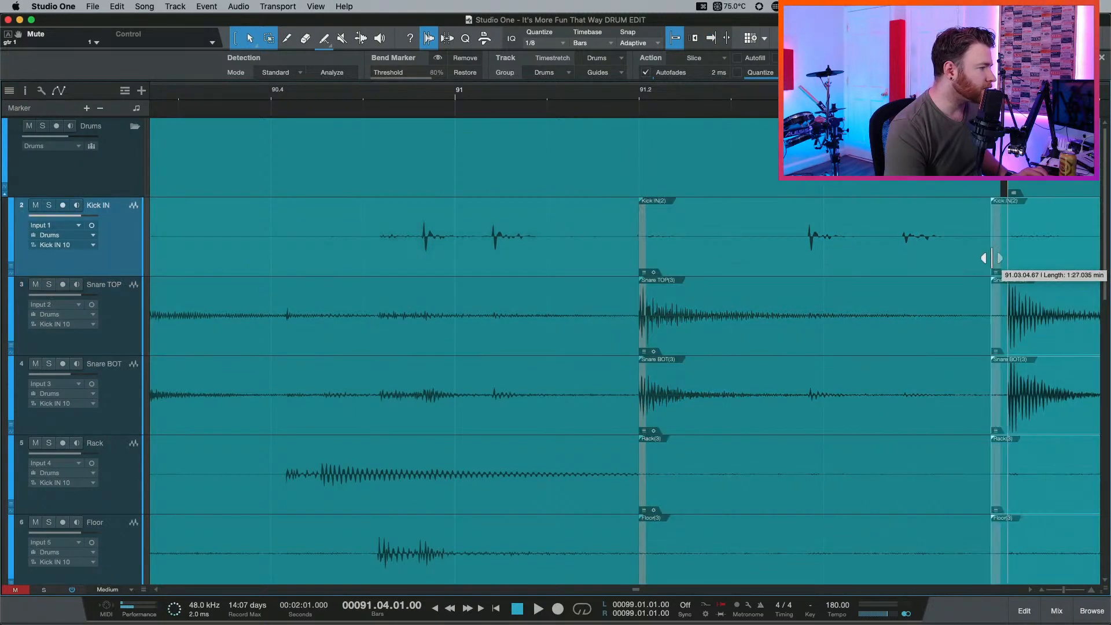
drag(645, 252, 639, 253)
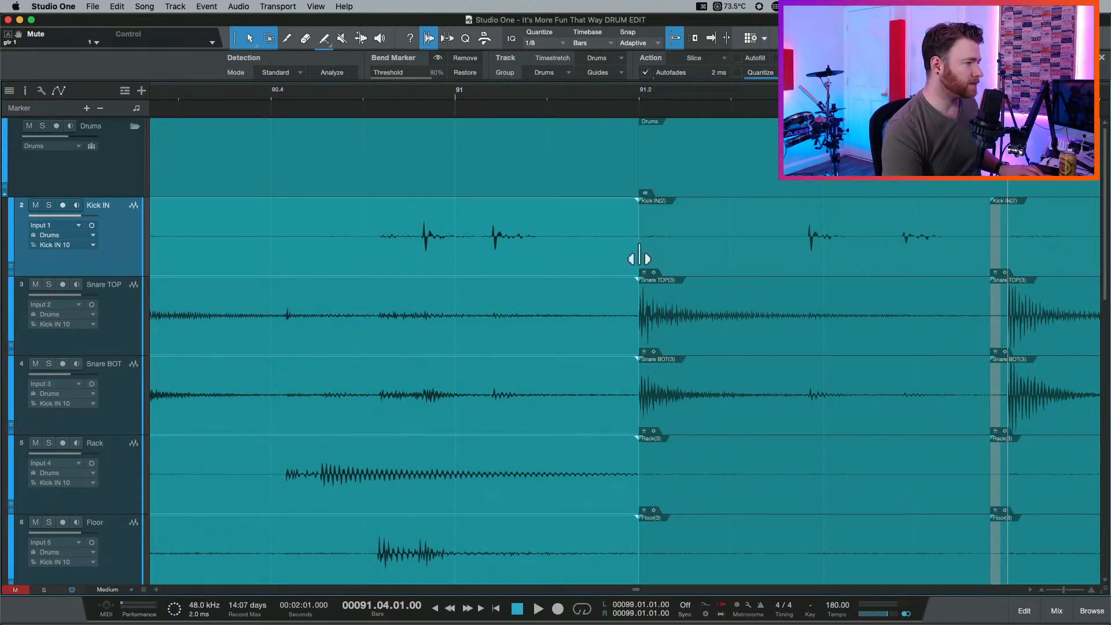
click(700, 250)
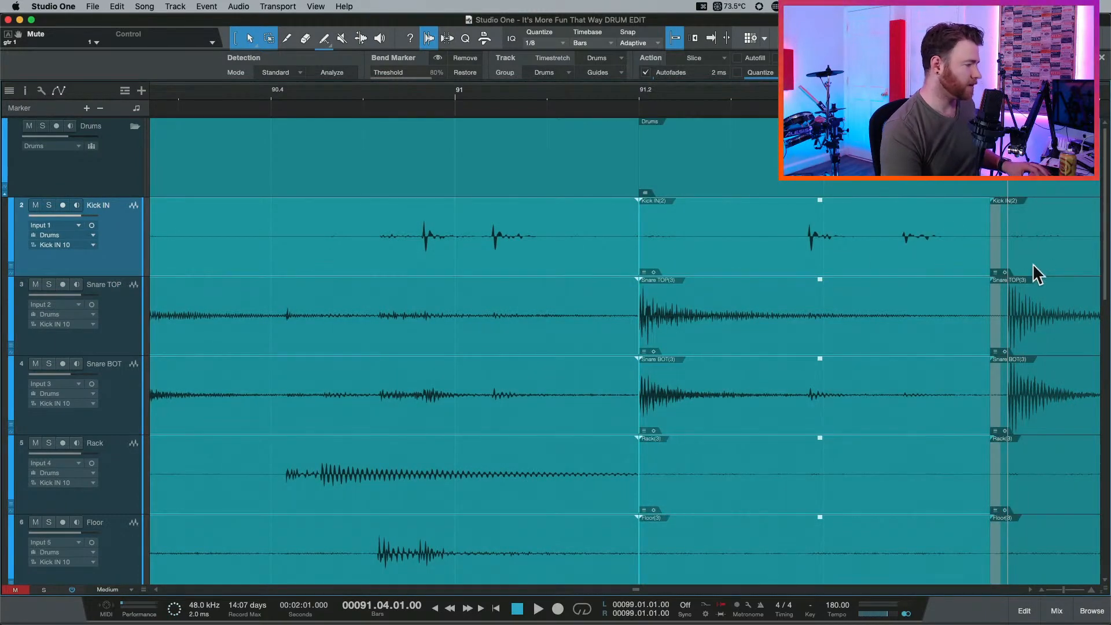
key(x)
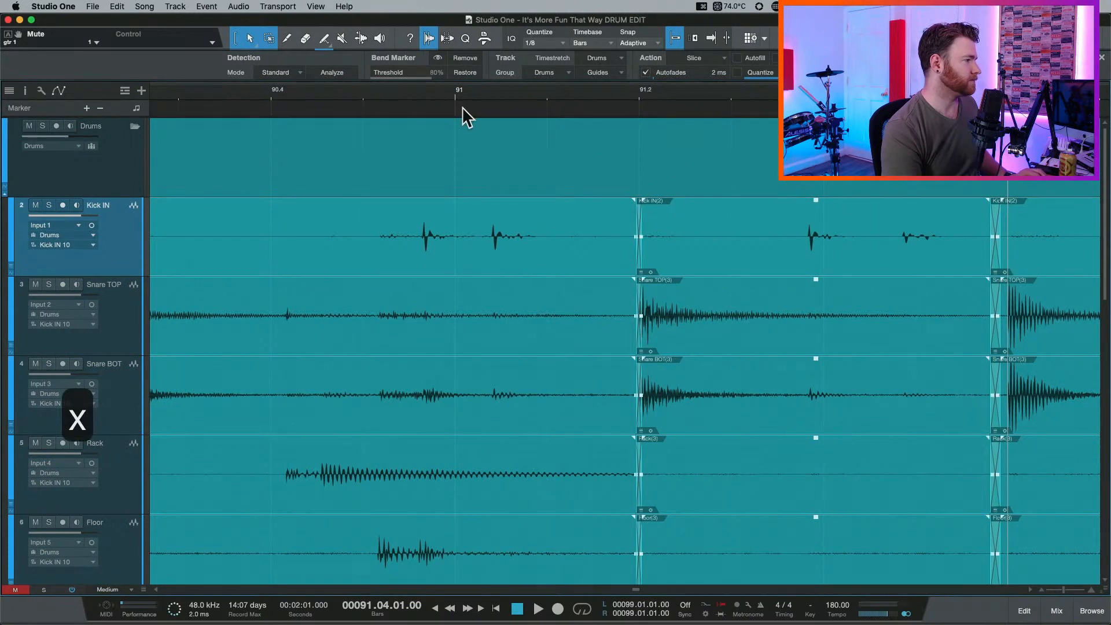
Play back the grouped drums from the start of bar 90 through the crossfaded edits into bar 92.
key(w)
click(438, 102)
click(389, 92)
key(w)
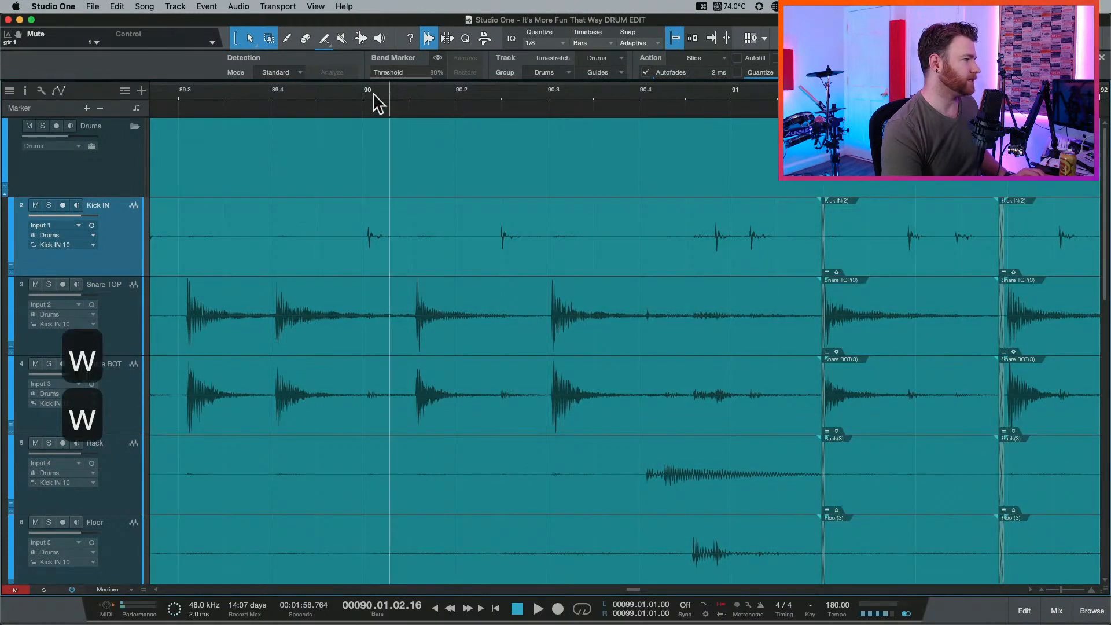
click(377, 103)
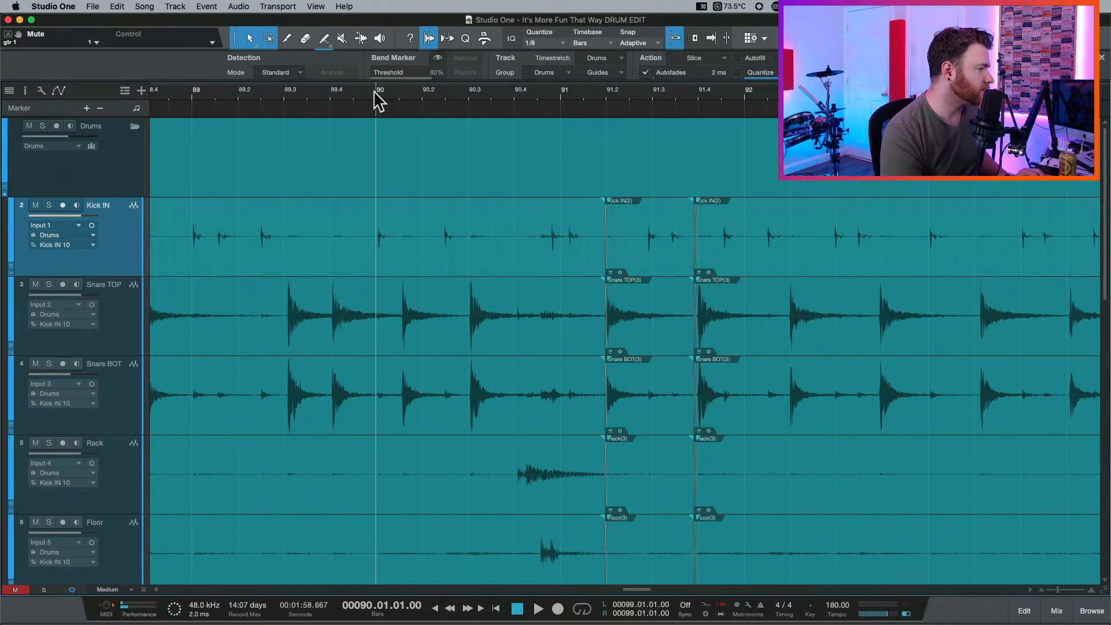
key(space)
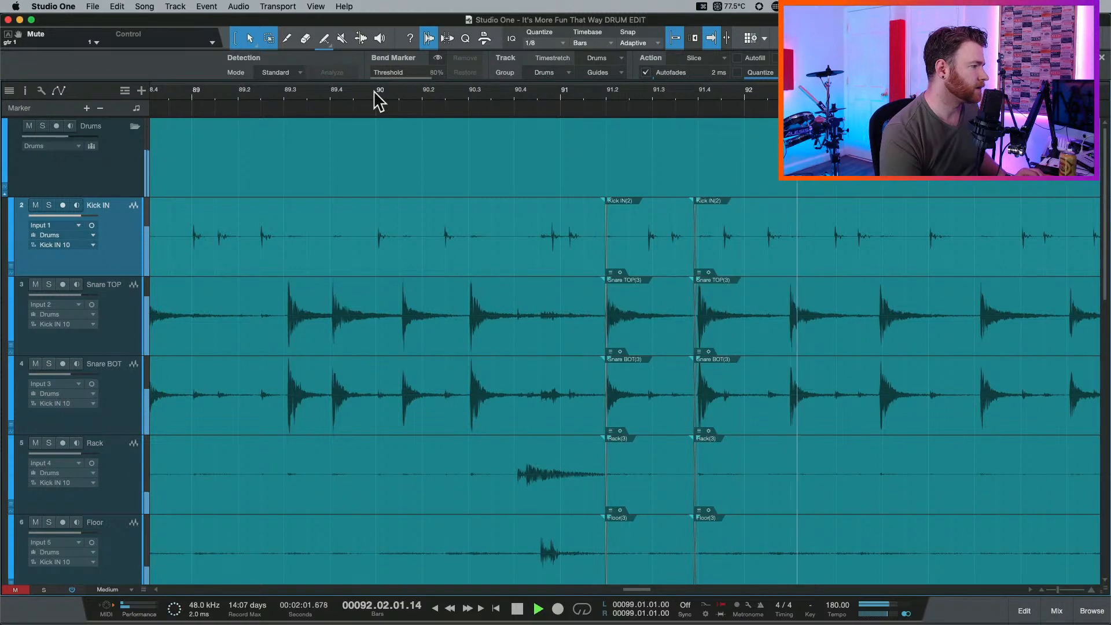
key(space)
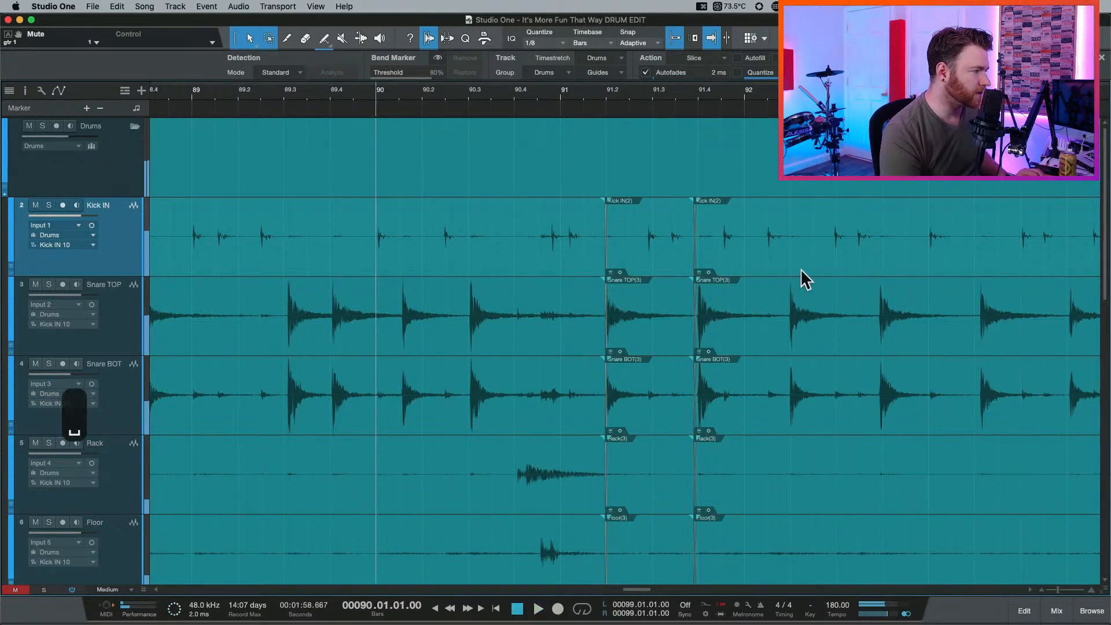